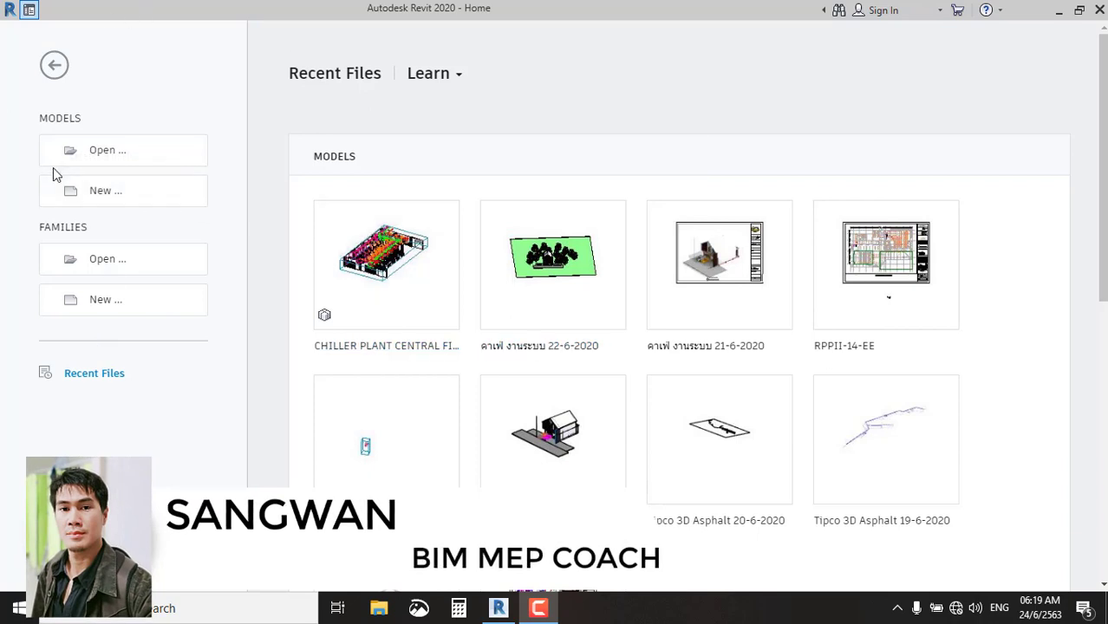
Browse the Open dialog to E:, the plumbing course folder and SN-EP.3, then back up.
left_click(152, 155)
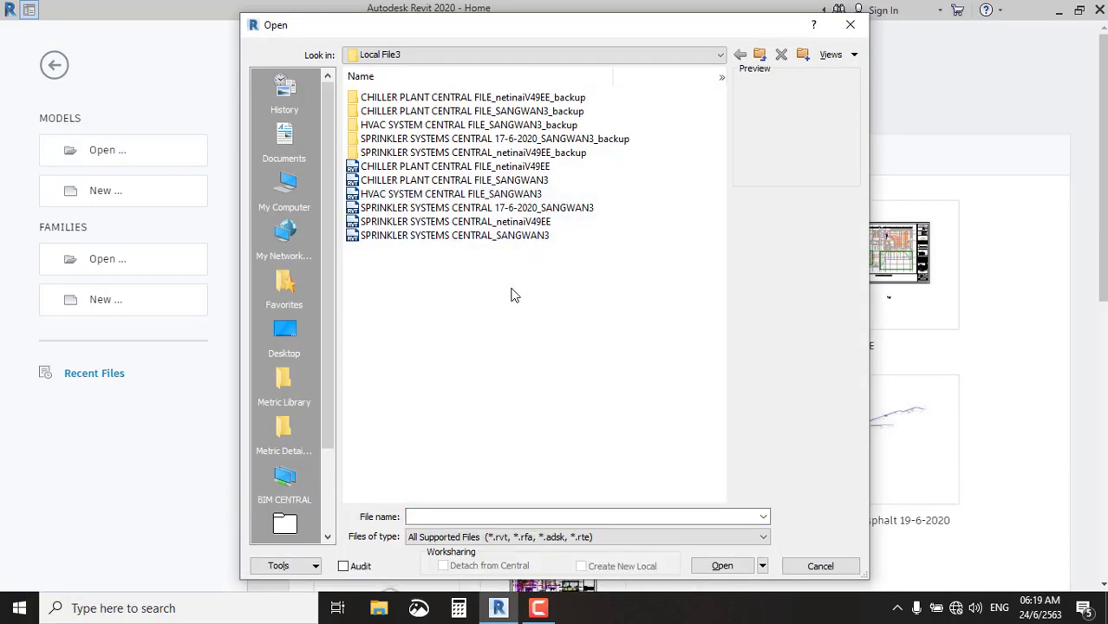
key("BackSpace")
key("BackSpace")
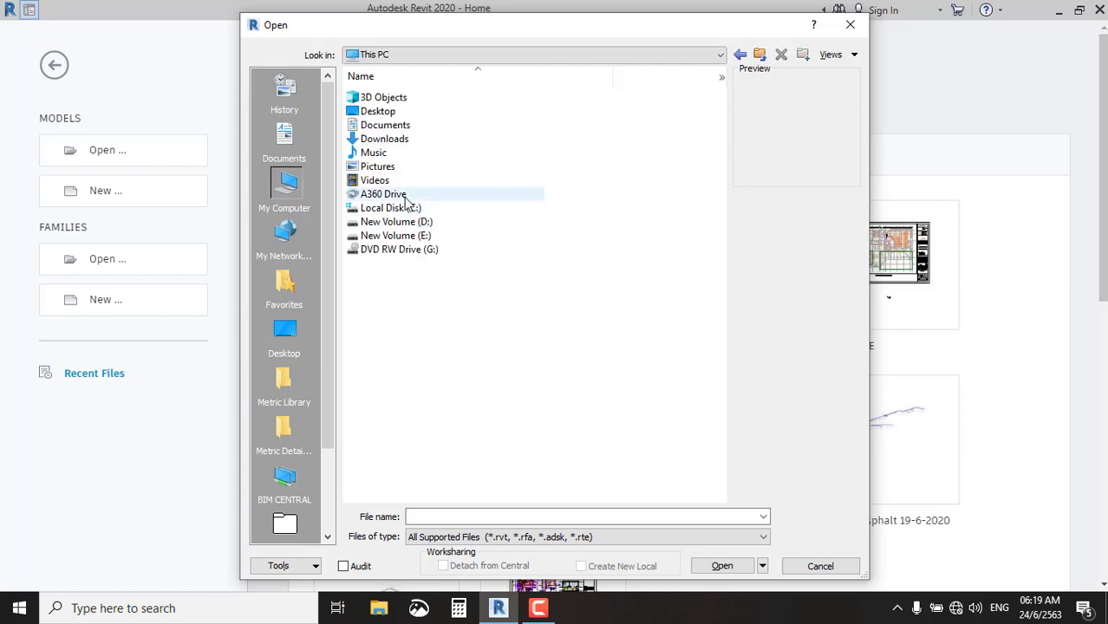
double_click(382, 236)
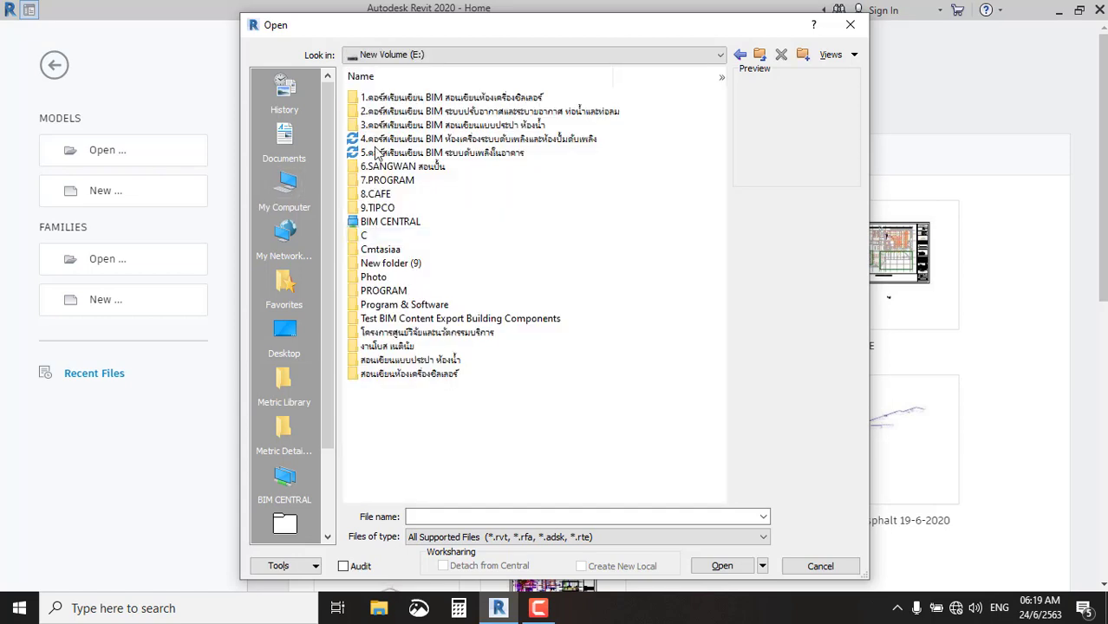
double_click(450, 127)
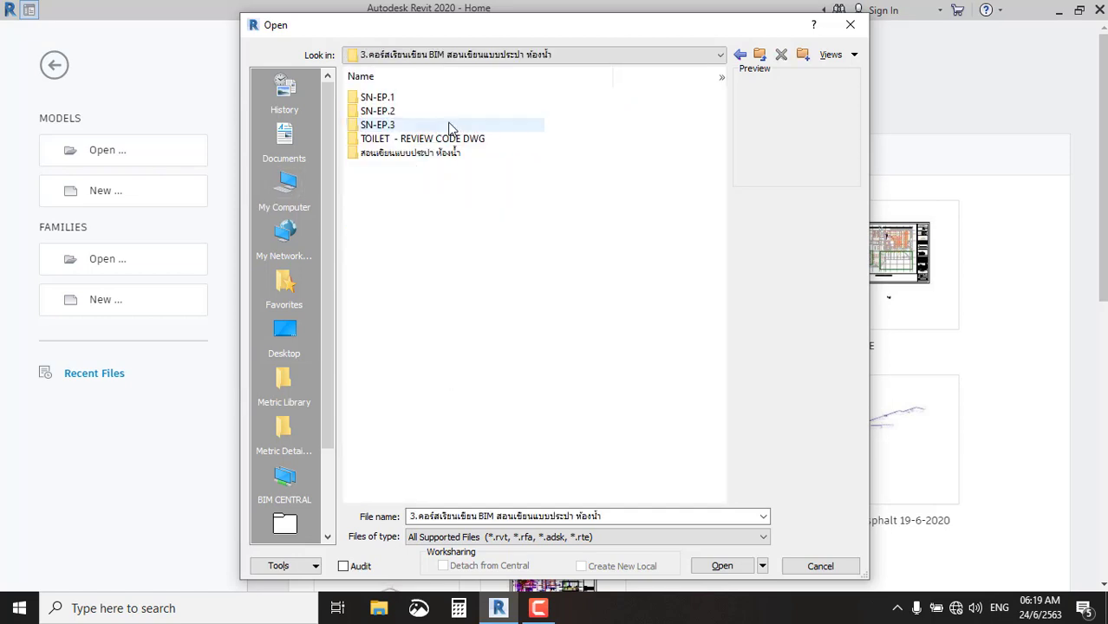
double_click(374, 130)
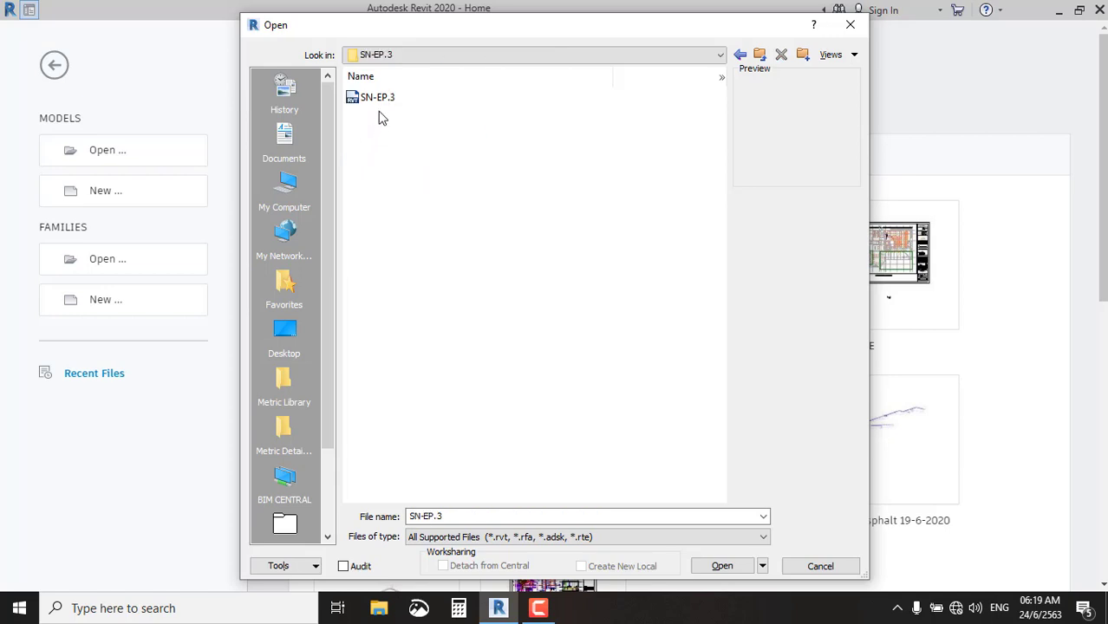
left_click(381, 102)
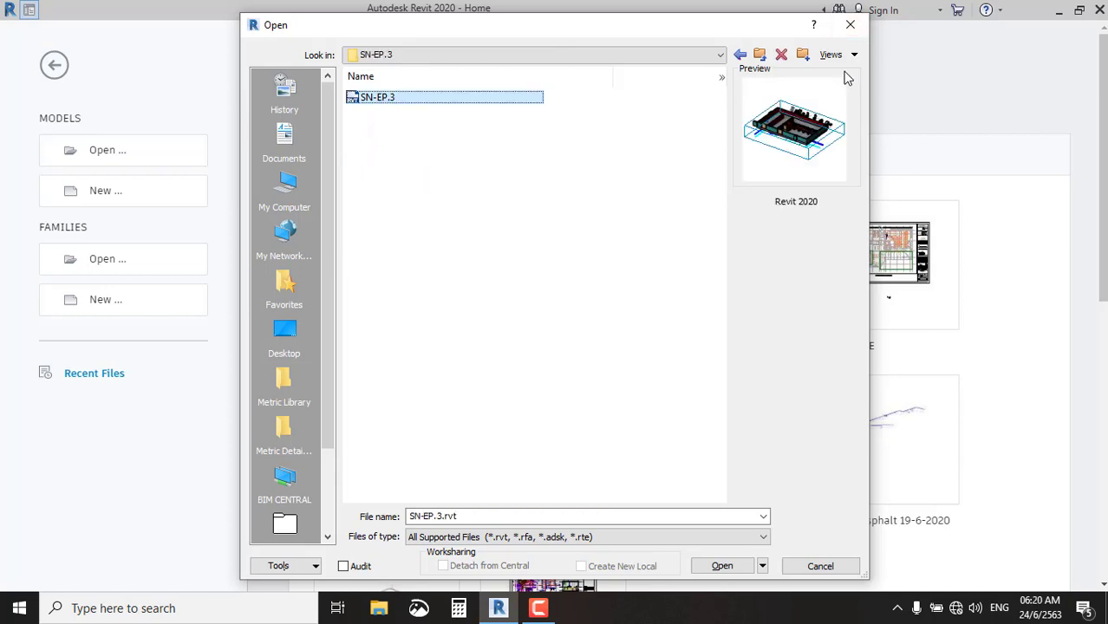
left_click(756, 59)
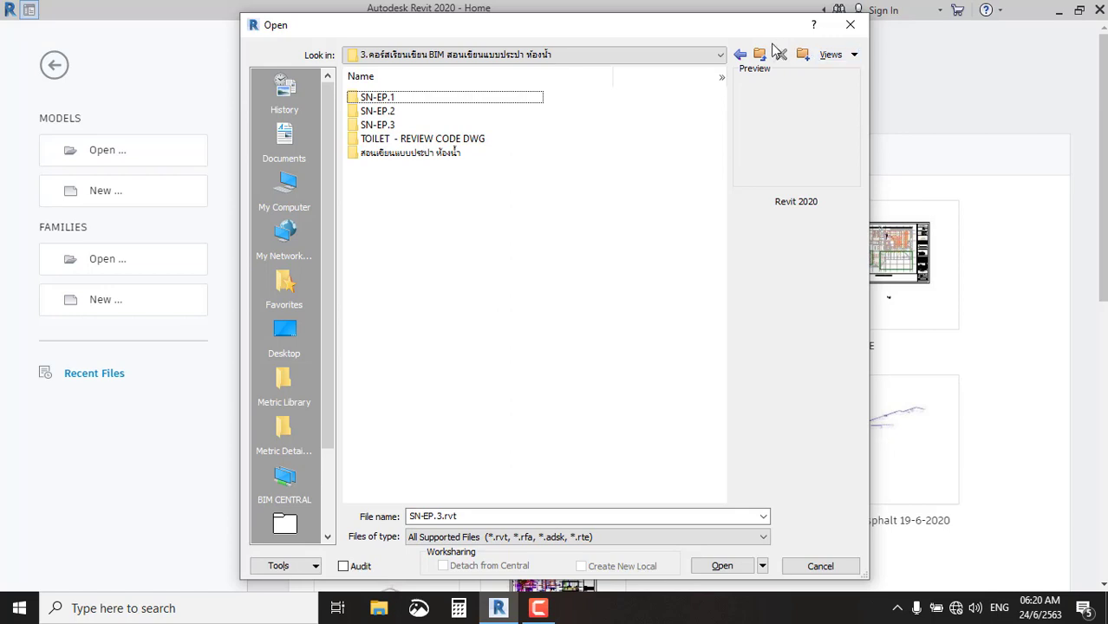
Create a new SN-EP.4 folder and paste the SN-EP.3 model into it.
left_click(806, 58)
type("SN-EP.4")
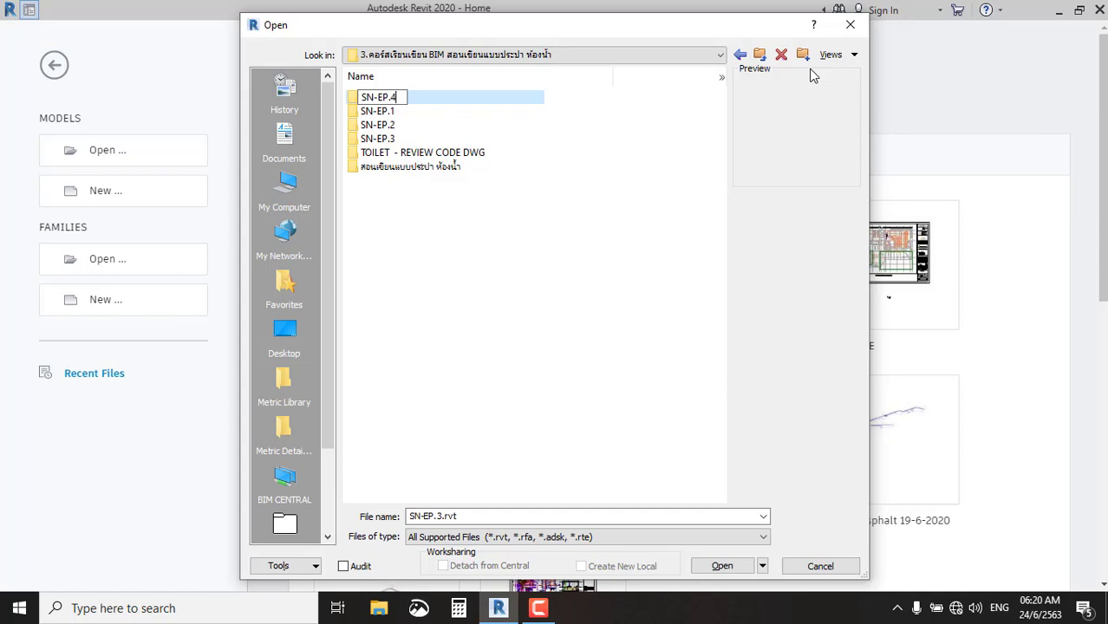
key("Return")
key("Return")
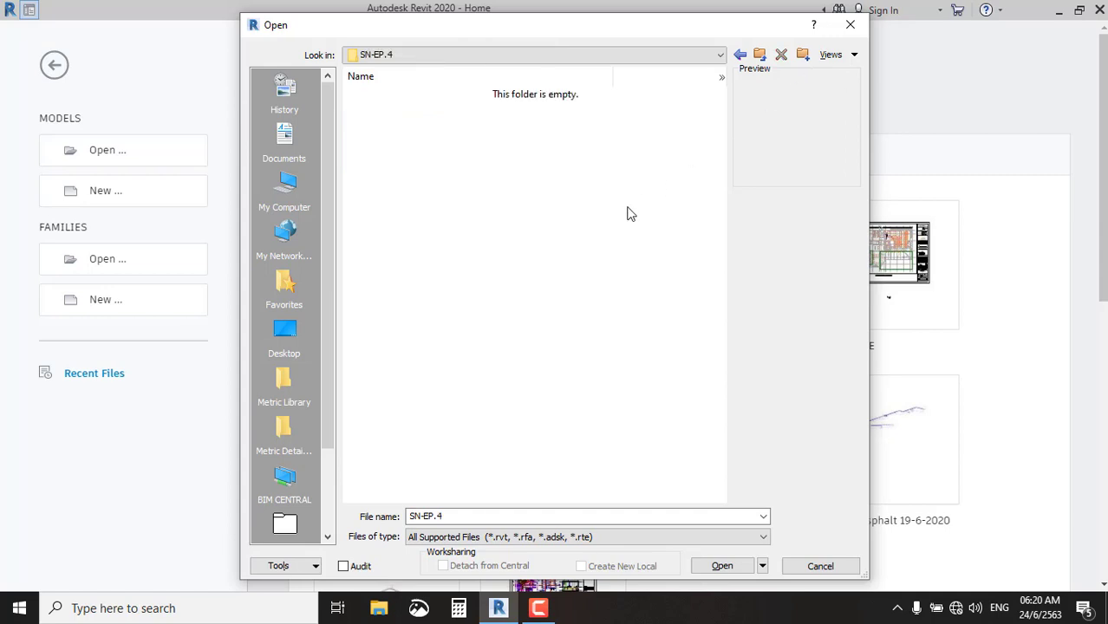
key("ctrl+v")
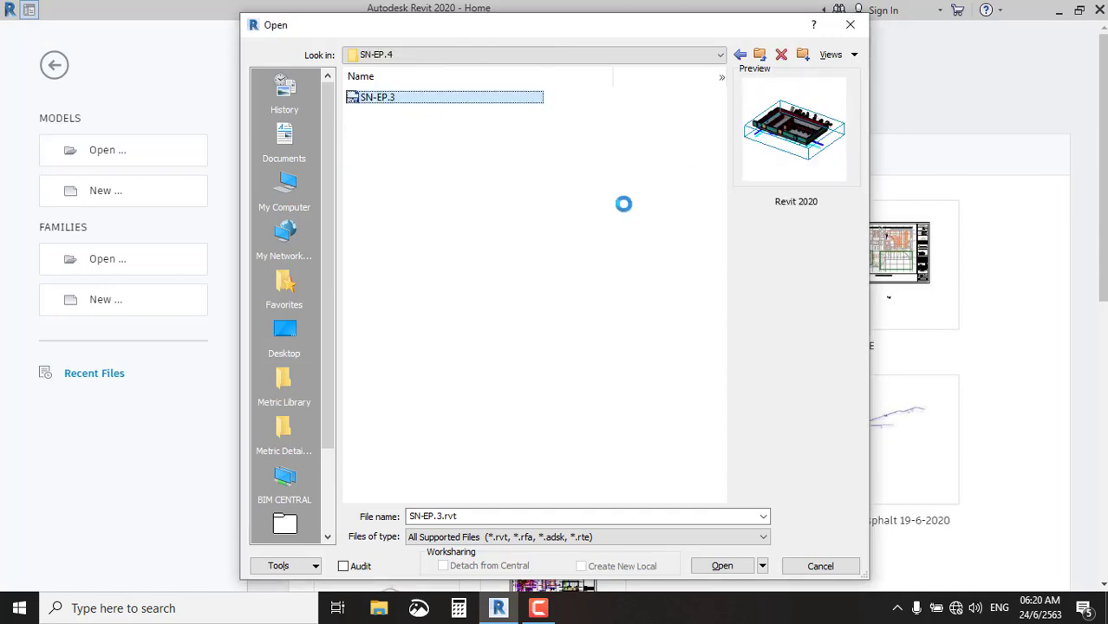
key("ctrl+v")
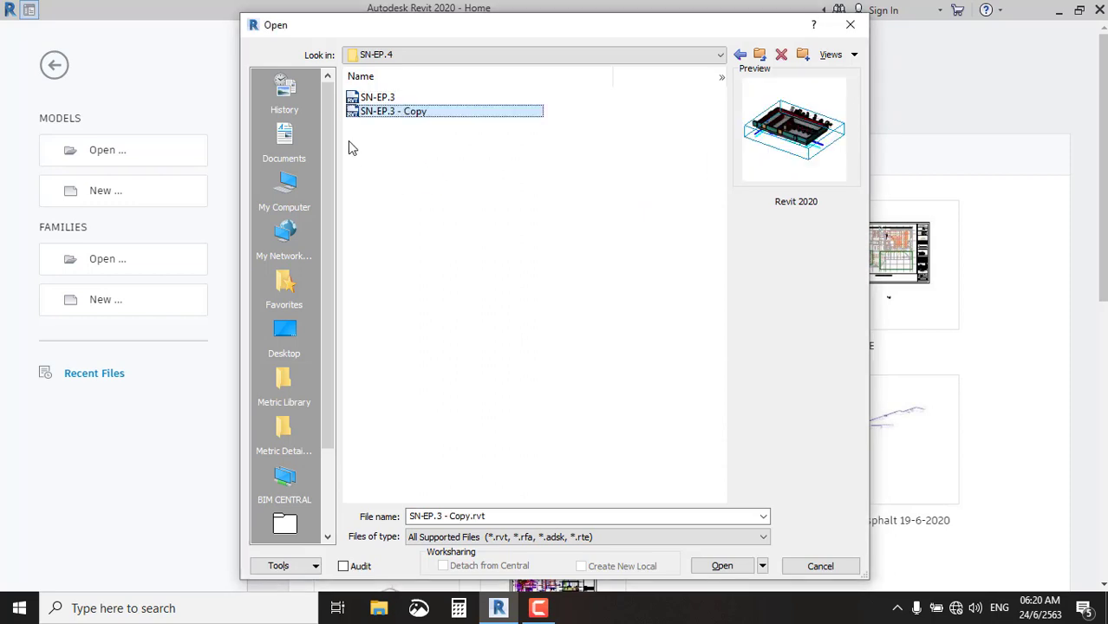
Rename the copied model to 'SN-EP.4 - 24-6-2020' and open it.
key("F2")
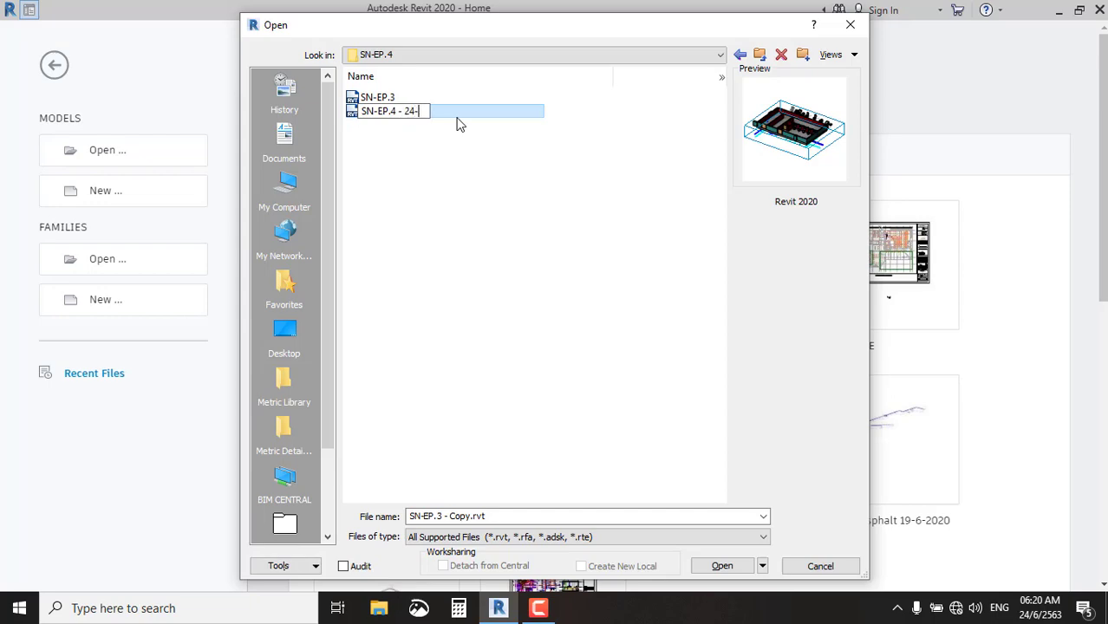
type("20")
key("Return")
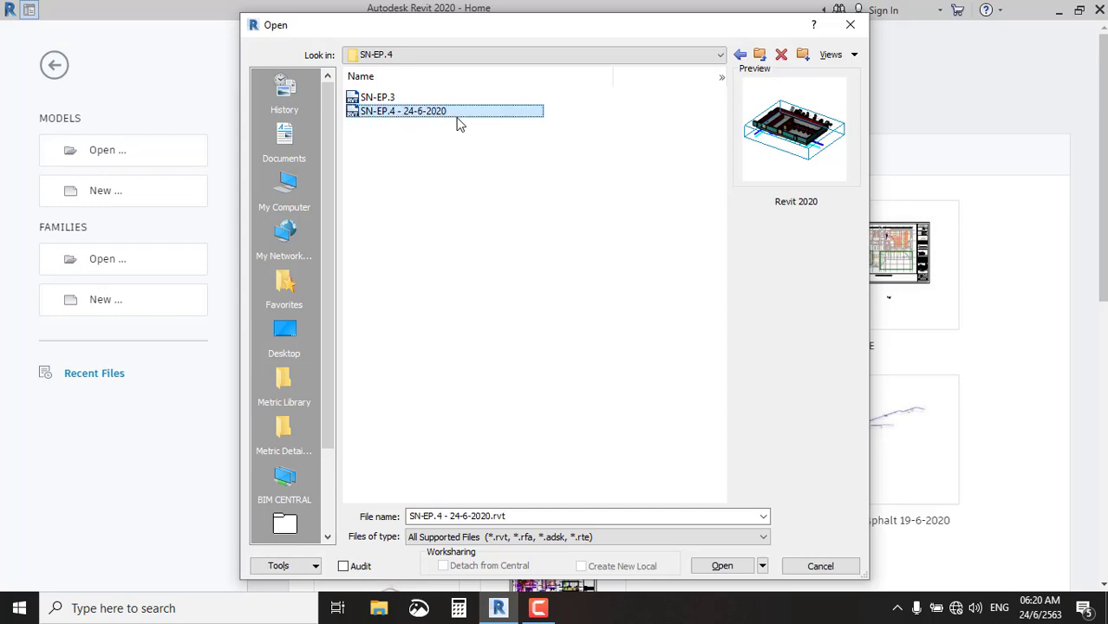
double_click(452, 114)
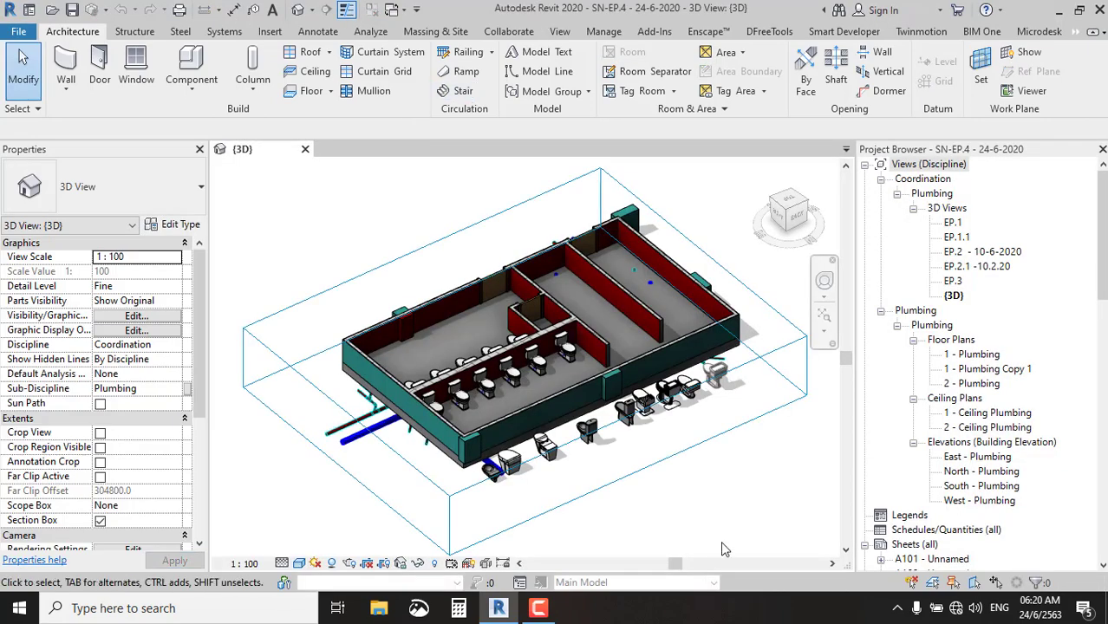
Orbit the 3D model to see the piping underneath, then select the 1 - Plumbing view.
mouse_move(516, 415)
middle_mouse_down("shift")
mouse_move(725, 409)
mouse_move(732, 196)
mouse_move(710, 191)
mouse_move(659, 270)
mouse_move(658, 213)
mouse_move(676, 206)
mouse_move(675, 347)
mouse_move(718, 334)
mouse_move(755, 346)
mouse_move(608, 346)
mouse_move(644, 279)
mouse_move(522, 463)
mouse_move(613, 253)
mouse_move(508, 302)
mouse_move(503, 266)
mouse_move(494, 413)
mouse_move(537, 406)
middle_mouse_up("shift")
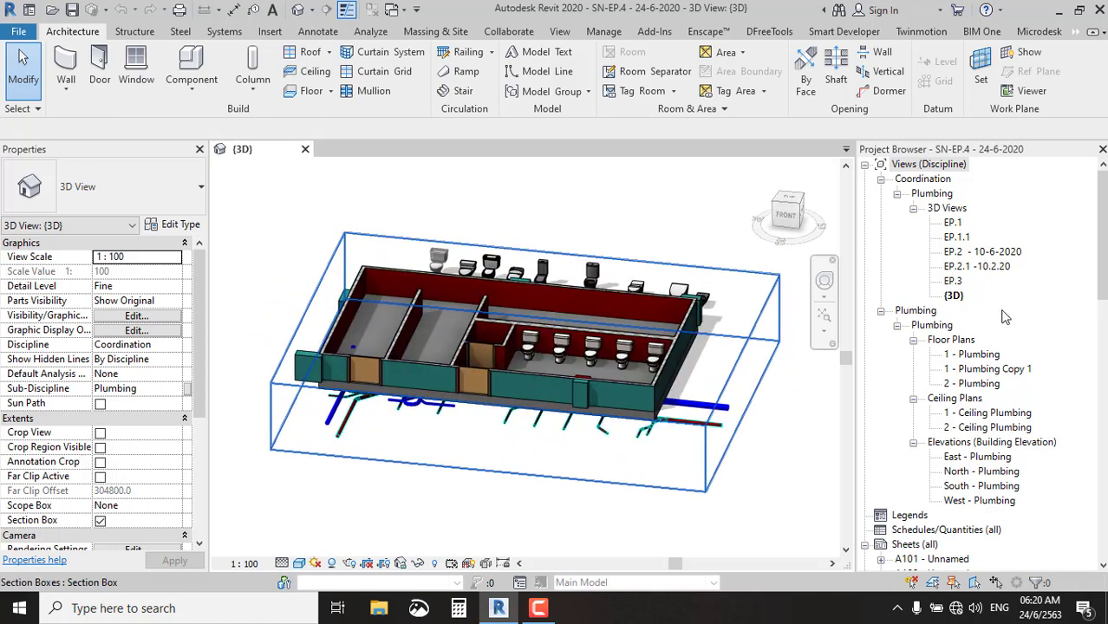
left_click(990, 355)
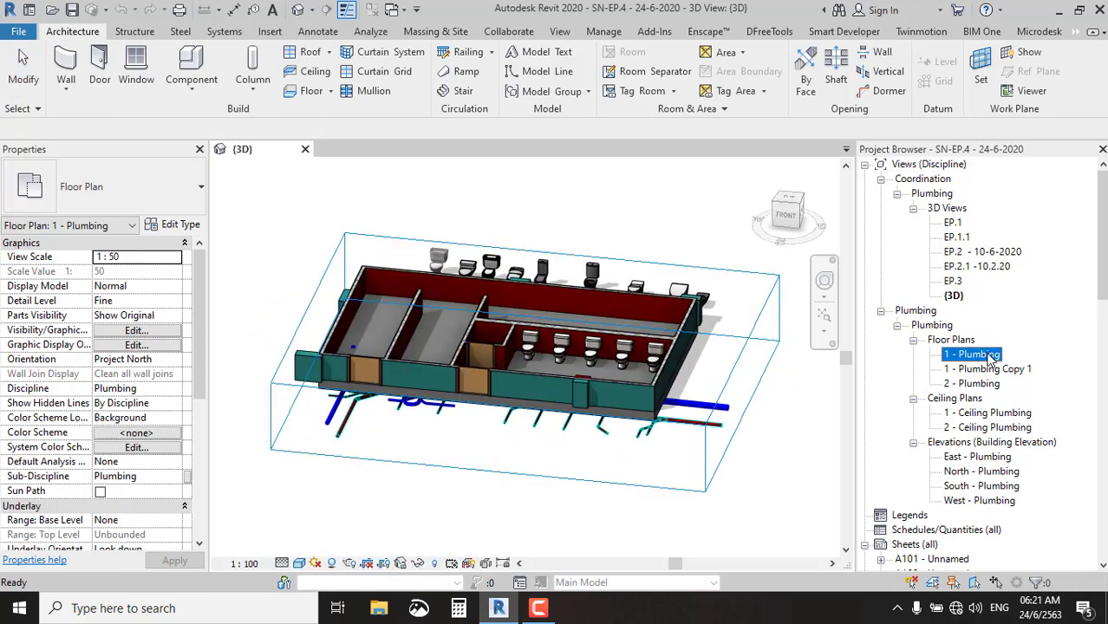
Open the 1 - Plumbing floor plan and zoom in on the red and blue pipework.
double_click(990, 355)
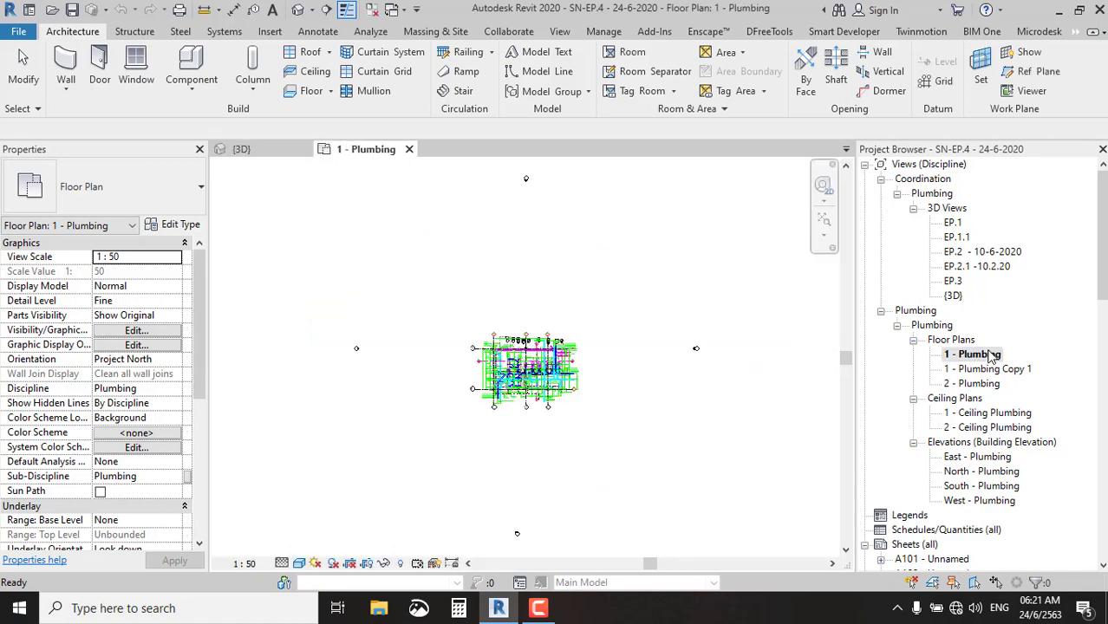
scroll(552, 369, "up", 3)
scroll(546, 382, "up", 3)
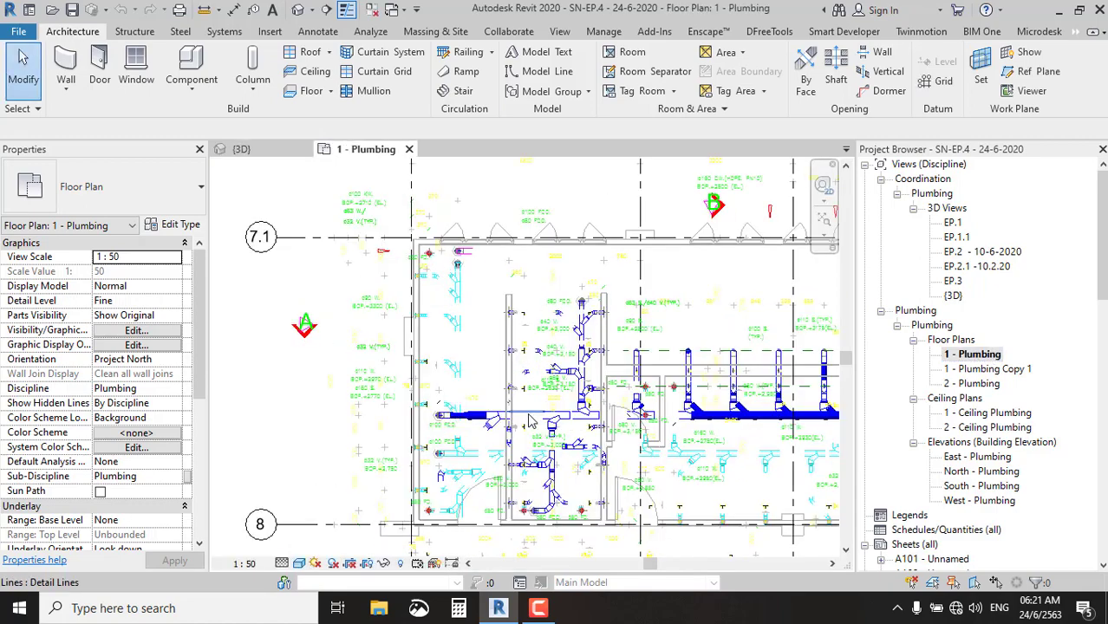
scroll(534, 412, "up", 3)
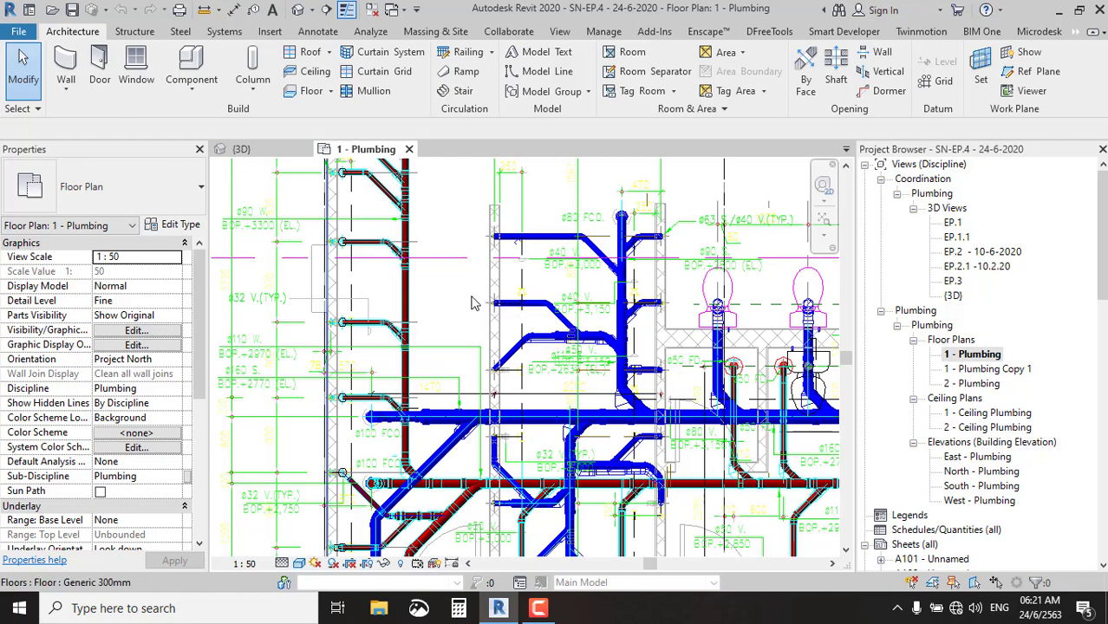
middle_click_drag(444, 264, 495, 347)
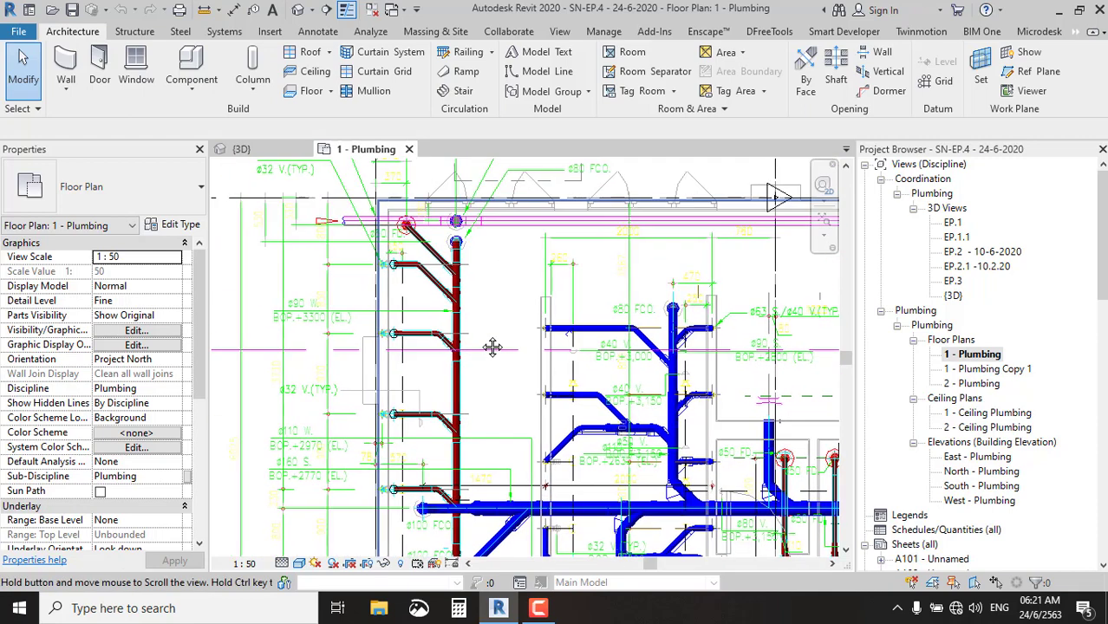
scroll(495, 346, "up", 2)
scroll(458, 317, "up", 2)
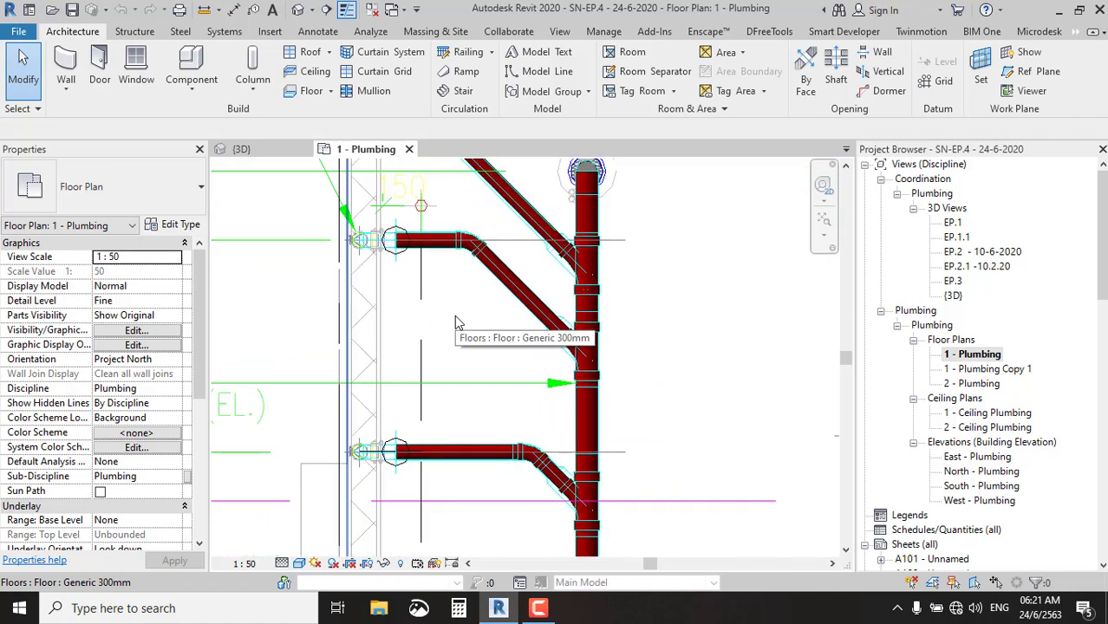
scroll(395, 234, "up", 1)
scroll(392, 232, "up", 2)
scroll(390, 230, "up", 2)
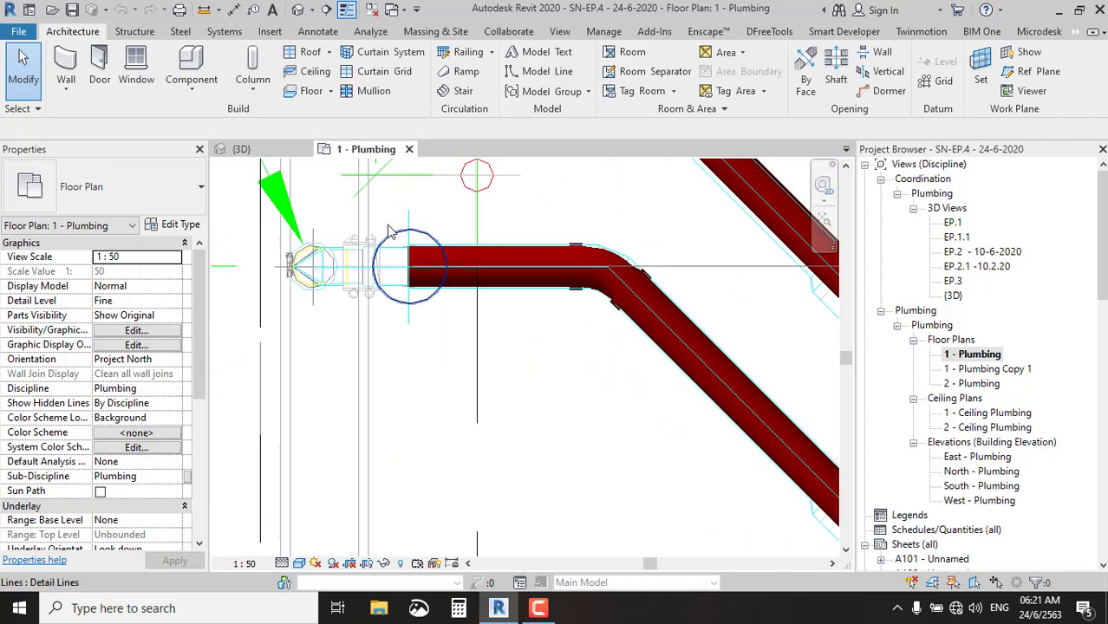
scroll(389, 230, "up", 1)
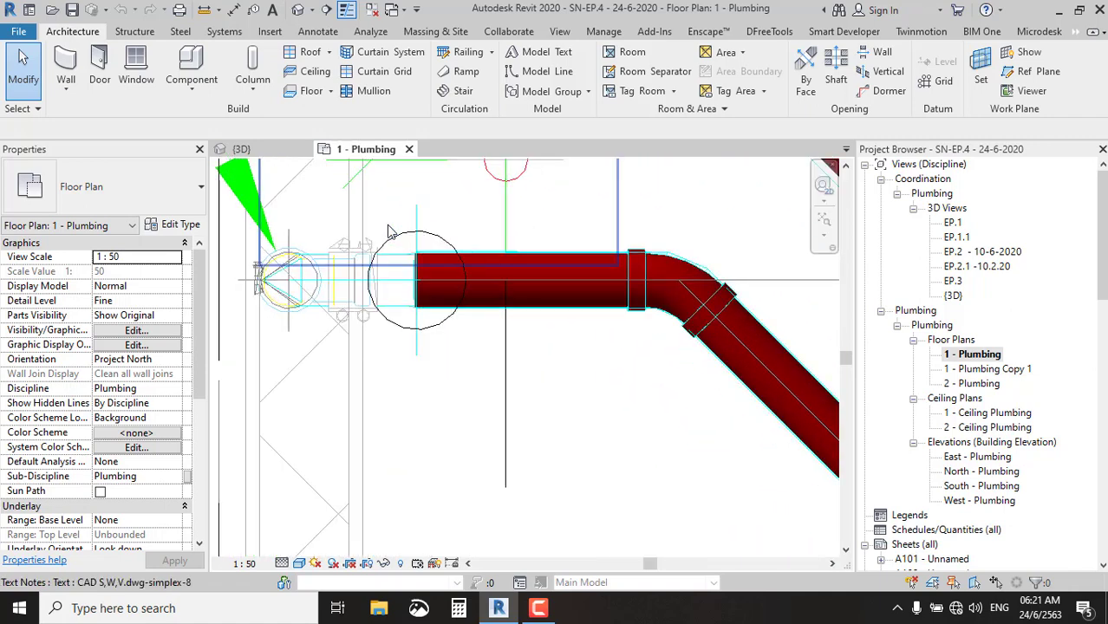
Zoom in and out to inspect the PVC - DWV drain branches joining the main stack.
scroll(389, 231, "down", 2)
scroll(434, 252, "down", 2)
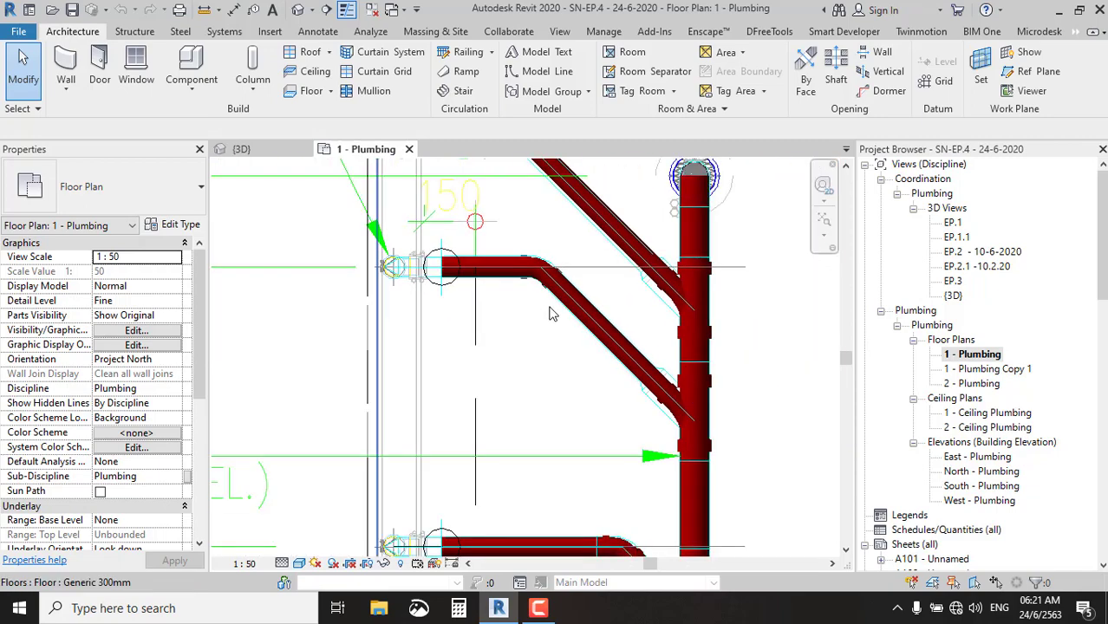
scroll(494, 277, "down", 2)
scroll(542, 294, "down", 1)
scroll(541, 295, "up", 2)
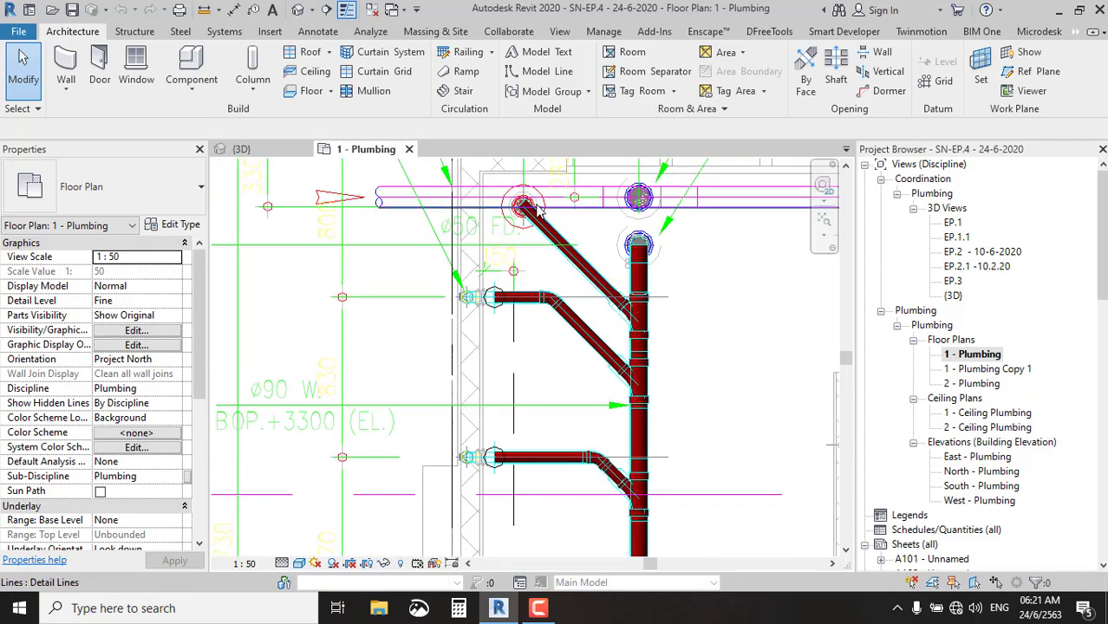
scroll(538, 217, "up", 2)
scroll(538, 210, "up", 2)
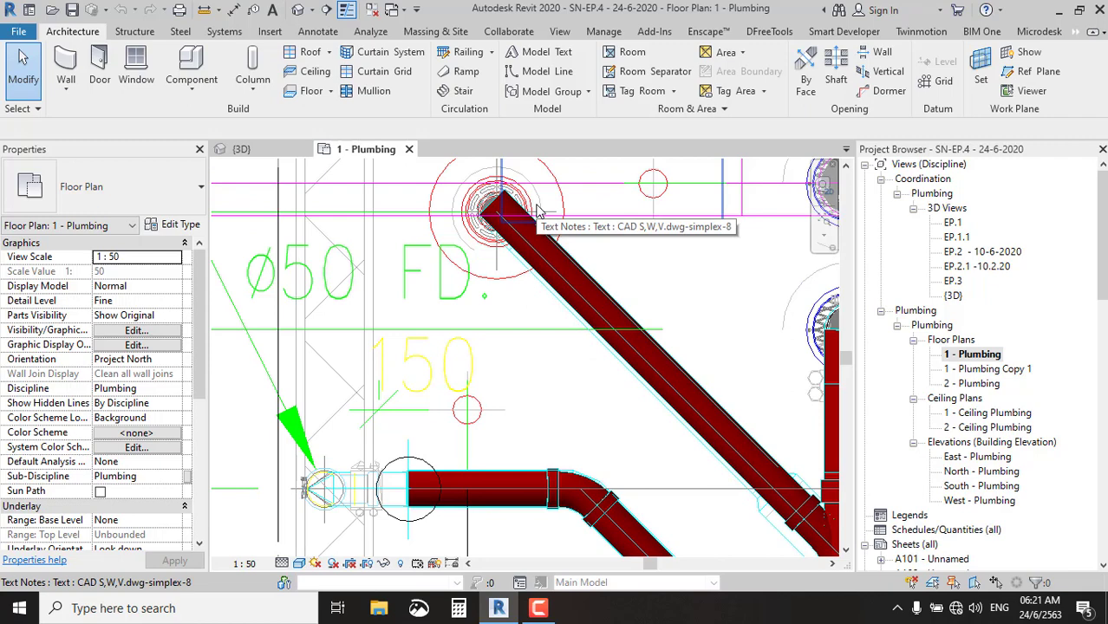
scroll(537, 210, "down", 1)
scroll(537, 210, "down", 1)
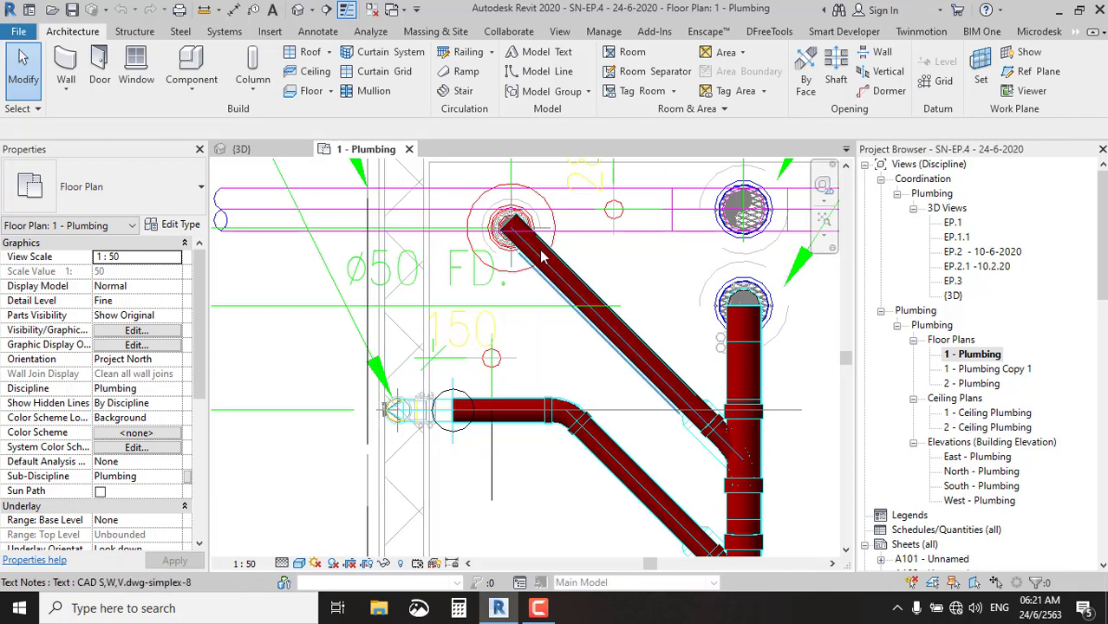
scroll(513, 251, "up", 1)
scroll(502, 204, "up", 1)
scroll(503, 208, "down", 1)
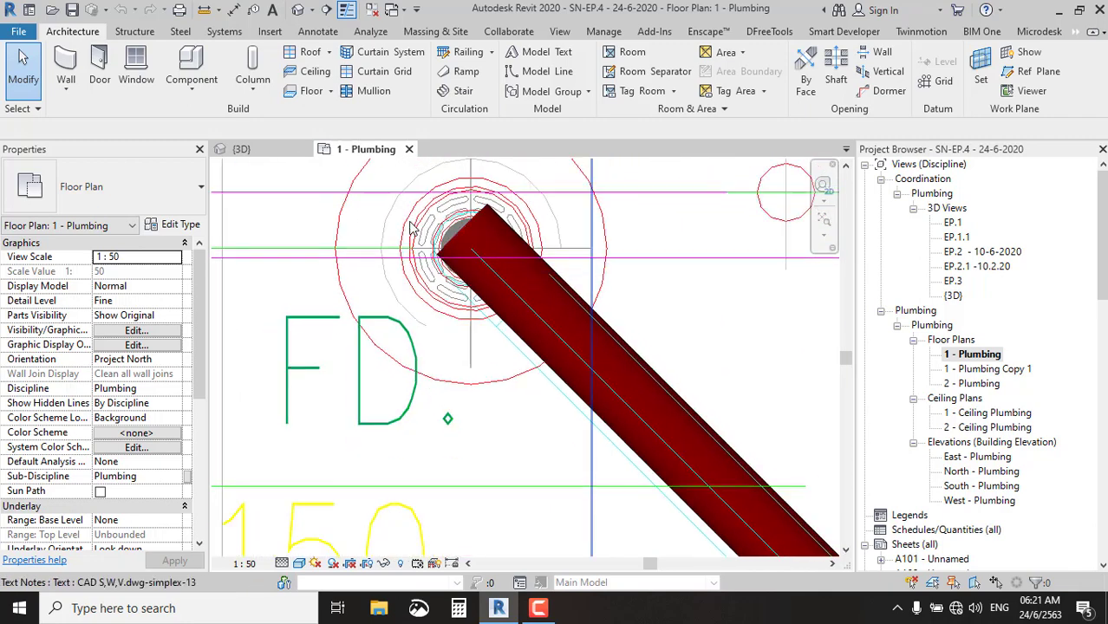
scroll(515, 250, "down", 1)
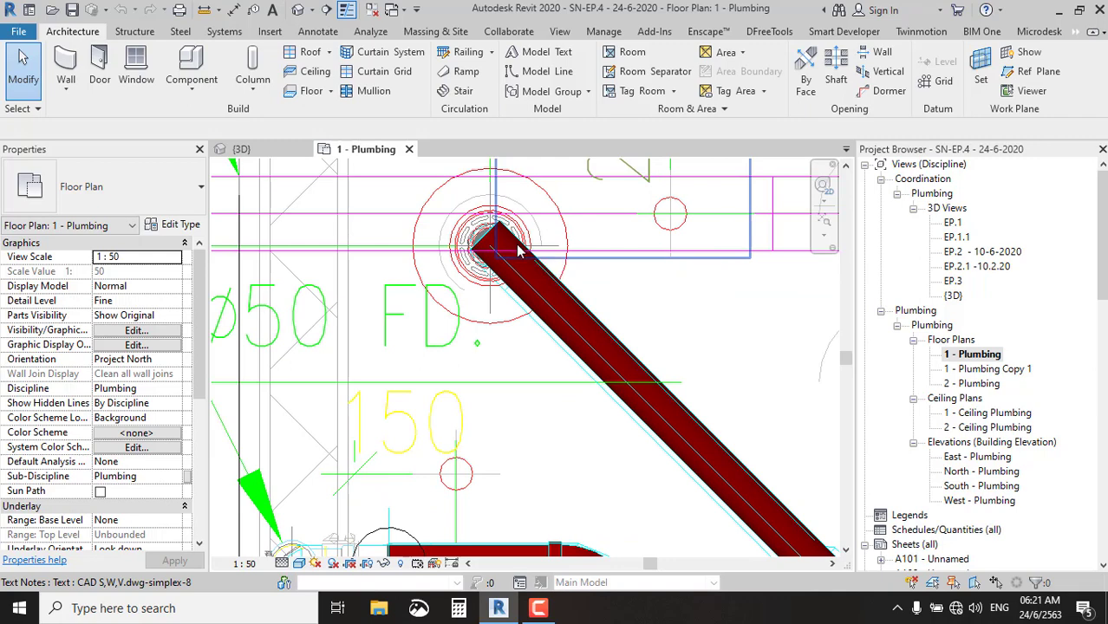
scroll(516, 244, "down", 3)
scroll(518, 269, "down", 2)
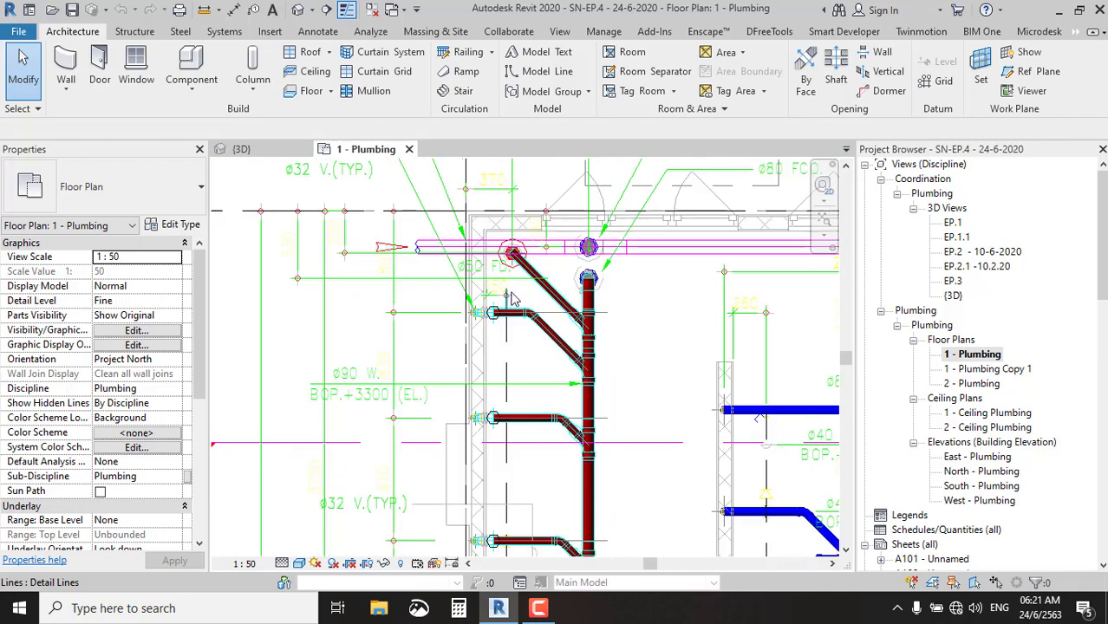
scroll(520, 273, "up", 1)
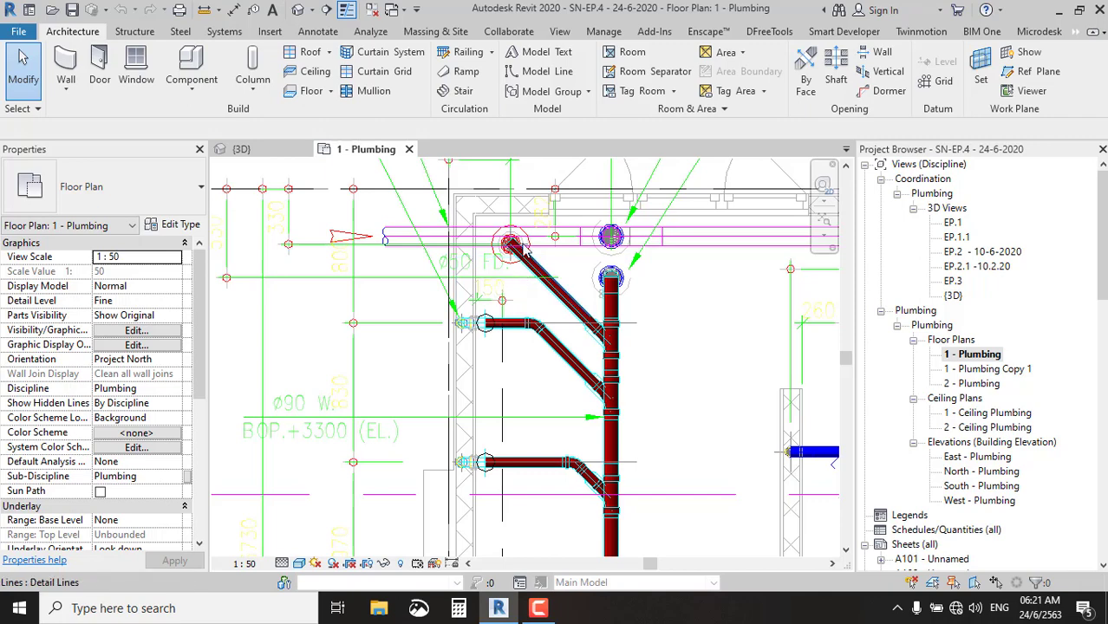
scroll(568, 279, "up", 3)
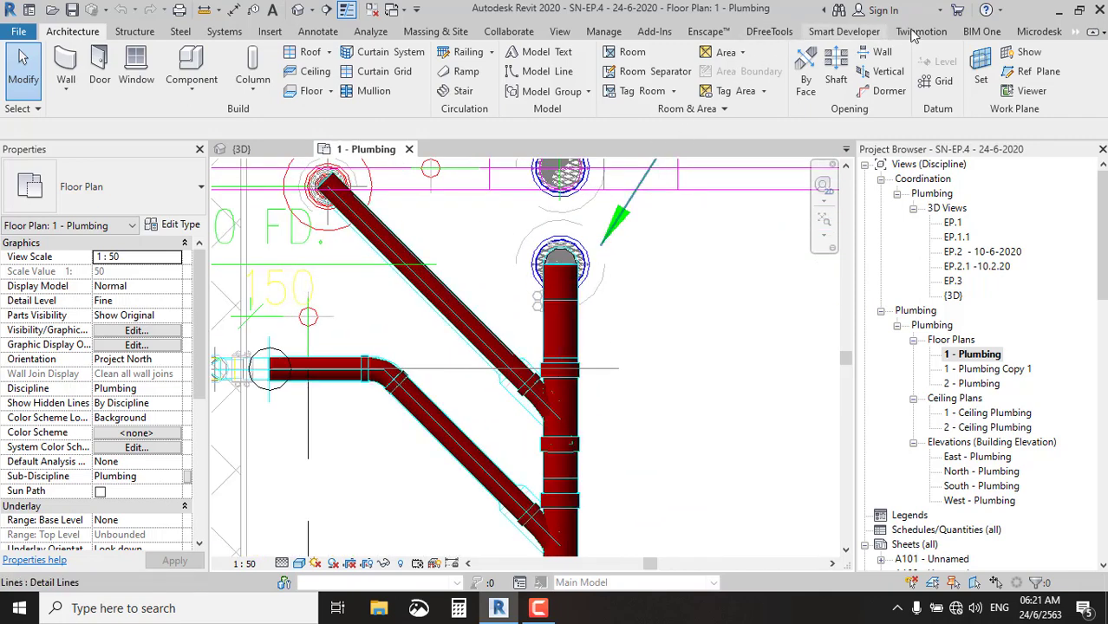
Add a Microdesk Elbow Up to the top end of the vertical red pipe.
left_click(1038, 32)
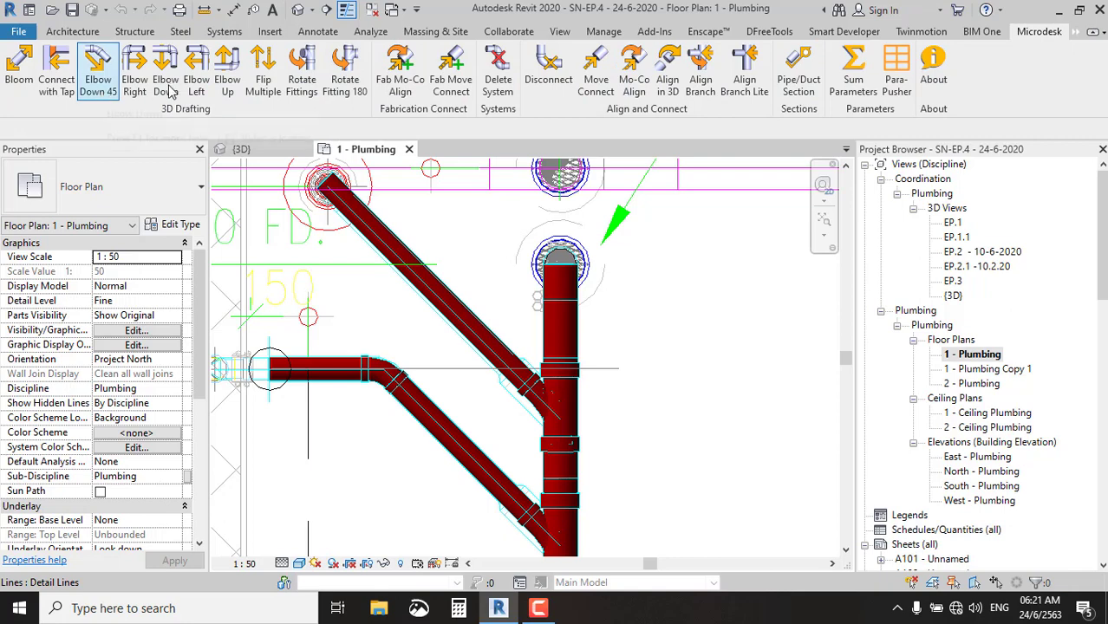
left_click(234, 82)
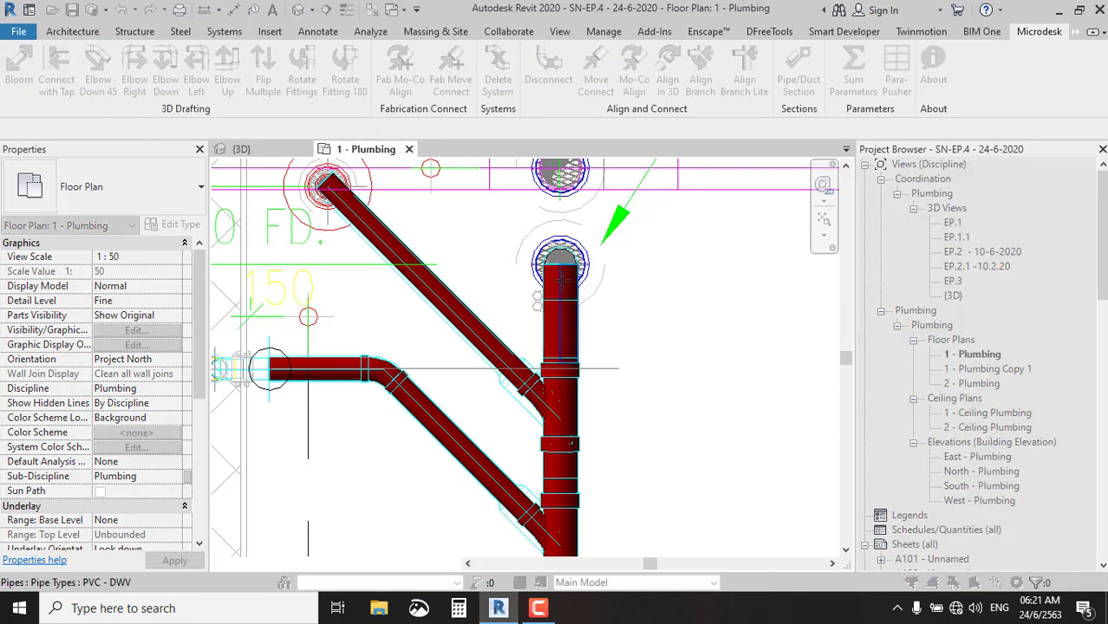
left_click(563, 284)
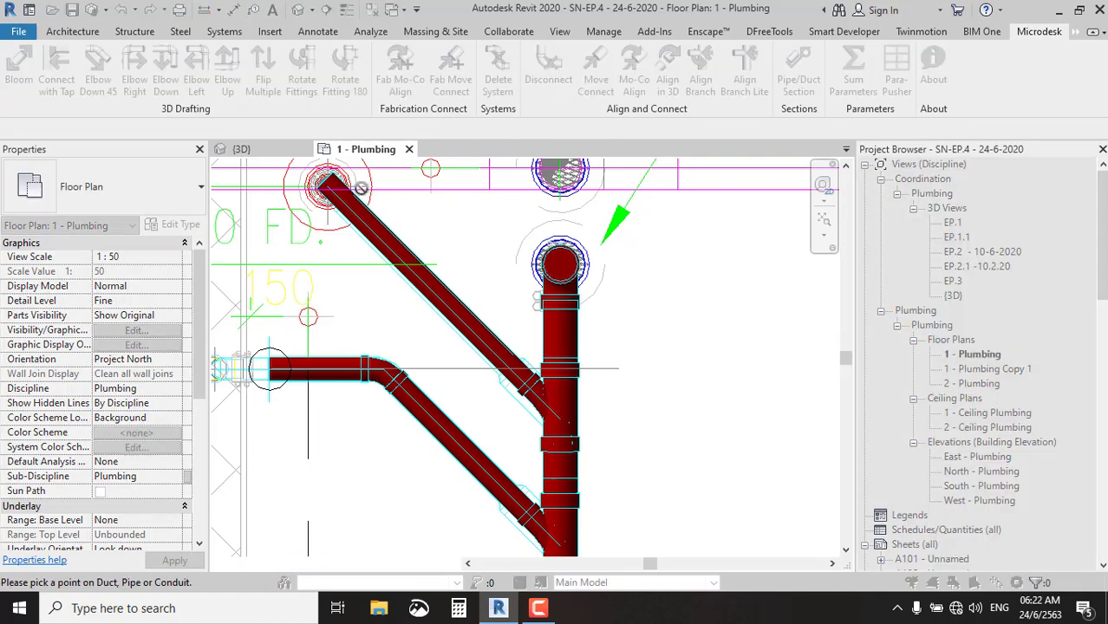
key("Escape")
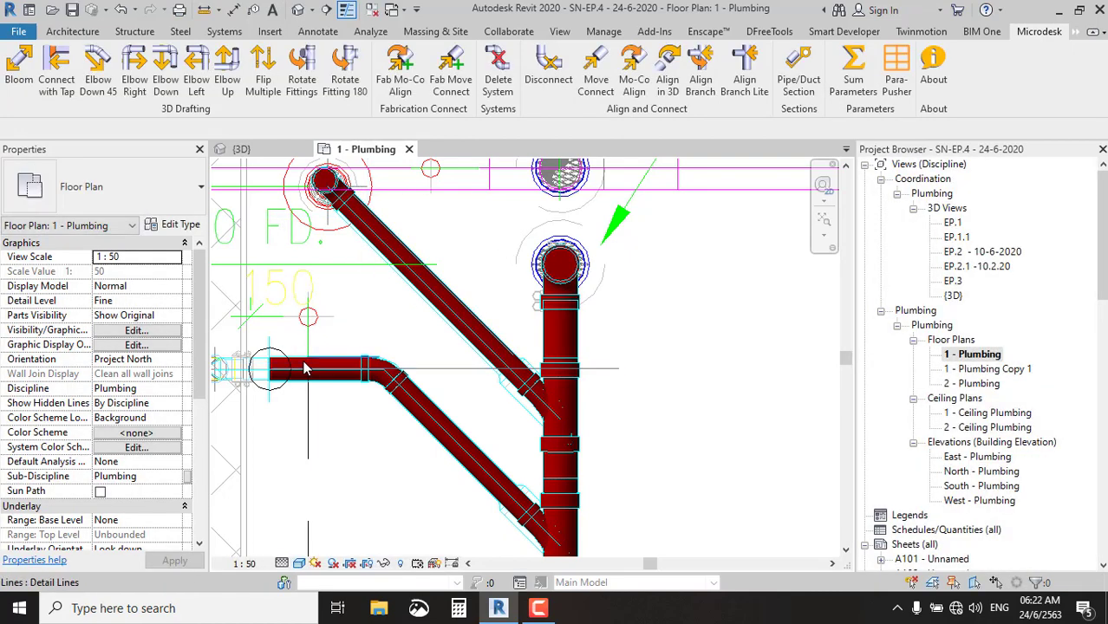
mouse_move(303, 368)
middle_mouse_down()
mouse_move(538, 282)
mouse_move(565, 310)
mouse_move(555, 431)
mouse_move(536, 297)
mouse_move(525, 388)
mouse_move(537, 402)
mouse_move(536, 331)
mouse_move(507, 243)
mouse_move(484, 227)
mouse_move(477, 132)
middle_mouse_up()
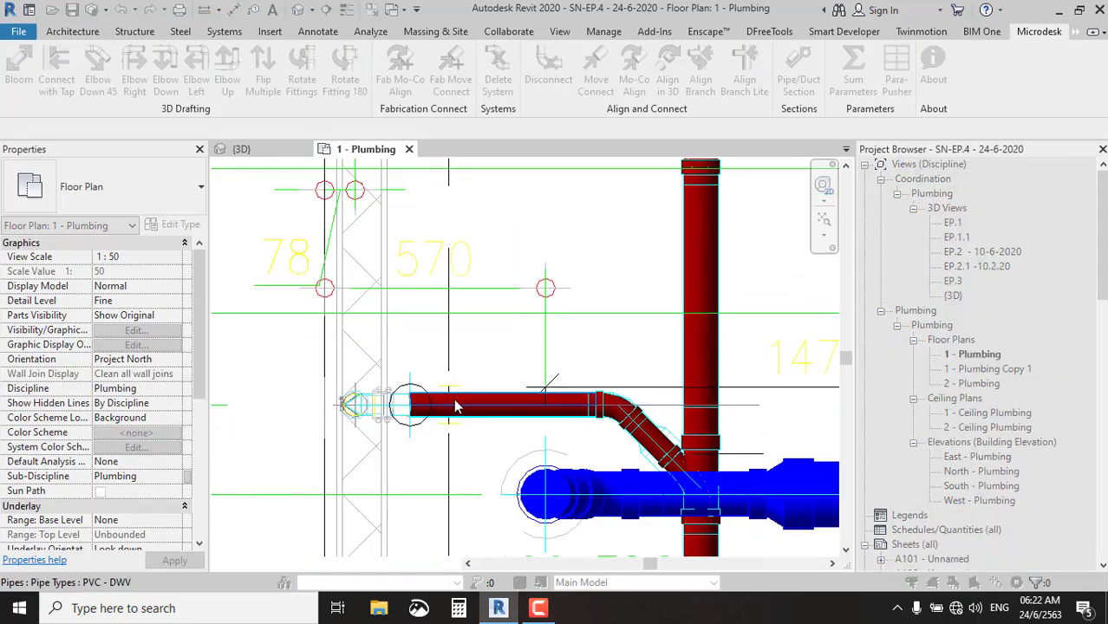
middle_click_drag(457, 408, 521, 139)
mouse_move(533, 243)
middle_mouse_down()
mouse_move(538, 348)
mouse_move(525, 205)
middle_mouse_up()
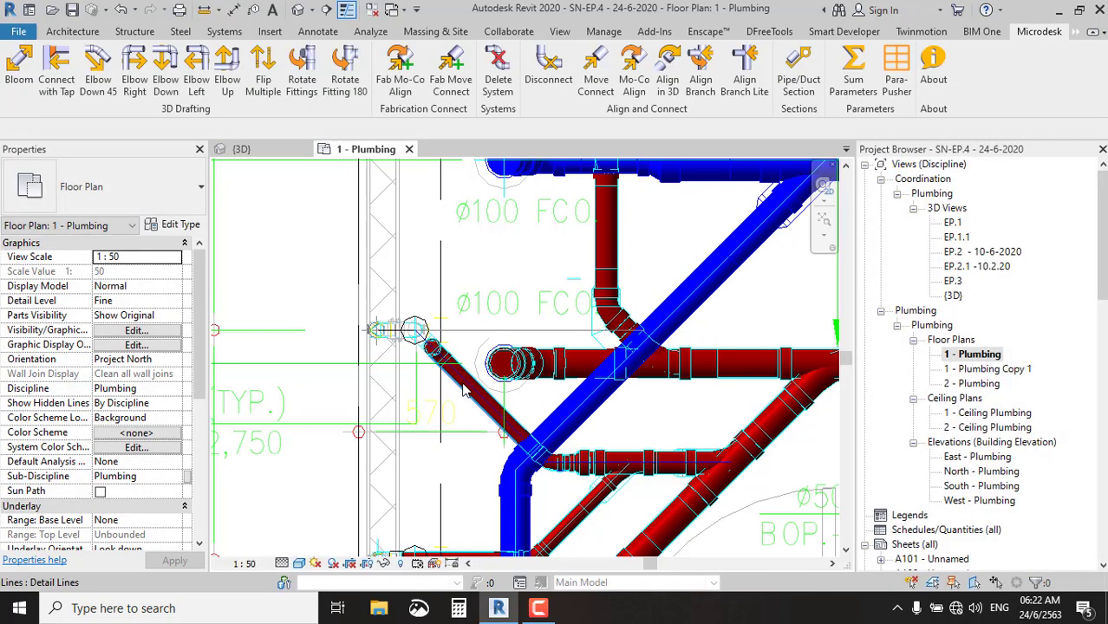
scroll(433, 351, "up", 2)
scroll(436, 334, "up", 2)
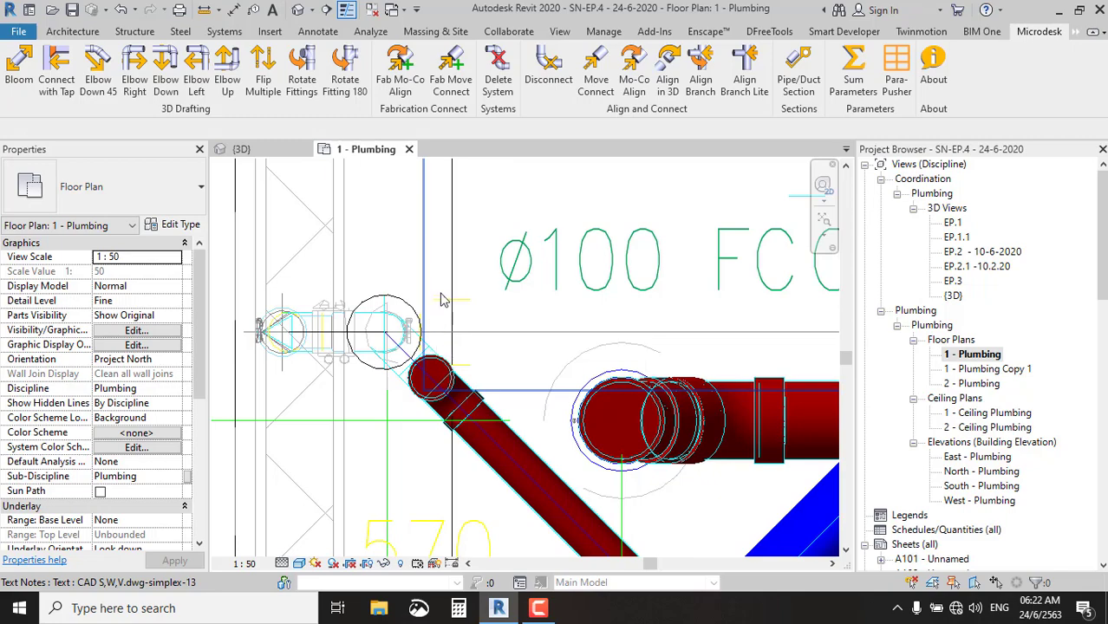
scroll(429, 312, "down", 1)
scroll(421, 286, "down", 2)
scroll(415, 267, "up", 1)
scroll(415, 267, "down", 1)
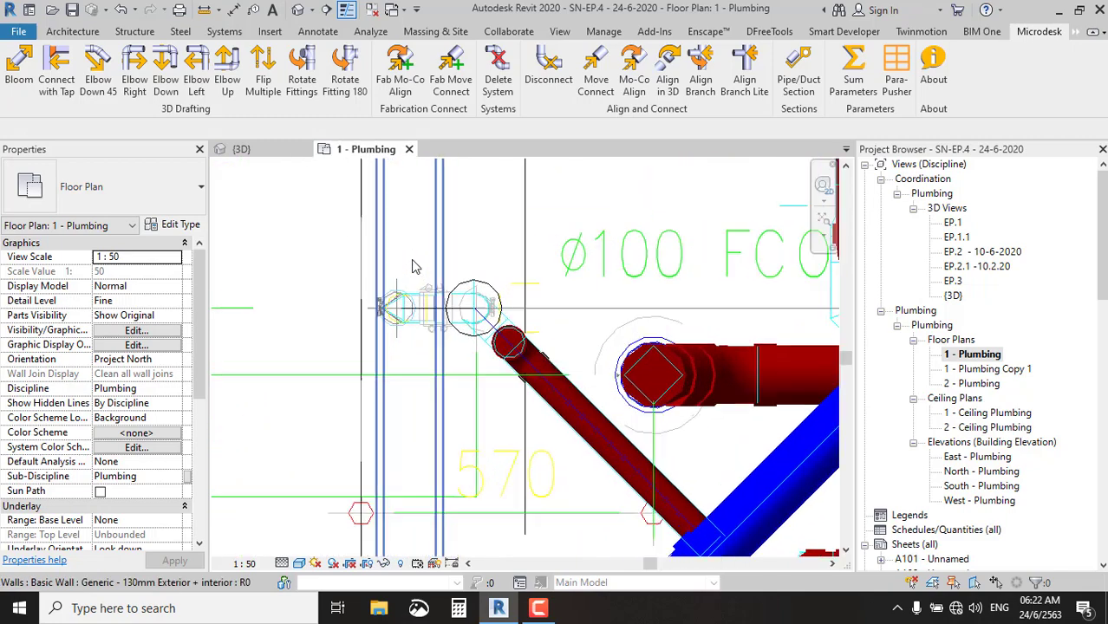
scroll(451, 286, "down", 1)
scroll(486, 330, "down", 1)
scroll(503, 371, "down", 1)
scroll(505, 369, "up", 1)
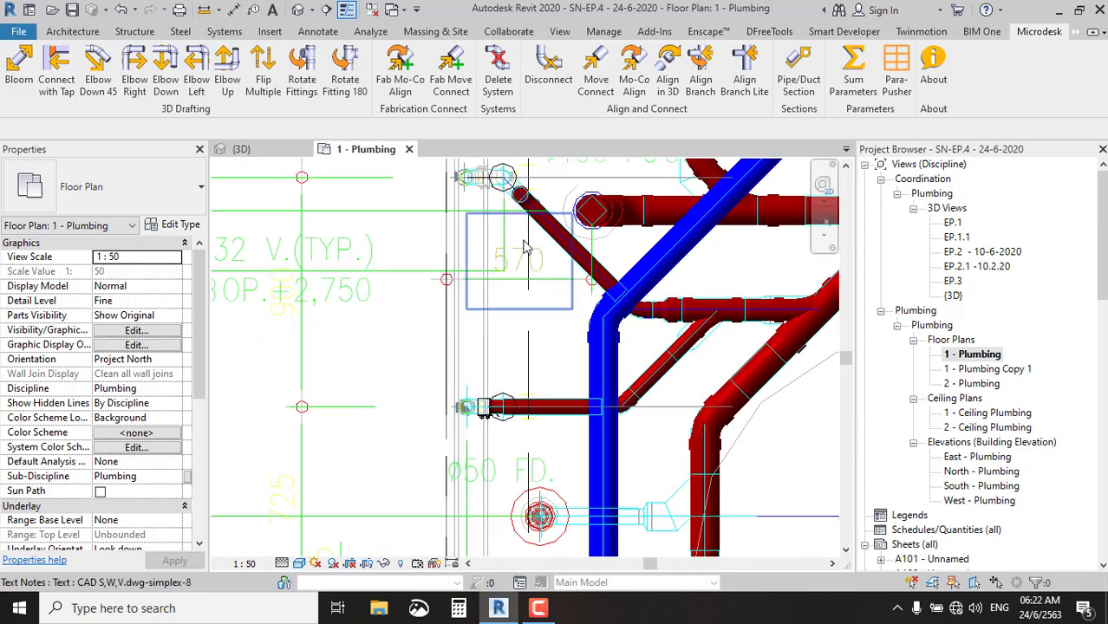
scroll(510, 355, "up", 1)
scroll(513, 343, "up", 1)
scroll(513, 337, "up", 2)
scroll(514, 337, "up", 2)
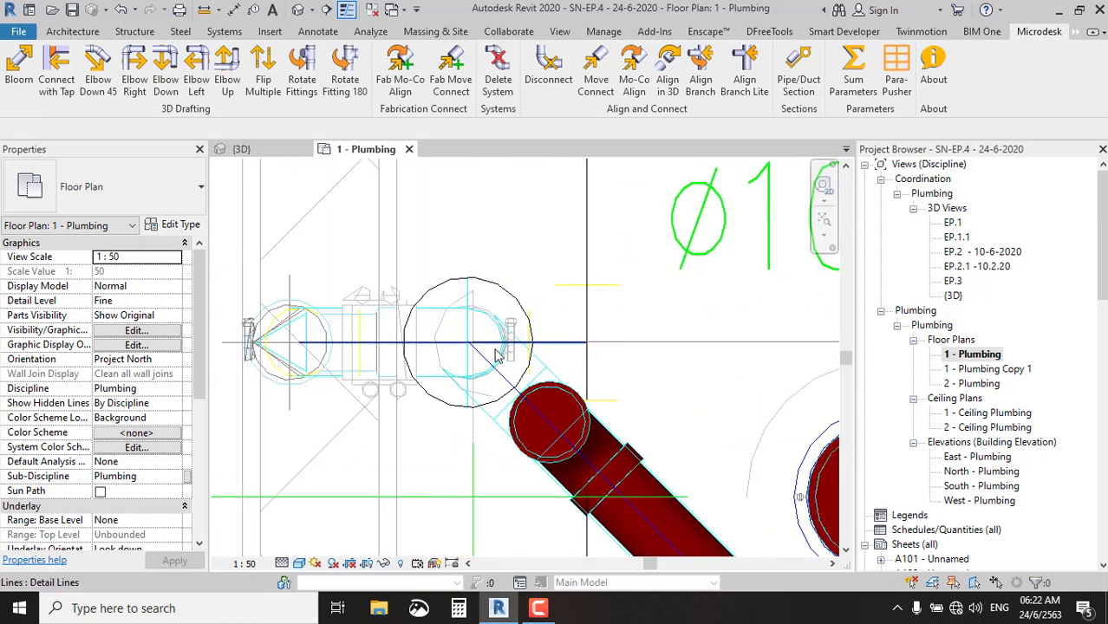
scroll(305, 338, "down", 2)
scroll(564, 260, "down", 2)
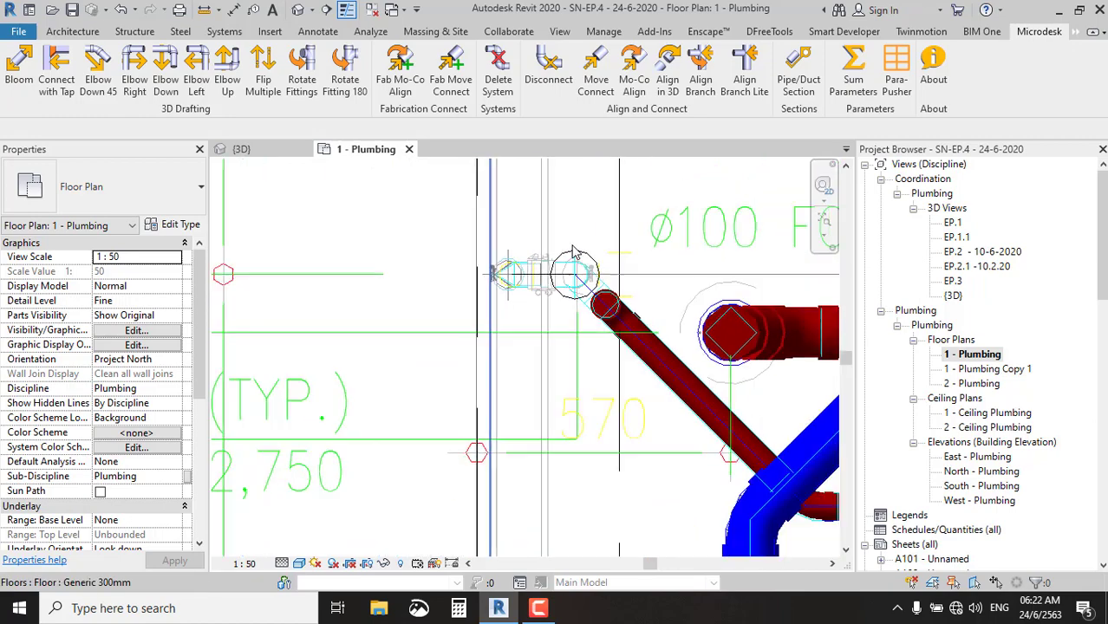
scroll(607, 278, "down", 1)
middle_click_drag(651, 347, 608, 202)
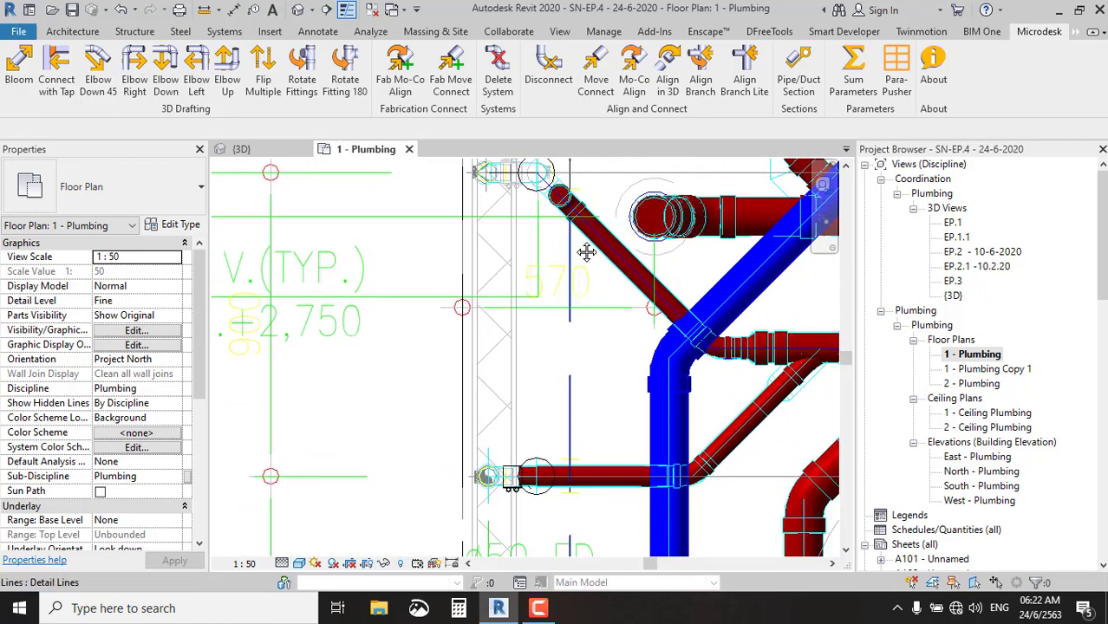
scroll(532, 443, "up", 2)
scroll(532, 443, "up", 1)
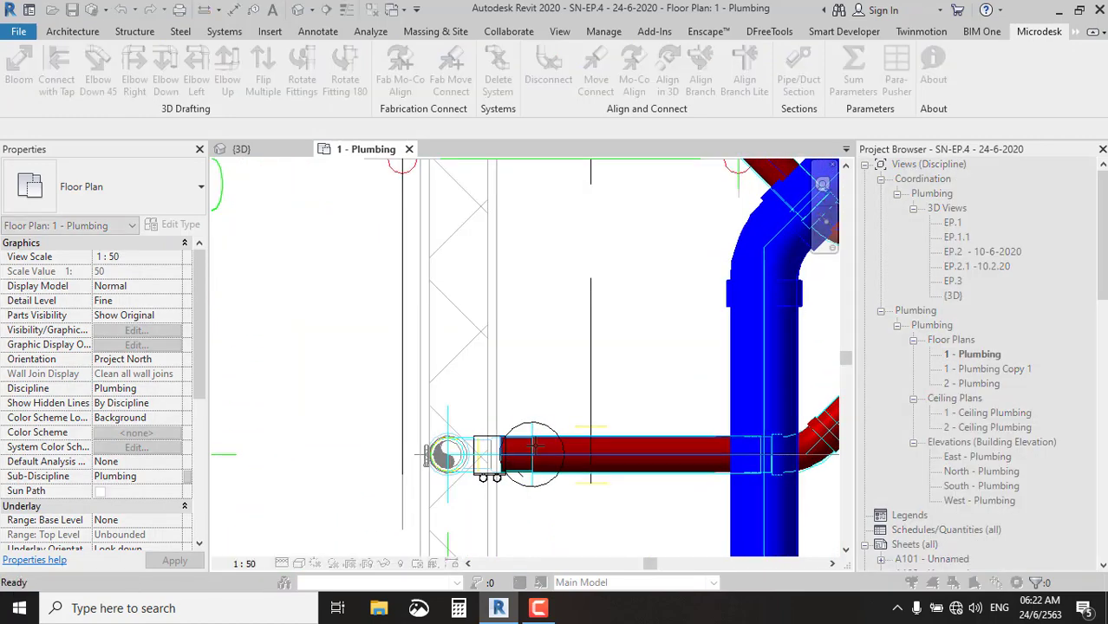
middle_click_drag(570, 407, 507, 286)
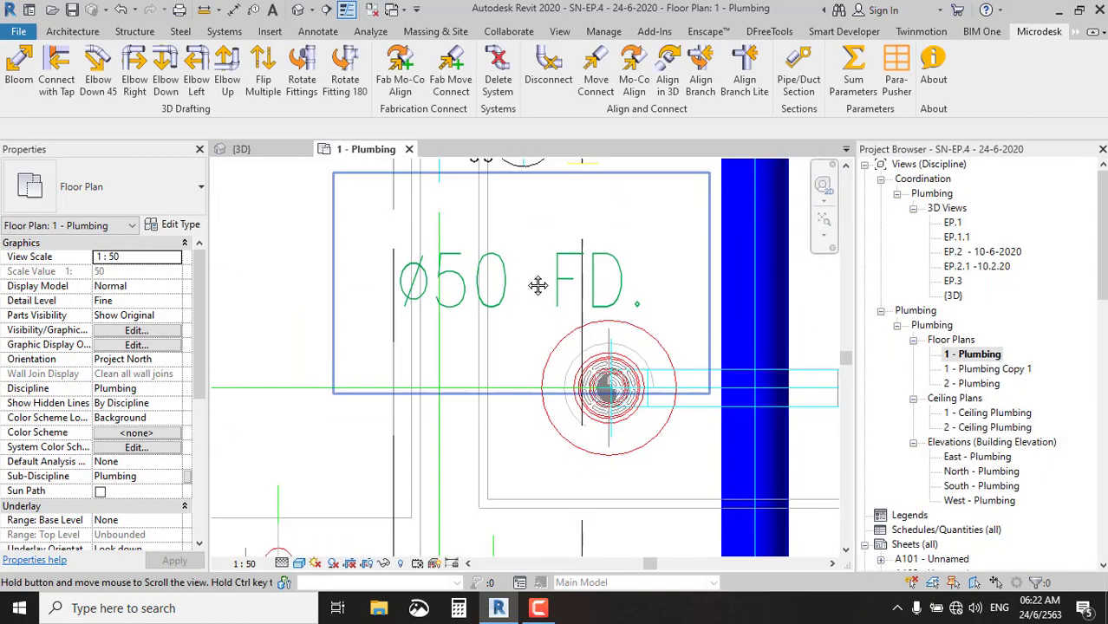
scroll(507, 286, "down", 1)
scroll(440, 293, "down", 1)
scroll(461, 391, "down", 2)
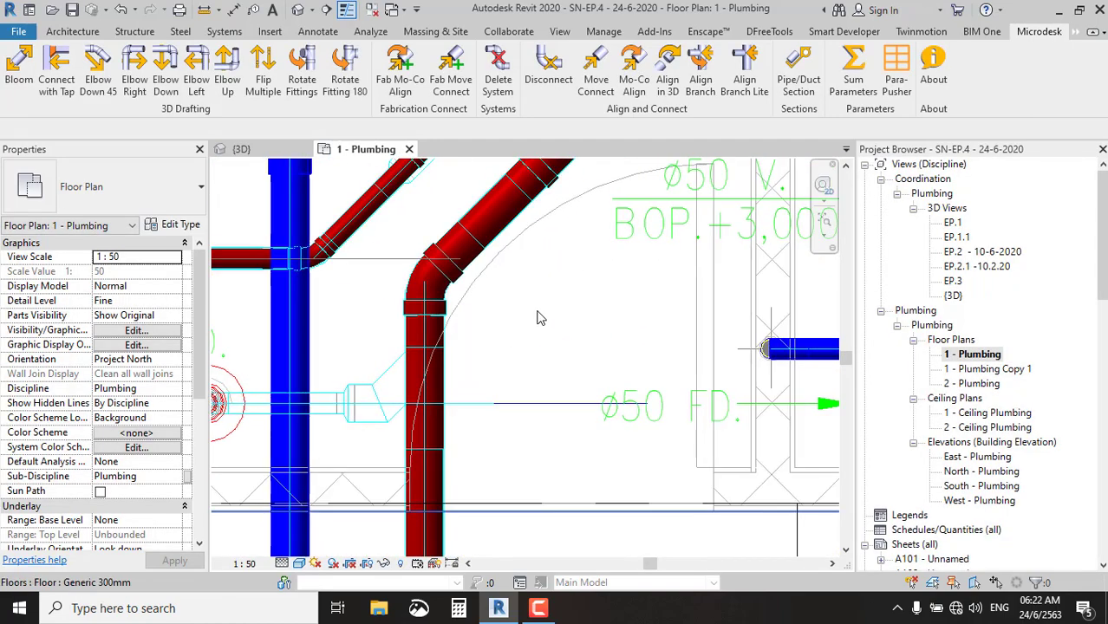
middle_click_drag(460, 392, 535, 316)
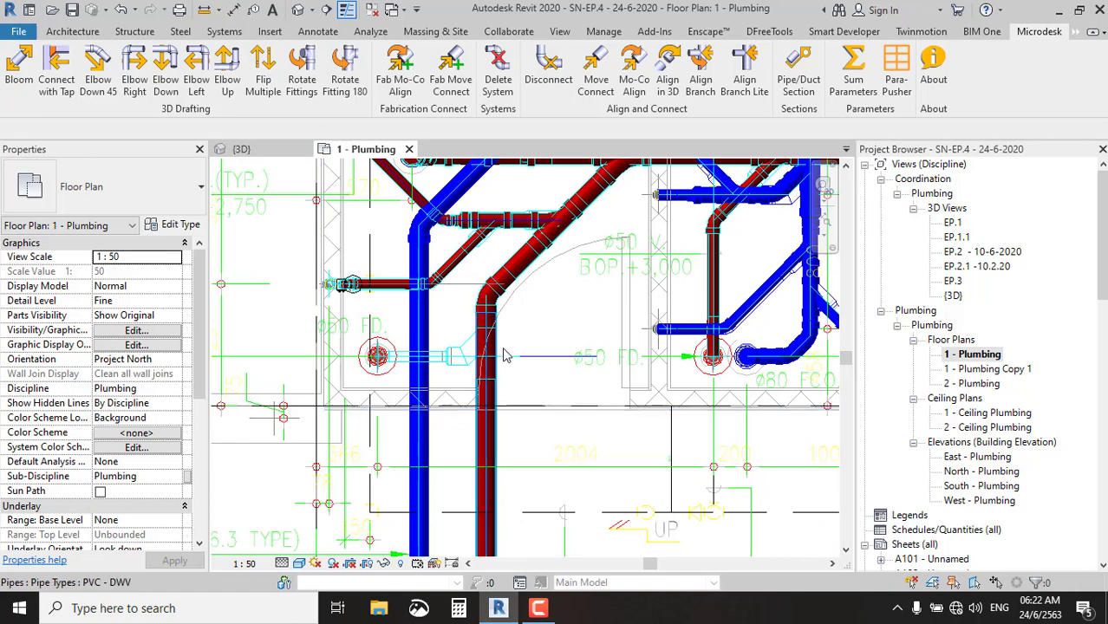
scroll(532, 314, "down", 1)
middle_click_drag(434, 330, 552, 286)
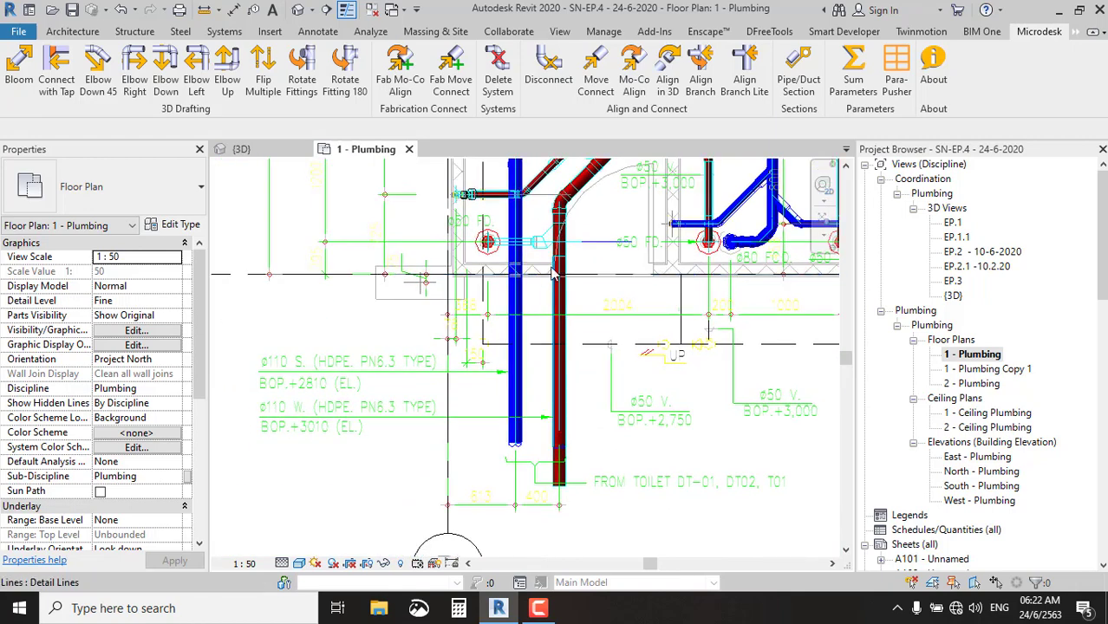
scroll(546, 213, "up", 3)
scroll(560, 256, "up", 1)
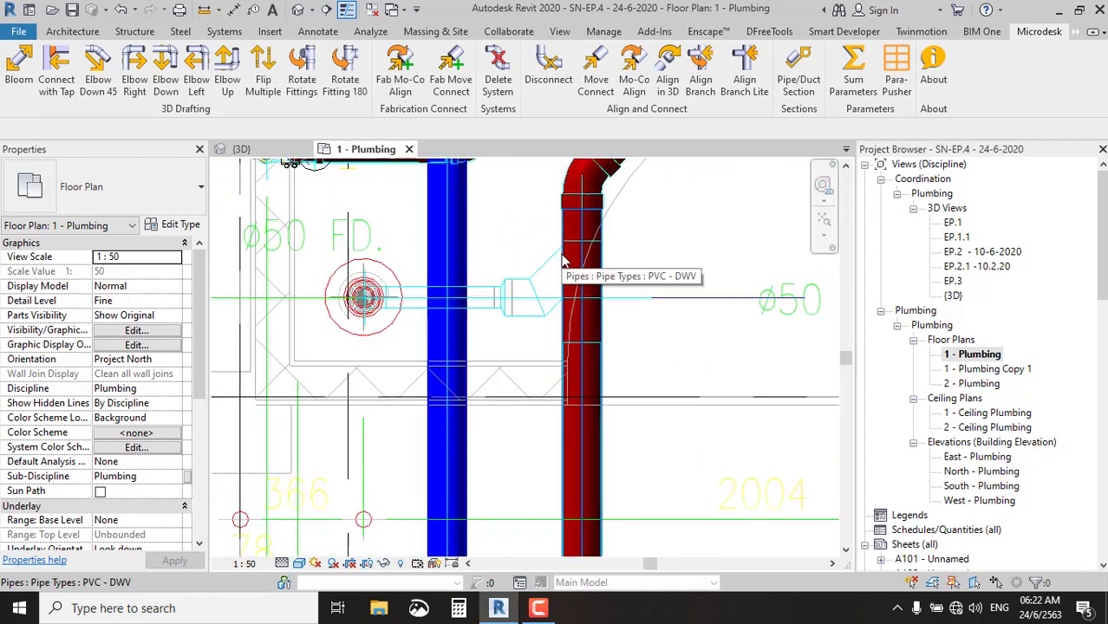
middle_click_drag(562, 260, 572, 371)
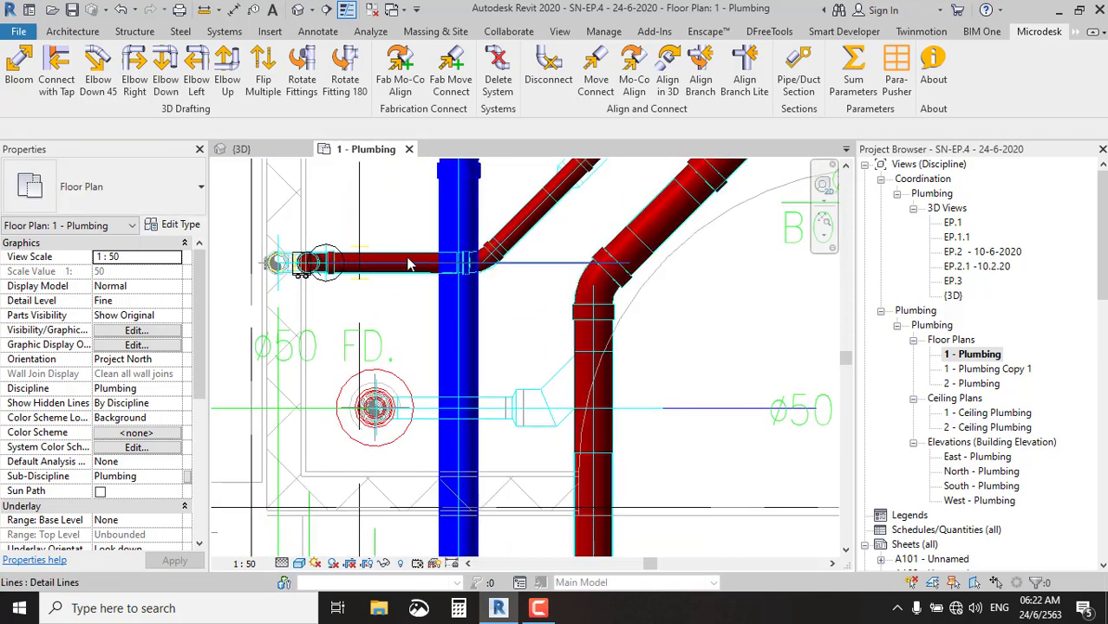
left_click(410, 264)
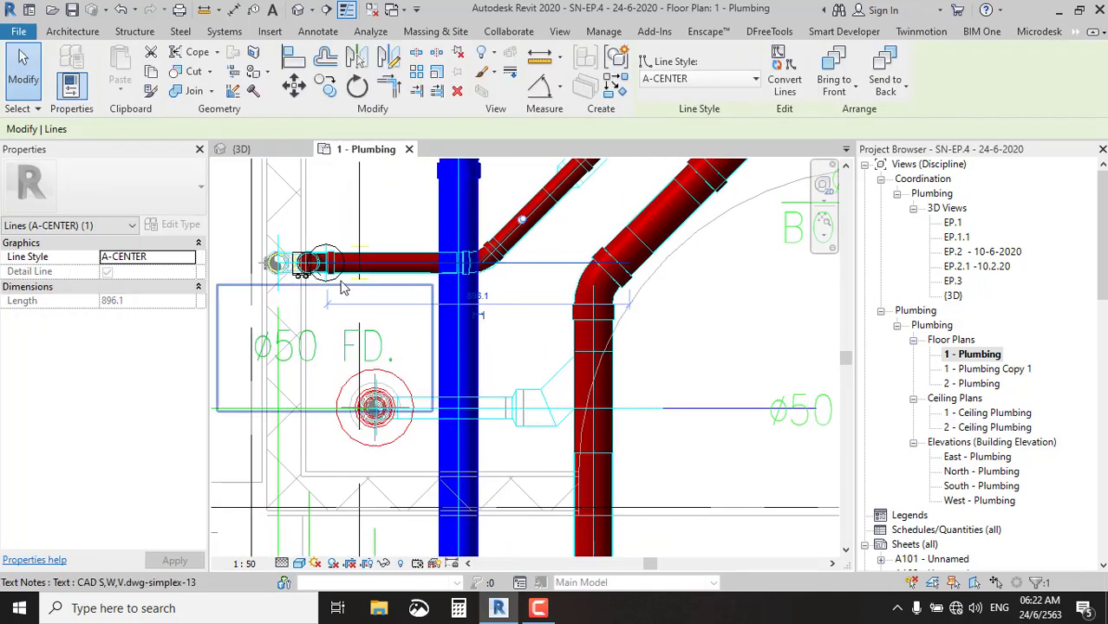
left_click(398, 235)
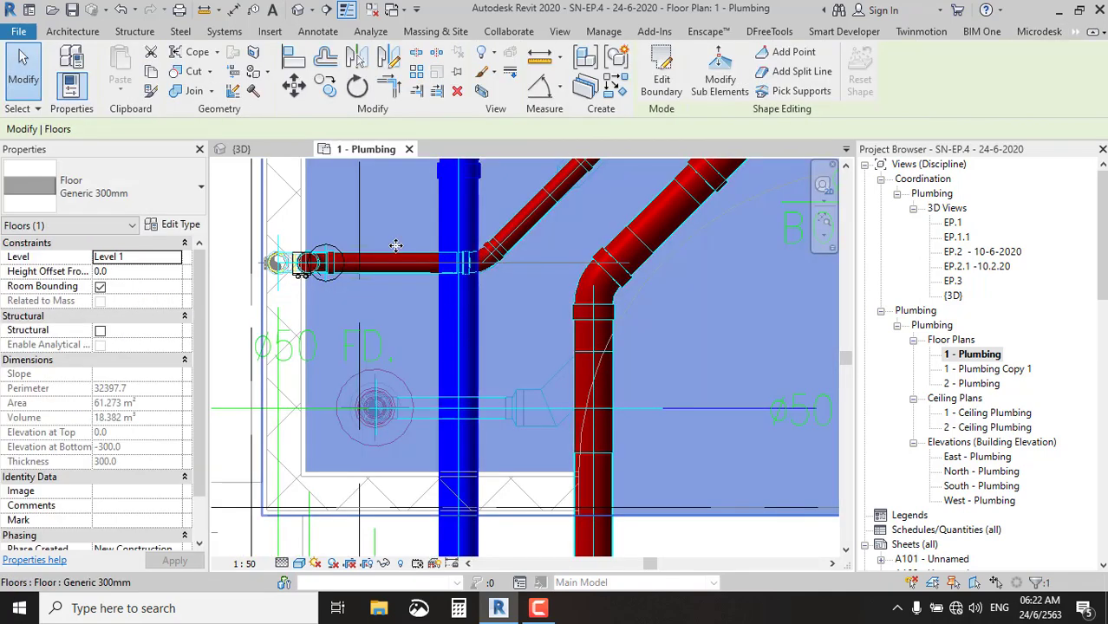
key("Escape")
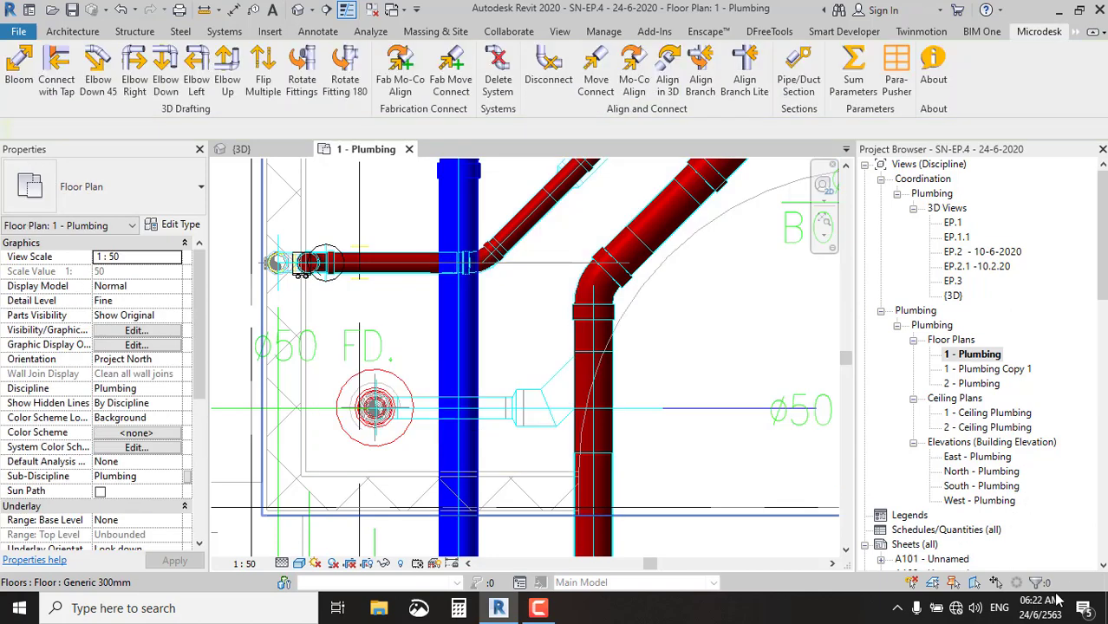
left_click(415, 191)
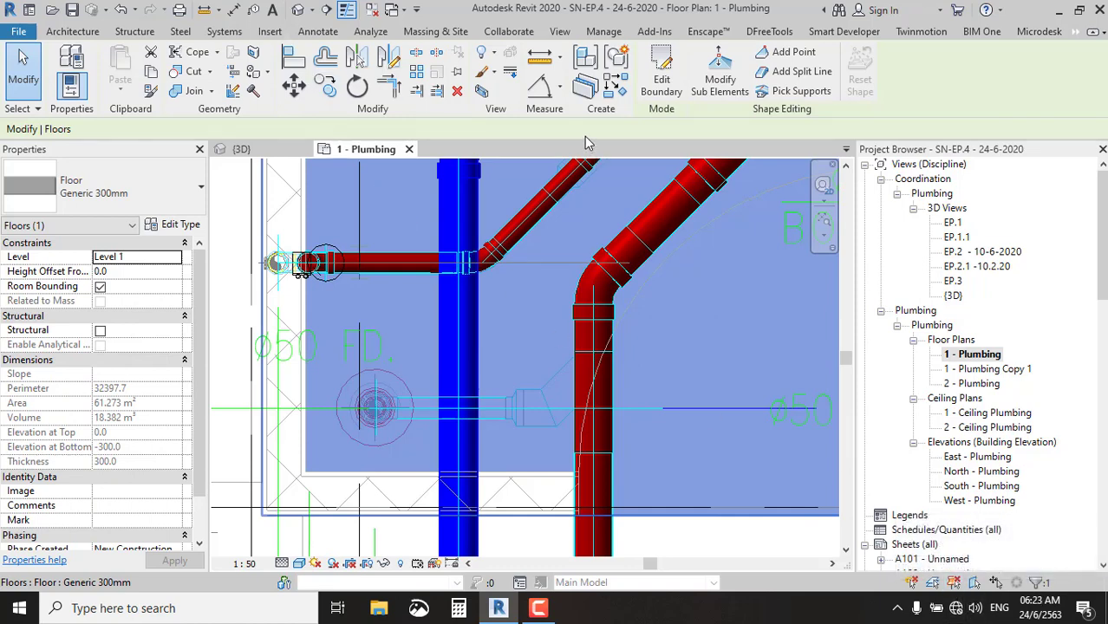
key("Escape")
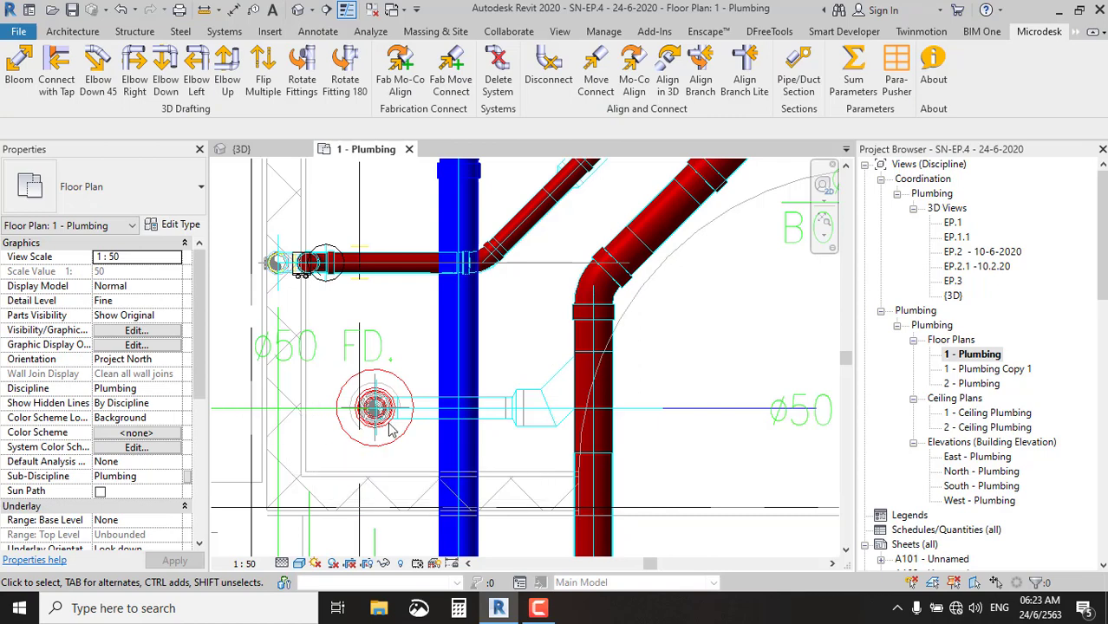
scroll(349, 416, "up", 1)
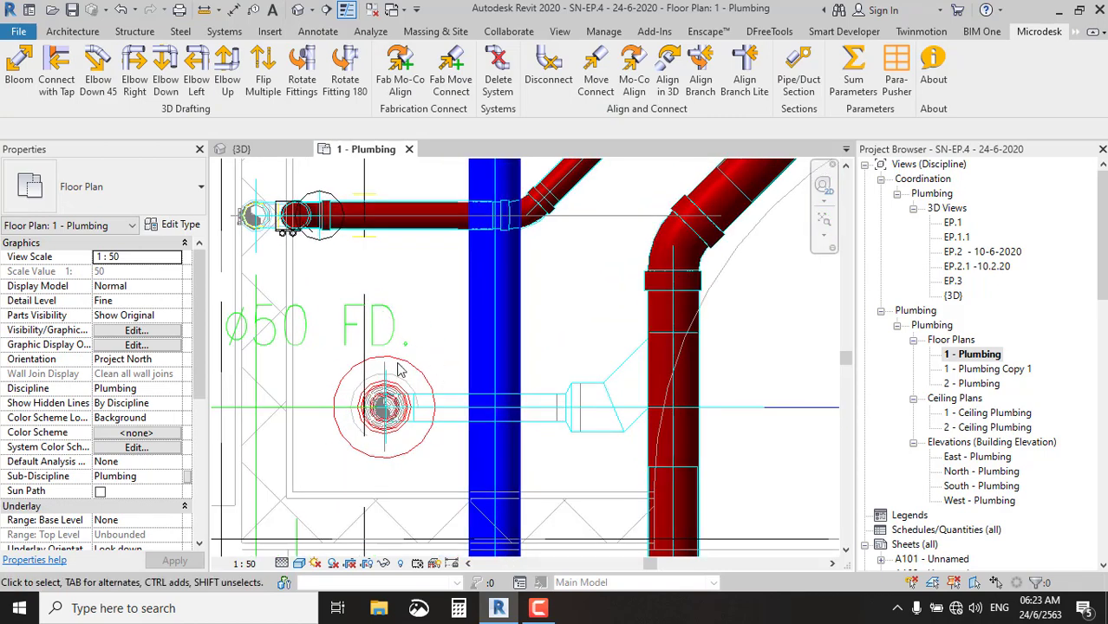
Draw a pipe like the horizontal red one from the stack toward the floor drain, then undo and exit.
left_click(418, 220)
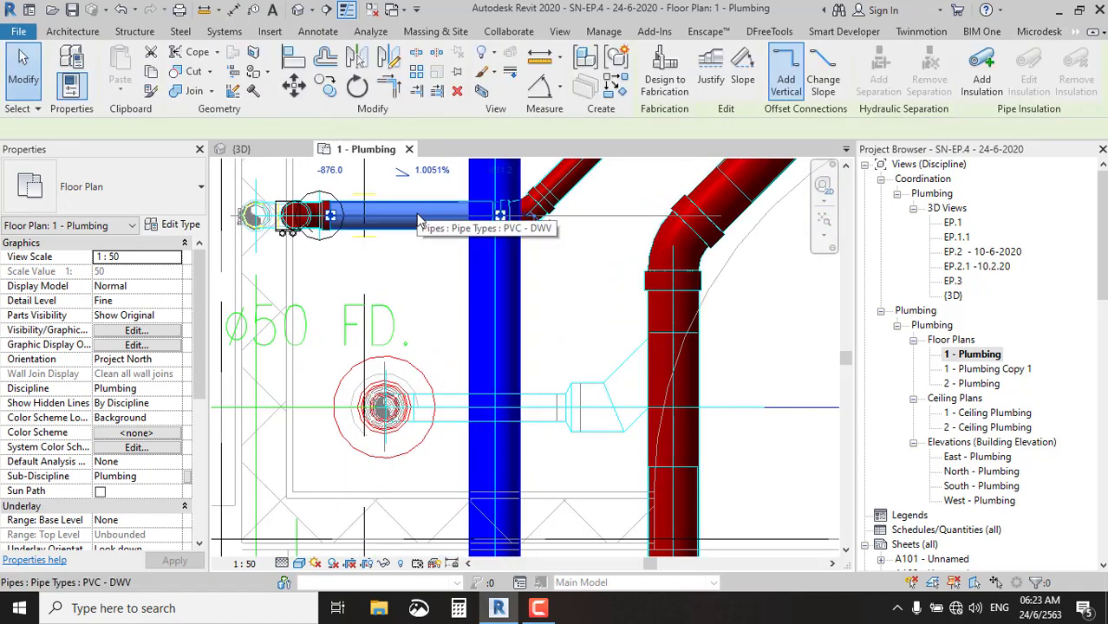
left_click(619, 95)
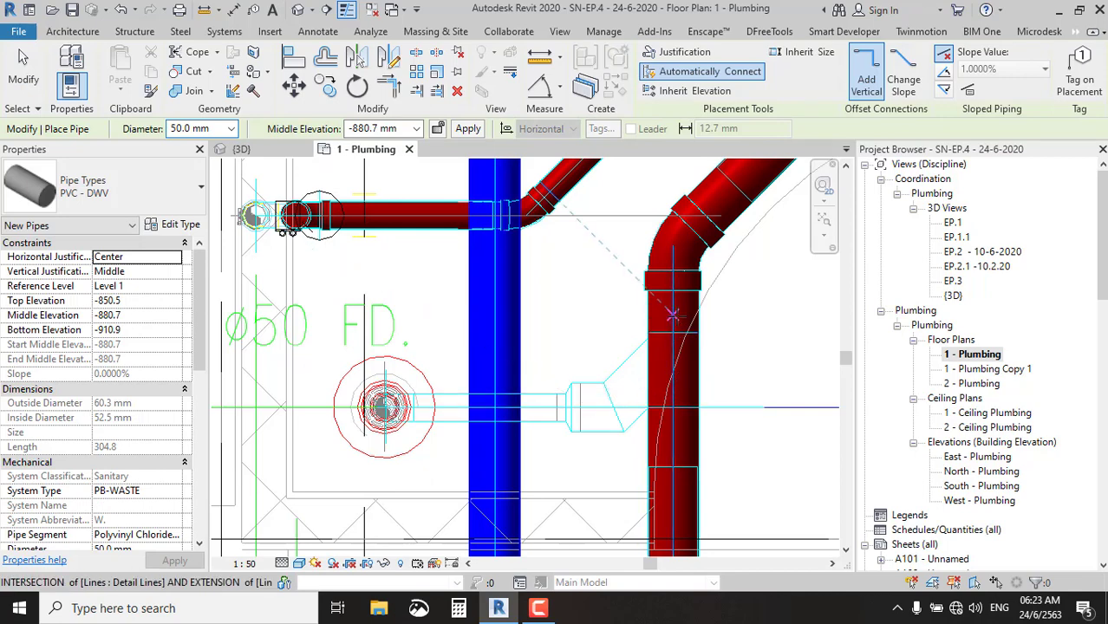
key("i")
key("h")
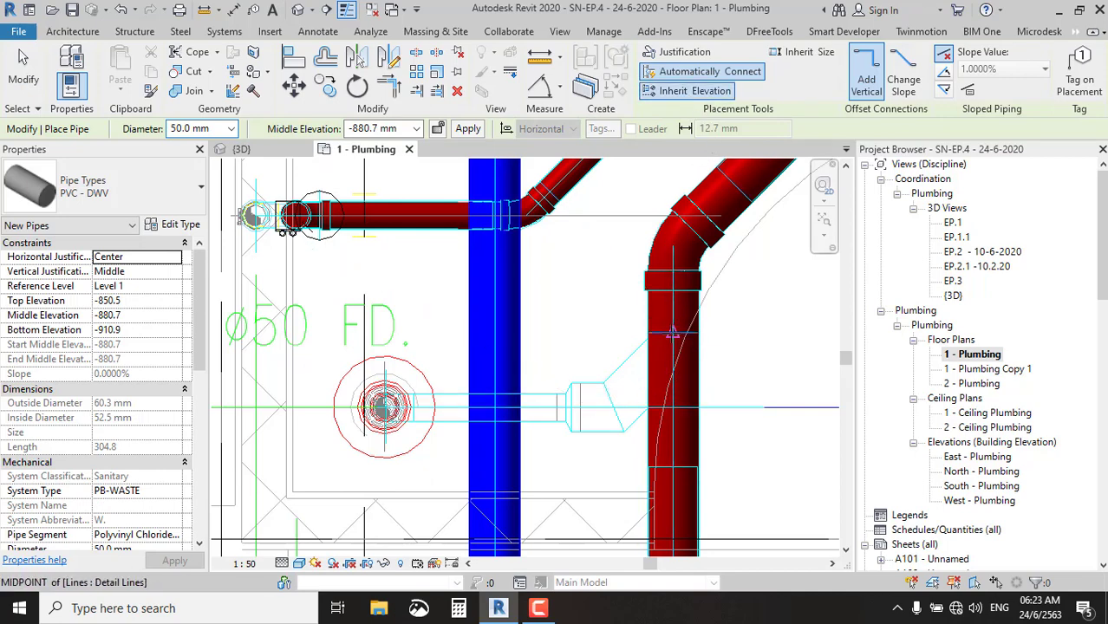
left_click(676, 324)
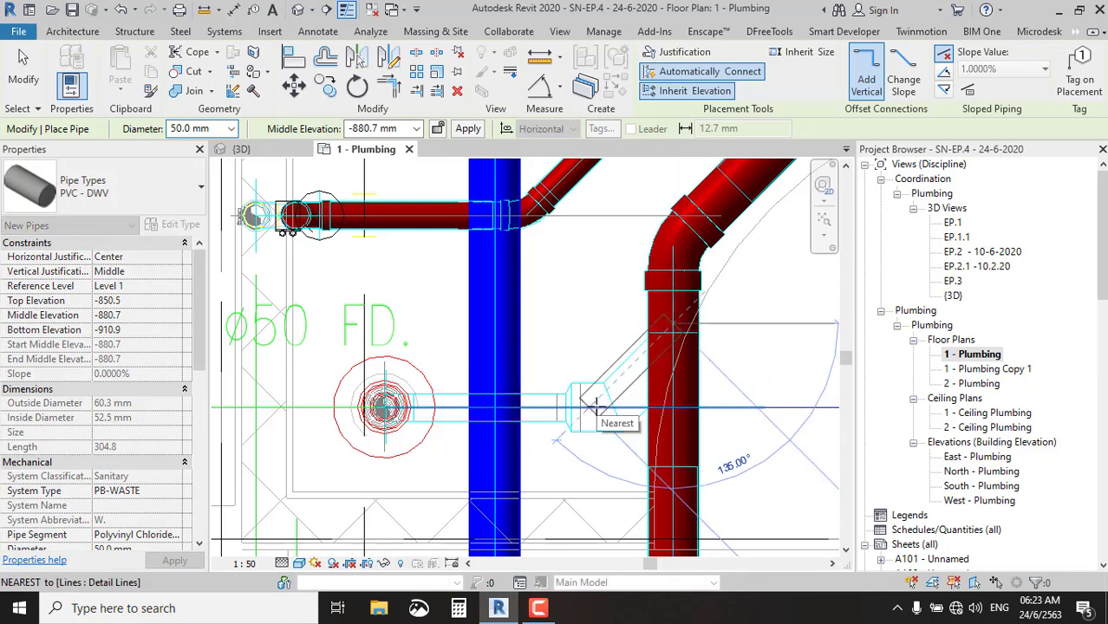
left_click(595, 406)
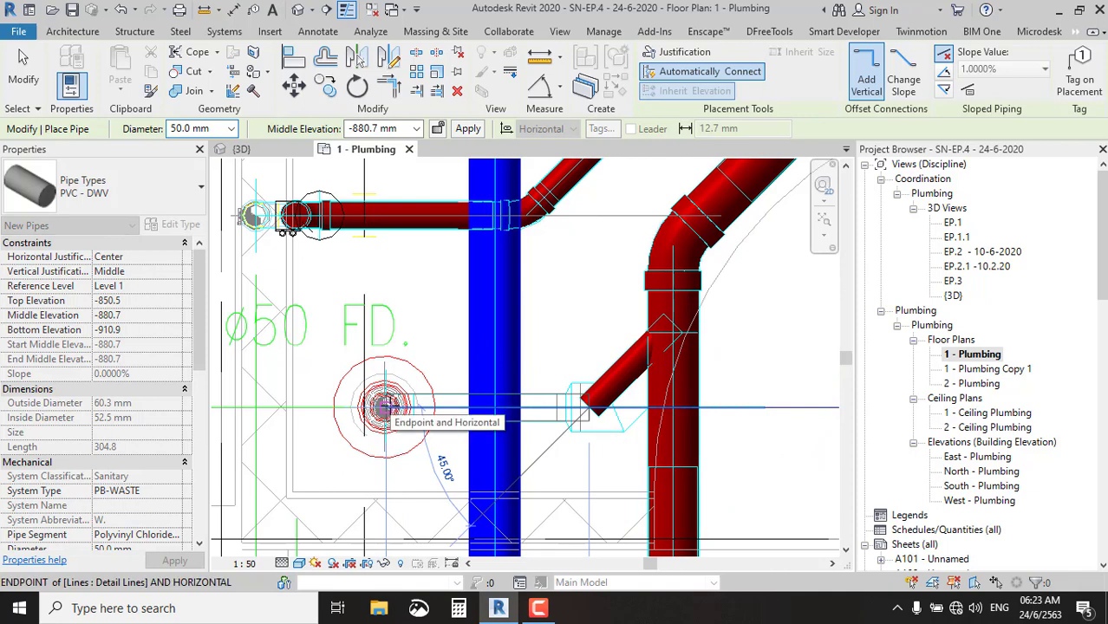
left_click(386, 406)
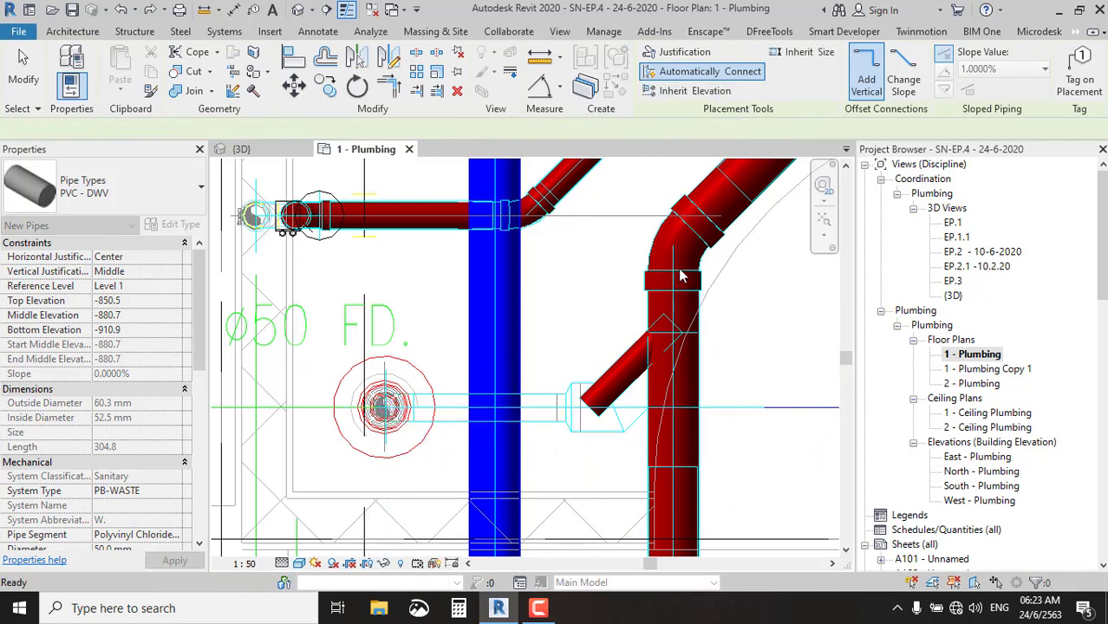
key("ctrl+z")
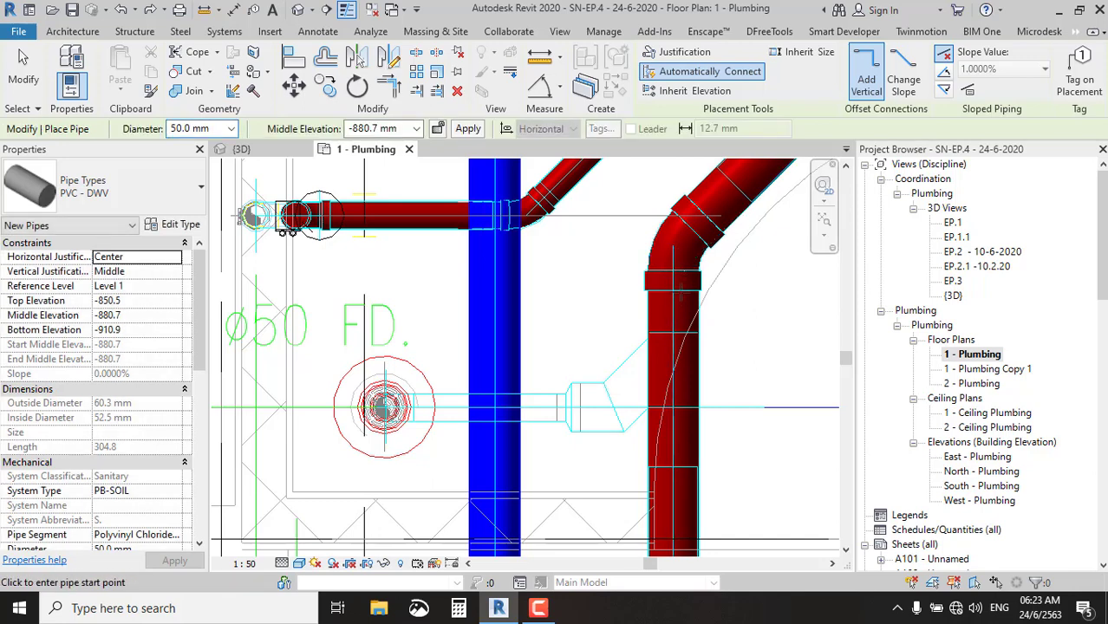
key("Escape")
key("Escape")
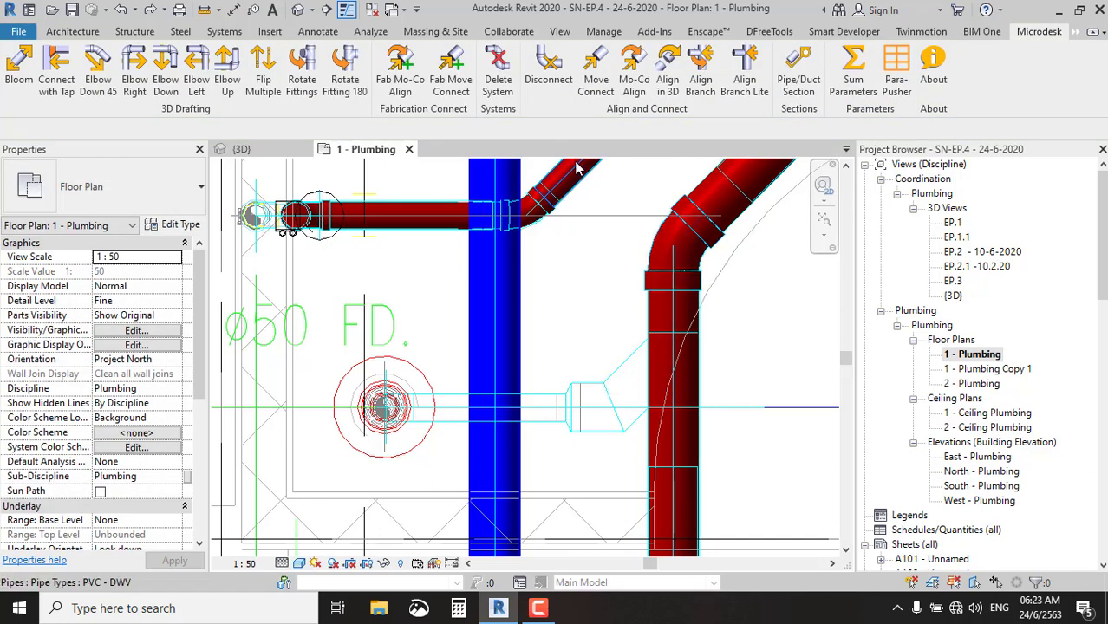
left_click(439, 215)
key("c")
key("s")
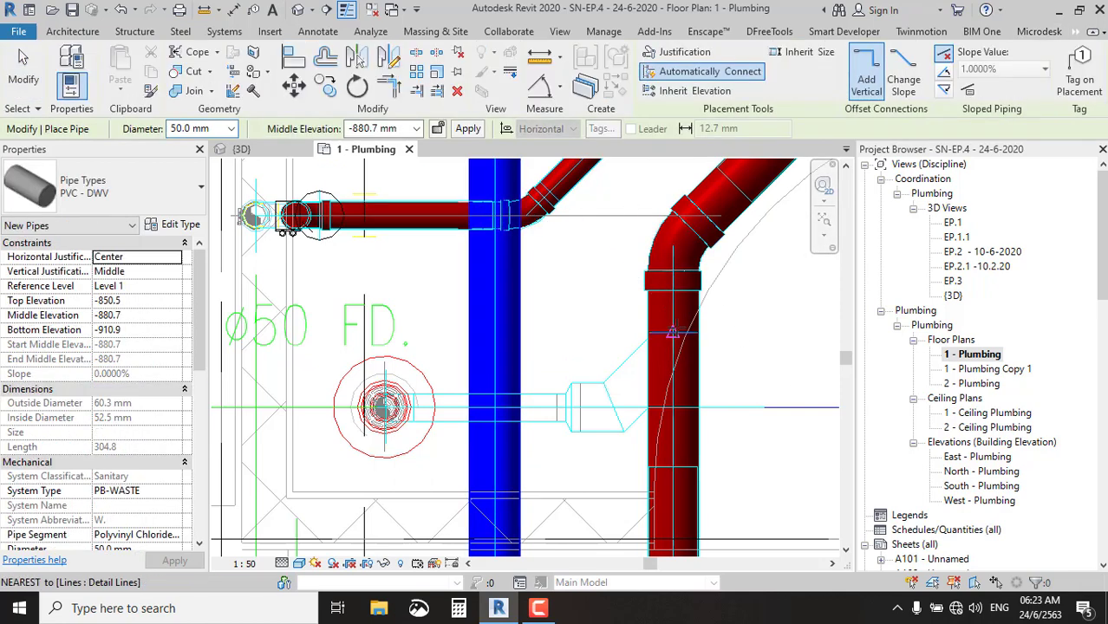
left_click(694, 91)
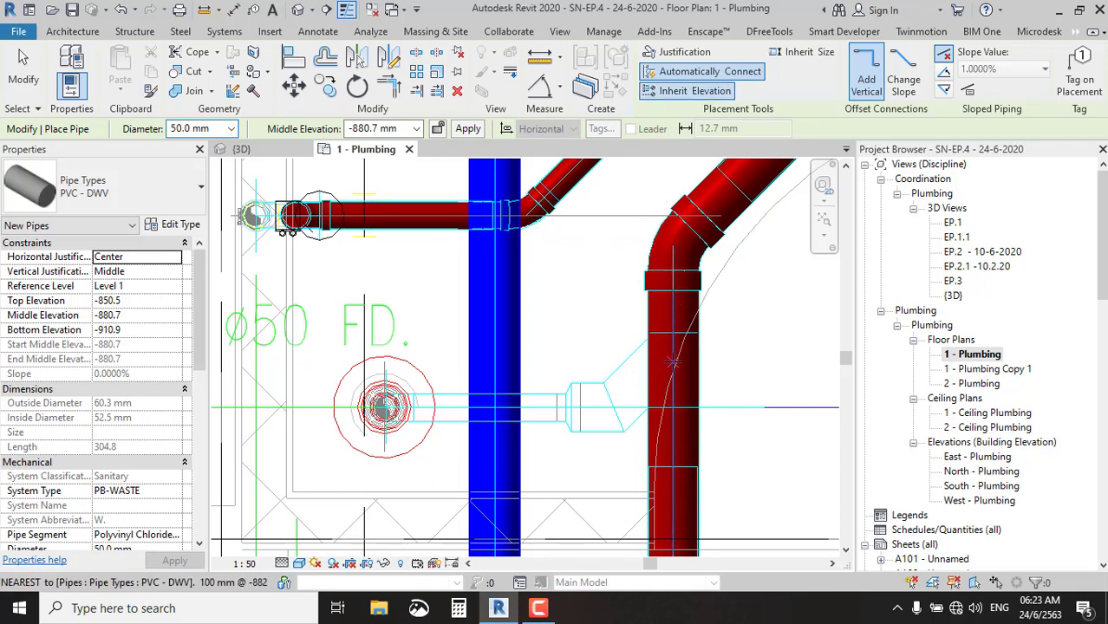
scroll(672, 348, "up", 3)
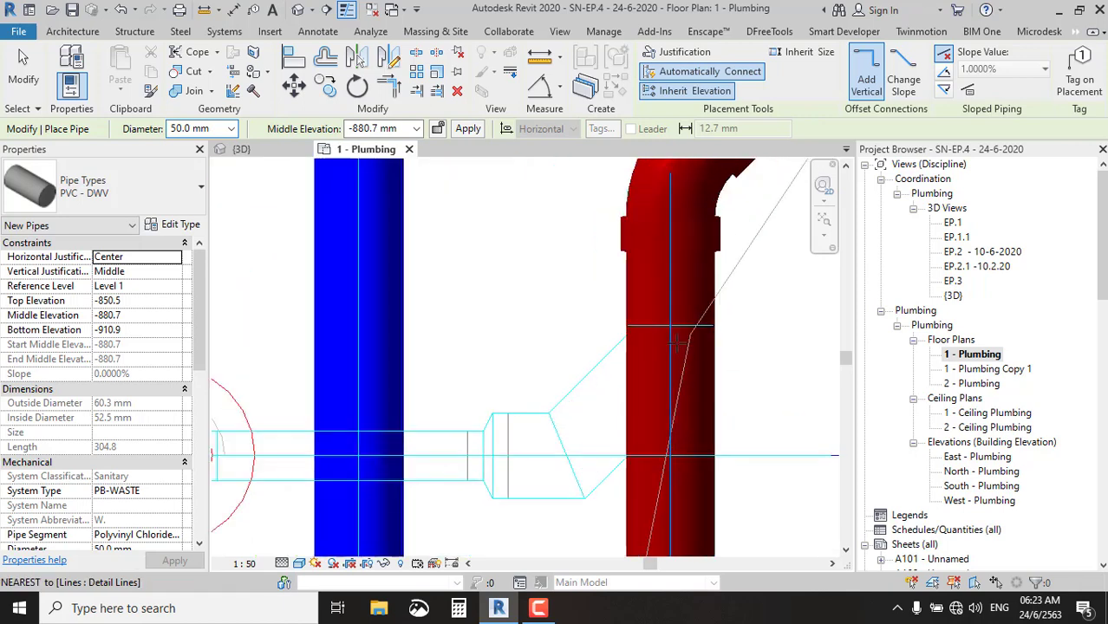
scroll(670, 345, "down", 2)
scroll(666, 340, "down", 1)
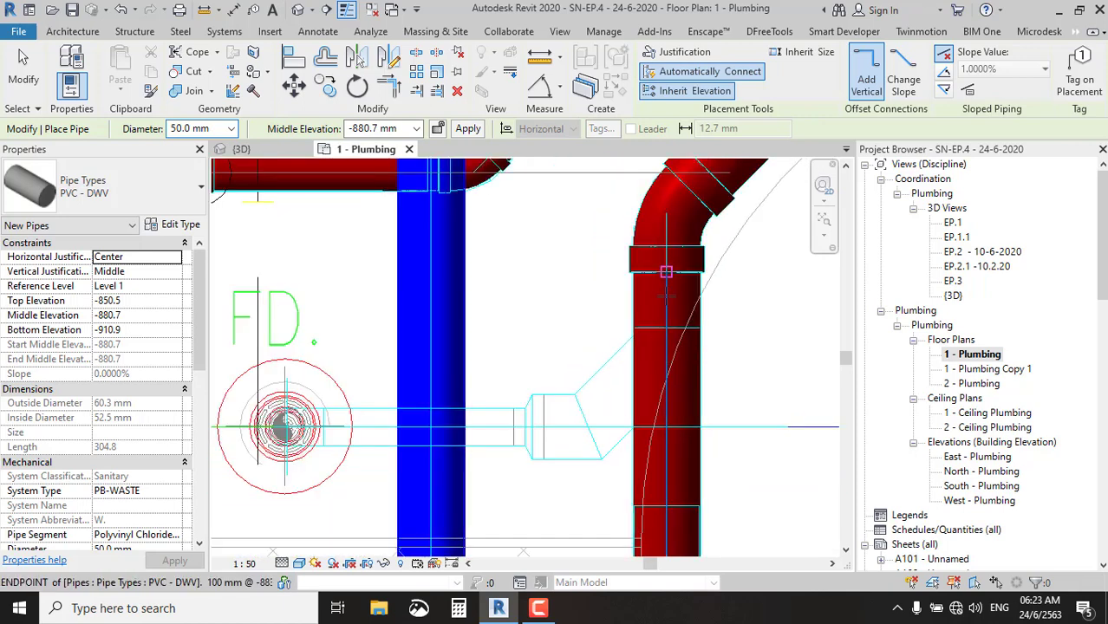
left_click(668, 341)
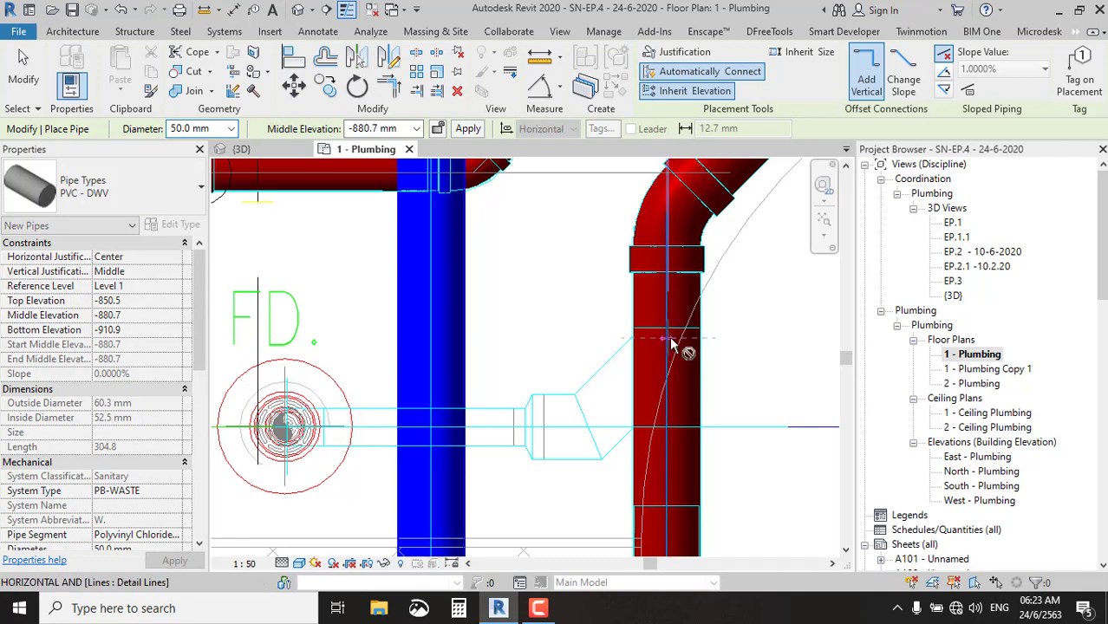
left_click(573, 431)
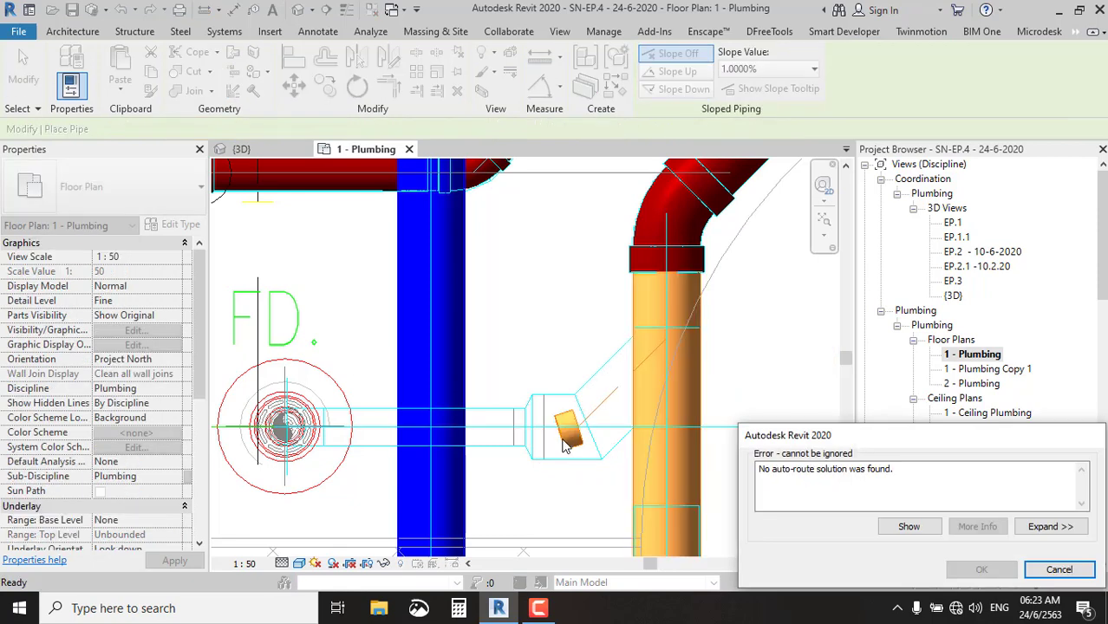
left_click(1089, 569)
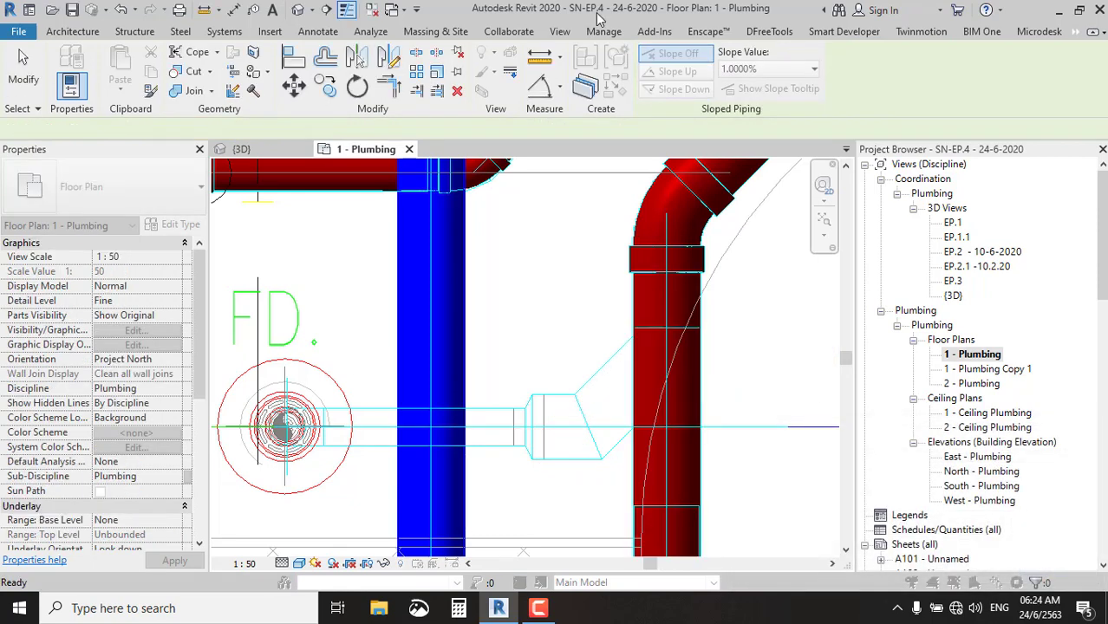
left_click(698, 90)
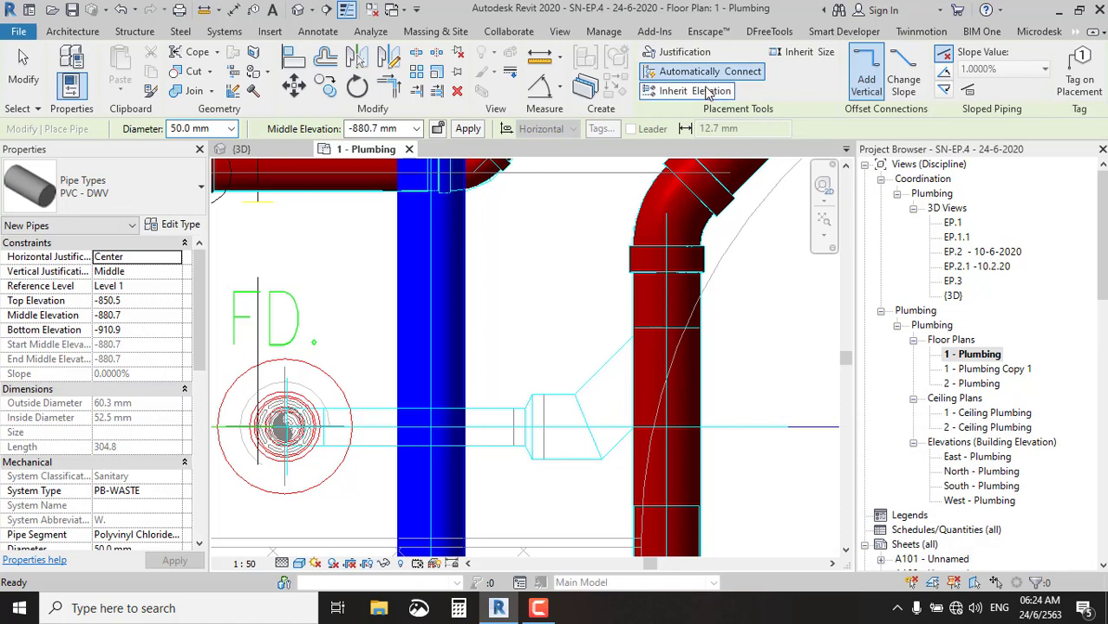
left_click(946, 74)
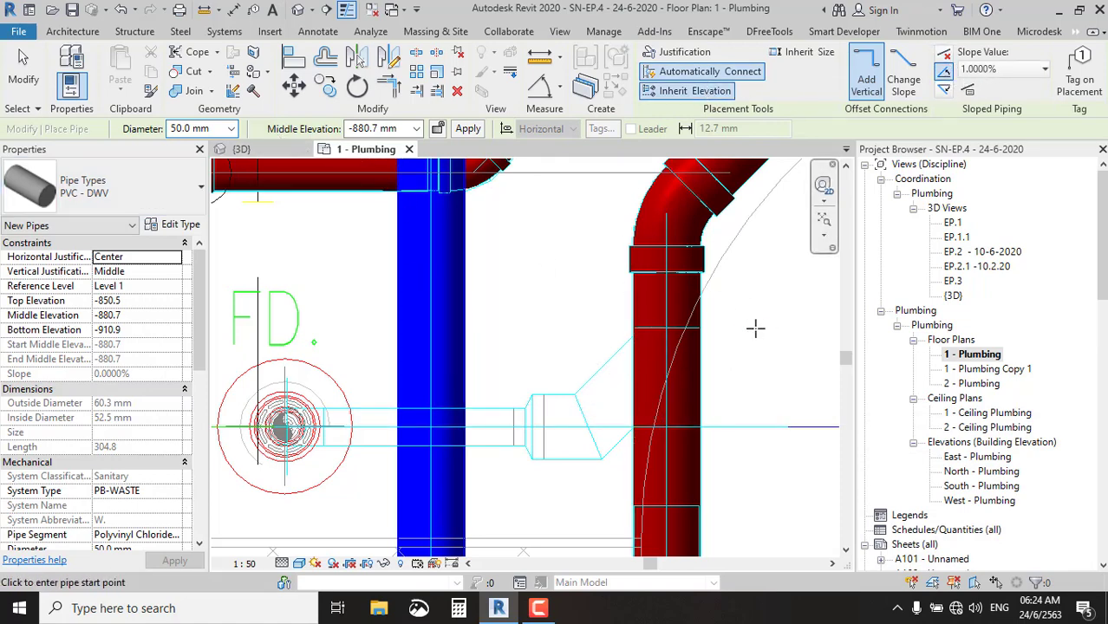
left_click(666, 338)
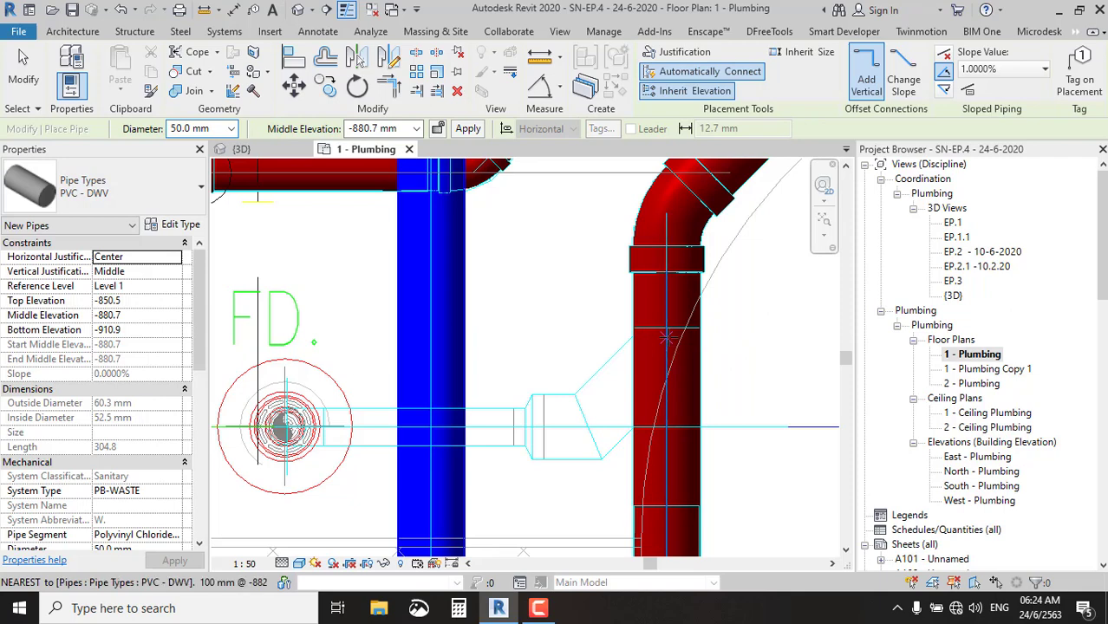
left_click(565, 444)
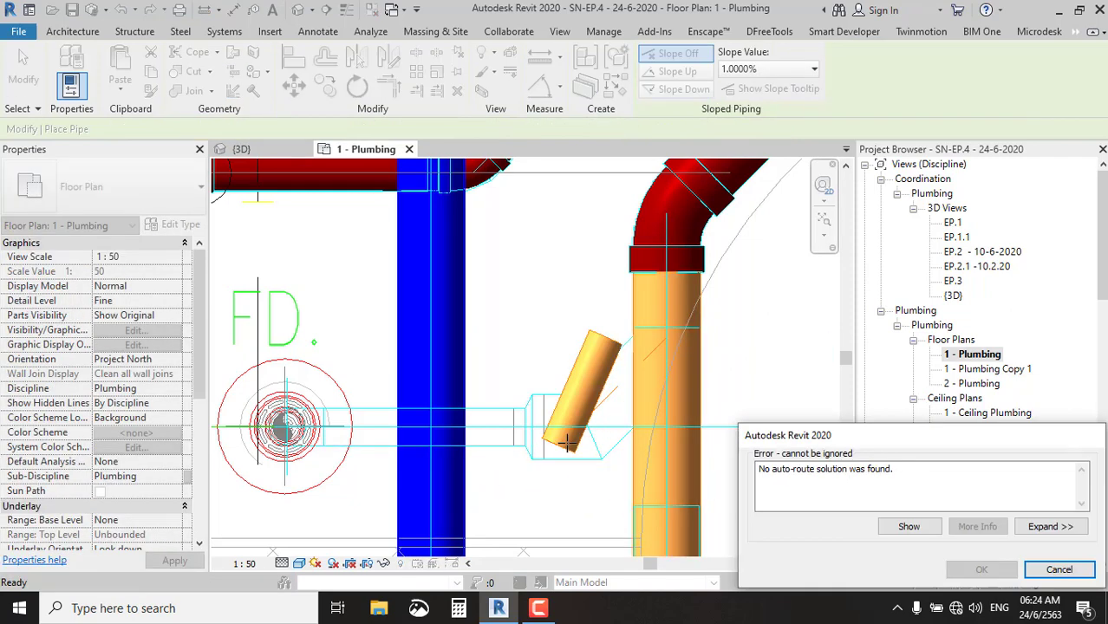
left_click(1056, 572)
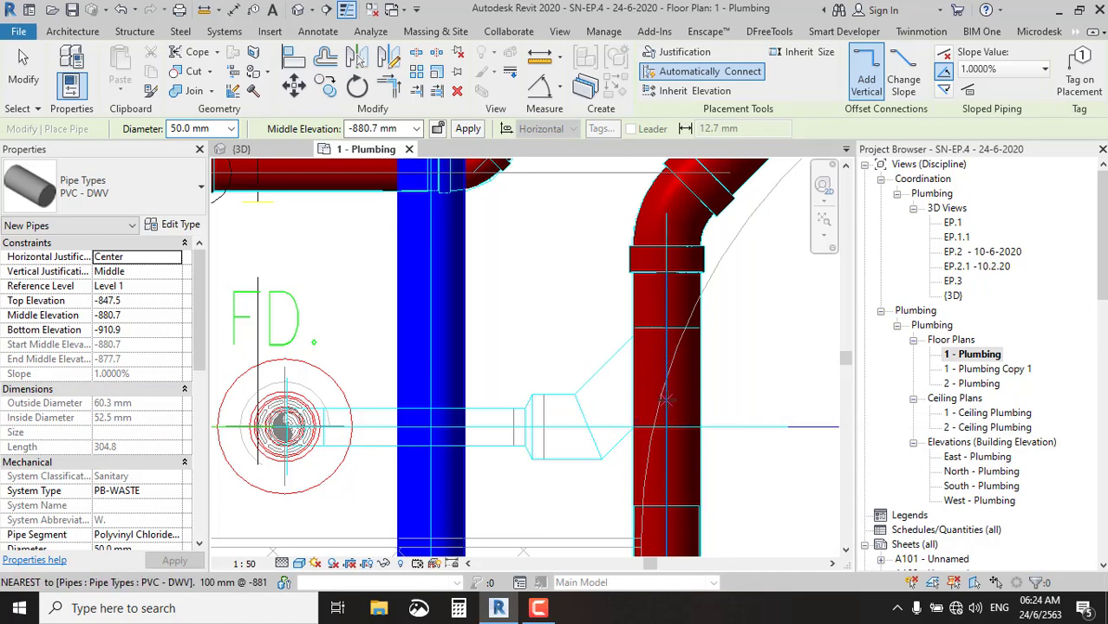
With Inherit Elevation on, draw an angled branch off the red stack, running horizontally past the blue pipe.
middle_click_drag(624, 458, 711, 336)
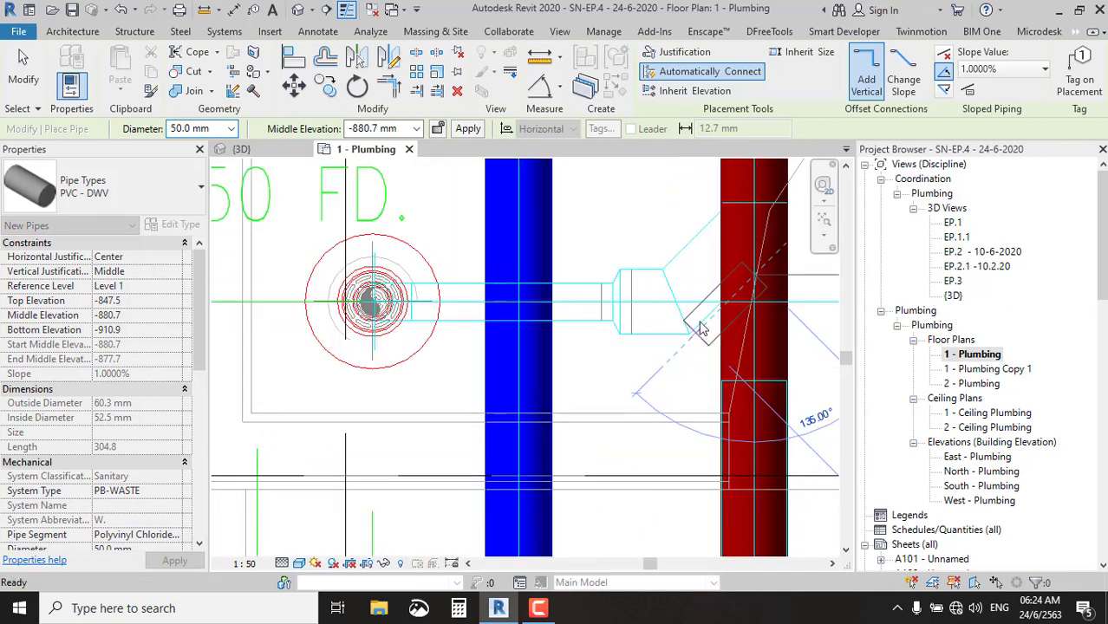
left_click(685, 90)
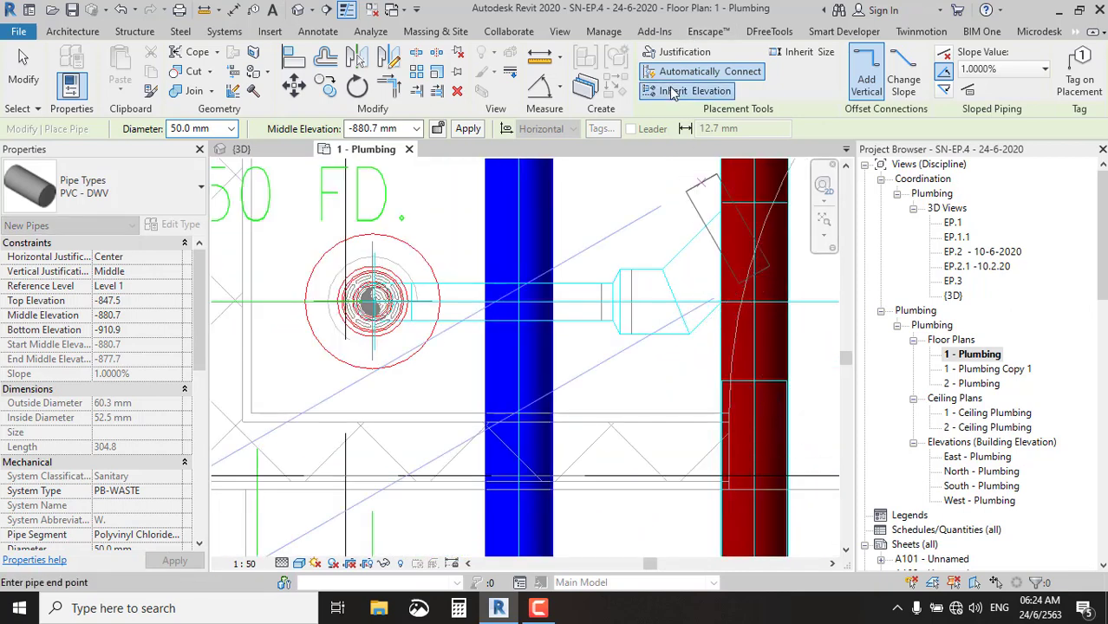
left_click(612, 410)
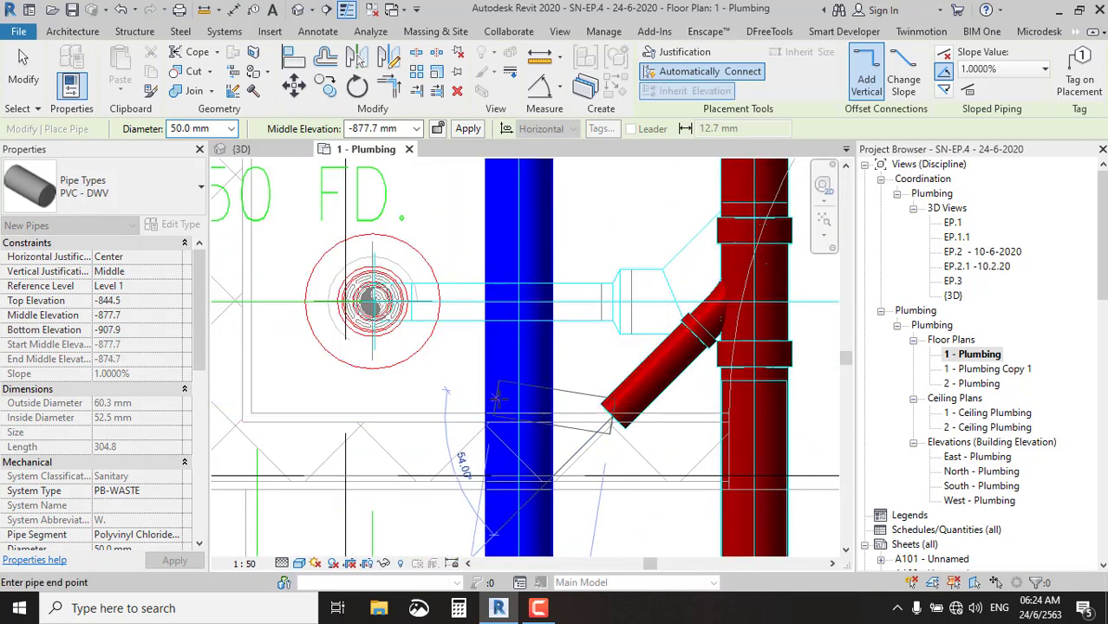
left_click(391, 418)
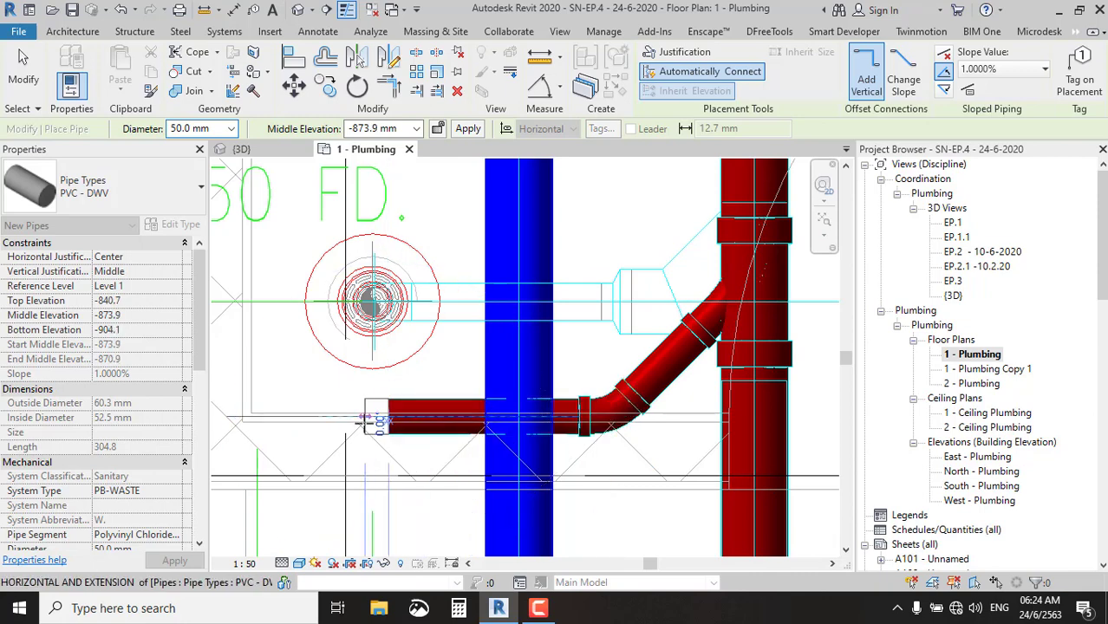
left_click(375, 419)
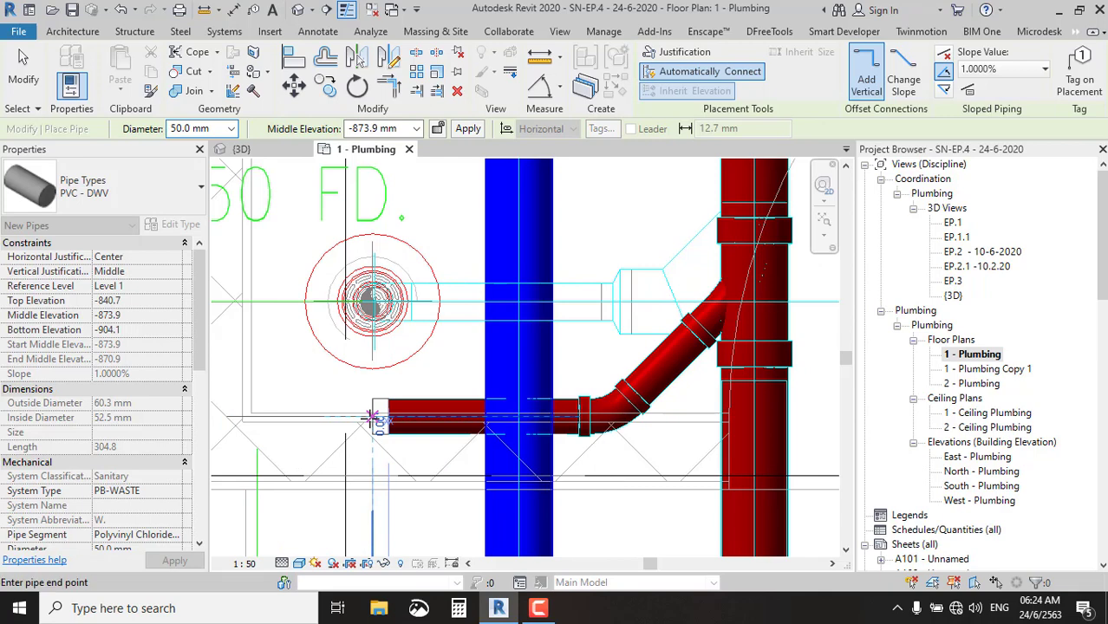
key("Escape")
key("Escape")
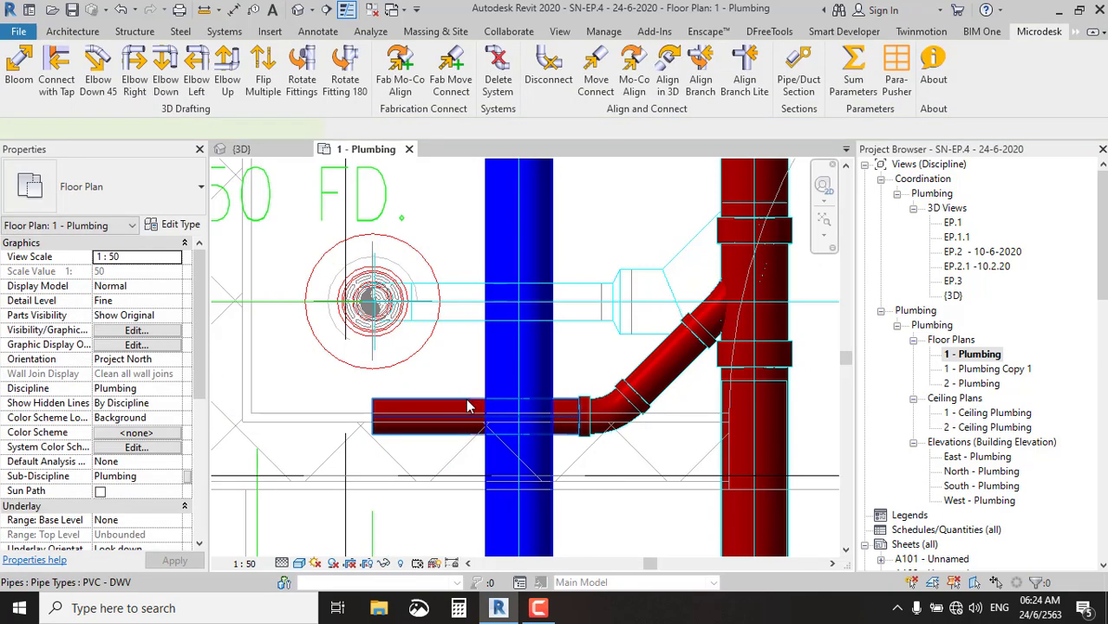
Move the new horizontal branch and the reducing tee upward toward the bend.
left_click(467, 403)
left_click_drag(467, 403, 470, 330)
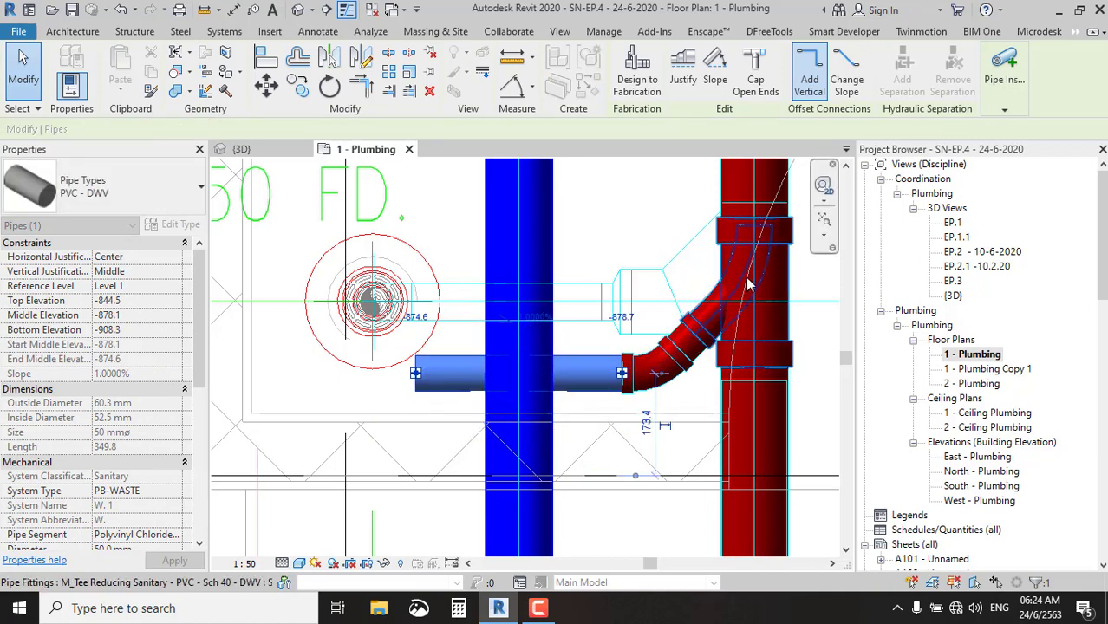
left_click(698, 334)
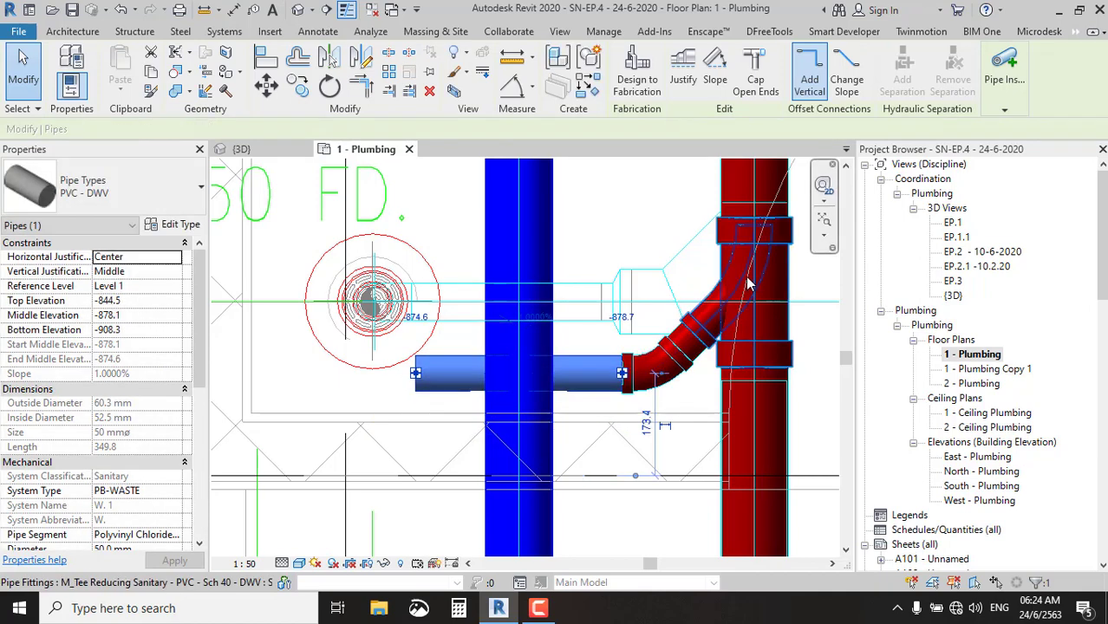
left_click(485, 351, "ctrl")
scroll(484, 351, "down", 3)
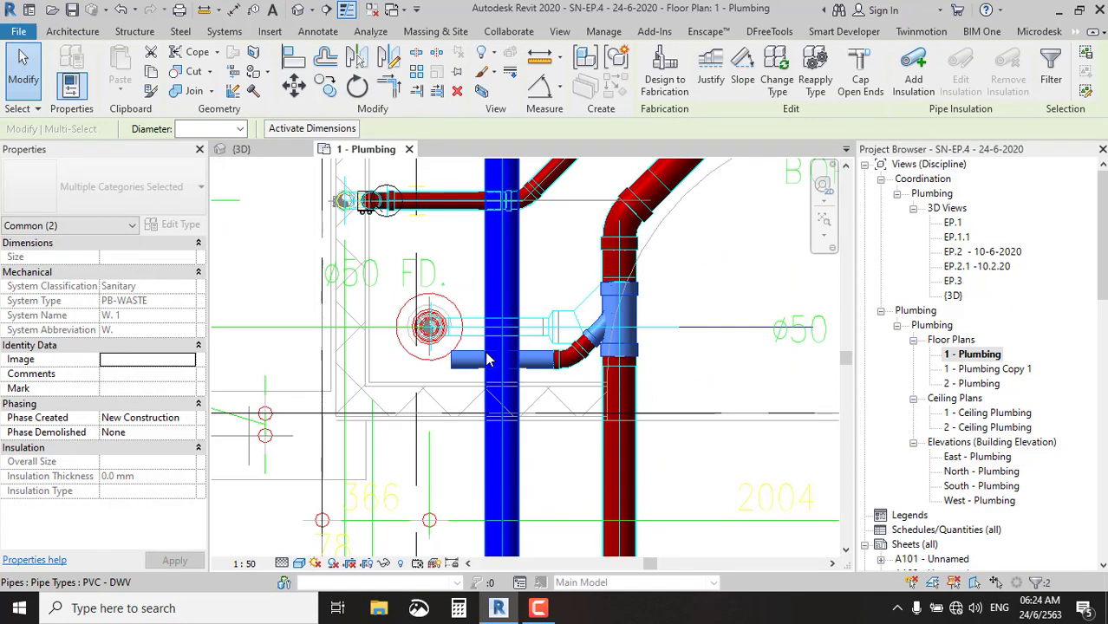
key("Up")
key("Up")
key("Up")
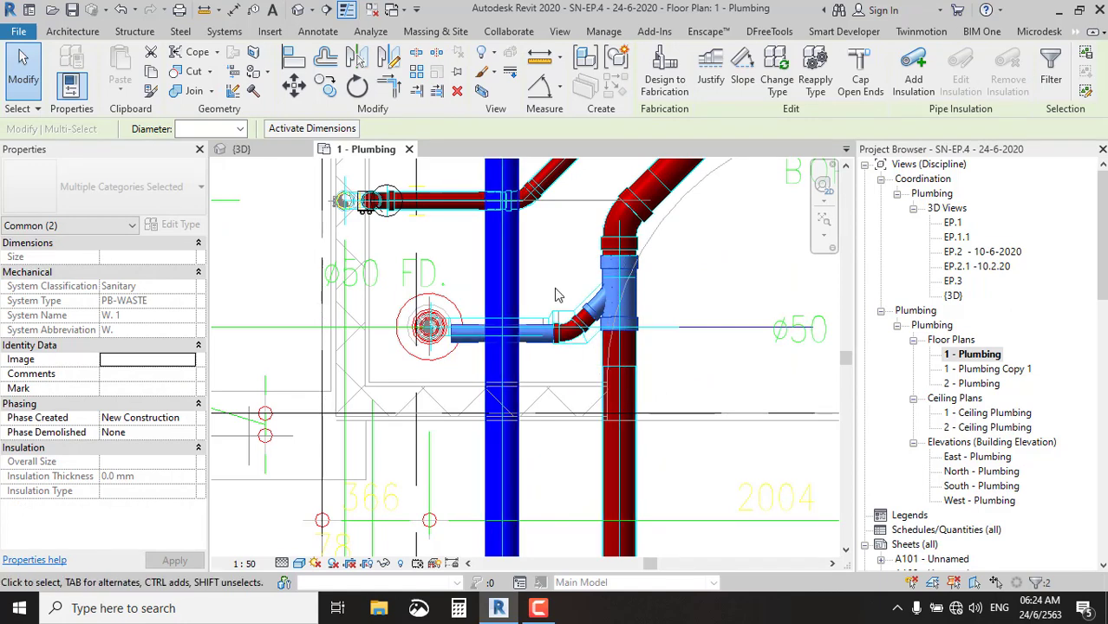
middle_click_drag(622, 223, 583, 321)
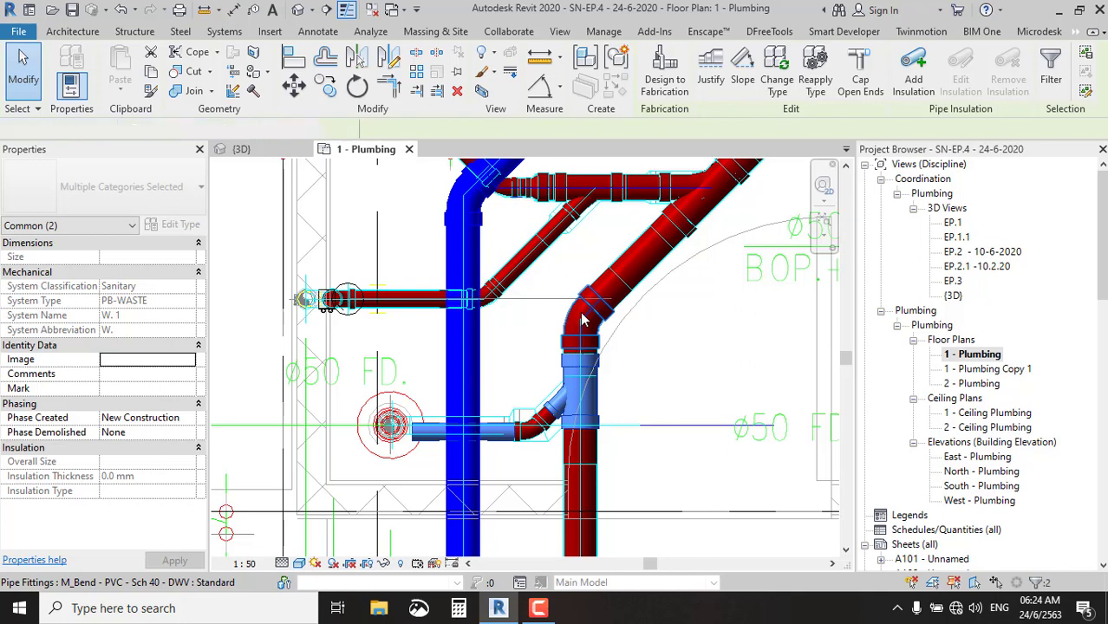
left_click(583, 320)
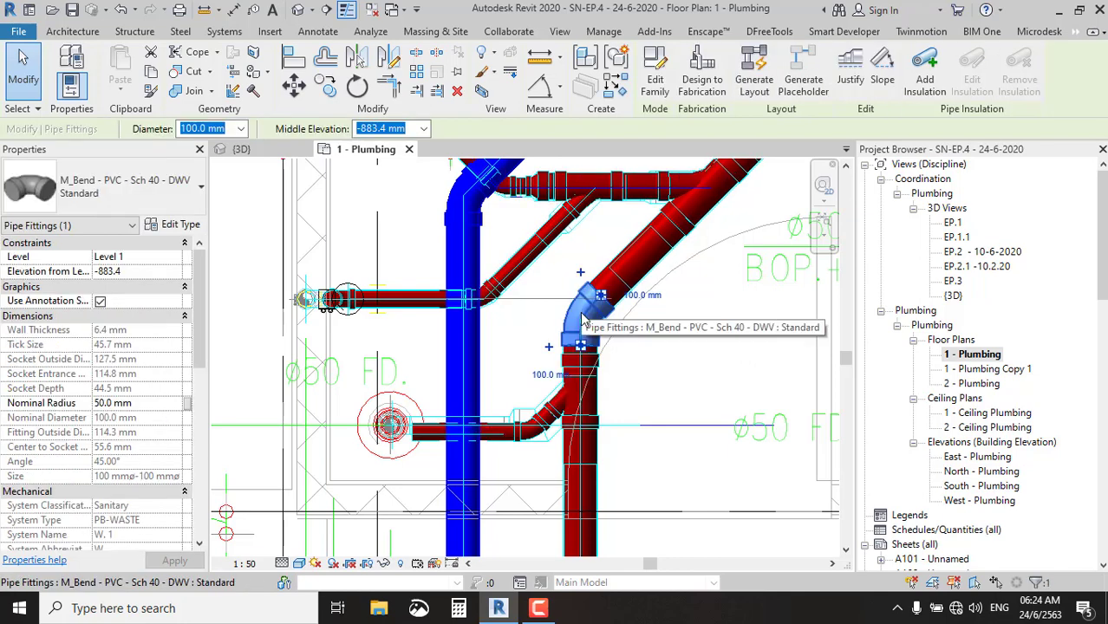
key("Escape")
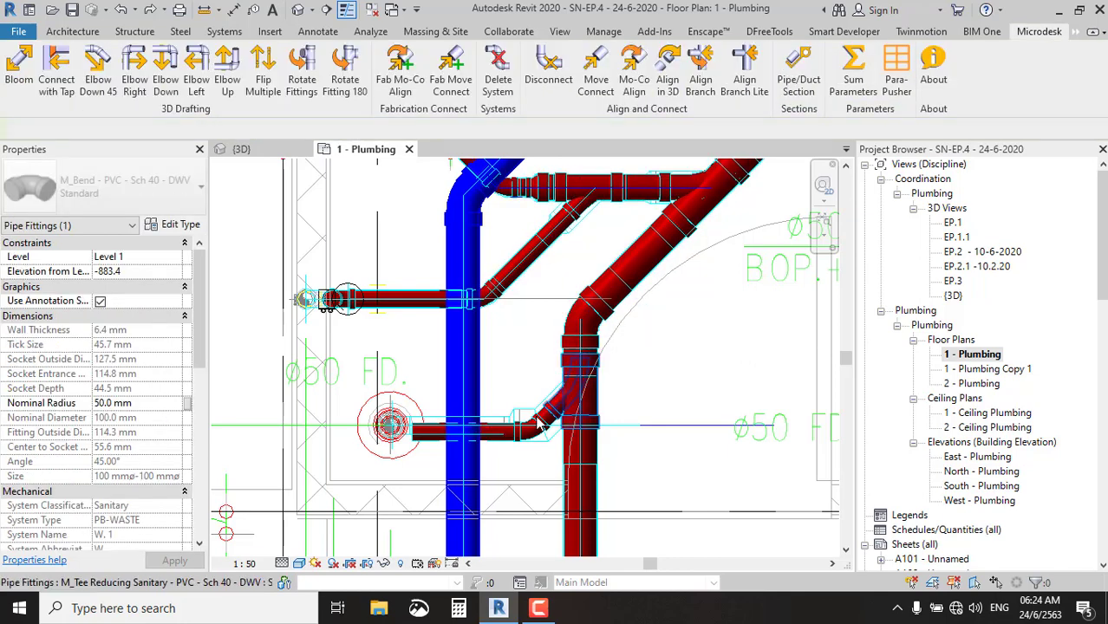
Try nudging the horizontal branch pipe right, reverting after the too-short line error.
scroll(521, 420, "up", 6)
scroll(465, 448, "down", 2)
scroll(466, 448, "down", 2)
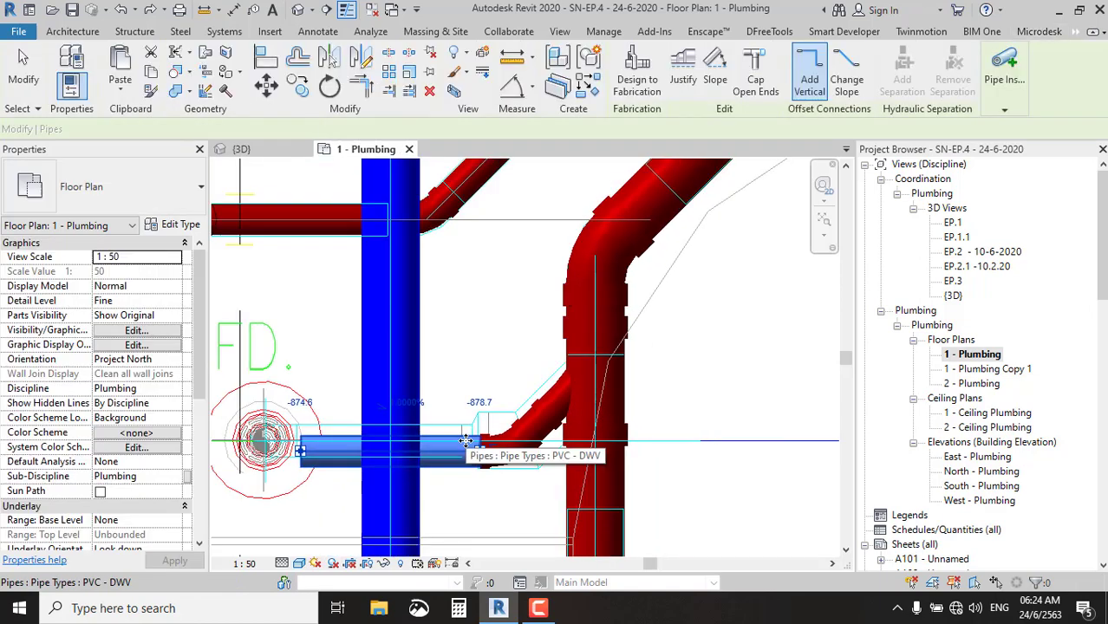
left_click(466, 443)
key("Right")
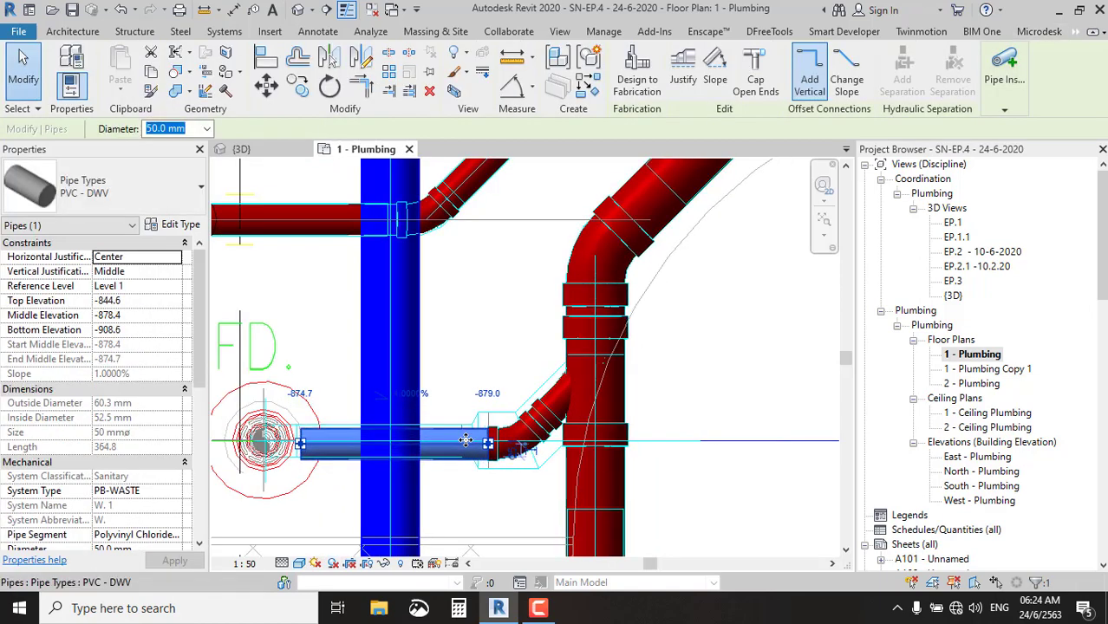
key("Right")
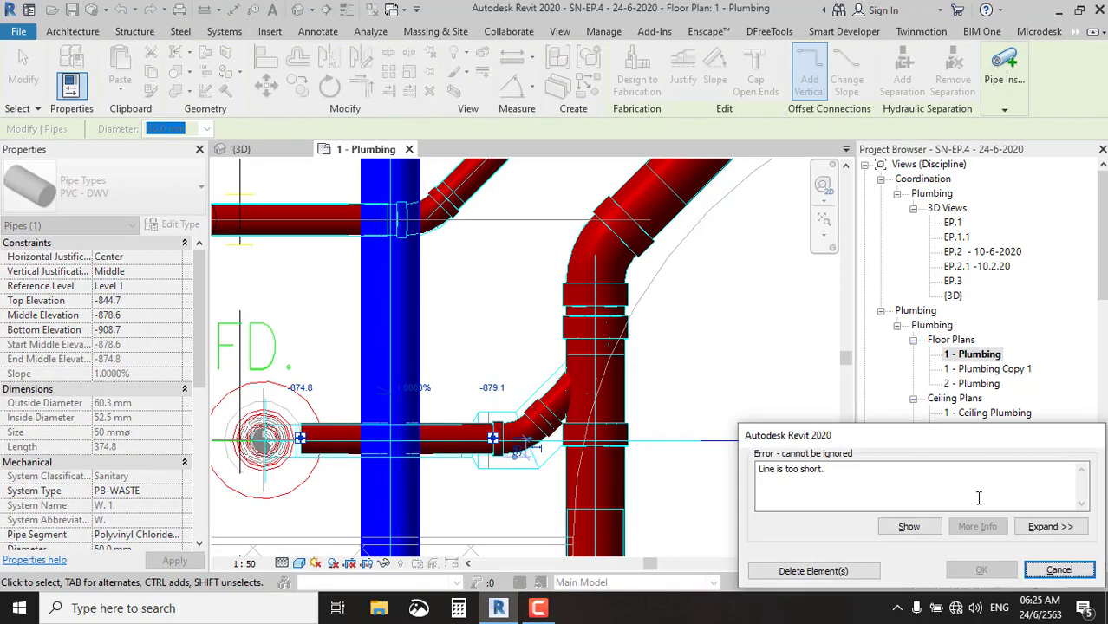
left_click(1069, 575)
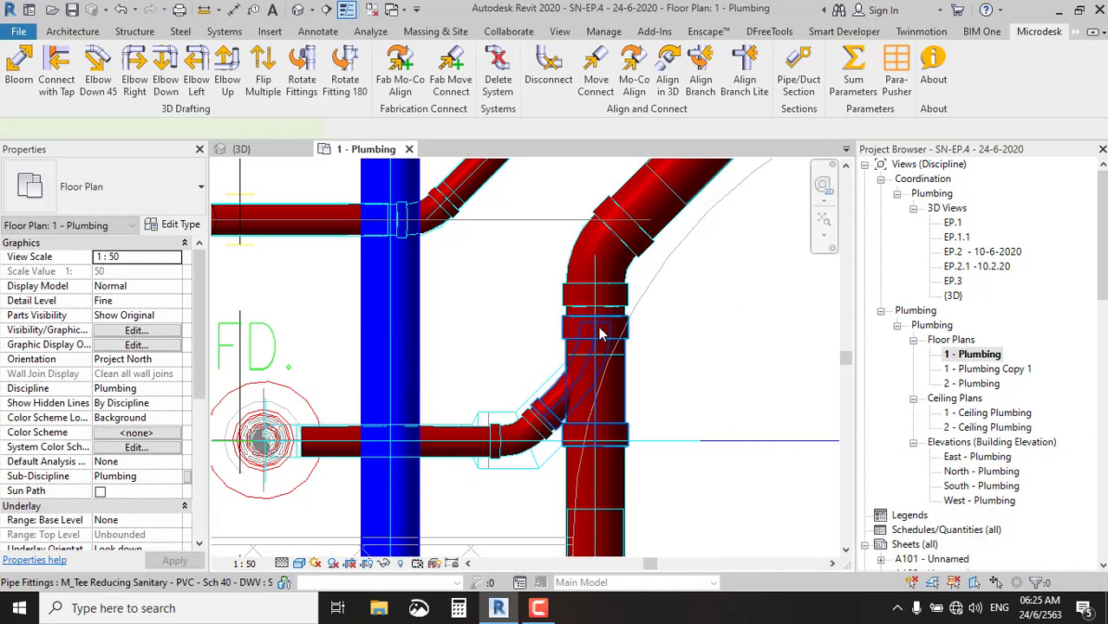
Drag the M_Tee Reducing Sanitary fitting so its branch meets the floor-drain pipe's bend.
left_click(601, 333)
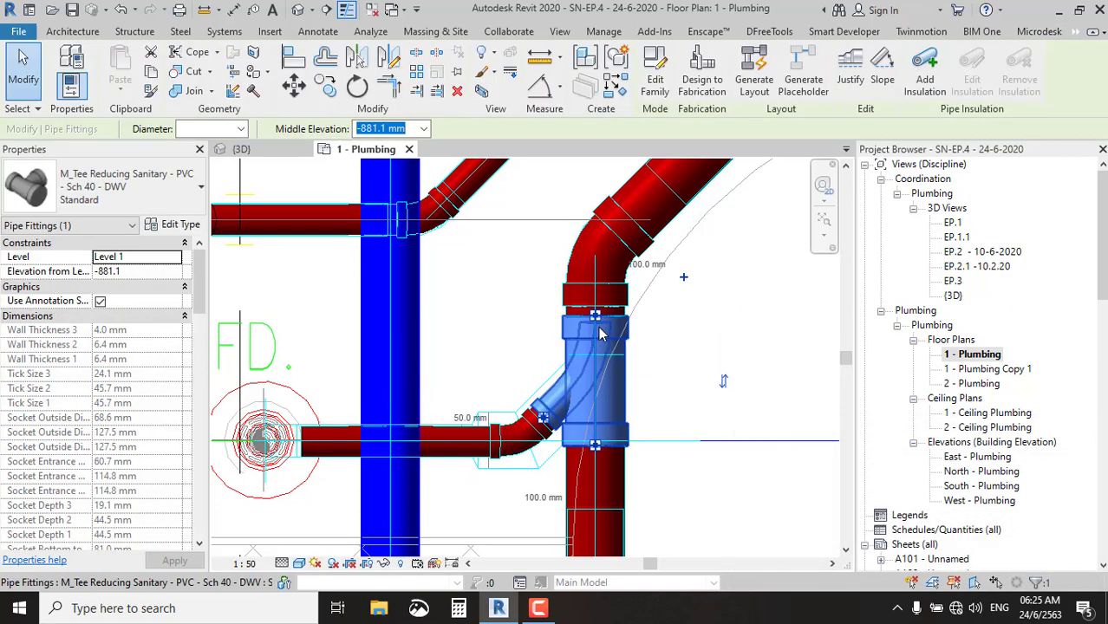
left_click_drag(601, 334, 496, 443)
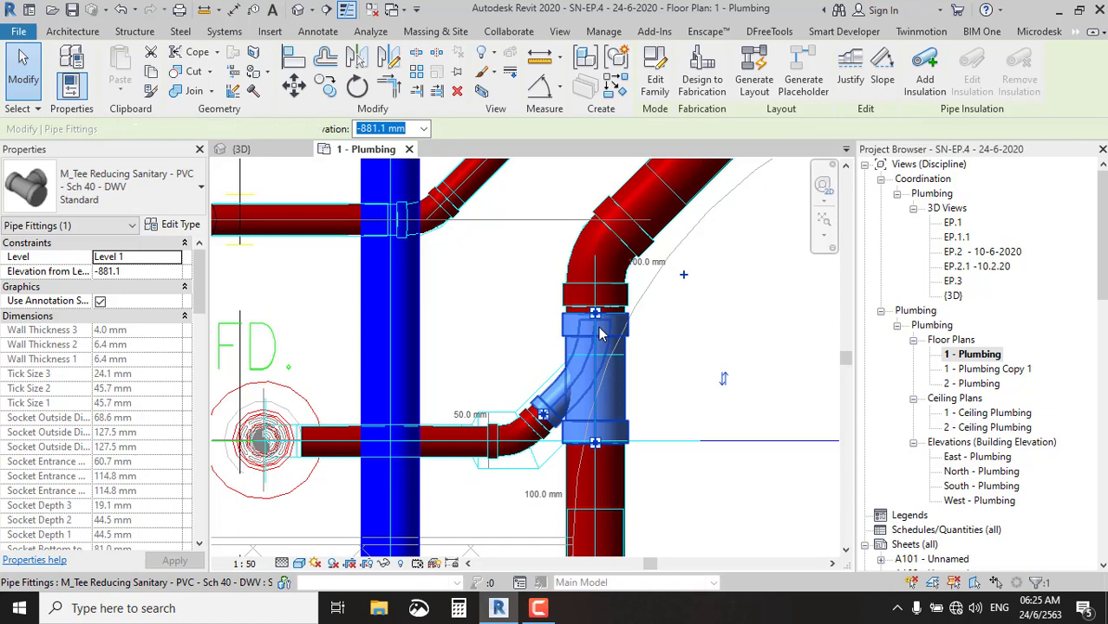
left_click(466, 440)
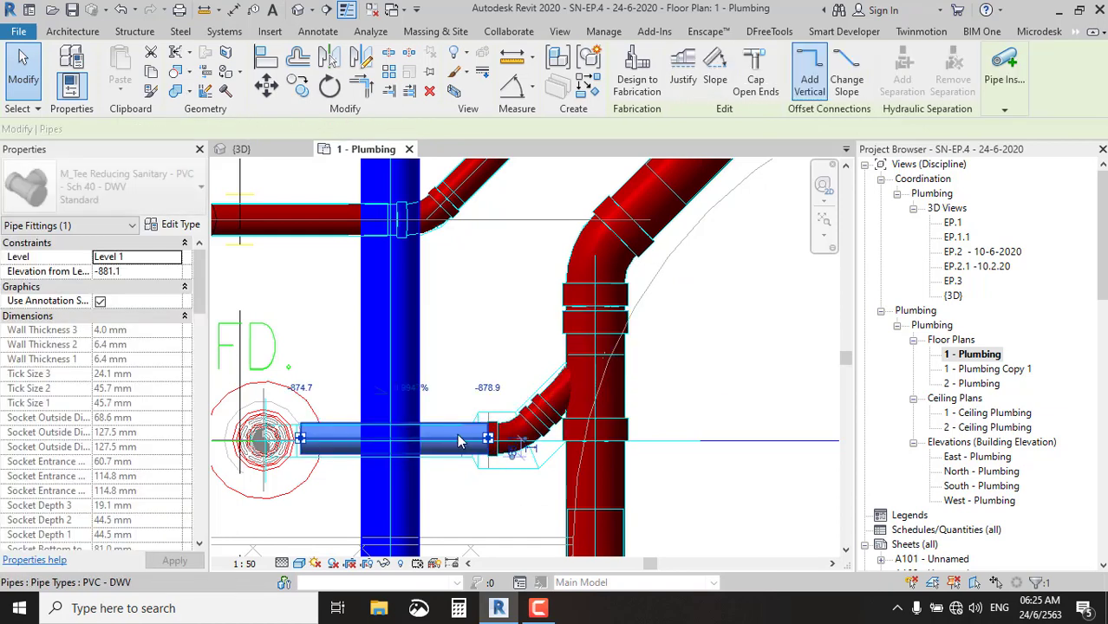
key("Escape")
left_click(1039, 31)
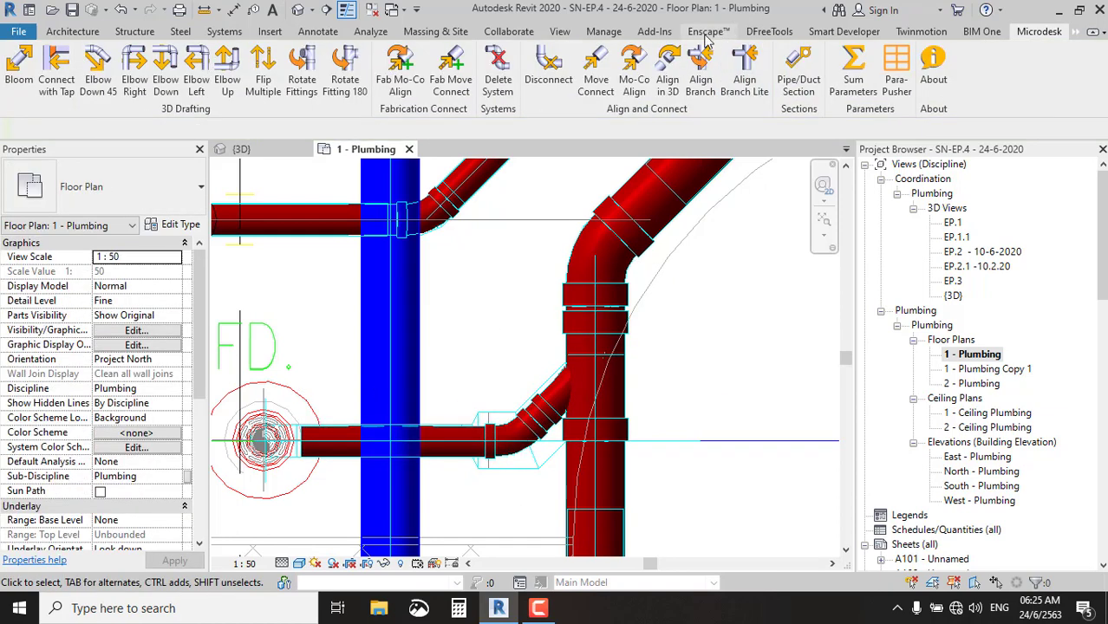
Add a Microdesk Elbow Right at the left end of the horizontal waste pipe.
left_click(134, 72)
left_click(337, 444)
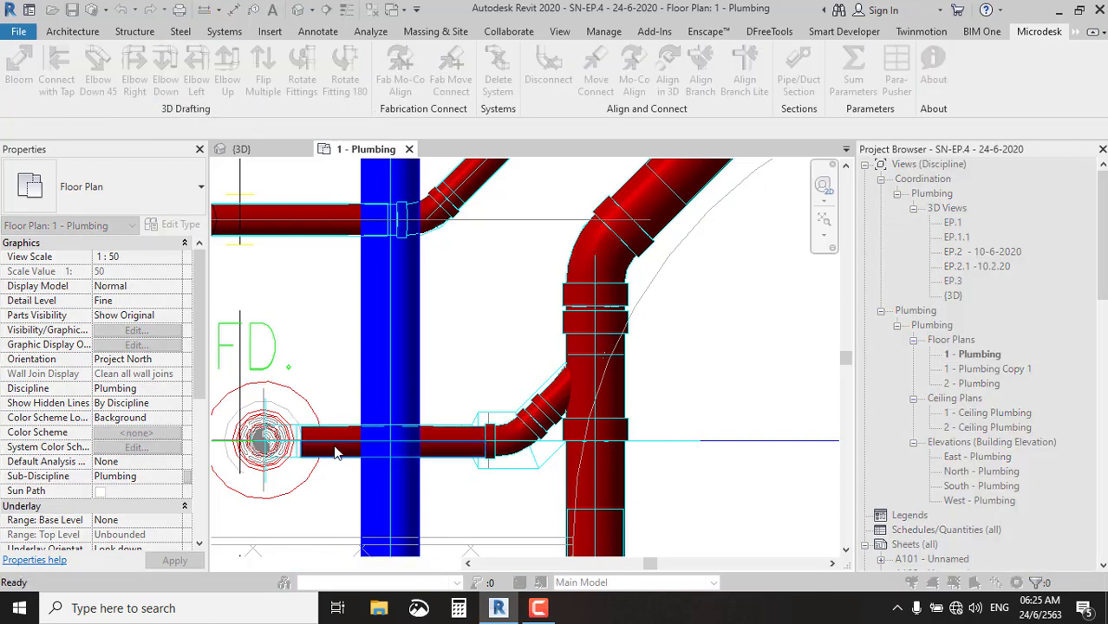
scroll(337, 443, "up", 3)
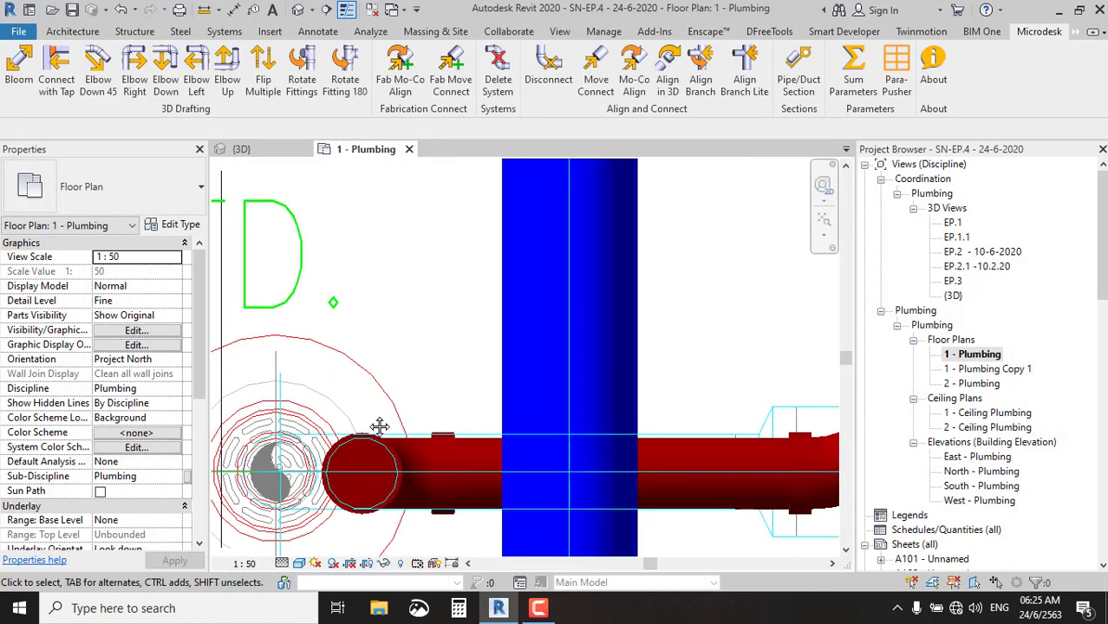
scroll(378, 426, "up", 2)
scroll(548, 341, "up", 2)
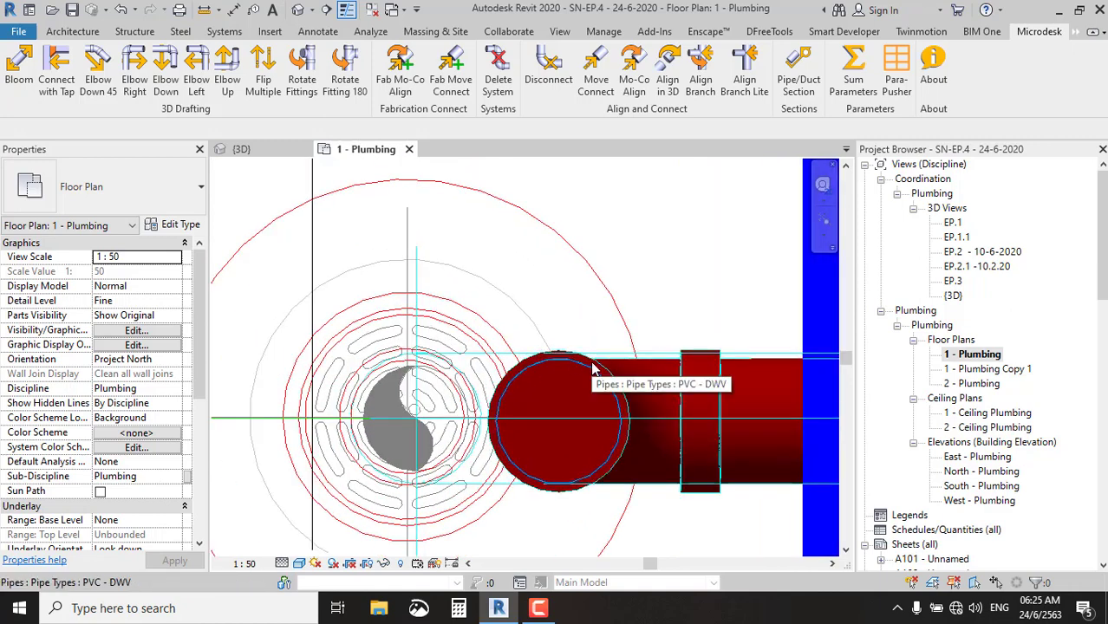
Move the pipe drop 70 mm left so it sits centred over the ø50 floor drain.
left_click(581, 382)
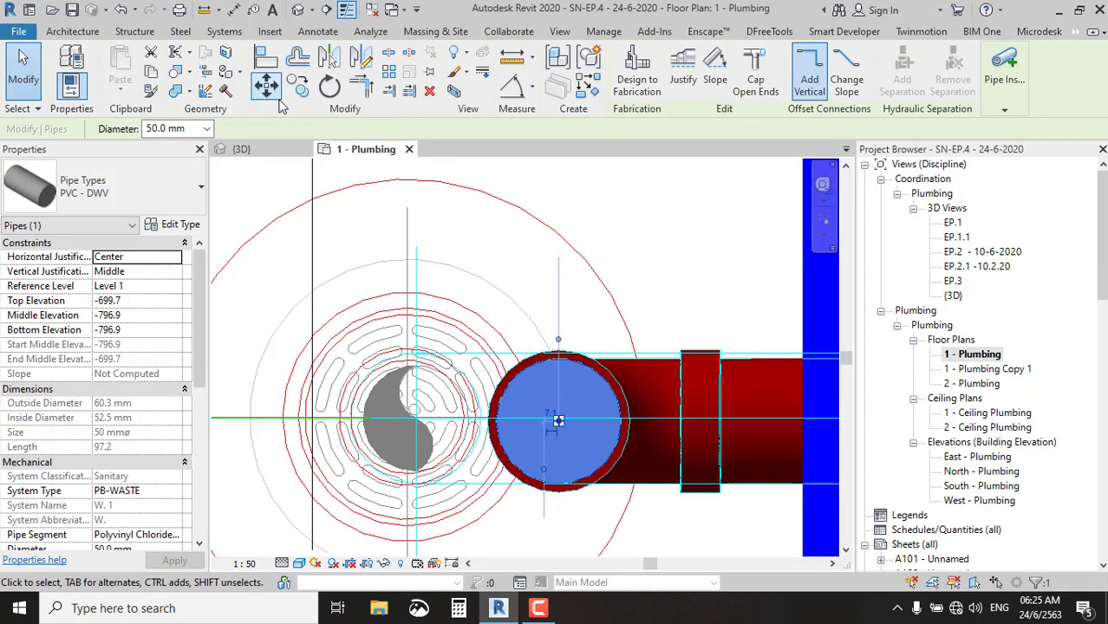
key("Escape")
left_click(560, 425)
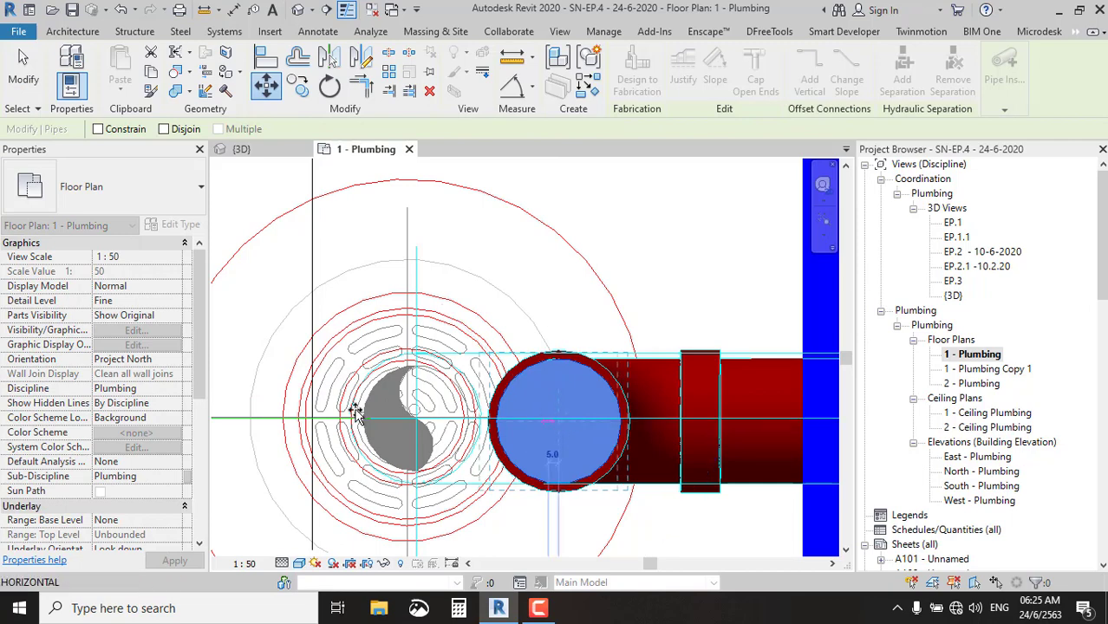
left_click(418, 423)
scroll(416, 407, "down", 3)
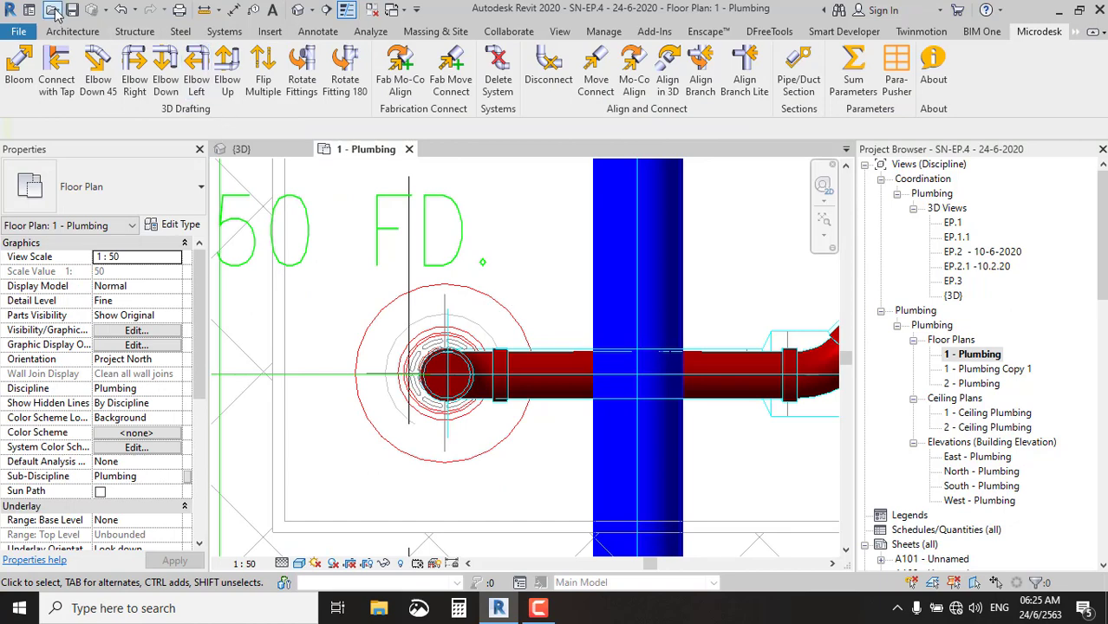
Browse the Open dialog to the project's 02.RVT 2020_selected folder.
left_click(54, 11)
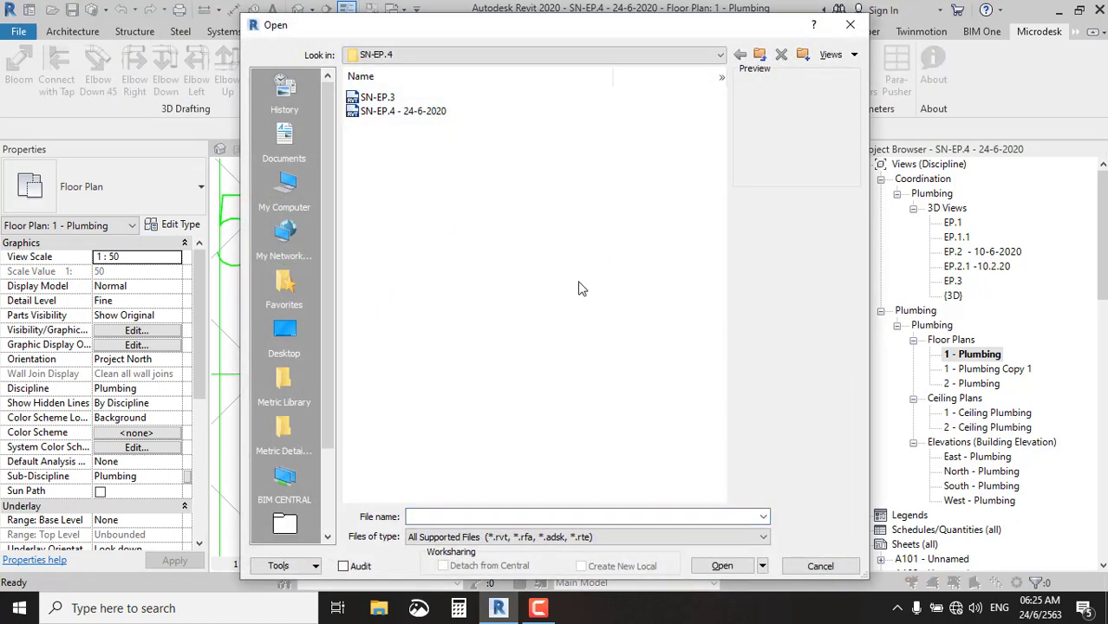
key("BackSpace")
key("BackSpace")
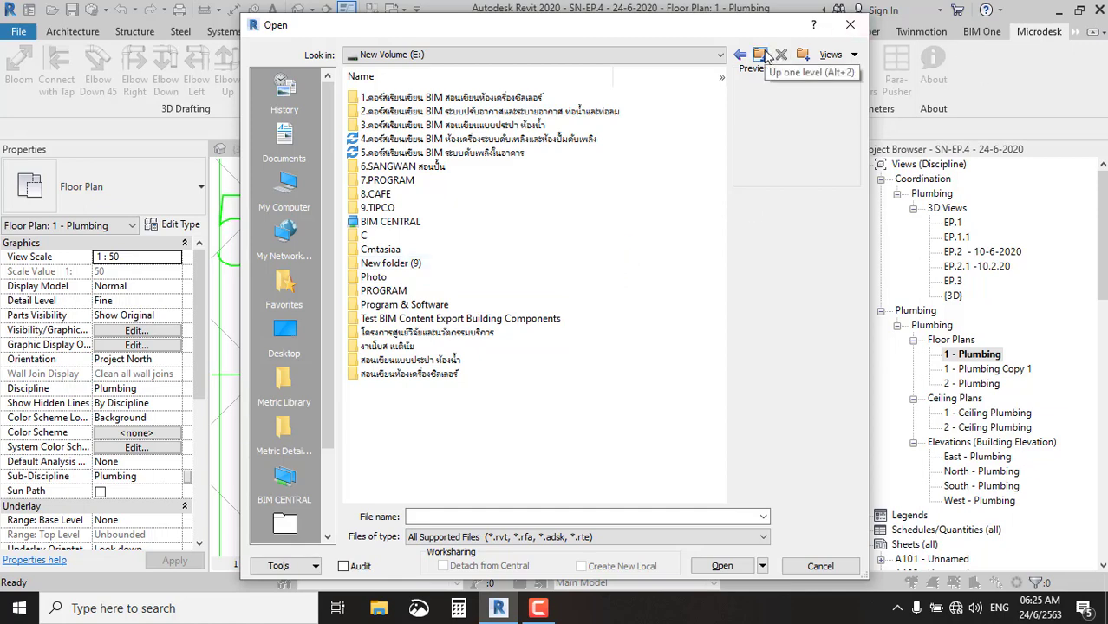
double_click(501, 127)
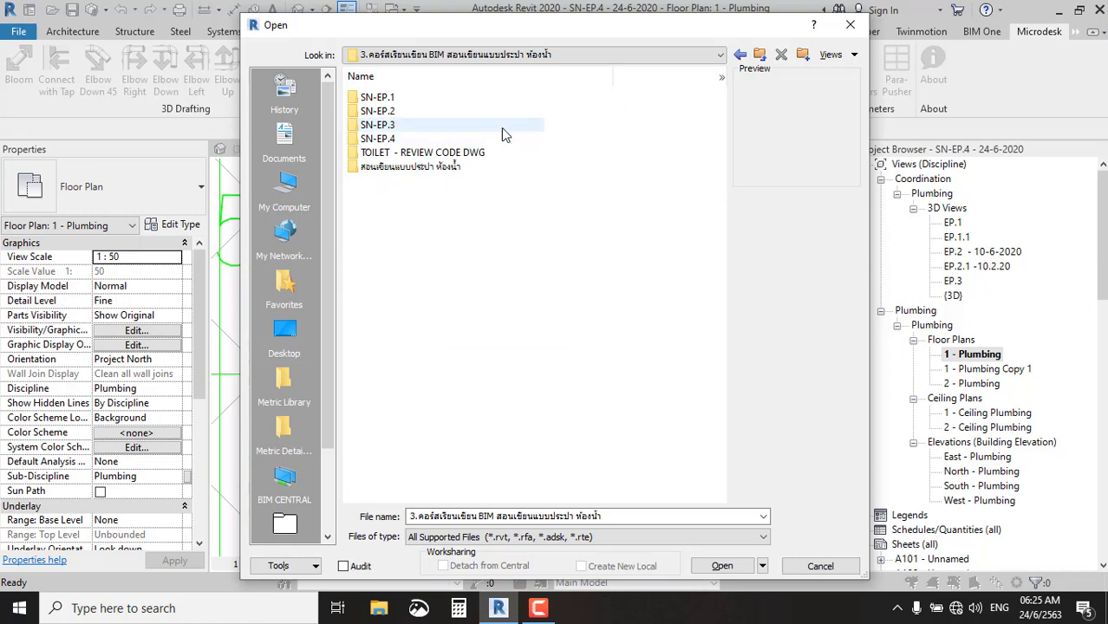
left_click(759, 57)
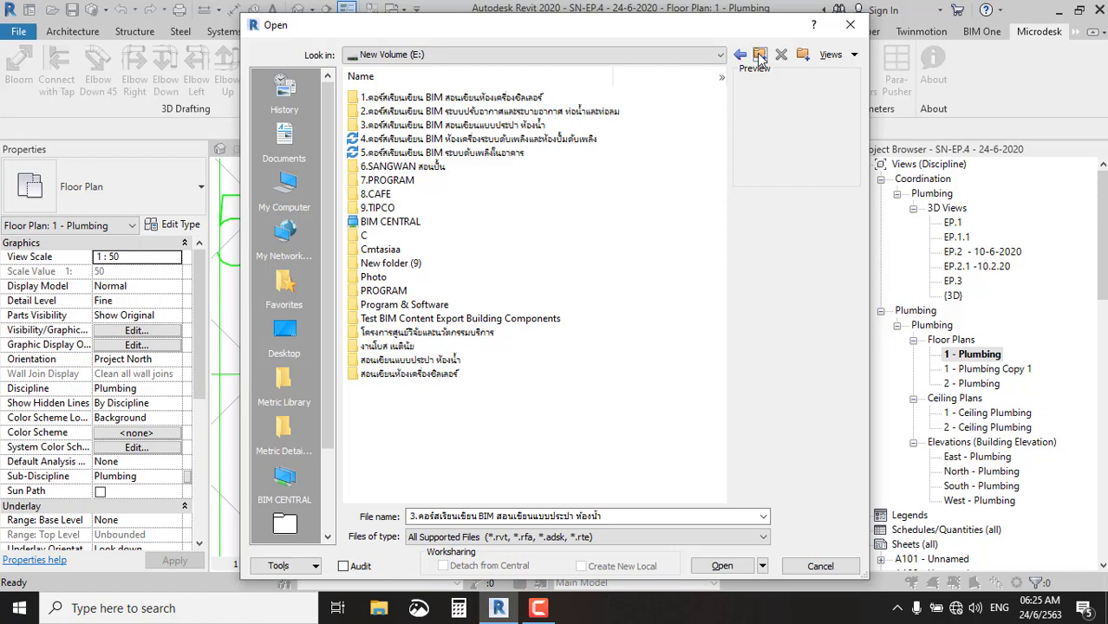
double_click(389, 346)
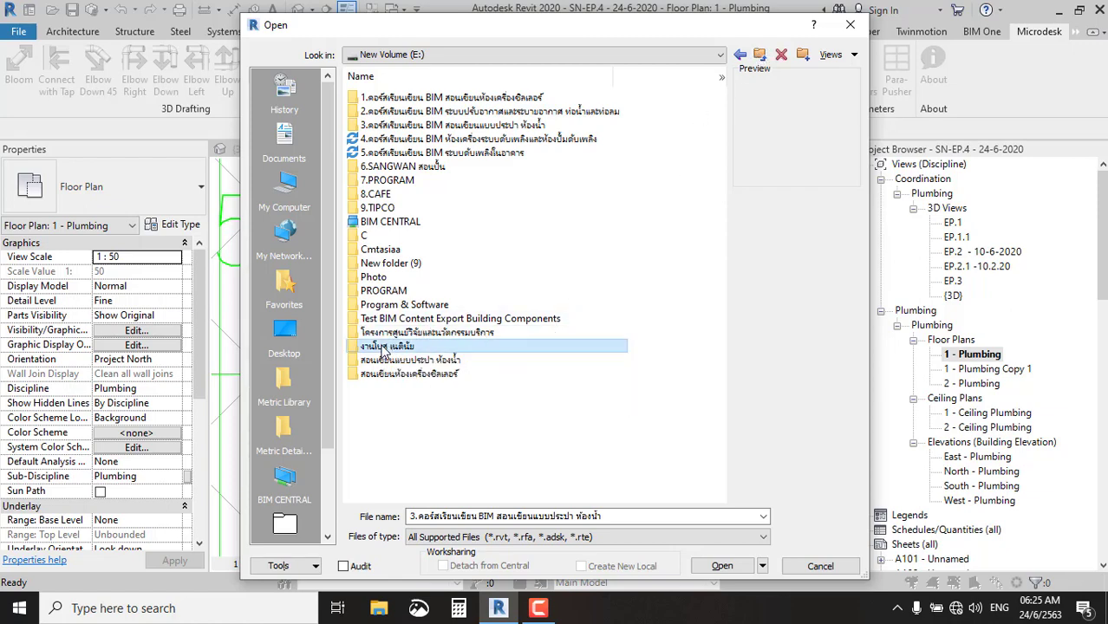
double_click(438, 99)
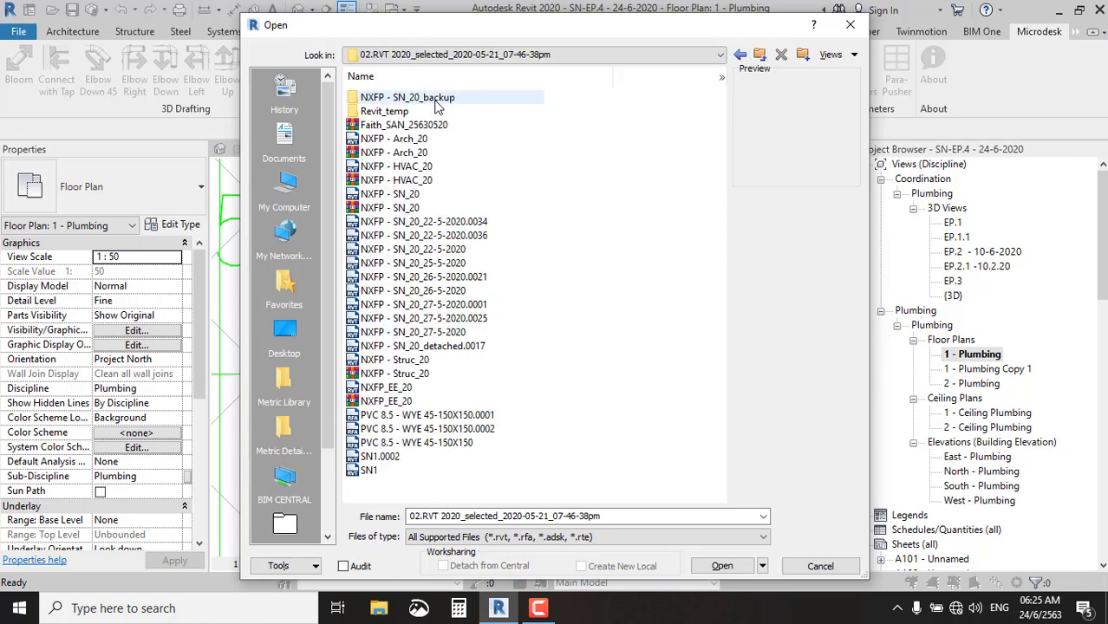
Compare file previews and open NXFP - SN_20_27-5-2020.rvt.
left_click(438, 335)
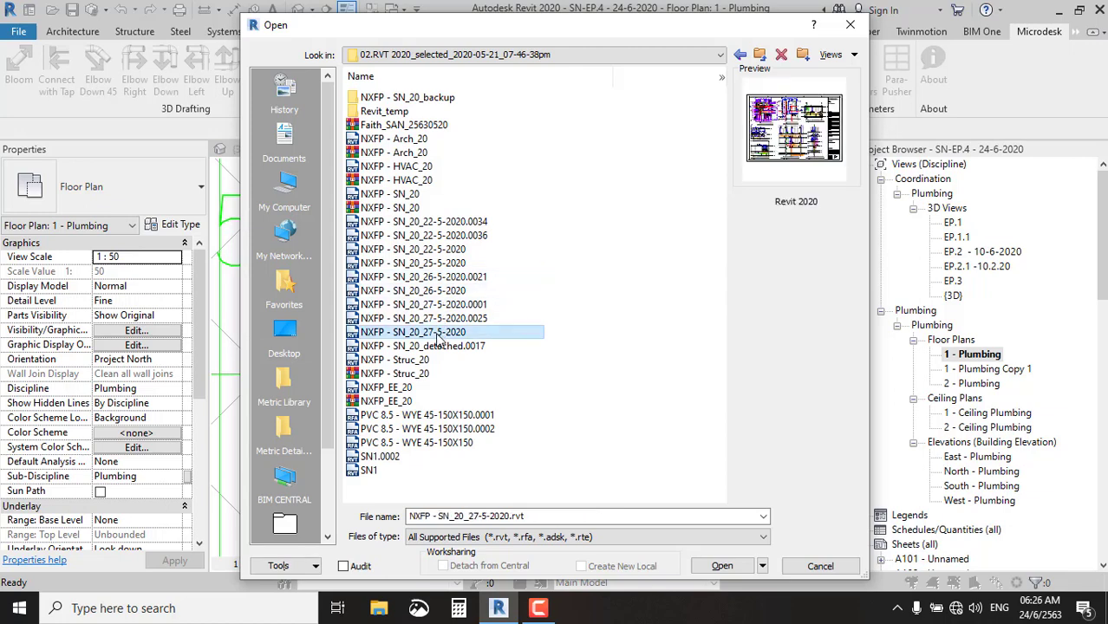
left_click(443, 346)
left_click(443, 334)
left_click(442, 349)
left_click(438, 334)
left_click(724, 565)
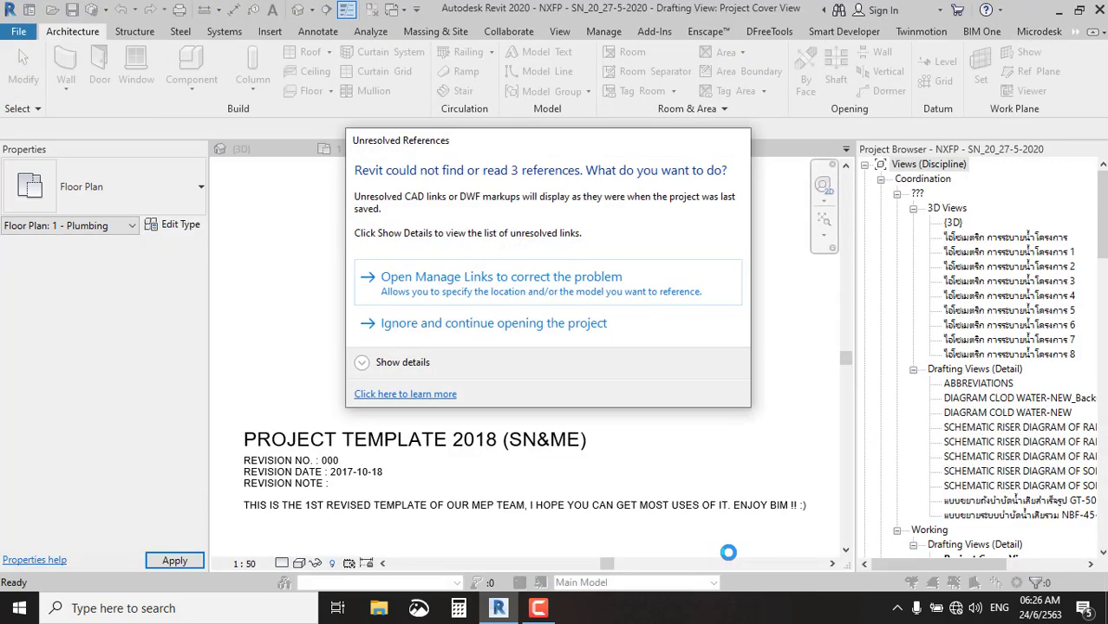
Skip the unresolved links and open the SWV / WC1 floor plan, zoomed in.
left_click(529, 334)
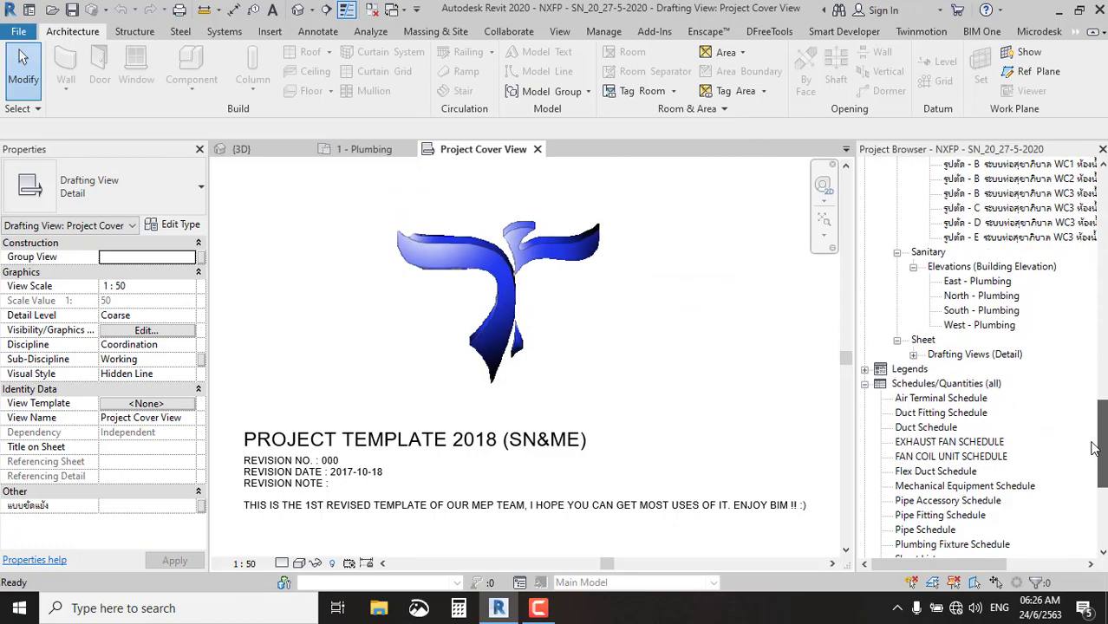
left_click_drag(1103, 208, 1103, 343)
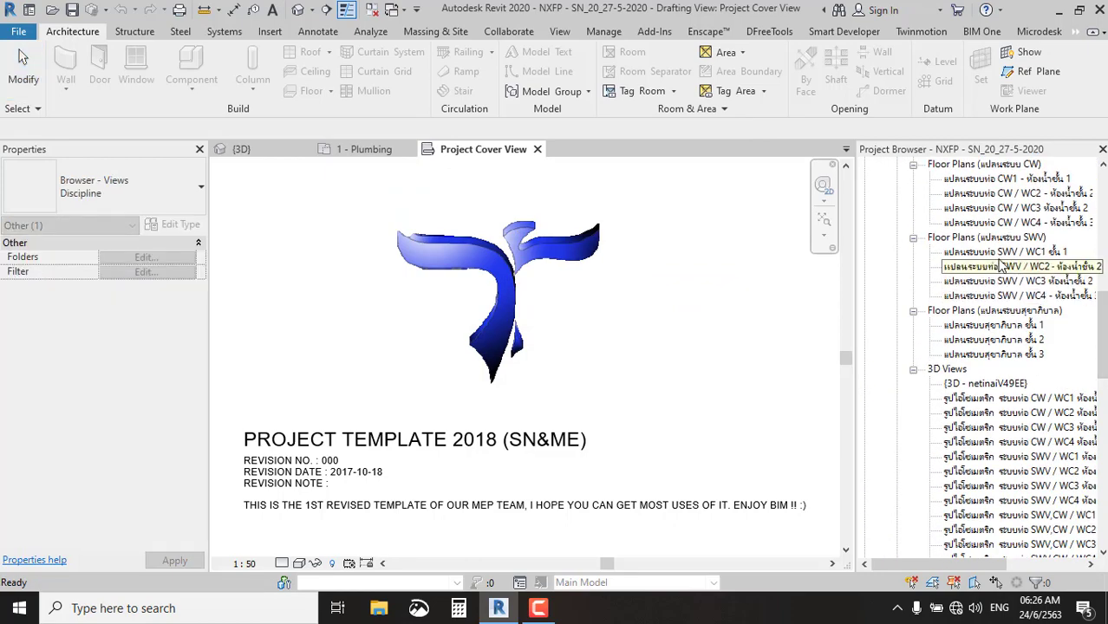
double_click(1004, 253)
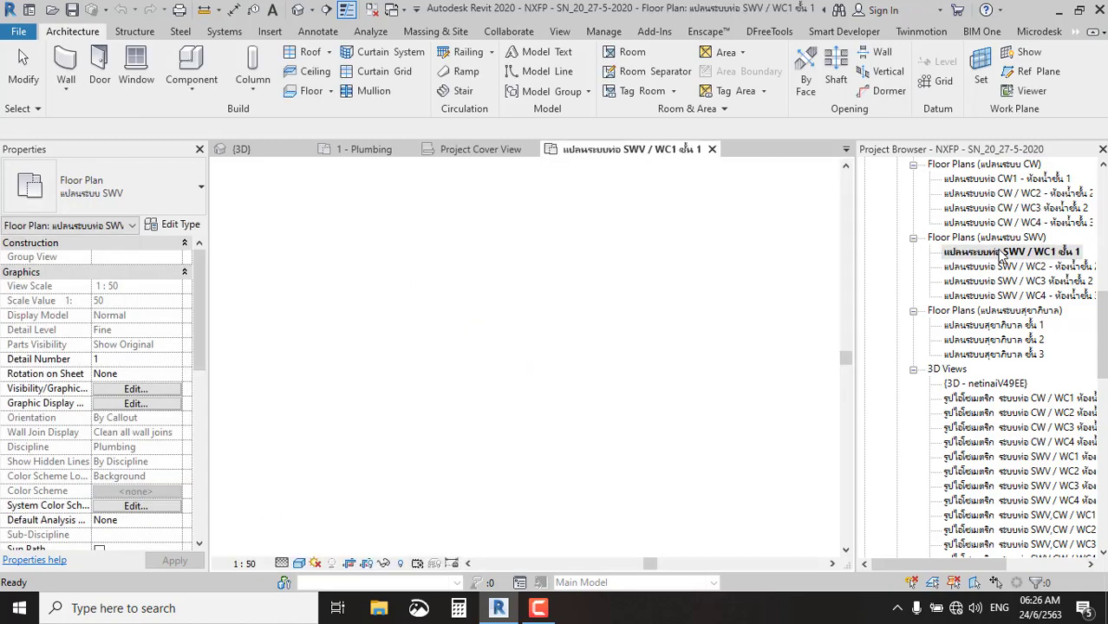
scroll(490, 332, "up", 4)
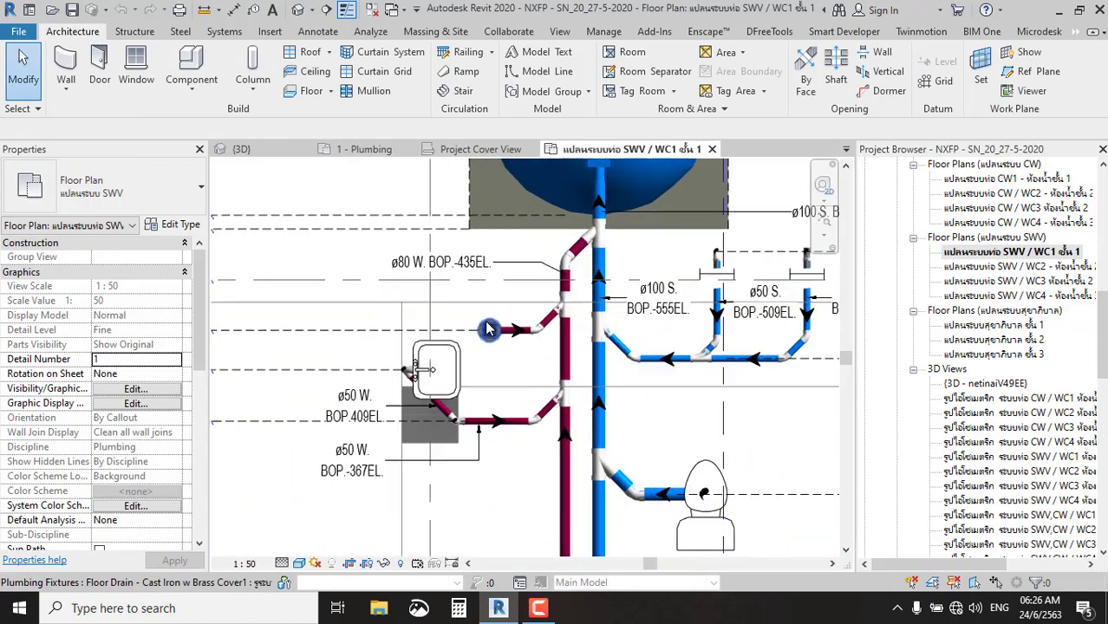
scroll(490, 331, "up", 3)
scroll(490, 331, "up", 1)
Try selecting the floor drain and the vanity sink, zooming in and out to inspect them.
left_click(492, 338)
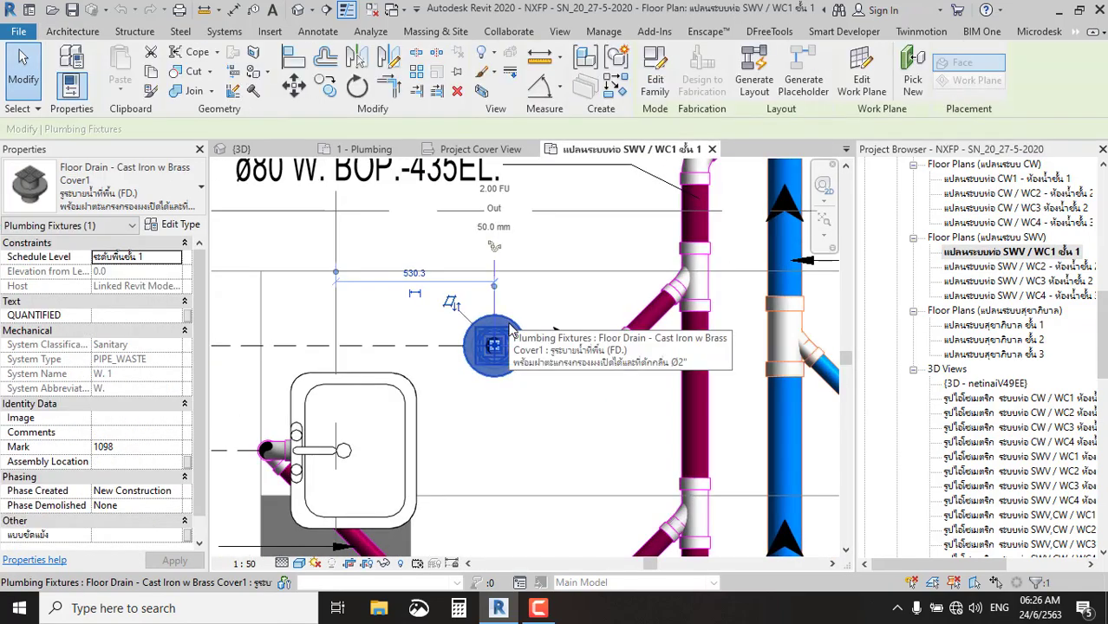
left_click(440, 386)
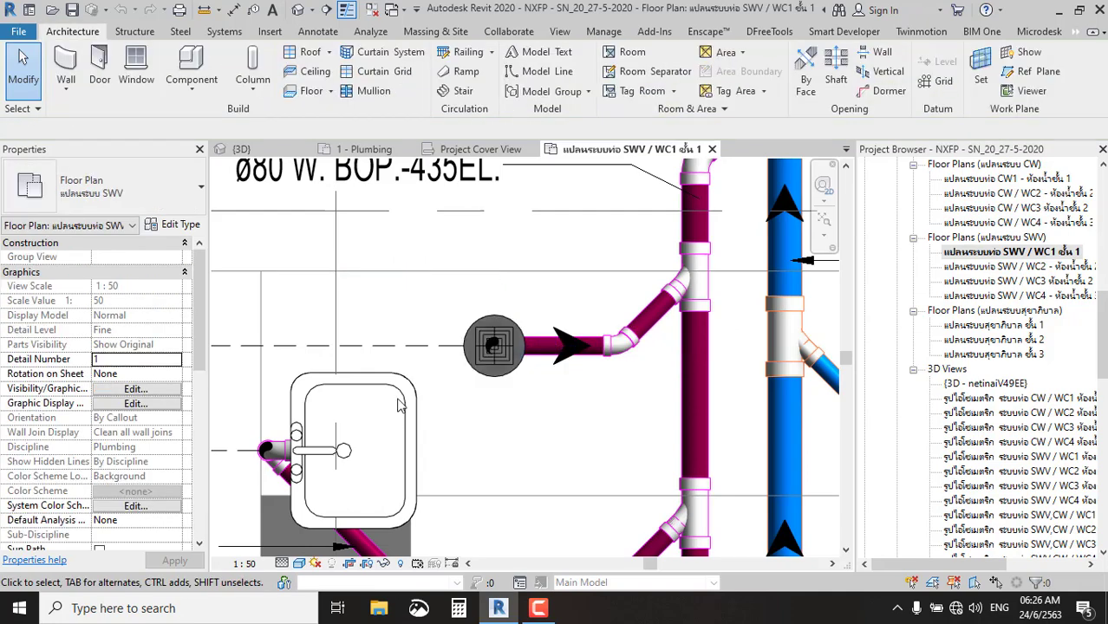
scroll(333, 371, "down", 2)
scroll(333, 371, "down", 2)
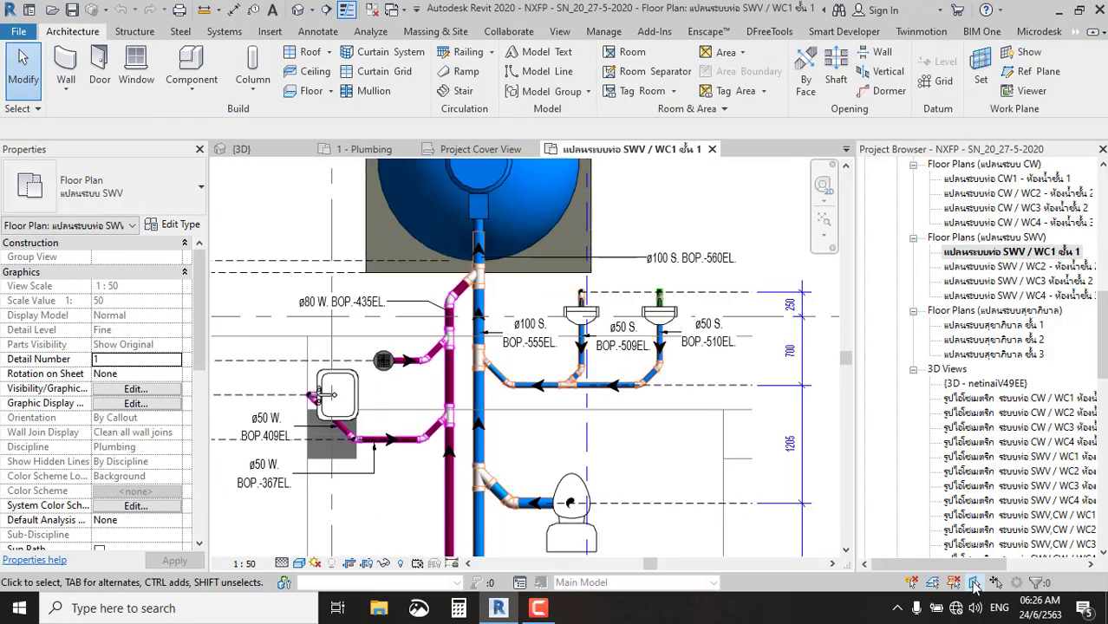
left_click(348, 395)
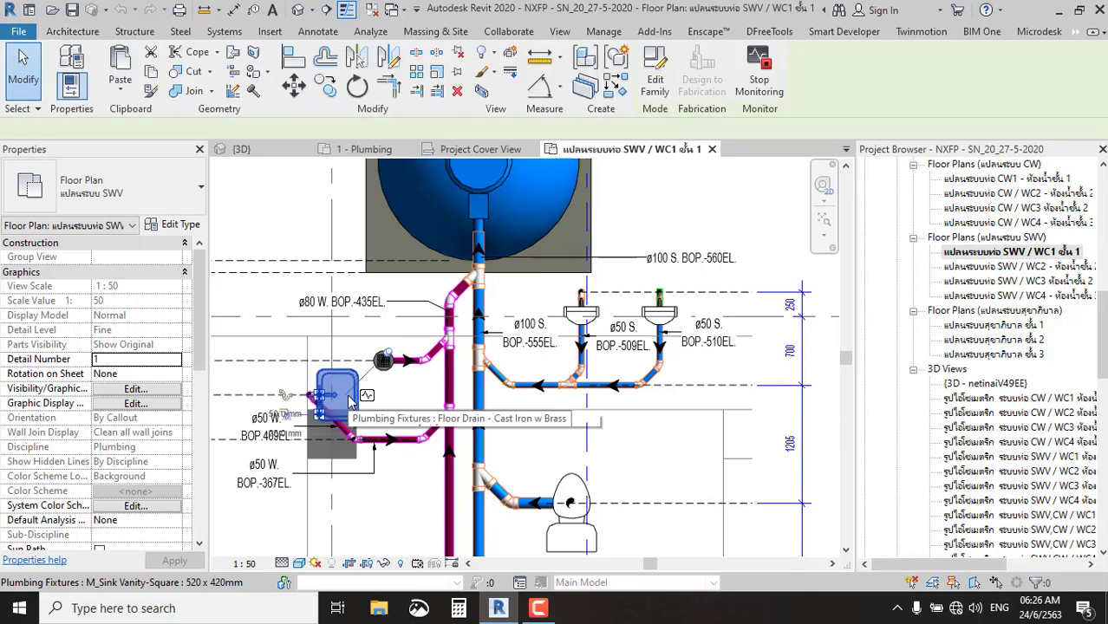
scroll(348, 394, "up", 1)
scroll(348, 395, "up", 3)
scroll(348, 394, "up", 1)
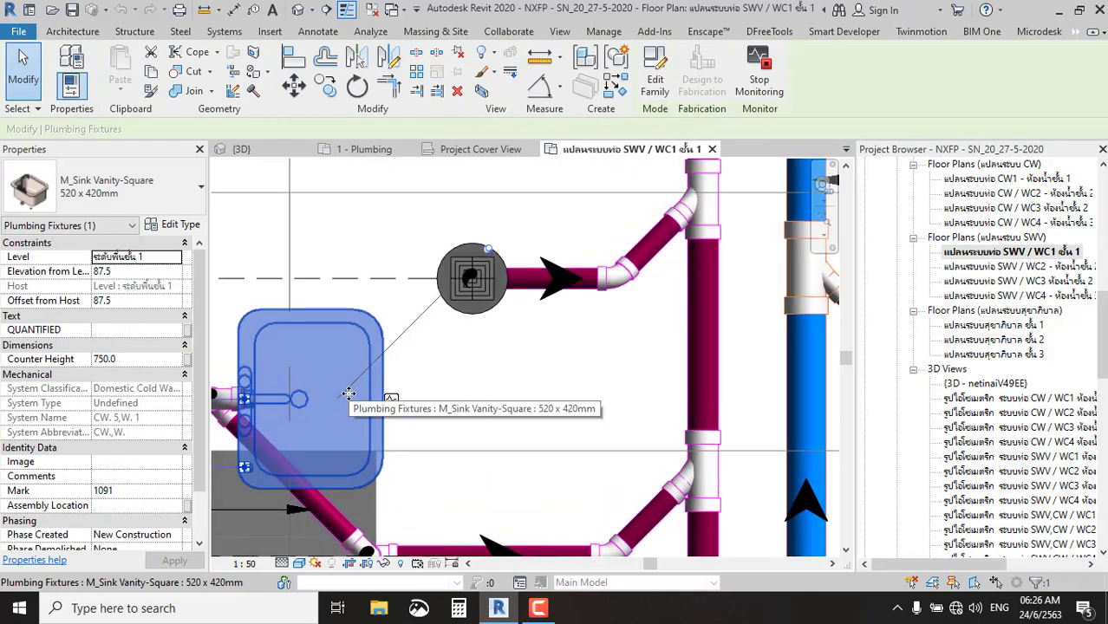
scroll(395, 308, "down", 3)
scroll(394, 308, "down", 2)
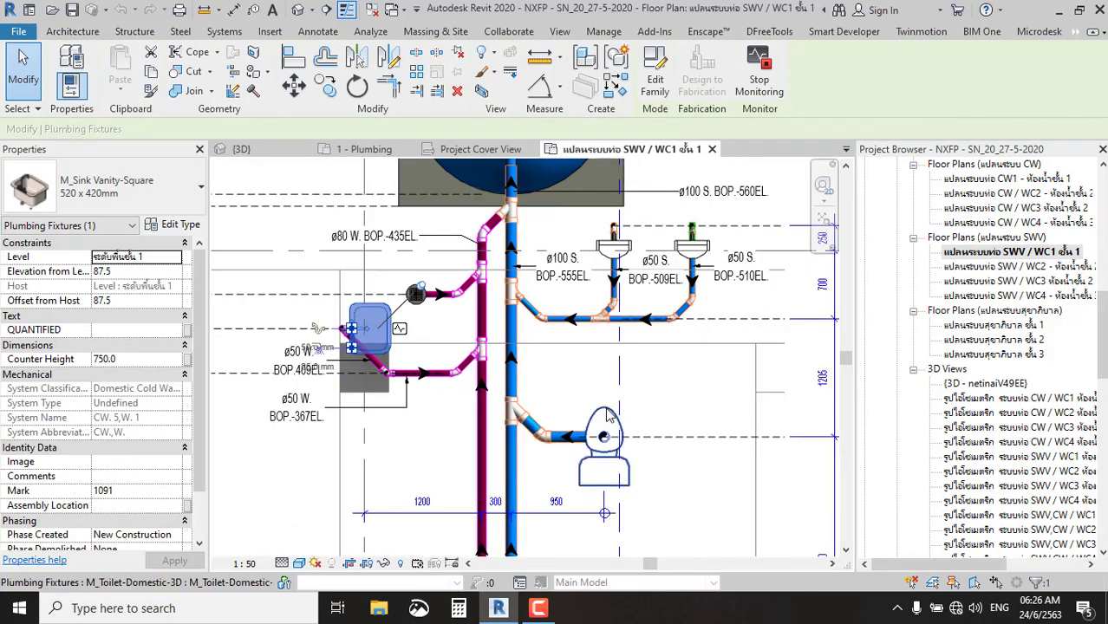
scroll(626, 247, "up", 2)
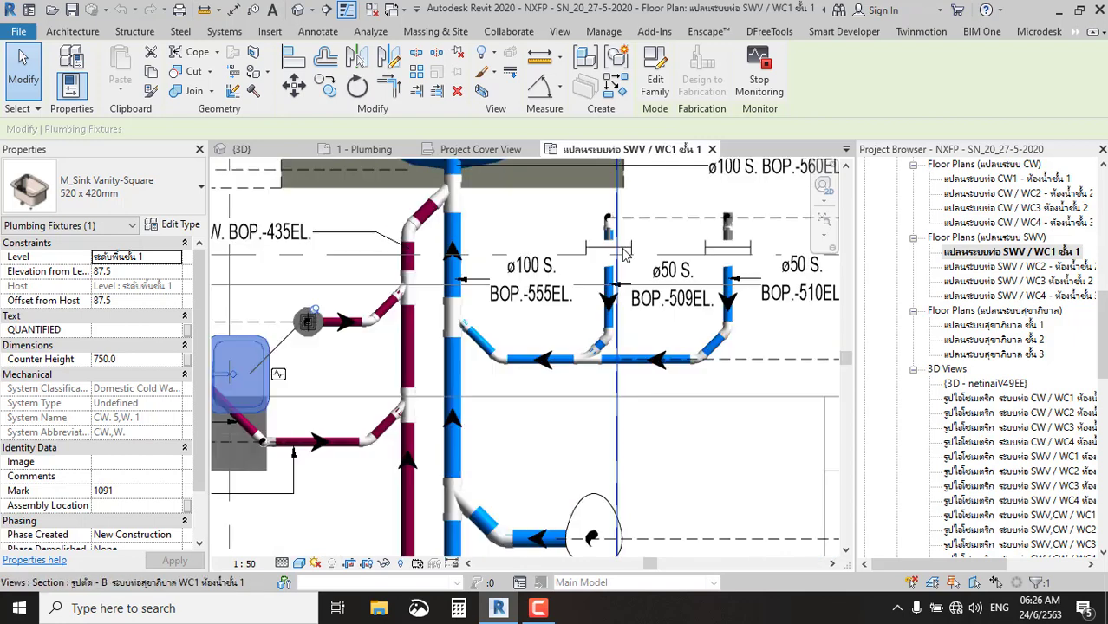
Select the cast-iron floor drain beside the vanity sink and zoom in on it.
left_click(633, 260)
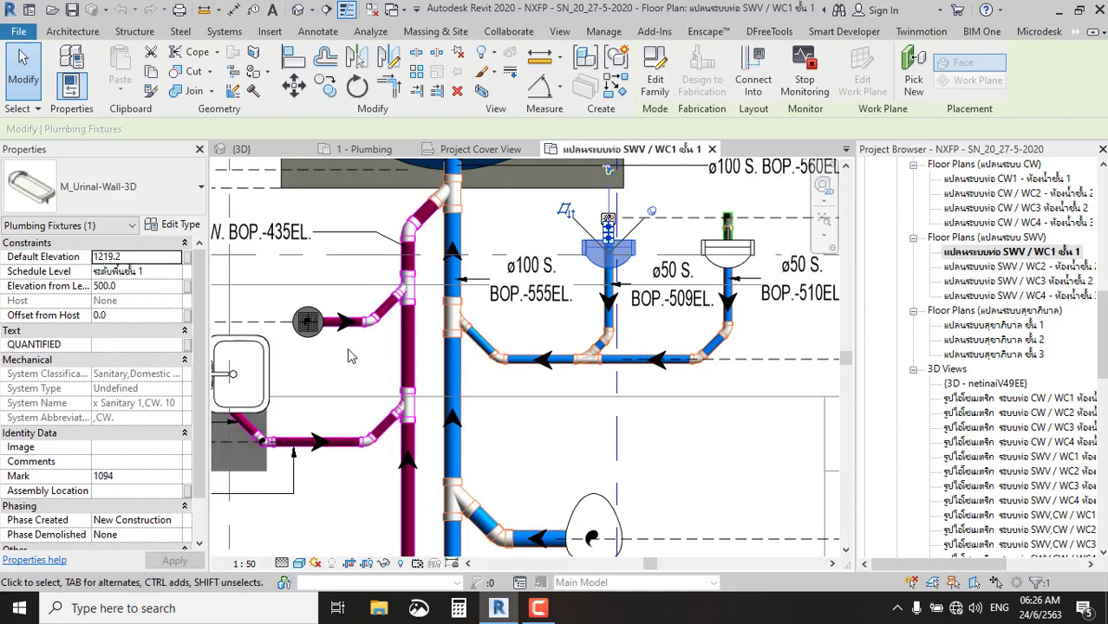
middle_click_drag(360, 362, 464, 362)
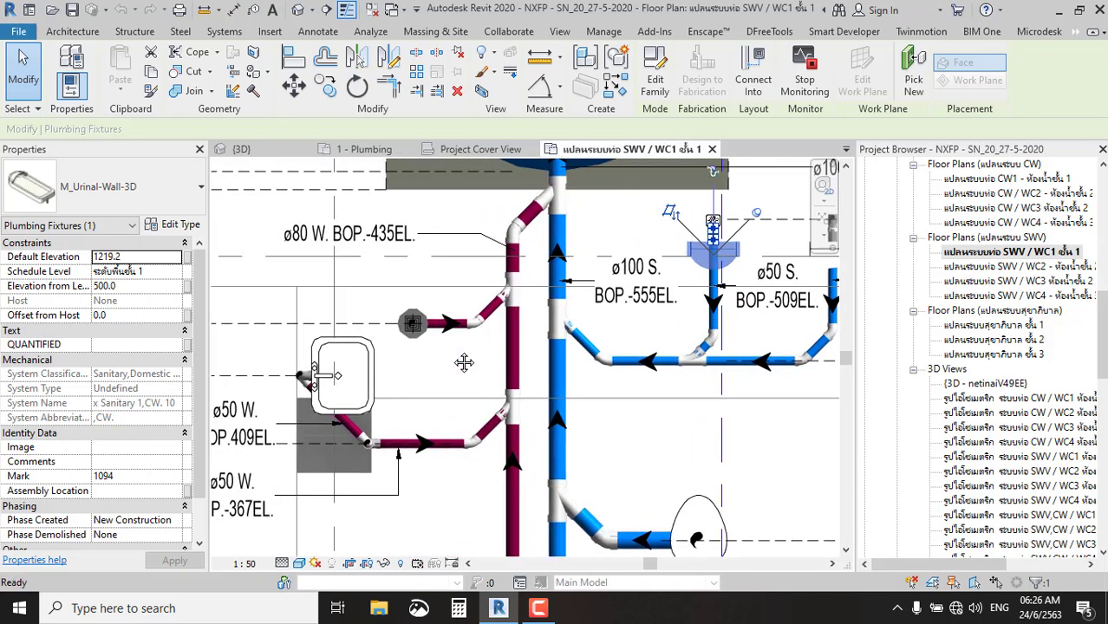
left_click(365, 347)
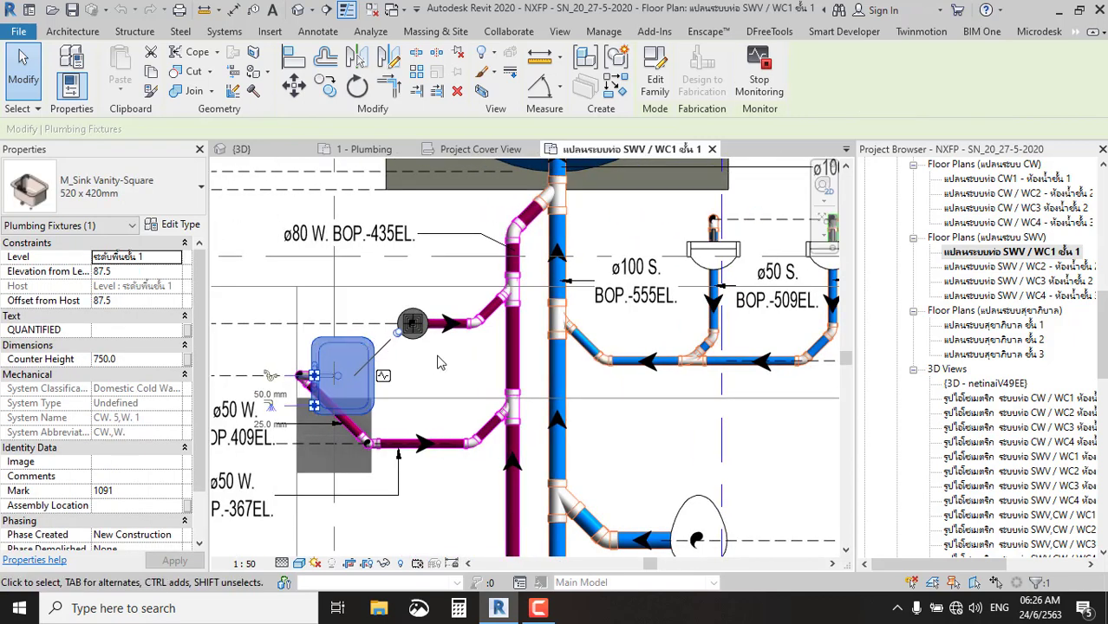
left_click(392, 346)
left_click(416, 339)
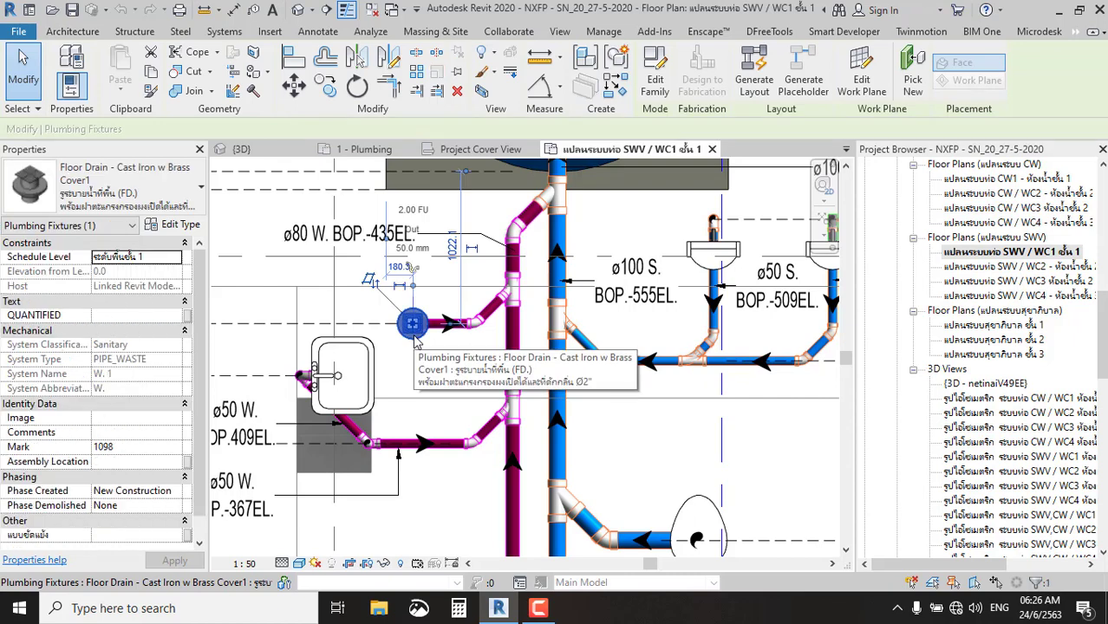
left_click(359, 362)
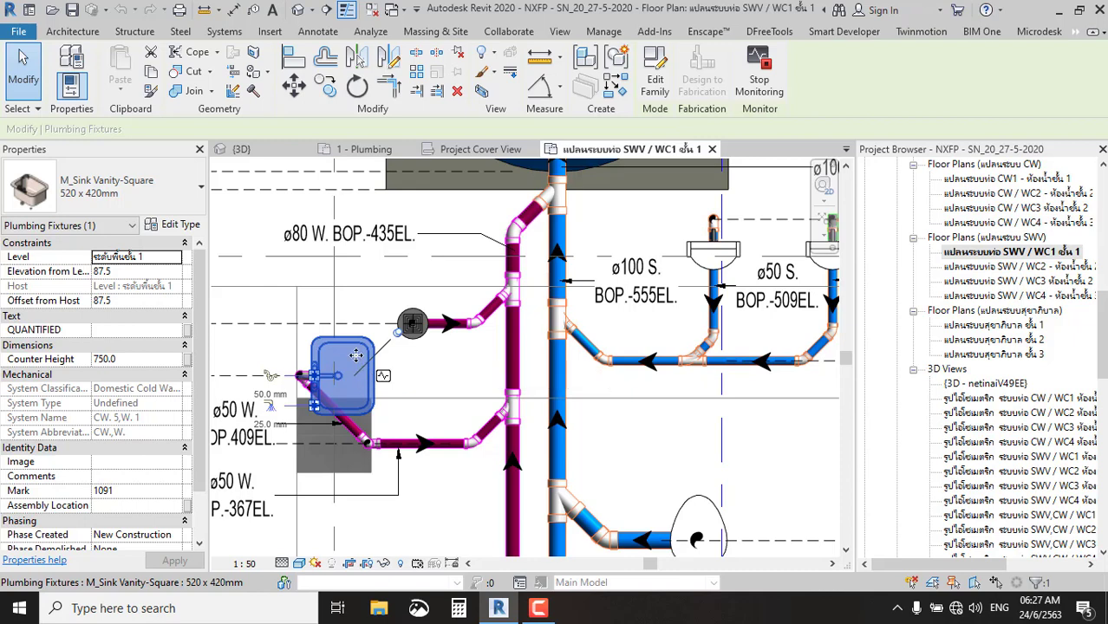
left_click(419, 333)
scroll(419, 333, "up", 1)
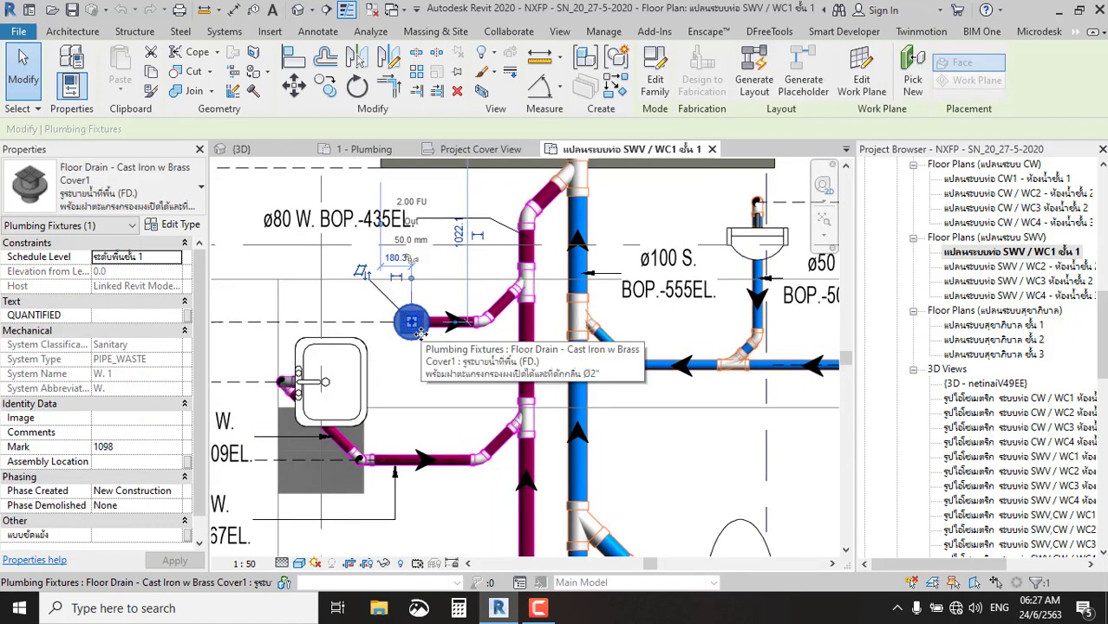
double_click(418, 333)
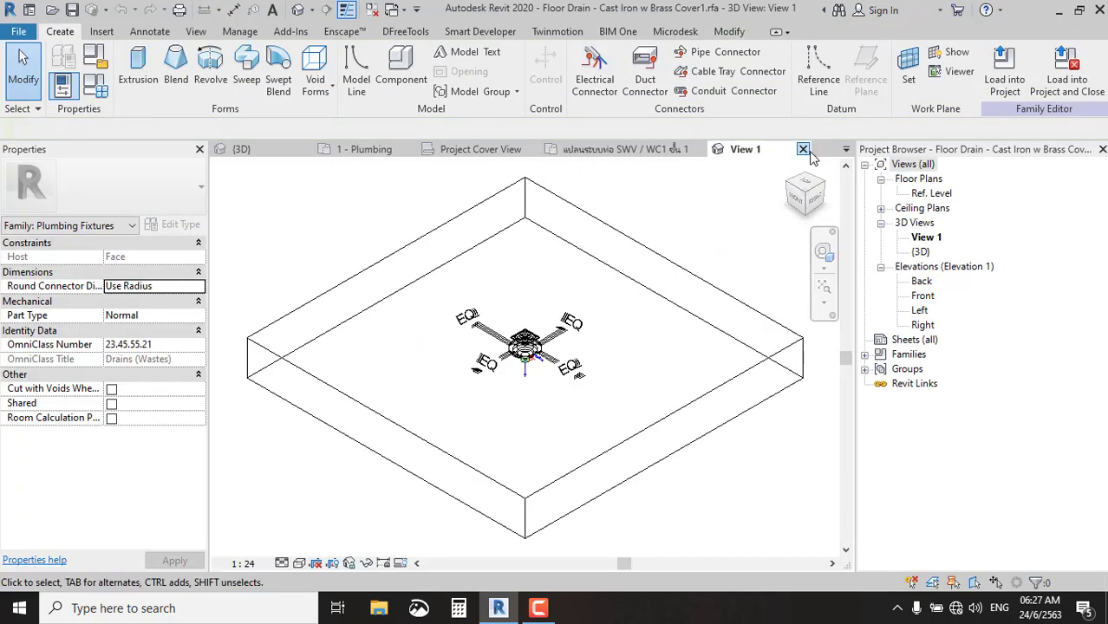
left_click(807, 152)
left_click(593, 312)
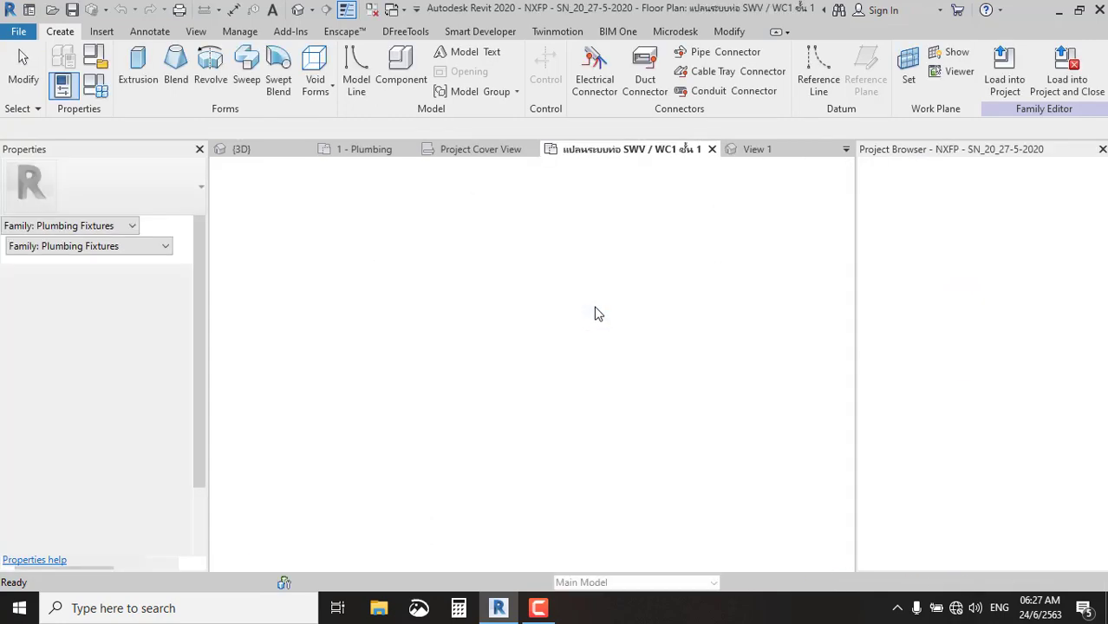
scroll(541, 291, "down", 2)
scroll(442, 258, "down", 2)
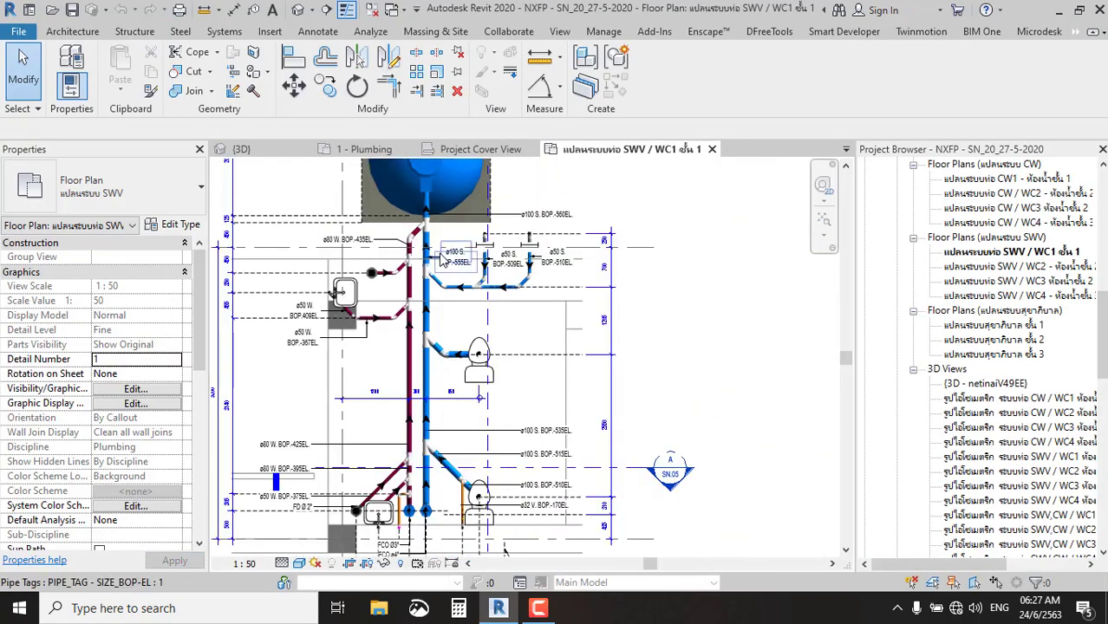
scroll(443, 258, "down", 3)
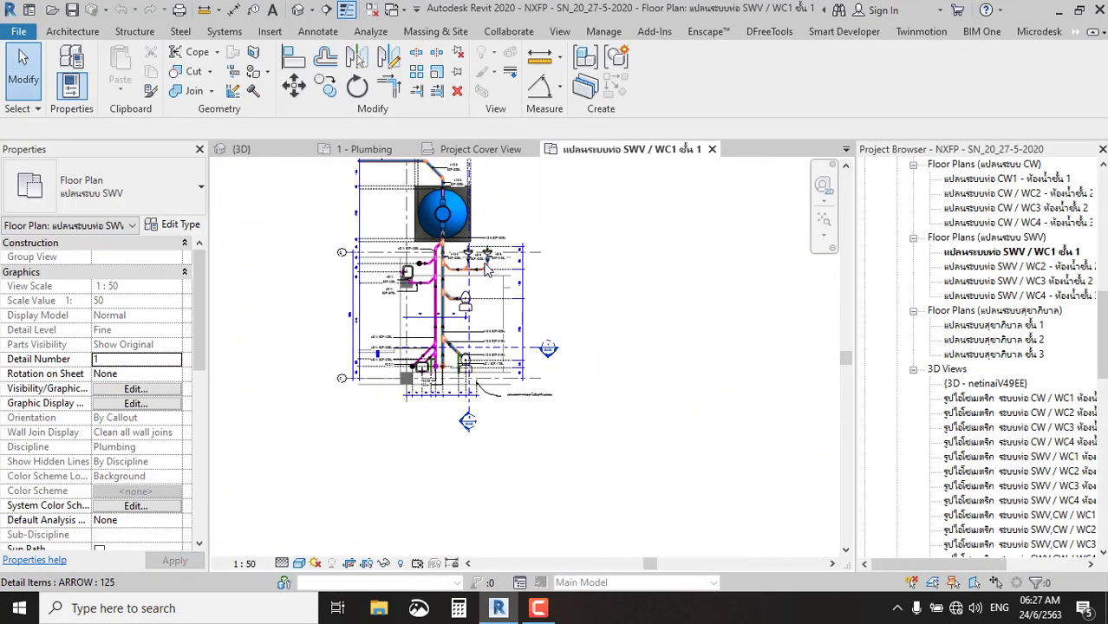
middle_click_drag(537, 273, 551, 356)
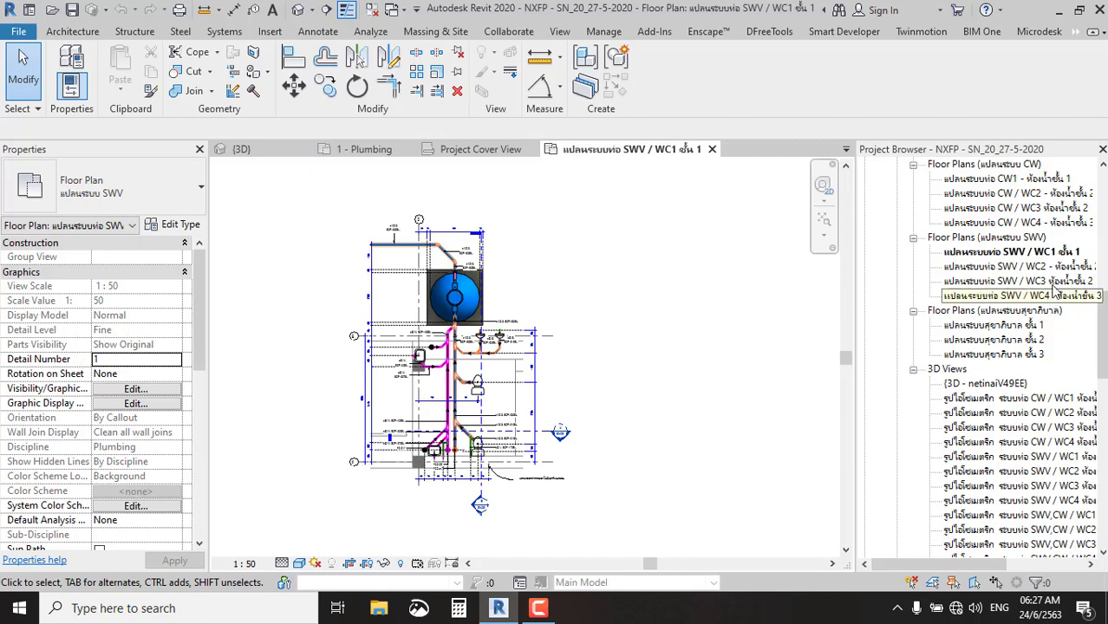
right_click(1027, 250)
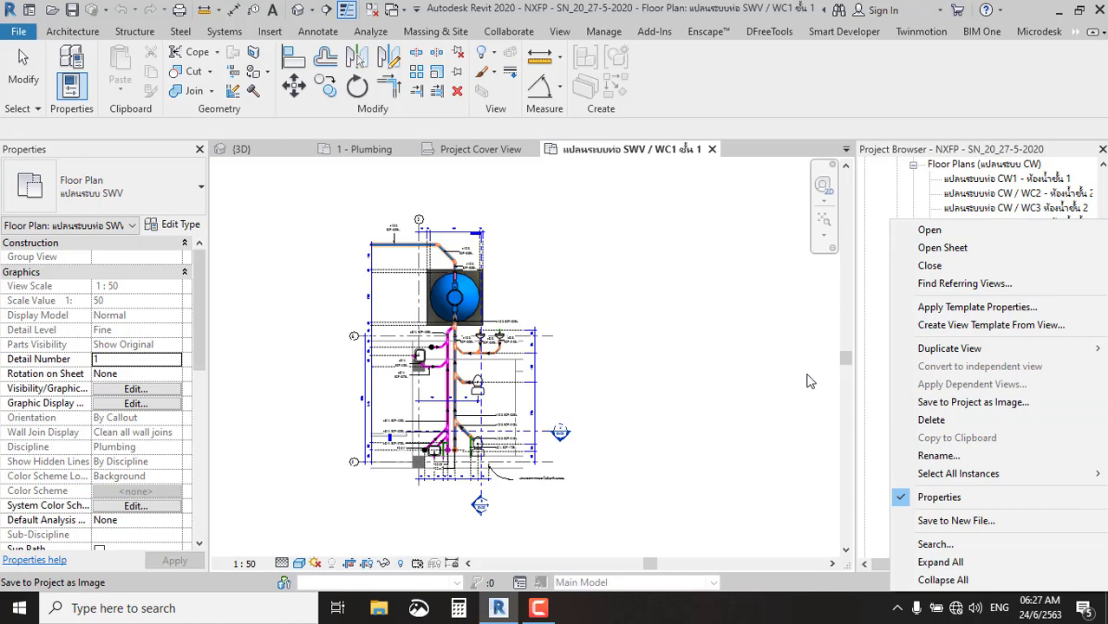
left_click(694, 429)
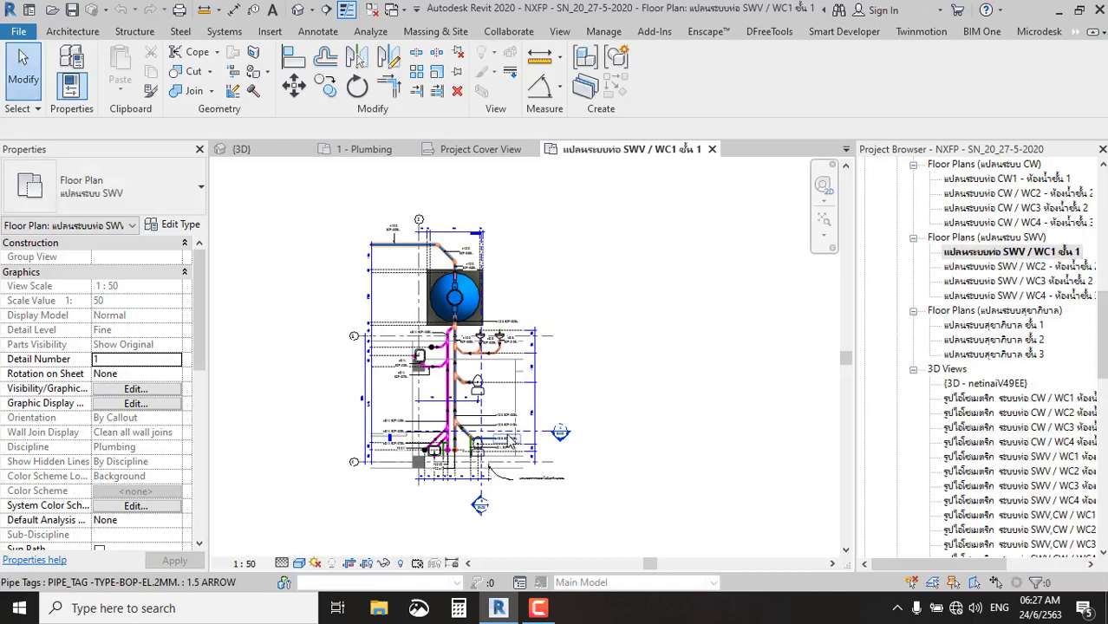
scroll(472, 460, "up", 2)
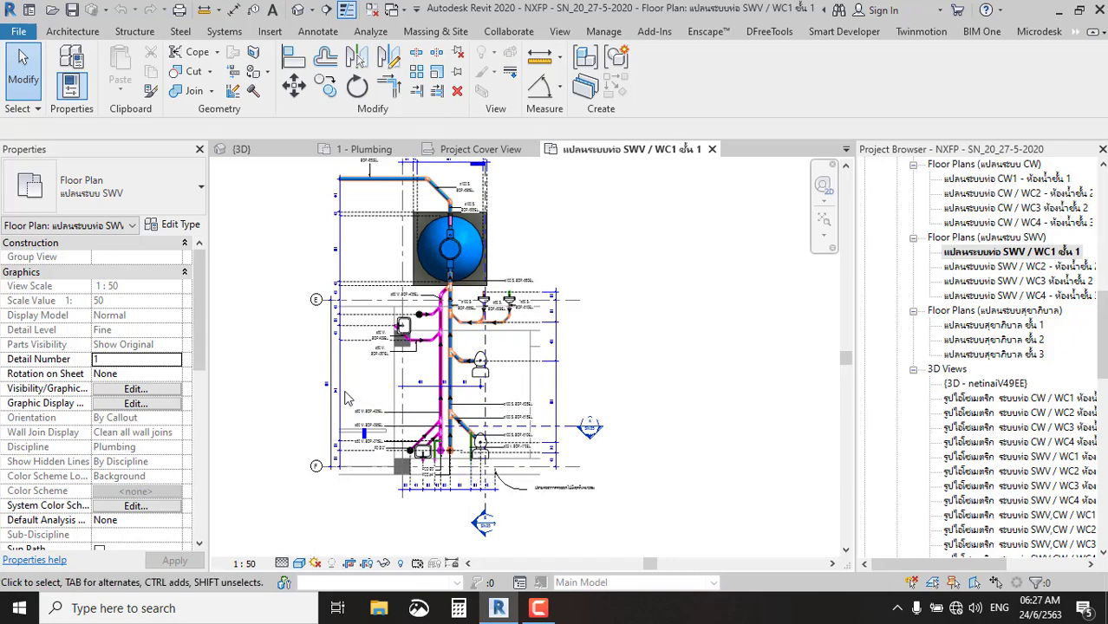
scroll(377, 376, "up", 1)
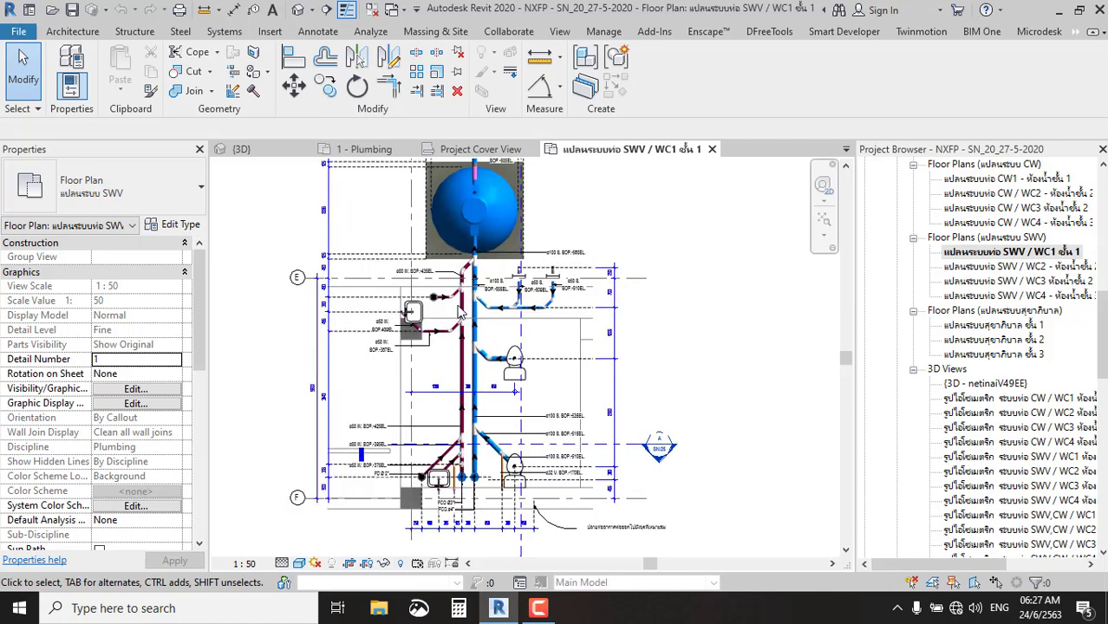
scroll(461, 312, "up", 1)
scroll(508, 346, "up", 1)
scroll(508, 346, "up", 2)
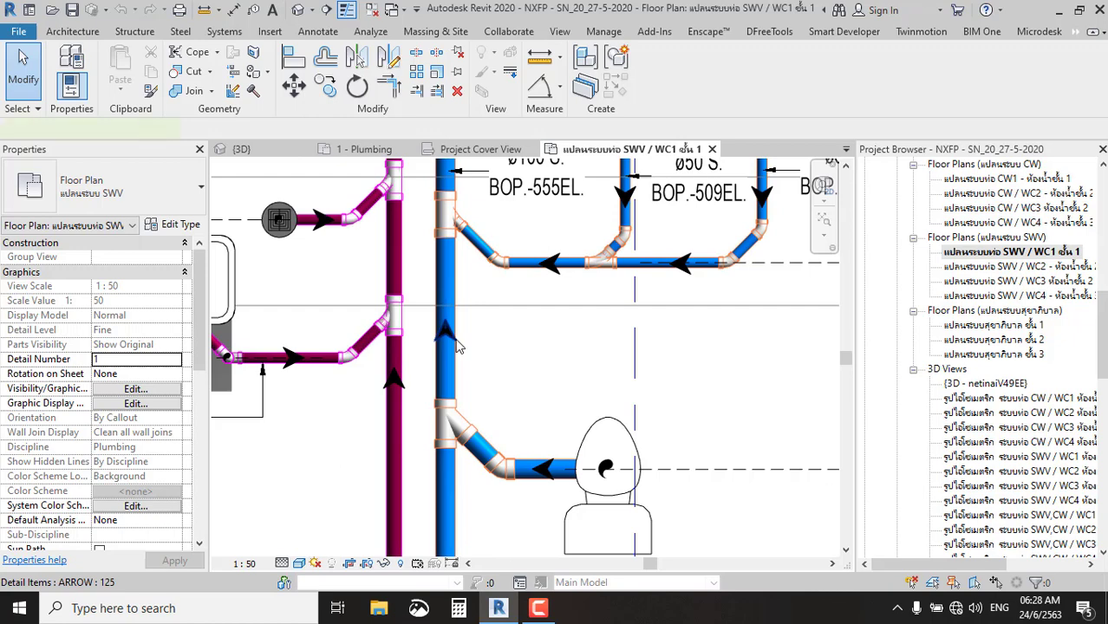
left_click(460, 346)
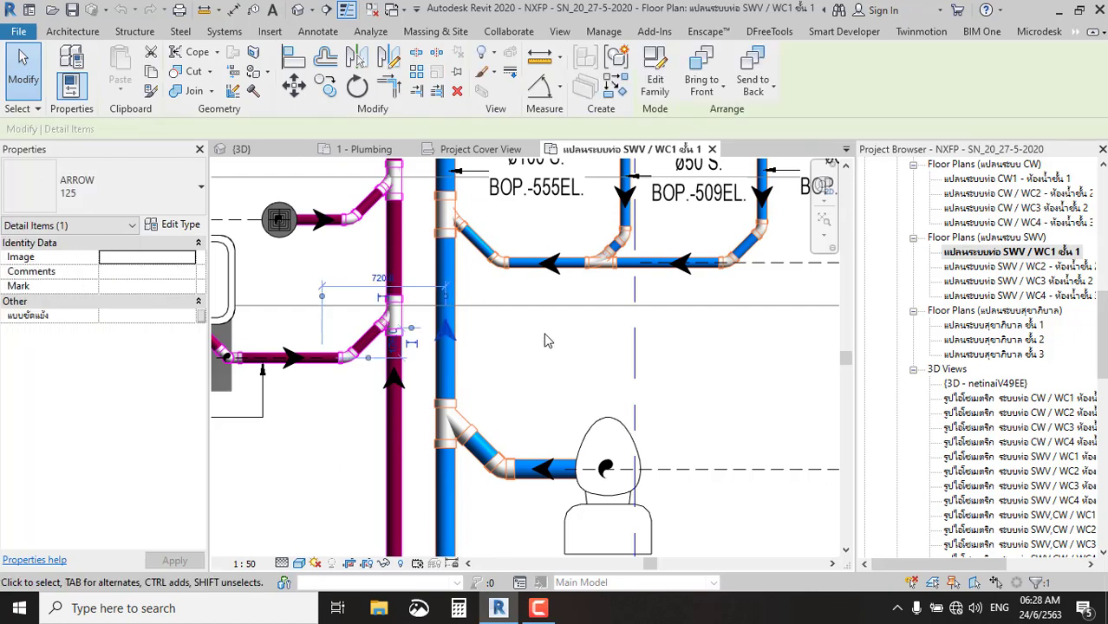
scroll(546, 341, "down", 2)
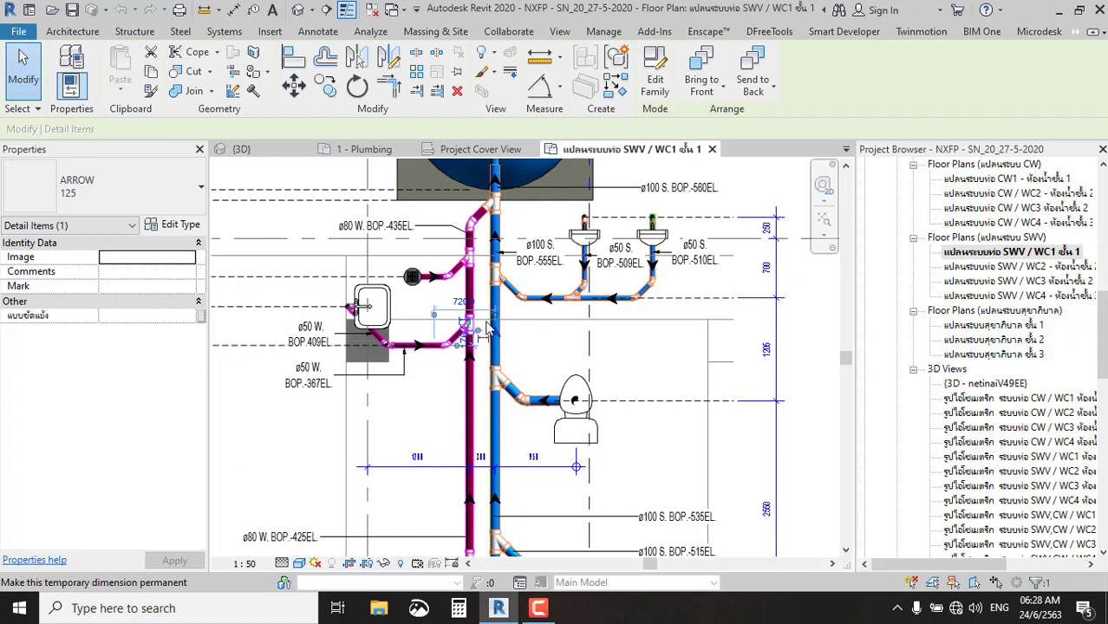
scroll(469, 262, "up", 3)
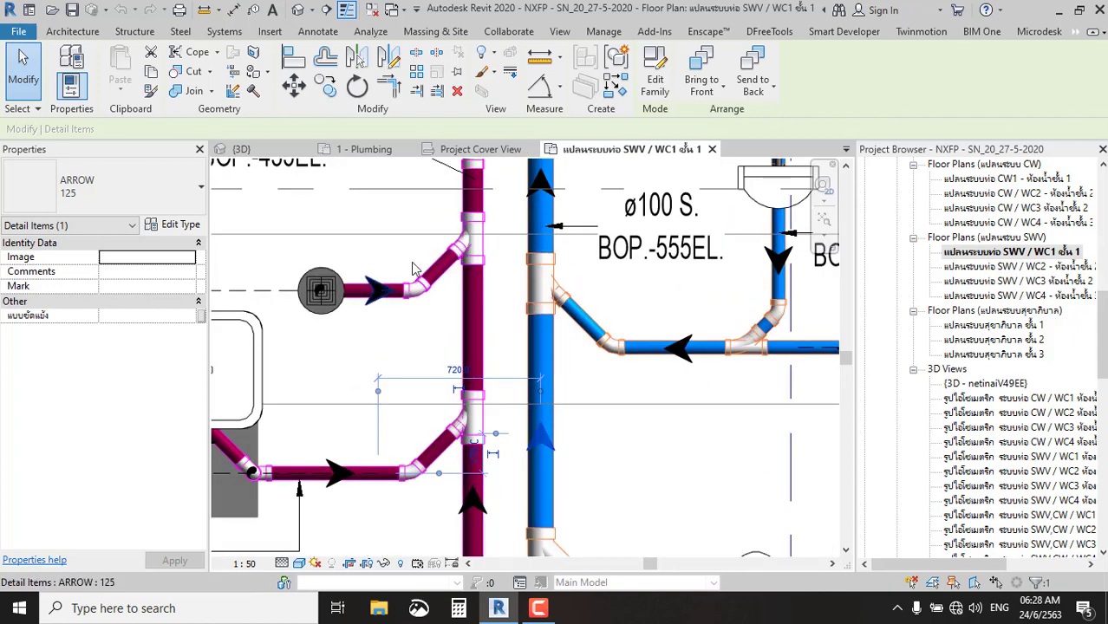
scroll(475, 260, "up", 2)
scroll(483, 343, "down", 2)
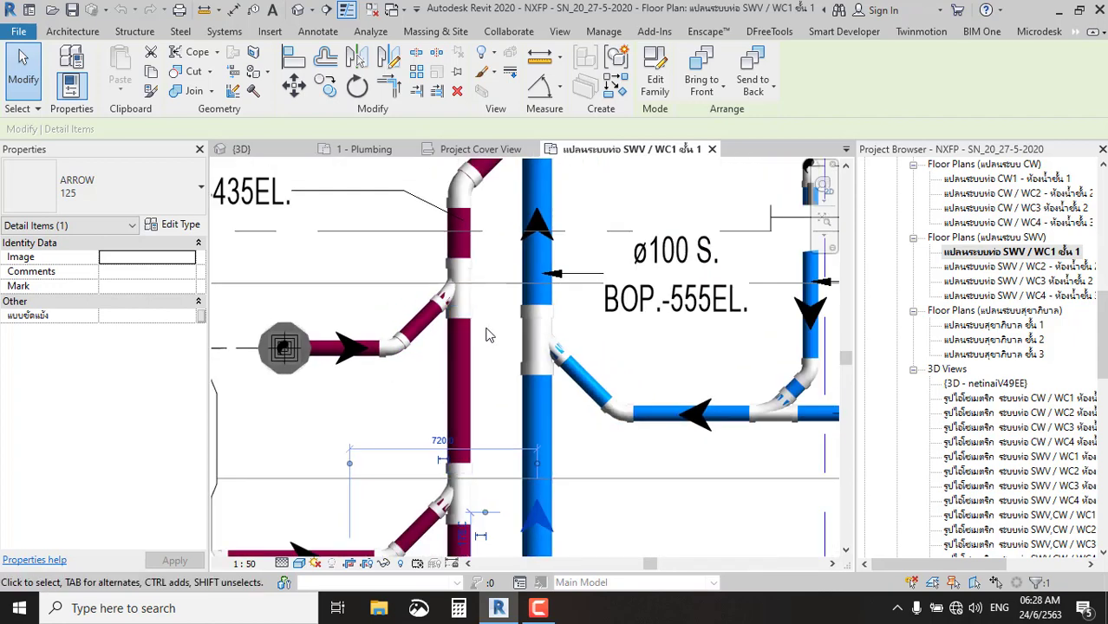
scroll(483, 343, "down", 3)
scroll(521, 344, "down", 2)
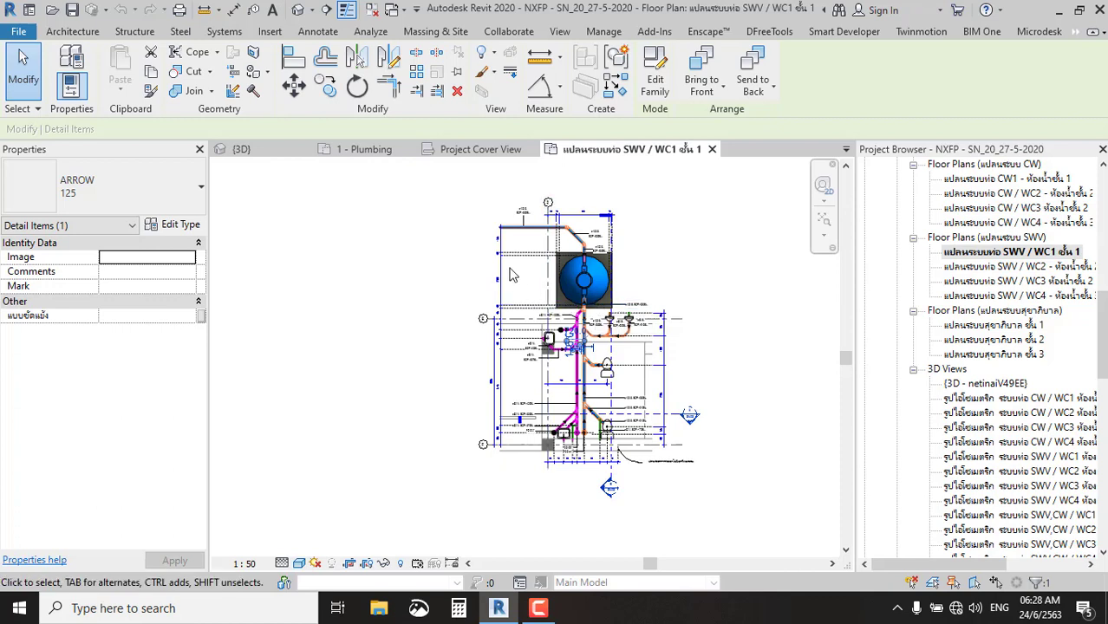
middle_click_drag(701, 258, 586, 250)
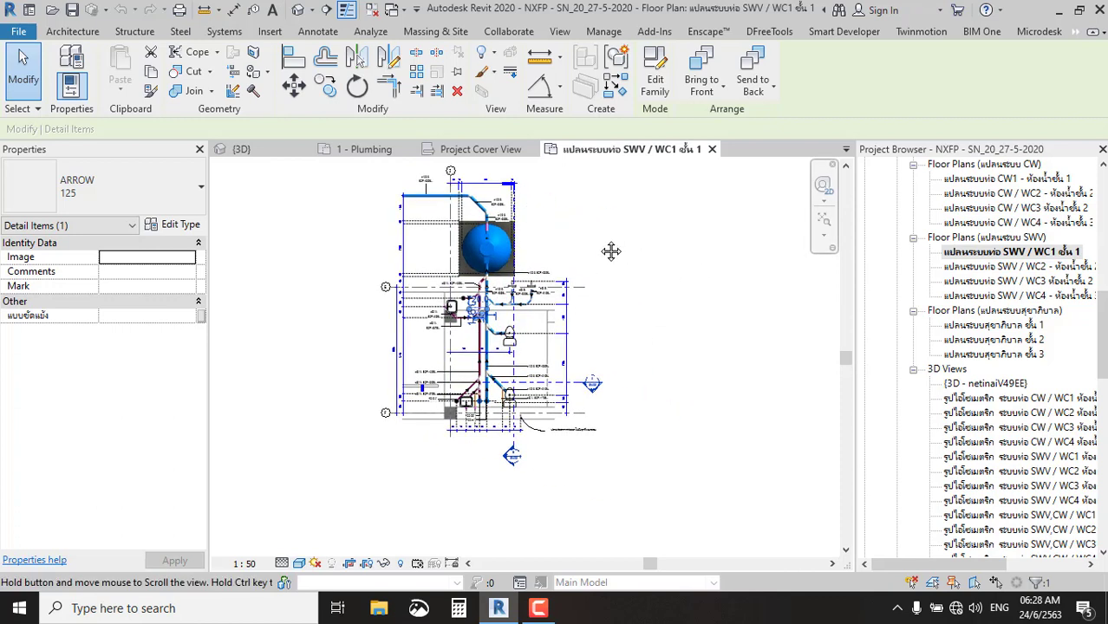
scroll(460, 305, "up", 4)
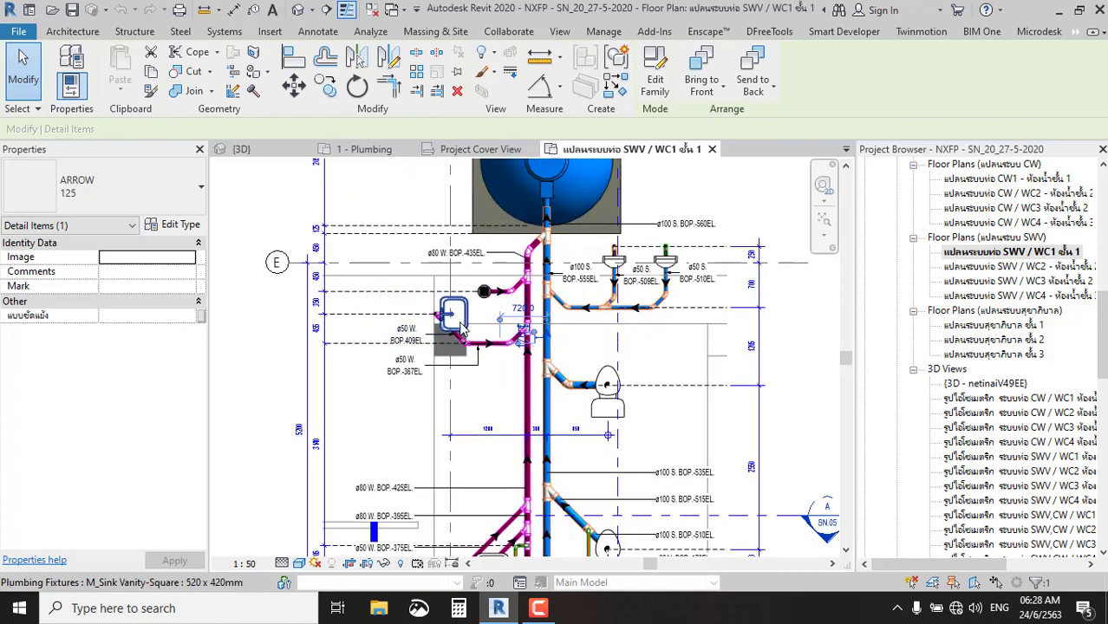
scroll(483, 295, "up", 3)
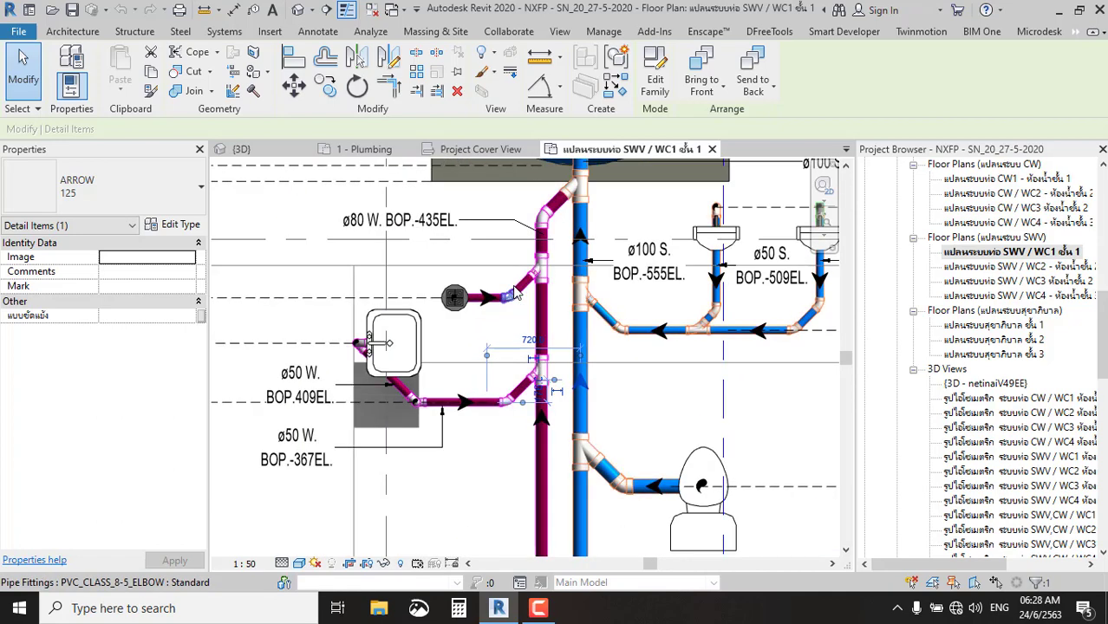
scroll(562, 312, "down", 5)
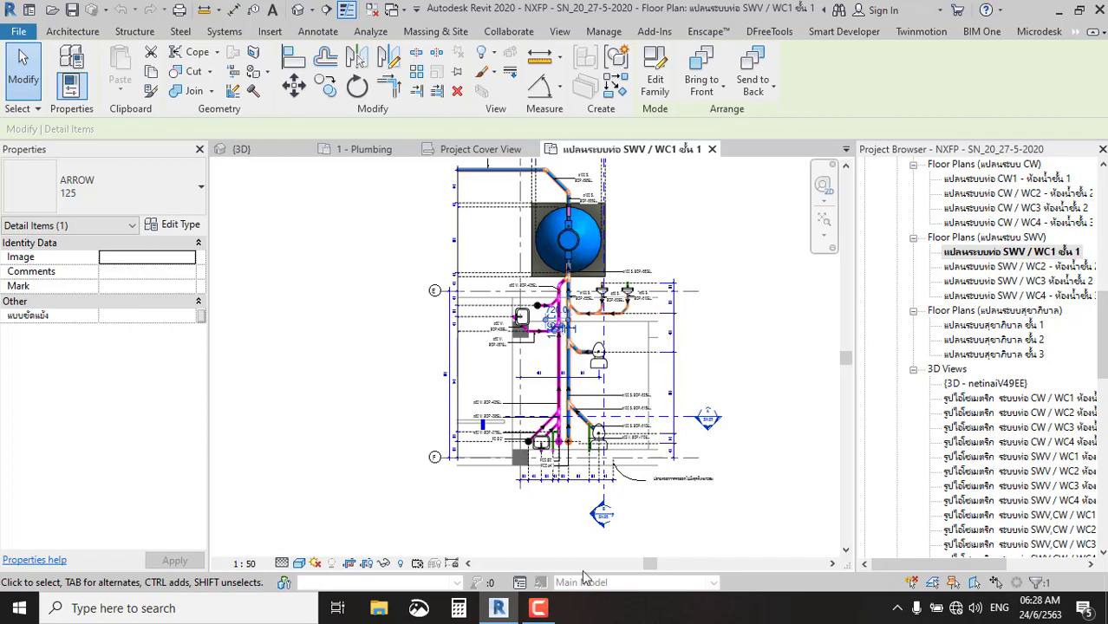
Start Project1 from the Plumbing-Default_Metric template, then go back to the NXFP SWV / WC1 tab.
left_click(508, 610)
left_click(508, 611)
left_click(23, 32)
mouse_move(54, 93)
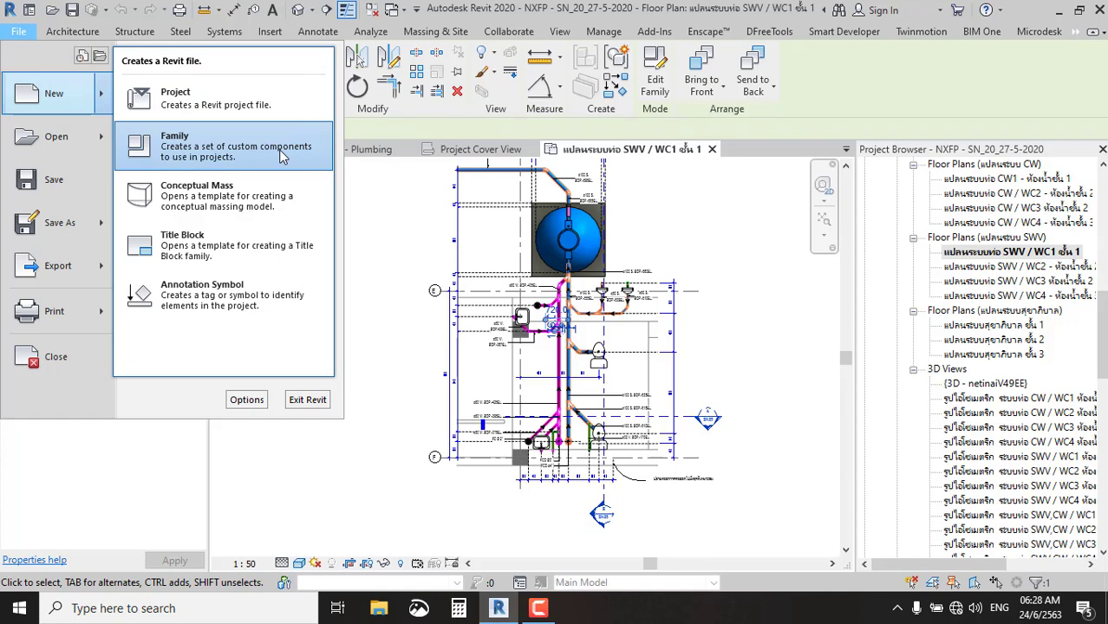
left_click(290, 97)
left_click(531, 270)
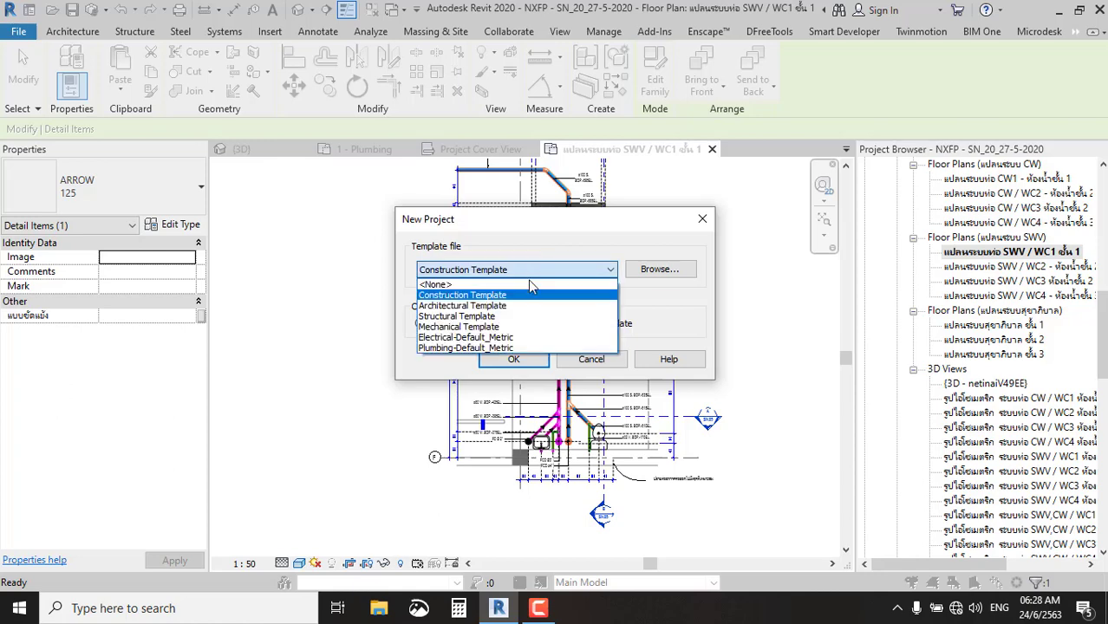
left_click(520, 348)
left_click(516, 359)
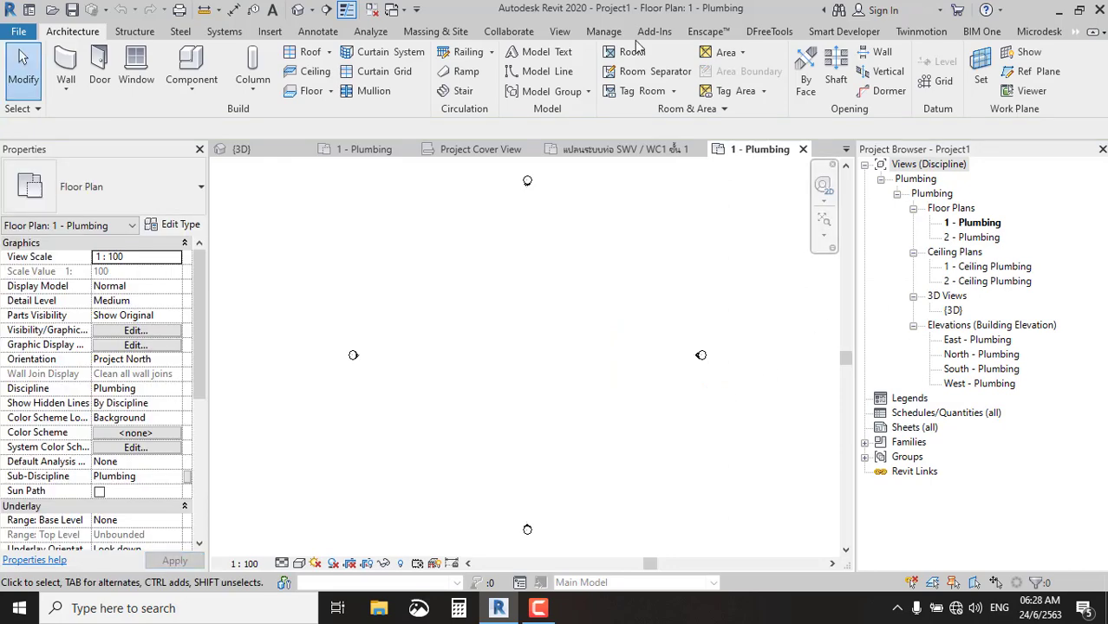
left_click(671, 155)
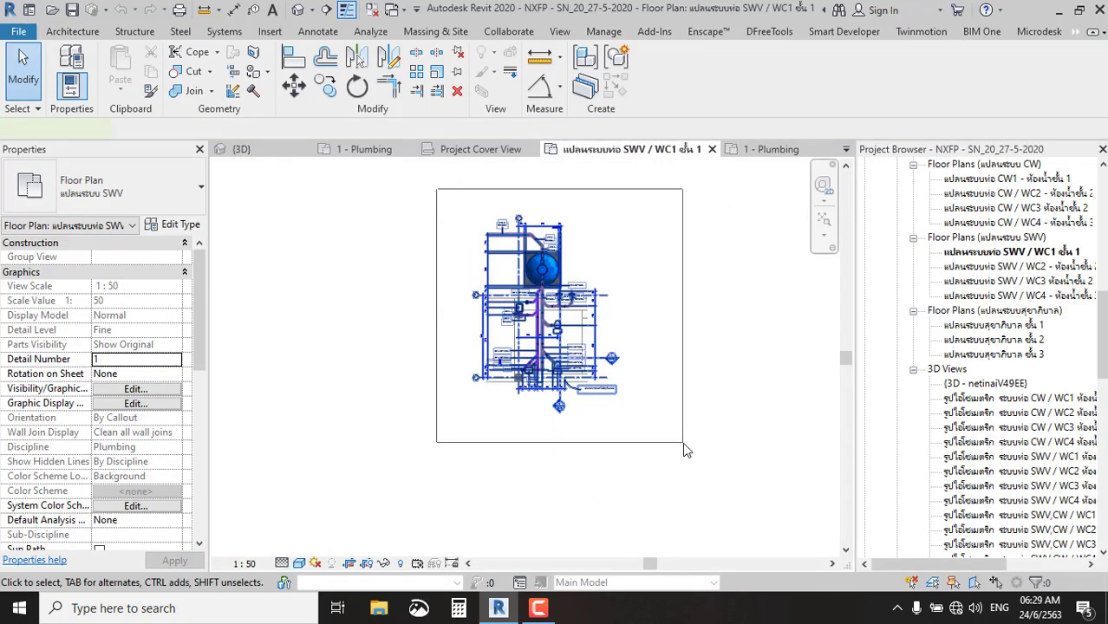
Copy the SWV / WC1 layout into Project1's 1 - Plumbing plan, keeping duplicate types.
left_click_drag(438, 196, 682, 442)
key("ctrl+c")
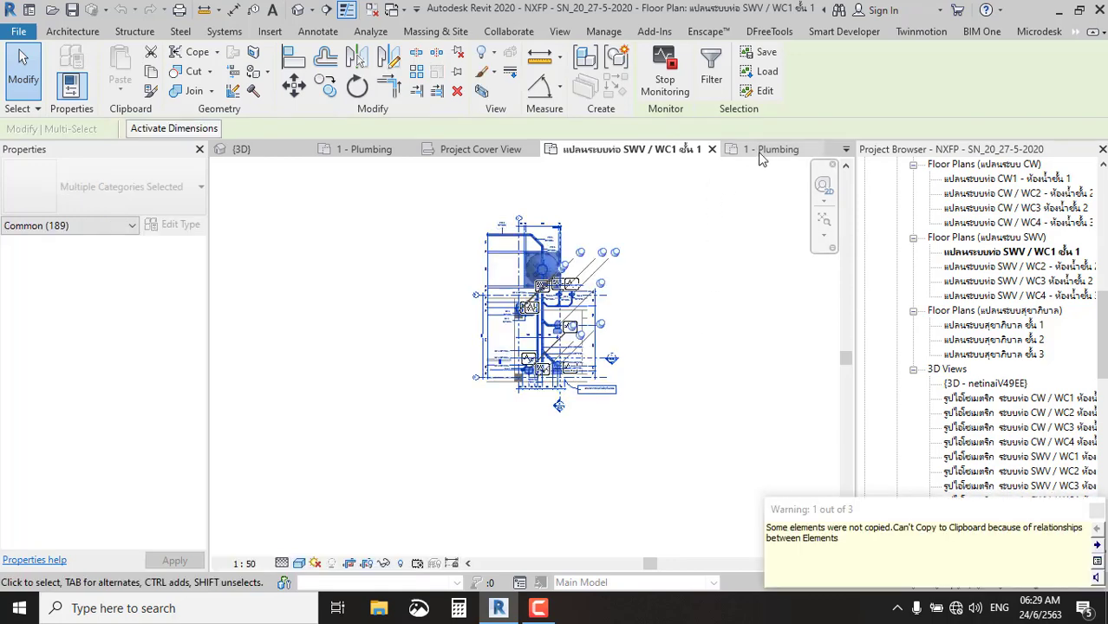
left_click(758, 149)
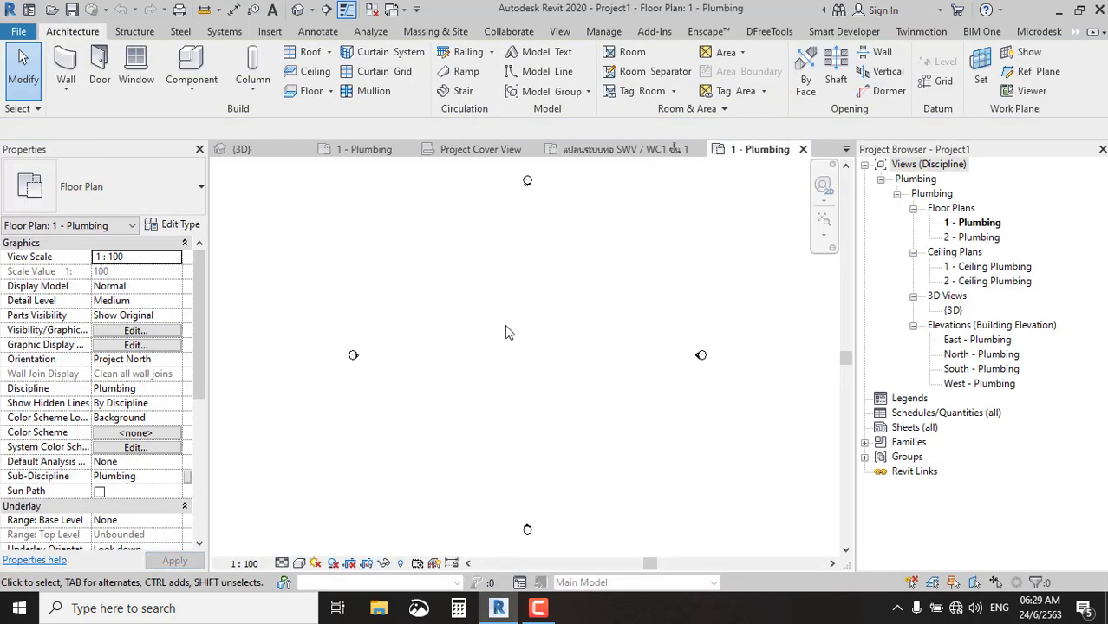
key("ctrl+v")
left_click(481, 356)
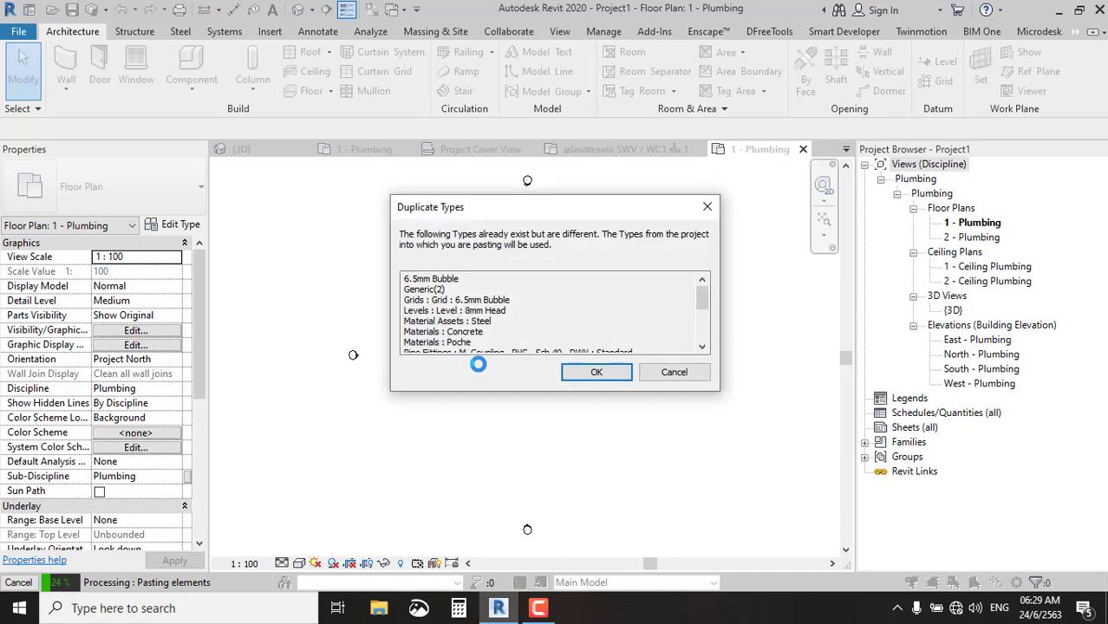
left_click(563, 376)
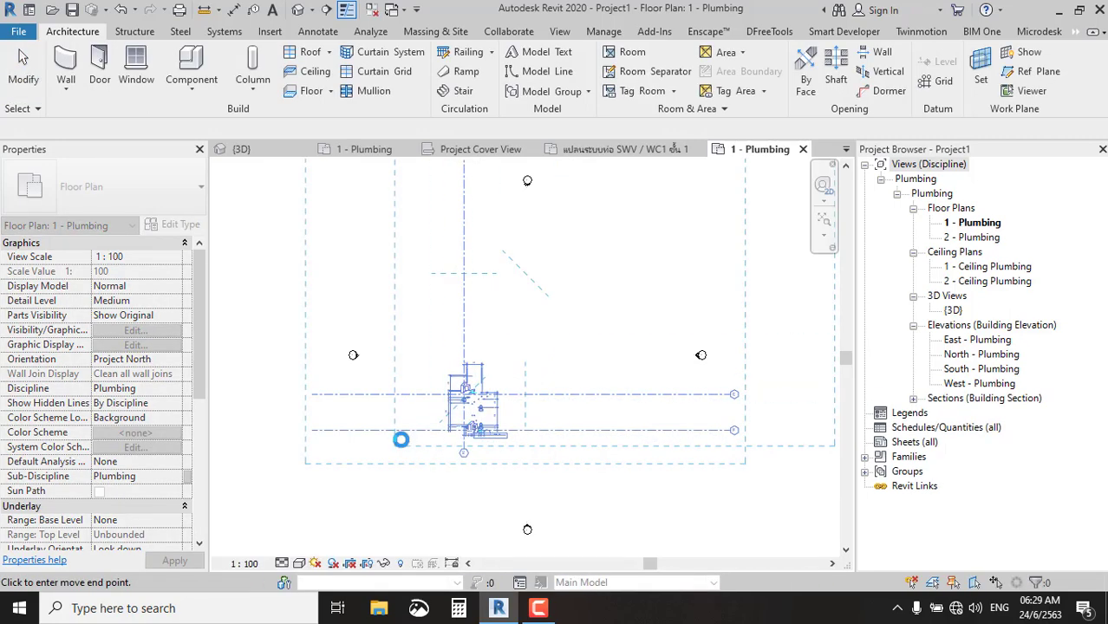
left_click(400, 440)
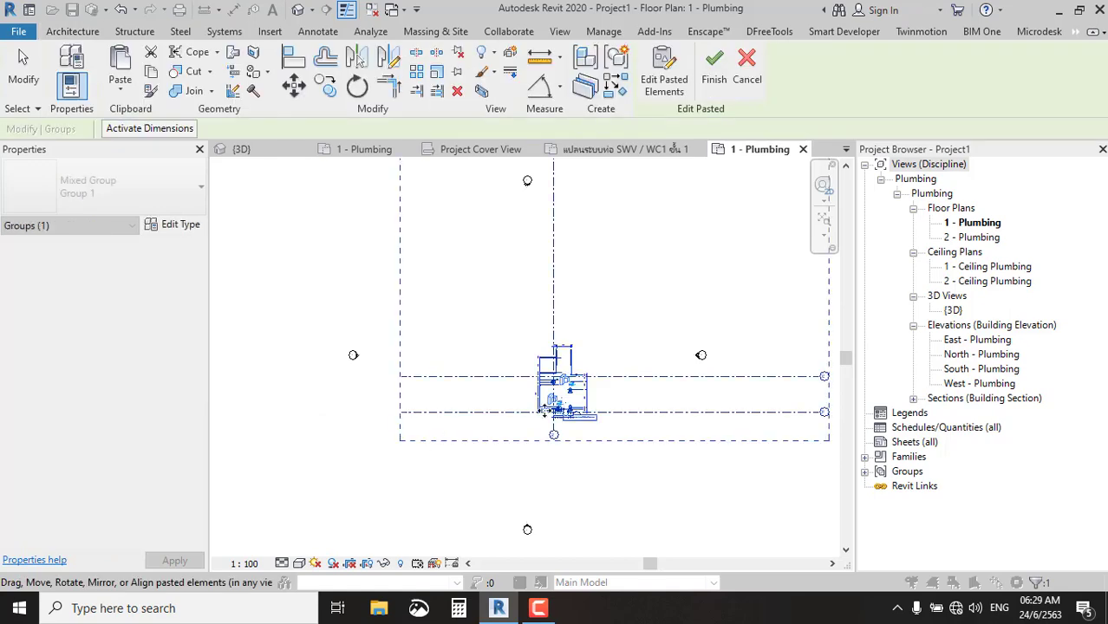
Finish the paste and set the view range Bottom and View Depth to Unlimited.
left_click(651, 468)
scroll(649, 416, "up", 3)
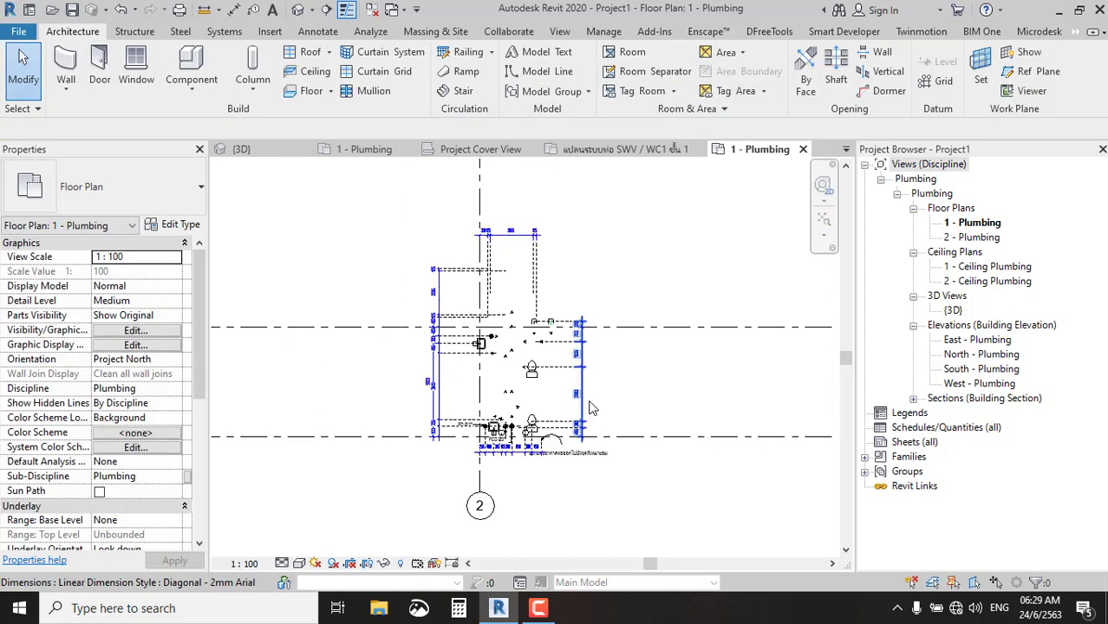
scroll(646, 381, "up", 3)
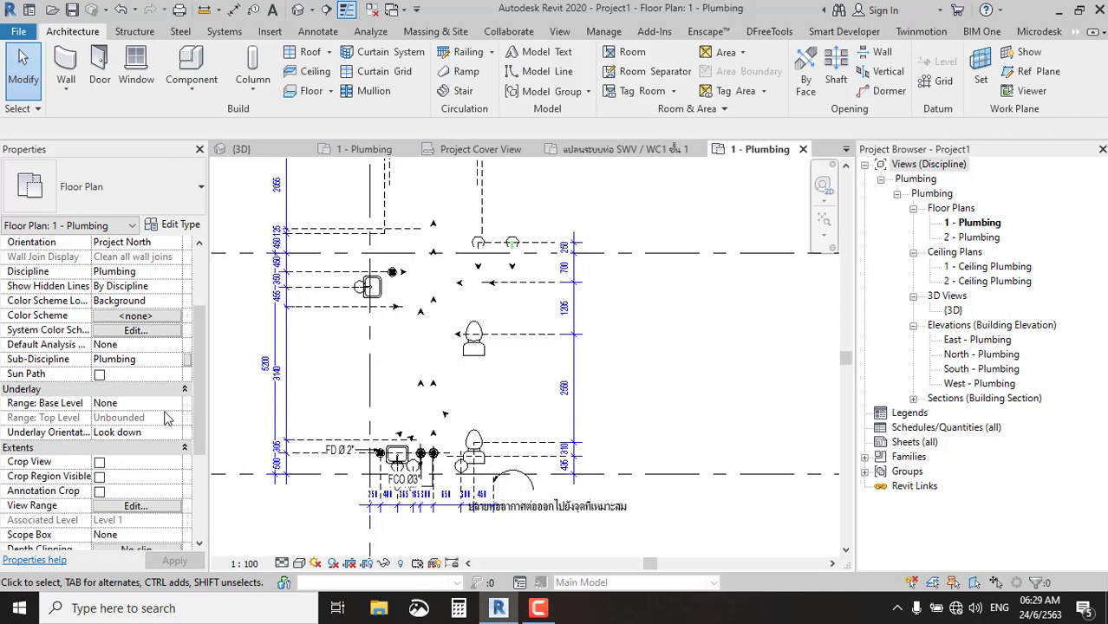
scroll(159, 390, "down", 3)
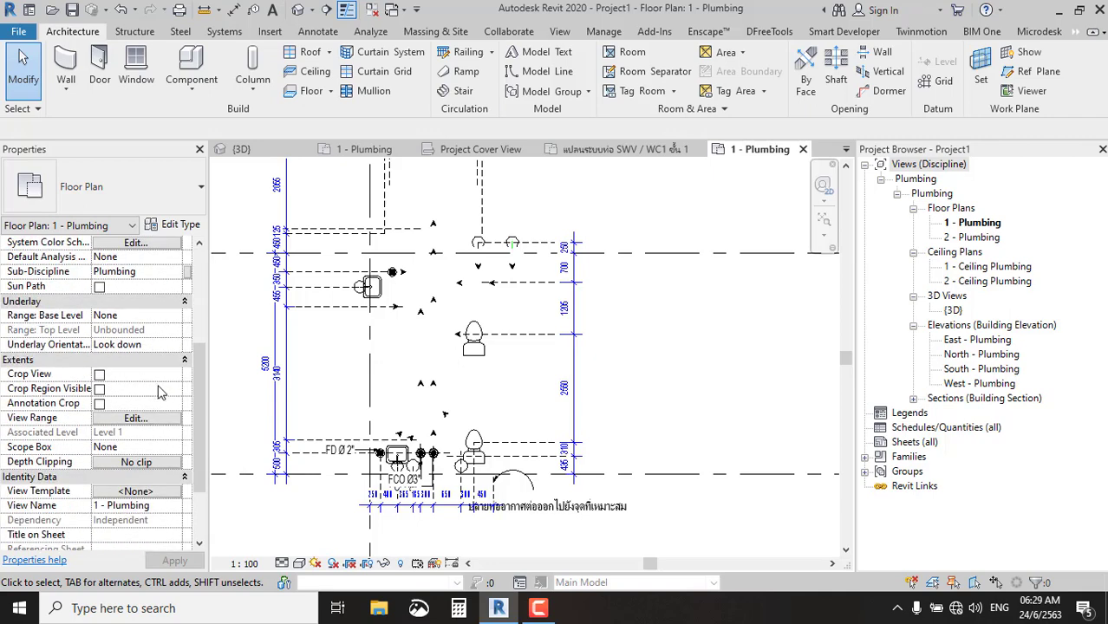
left_click(161, 419)
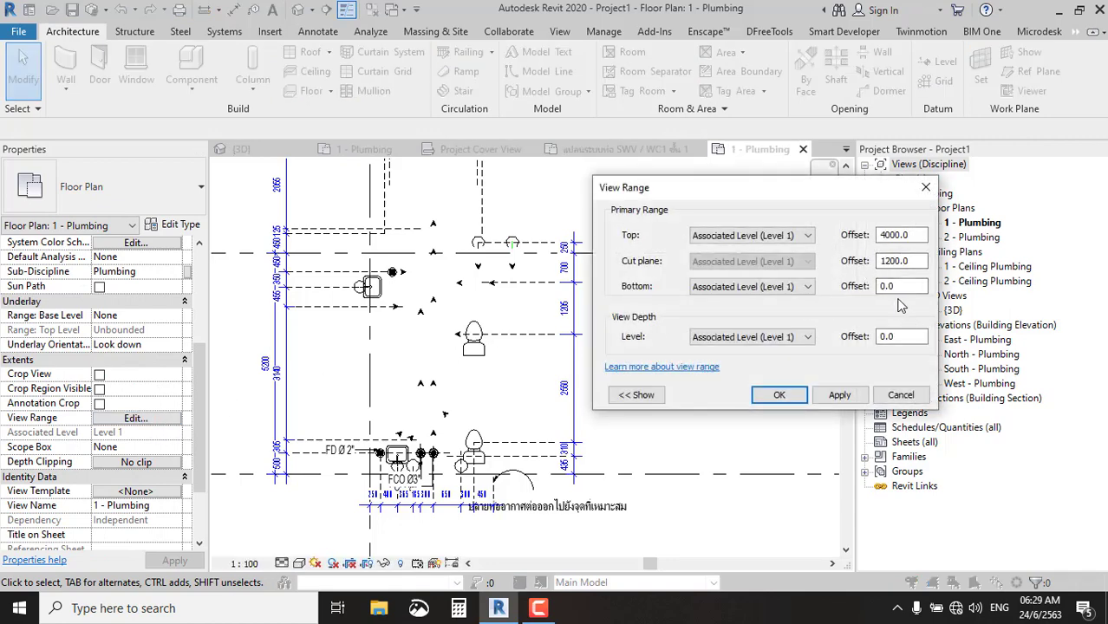
left_click(773, 289)
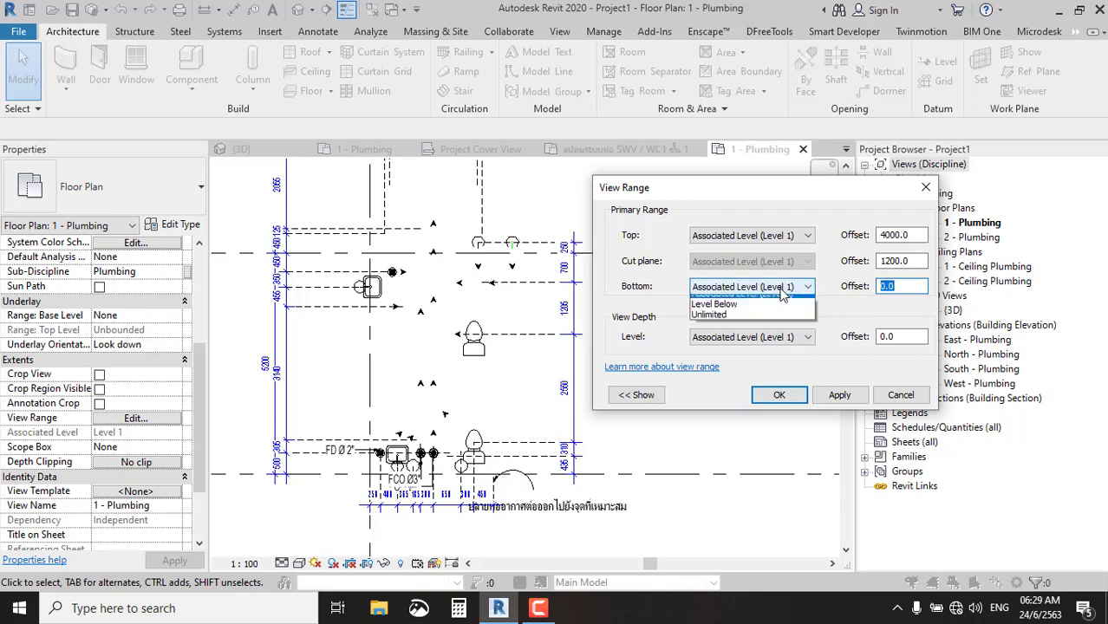
left_click(720, 321)
left_click(793, 337)
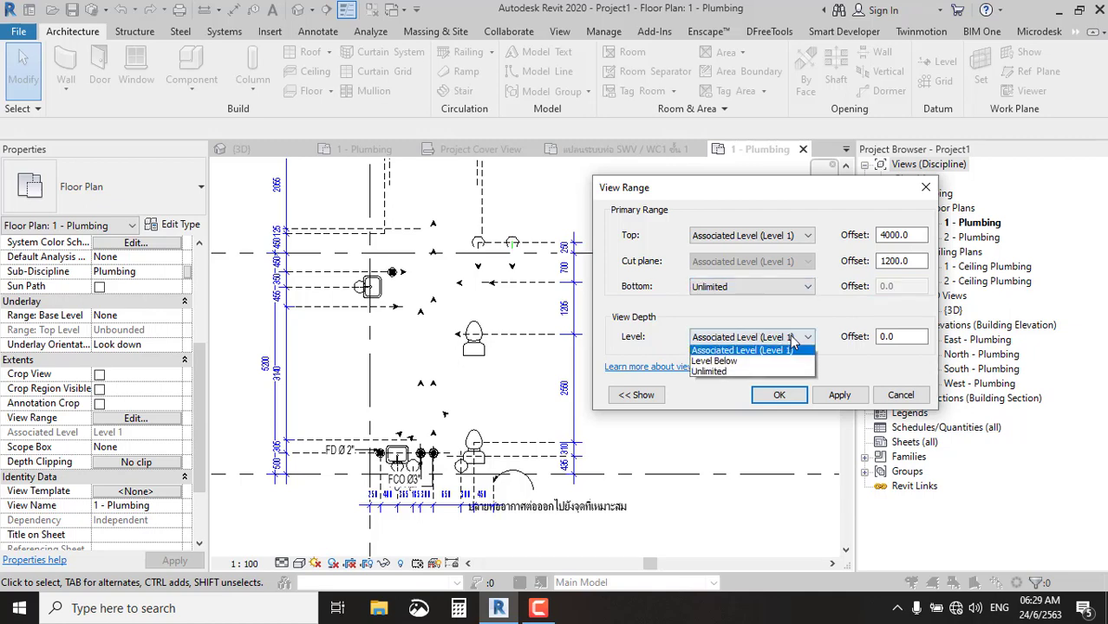
left_click(763, 371)
left_click(780, 396)
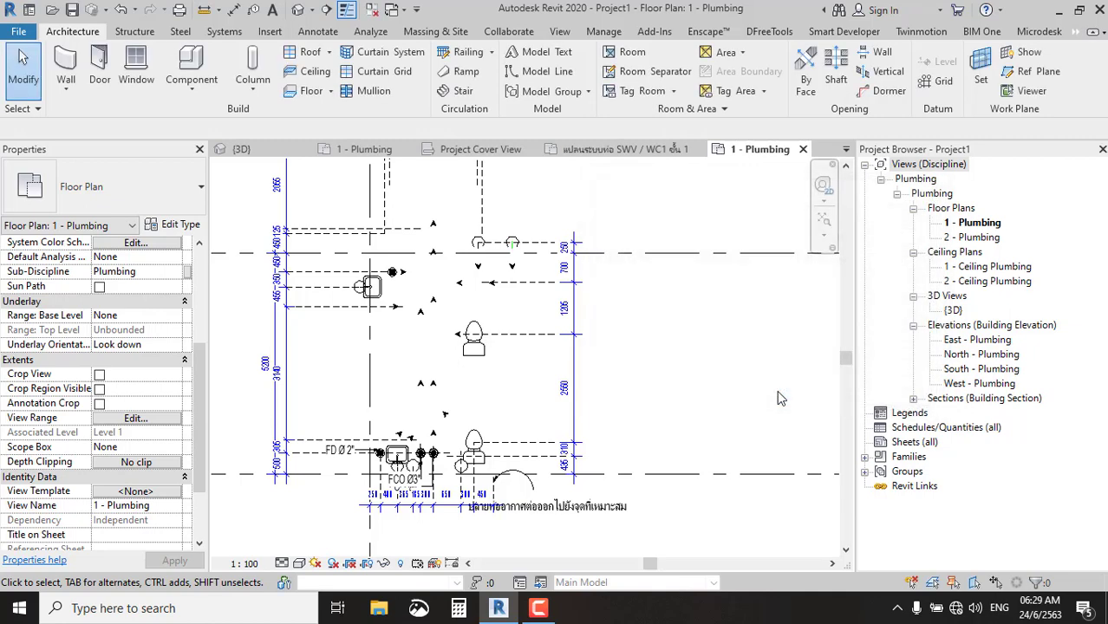
Set the plan's detail level to Fine and visual style to Shaded.
left_click(285, 564)
left_click(295, 547)
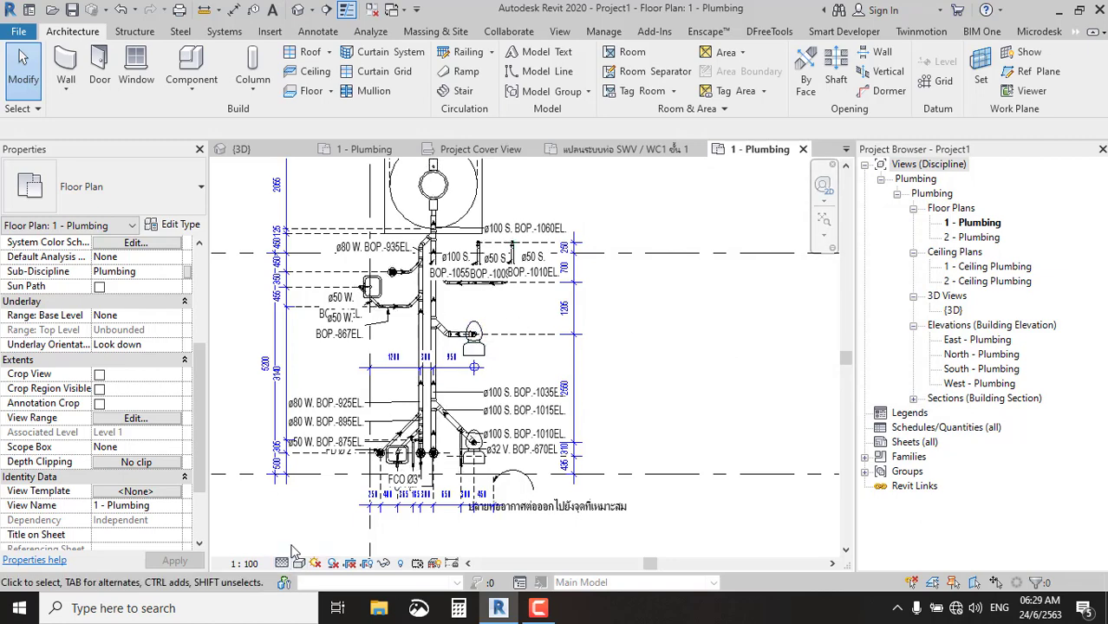
left_click(299, 564)
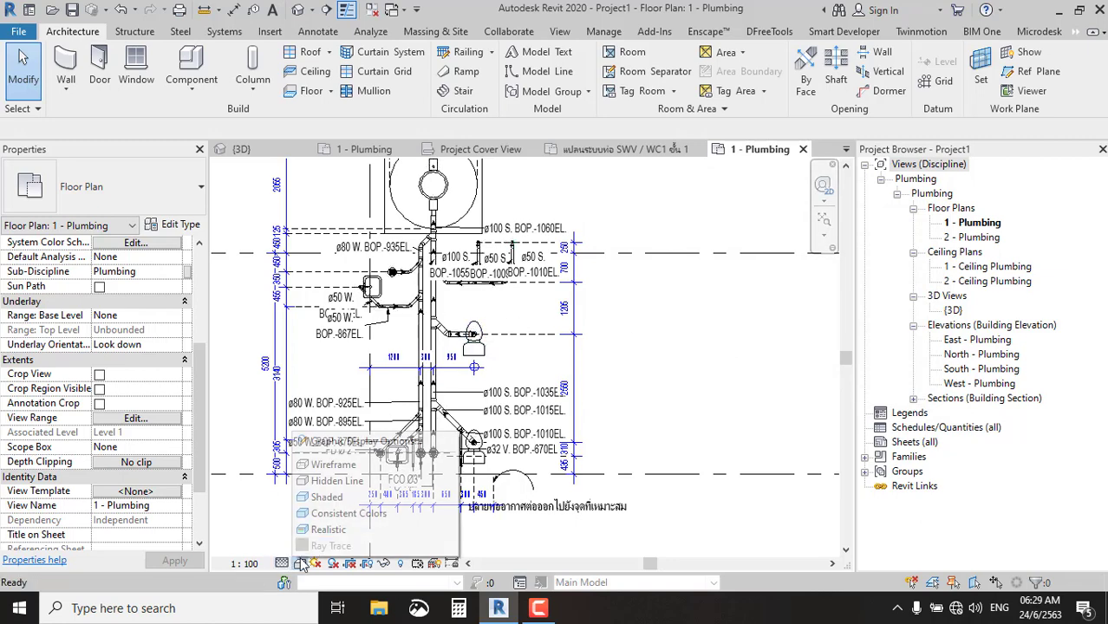
left_click(321, 498)
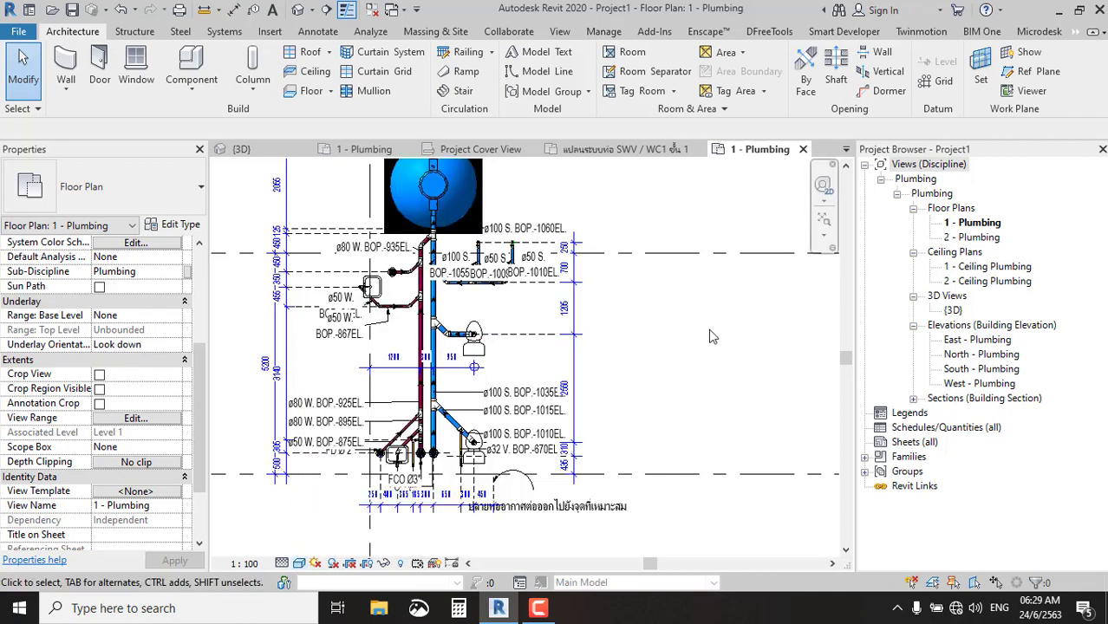
Recentre the 1 - Plumbing plan and set its view scale to 1 : 50.
scroll(710, 337, "down", 4)
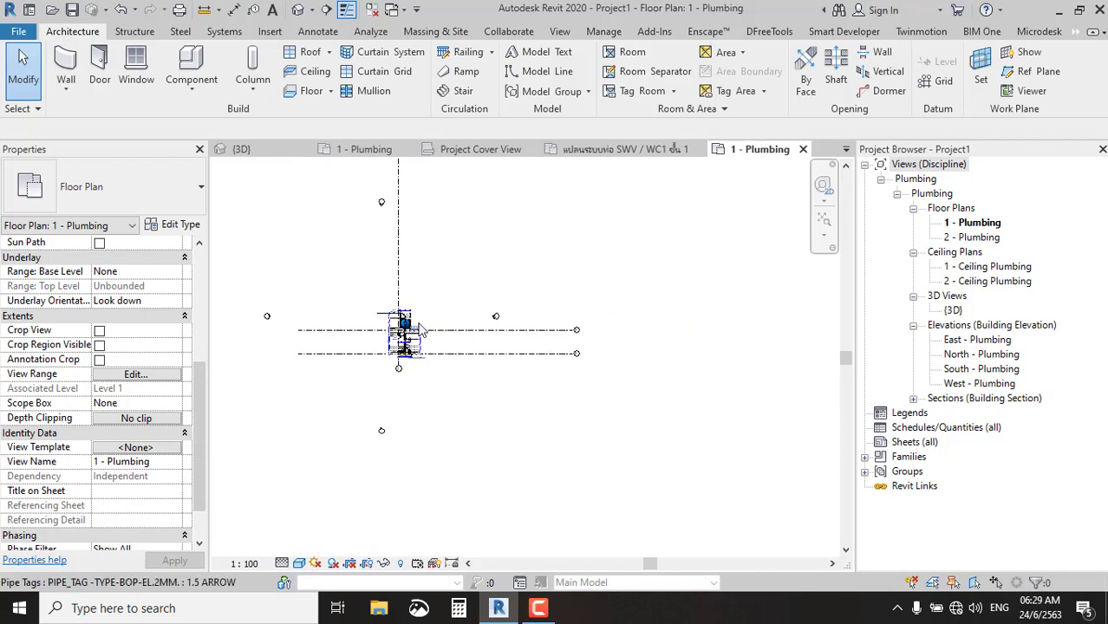
scroll(395, 331, "up", 1)
scroll(404, 311, "up", 2)
scroll(404, 310, "up", 3)
scroll(408, 300, "up", 1)
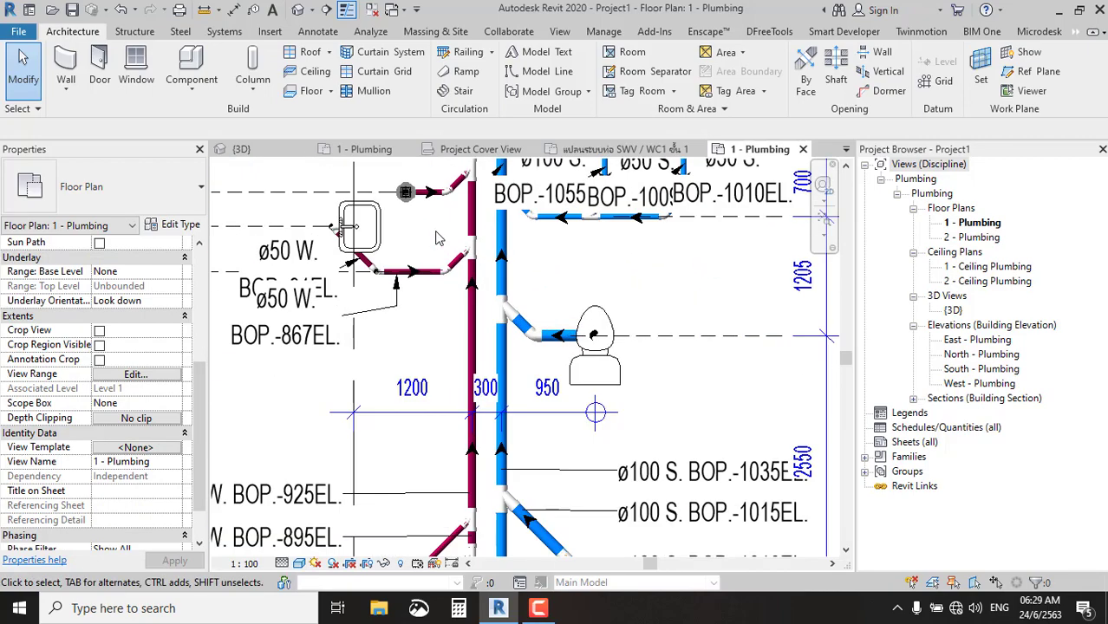
scroll(438, 239, "down", 2)
scroll(438, 239, "down", 2)
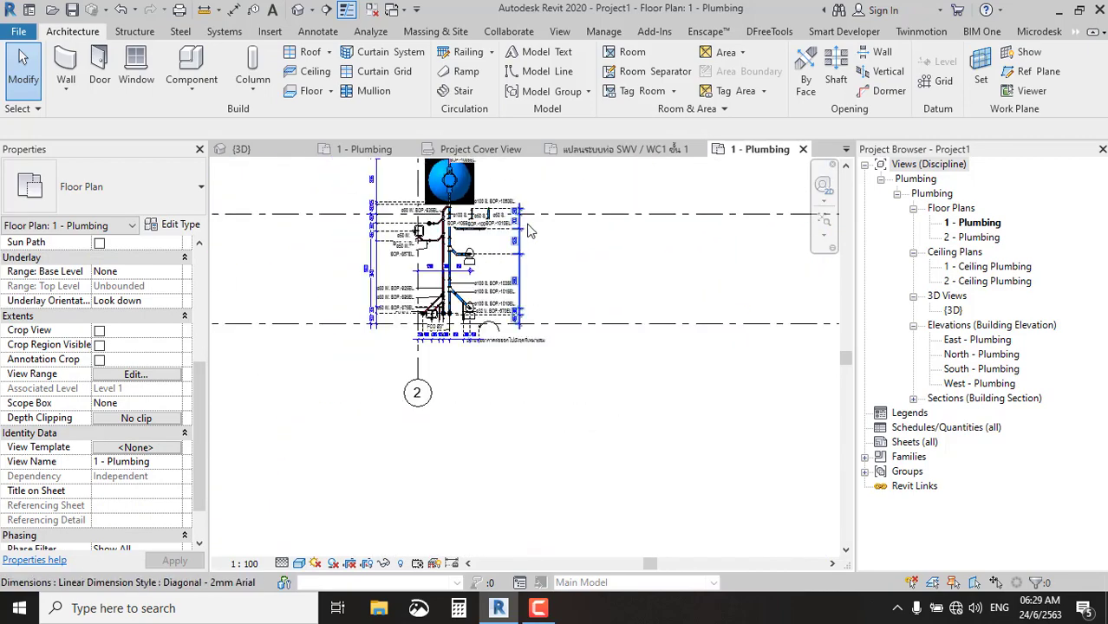
middle_click_drag(328, 417, 330, 501)
left_click(260, 561)
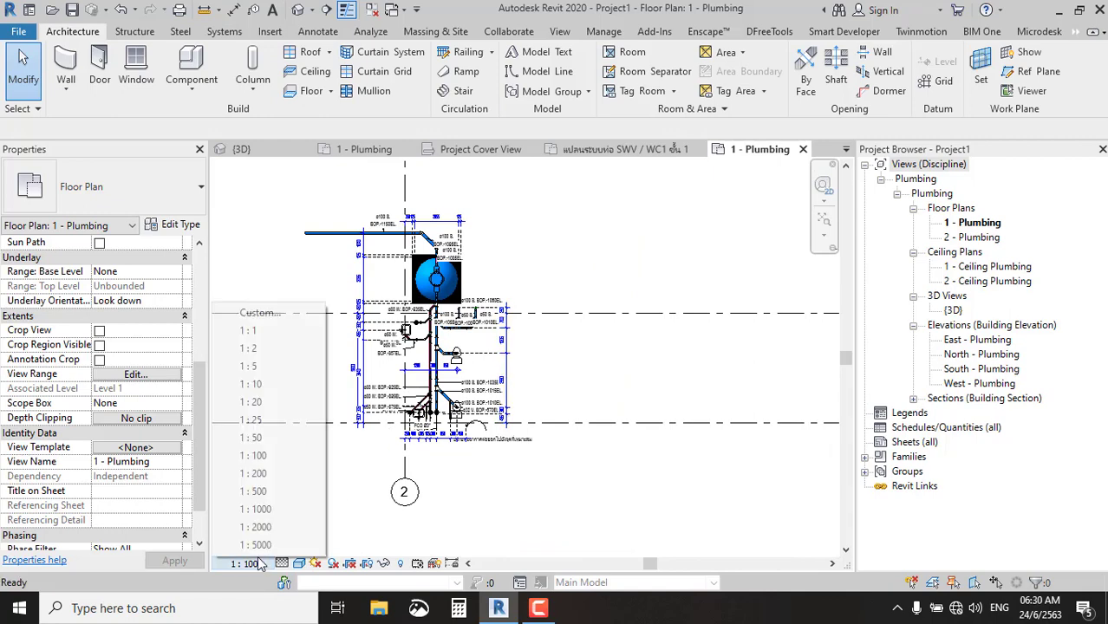
left_click(291, 427)
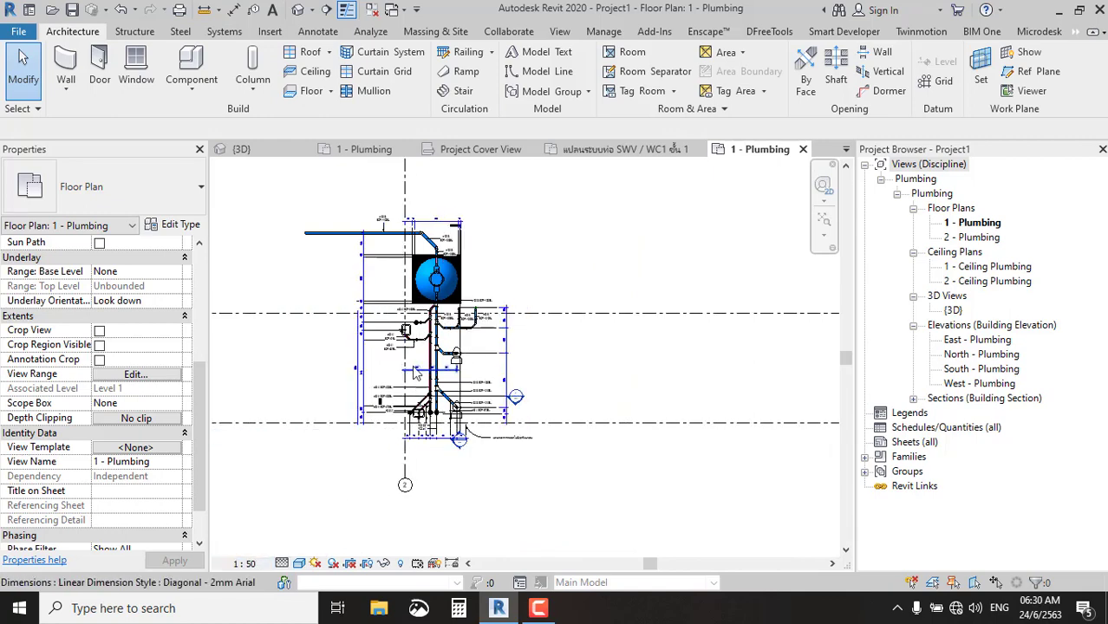
Pan the plan, then return to the NXFP SWV / WC1 floor plan.
scroll(476, 312, "up", 3)
scroll(476, 312, "up", 2)
scroll(476, 312, "down", 2)
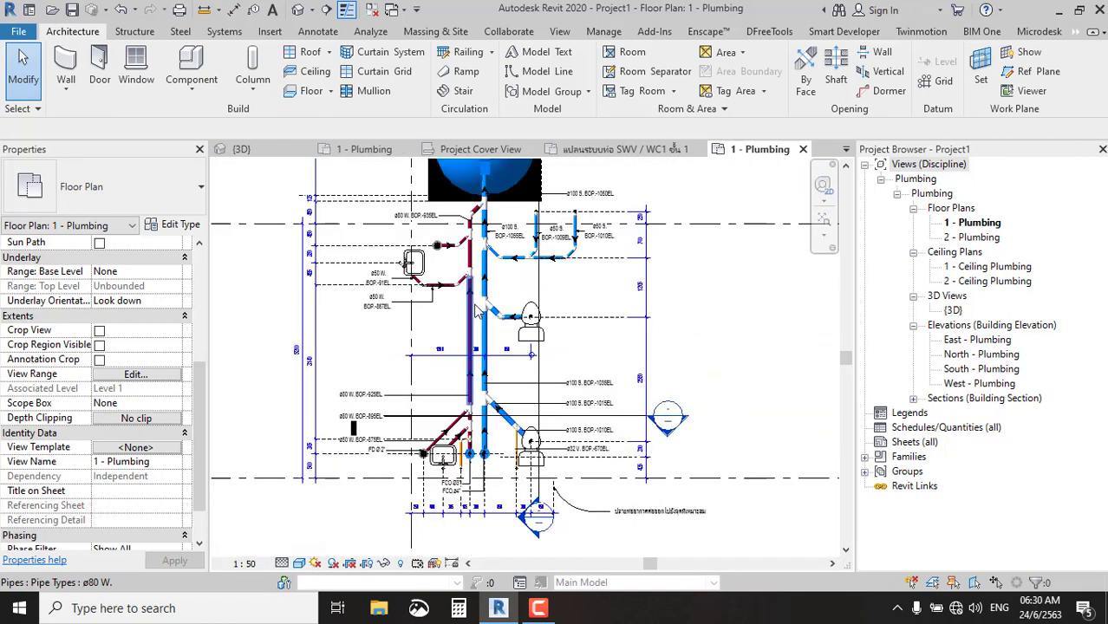
scroll(476, 313, "down", 2)
middle_click_drag(621, 312, 663, 331)
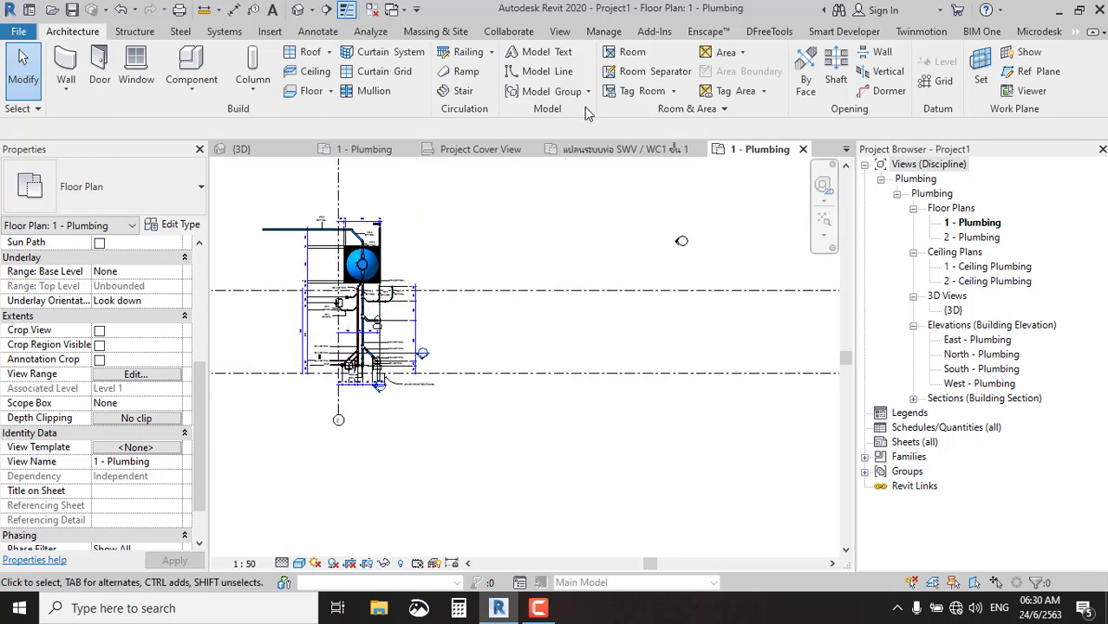
left_click(572, 153)
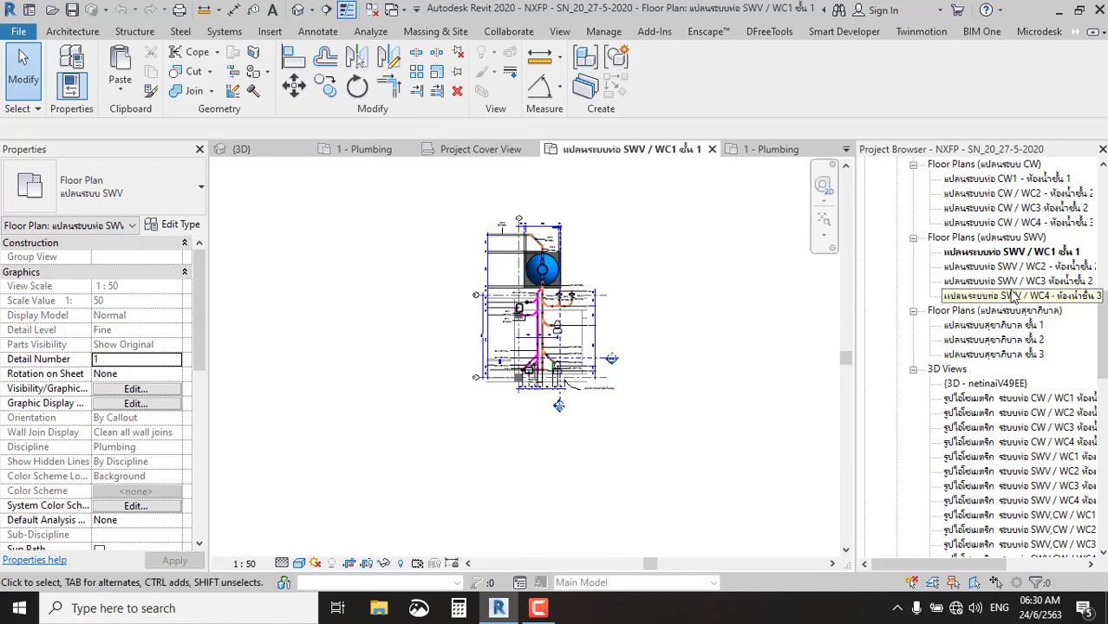
Open the SWV / WC2 plan, then the CW1 cold-water plan, and zoom in.
double_click(1045, 268)
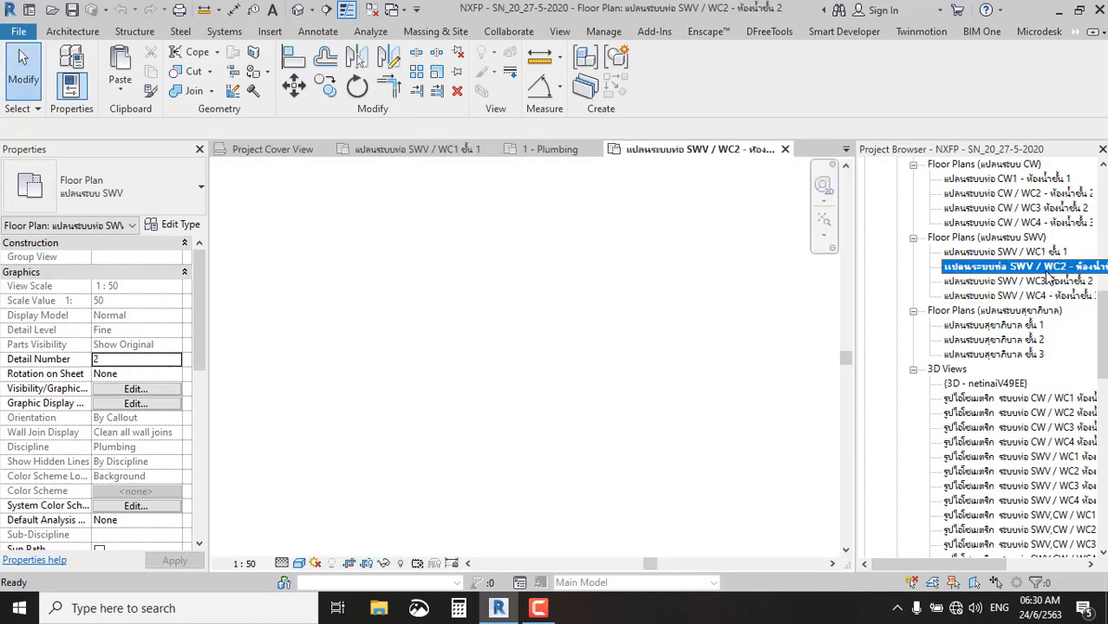
double_click(1019, 179)
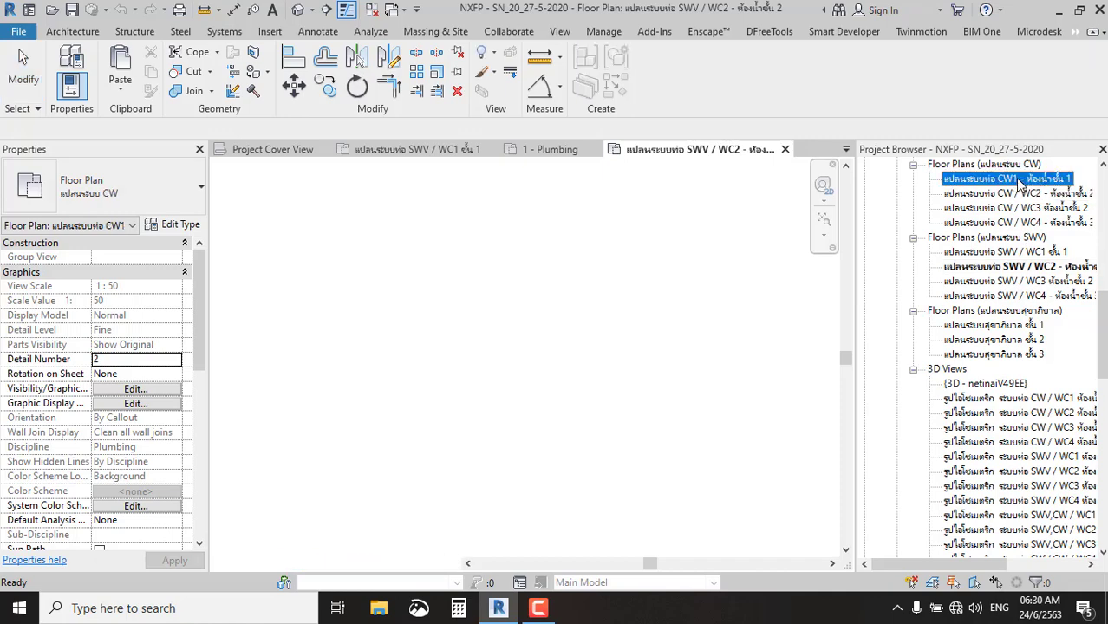
scroll(589, 303, "up", 2)
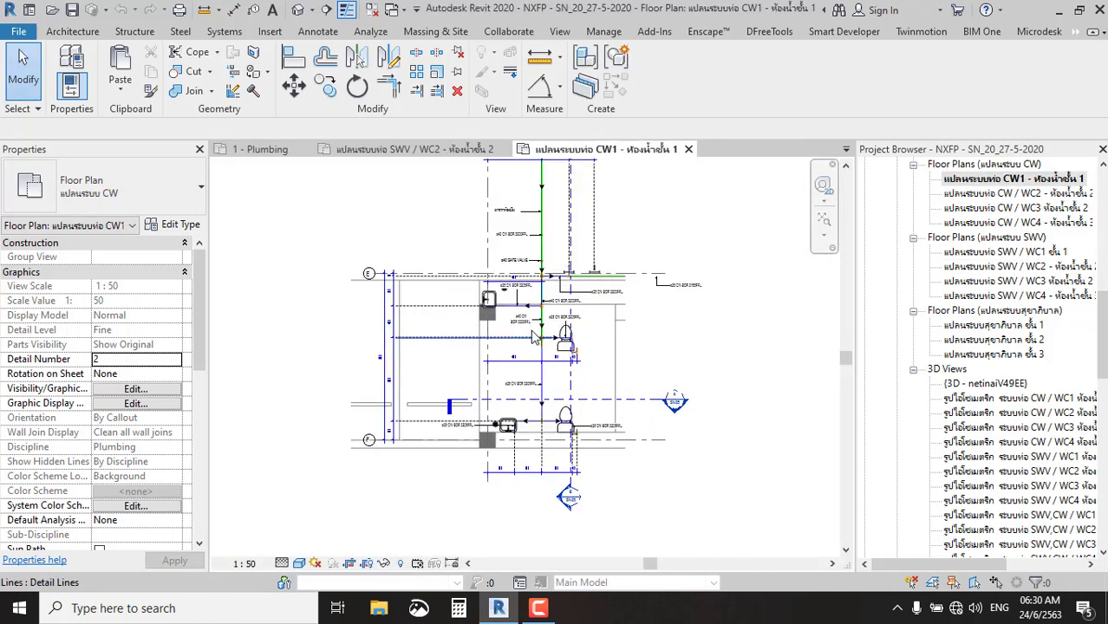
scroll(555, 338, "up", 2)
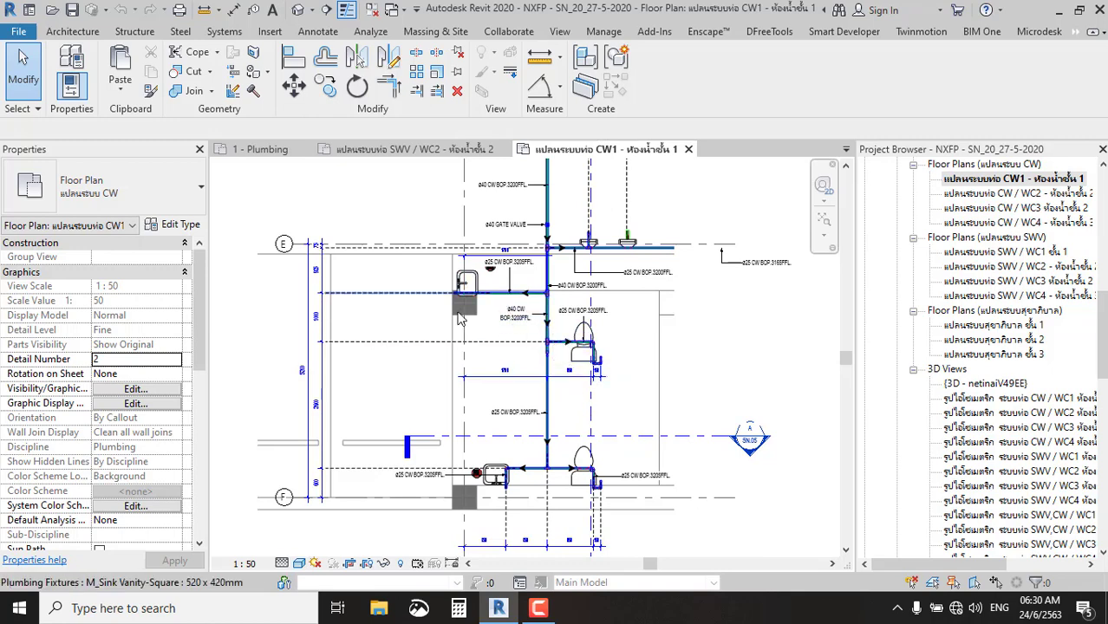
scroll(520, 303, "up", 2)
scroll(511, 312, "up", 2)
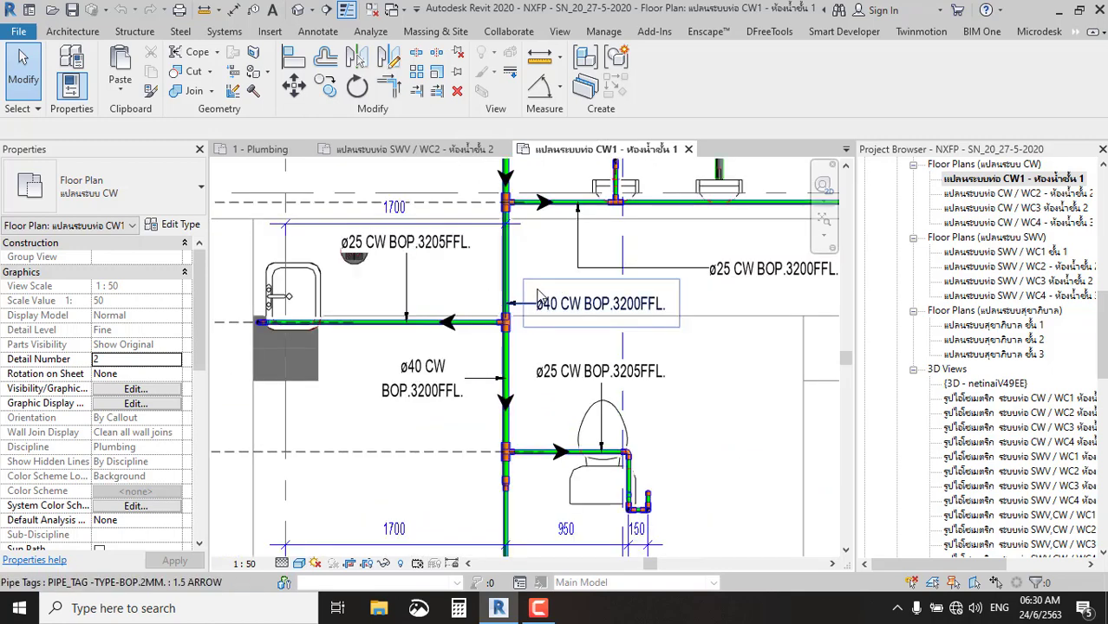
Window-select and copy all CW1 plumbing elements.
scroll(512, 314, "down", 4)
scroll(485, 295, "down", 2)
scroll(416, 277, "down", 1)
scroll(381, 252, "down", 1)
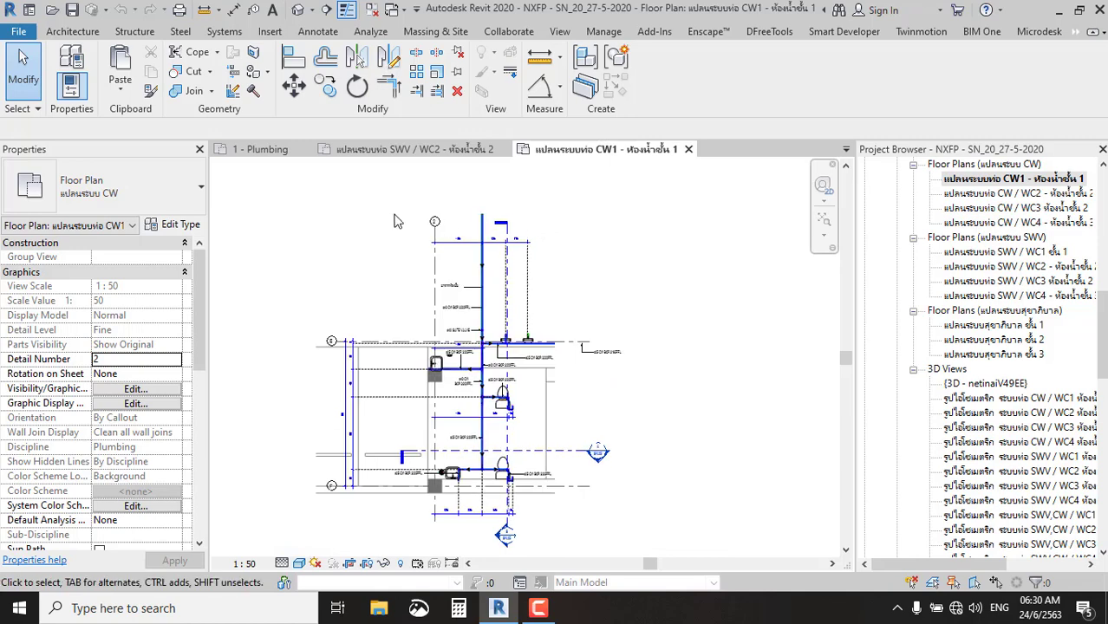
scroll(353, 225, "down", 1)
left_click_drag(309, 202, 569, 494)
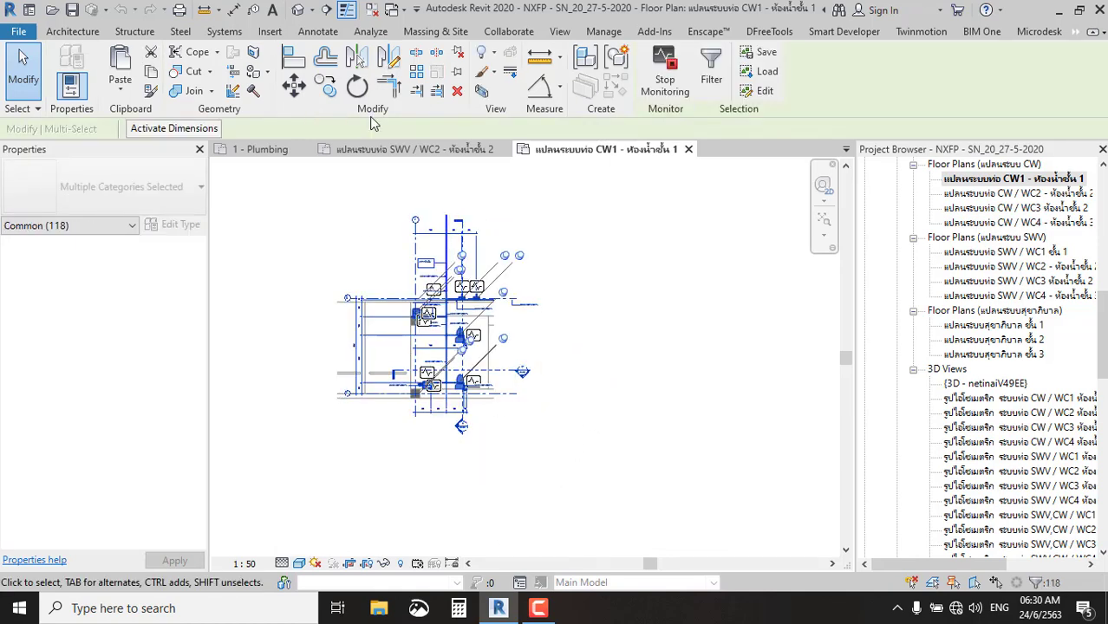
key("ctrl+c")
Paste the CW1 plumbing into 1 - Plumbing, accept duplicate types, place it and finish.
left_click(388, 152)
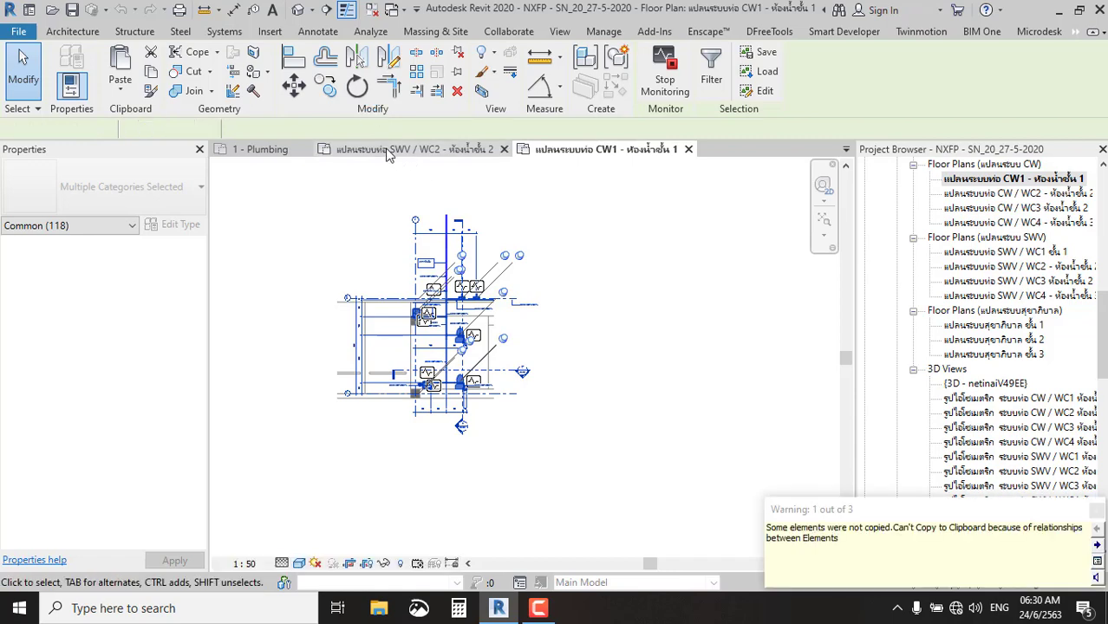
left_click(270, 151)
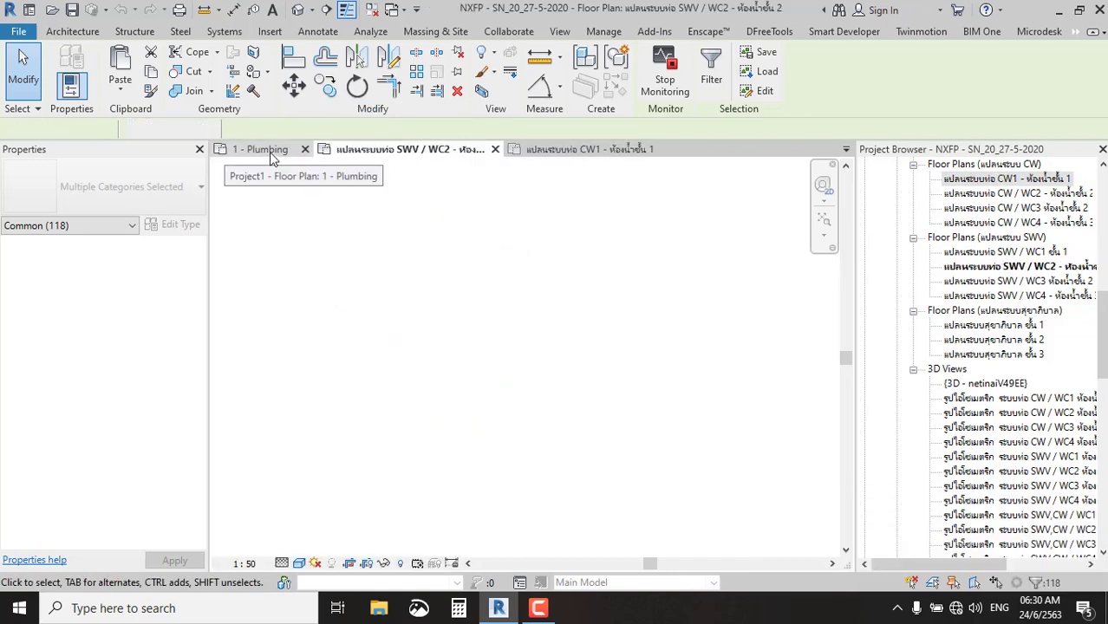
key("ctrl+v")
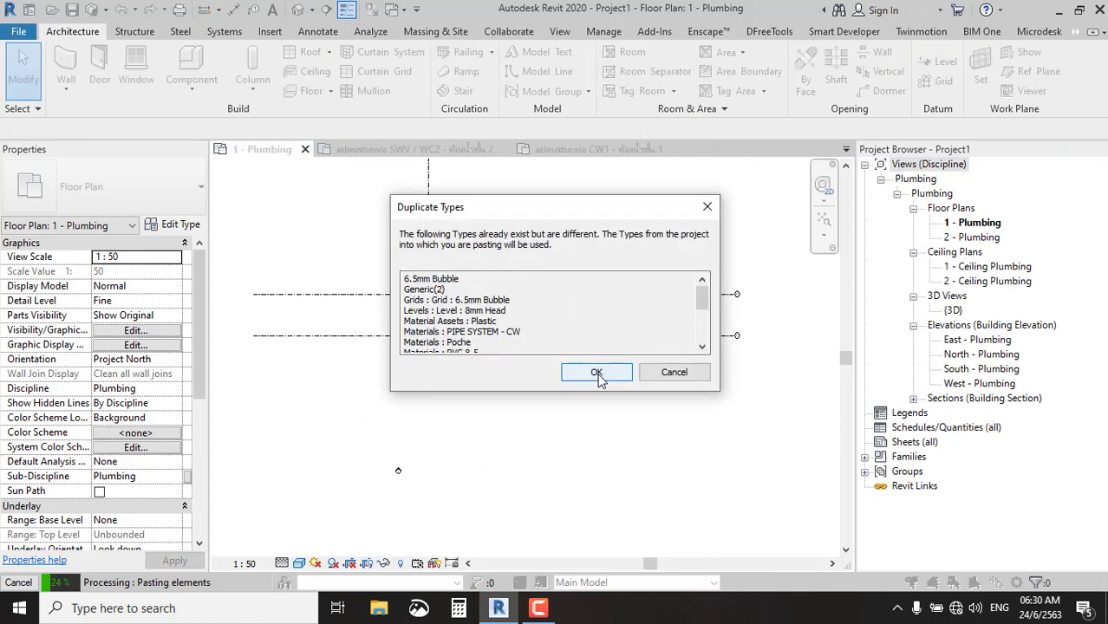
left_click(600, 376)
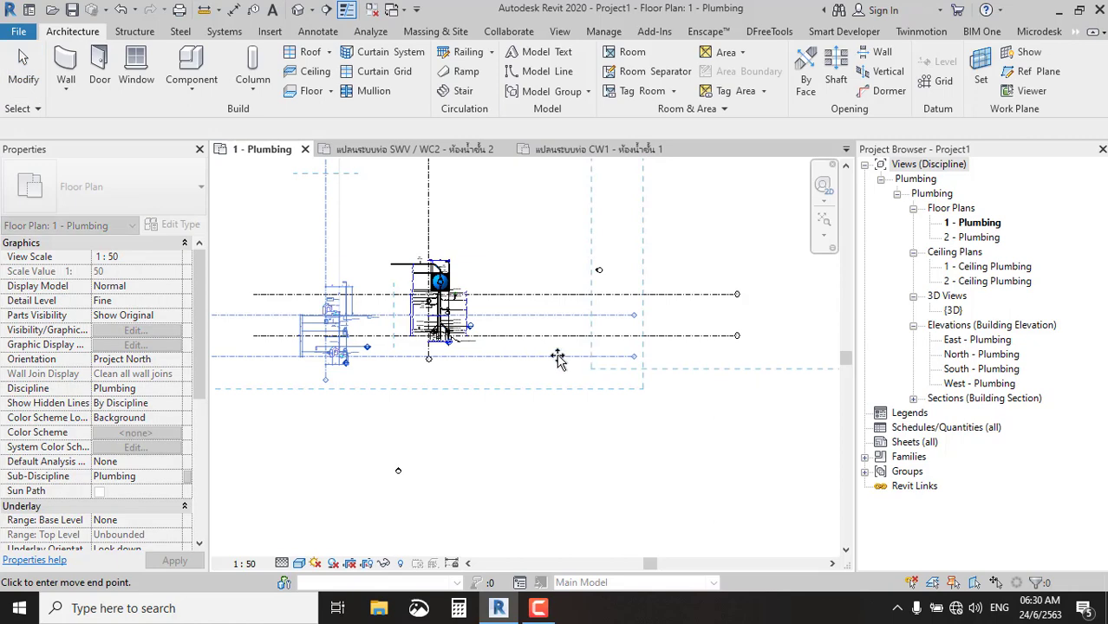
scroll(446, 347, "up", 5)
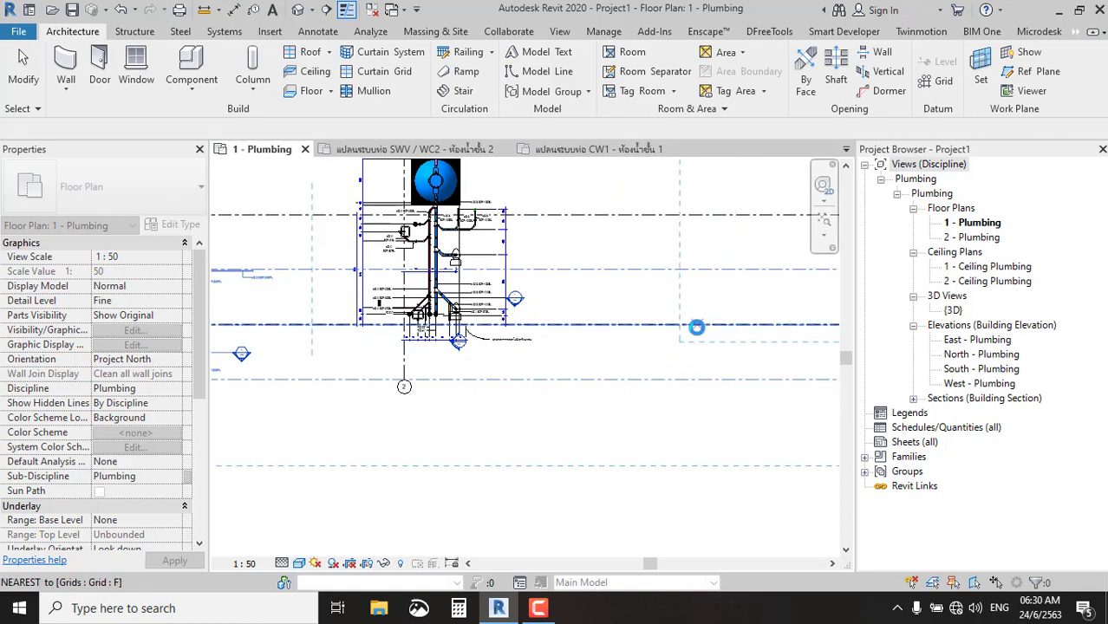
left_click(696, 327)
scroll(696, 327, "down", 3)
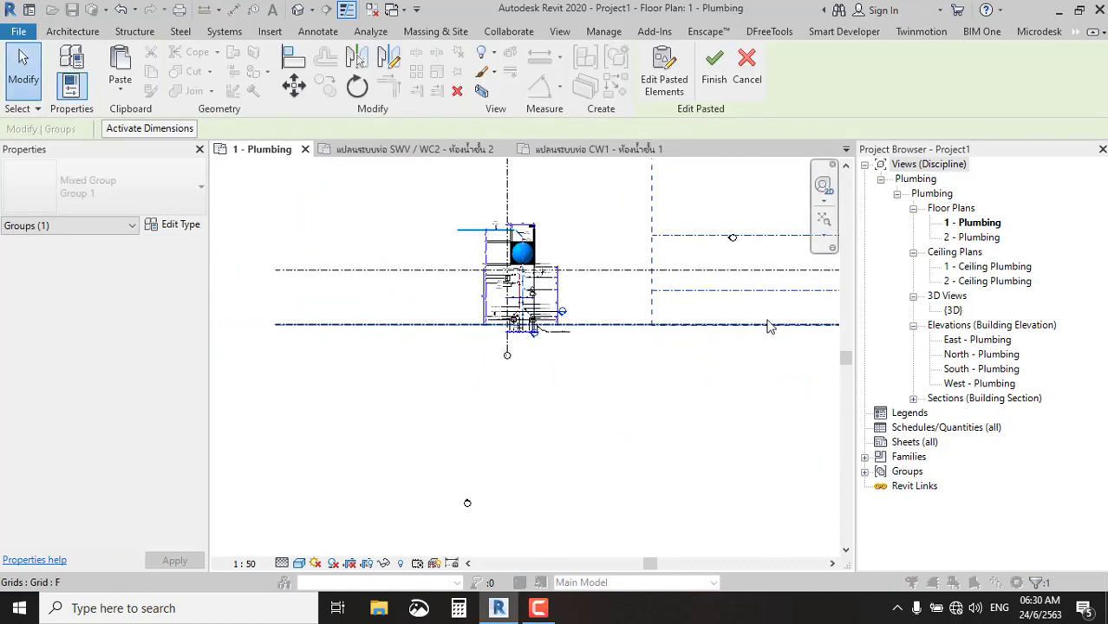
middle_click_drag(659, 210, 516, 227)
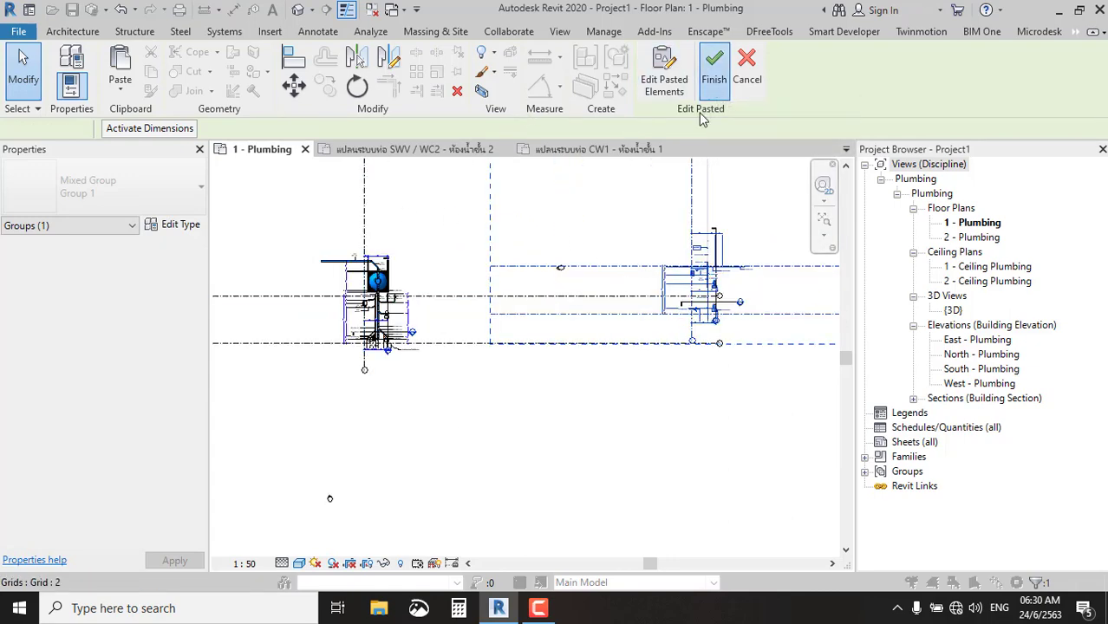
left_click(713, 74)
left_click(630, 358)
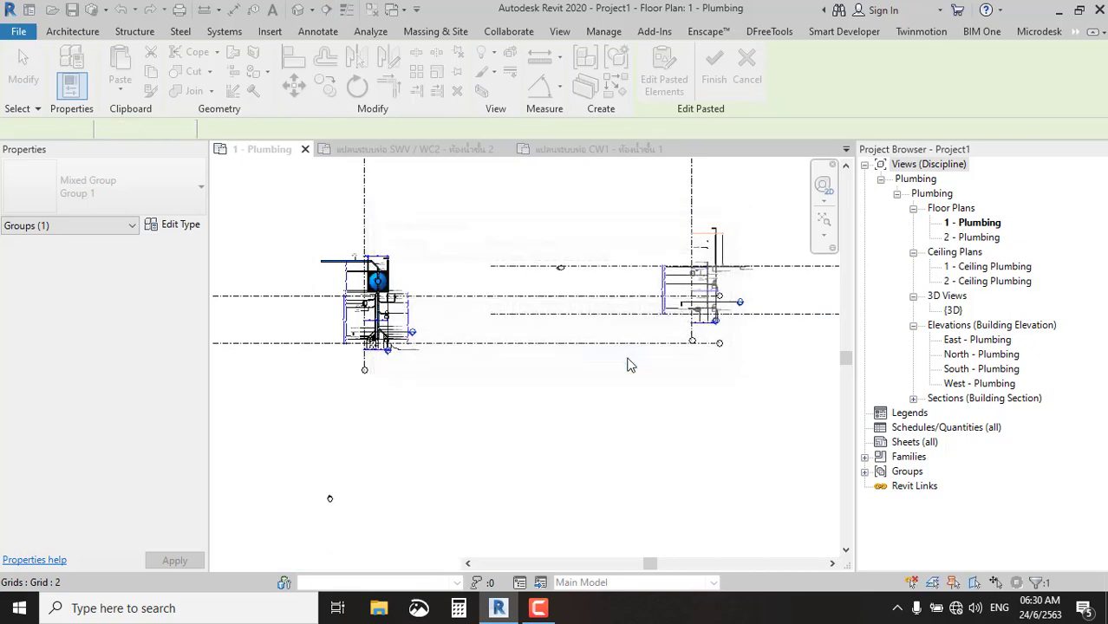
scroll(481, 271, "down", 2)
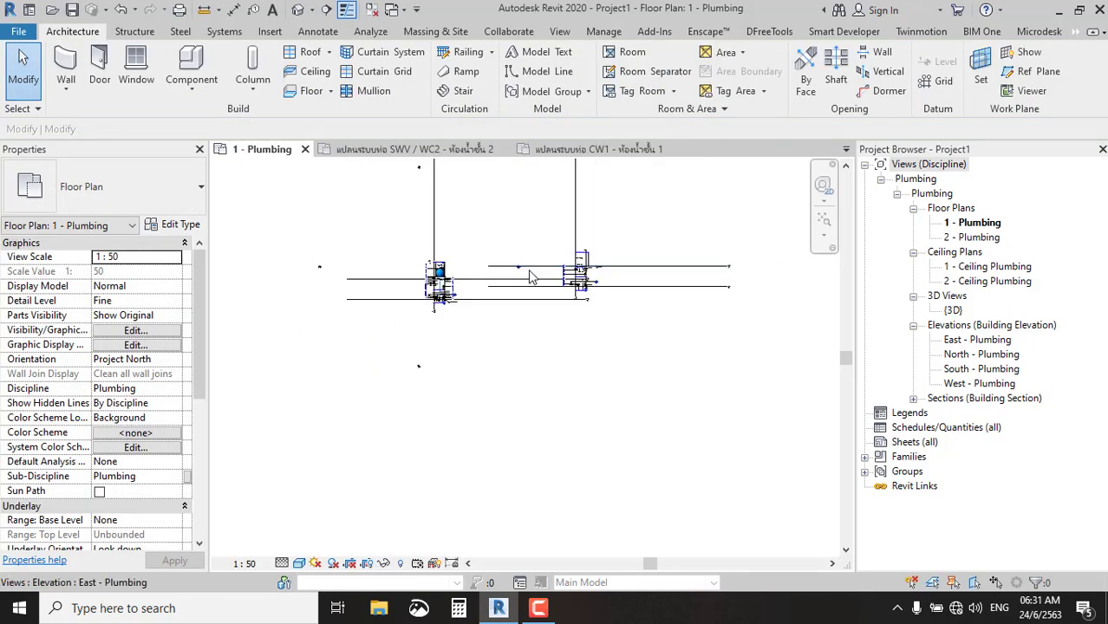
Move the elevation marker below the pasted plans.
scroll(512, 246, "up", 4)
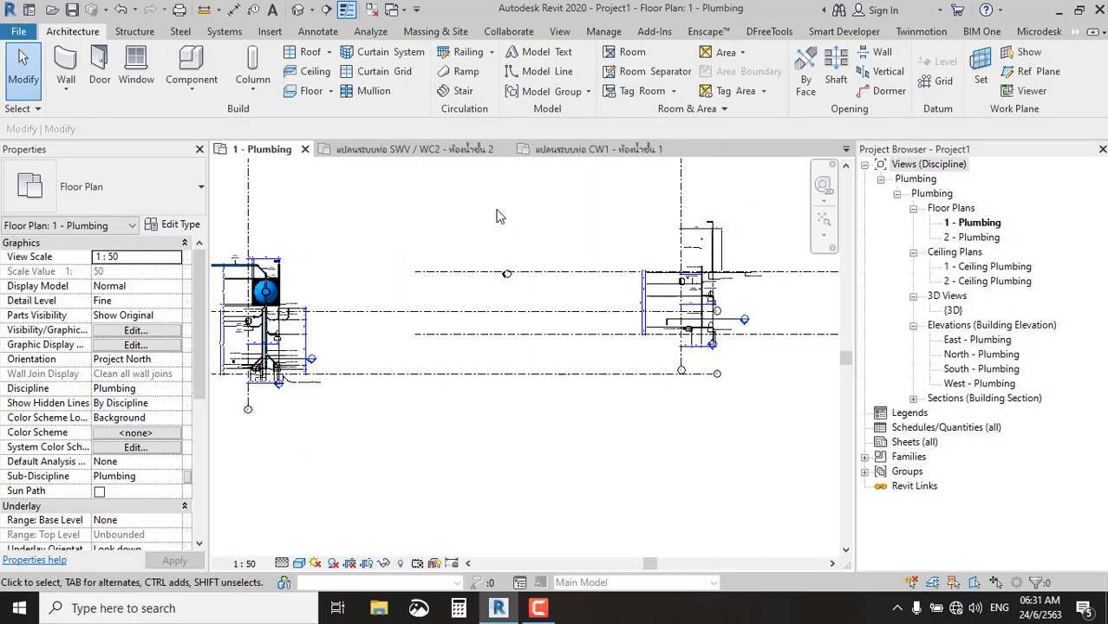
left_click_drag(497, 215, 564, 306)
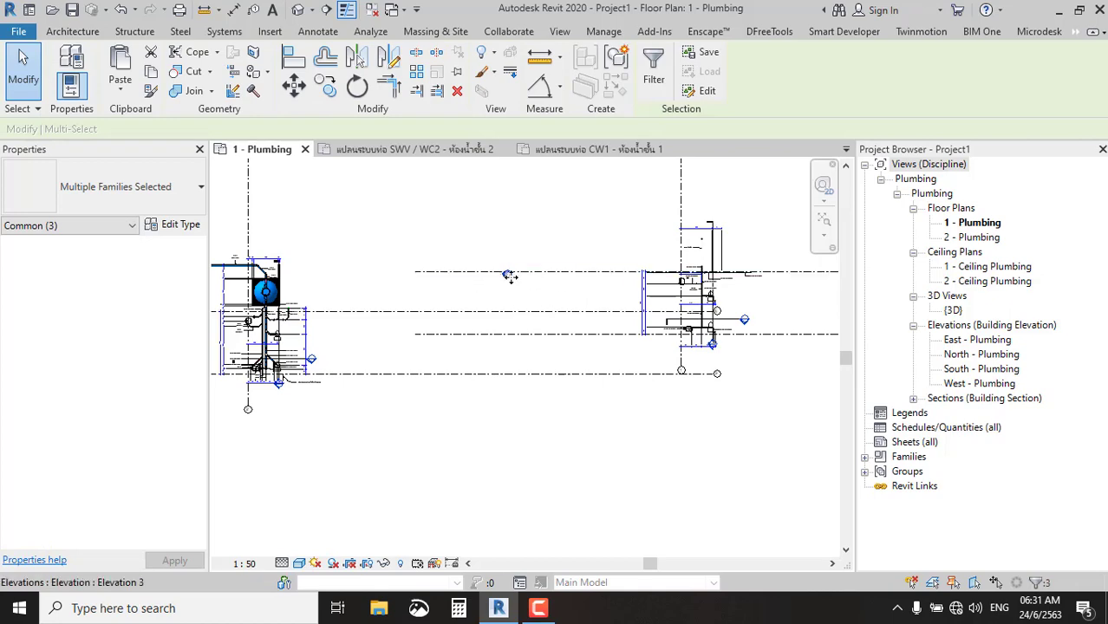
left_click_drag(510, 276, 582, 392)
left_click_drag(593, 450, 601, 470)
key("Escape")
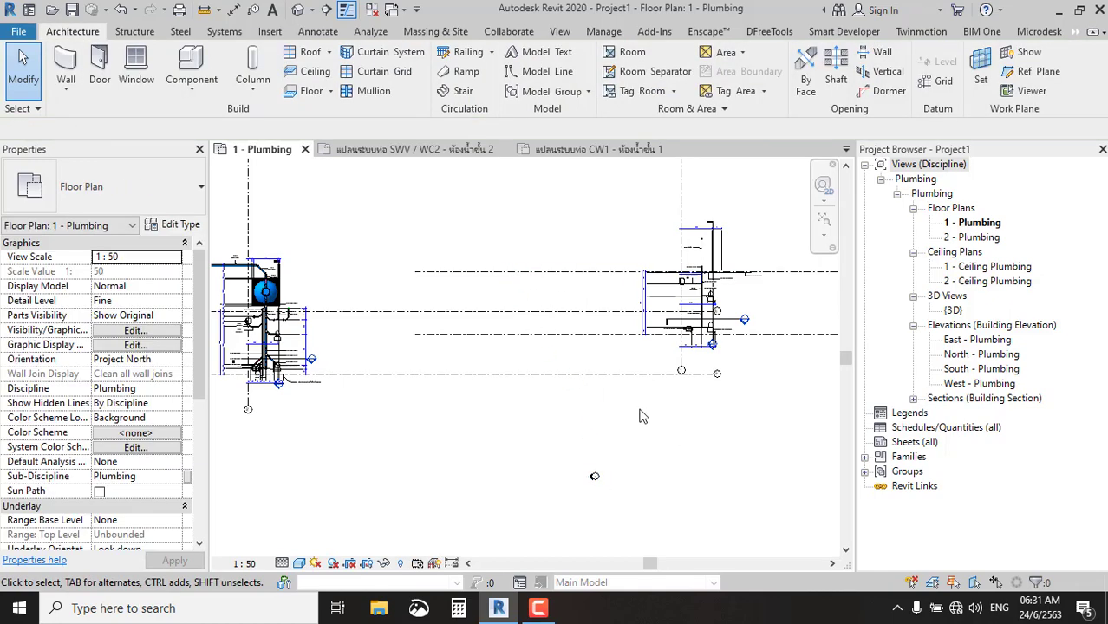
scroll(634, 405, "down", 2)
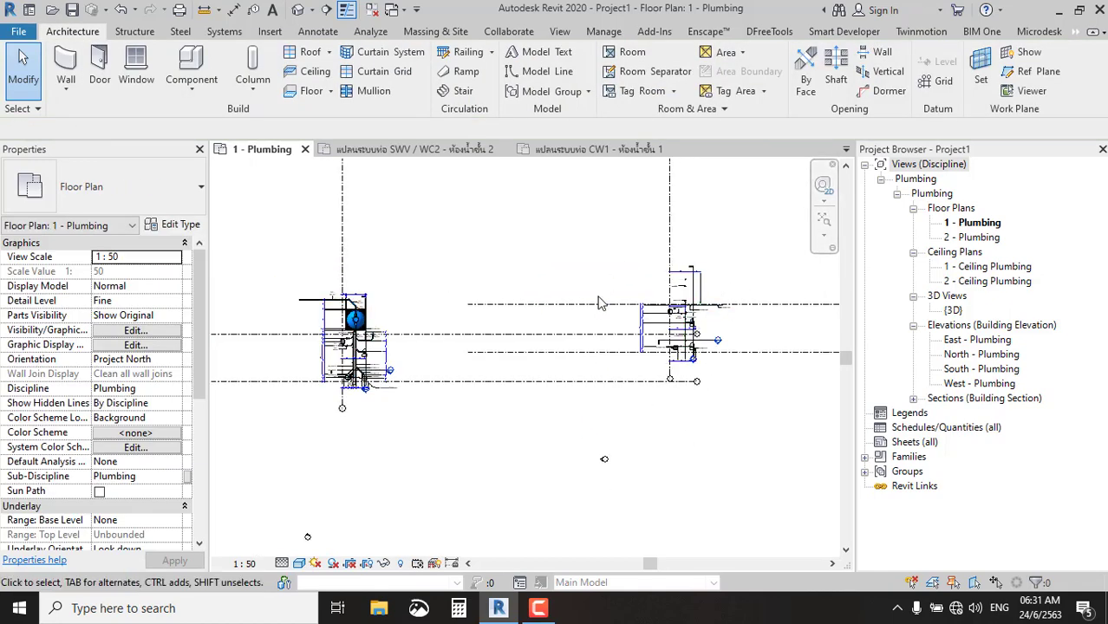
scroll(598, 293, "down", 2)
Select the whole right-hand pasted layout.
left_click_drag(685, 215, 568, 246)
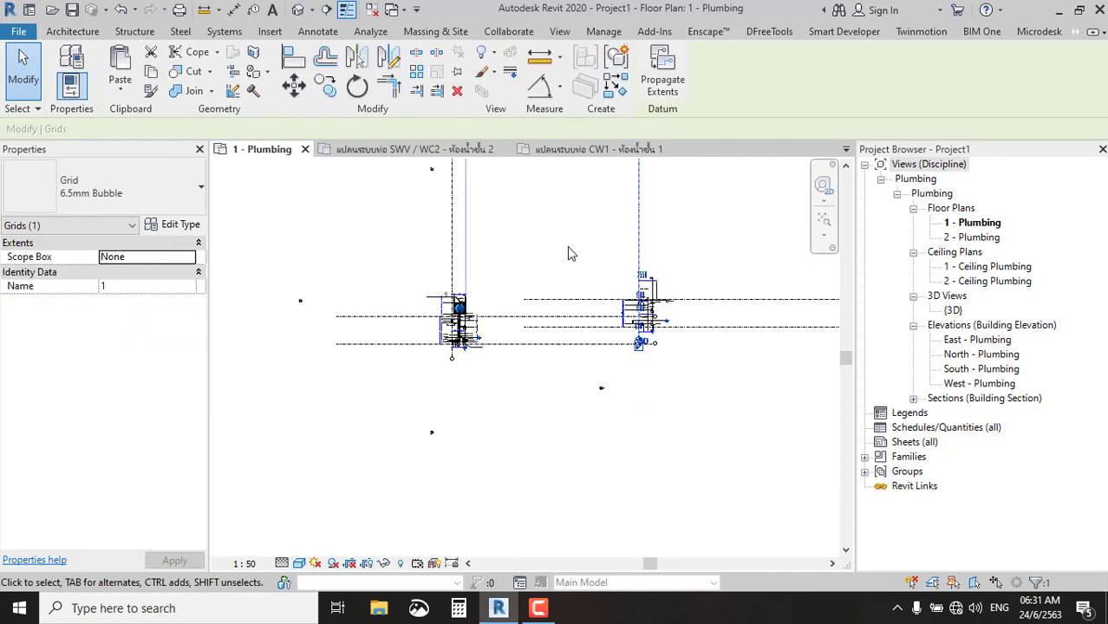
left_click_drag(505, 230, 772, 373)
left_click_drag(759, 275, 729, 360, "ctrl")
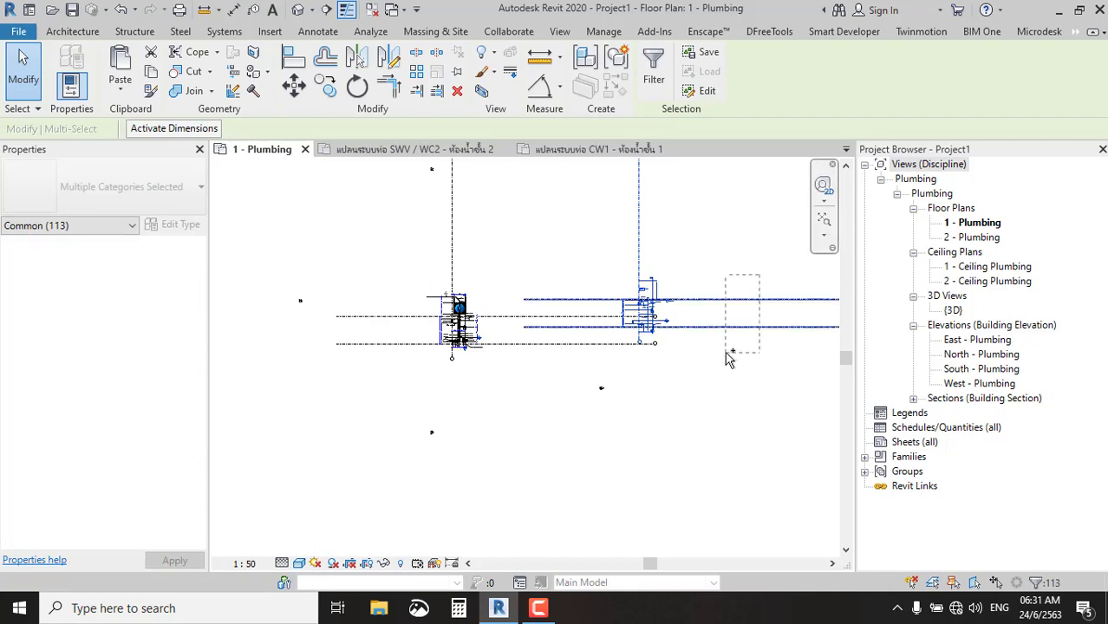
scroll(710, 250, "up", 2)
scroll(709, 250, "up", 2)
scroll(709, 250, "up", 2)
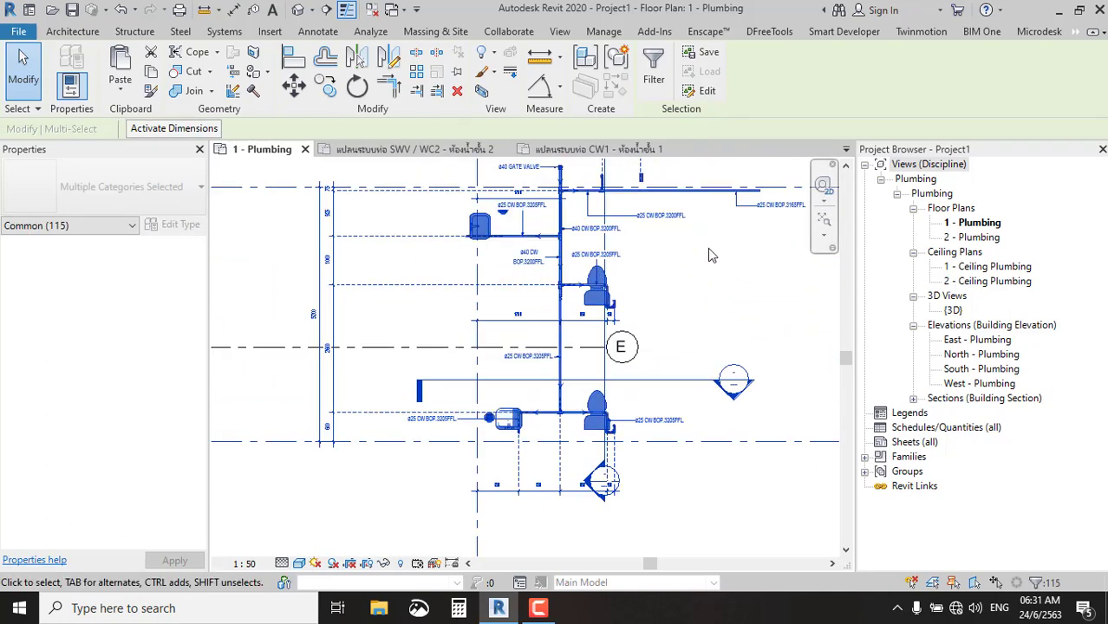
scroll(708, 248, "down", 3)
scroll(707, 248, "down", 2)
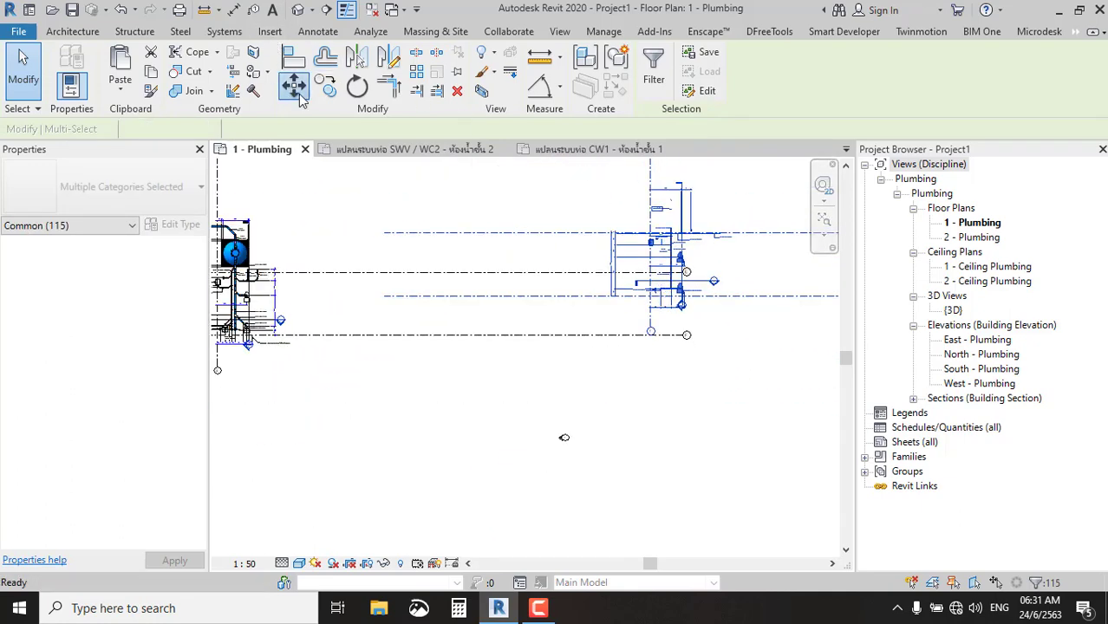
Move the layout from the grid E intersection onto the grid 2/F intersection.
left_click(300, 101)
scroll(704, 293, "up", 2)
scroll(704, 292, "up", 2)
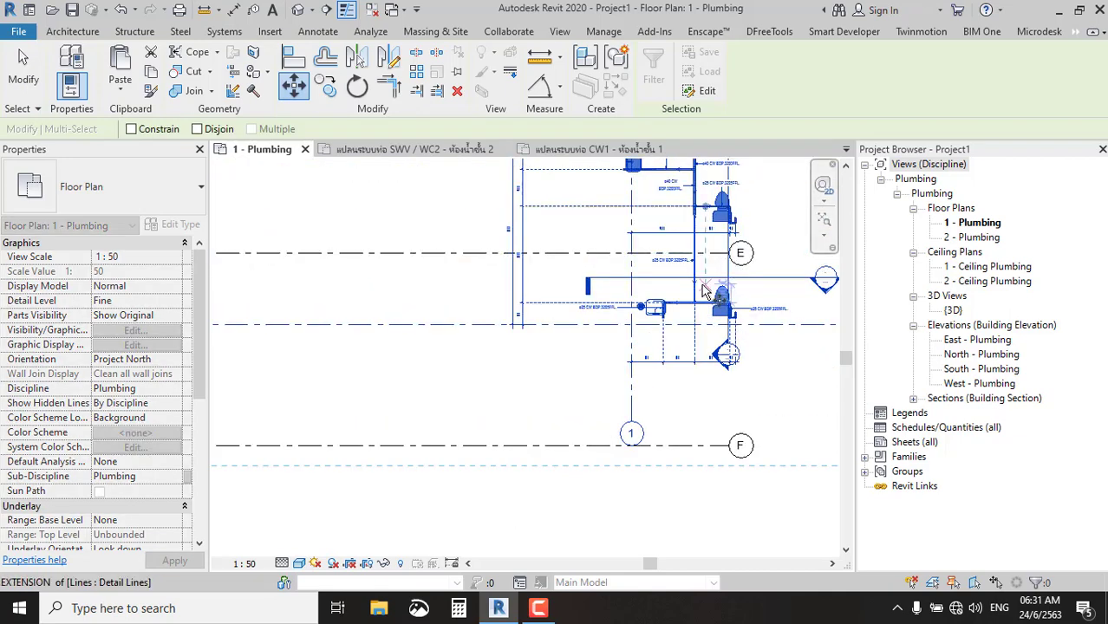
left_click(702, 326)
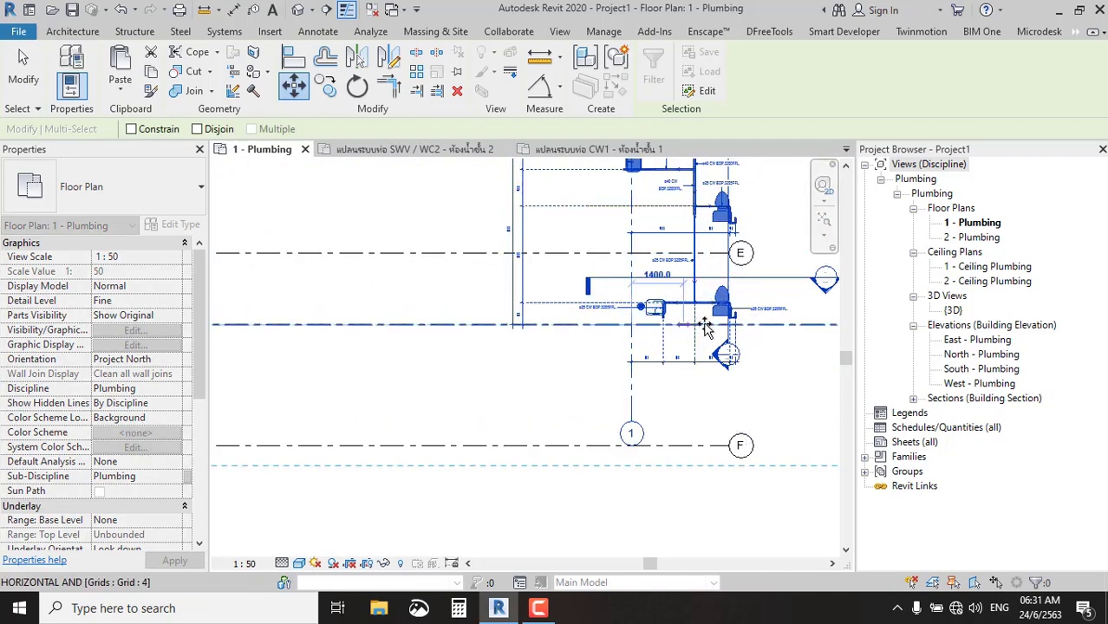
scroll(415, 399, "up", 3)
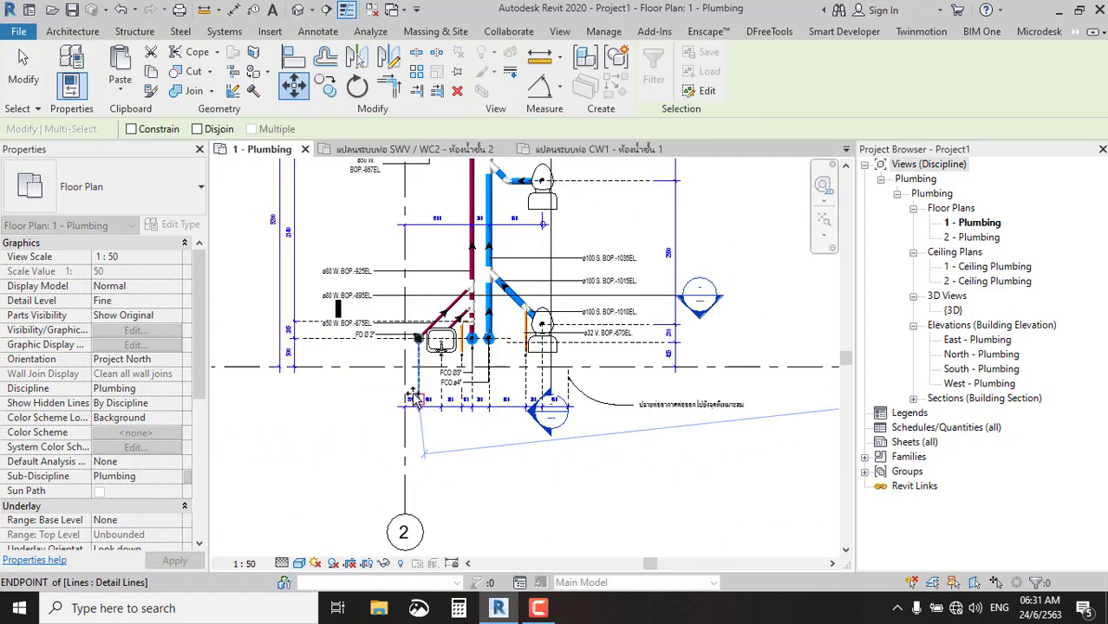
left_click(665, 379)
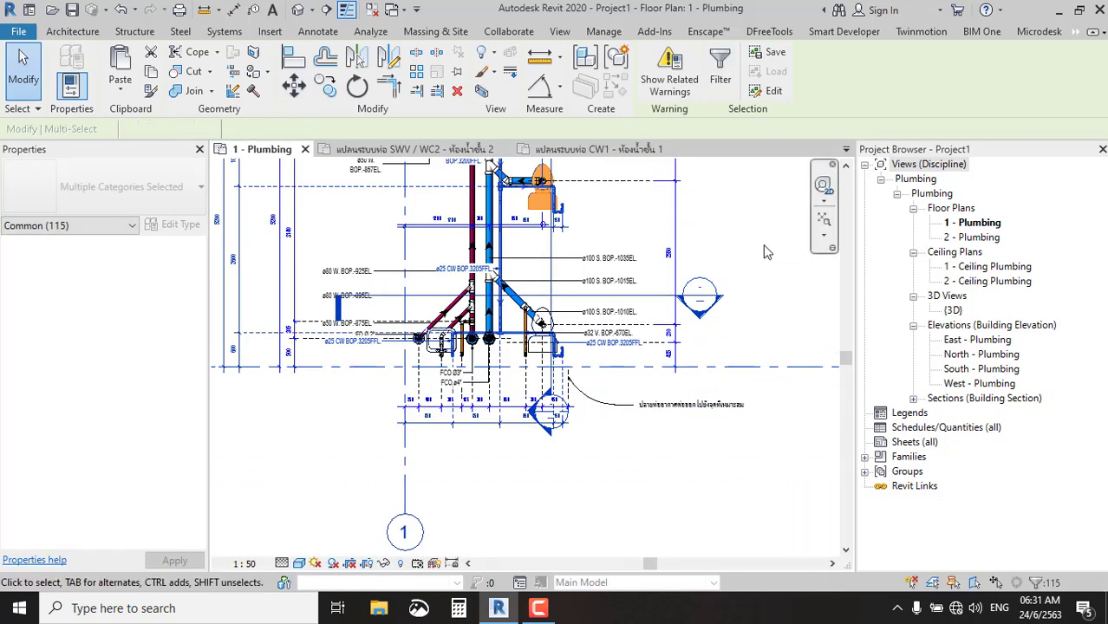
left_click(767, 252)
Check the aligned layouts by zooming, then return to the NXFP CW1 plan.
scroll(490, 286, "down", 4)
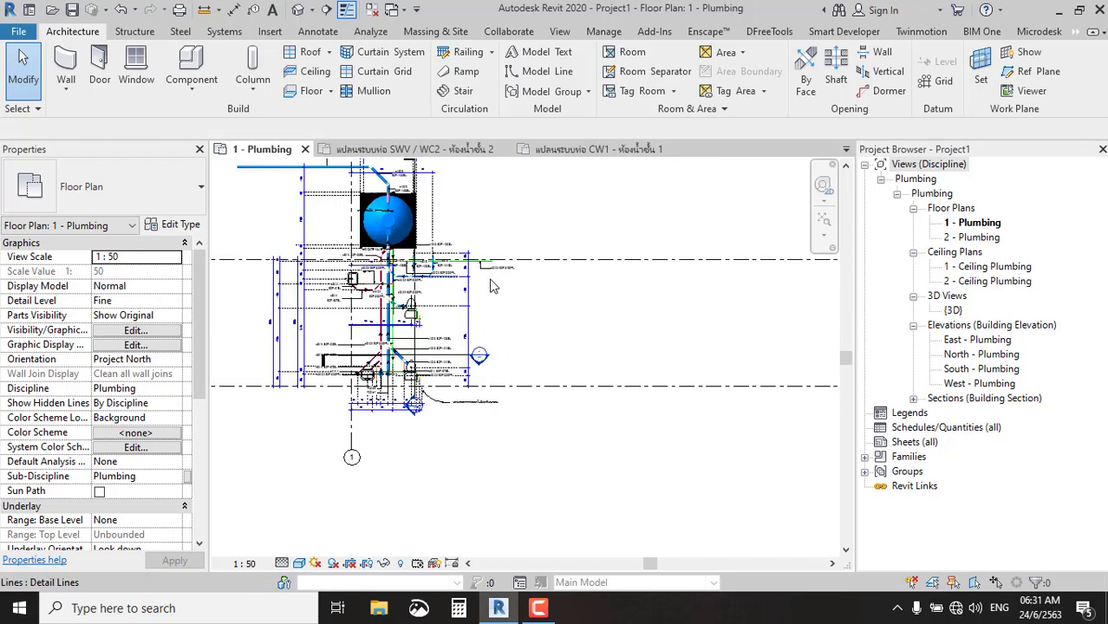
scroll(490, 286, "up", 2)
scroll(494, 290, "up", 2)
scroll(507, 303, "down", 3)
scroll(521, 317, "down", 2)
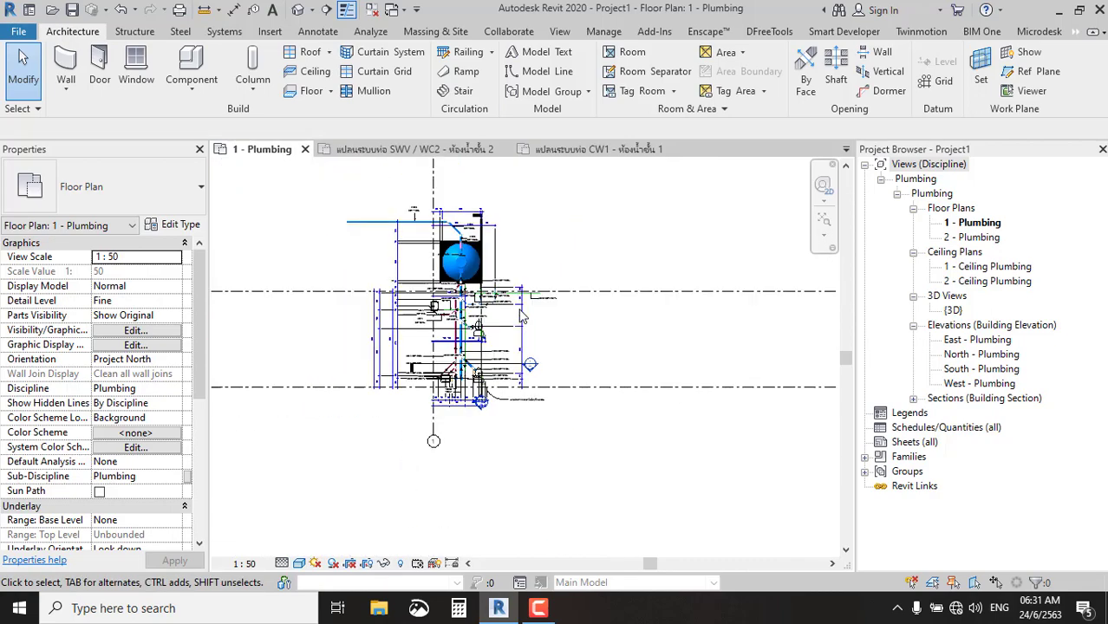
scroll(520, 316, "down", 3)
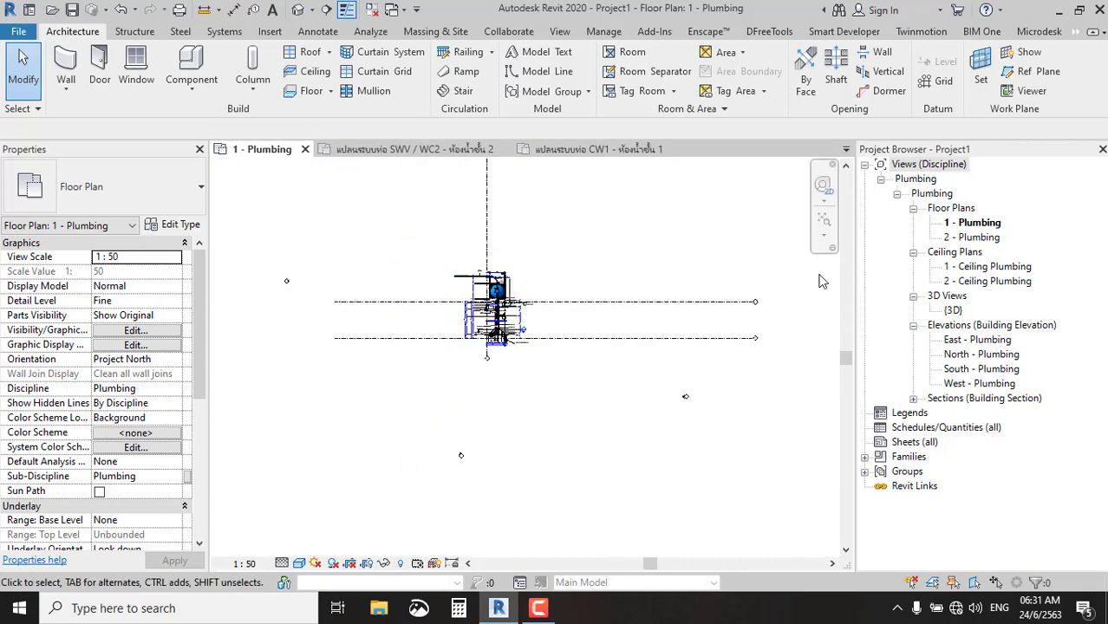
left_click(598, 150)
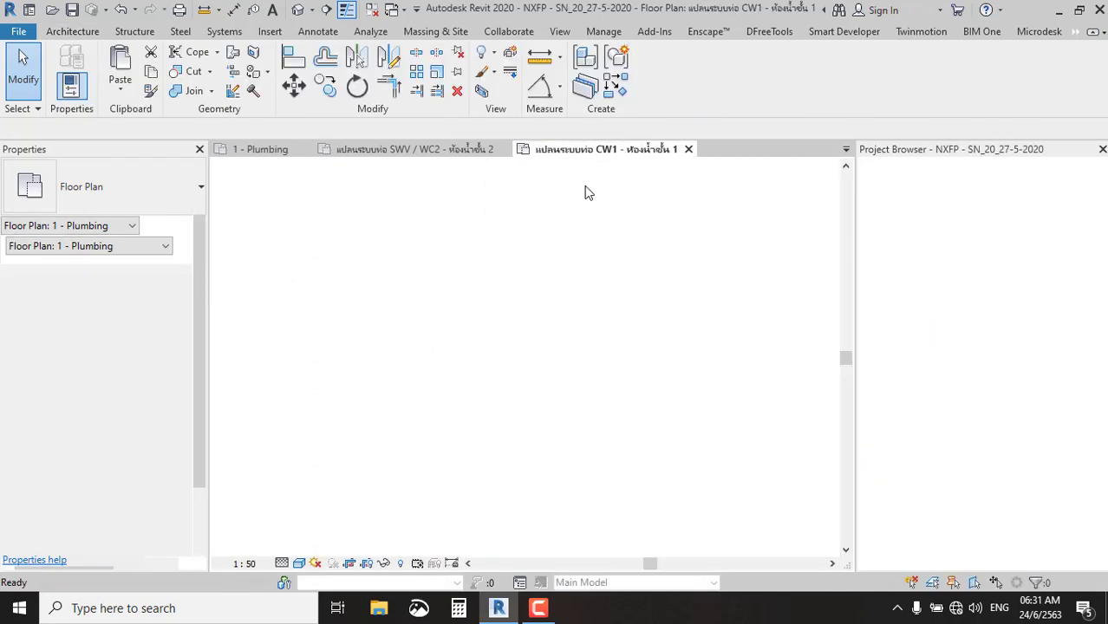
View the SWV / WC2 plan zoomed to fit.
left_click(473, 149)
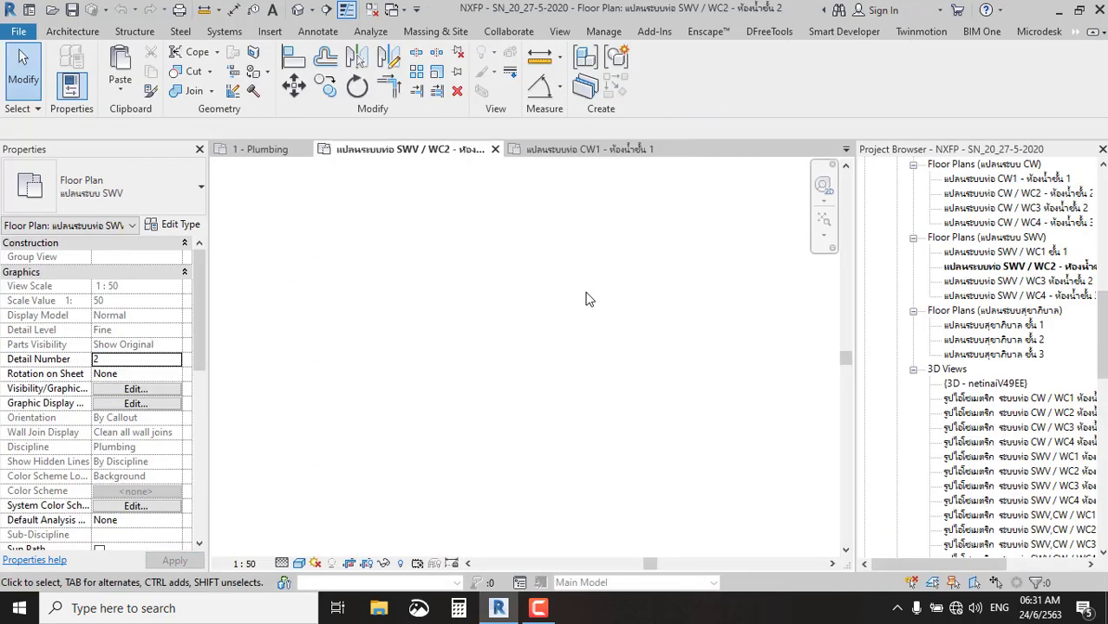
left_click(997, 266)
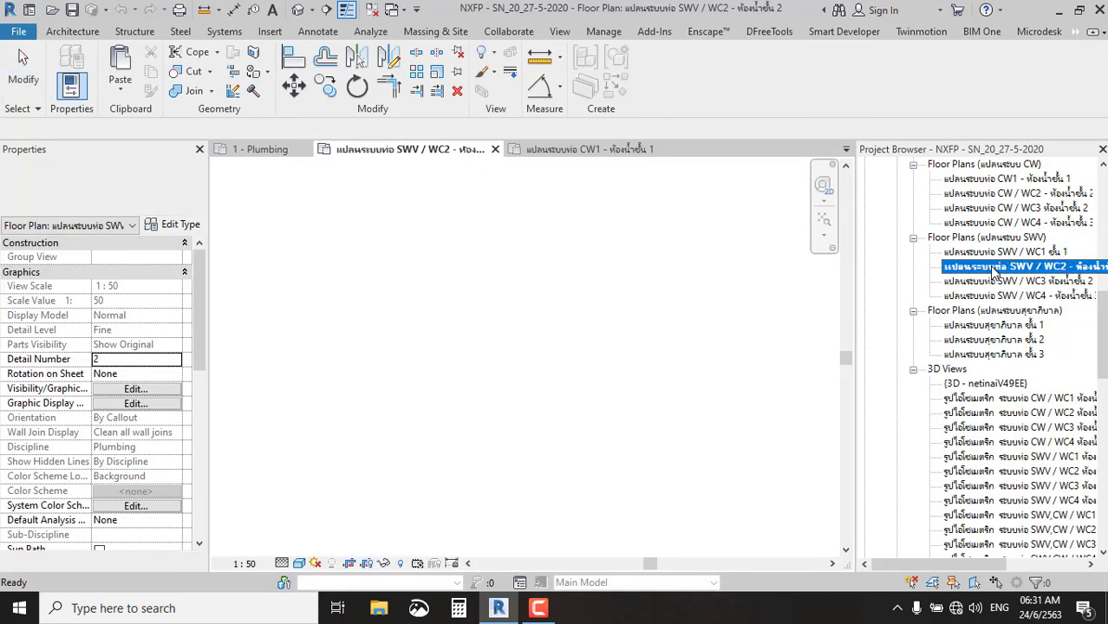
left_click(824, 226)
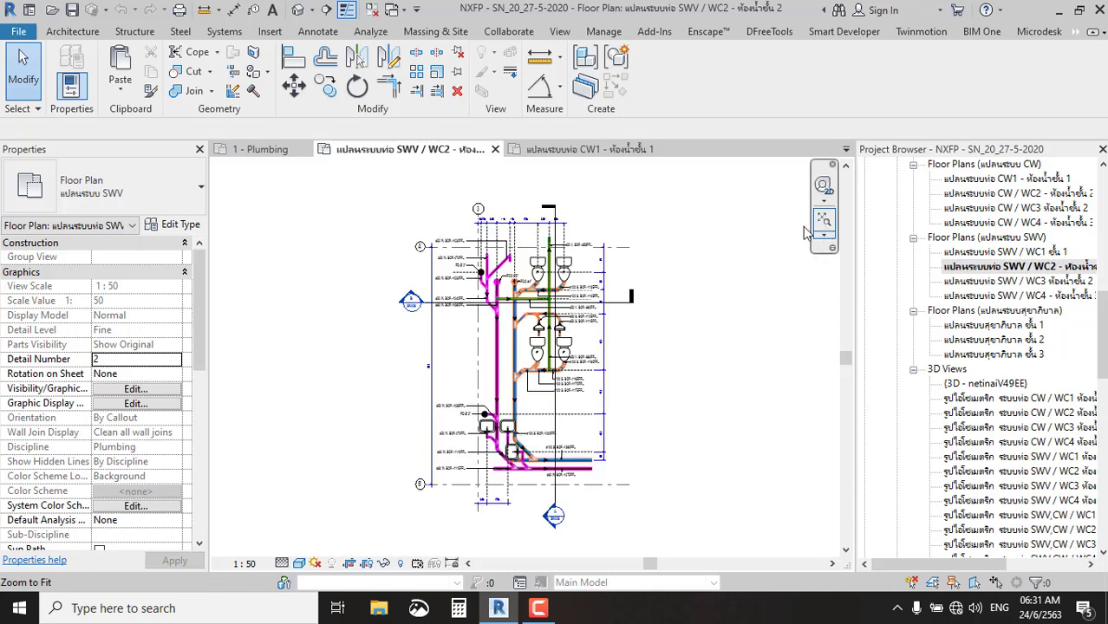
left_click(1039, 265)
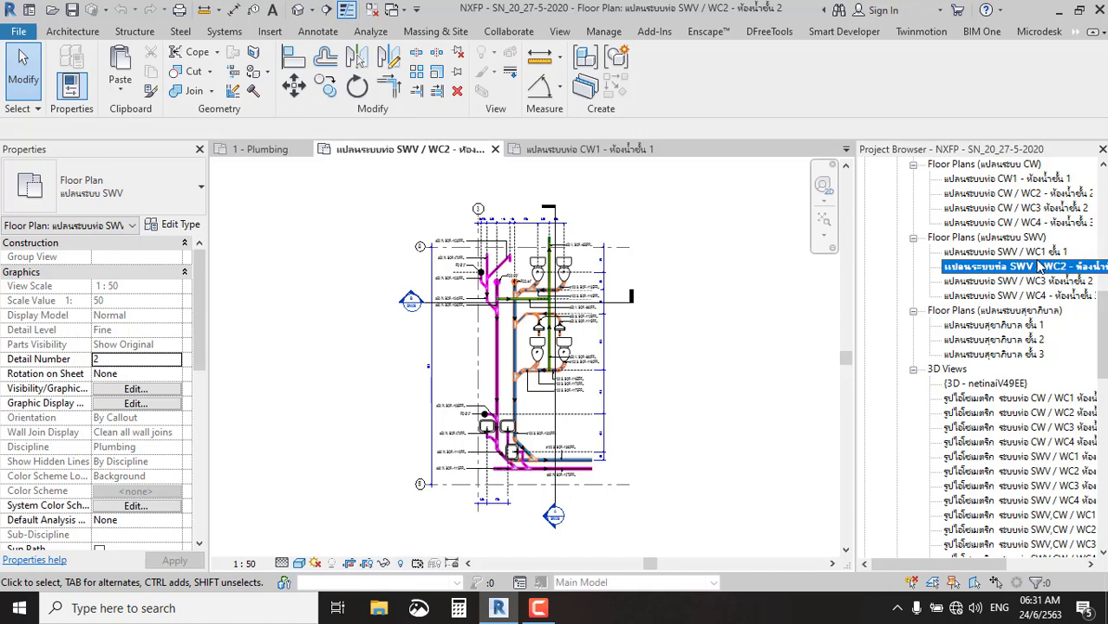
Open SWV / WC3 zoomed to fit, then open the SWV / WC4 plan.
double_click(1013, 281)
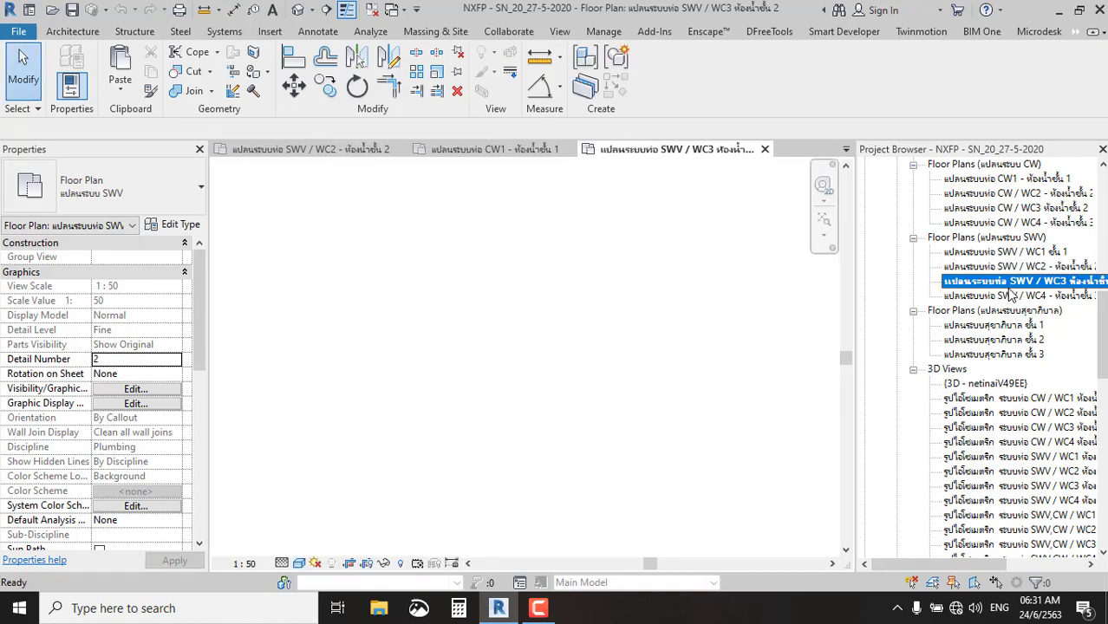
left_click(824, 221)
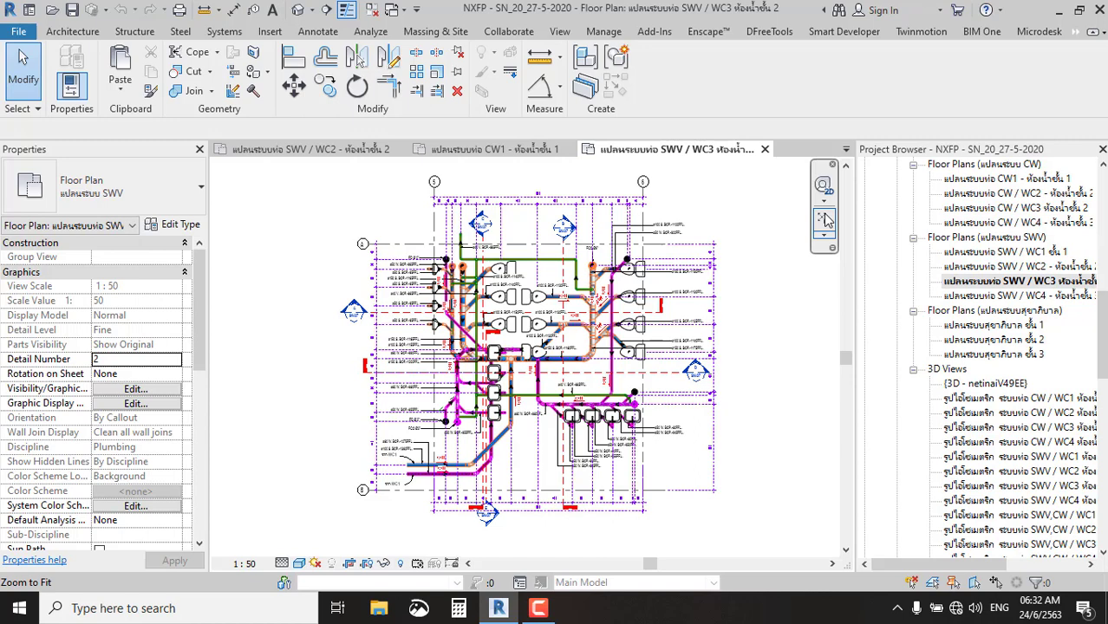
double_click(1008, 300)
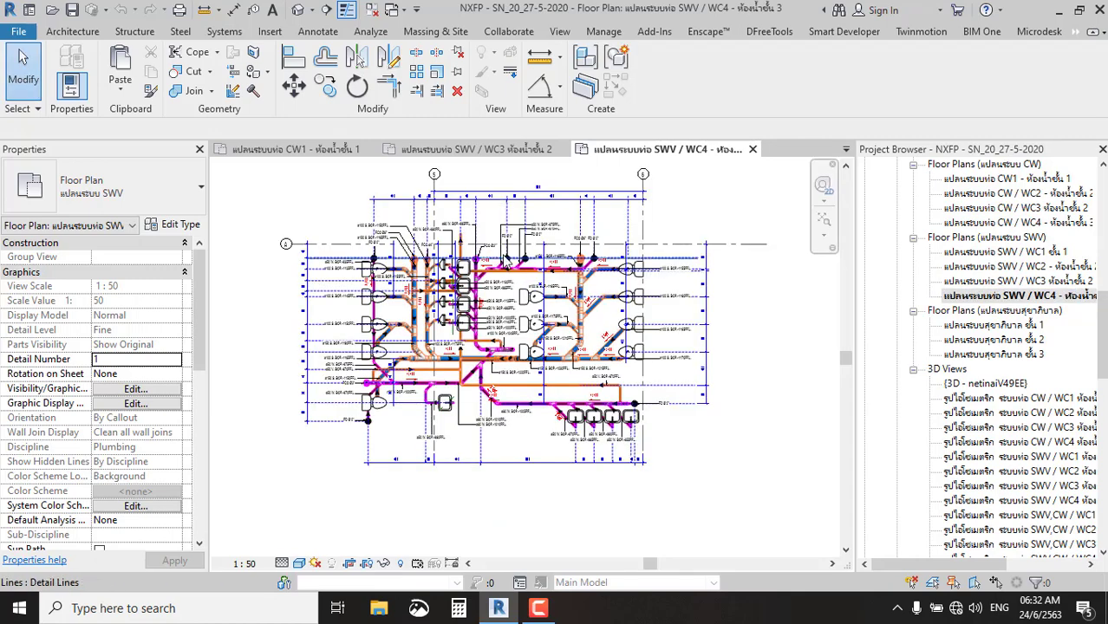
scroll(512, 276, "down", 2)
Copy all SWV / WC4 elements and close the CW1 and SWV / WC2 tabs.
left_click_drag(279, 210, 794, 505)
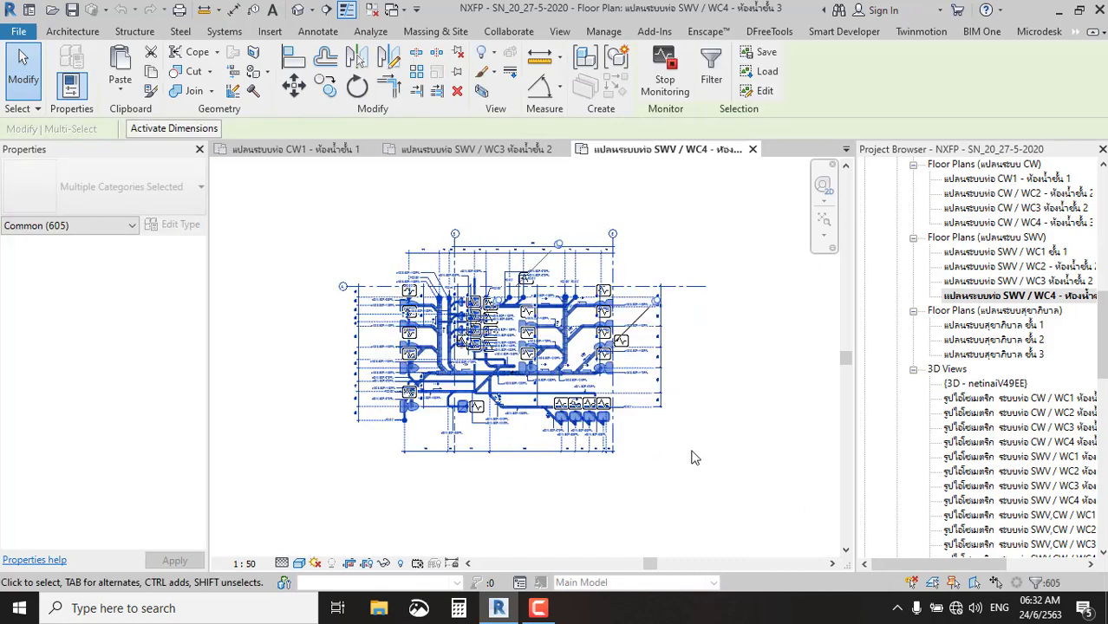
key("ctrl+c")
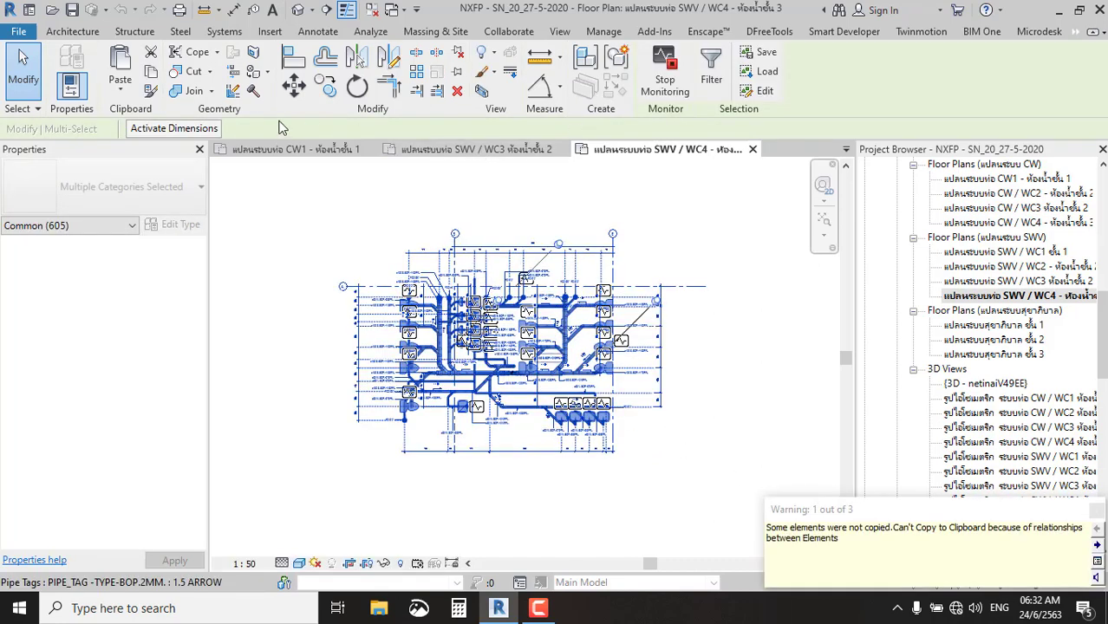
left_click(304, 149)
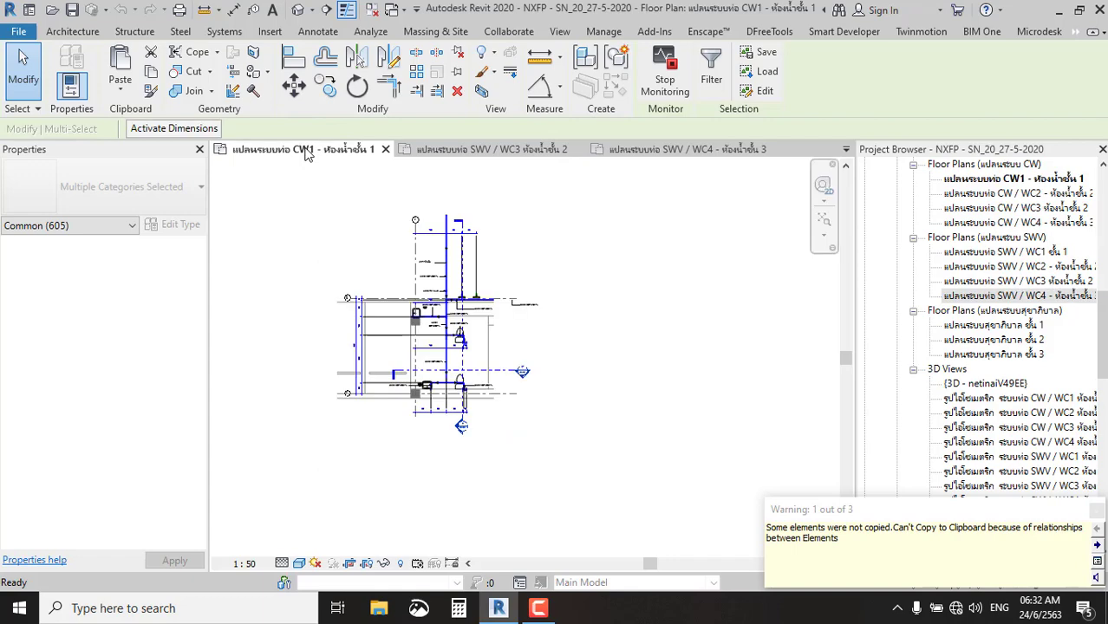
left_click(710, 354)
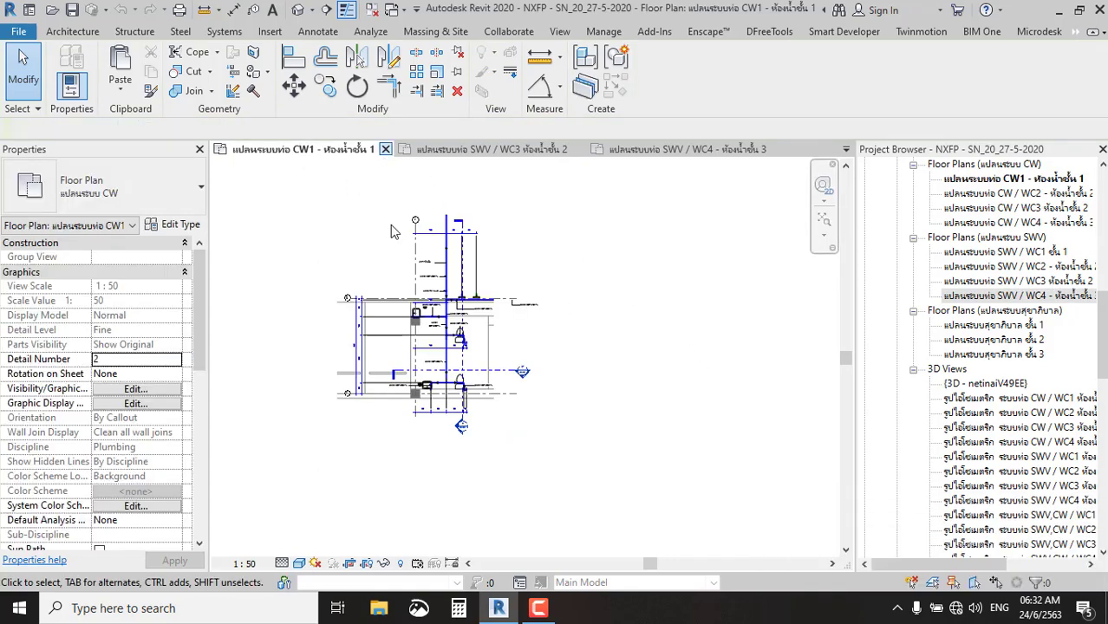
left_click(387, 149)
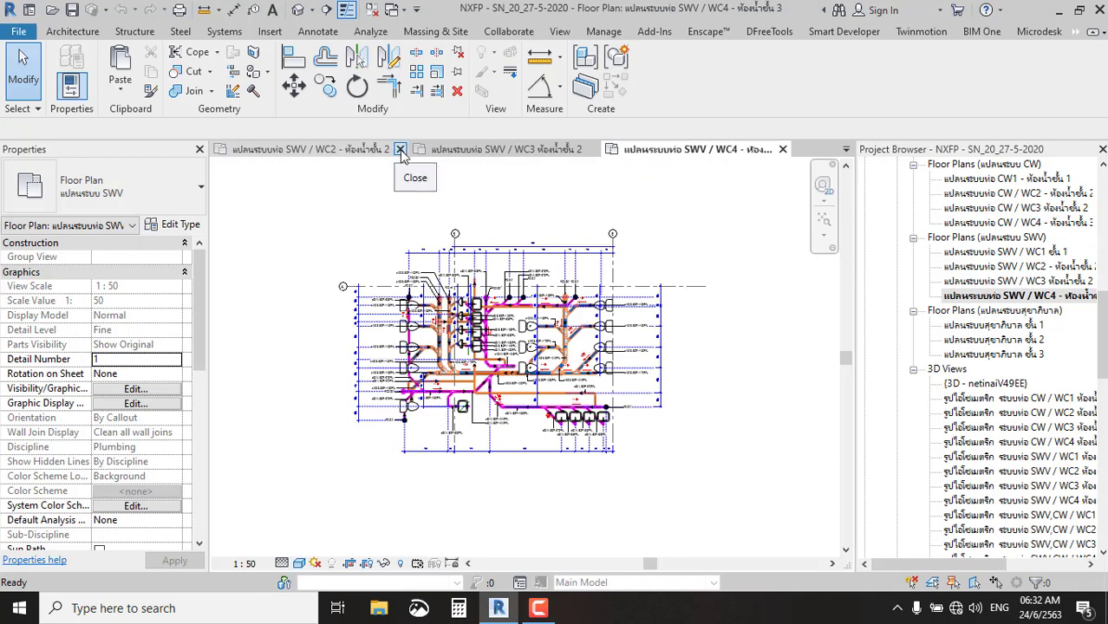
left_click(400, 149)
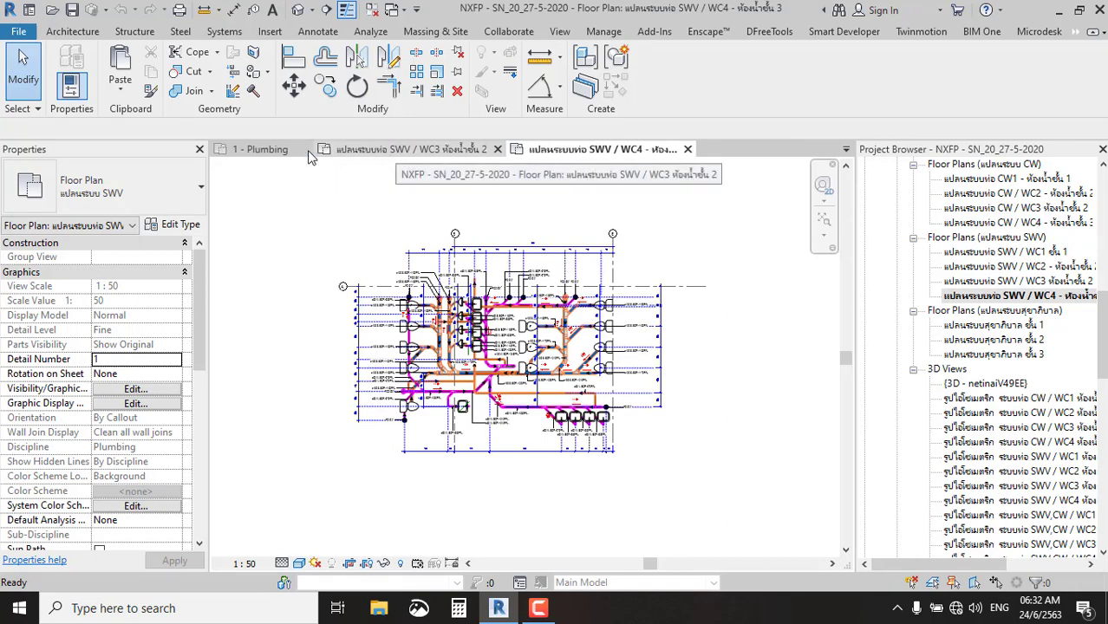
Paste the WC4 elements into 1 - Plumbing, accepting duplicate types.
left_click(264, 149)
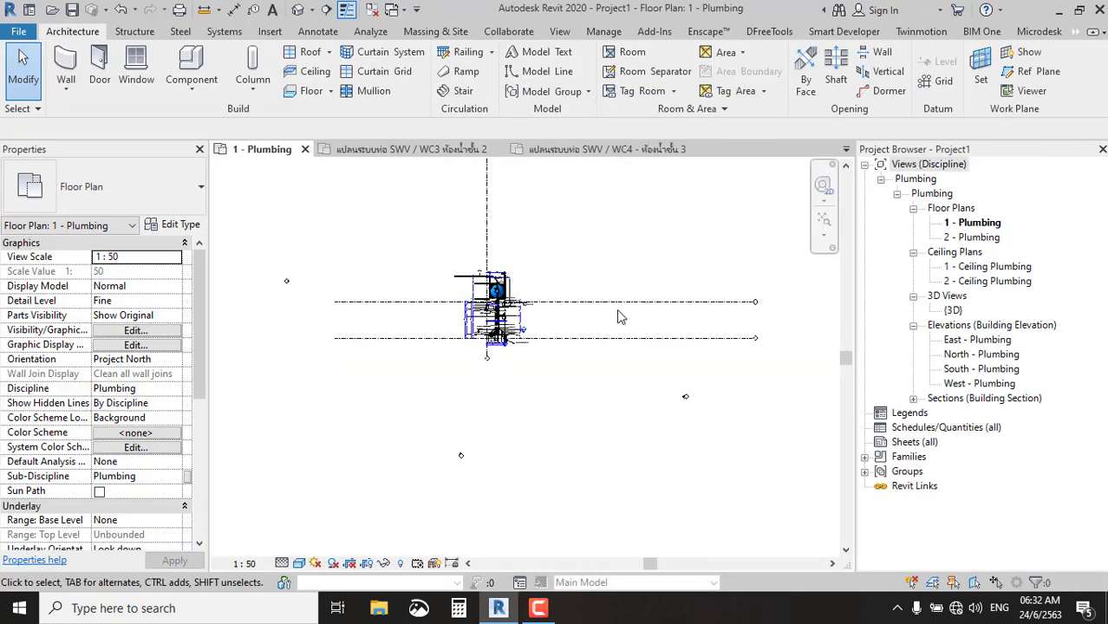
key("ctrl+v")
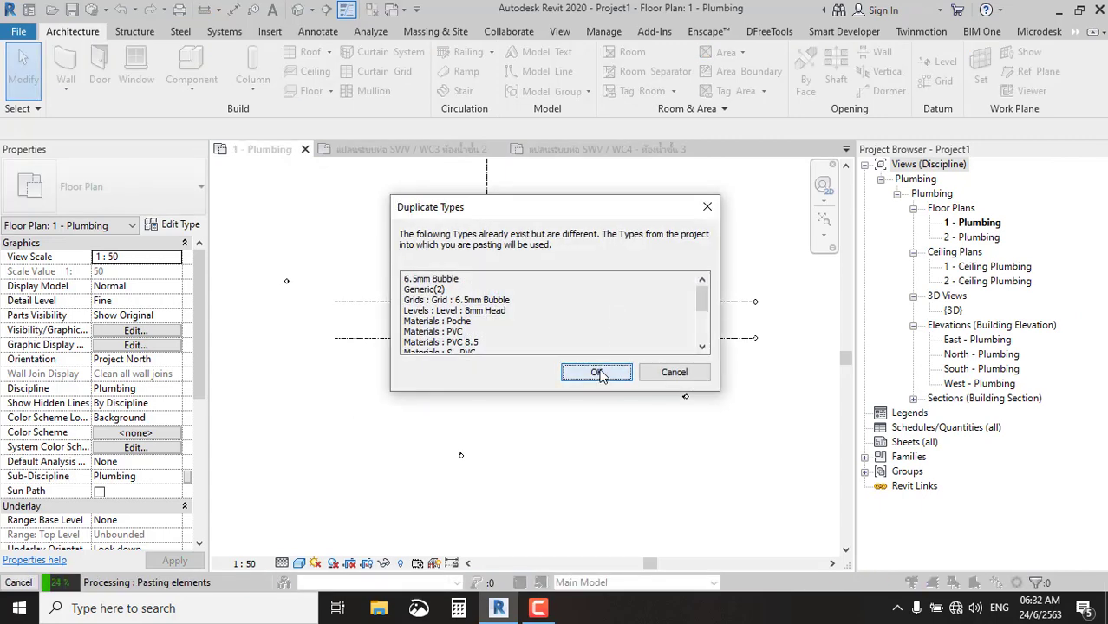
left_click(596, 372)
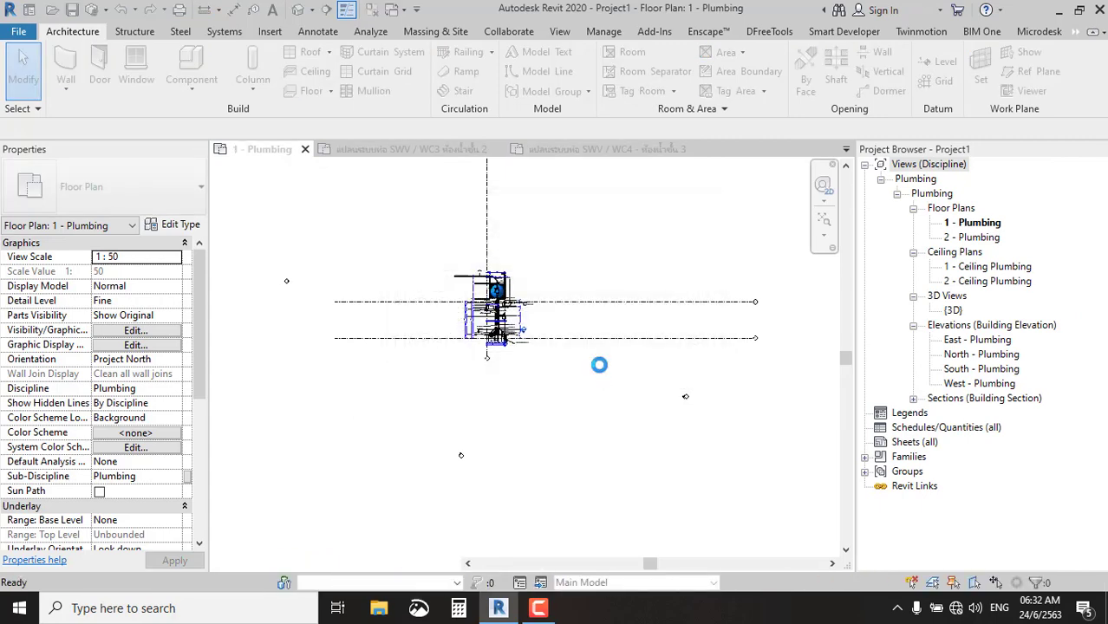
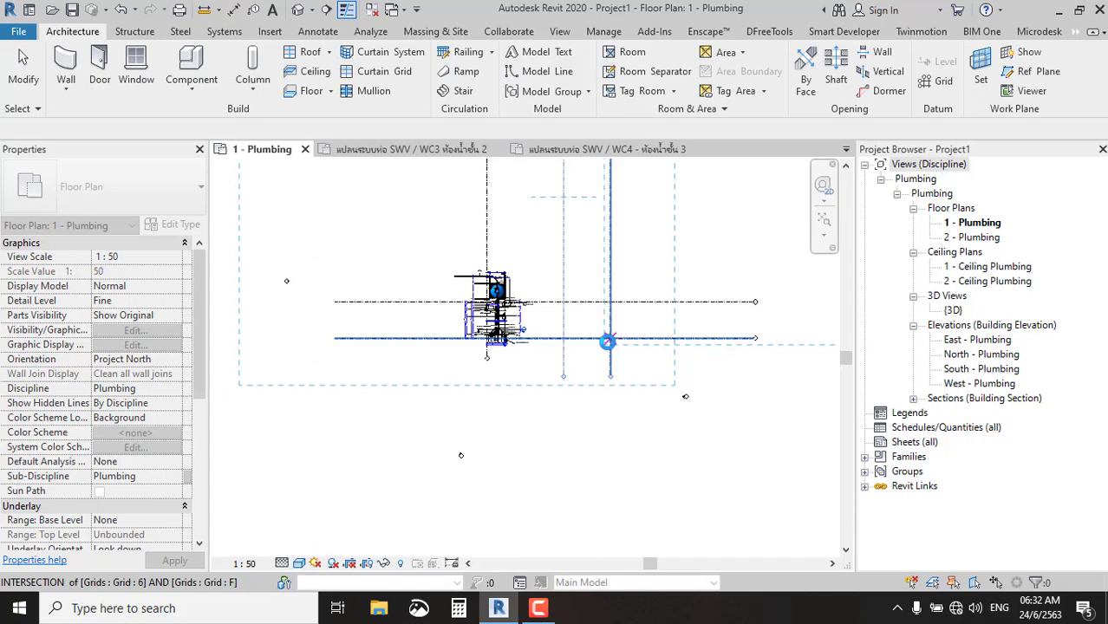
Place the pasted sanitary piping layout, dismiss the dimension warning, and zoom in to inspect it.
left_click(607, 341)
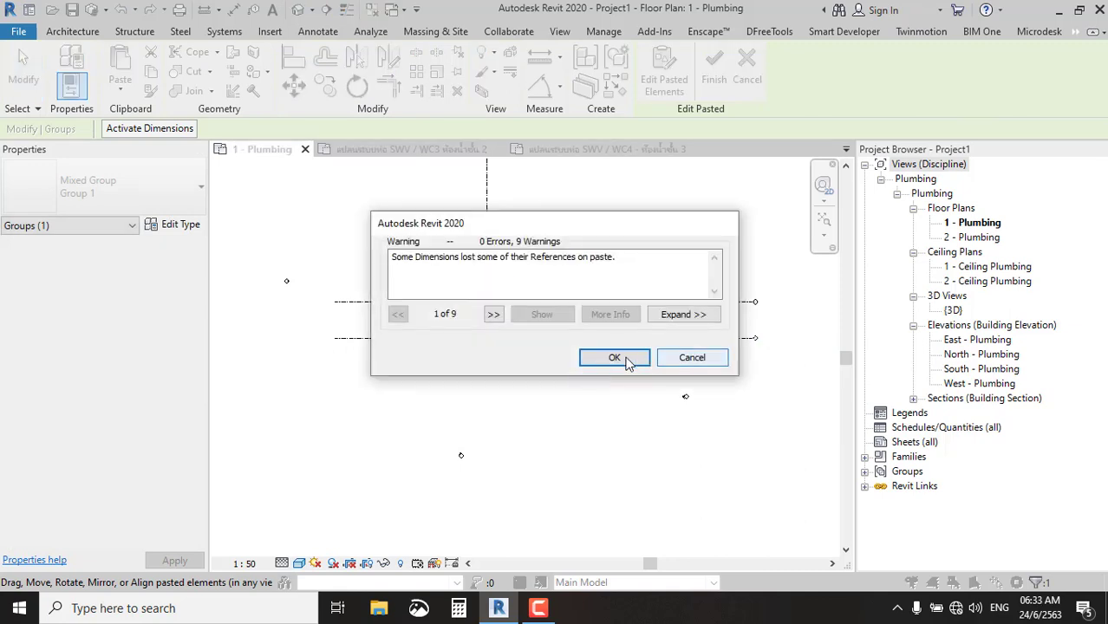
left_click(626, 357)
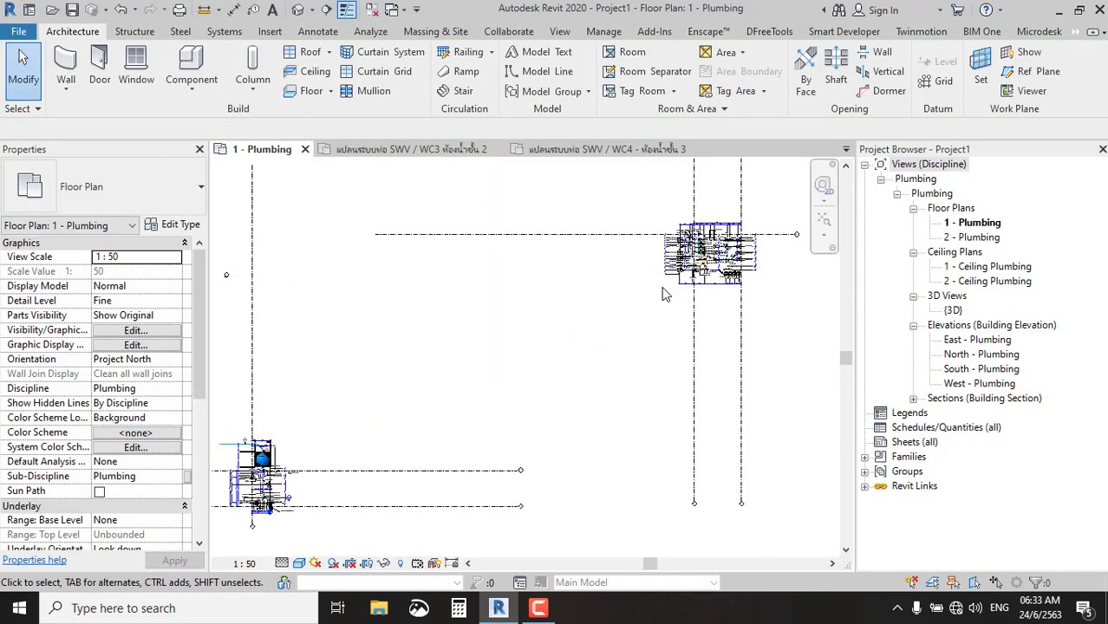
scroll(693, 268, "down", 2)
scroll(693, 268, "up", 4)
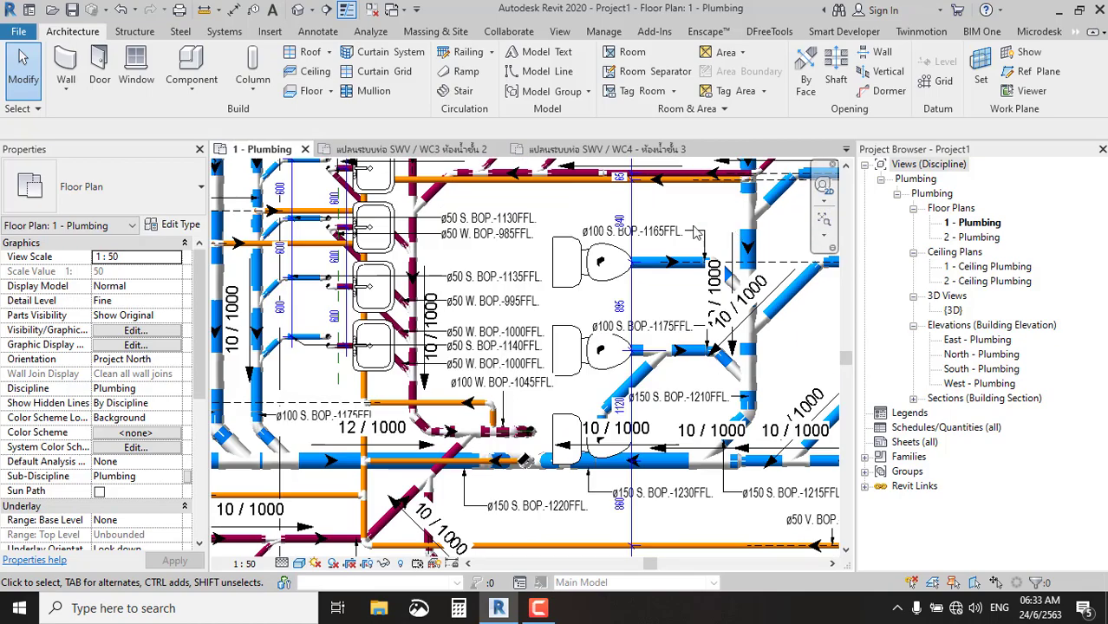
scroll(575, 251, "down", 2)
scroll(459, 264, "up", 5)
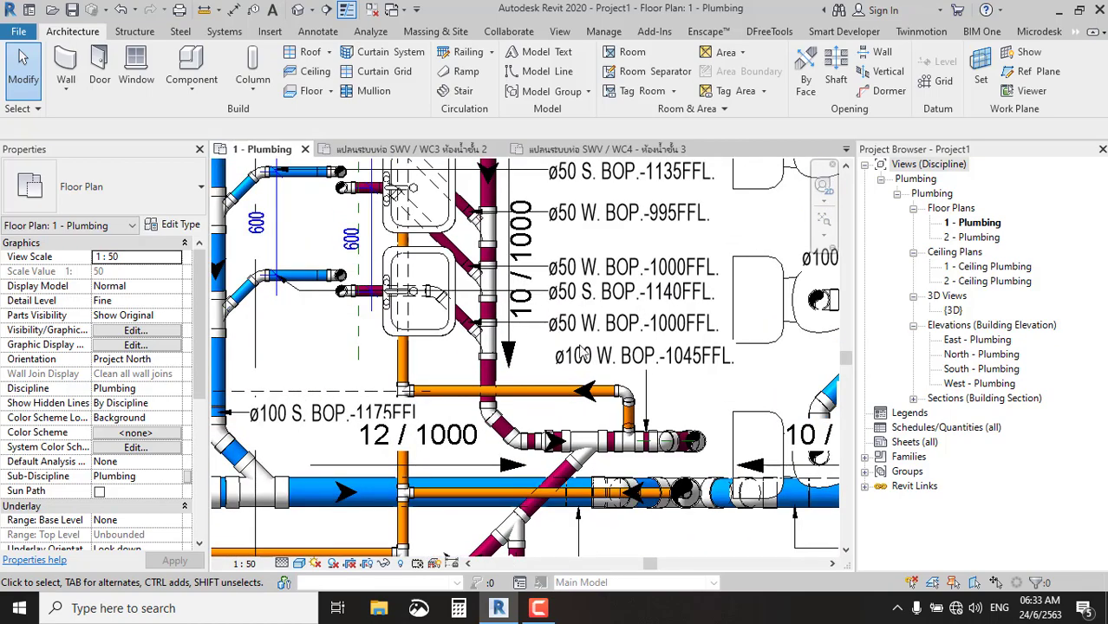
scroll(430, 368, "down", 1)
scroll(432, 343, "down", 1)
scroll(333, 295, "down", 2)
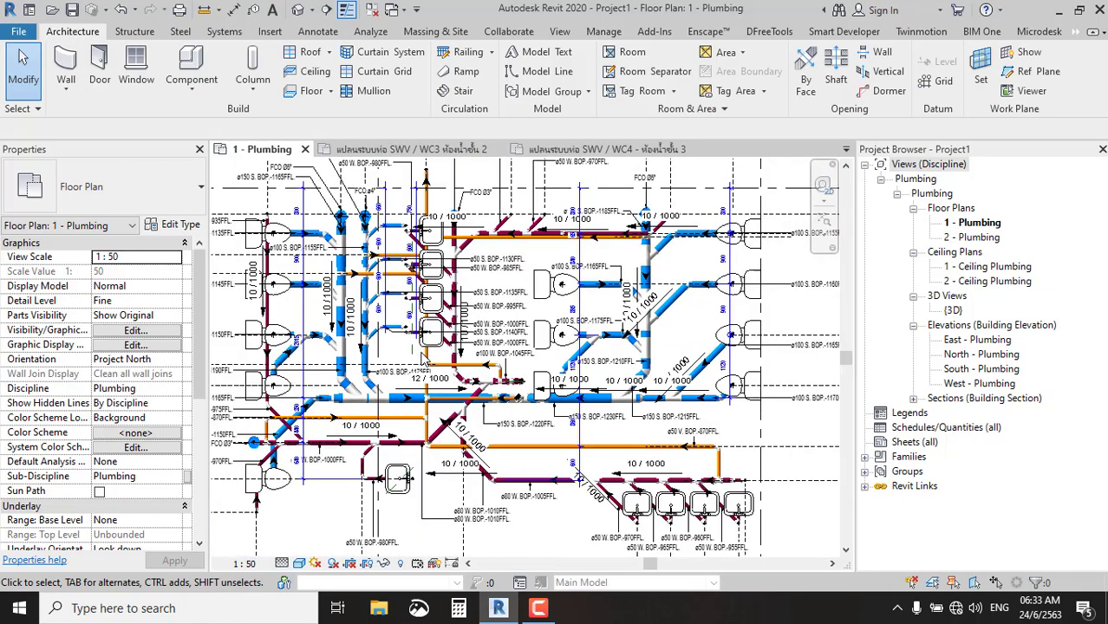
scroll(333, 277, "down", 1)
scroll(347, 268, "up", 3)
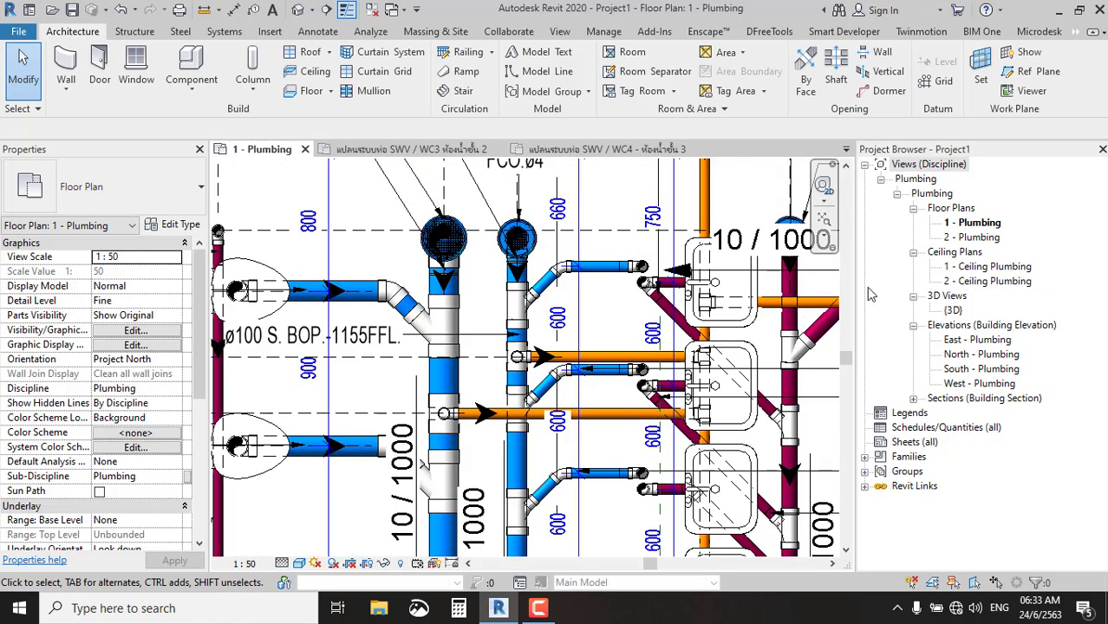
mouse_move(607, 149)
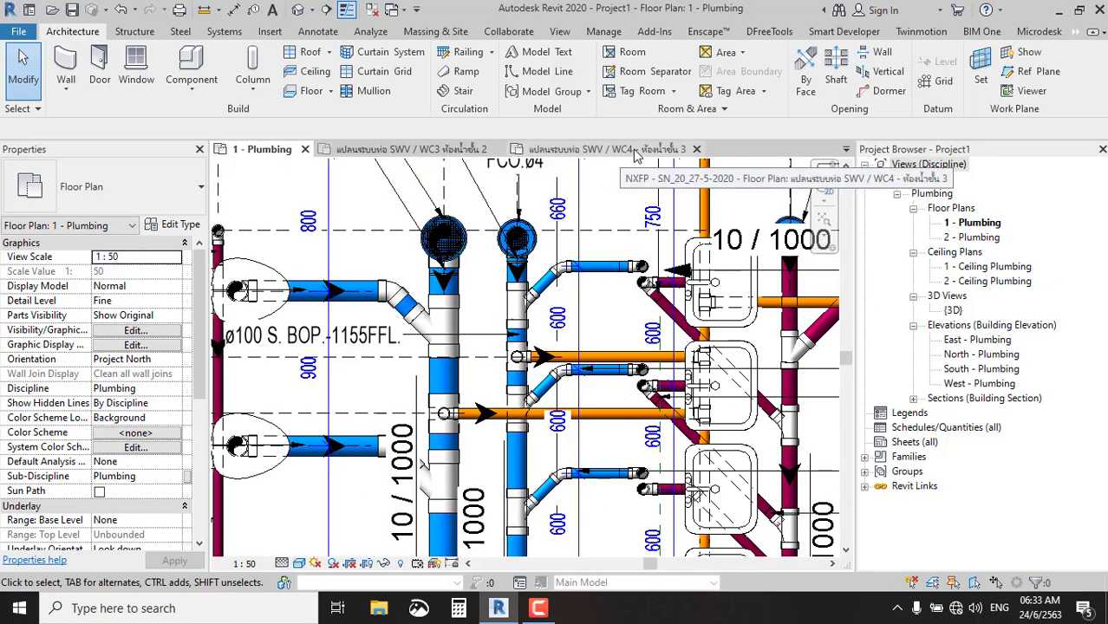
Open the CW / WC4 plan and copy all its elements to the clipboard.
left_click(635, 154)
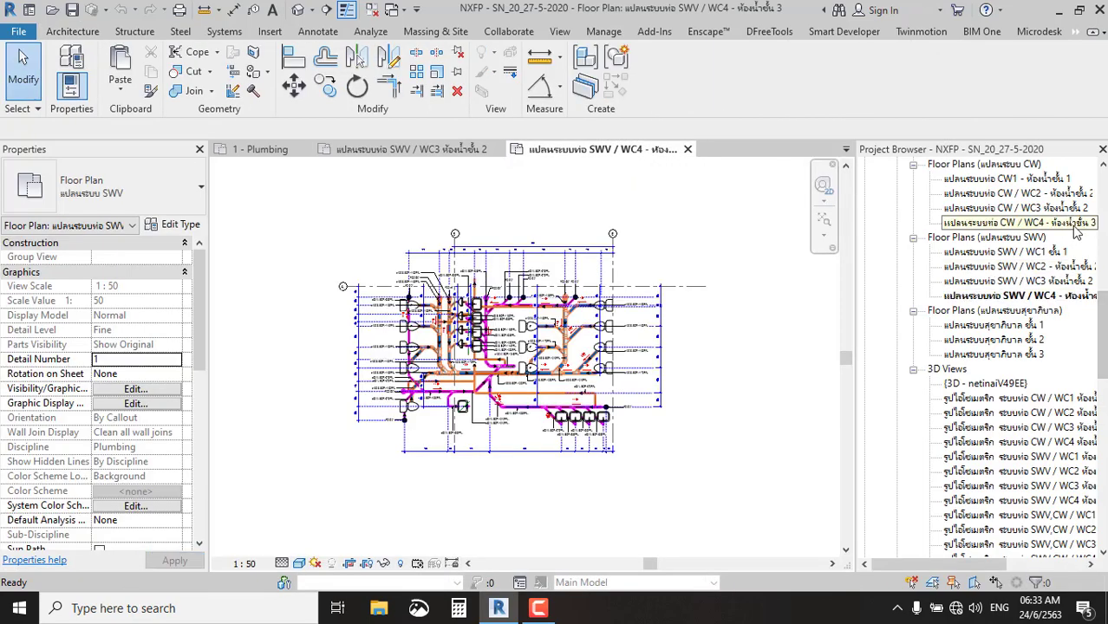
double_click(1063, 225)
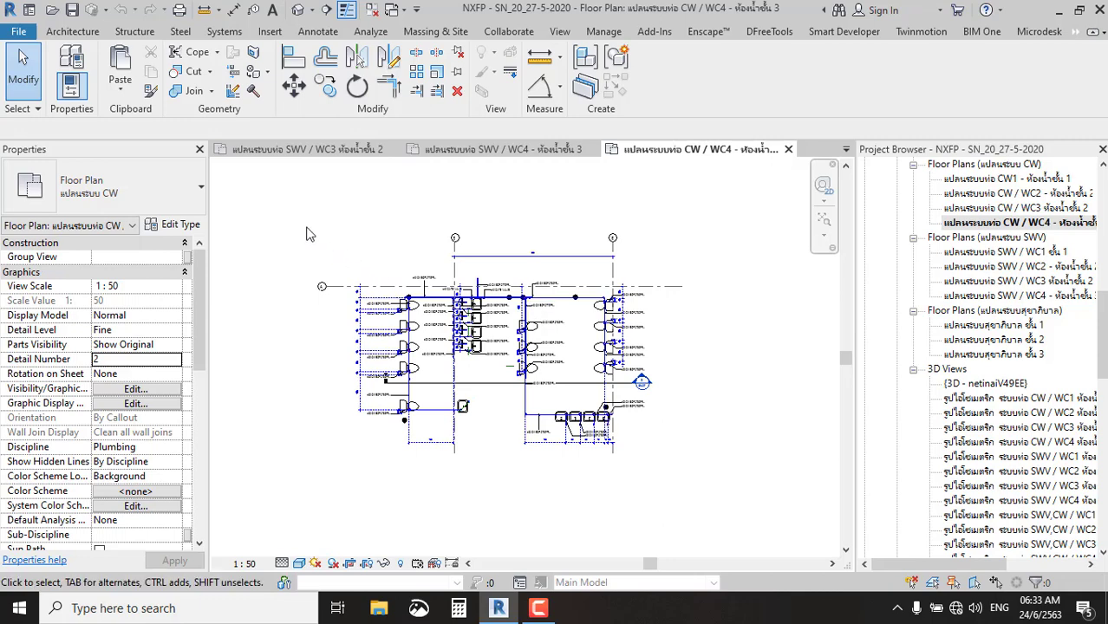
left_click_drag(496, 356, 786, 517)
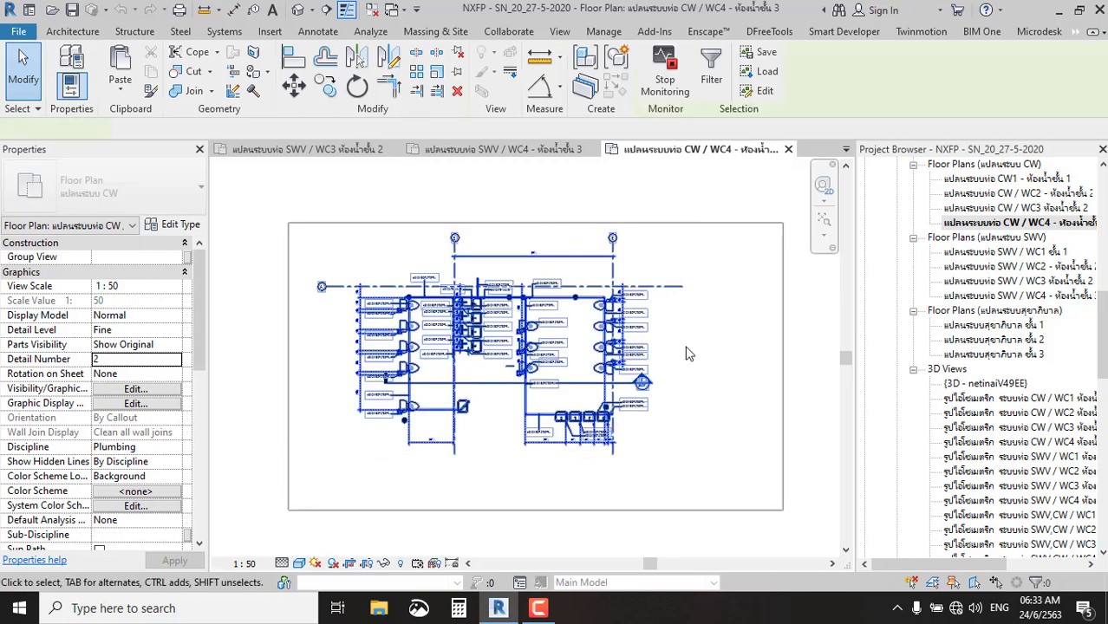
left_click(325, 86)
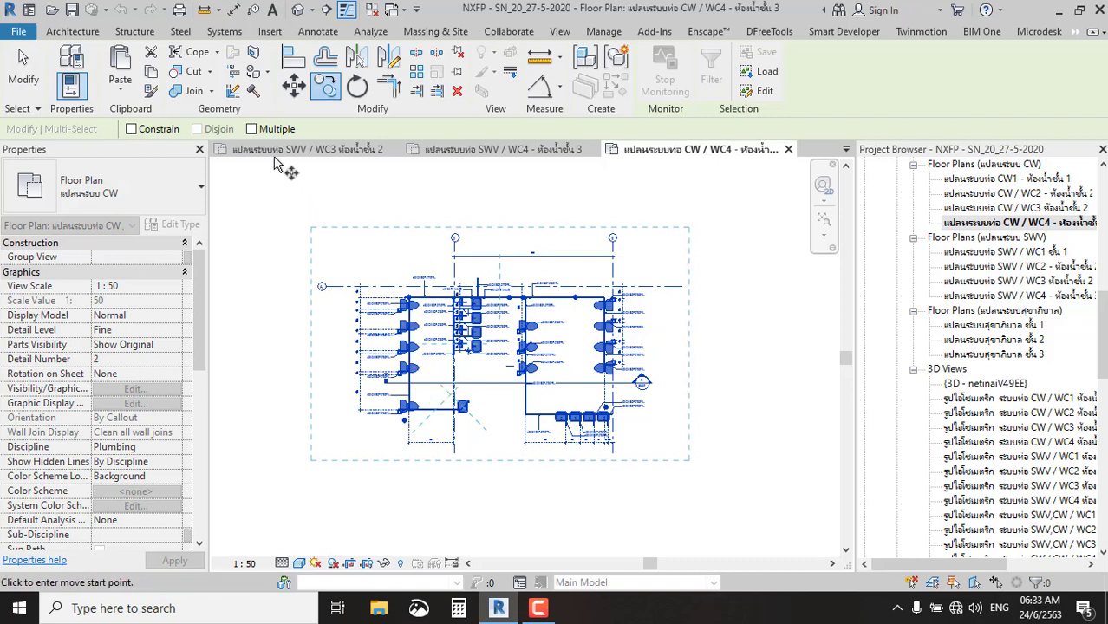
key("Escape")
key("Escape")
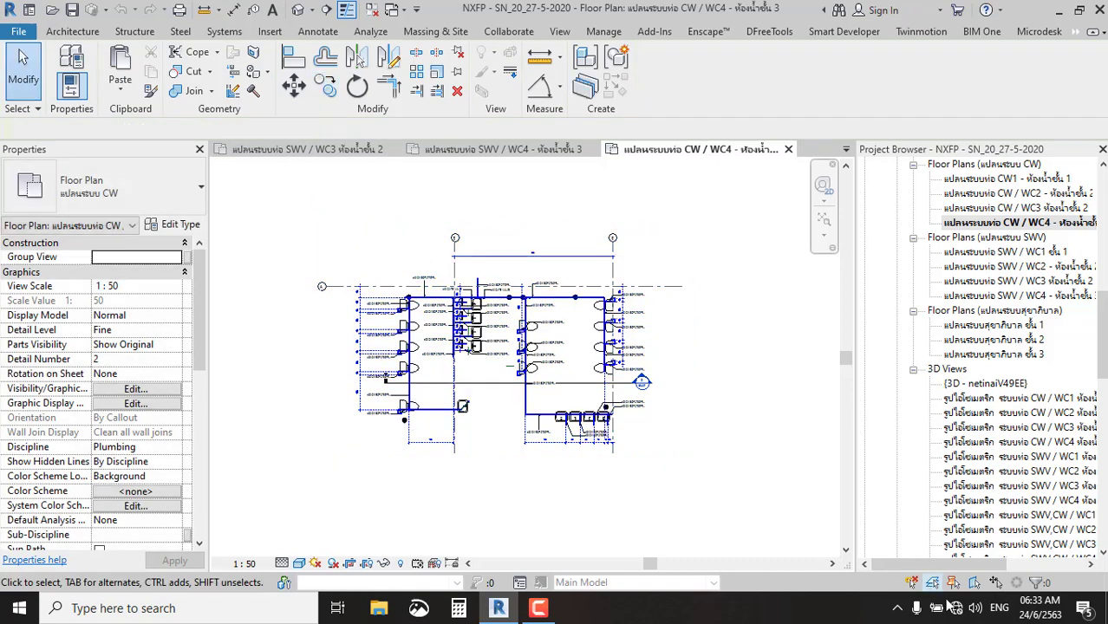
left_click_drag(286, 208, 685, 455)
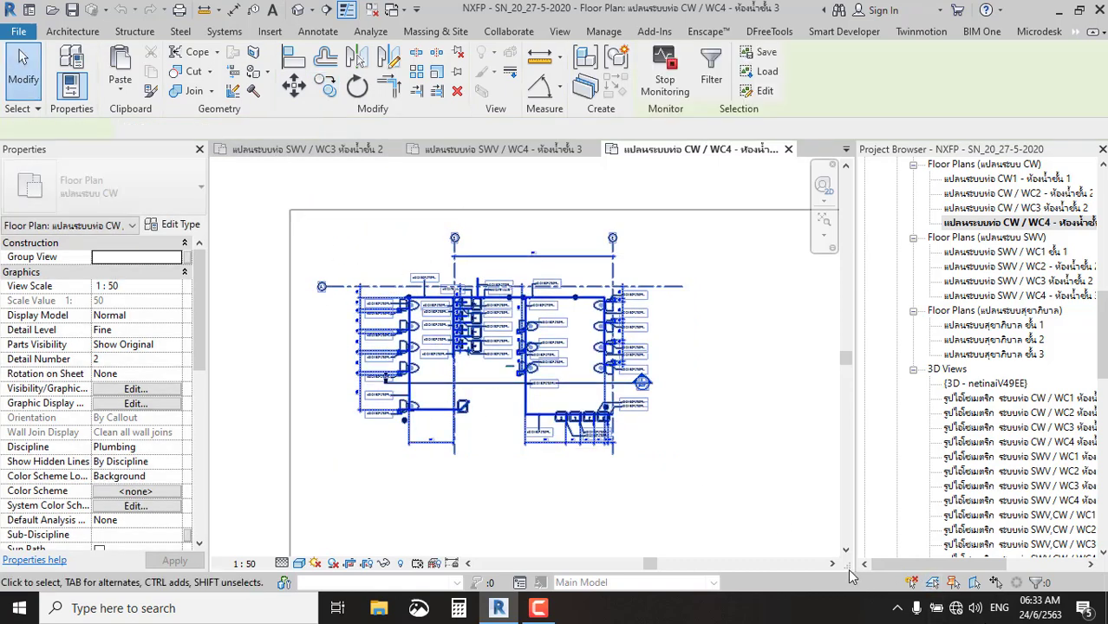
key("ctrl+c")
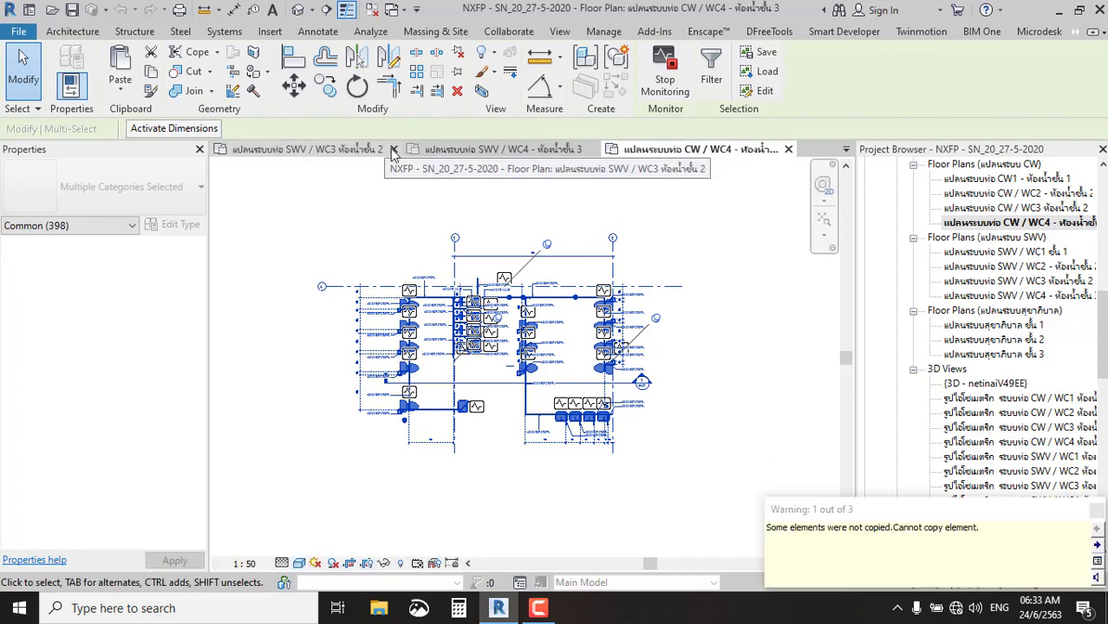
Close the SWV / WC3 view and return to the 1 - Plumbing plan.
left_click(392, 150)
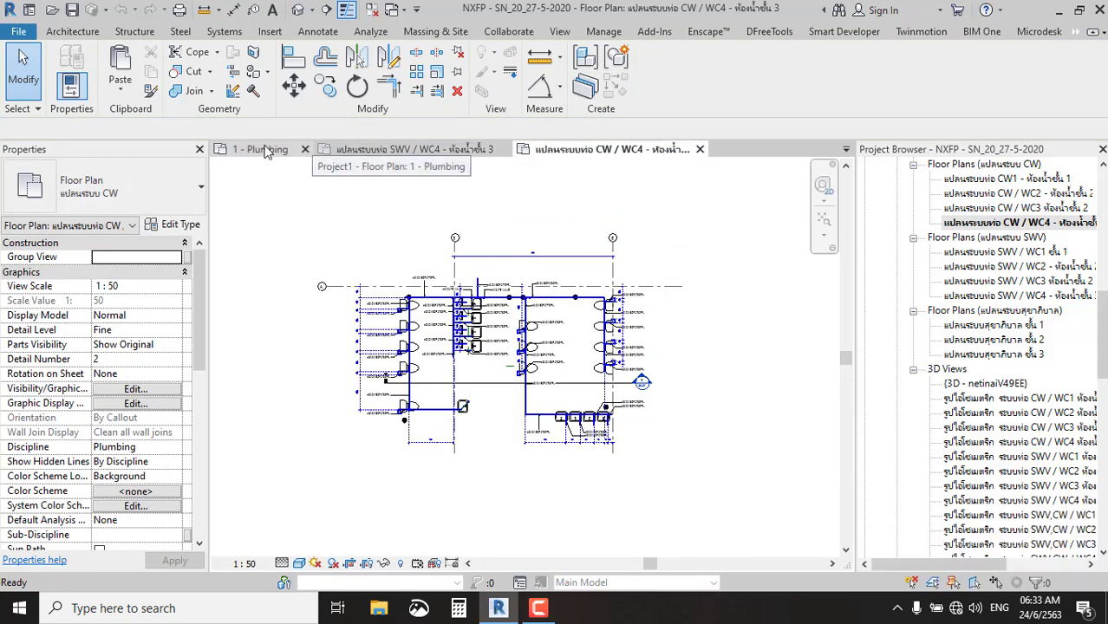
left_click(260, 149)
scroll(488, 289, "down", 3)
Paste the CW / WC4 elements with existing types, placed right of the current groups.
scroll(488, 289, "down", 3)
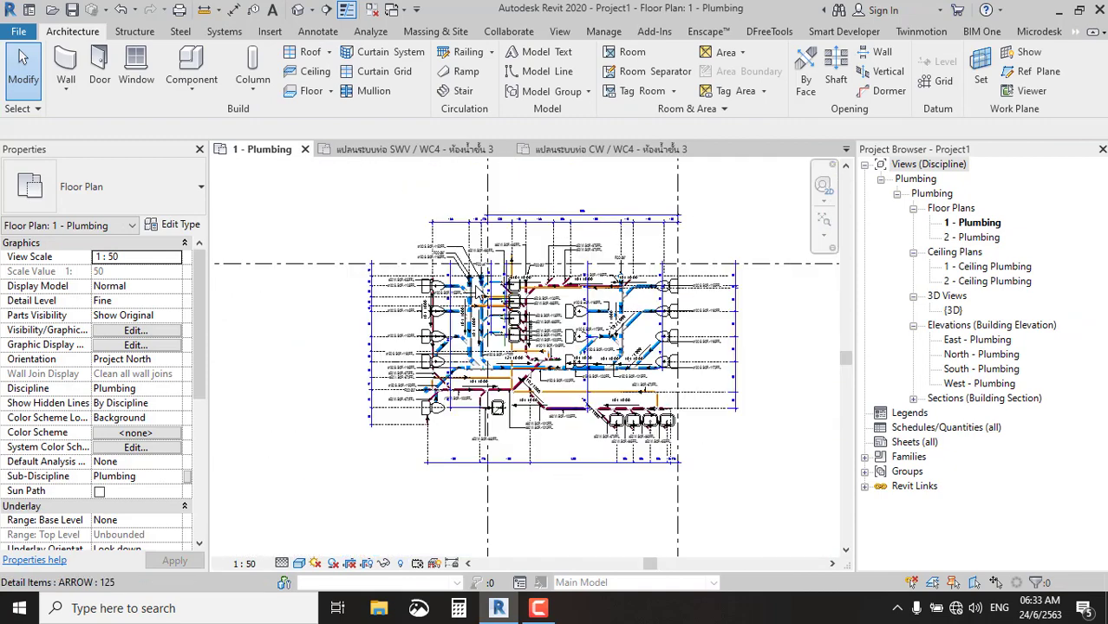
scroll(488, 289, "down", 3)
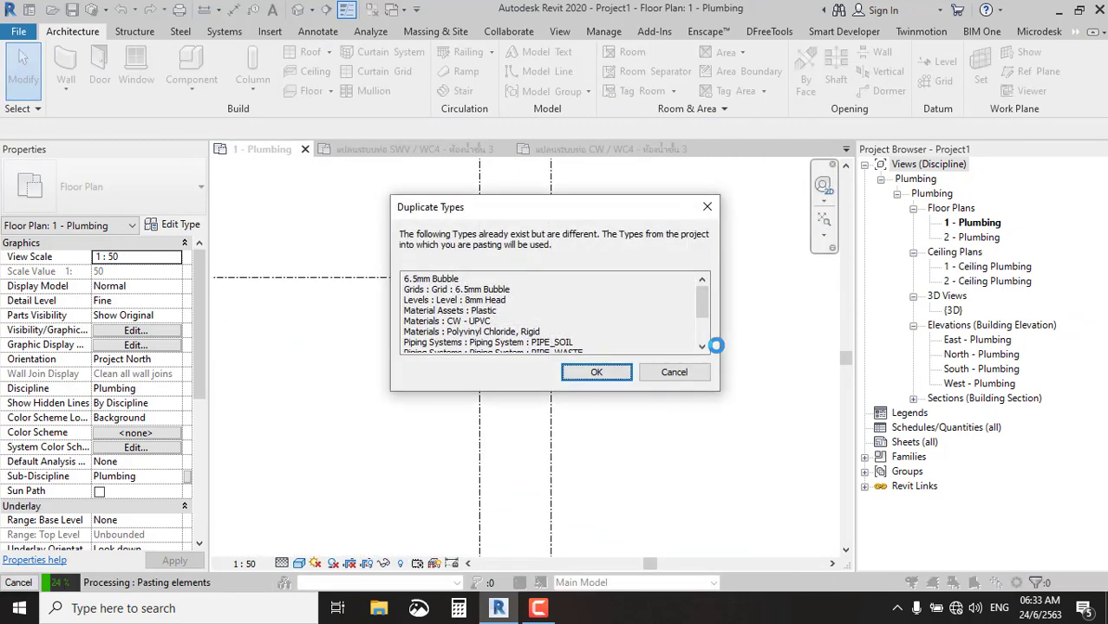
left_click(596, 373)
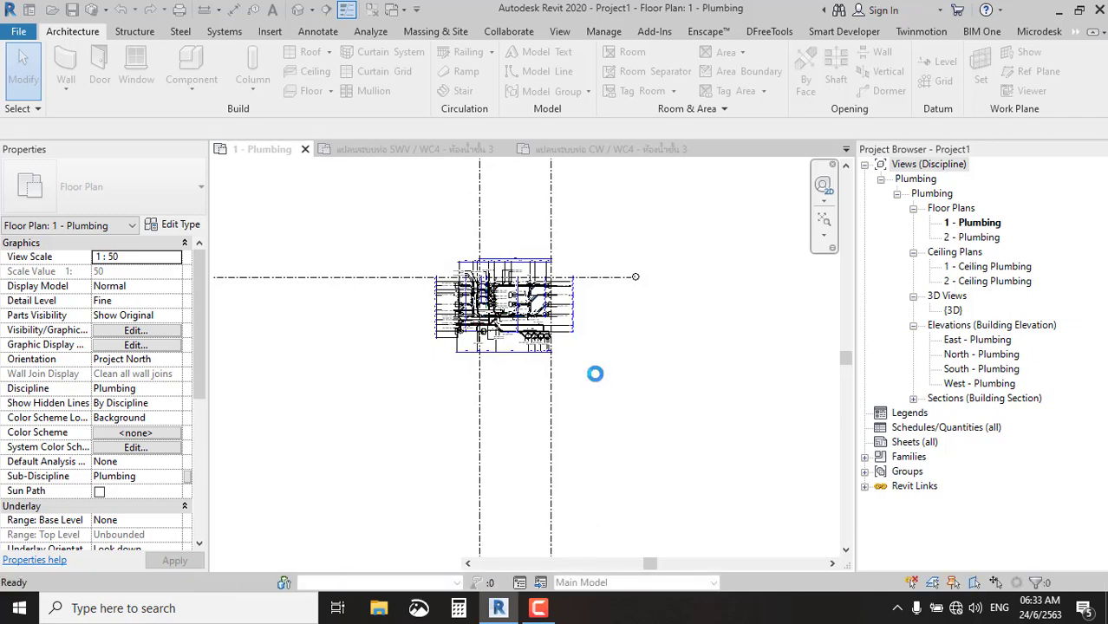
scroll(617, 440, "up", 2)
scroll(618, 454, "up", 2)
scroll(615, 486, "up", 2)
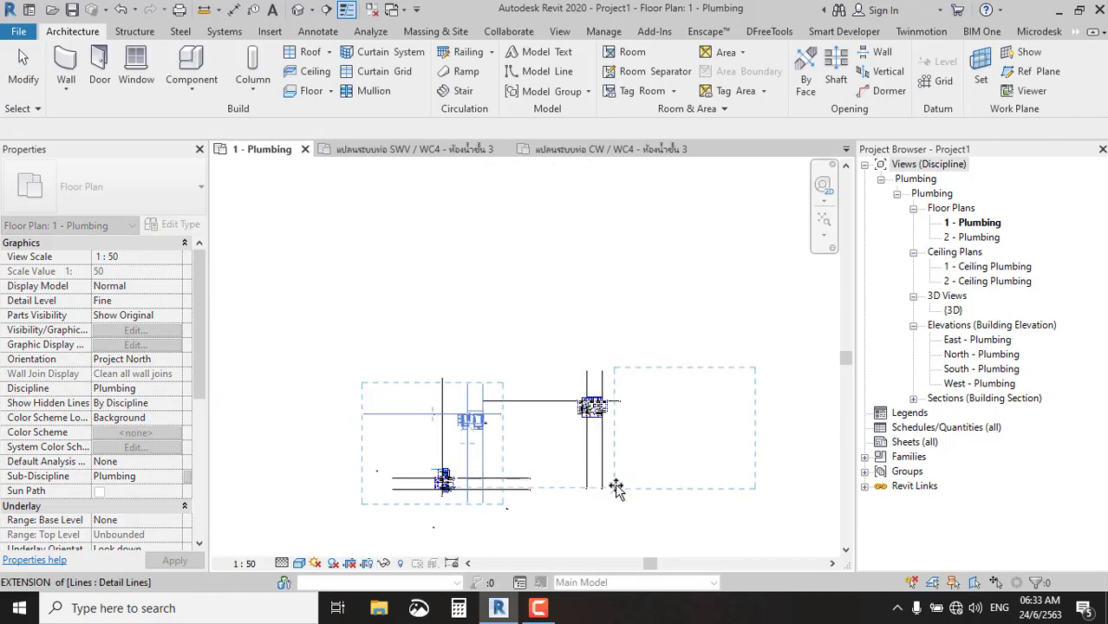
left_click(618, 495)
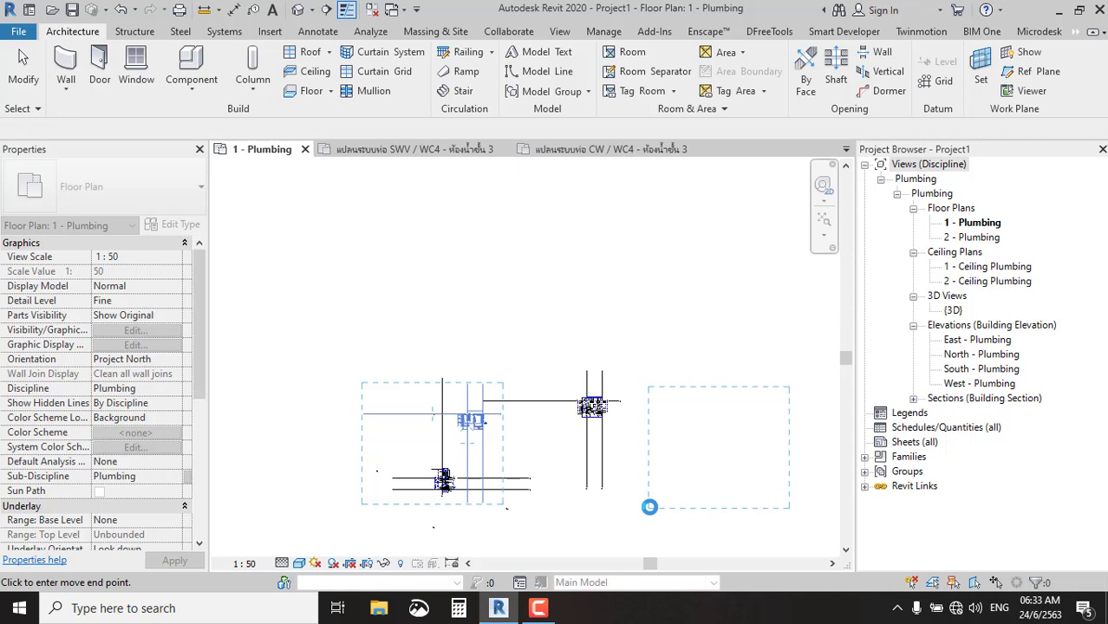
left_click(650, 507)
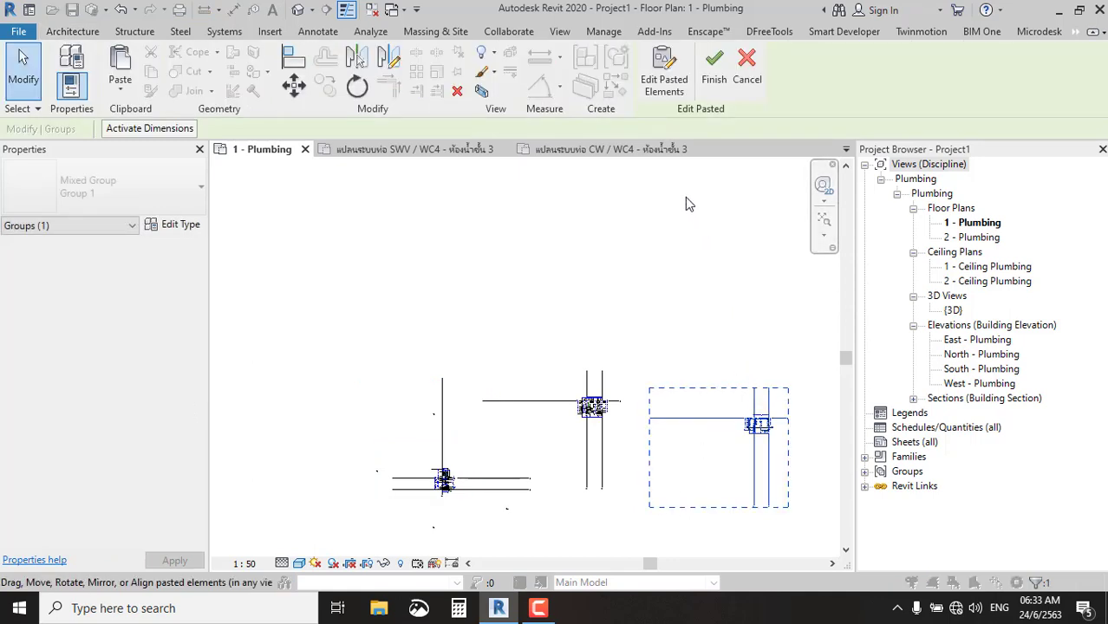
left_click(688, 212)
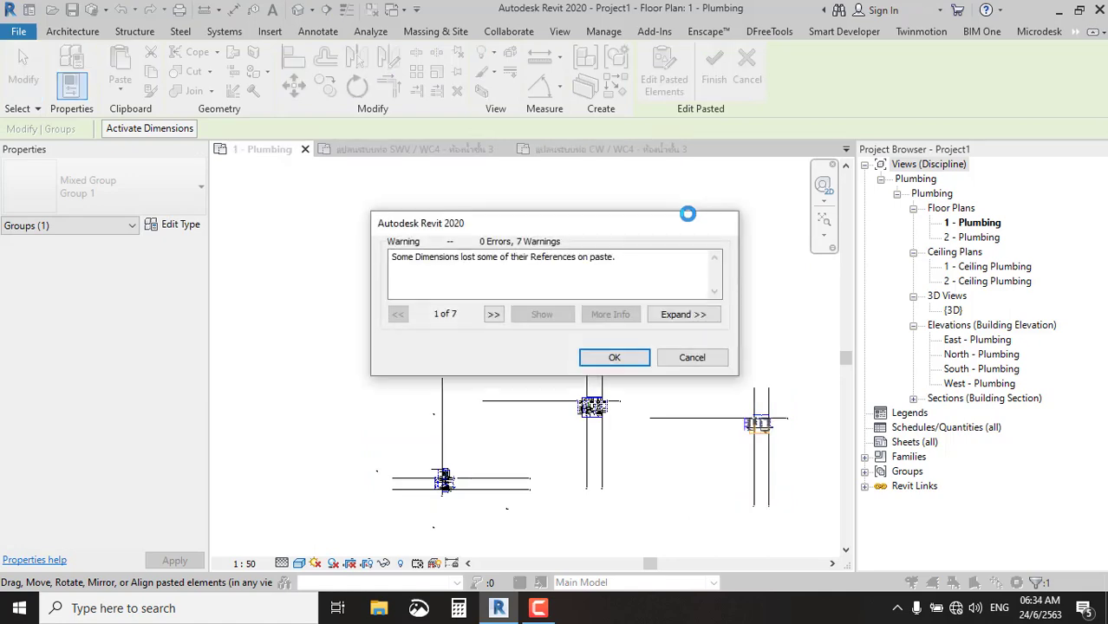
left_click(646, 357)
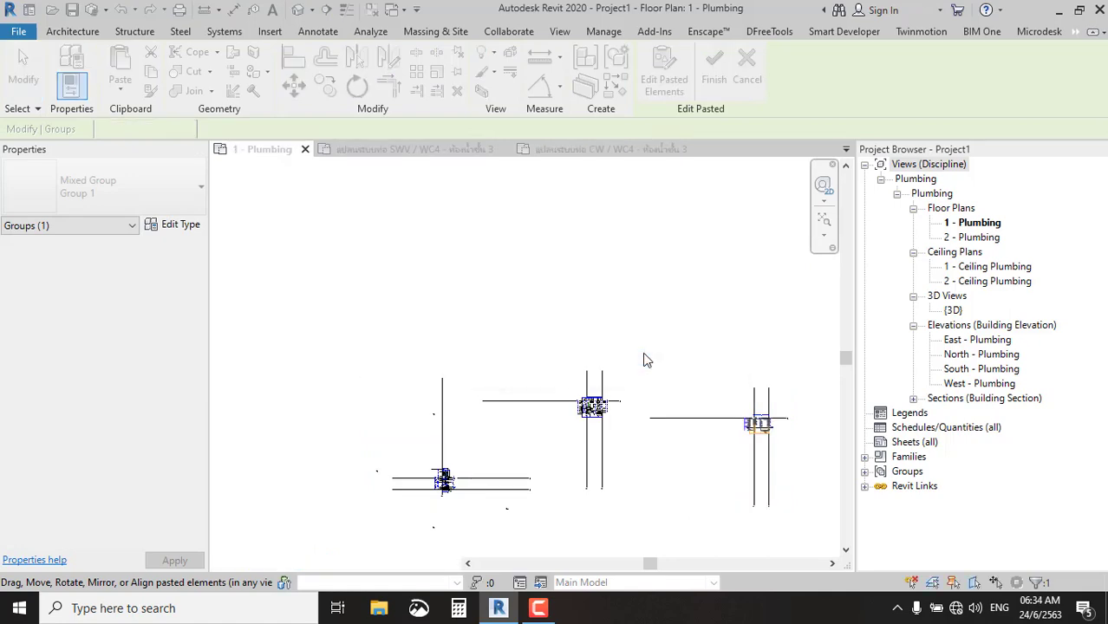
Move the middle pasted group next to the left-hand cluster.
left_click(537, 401)
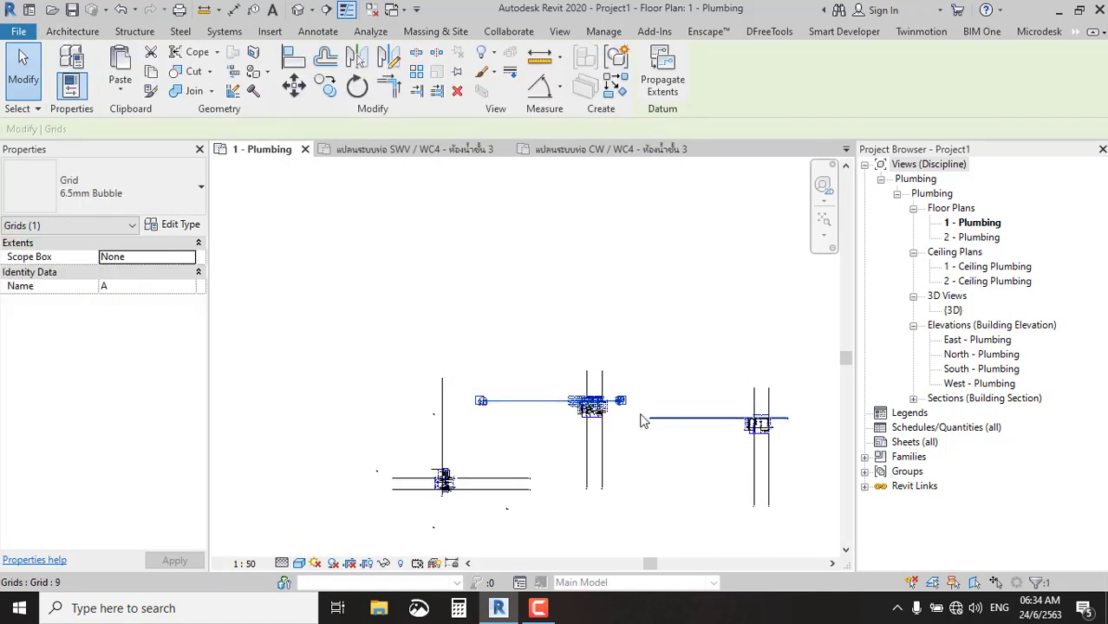
scroll(612, 476, "up", 3)
left_click(668, 319)
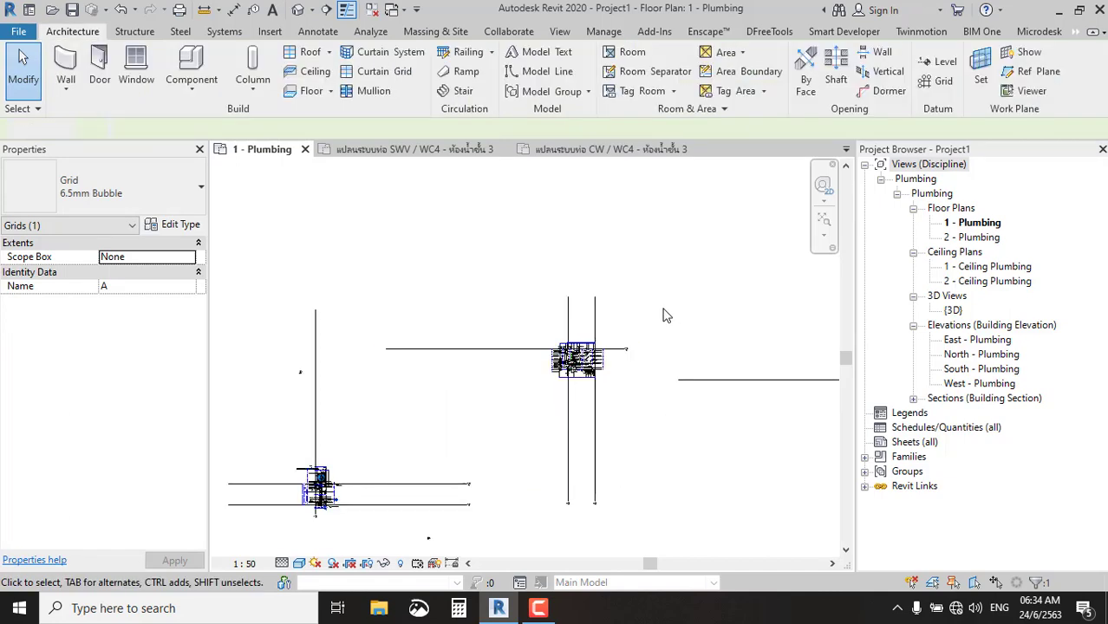
left_click_drag(530, 394, 538, 375)
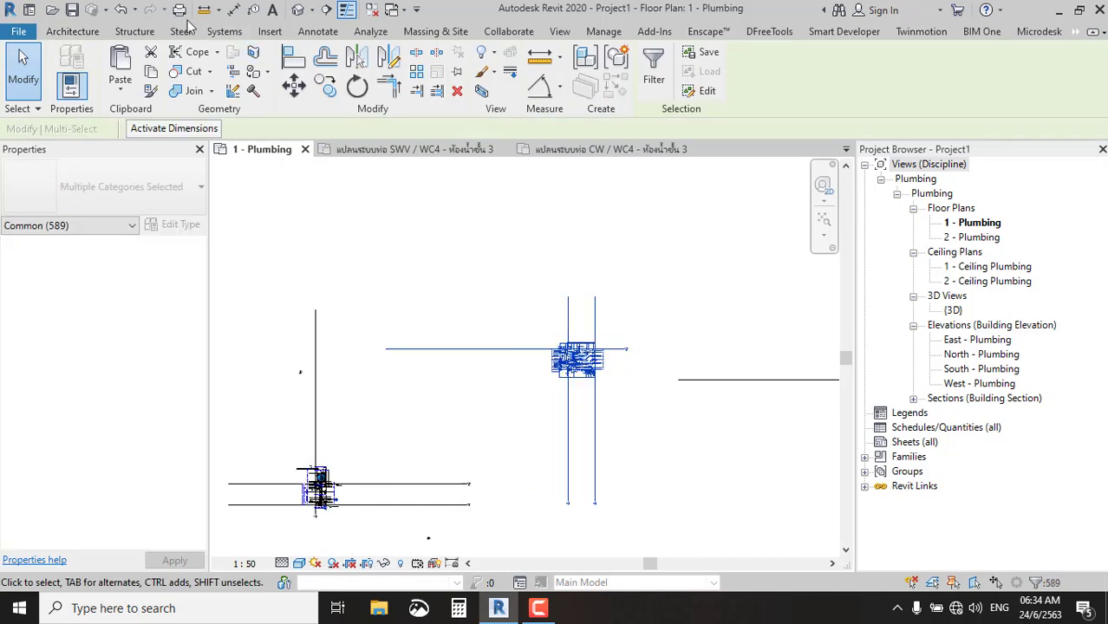
left_click(293, 84)
left_click(544, 345)
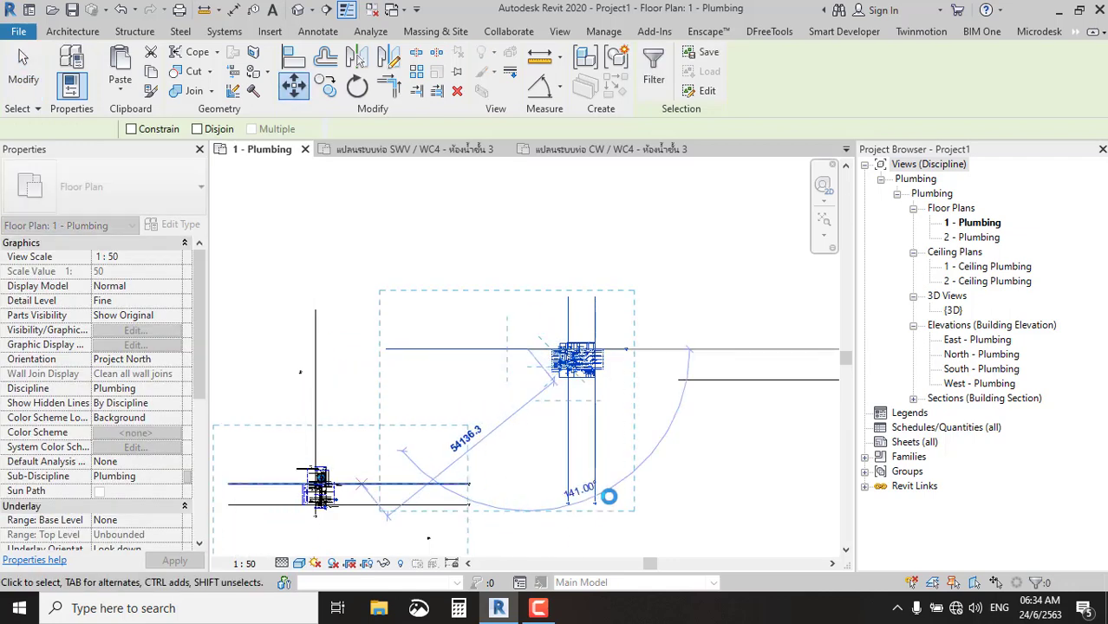
middle_click_drag(597, 450, 476, 287)
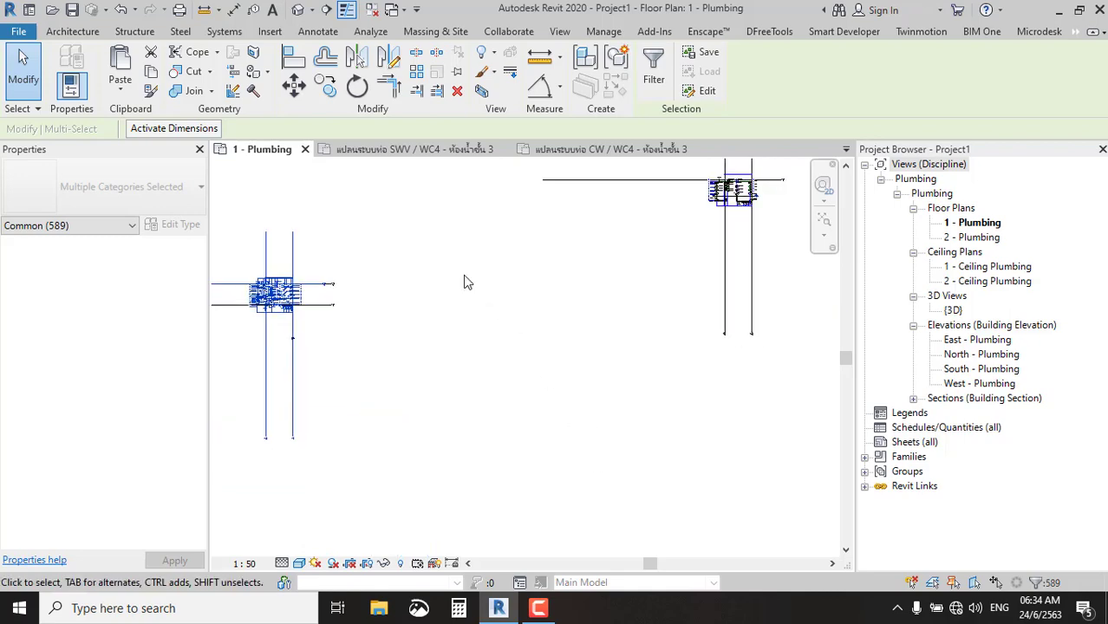
left_click(463, 275)
Move the top-right plumbing group left to a point near Grid E.
scroll(468, 273, "down", 1)
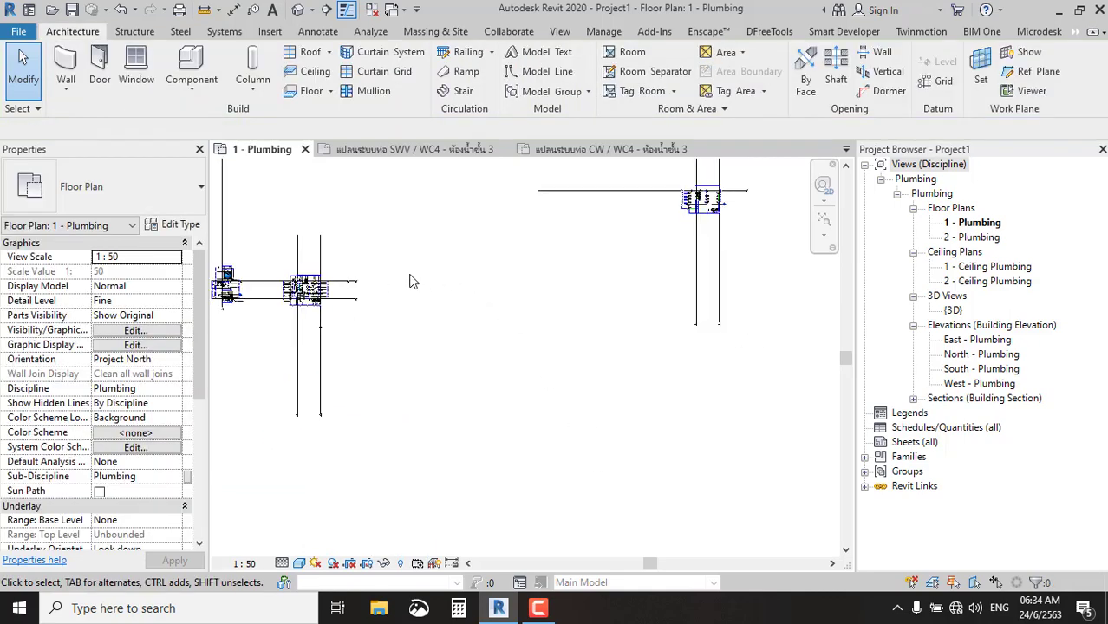
left_click(351, 301)
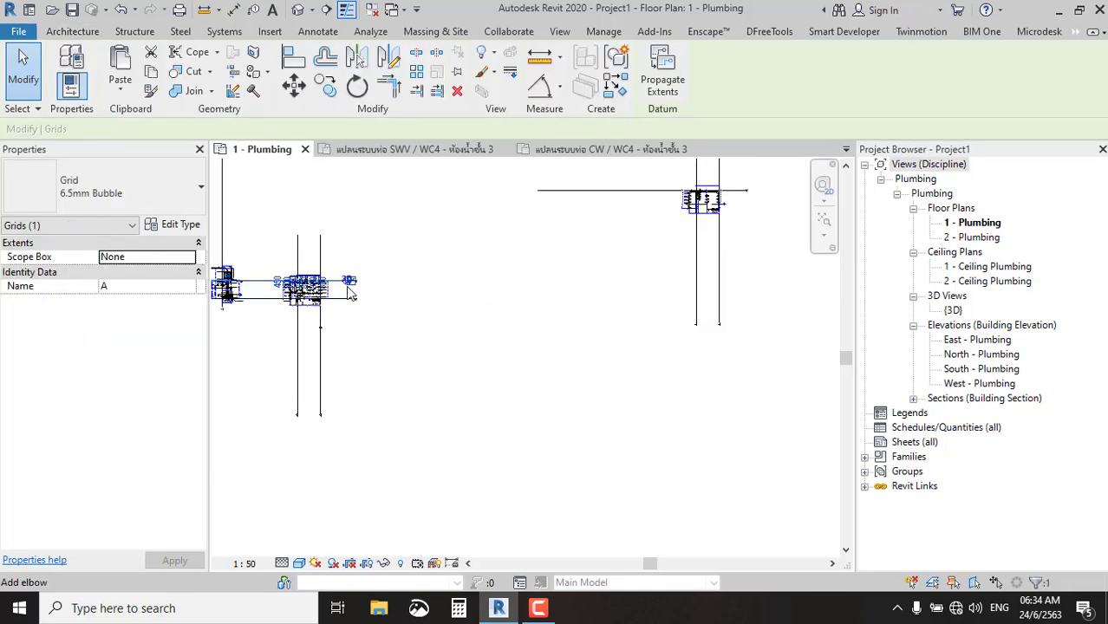
left_click(618, 283)
left_click_drag(755, 332, 532, 159)
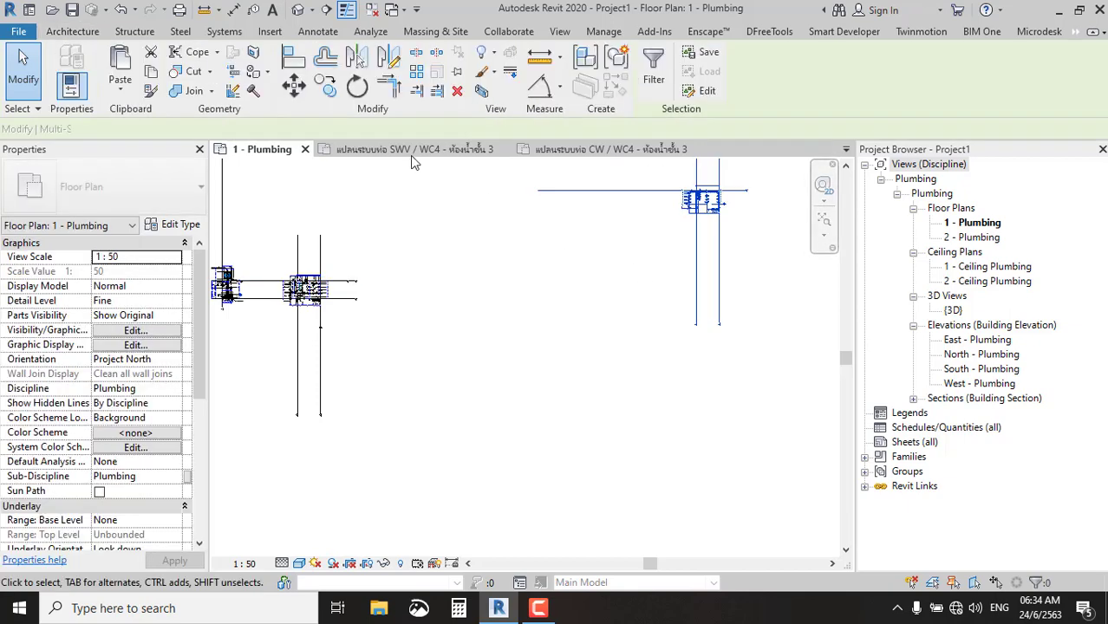
left_click(293, 84)
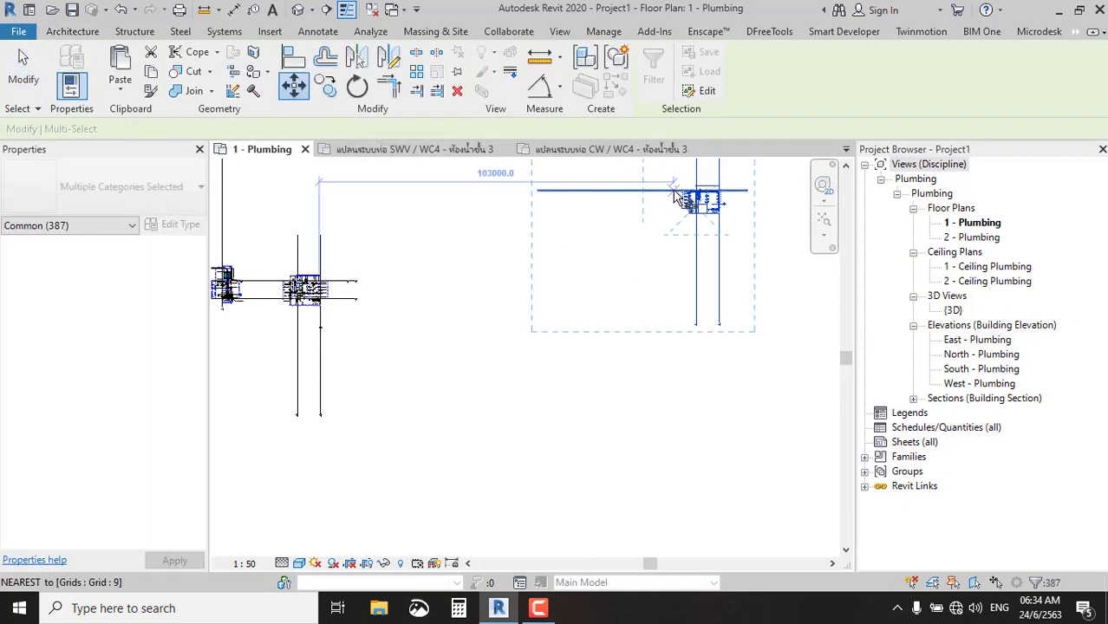
left_click(656, 186)
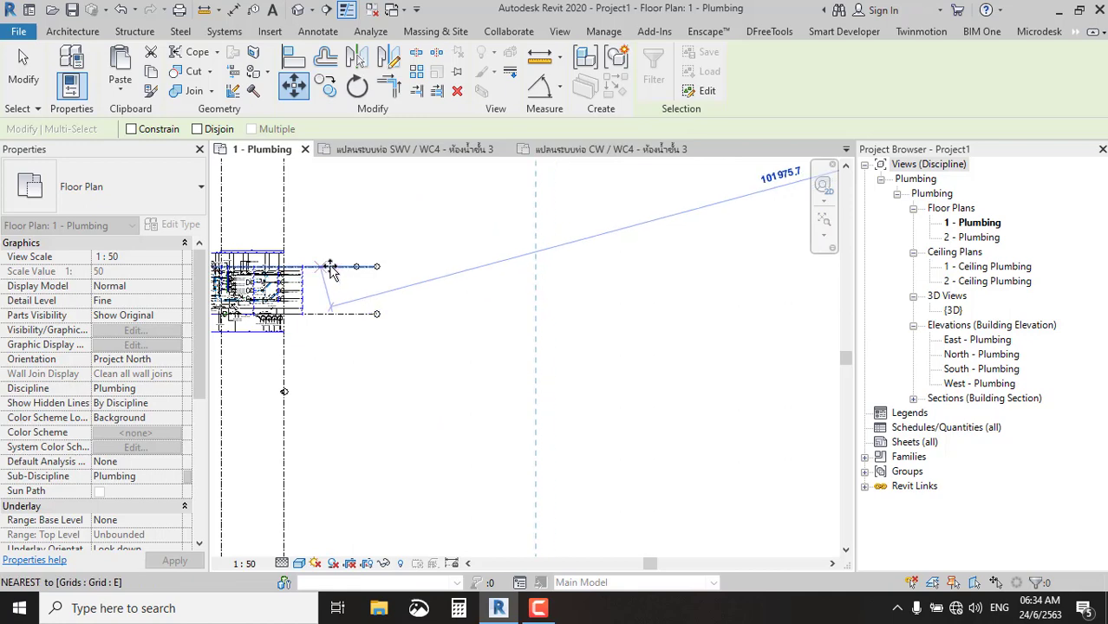
left_click(323, 269)
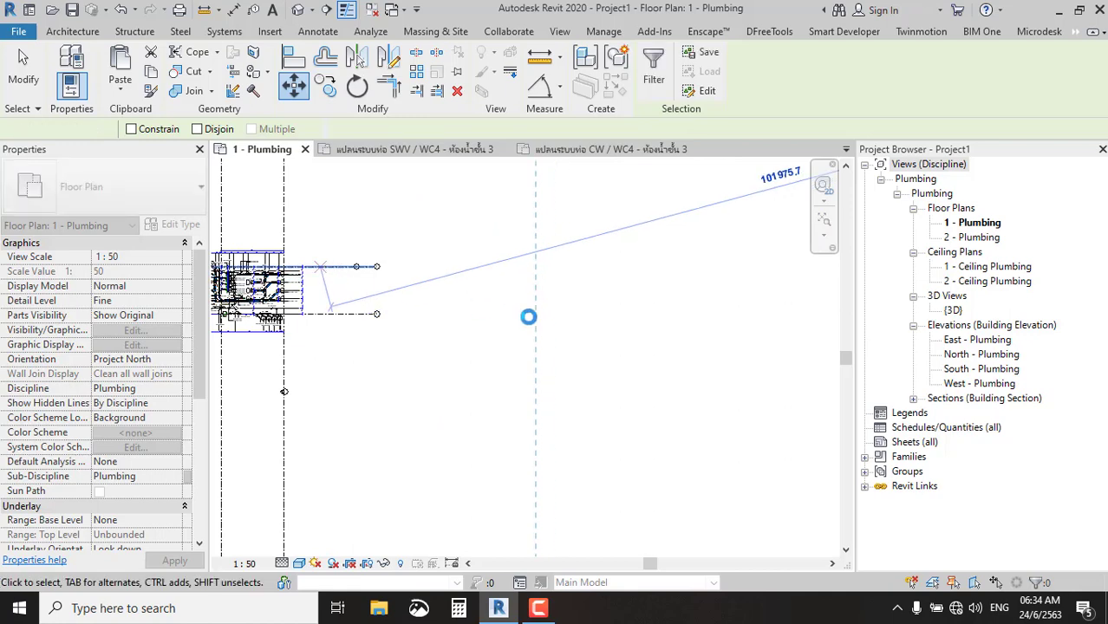
scroll(237, 308, "up", 5)
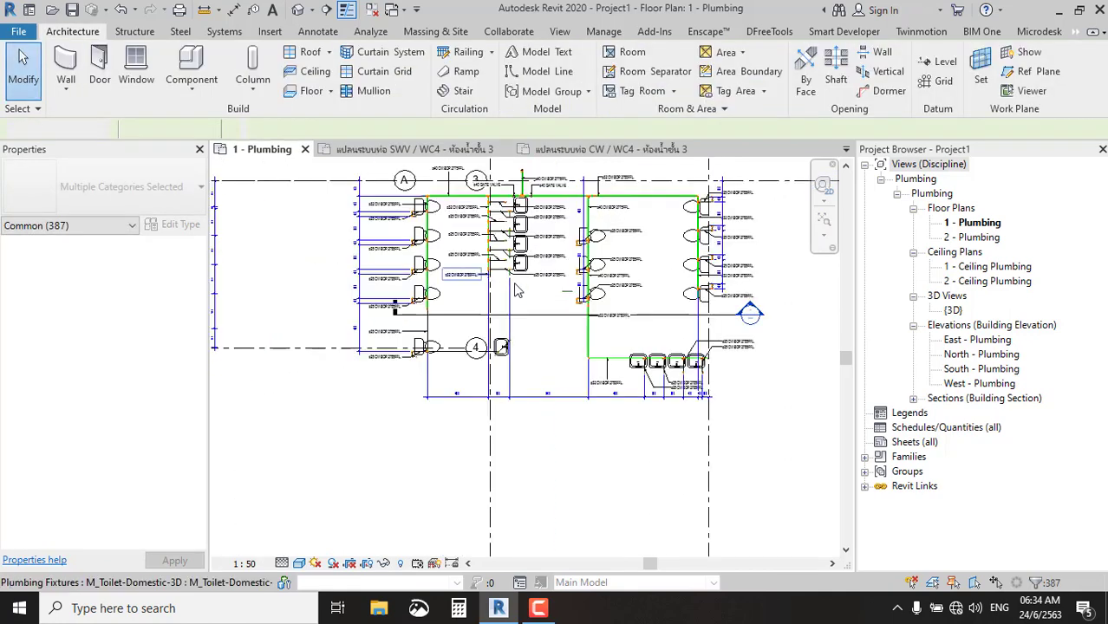
key("Escape")
middle_click_drag(356, 307, 451, 336)
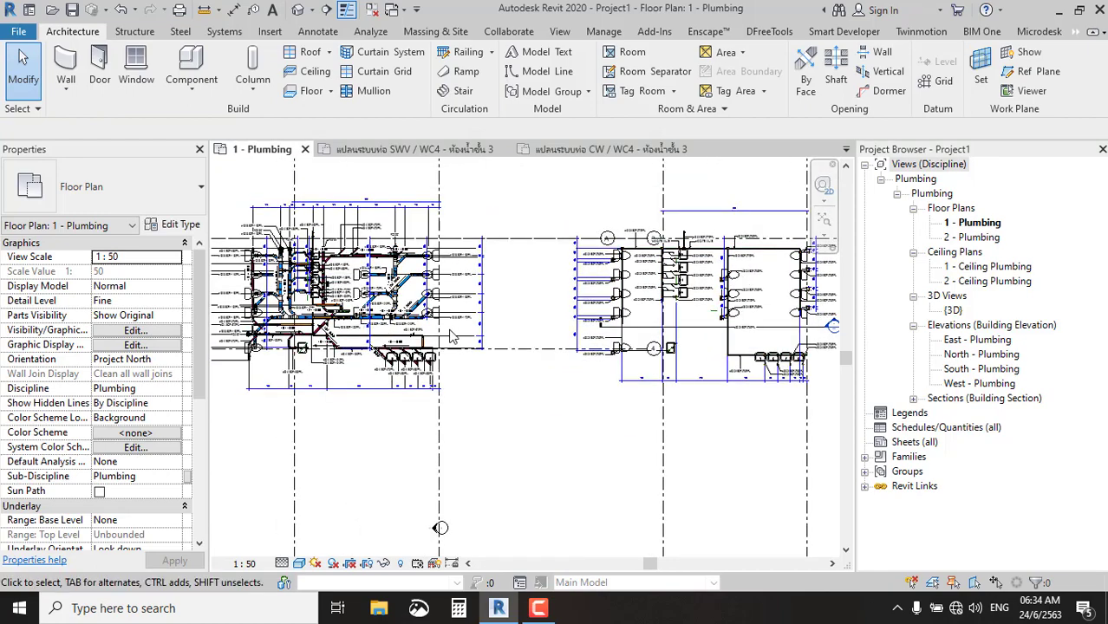
middle_click_drag(550, 350, 595, 353)
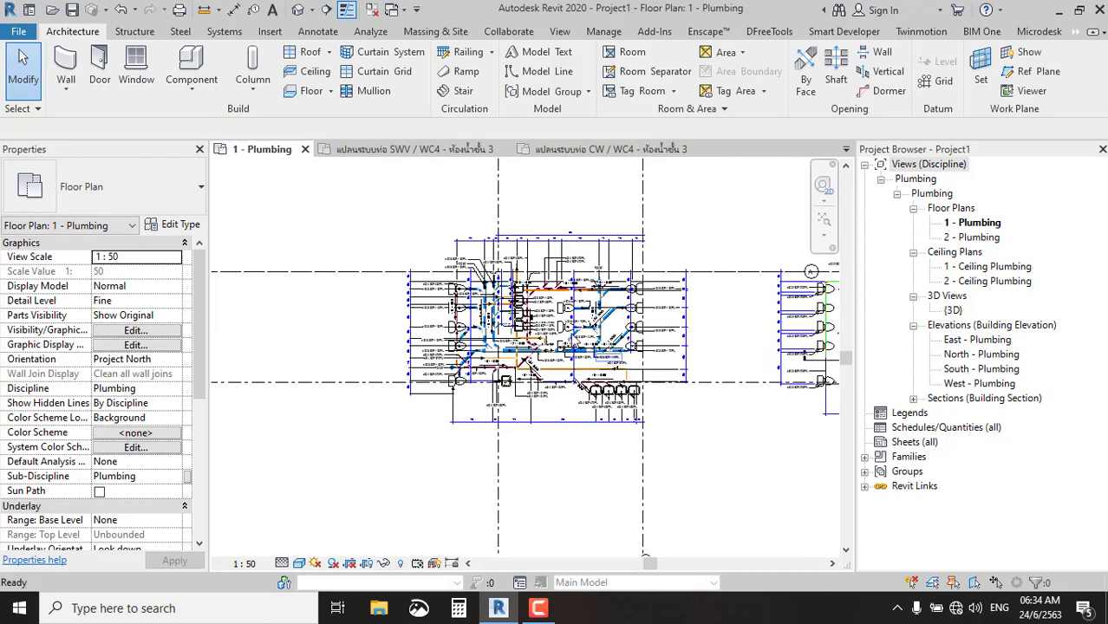
scroll(671, 332, "down", 5)
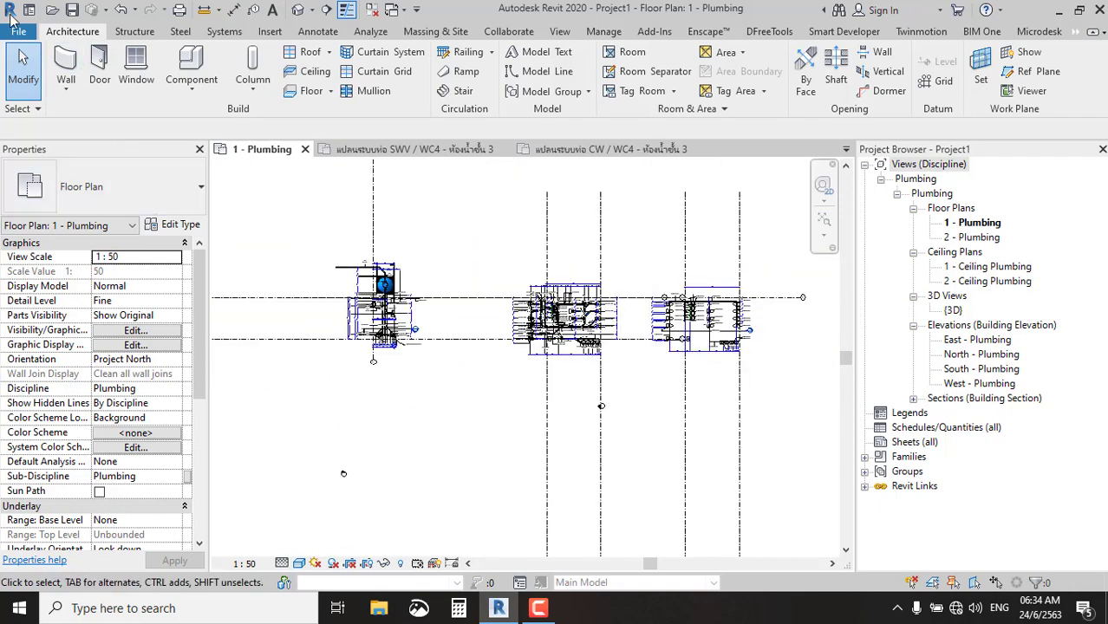
Save the project as SN-EP.4 - ไฟล์ตัวอย่าง.rvt in E:'s course folder under SN-EP.4.
left_click(19, 33)
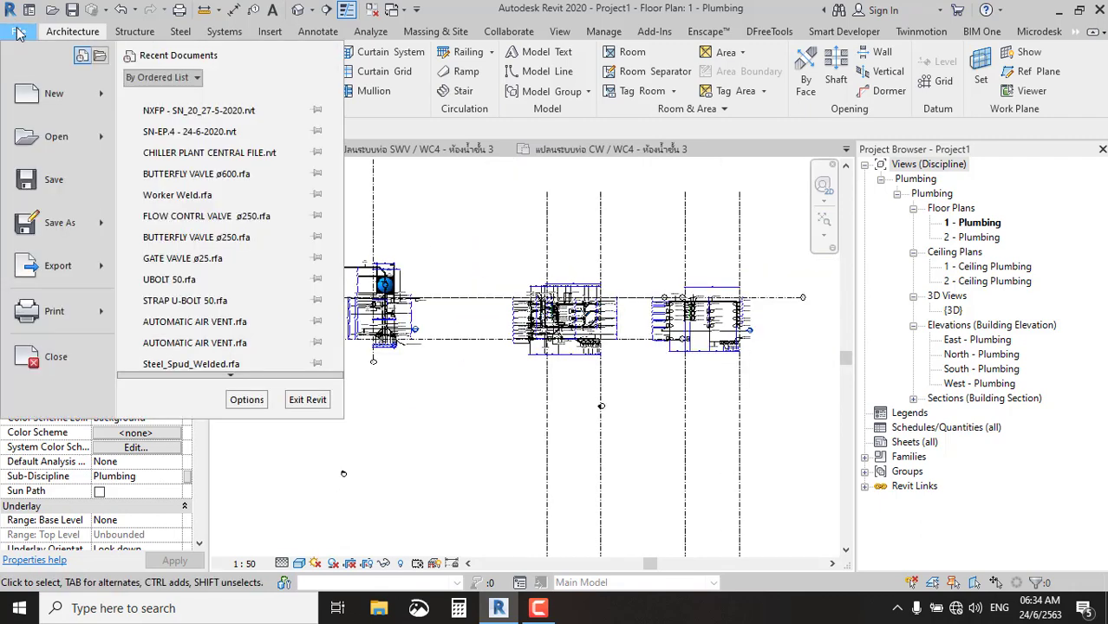
mouse_move(59, 223)
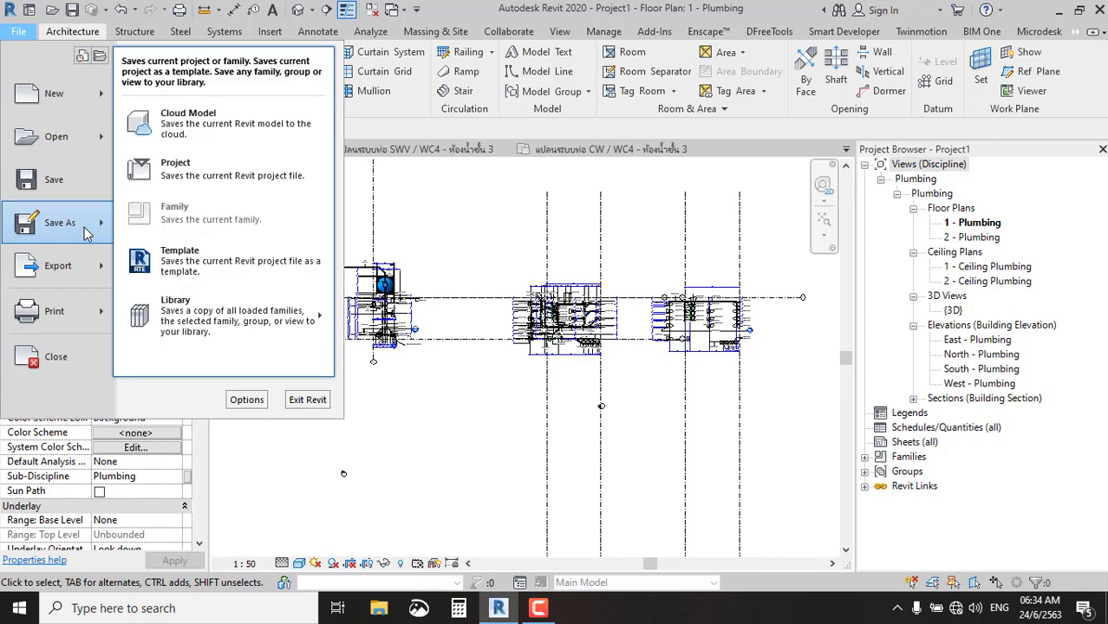
left_click(190, 170)
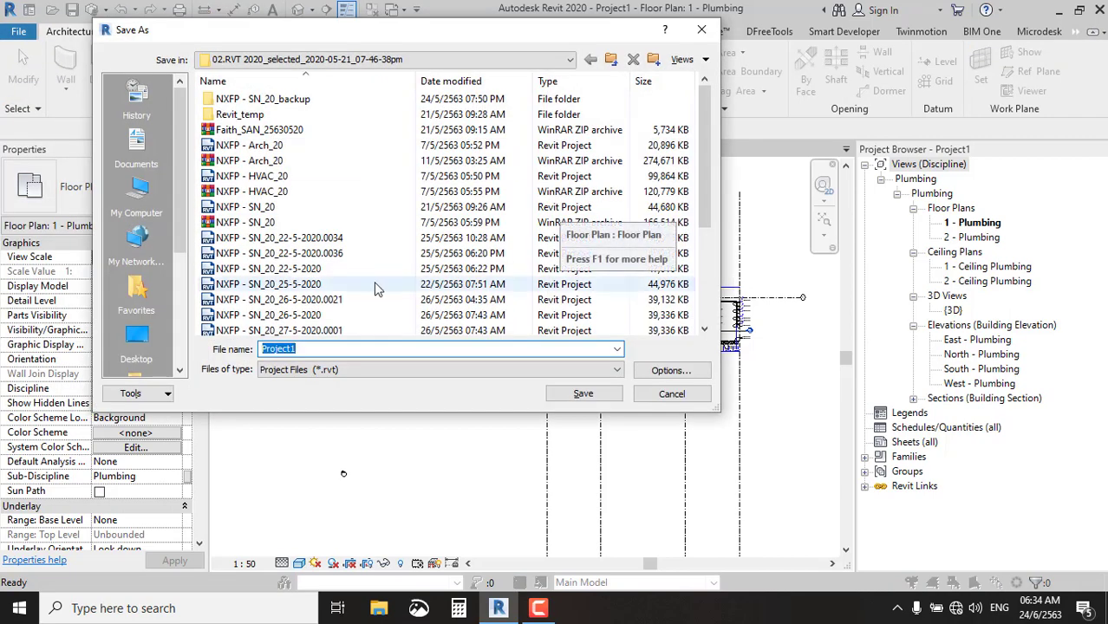
left_click(611, 60)
left_click(612, 61)
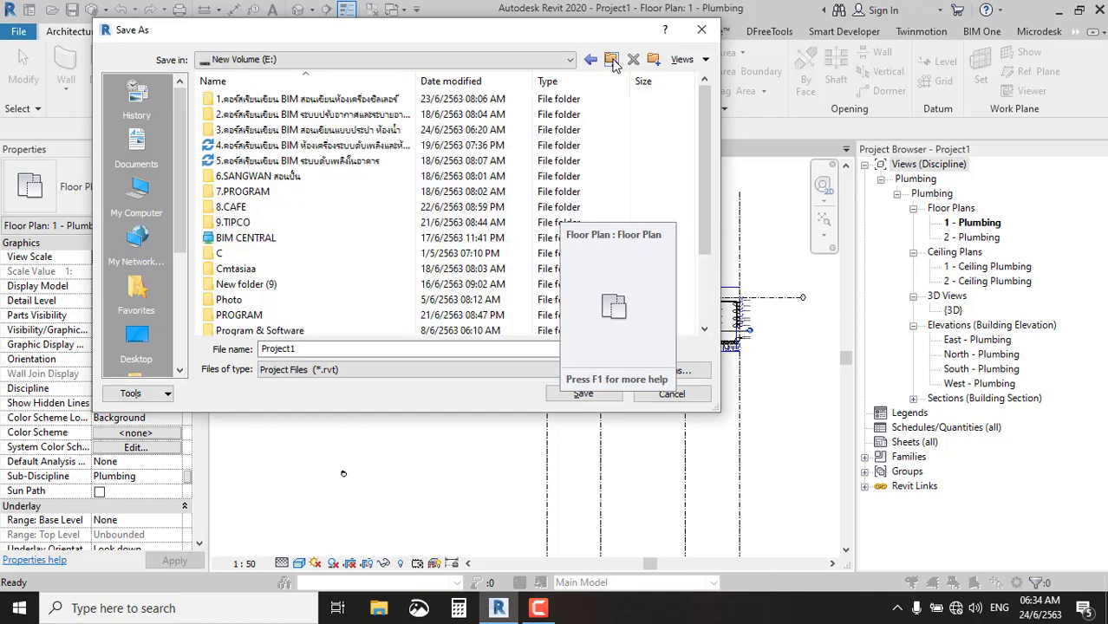
double_click(338, 130)
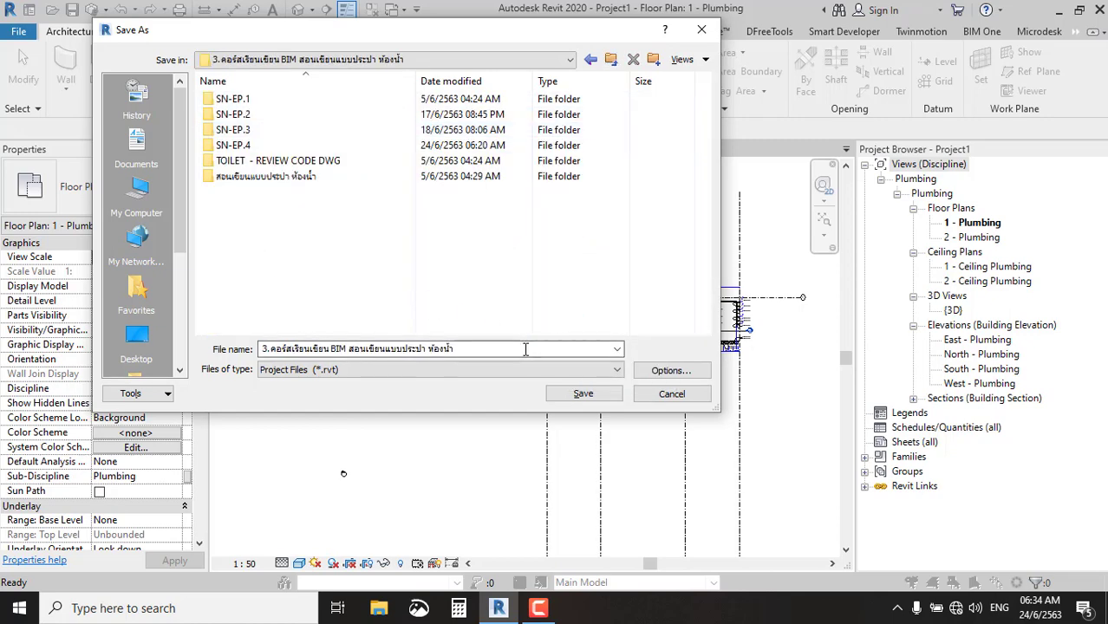
double_click(279, 146)
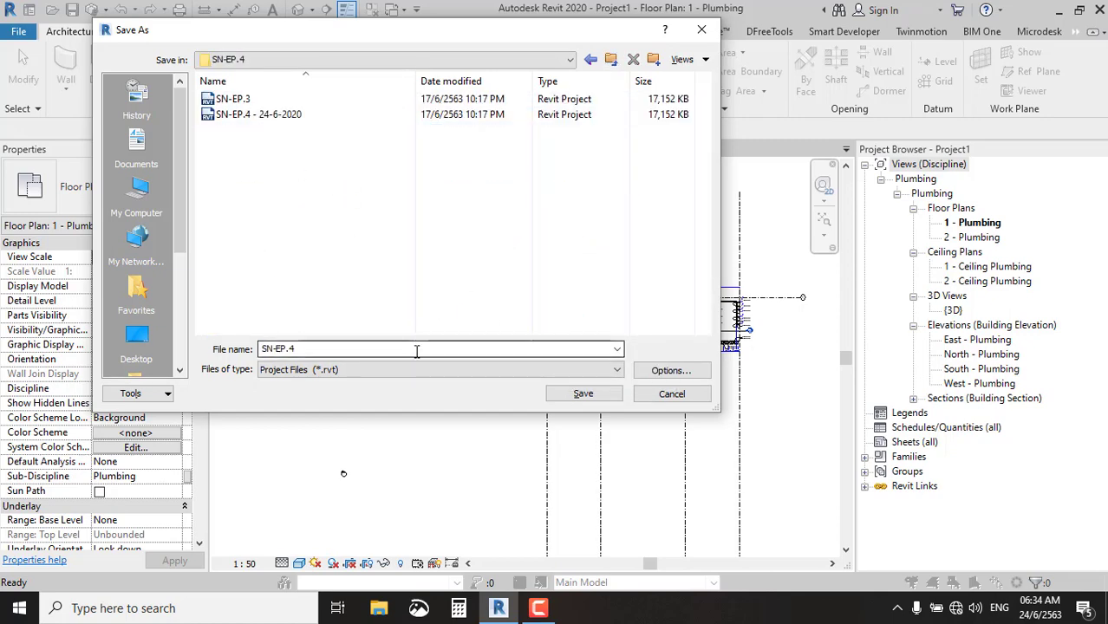
left_click(417, 352)
left_click(423, 353)
type("- ไฟล์ตัวอย่าง")
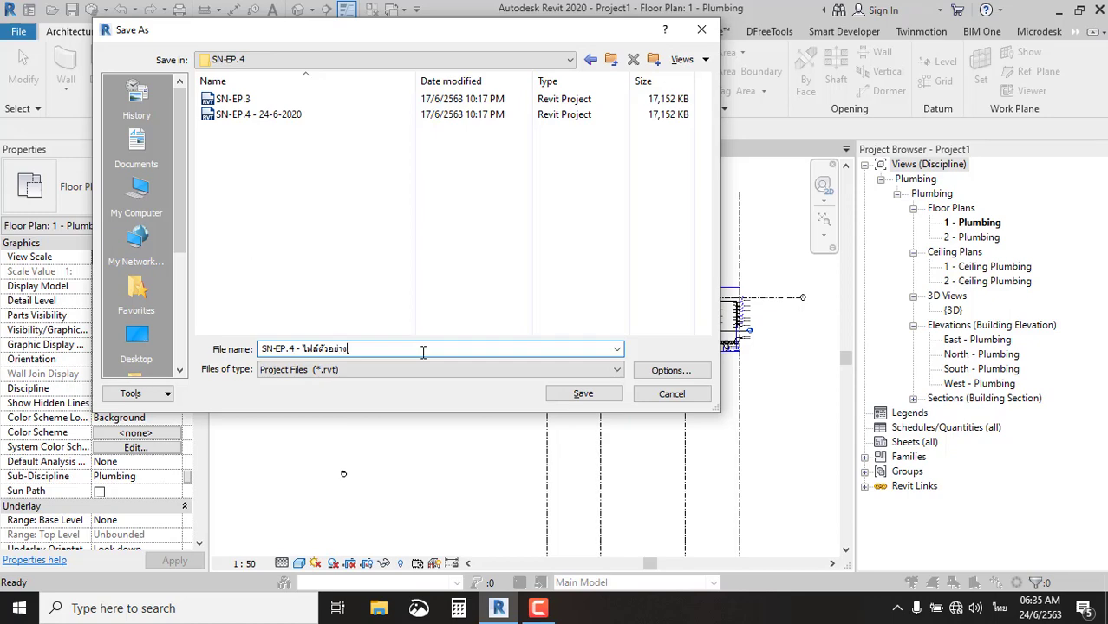
key("ctrl+a")
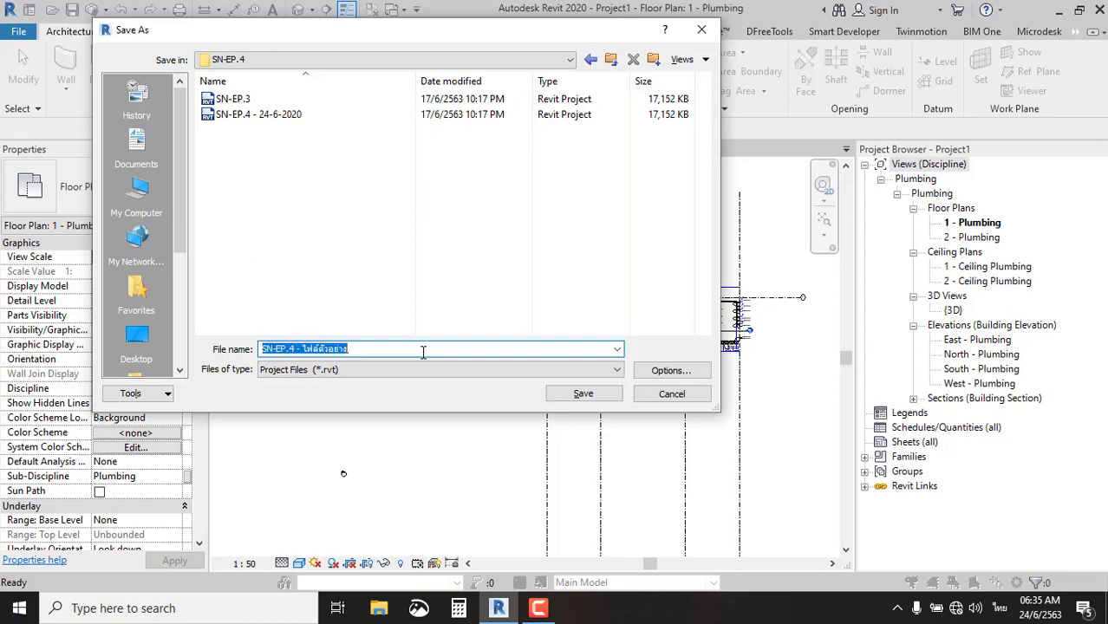
left_click(602, 388)
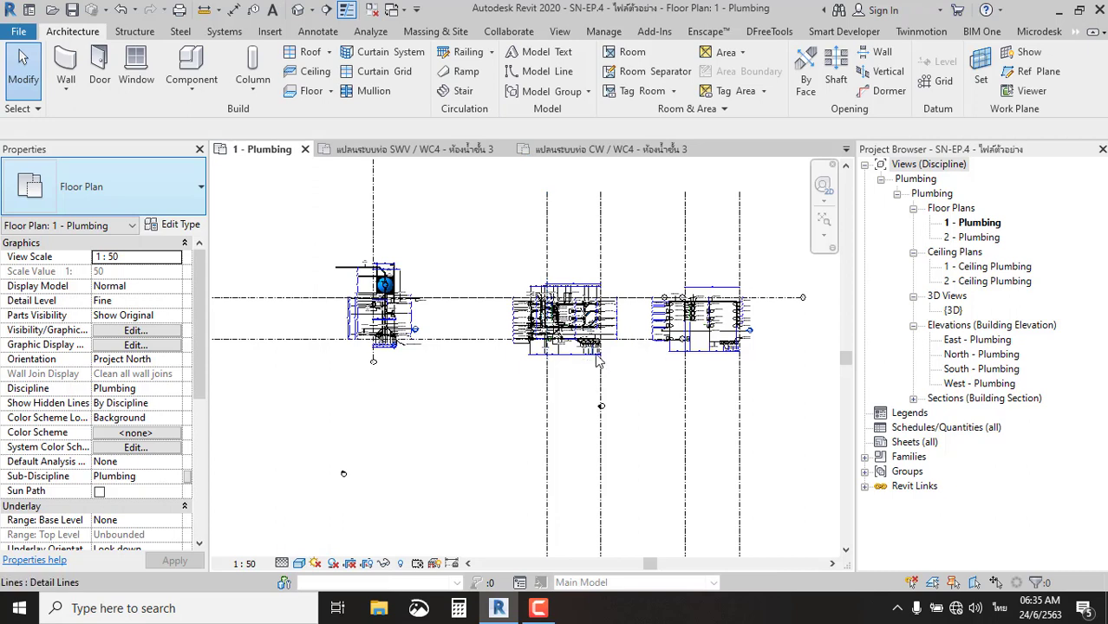
Zoom in on the pipe tags, then window-select all three plumbing groups.
scroll(607, 319, "up", 2)
scroll(607, 320, "up", 3)
scroll(607, 319, "up", 3)
scroll(607, 319, "up", 1)
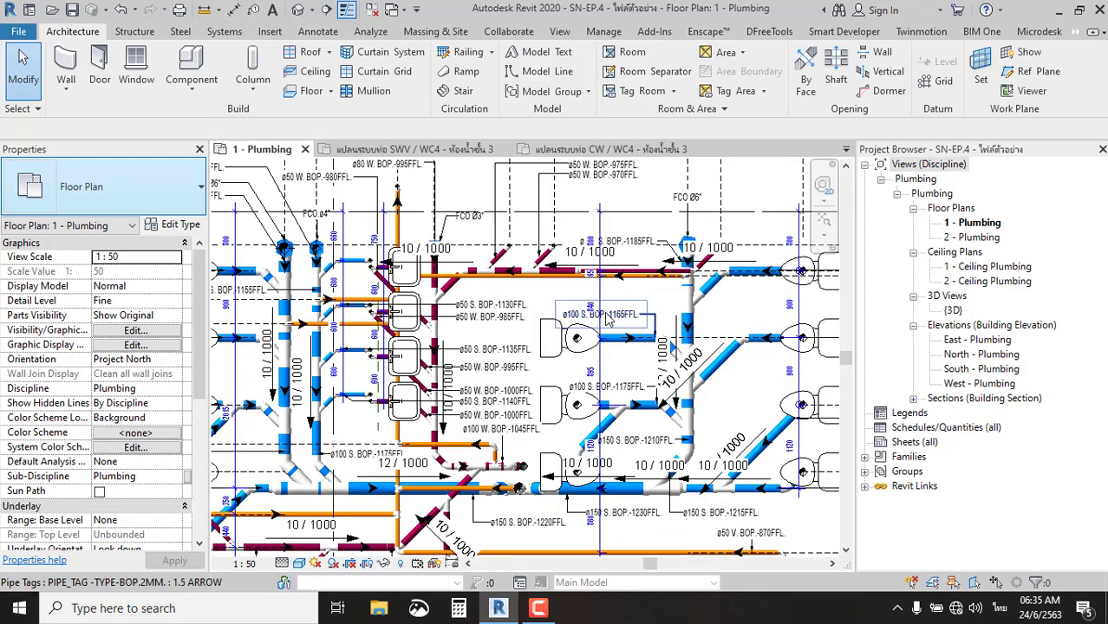
scroll(607, 319, "down", 3)
scroll(607, 319, "down", 2)
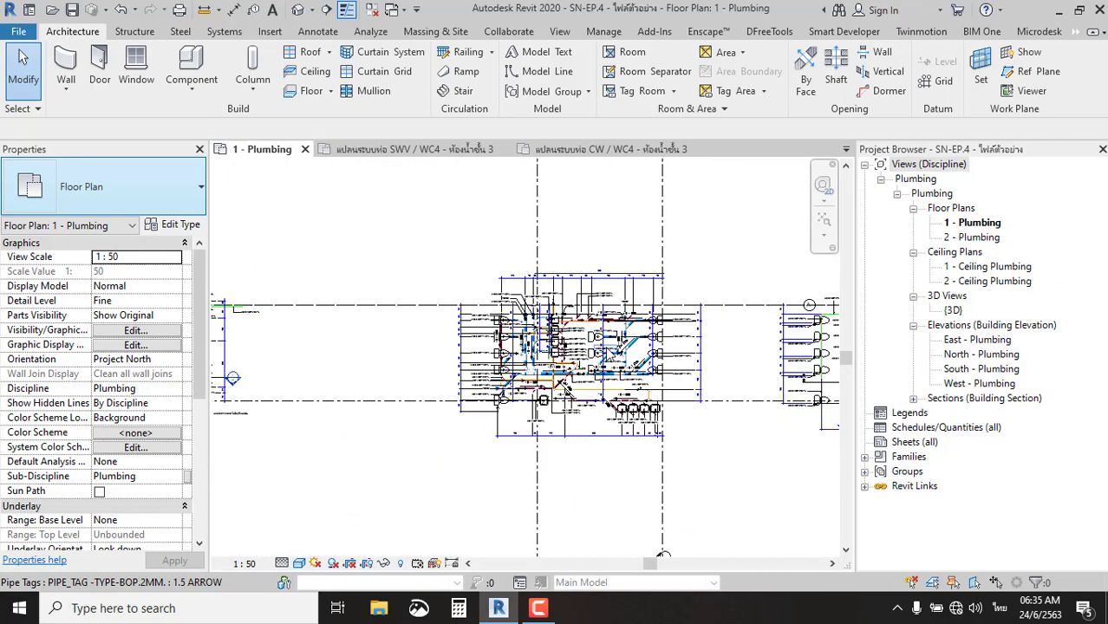
scroll(607, 319, "down", 1)
scroll(607, 319, "down", 1)
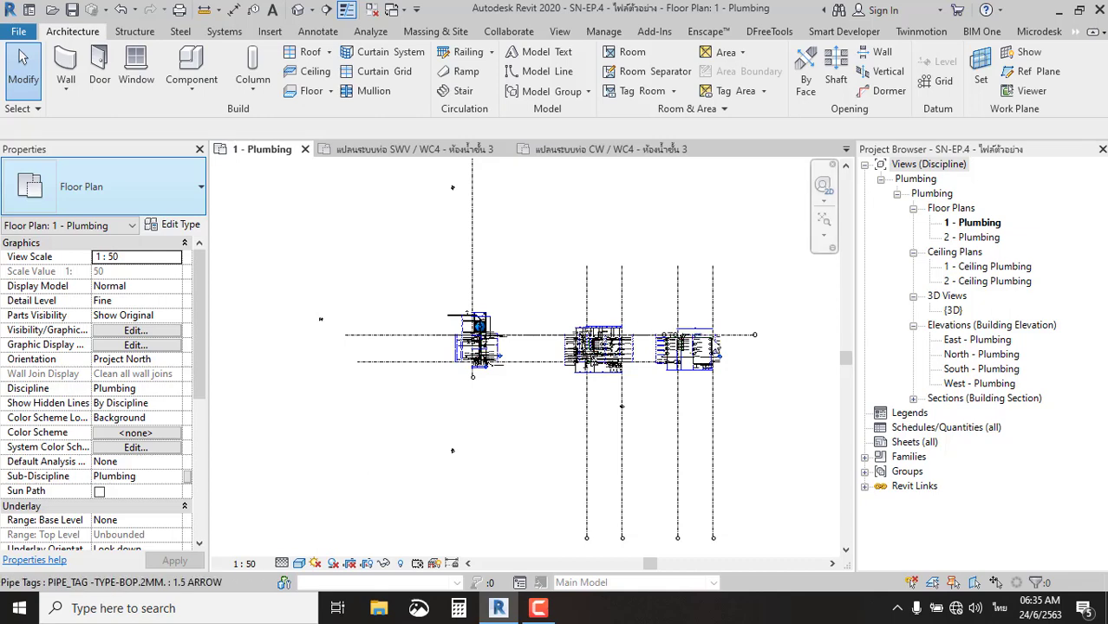
scroll(717, 340, "up", 5)
scroll(707, 422, "up", 3)
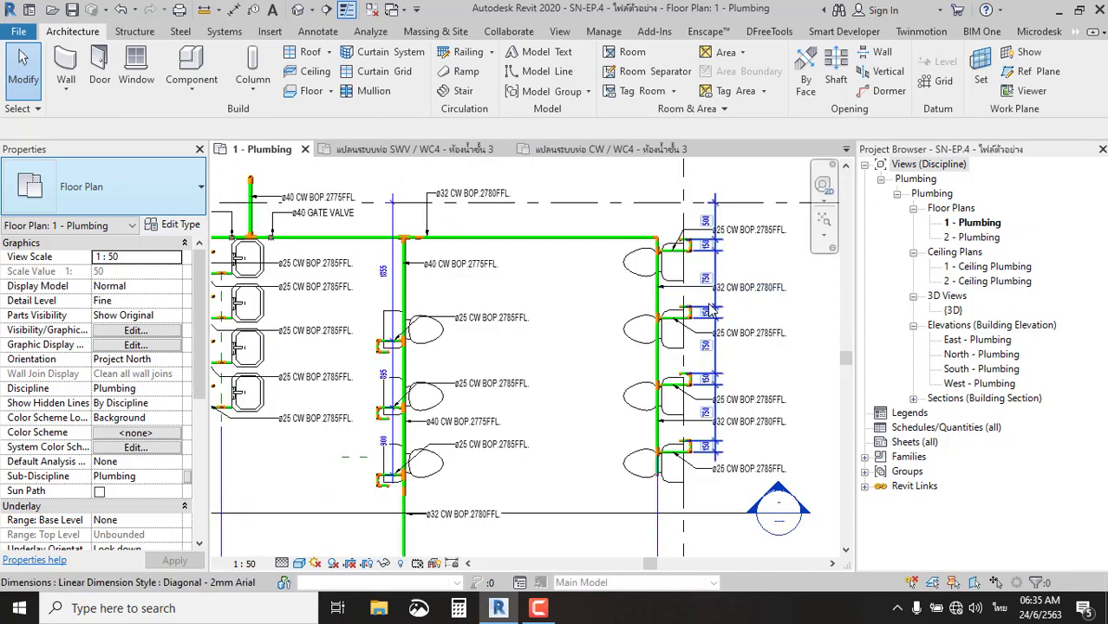
scroll(707, 422, "up", 2)
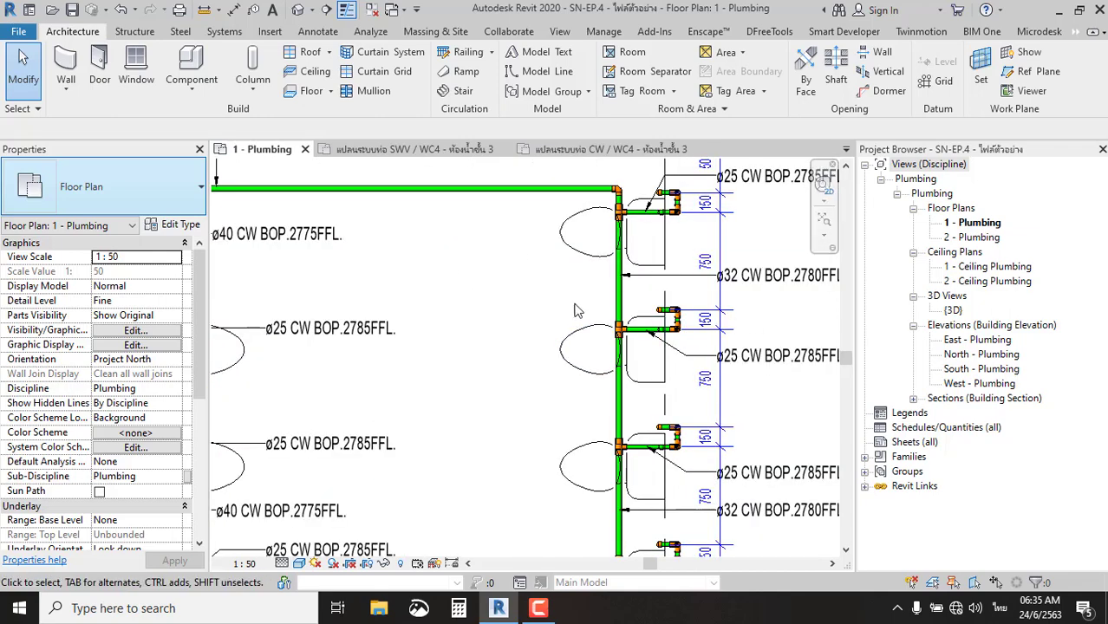
scroll(706, 286, "down", 4)
scroll(707, 286, "down", 2)
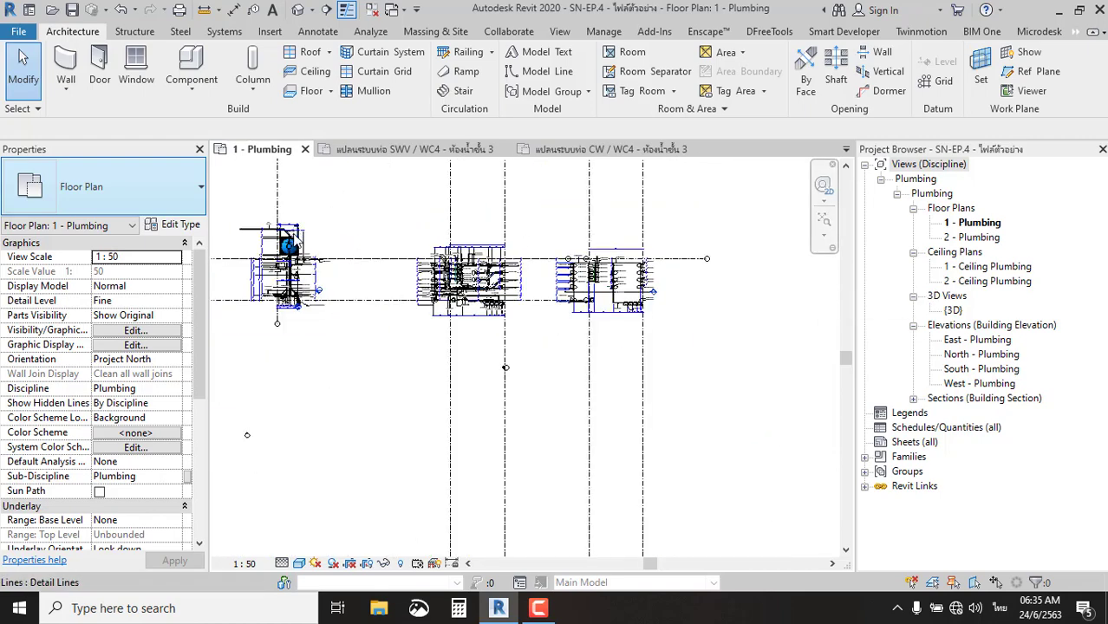
scroll(295, 282, "up", 4)
scroll(293, 279, "up", 2)
scroll(293, 279, "down", 2)
scroll(293, 279, "down", 2)
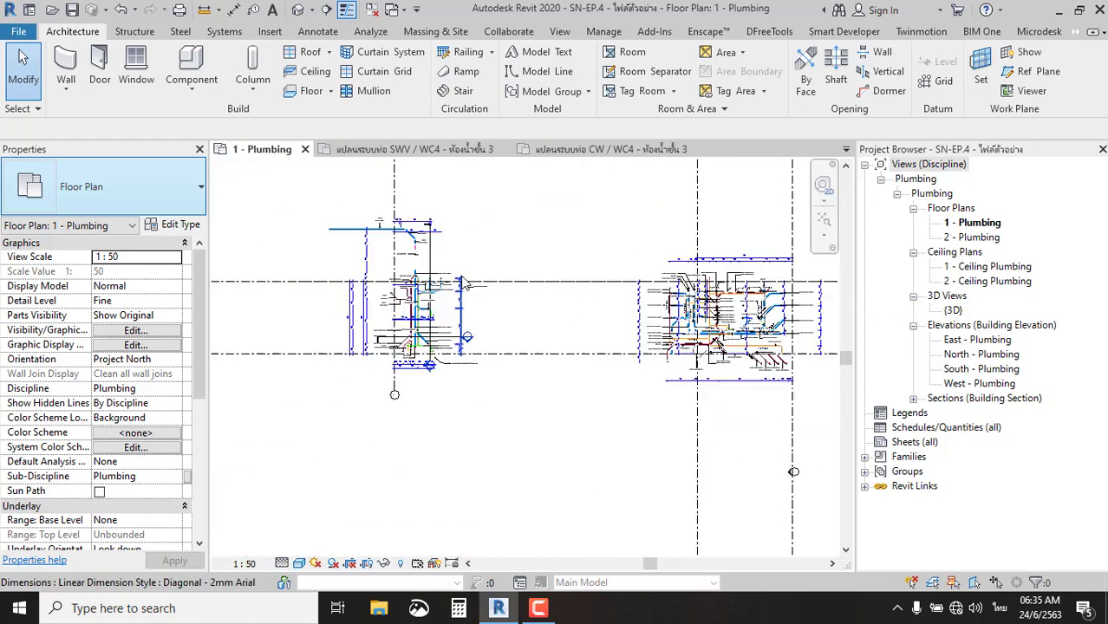
scroll(294, 279, "down", 2)
mouse_move(360, 228)
left_mouse_down()
mouse_move(727, 349)
mouse_move(722, 269)
left_mouse_up()
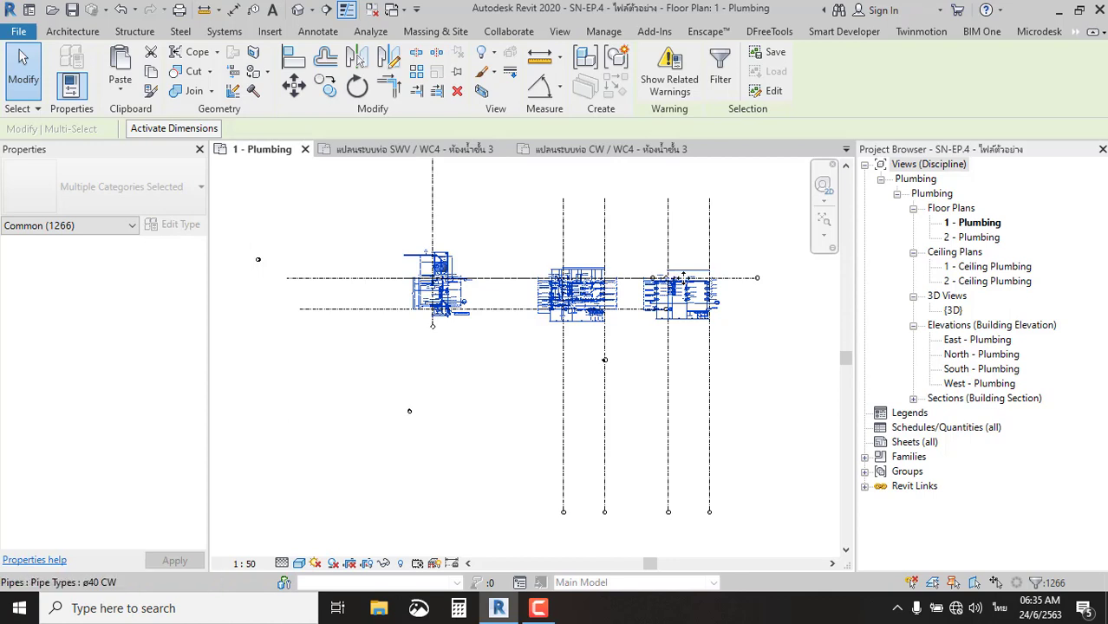
Copy the selected groups and close the 1 - Plumbing, CW/WC4, SWV/WC4, SWV/WC1 and cover views.
left_click(330, 94)
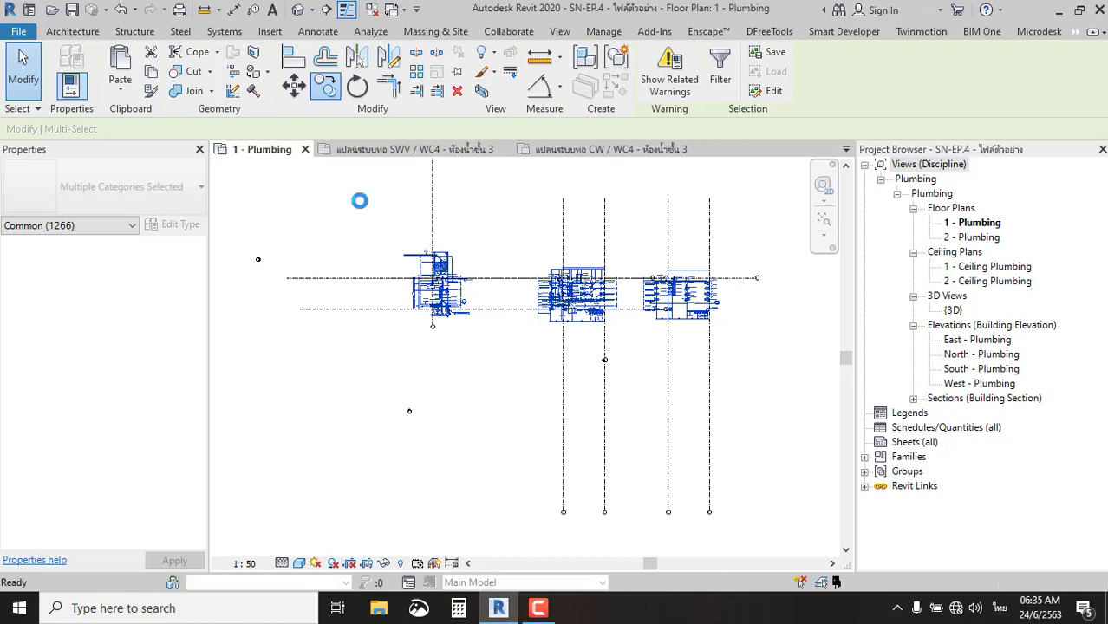
left_click(305, 151)
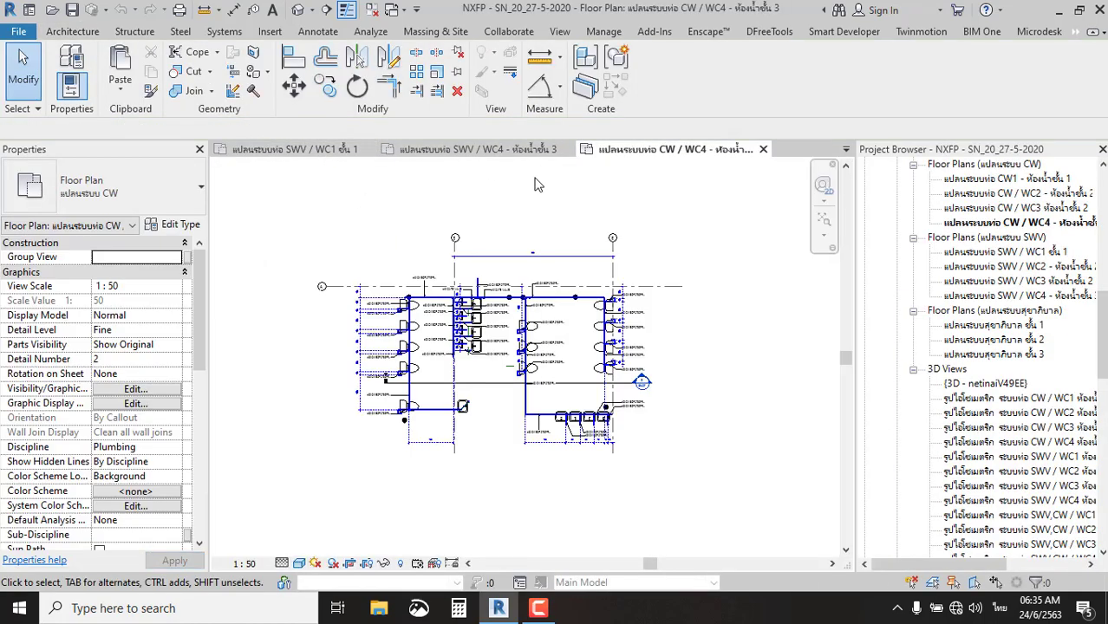
left_click(763, 149)
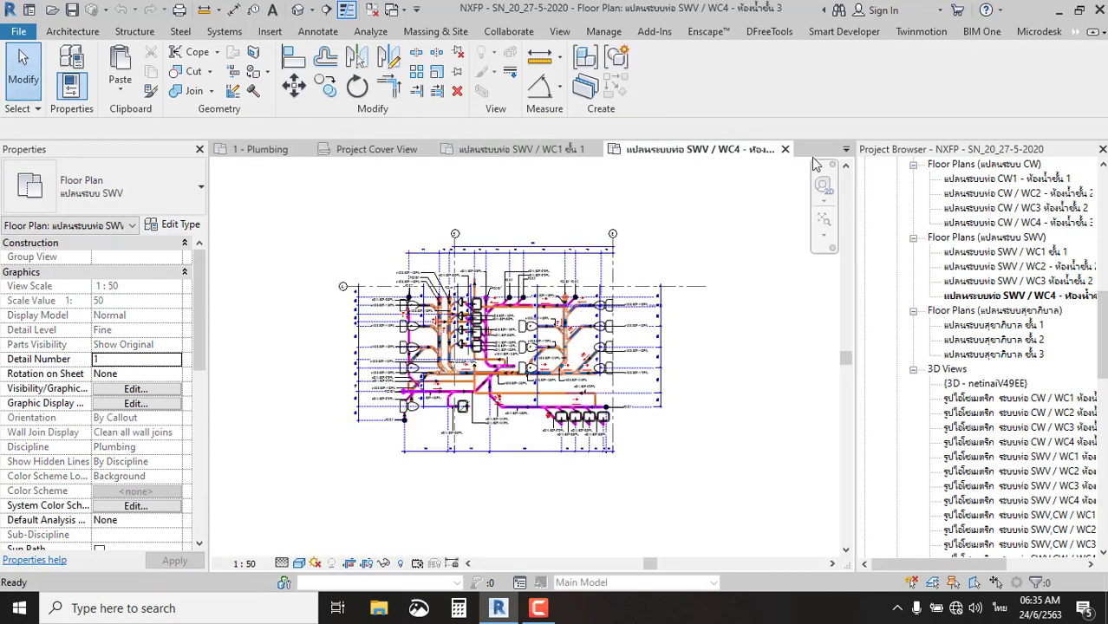
left_click(785, 150)
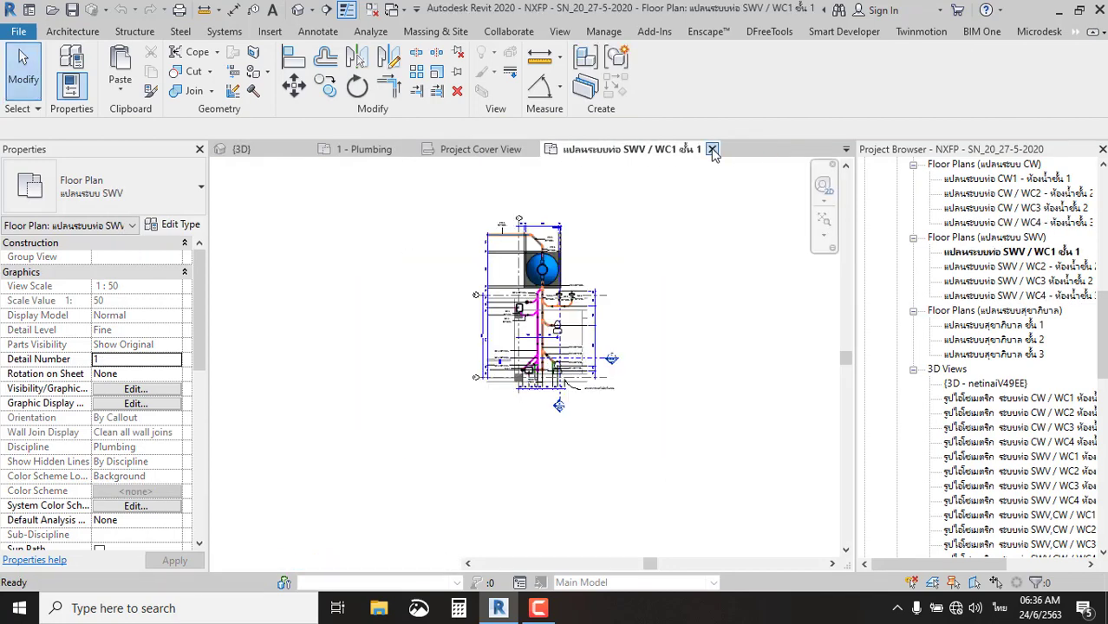
left_click(712, 149)
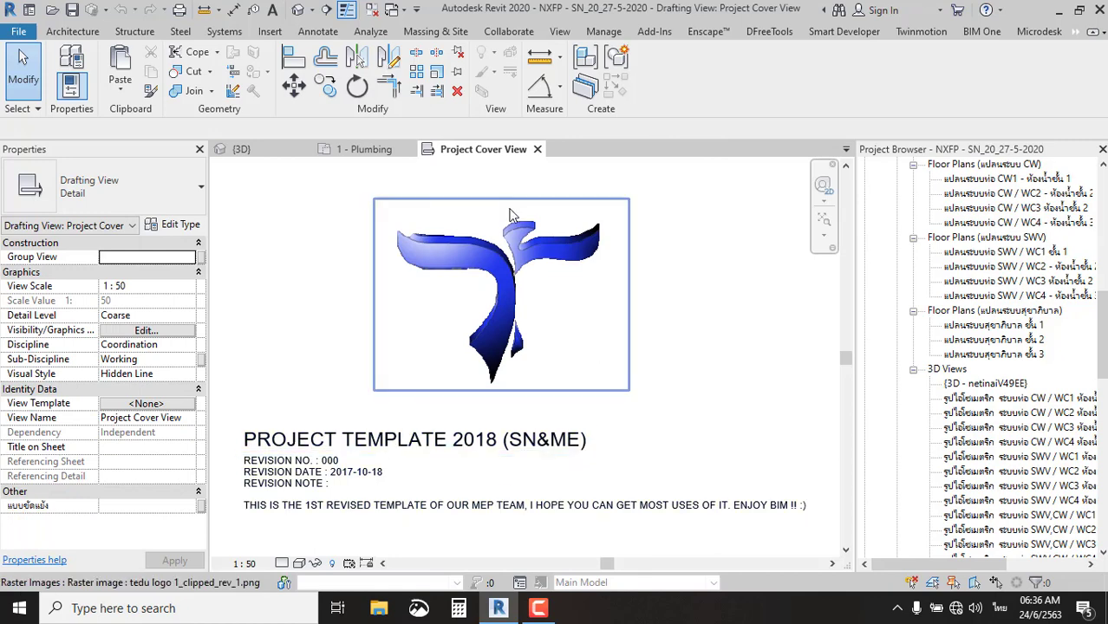
left_click(537, 150)
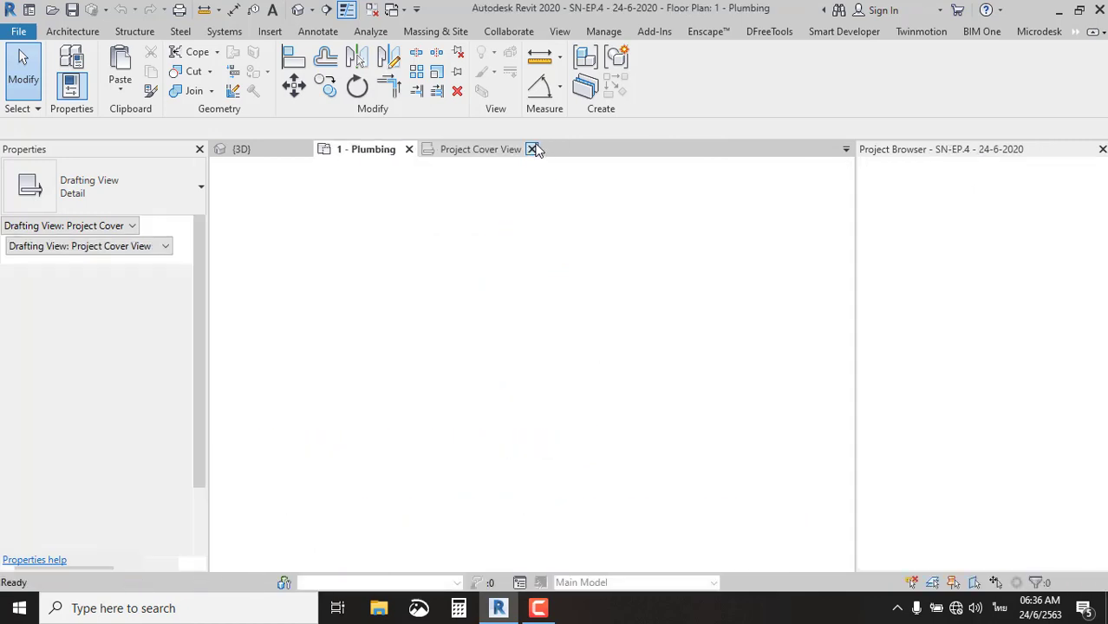
Close the {3D} view, leaving the 1 - Plumbing plan.
scroll(444, 235, "down", 2)
scroll(420, 251, "down", 2)
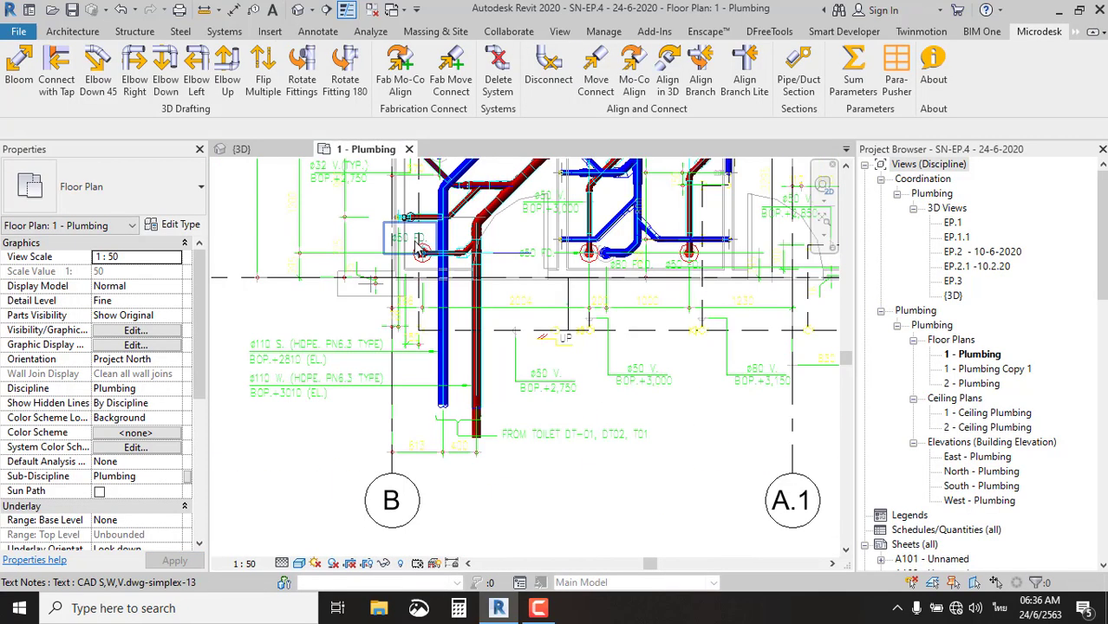
left_click(241, 149)
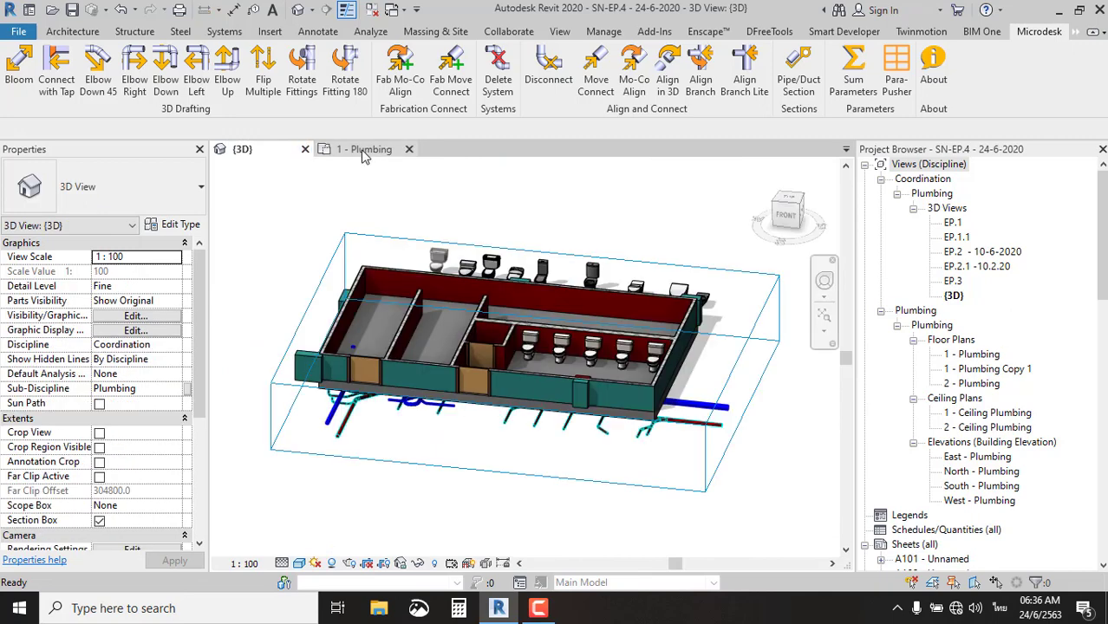
left_click(305, 150)
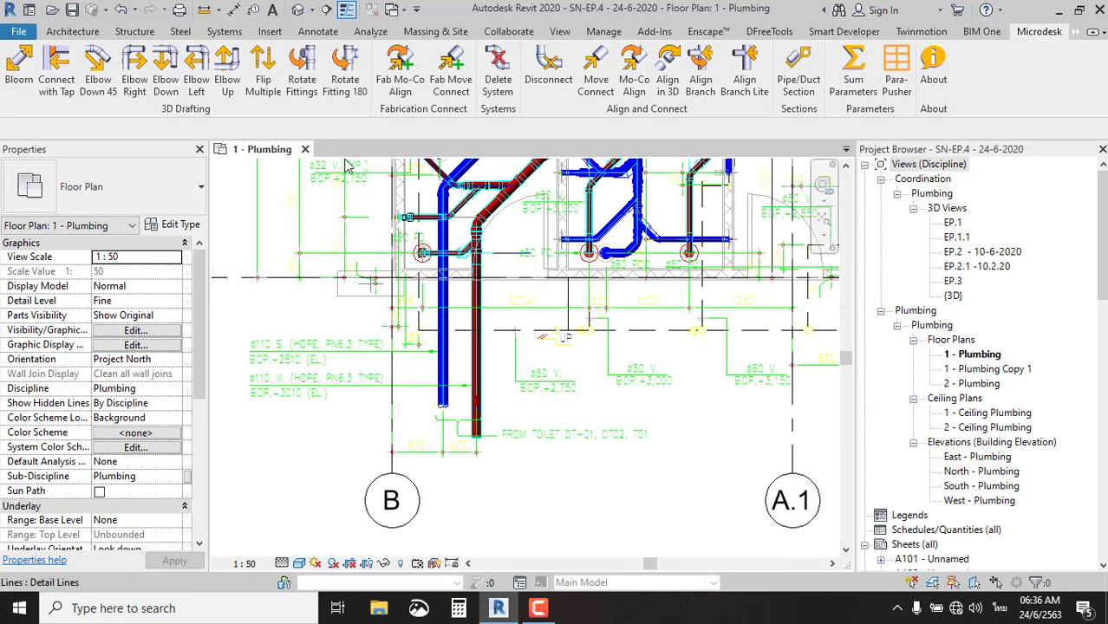
Hide the east elevation marker in the 1 - Plumbing plan.
scroll(378, 396, "down", 2)
scroll(378, 396, "down", 2)
scroll(378, 397, "down", 2)
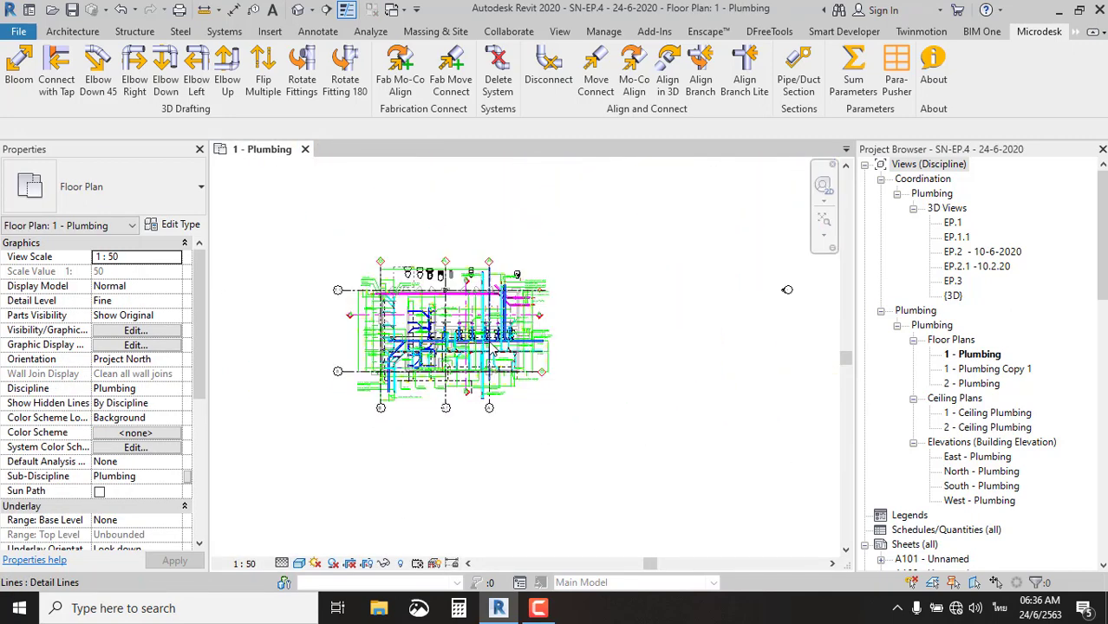
scroll(561, 316, "down", 2)
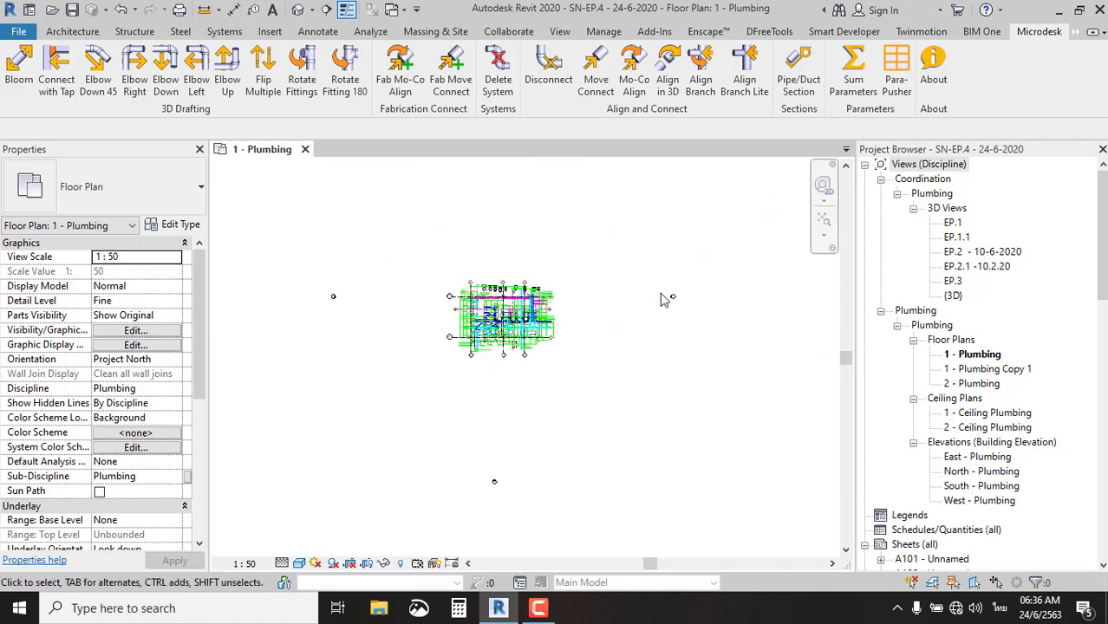
scroll(669, 298, "up", 3)
scroll(693, 308, "up", 2)
right_click(711, 346)
mouse_move(764, 307)
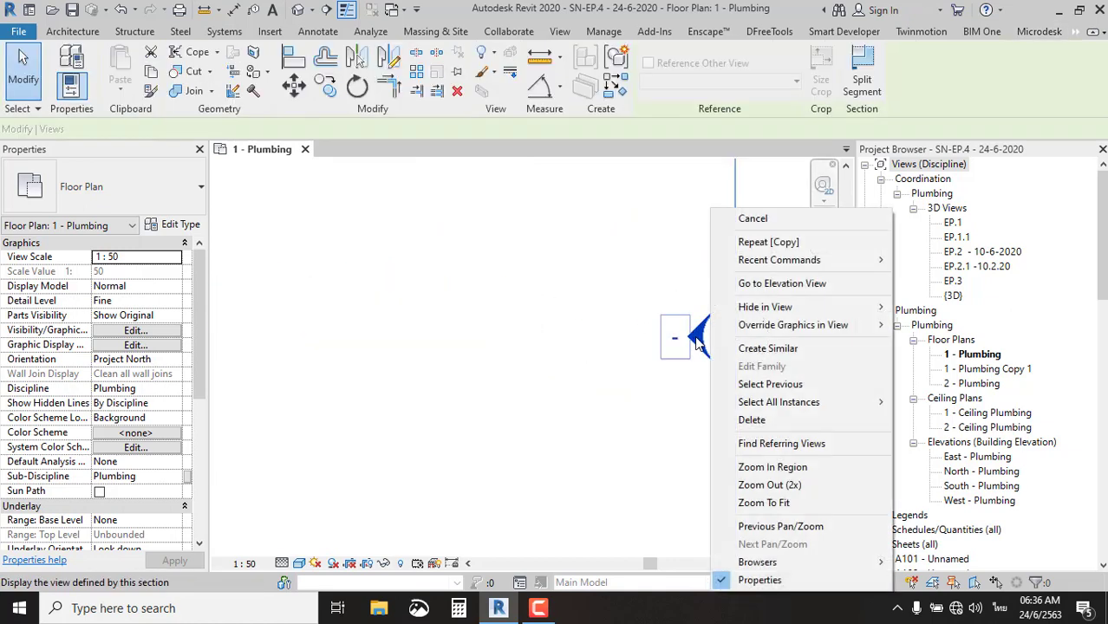
left_click(901, 325)
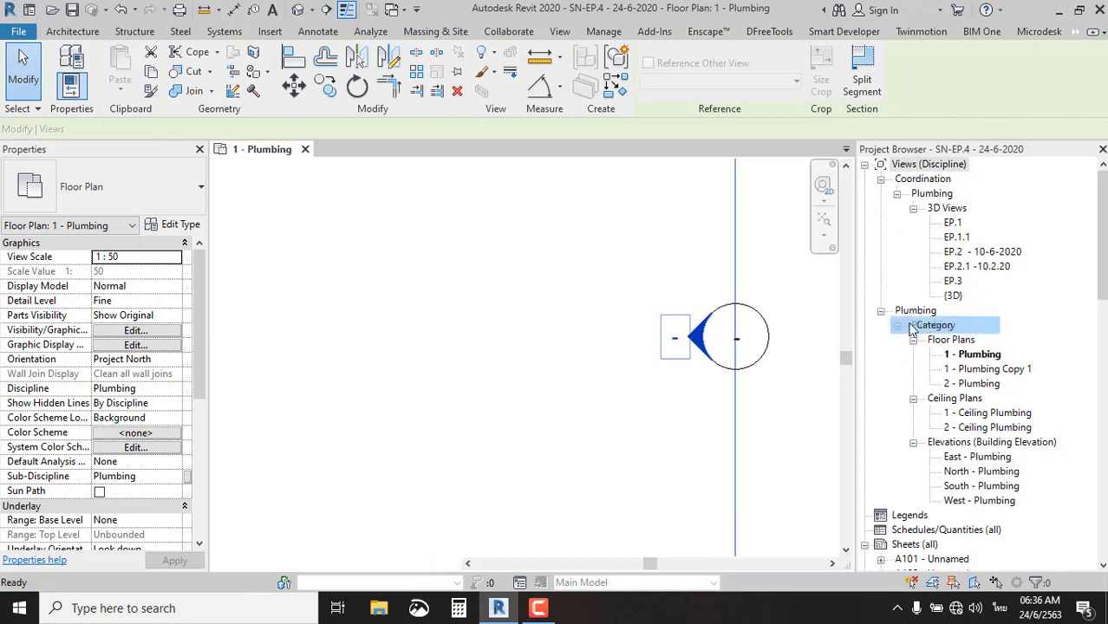
scroll(664, 343, "down", 5)
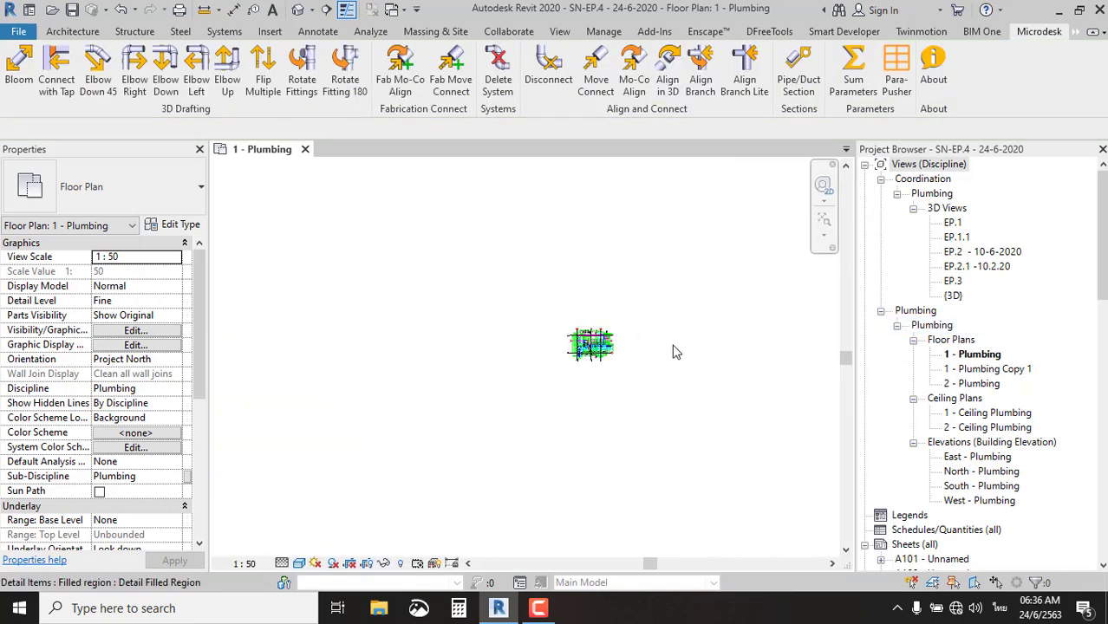
scroll(607, 338, "up", 3)
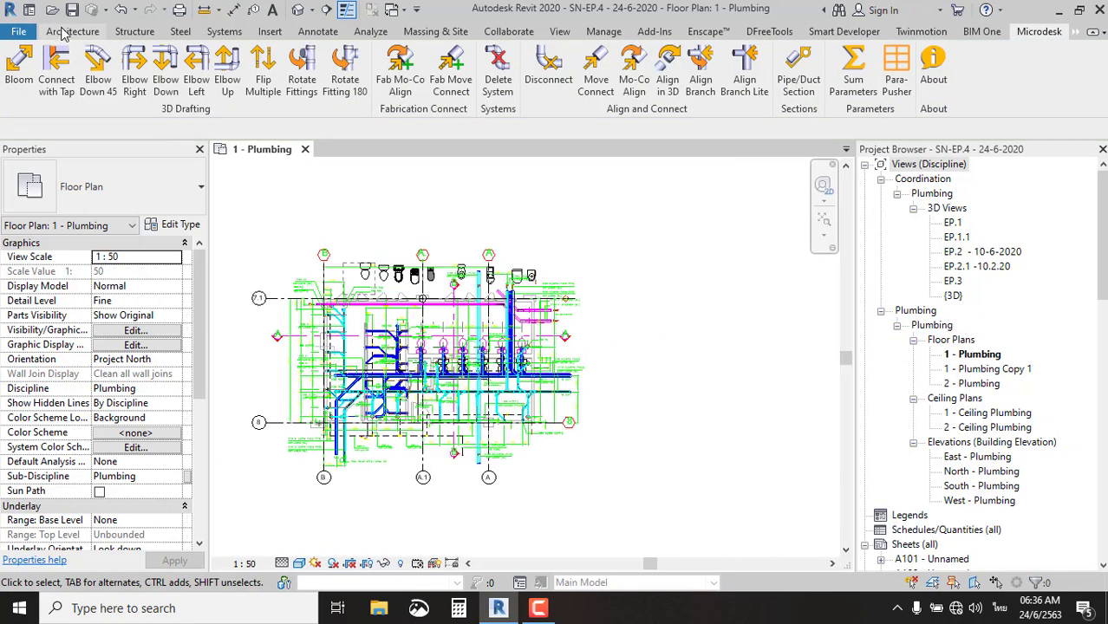
Open the SN-EP.4 - ไฟล์ตัวอย่าง.rvt project showing its 1 - Plumbing plan.
left_click(52, 11)
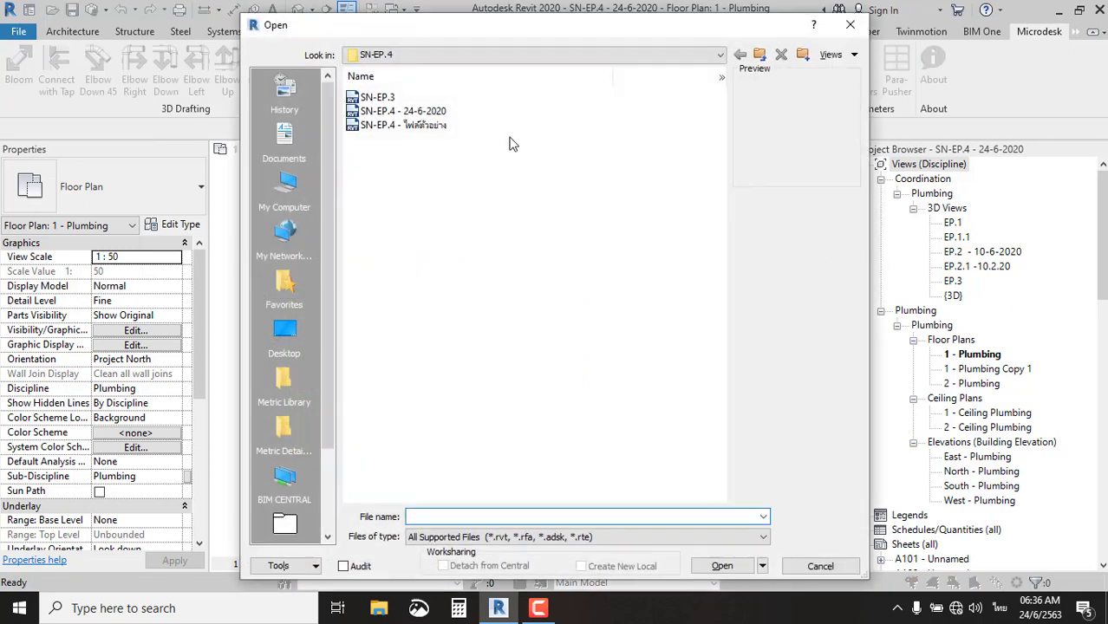
left_click(453, 126)
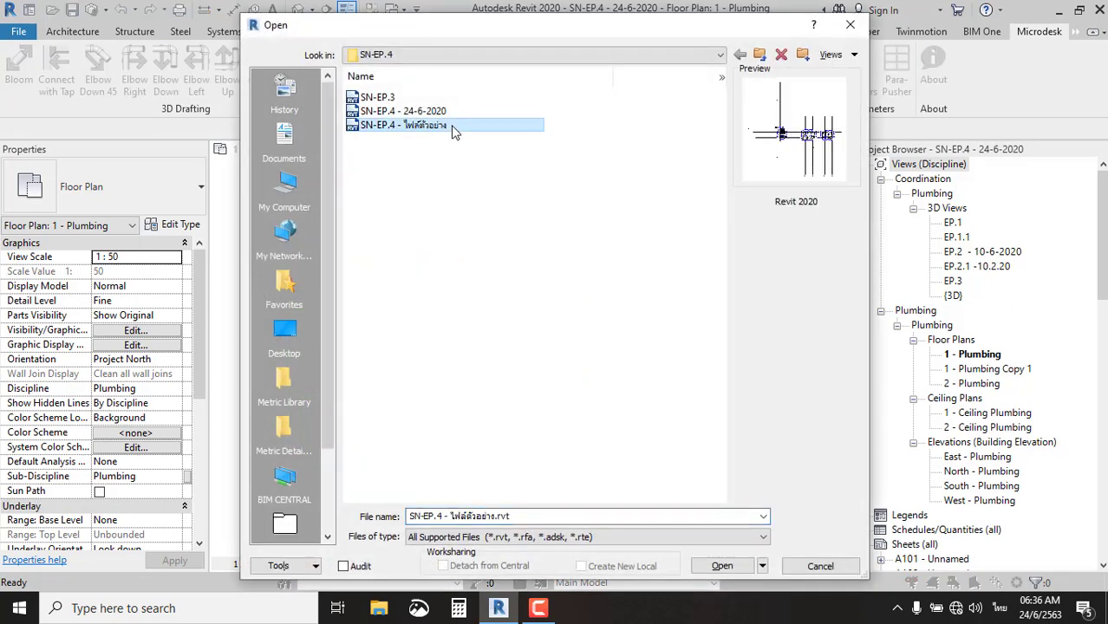
left_click(723, 565)
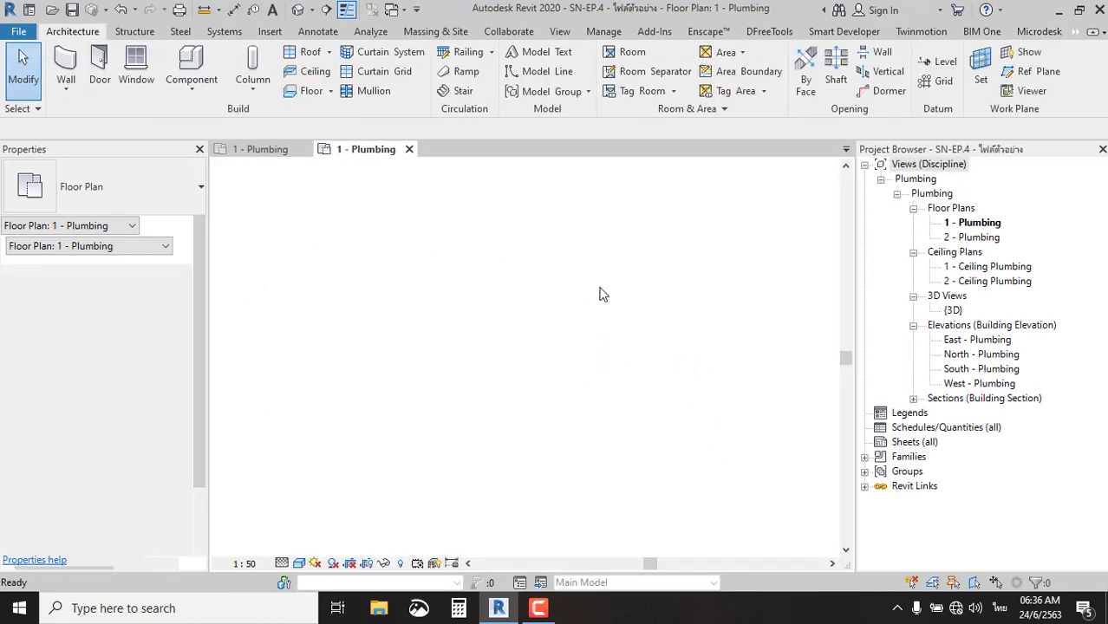
scroll(661, 366, "up", 2)
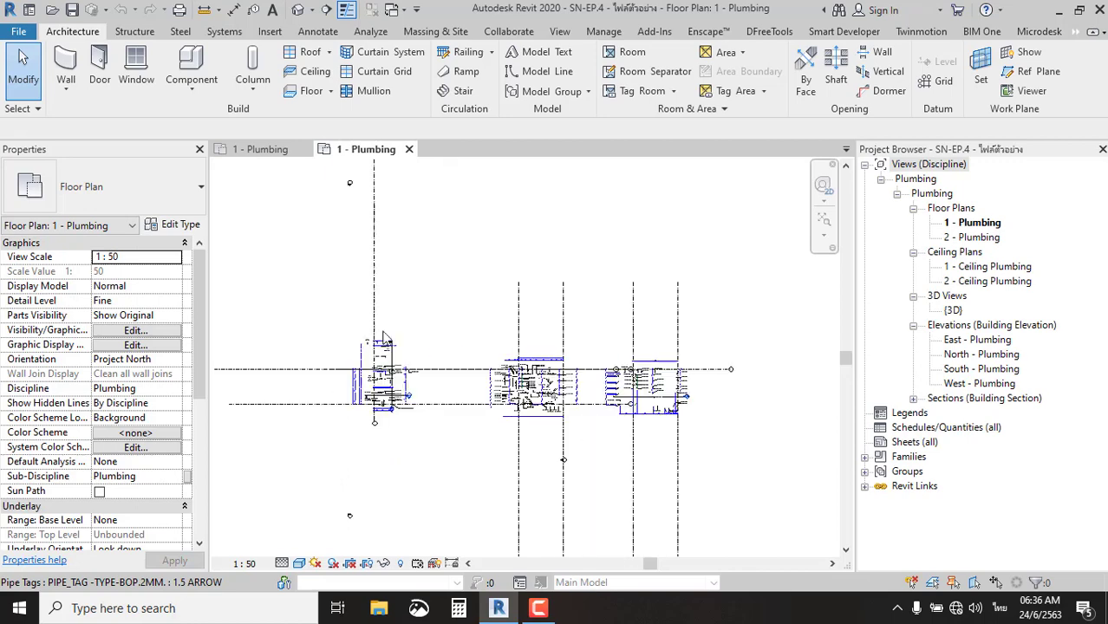
Move all the plumbing drawings 31000 to the right.
left_click(697, 440)
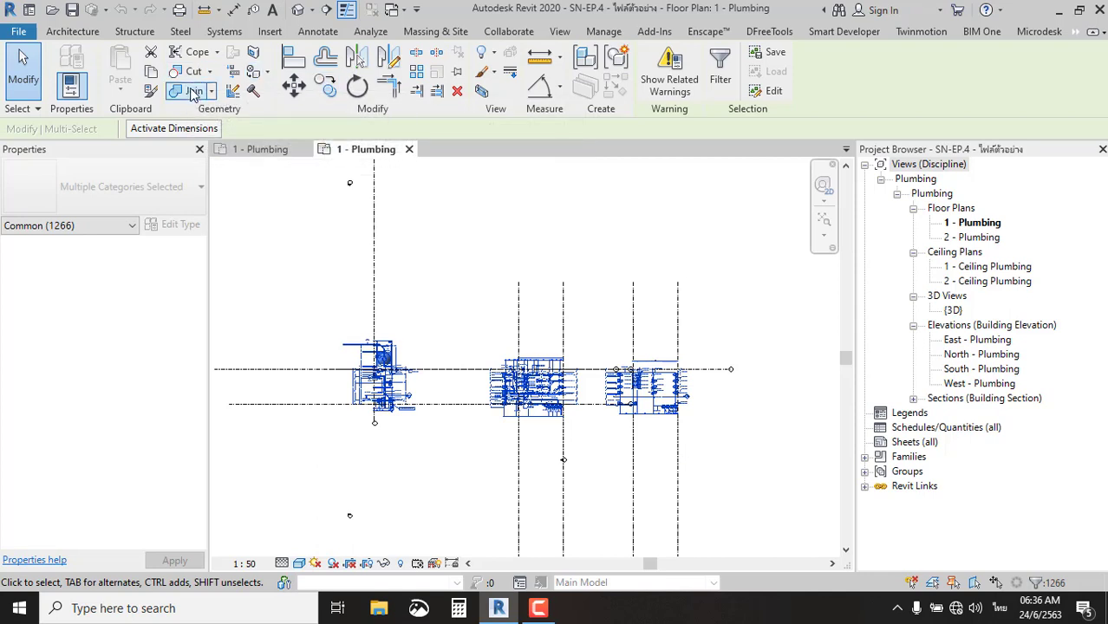
scroll(700, 362, "down", 2)
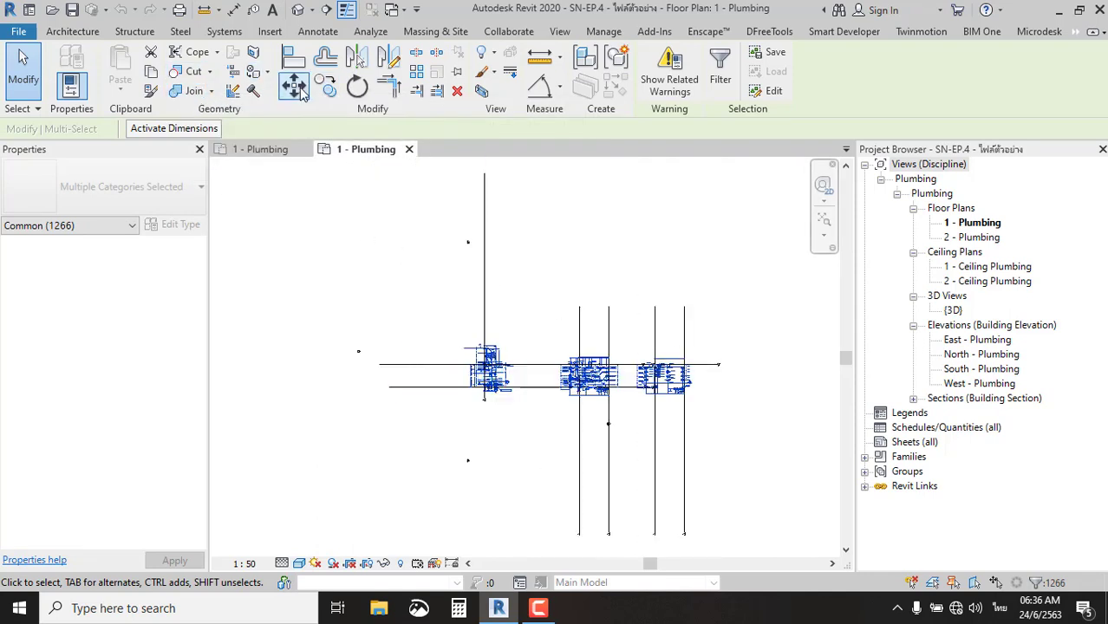
left_click(294, 84)
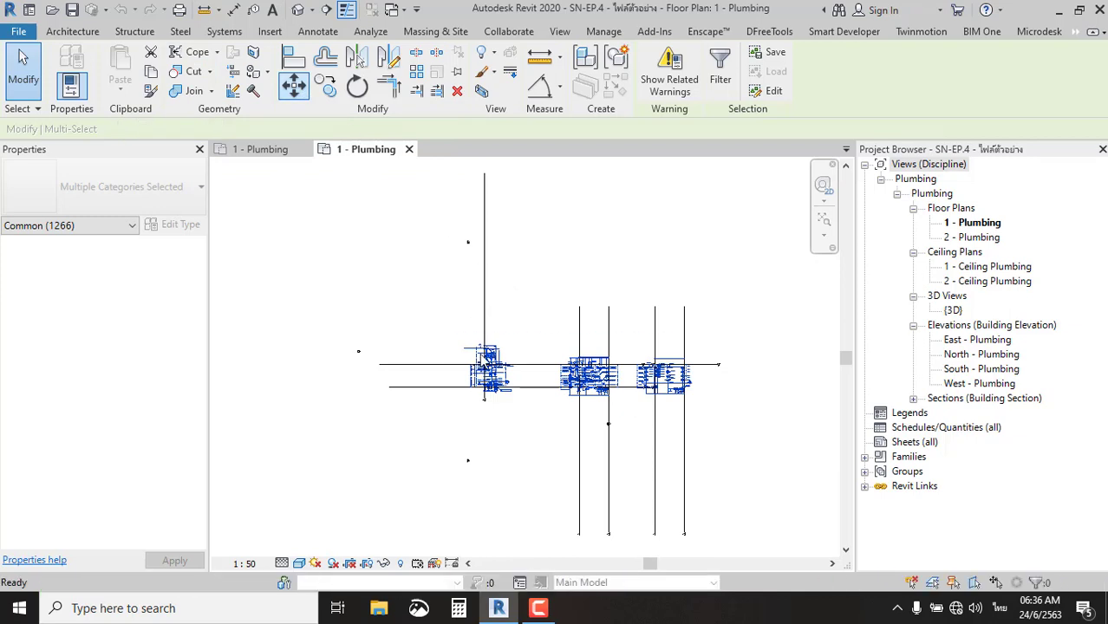
left_click(485, 352)
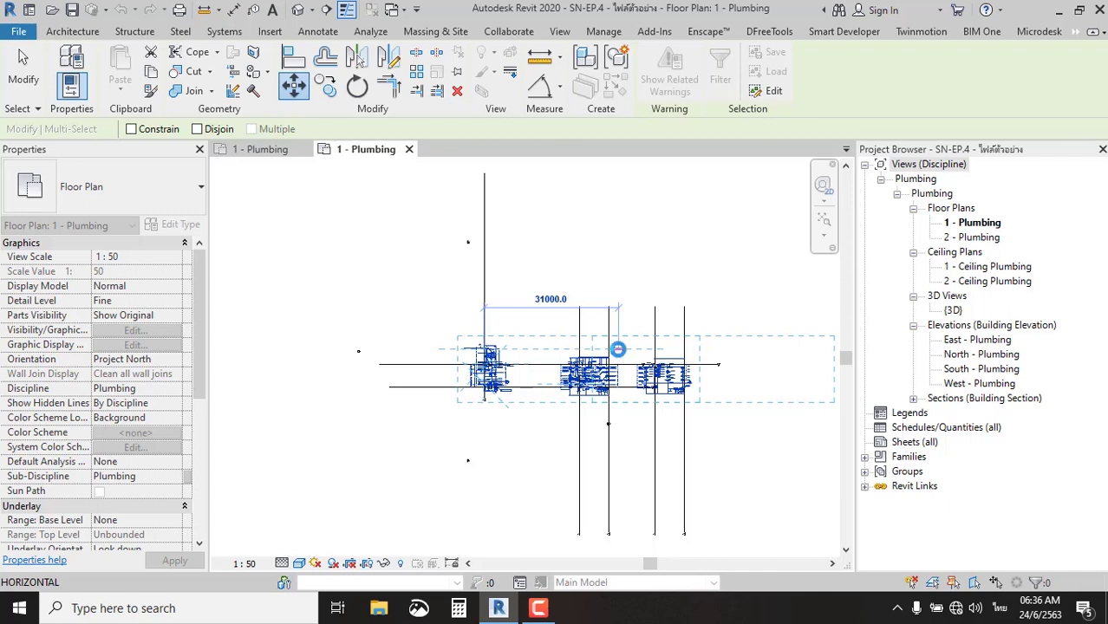
left_click(617, 350)
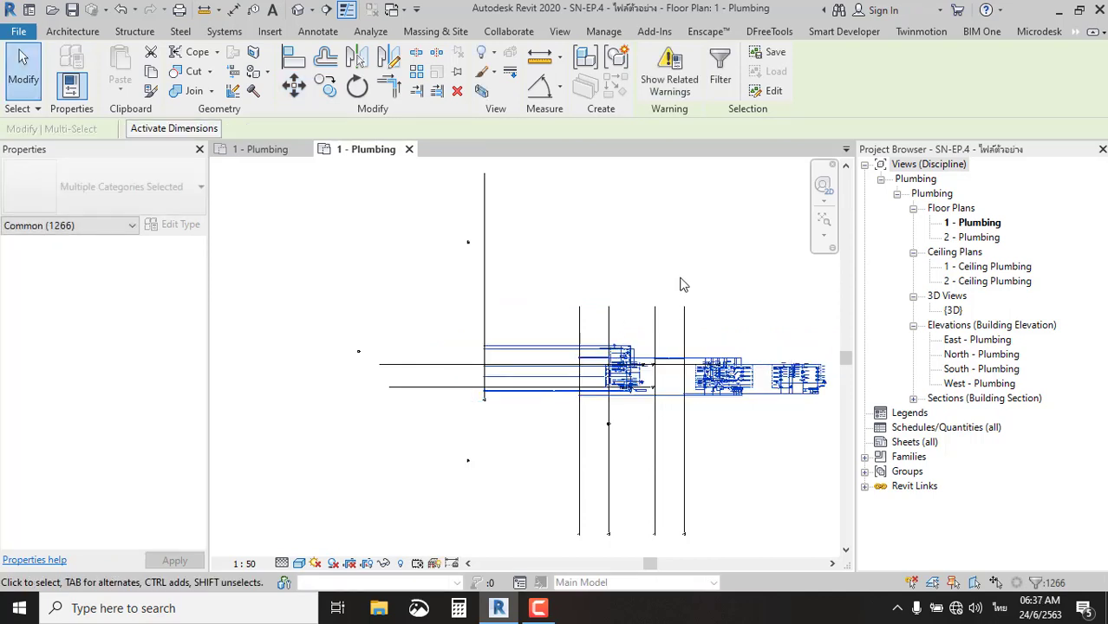
Delete the grid lines and long horizontal lines, then select the three drawings.
left_click(460, 312)
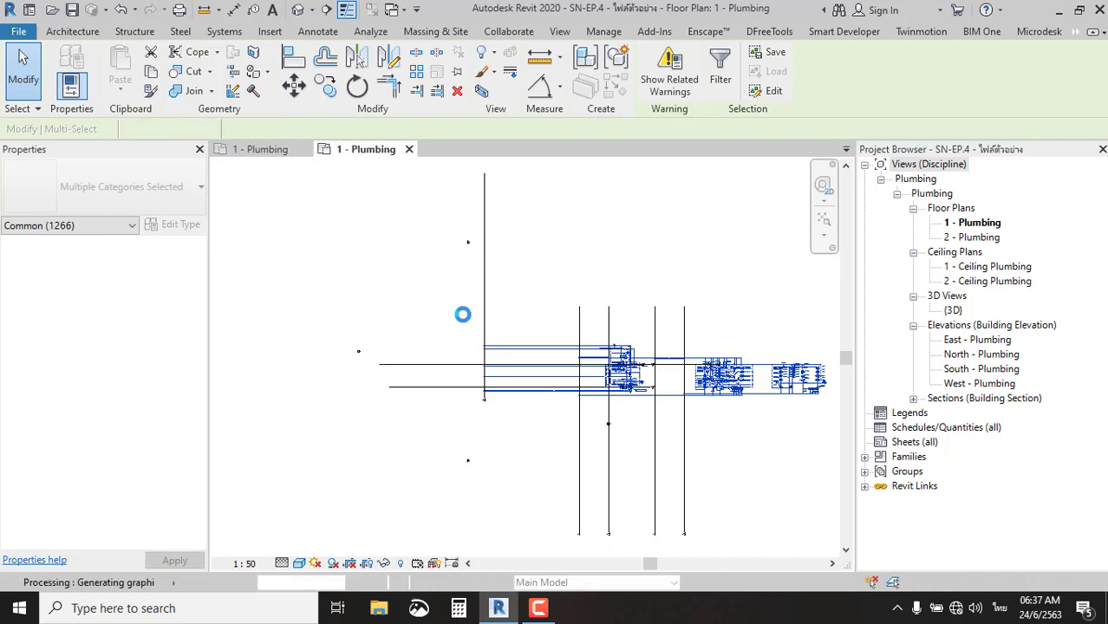
left_click_drag(700, 264, 426, 323)
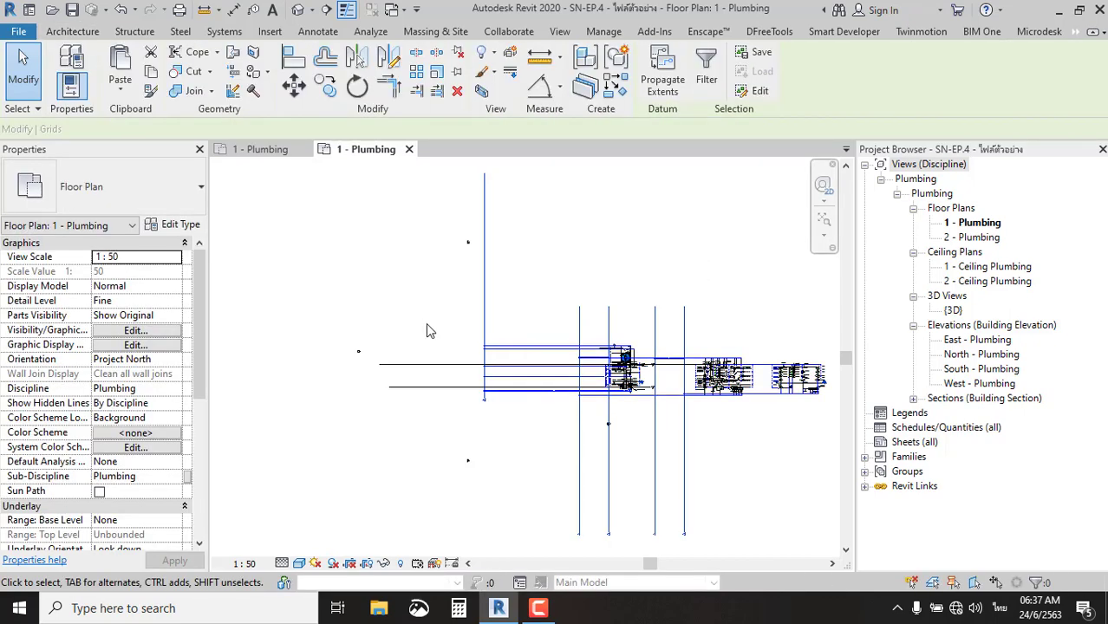
left_click(446, 464)
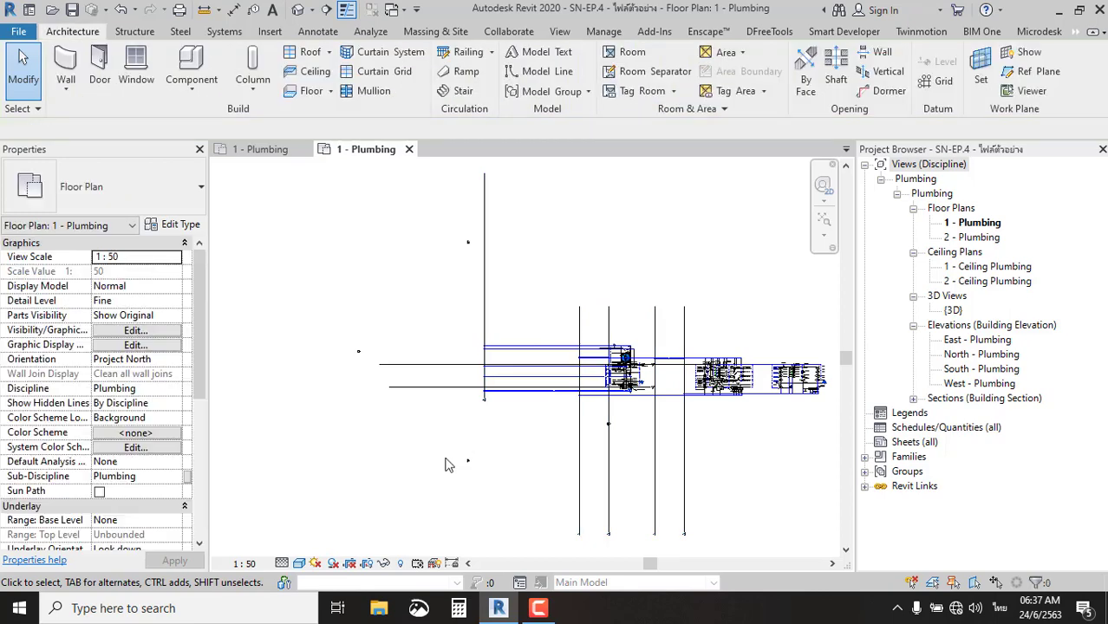
left_click(468, 364)
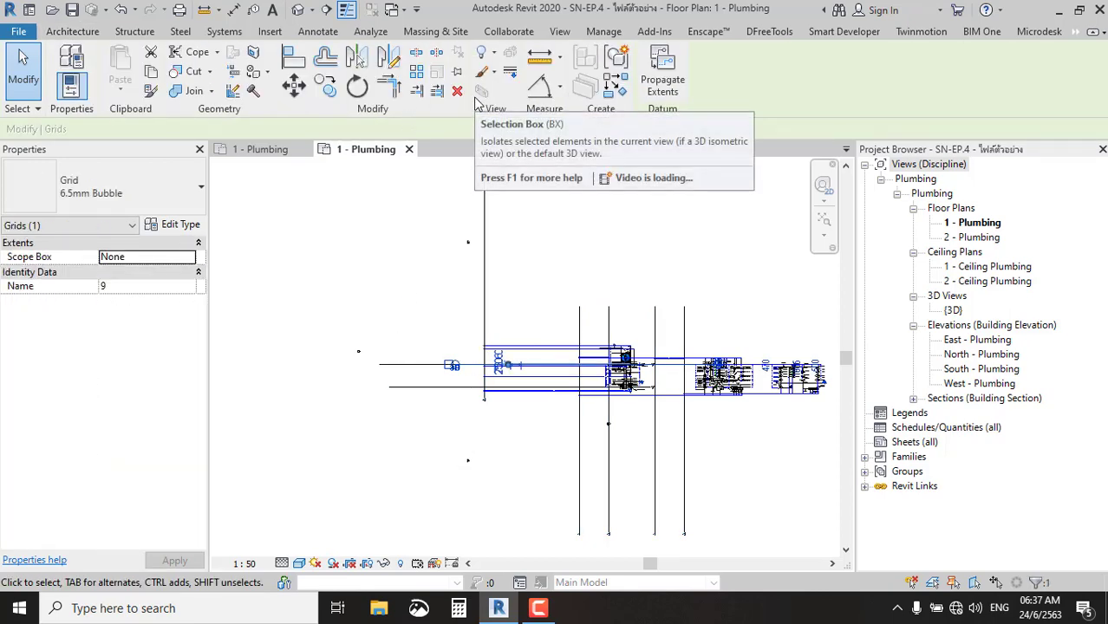
key("Escape")
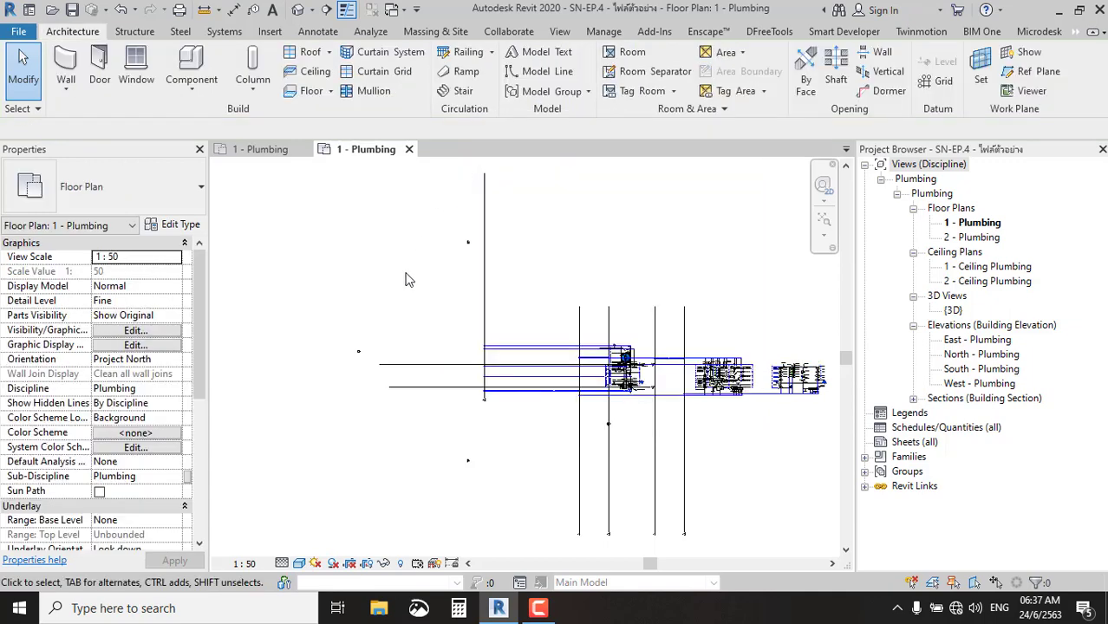
left_click_drag(572, 485, 453, 286)
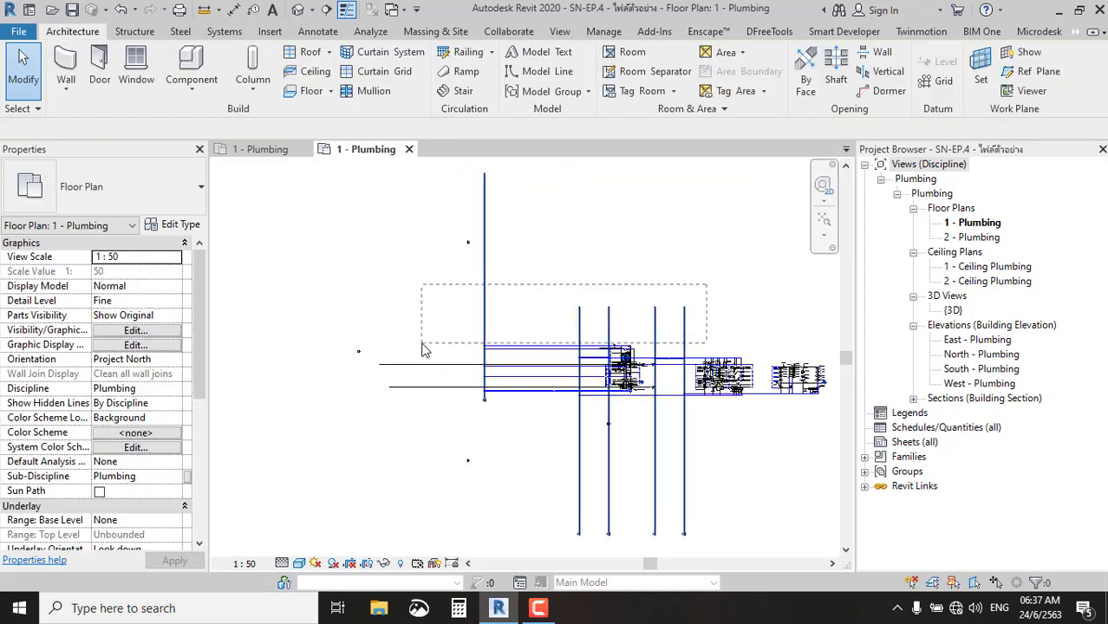
key("Delete")
left_click(507, 380)
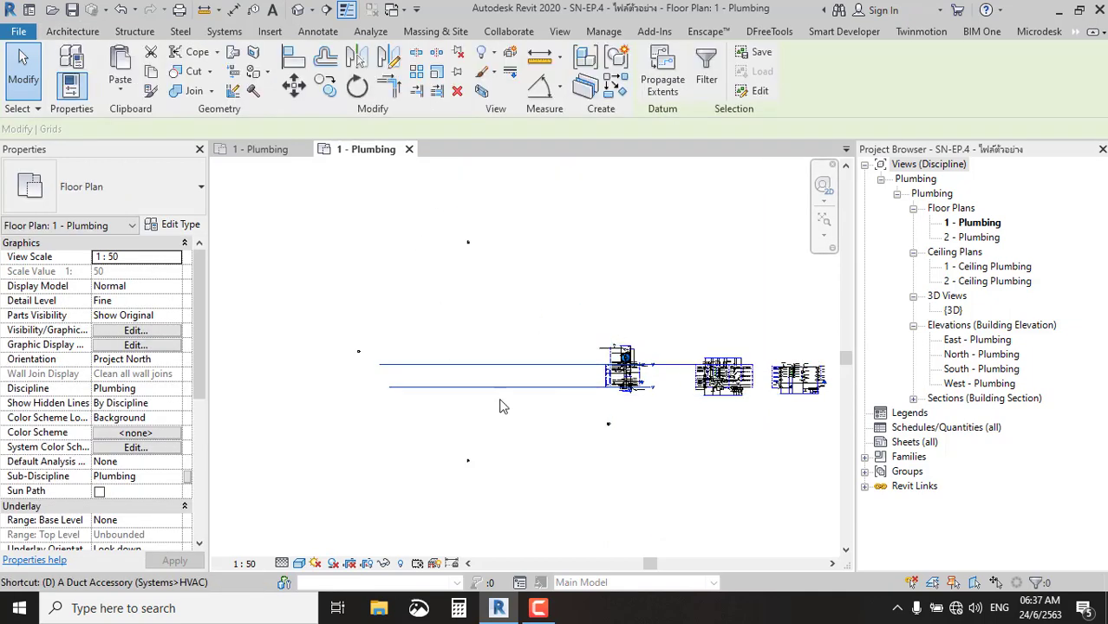
key("Delete")
middle_click_drag(648, 453, 571, 455)
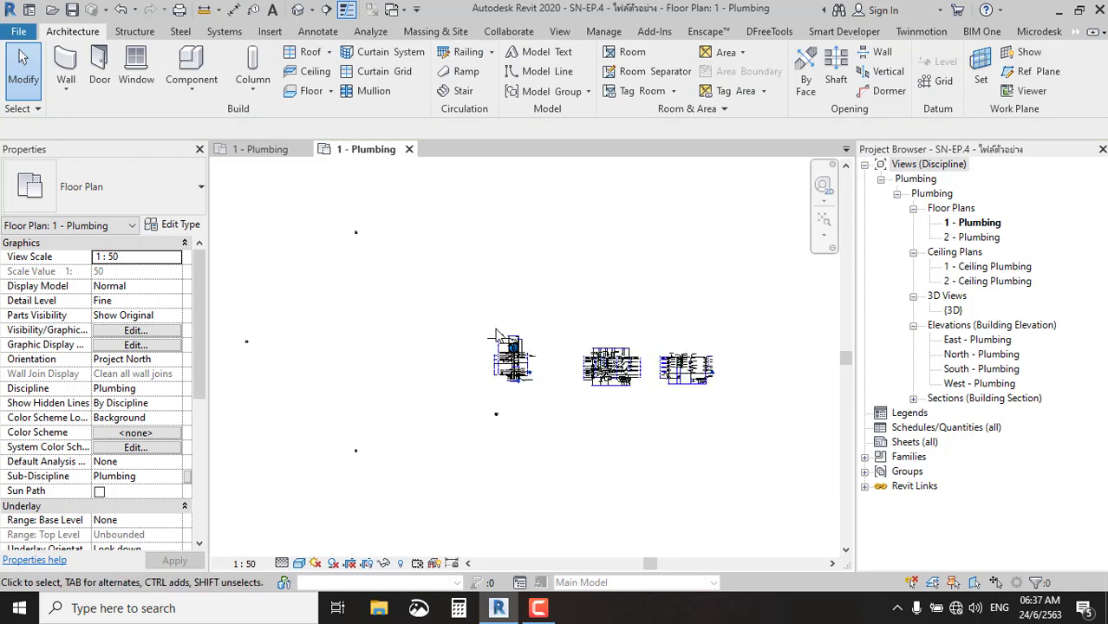
left_click_drag(450, 313, 786, 421)
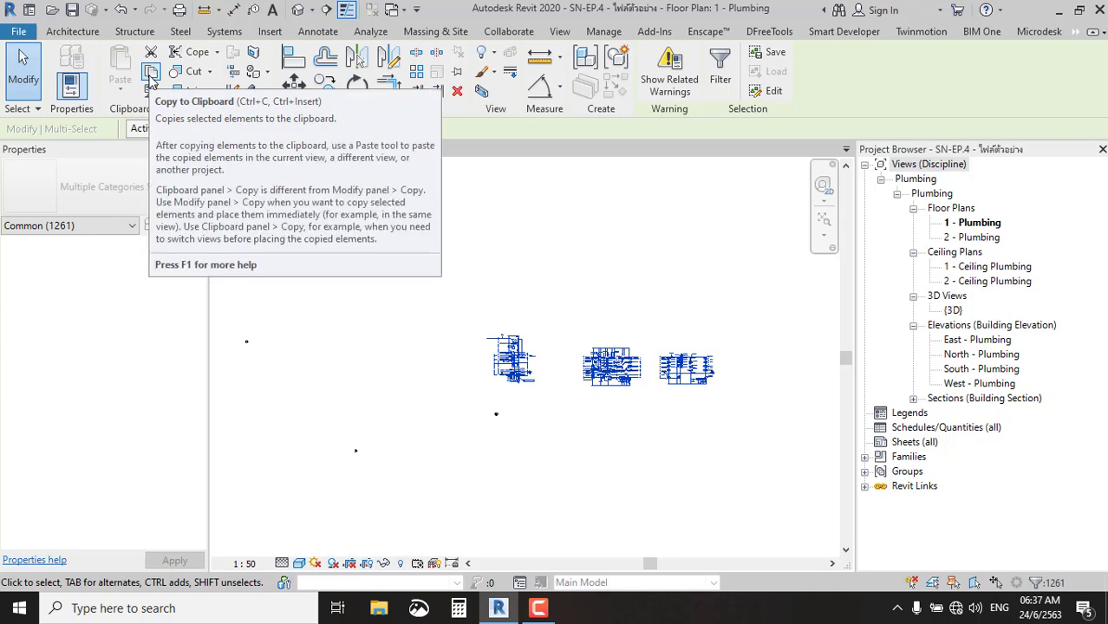
Copy the three plumbing drawings and switch to the other project's 1 - Plumbing plan.
left_click(150, 76)
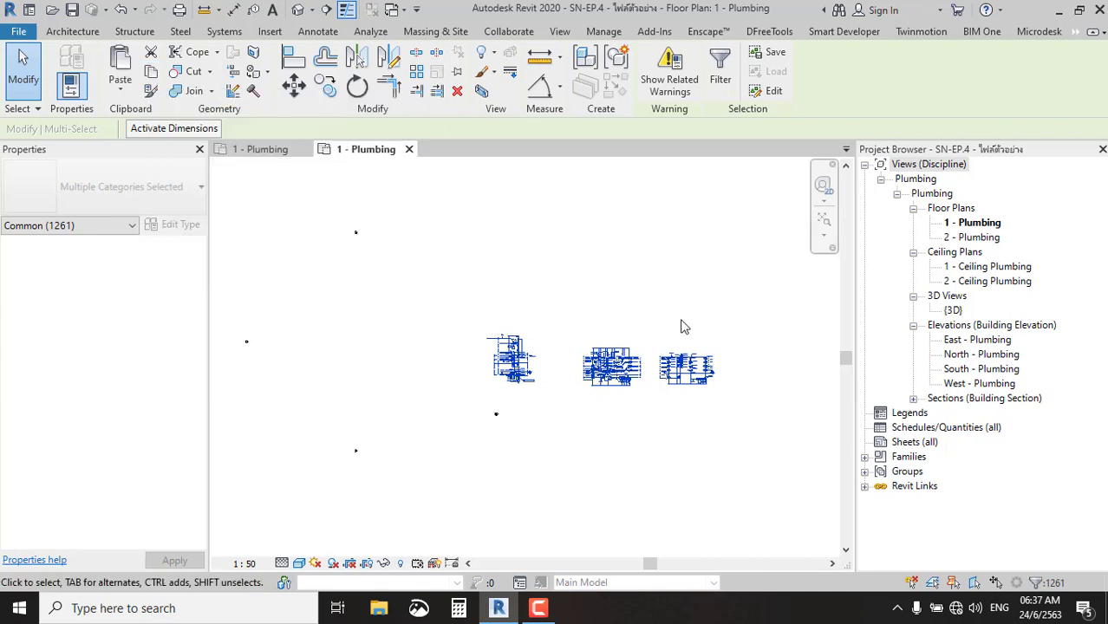
left_click(268, 153)
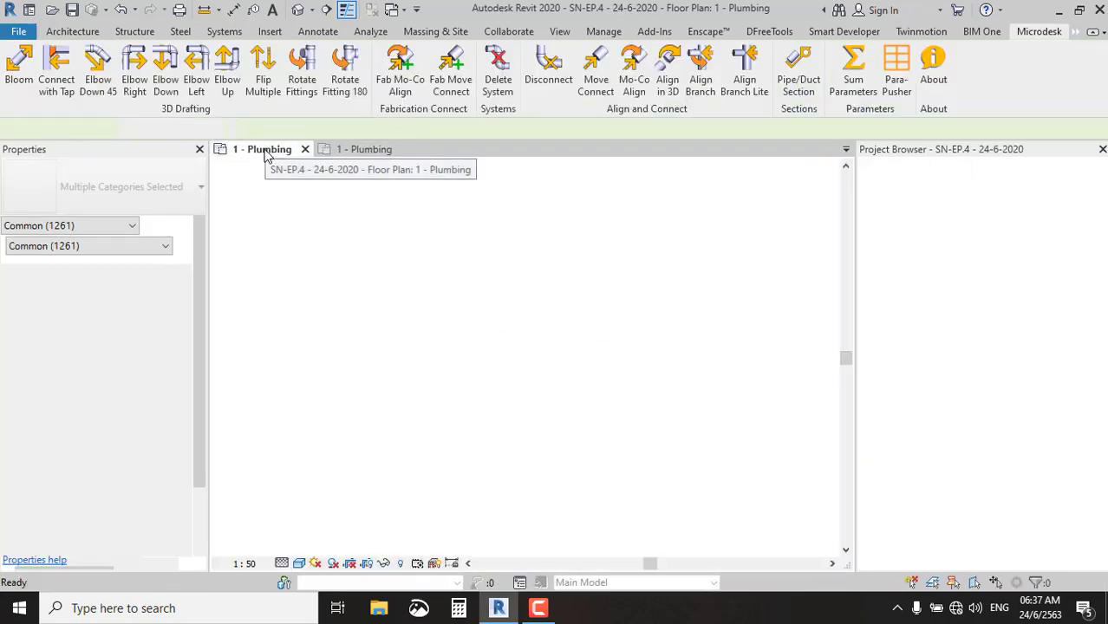
scroll(473, 325, "down", 4)
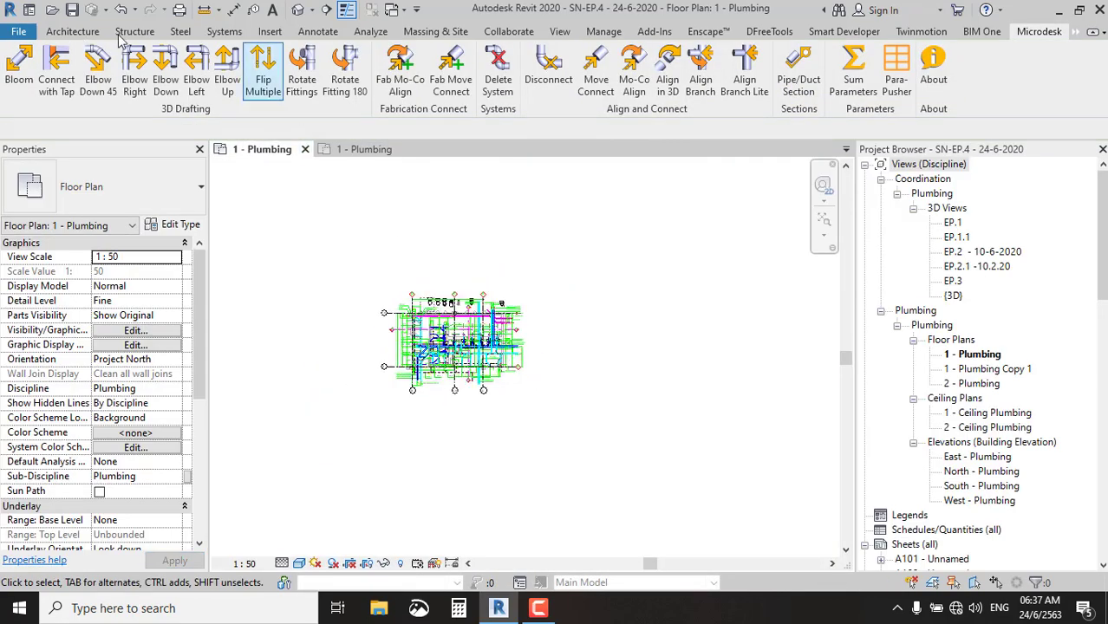
Paste them Aligned to Selected Views into Floor Plan: 1 - Plumbing.
left_click(1077, 32)
left_click(121, 97)
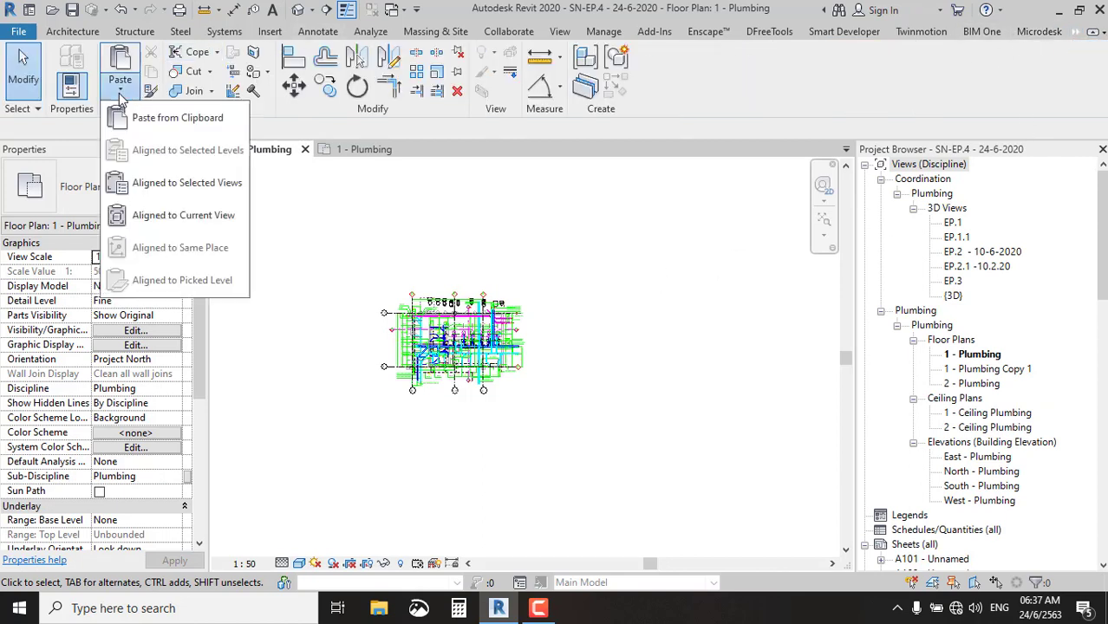
left_click(172, 180)
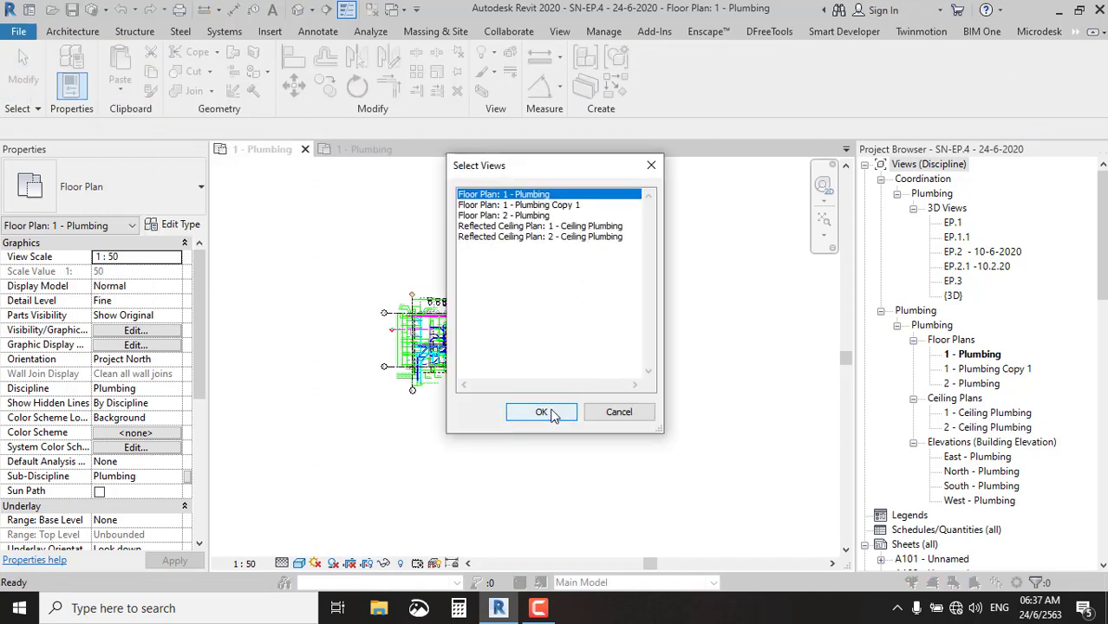
left_click(542, 412)
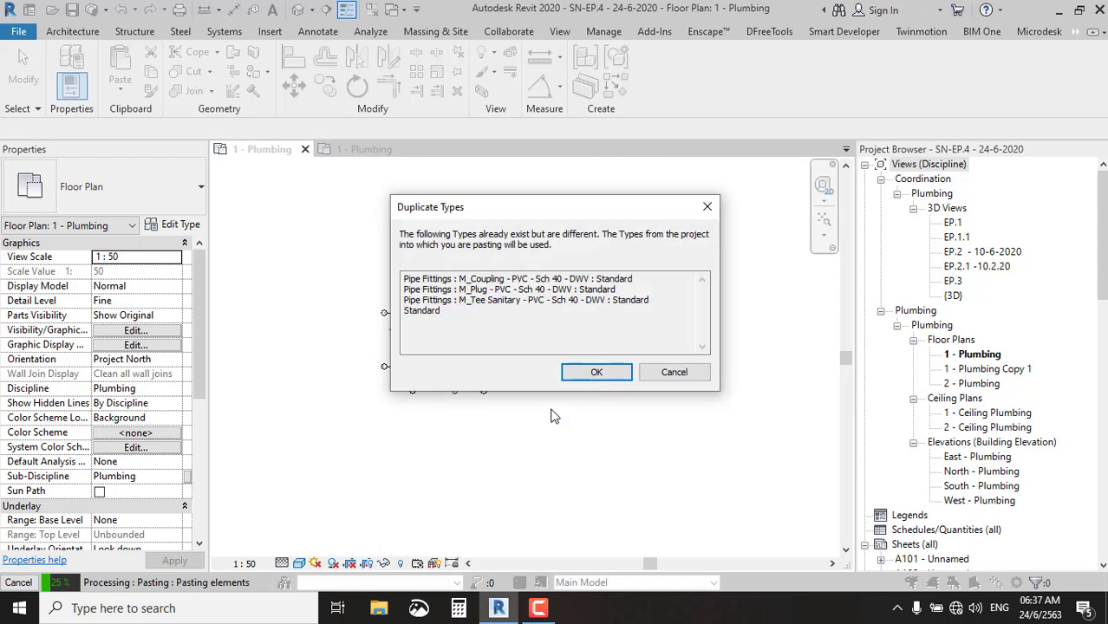
Accept existing types, disconnect the four families from their systems, then cancel the paste at the final error.
left_click(613, 372)
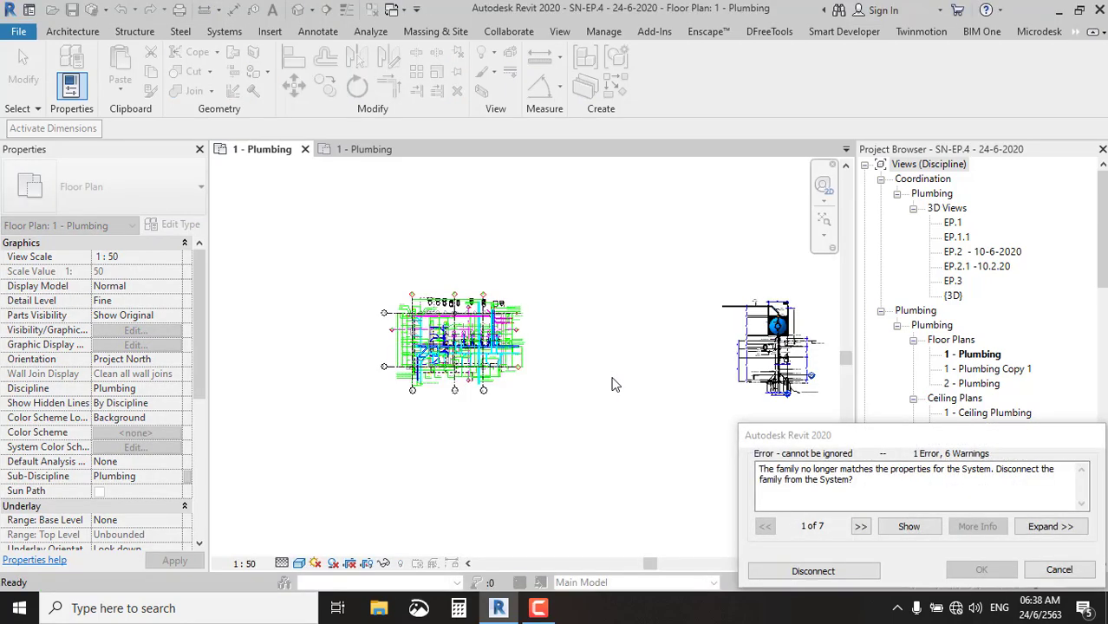
left_click(849, 579)
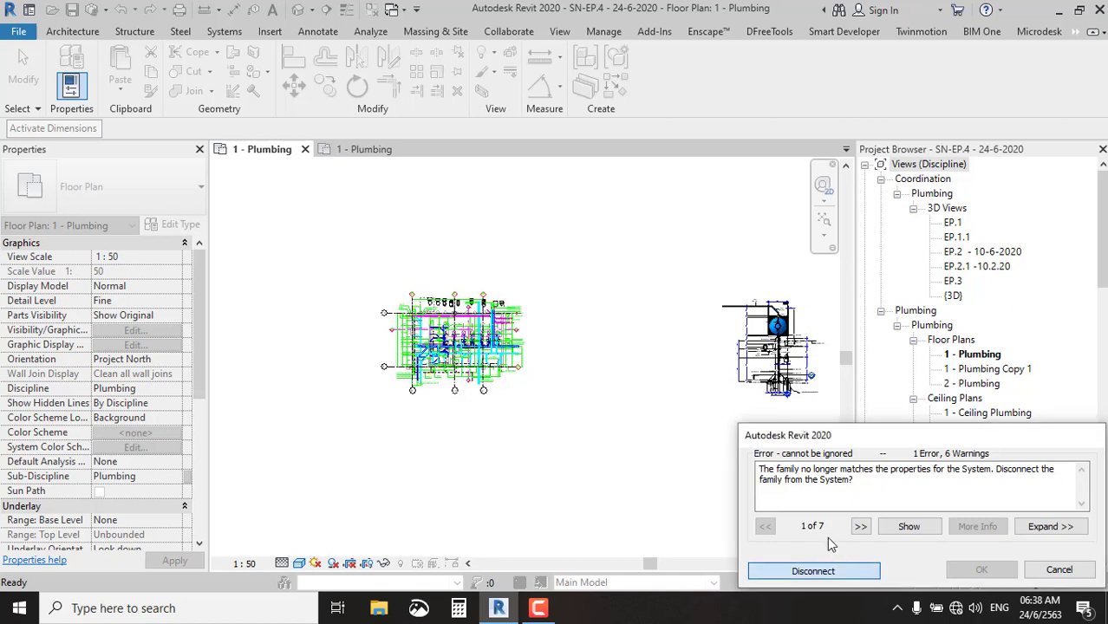
left_click(863, 577)
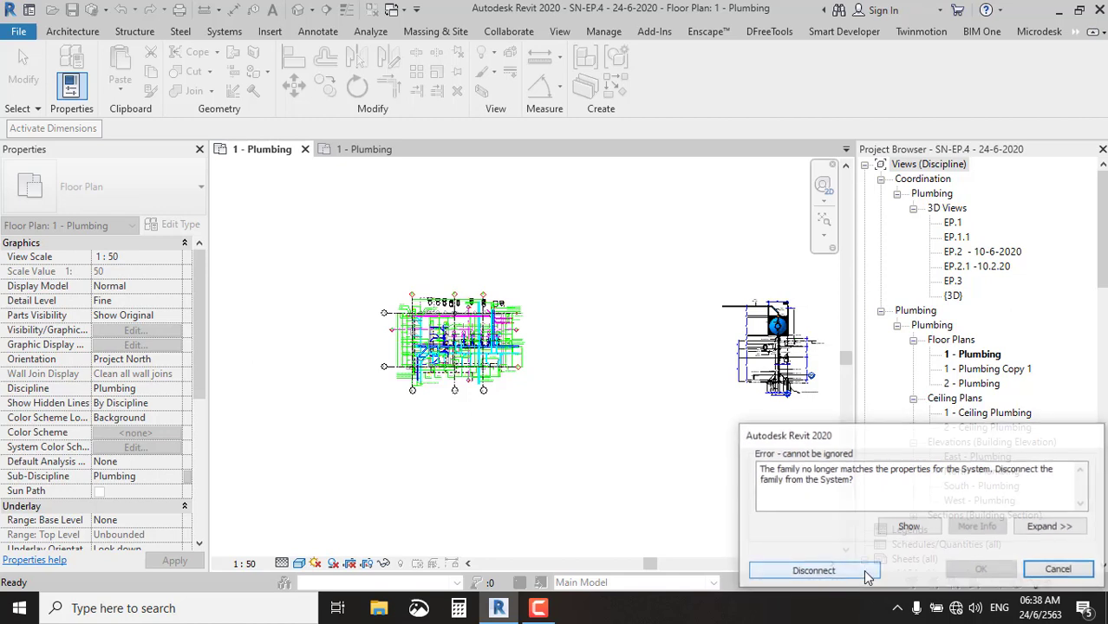
left_click(855, 572)
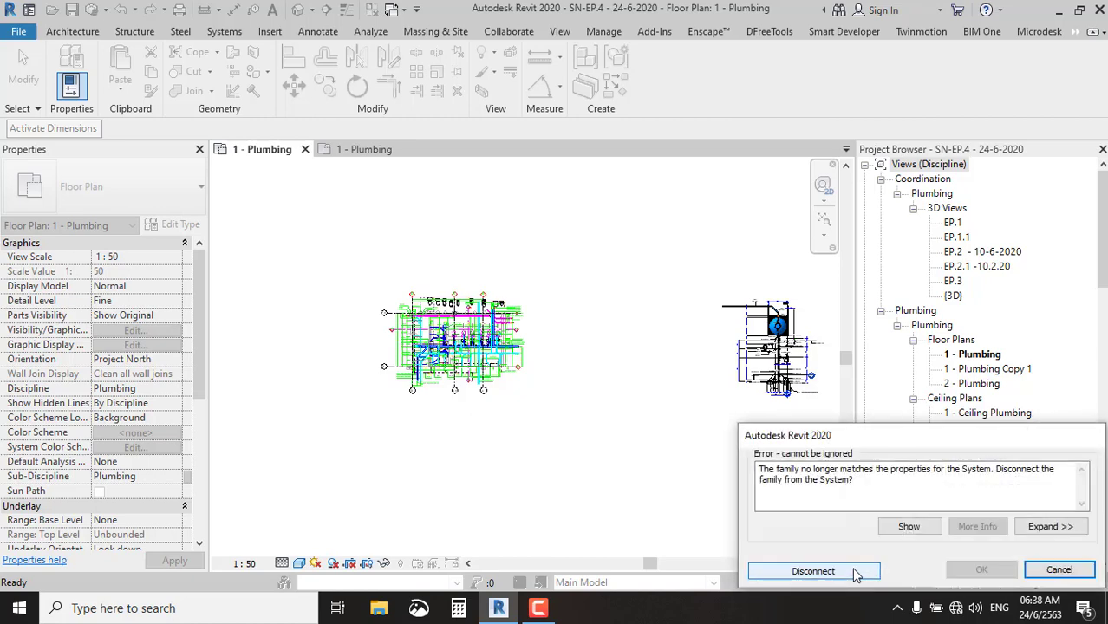
left_click(855, 574)
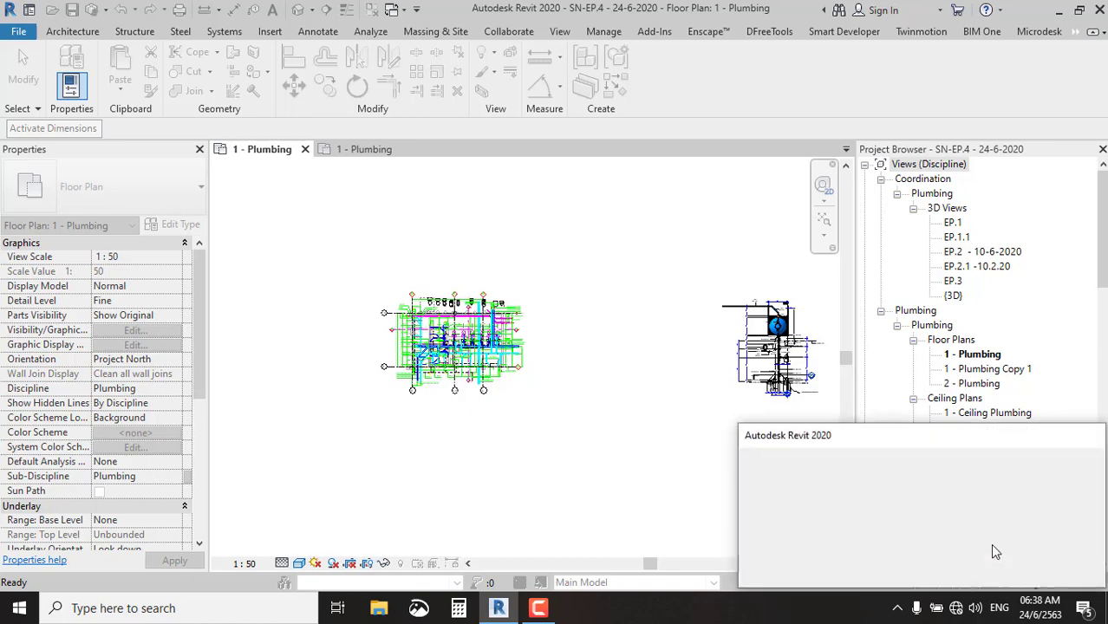
mouse_move(915, 428)
left_mouse_down()
mouse_move(850, 355)
mouse_move(752, 279)
left_mouse_up()
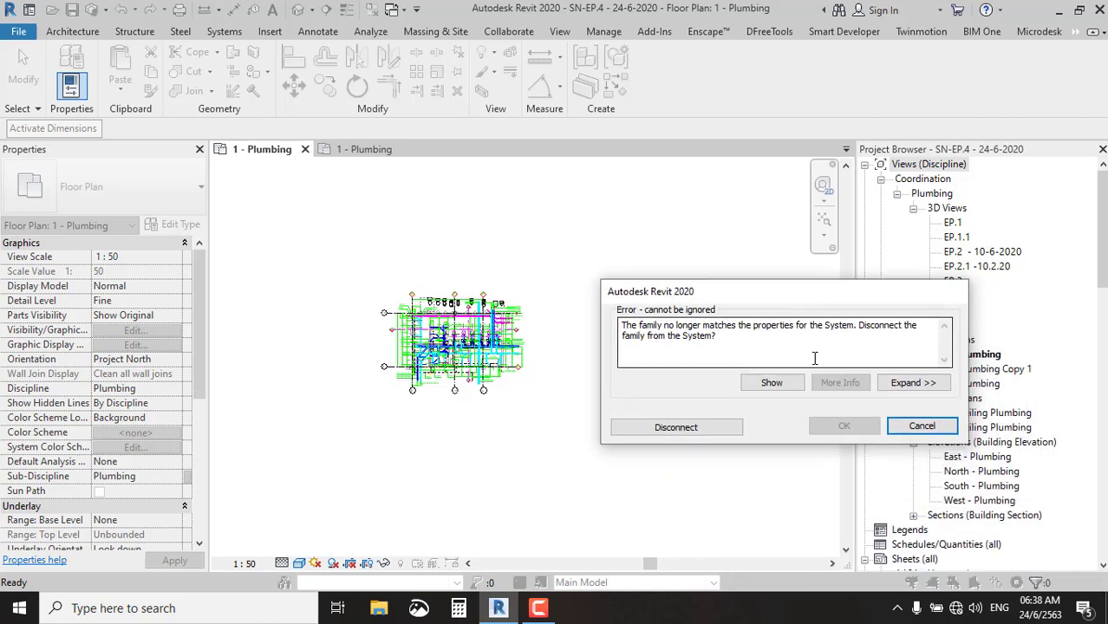
left_click(919, 425)
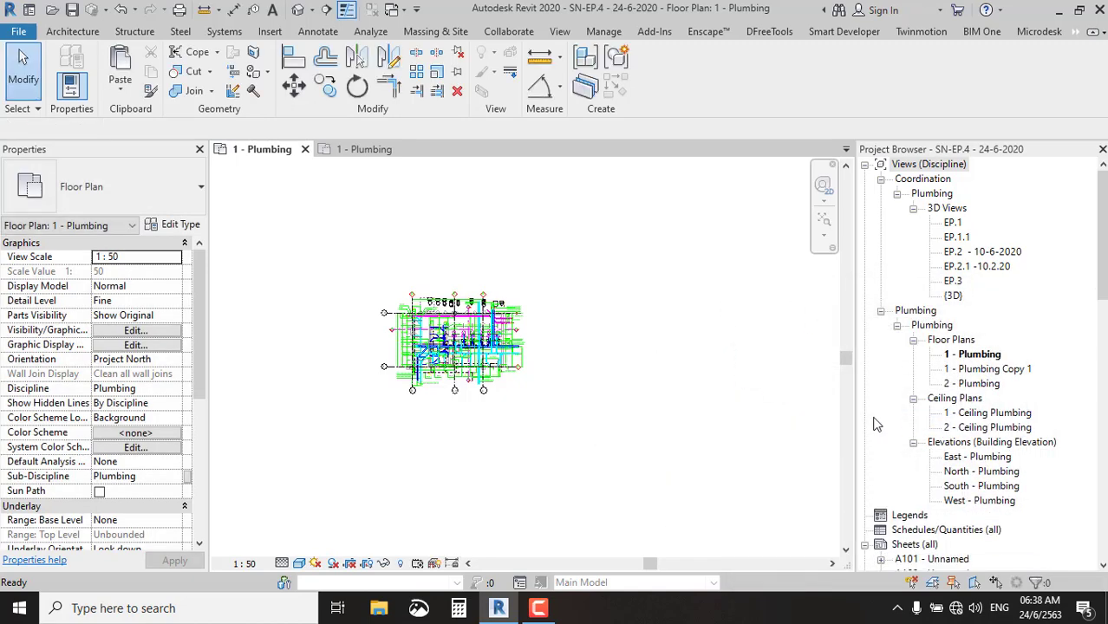
Switch to the sample project's 1 - Plumbing plan and bring the left riser drawing into view.
left_click(361, 149)
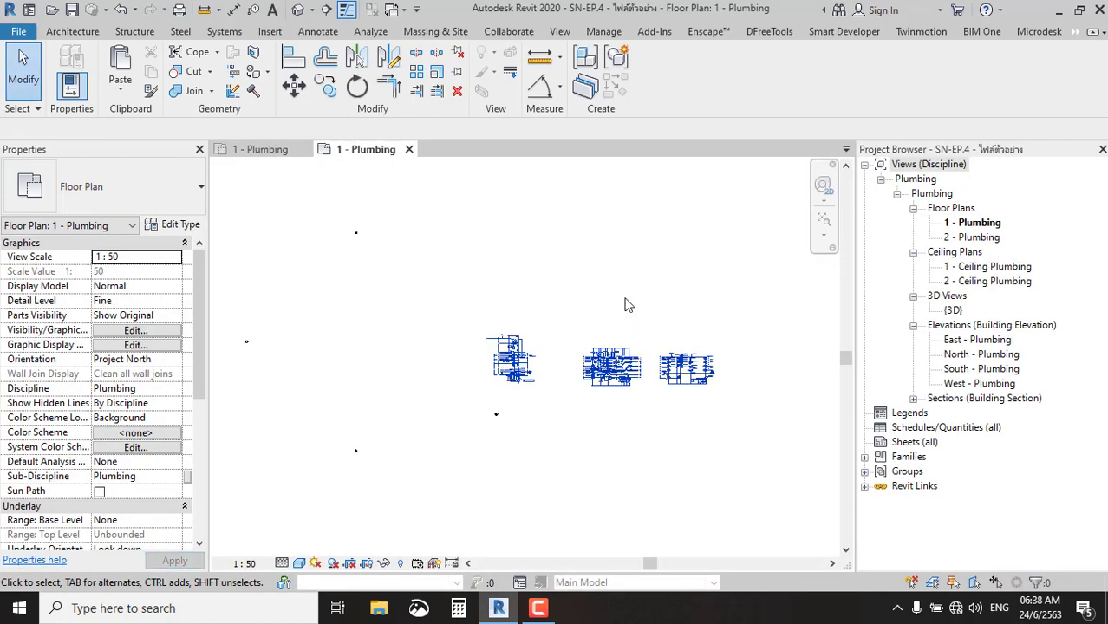
scroll(568, 353, "up", 3)
scroll(568, 353, "up", 3)
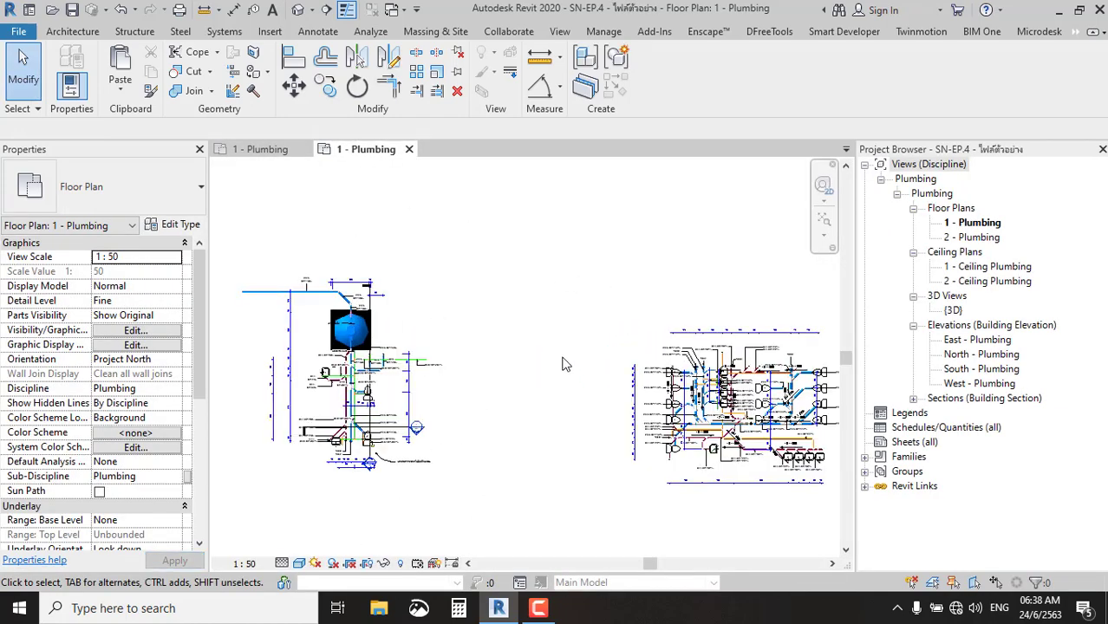
middle_click_drag(520, 310, 719, 313)
left_click_drag(652, 253, 387, 477)
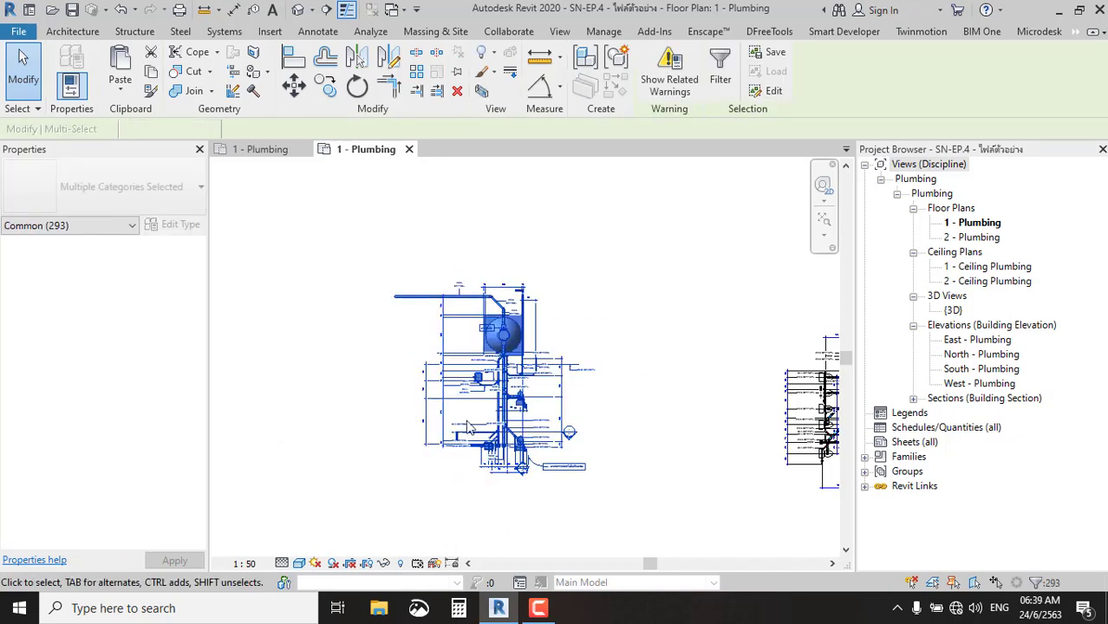
key("Escape")
scroll(470, 434, "up", 4)
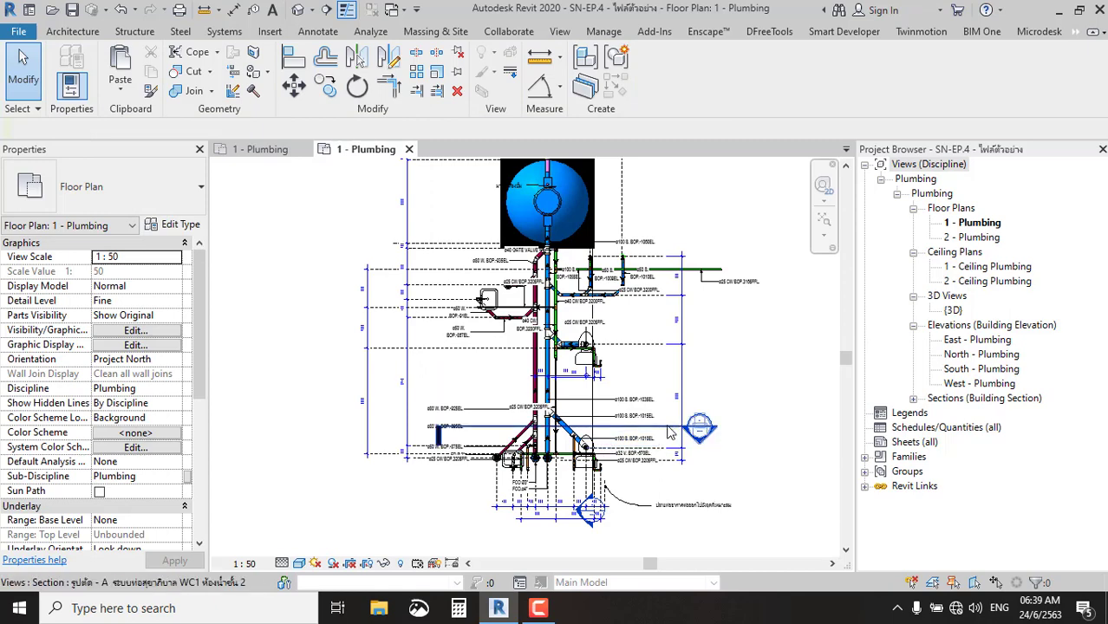
Open the first sanitary section beside the riser with Go to View, then close it.
left_click(669, 428)
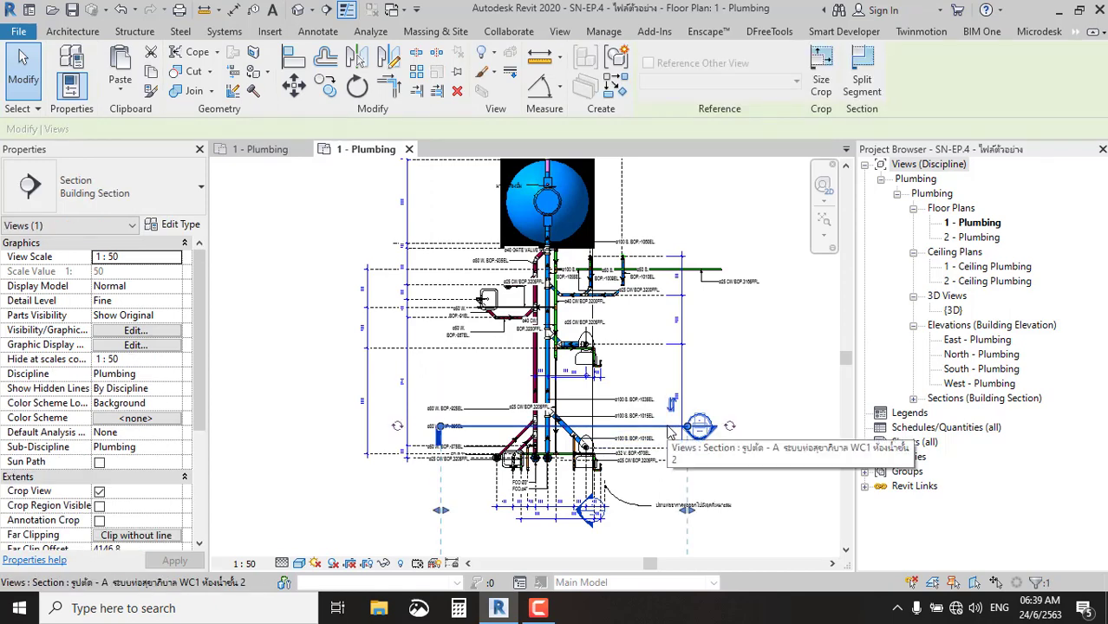
right_click(669, 429)
left_click(761, 263)
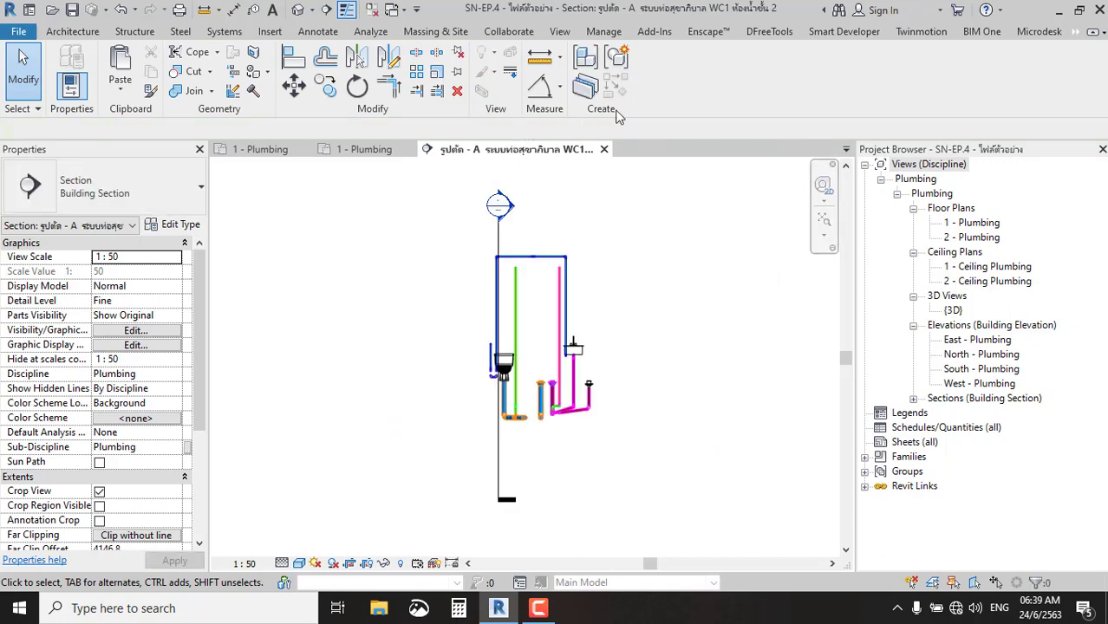
left_click(605, 150)
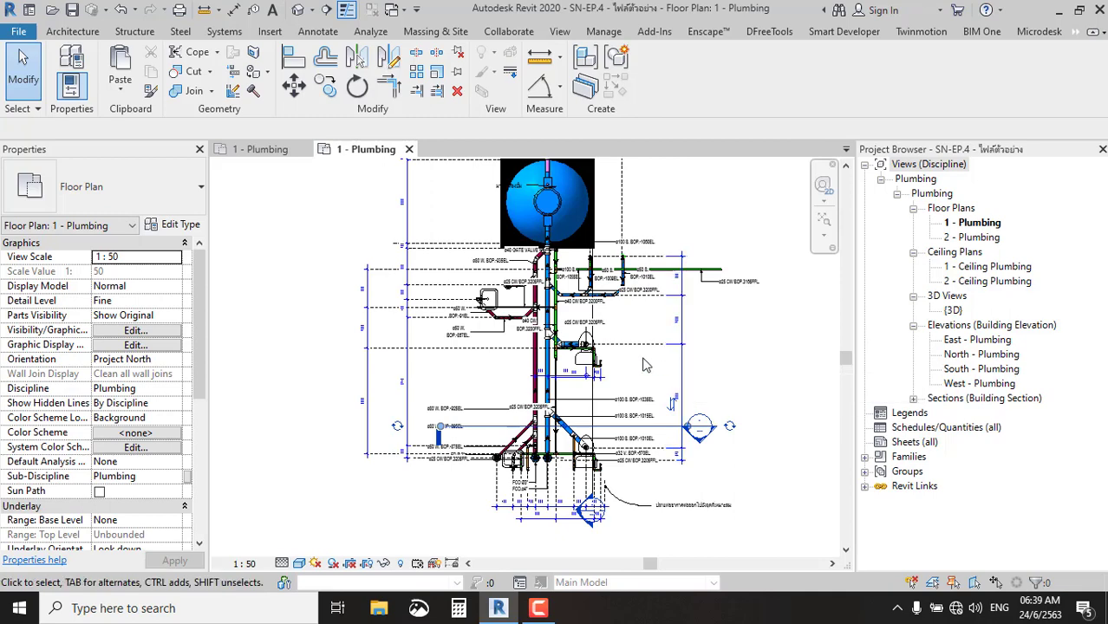
Open the second sanitary section with Go to View, close it, and return to the plan.
left_click(598, 396)
right_click(597, 396)
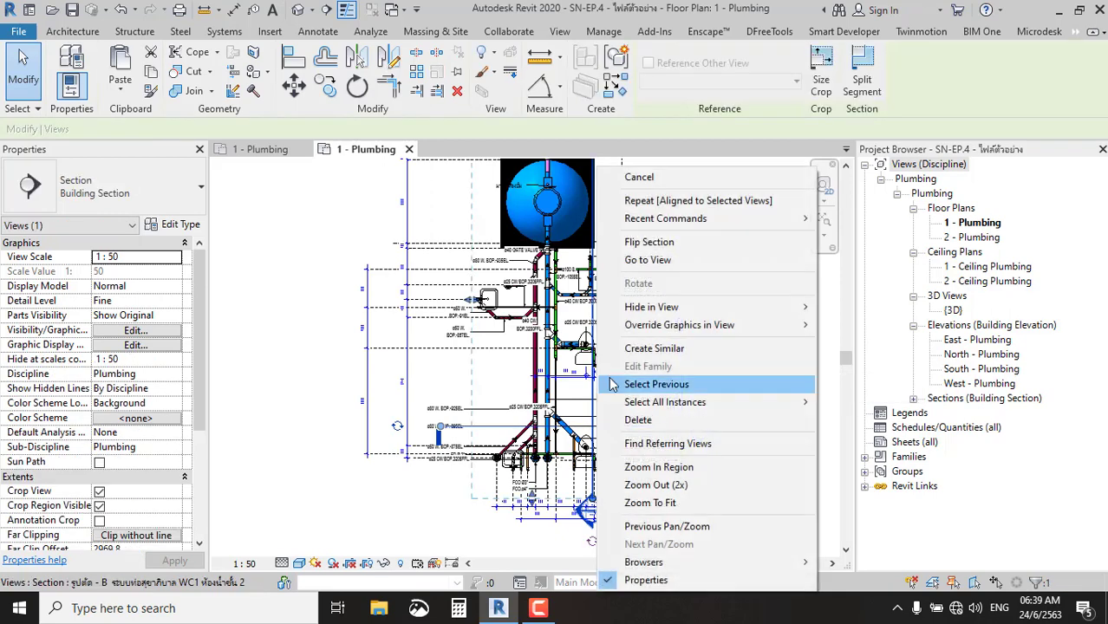
left_click(689, 261)
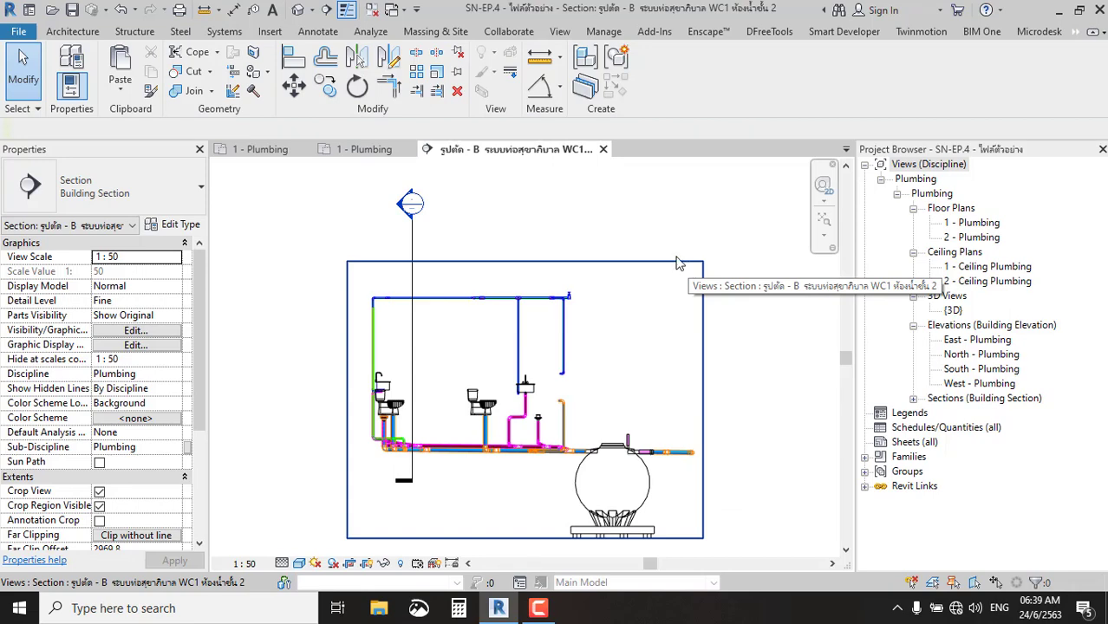
left_click(604, 150)
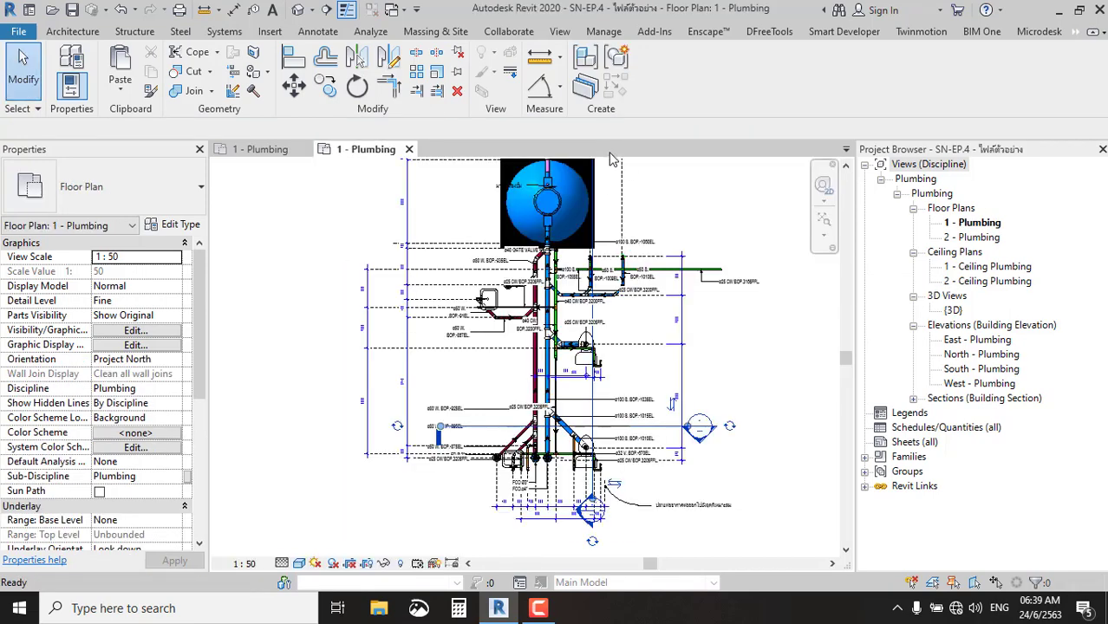
scroll(446, 436, "down", 3)
scroll(680, 355, "up", 2)
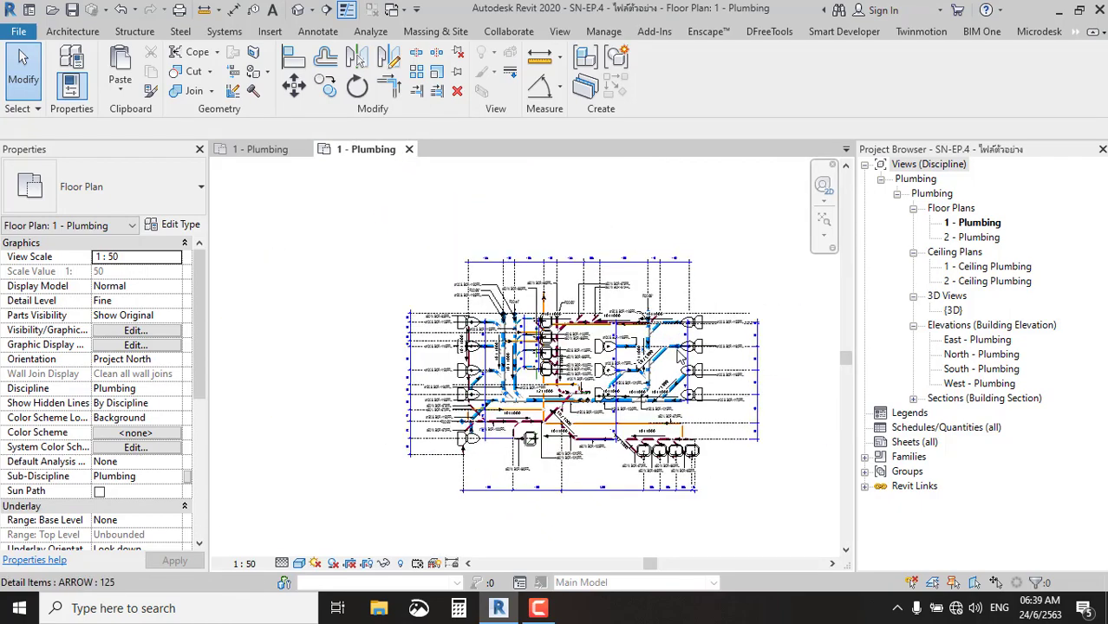
scroll(680, 355, "up", 3)
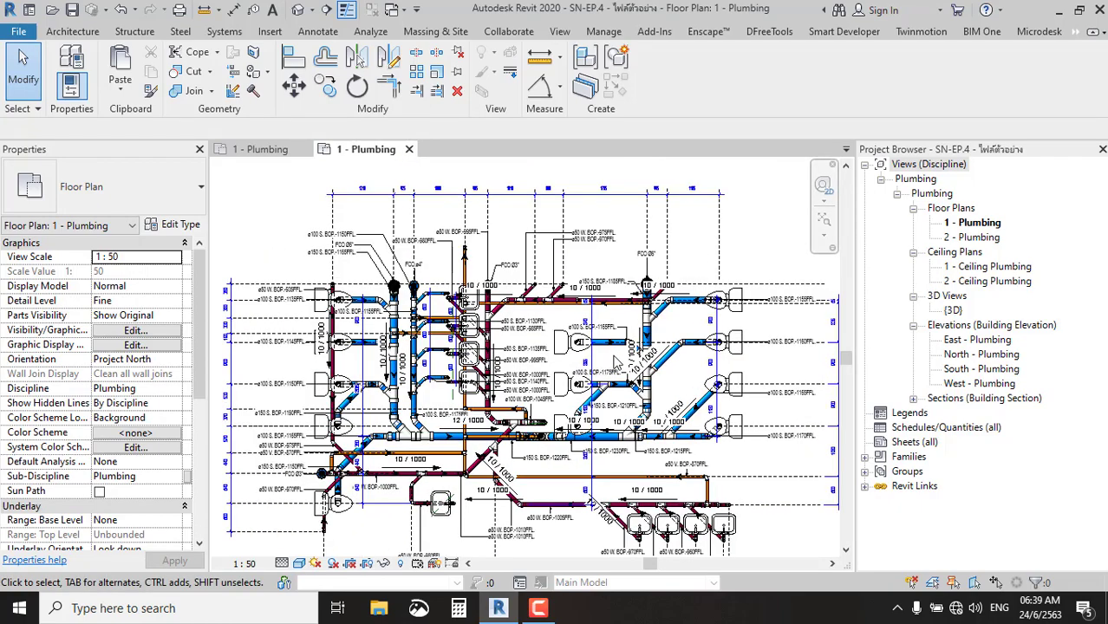
scroll(617, 359, "down", 3)
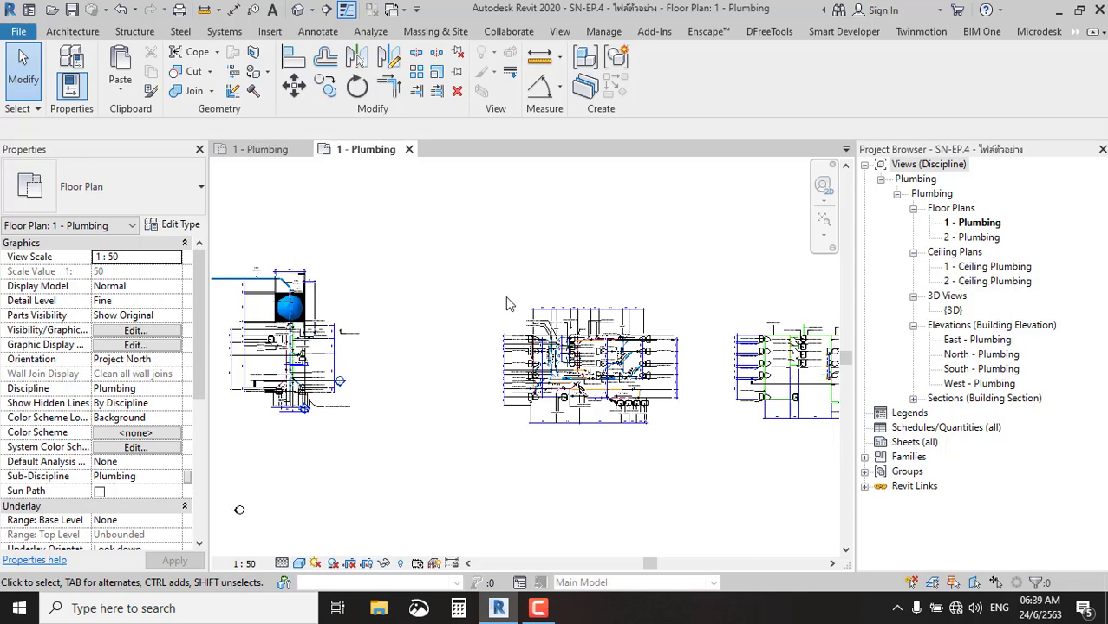
Window-select the left riser drawing and switch to the SN-EP.4 1 - Plumbing plan.
middle_click_drag(273, 268, 394, 258)
left_click_drag(462, 251, 337, 412)
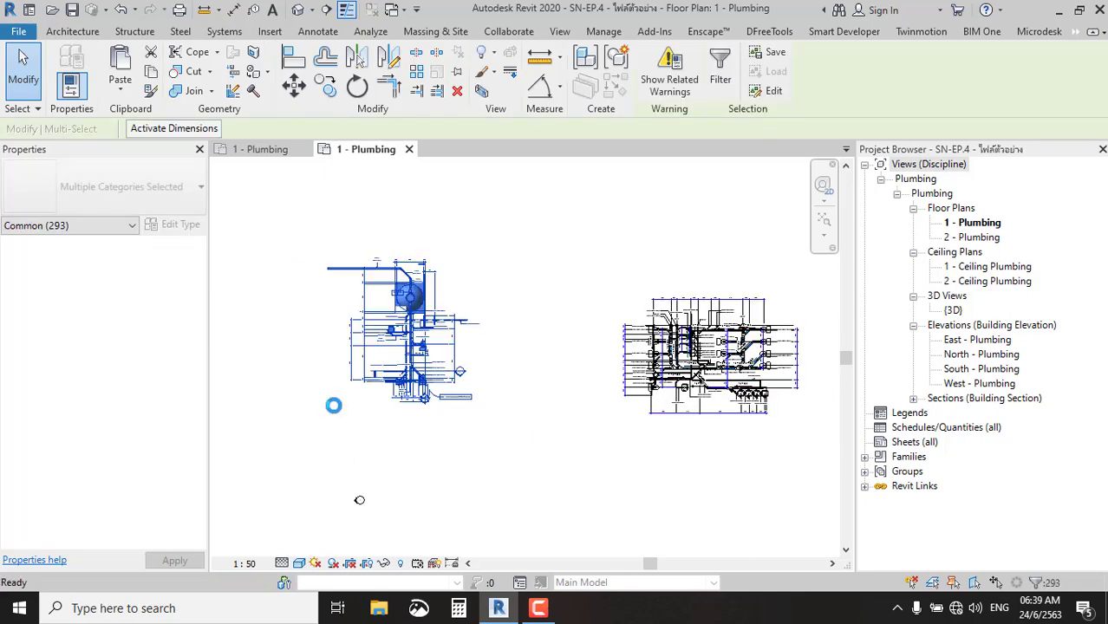
left_click(260, 149)
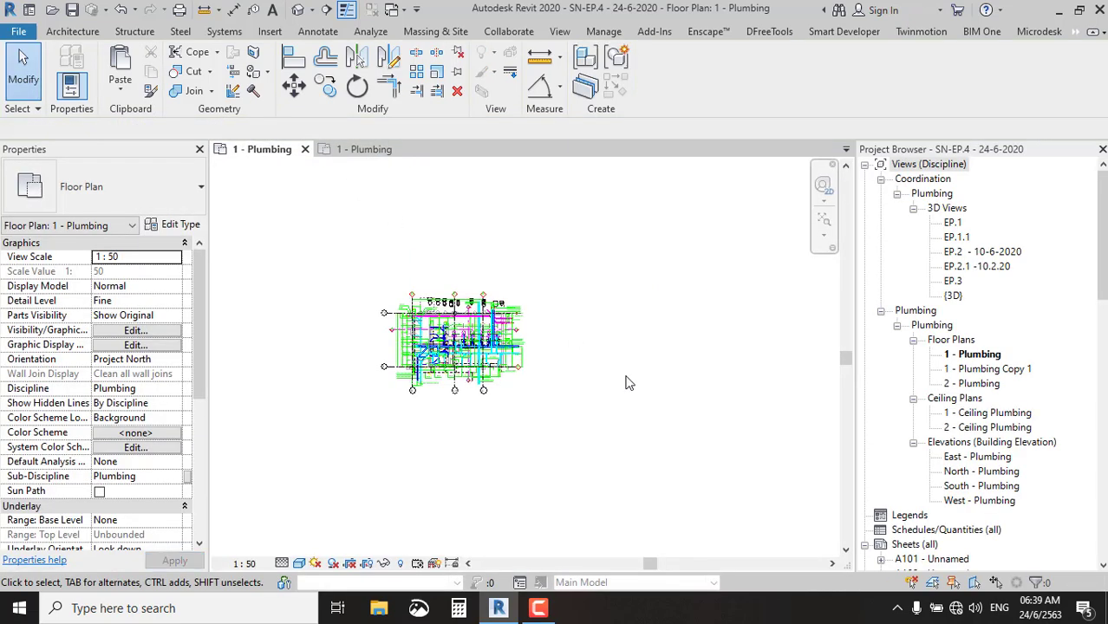
Paste the riser drawing, keep existing fitting types, place it right of the layout, and dismiss the warning.
key("ctrl+v")
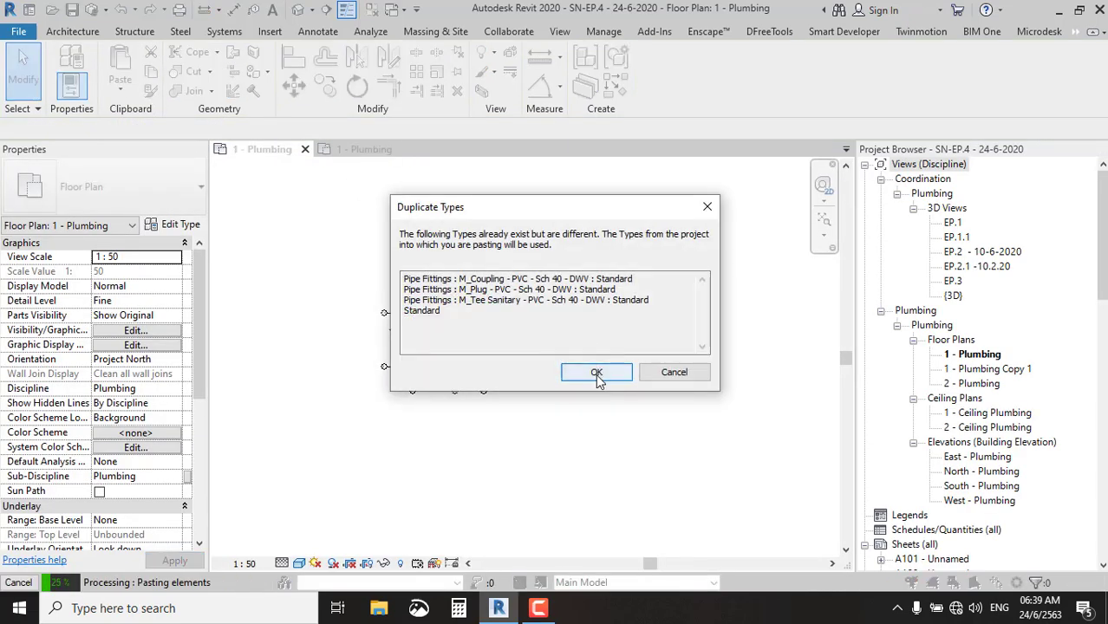
left_click(596, 373)
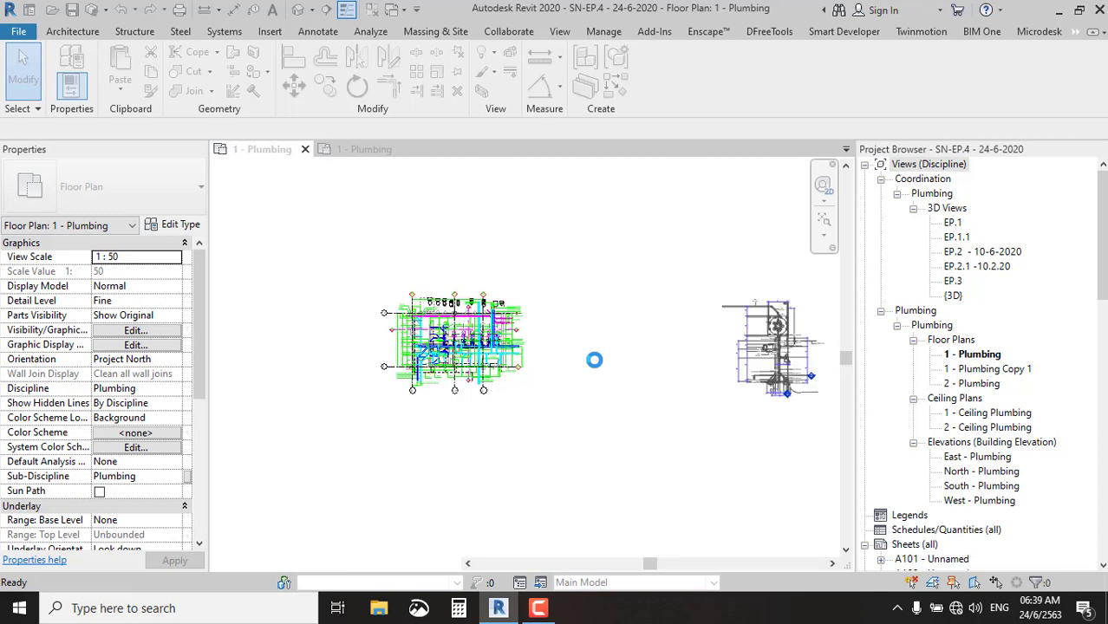
left_click_drag(611, 386, 614, 387)
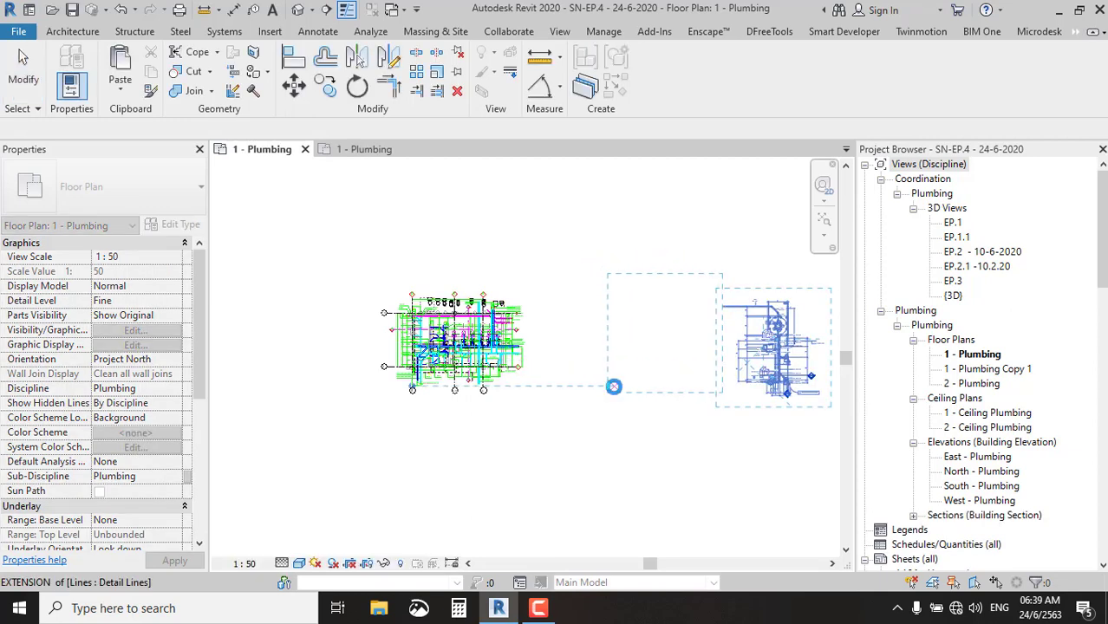
left_click(614, 387)
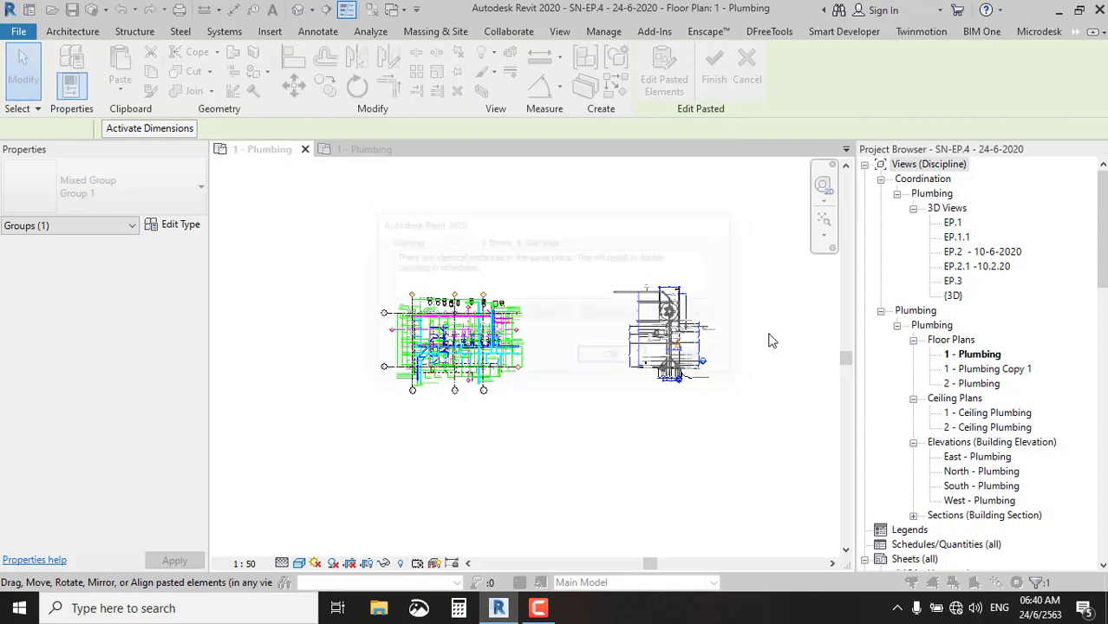
left_click(611, 358)
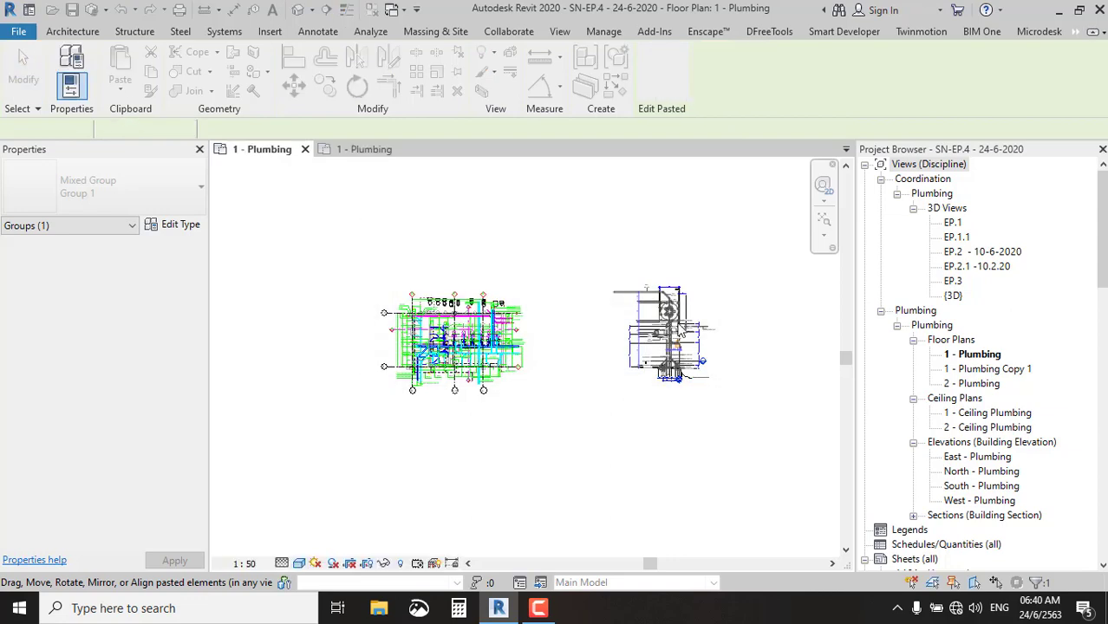
scroll(749, 297, "up", 2)
scroll(750, 297, "up", 2)
scroll(749, 297, "up", 2)
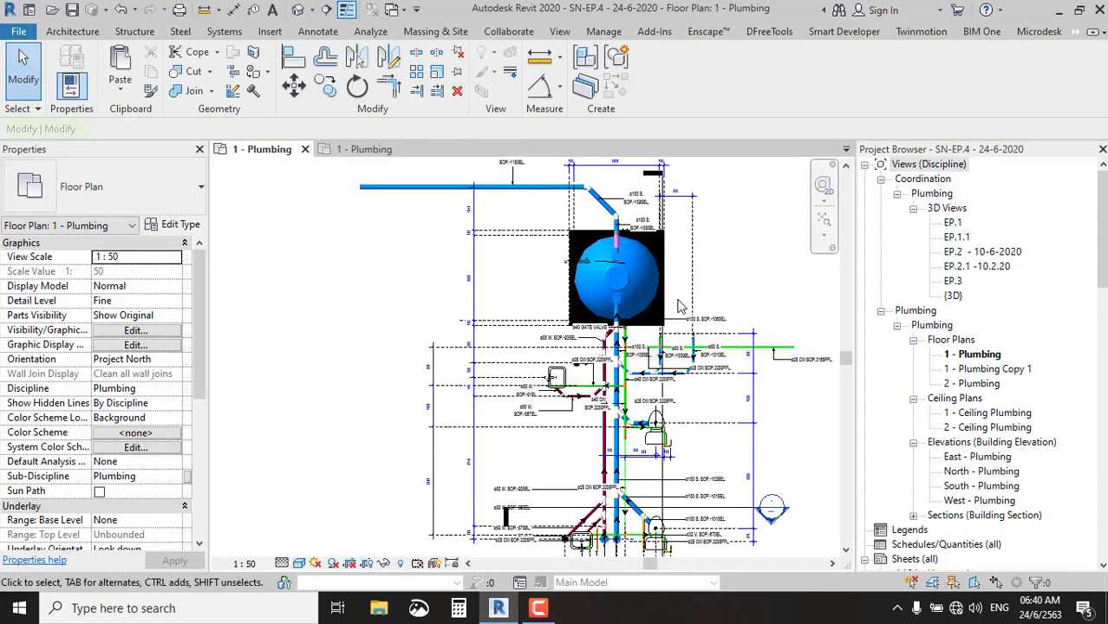
Window-select and copy the sample project's main plumbing floor plan drawing, then return to the SN-EP.4 plan.
scroll(682, 299, "down", 6)
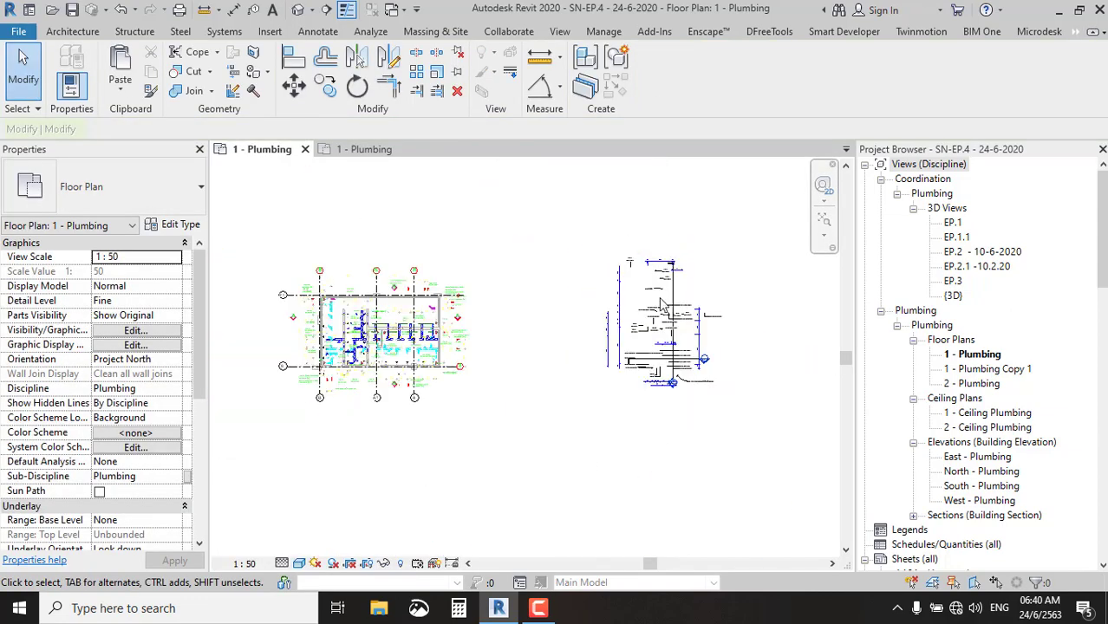
left_click(365, 149)
scroll(514, 282, "down", 2)
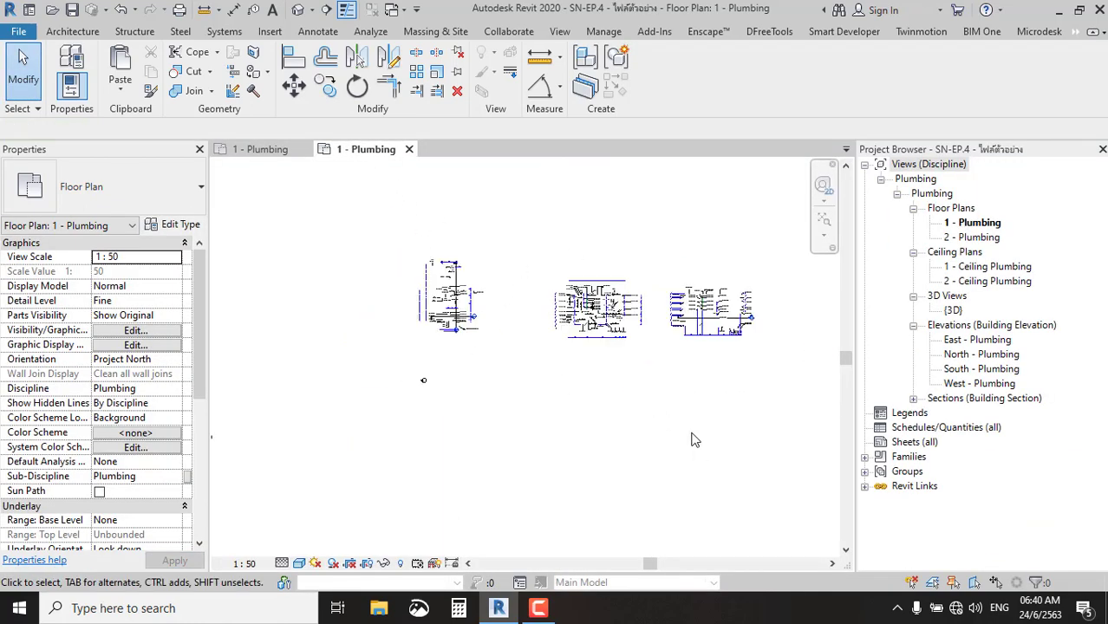
scroll(521, 286, "up", 4)
middle_click_drag(614, 239, 705, 391)
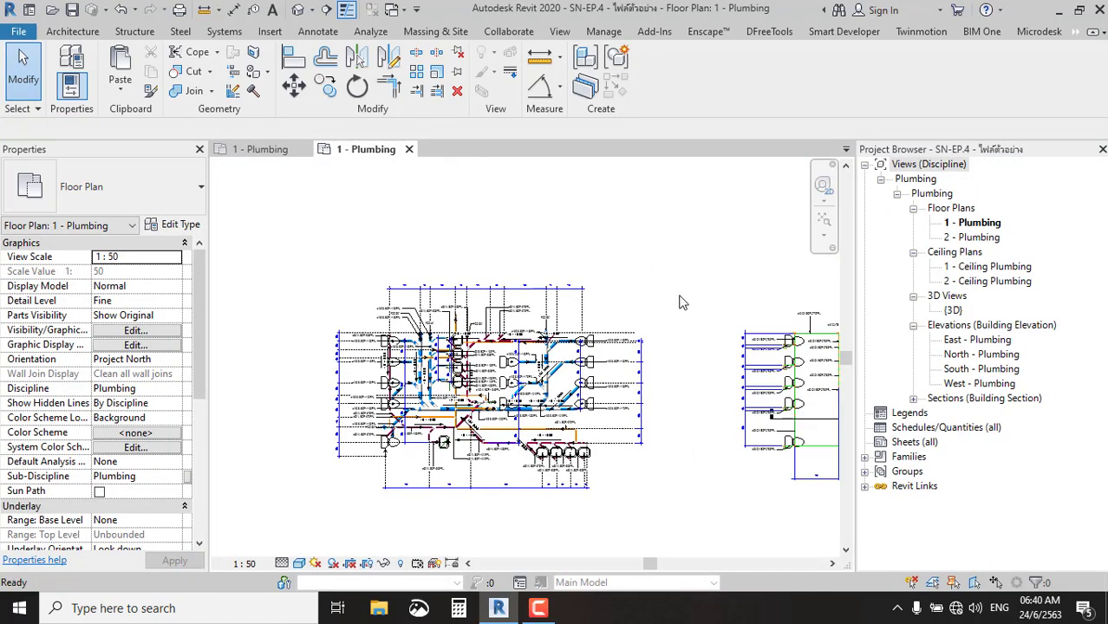
mouse_move(673, 238)
left_mouse_down()
mouse_move(305, 555)
mouse_move(334, 540)
left_mouse_up()
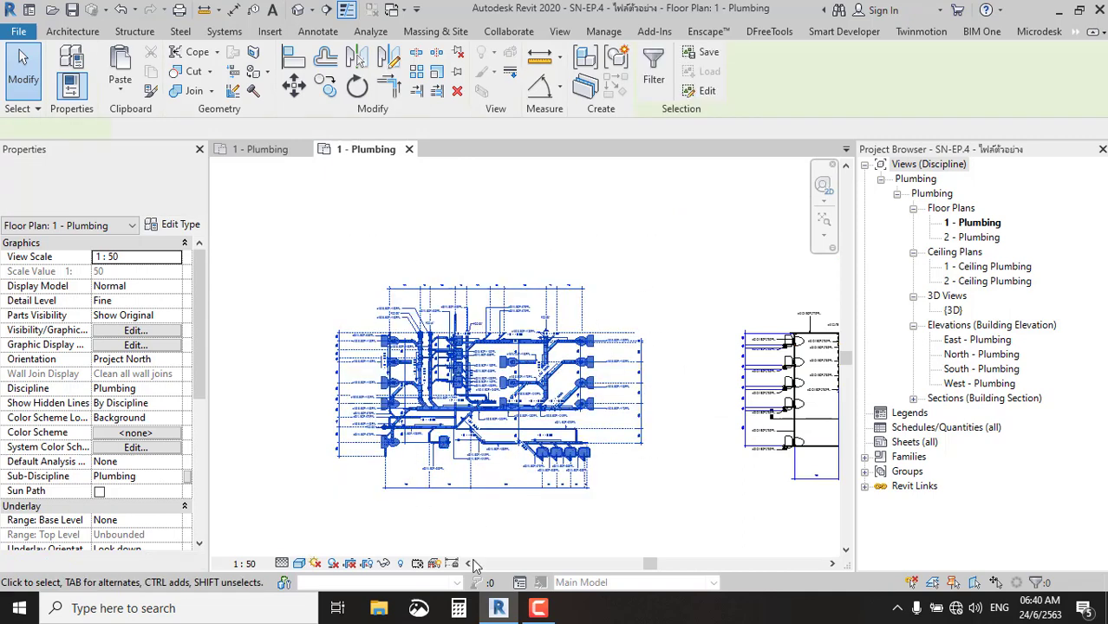
left_click(321, 117)
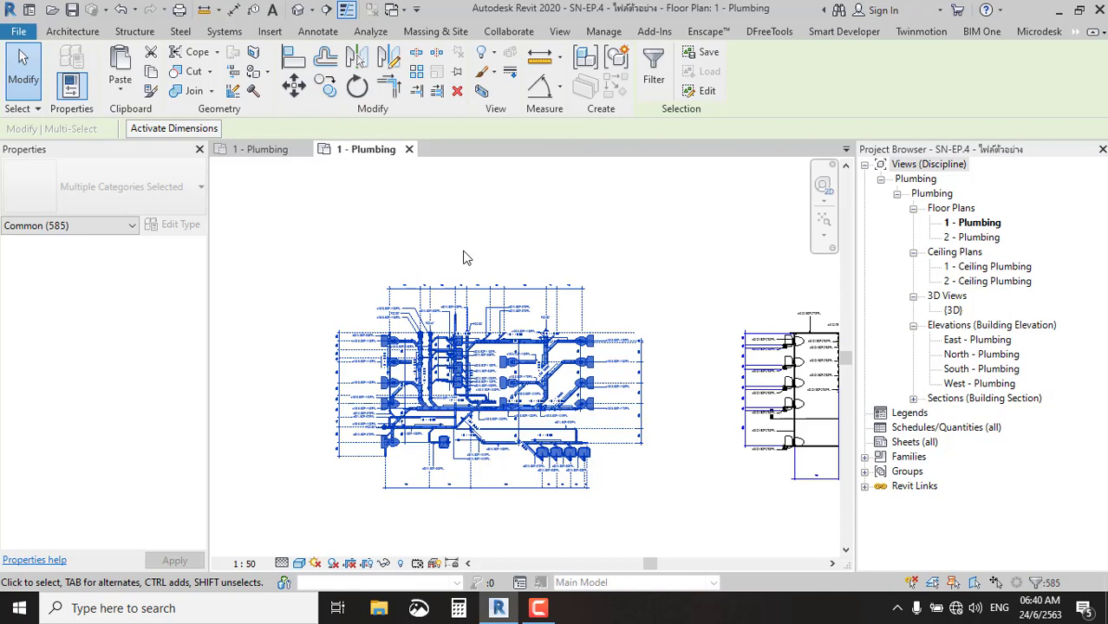
mouse_move(260, 149)
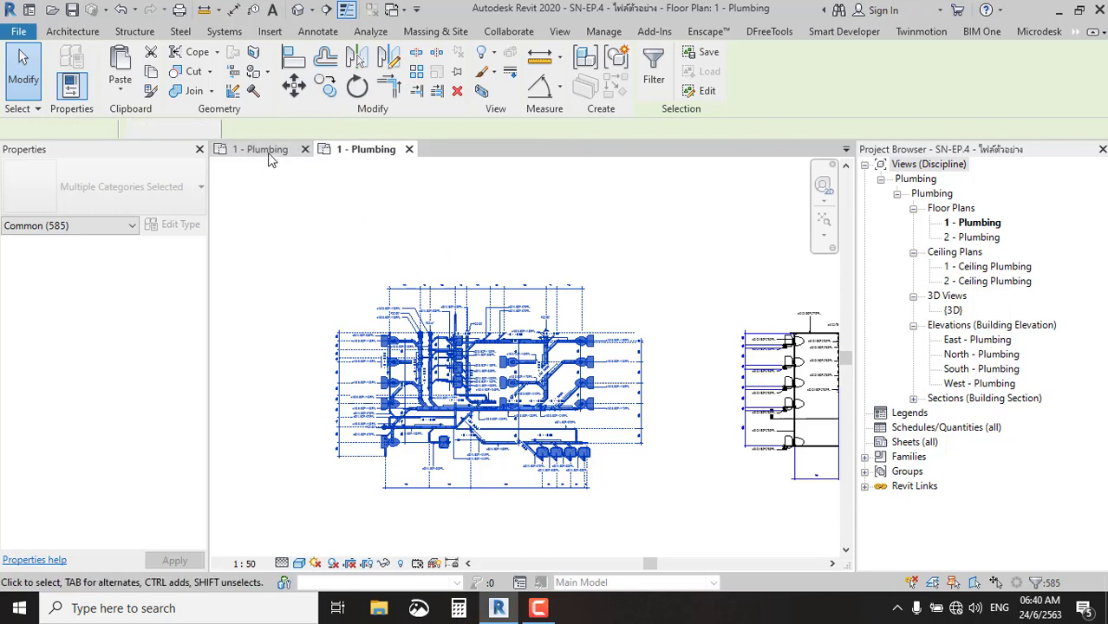
left_click(269, 156)
Paste the main layout keeping PIPE_SOIL and PIPE_WASTE types, placing it right of the existing plan.
middle_click_drag(766, 404, 419, 386)
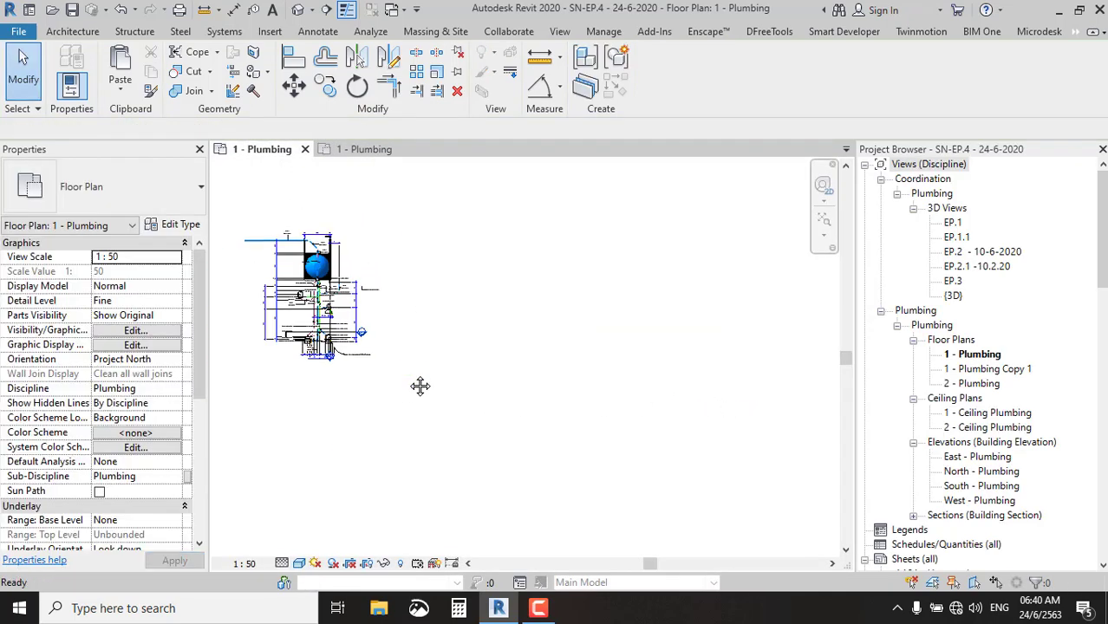
key("ctrl+v")
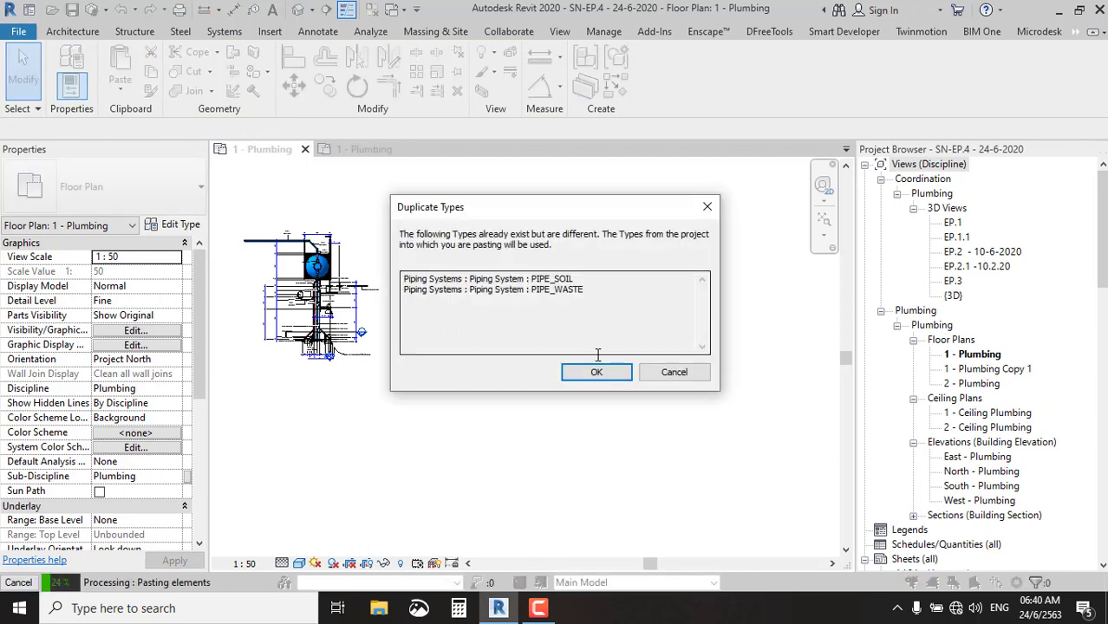
left_click(595, 371)
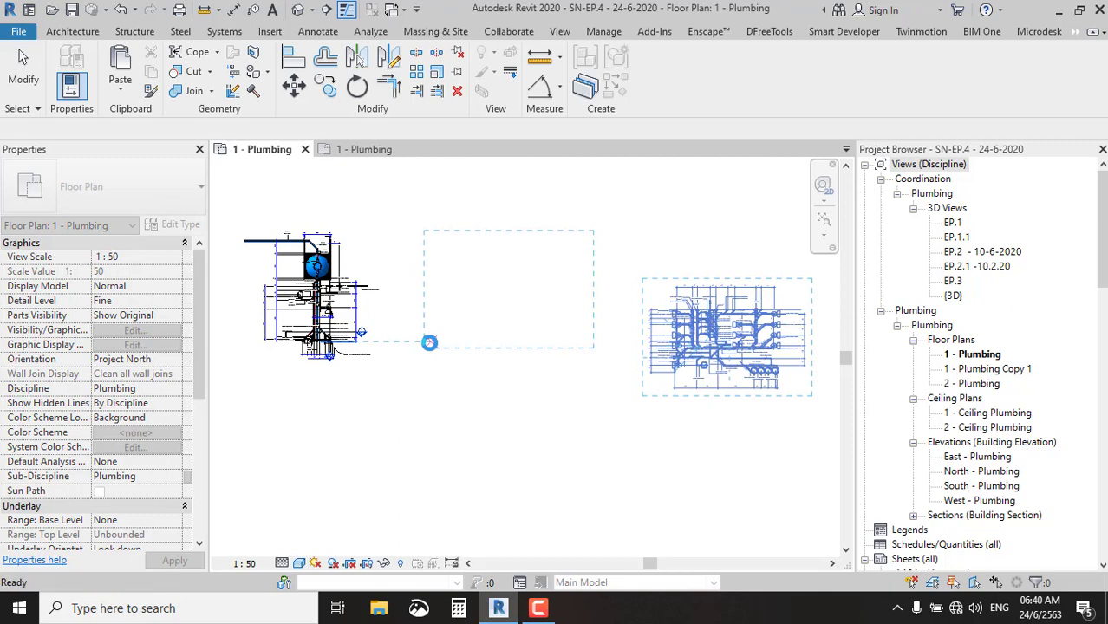
left_click(429, 342)
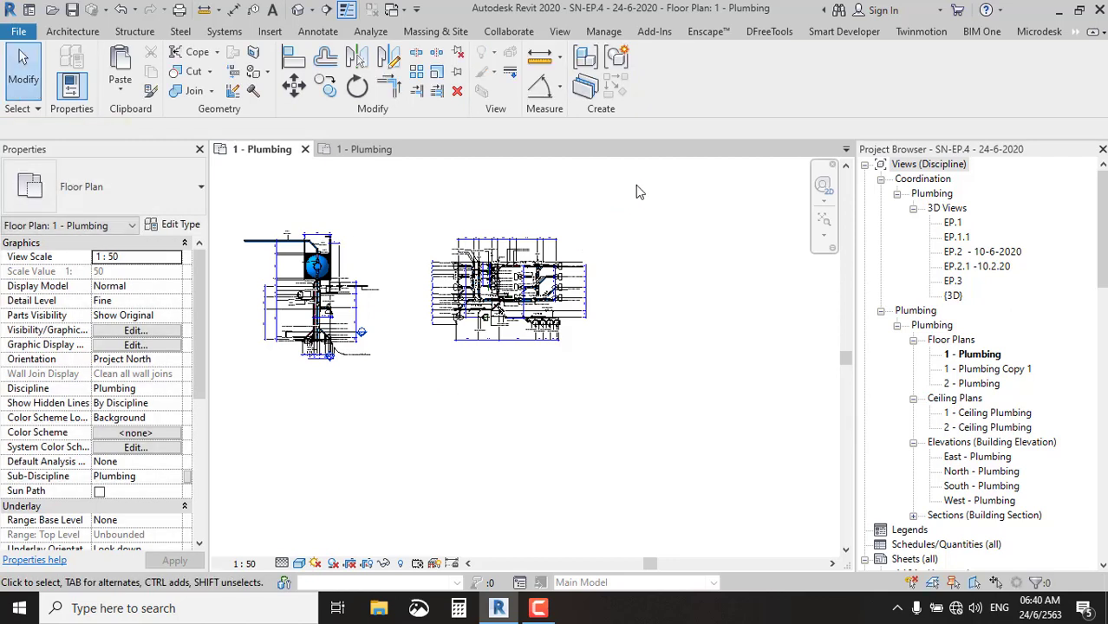
Window-select the right-hand plumbing drawing in the sample project, then return to the SN-EP.4 plan.
left_click(360, 149)
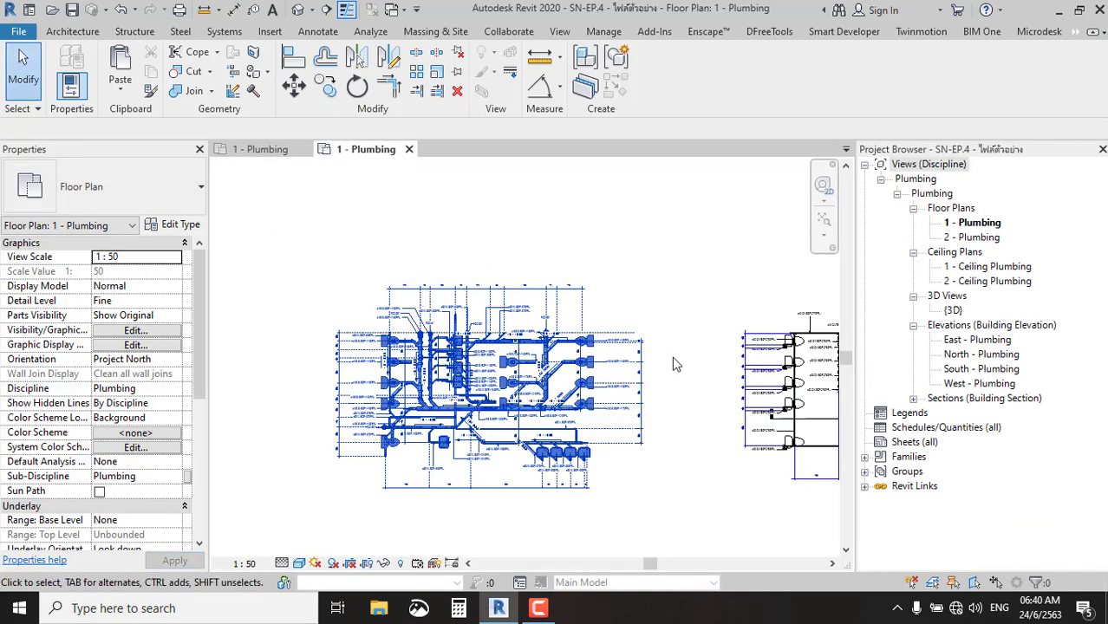
middle_click_drag(675, 364, 458, 301)
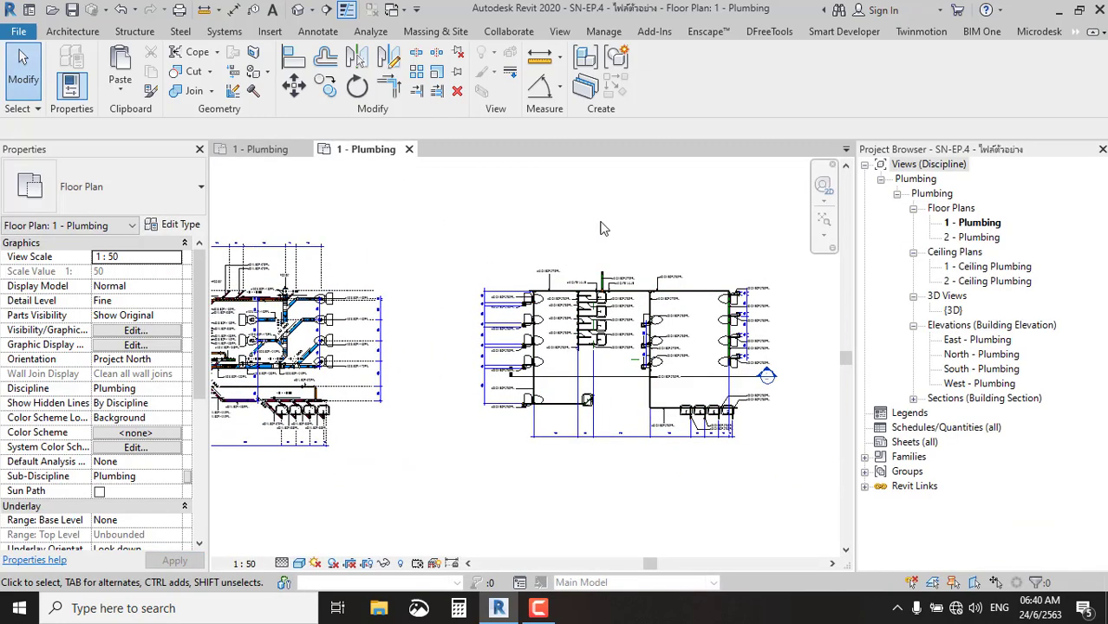
middle_click_drag(605, 228, 485, 203)
left_click_drag(623, 201, 289, 476)
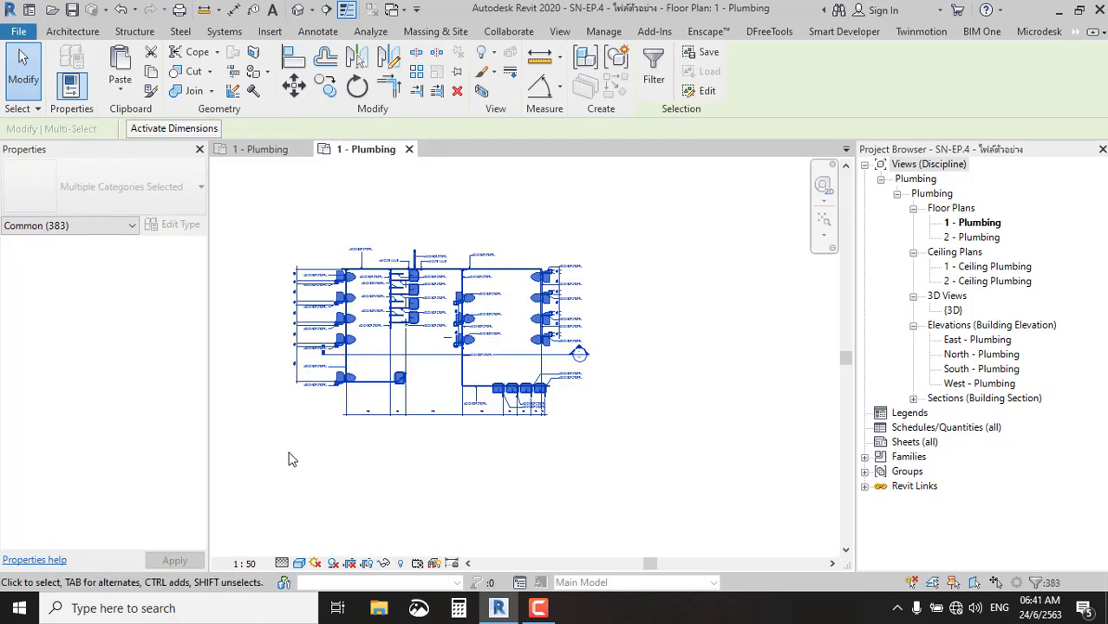
left_click(256, 150)
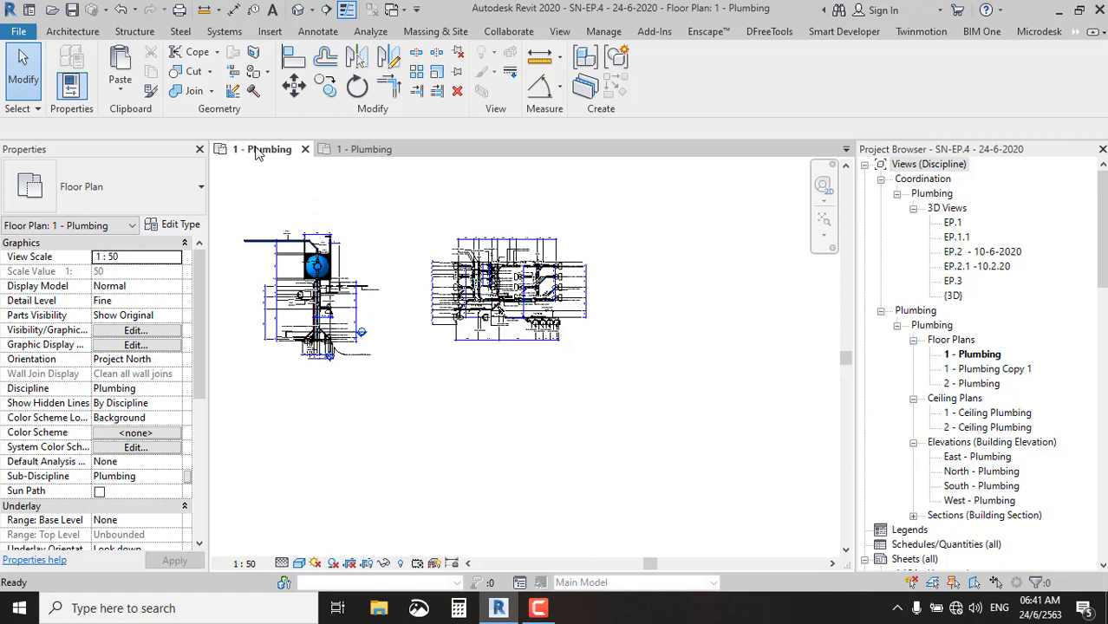
Paste the right-hand drawing from the clipboard to the right of the other two and finish.
scroll(618, 249, "down", 2)
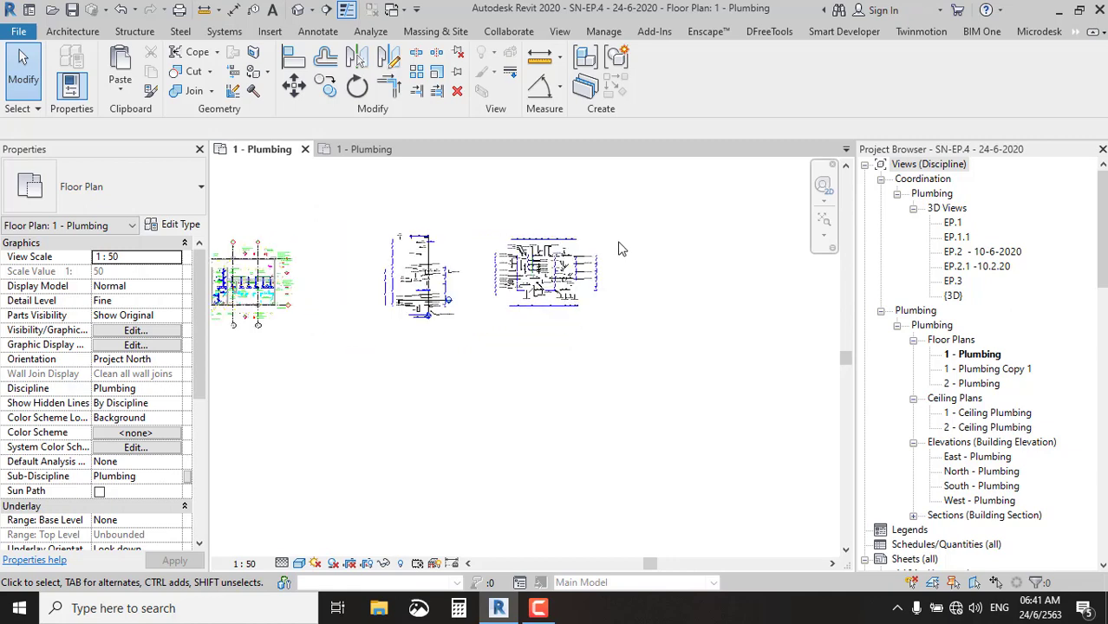
scroll(626, 227, "up", 1)
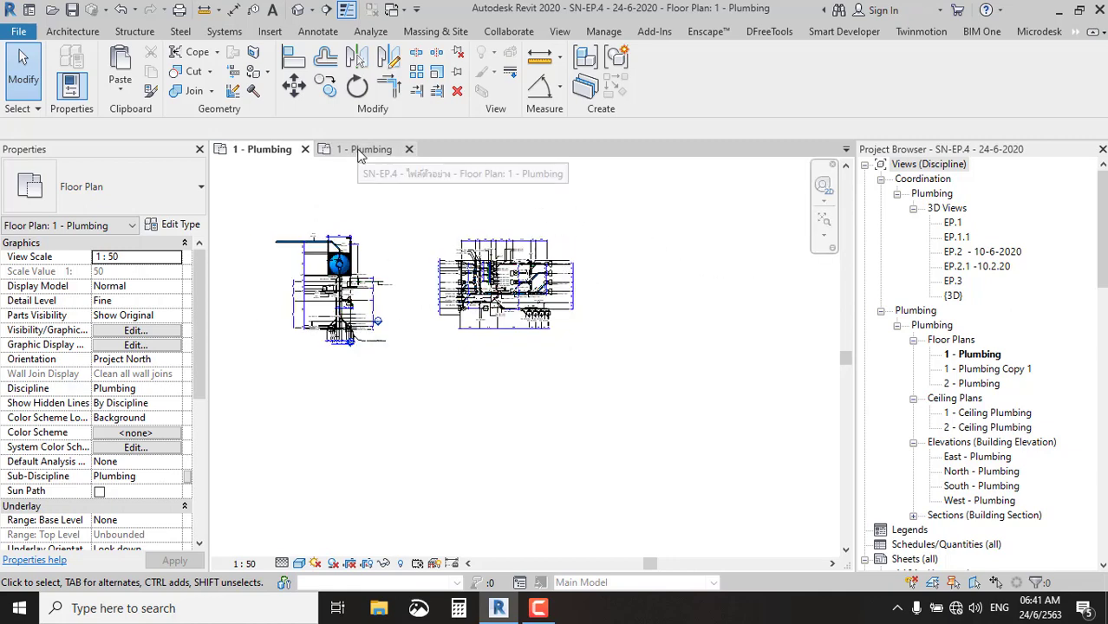
left_click(118, 89)
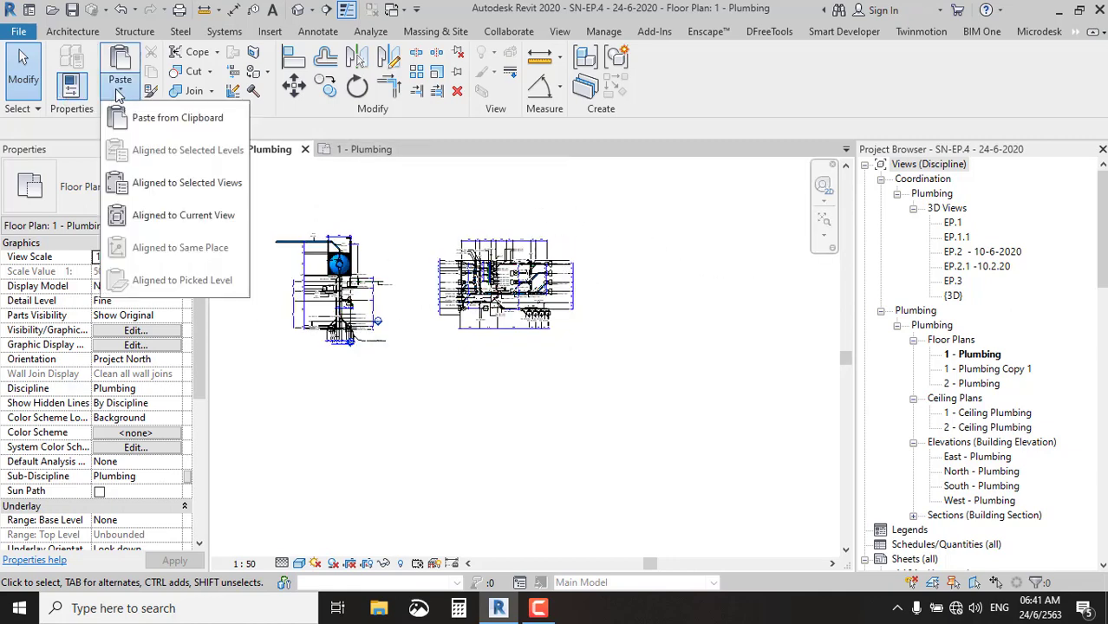
left_click(165, 118)
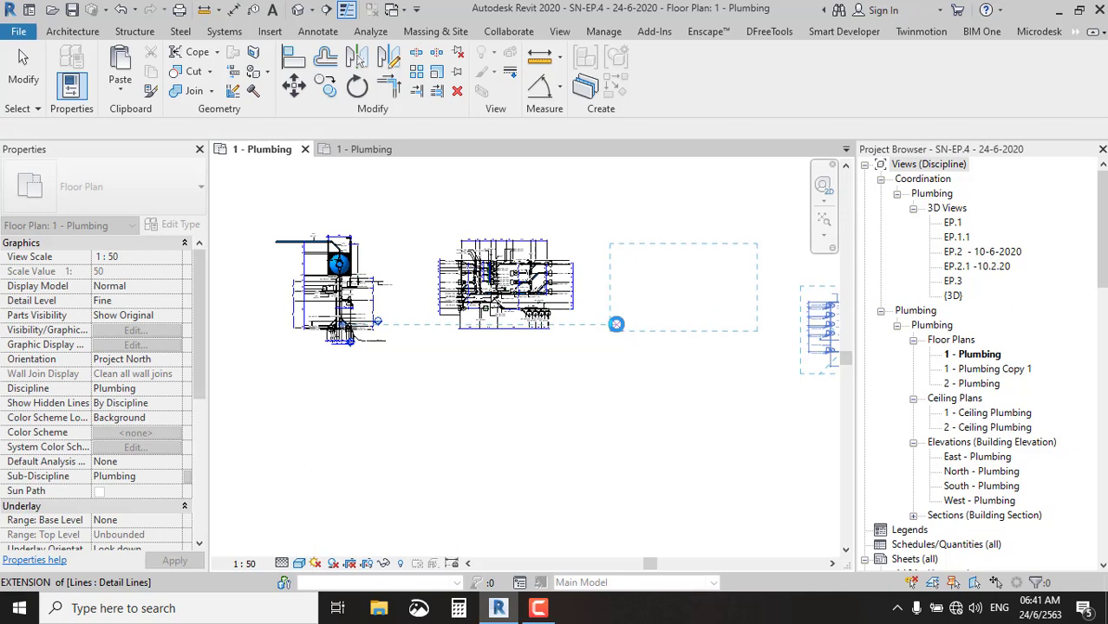
left_click(616, 325)
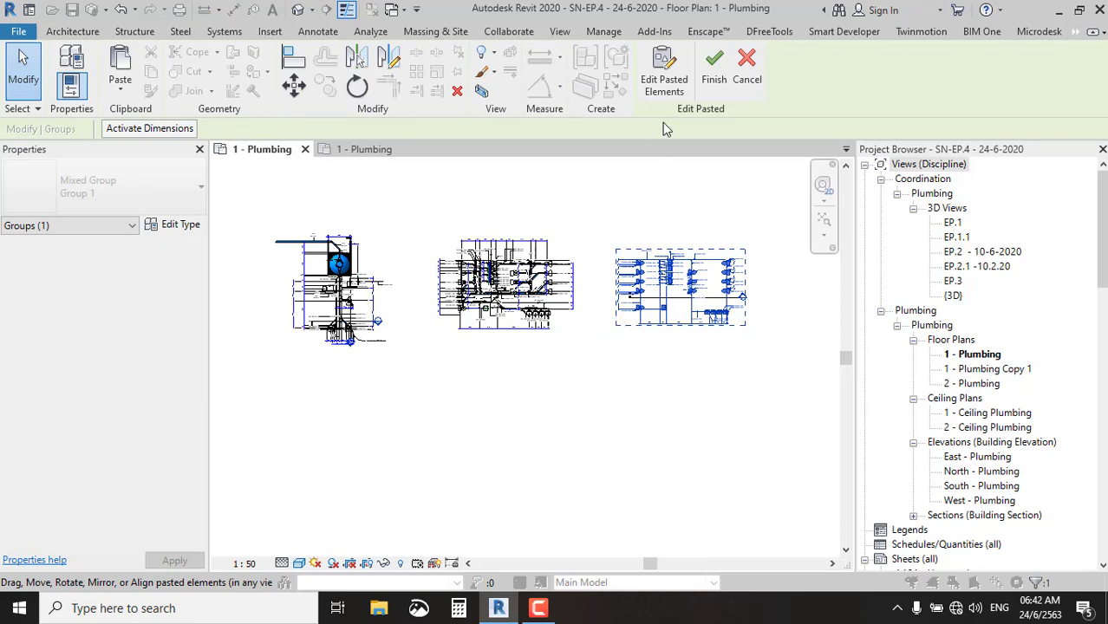
left_click(714, 71)
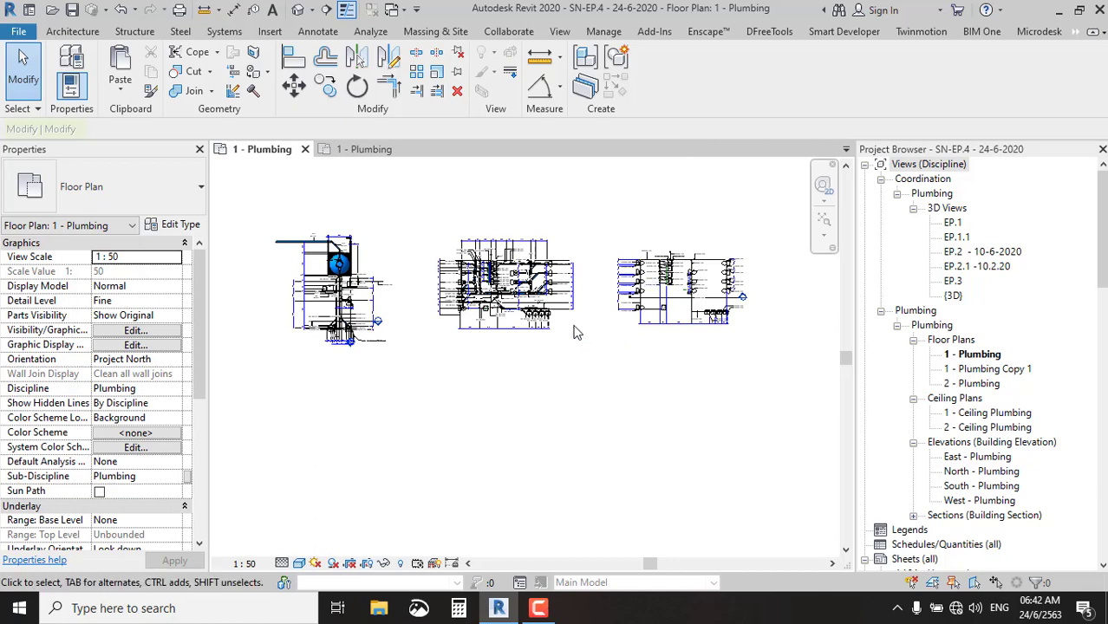
Pan and zoom from the riser drawing to the red vertical pipe in the main plan.
scroll(574, 332, "up", 2)
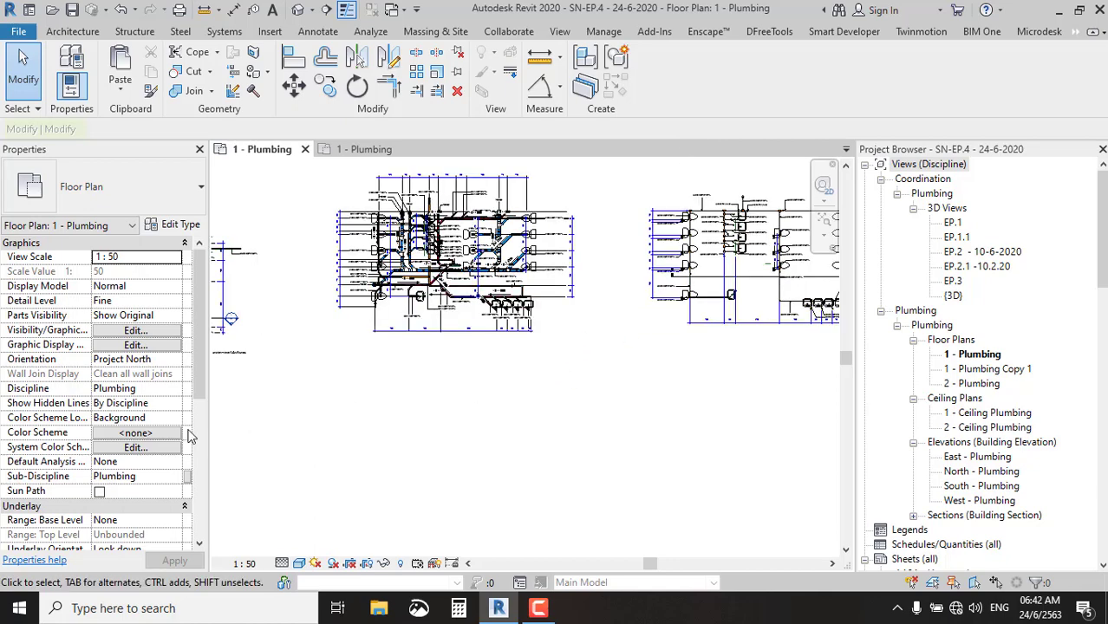
middle_click_drag(412, 394, 607, 379)
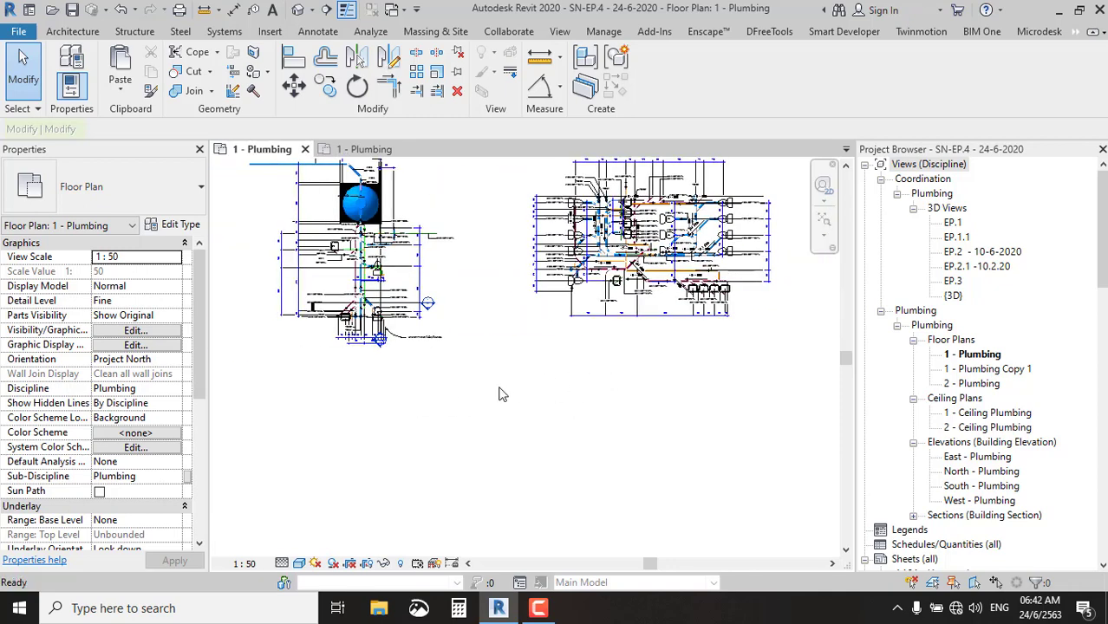
scroll(555, 390, "up", 2)
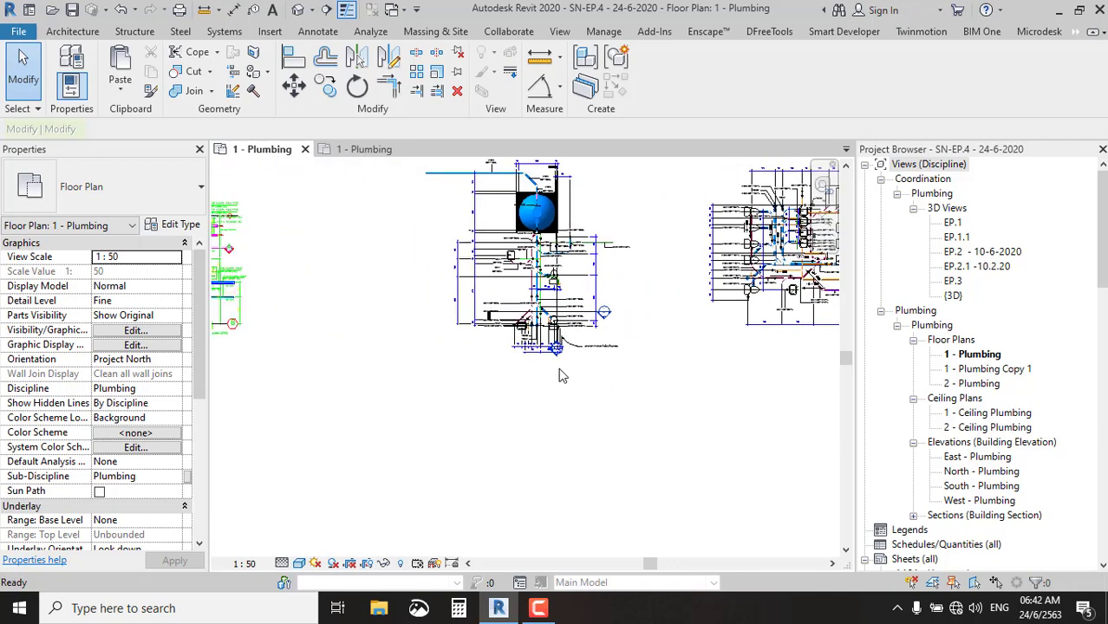
scroll(583, 233, "up", 1)
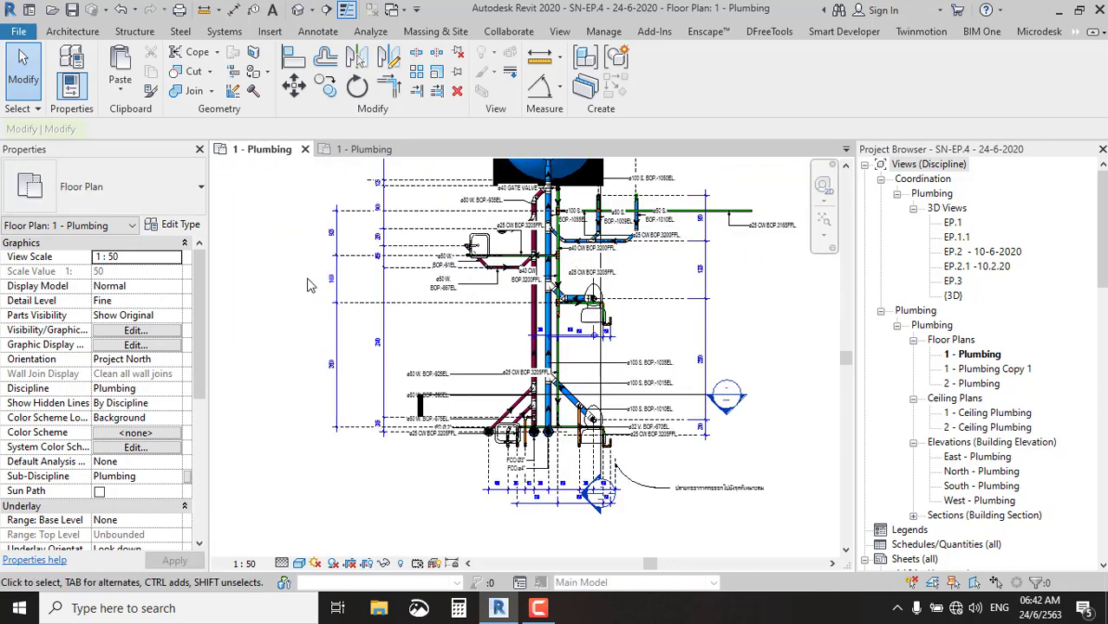
middle_click_drag(319, 282, 597, 334)
middle_click_drag(401, 347, 668, 340)
scroll(667, 340, "down", 2)
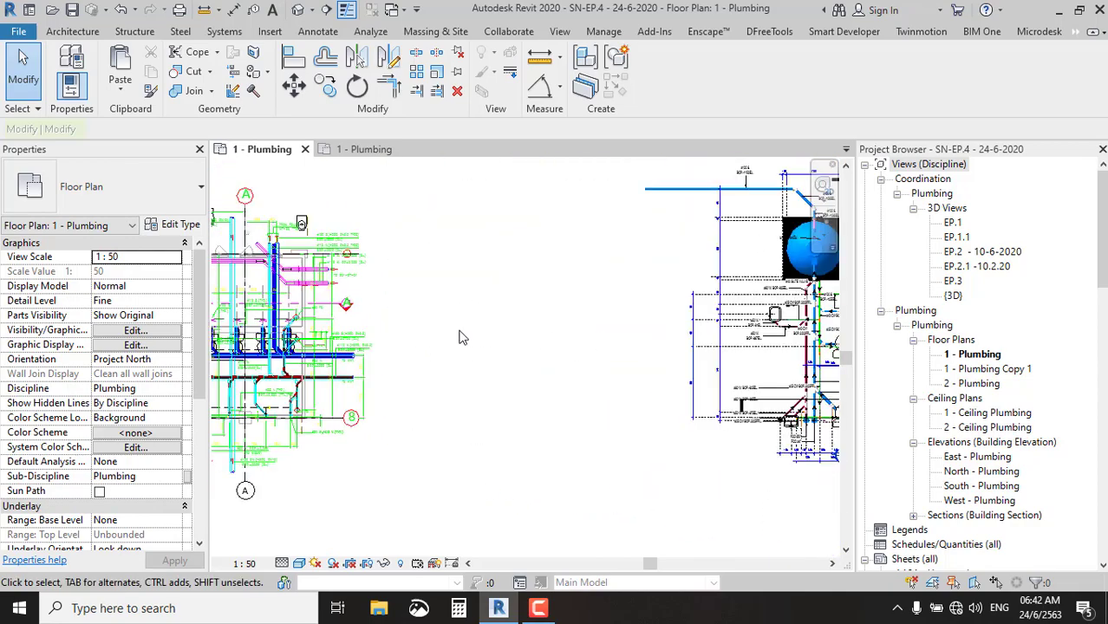
scroll(457, 259, "down", 2)
middle_click_drag(457, 259, 345, 289)
scroll(345, 289, "up", 3)
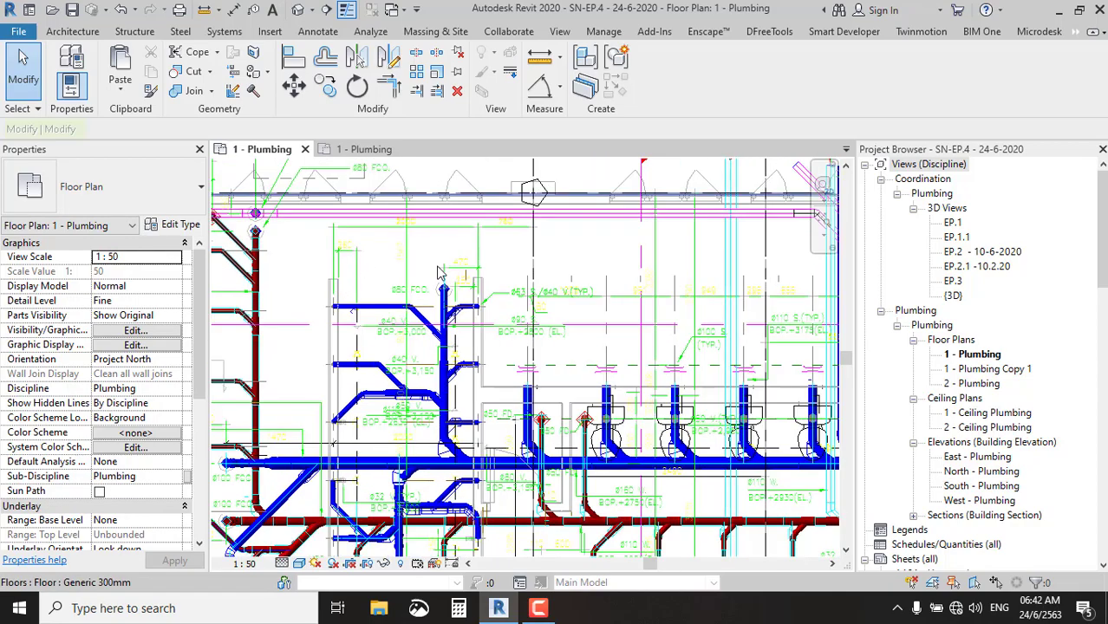
scroll(670, 286, "down", 1)
middle_click_drag(670, 286, 581, 276)
scroll(581, 275, "up", 2)
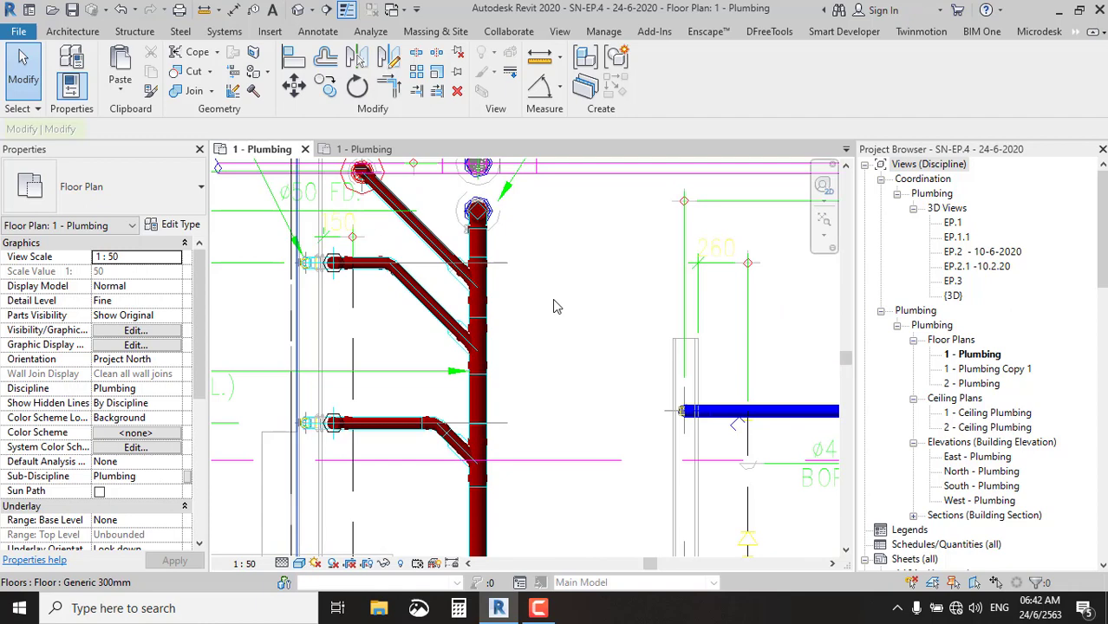
scroll(485, 329, "up", 2)
scroll(480, 322, "up", 2)
Select the vertical red pipe and inspect its pipe type list without changing it.
left_click(479, 323)
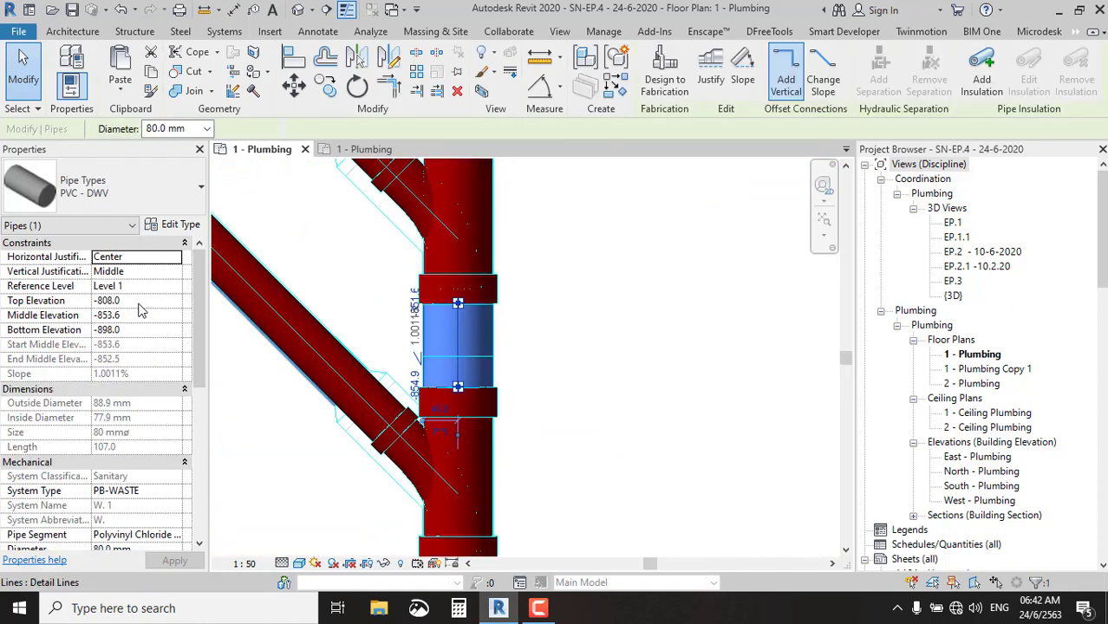
left_click(128, 181)
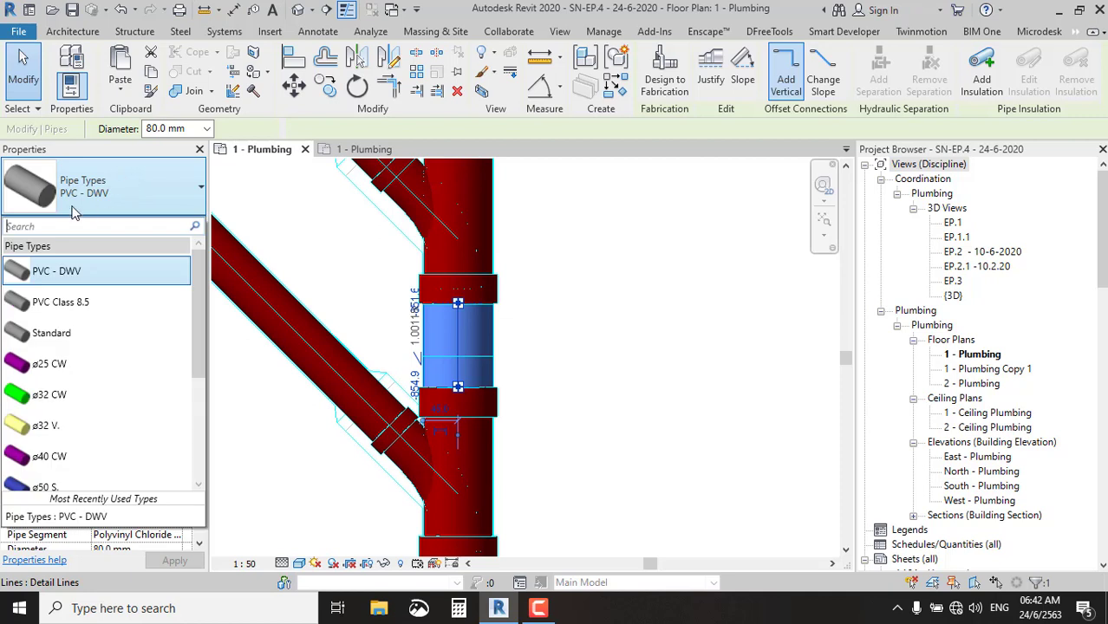
mouse_move(104, 333)
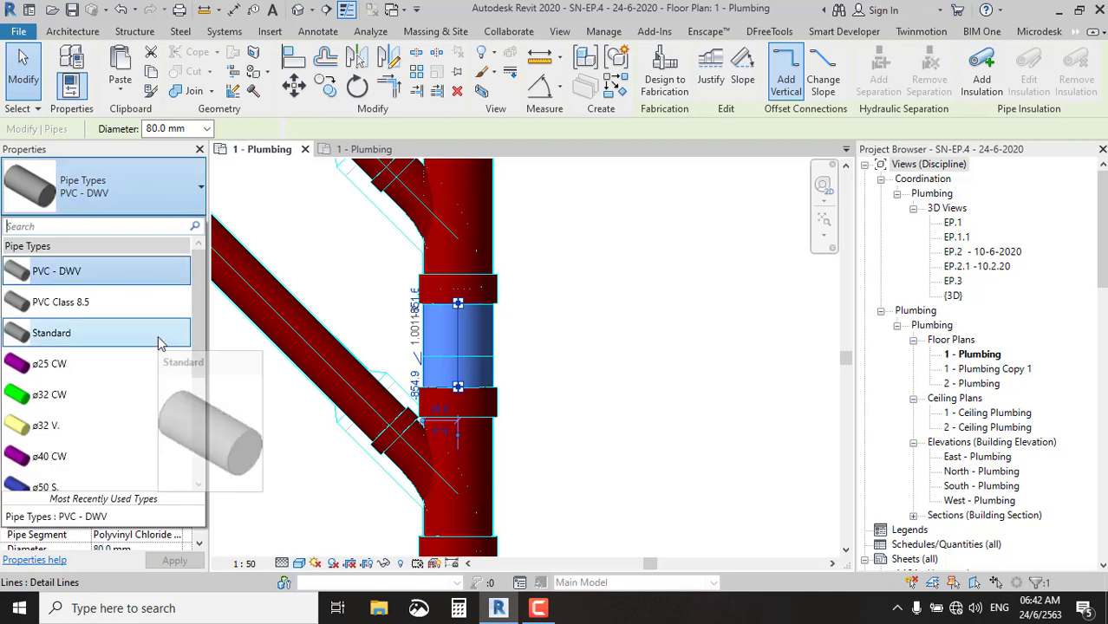
scroll(154, 369, "down", 2)
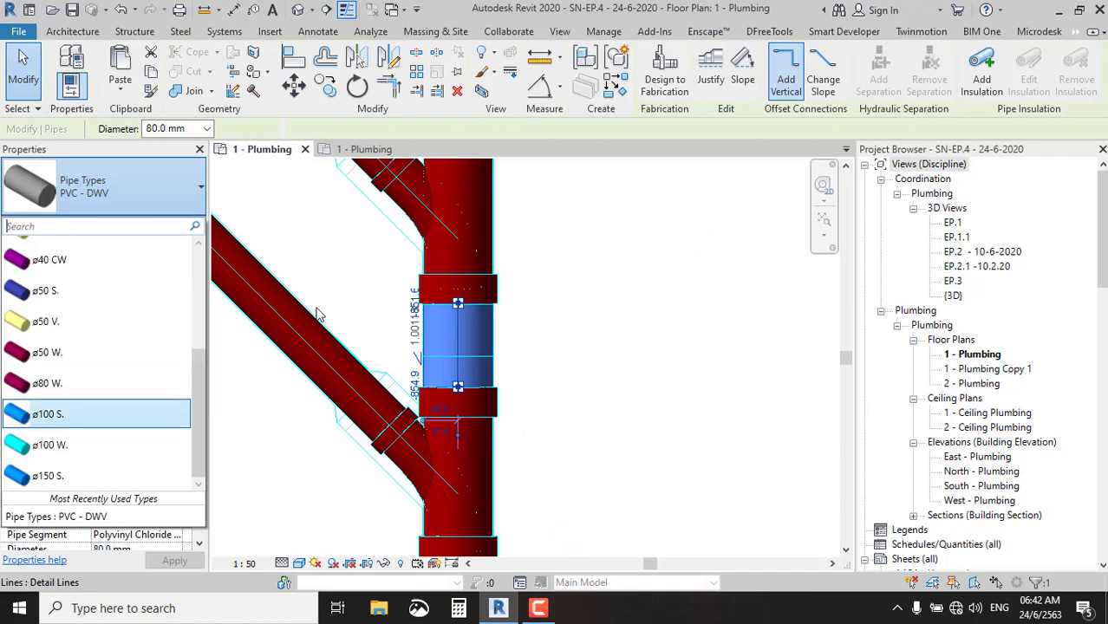
left_click(582, 350)
left_click(614, 314)
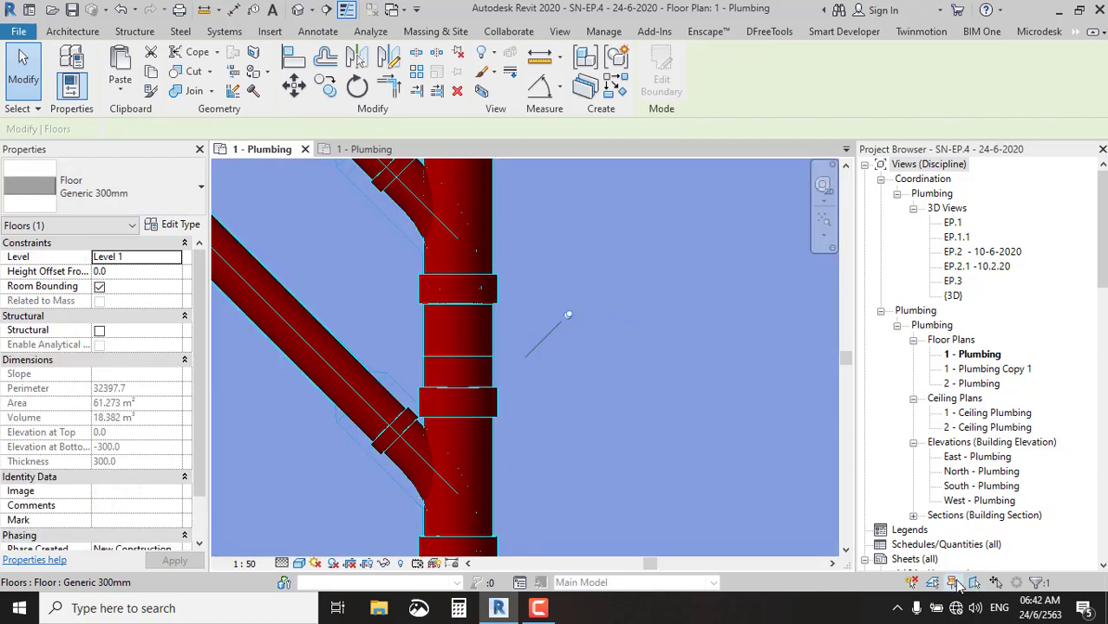
key("Escape")
Reselect the vertical pipe, keep its type as PVC - DWV, and deselect it.
scroll(598, 276, "down", 2)
scroll(594, 275, "down", 3)
scroll(555, 282, "up", 2)
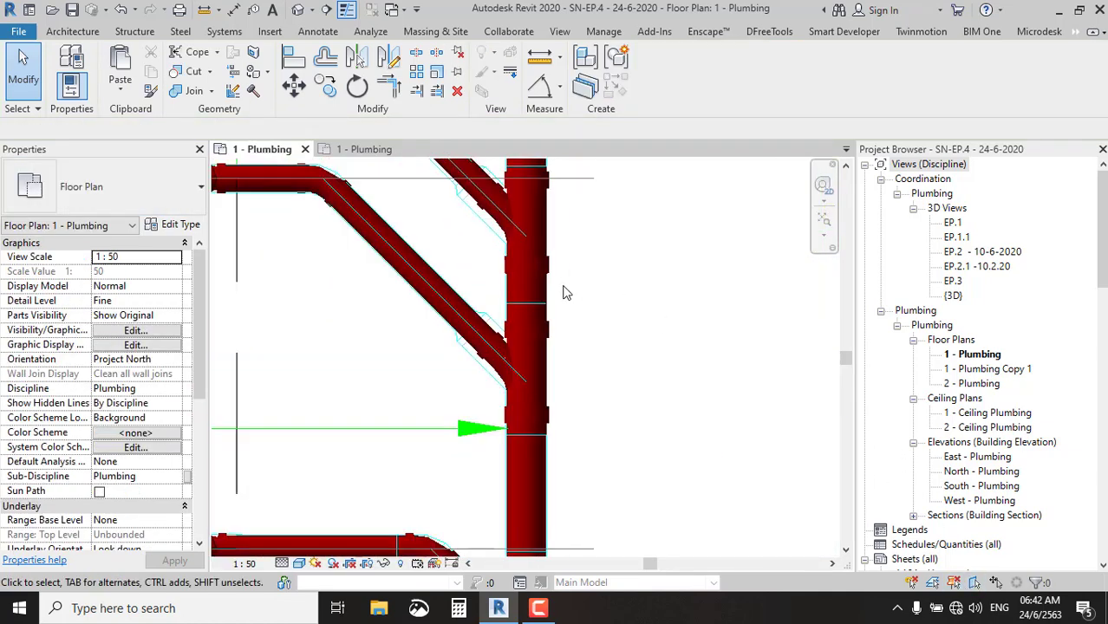
scroll(526, 285, "up", 2)
left_click(525, 285)
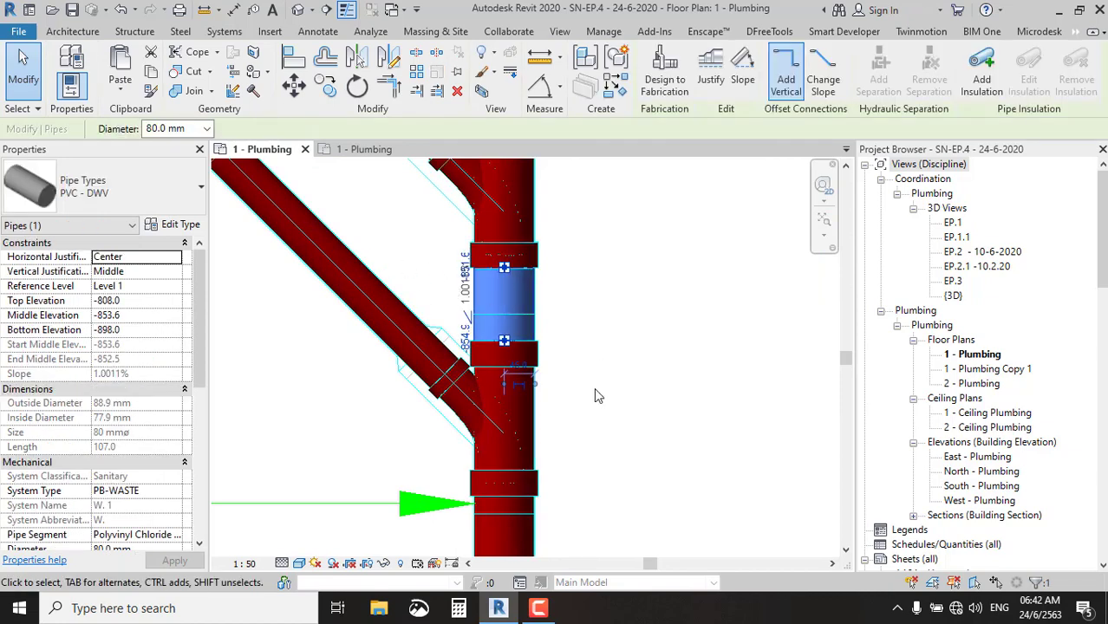
left_click(135, 191)
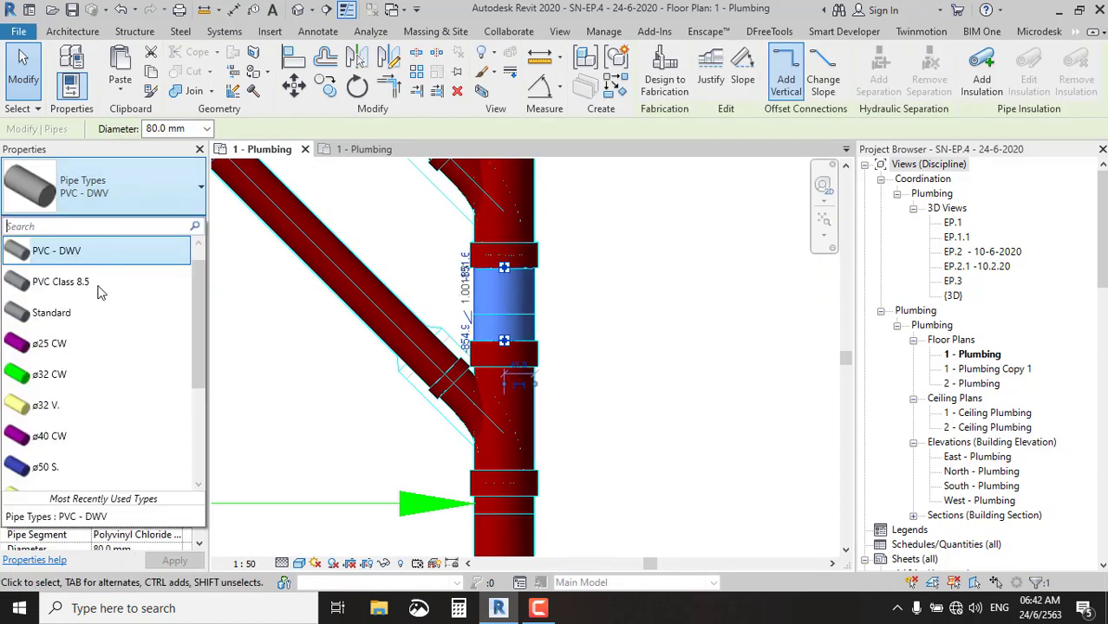
scroll(98, 360, "up", 1)
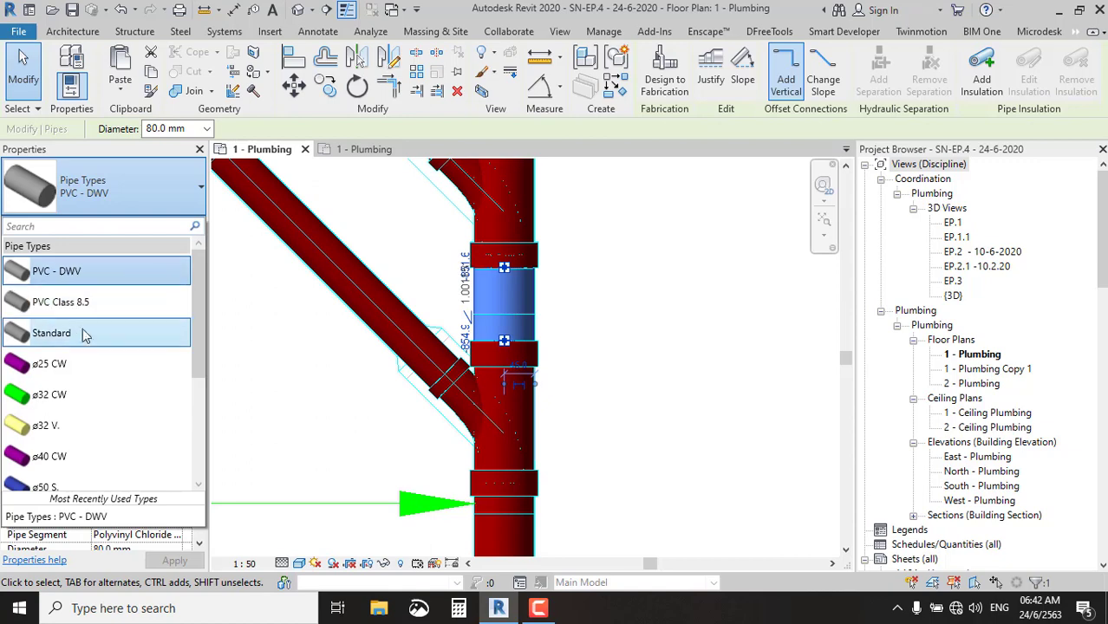
scroll(86, 378, "down", 2)
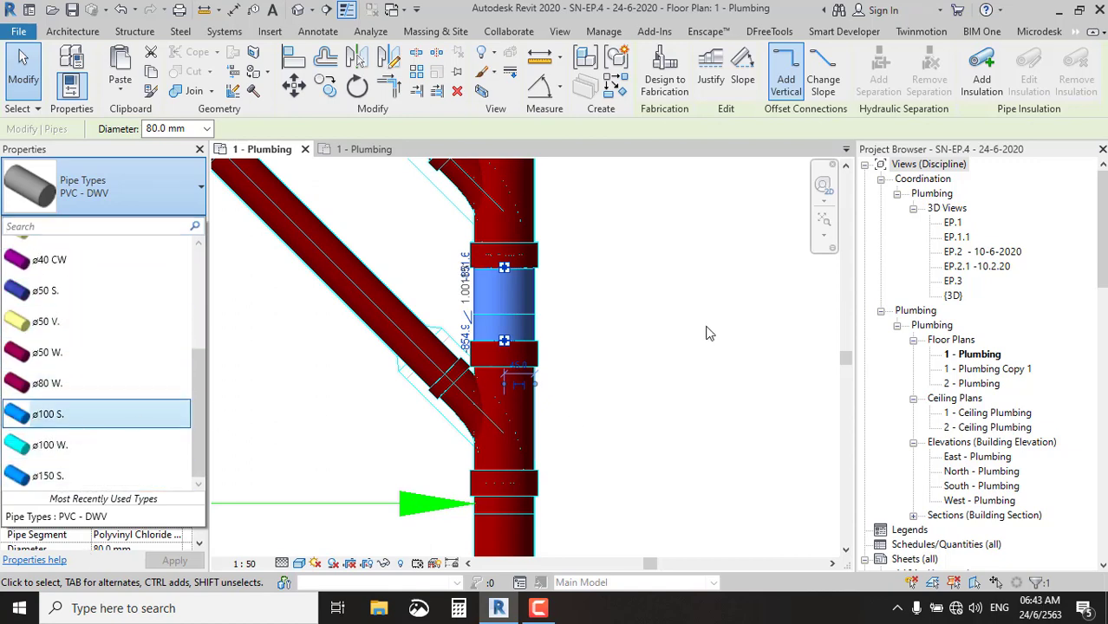
left_click(522, 290)
scroll(524, 292, "down", 5)
key("Escape")
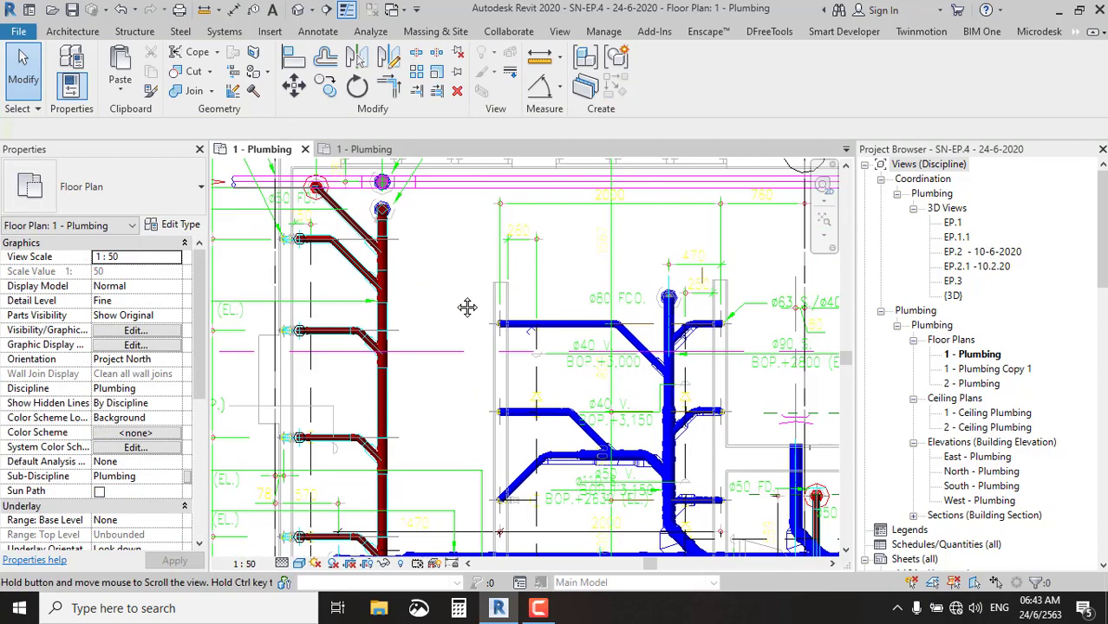
Set the horizontal 150 mm pipe's System Type to PIPE_SOIL and apply.
scroll(515, 321, "up", 4)
scroll(564, 284, "down", 2)
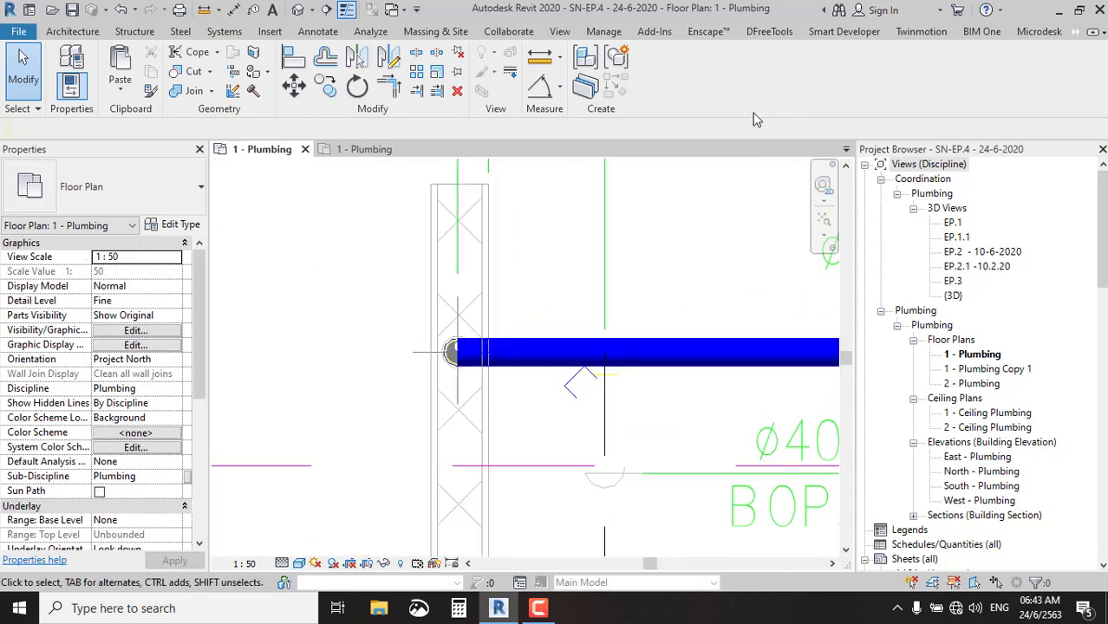
scroll(462, 215, "down", 1)
scroll(462, 215, "down", 2)
middle_click_drag(484, 412, 459, 377)
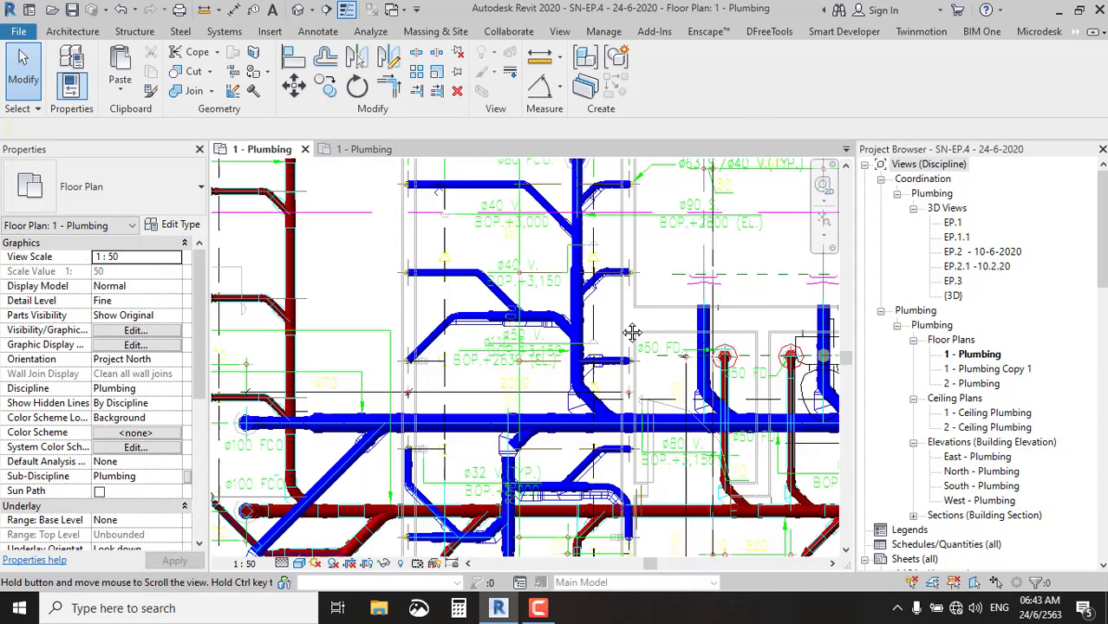
left_click(446, 390)
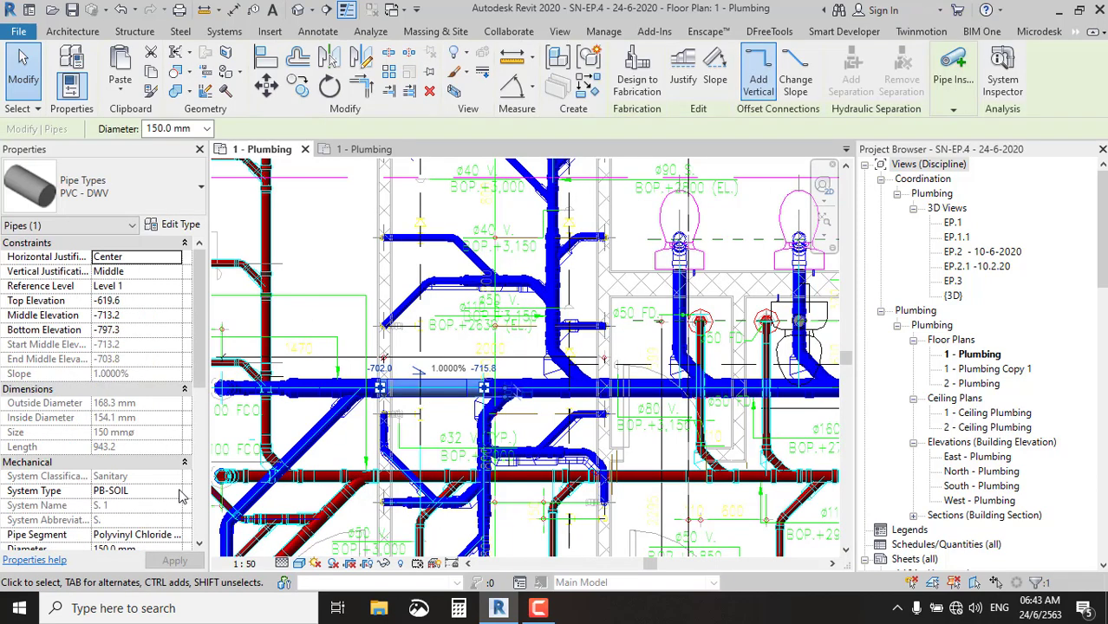
left_click(178, 492)
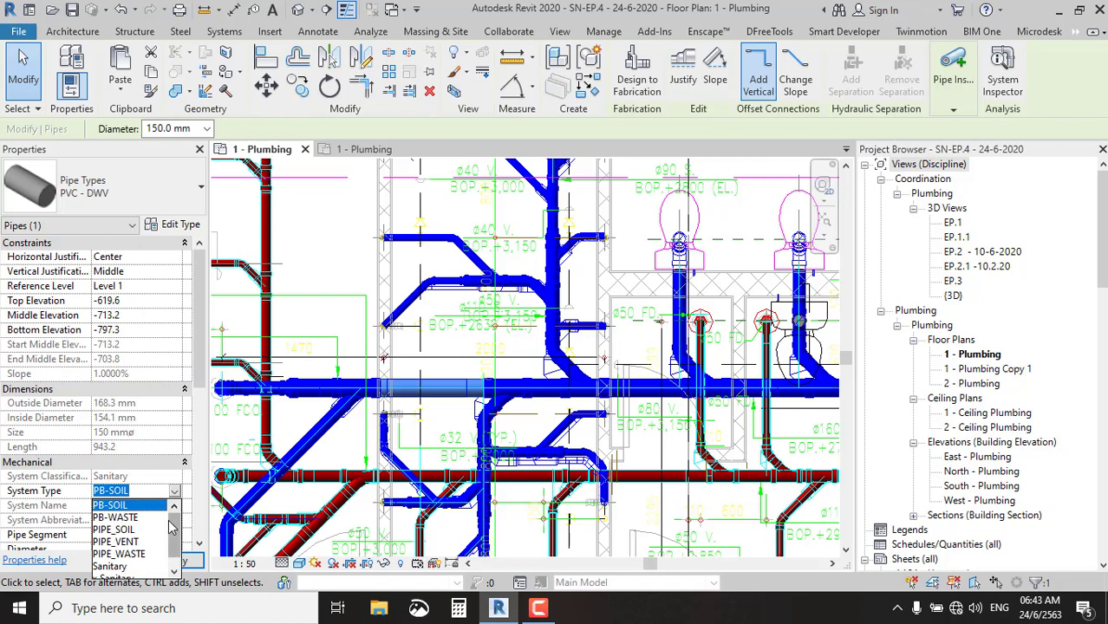
scroll(155, 537, "down", 1)
scroll(151, 547, "up", 1)
left_click(130, 530)
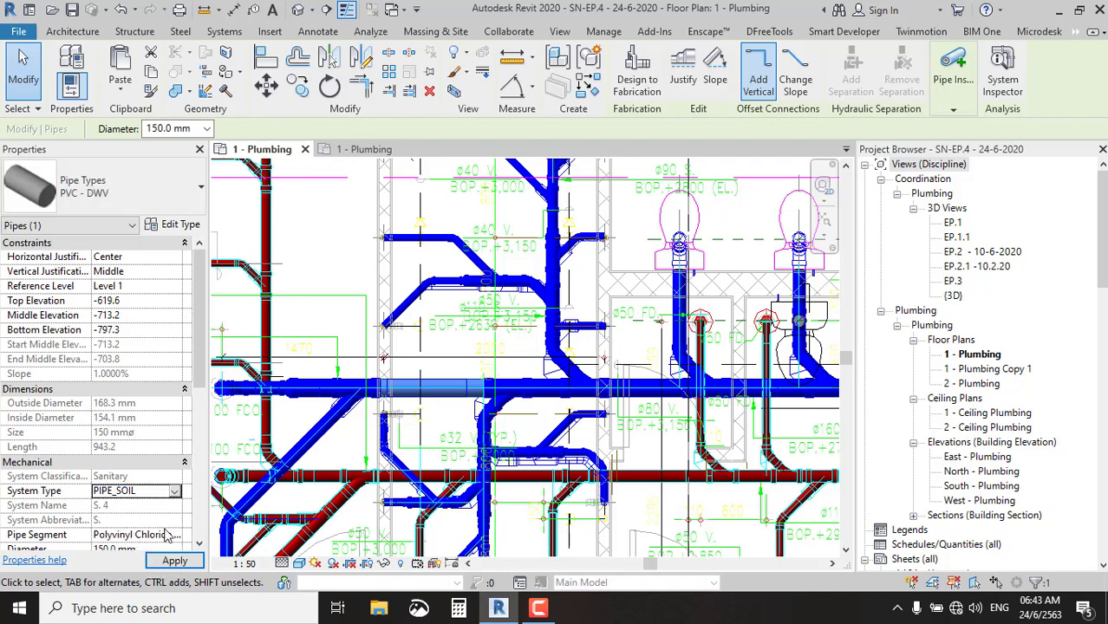
left_click(173, 561)
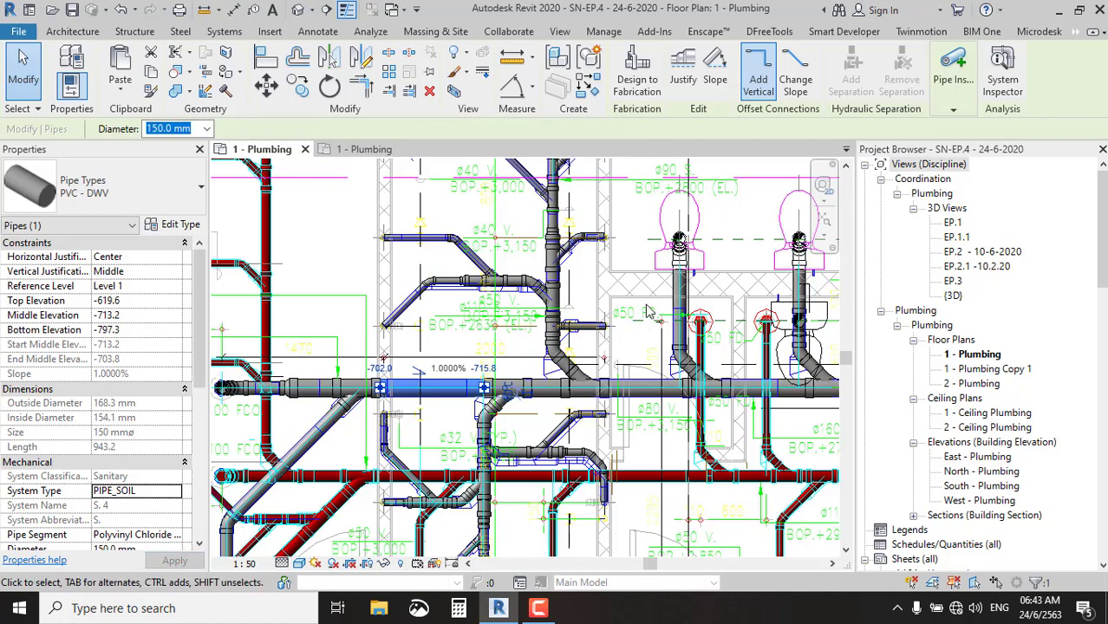
left_click(395, 371)
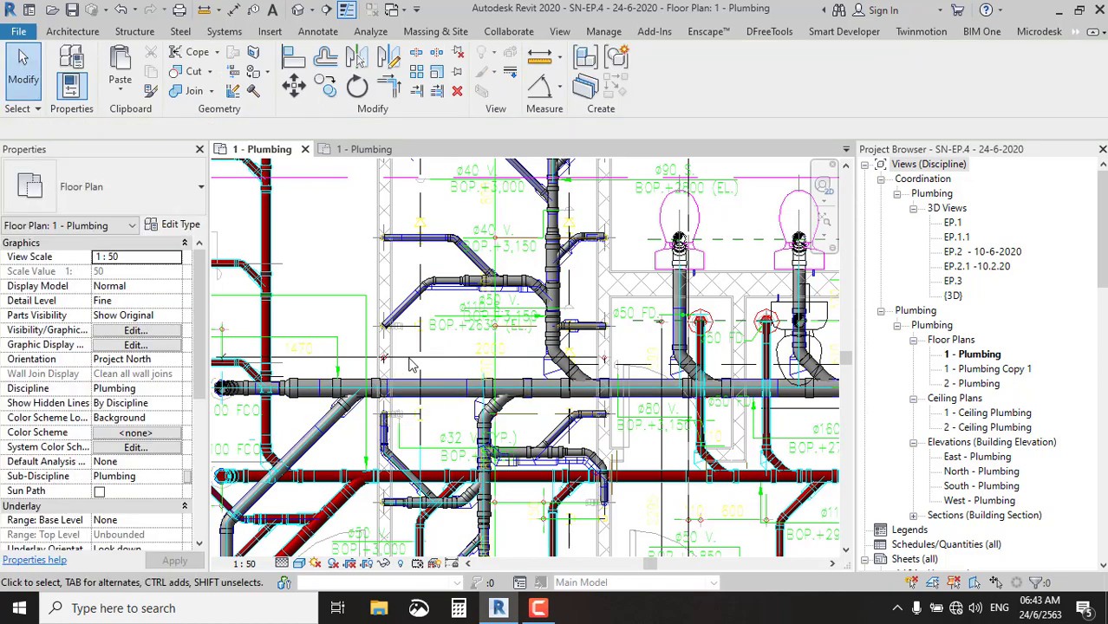
Select the 80 mm red vertical pipe and choose PIPE_WASTE as its System Type.
scroll(410, 367, "up", 3)
middle_click_drag(409, 367, 602, 370)
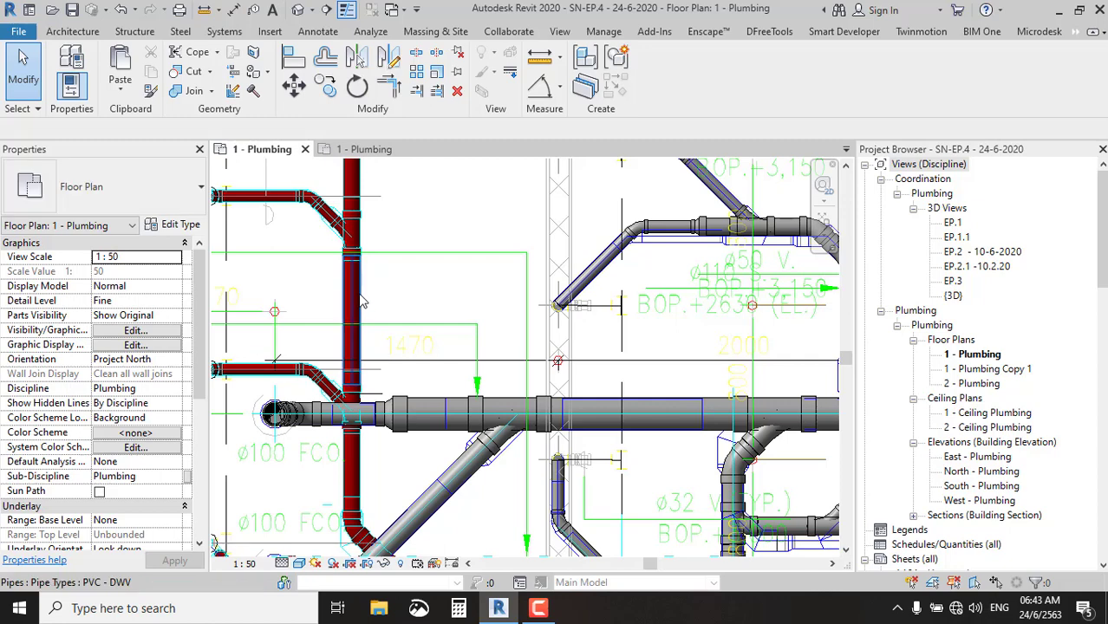
left_click(267, 375)
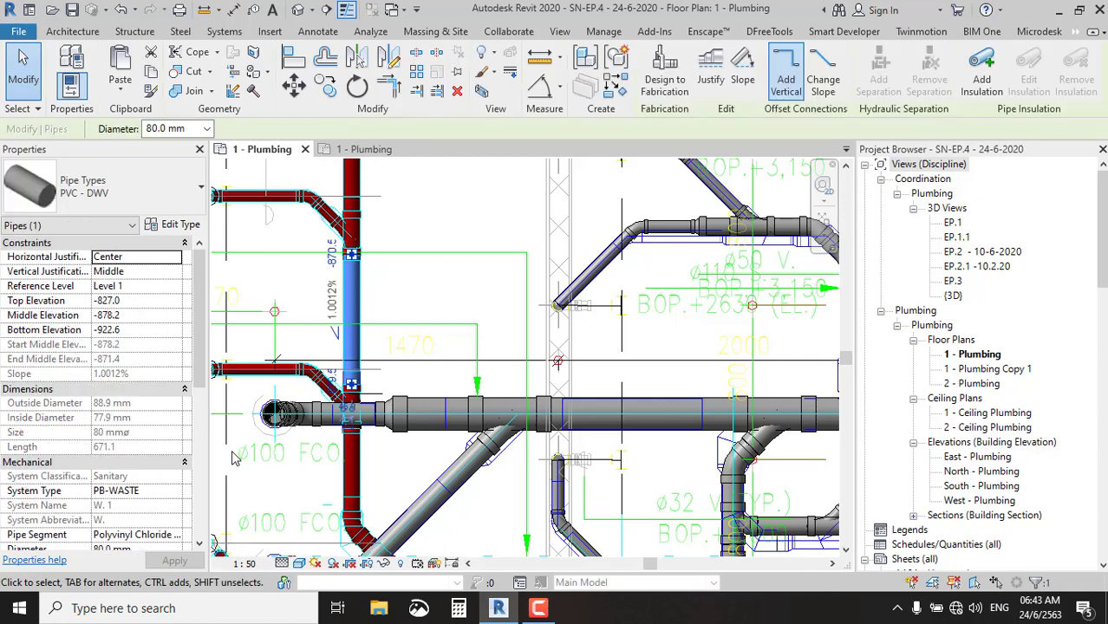
left_click(176, 491)
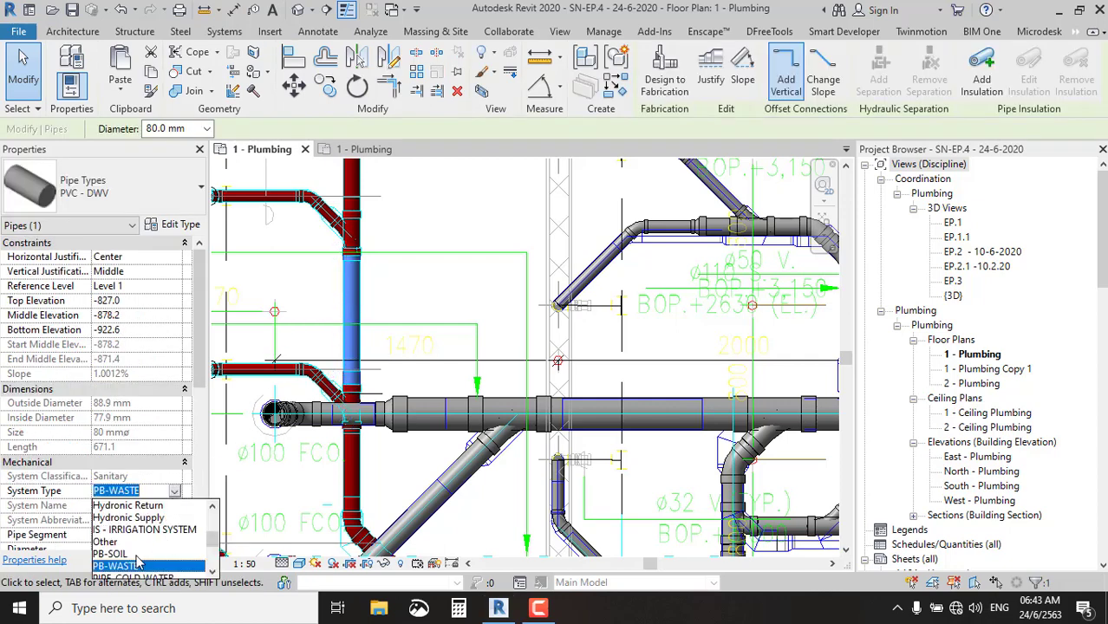
scroll(146, 565, "down", 1)
scroll(146, 563, "down", 1)
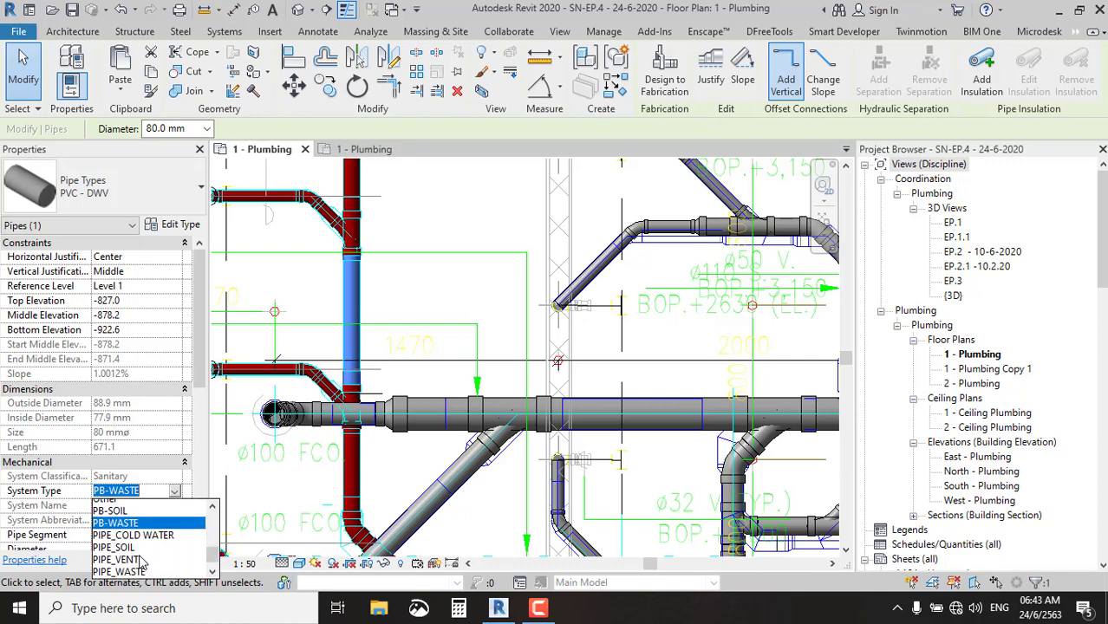
scroll(143, 560, "down", 1)
left_click(139, 542)
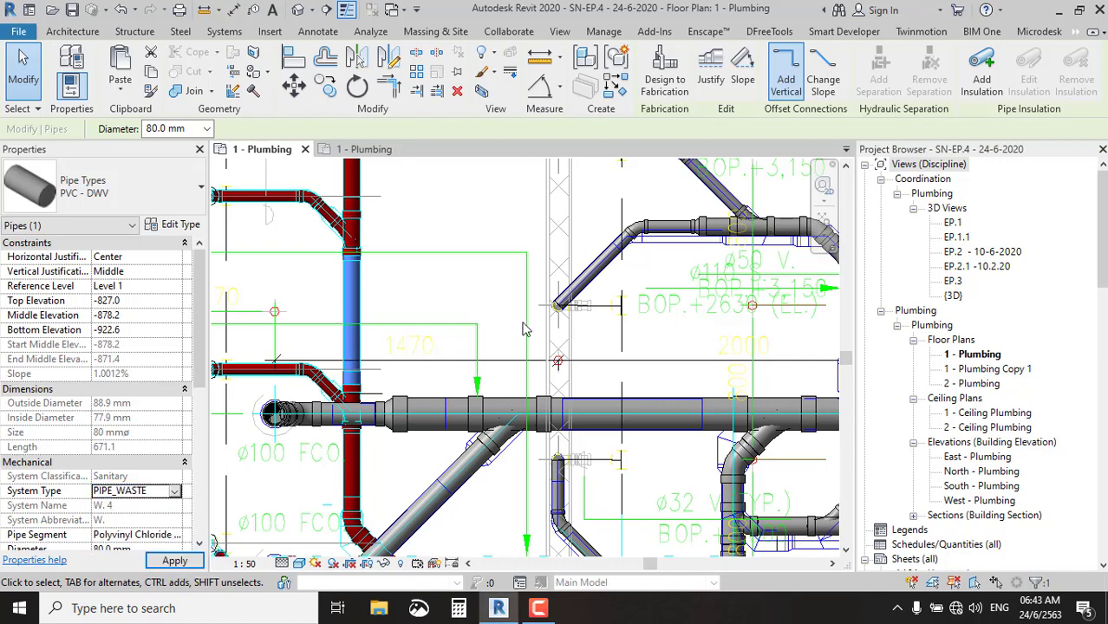
Commit the PIPE_WASTE system change and zoom around the plumbing plan.
left_click(461, 209)
scroll(410, 241, "down", 3)
scroll(410, 241, "down", 2)
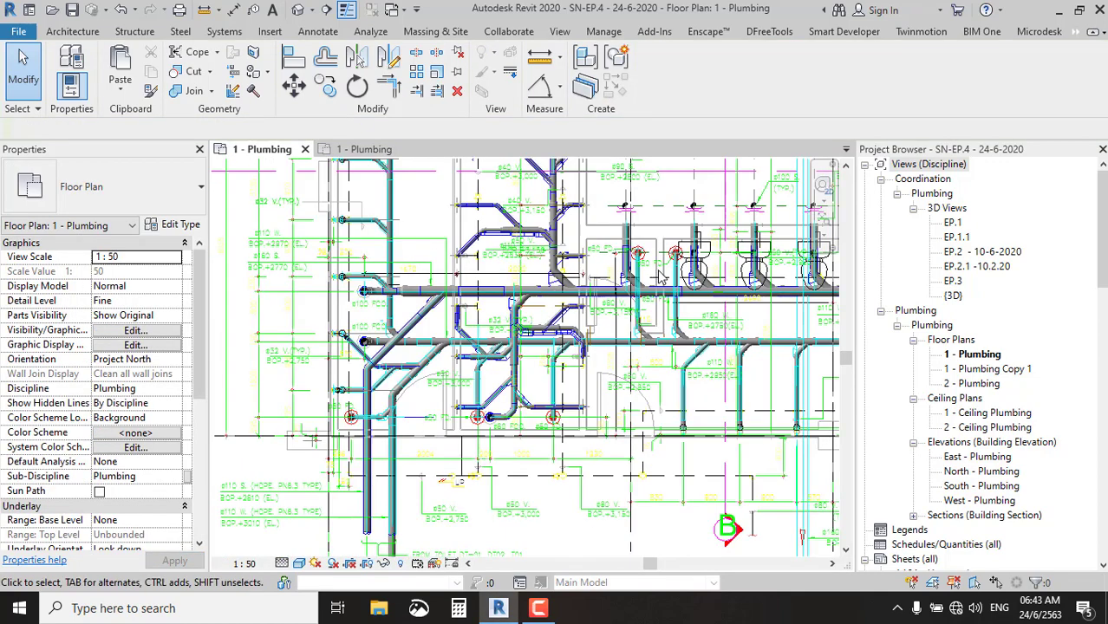
mouse_move(648, 337)
middle_mouse_down()
mouse_move(502, 400)
mouse_move(646, 338)
middle_mouse_up()
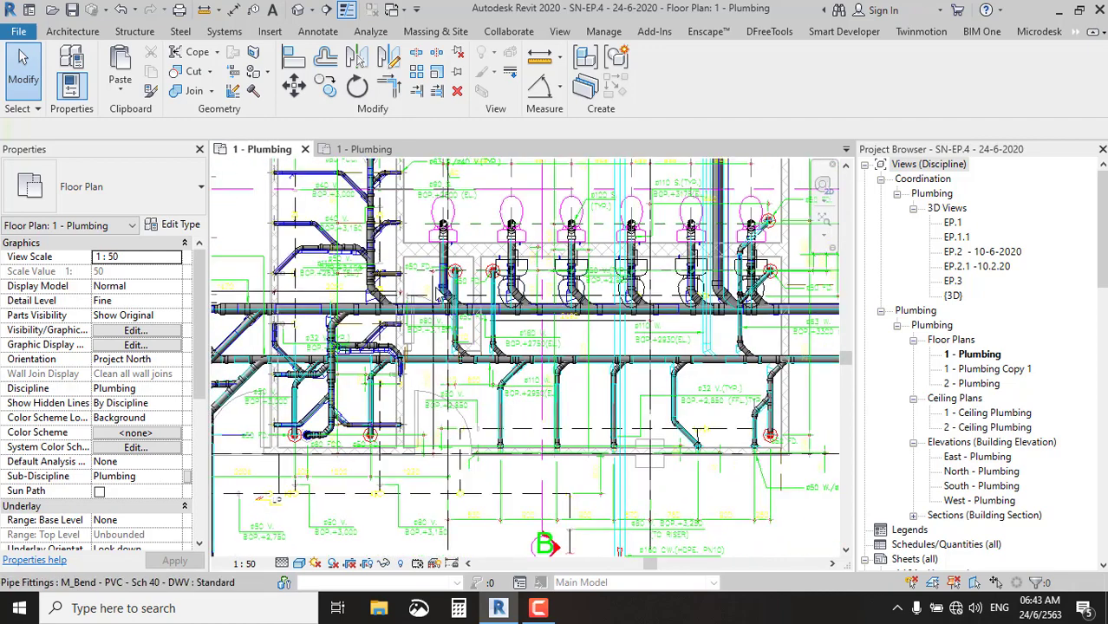
middle_click_drag(555, 338, 785, 399)
scroll(438, 225, "up", 3)
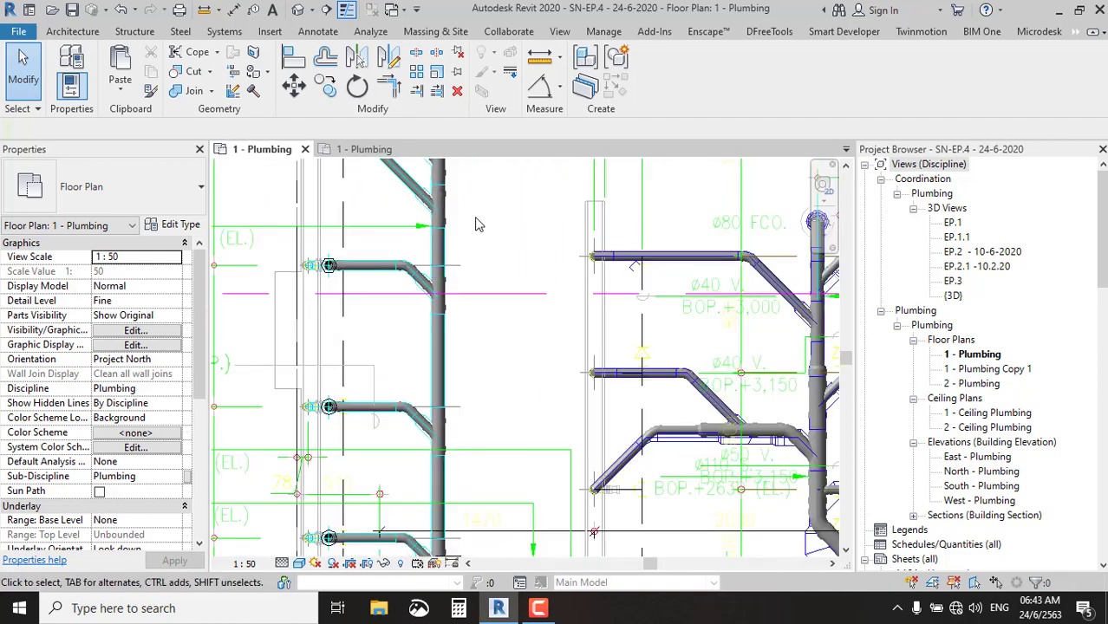
mouse_move(438, 226)
middle_mouse_down()
mouse_move(531, 339)
mouse_move(517, 332)
middle_mouse_up()
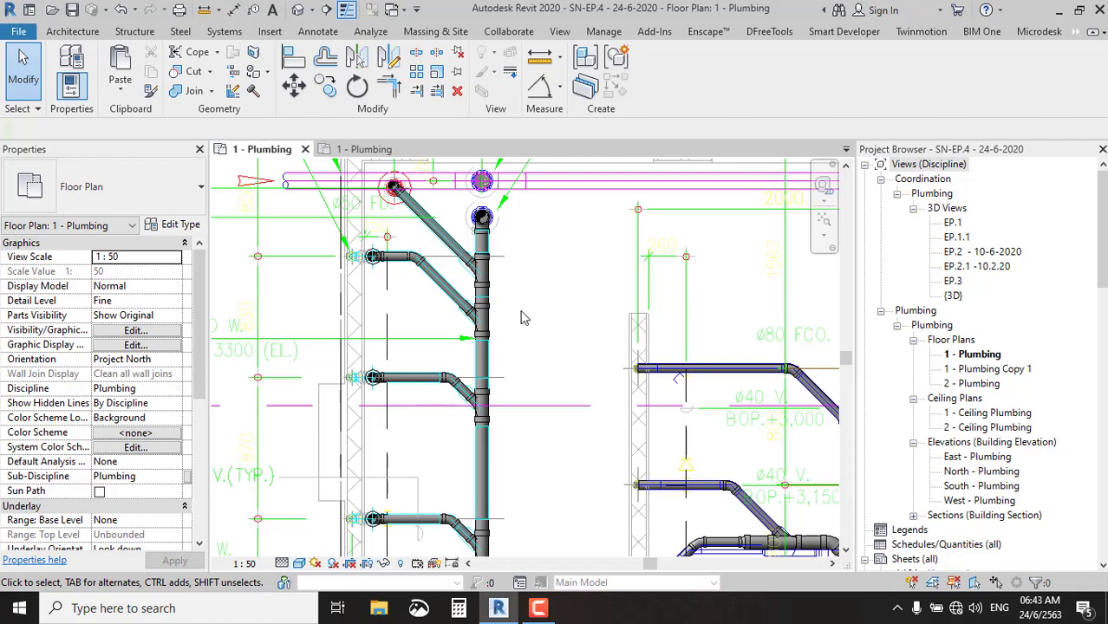
scroll(475, 295, "up", 3)
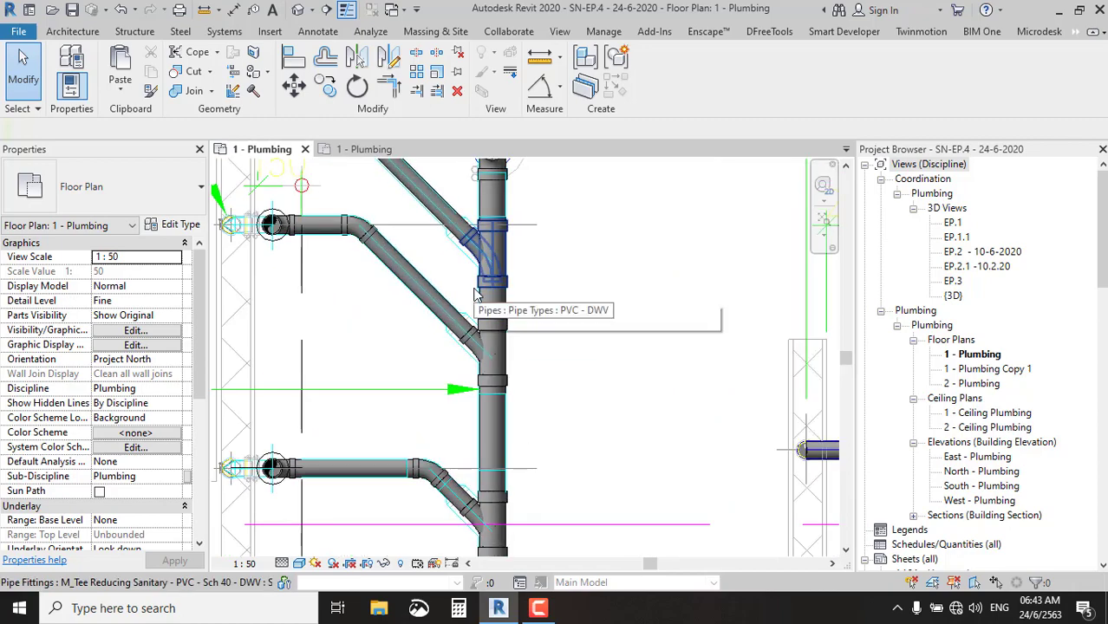
scroll(475, 295, "down", 3)
scroll(475, 295, "down", 2)
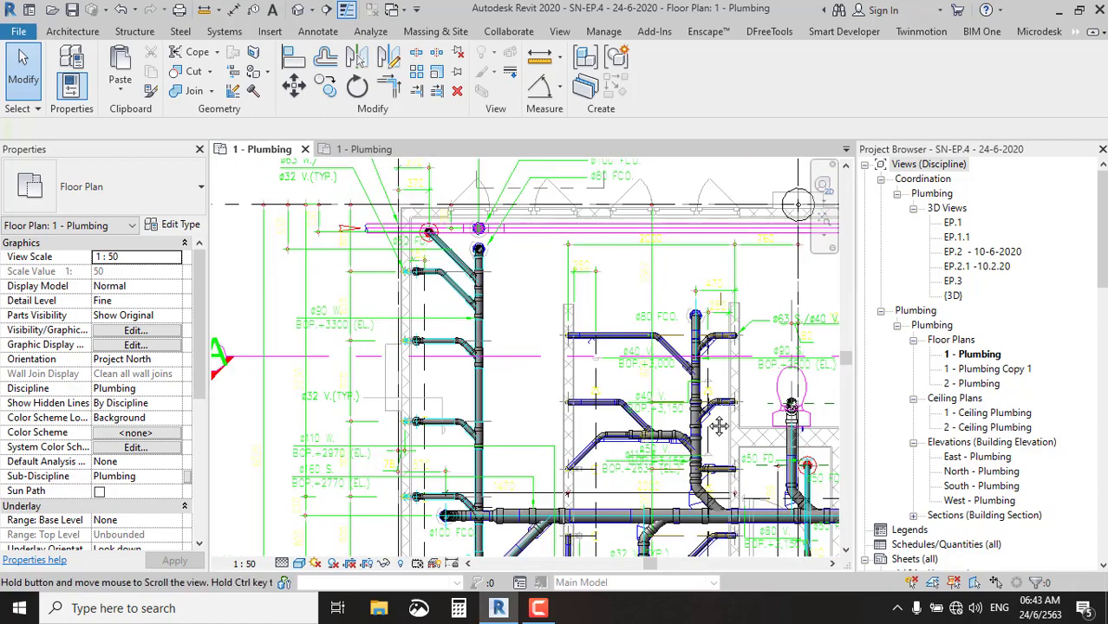
Find the toilet row and select the 65 mm vertical branch pipe, which reads PIPE_WASTE.
middle_click_drag(718, 425, 422, 366)
middle_click_drag(626, 495, 526, 469)
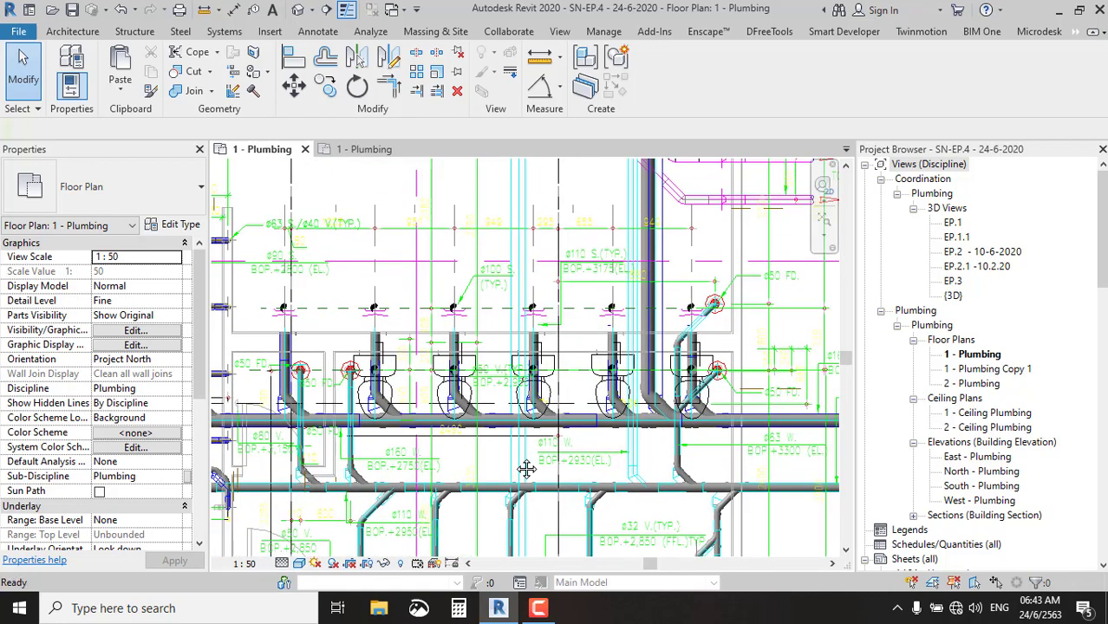
middle_click_drag(694, 386, 407, 347)
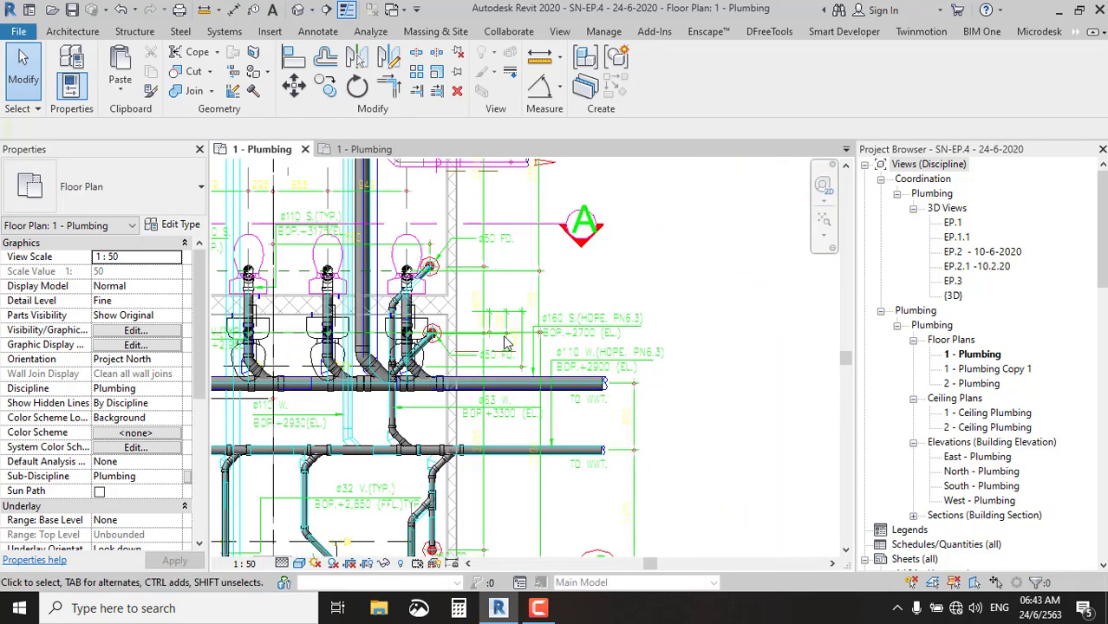
scroll(508, 343, "up", 2)
scroll(537, 325, "up", 2)
scroll(565, 304, "up", 1)
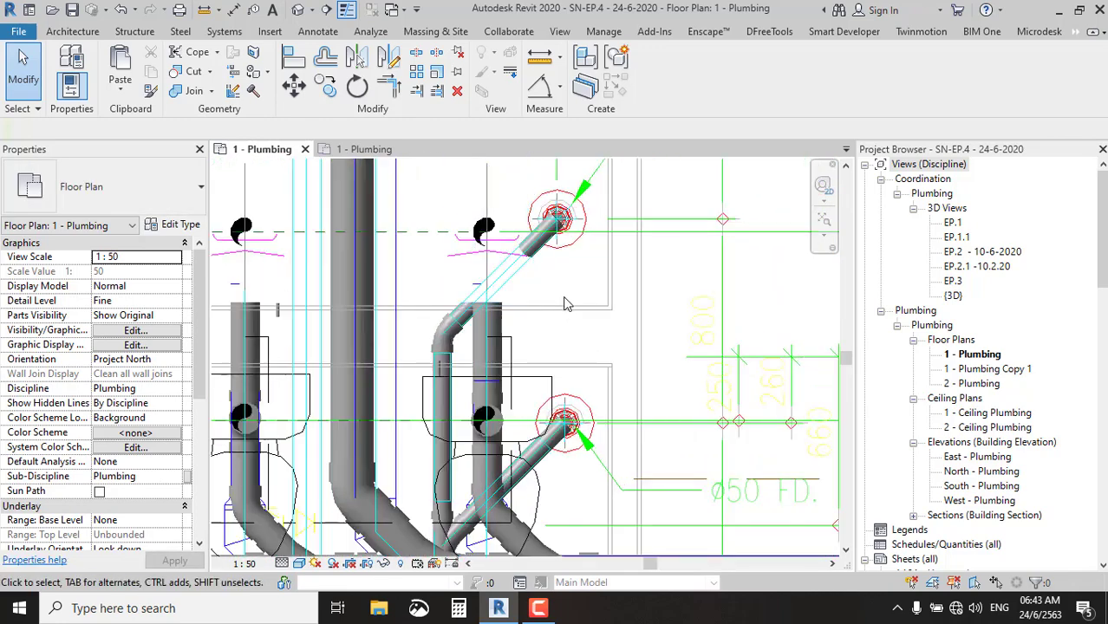
scroll(694, 290, "up", 1)
scroll(724, 260, "up", 1)
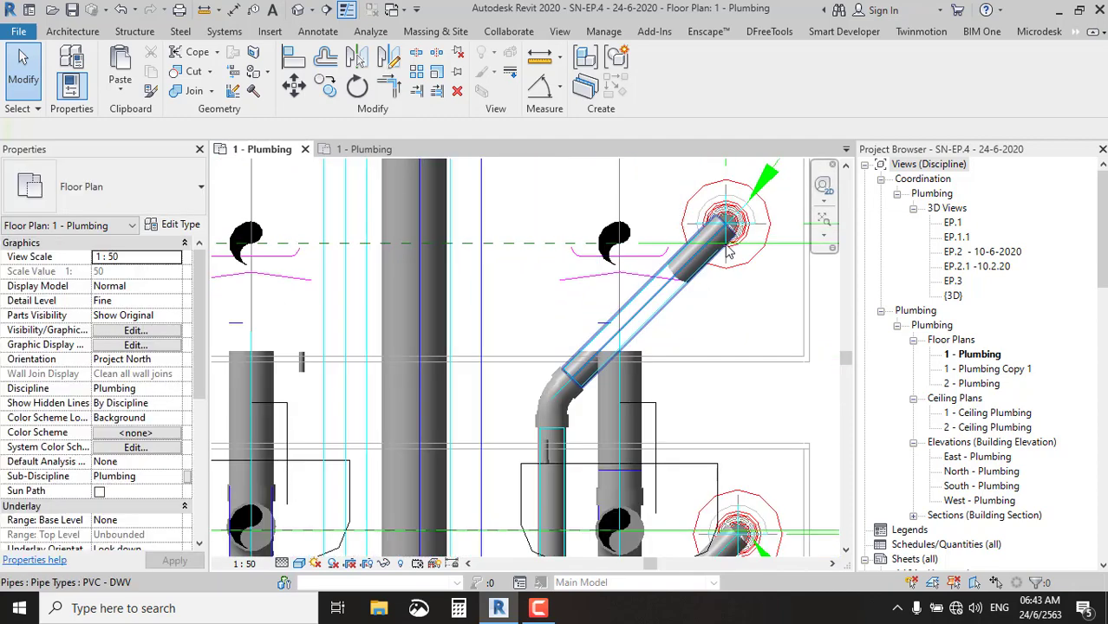
scroll(729, 252, "up", 1)
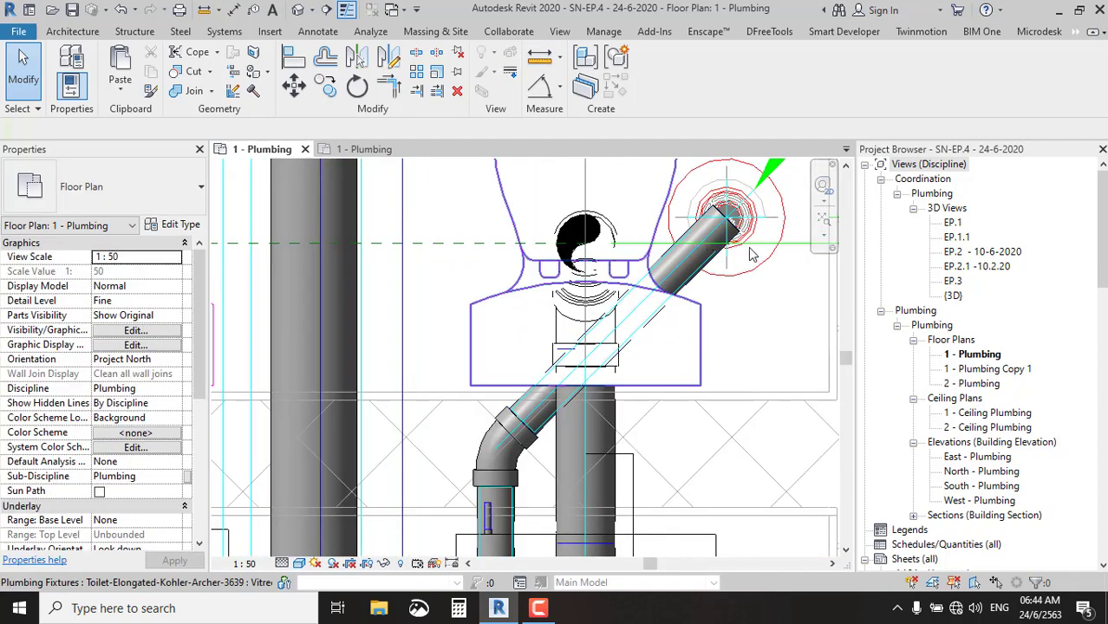
scroll(751, 254, "down", 2)
scroll(745, 294, "down", 2)
scroll(742, 339, "down", 1)
scroll(735, 377, "up", 1)
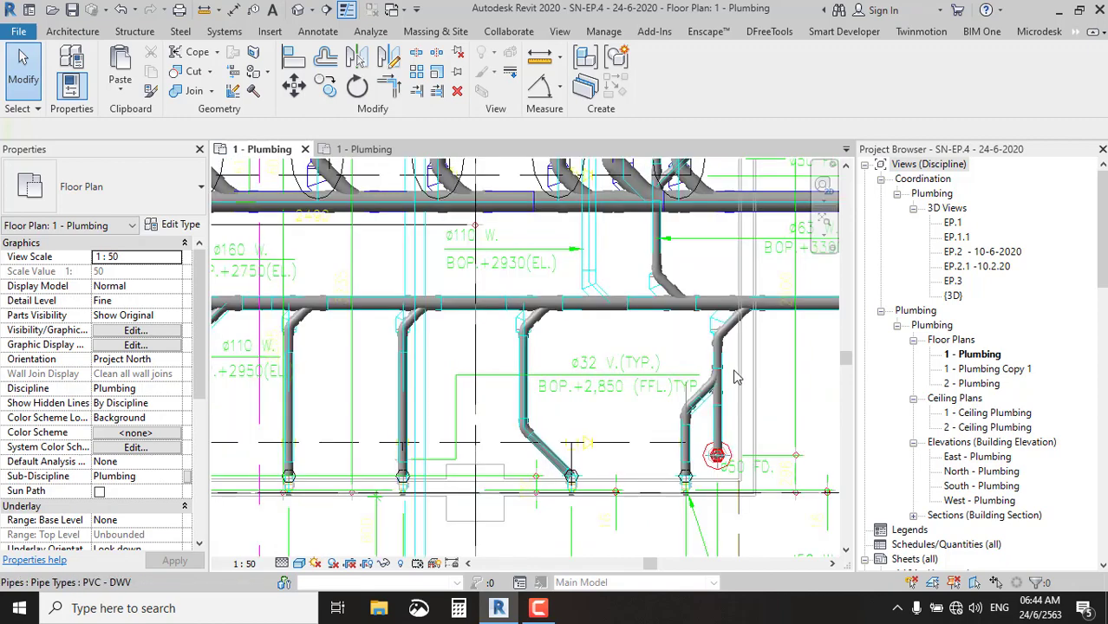
scroll(734, 377, "up", 1)
middle_click_drag(733, 377, 645, 393)
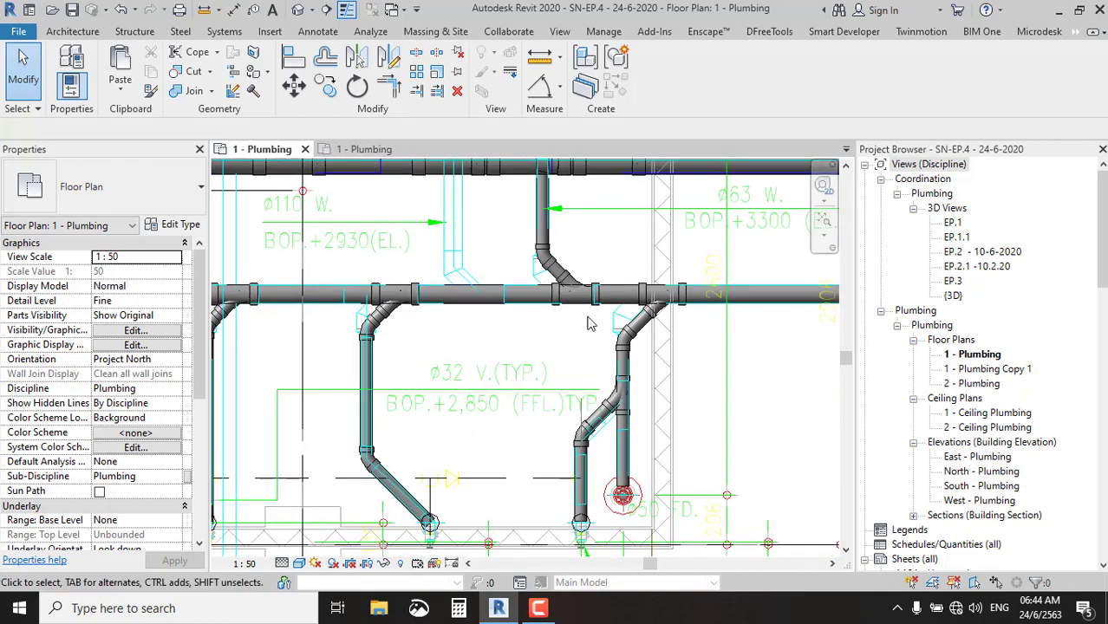
left_click(415, 383)
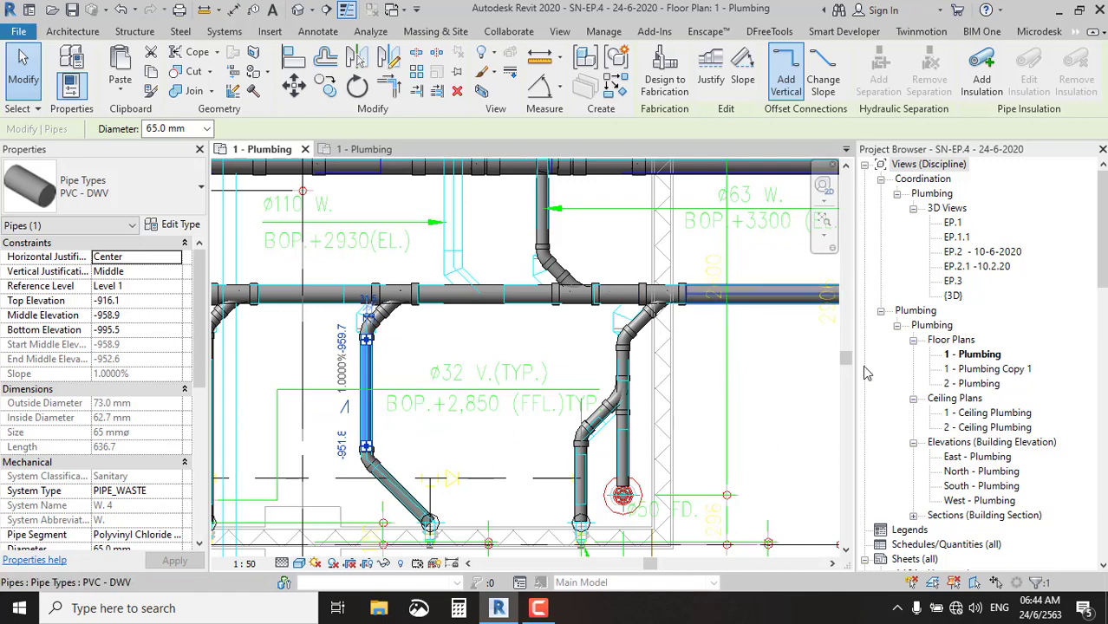
left_click(983, 359)
right_click(980, 362)
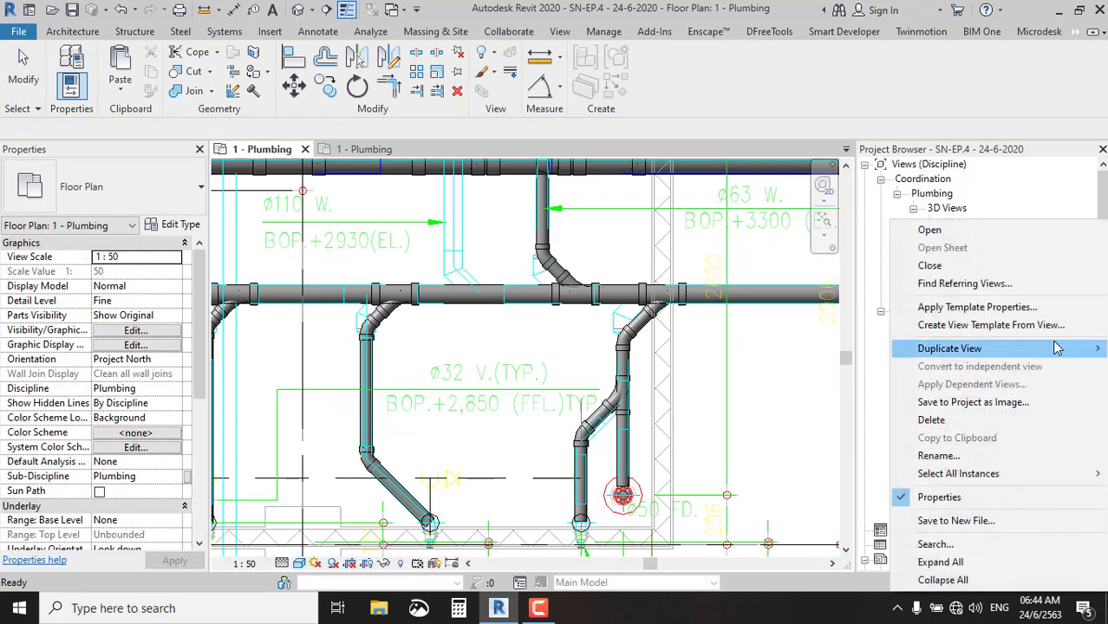
left_click(941, 455)
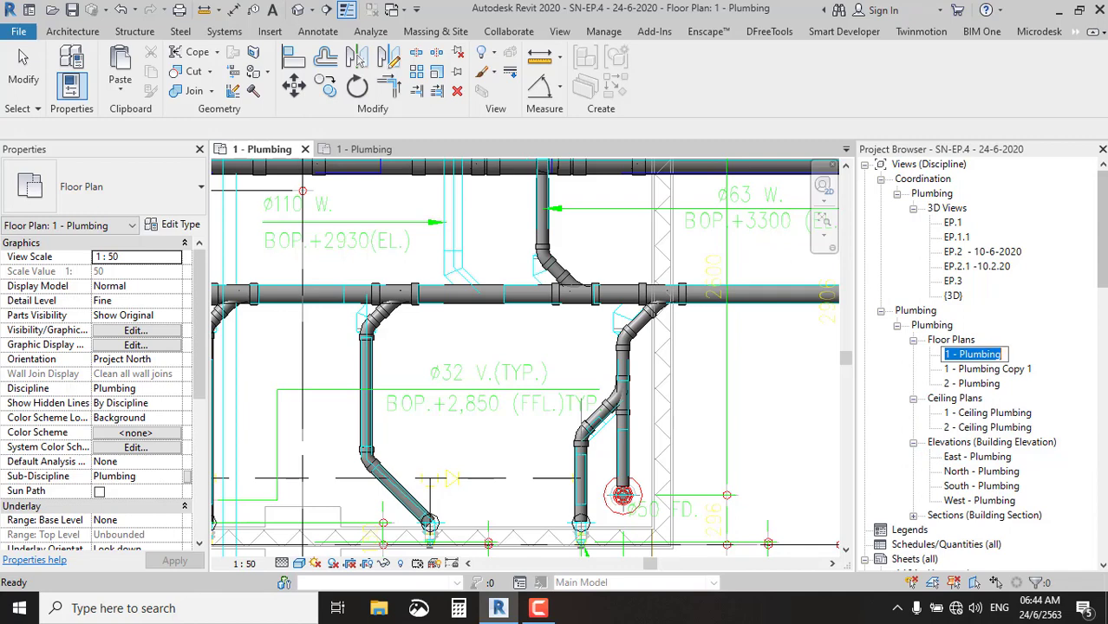
type("P")
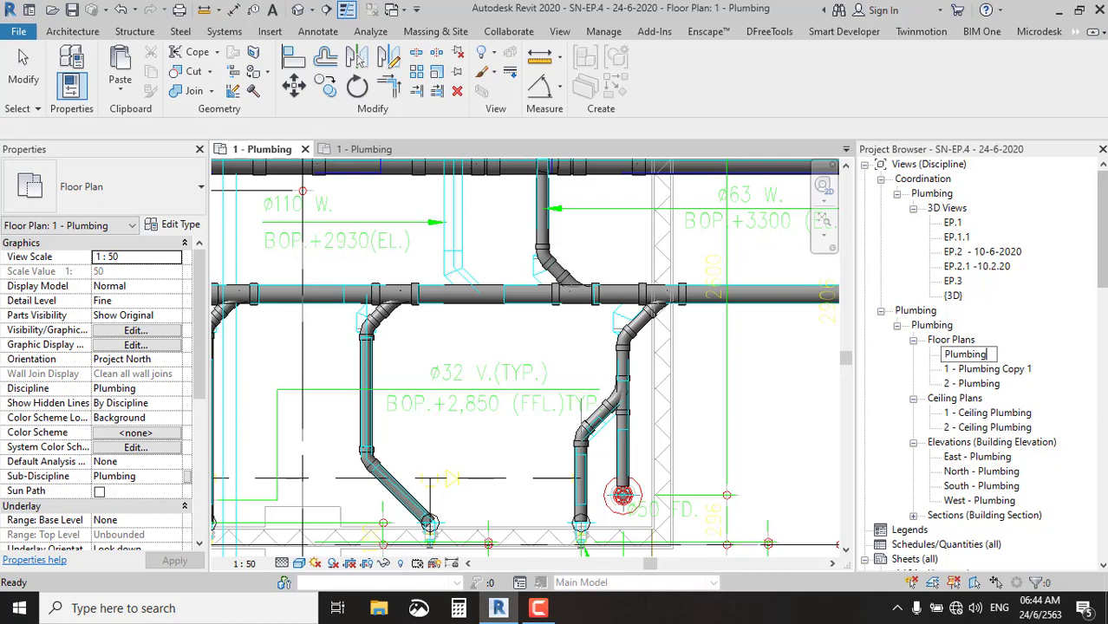
type("_S")
type("WV_Level")
type(" 1")
key("Return")
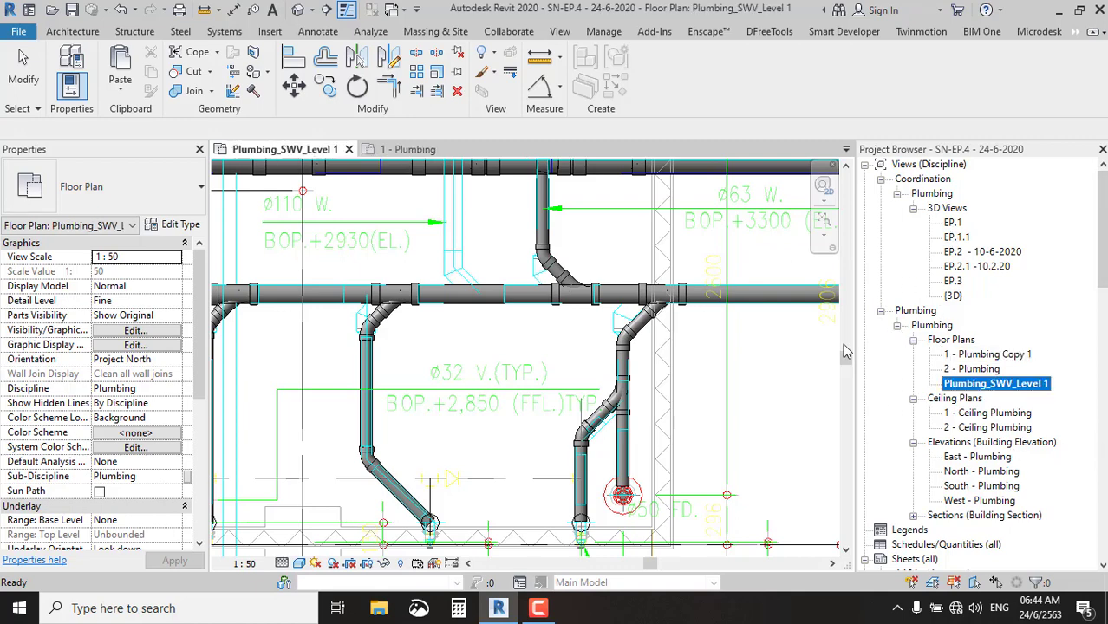
Clear the selection, then start and cancel a Note Block from Schedules/Quantities (all).
left_click(760, 364)
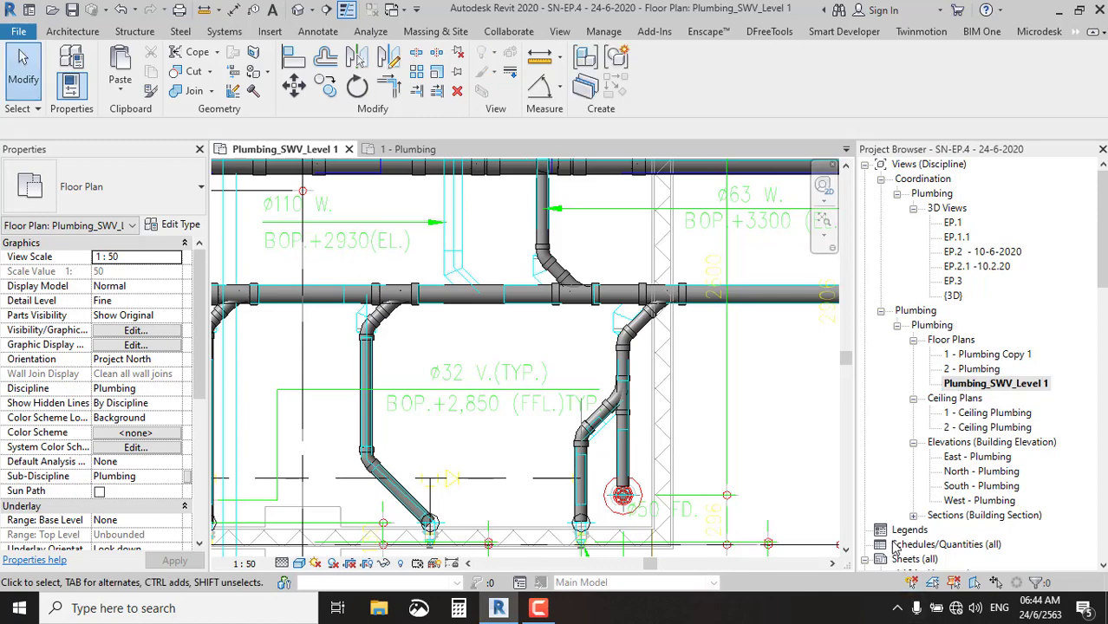
scroll(897, 551, "down", 2)
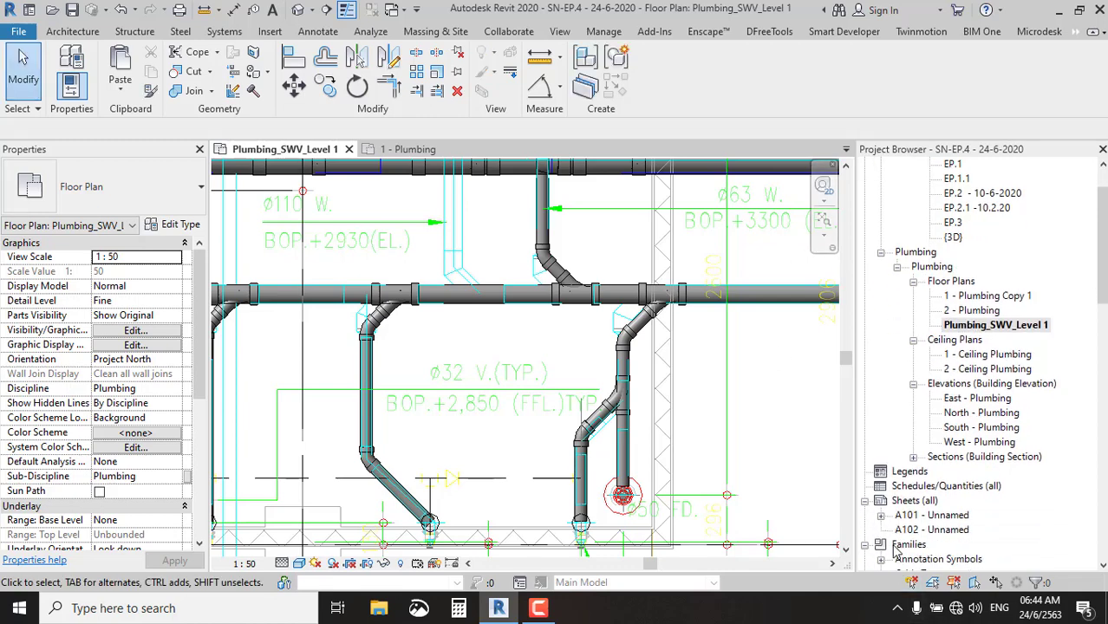
left_click(910, 491)
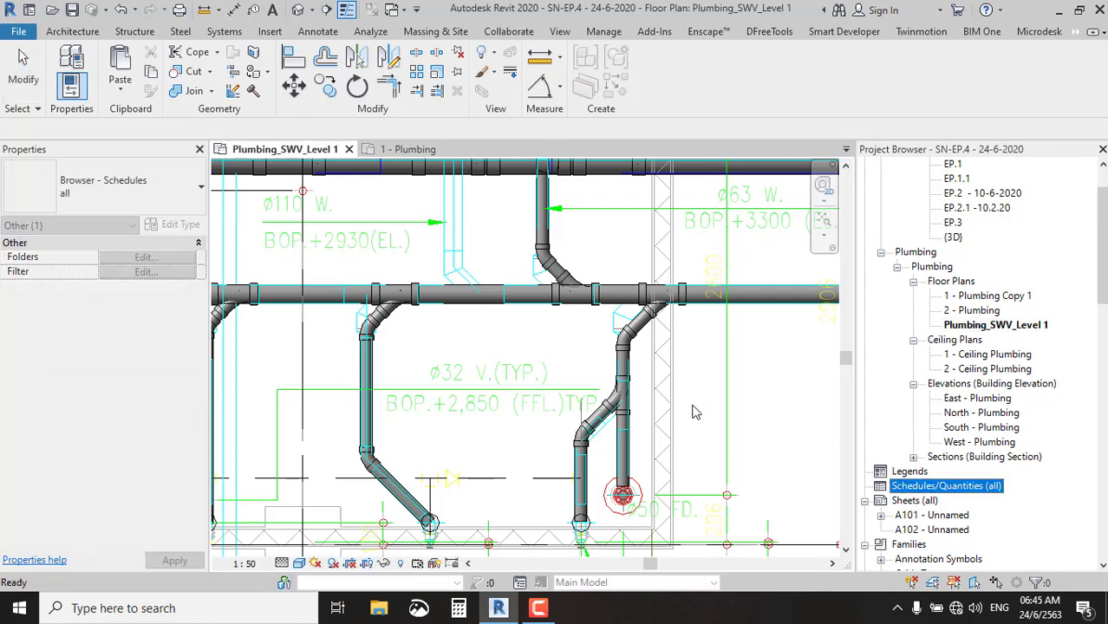
right_click(928, 487)
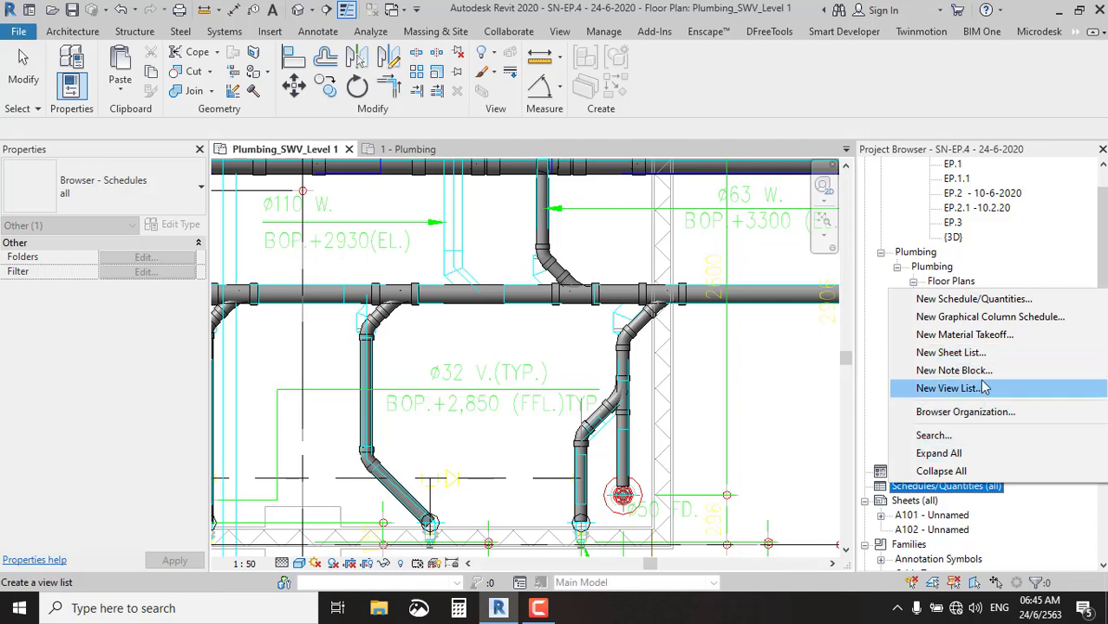
left_click(983, 376)
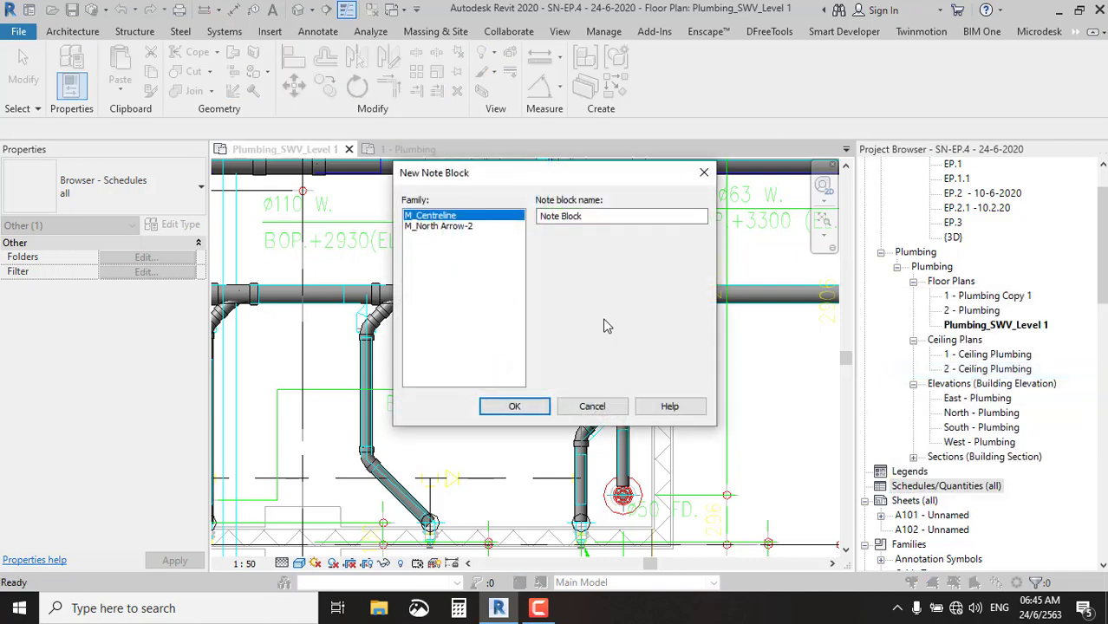
left_click(612, 408)
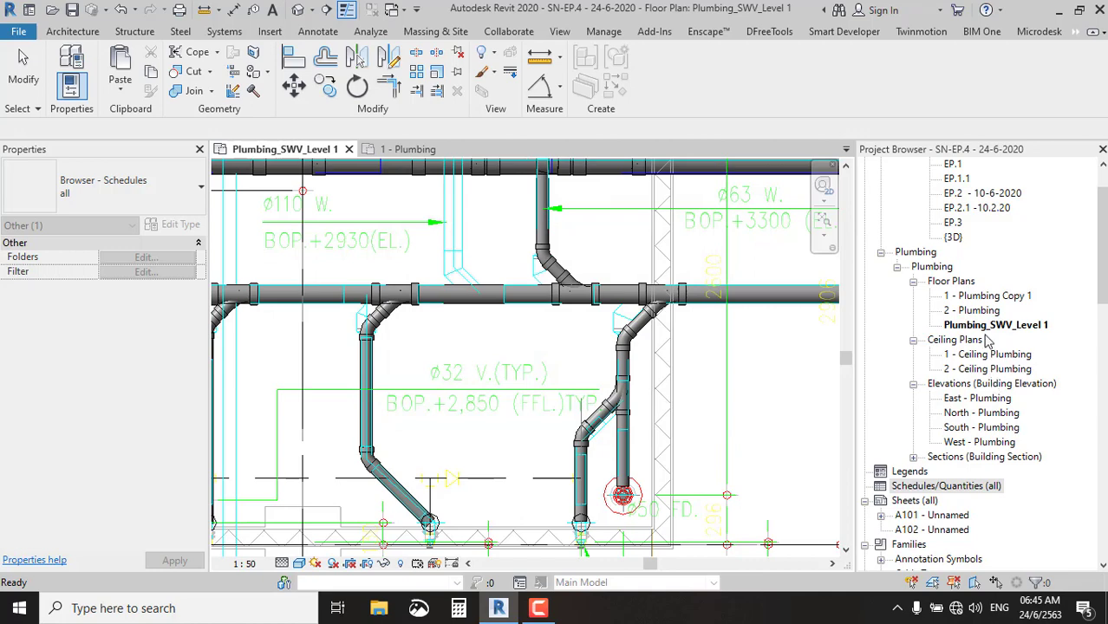
Start a new View List, then close its settings without creating it.
right_click(916, 491)
left_click(969, 390)
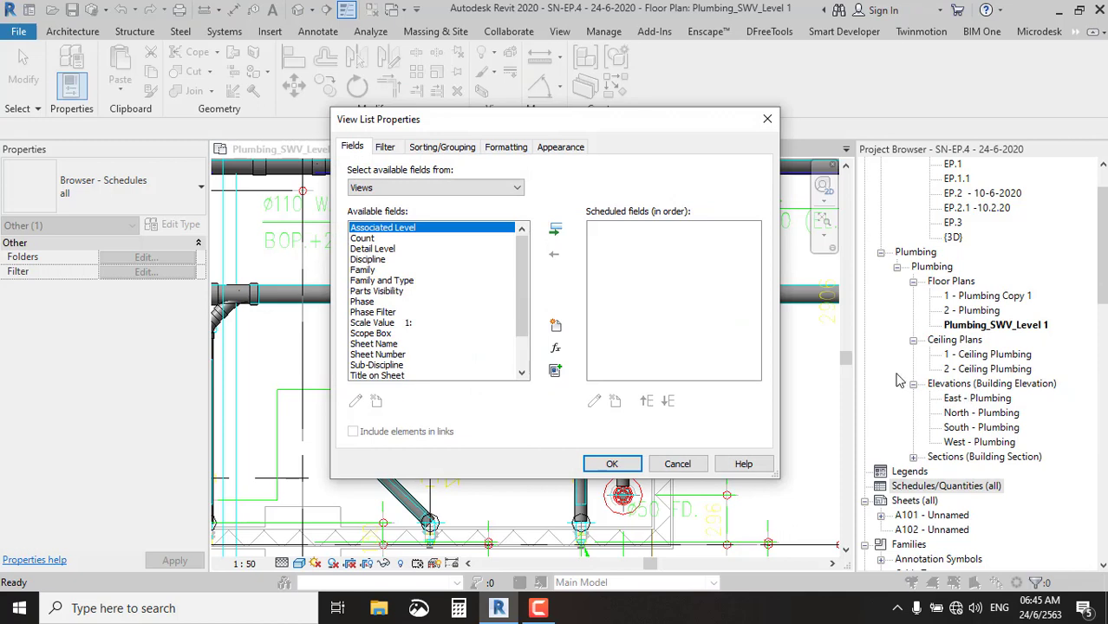
scroll(440, 295, "down", 1)
scroll(440, 289, "down", 1)
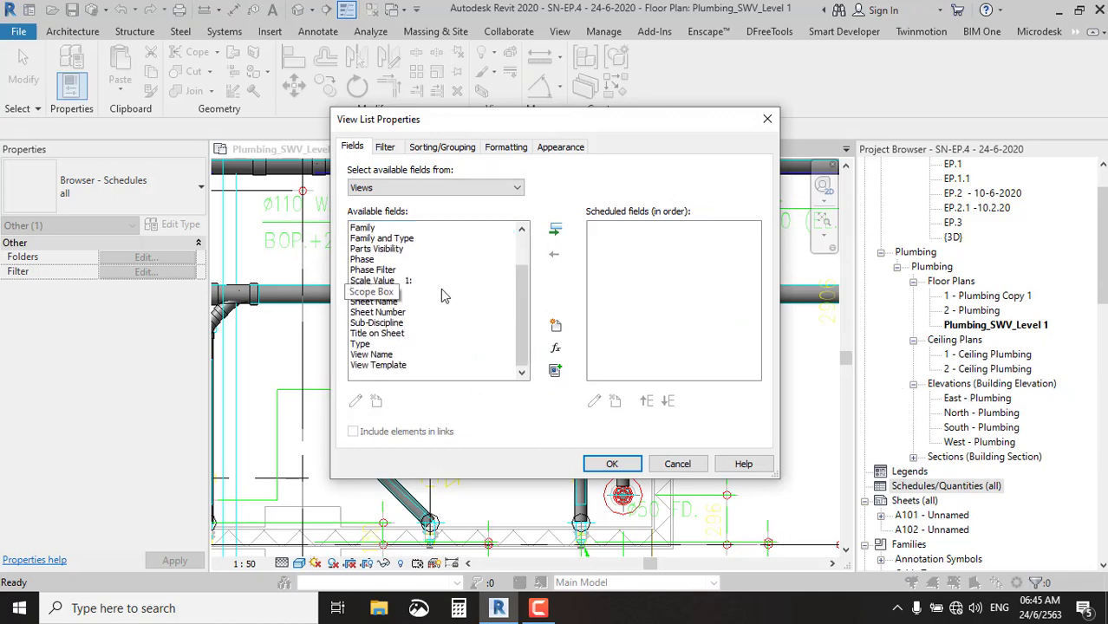
scroll(440, 288, "up", 1)
scroll(441, 288, "up", 1)
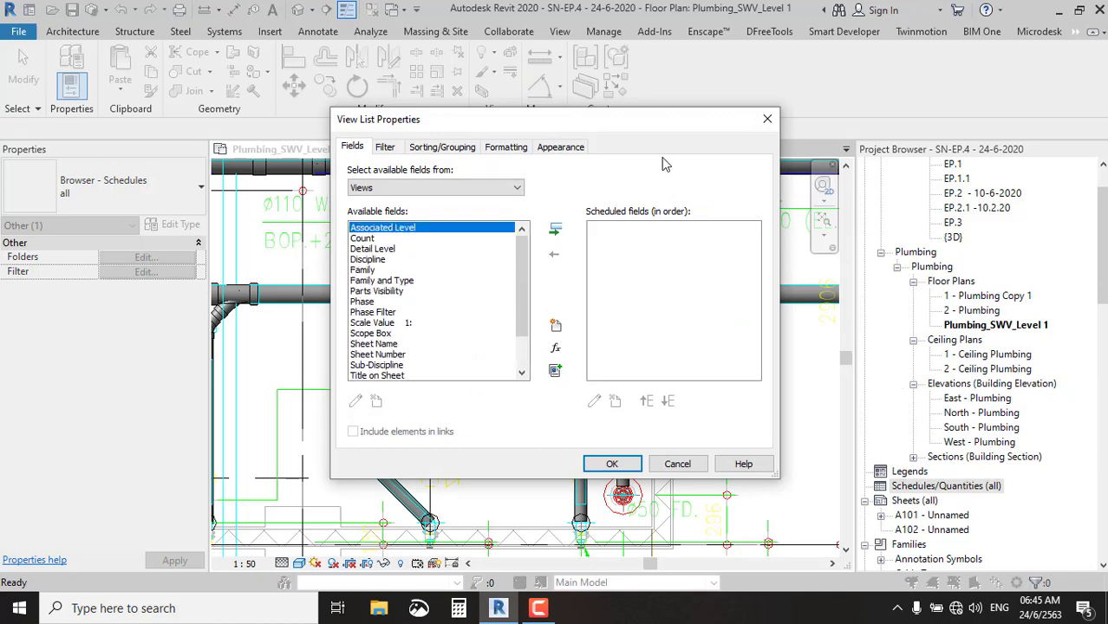
left_click(767, 120)
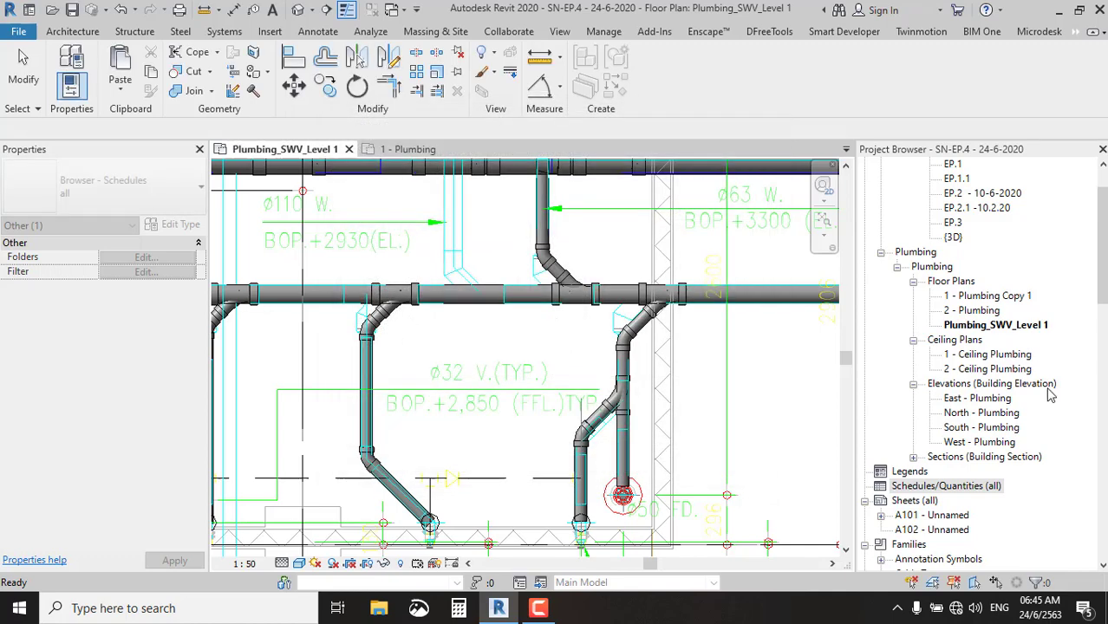
Choose New Schedule/Quantities from the Schedules/Quantities group's context menu.
right_click(968, 464)
right_click(893, 487)
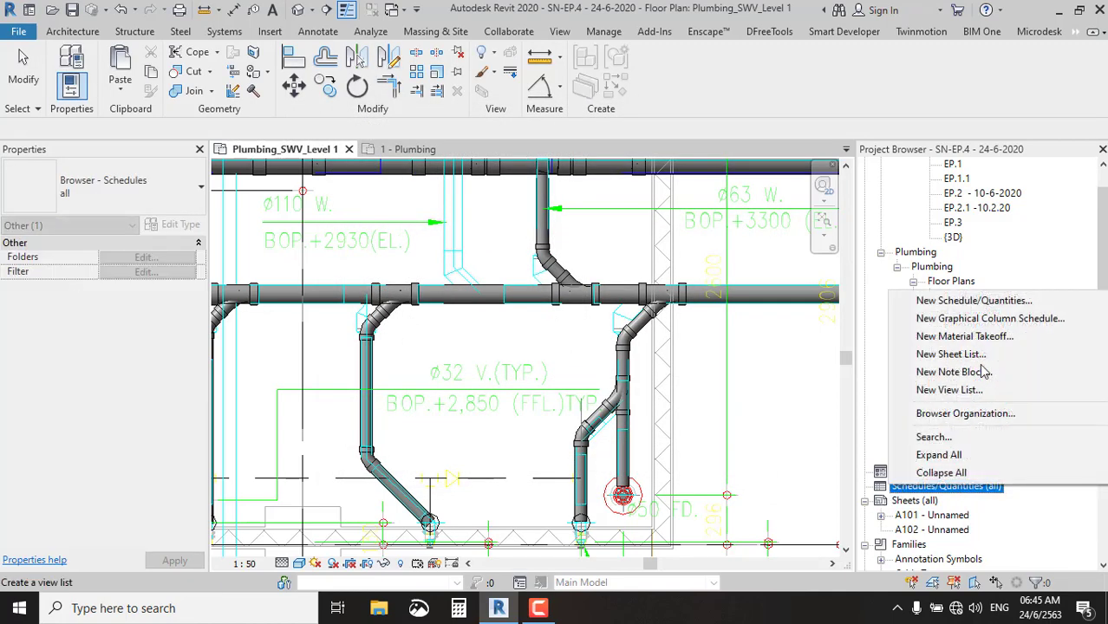
left_click(995, 301)
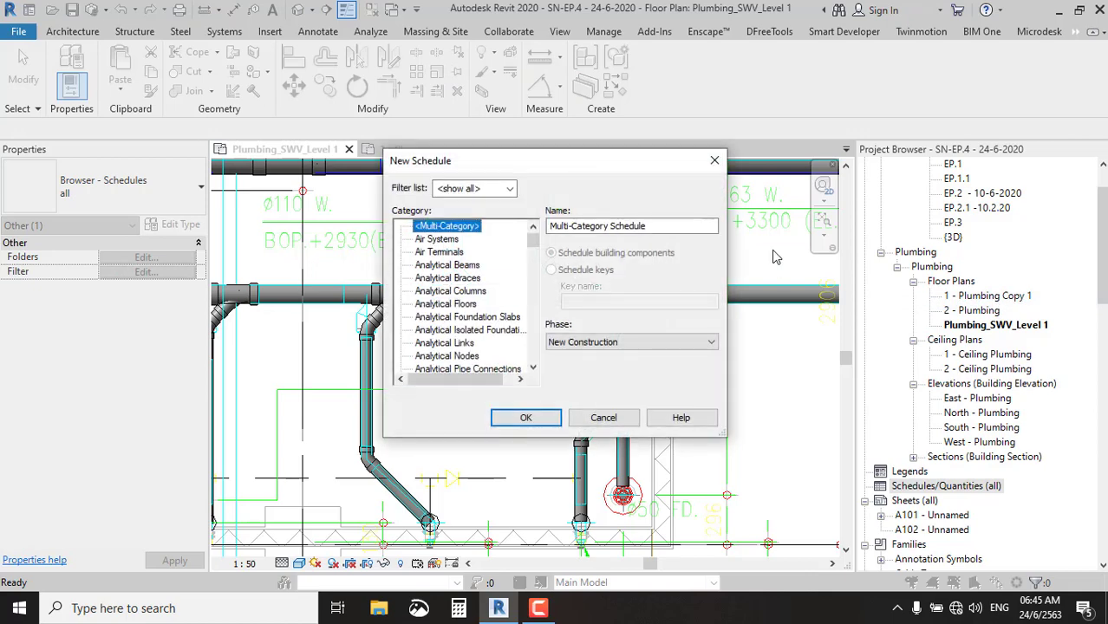
Browse the schedule categories, comparing Pipes with the other pipe-related categories.
left_click(685, 225)
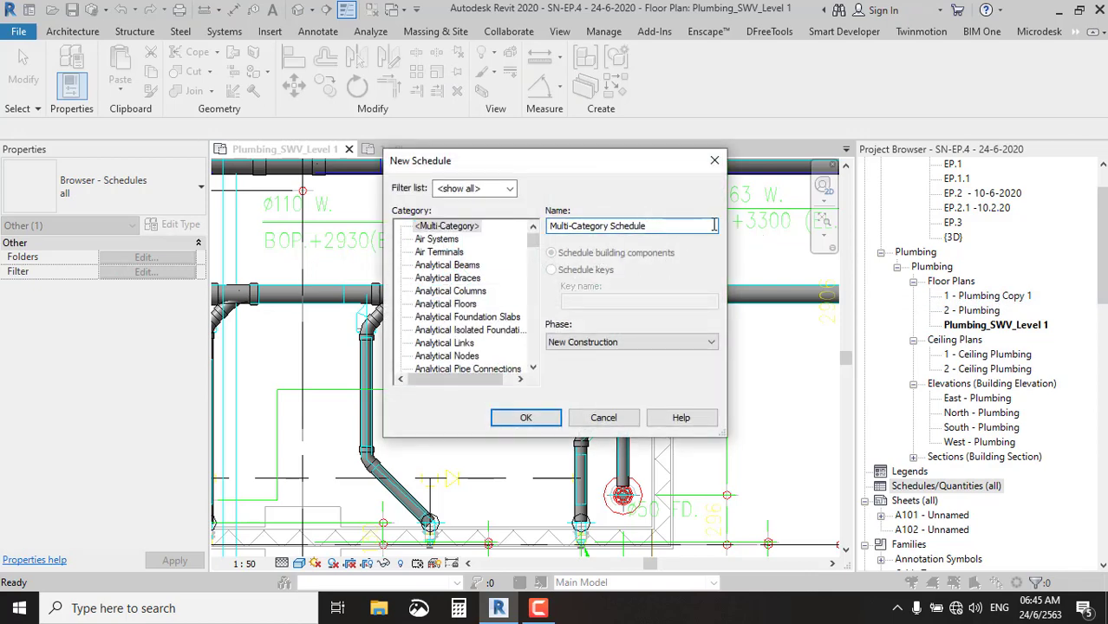
left_click(434, 266)
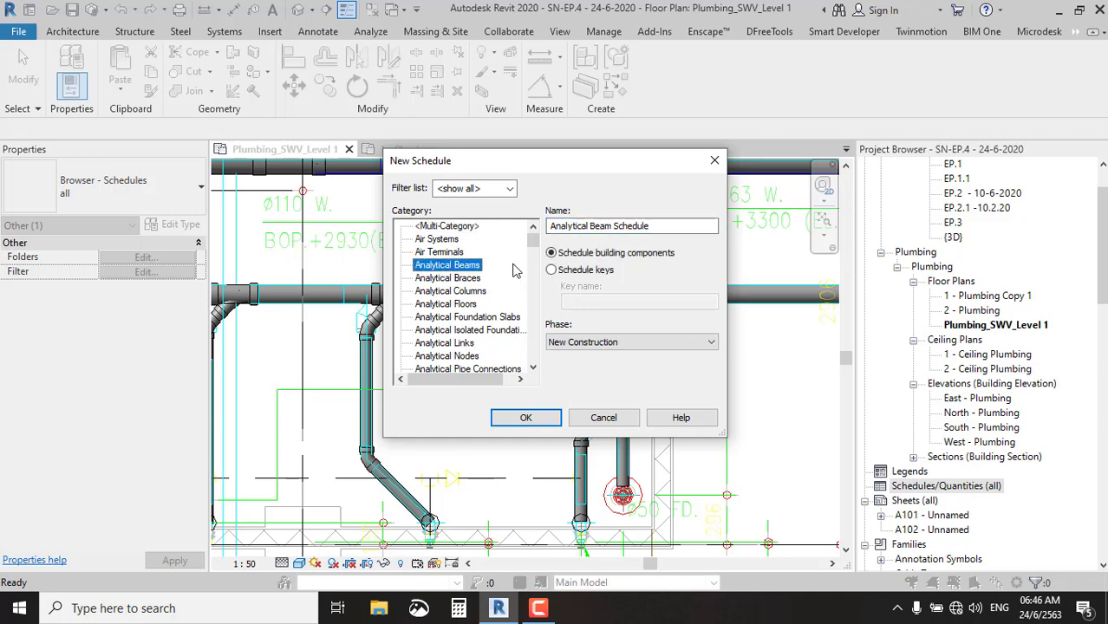
left_click(443, 294)
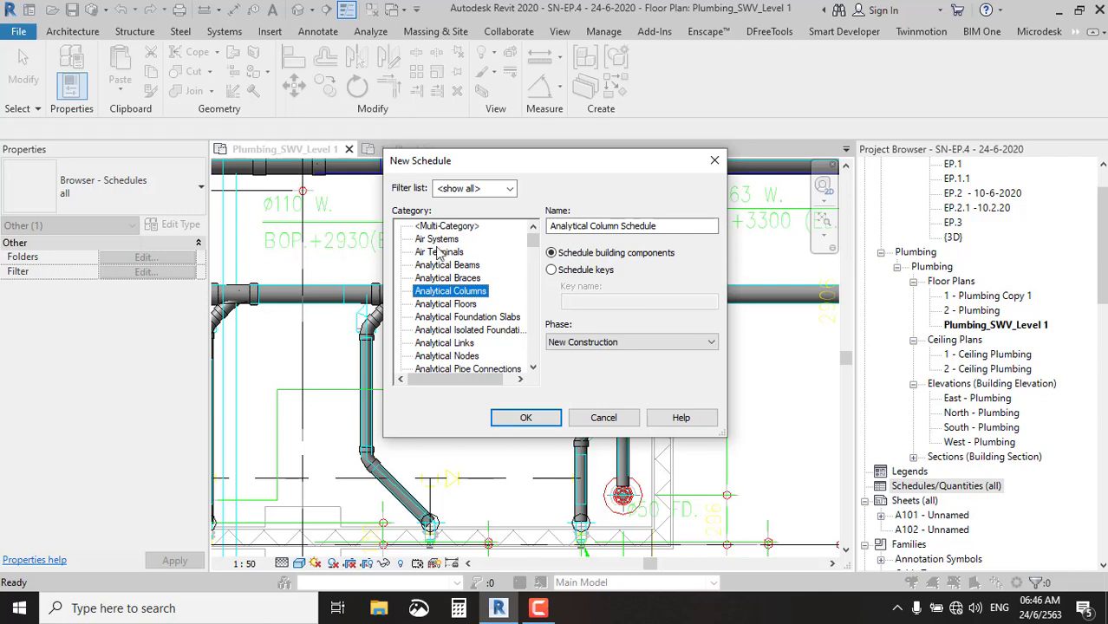
left_click_drag(532, 243, 524, 325)
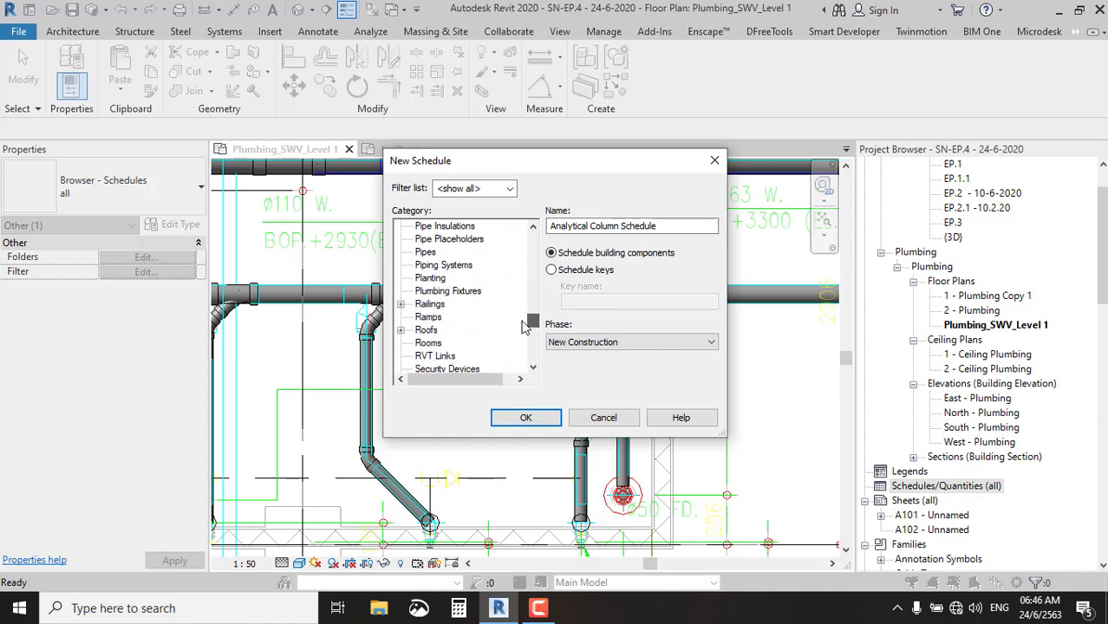
left_click(425, 251)
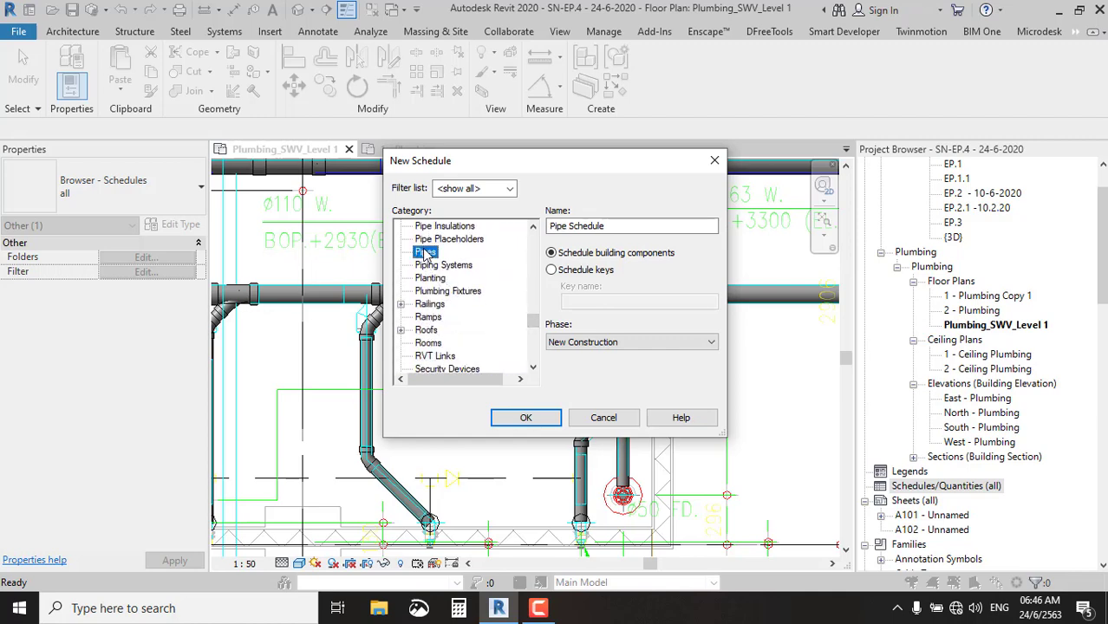
left_click(437, 264)
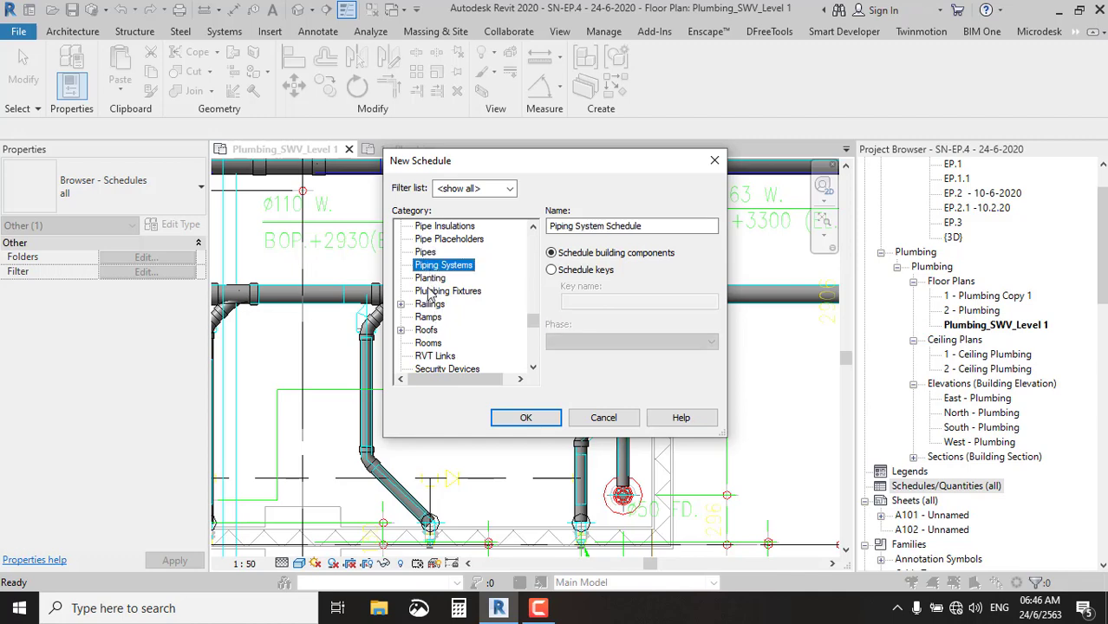
left_click(430, 277)
left_click(425, 251)
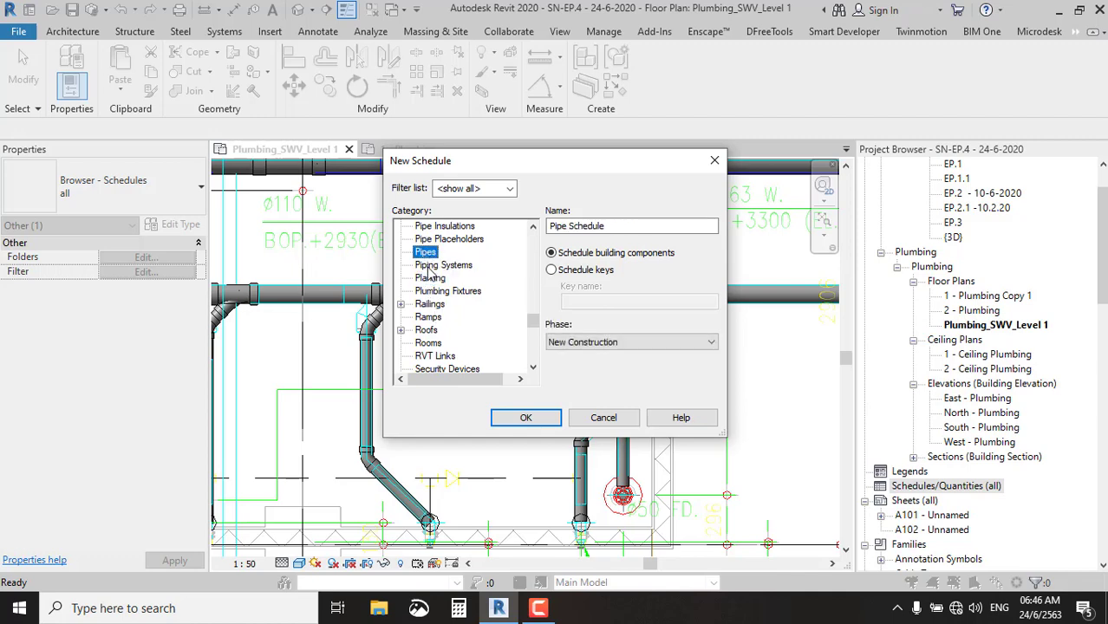
left_click(431, 266)
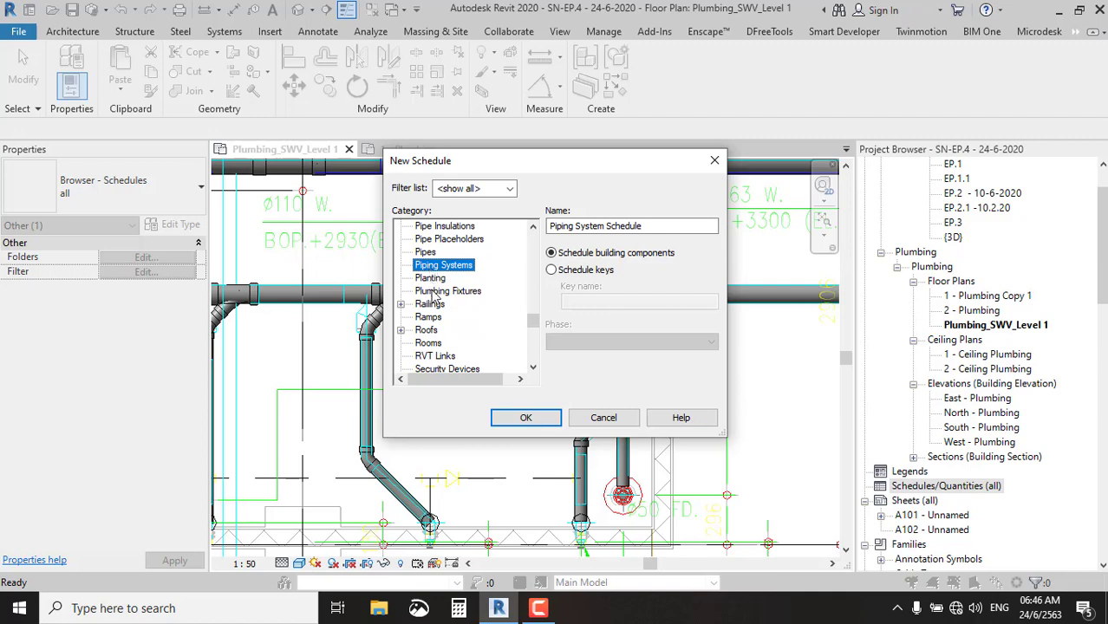
left_click(430, 277)
left_click(437, 292)
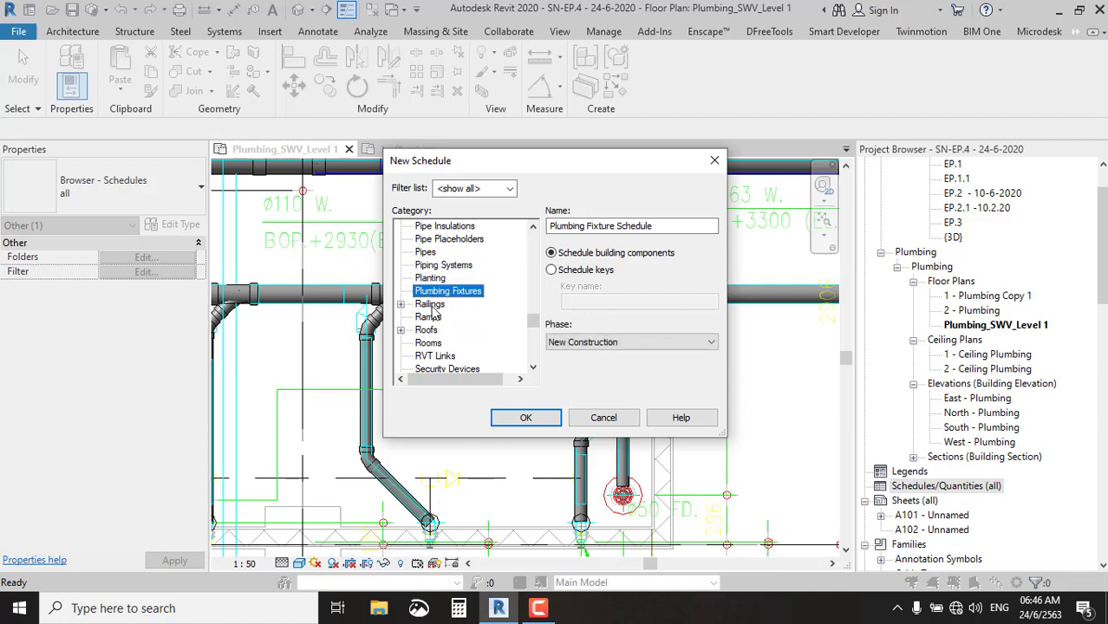
Select the Pipes category, keep the New Construction phase, and create the Pipe Schedule.
scroll(438, 304, "up", 1)
scroll(438, 304, "up", 1)
left_click(434, 240)
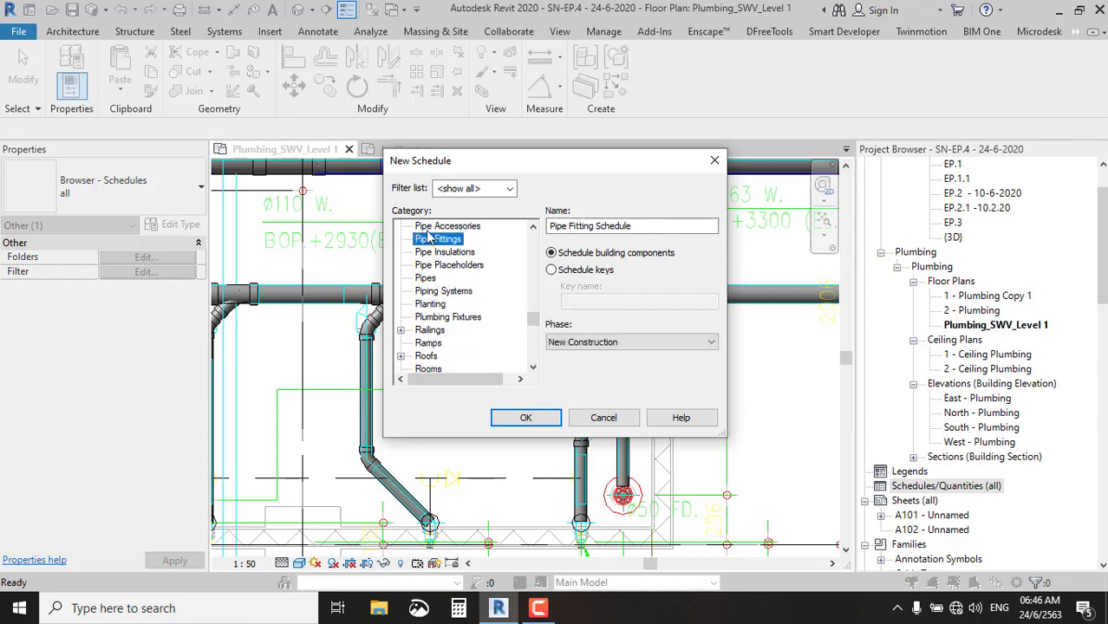
scroll(429, 238, "up", 1)
left_click(429, 238)
left_click(426, 291)
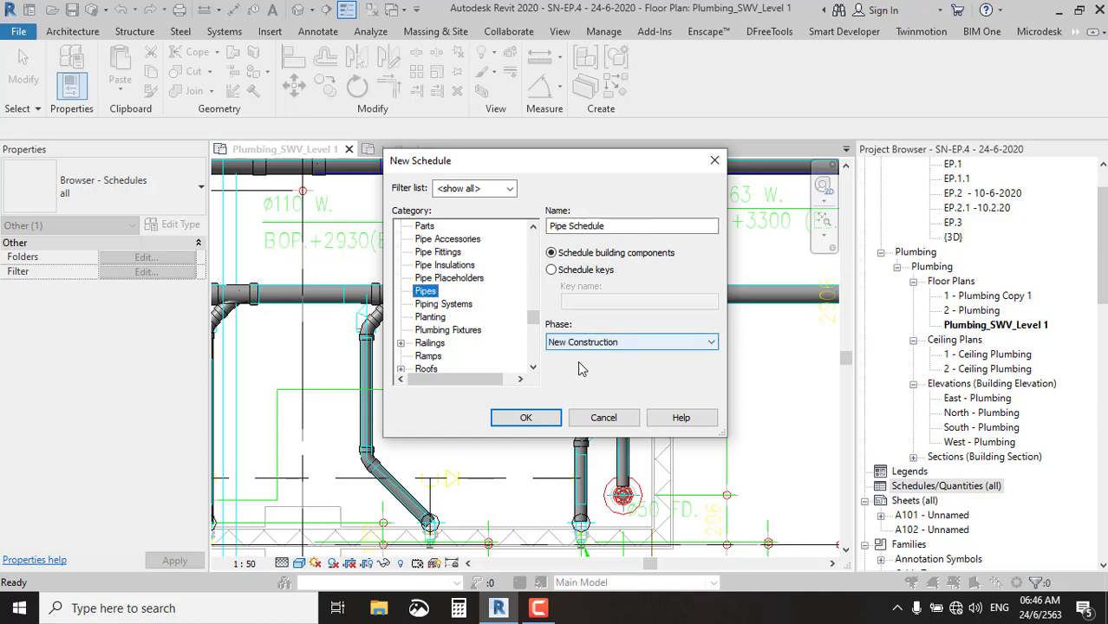
left_click(633, 344)
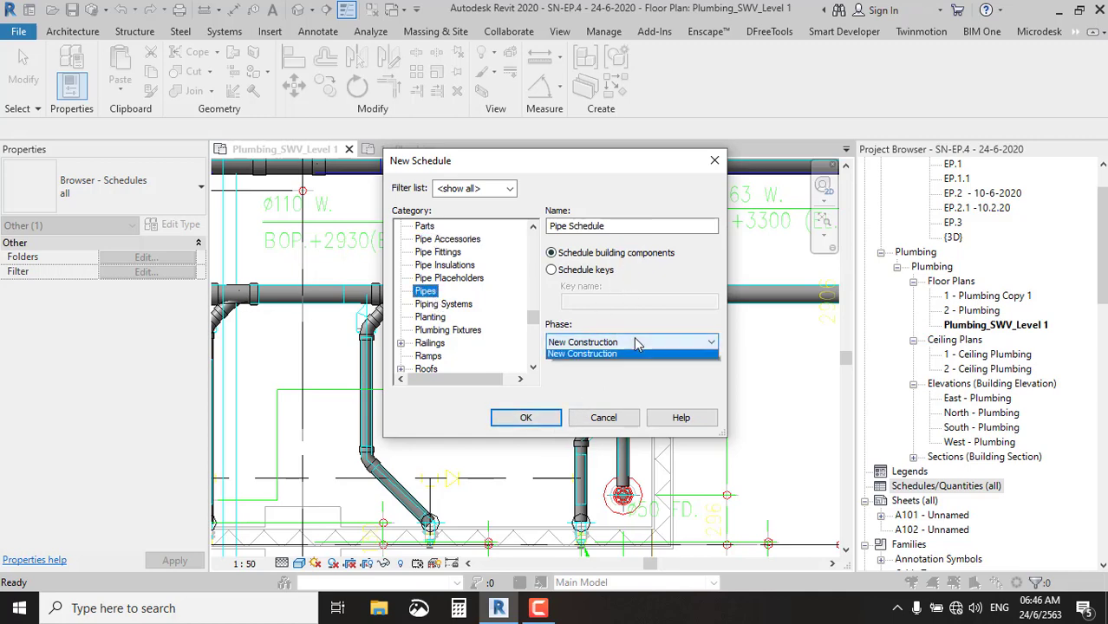
left_click(635, 344)
left_click(526, 418)
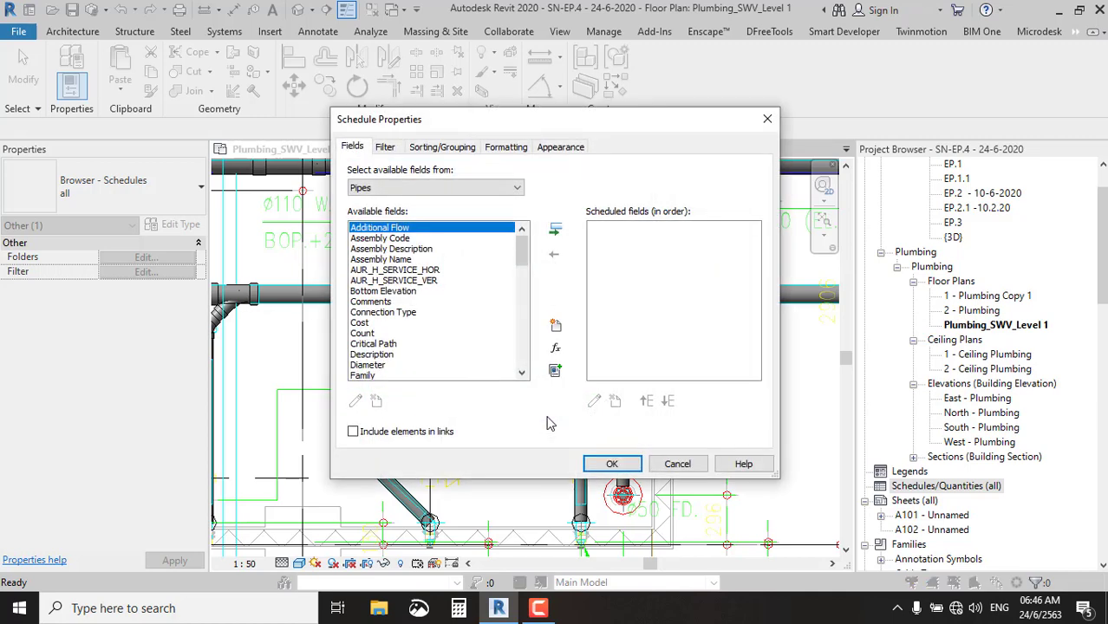
Add Type and Size as the first scheduled fields.
left_click(395, 271)
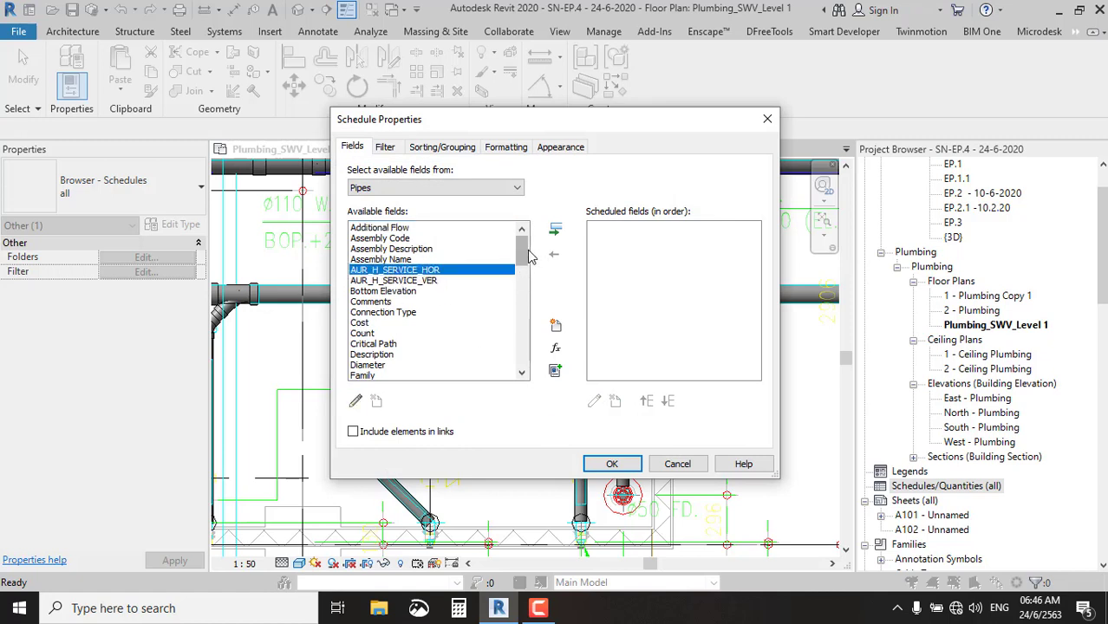
left_click_drag(523, 258, 525, 356)
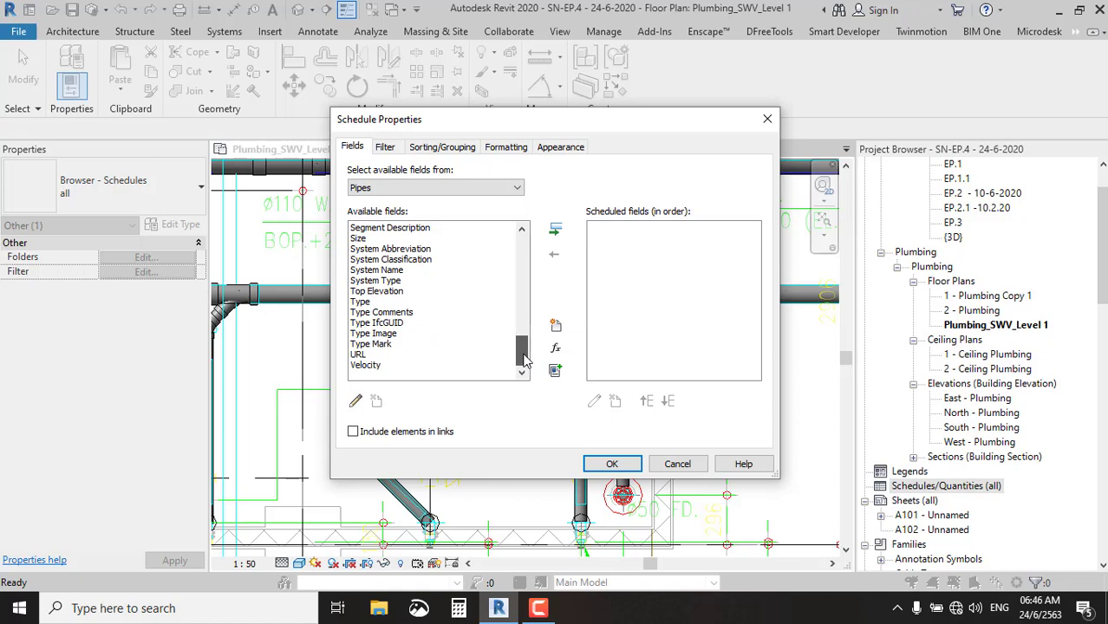
left_click(378, 302)
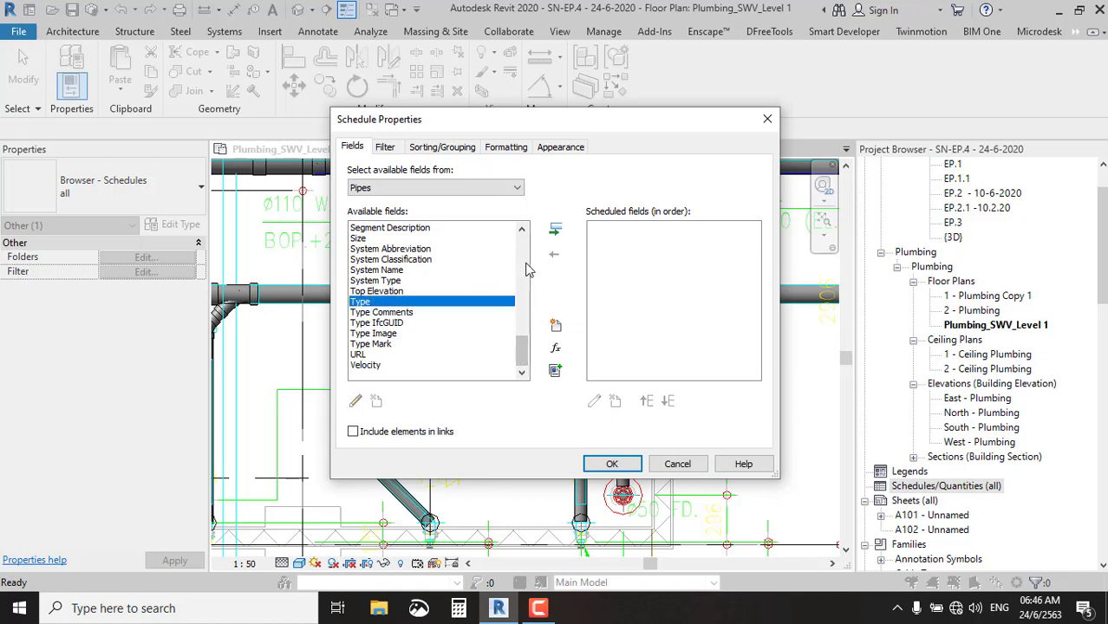
left_click(556, 231)
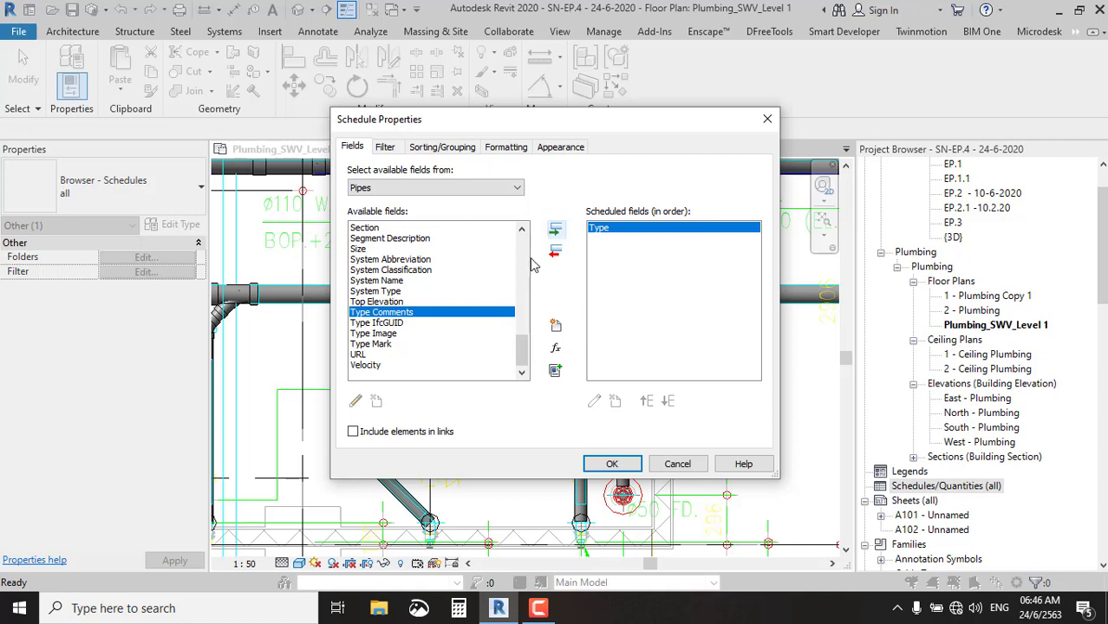
left_click(404, 259)
left_click(415, 249)
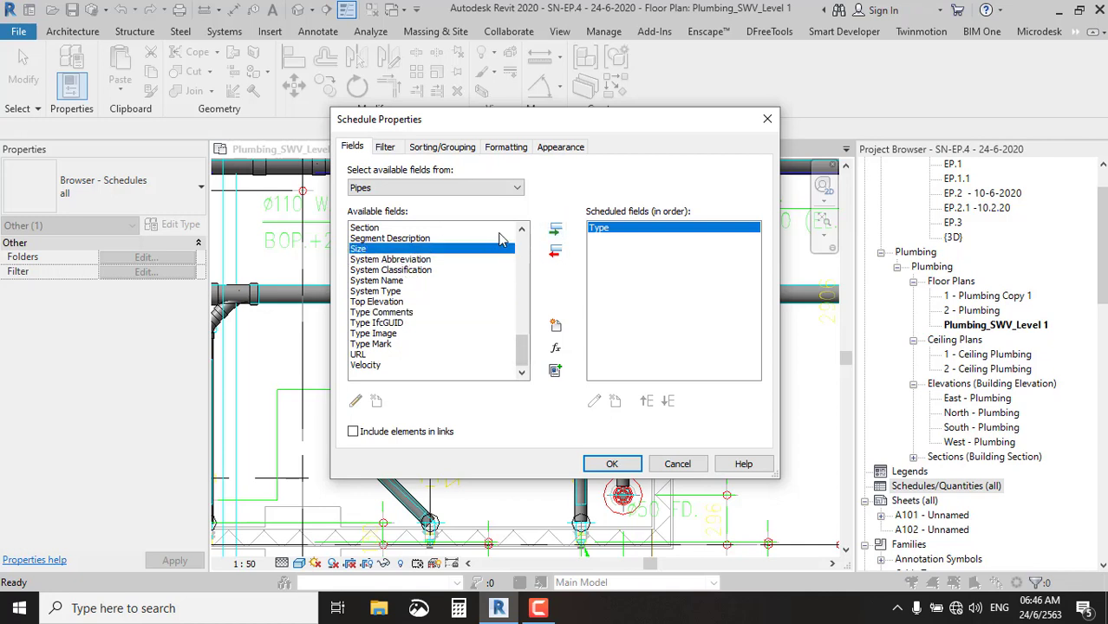
left_click(555, 230)
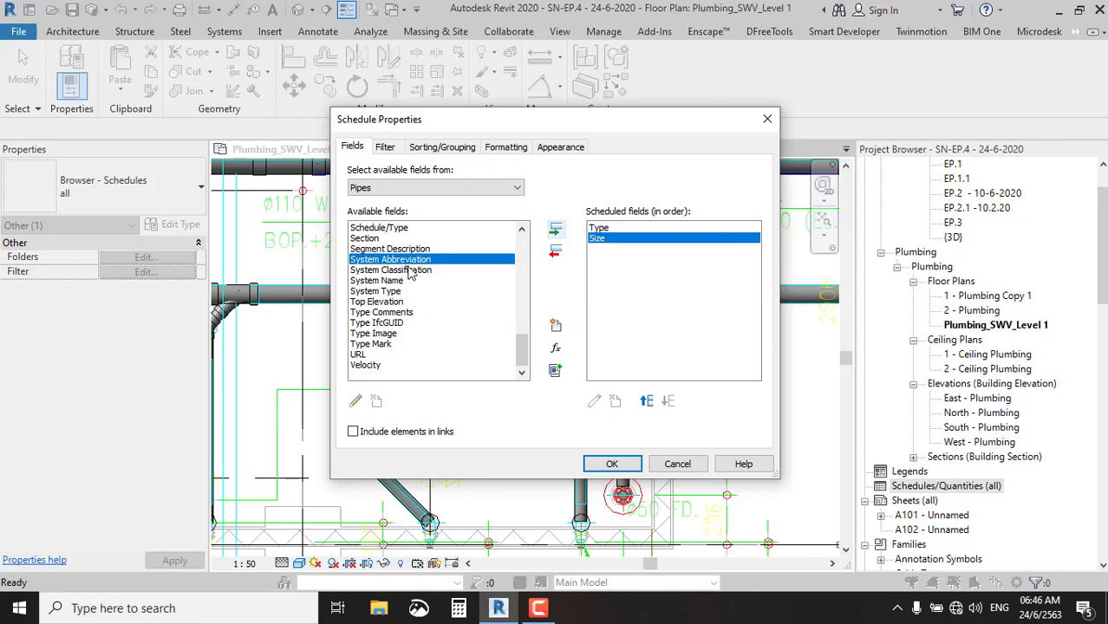
Add System Abbreviation and System Classification after Size.
left_click(553, 230)
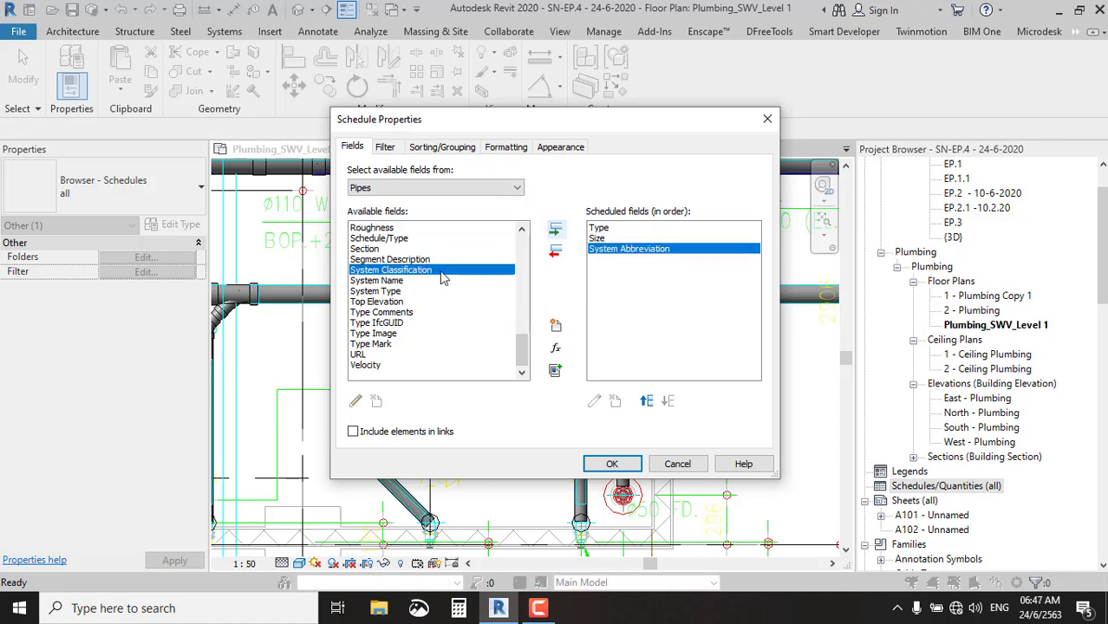
left_click(555, 230)
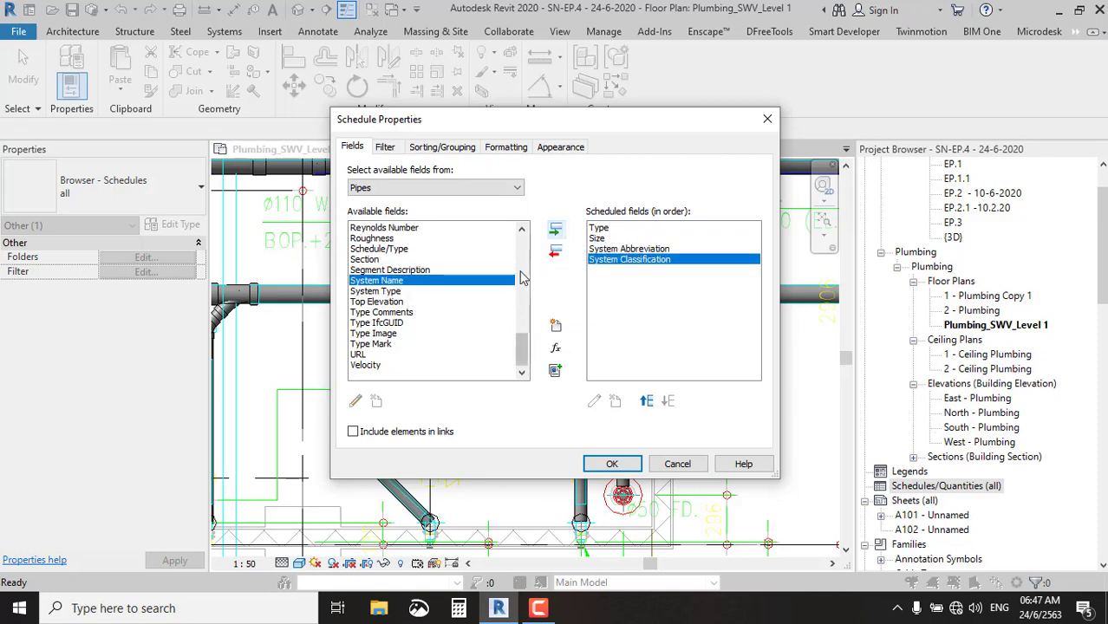
scroll(421, 251, "up", 1)
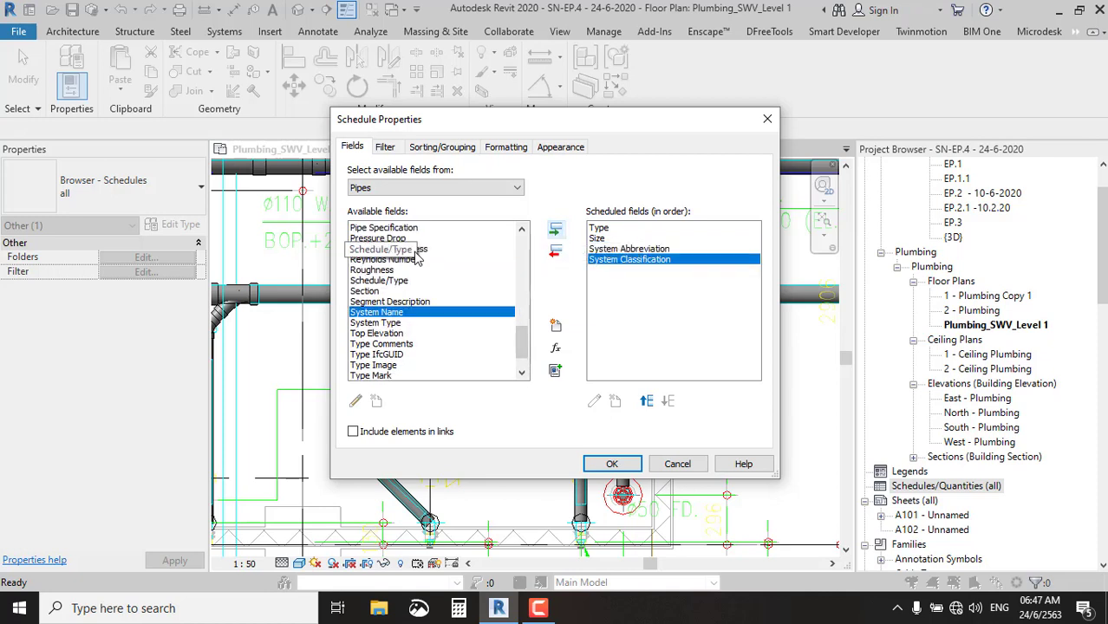
scroll(451, 250, "up", 1)
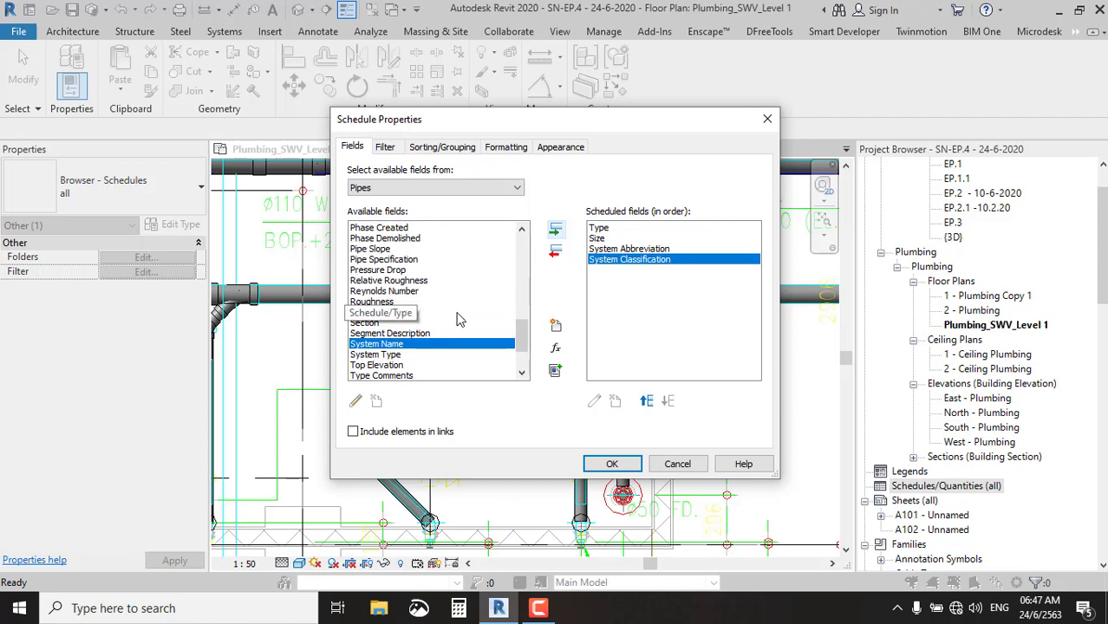
scroll(460, 320, "up", 2)
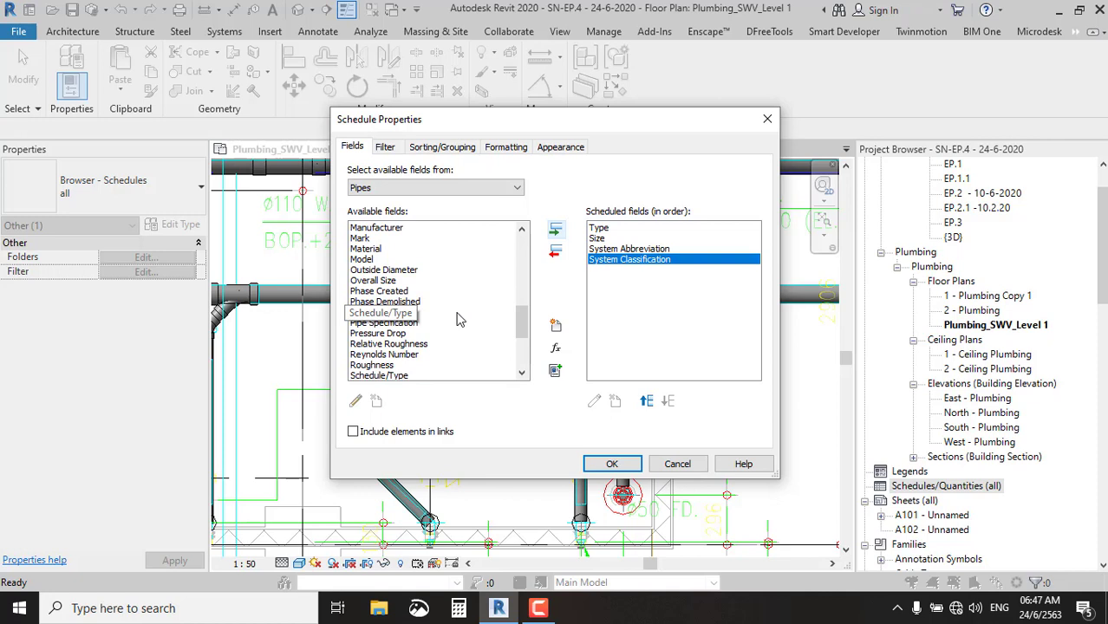
Add Model, Length and Keynote to the scheduled fields.
left_click(444, 259)
left_click(557, 232)
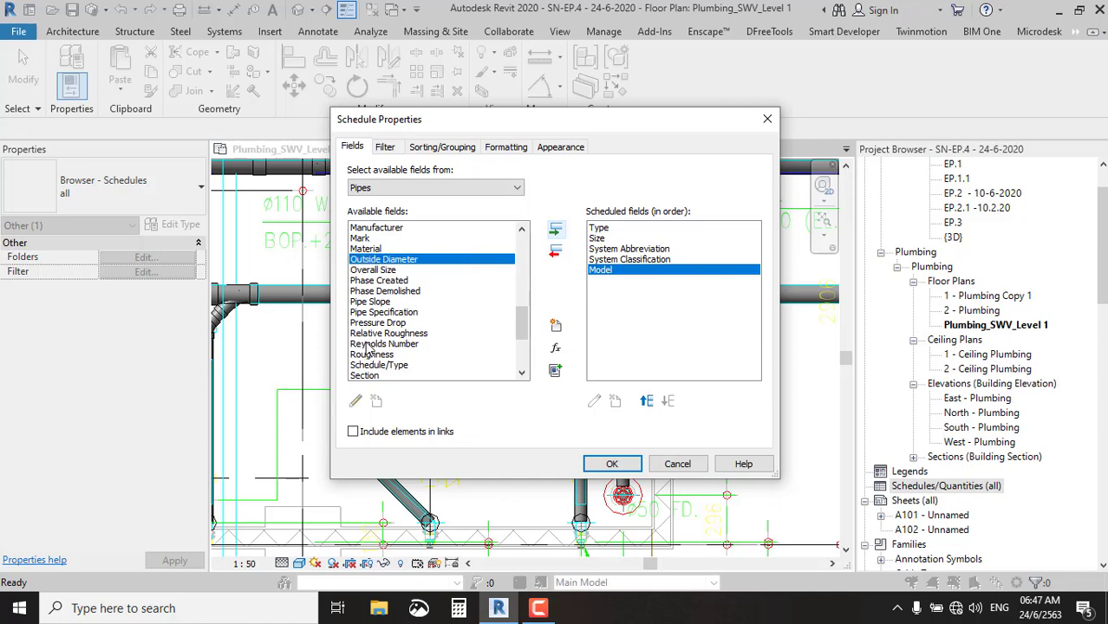
scroll(369, 347, "up", 2)
scroll(369, 347, "up", 1)
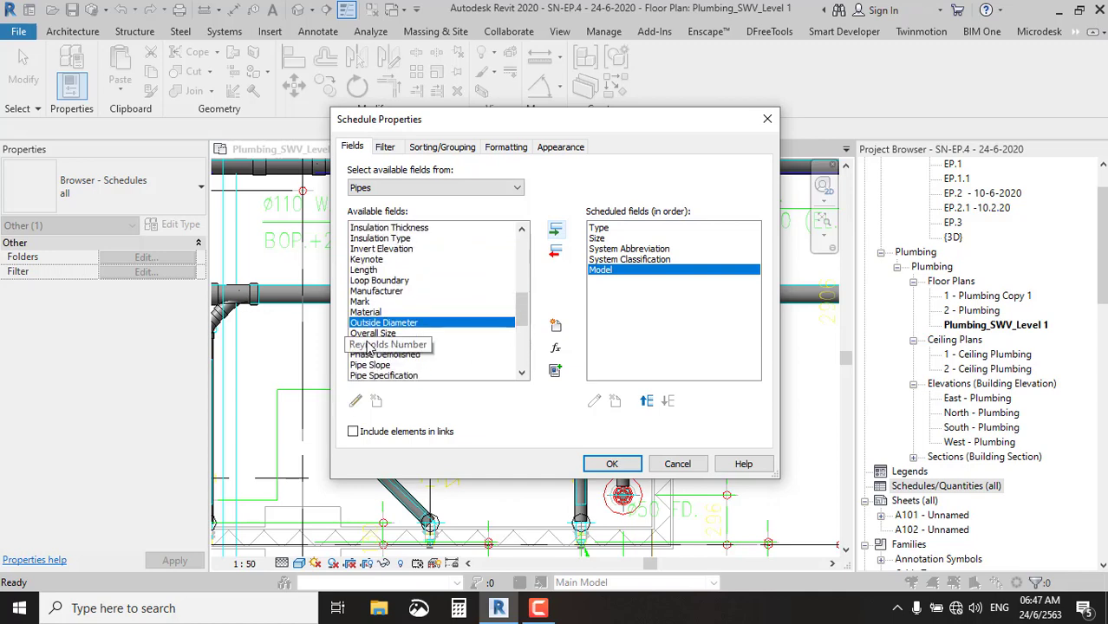
left_click(388, 272)
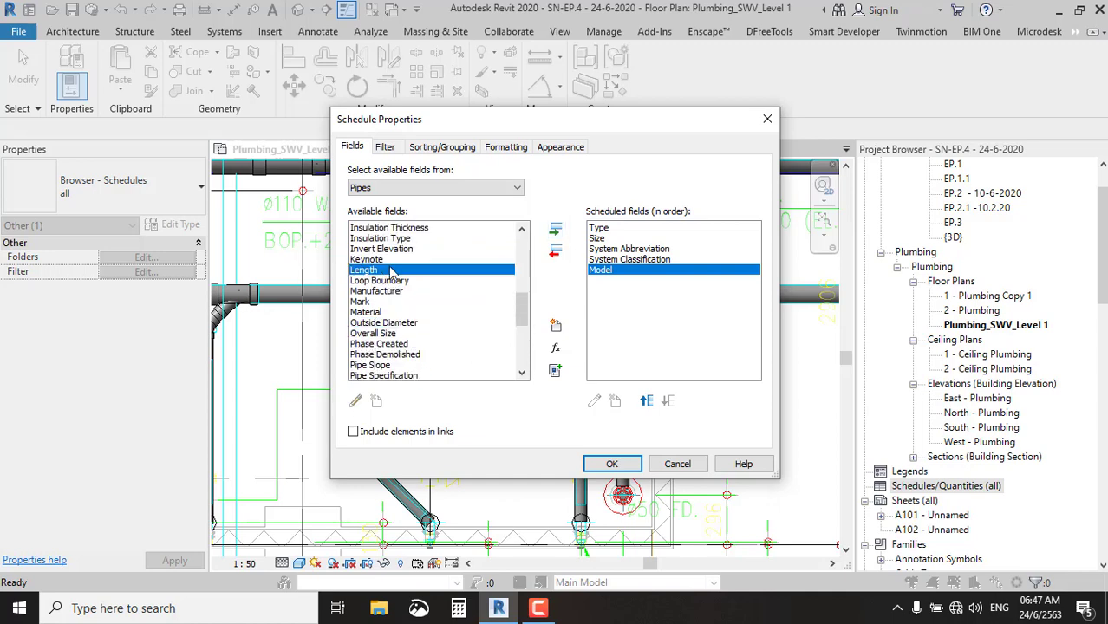
left_click(555, 229)
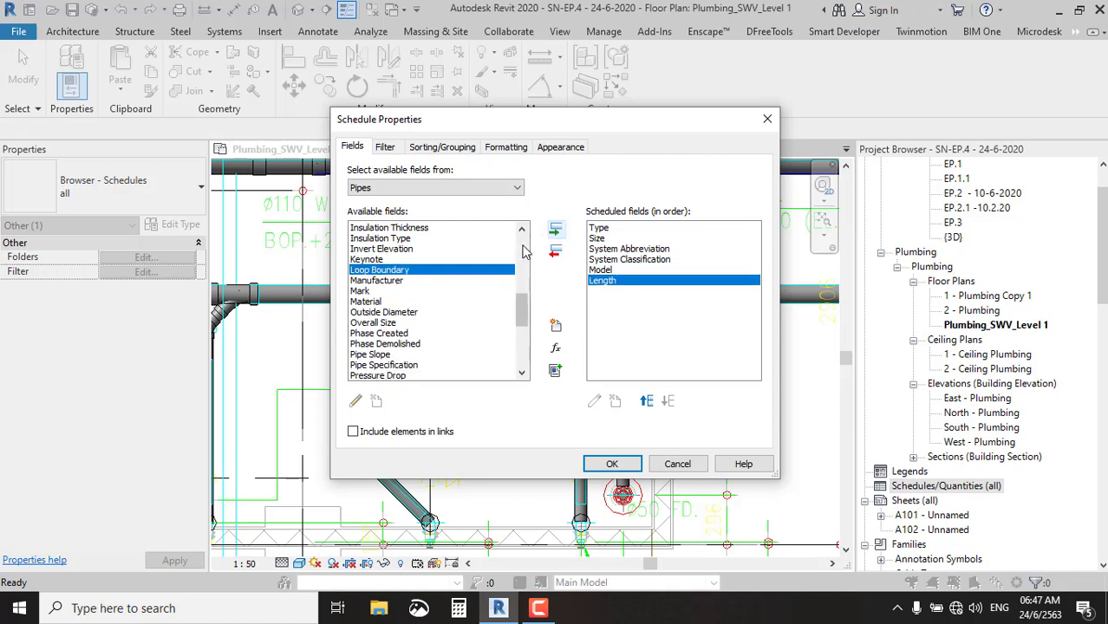
left_click(387, 259)
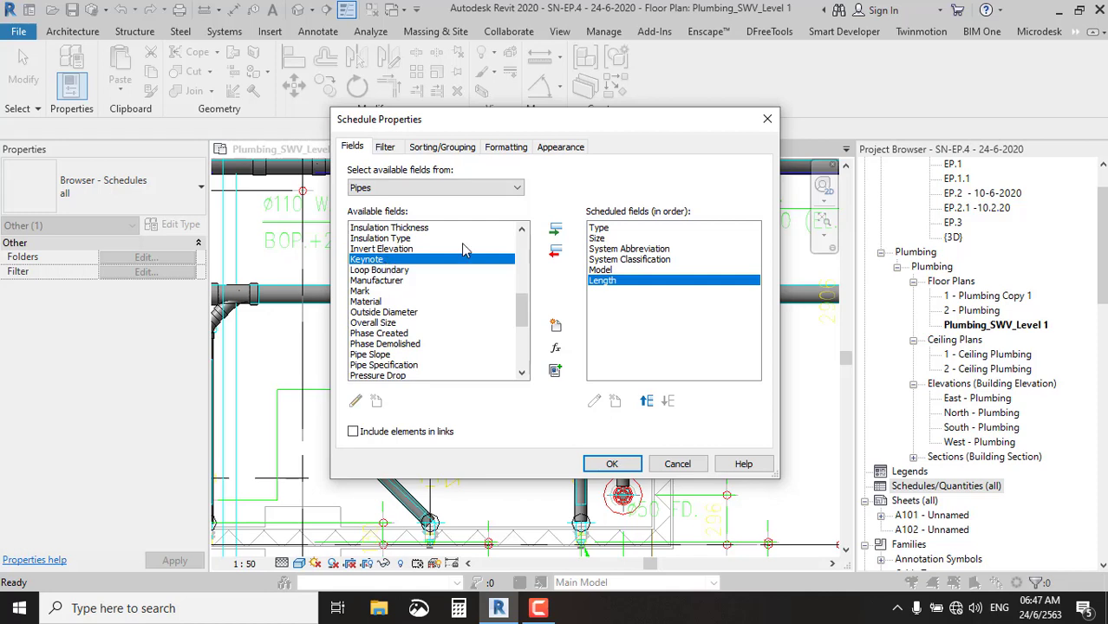
left_click(555, 230)
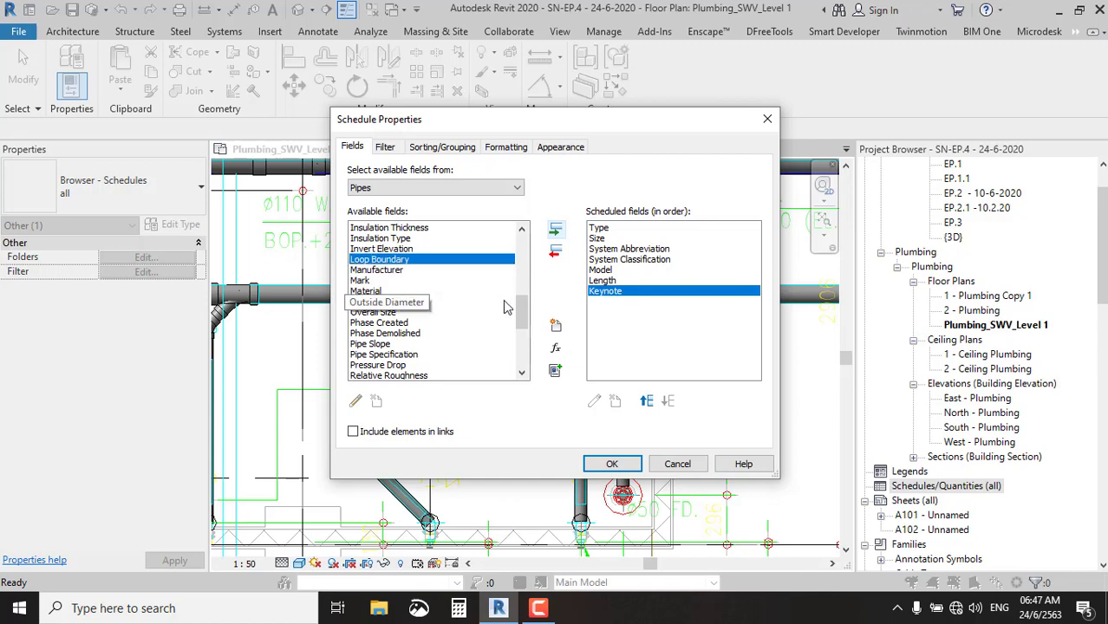
Locate Comments in the Available fields list and add it as the last field.
scroll(507, 308, "down", 1)
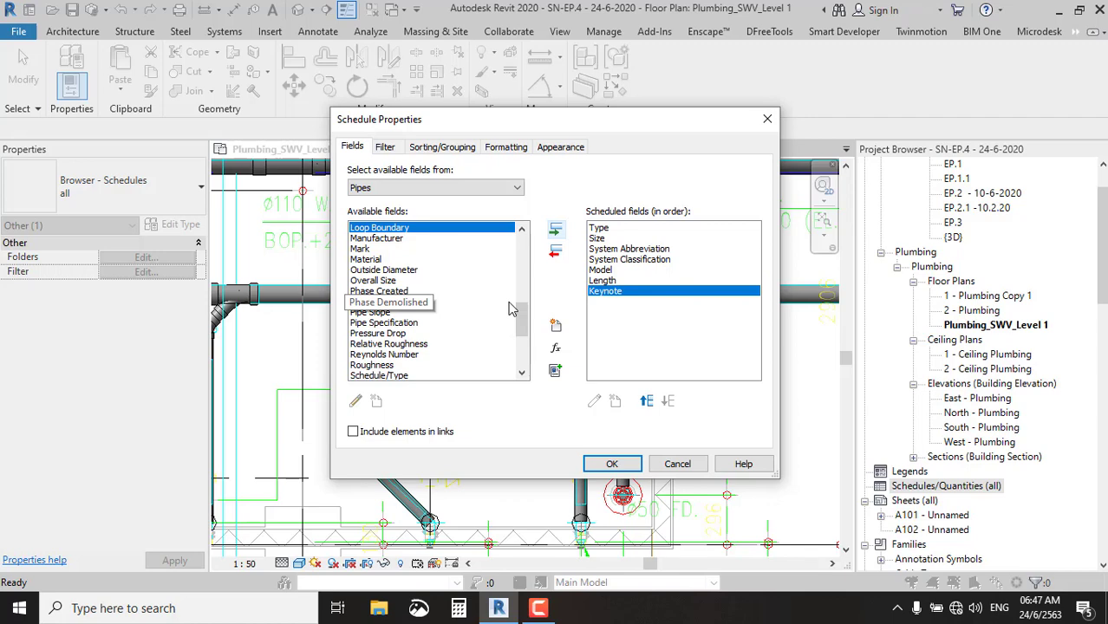
scroll(511, 310, "down", 1)
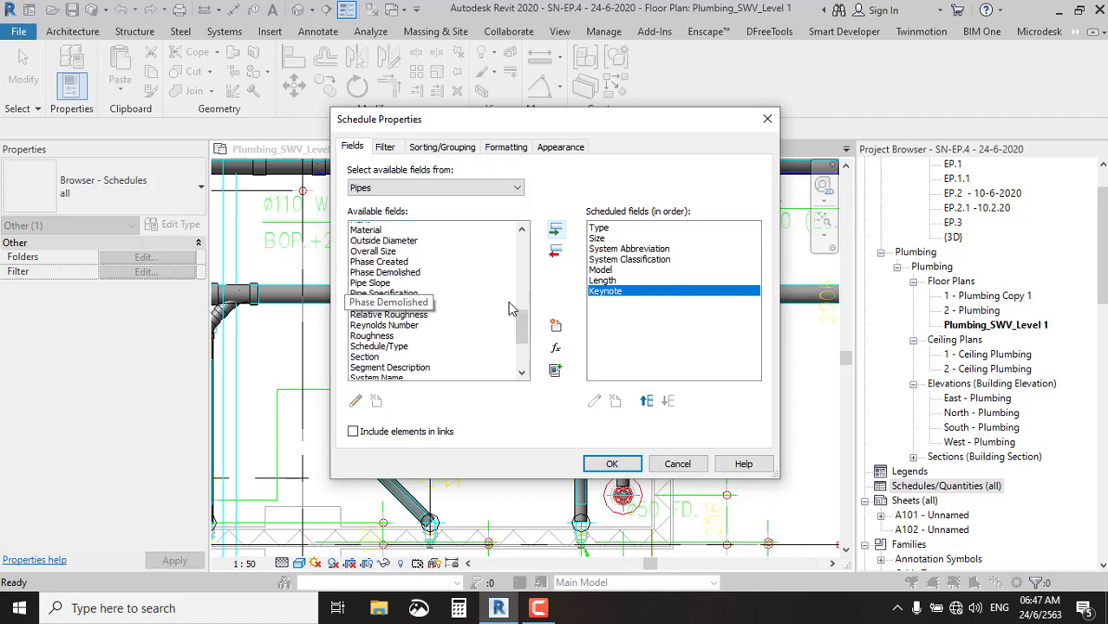
scroll(511, 310, "down", 1)
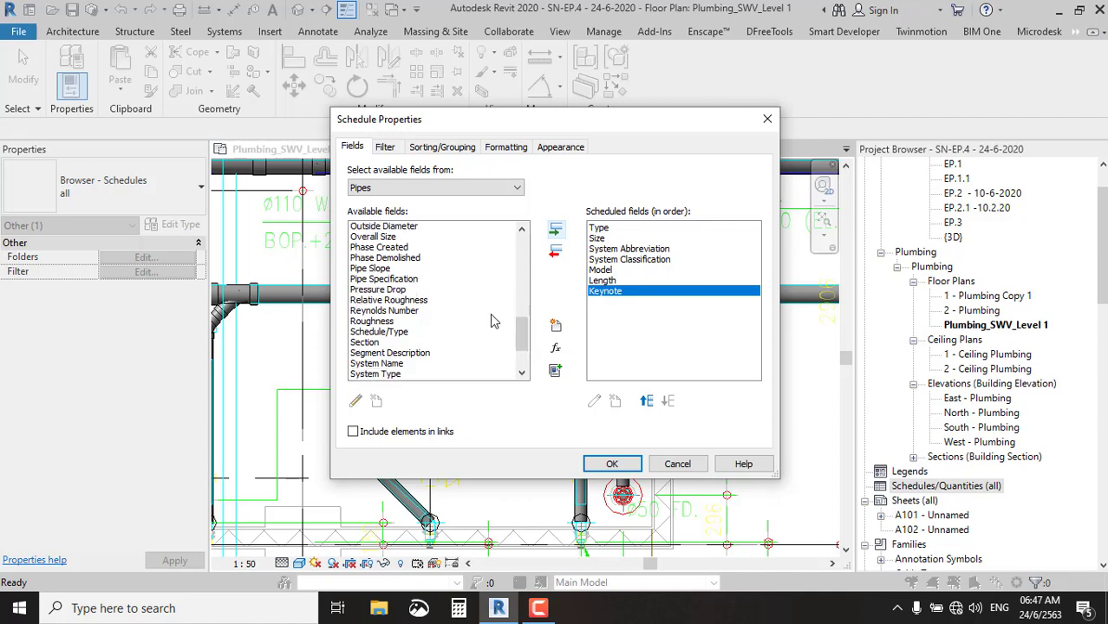
scroll(493, 317, "down", 1)
scroll(491, 323, "down", 1)
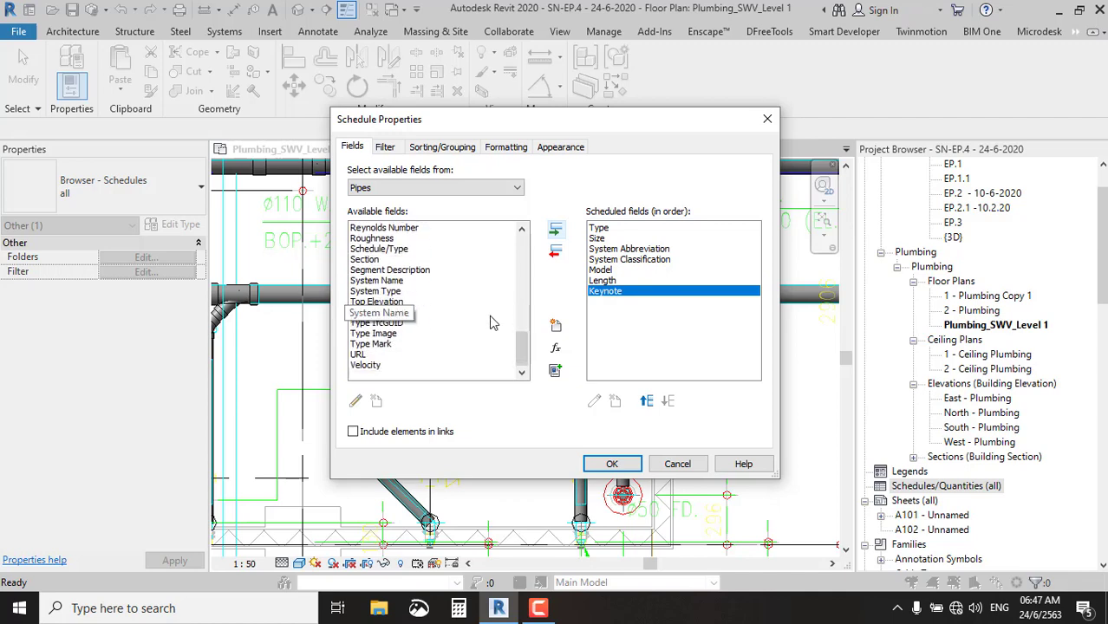
left_click(383, 345)
left_click(382, 335)
left_click(387, 313)
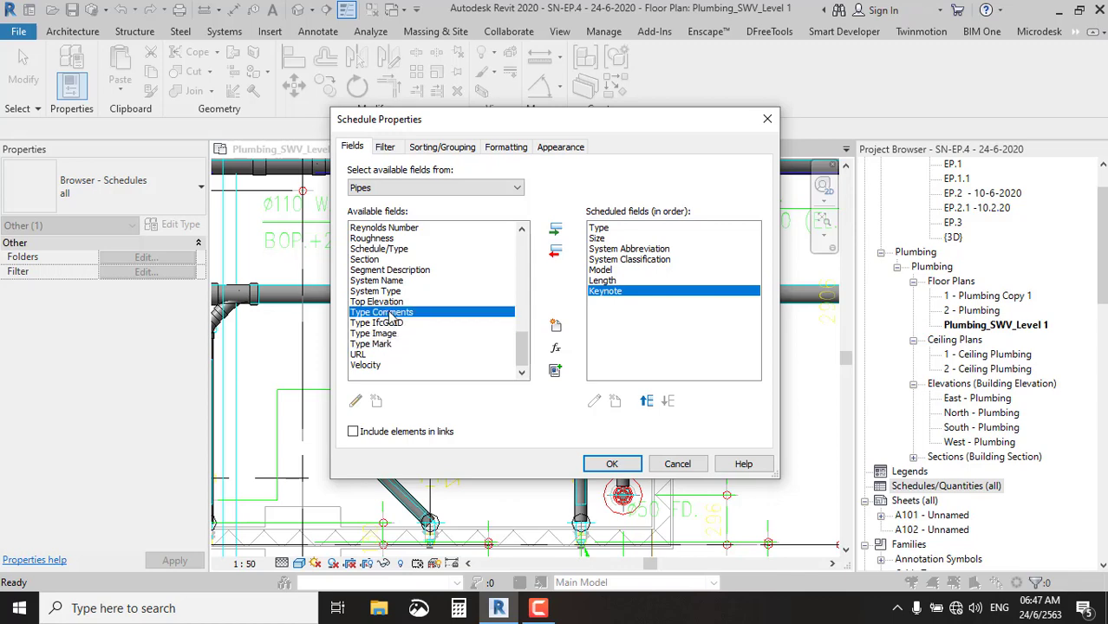
left_click(389, 282)
key("c")
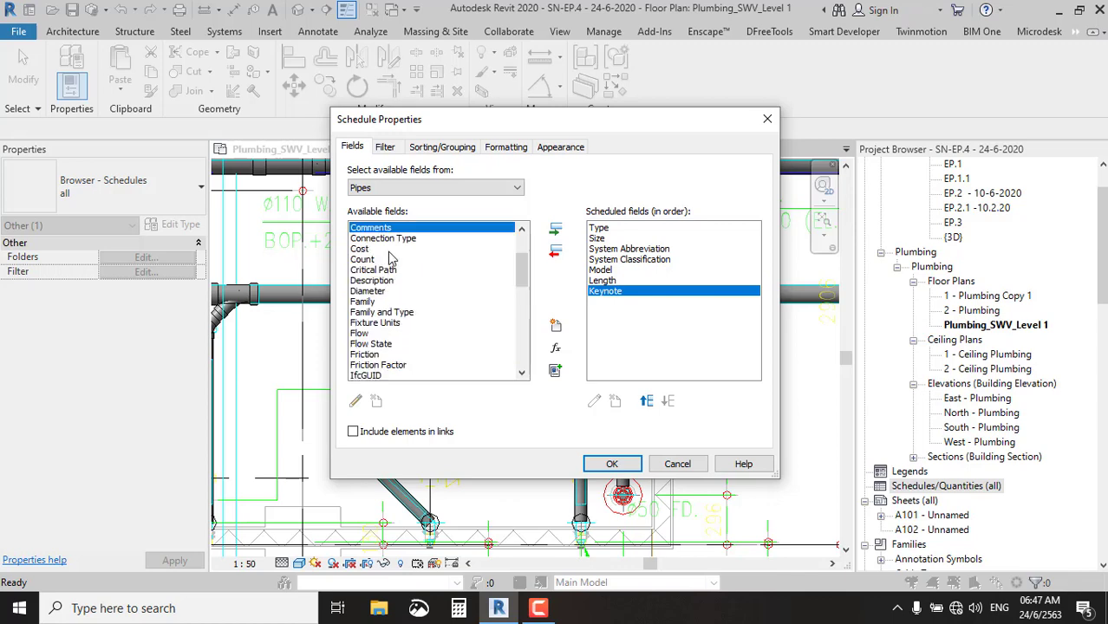
left_click(555, 230)
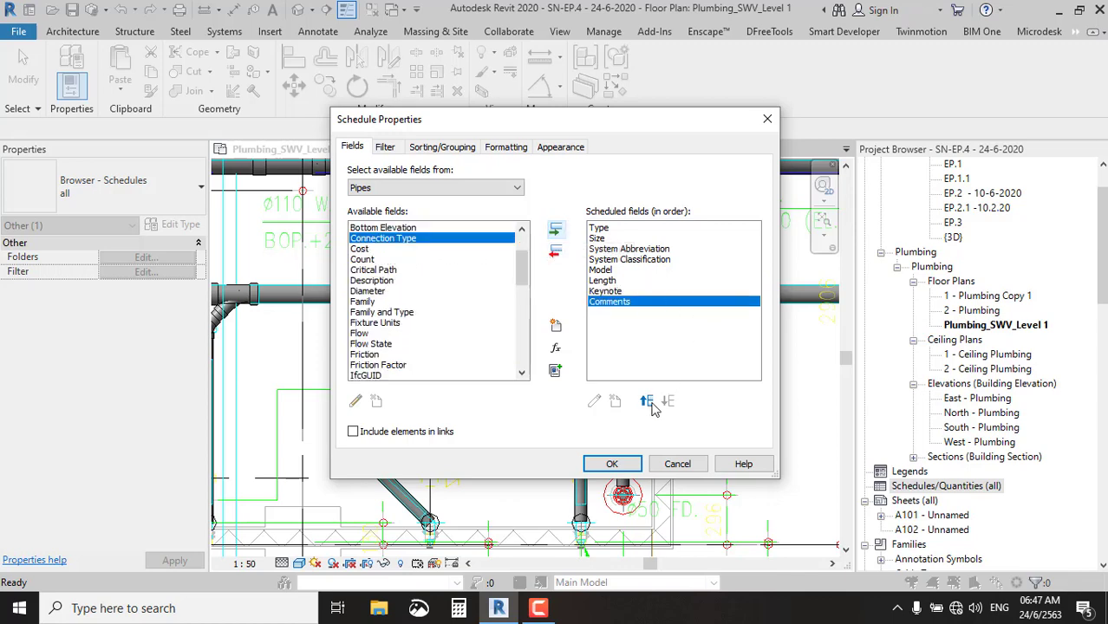
Check the Filter tab's Filter by option, leave it at (none), and move to Sorting/Grouping.
left_click(388, 149)
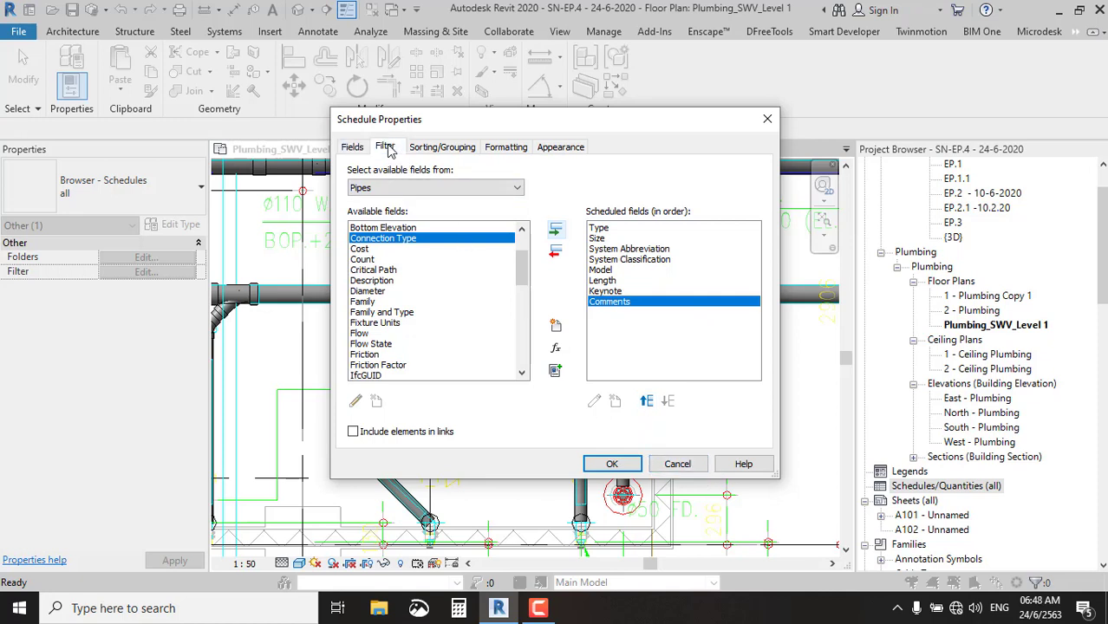
left_click(460, 174)
left_click(460, 173)
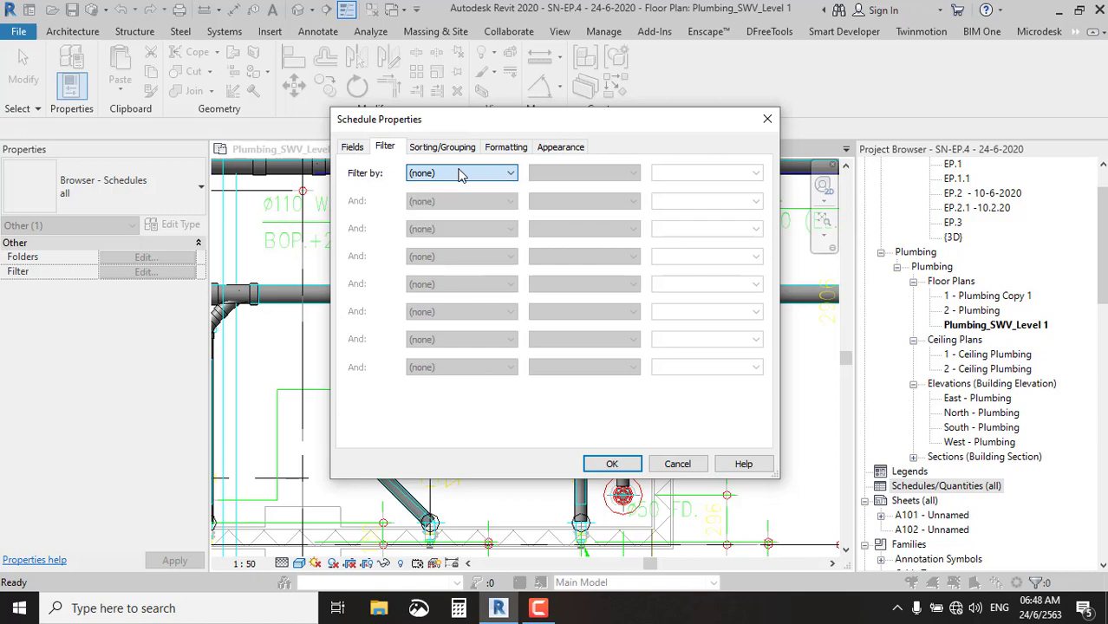
left_click(456, 147)
left_click(379, 149)
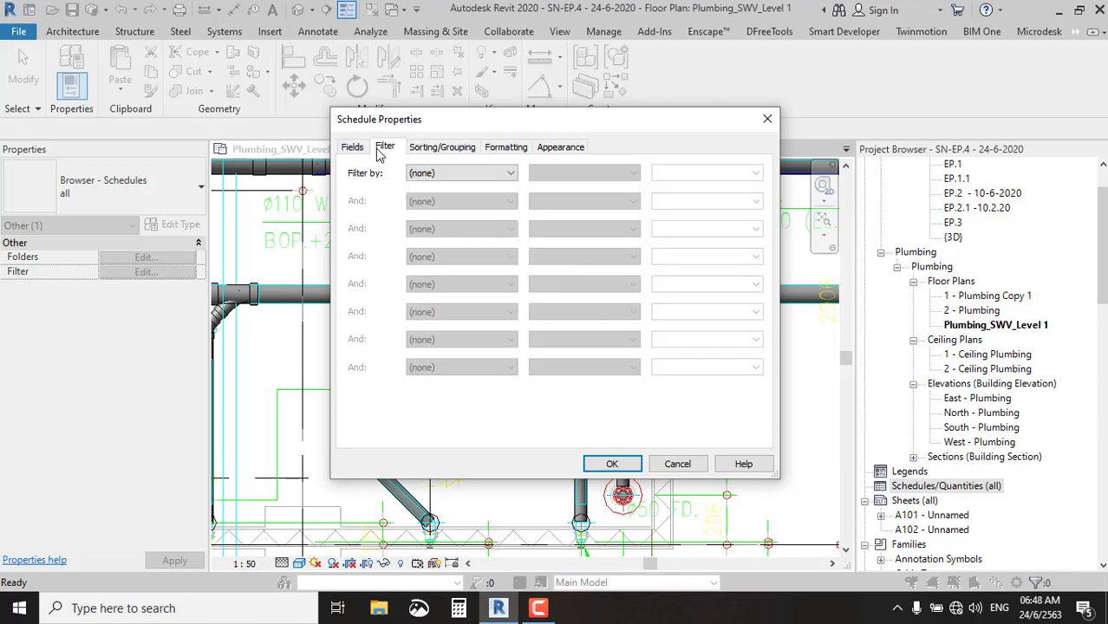
left_click(438, 173)
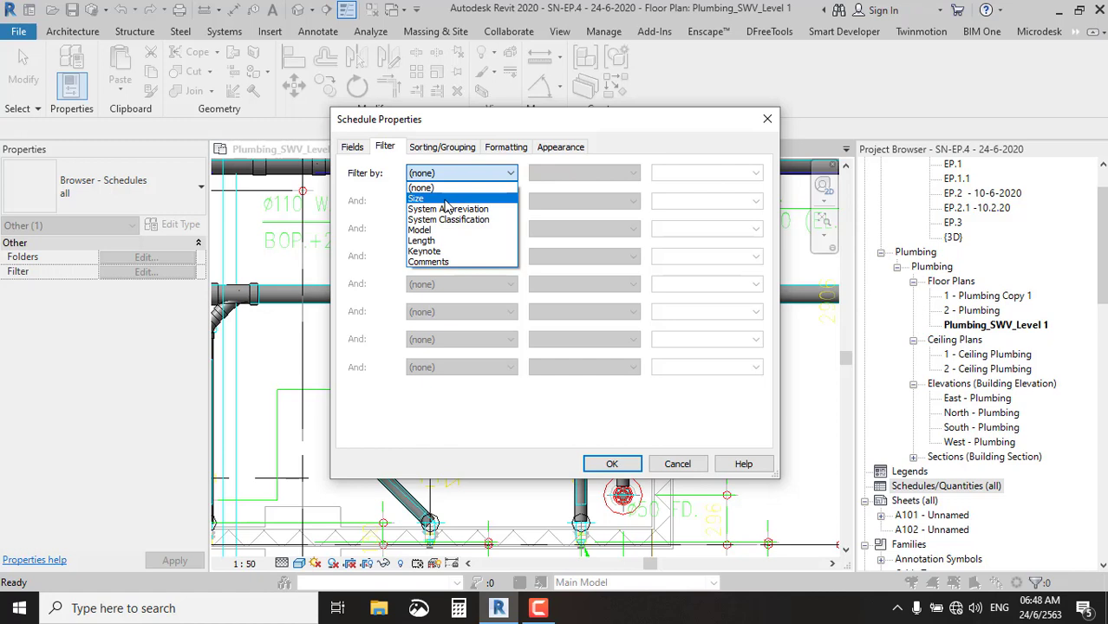
left_click(455, 149)
Sort the schedule by Type, then by Size, both ascending.
left_click(453, 149)
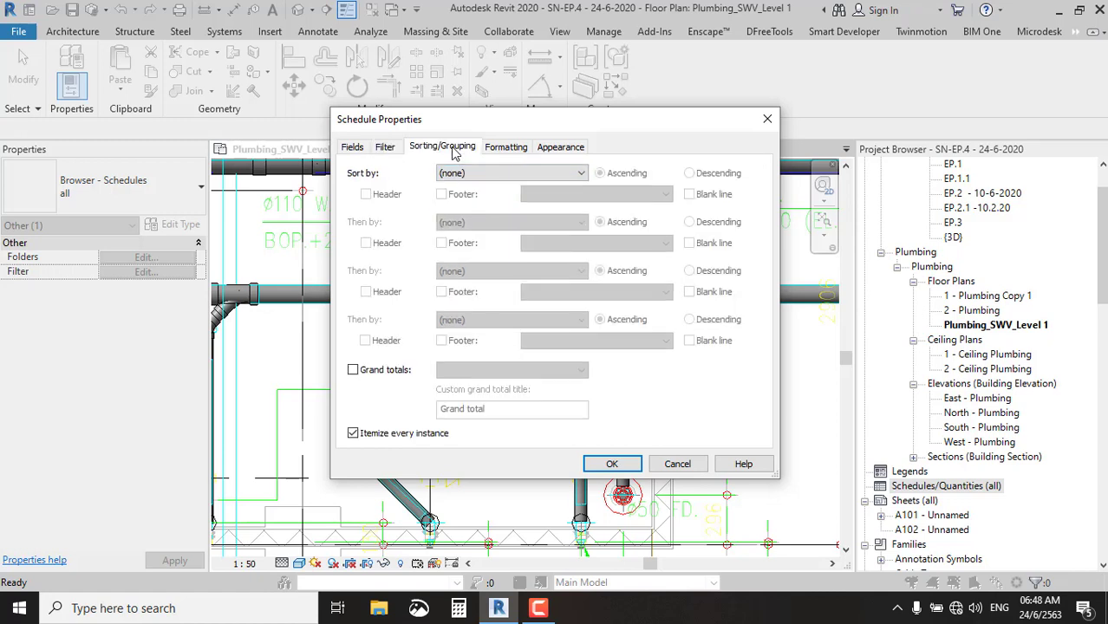
left_click(506, 173)
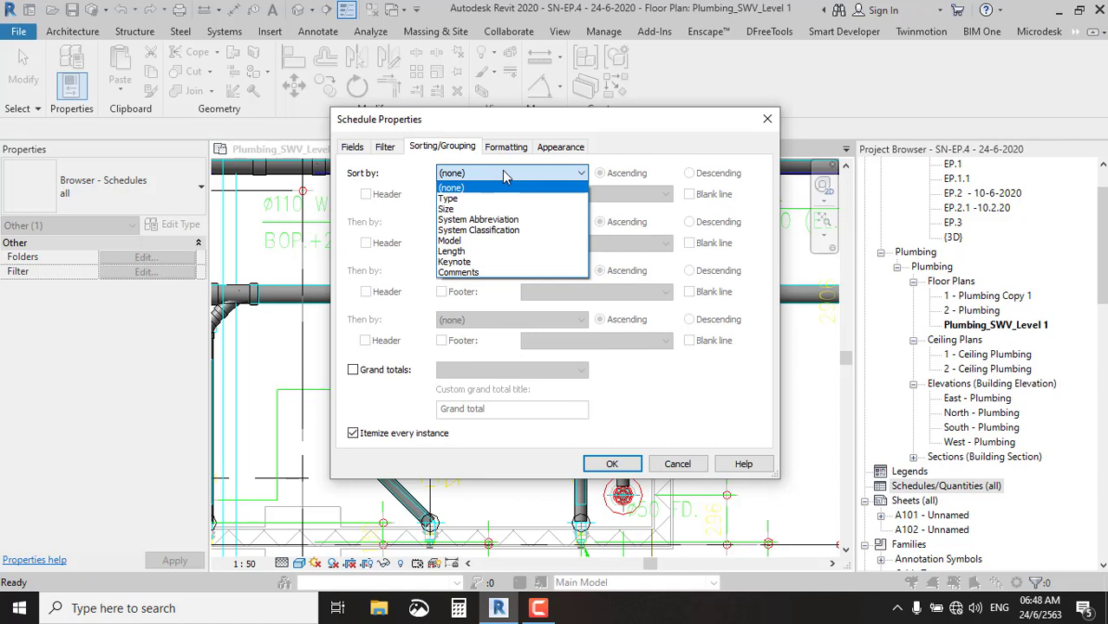
left_click(486, 199)
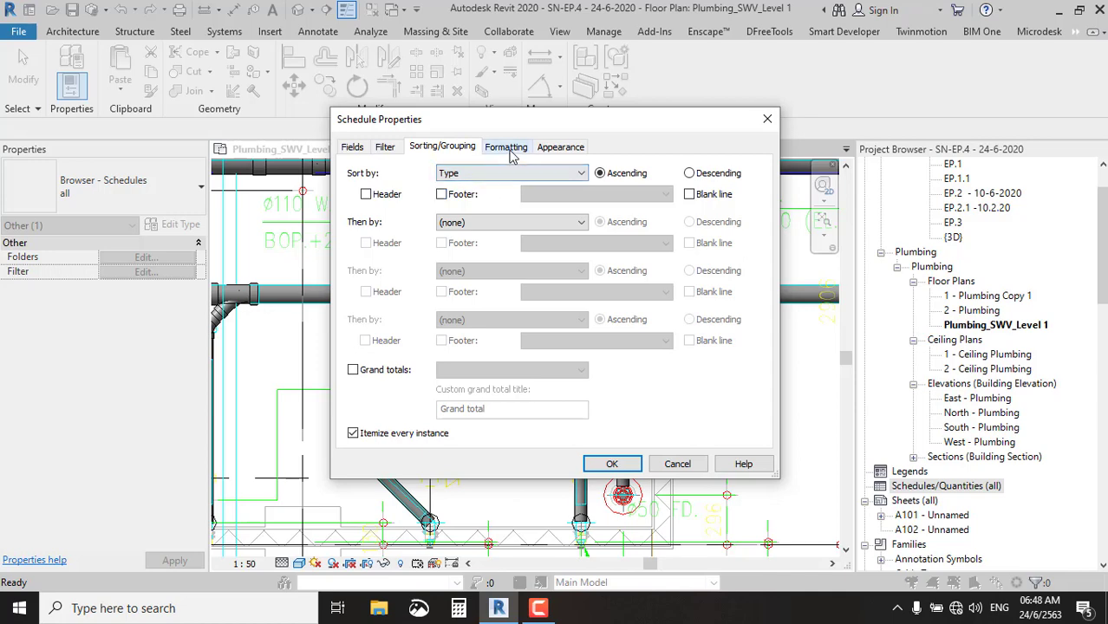
left_click(508, 149)
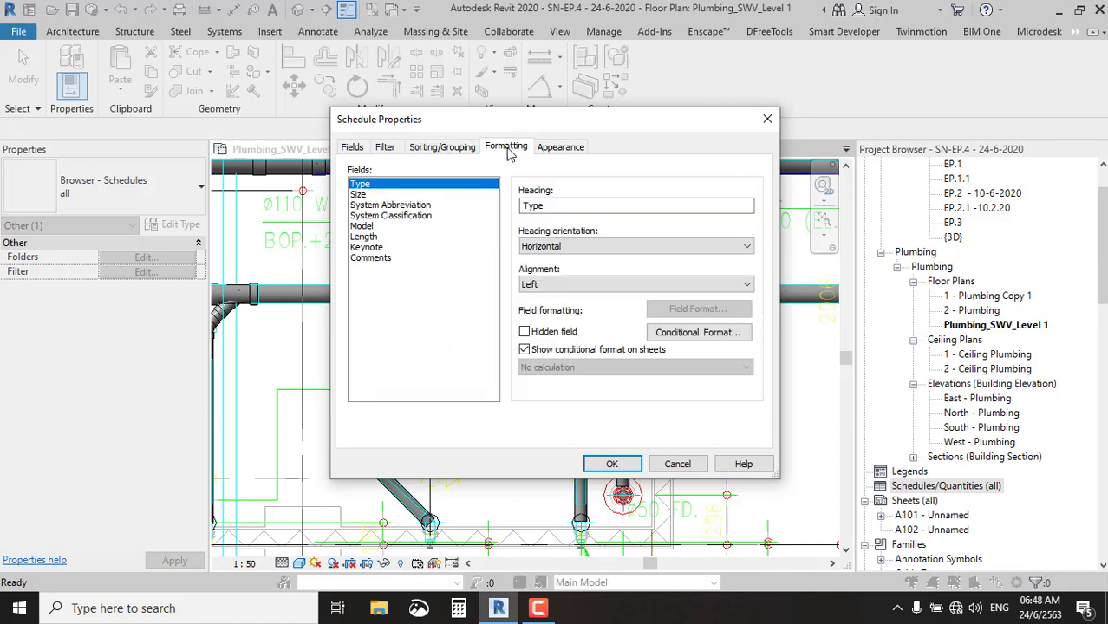
left_click(440, 146)
left_click(487, 224)
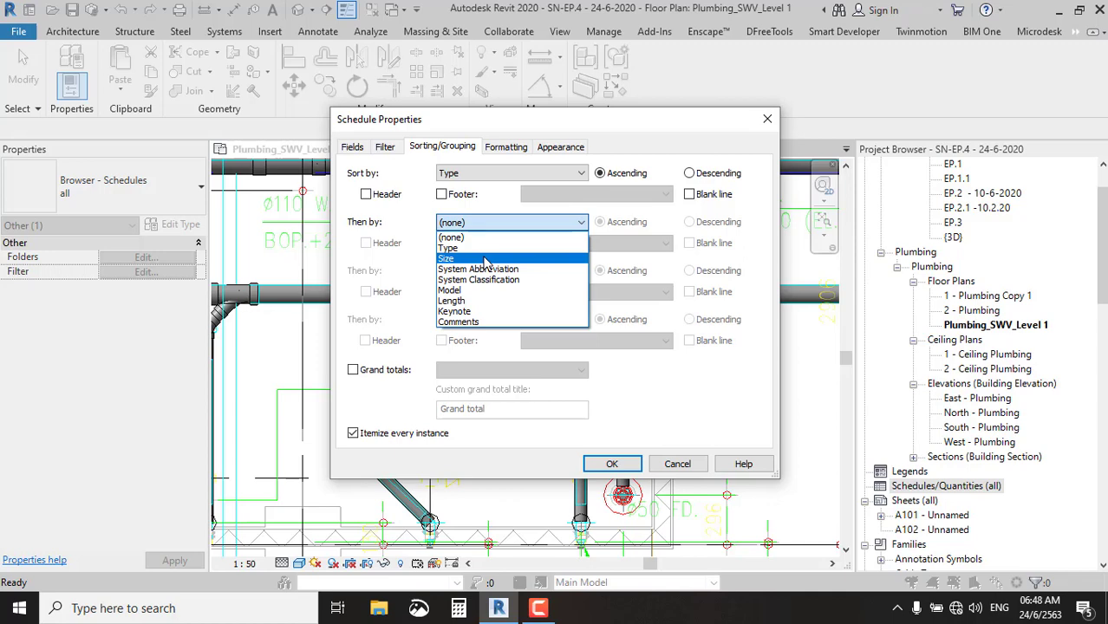
left_click(486, 258)
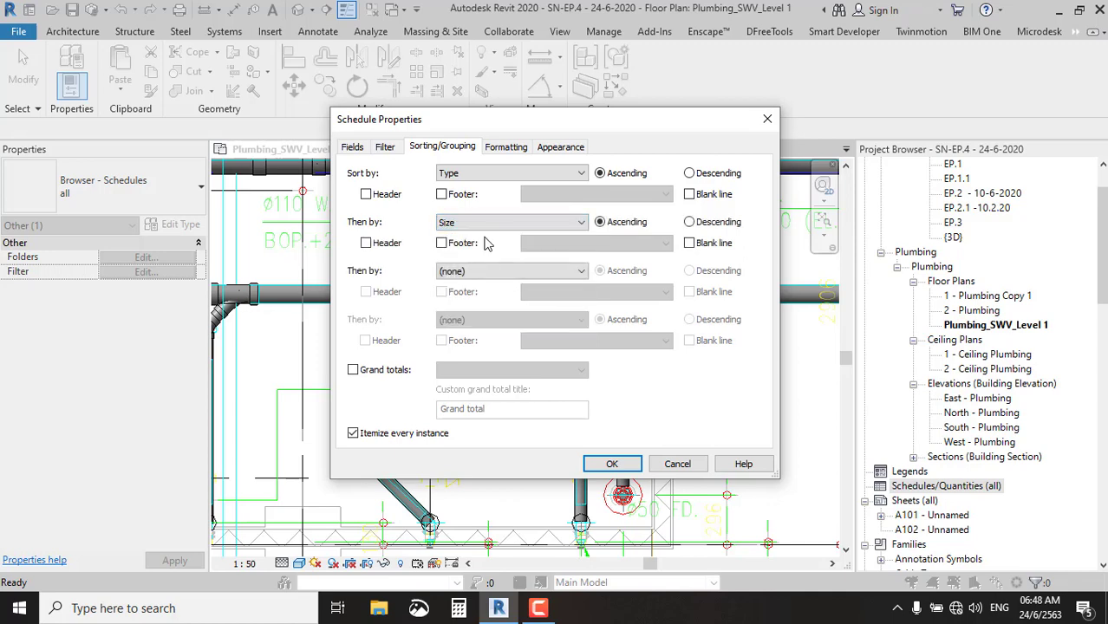
left_click(488, 273)
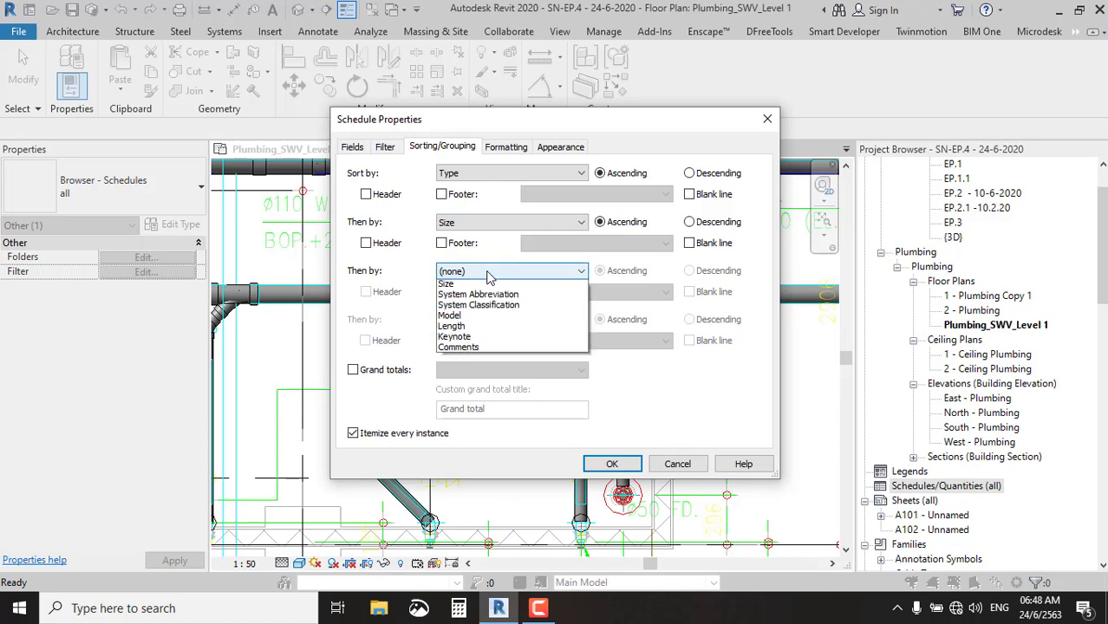
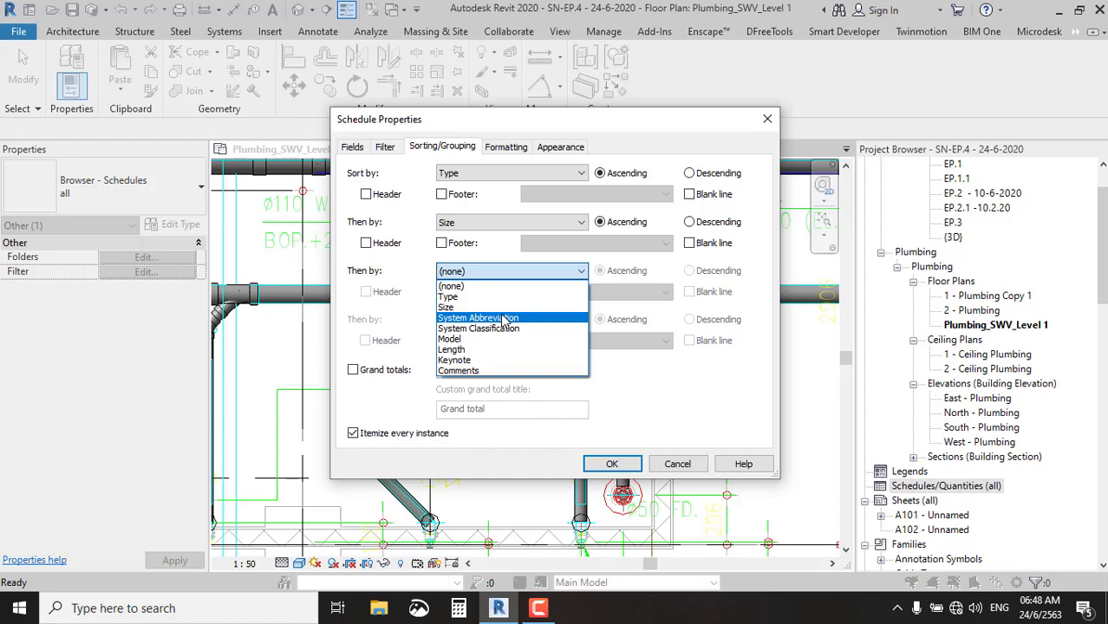
Make System Abbreviation the third sort key and add the System Type field.
left_click(504, 319)
left_click(359, 147)
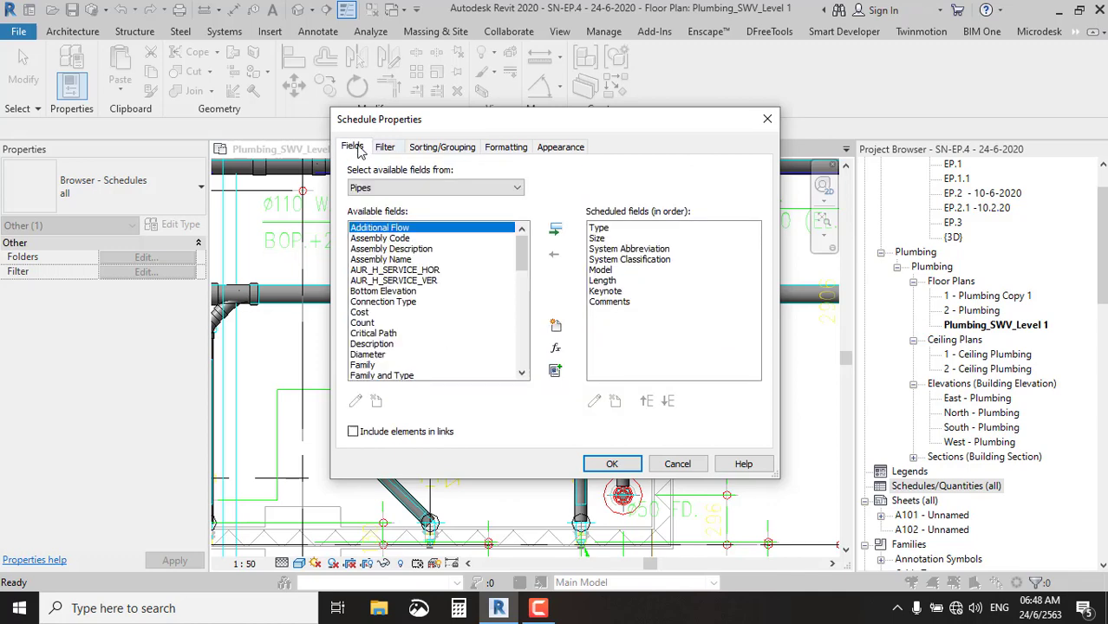
scroll(510, 303, "down", 8)
scroll(510, 304, "down", 5)
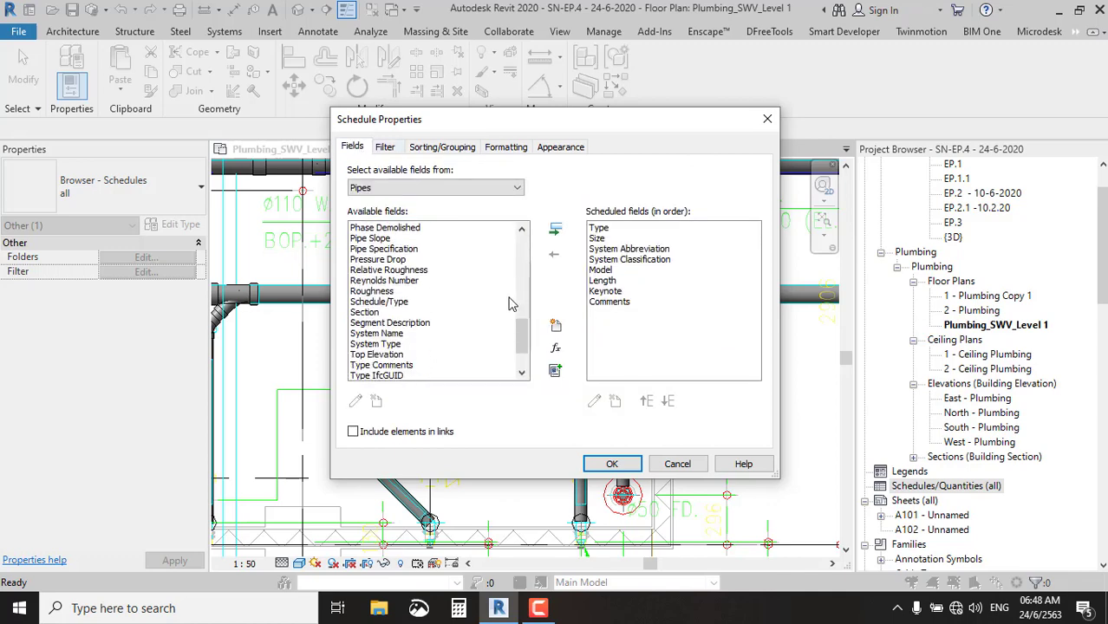
scroll(510, 303, "down", 3)
scroll(510, 303, "down", 1)
left_click(394, 291)
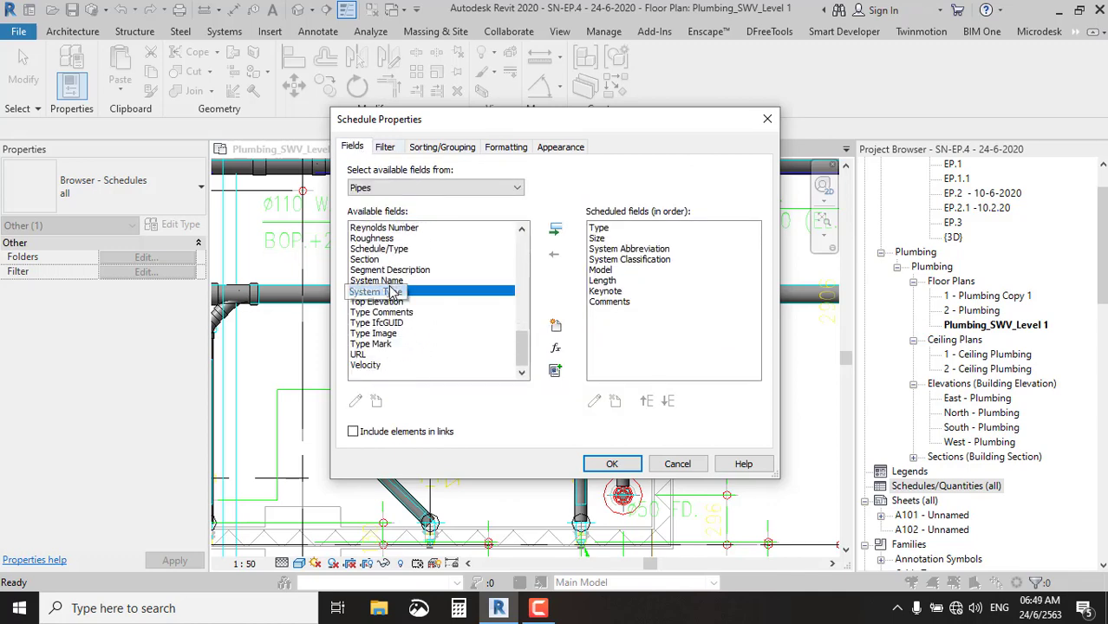
left_click(556, 230)
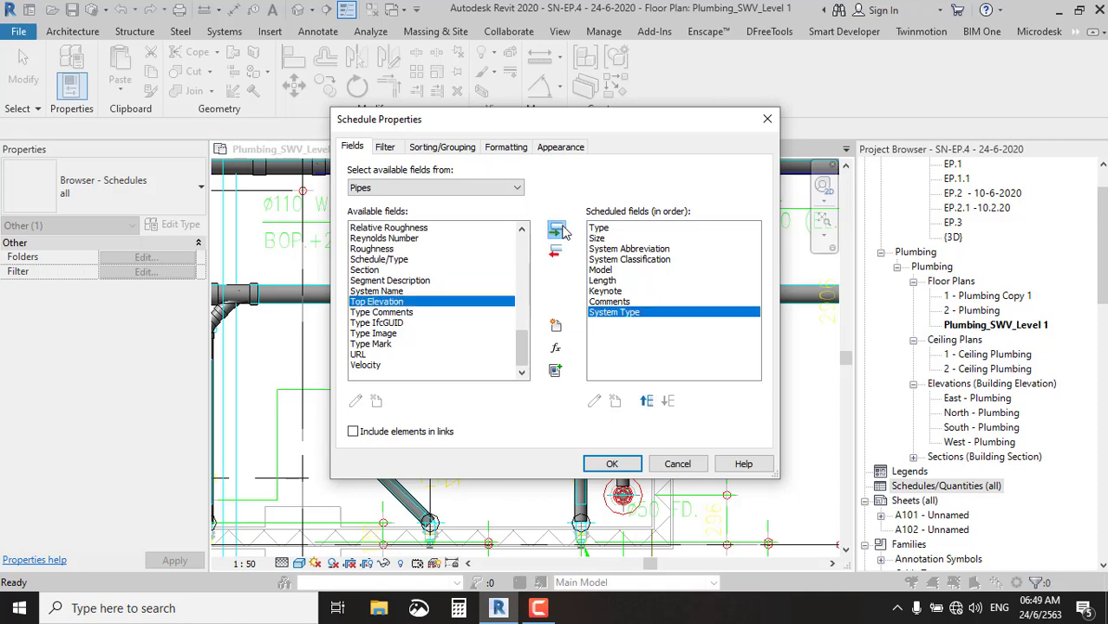
Move System Type up five places so it sits right after Size.
left_click(648, 400)
left_click(647, 400)
left_click(647, 401)
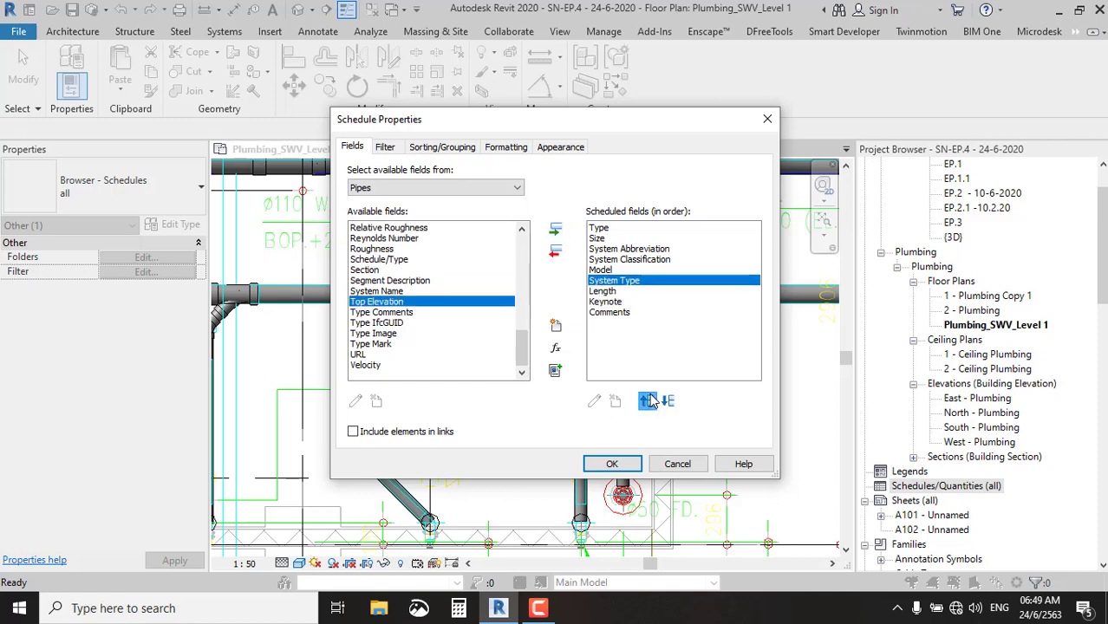
left_click(648, 401)
left_click(648, 401)
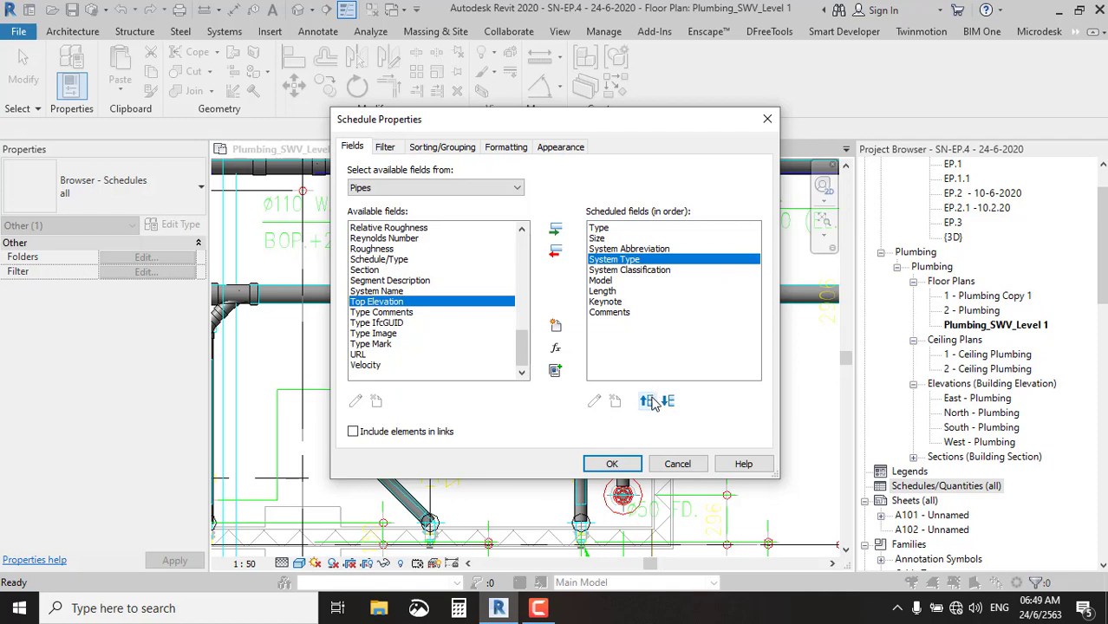
left_click(648, 400)
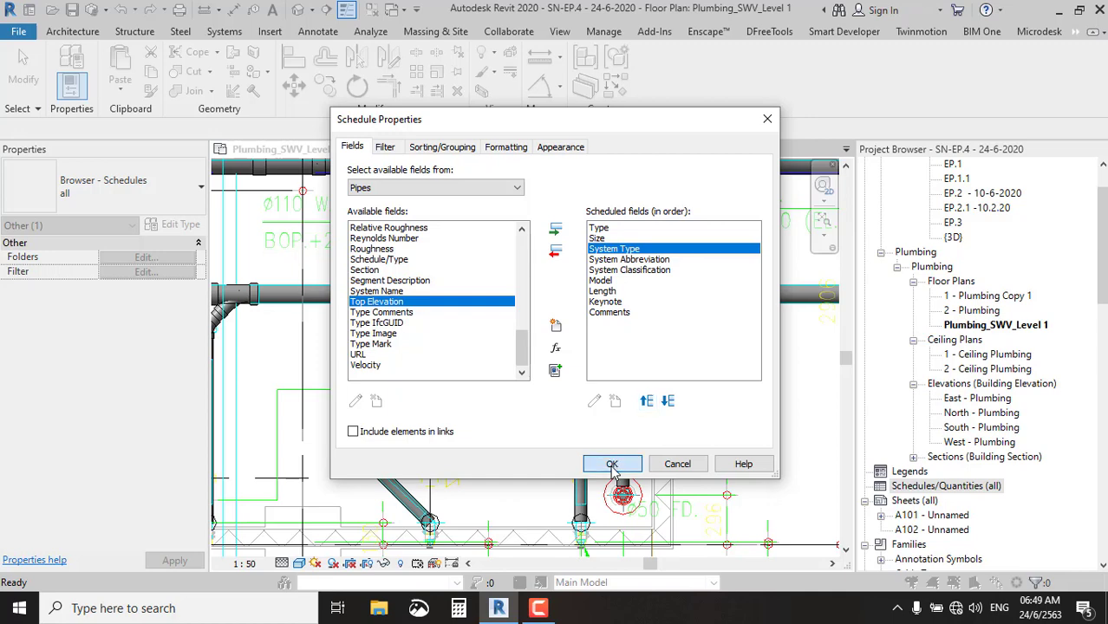
Turn on grand totals in the schedule's sorting settings.
left_click(453, 149)
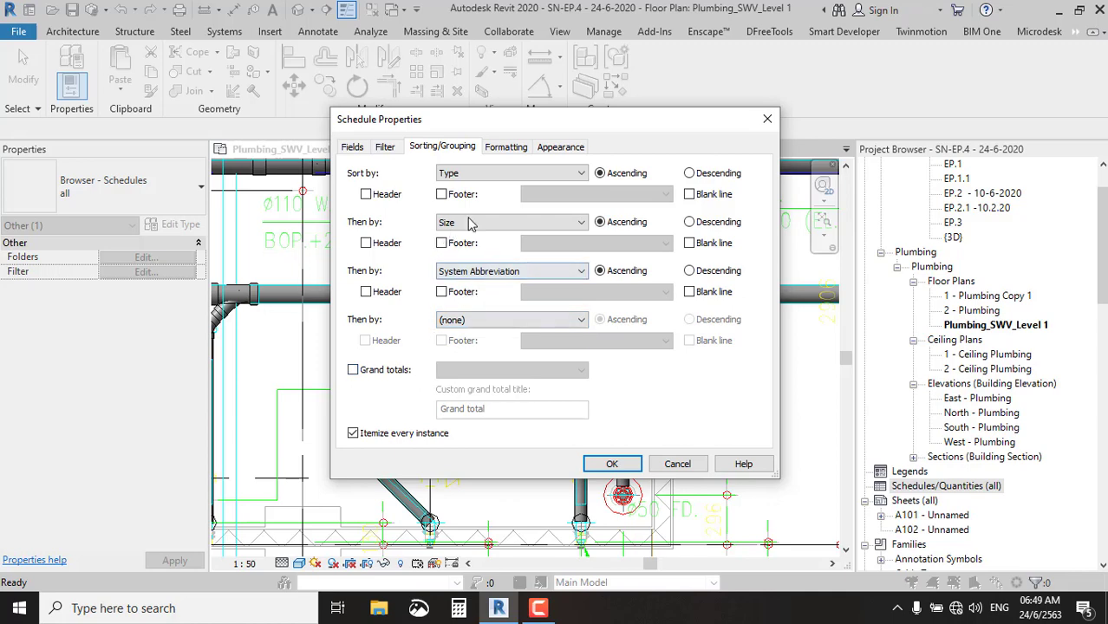
left_click(389, 373)
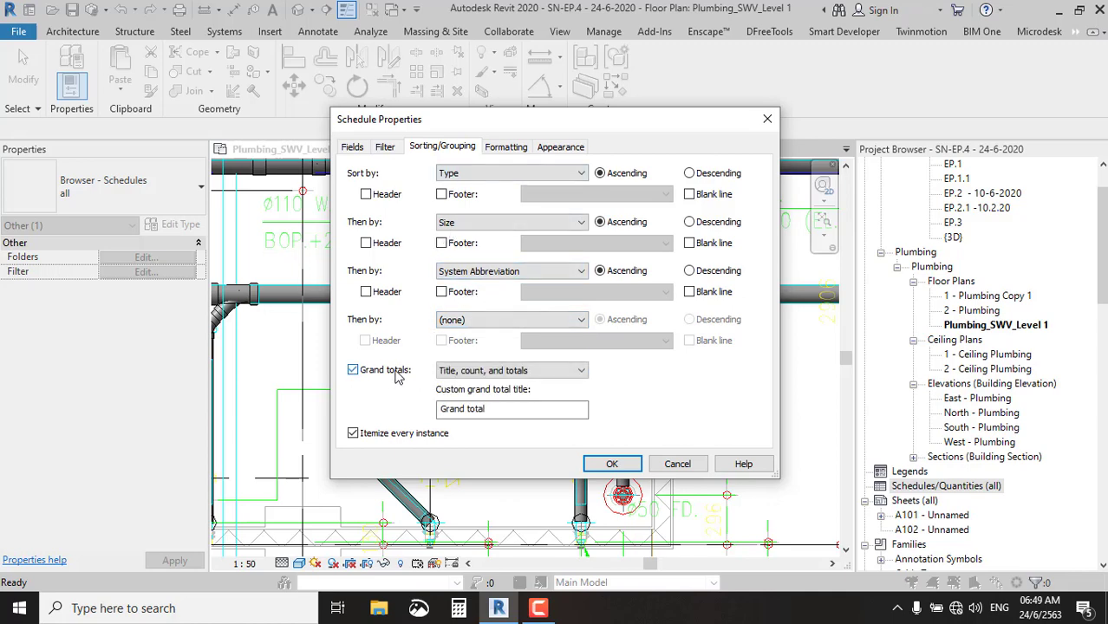
left_click(506, 148)
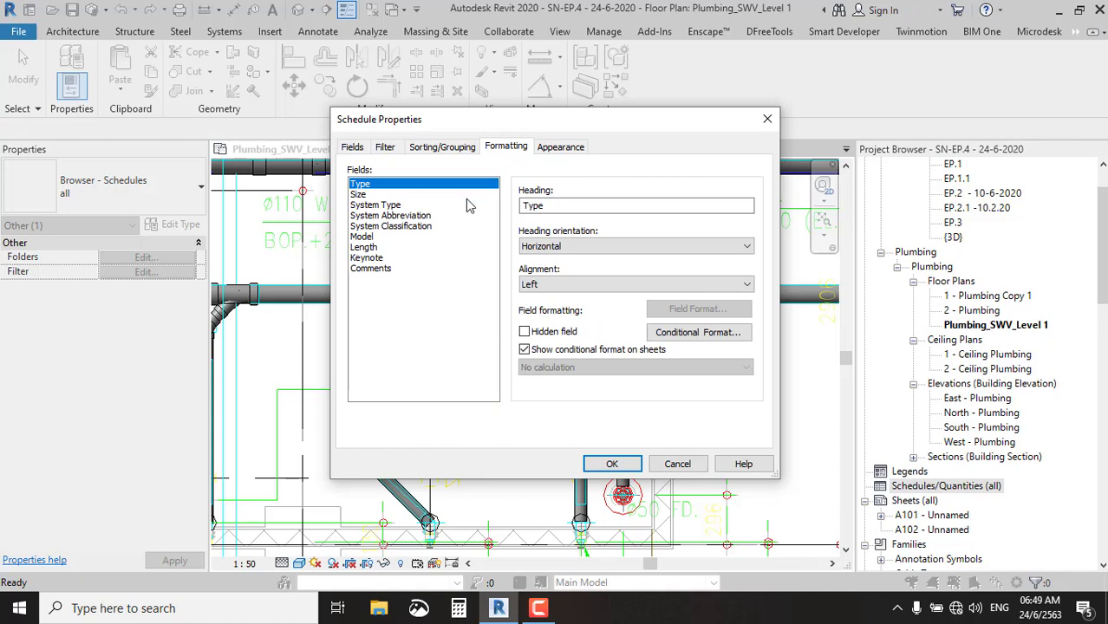
Center the Length column and set it to calculate totals.
left_click(363, 247)
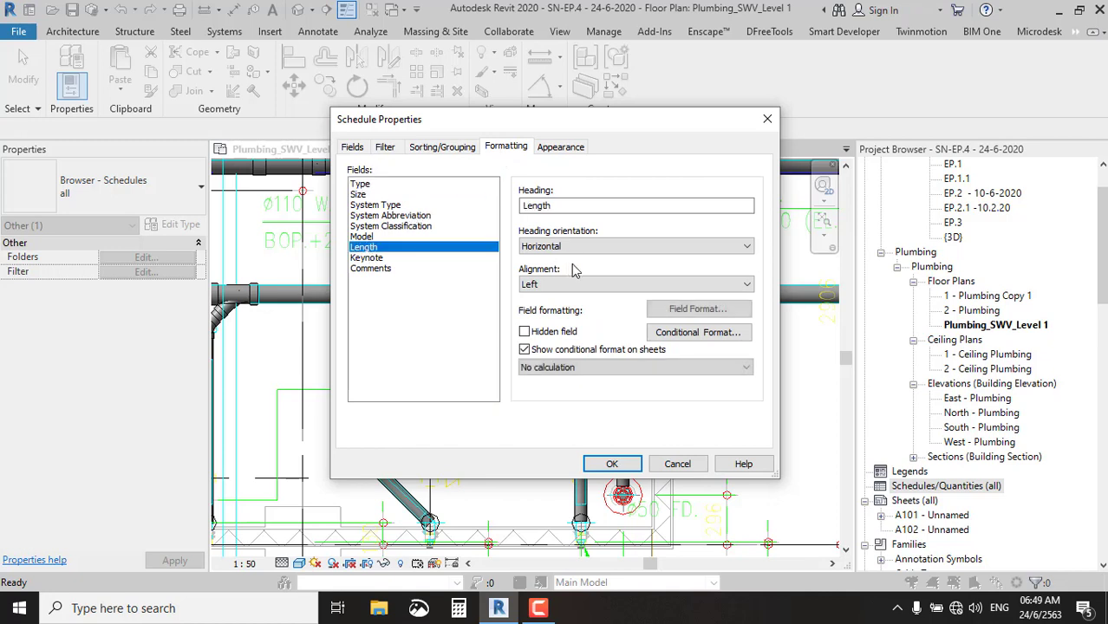
left_click(646, 285)
left_click(596, 309)
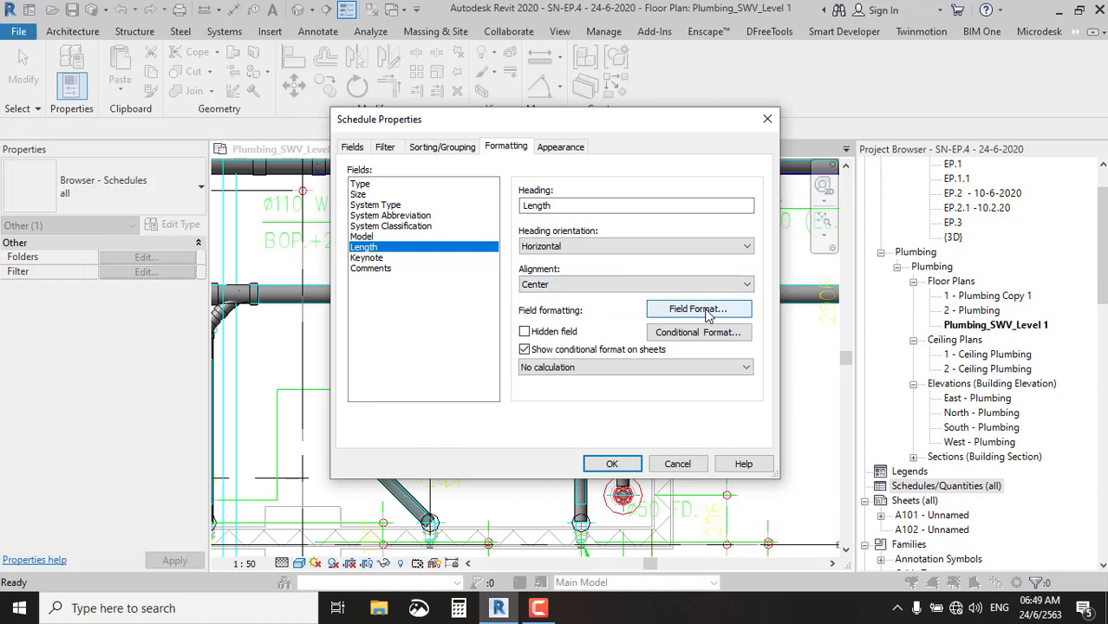
left_click(610, 366)
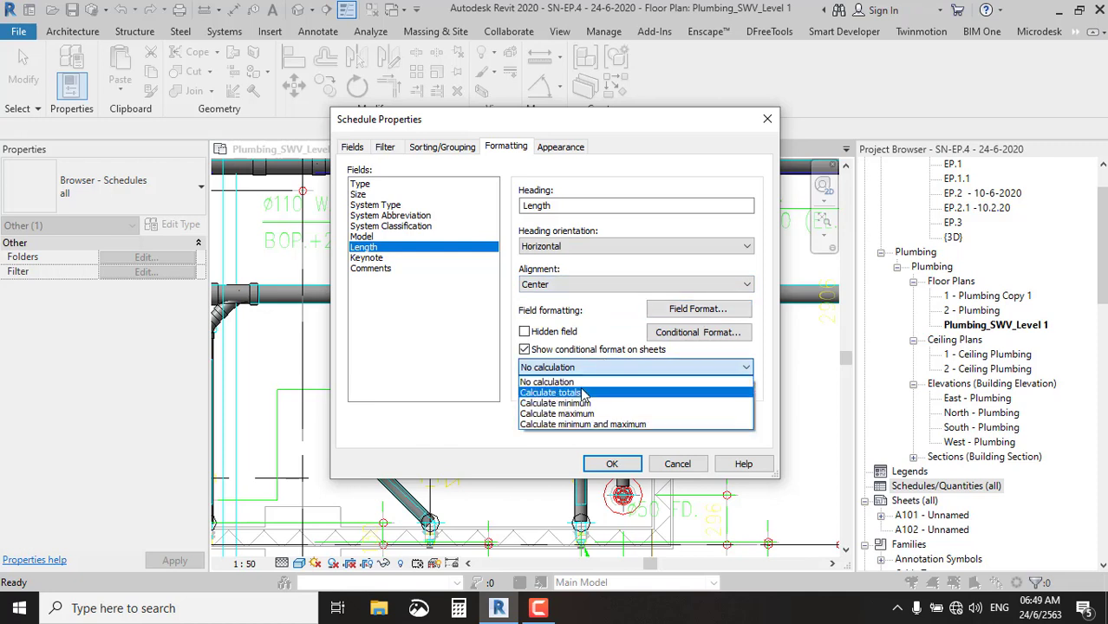
left_click(583, 394)
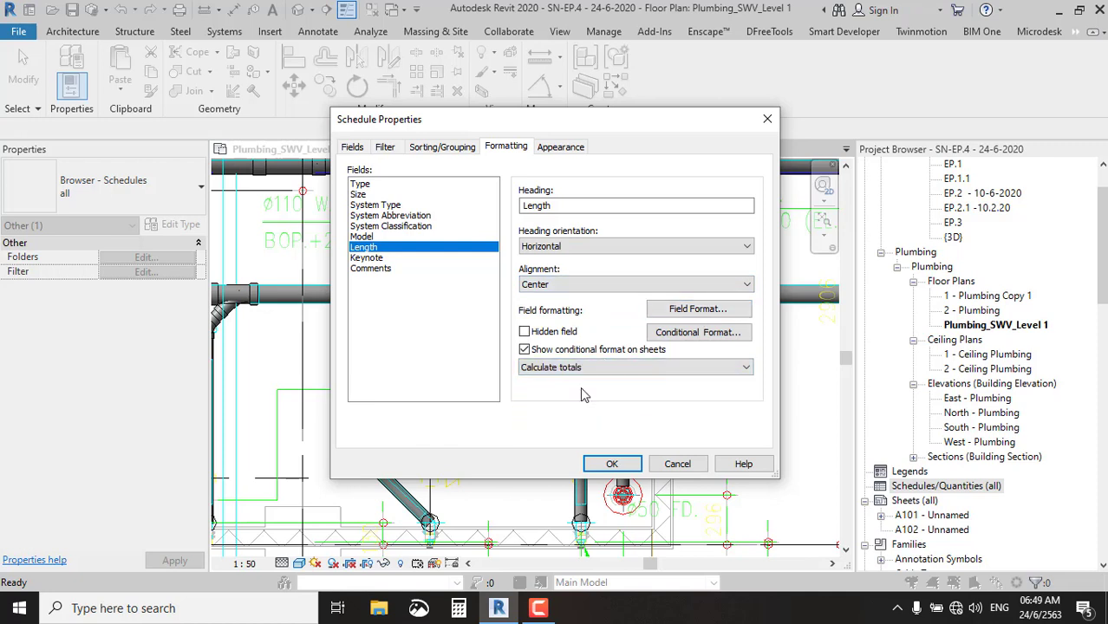
Format Length in meters, rounded to 2 decimal places with an m symbol, and apply.
left_click(717, 311)
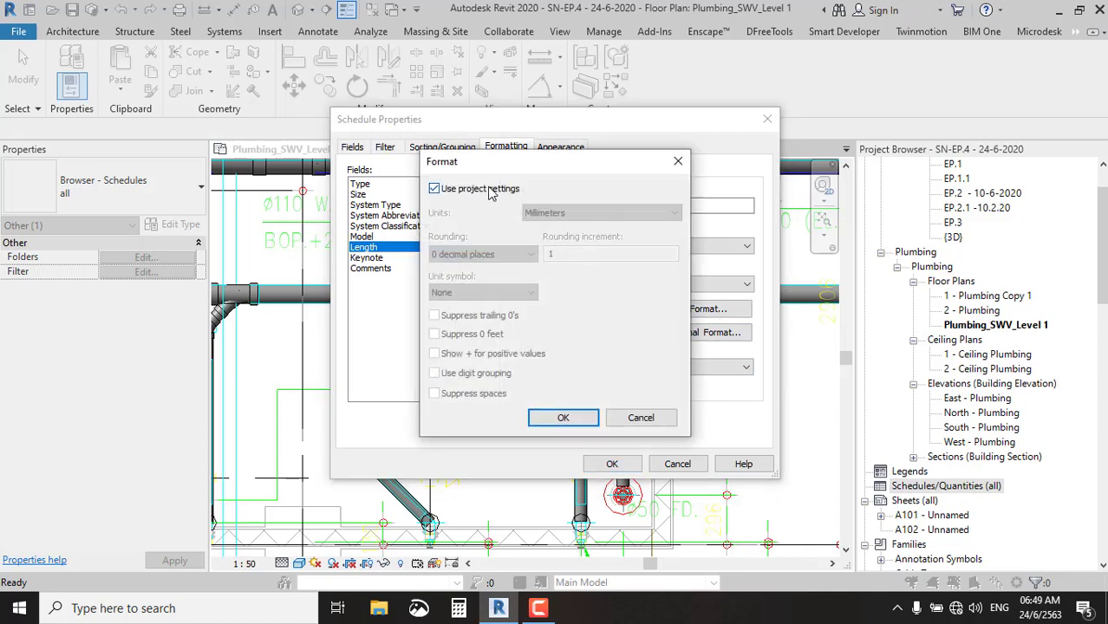
left_click(488, 189)
left_click(564, 213)
left_click(566, 277)
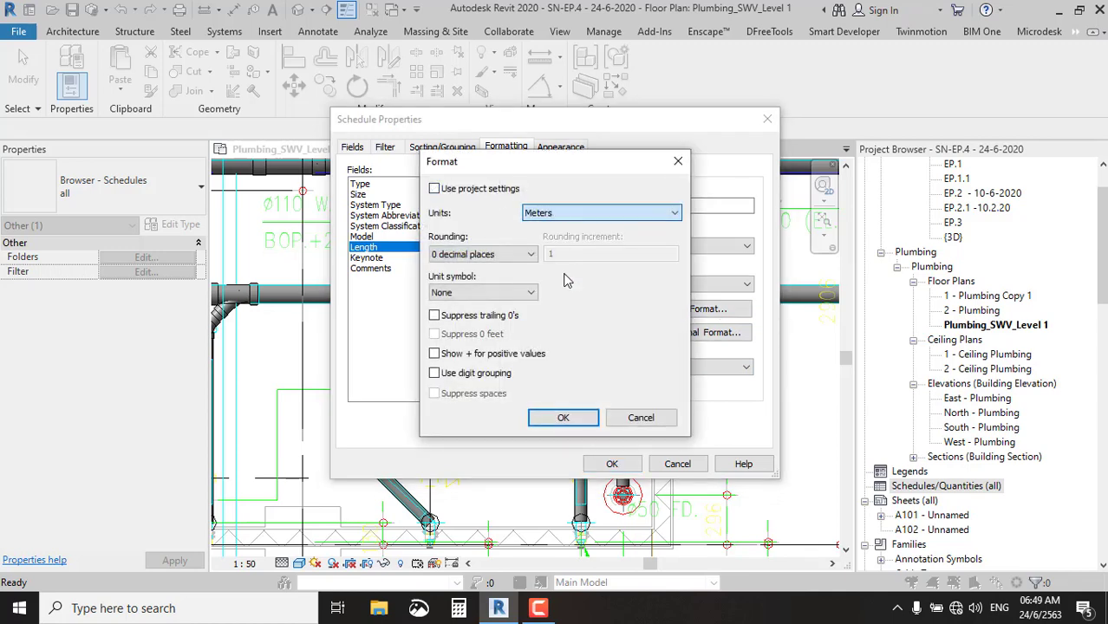
left_click(524, 255)
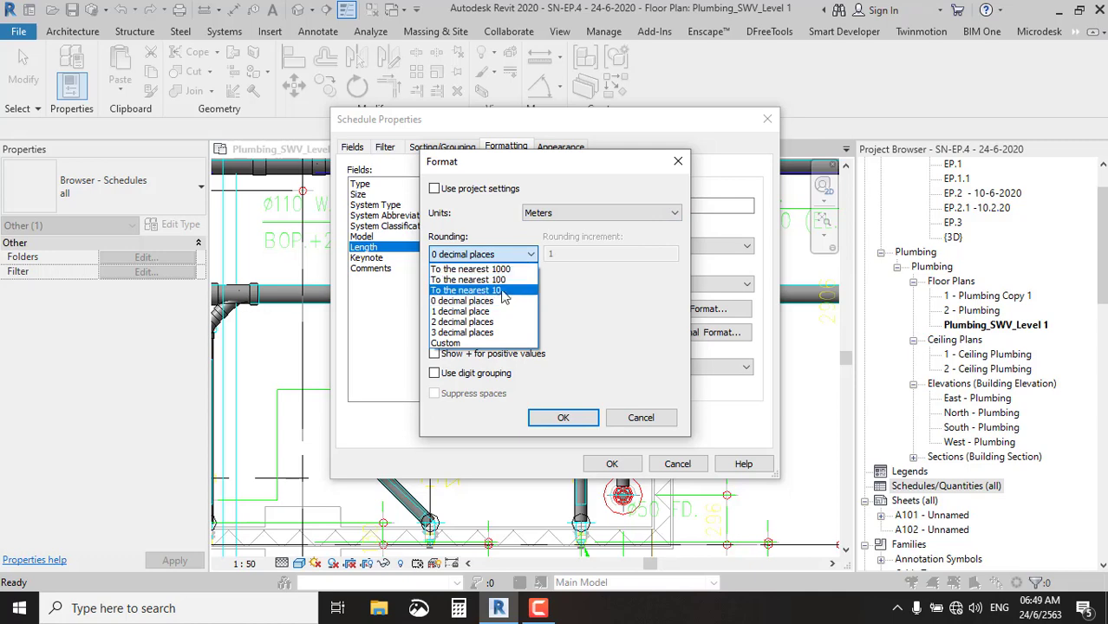
left_click(495, 322)
left_click(525, 295)
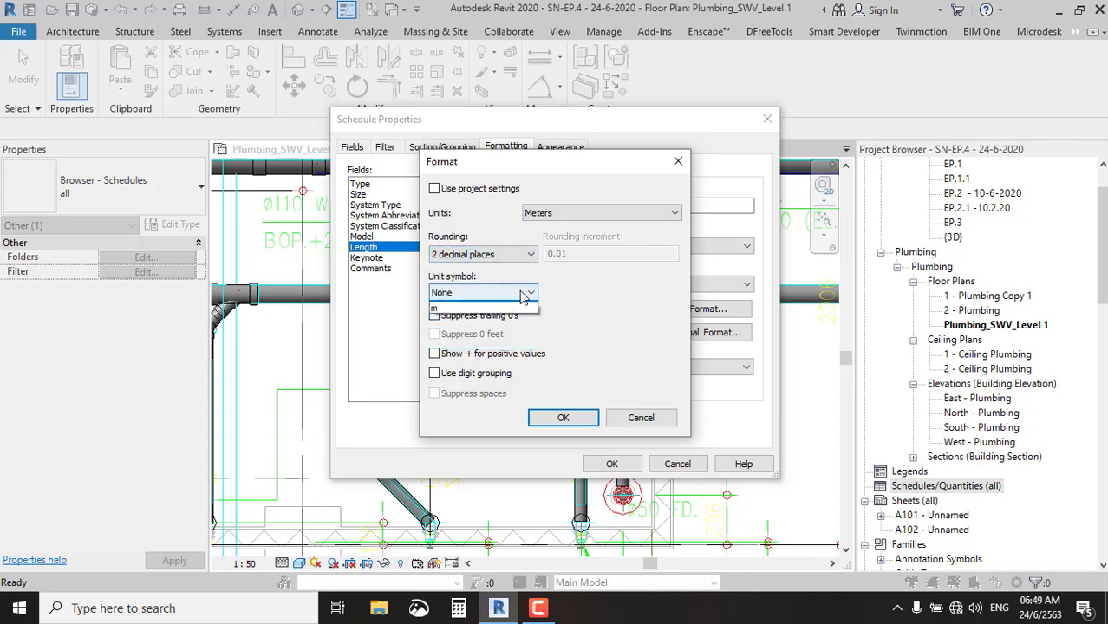
left_click(489, 320)
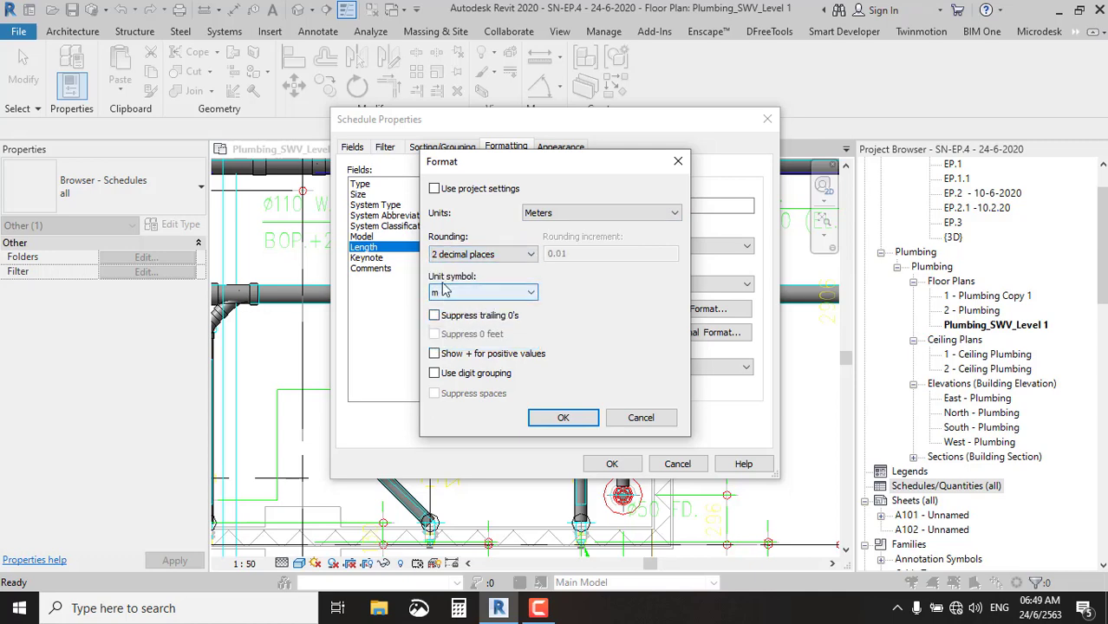
left_click(564, 417)
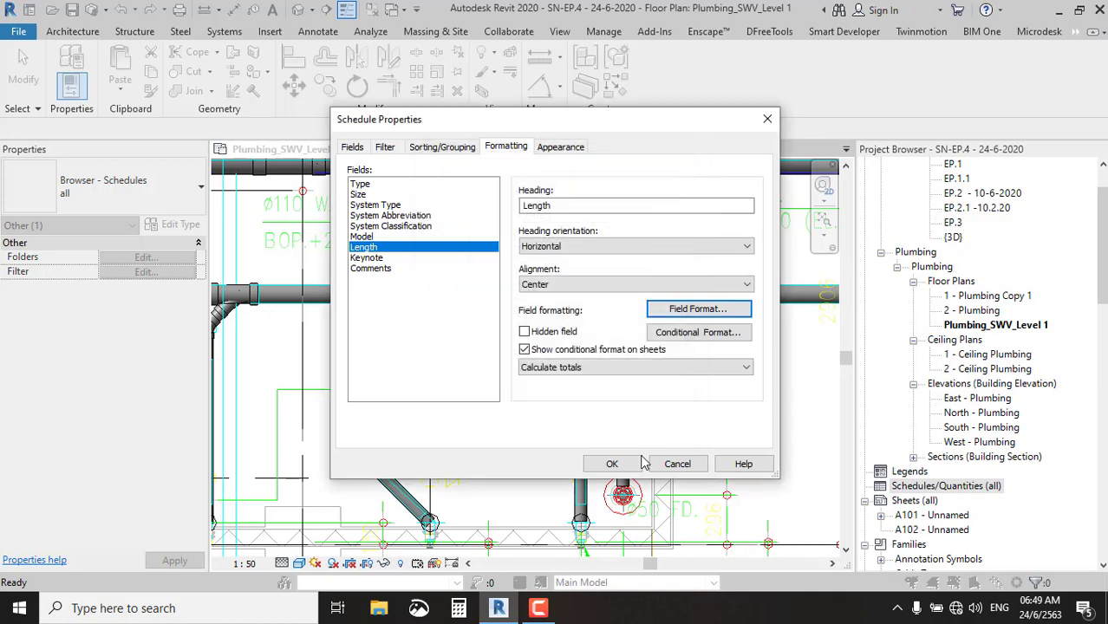
left_click(612, 464)
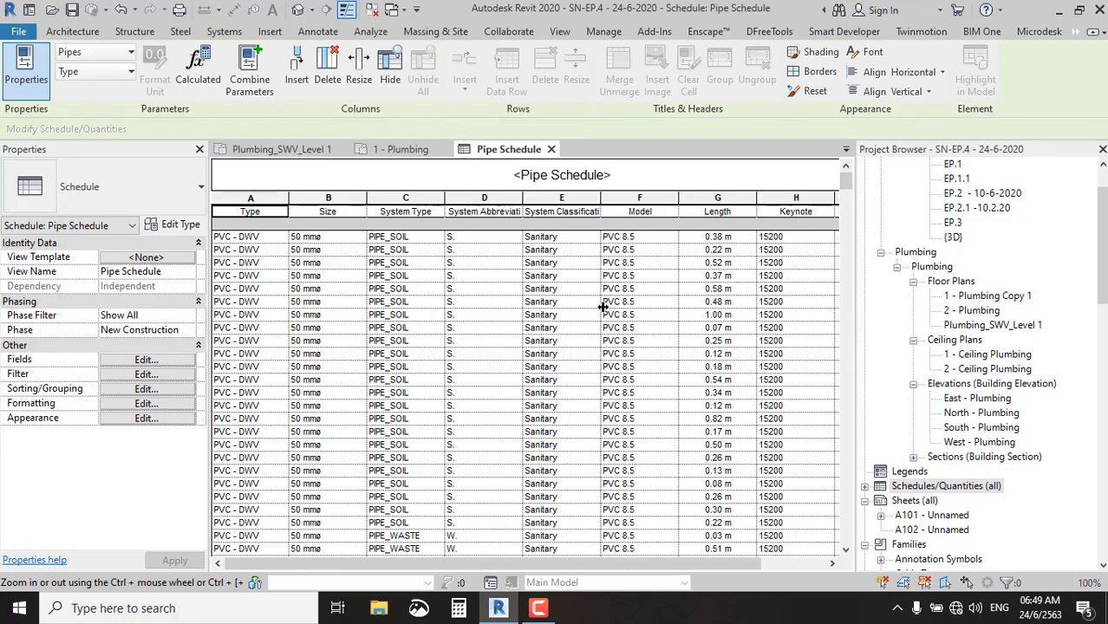
Scroll through the Pipe Schedule rows to the bottom and back to the top.
scroll(319, 262, "down", 3)
scroll(365, 282, "down", 3)
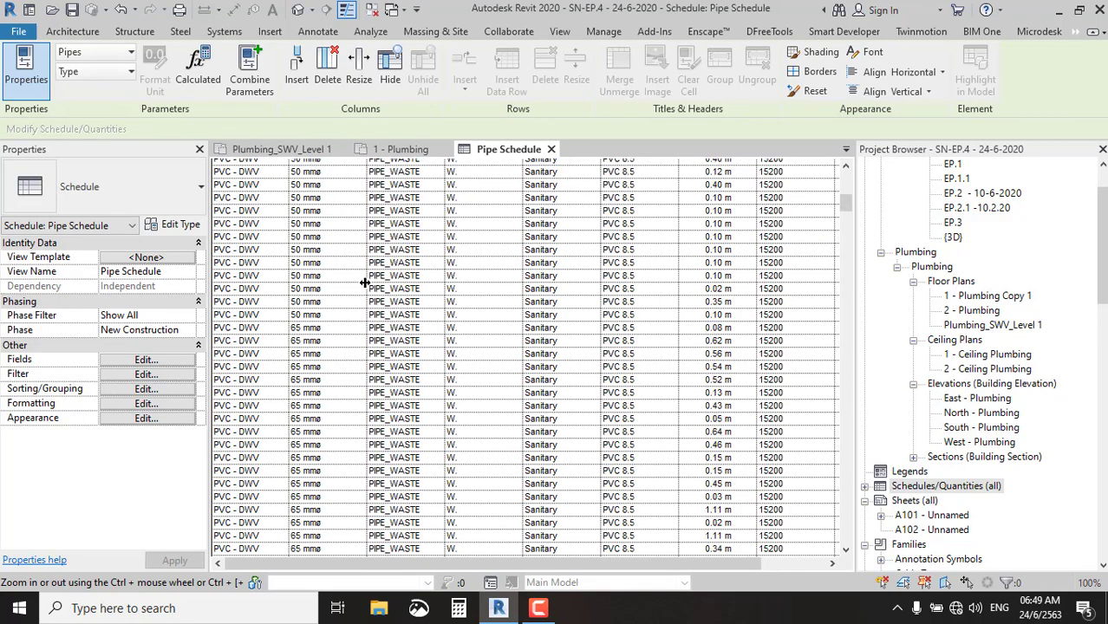
scroll(365, 283, "down", 3)
scroll(365, 282, "down", 3)
scroll(365, 283, "down", 3)
scroll(365, 283, "down", 3)
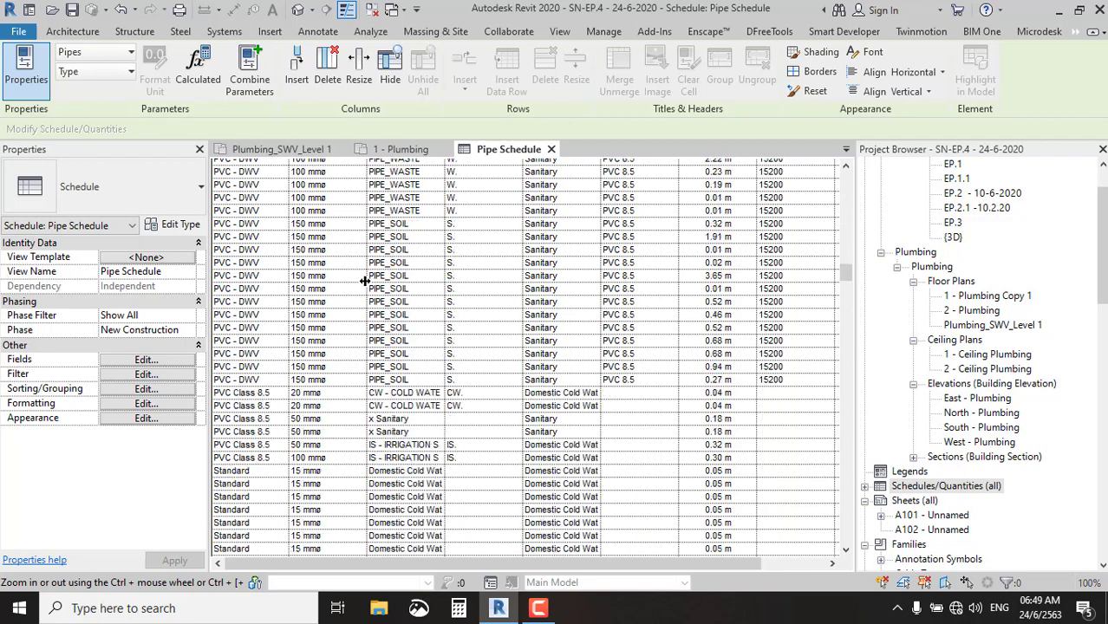
scroll(365, 283, "down", 3)
scroll(365, 283, "up", 3)
scroll(365, 281, "up", 3)
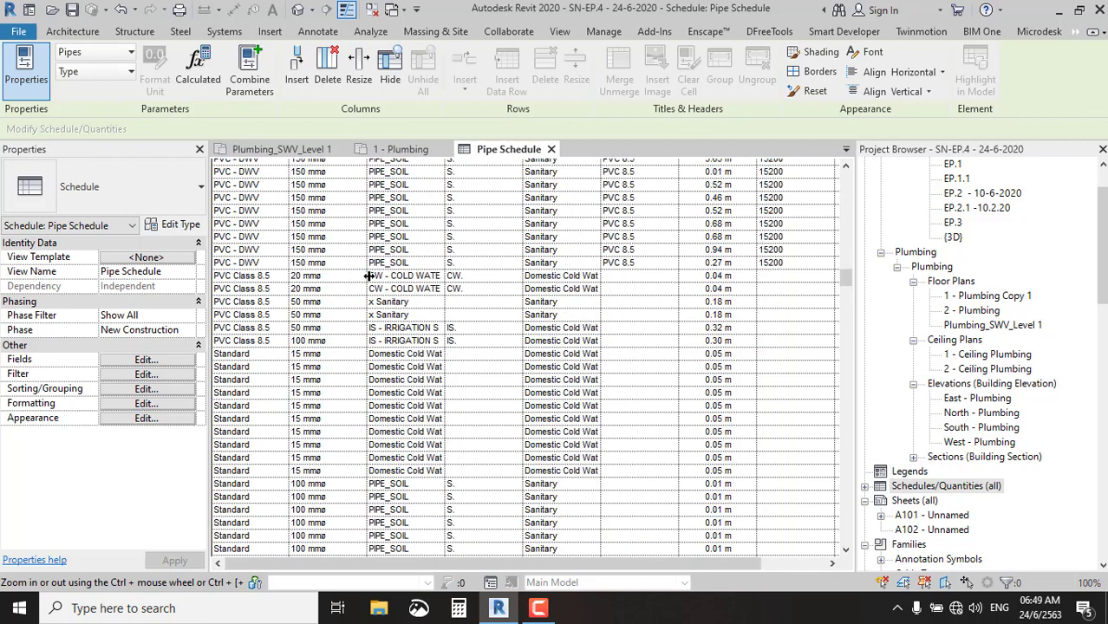
scroll(369, 276, "down", 3)
scroll(369, 276, "down", 3)
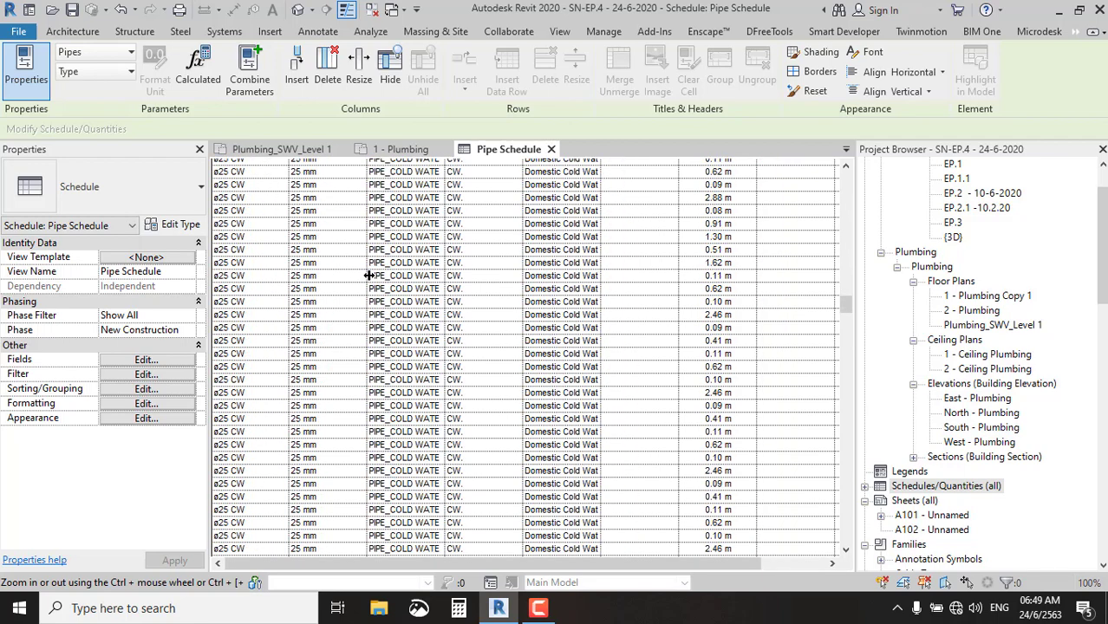
scroll(368, 276, "down", 3)
scroll(368, 276, "down", 3)
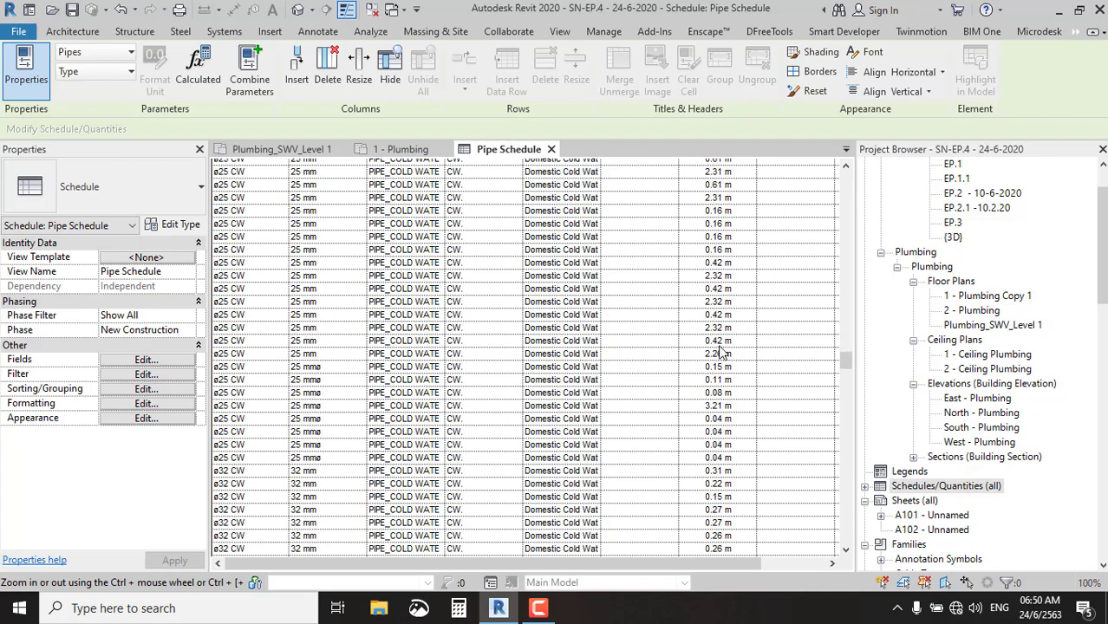
scroll(711, 347, "down", 5)
scroll(404, 388, "down", 5)
scroll(404, 388, "down", 5)
scroll(767, 415, "down", 3)
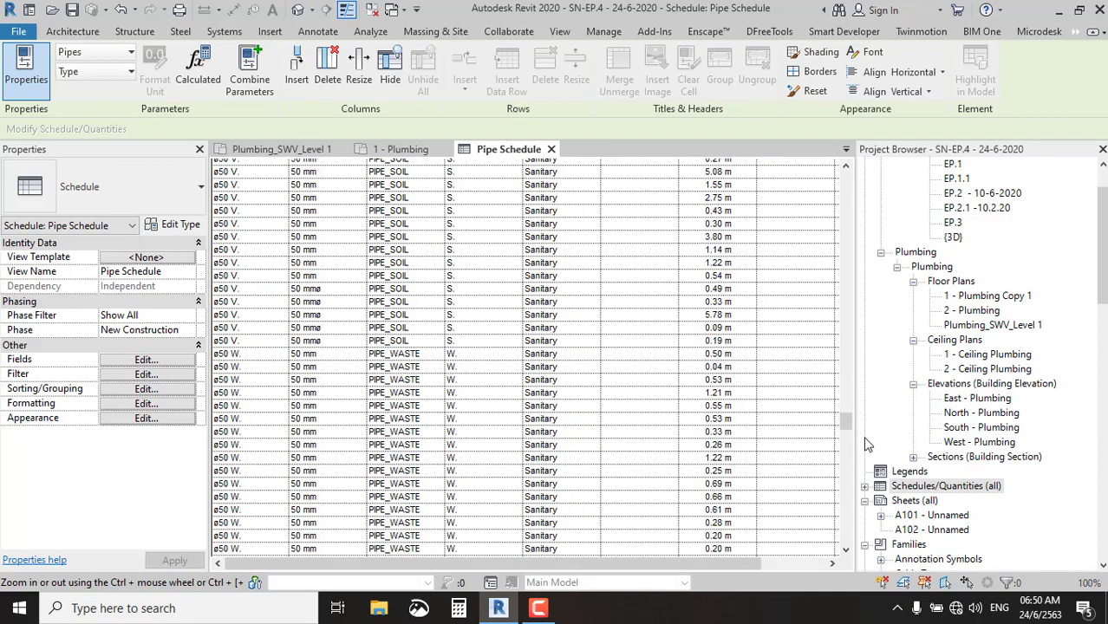
left_click_drag(852, 418, 846, 531)
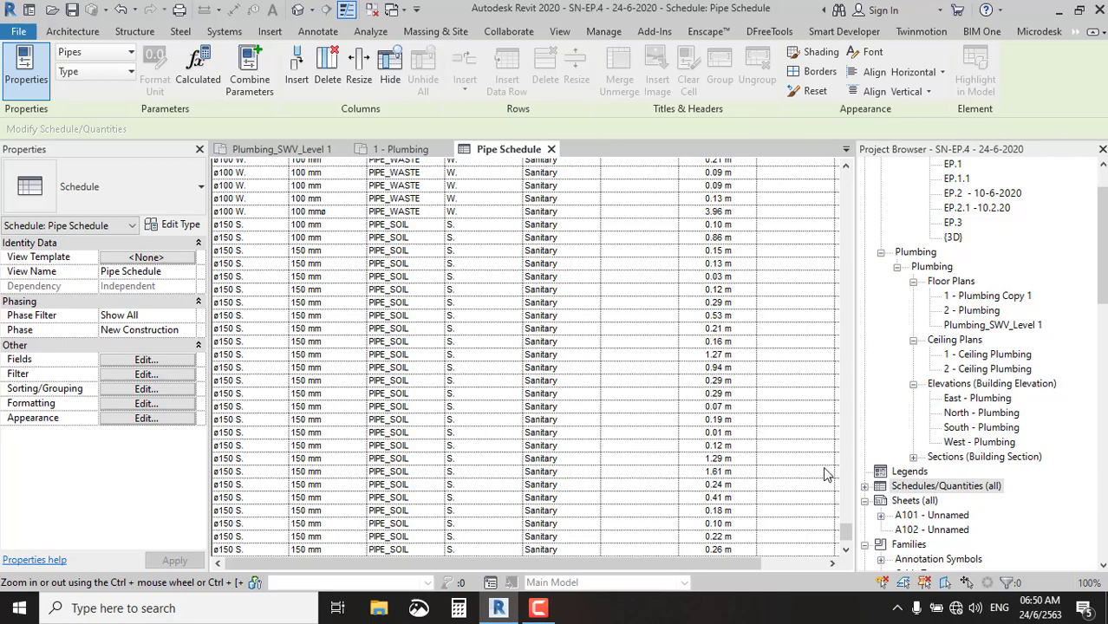
mouse_move(847, 531)
left_mouse_down()
mouse_move(848, 552)
mouse_move(887, 155)
left_mouse_up()
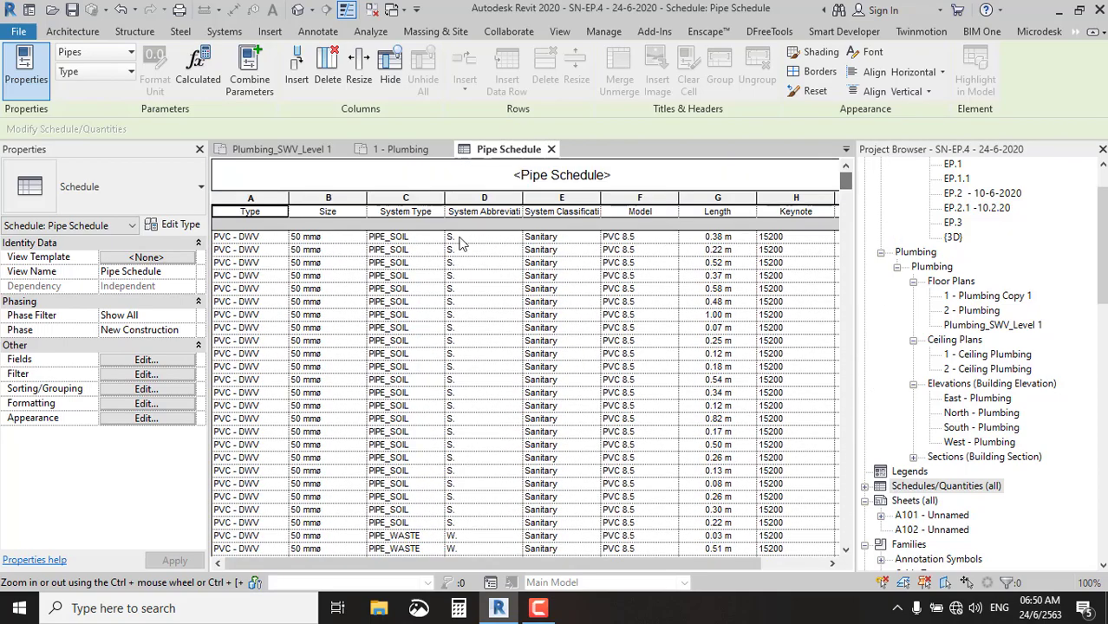
Select the 50 mm PIPE_SOIL rows and highlight those pipes in the Plumbing_SWV_Level 1 plan.
left_click(278, 237)
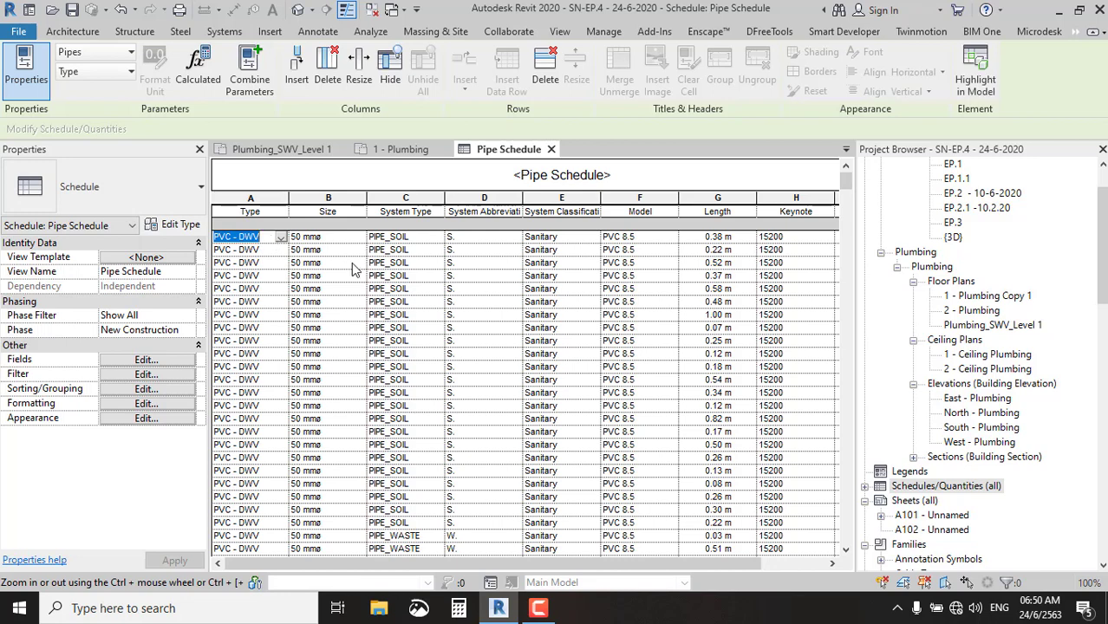
scroll(415, 259, "down", 3)
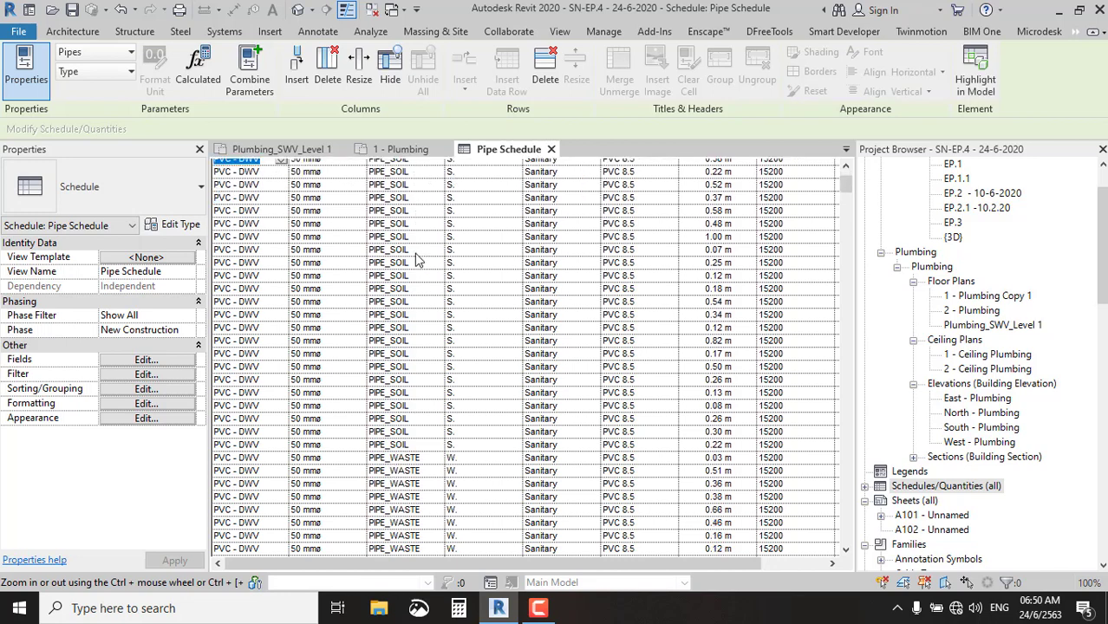
scroll(415, 260, "down", 3)
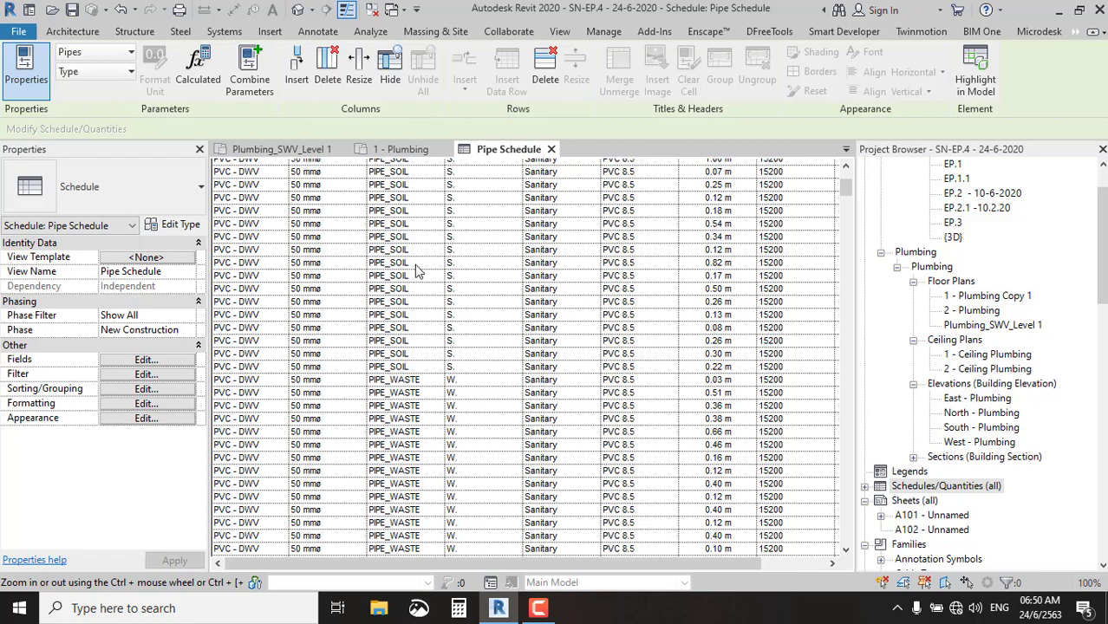
left_click(266, 370, "shift")
scroll(462, 380, "up", 3)
scroll(462, 380, "up", 3)
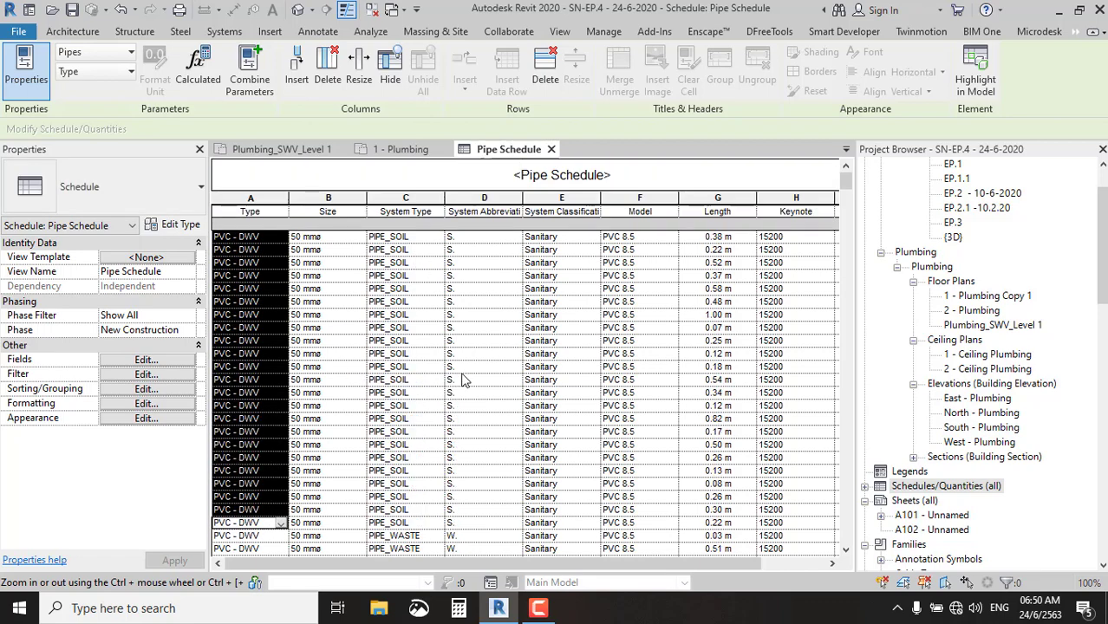
left_click(974, 76)
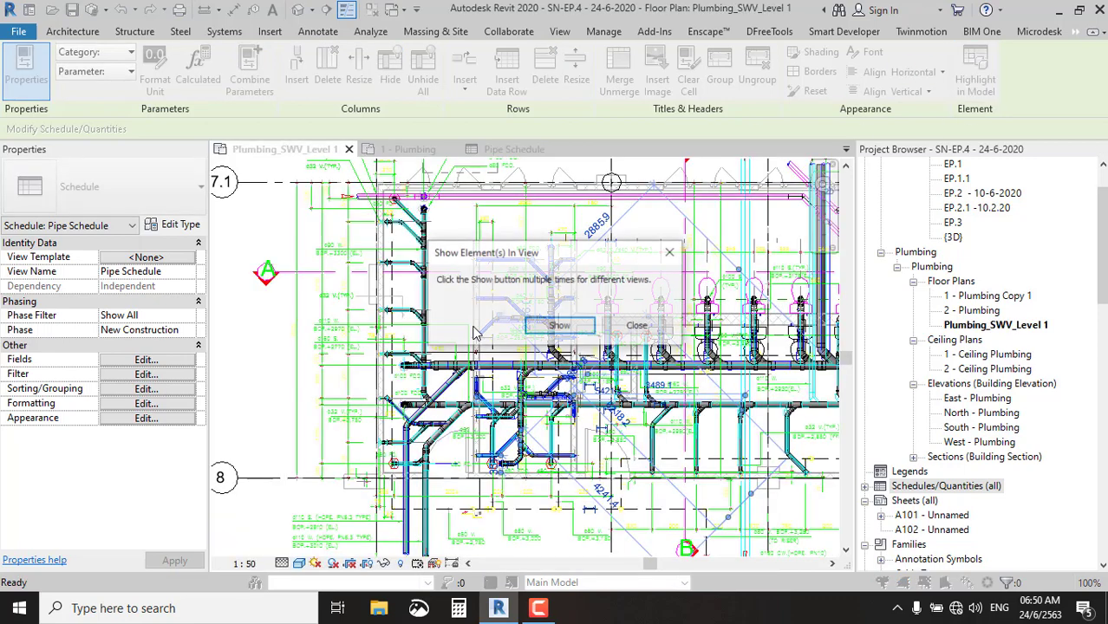
left_click(638, 333)
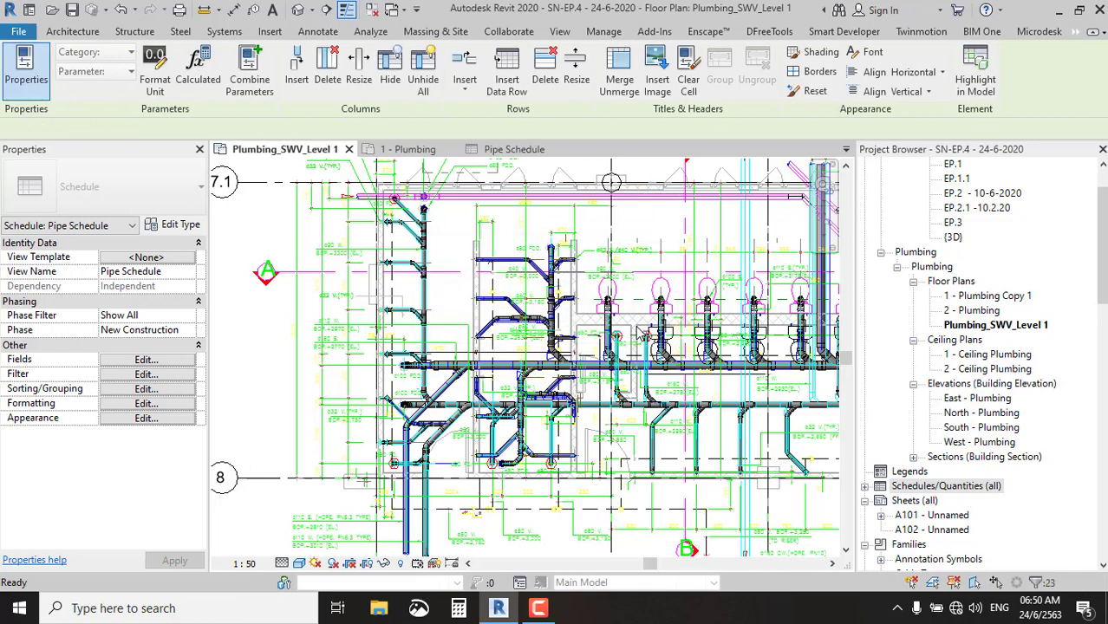
Open the default 3D view and orbit around the selected pipe network.
left_click(455, 91)
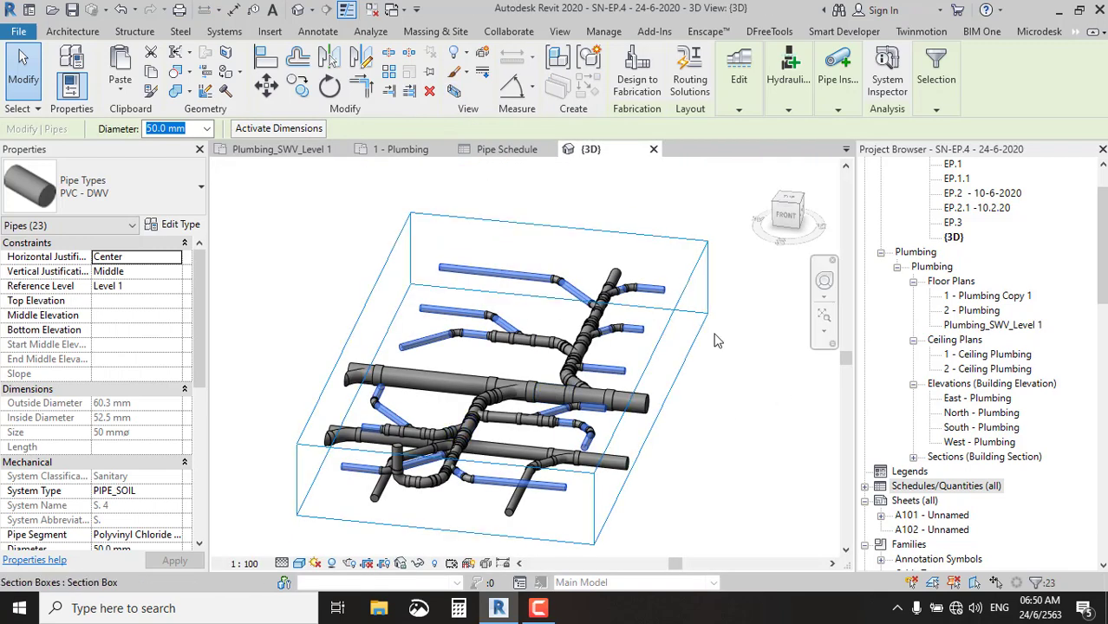
middle_click_drag(610, 440, 307, 341, "shift")
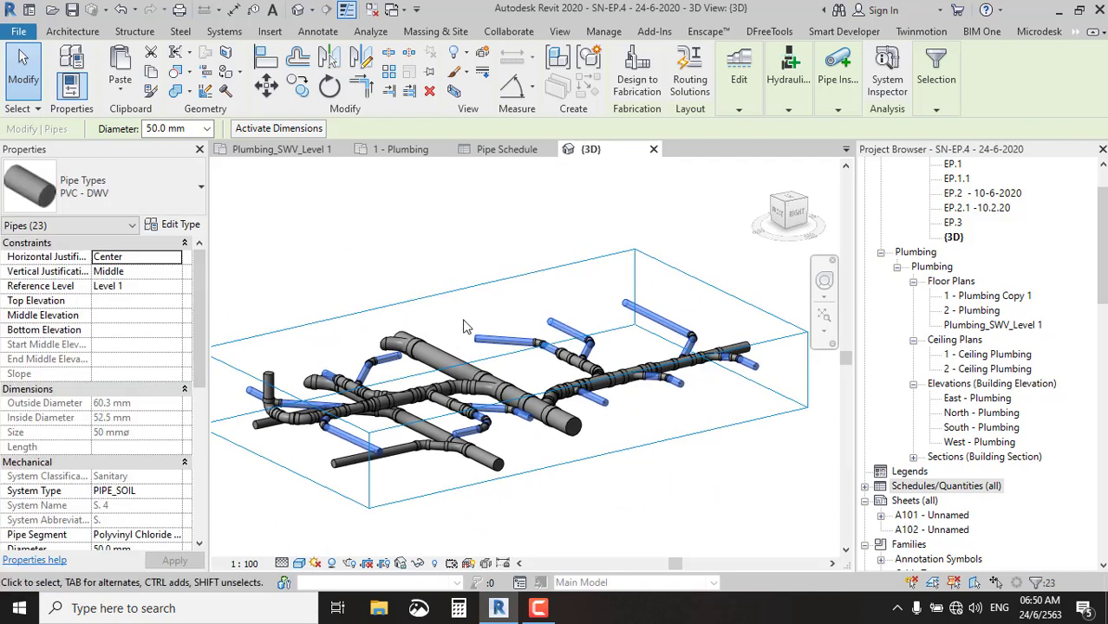
middle_click_drag(464, 327, 451, 356, "shift")
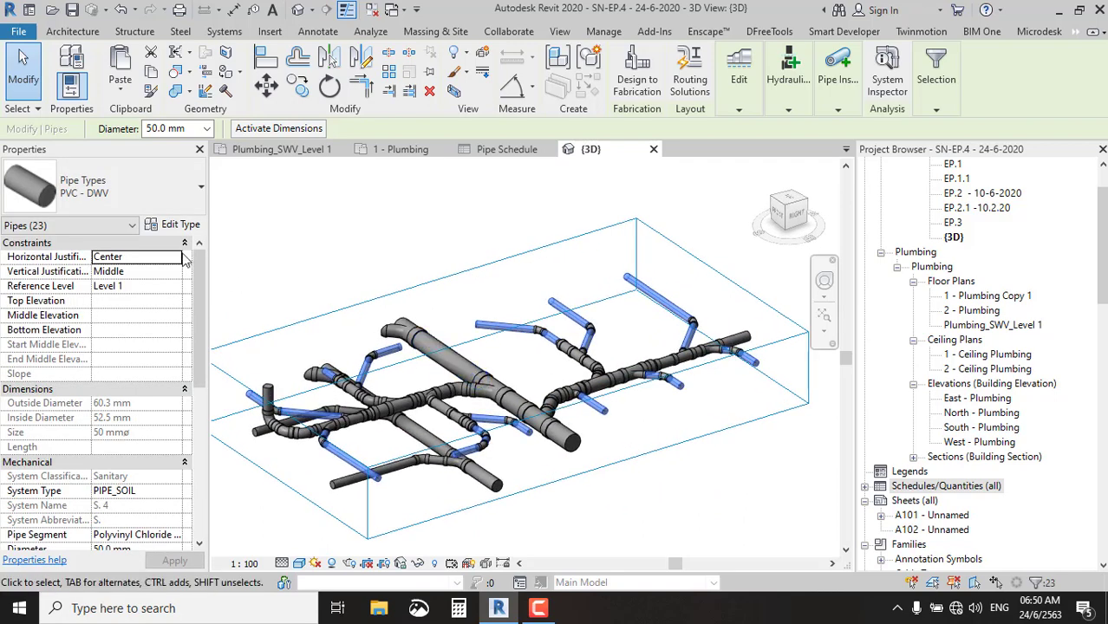
Change the selected soil pipes to the ø50 S. pipe type and deselect them.
left_click(155, 191)
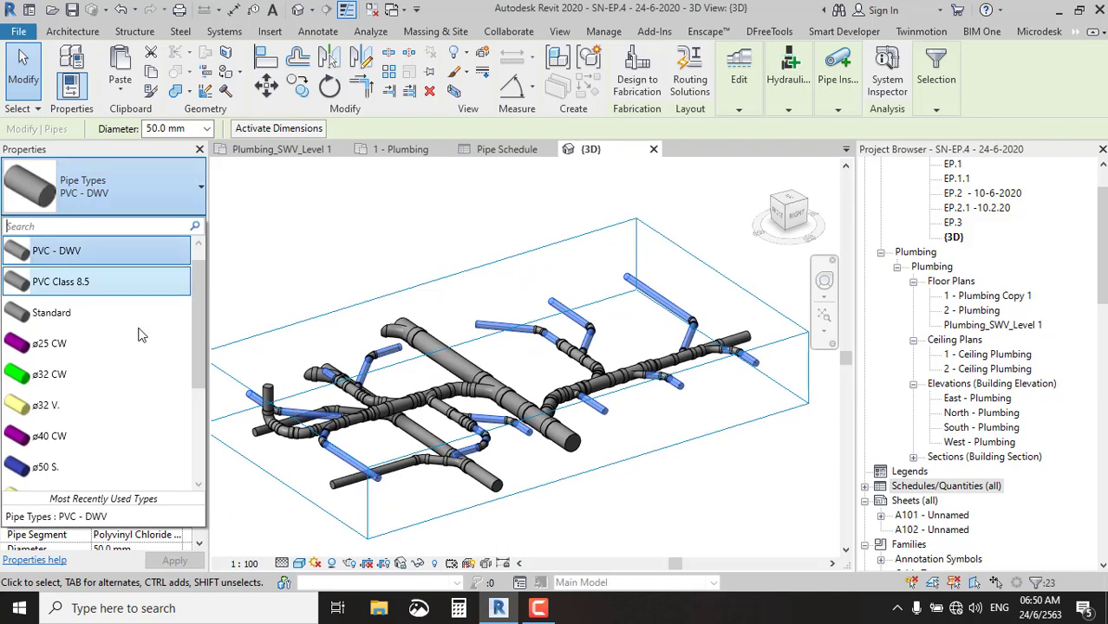
scroll(143, 381, "down", 2)
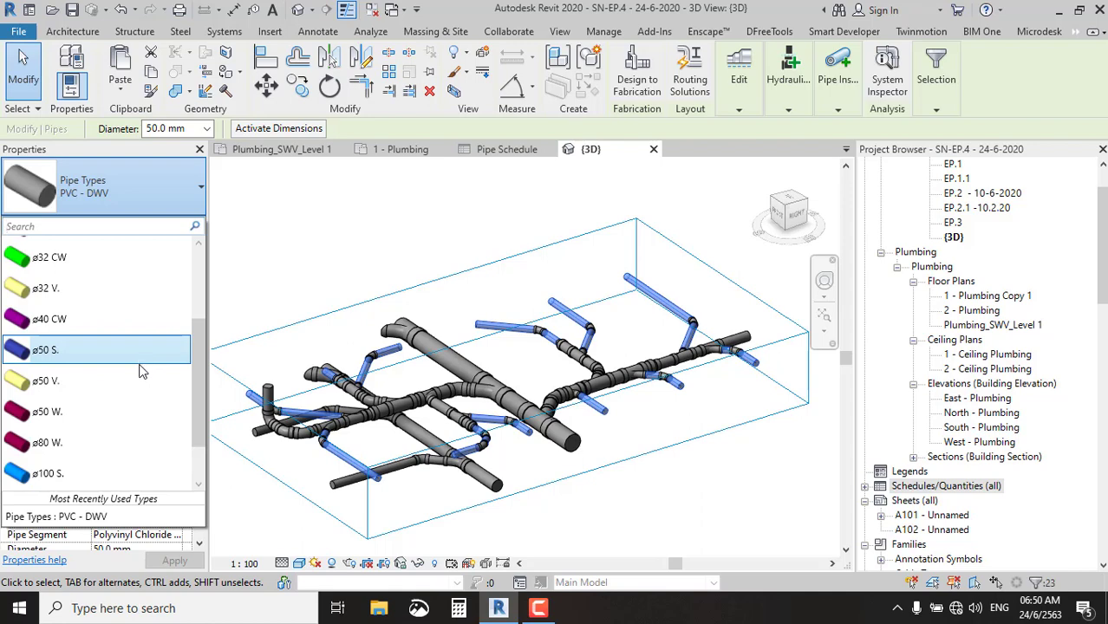
left_click(485, 9)
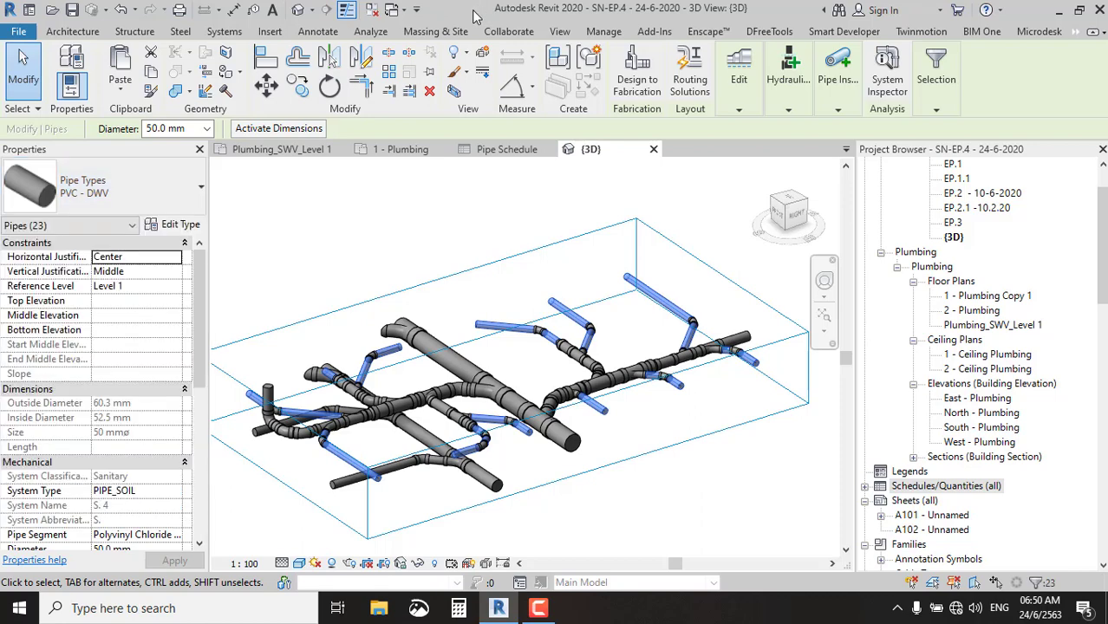
left_click(165, 195)
scroll(126, 357, "down", 2)
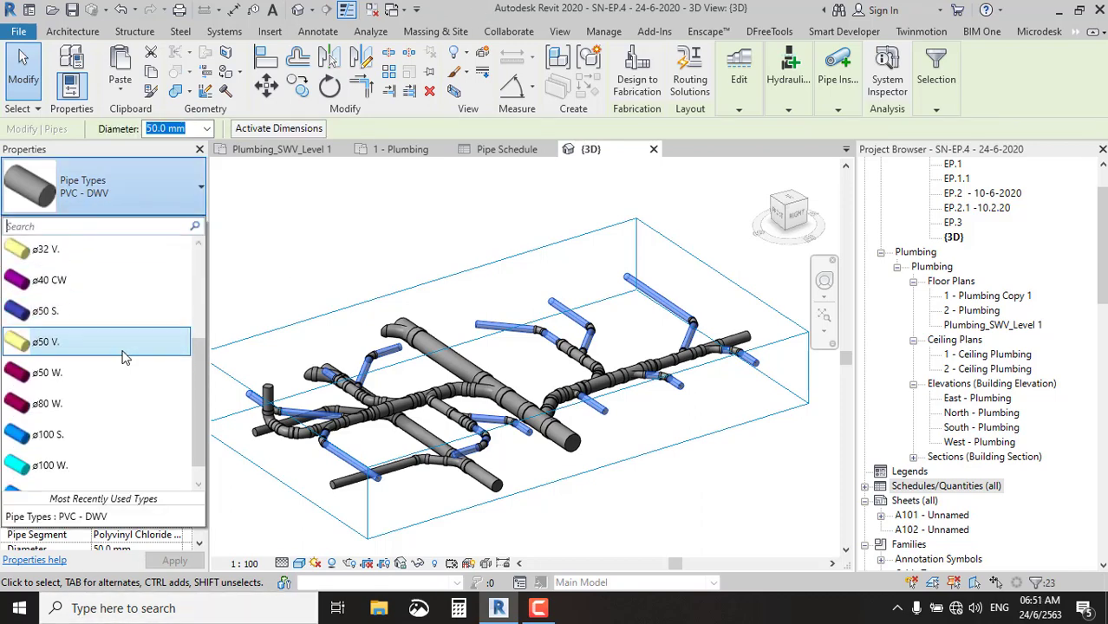
left_click(100, 310)
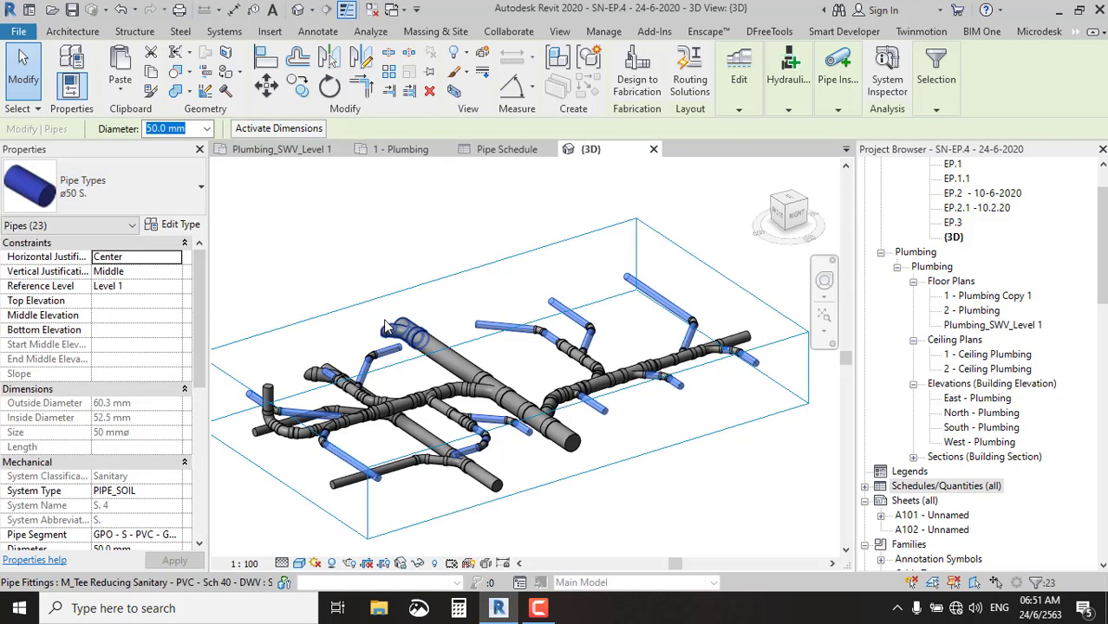
left_click(381, 240)
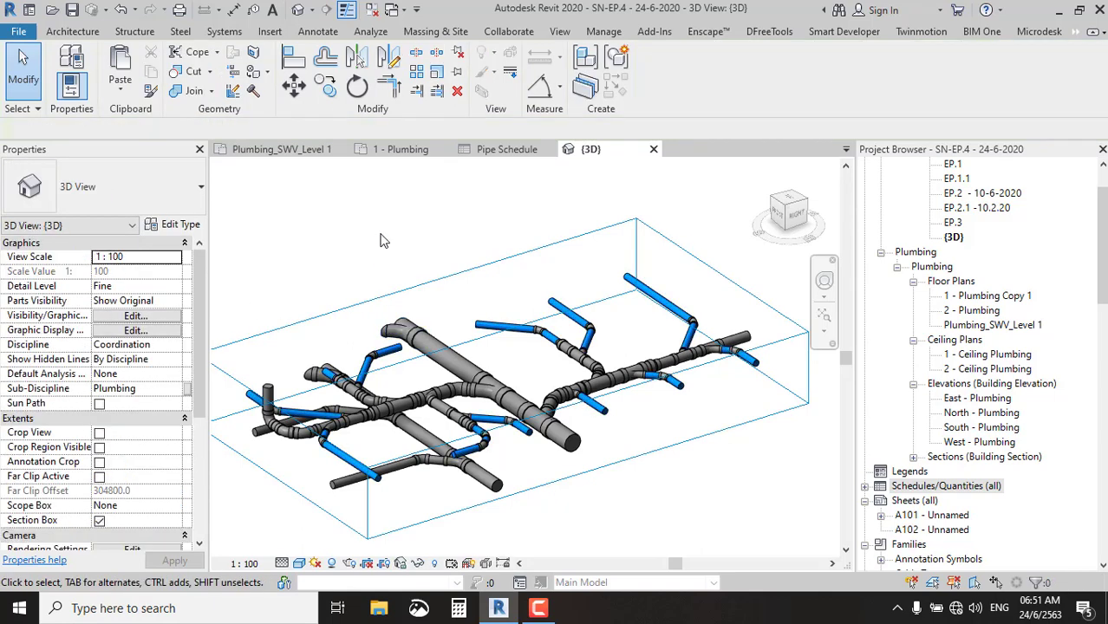
Zoom and pan the 3D view to check the retyped ø50 S. pipes.
scroll(423, 414, "up", 3)
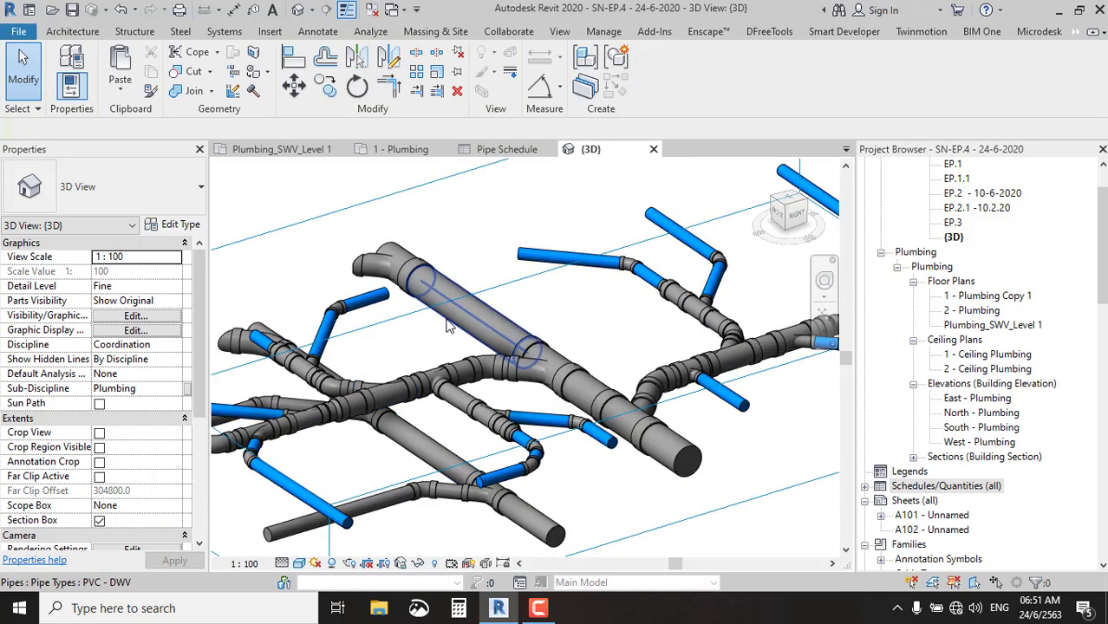
scroll(568, 456, "up", 1)
scroll(577, 442, "up", 1)
scroll(589, 425, "up", 1)
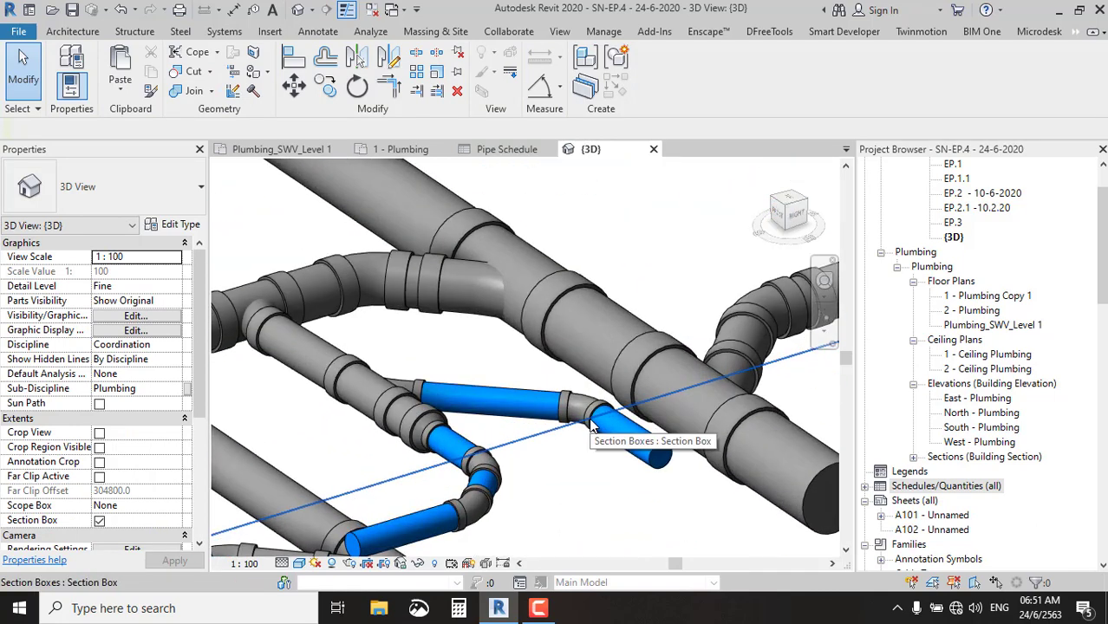
scroll(607, 420, "down", 3)
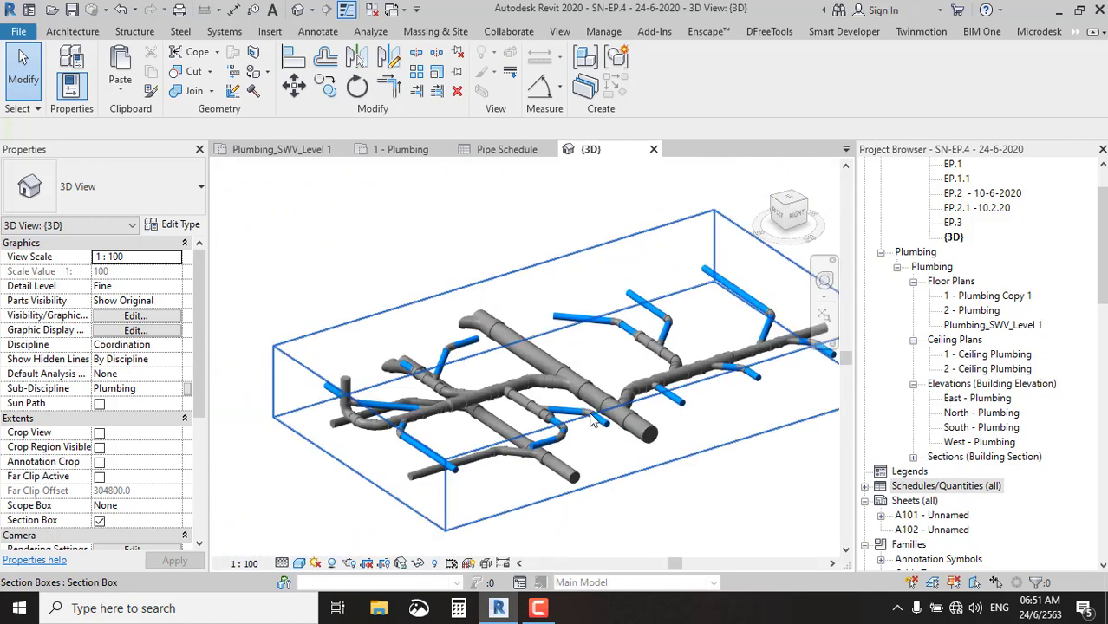
scroll(694, 408, "down", 2)
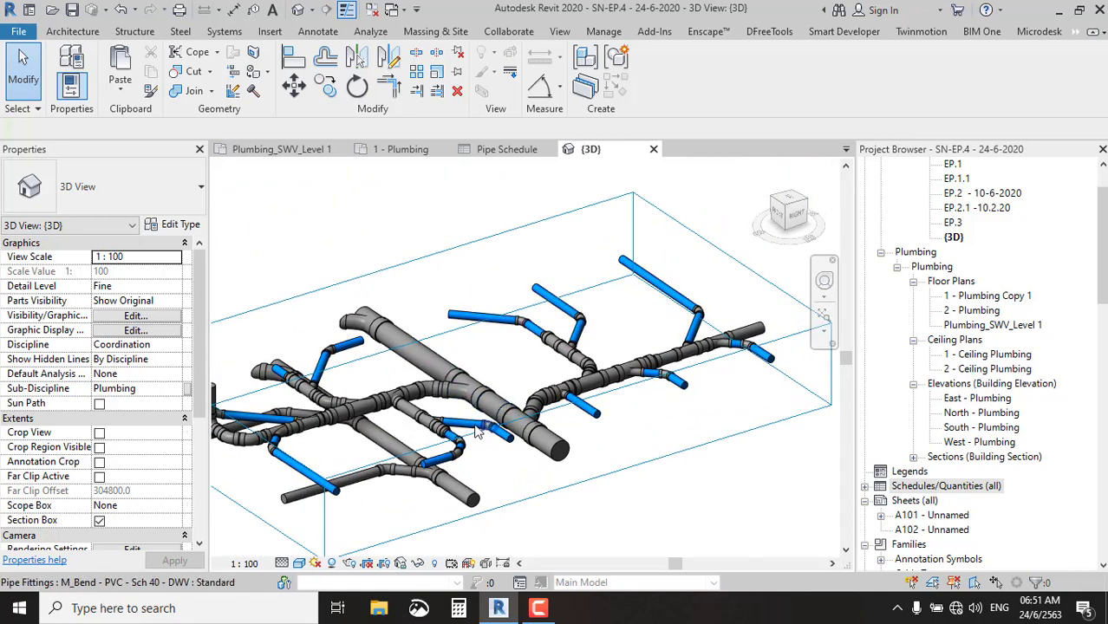
middle_click_drag(400, 446, 474, 449)
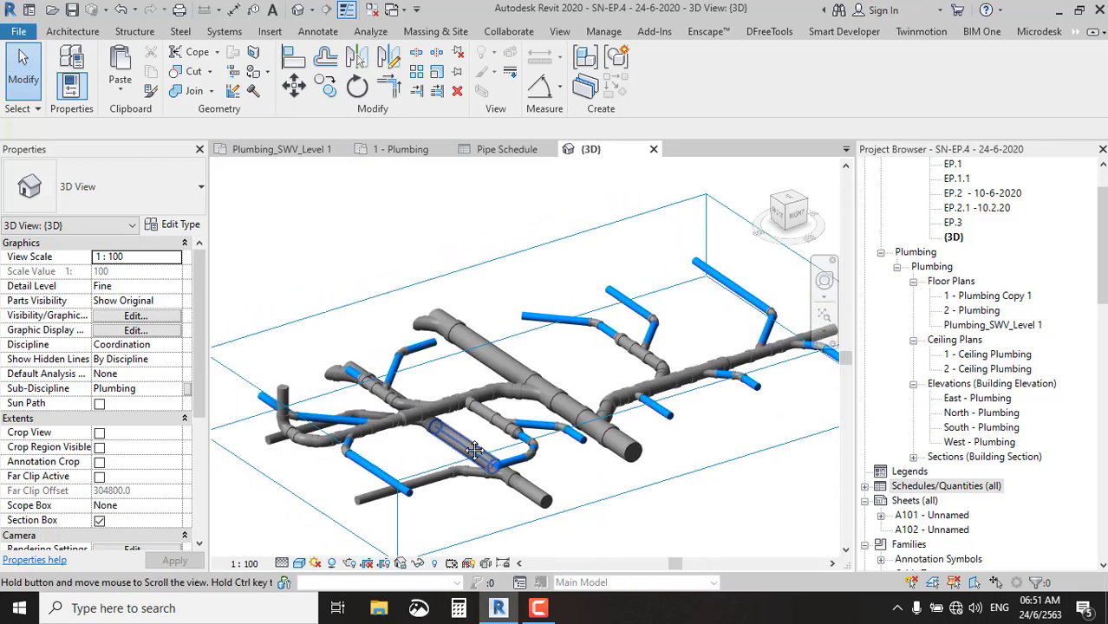
scroll(555, 332, "up", 3)
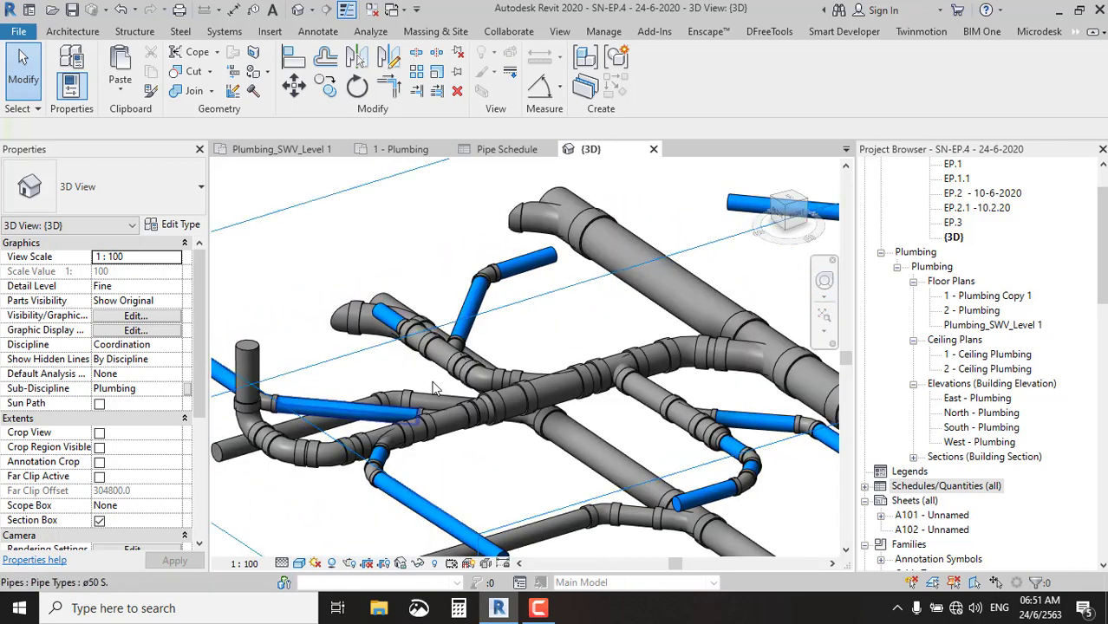
left_click(510, 152)
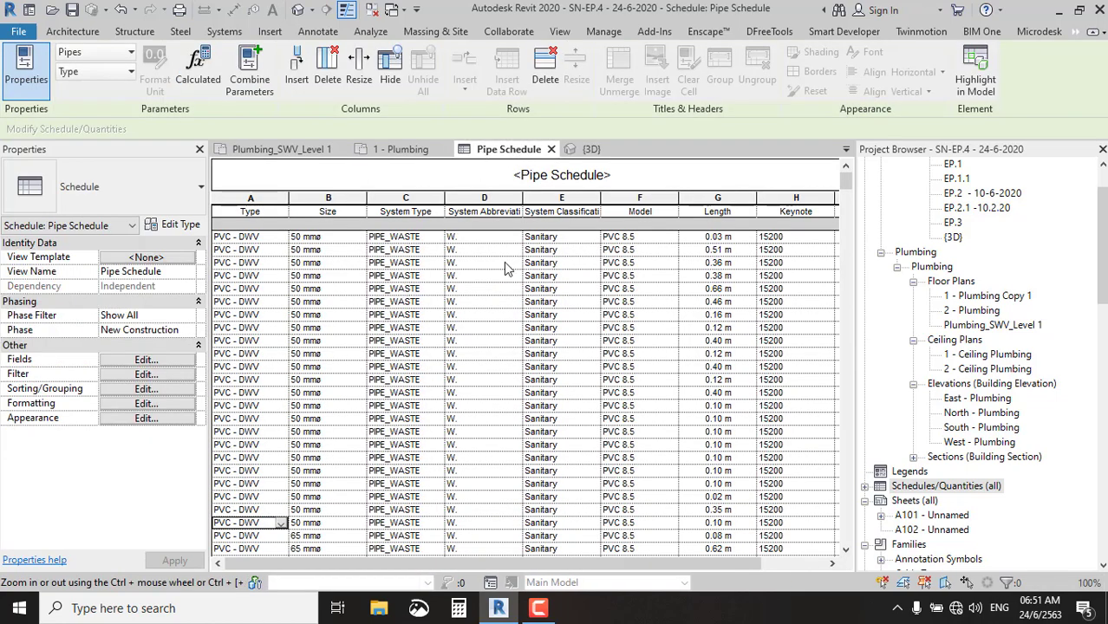
Select the 50 mm waste pipe rows and show those pipes in the floor plan.
left_click(272, 239)
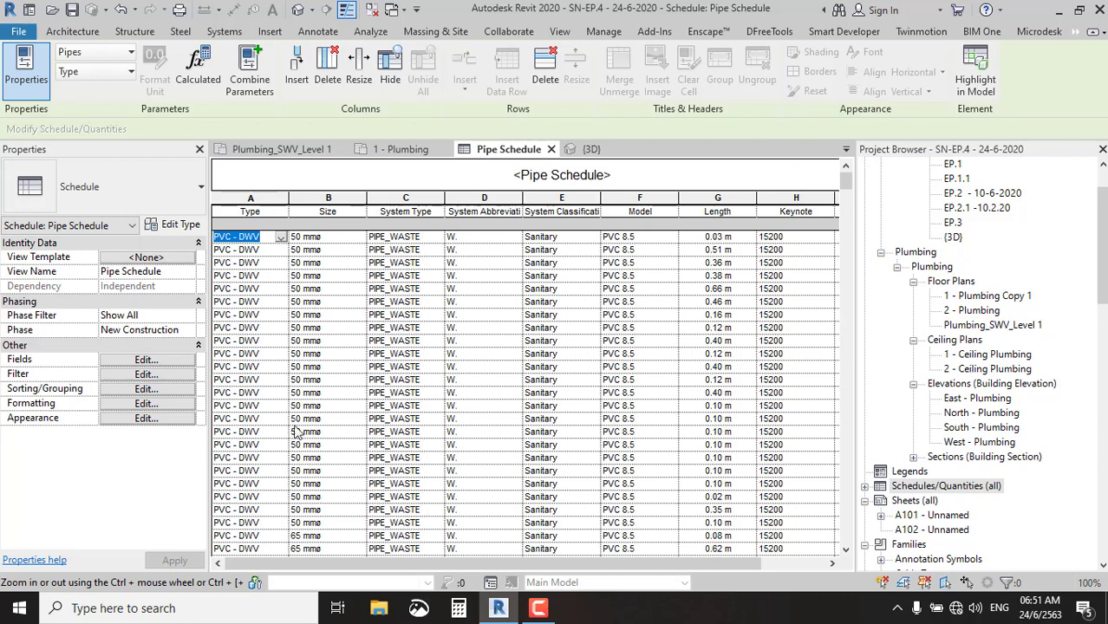
scroll(321, 461, "down", 4)
scroll(327, 438, "up", 5)
scroll(315, 469, "down", 4)
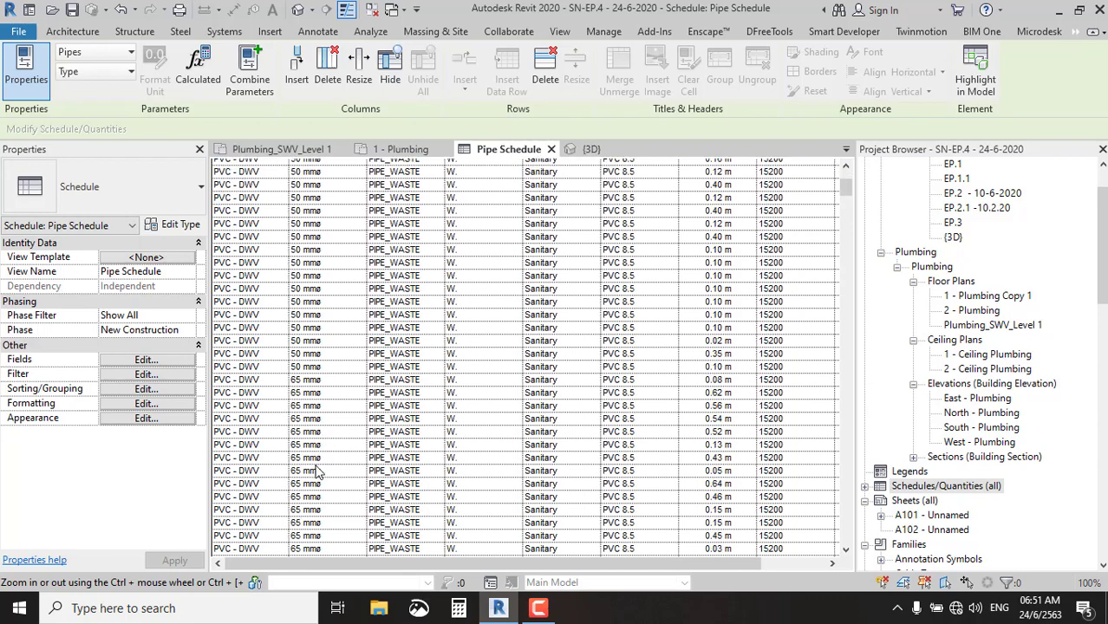
left_click(310, 367, "shift")
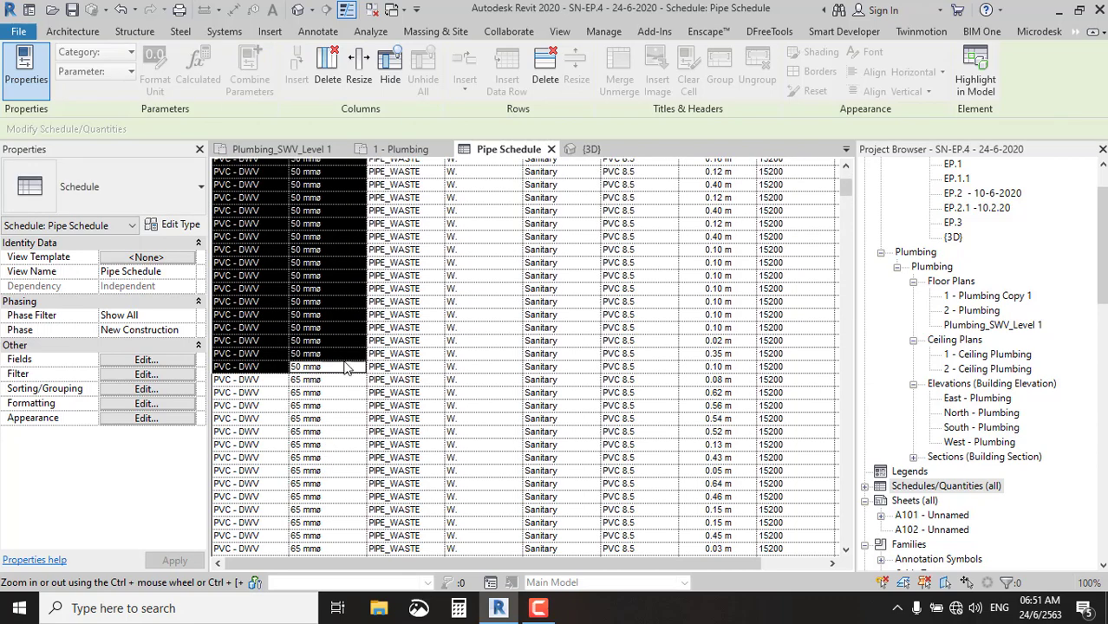
left_click(975, 74)
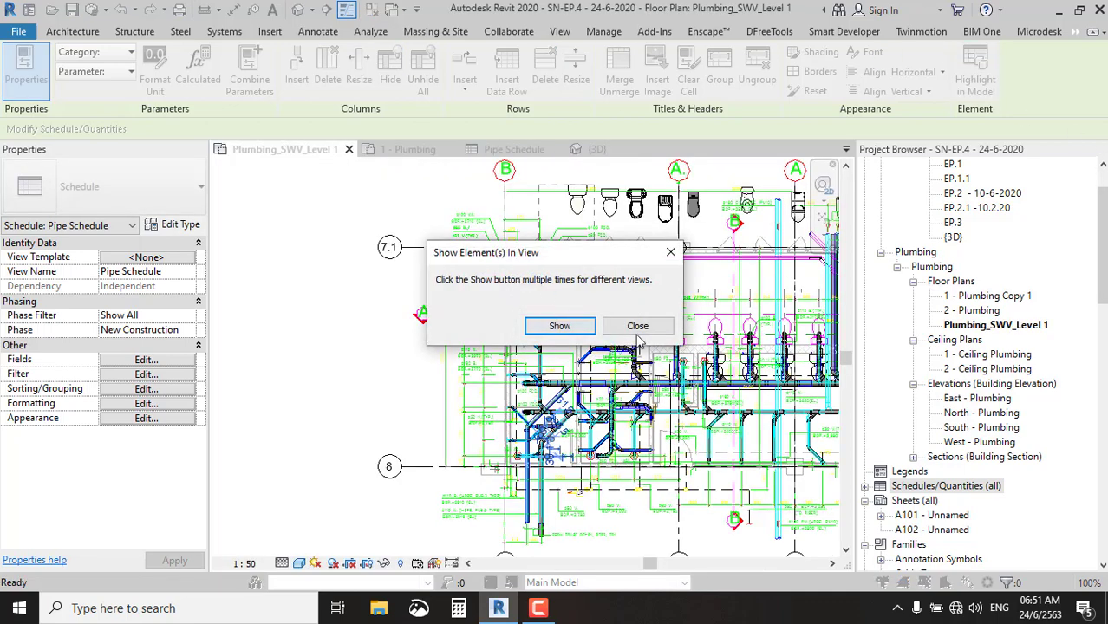
left_click(637, 326)
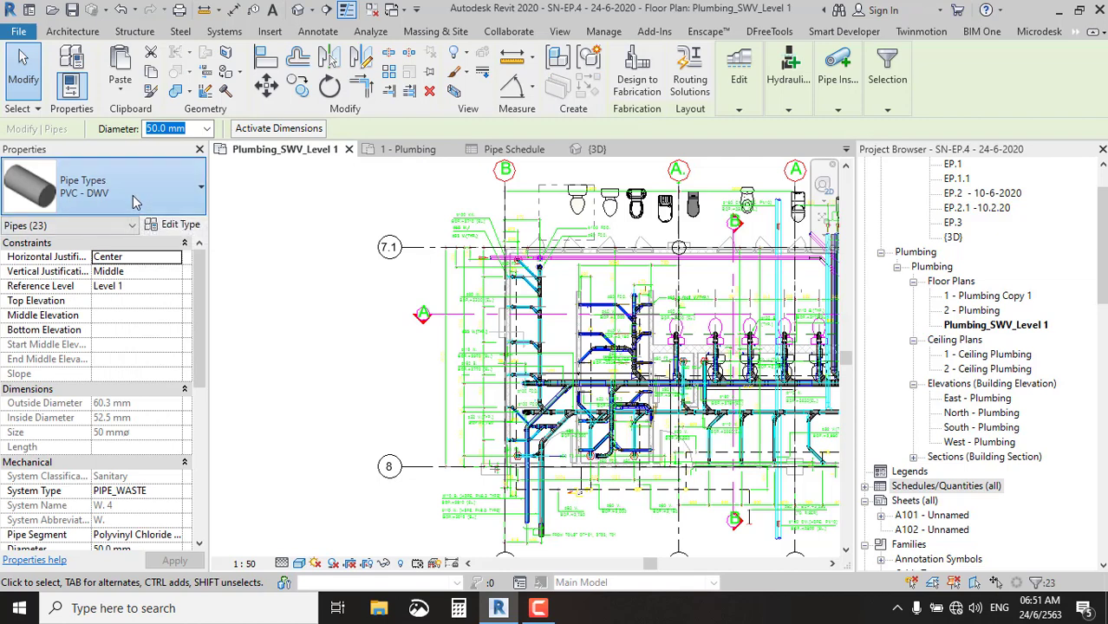
Change the selected waste pipes to the ø50 W. type and exit the Pipe tool.
left_click(133, 195)
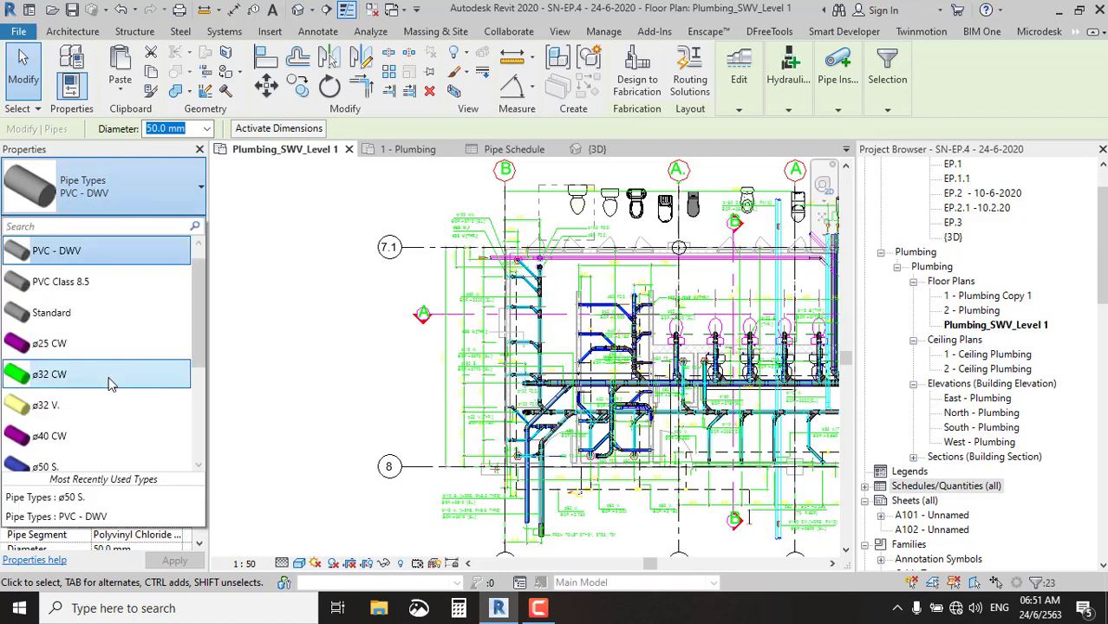
scroll(111, 408, "down", 1)
scroll(111, 418, "down", 1)
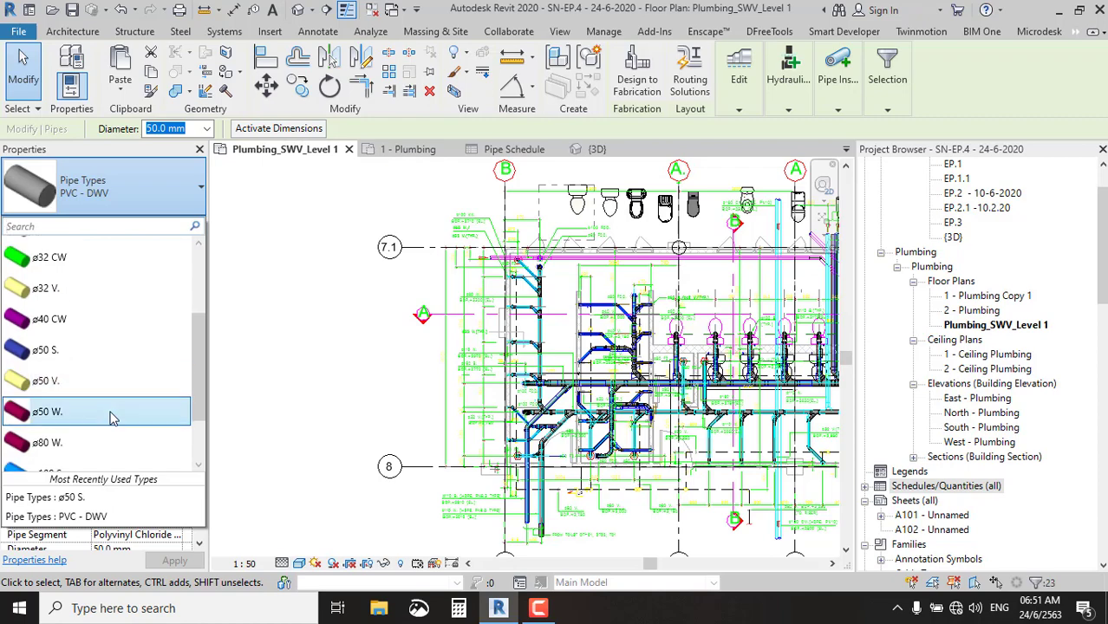
left_click(110, 411)
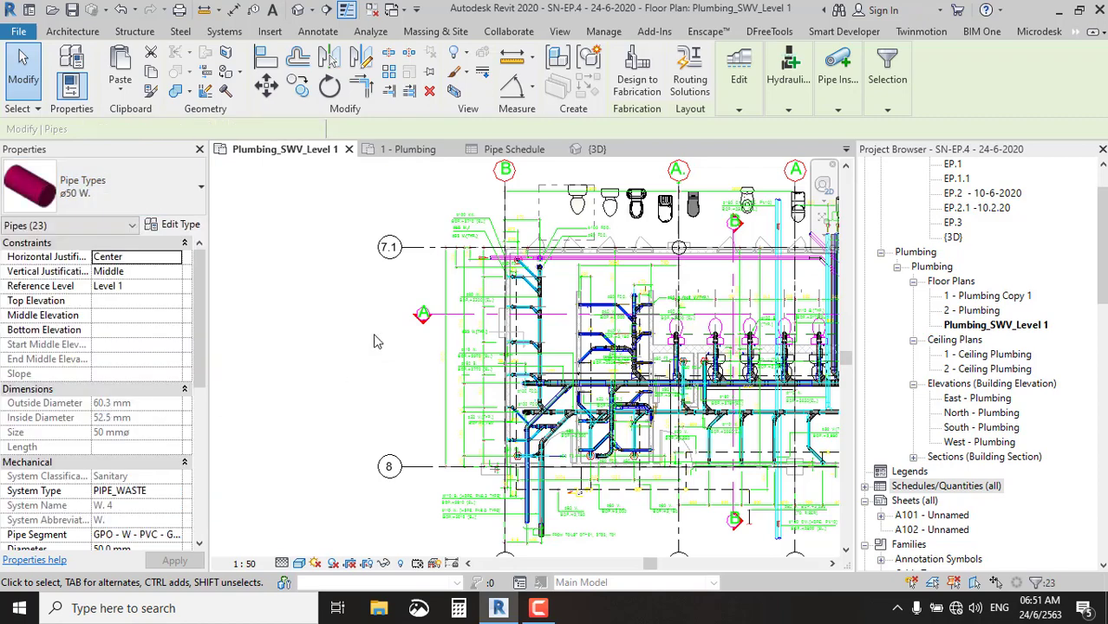
key("Escape")
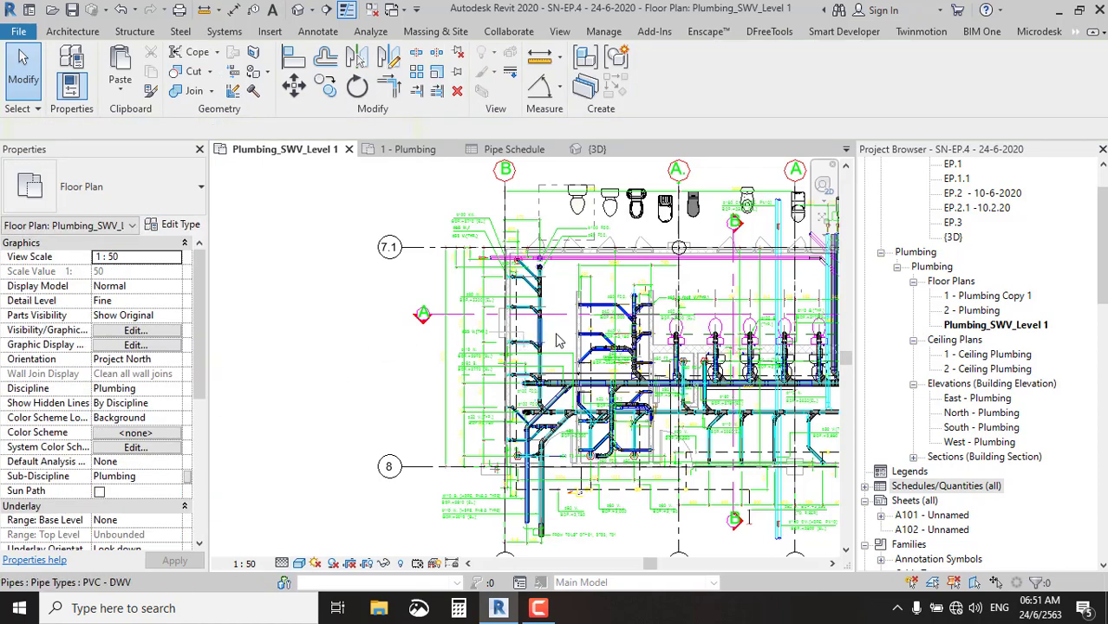
scroll(524, 236, "up", 5)
scroll(524, 236, "up", 2)
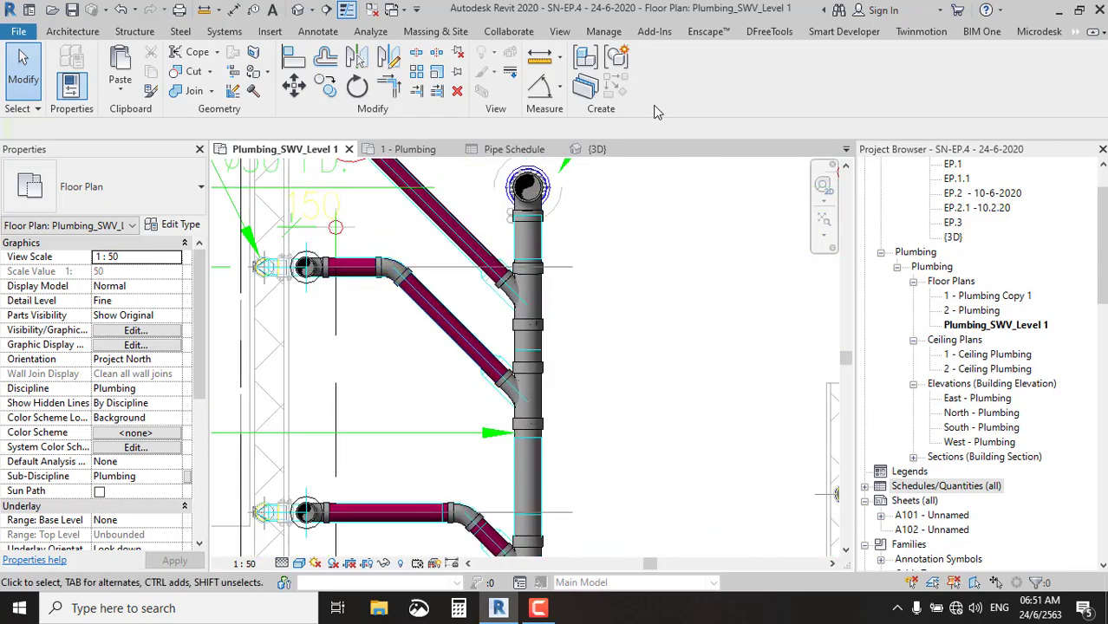
mouse_move(514, 149)
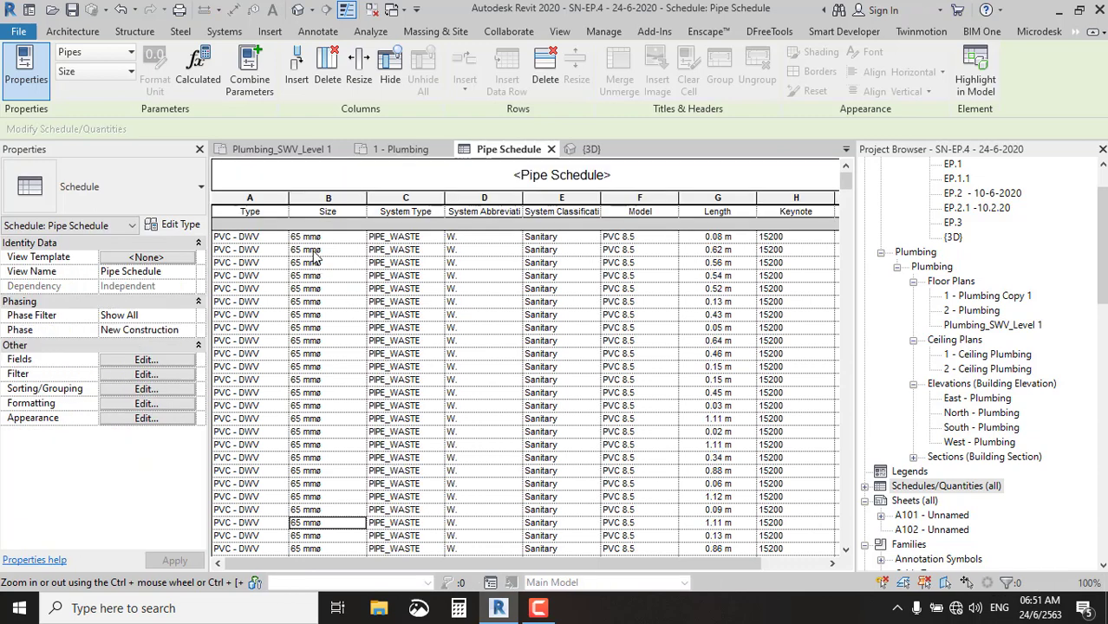
left_click(316, 240)
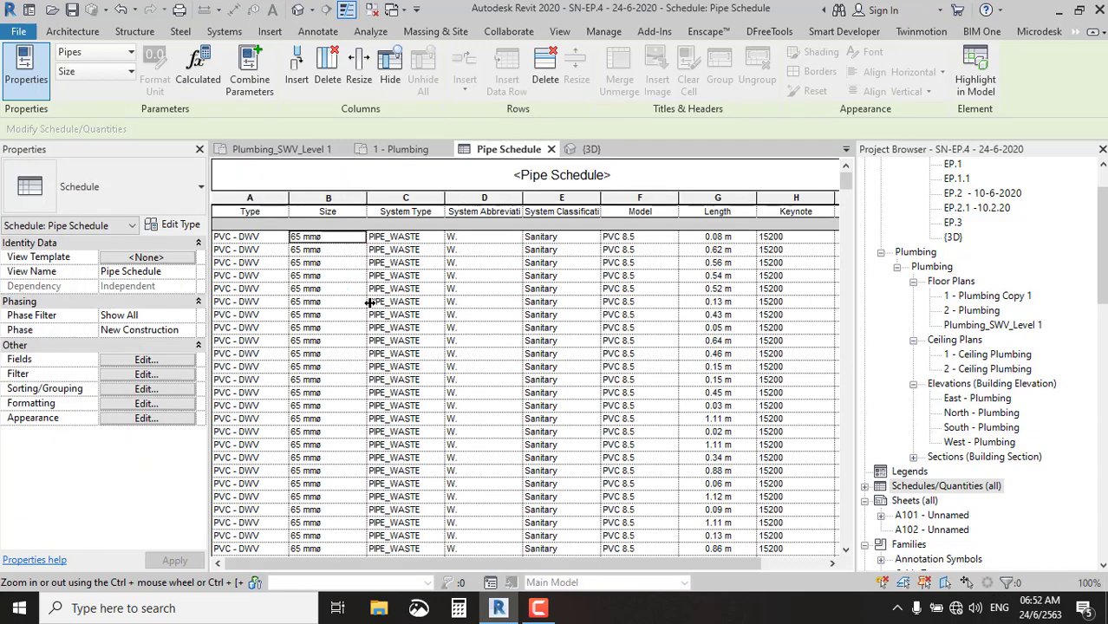
scroll(407, 347, "down", 5)
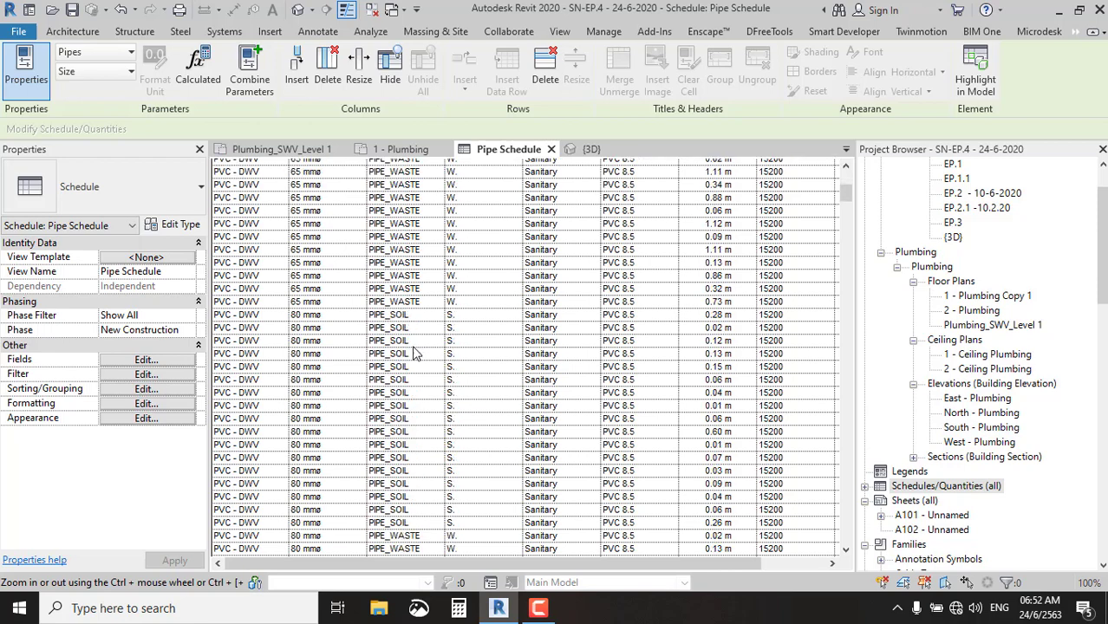
left_click(401, 306, "shift")
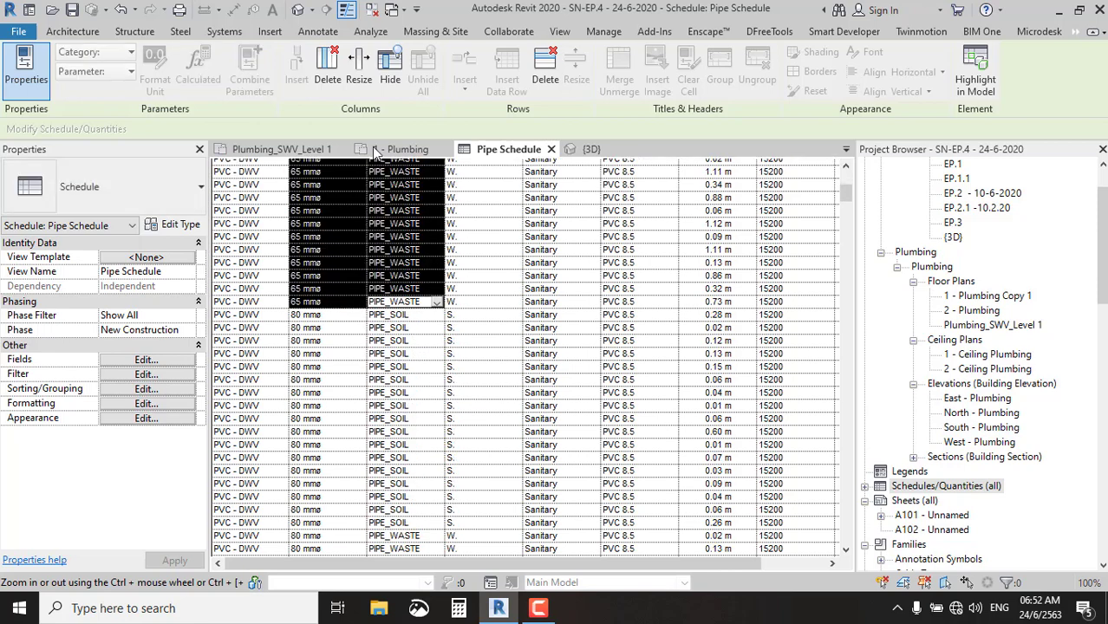
left_click(955, 76)
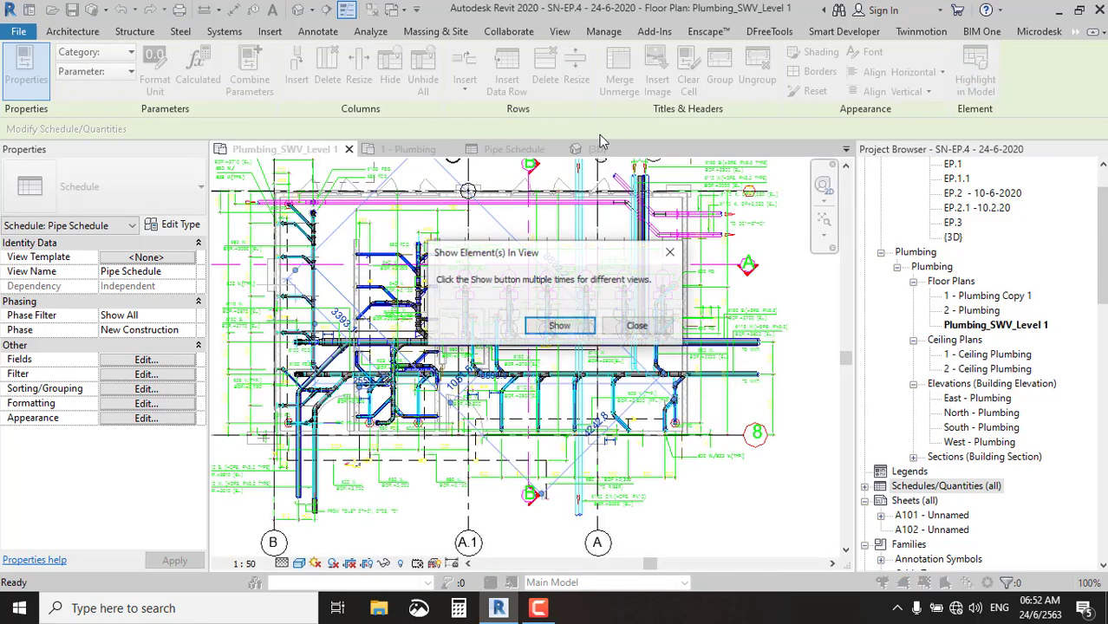
left_click(636, 325)
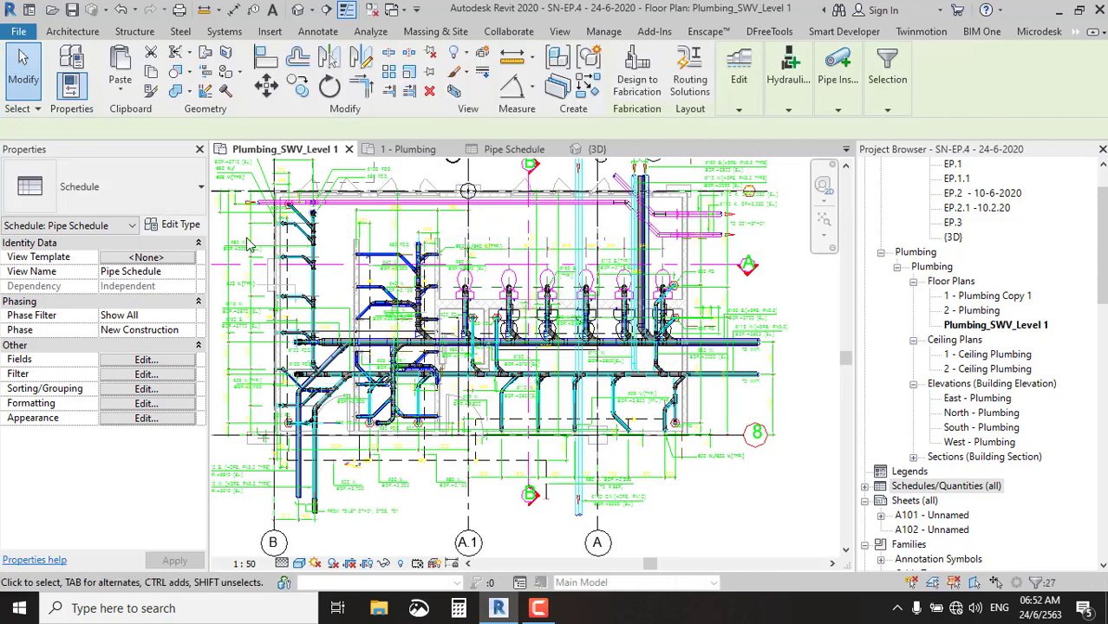
left_click(147, 172)
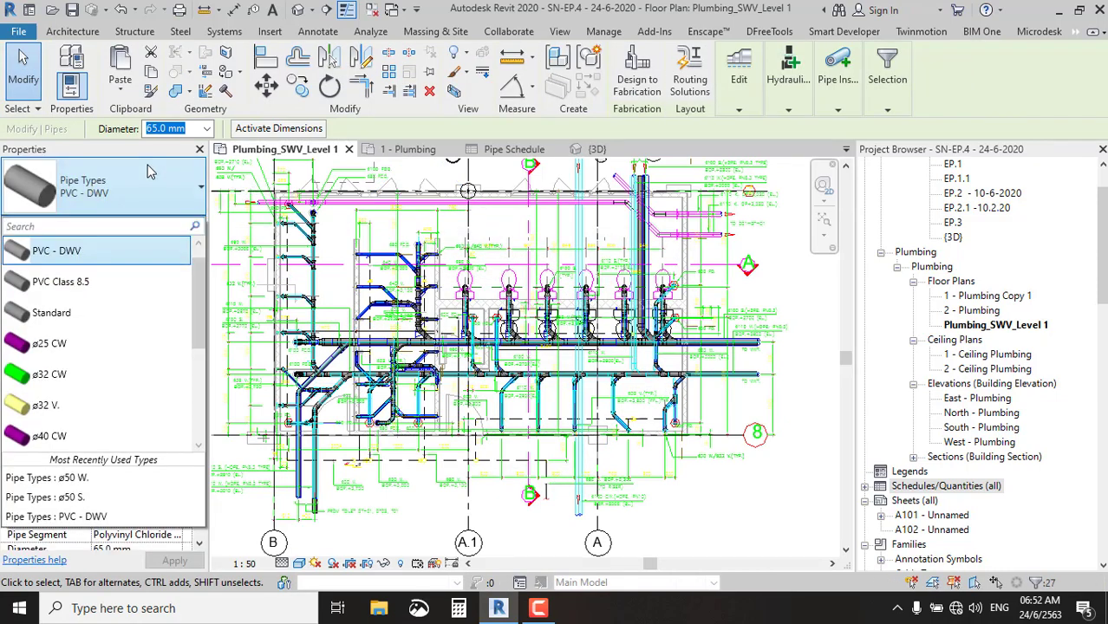
scroll(95, 329, "down", 1)
scroll(93, 334, "down", 1)
scroll(97, 351, "down", 1)
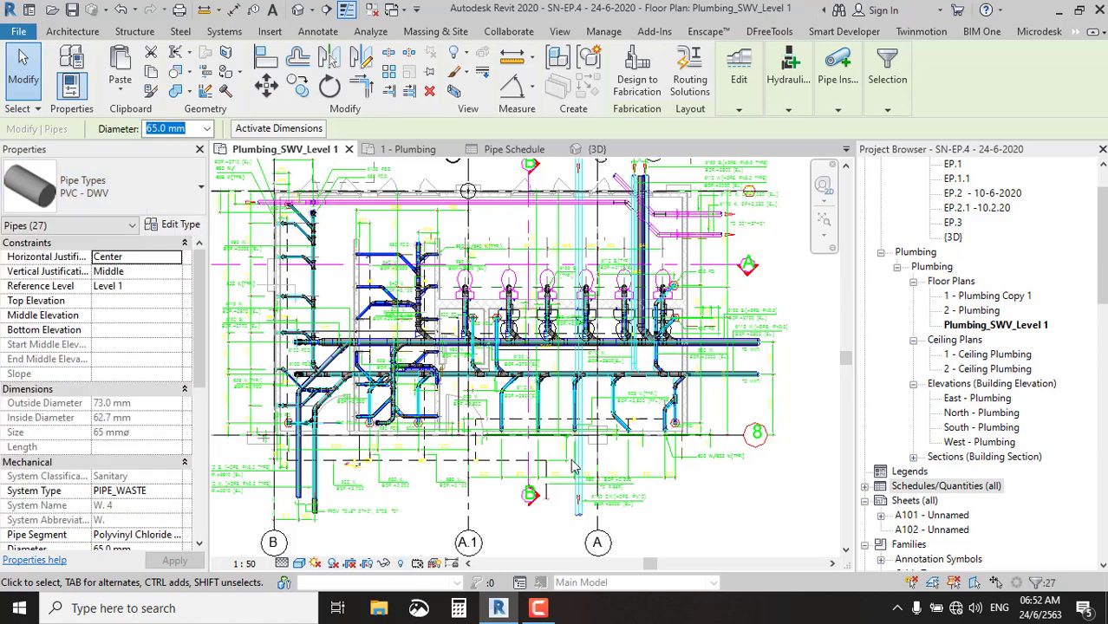
left_click(736, 521)
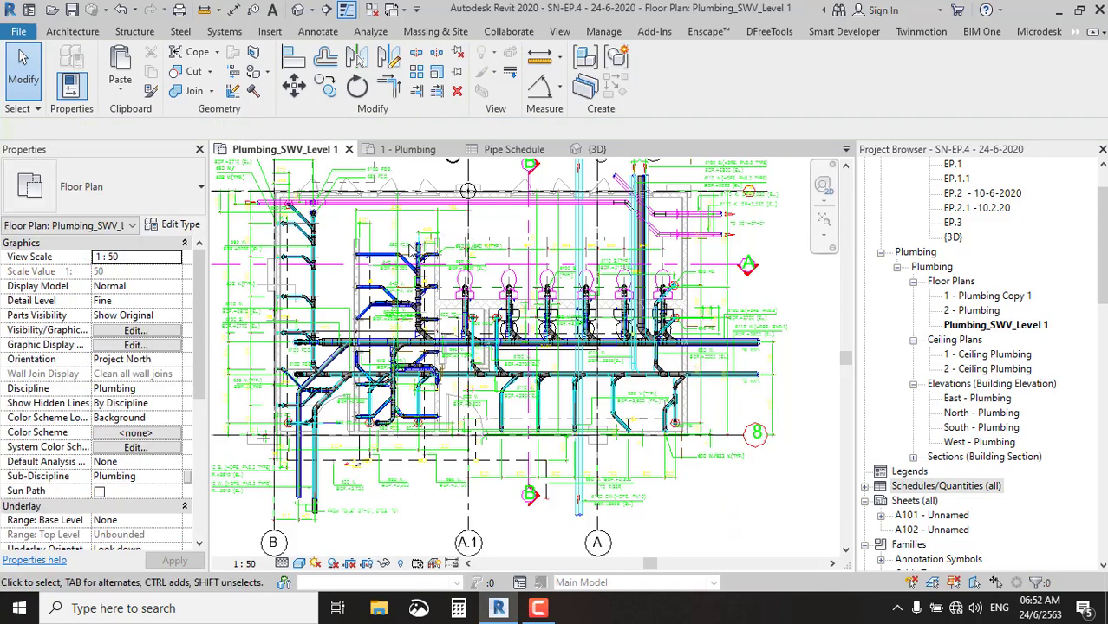
Duplicate the upper-left pipe's ø50 W. type as a new type named ø65 W.
scroll(587, 308, "up", 5)
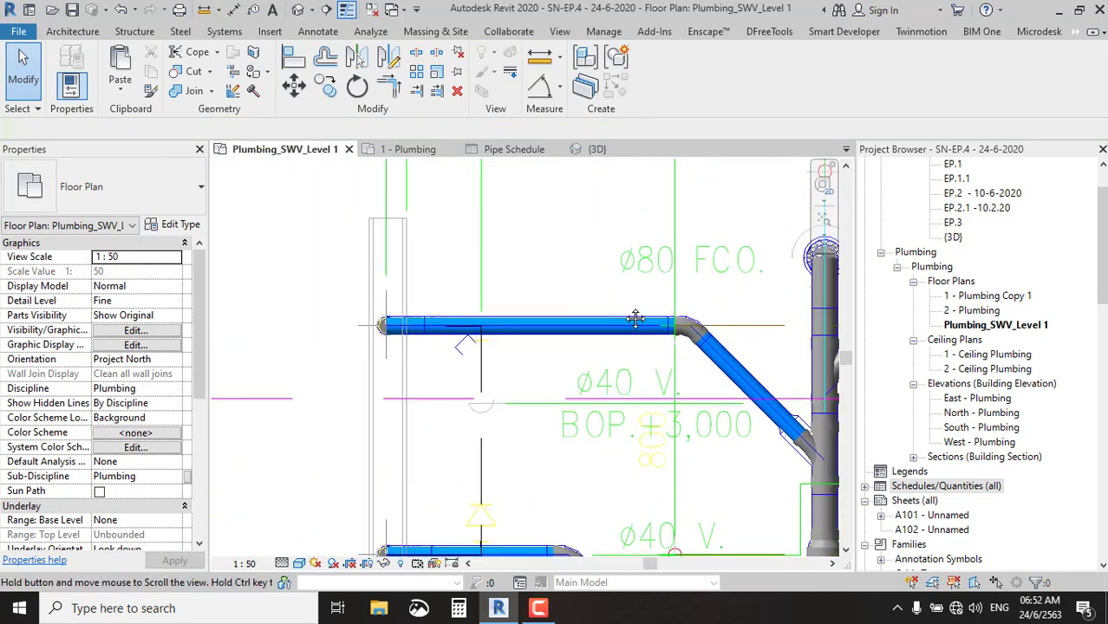
middle_click_drag(633, 382, 586, 308)
scroll(298, 210, "up", 4)
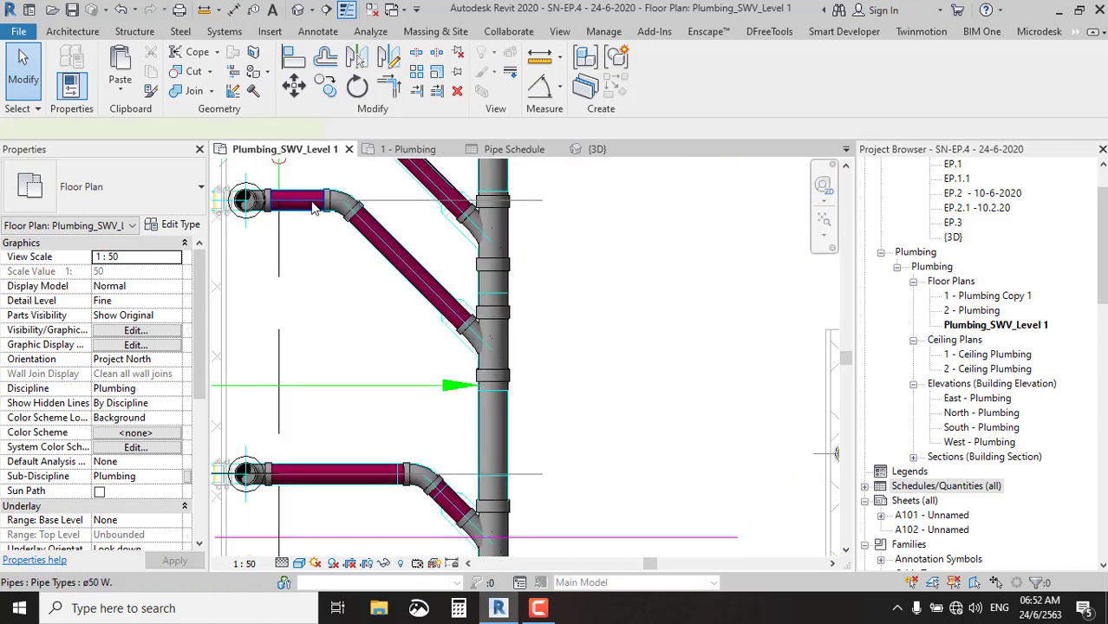
left_click(303, 206)
left_click(173, 225)
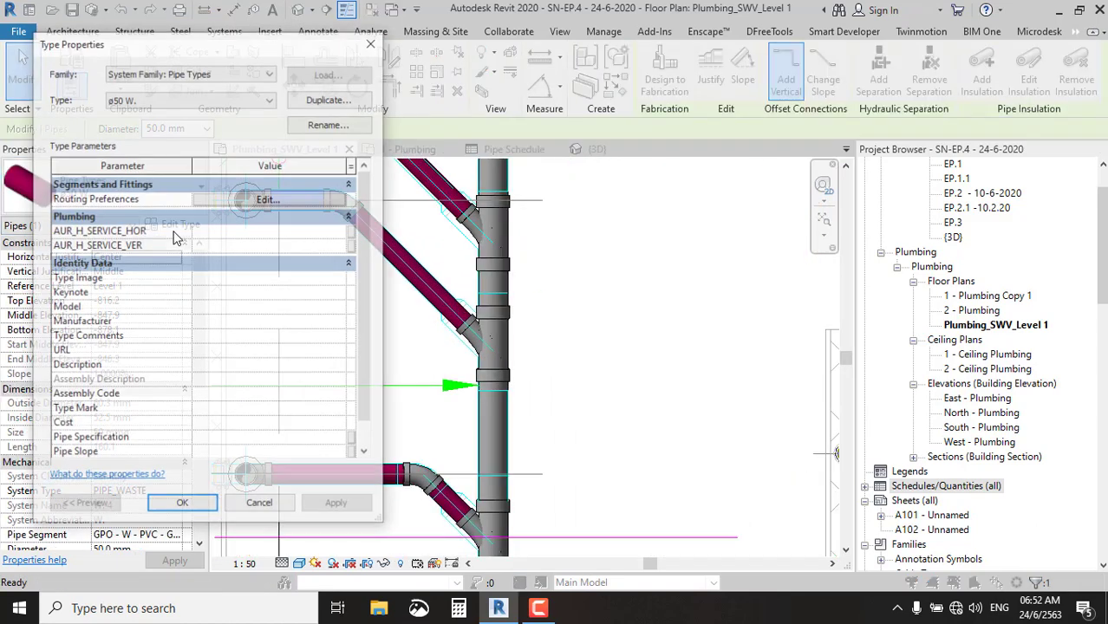
left_click(333, 101)
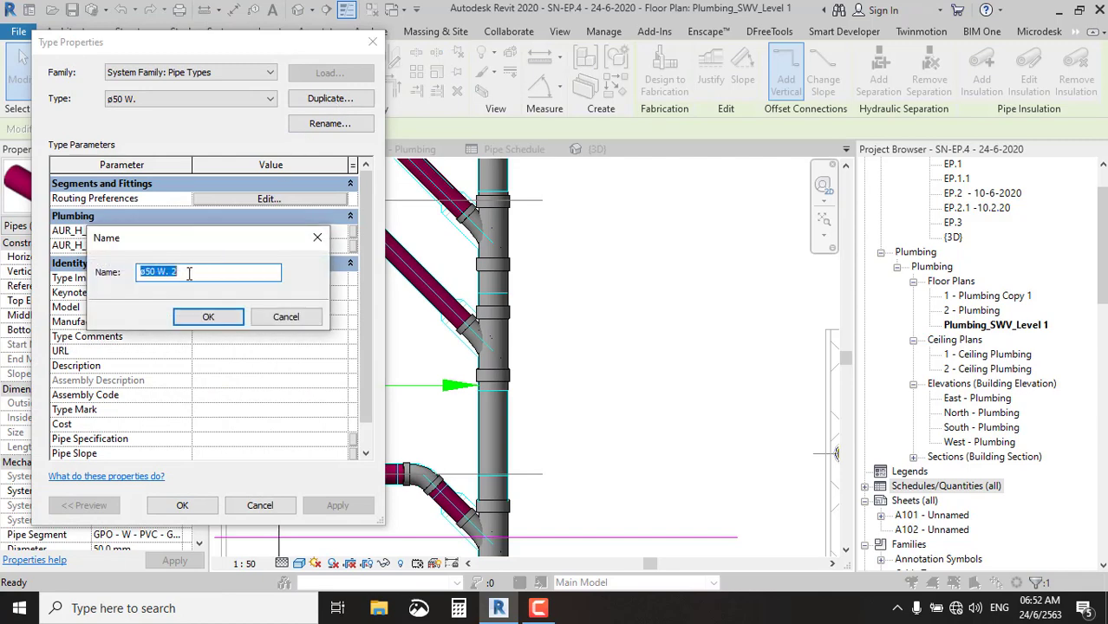
left_click_drag(157, 274, 147, 271)
type("65")
left_click_drag(166, 271, 179, 272)
left_click(205, 317)
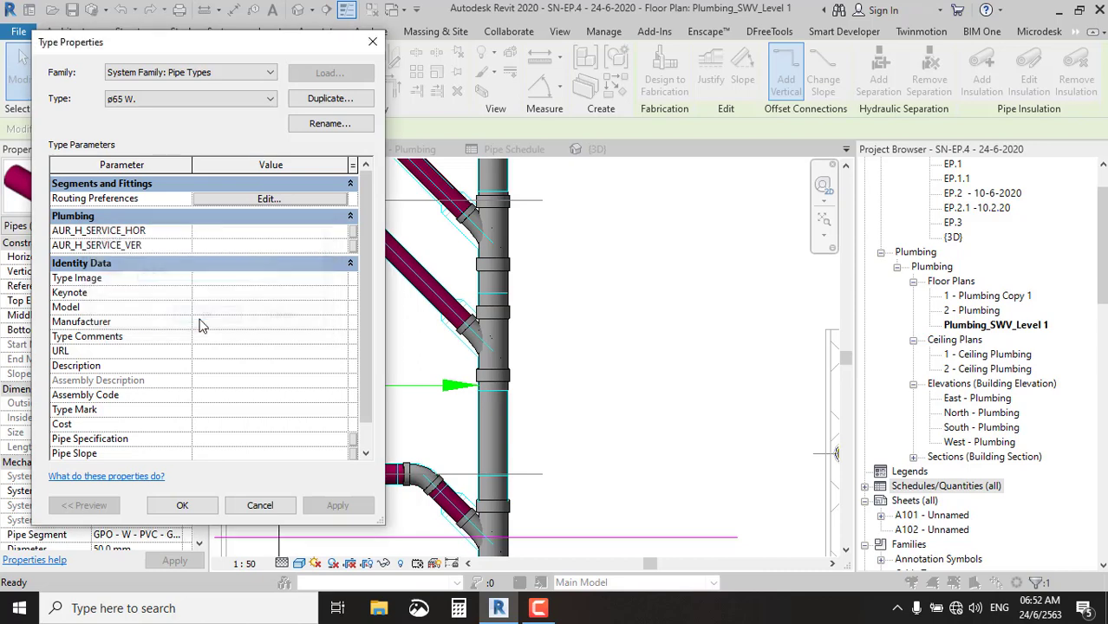
Set the ø65 W. routing preferences' pipe segment Max. Size to 65 mm and apply.
left_click(293, 201)
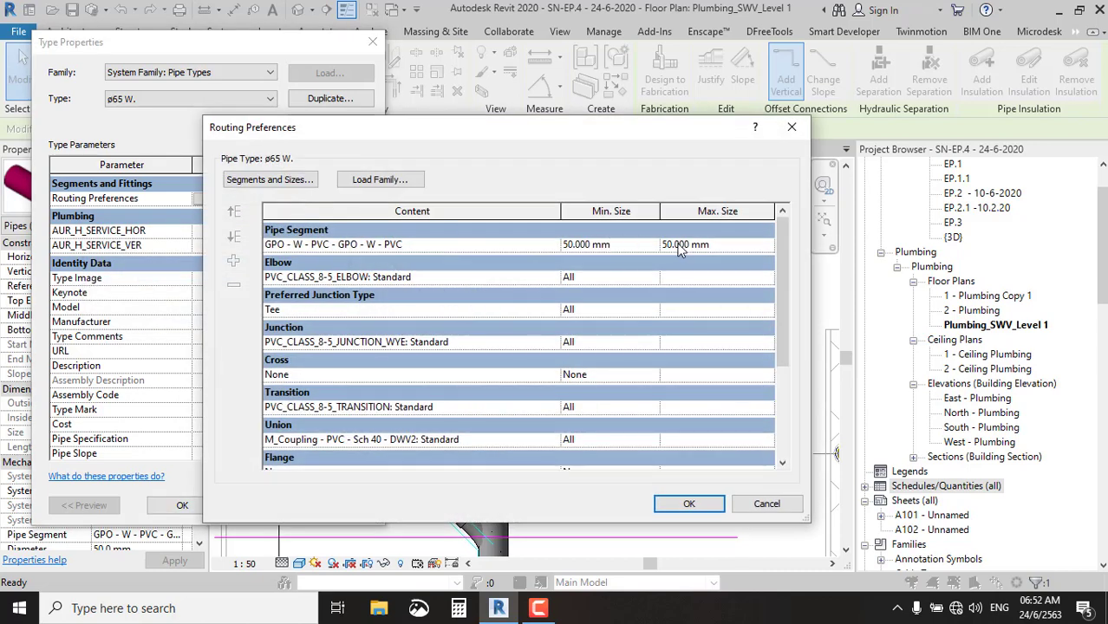
left_click(705, 250)
type("65")
key("Return")
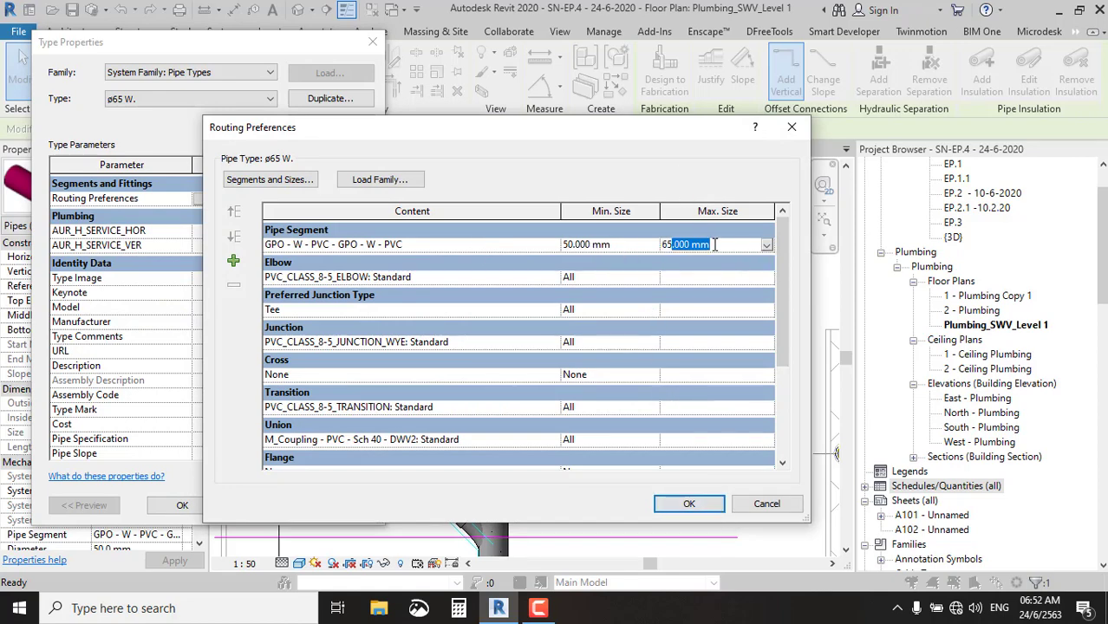
left_click(691, 507)
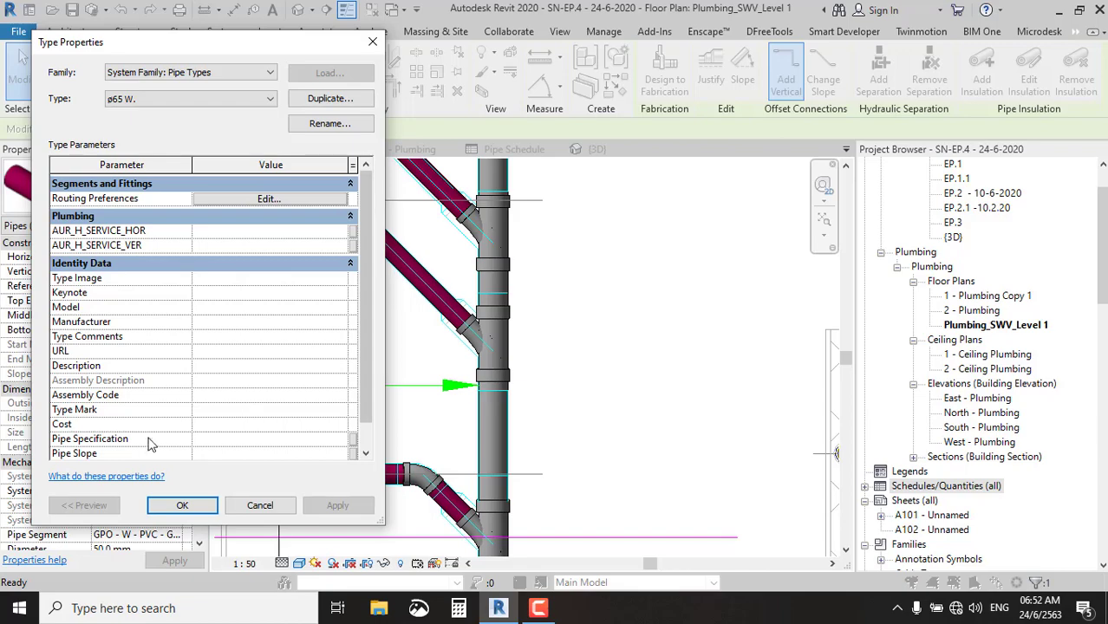
left_click(182, 507)
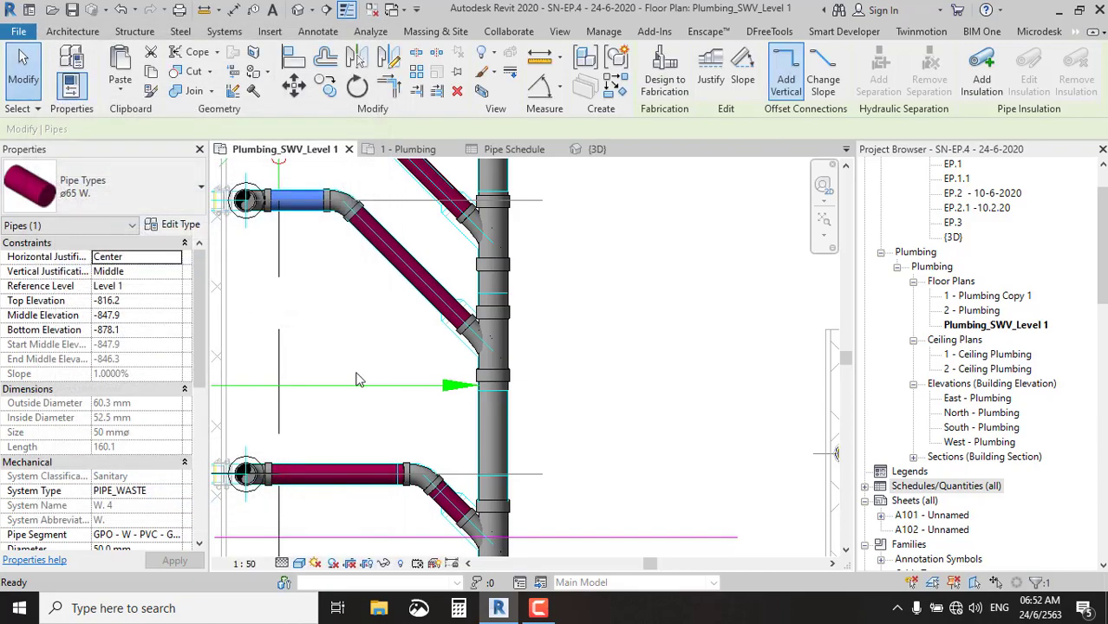
Select the 65 mm PVC - DWV waste rows in the Pipe Schedule and highlight them in the model.
left_click(584, 224)
scroll(523, 201, "down", 2)
scroll(523, 200, "down", 3)
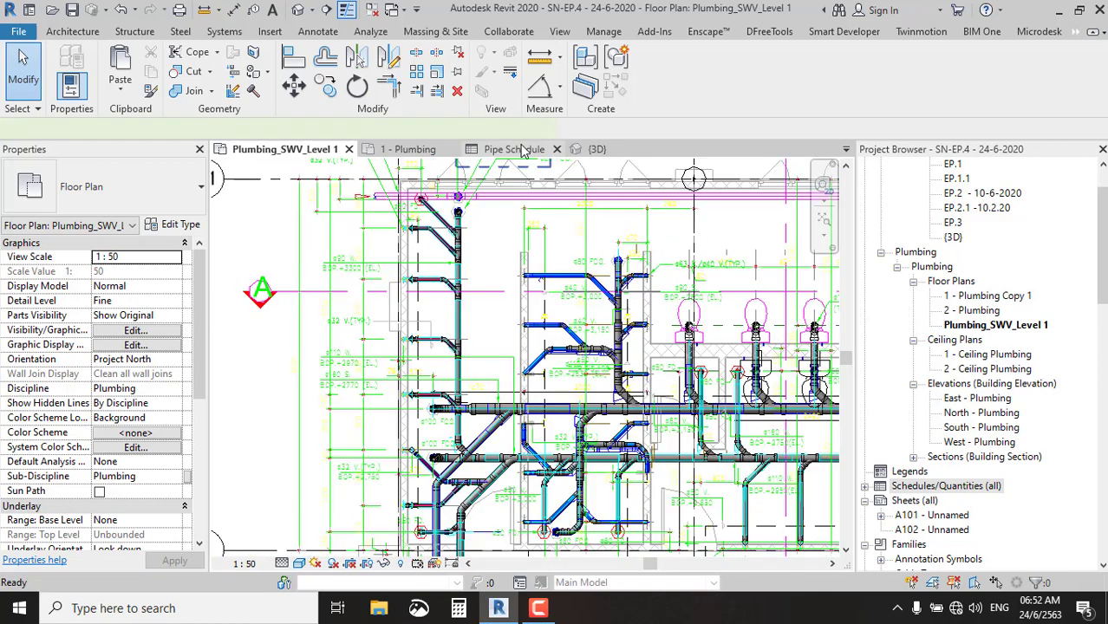
left_click(510, 149)
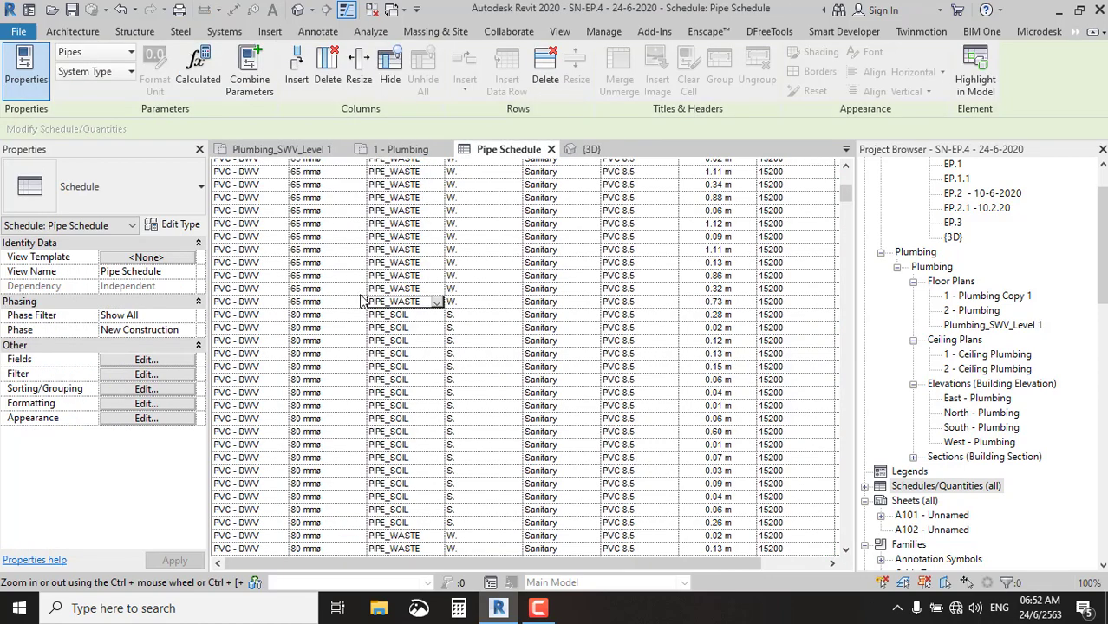
scroll(381, 297, "up", 5)
scroll(399, 284, "down", 3)
scroll(351, 216, "up", 4)
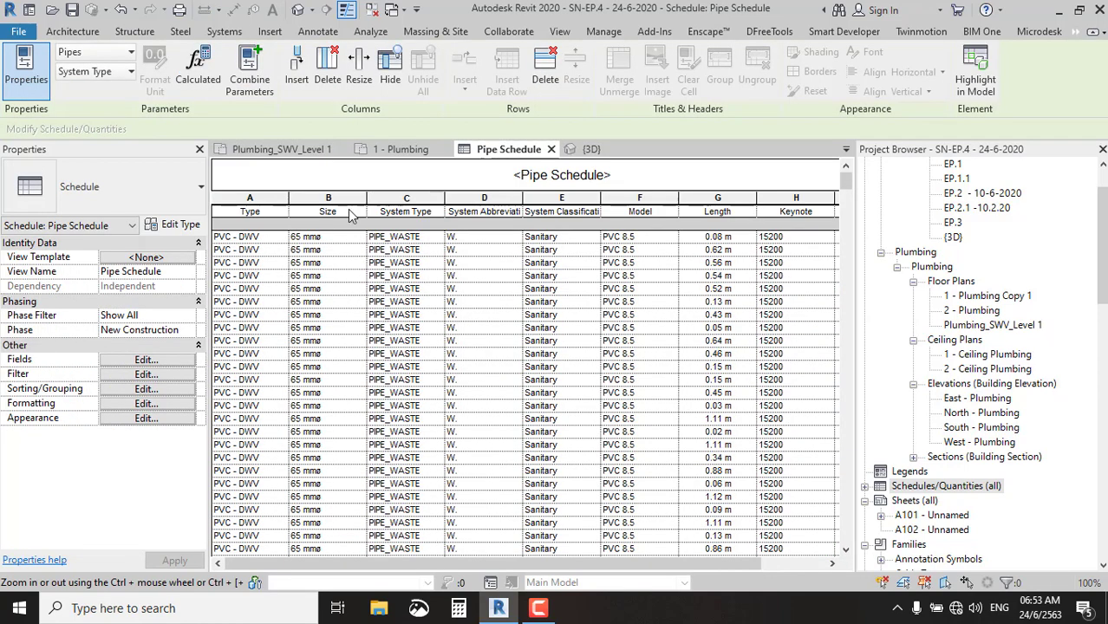
left_click(316, 238, "shift")
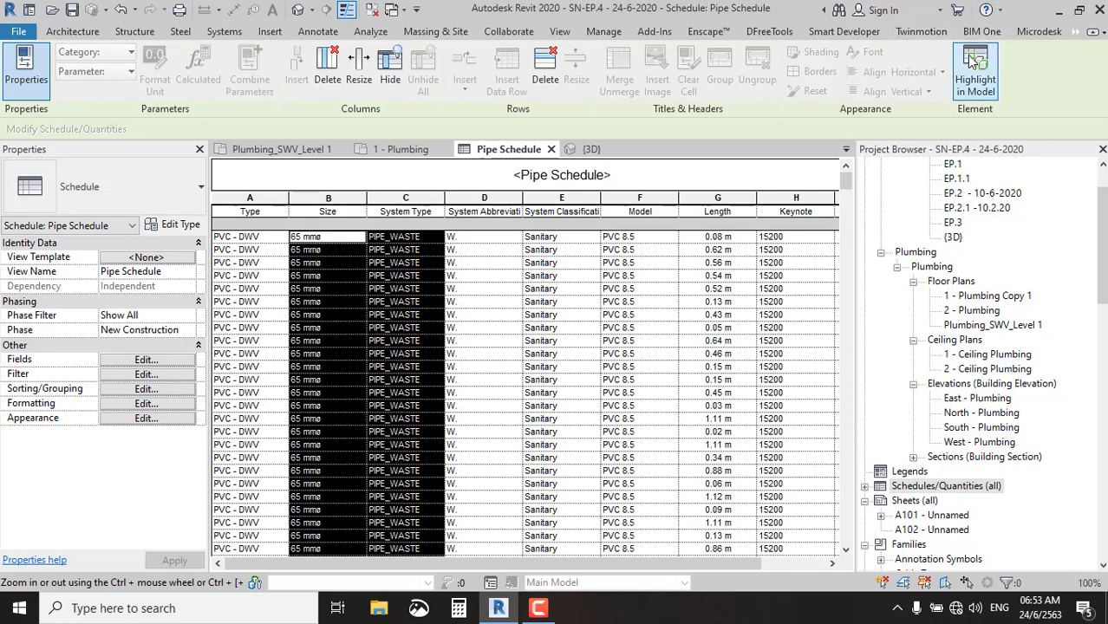
left_click(652, 369)
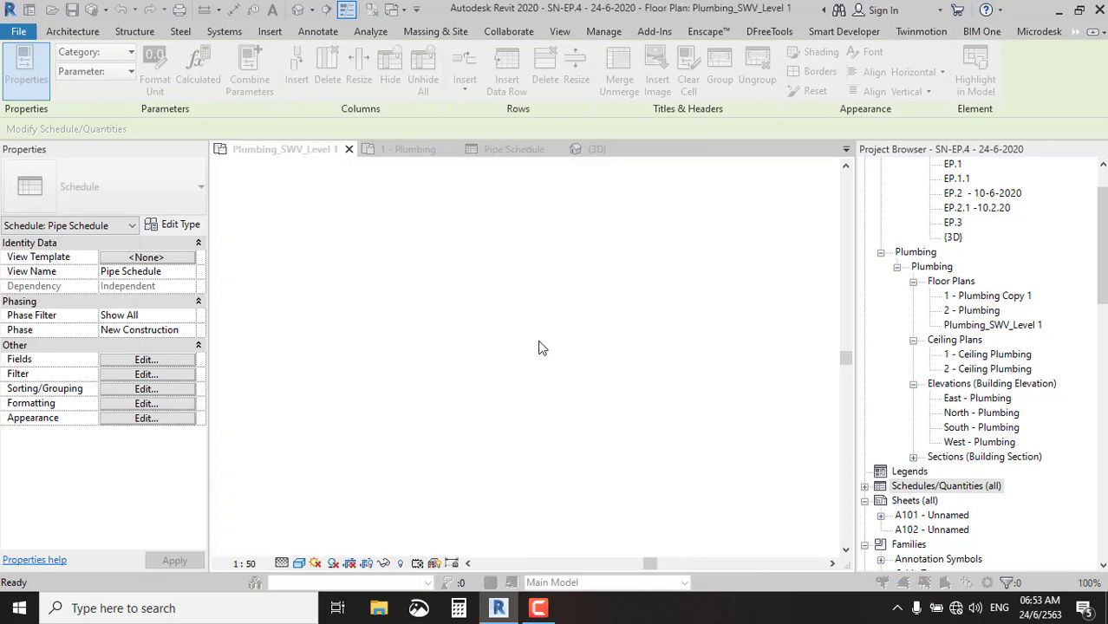
left_click(664, 328)
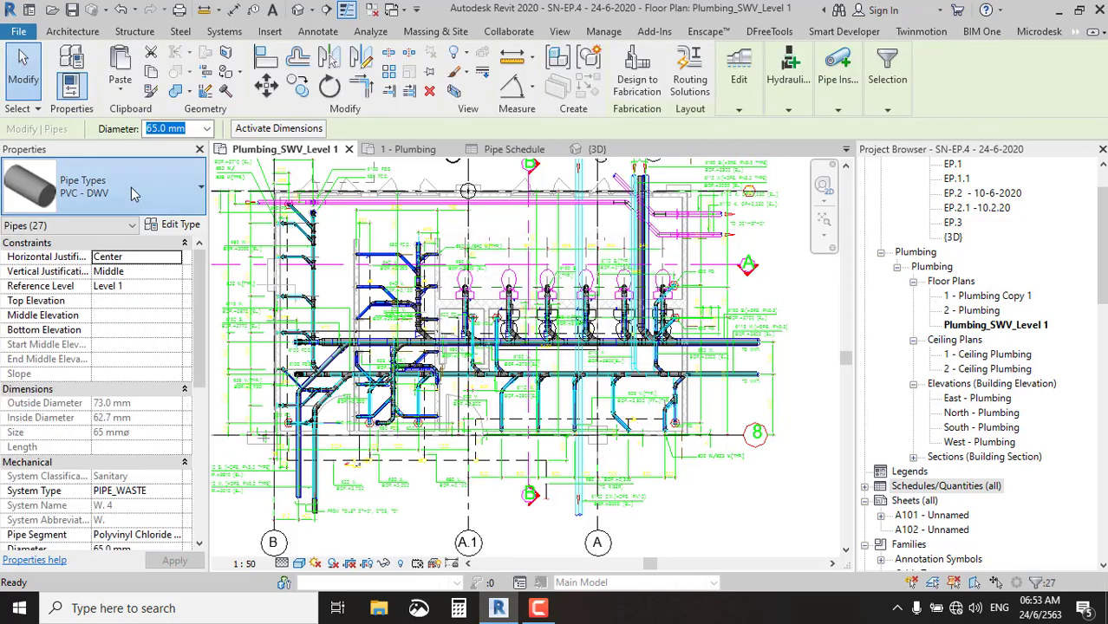
Assign the ø65 W. pipe type to the 27 selected pipes.
left_click(127, 189)
scroll(148, 341, "down", 2)
scroll(149, 344, "down", 2)
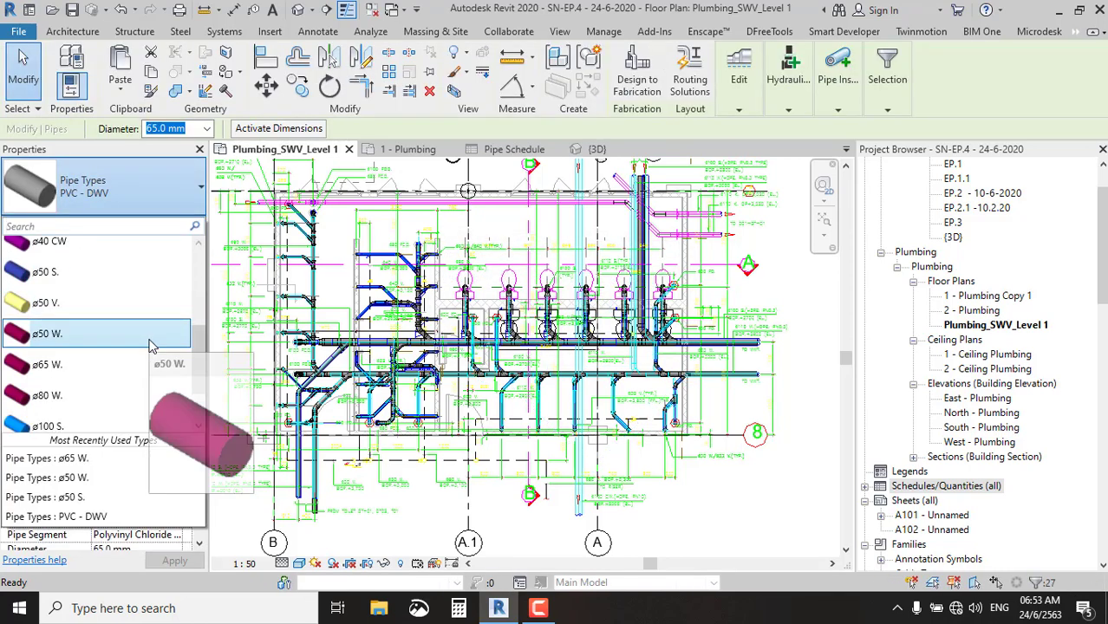
left_click(103, 361)
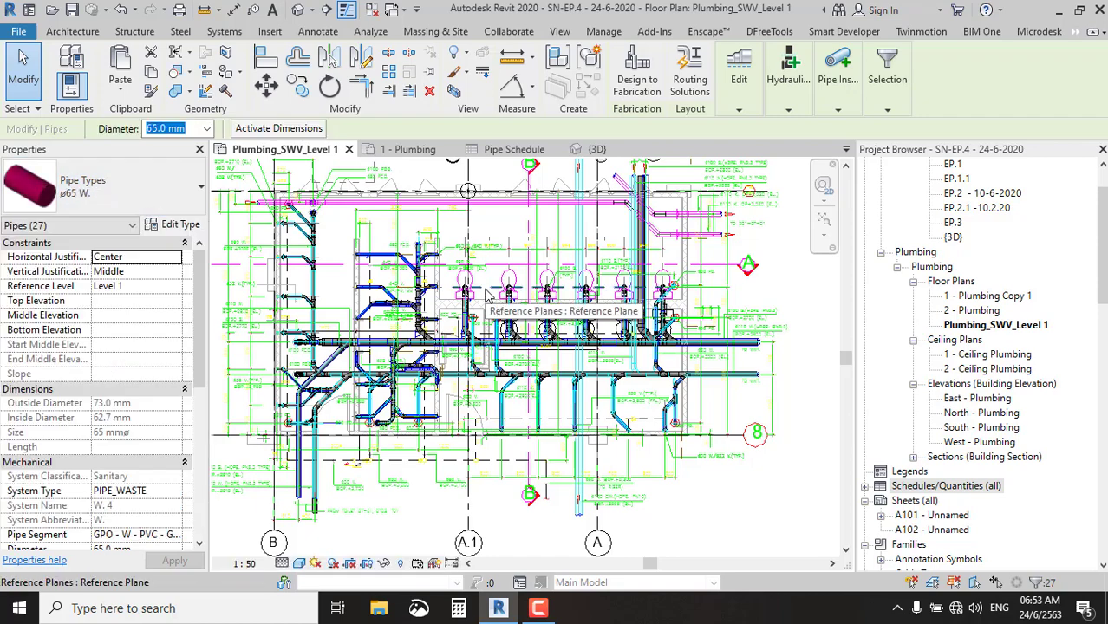
Zoom in and select the short horizontal pipe to confirm it is 80 mm PIPE_WASTE.
scroll(404, 265, "down", 2)
scroll(404, 264, "up", 5)
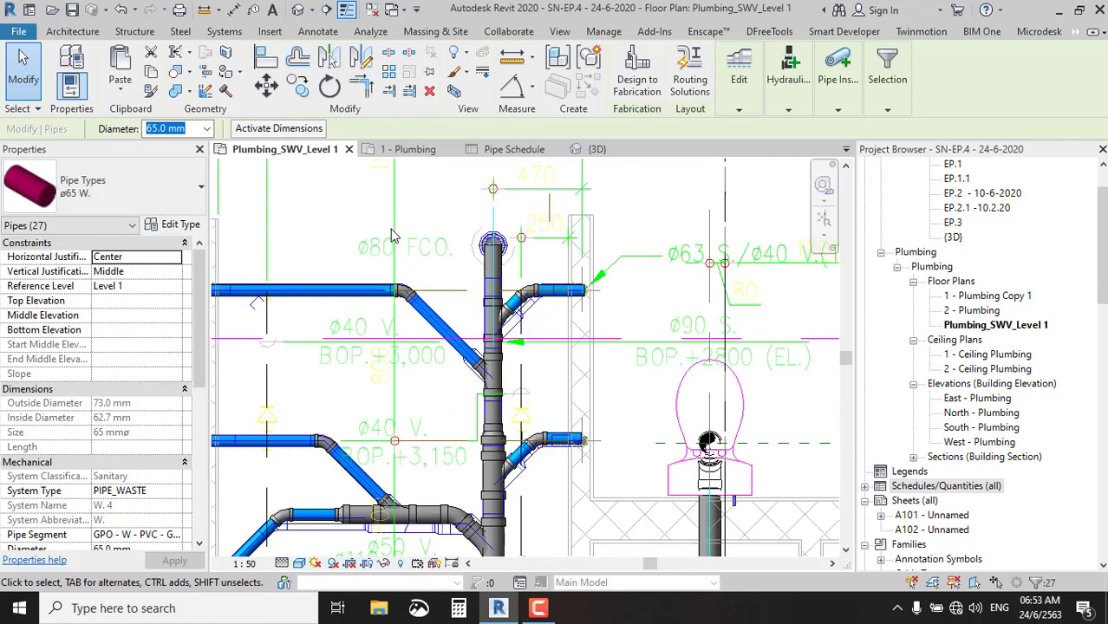
scroll(450, 228, "down", 2)
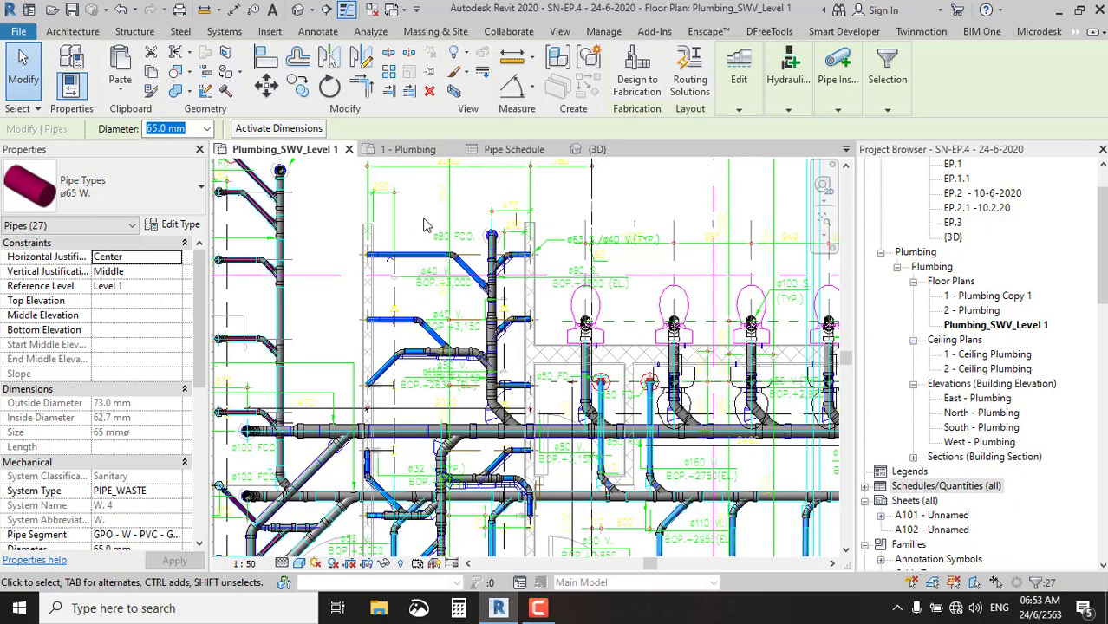
scroll(425, 226, "down", 2)
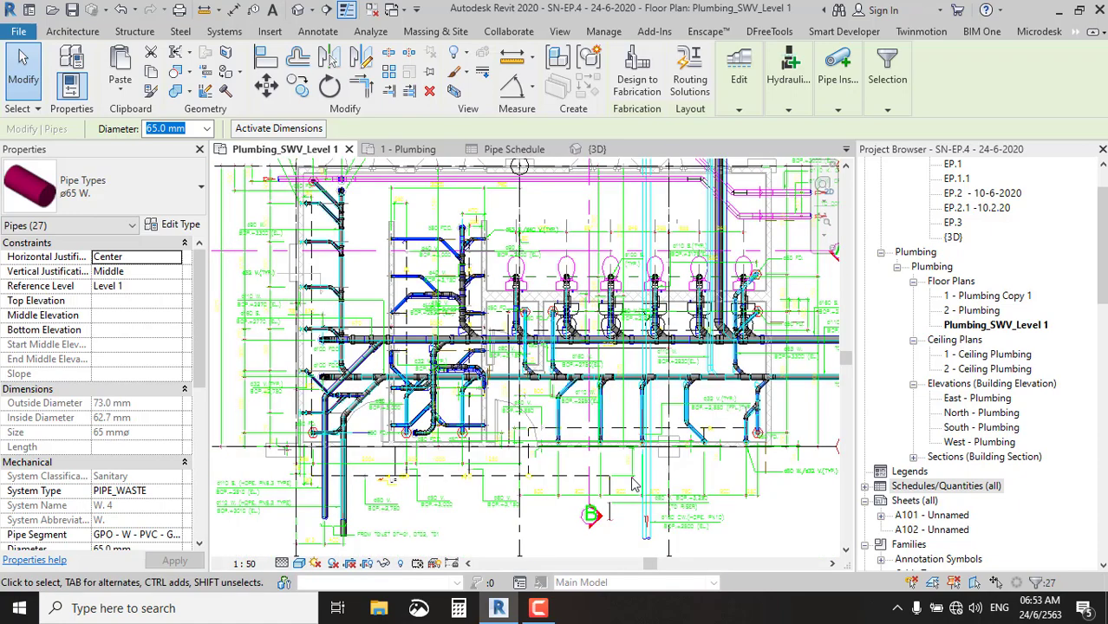
key("Escape")
scroll(778, 415, "up", 1)
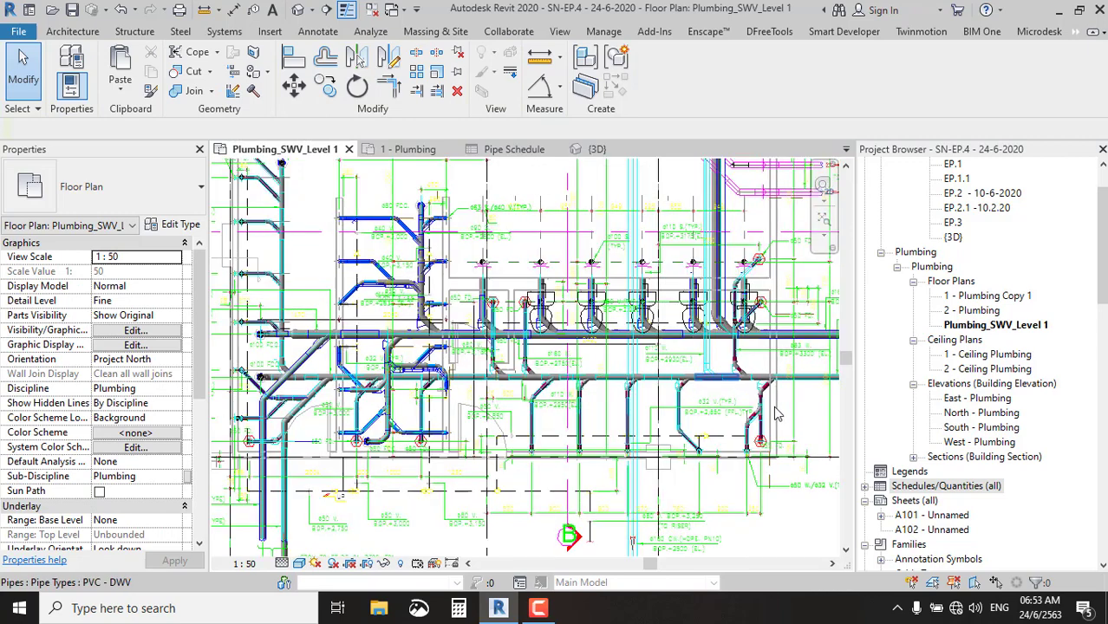
scroll(778, 415, "up", 3)
scroll(711, 290, "up", 1)
scroll(638, 291, "down", 2)
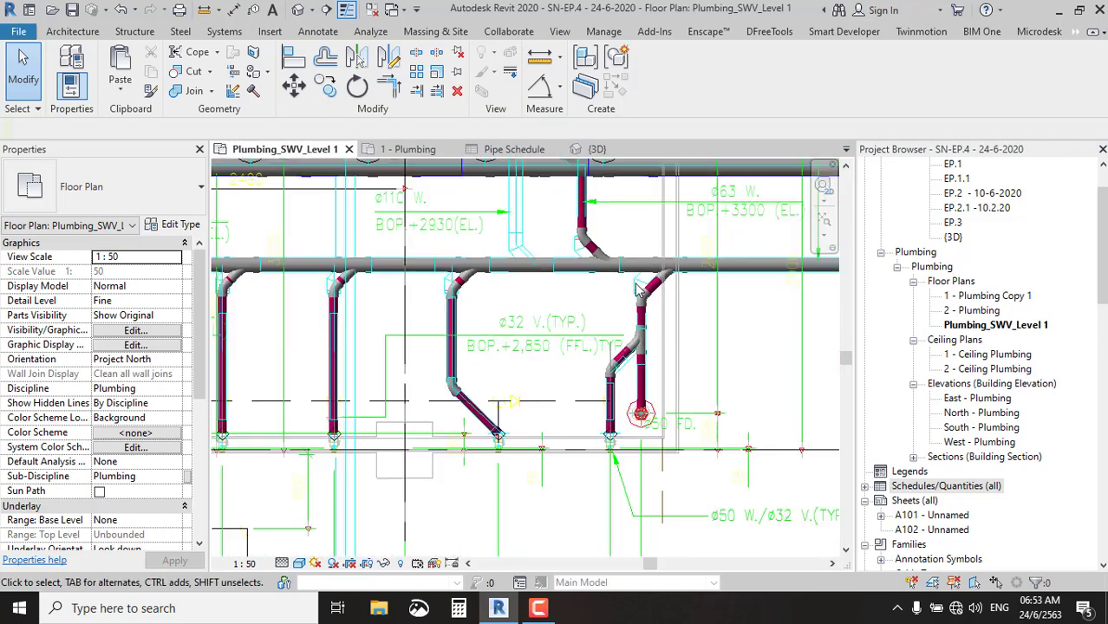
scroll(637, 290, "down", 2)
scroll(491, 234, "up", 2)
scroll(491, 234, "up", 1)
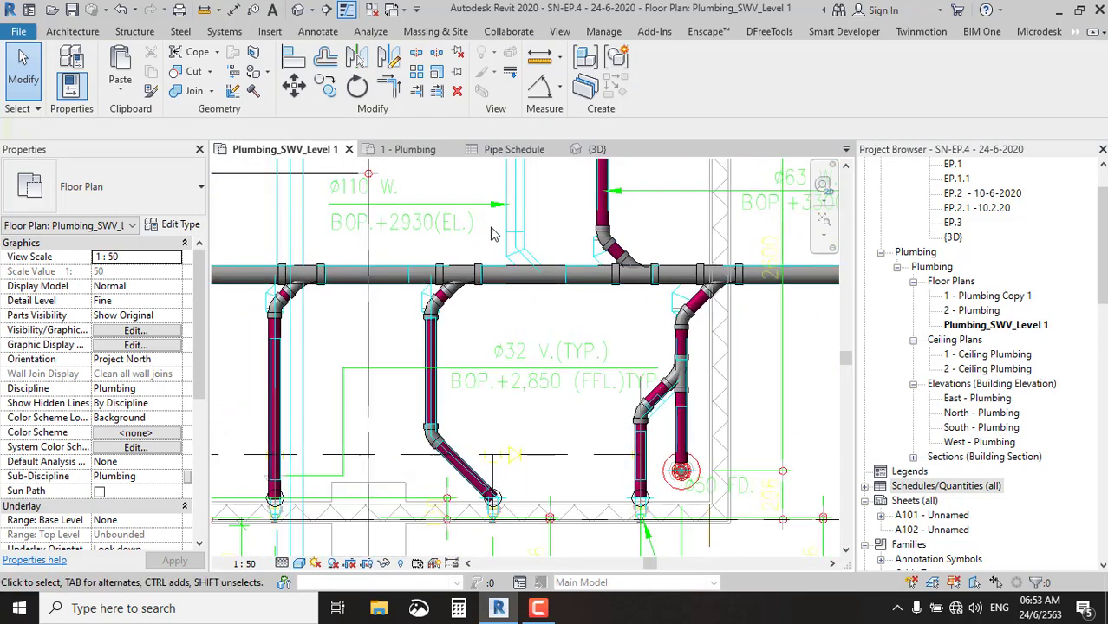
scroll(392, 274, "down", 3)
scroll(521, 286, "down", 2)
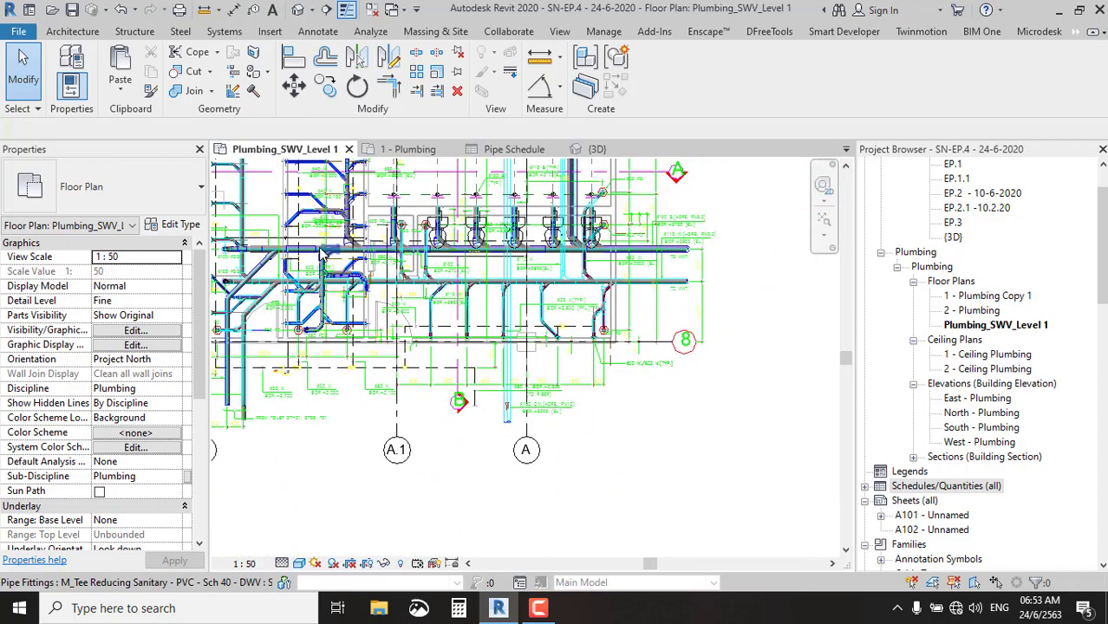
scroll(592, 289, "up", 2)
scroll(592, 290, "up", 1)
scroll(592, 289, "up", 1)
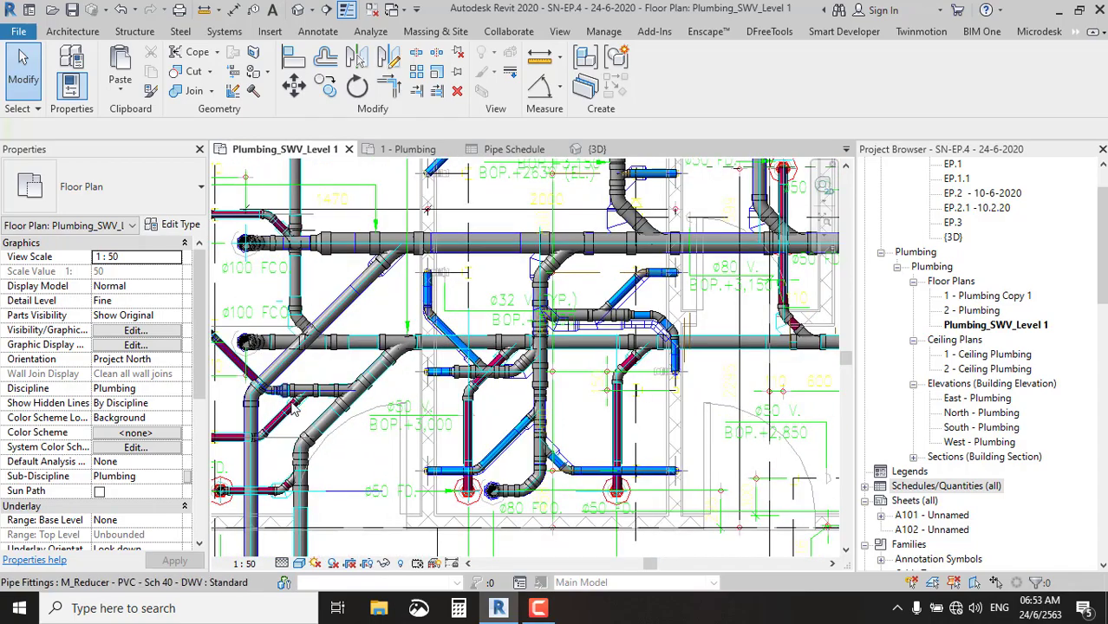
scroll(318, 409, "up", 1)
scroll(318, 409, "up", 2)
left_click(357, 373)
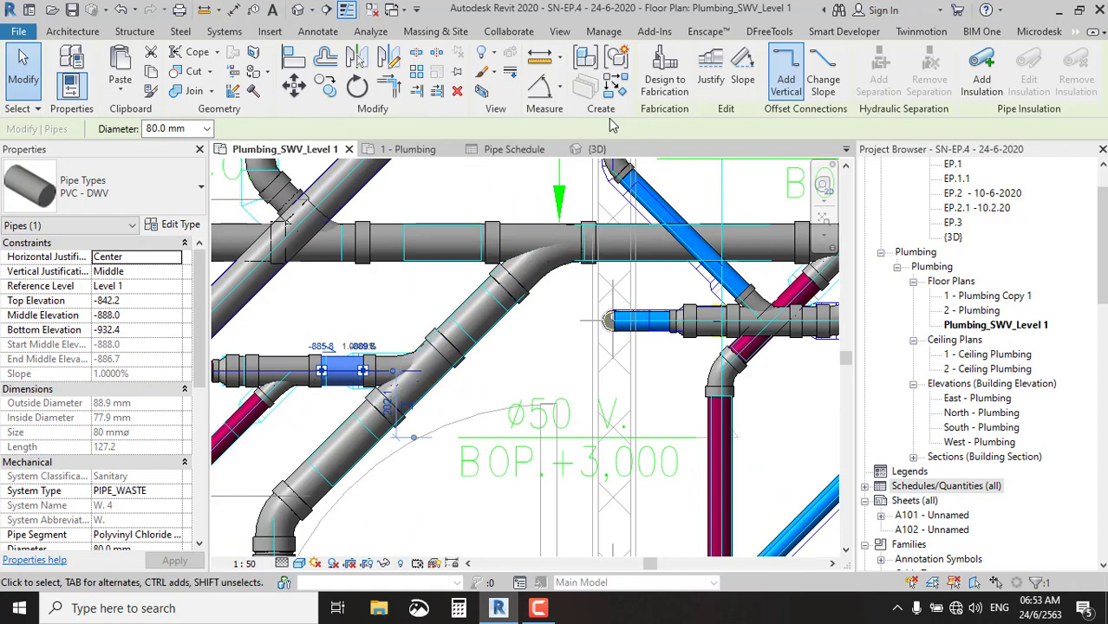
left_click(521, 152)
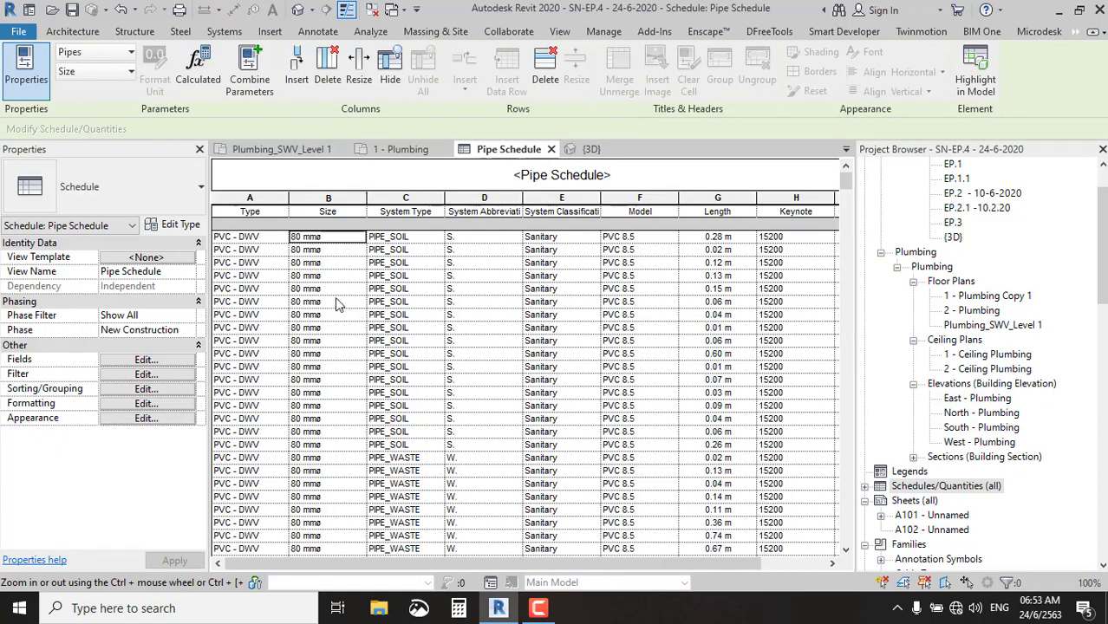
Highlight the 17 pipes from the 80 mm PIPE_SOIL schedule rows in the plan.
left_click(353, 448, "shift")
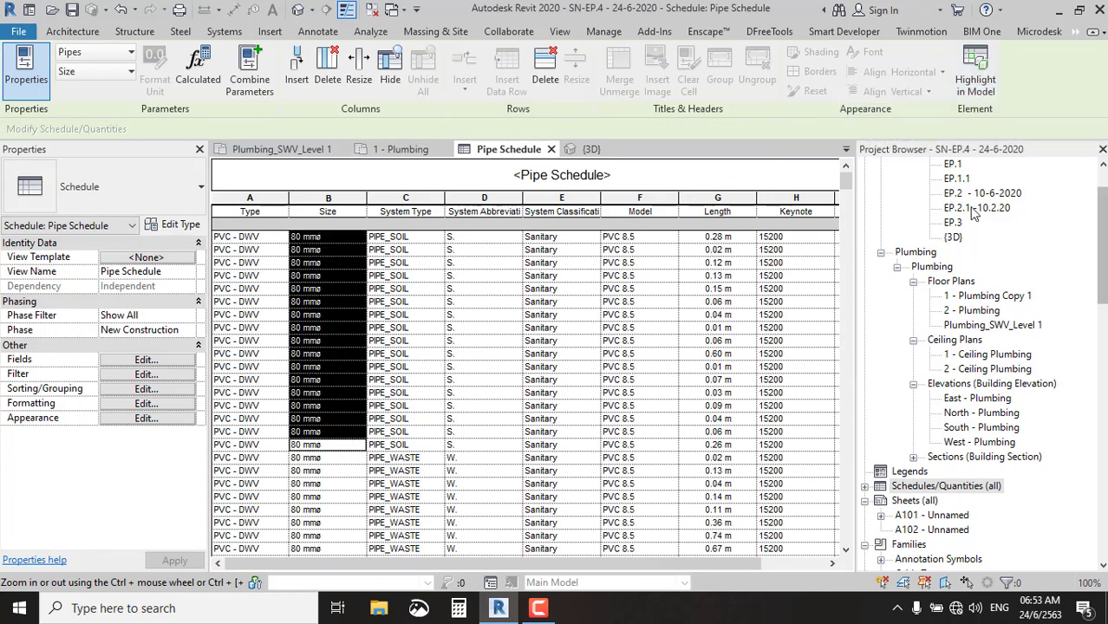
left_click(979, 79)
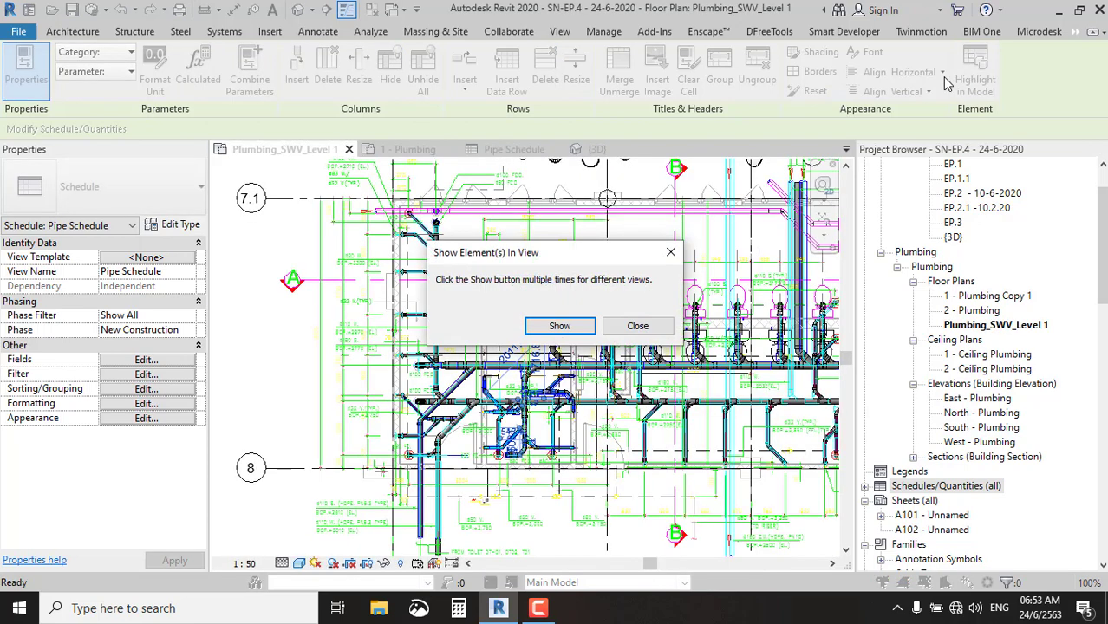
left_click(639, 325)
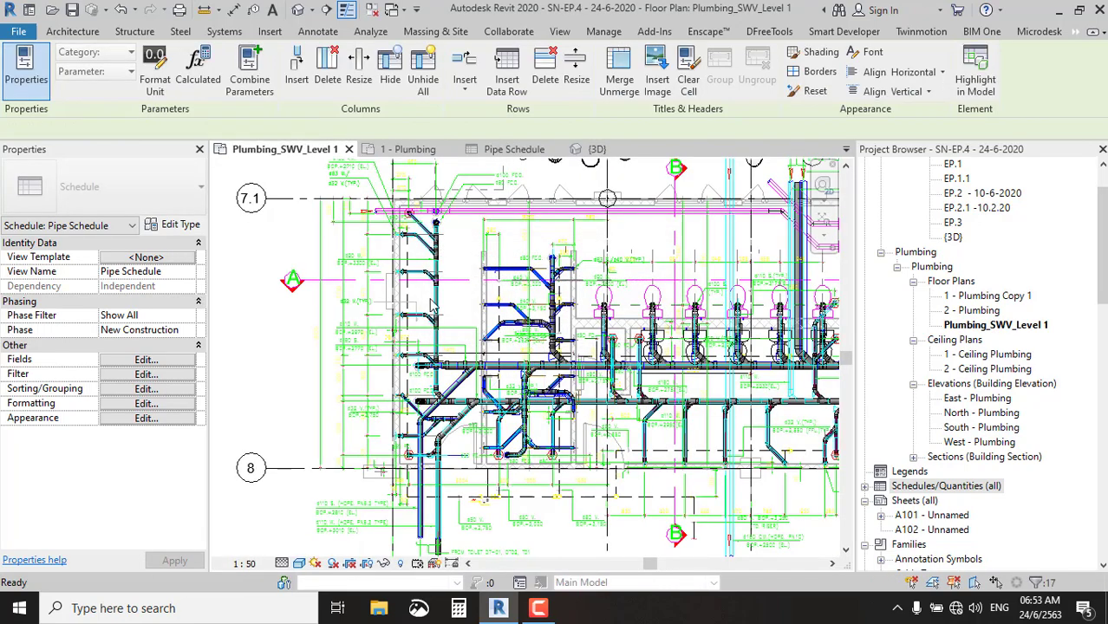
Browse the pipe type list for those pipes, leaving them PVC - DWV, and deselect.
left_click(160, 195)
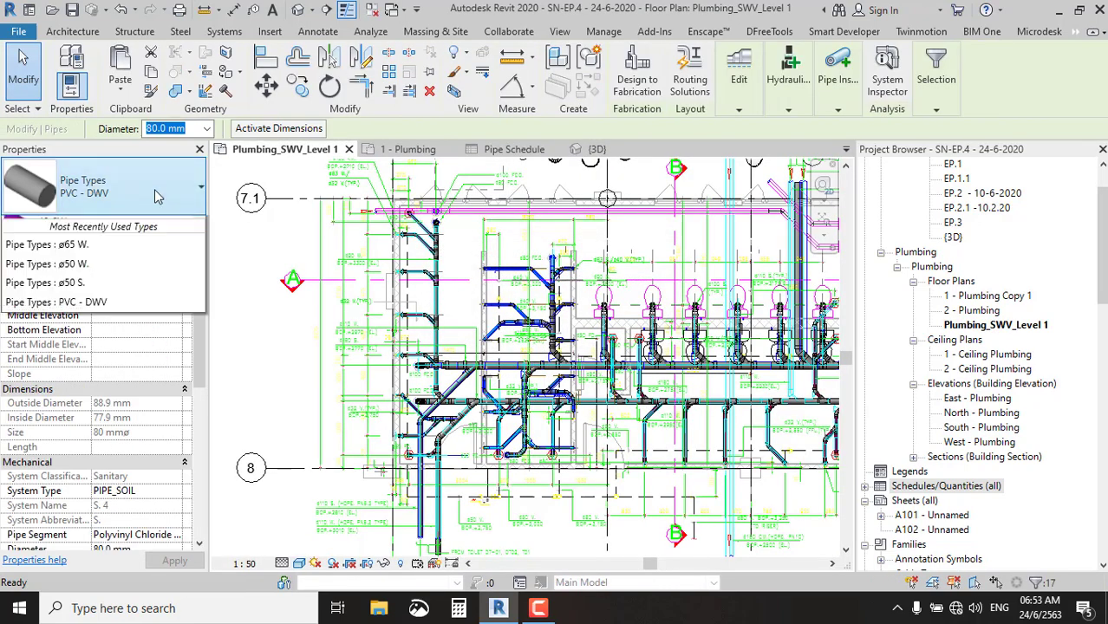
scroll(122, 347, "down", 2)
scroll(121, 347, "down", 3)
scroll(97, 313, "down", 1)
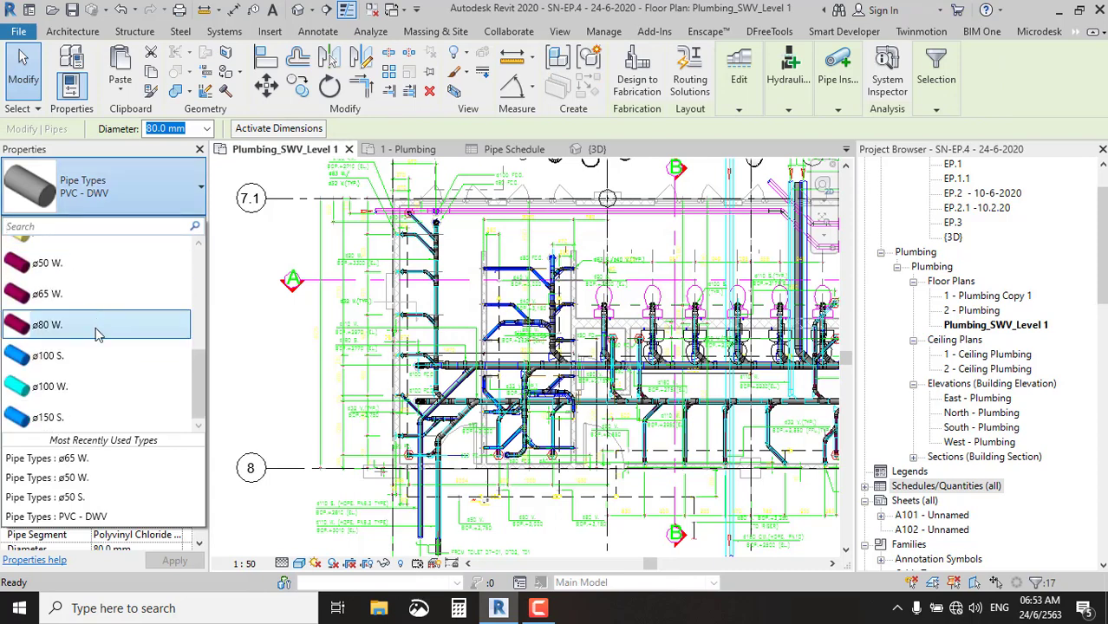
scroll(117, 361, "up", 2)
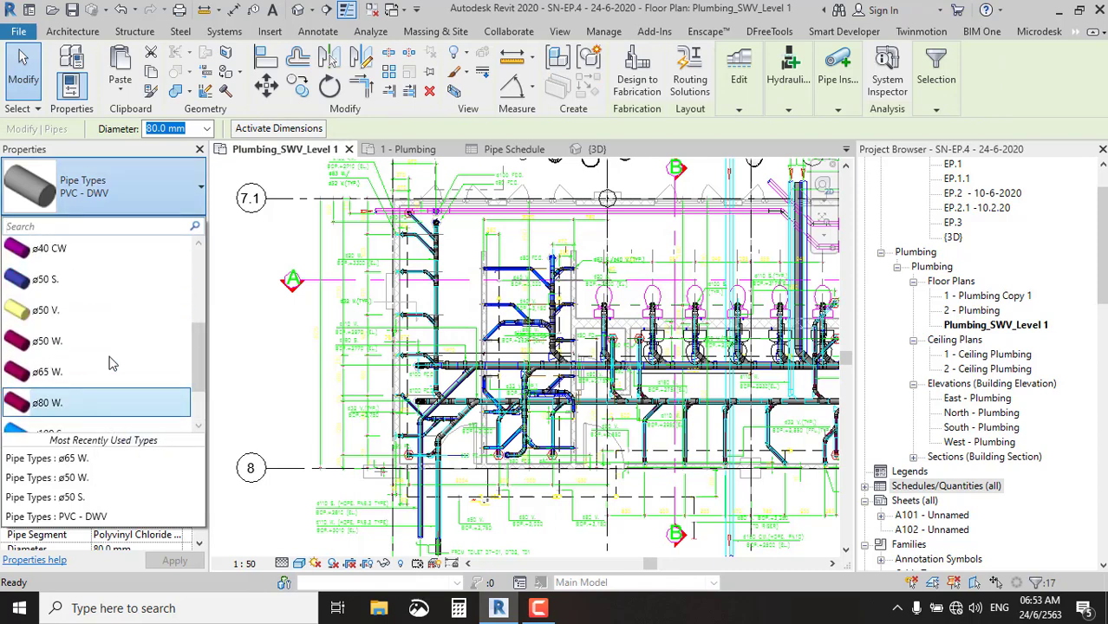
scroll(130, 358, "down", 1)
scroll(138, 356, "down", 1)
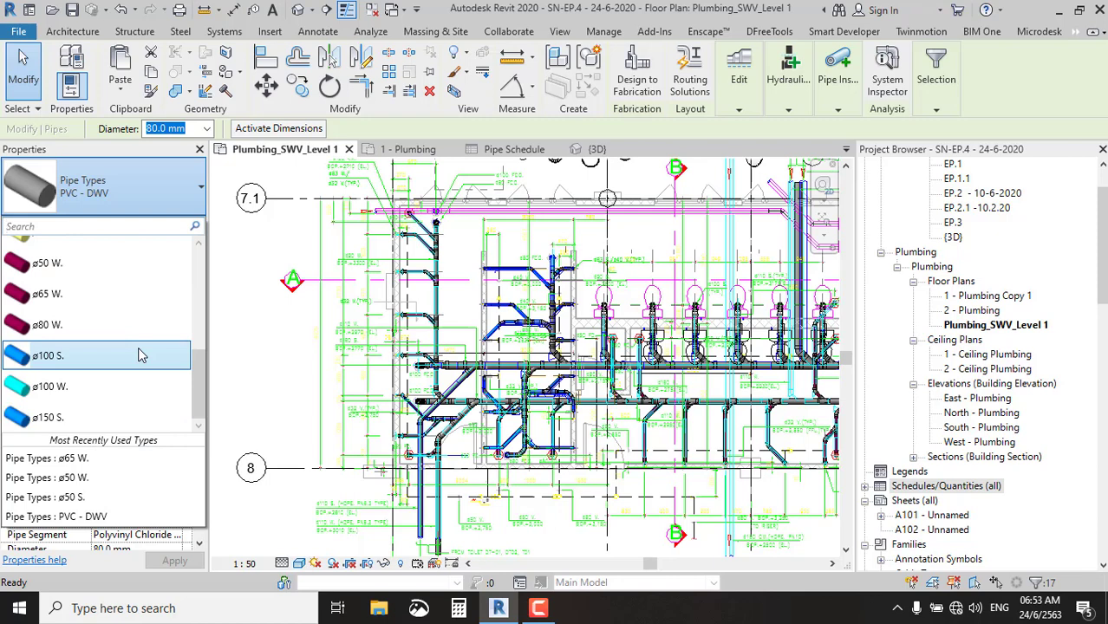
key("Escape")
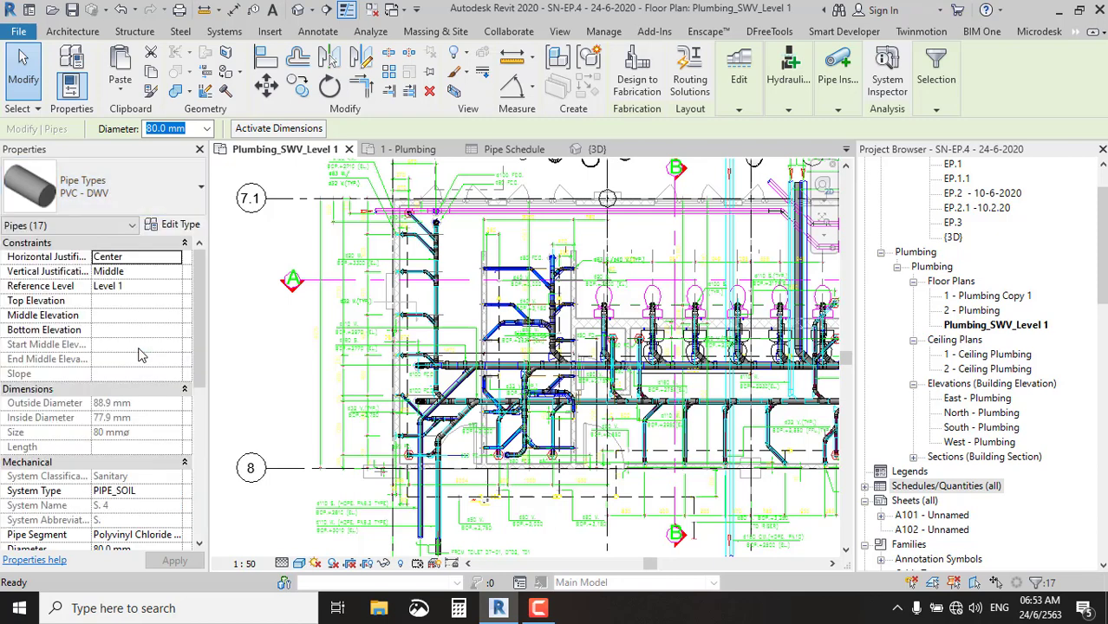
key("Escape")
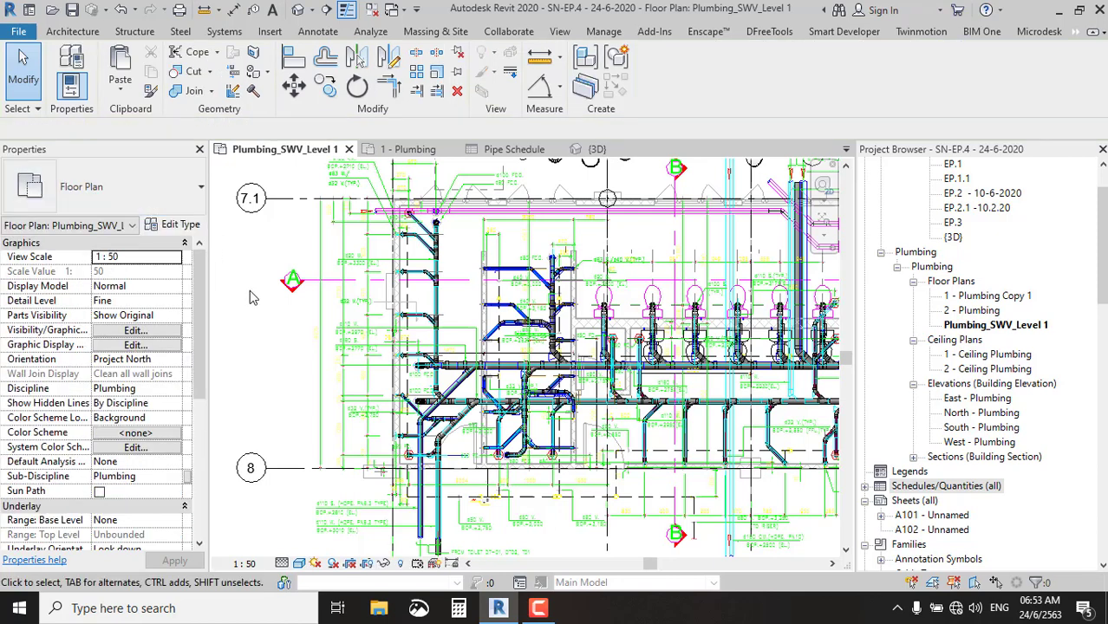
Start a new pipe and pick the ø100 S. pipe type.
left_click(180, 33)
left_click(226, 33)
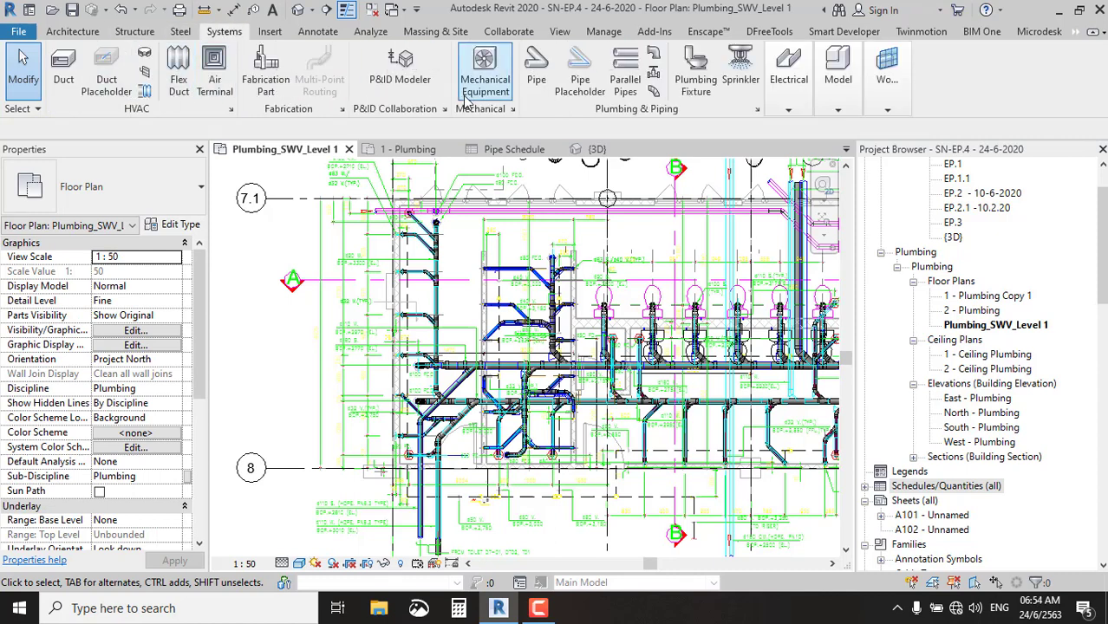
left_click(537, 68)
left_click(171, 187)
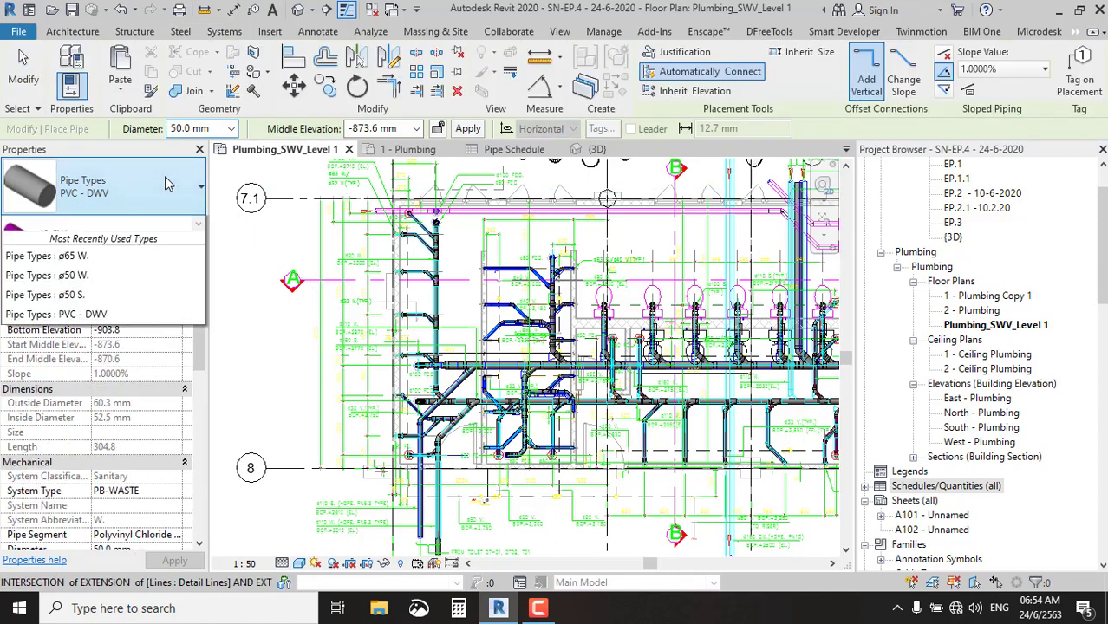
scroll(124, 381, "down", 5)
scroll(124, 377, "down", 1)
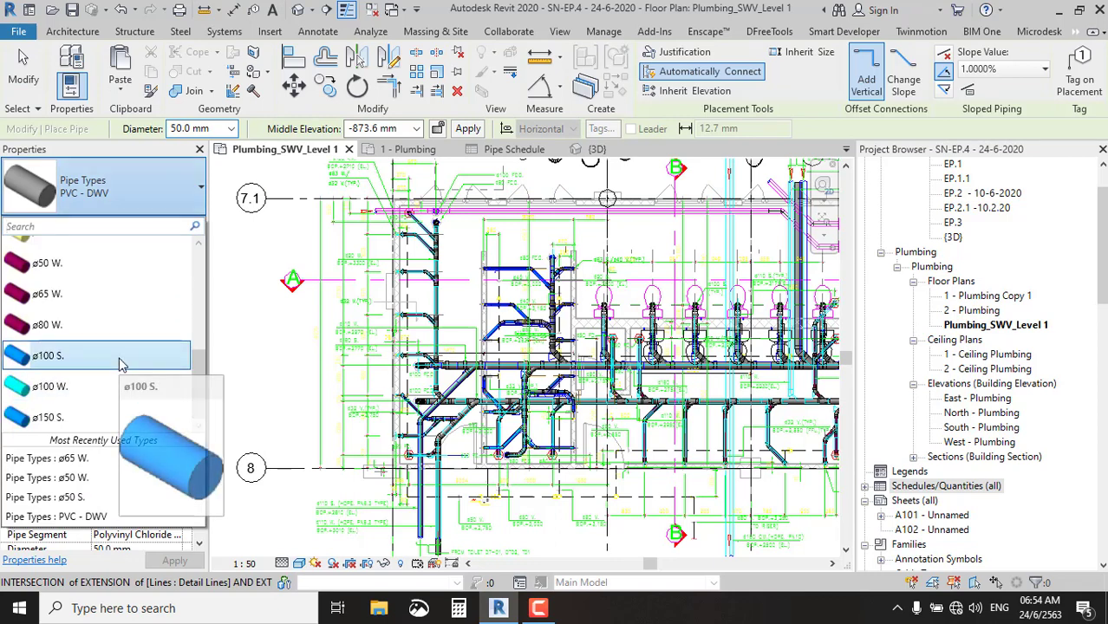
left_click(122, 356)
left_click(160, 190)
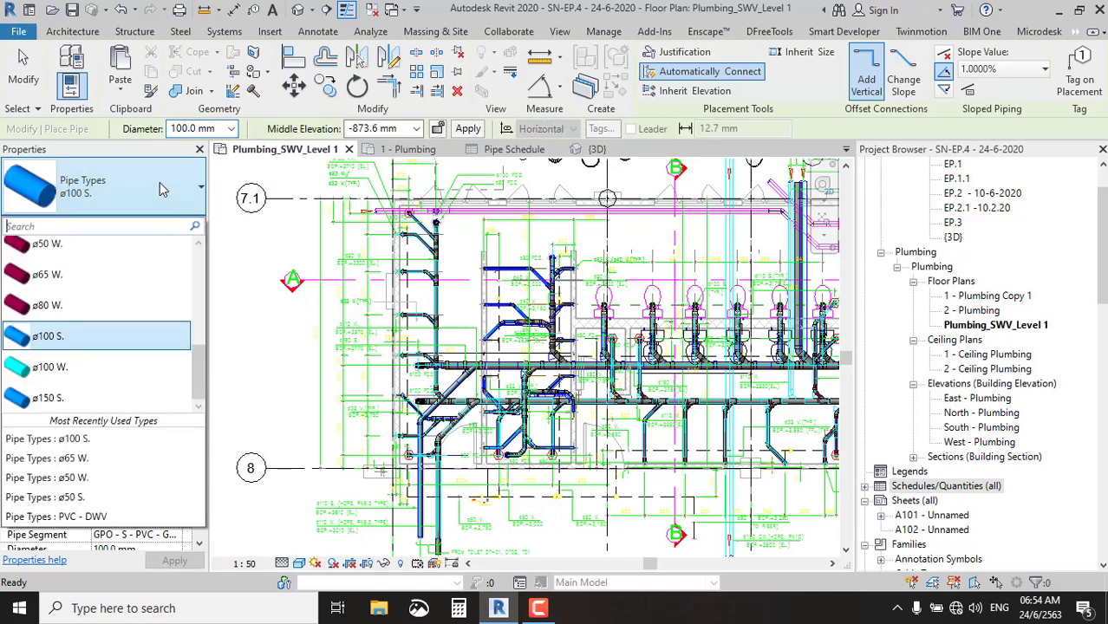
left_click(160, 190)
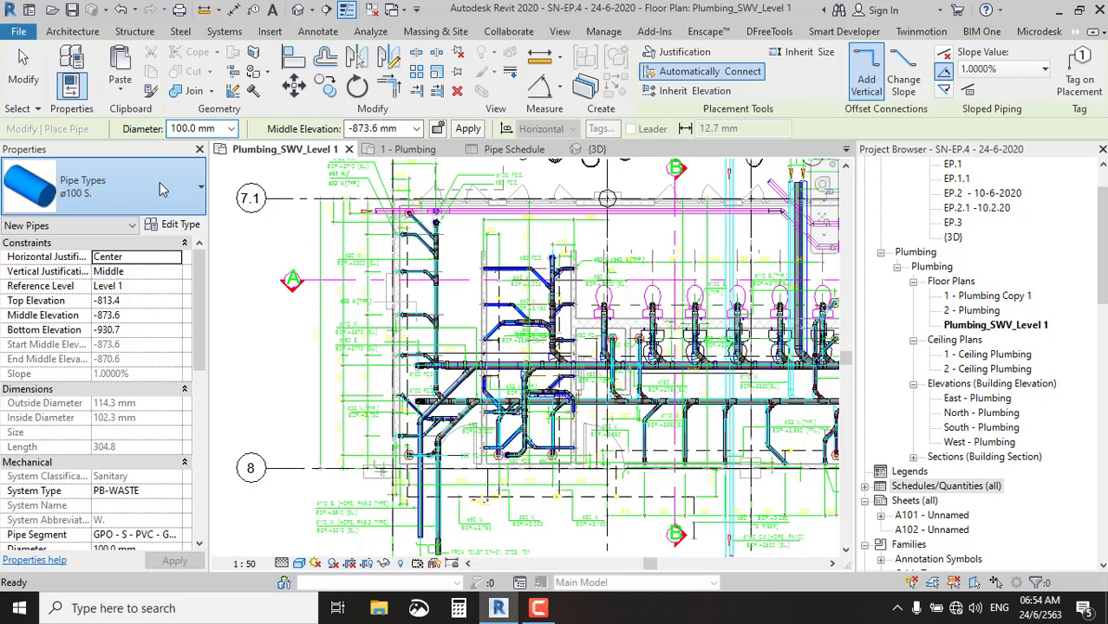
Duplicate ø100 S. as ø80 S. with routing segment minimum and maximum both 80 mm.
left_click(178, 226)
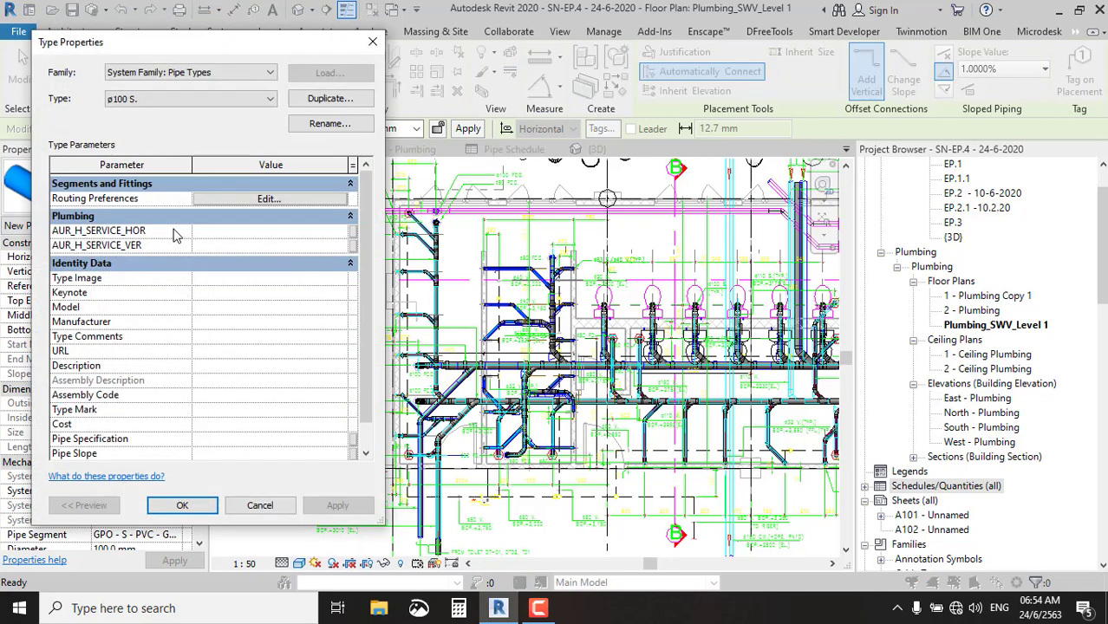
left_click(343, 98)
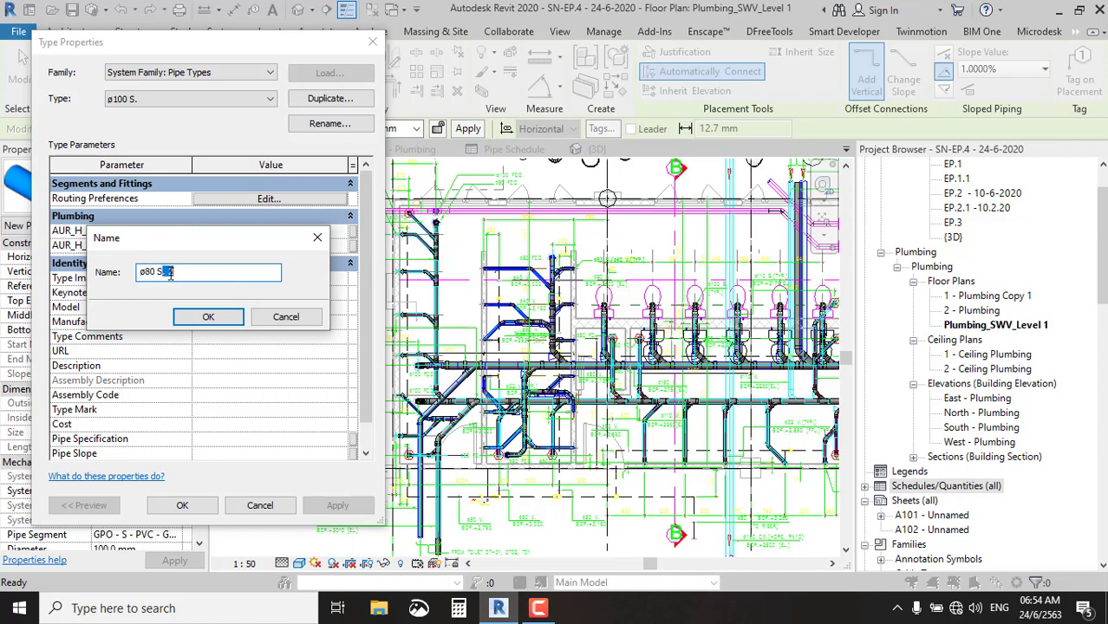
left_click(205, 317)
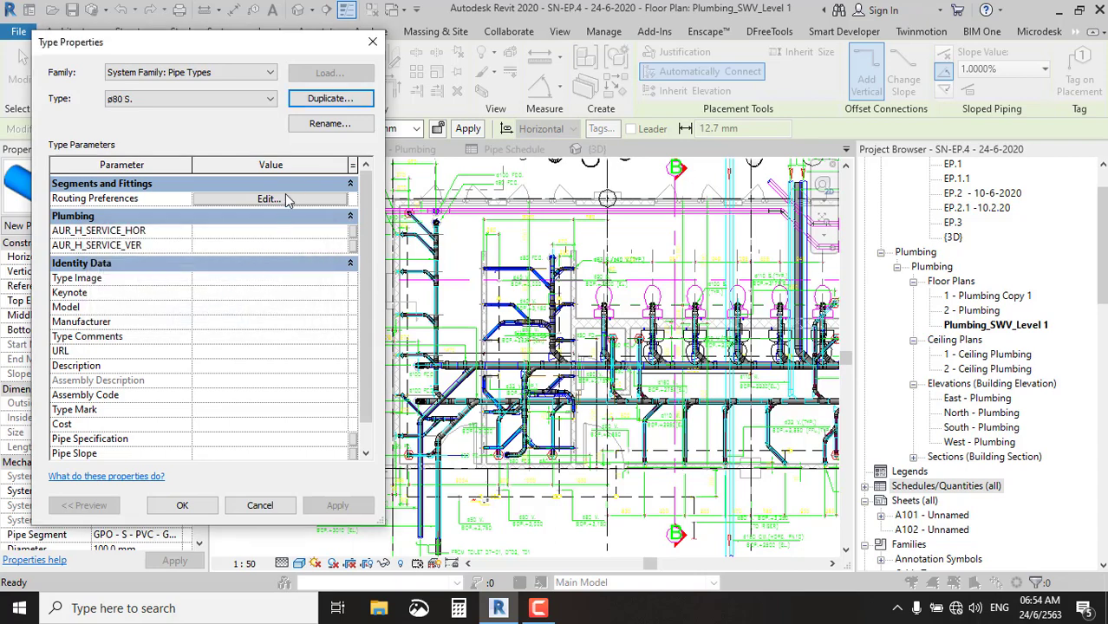
left_click(286, 201)
left_click(644, 246)
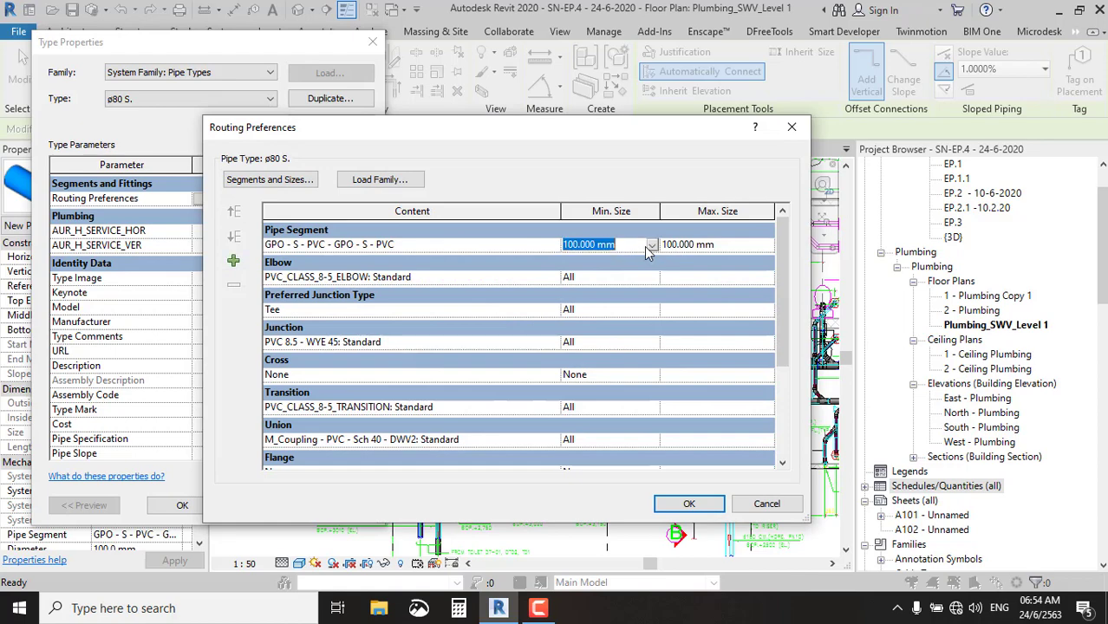
type("80")
left_click(742, 246)
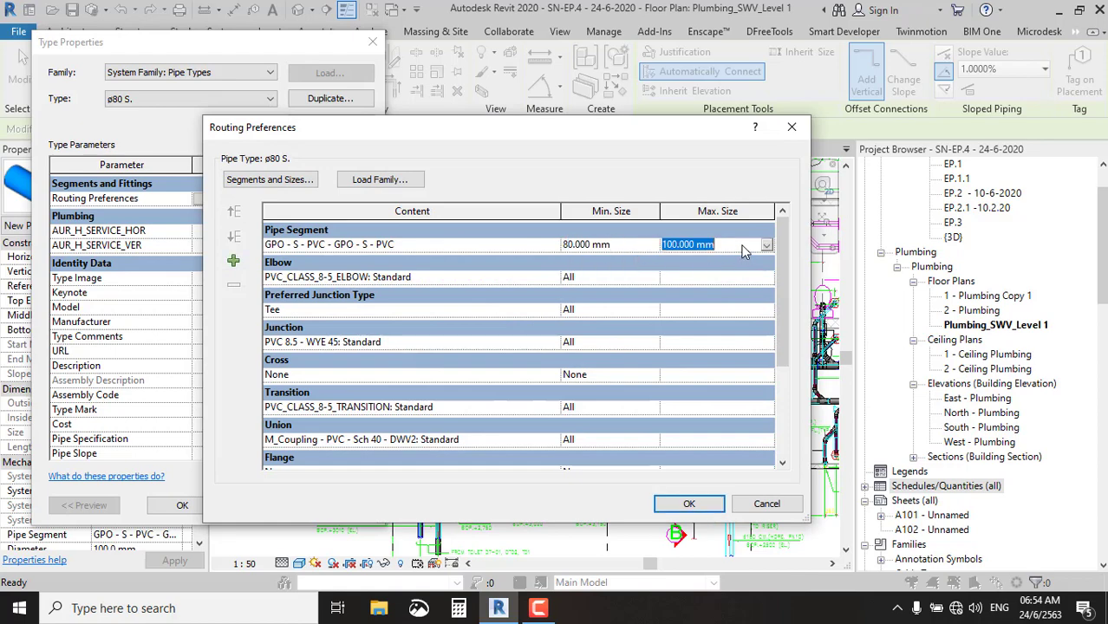
type("80")
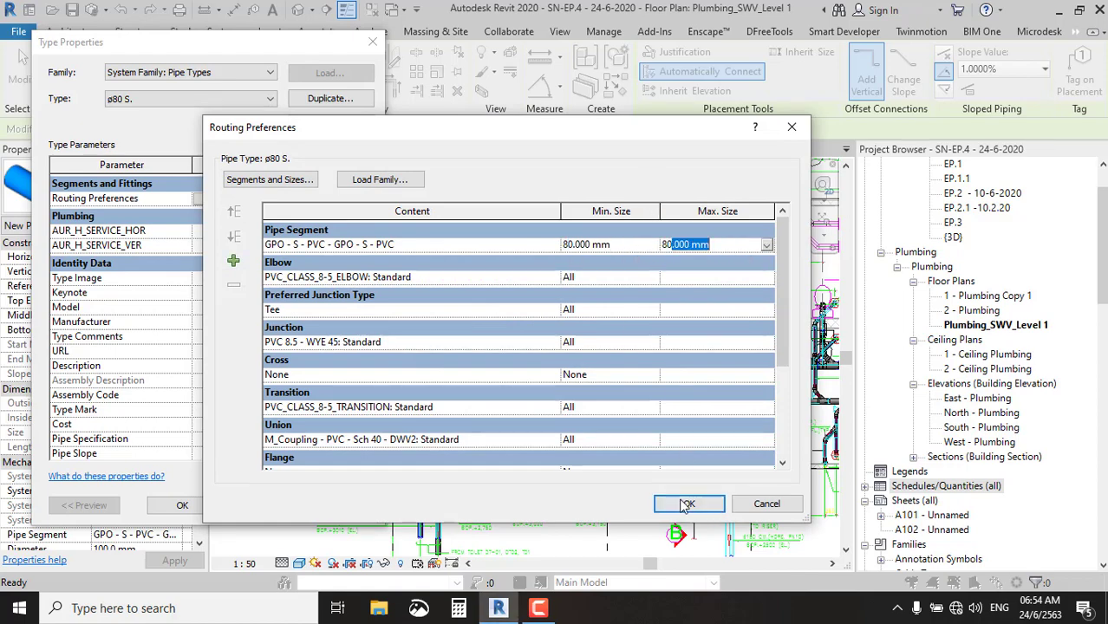
left_click(689, 504)
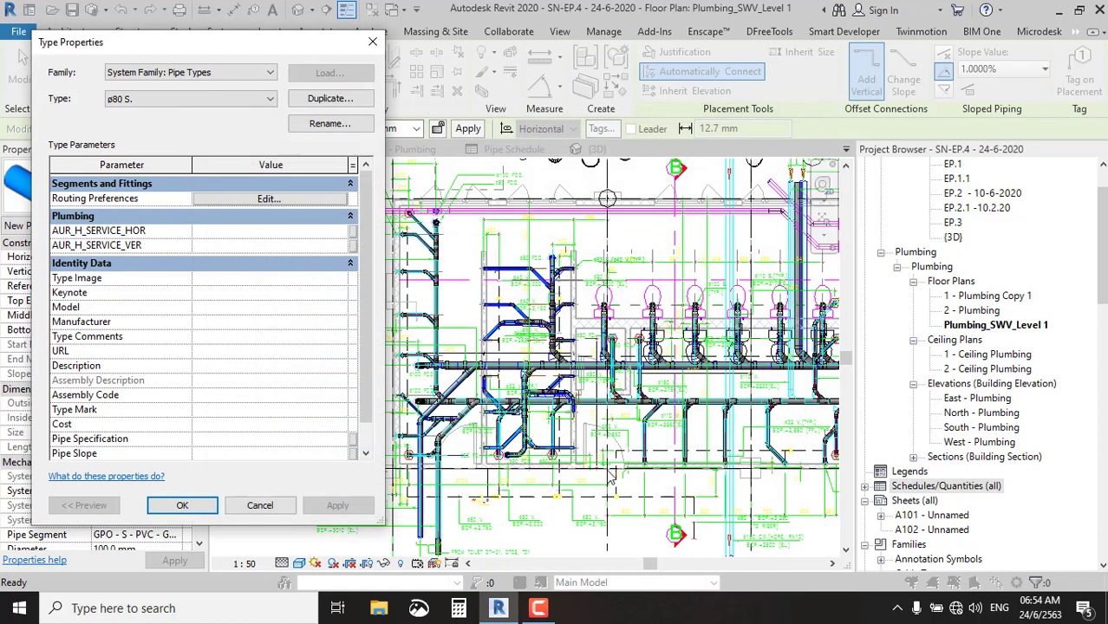
left_click(182, 506)
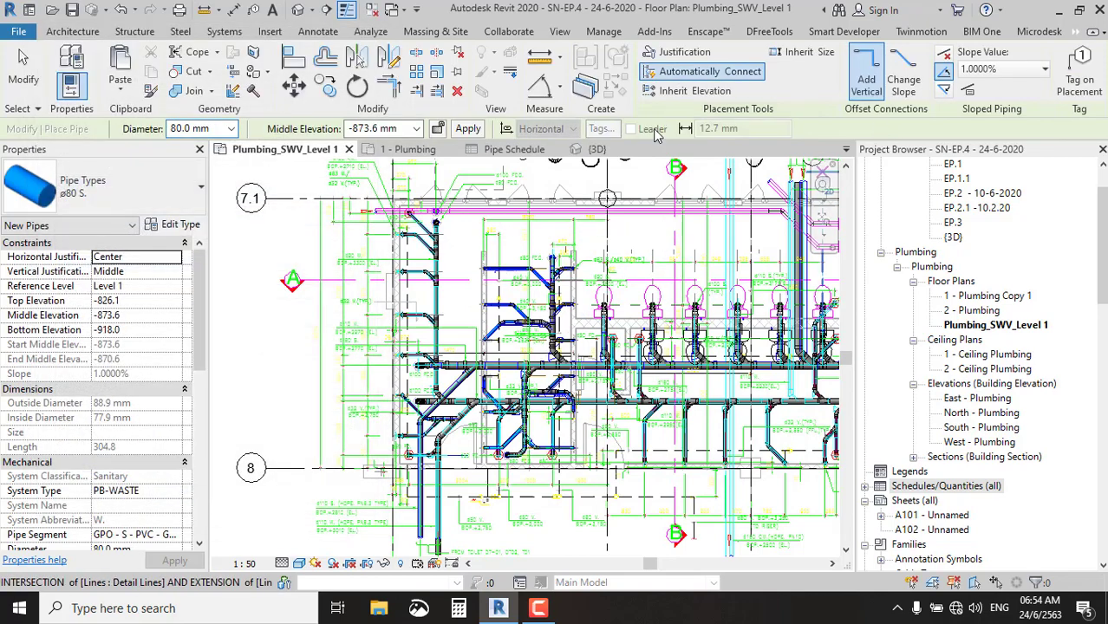
left_click(536, 154)
Highlight the 80 mm PIPE_SOIL schedule rows in the plan and switch them to ø80 S.
left_click(505, 153)
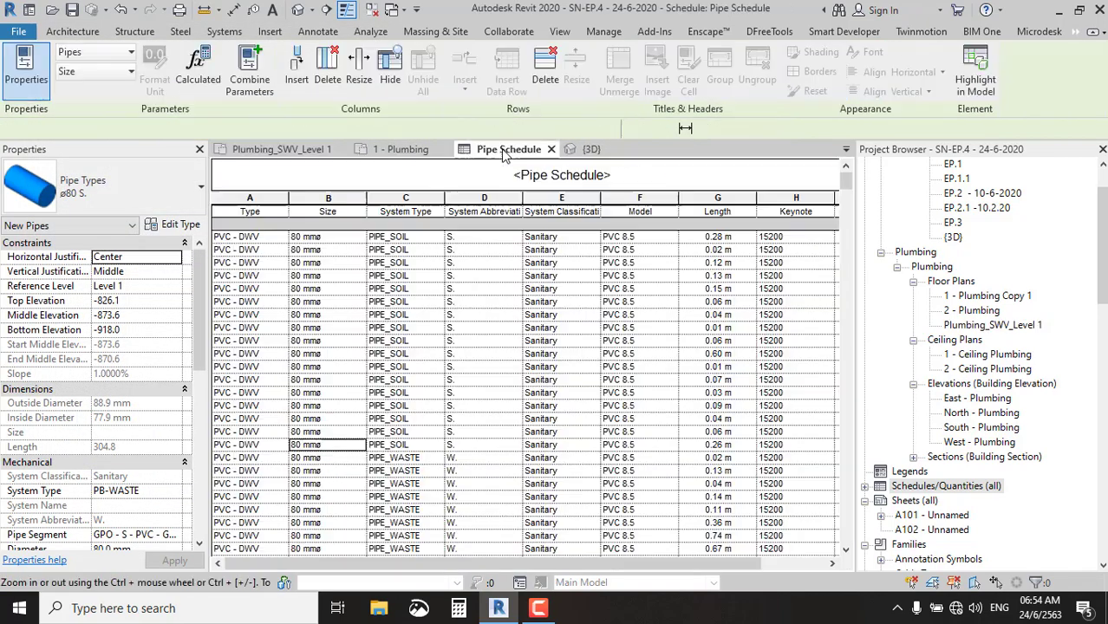
left_click(265, 238)
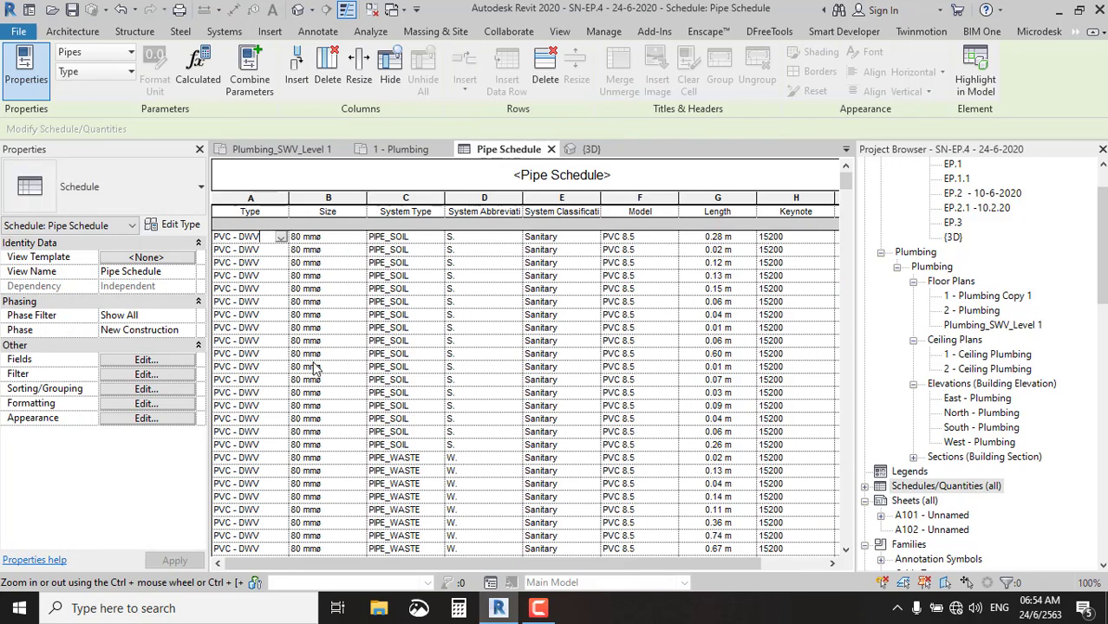
left_click(349, 447, "shift")
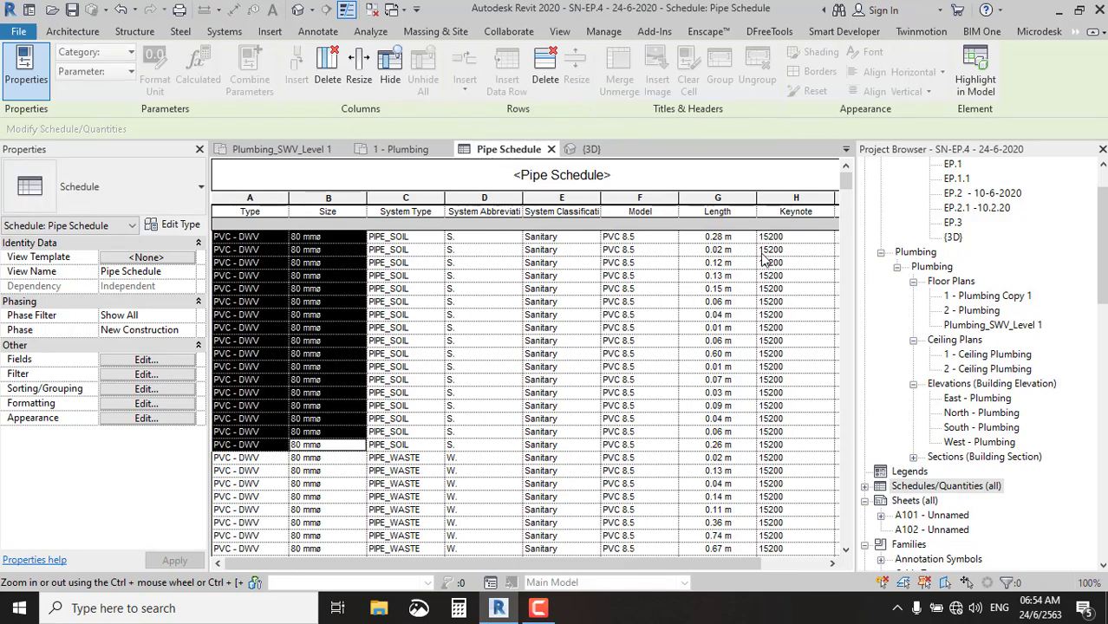
left_click(975, 73)
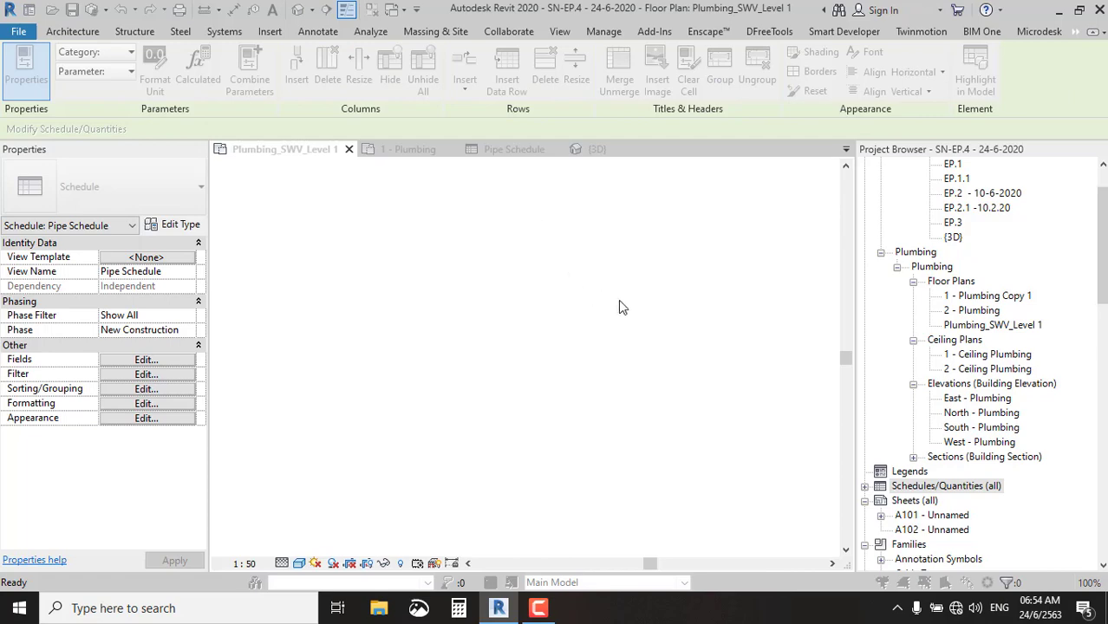
left_click(638, 325)
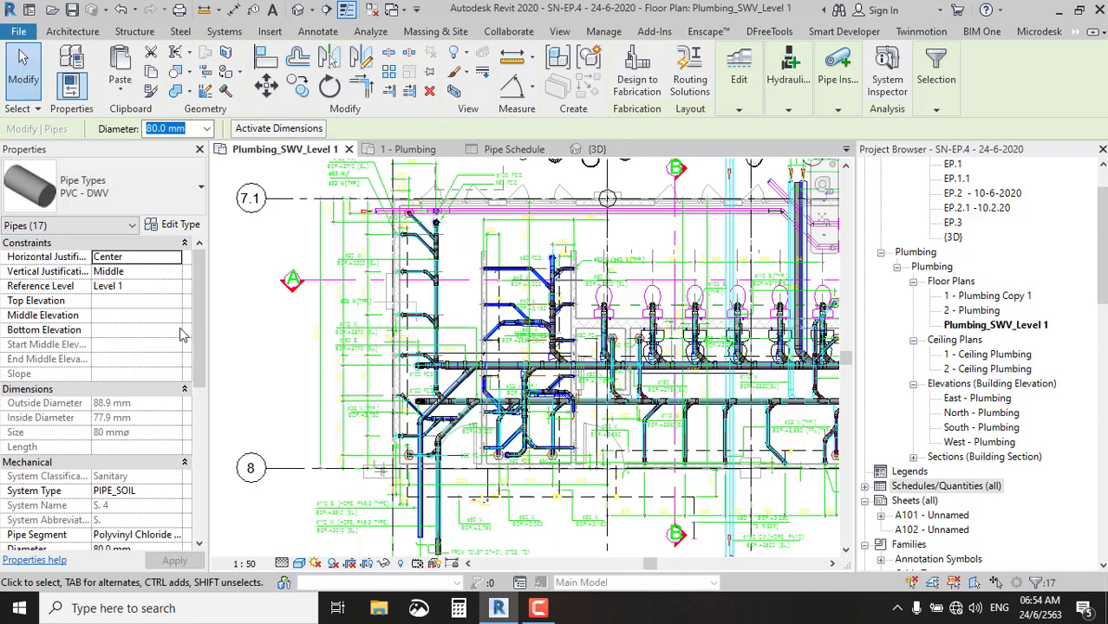
left_click(112, 186)
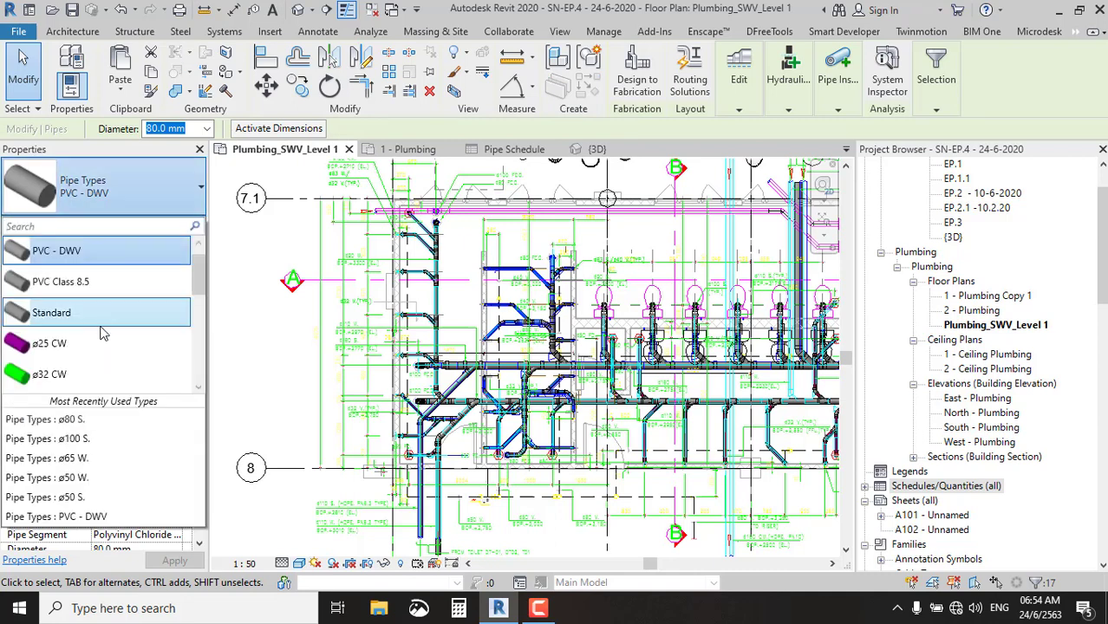
scroll(103, 335, "down", 3)
scroll(103, 335, "down", 2)
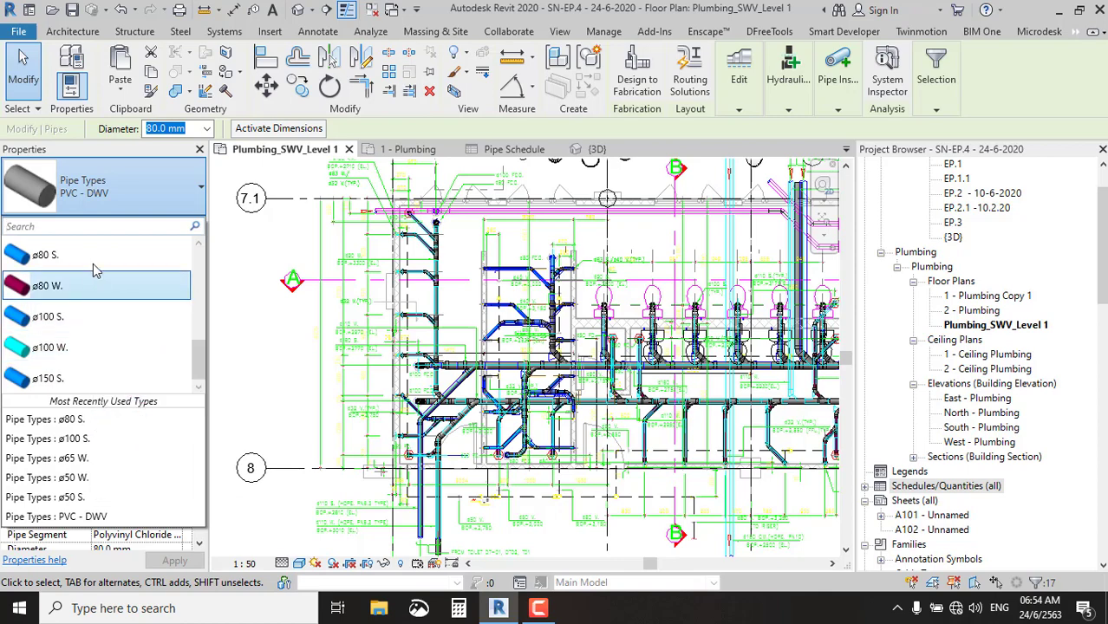
left_click(597, 493)
Inspect the retyped soil pipes, the vertical pipe and the horizontal main, then deselect.
left_click(545, 399)
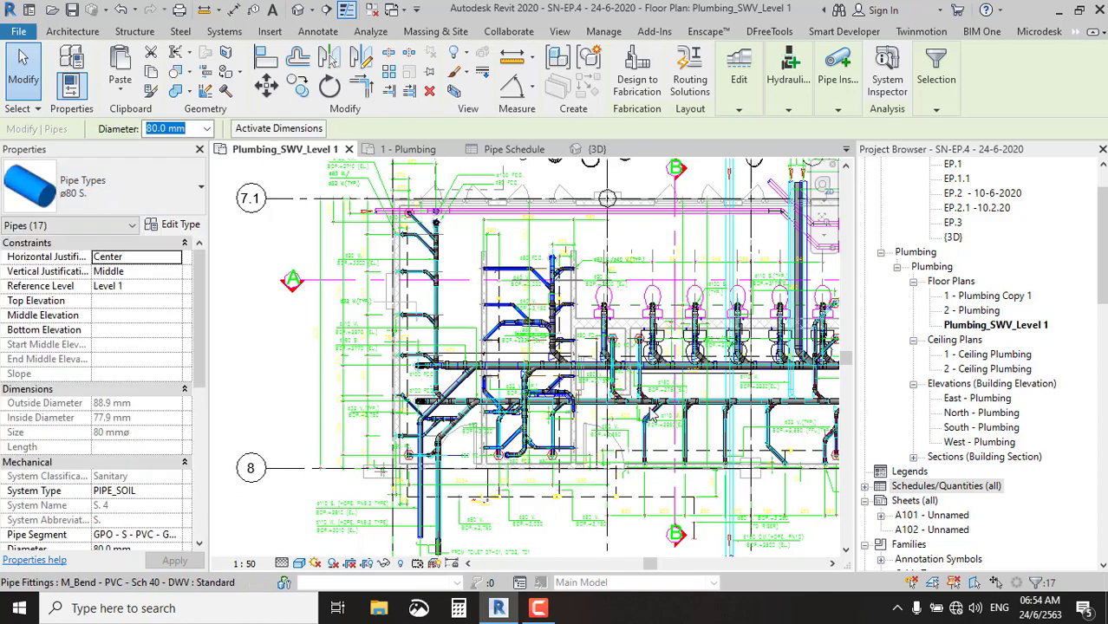
scroll(534, 468, "up", 2)
scroll(533, 468, "up", 4)
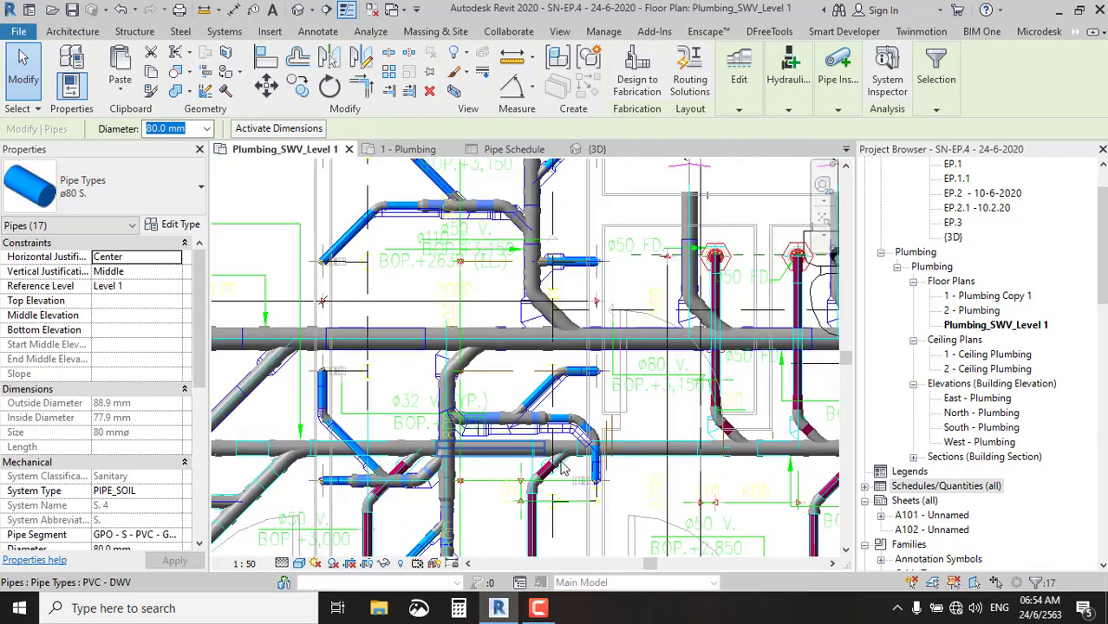
scroll(533, 468, "up", 4)
left_click(716, 372)
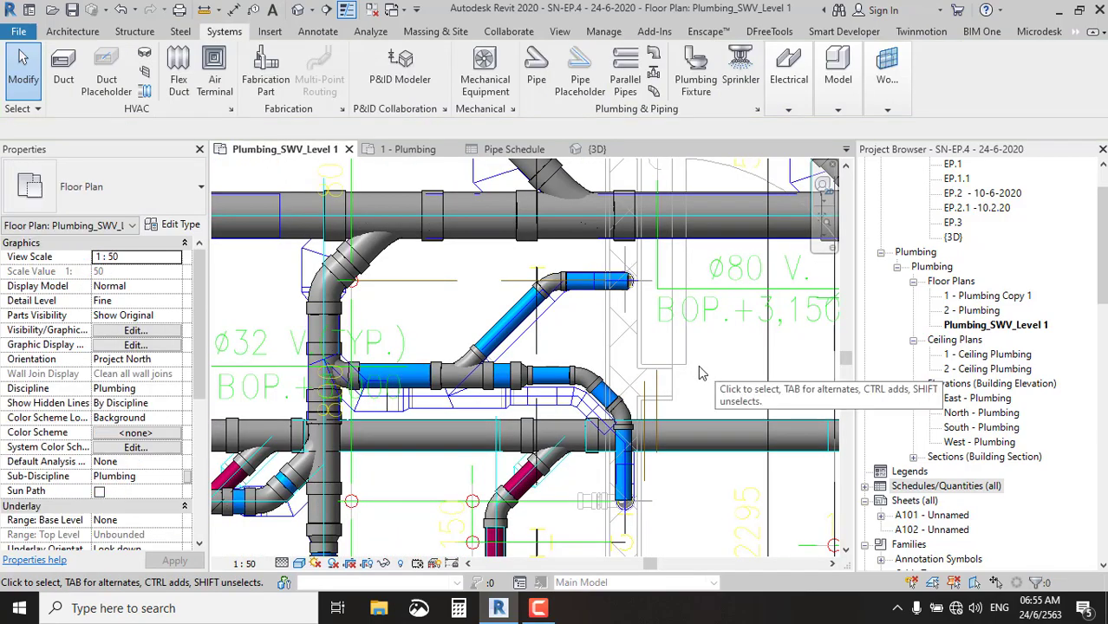
scroll(420, 373, "up", 2)
scroll(471, 345, "down", 4)
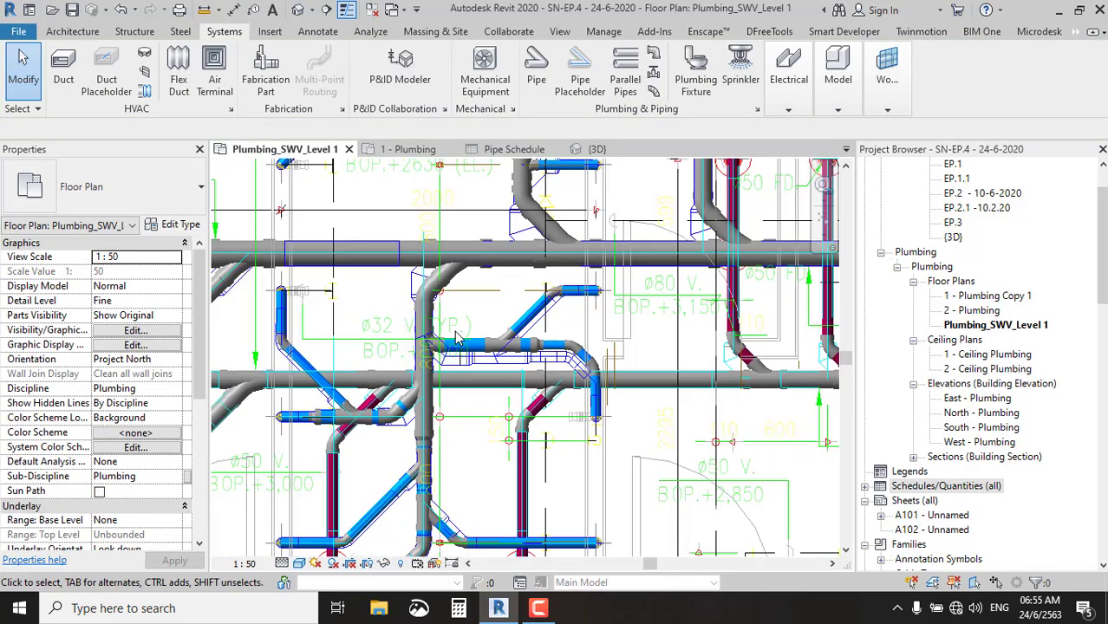
scroll(411, 344, "up", 3)
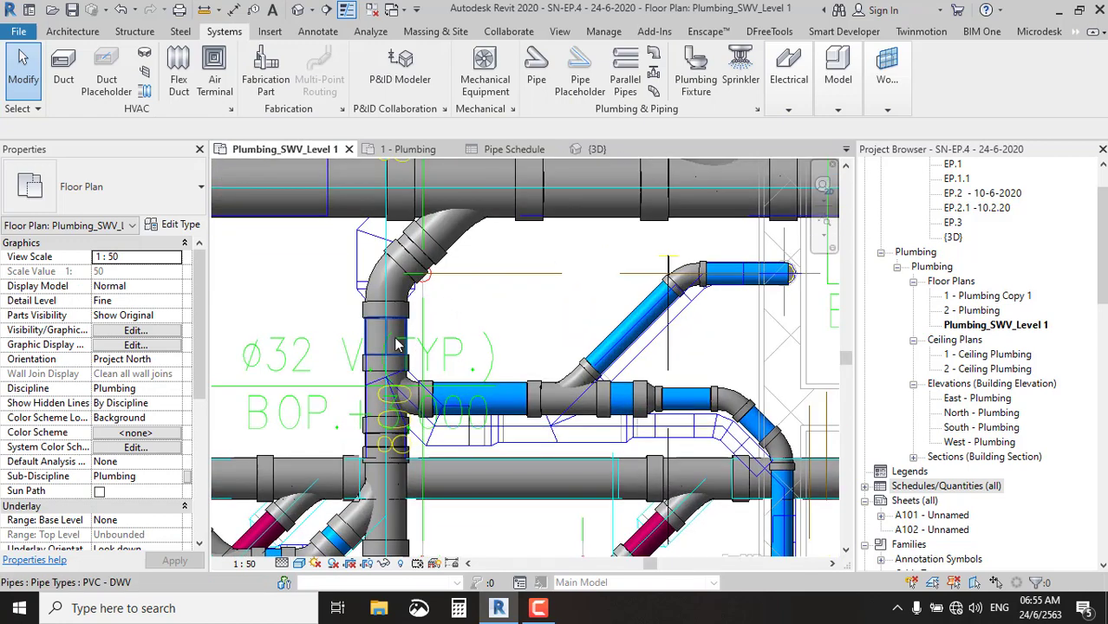
left_click(396, 345)
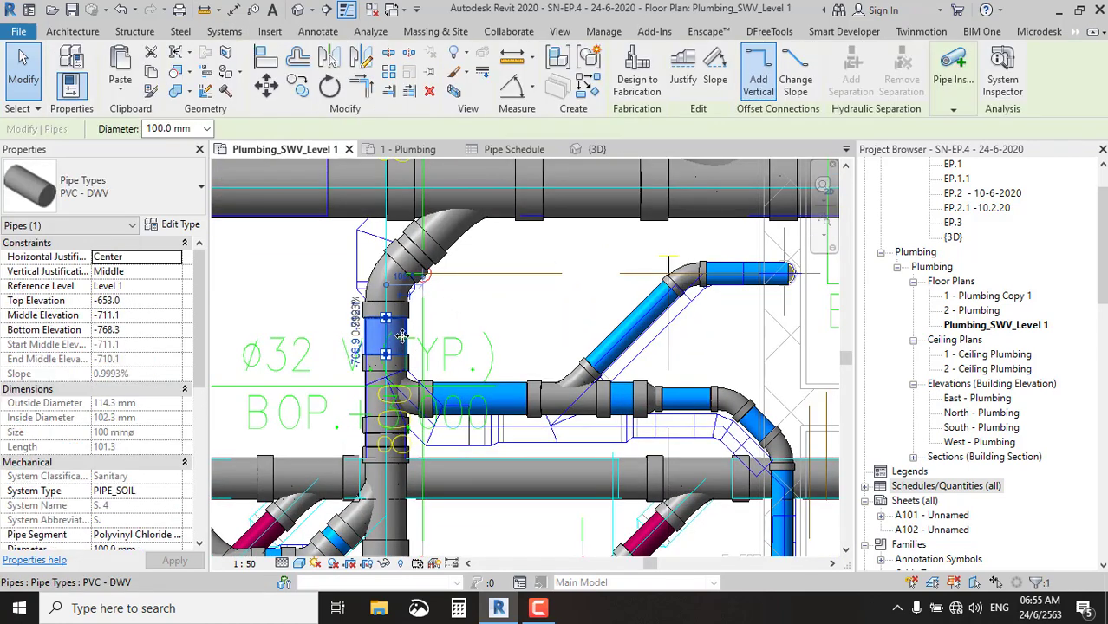
left_click(592, 207)
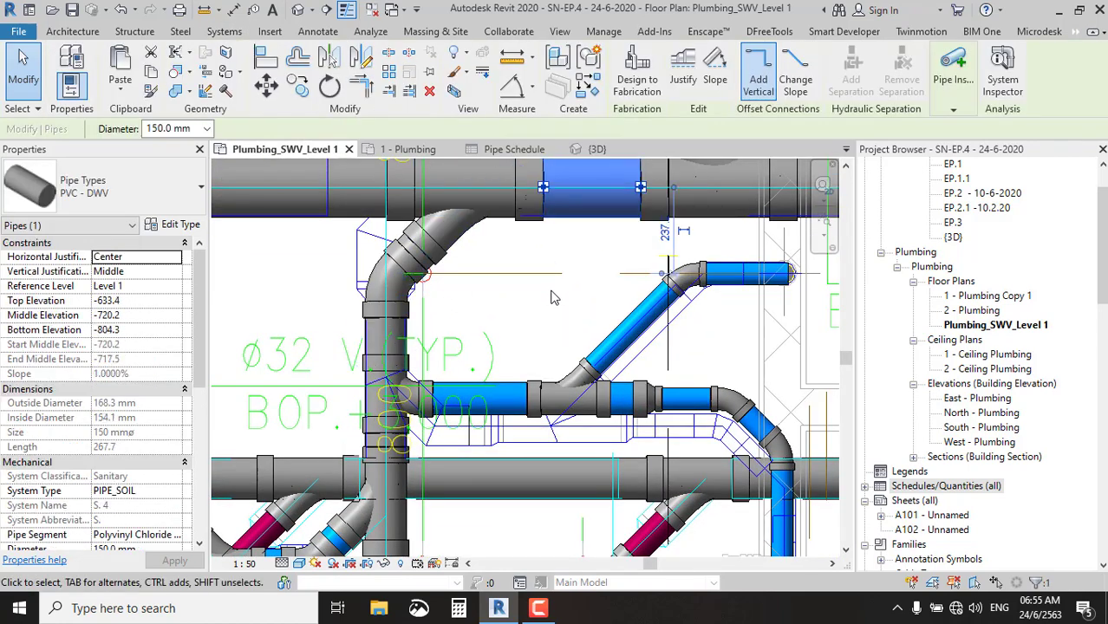
left_click(555, 299)
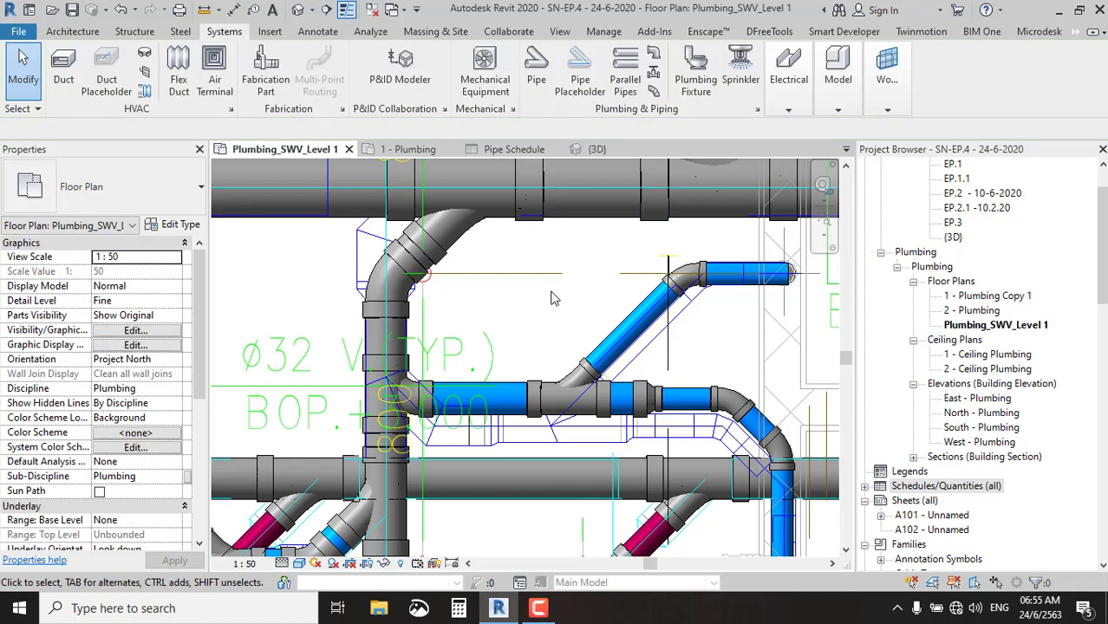
Highlight the ten 80 mm PIPE_WASTE schedule rows in the plan.
left_click(509, 150)
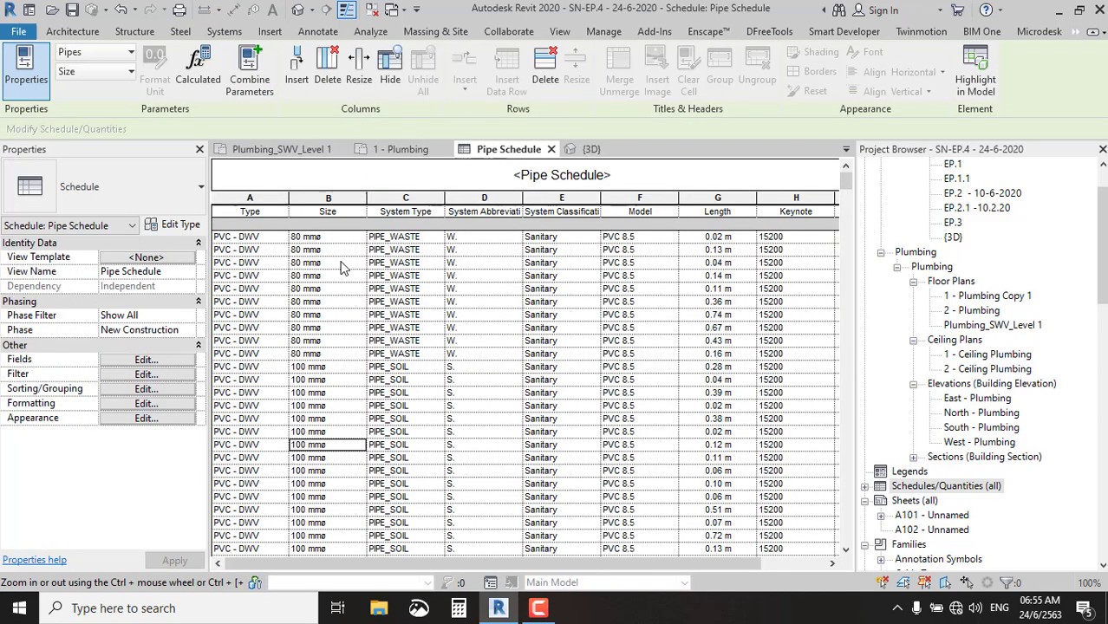
left_click(309, 240)
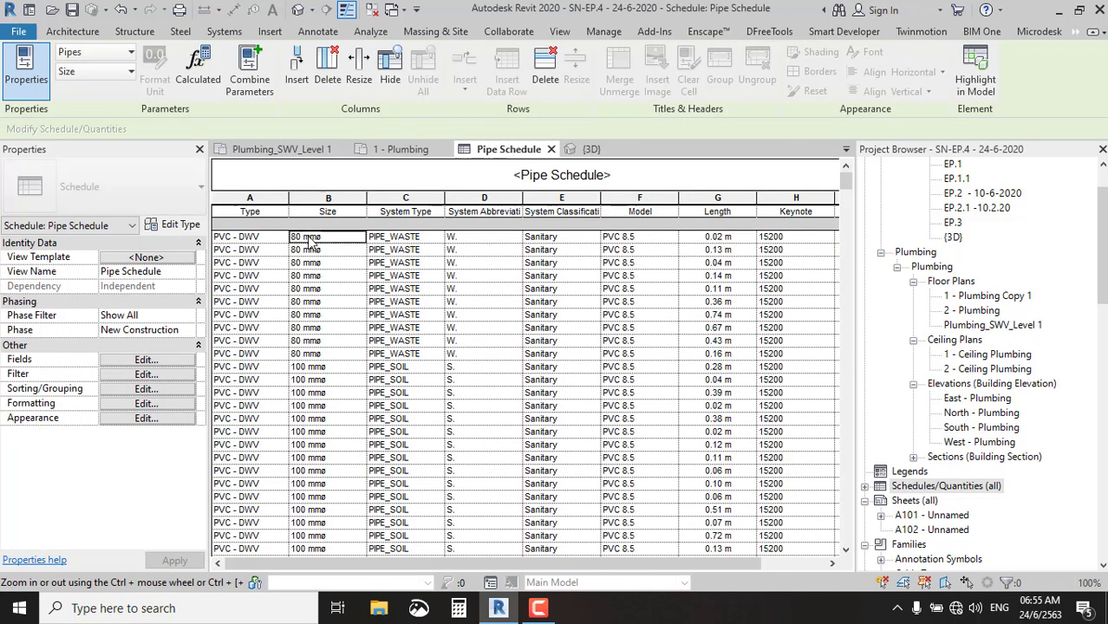
left_click(343, 358, "shift")
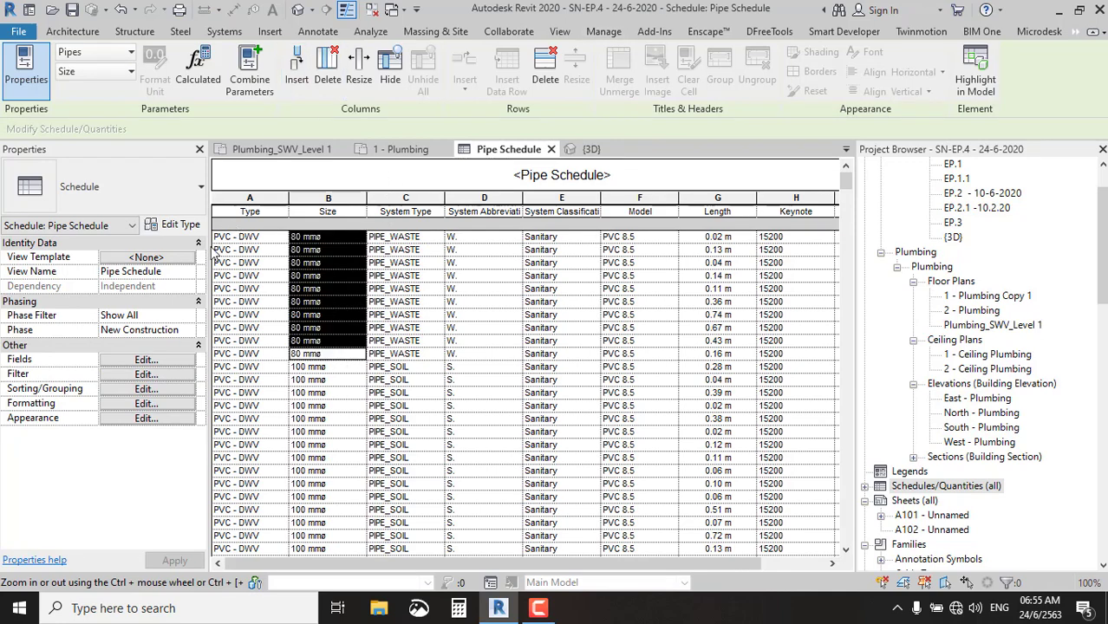
left_click(976, 80)
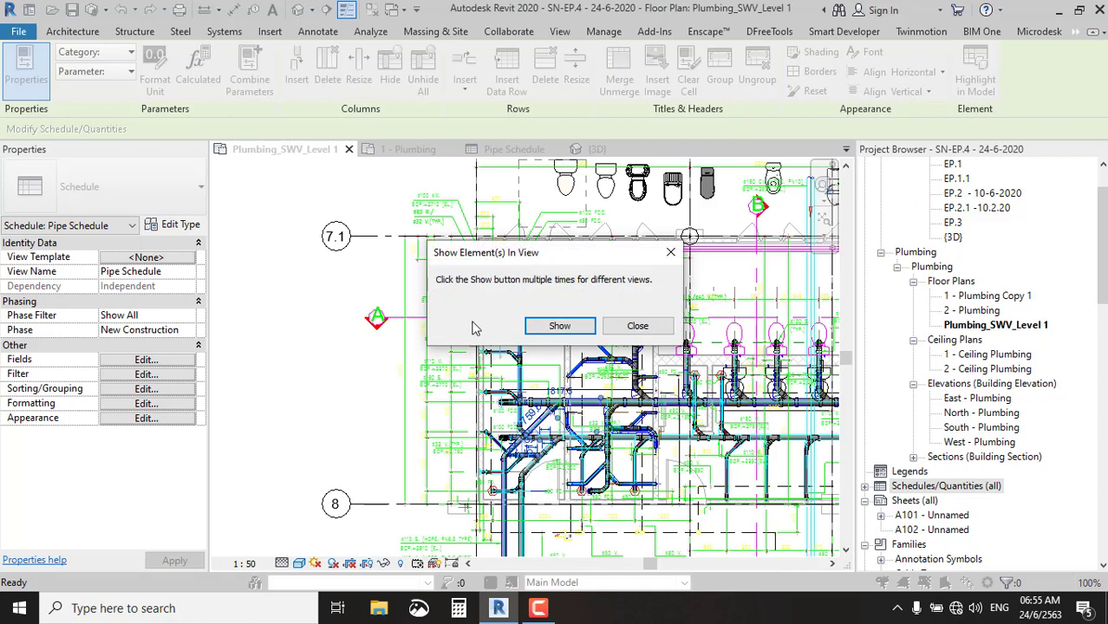
left_click(638, 326)
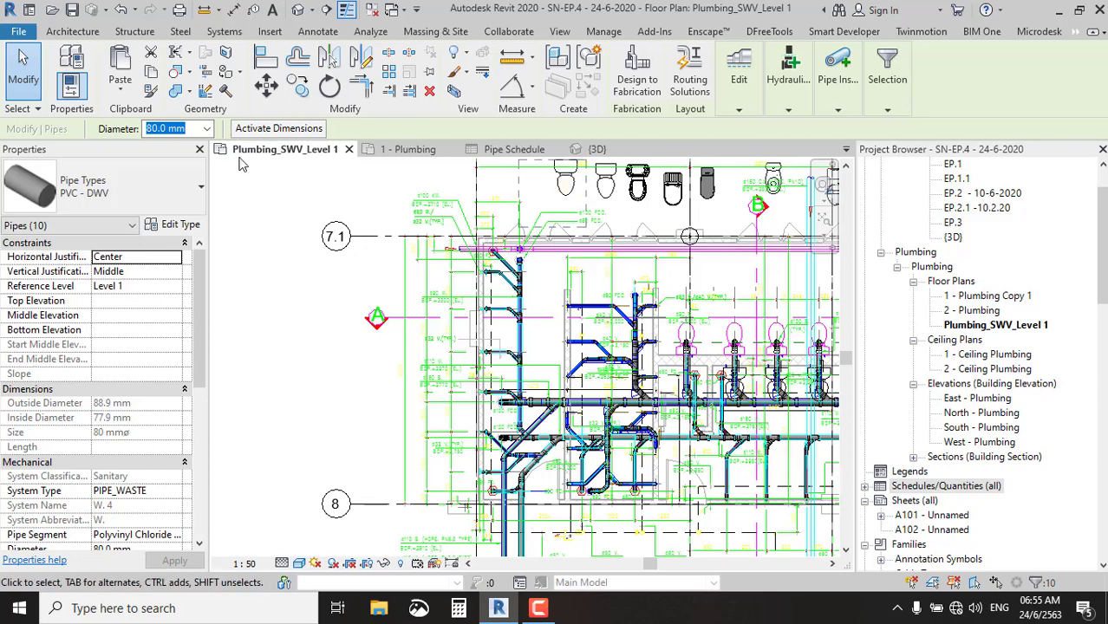
Assign the ø80 W. pipe type to the selected waste pipes.
left_click(134, 197)
scroll(72, 291, "down", 2)
scroll(73, 295, "down", 2)
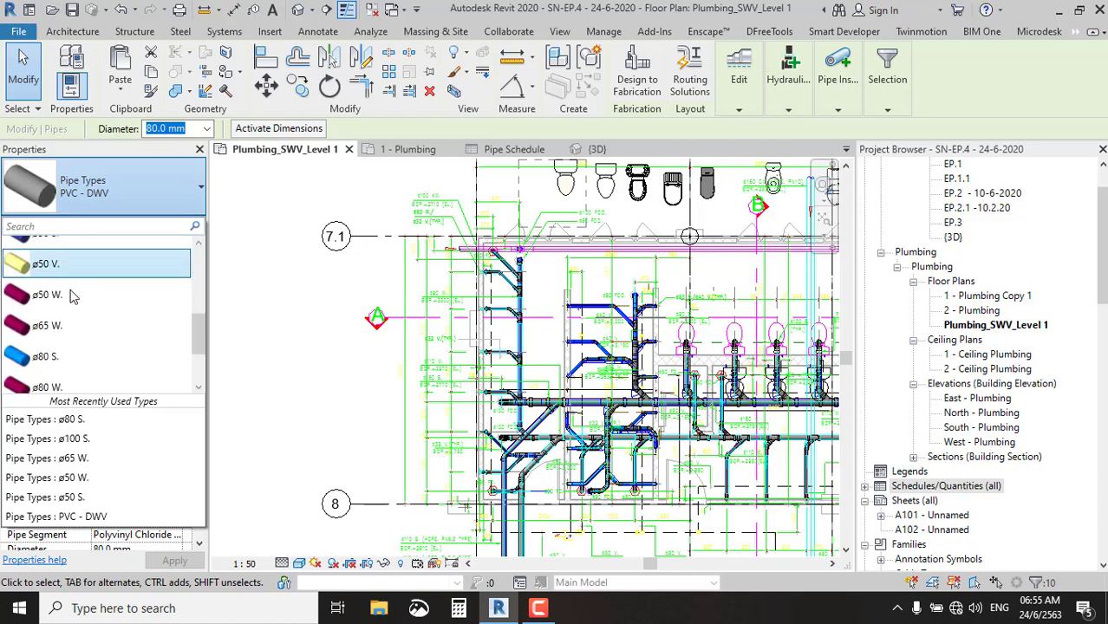
scroll(73, 296, "down", 2)
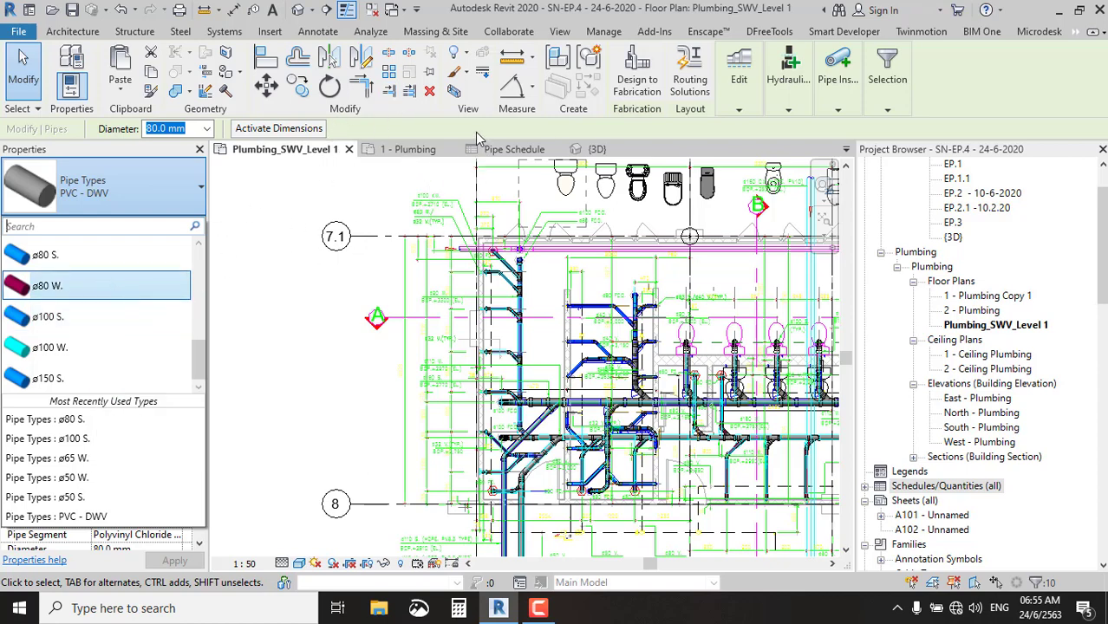
scroll(121, 321, "up", 1)
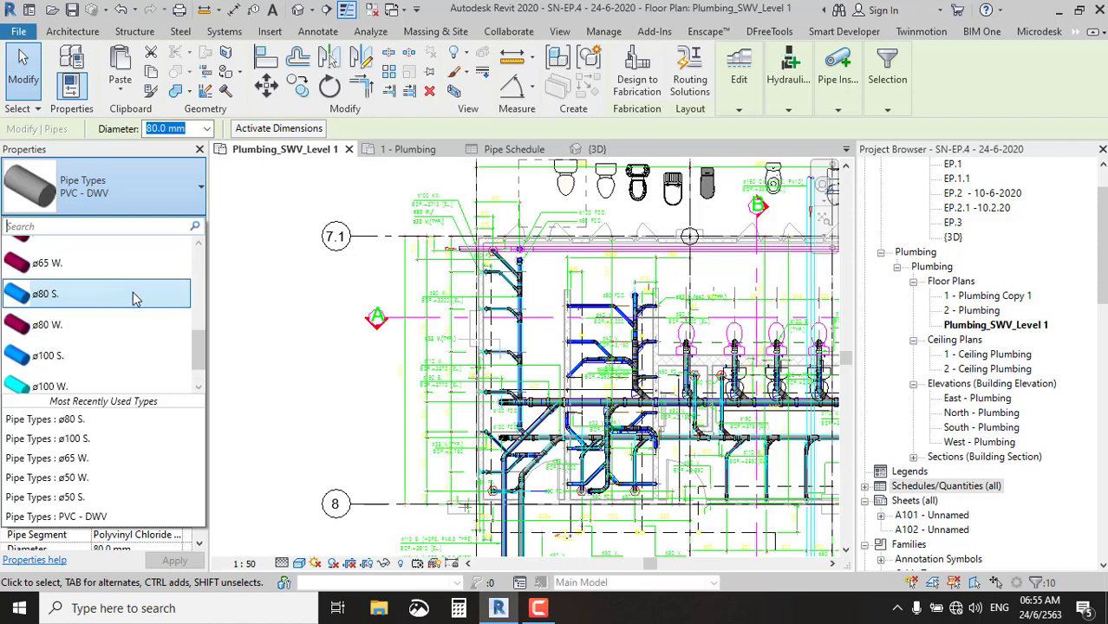
left_click_drag(122, 326, 121, 335)
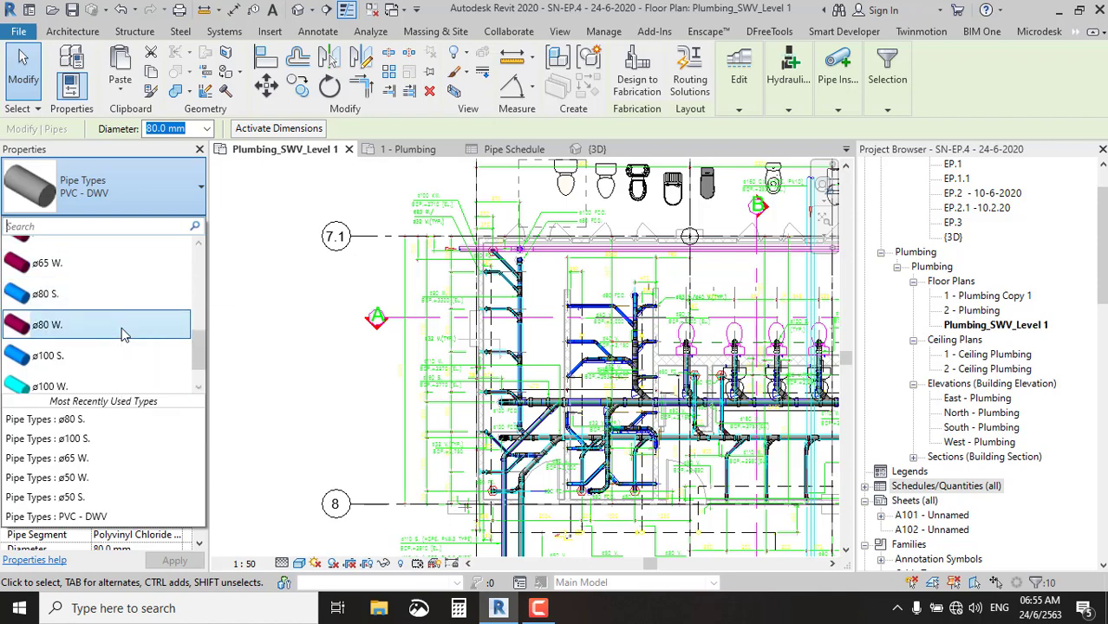
left_click(122, 326)
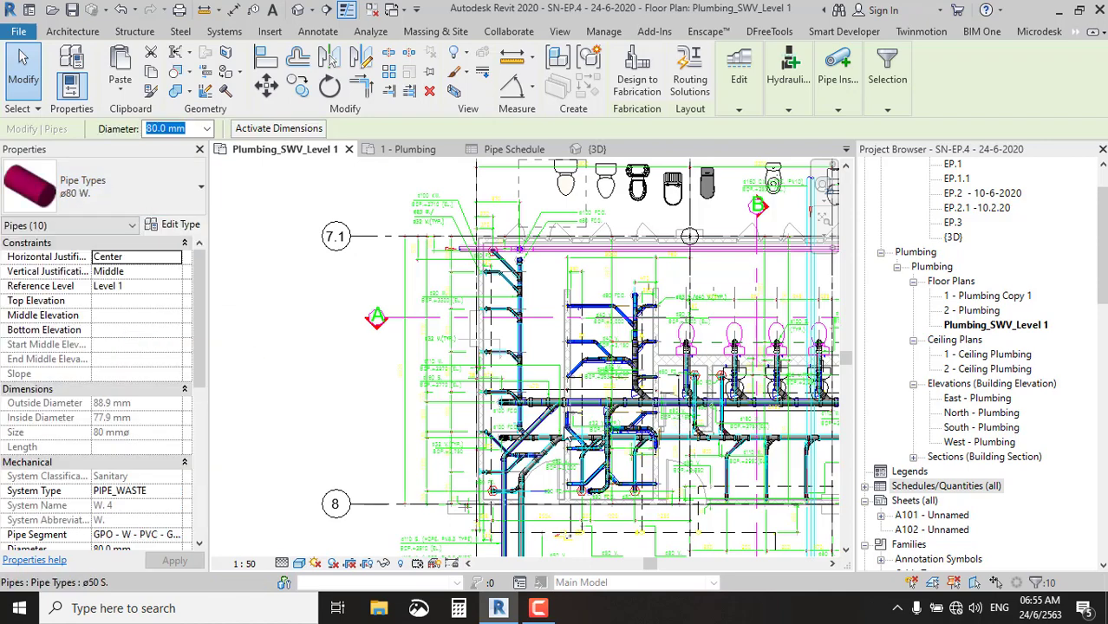
scroll(500, 277, "up", 2)
scroll(500, 277, "up", 2)
scroll(501, 276, "up", 2)
Select a maroon waste pipe and confirm its type is ø80 W. in the Type Selector.
key("Escape")
key("Escape")
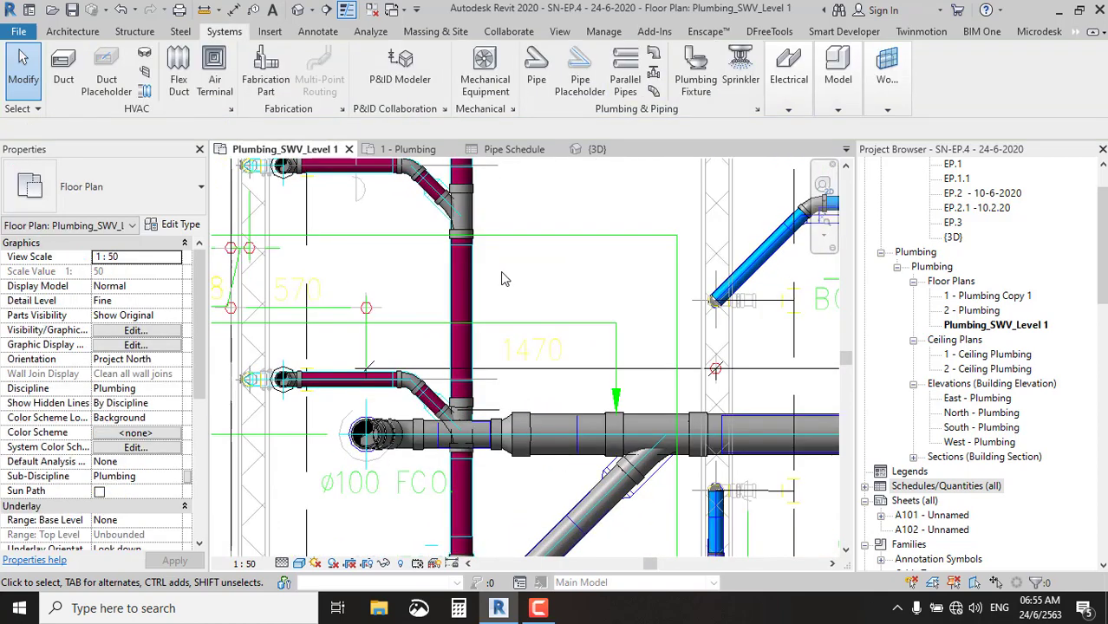
scroll(525, 351, "down", 2)
scroll(526, 354, "down", 2)
scroll(526, 355, "up", 2)
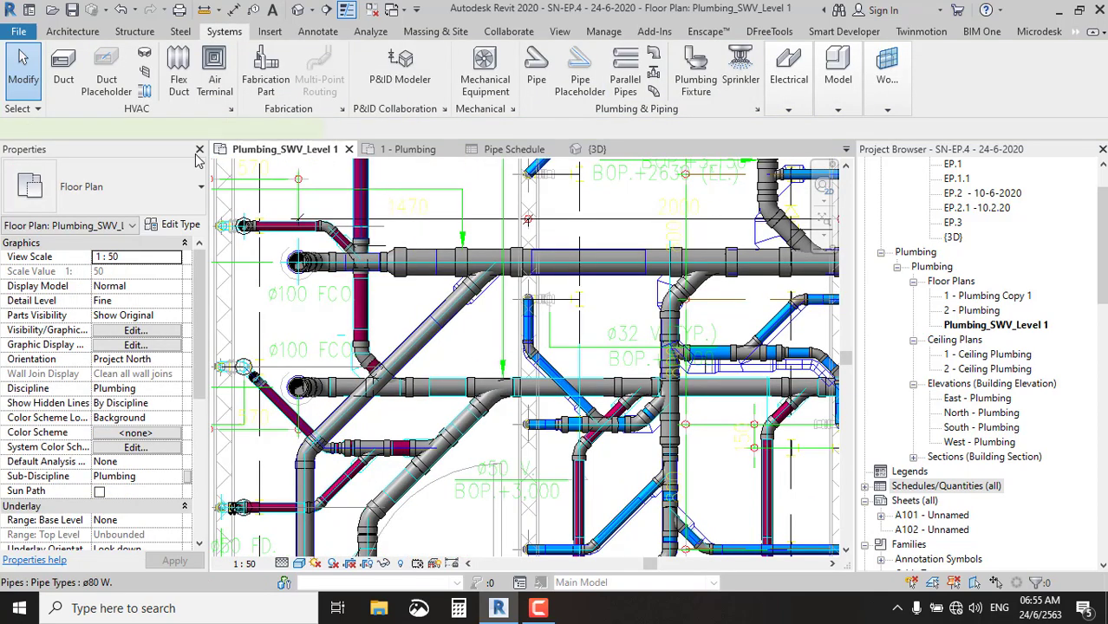
left_click(361, 179)
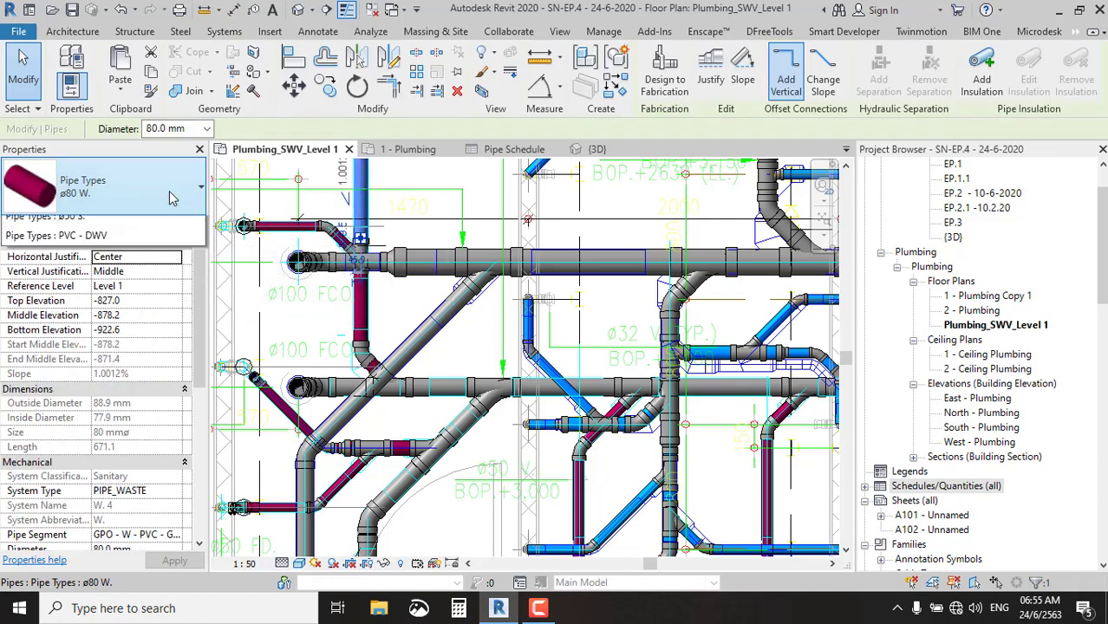
left_click(172, 198)
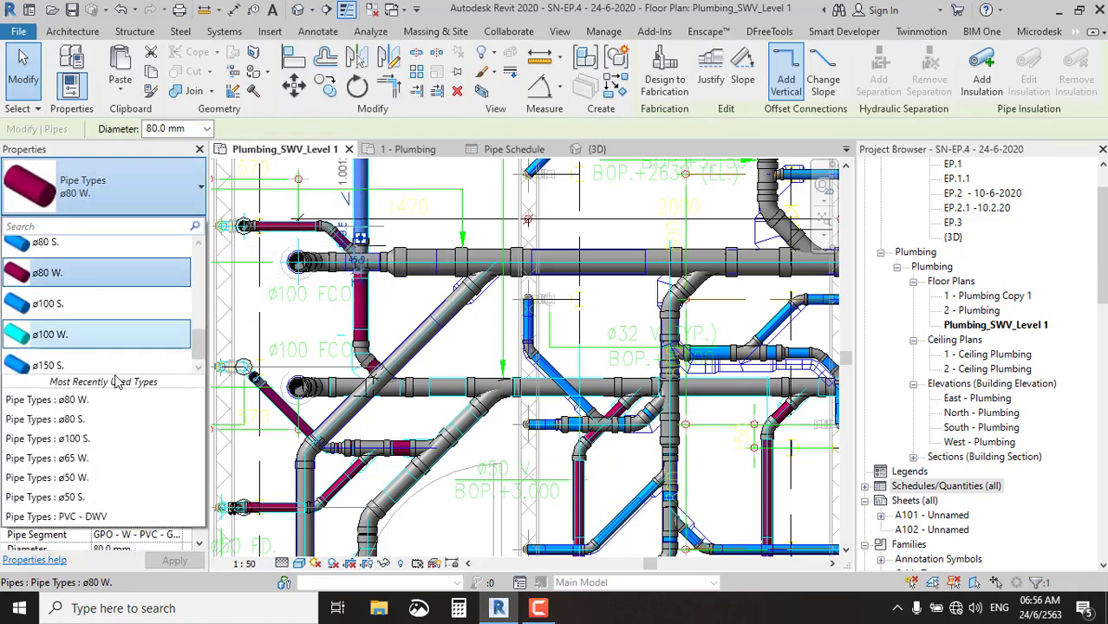
key("Escape")
key("Escape")
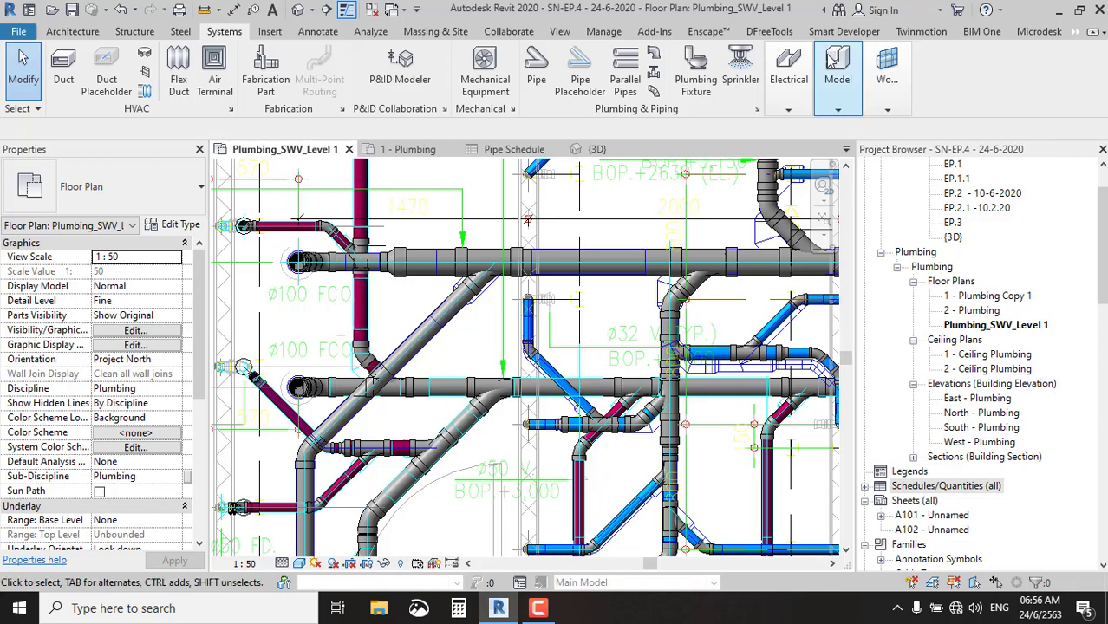
Highlight the 42 pipes from the 100 mm PIPE_SOIL schedule rows in the plan.
left_click(538, 151)
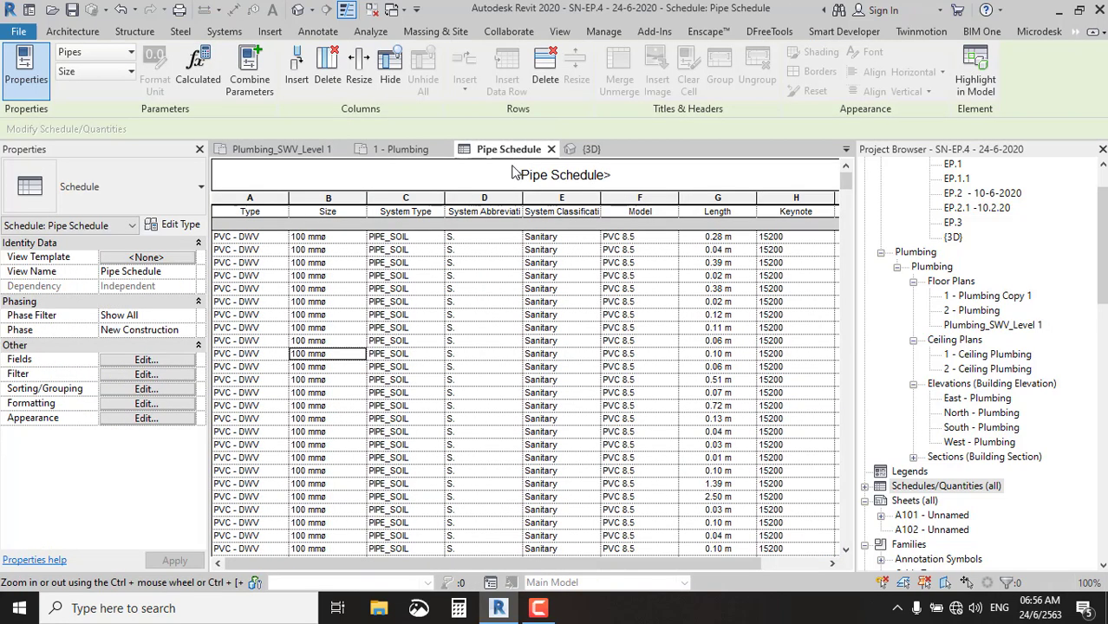
left_click(252, 237)
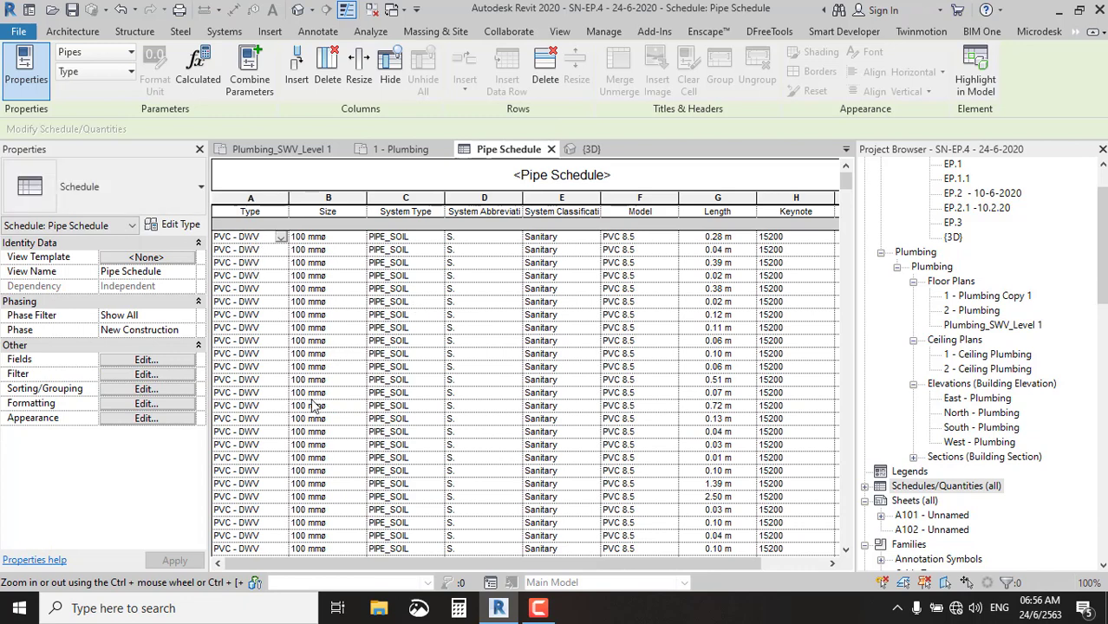
scroll(314, 413, "down", 1)
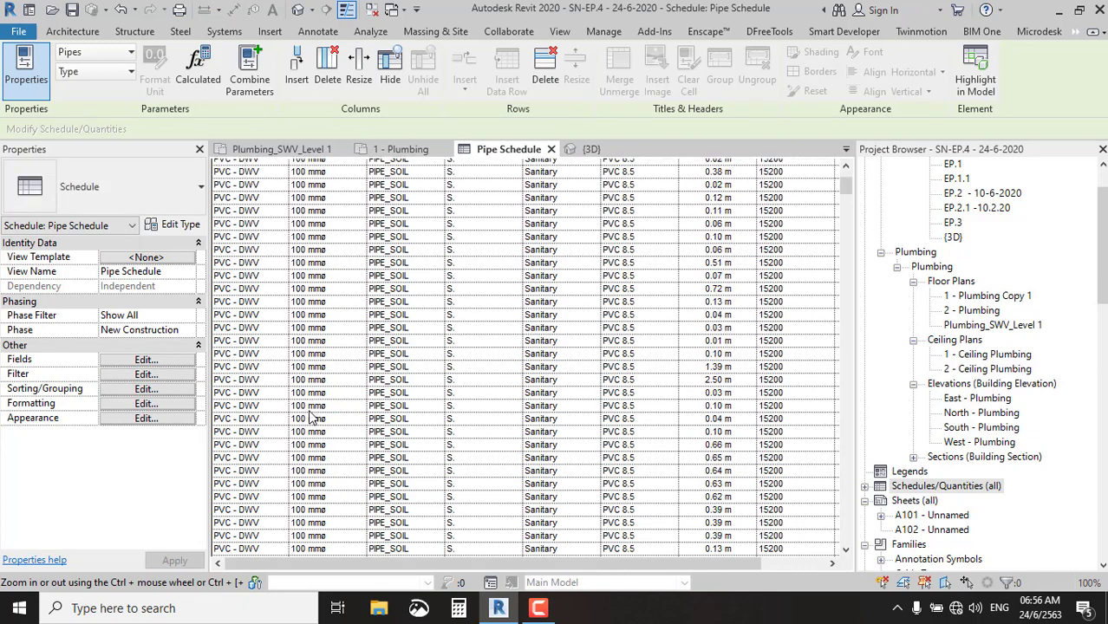
scroll(314, 413, "up", 1)
scroll(314, 413, "down", 1)
scroll(314, 413, "down", 10)
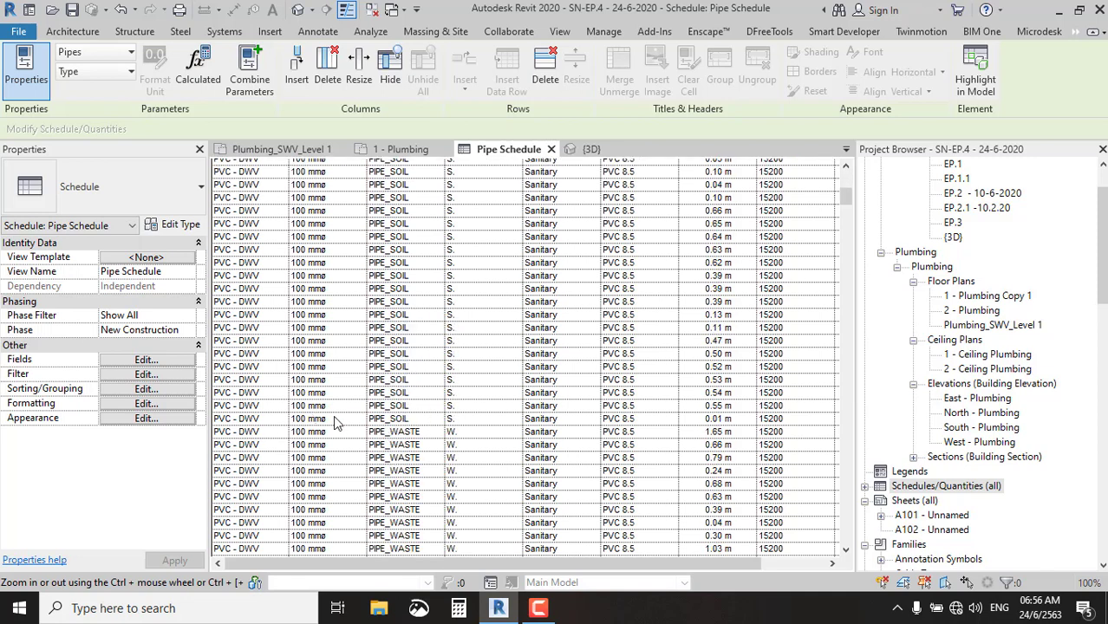
left_click(266, 425, "shift")
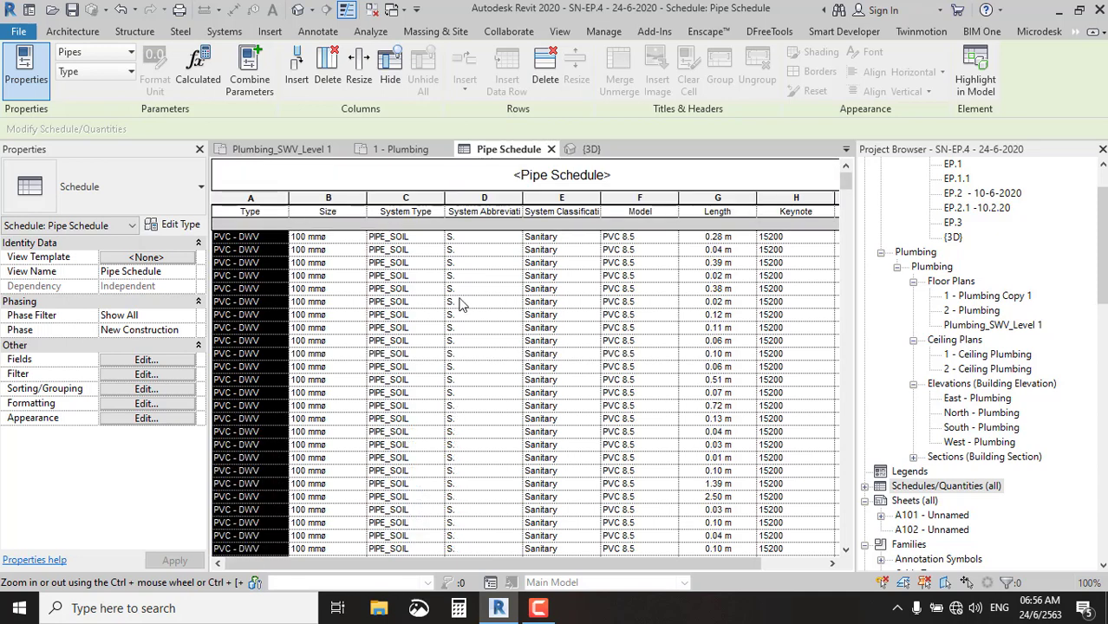
left_click(967, 77)
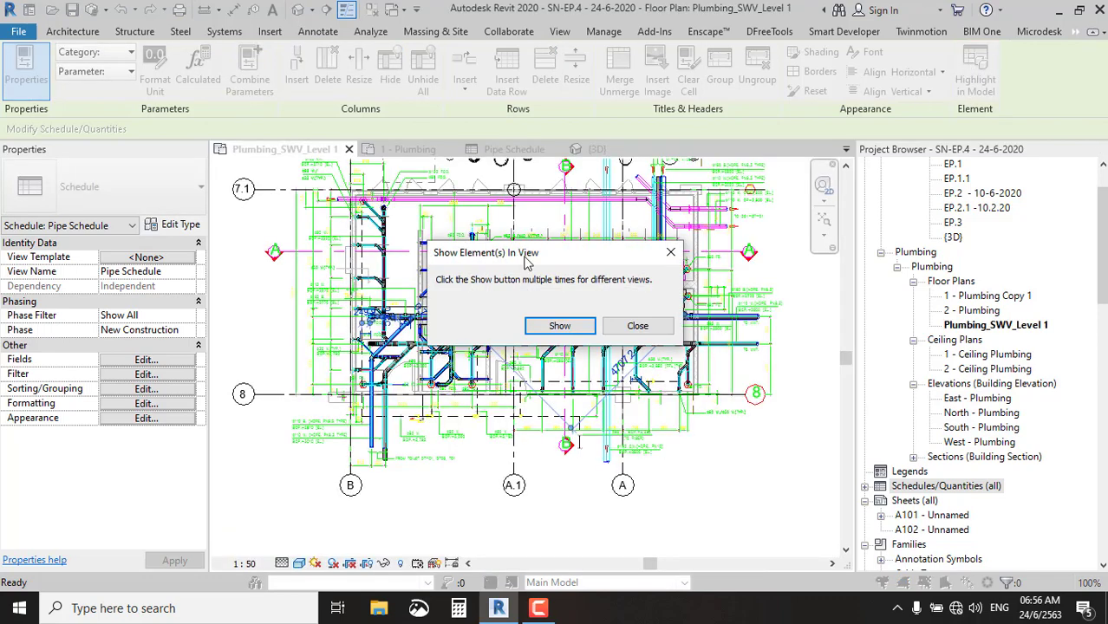
left_click(635, 326)
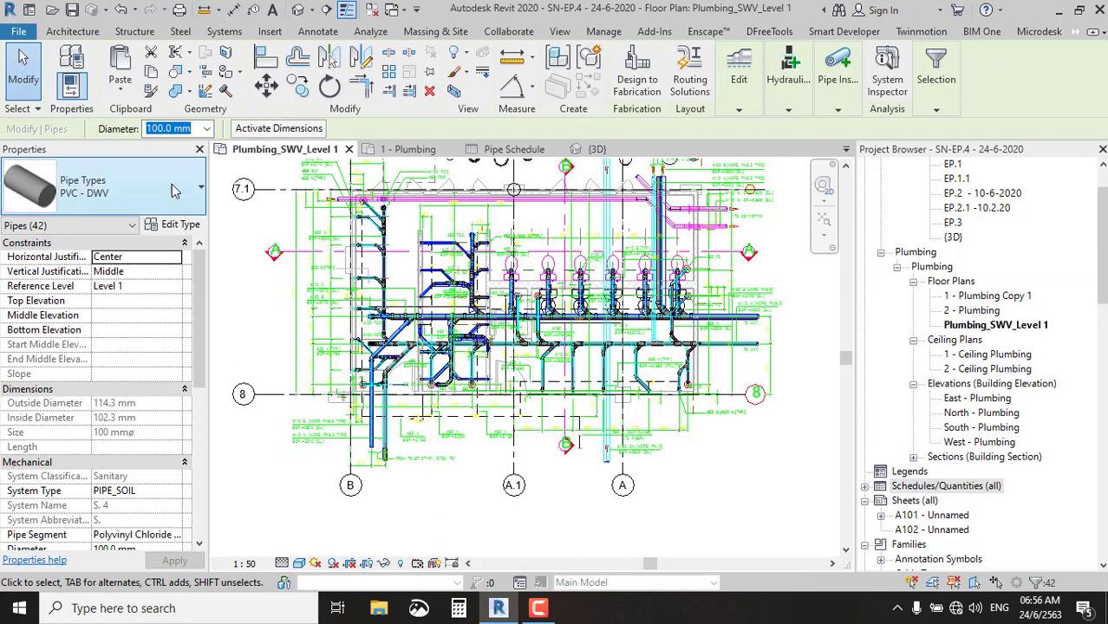
Assign the ø100 S. pipe type to the selected soil pipes and deselect.
left_click(136, 182)
scroll(92, 319, "down", 3)
scroll(91, 321, "down", 2)
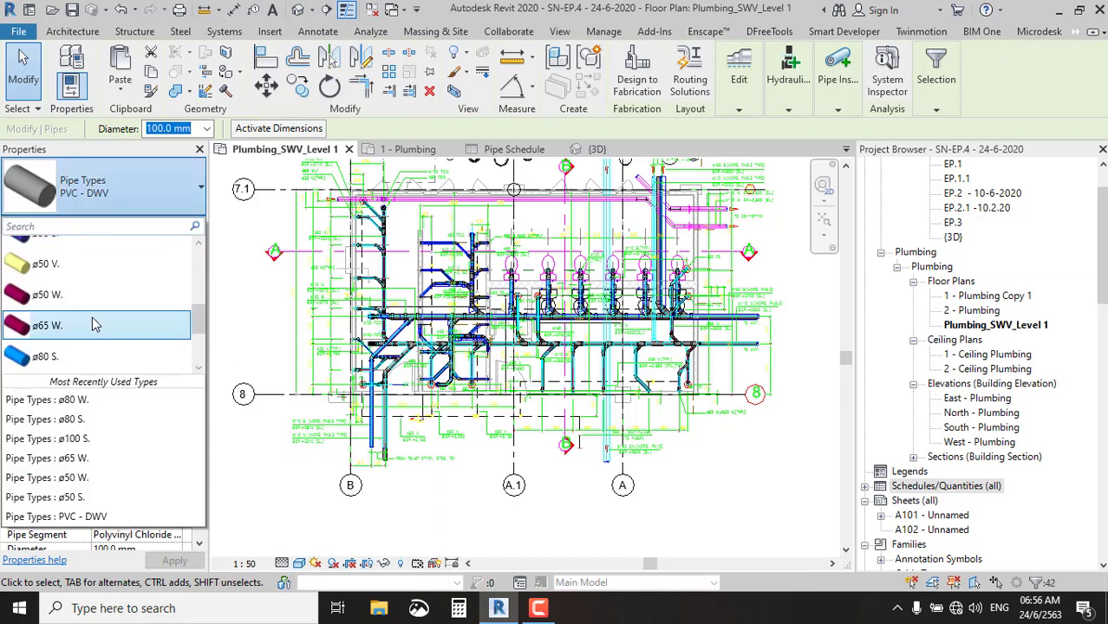
scroll(87, 325, "down", 2)
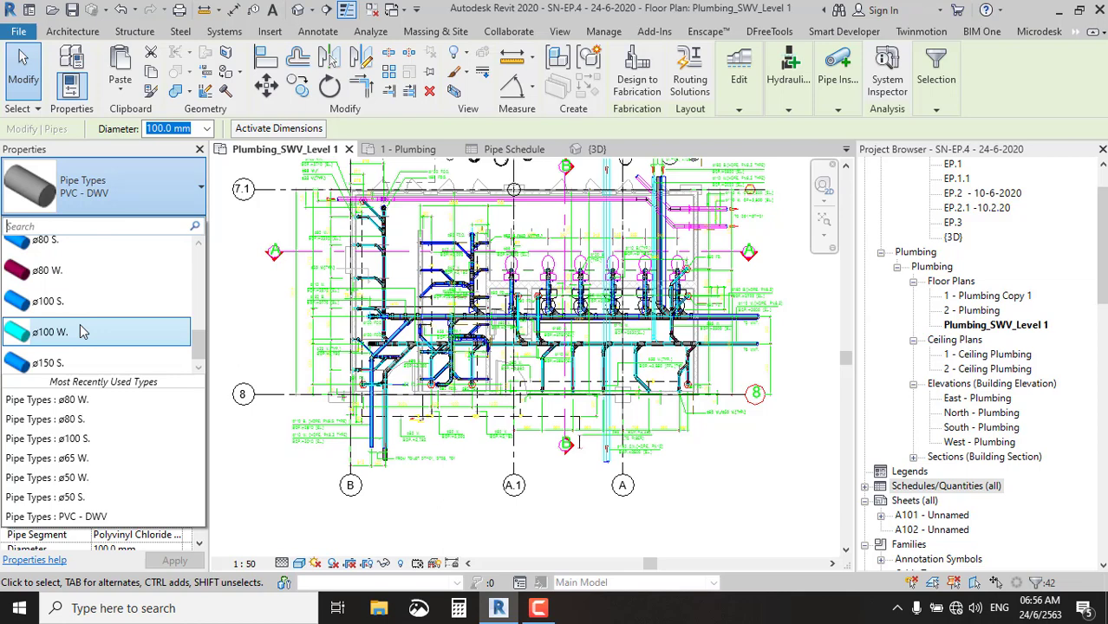
left_click(604, 16)
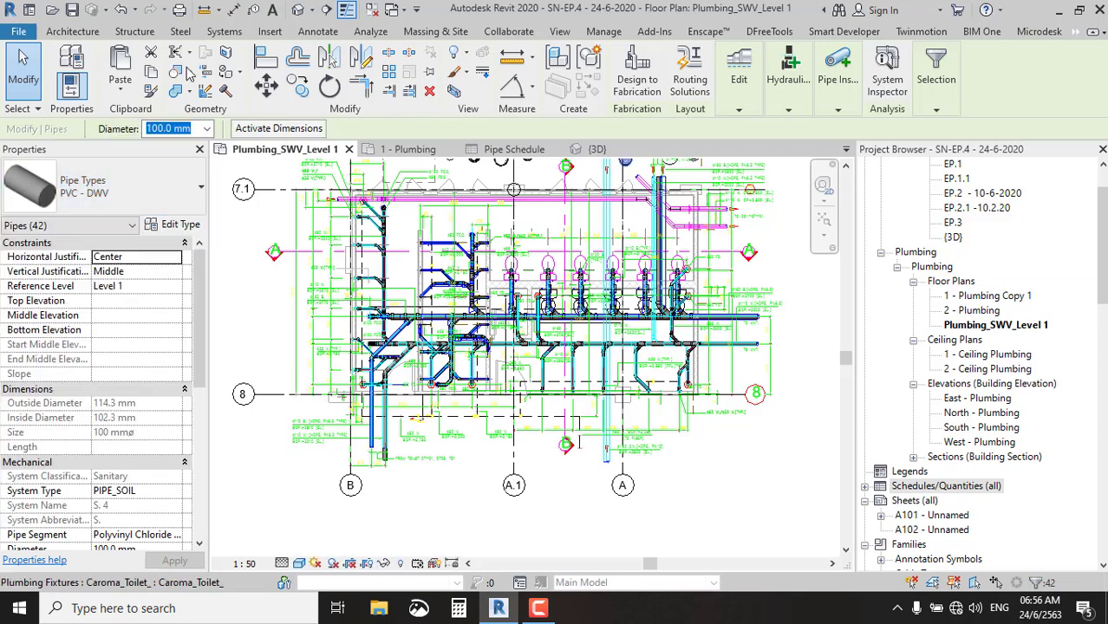
left_click(112, 186)
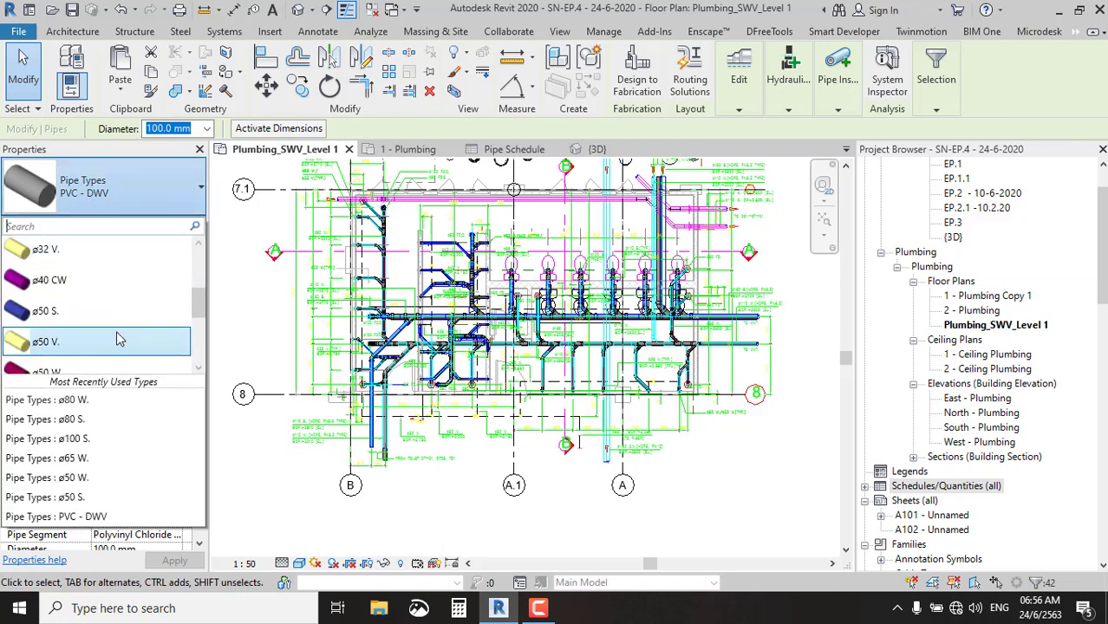
scroll(120, 340, "up", 3)
left_click(118, 337)
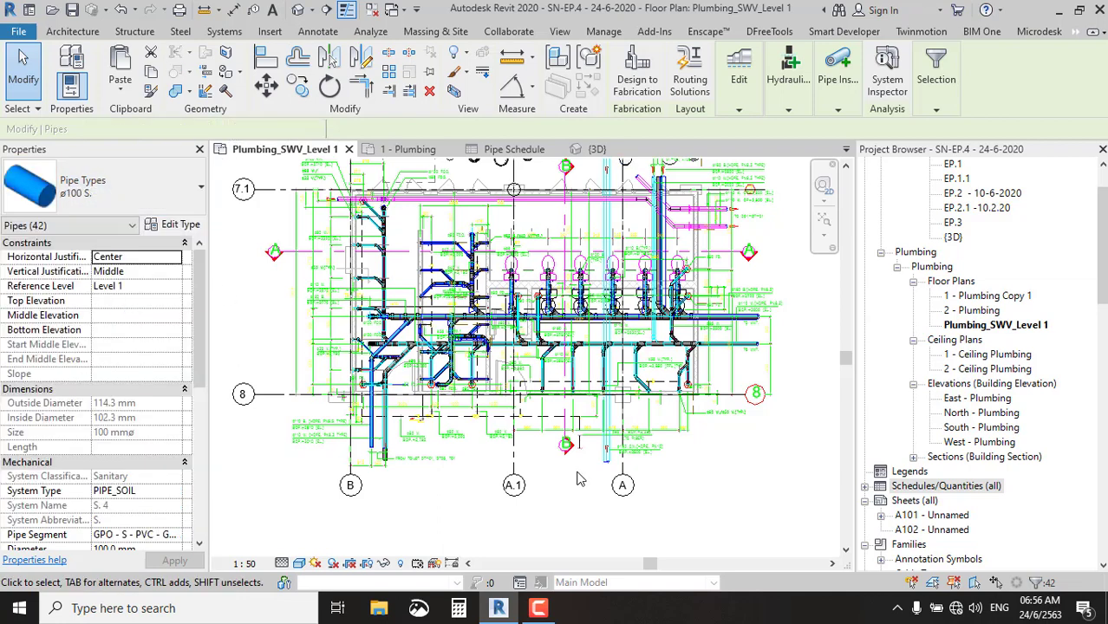
key("Escape")
key("Escape")
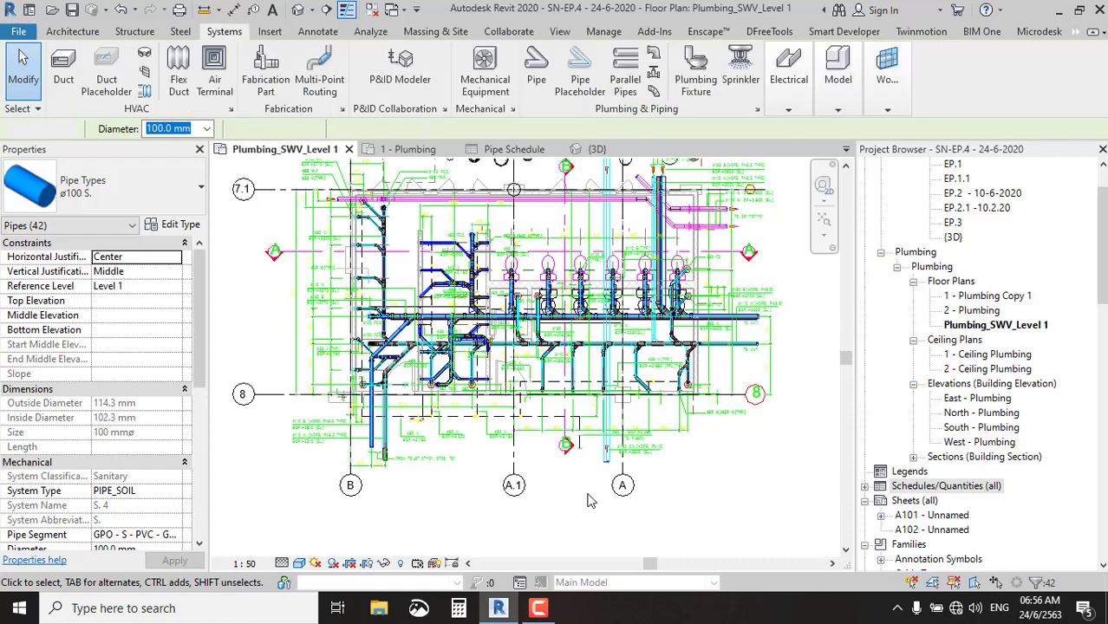
Zoom and pan around the toilets to inspect the retyped soil pipes and floor drains.
scroll(600, 317, "up", 1)
scroll(601, 316, "up", 5)
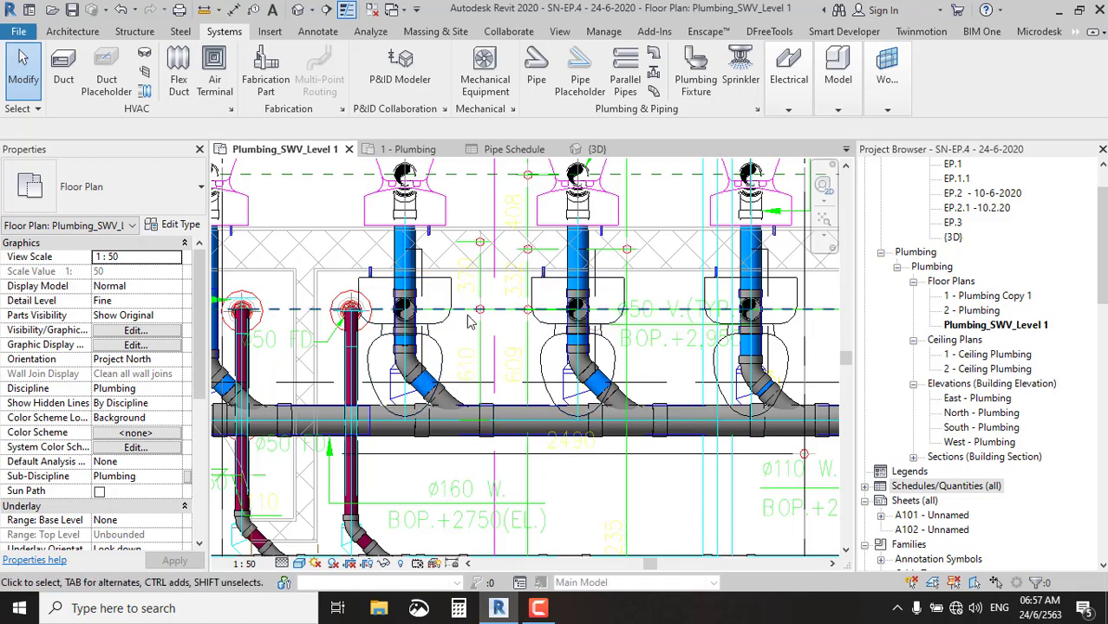
scroll(466, 316, "down", 2)
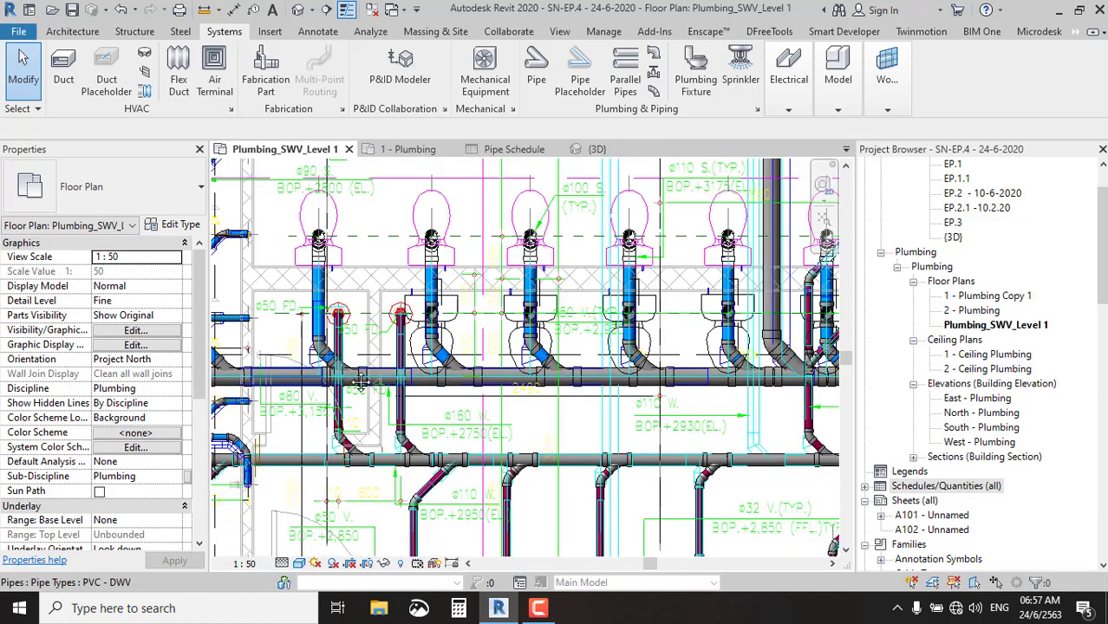
middle_click_drag(377, 365, 564, 373)
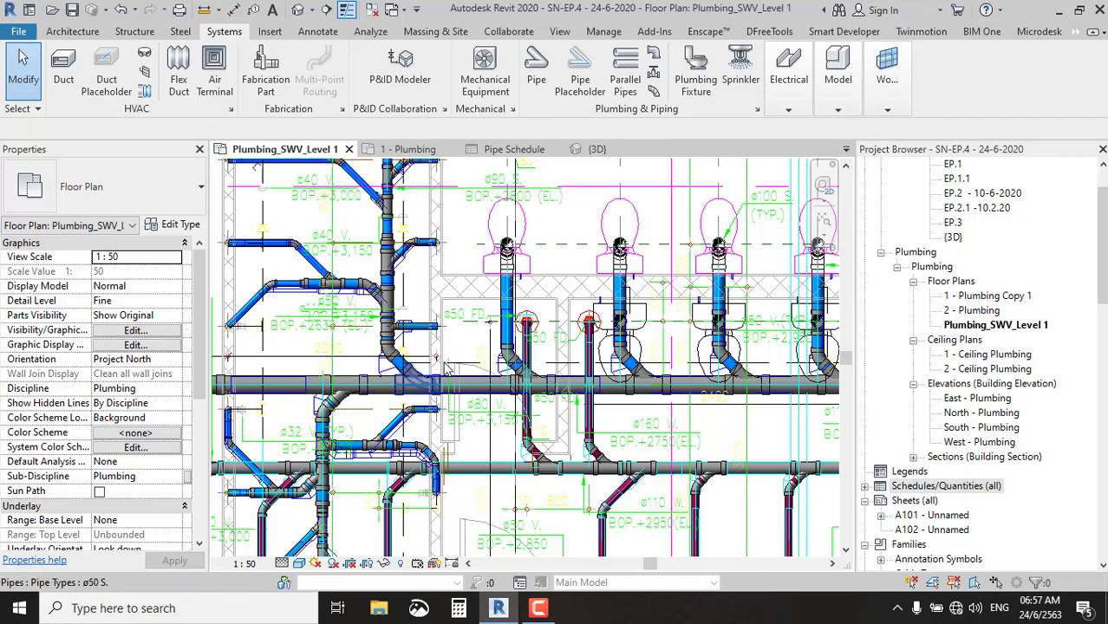
scroll(508, 269, "up", 1)
scroll(508, 269, "up", 3)
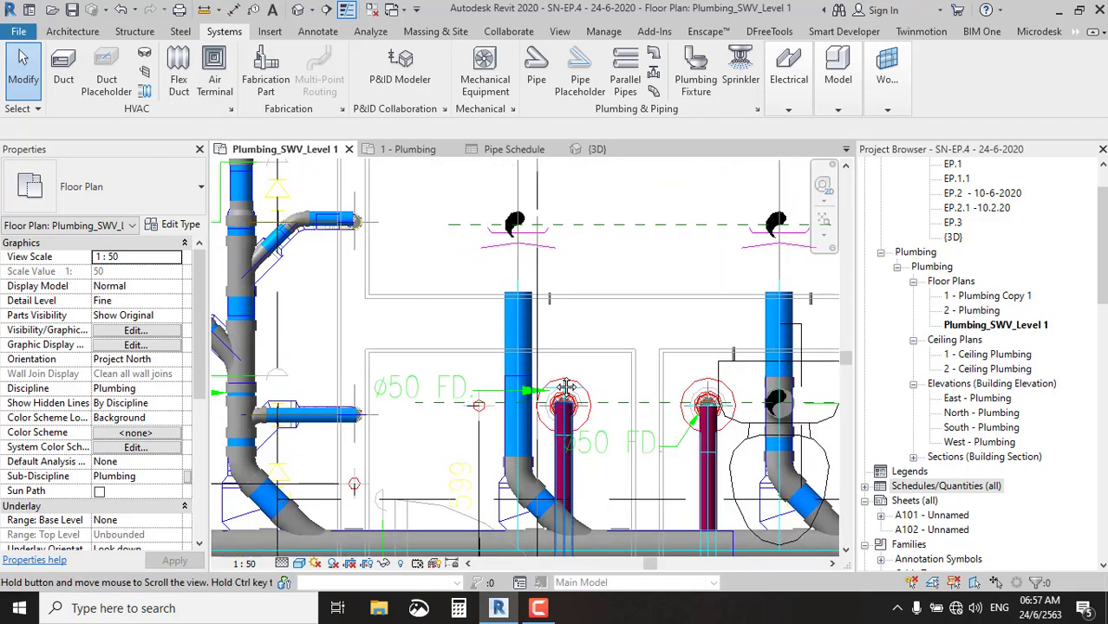
middle_click_drag(669, 436, 642, 397)
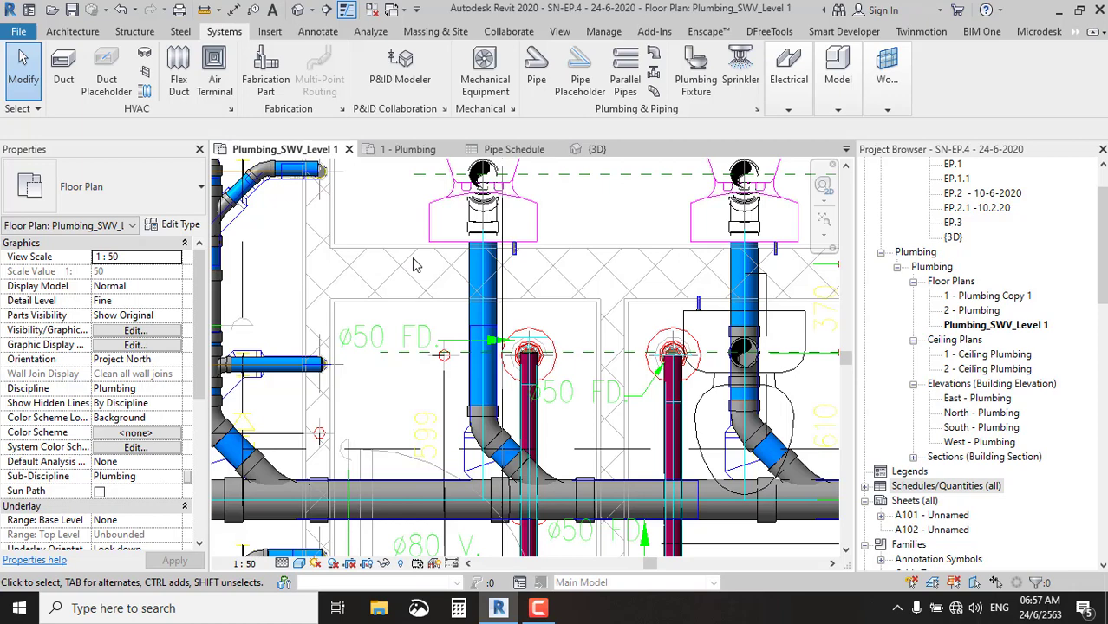
scroll(415, 264, "down", 2)
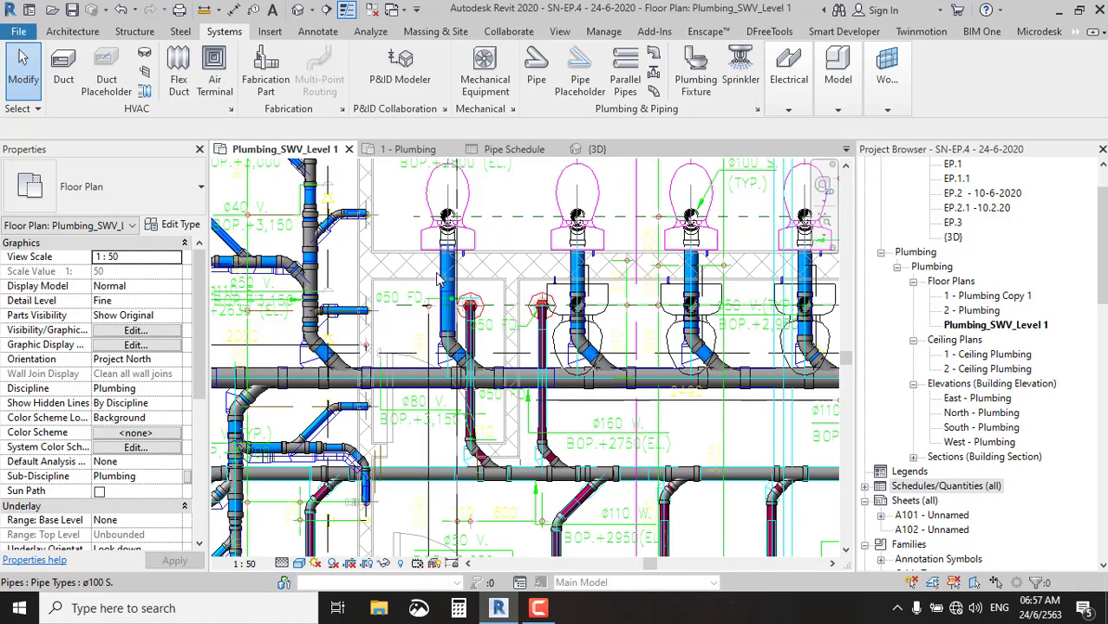
scroll(436, 278, "down", 2)
Highlight the 19 pipes from the 100 mm PIPE_WASTE schedule rows in the plan.
left_click(512, 149)
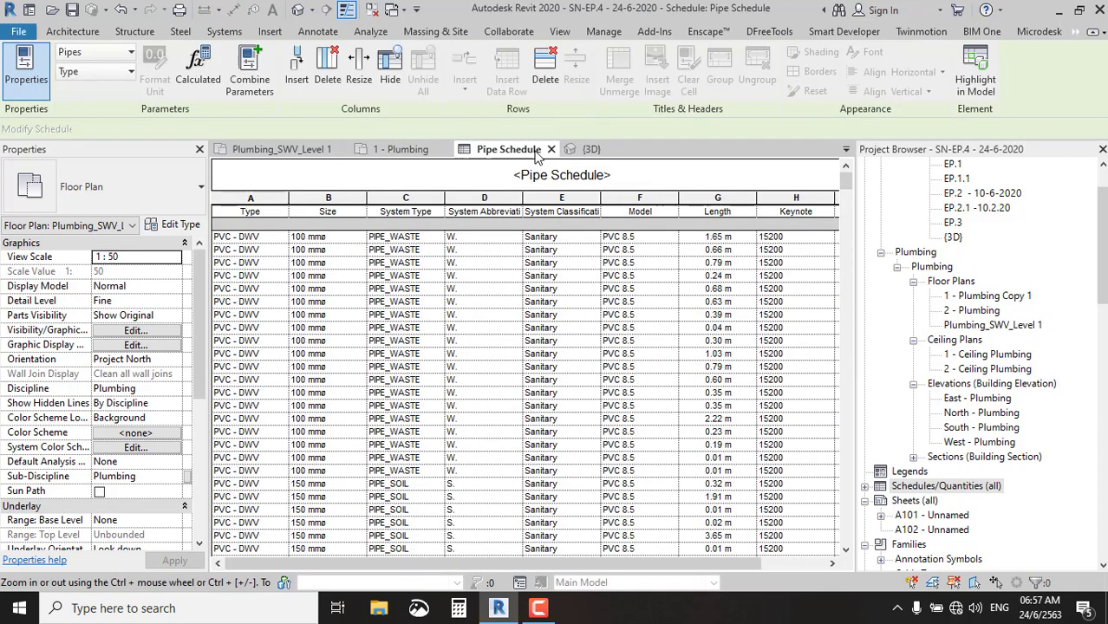
left_click(280, 245)
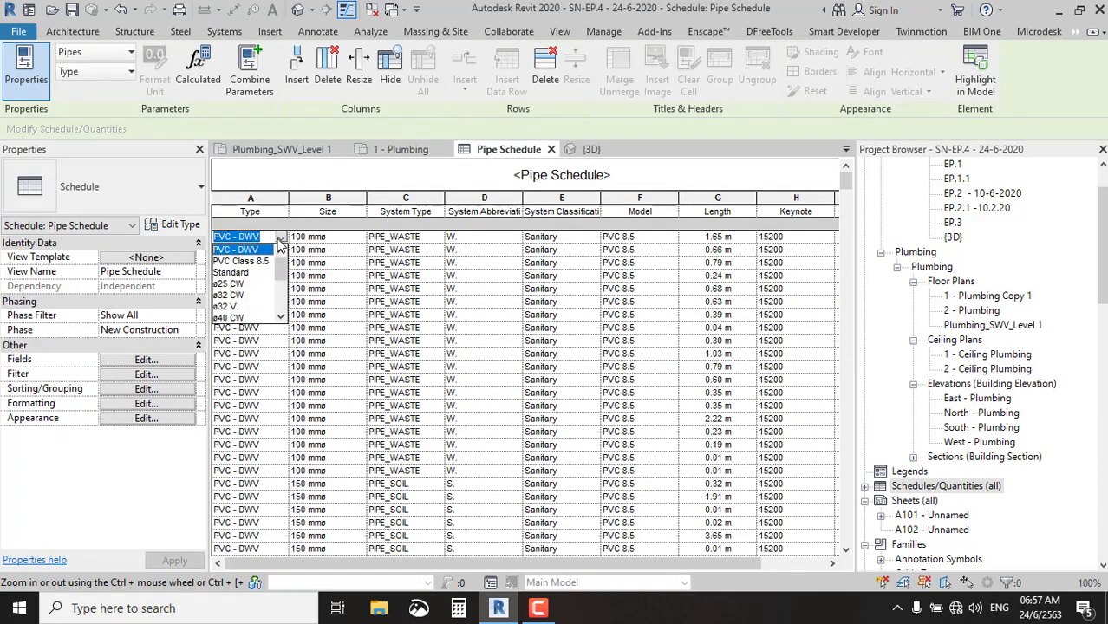
left_click(336, 243)
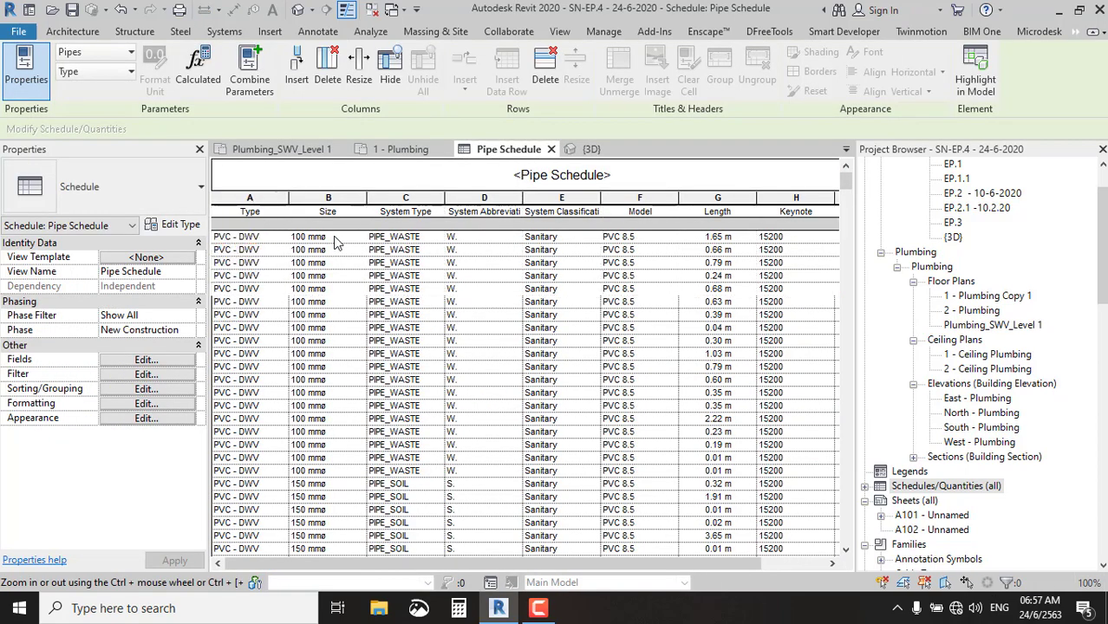
left_click(414, 473, "shift")
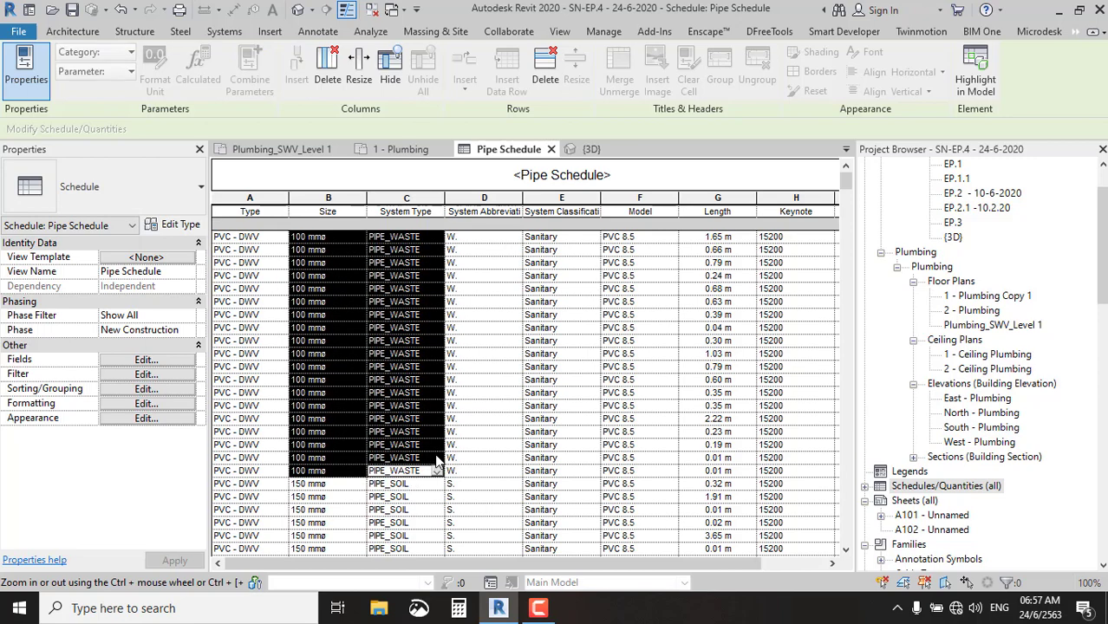
scroll(436, 459, "down", 1)
scroll(436, 442, "down", 4)
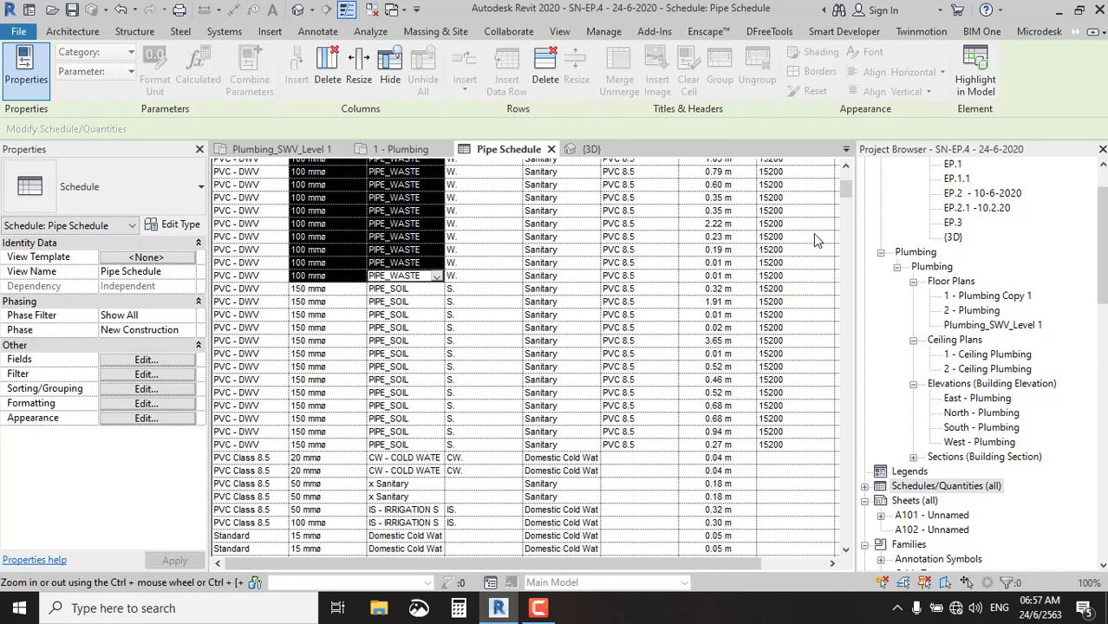
left_click(975, 76)
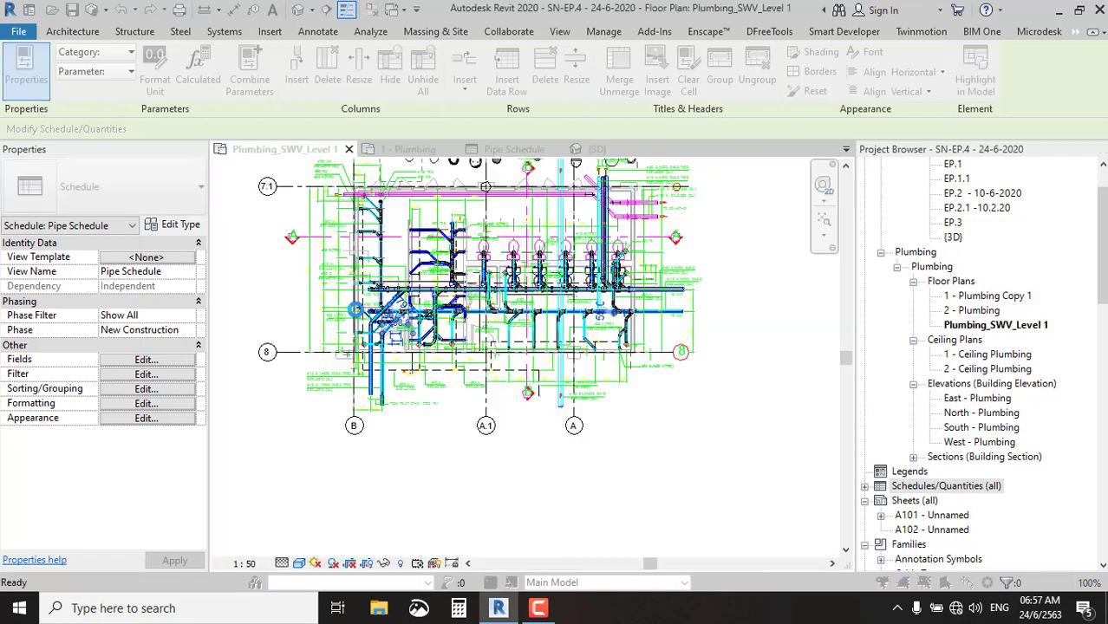
left_click(637, 326)
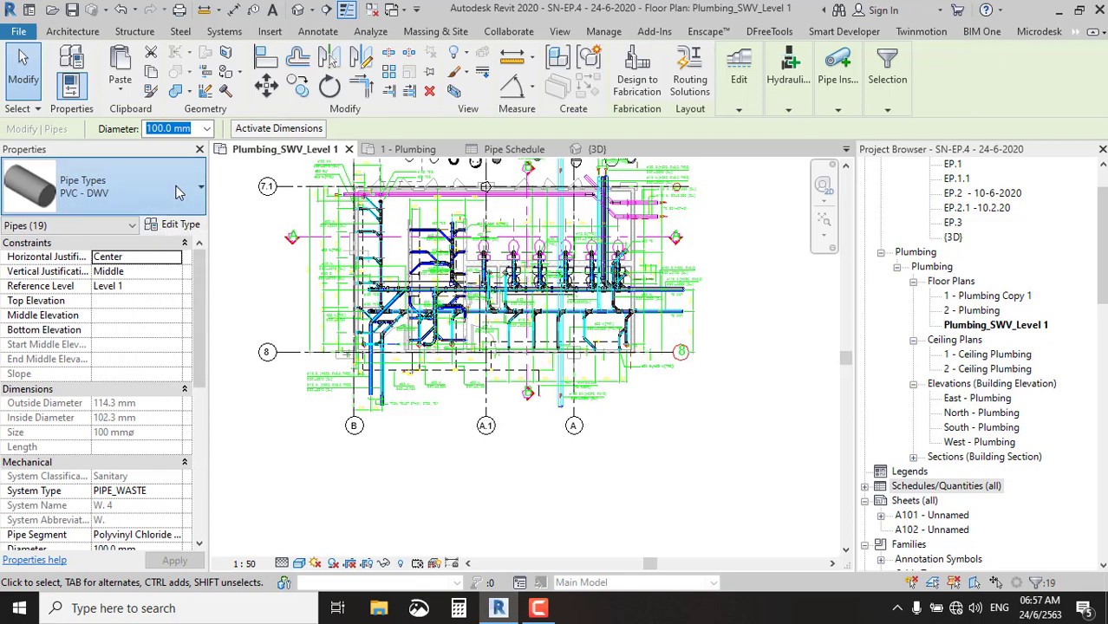
Apply the ø100 W. pipe type to the selected waste pipes and deselect.
left_click(130, 193)
scroll(146, 321, "down", 1)
scroll(145, 321, "down", 2)
scroll(130, 325, "down", 2)
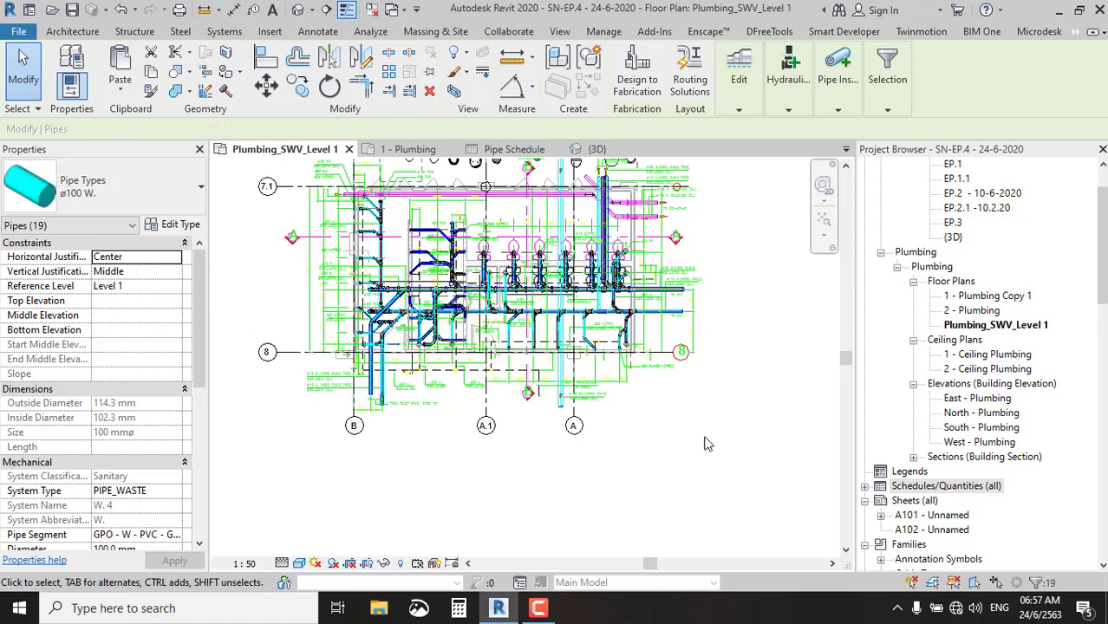
key("Escape")
scroll(579, 260, "up", 3)
scroll(589, 260, "up", 2)
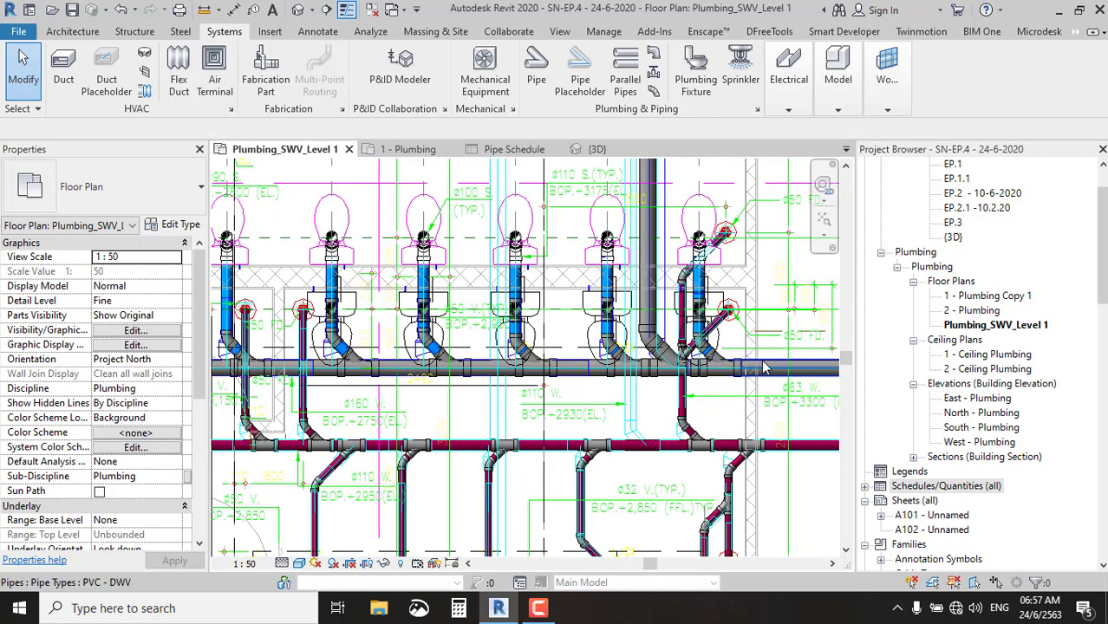
Pan the plan to the row of toilets and their 100 mm ø100 W. soil pipes.
scroll(746, 355, "down", 2)
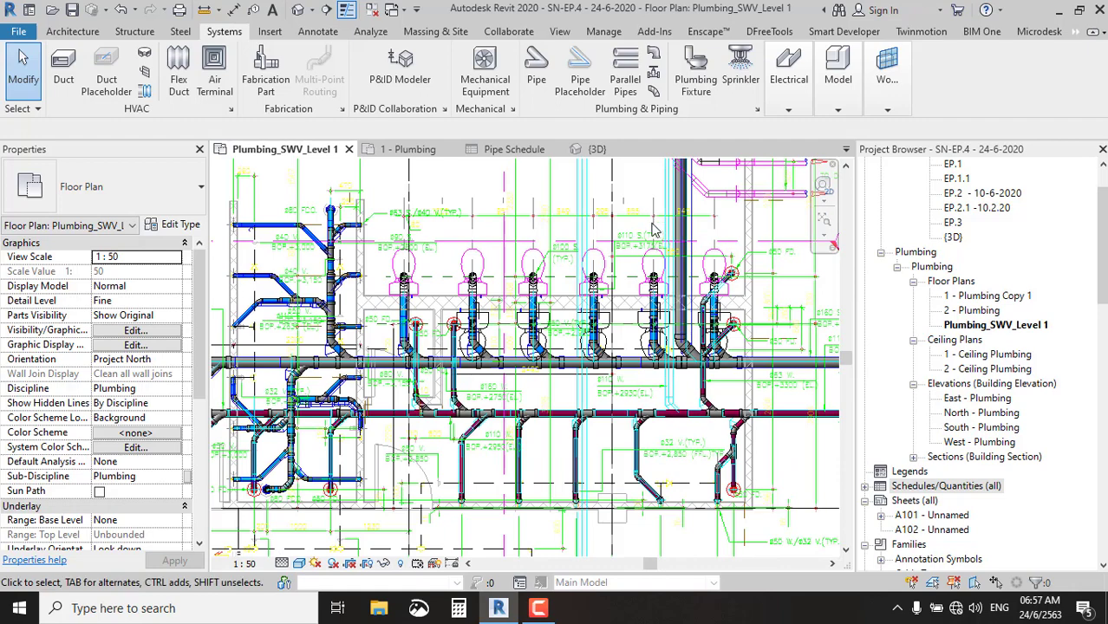
scroll(446, 431, "up", 5)
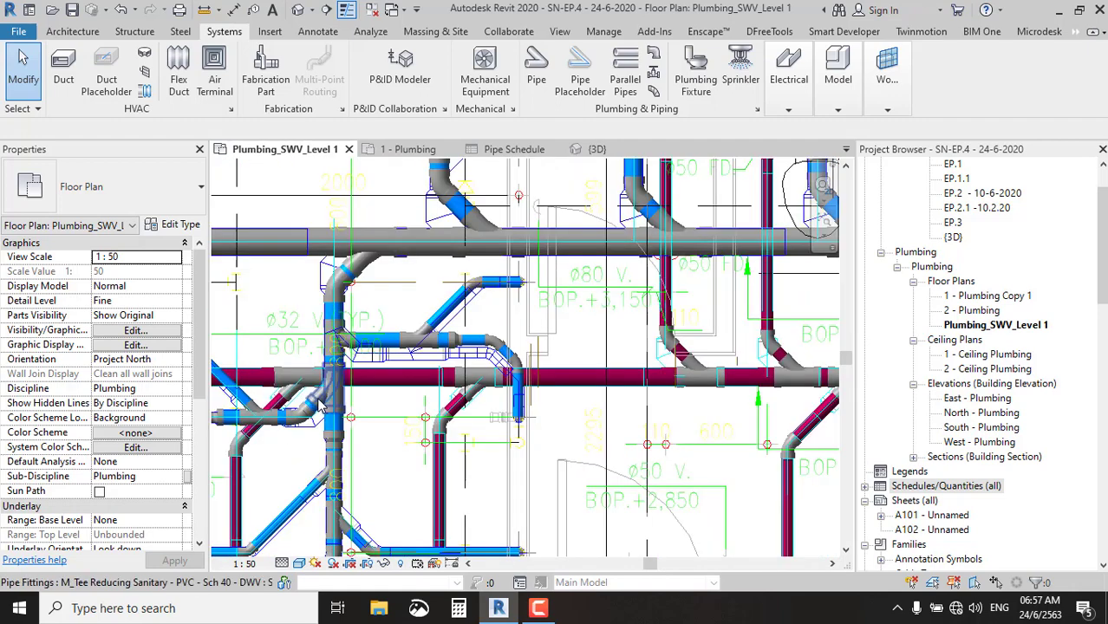
scroll(299, 338, "down", 2)
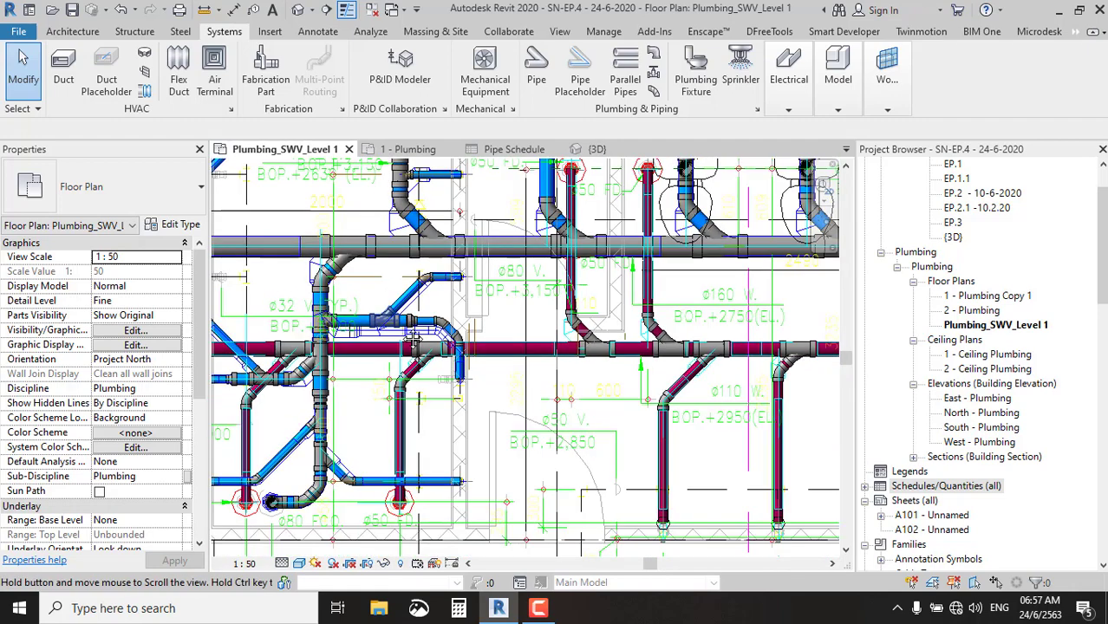
middle_click_drag(369, 235, 434, 321)
middle_click_drag(466, 233, 295, 269)
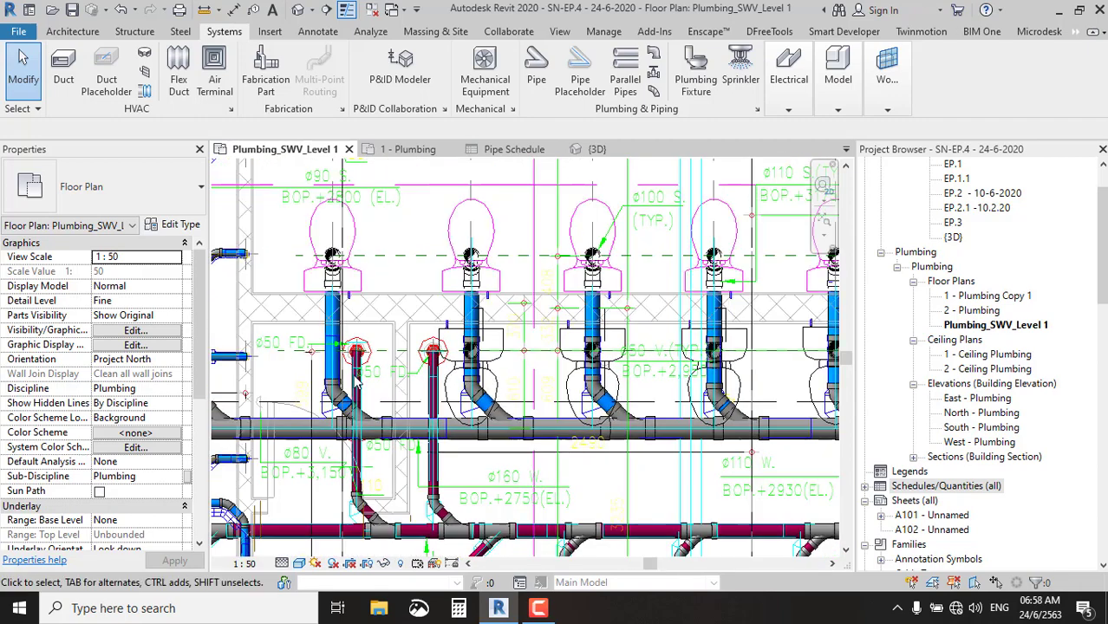
middle_click_drag(691, 364, 526, 401)
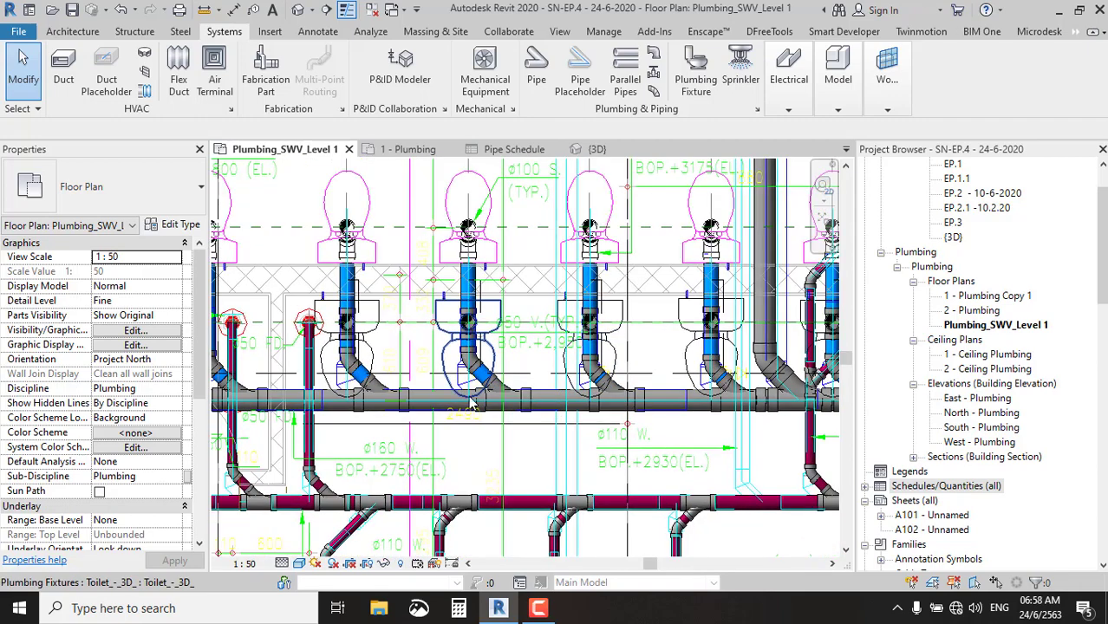
Highlight the thirteen PVC - DWV pipes from the Pipe Schedule and check their type.
left_click(517, 149)
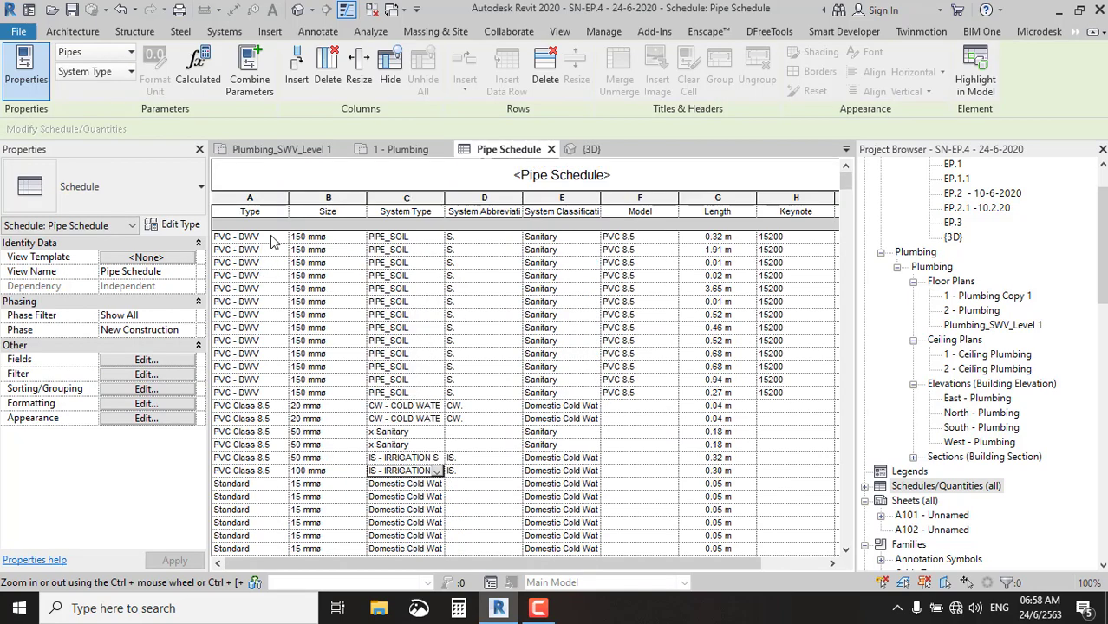
left_click(272, 239)
left_click(421, 394, "shift")
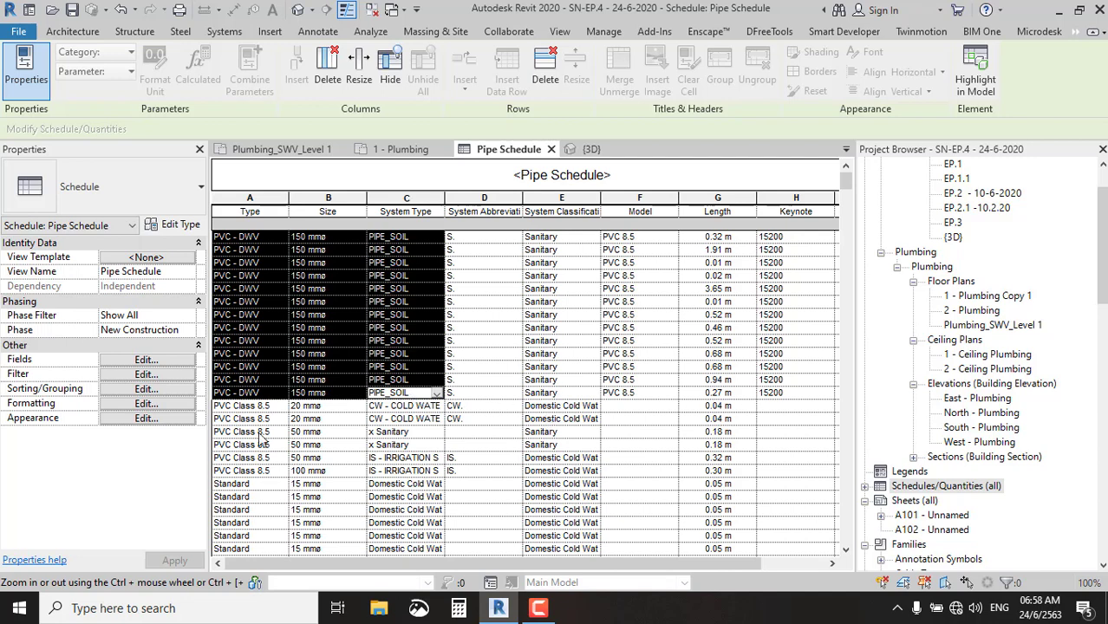
left_click(975, 74)
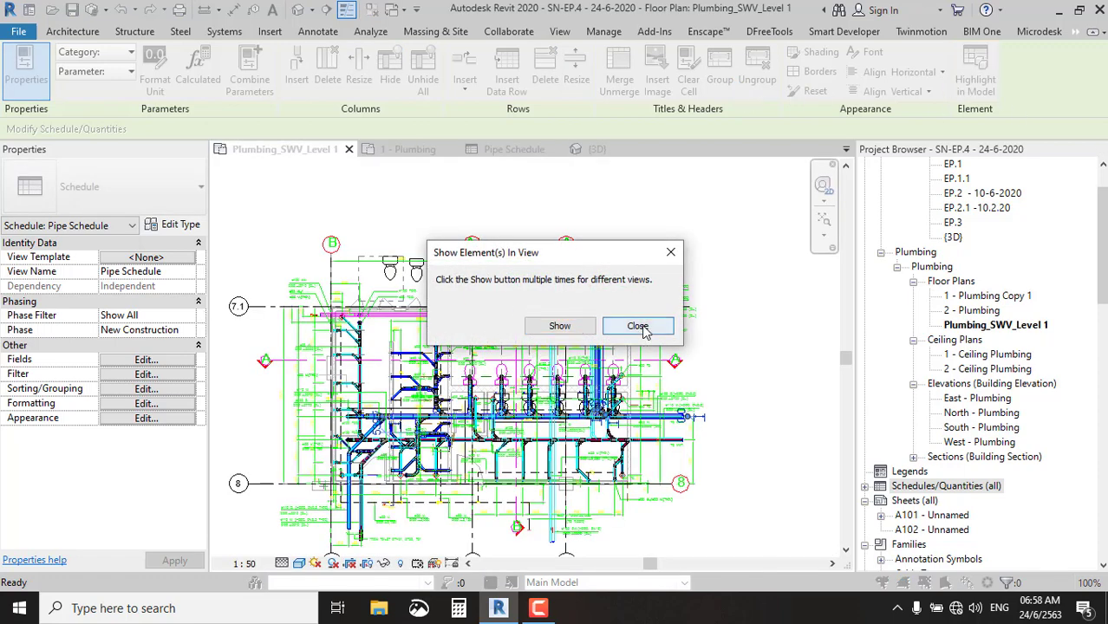
left_click(639, 326)
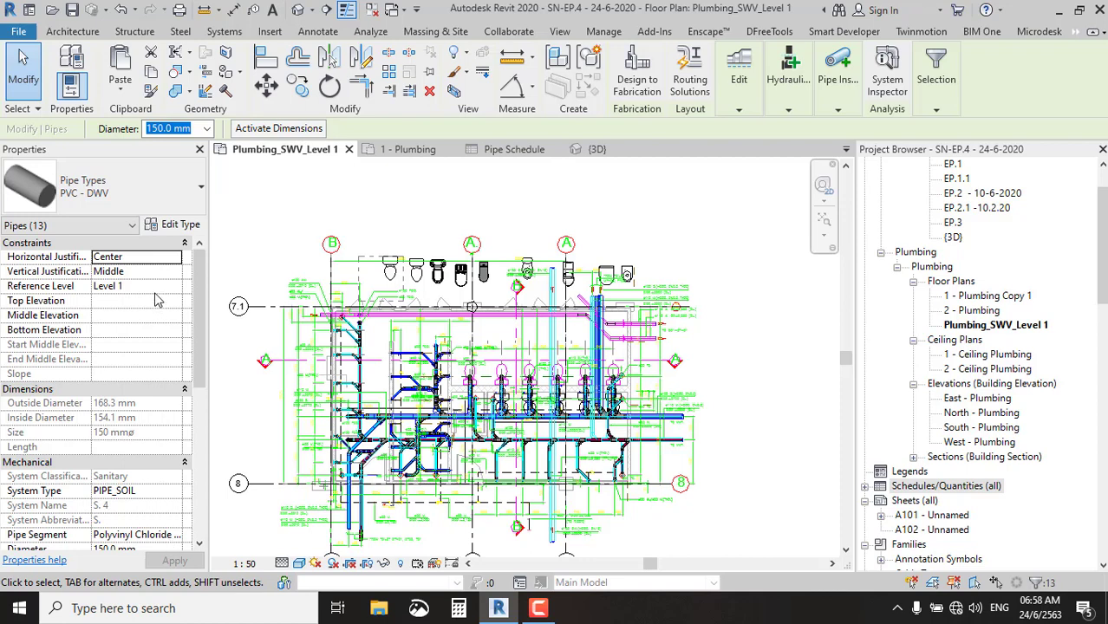
left_click(148, 202)
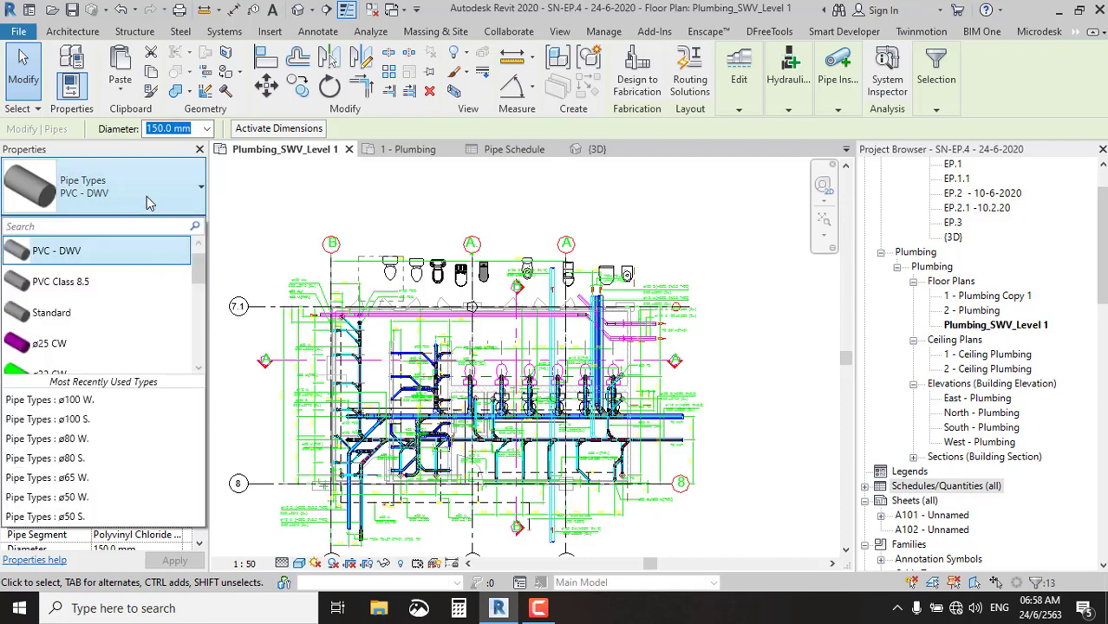
scroll(92, 344, "down", 5)
left_click(80, 363)
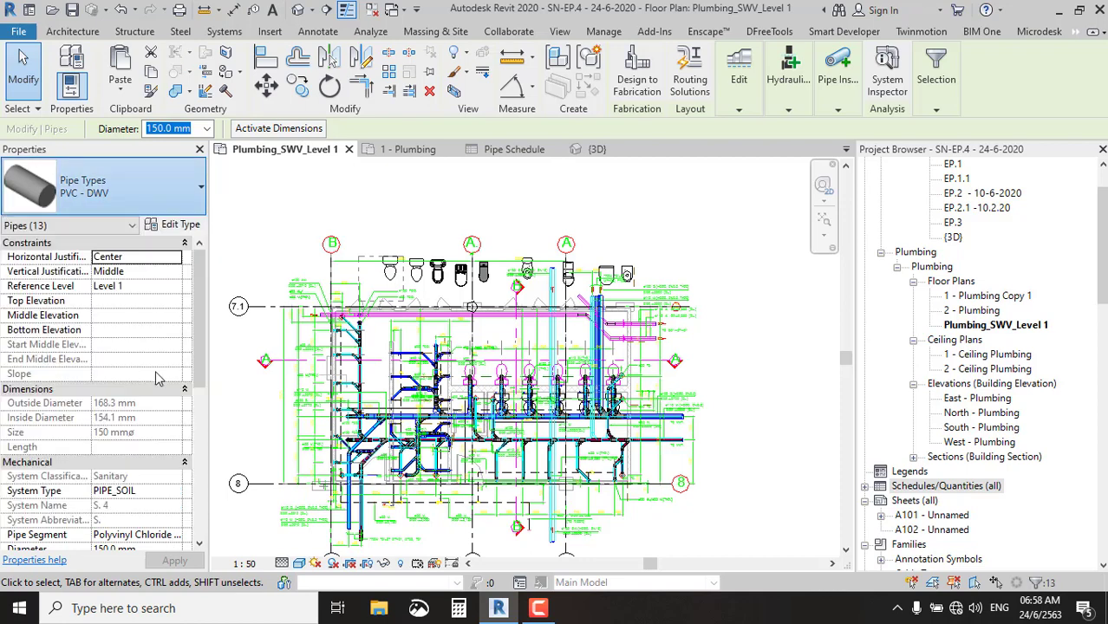
Clear the pipe selection and zoom out to the three extra drawing groups beside the building.
left_click(755, 371)
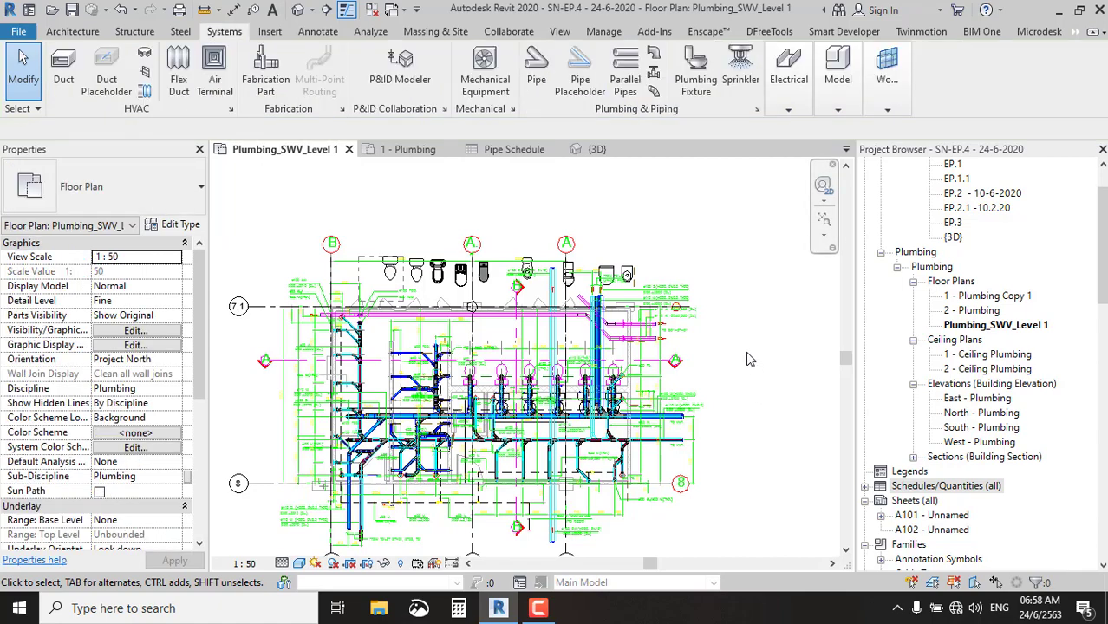
scroll(601, 279, "down", 3)
scroll(601, 280, "down", 3)
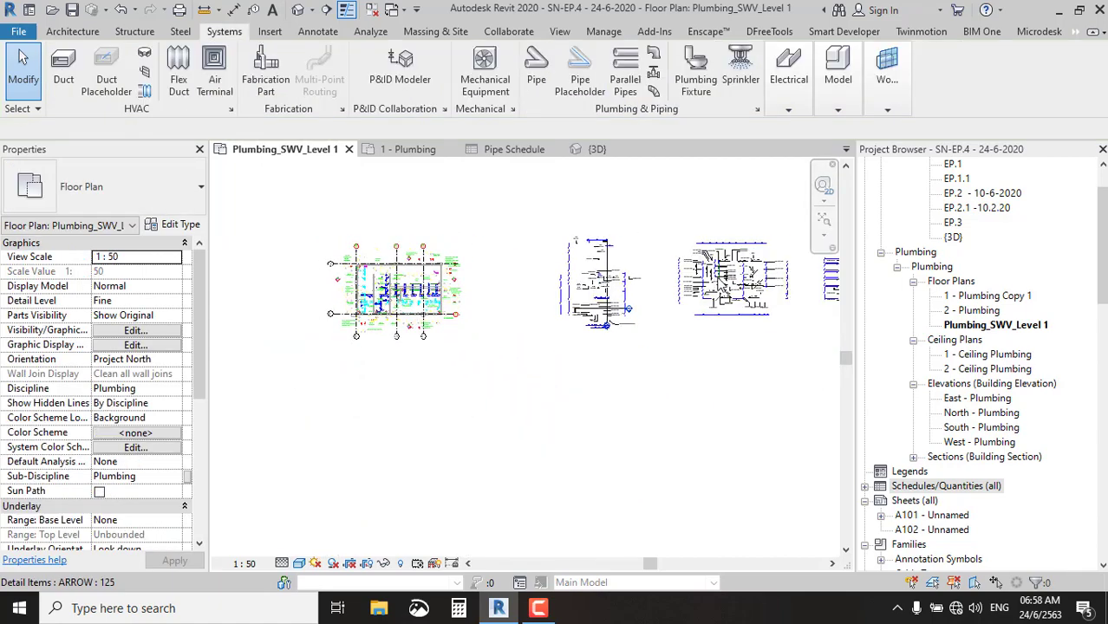
scroll(534, 279, "up", 3)
scroll(534, 279, "up", 4)
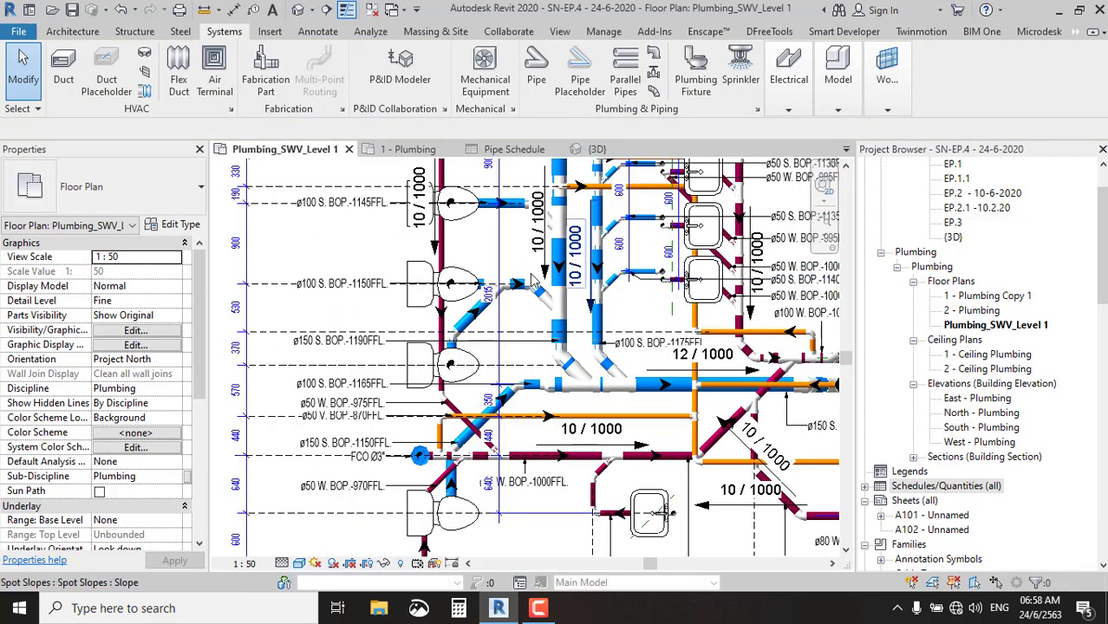
scroll(535, 282, "down", 2)
scroll(501, 418, "up", 4)
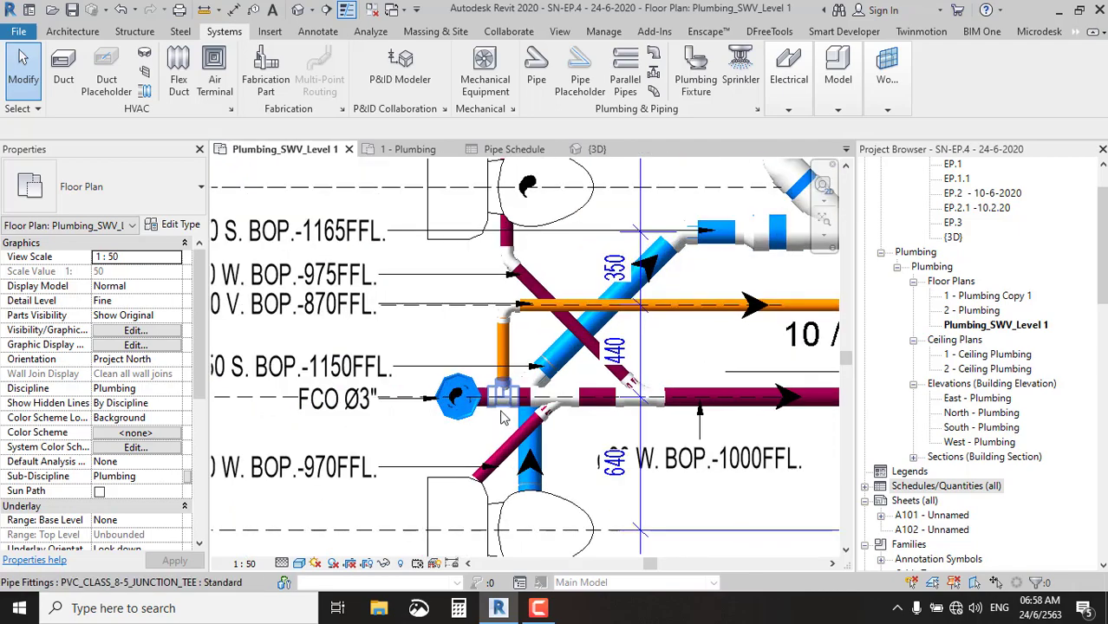
scroll(501, 418, "up", 1)
scroll(511, 407, "down", 4)
scroll(524, 394, "down", 2)
scroll(537, 382, "down", 1)
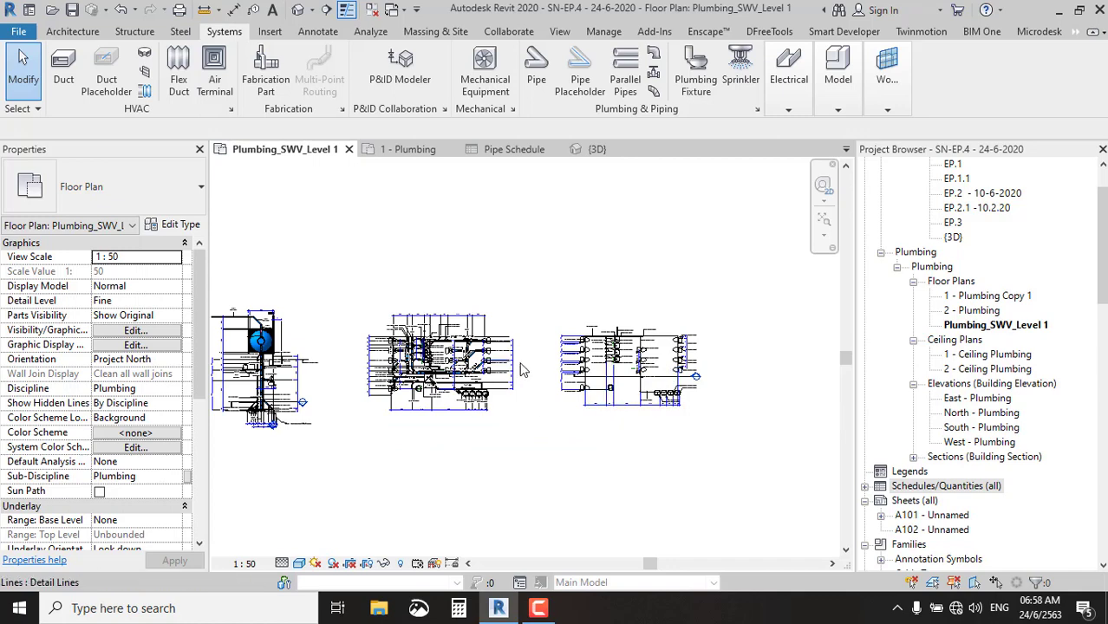
middle_click_drag(521, 371, 636, 370)
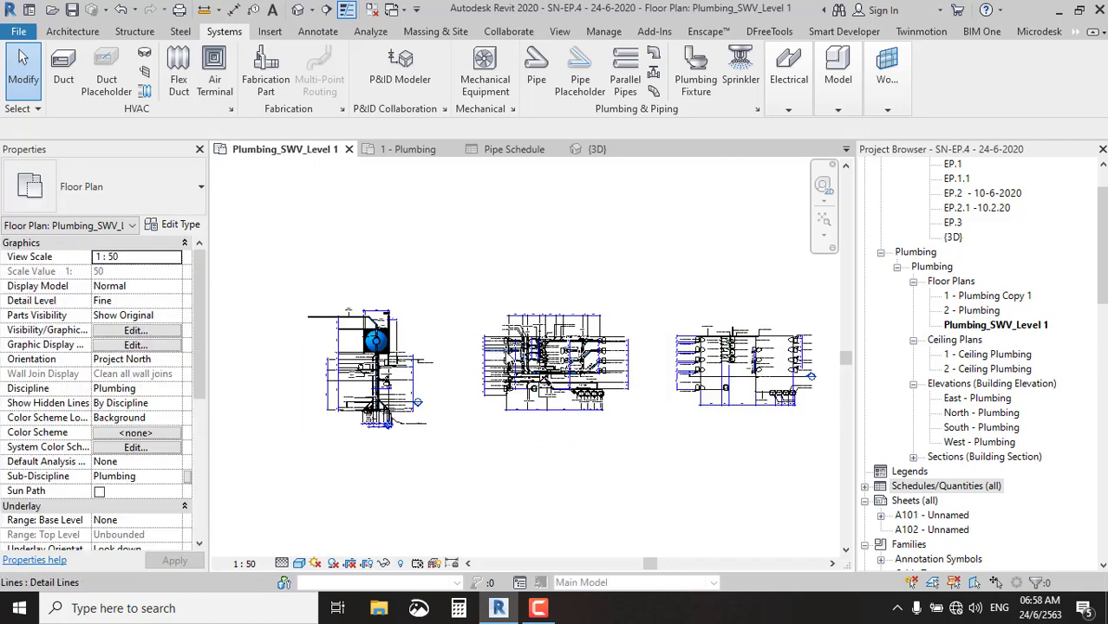
scroll(331, 293, "down", 2)
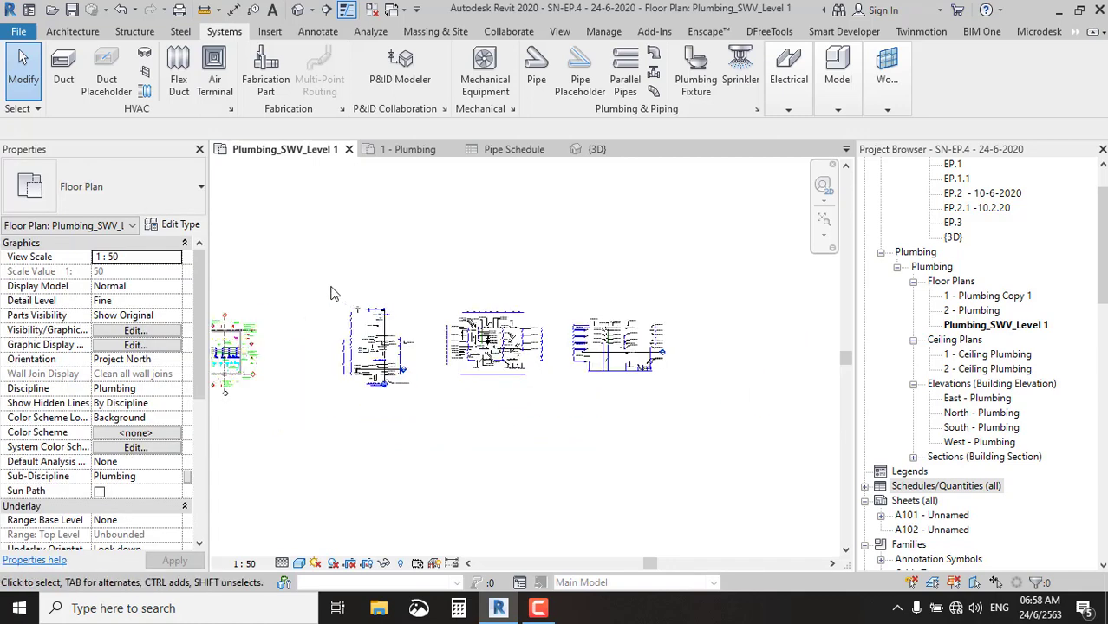
Delete the three extra drawing groups and confirm removing their section views.
left_click_drag(321, 282, 705, 463)
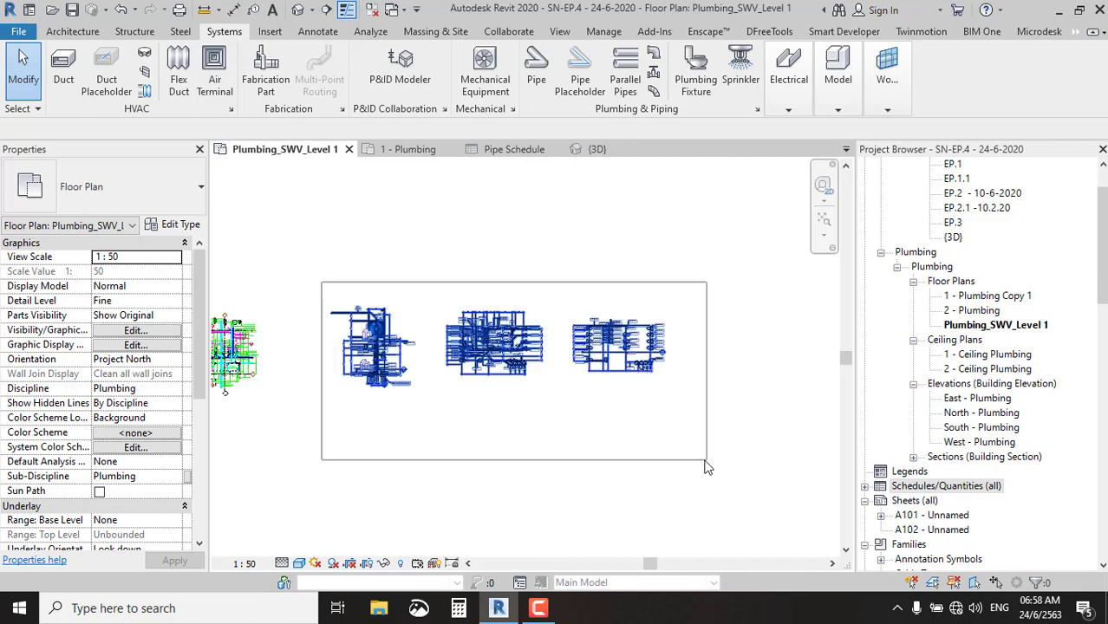
key("Delete")
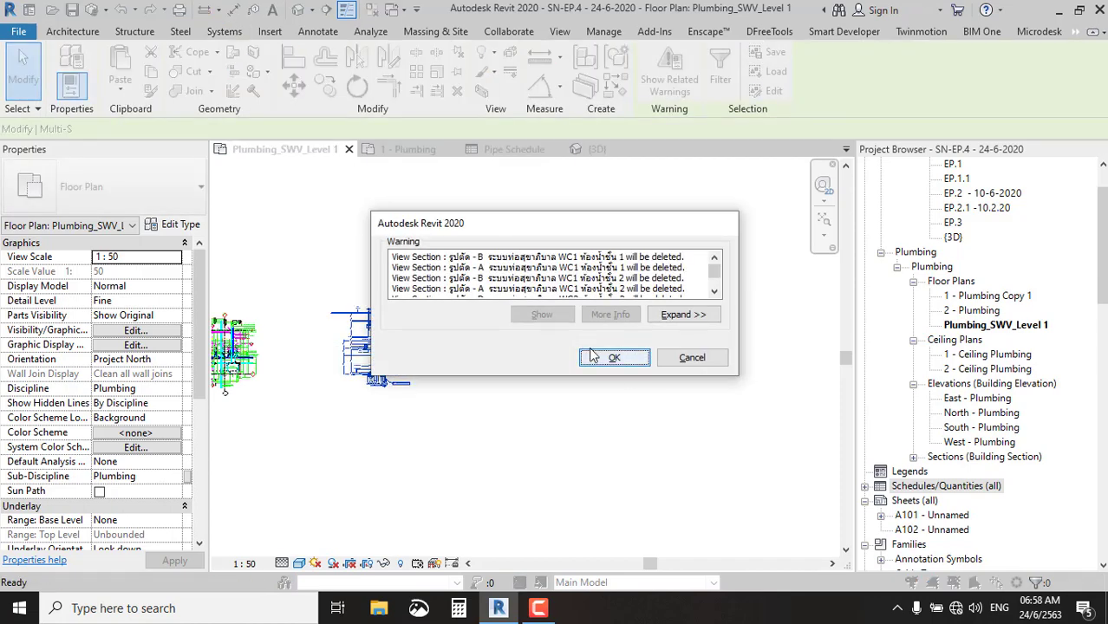
left_click(618, 363)
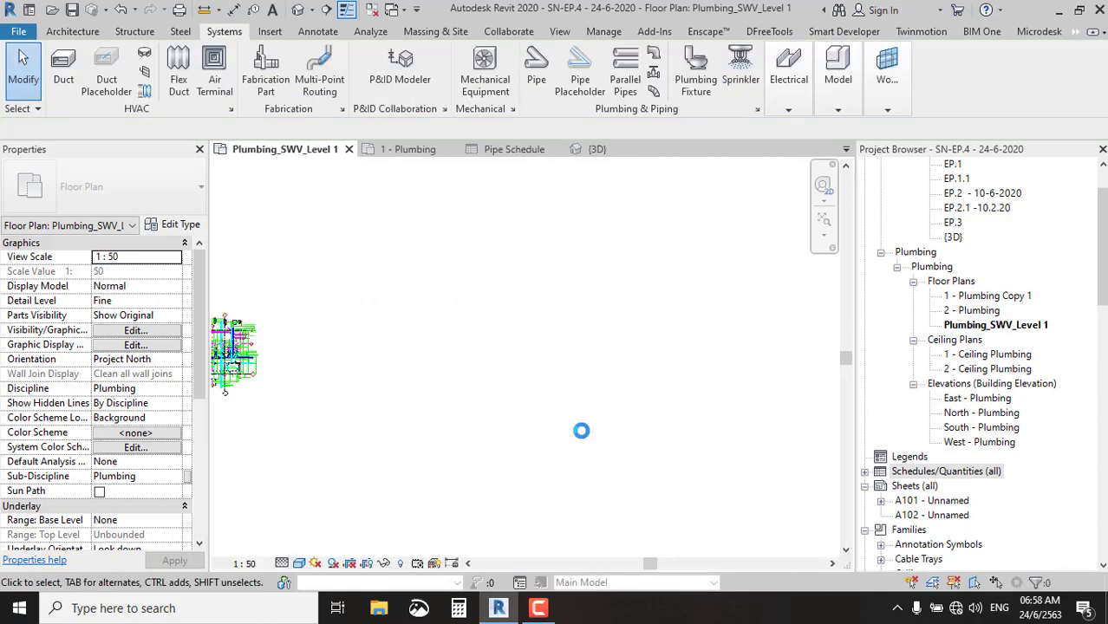
scroll(512, 385, "up", 2)
scroll(512, 386, "up", 2)
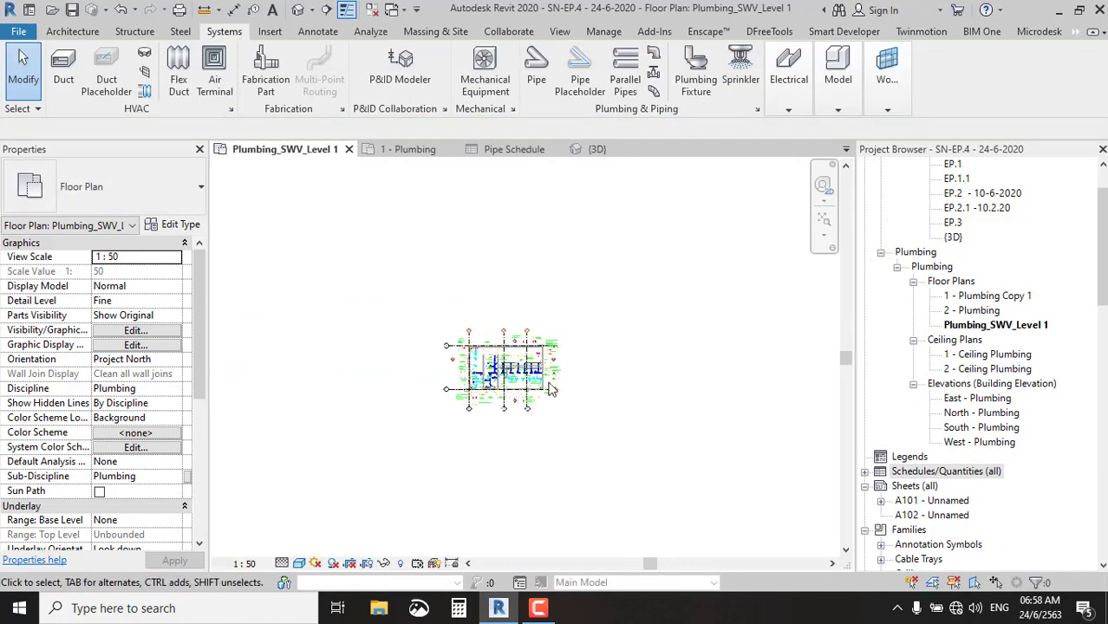
scroll(512, 383, "up", 3)
scroll(514, 382, "up", 3)
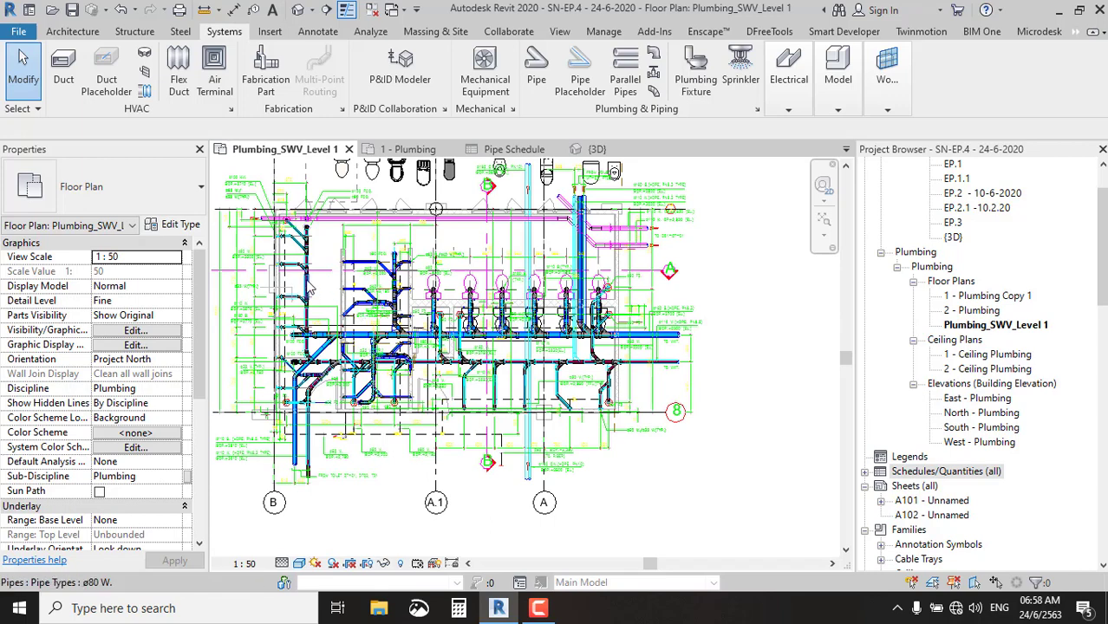
scroll(372, 269, "up", 2)
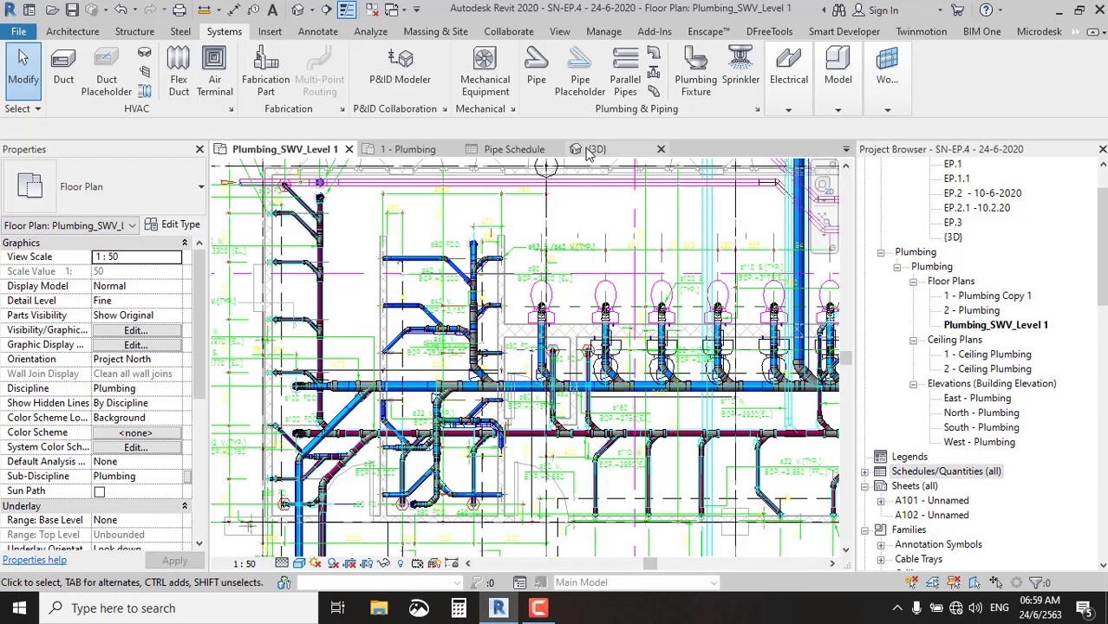
Select the six Standard 100 mm pipe rows in the Pipe Schedule and highlight them in the plan.
left_click(516, 149)
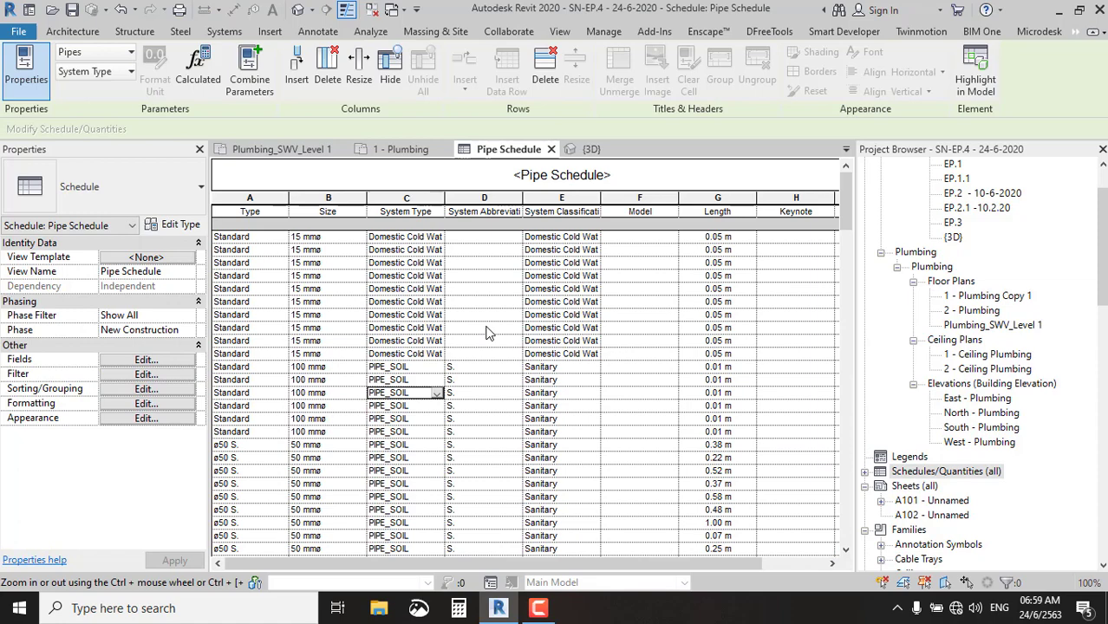
scroll(495, 325, "down", 3)
scroll(501, 320, "down", 8)
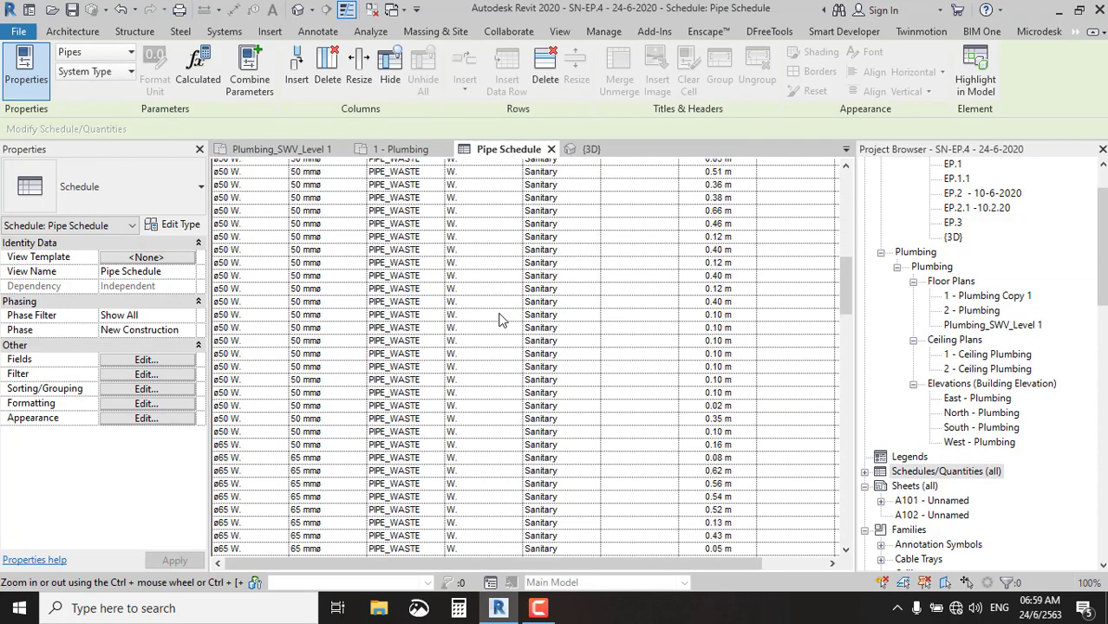
scroll(499, 320, "up", 3)
scroll(499, 320, "up", 3)
scroll(499, 320, "up", 3)
scroll(499, 320, "up", 3)
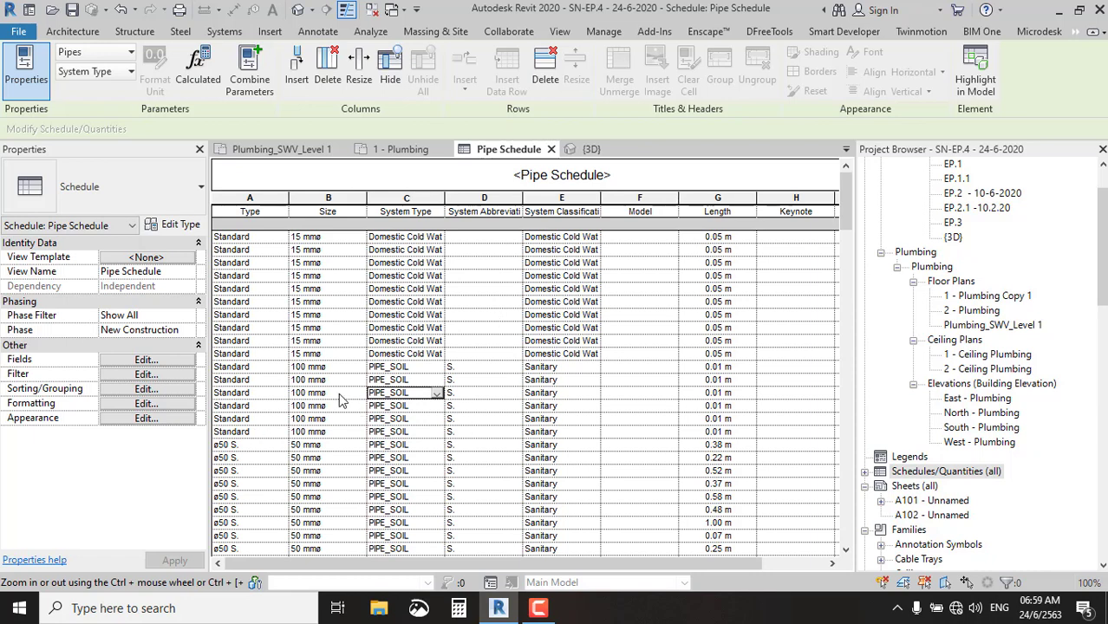
left_click(261, 368)
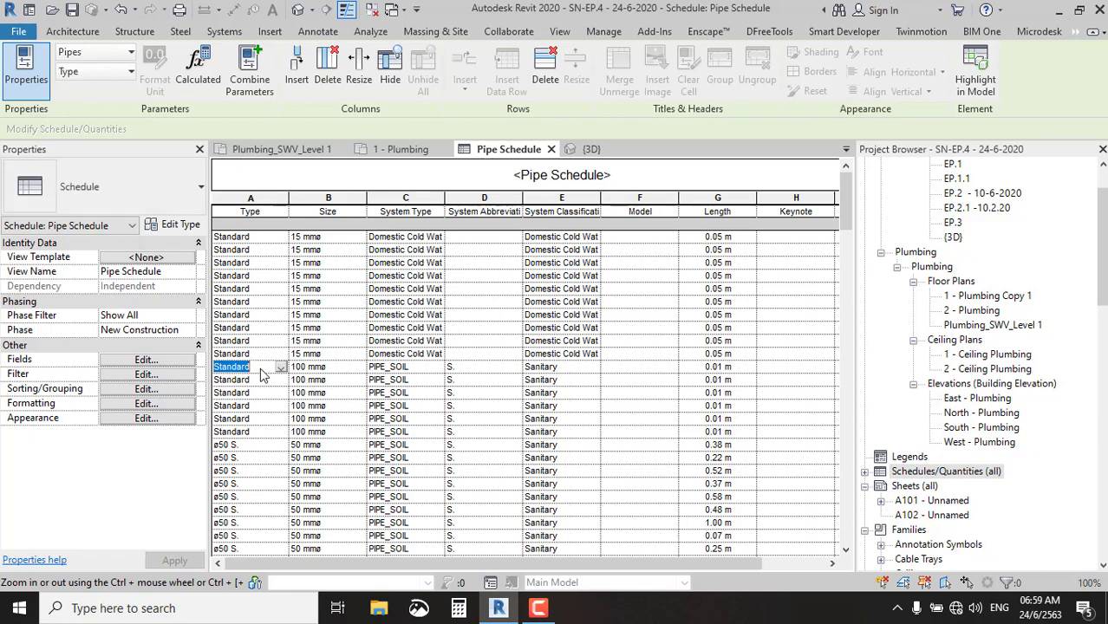
left_click(268, 434, "shift")
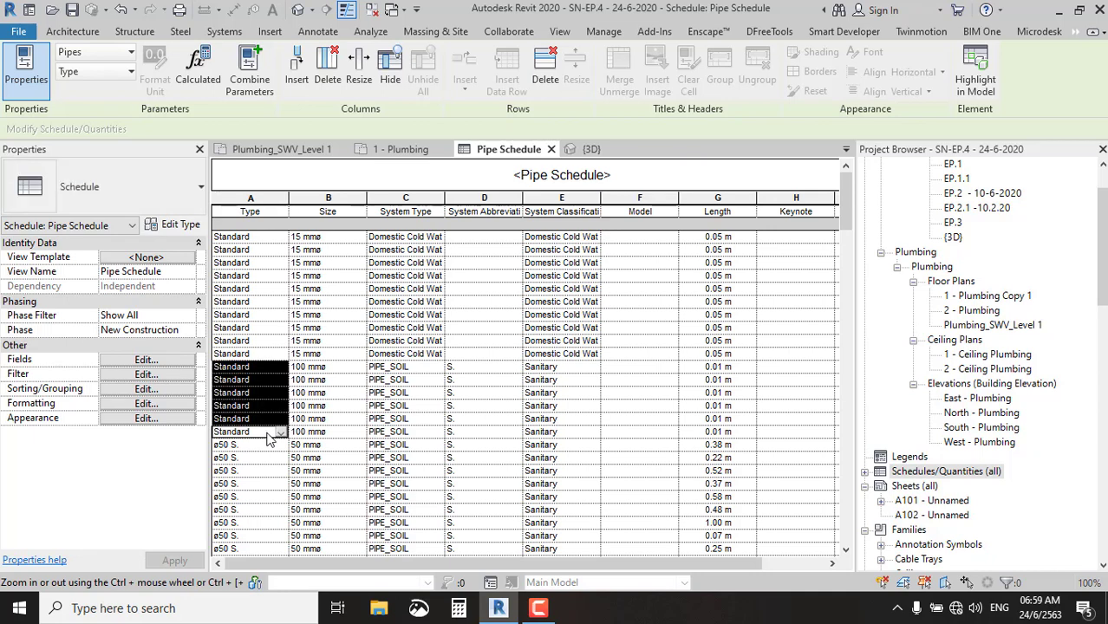
left_click(987, 80)
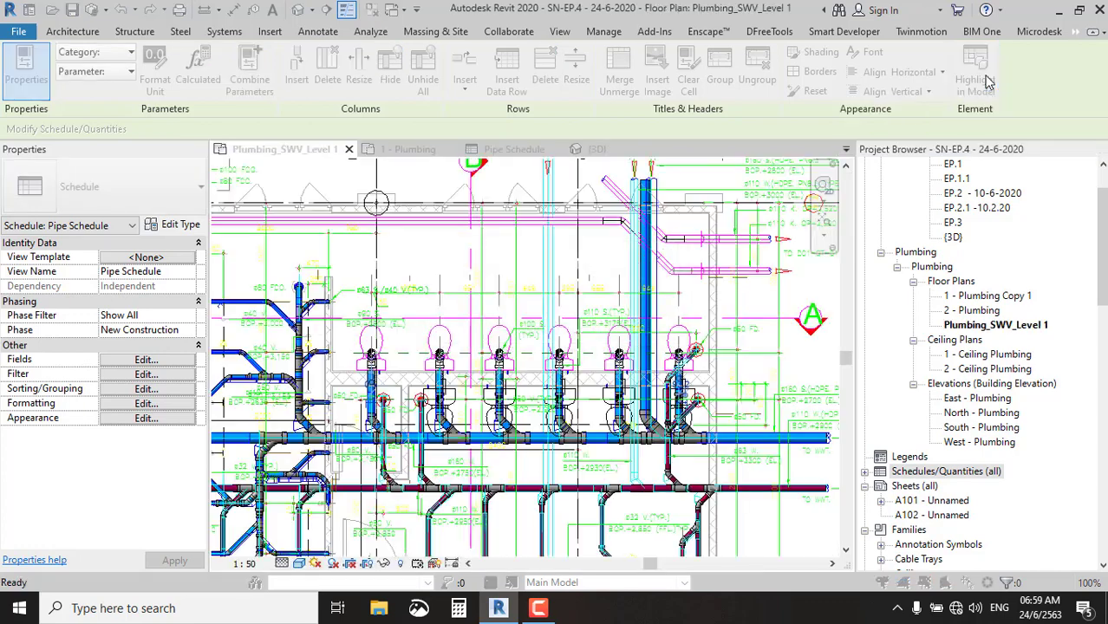
left_click(636, 327)
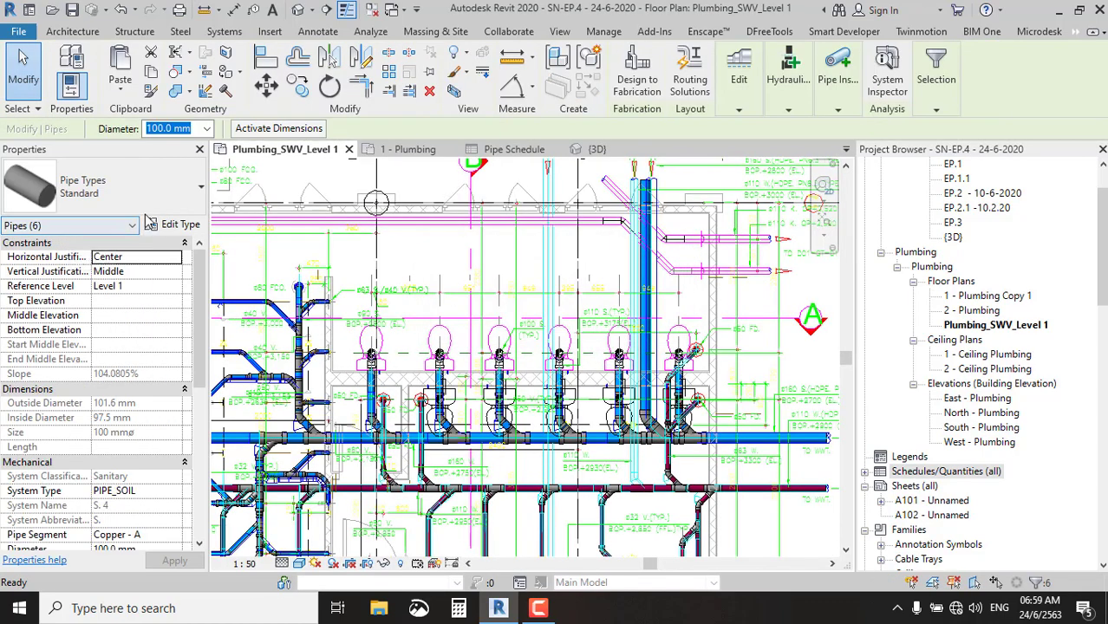
Change the six selected pipes to the ø100 S. pipe type.
left_click(167, 190)
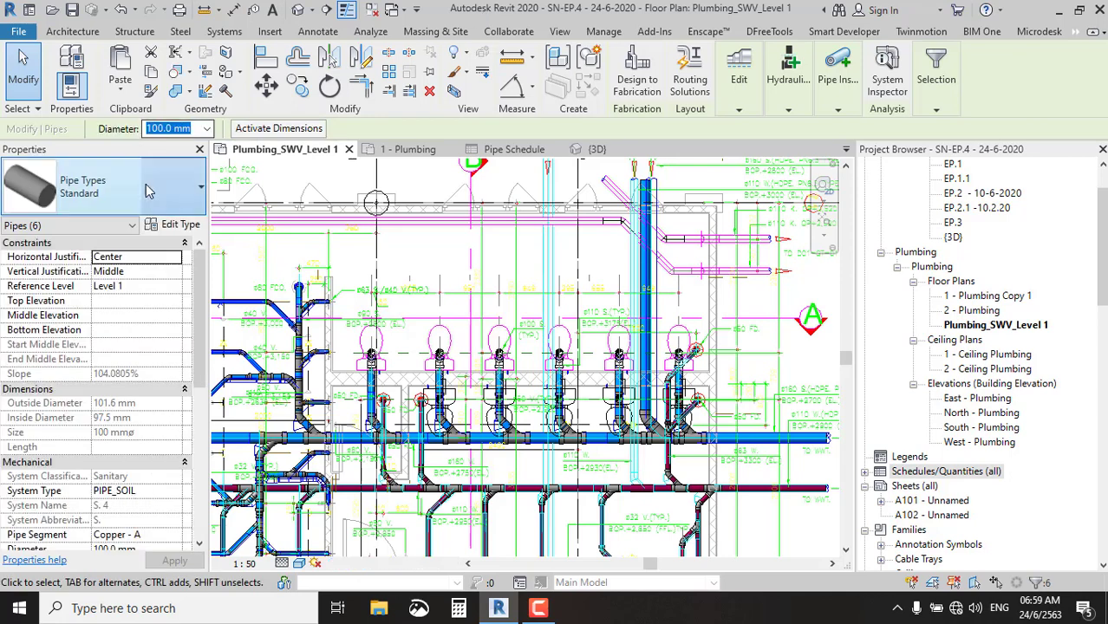
left_click(130, 186)
scroll(76, 346, "down", 2)
scroll(78, 340, "down", 1)
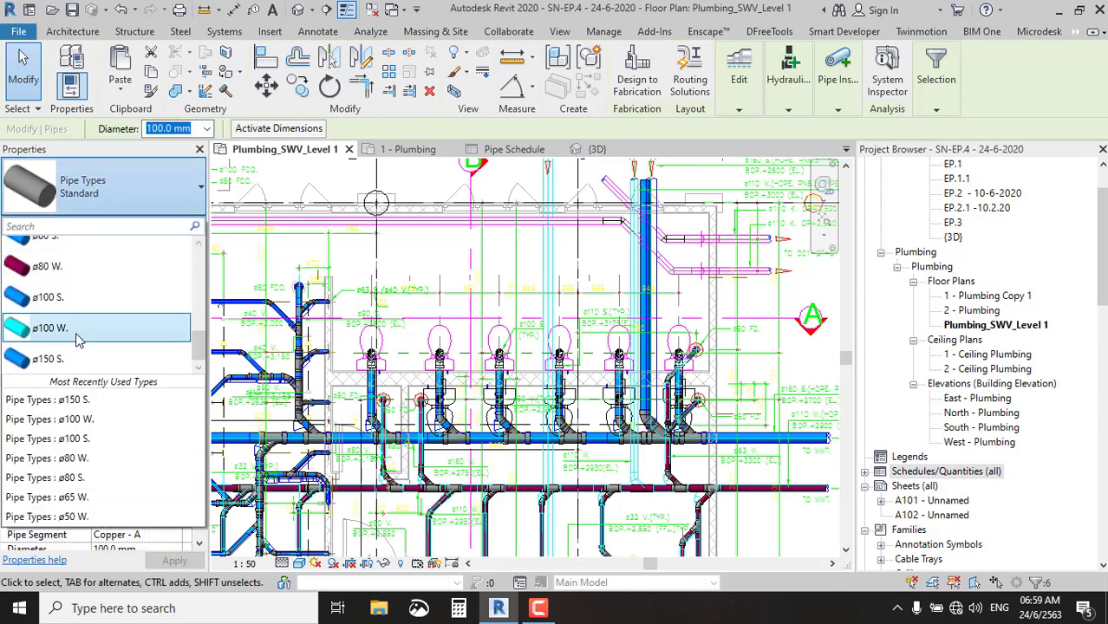
left_click(75, 305)
key("Escape")
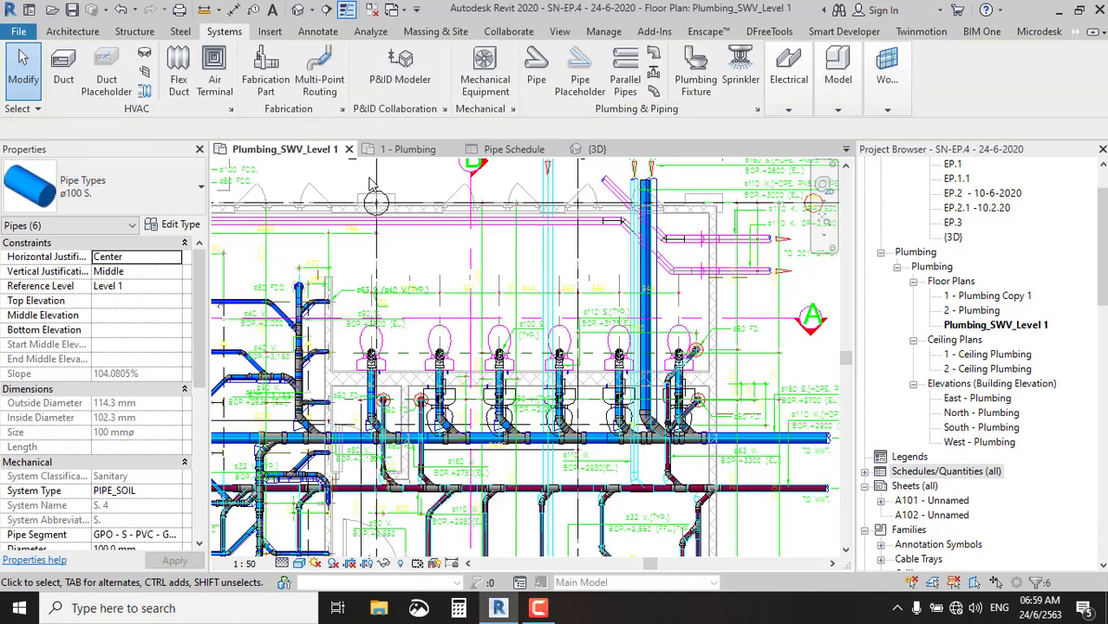
Highlight the Standard 15 mm Domestic Cold Water pipe rows from the Pipe Schedule in the plan.
left_click(506, 153)
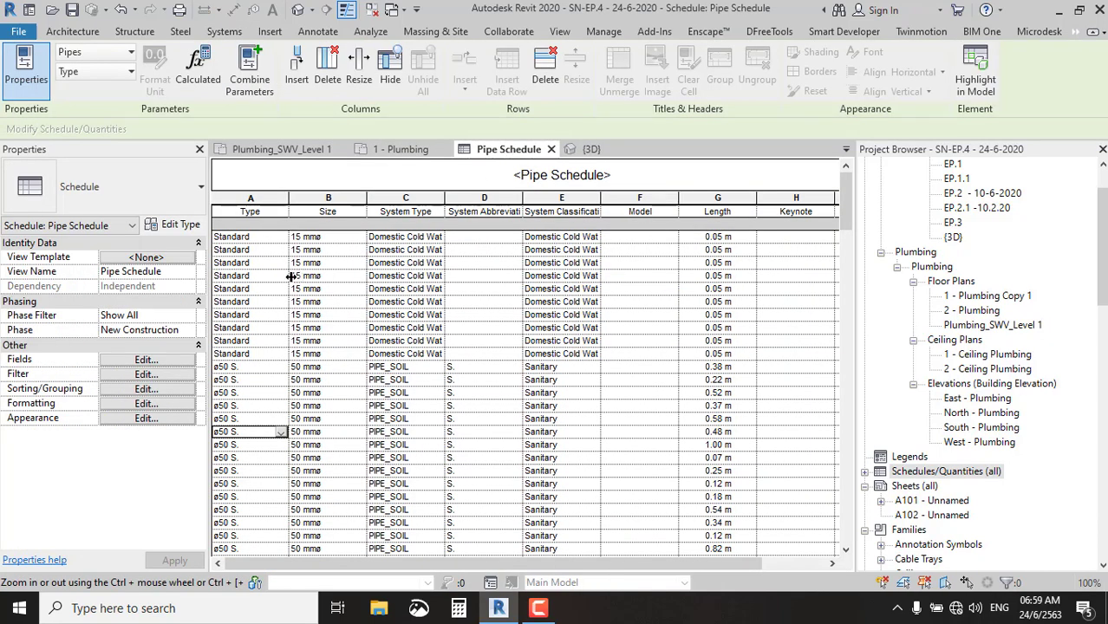
left_click(273, 236)
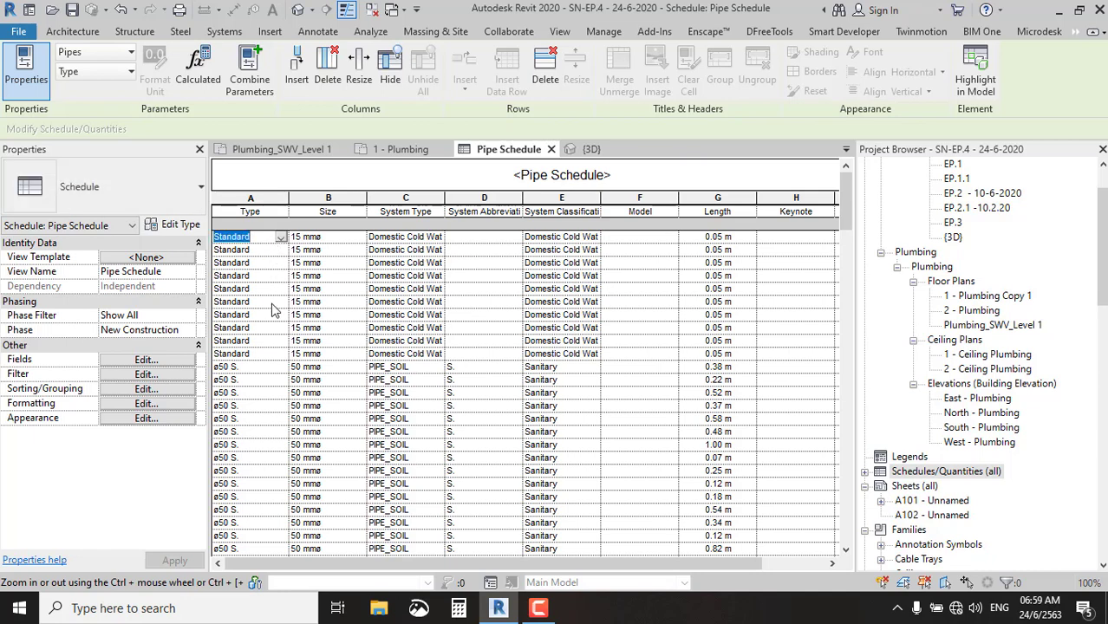
left_click(275, 353, "shift")
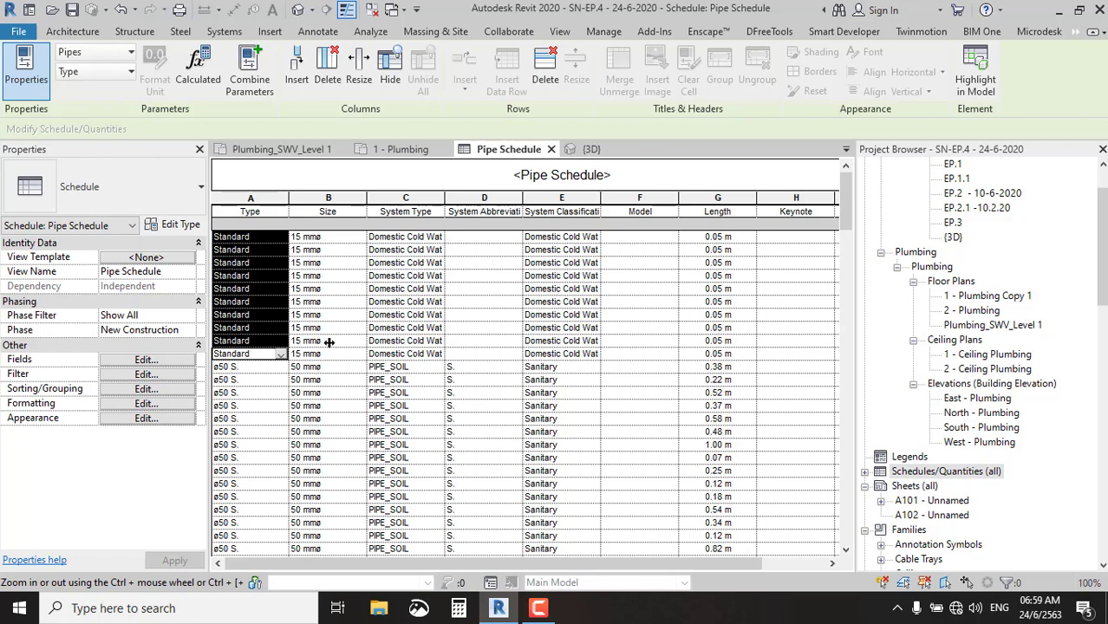
left_click(965, 71)
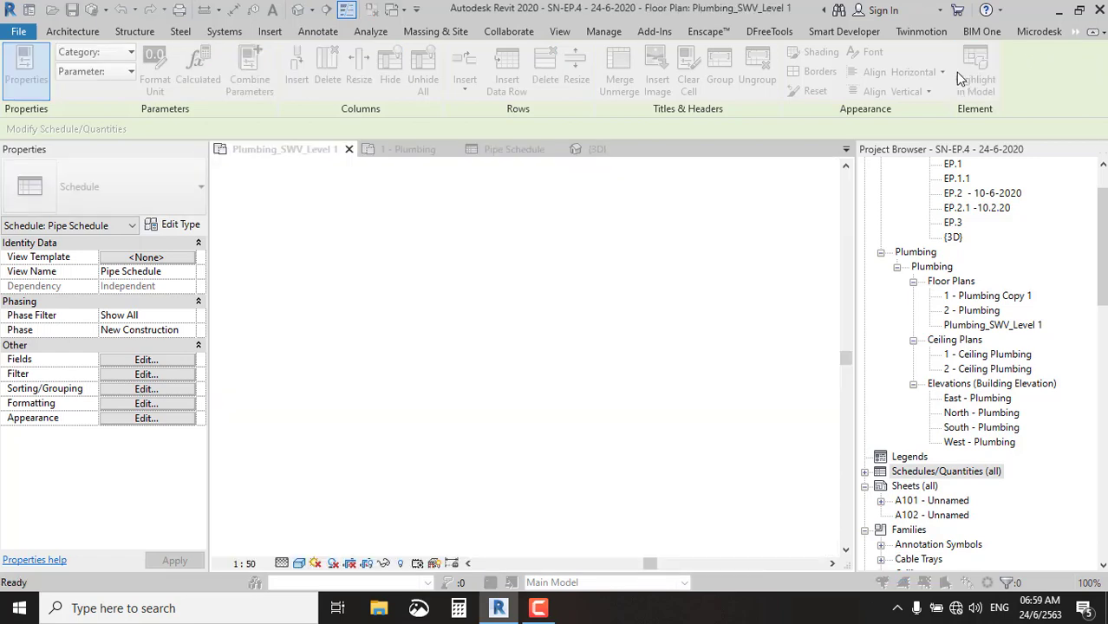
Clear the selection and review the Pipe Schedule's ø50 S., ø50 W., ø65 W., ø80 and ø100 S. rows.
left_click(643, 326)
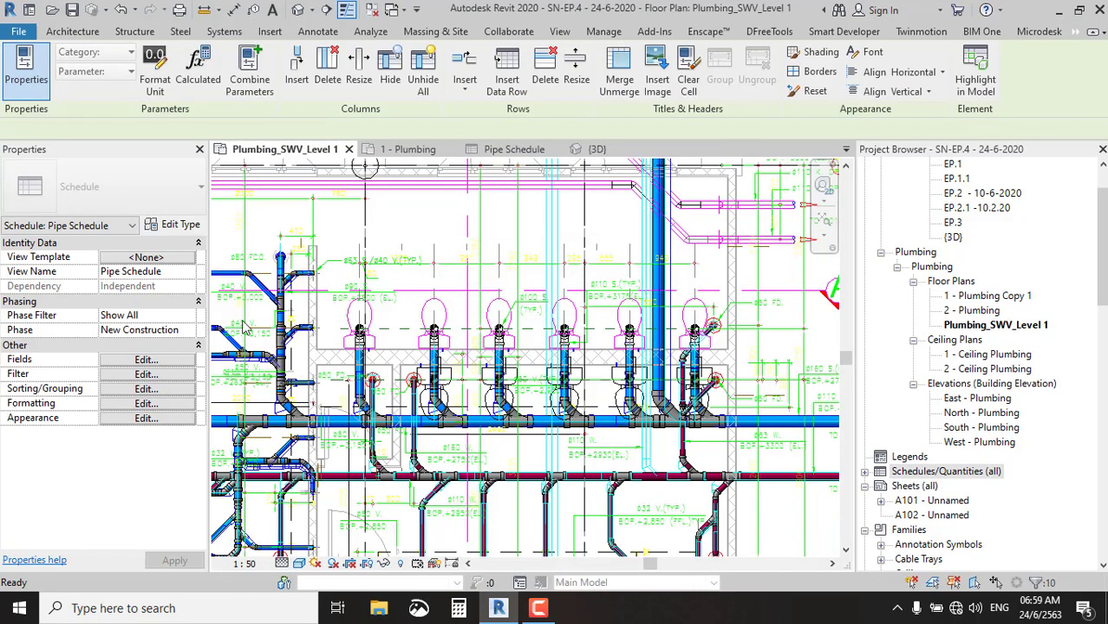
key("Escape")
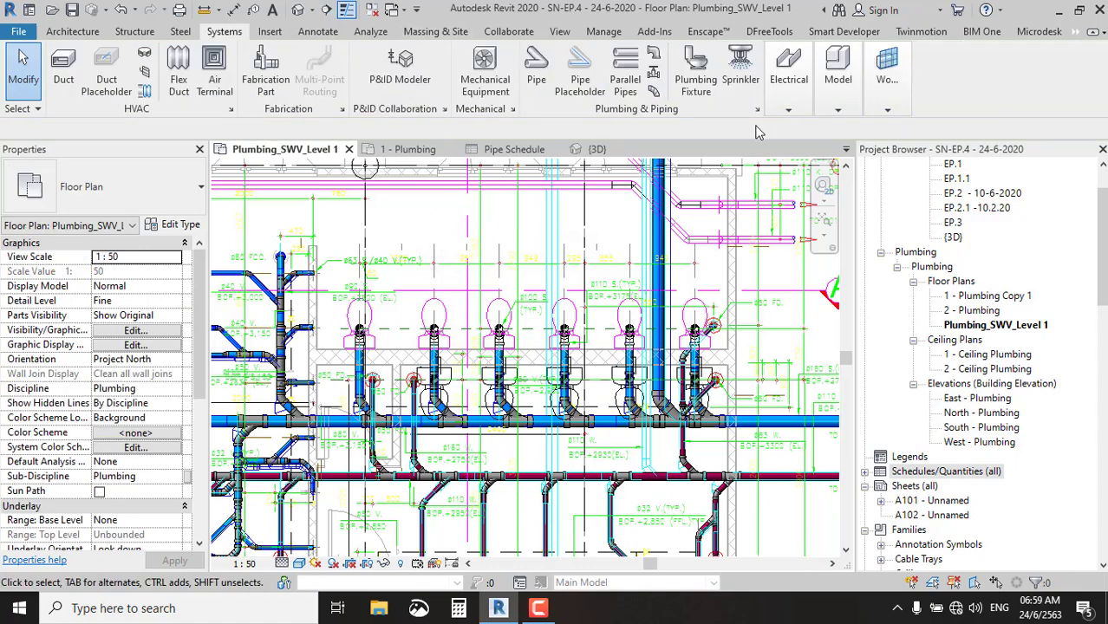
left_click(526, 153)
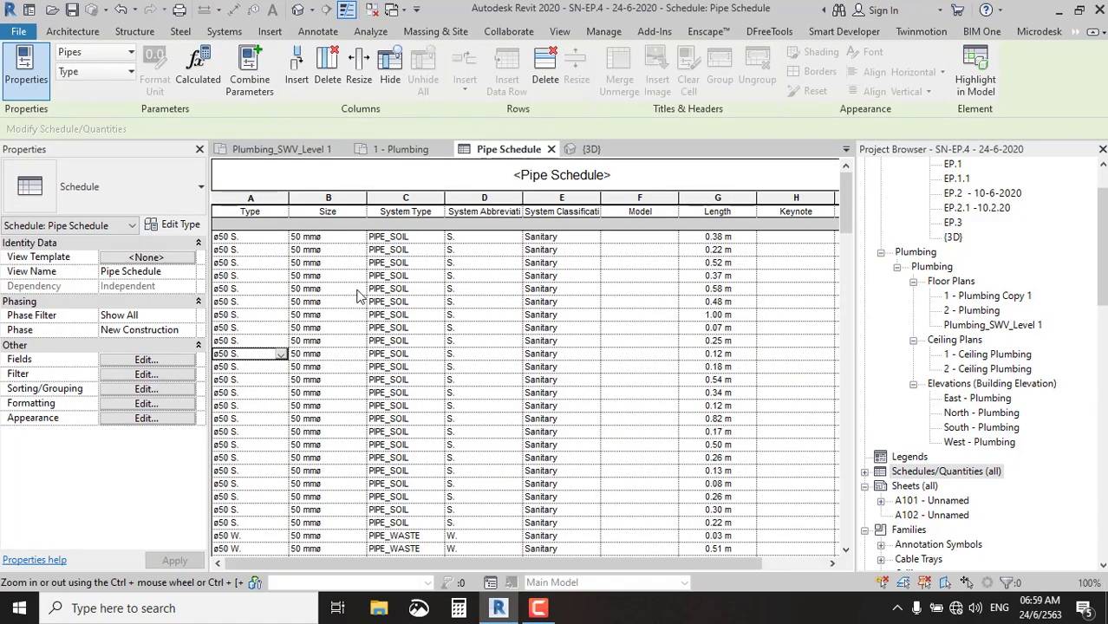
scroll(358, 297, "down", 5)
scroll(355, 297, "down", 5)
scroll(357, 296, "down", 5)
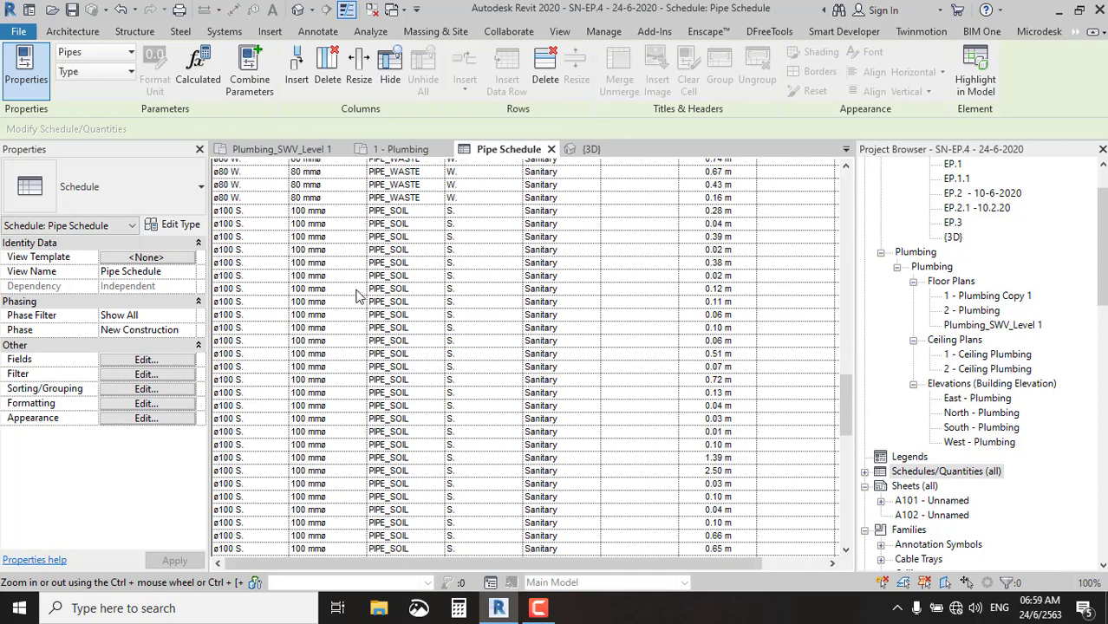
scroll(358, 295, "down", 5)
scroll(360, 295, "down", 5)
scroll(362, 295, "up", 3)
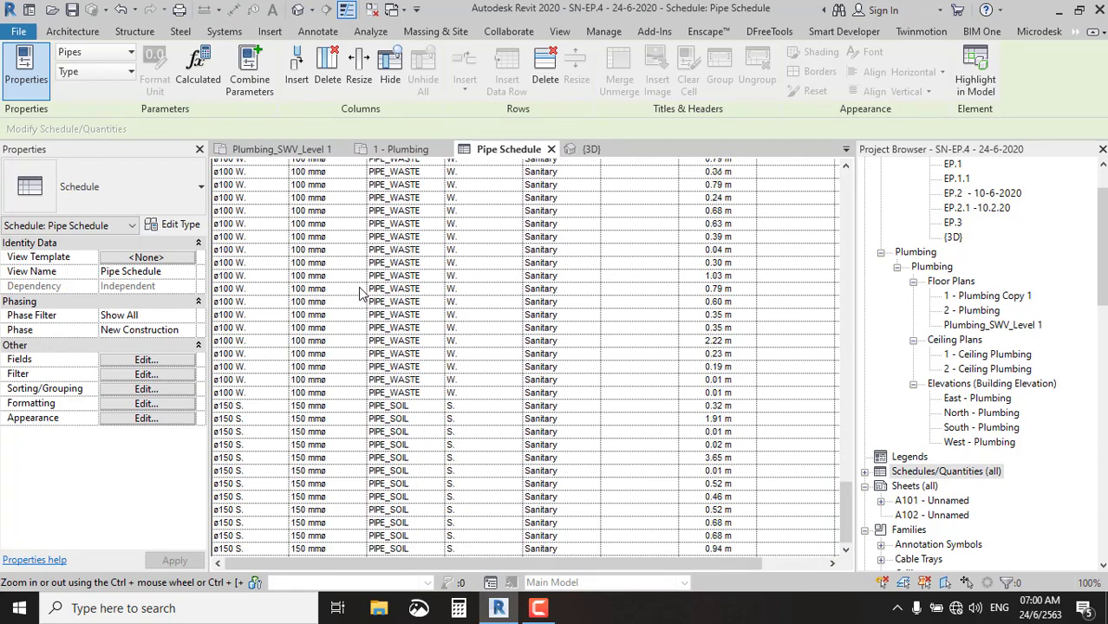
scroll(364, 321, "up", 5)
scroll(364, 353, "up", 5)
scroll(364, 356, "up", 5)
scroll(520, 343, "up", 5)
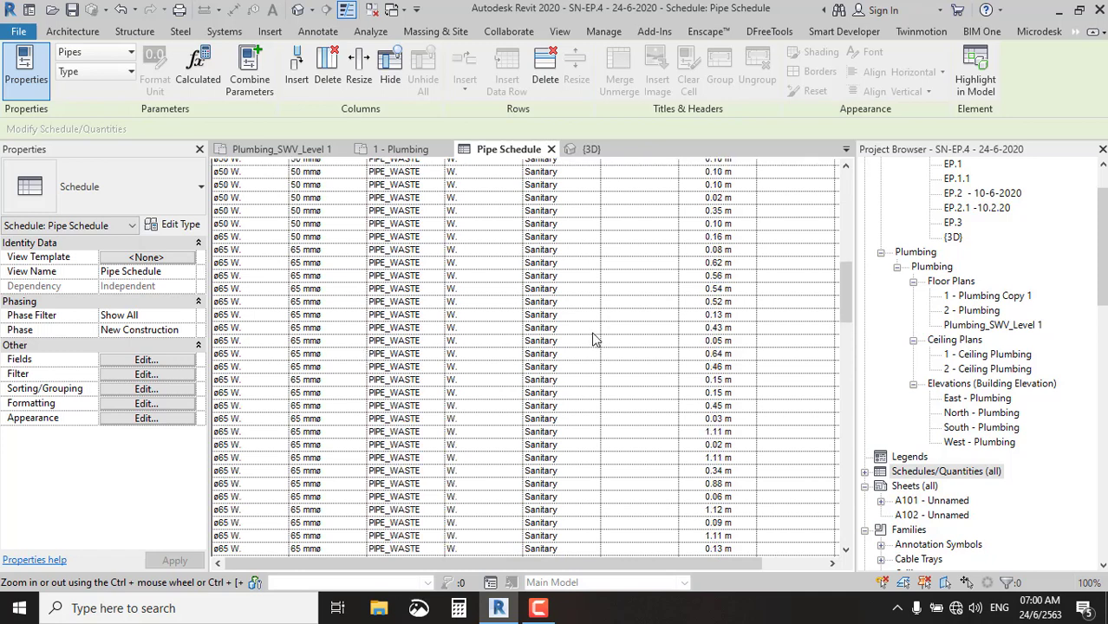
scroll(680, 304, "up", 5)
scroll(679, 306, "up", 5)
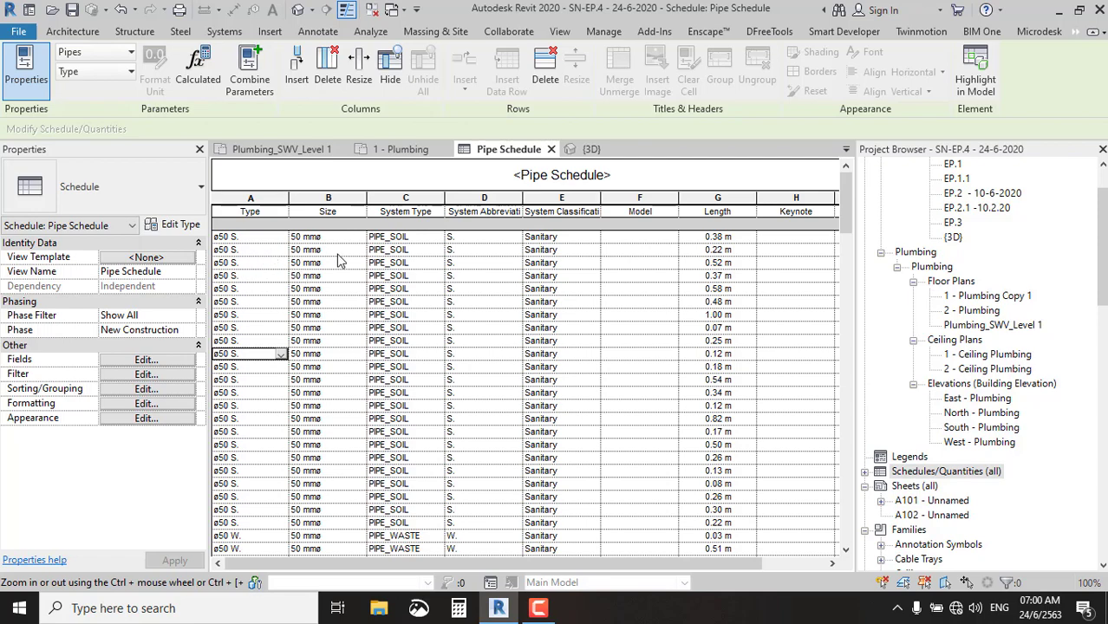
scroll(339, 260, "down", 5)
scroll(321, 263, "down", 5)
scroll(295, 269, "down", 5)
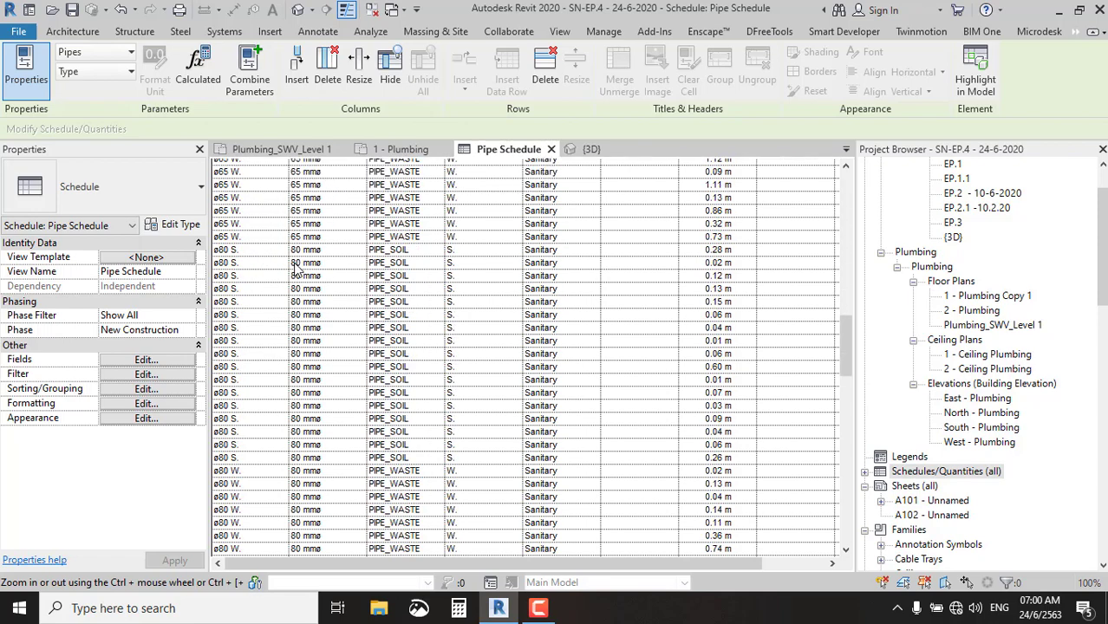
scroll(270, 276, "down", 5)
scroll(270, 276, "down", 5)
scroll(270, 276, "down", 5)
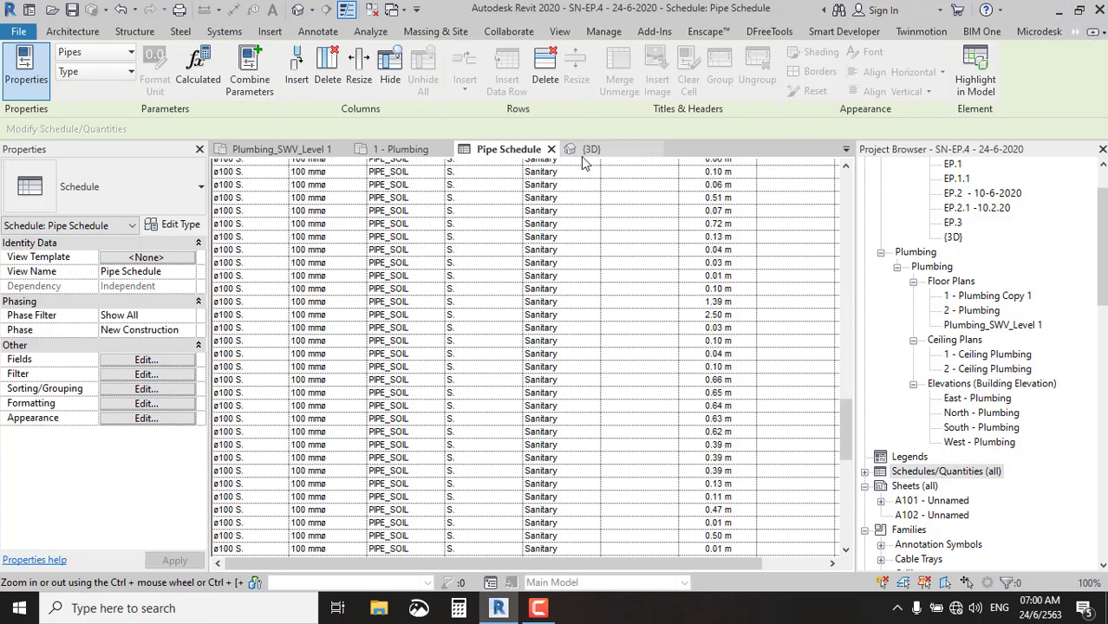
Close the Pipe Schedule and 1 - Plumbing views, answering the save prompt.
left_click(552, 149)
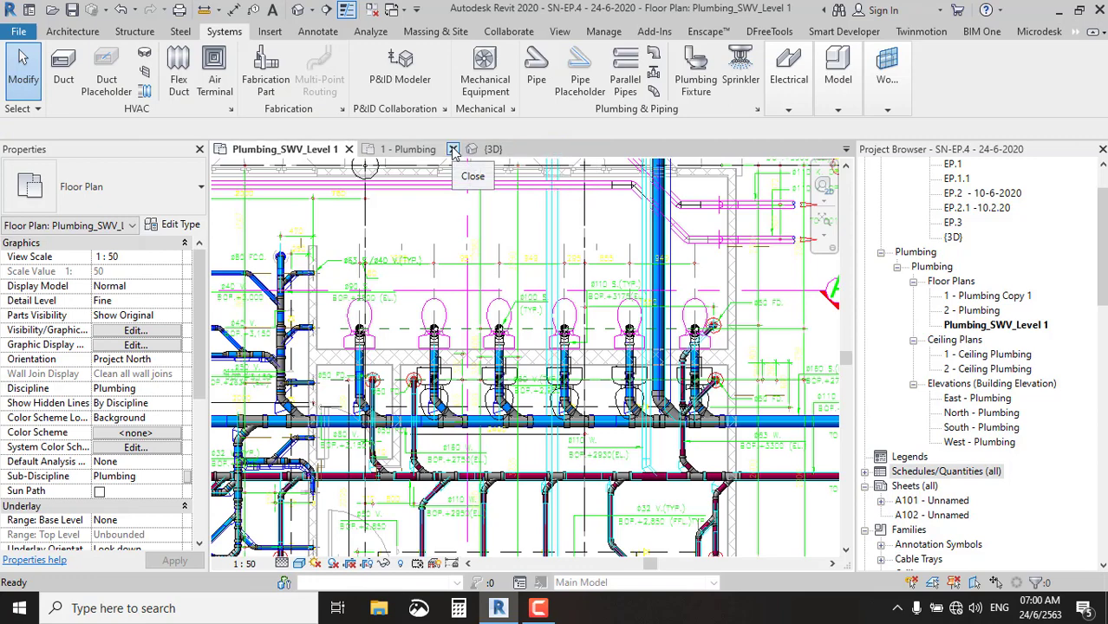
left_click(452, 150)
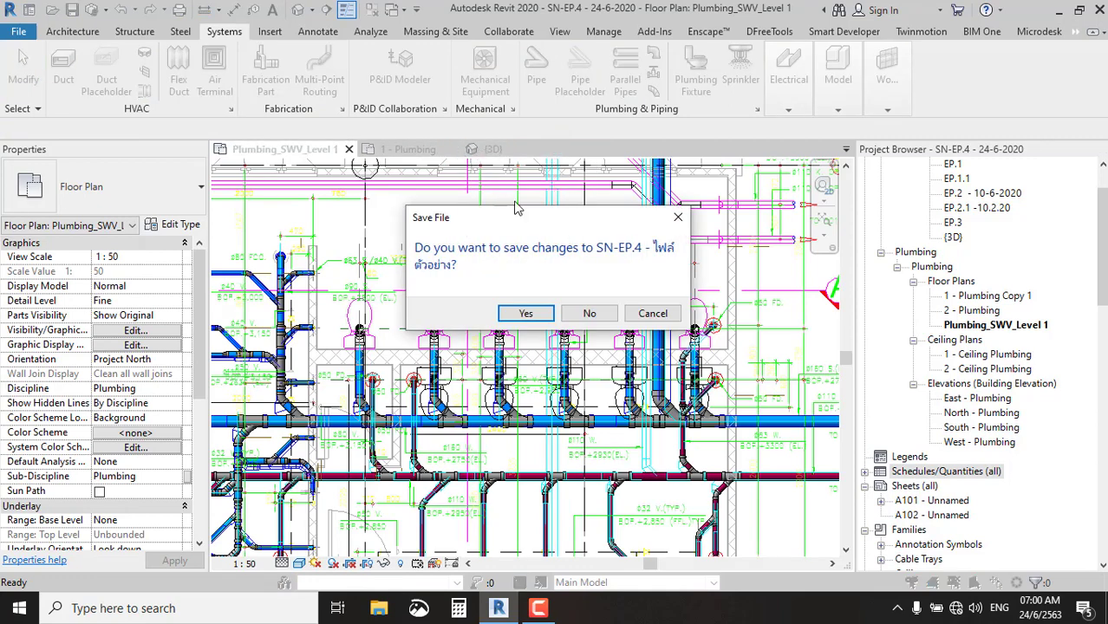
left_click(591, 314)
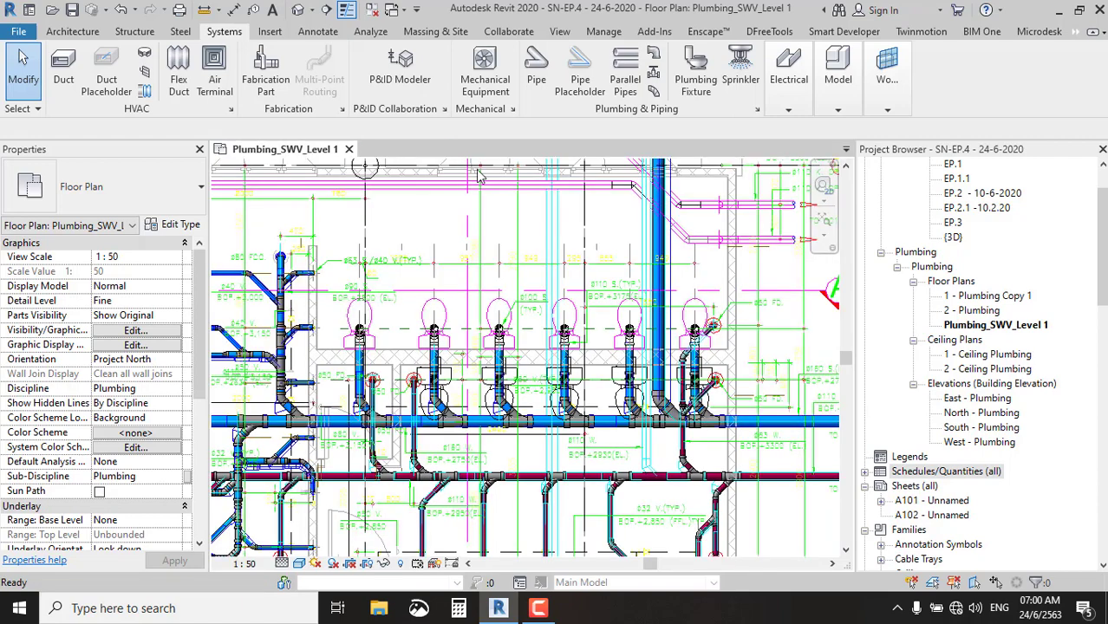
Zoom and pan the plan to the diagonal pipe end at the ø50 FD label.
scroll(560, 234, "down", 3)
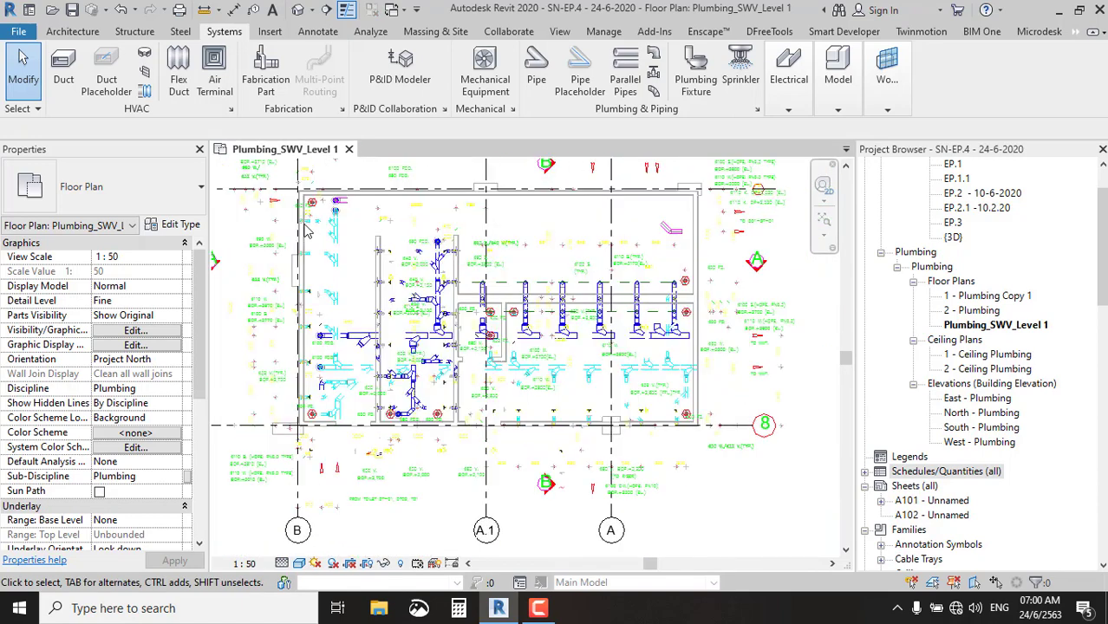
scroll(381, 258, "up", 5)
middle_click_drag(375, 264, 612, 289)
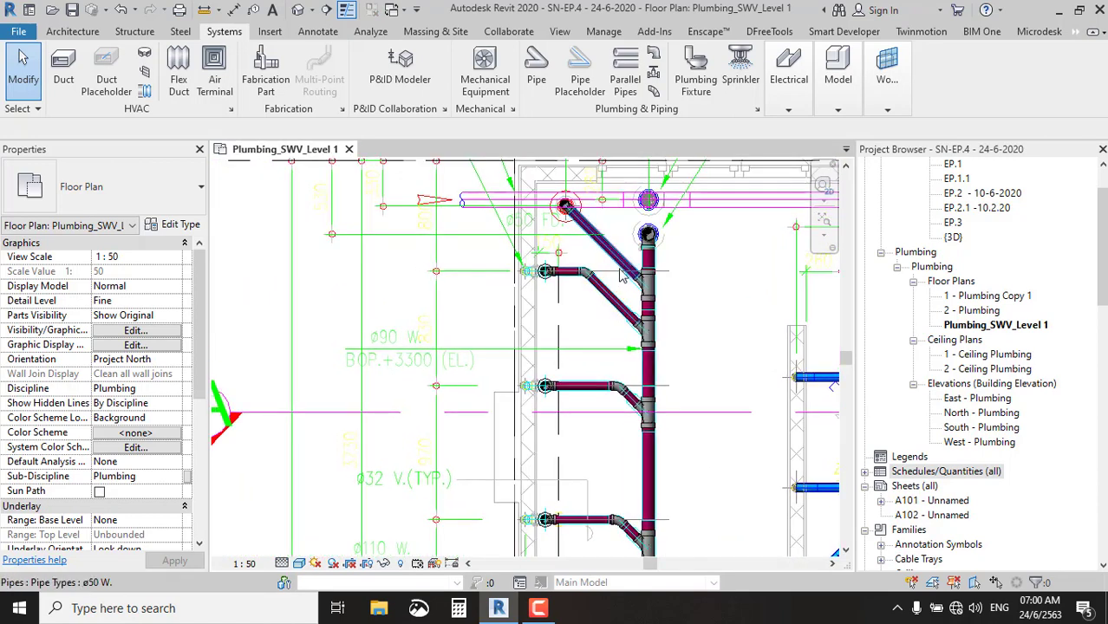
scroll(511, 189, "up", 3)
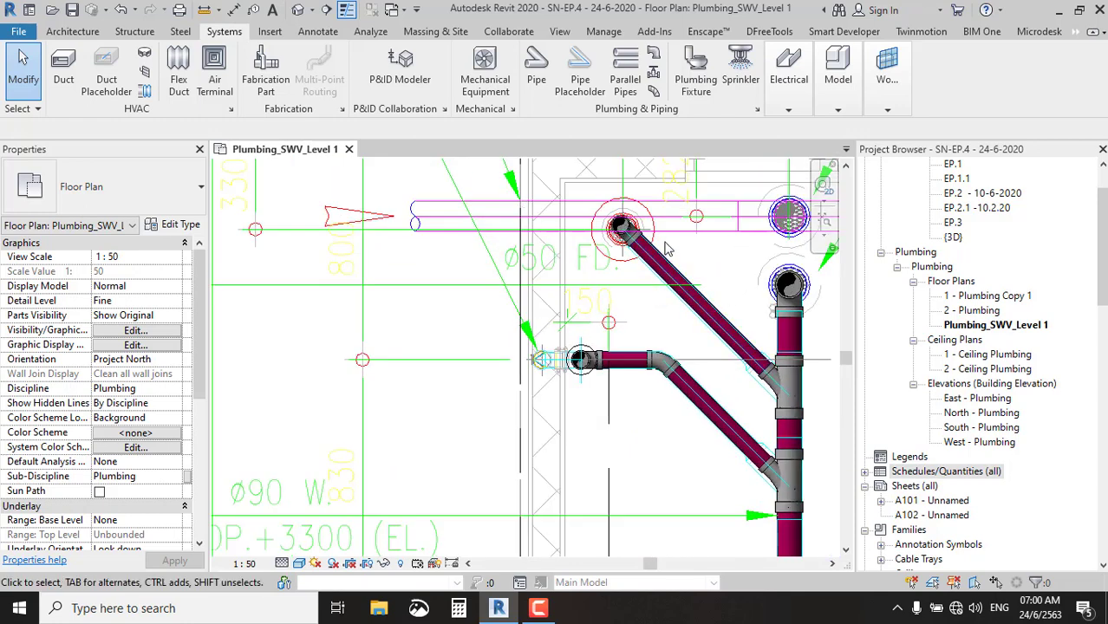
scroll(642, 205, "up", 5)
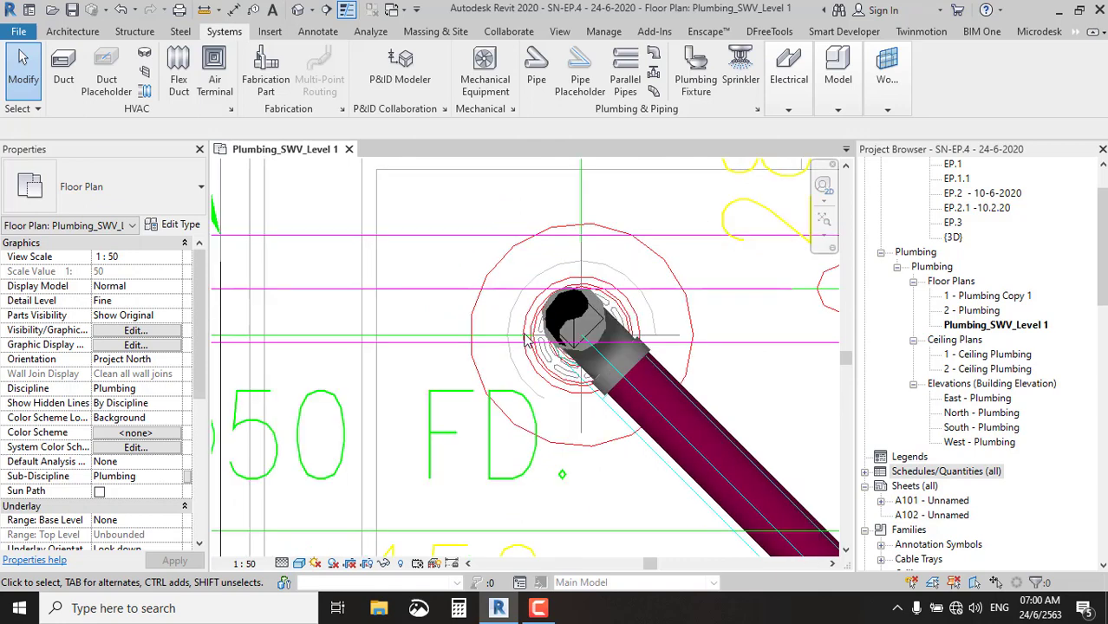
scroll(526, 340, "down", 2)
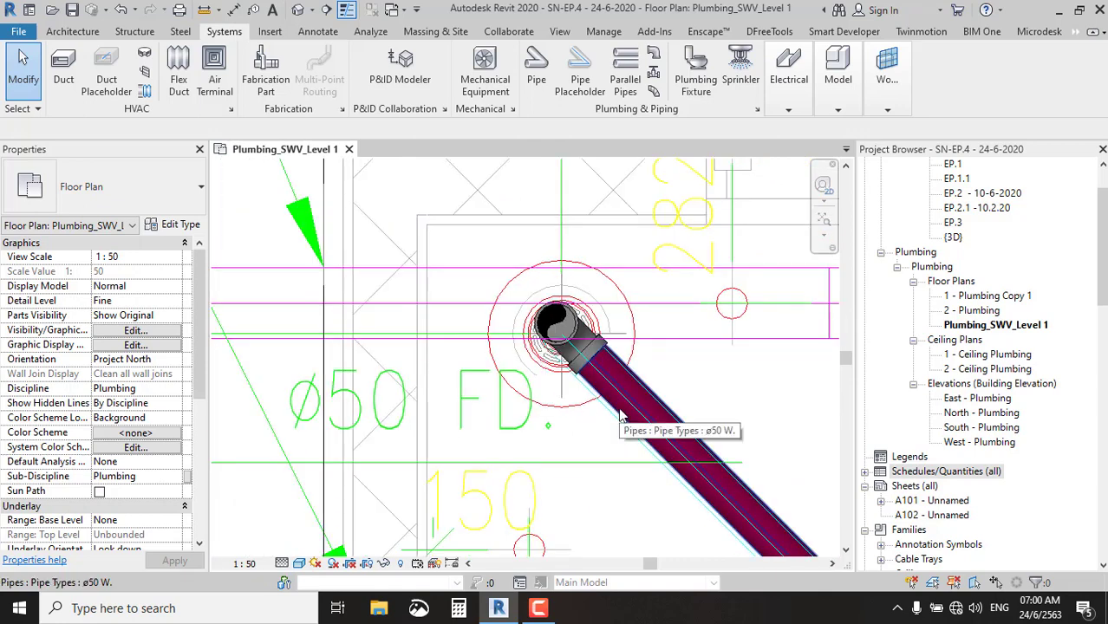
Start placing a PX plumbing fixture of type Floor Drain - Cast Iron w Brass Cover1.
key("p")
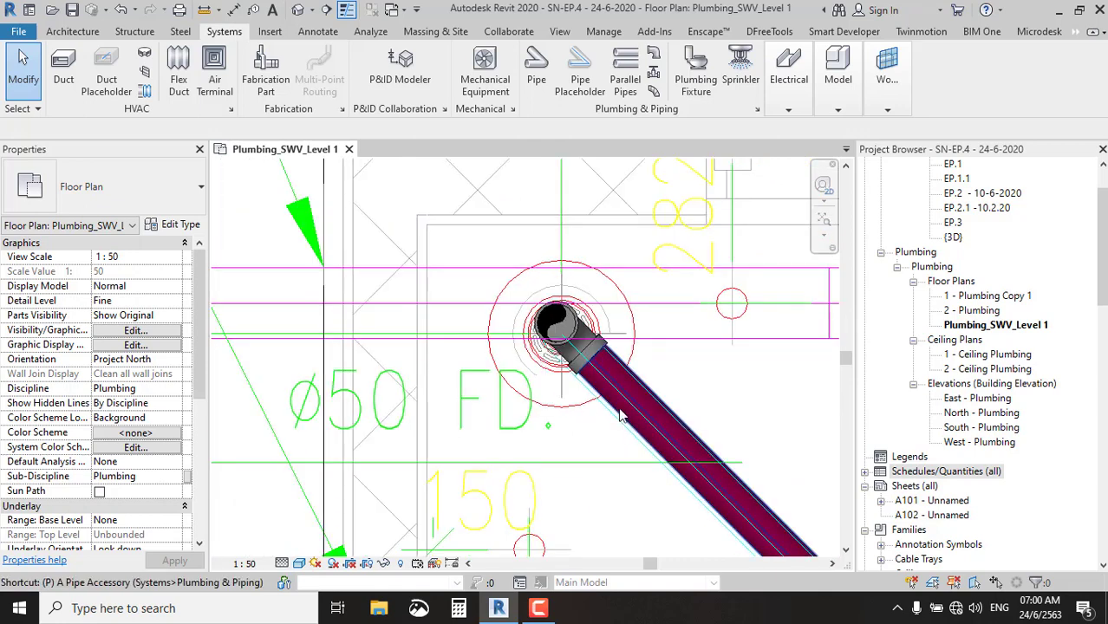
key("x")
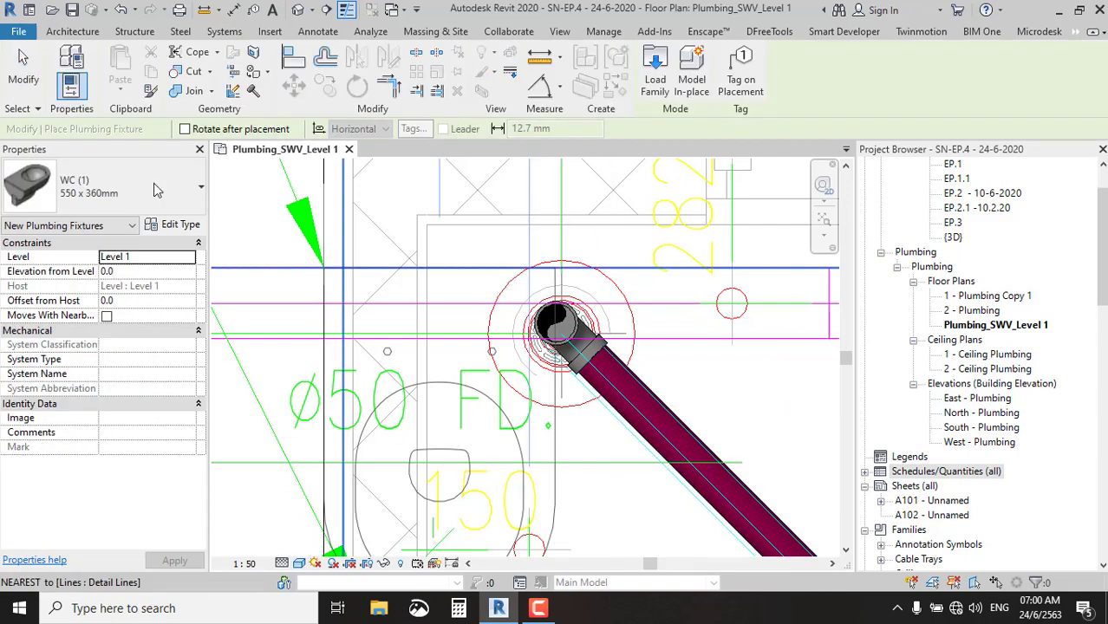
left_click(153, 189)
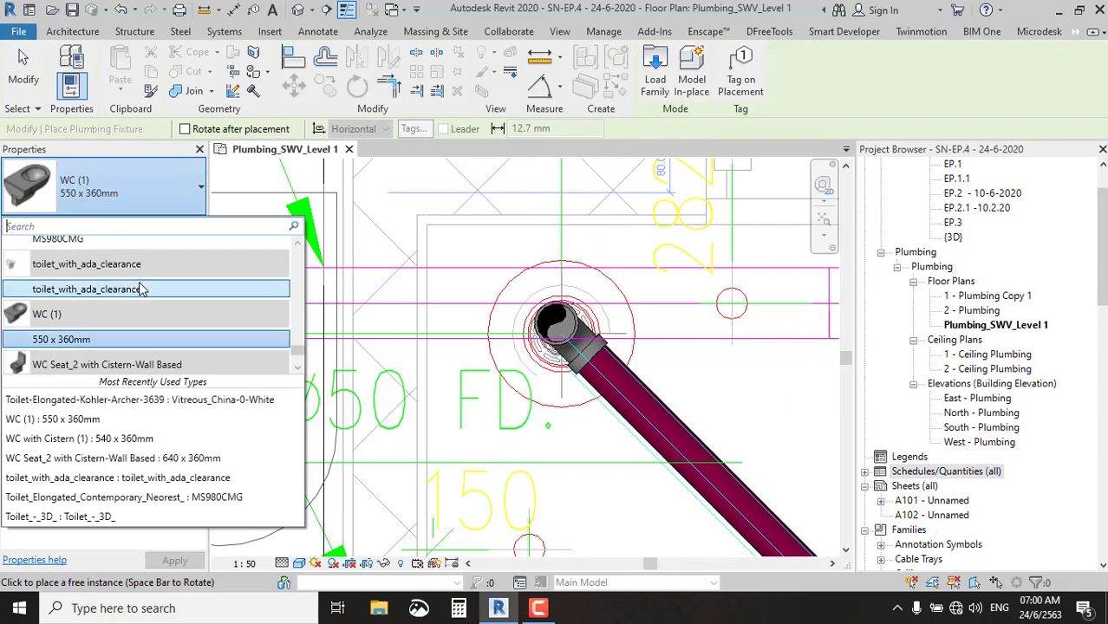
scroll(142, 289, "up", 3)
scroll(142, 288, "up", 3)
scroll(141, 289, "up", 3)
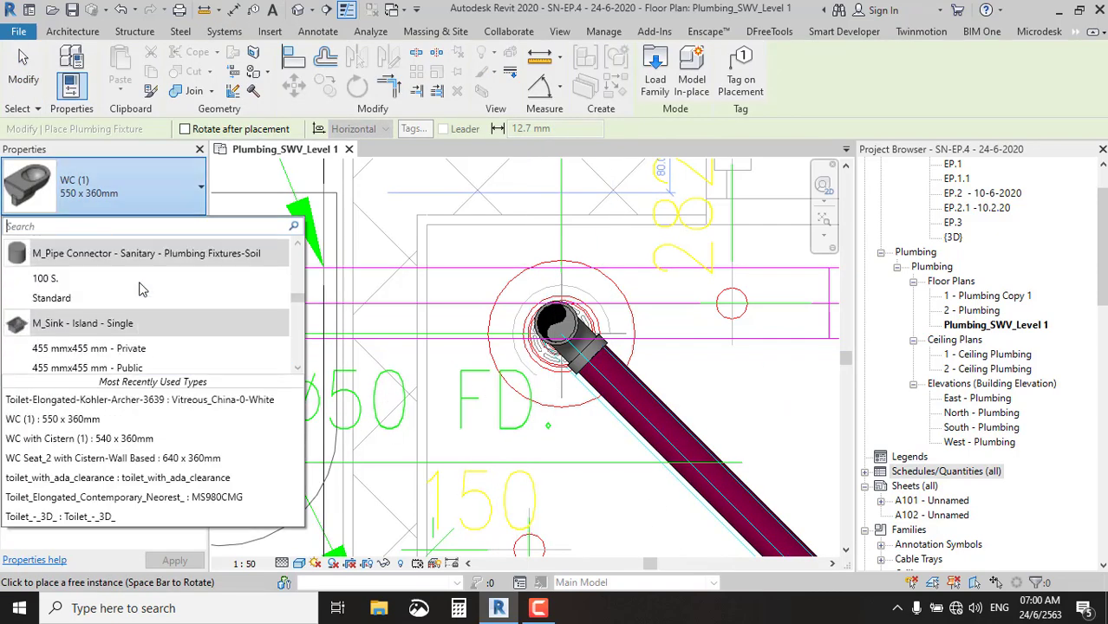
scroll(141, 289, "up", 3)
scroll(142, 289, "up", 3)
scroll(142, 289, "up", 2)
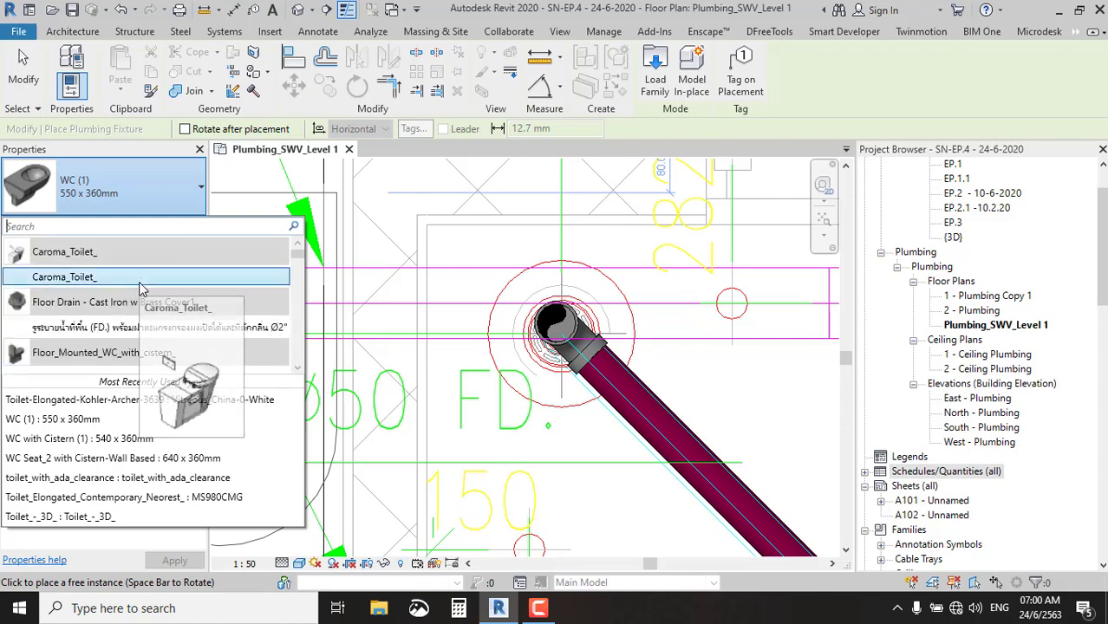
scroll(142, 289, "down", 1)
scroll(141, 289, "up", 1)
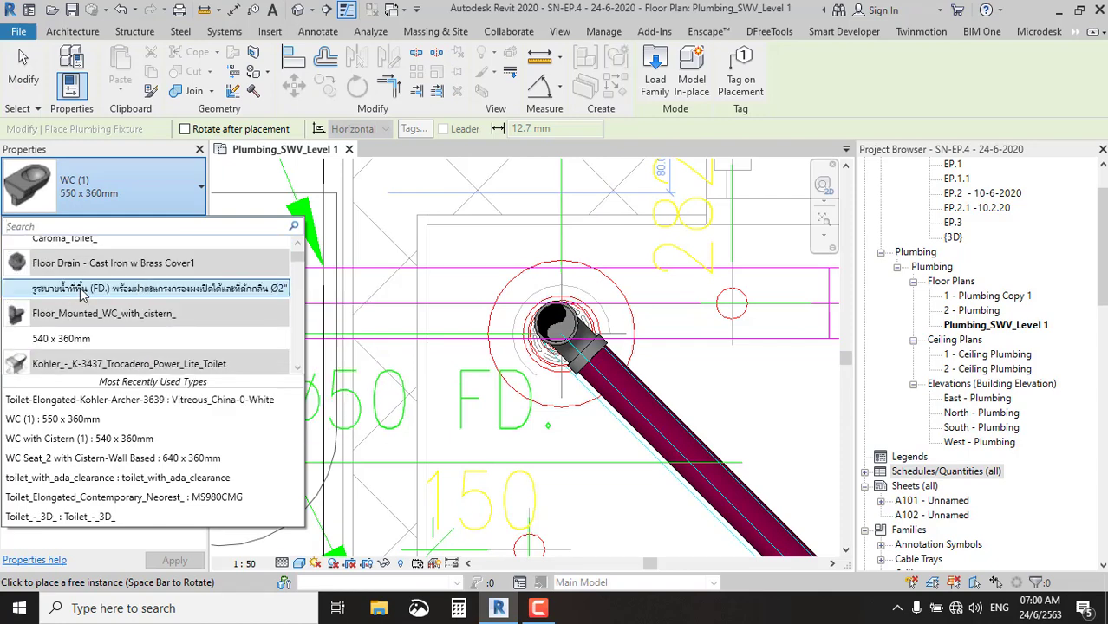
mouse_move(58, 289)
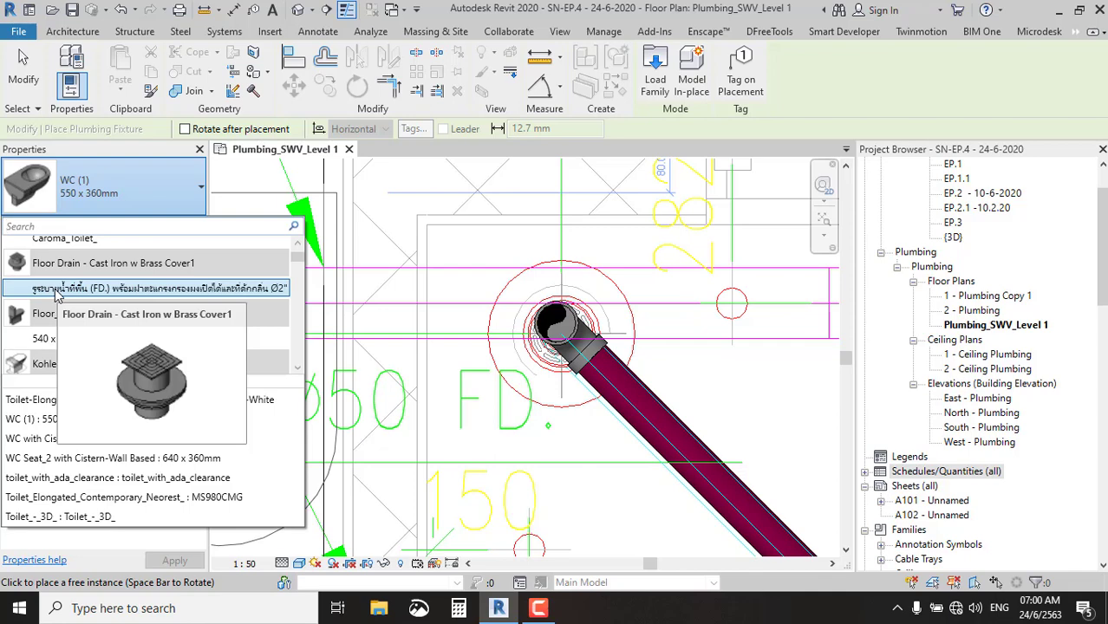
left_click(57, 289)
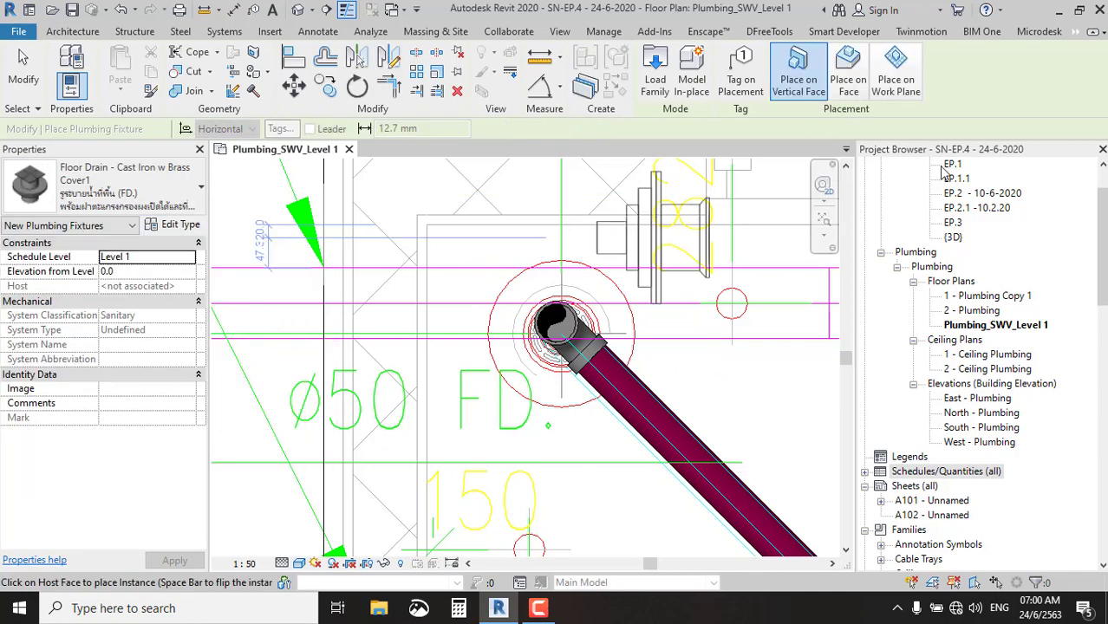
Place the floor drain on a face next to the diagonal pipe's end.
left_click(854, 74)
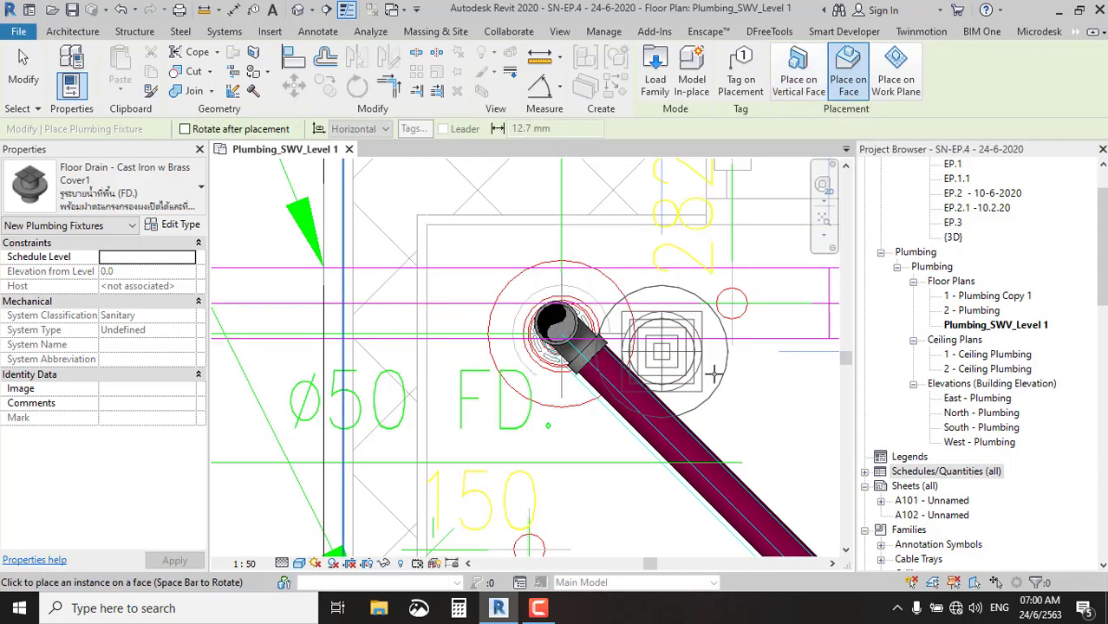
scroll(419, 276, "down", 4)
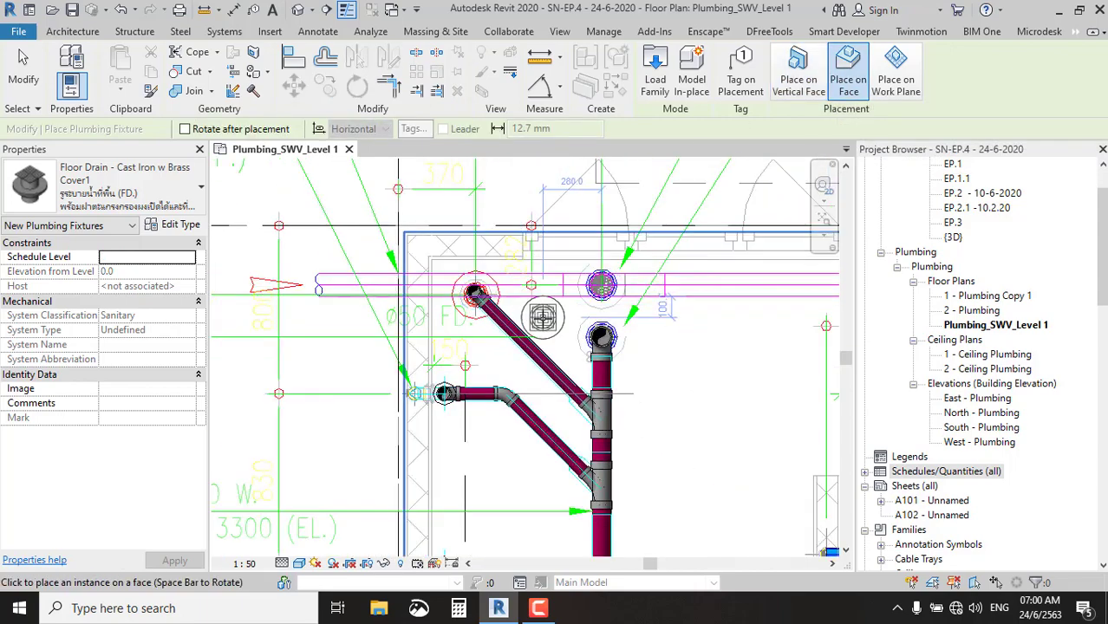
scroll(542, 310, "up", 3)
scroll(529, 310, "up", 2)
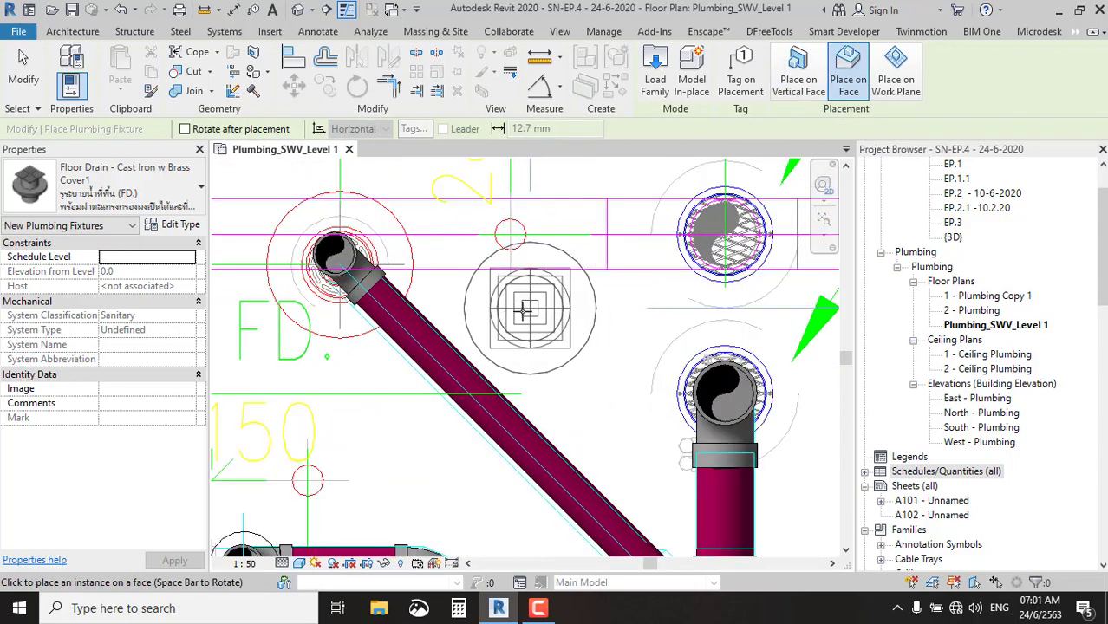
left_click(519, 310)
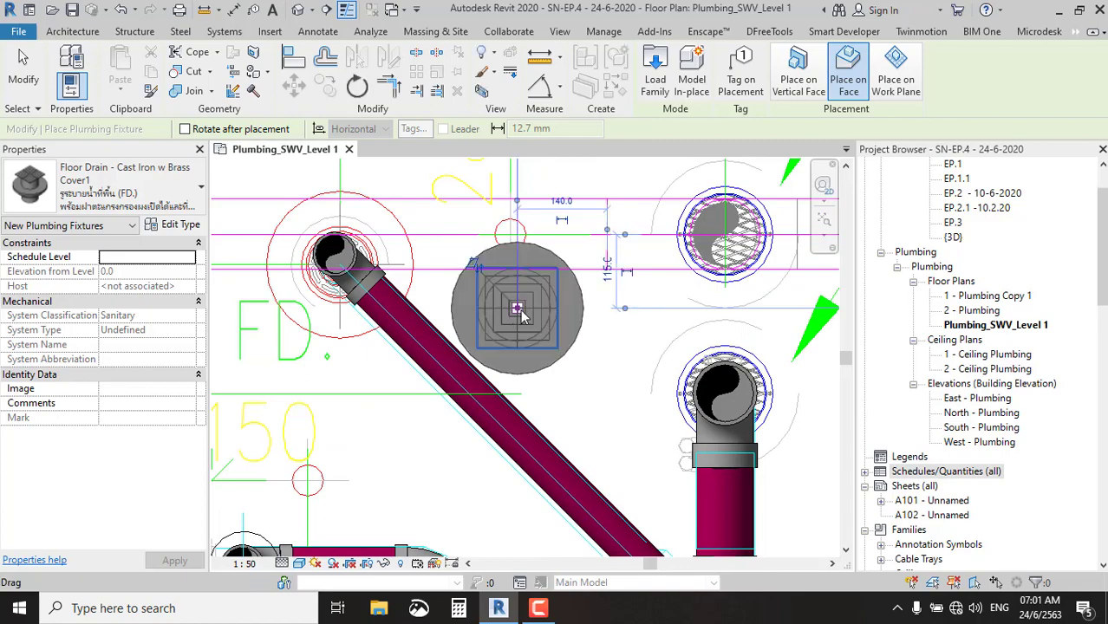
scroll(518, 310, "down", 2)
scroll(494, 273, "down", 1)
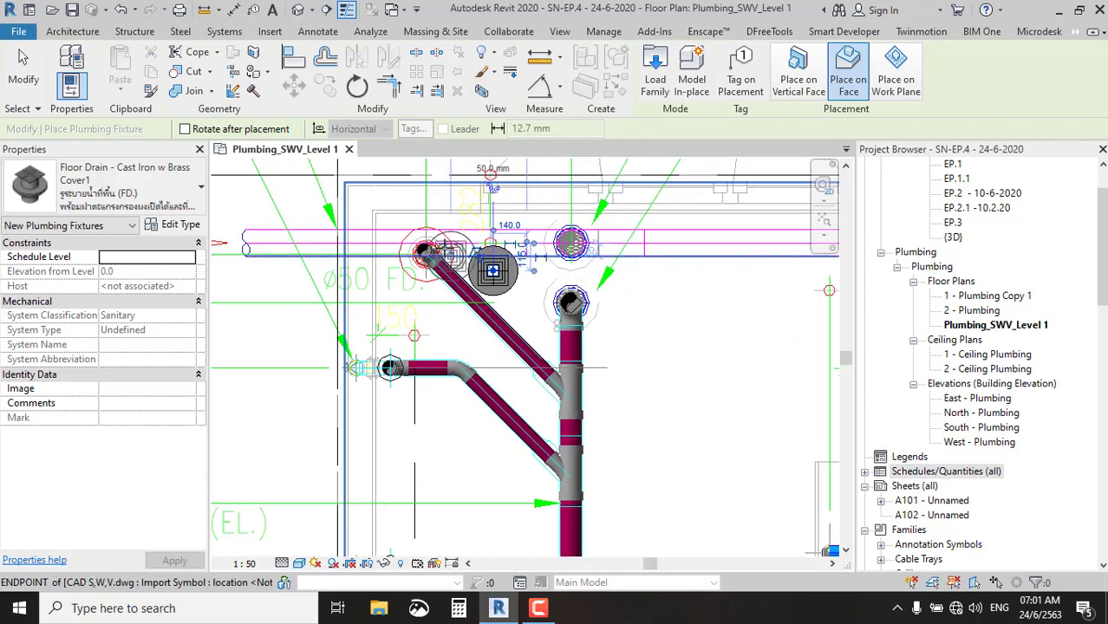
scroll(444, 253, "up", 2)
key("Escape")
Drag the floor drain onto the upper end of the diagonal ø50 W. pipe.
left_click(599, 314)
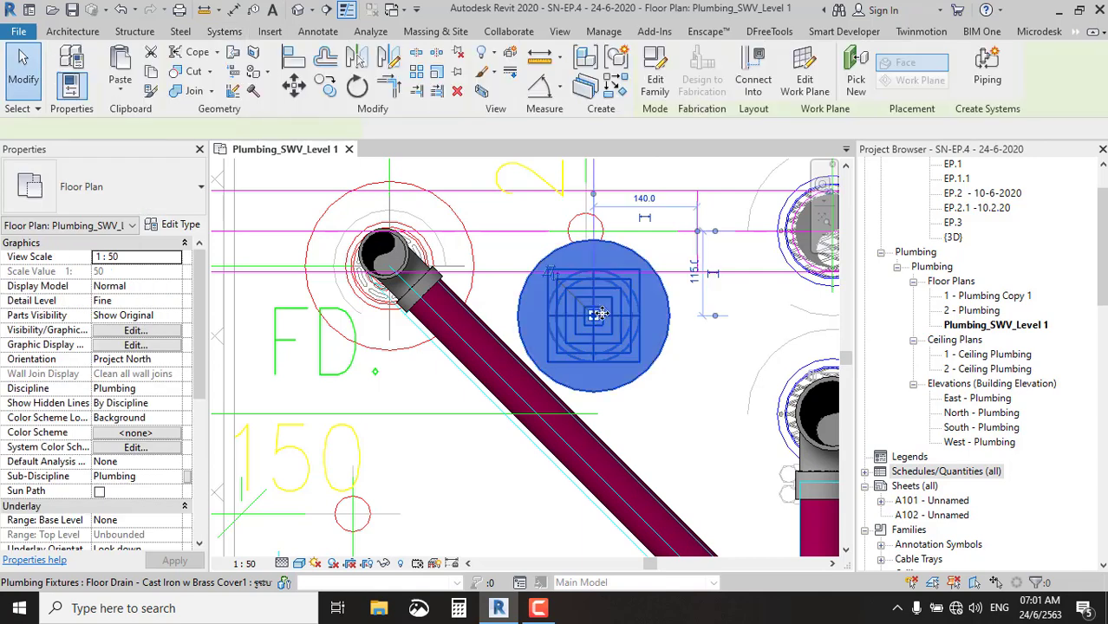
left_click_drag(598, 314, 384, 253)
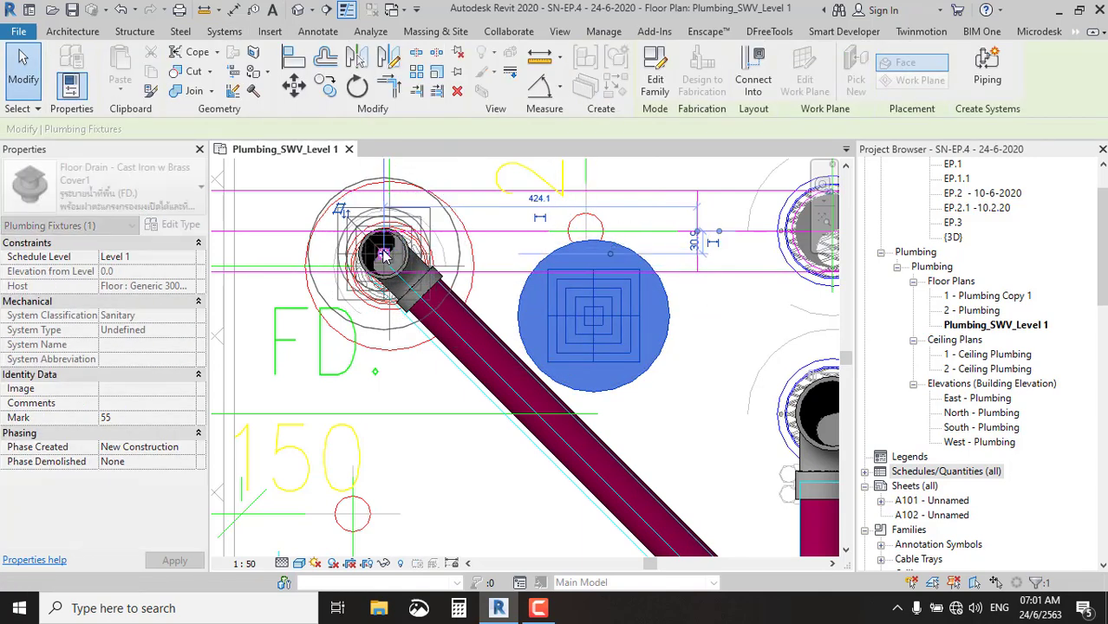
left_click(544, 328)
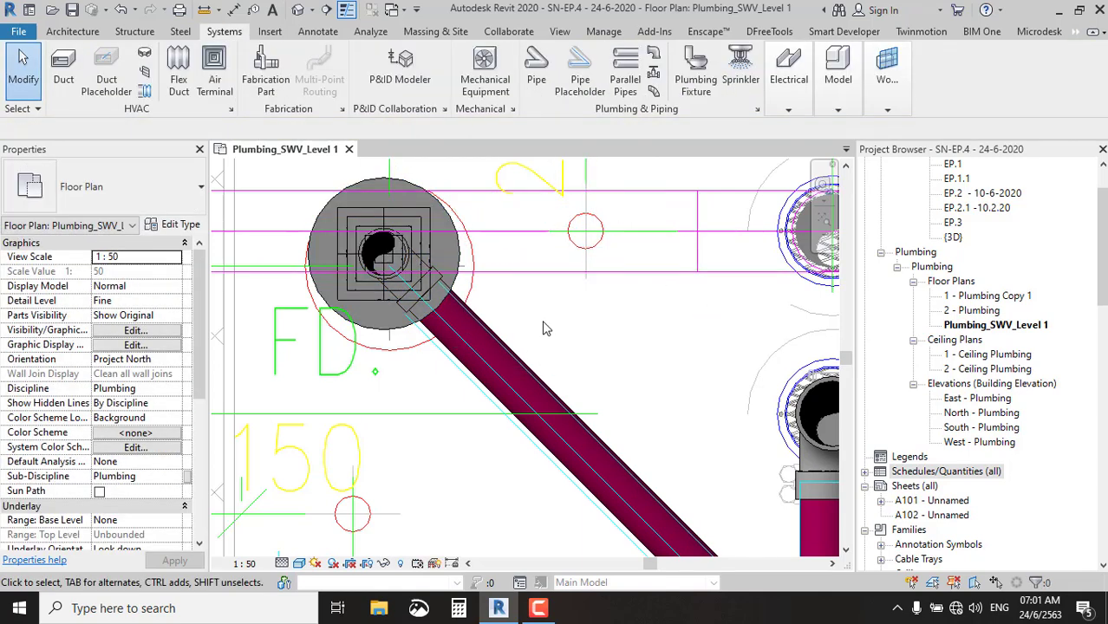
Place a cast iron floor drain on a face beside the lower ø50 pipe end using Create Similar (CS).
scroll(544, 328, "down", 2)
scroll(491, 282, "up", 3)
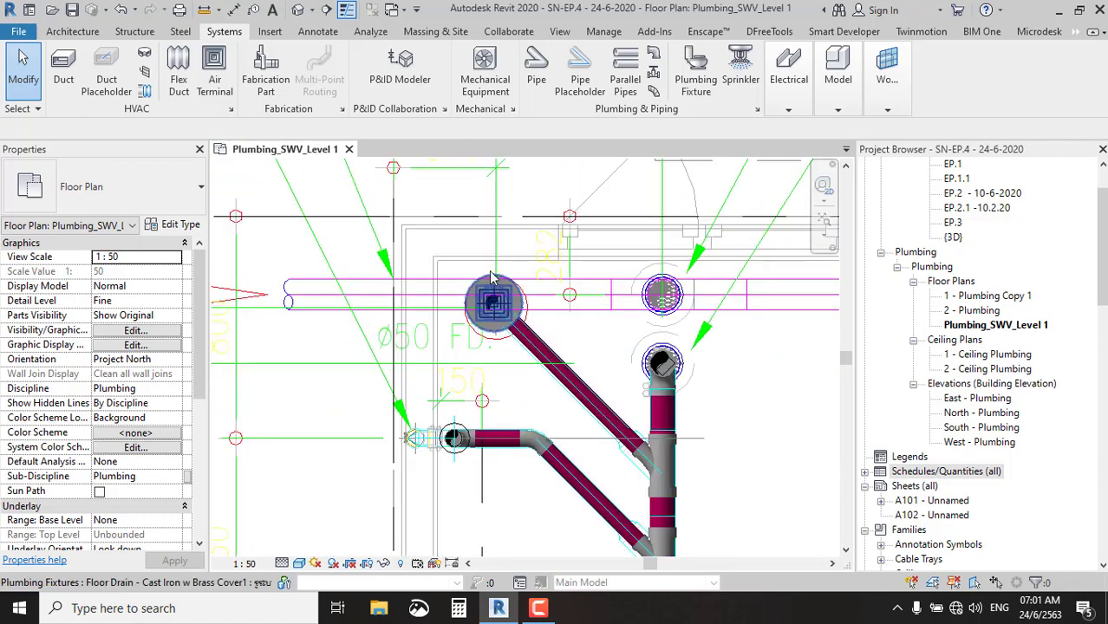
left_click(492, 282)
key("c")
key("s")
scroll(508, 273, "down", 3)
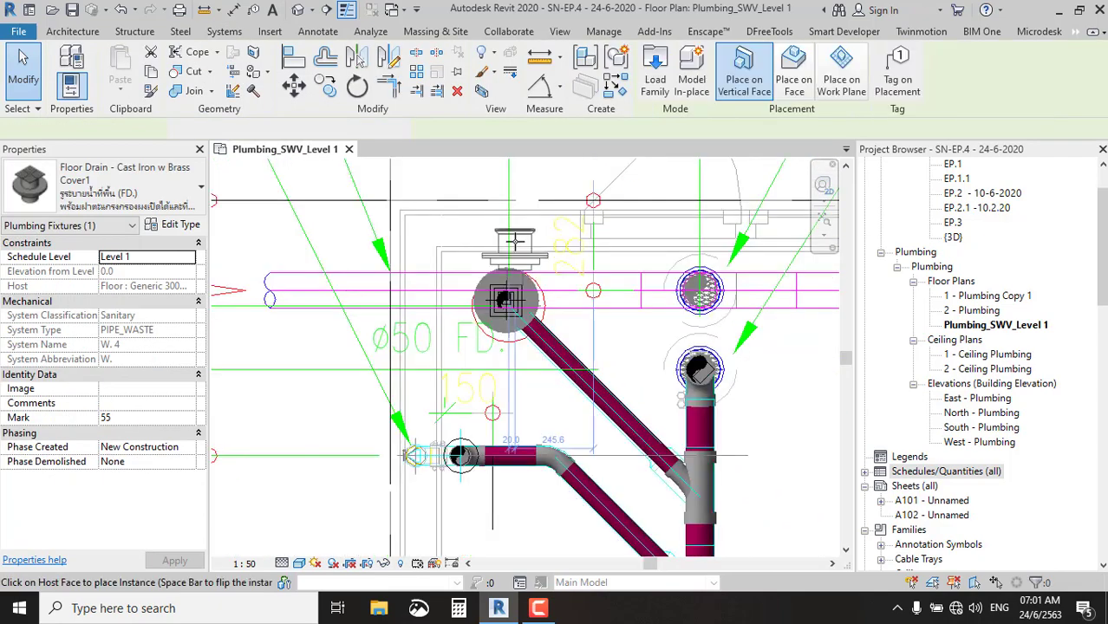
middle_click_drag(574, 352, 564, 257)
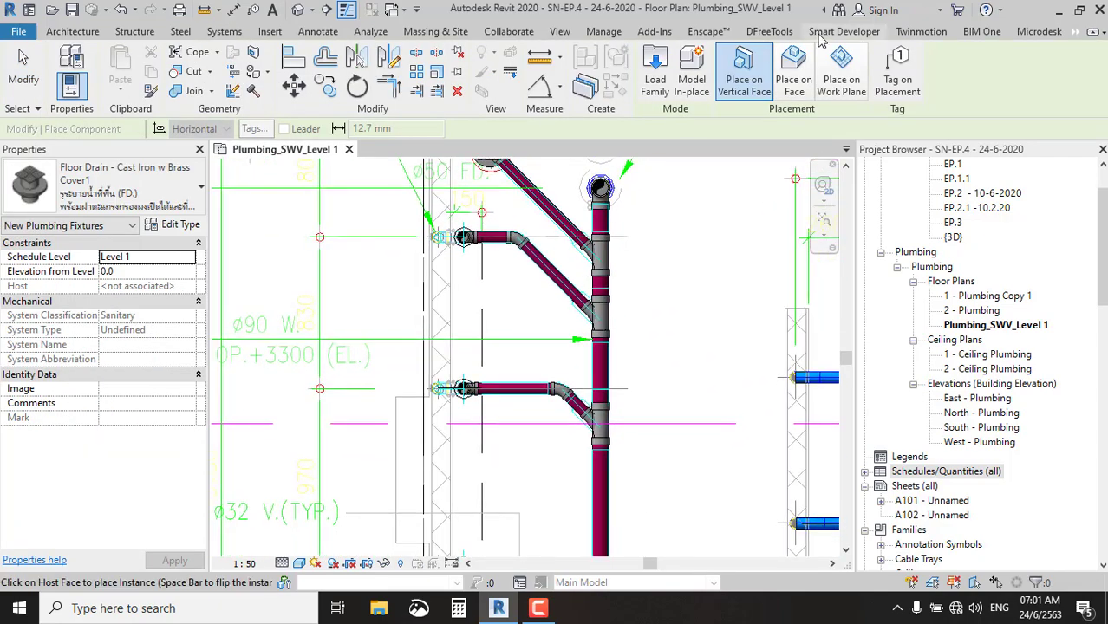
left_click(798, 74)
scroll(641, 391, "down", 2)
middle_click_drag(641, 391, 469, 373)
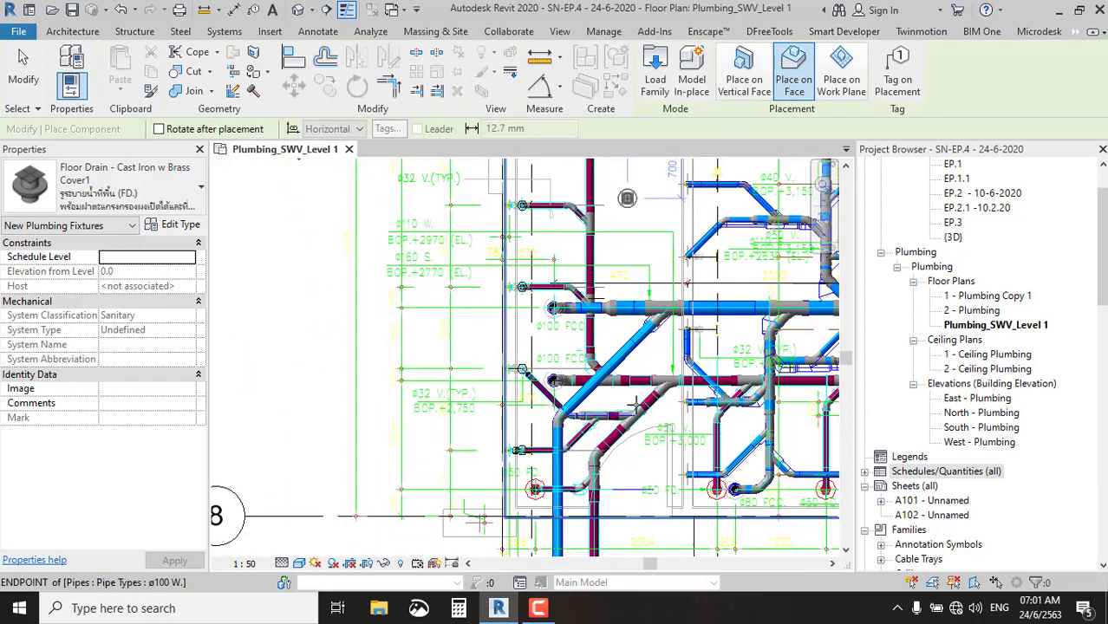
scroll(486, 356, "up", 2)
scroll(460, 347, "up", 2)
scroll(425, 339, "up", 1)
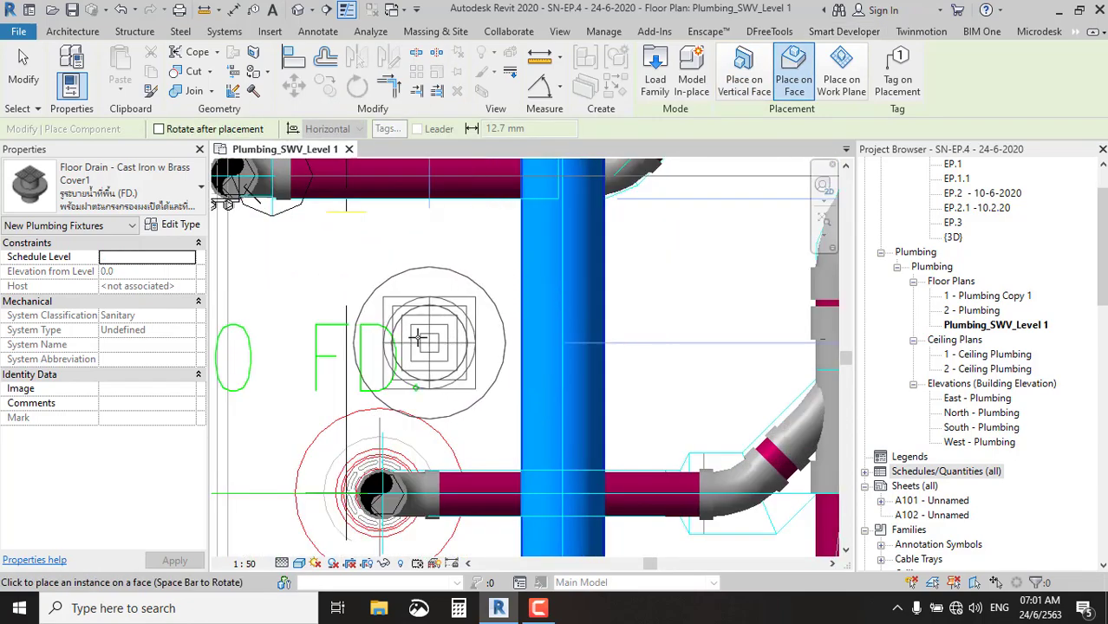
scroll(417, 336, "down", 2)
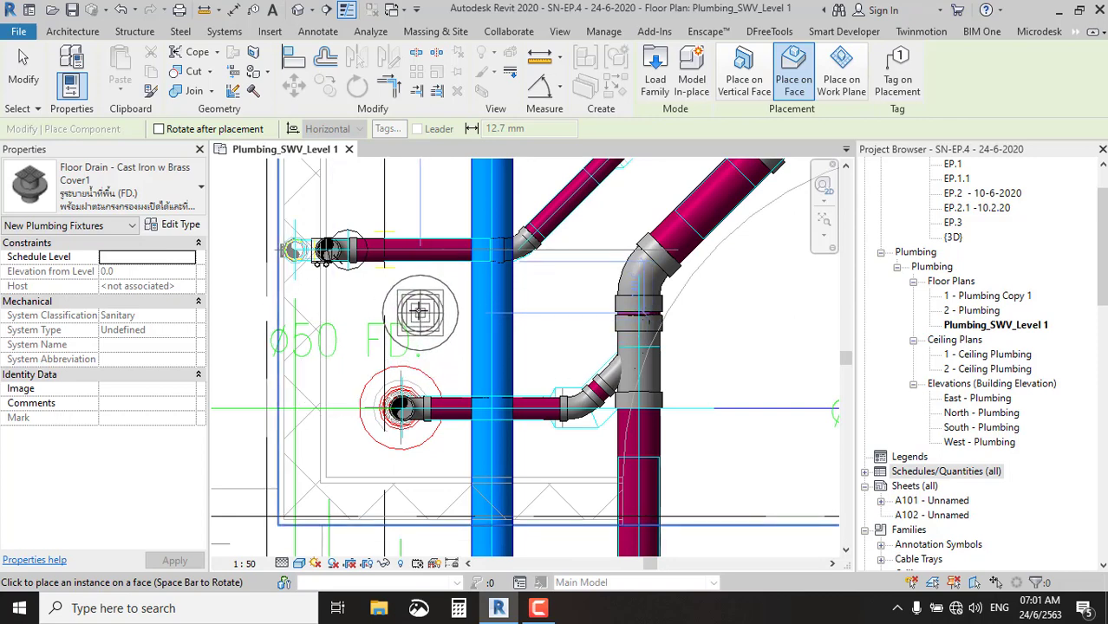
left_click(420, 316)
key("Escape")
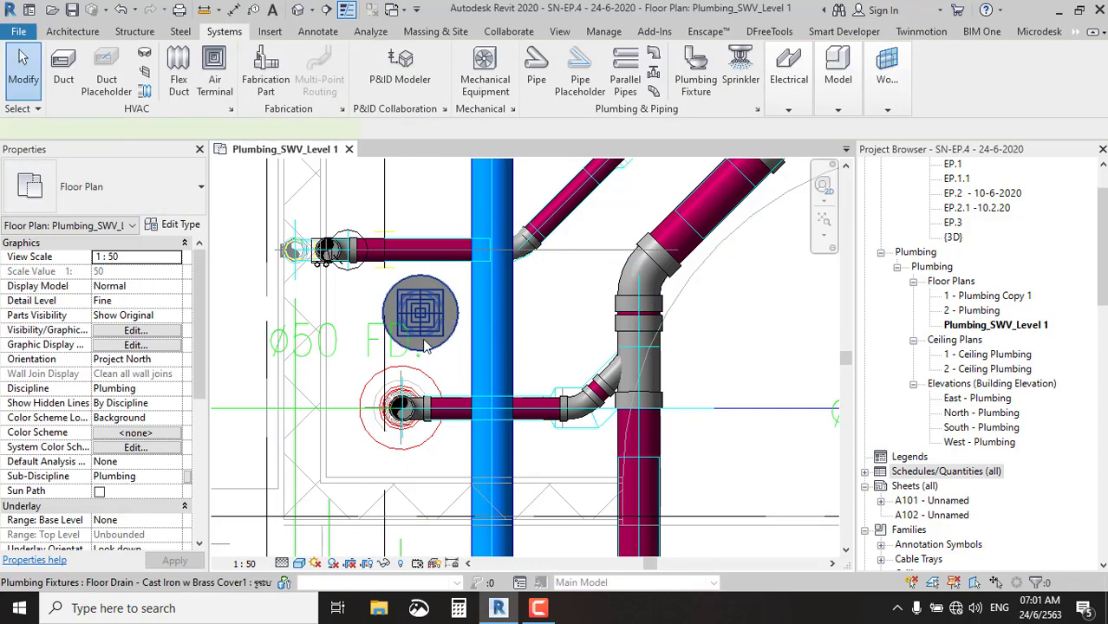
Check the newly placed floor drain, then clear the selection.
left_click(425, 346)
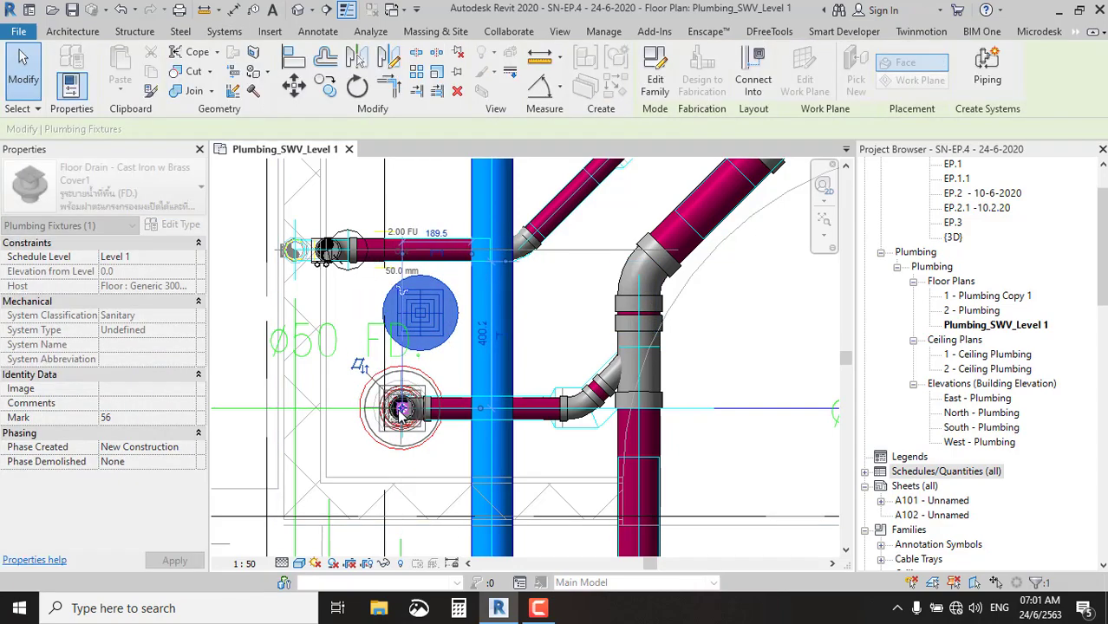
scroll(560, 388, "down", 3)
scroll(560, 388, "down", 3)
key("Escape")
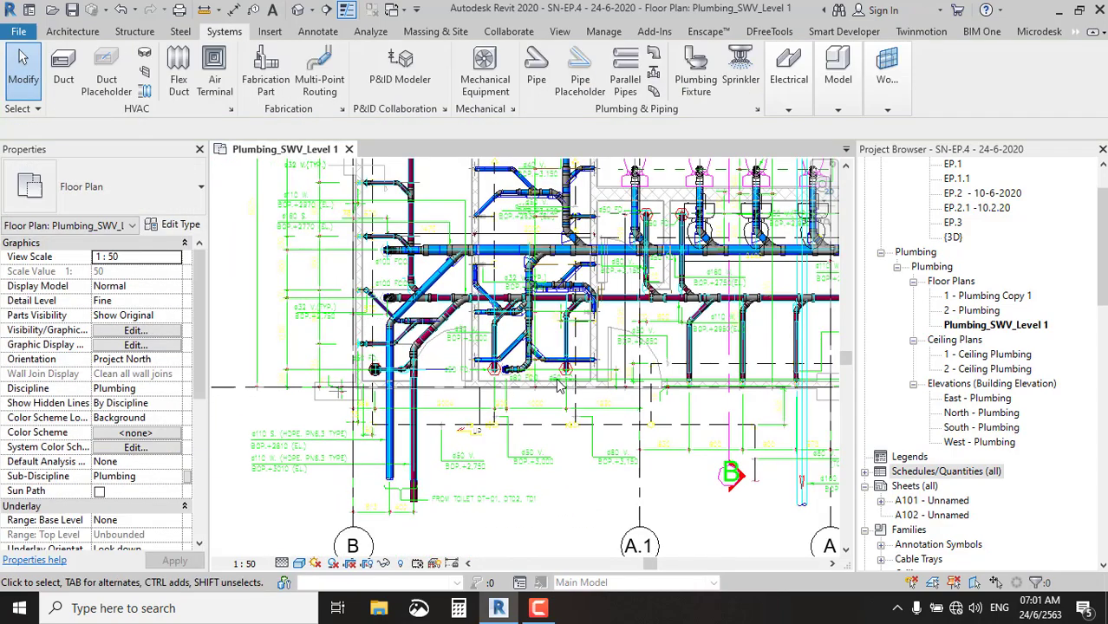
scroll(559, 387, "up", 3)
middle_click_drag(520, 355, 371, 323)
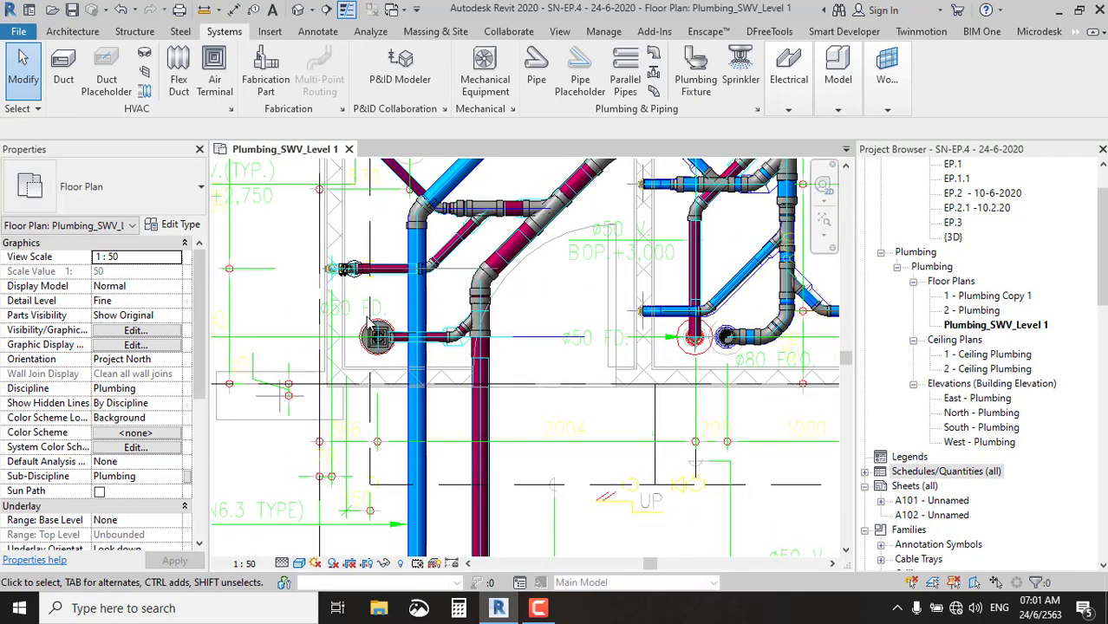
Start another floor drain from an existing one's type, set to face placement.
left_click(381, 335)
key("c")
key("s")
scroll(607, 330, "up", 2)
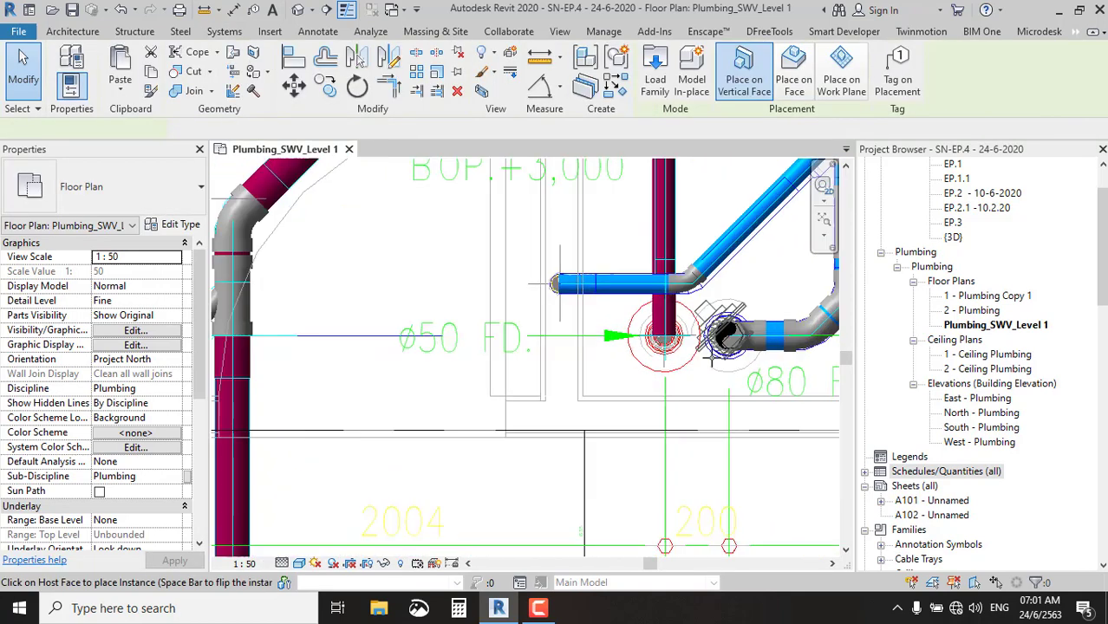
scroll(563, 312, "up", 3)
left_click(791, 85)
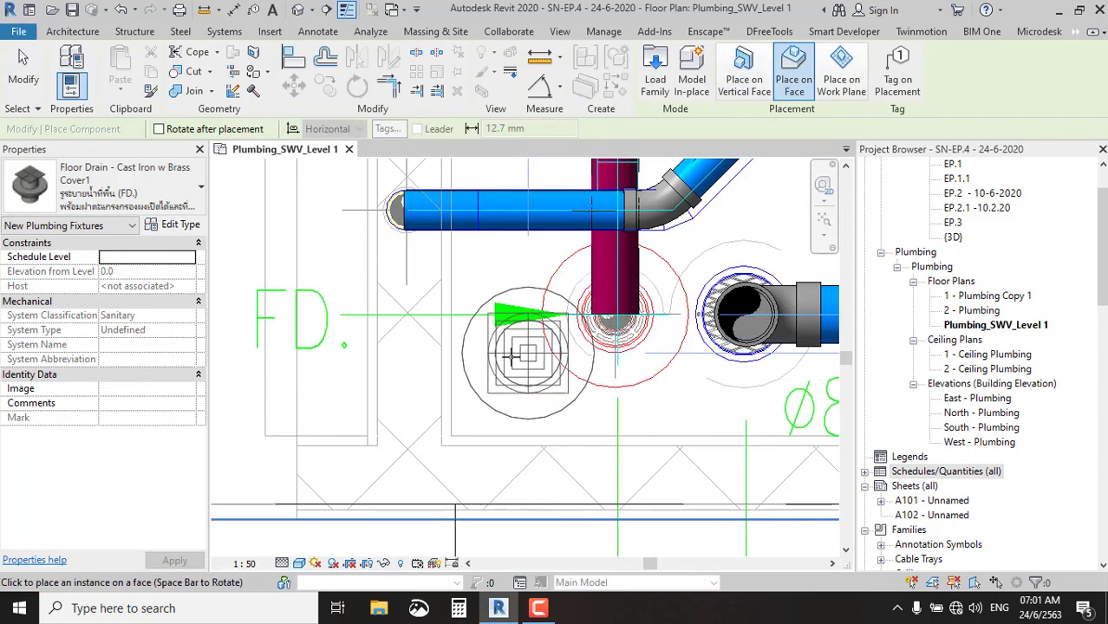
Pan and zoom across the pipe layout to find the drain spot beside the fixture.
scroll(605, 314, "up", 3)
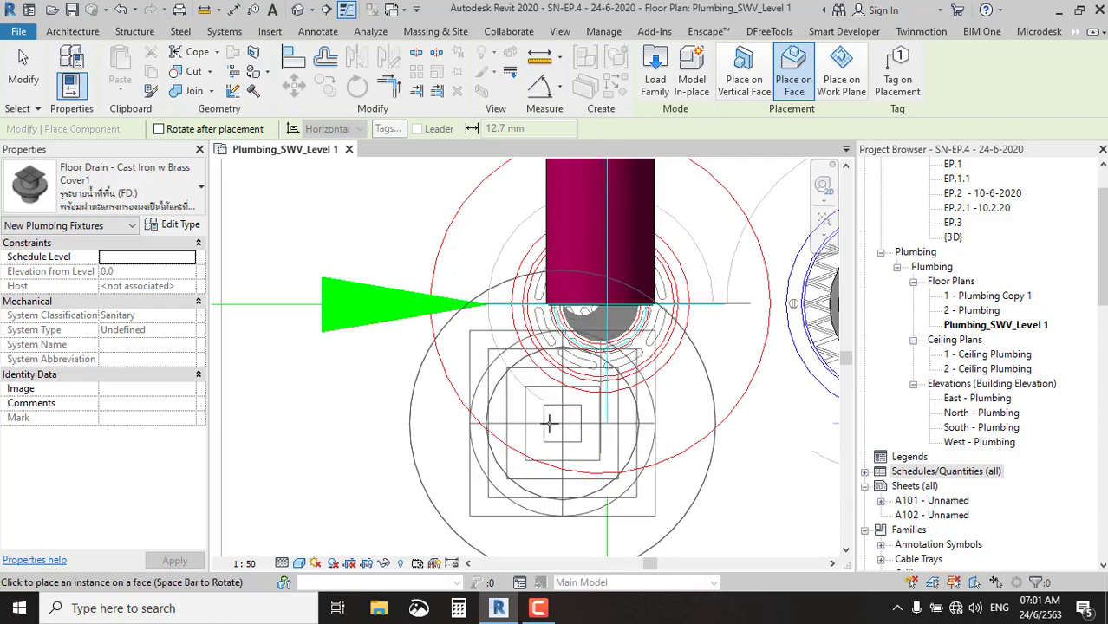
scroll(549, 423, "down", 4)
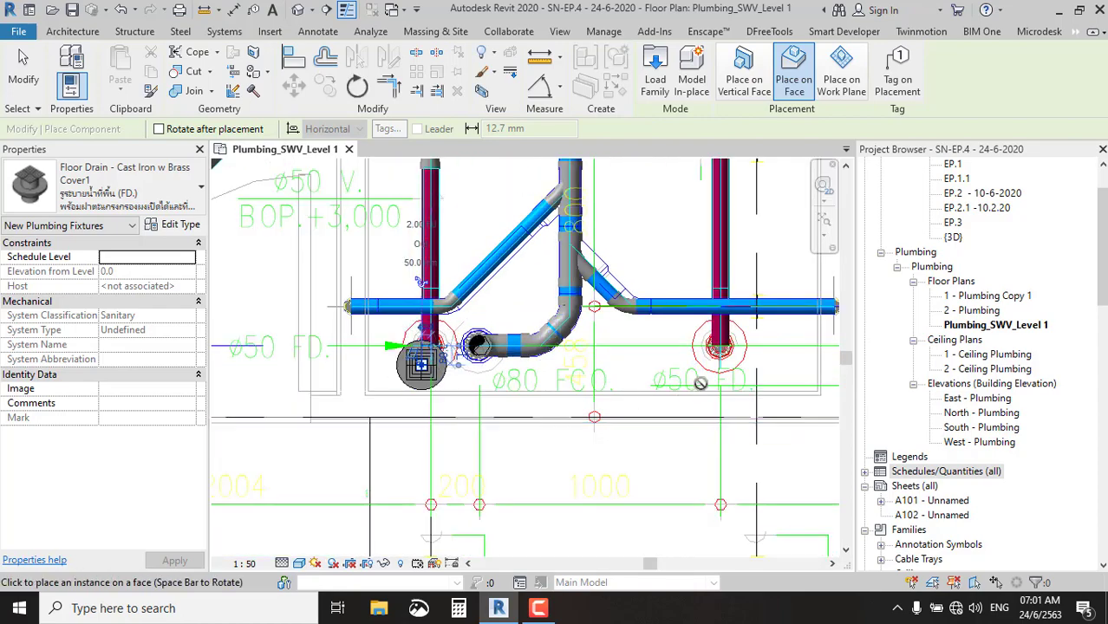
scroll(701, 384, "up", 3)
scroll(630, 334, "down", 3)
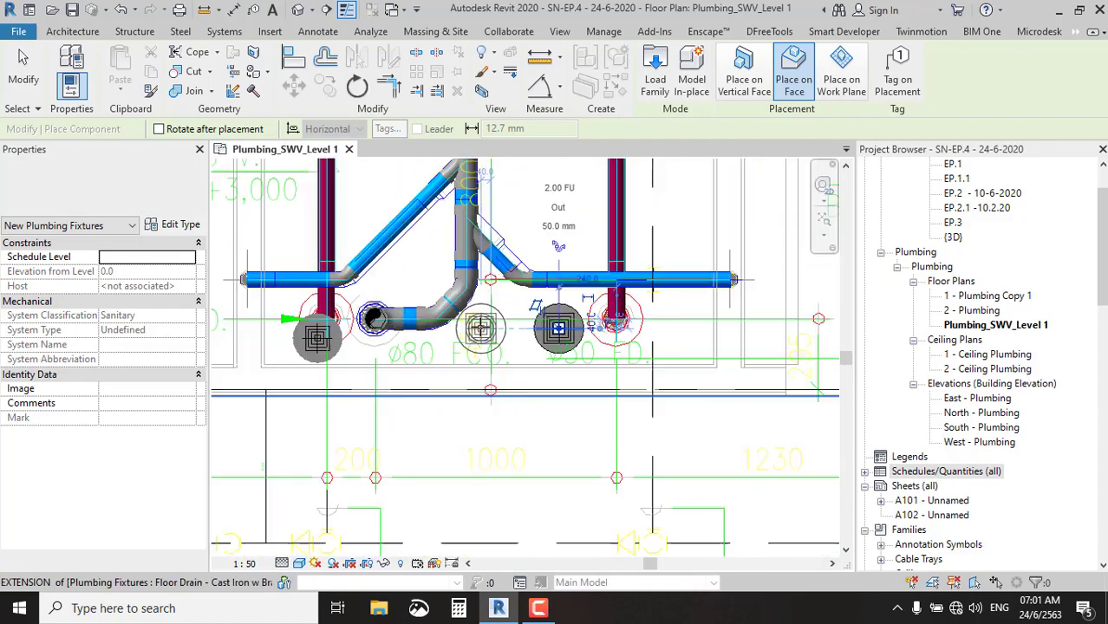
scroll(555, 330, "down", 2)
scroll(664, 293, "up", 5)
middle_click_drag(745, 317, 323, 360)
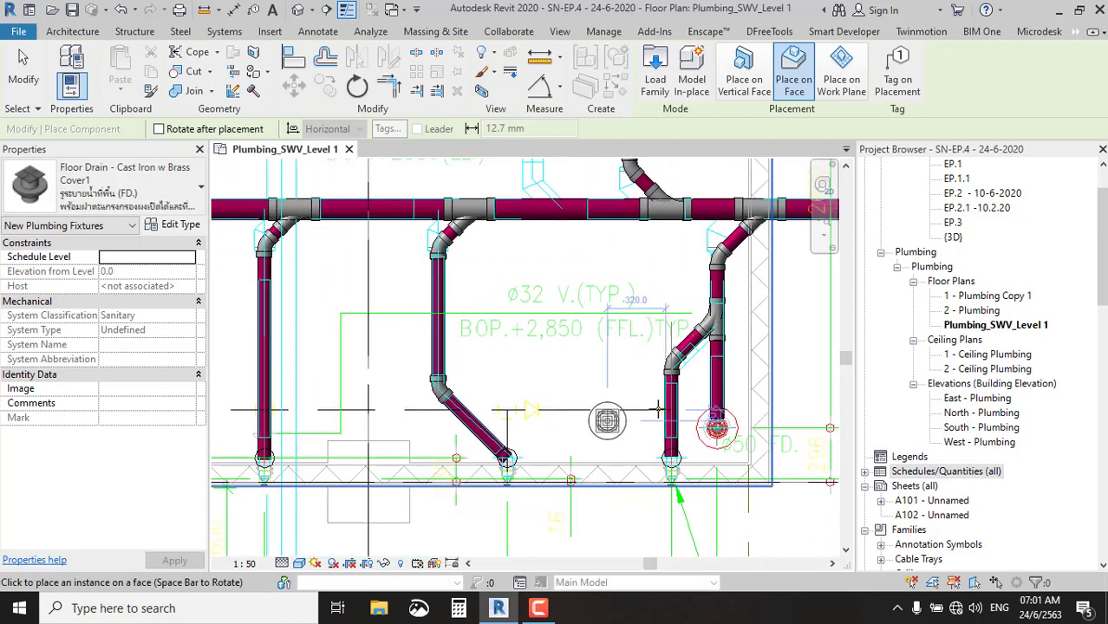
scroll(766, 396, "up", 1)
scroll(666, 396, "up", 3)
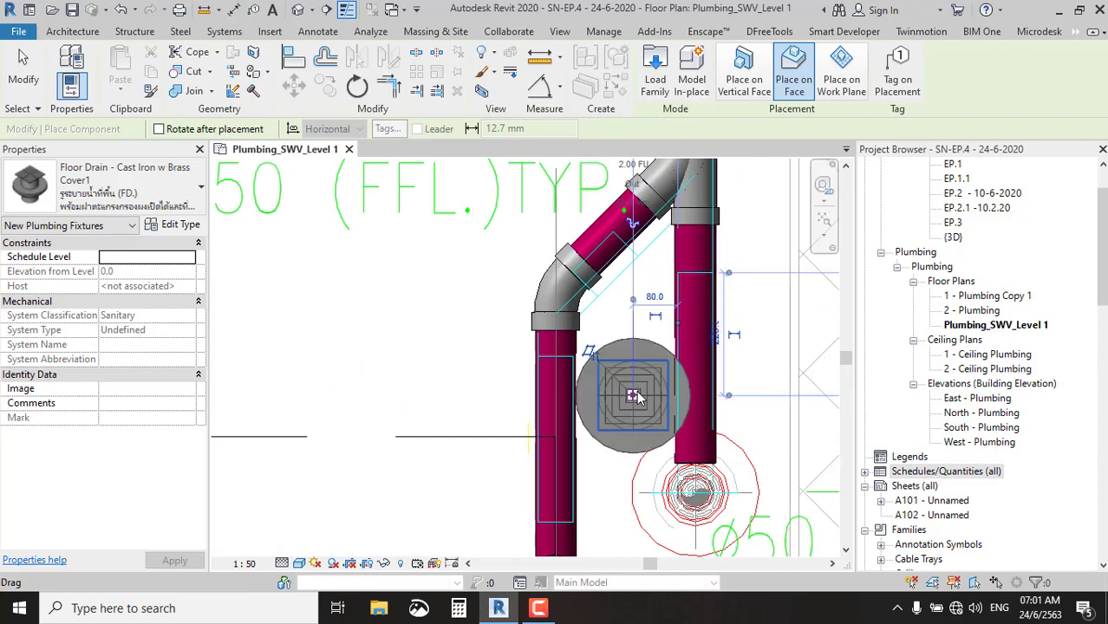
scroll(634, 396, "down", 3)
scroll(610, 405, "up", 2)
scroll(598, 347, "up", 1)
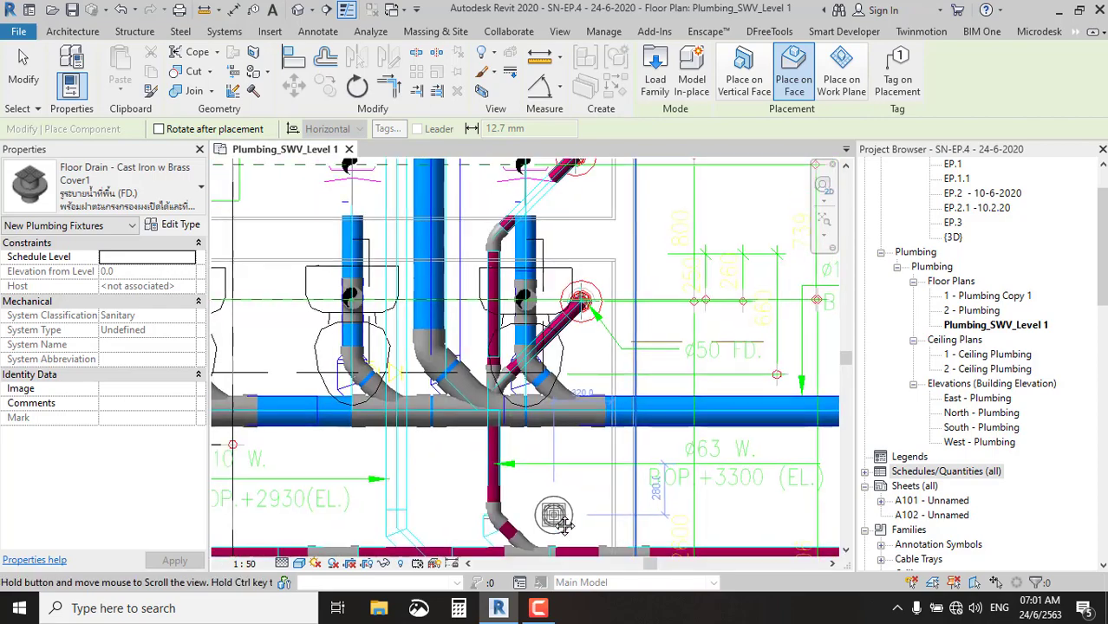
scroll(596, 279, "up", 2)
scroll(595, 277, "up", 2)
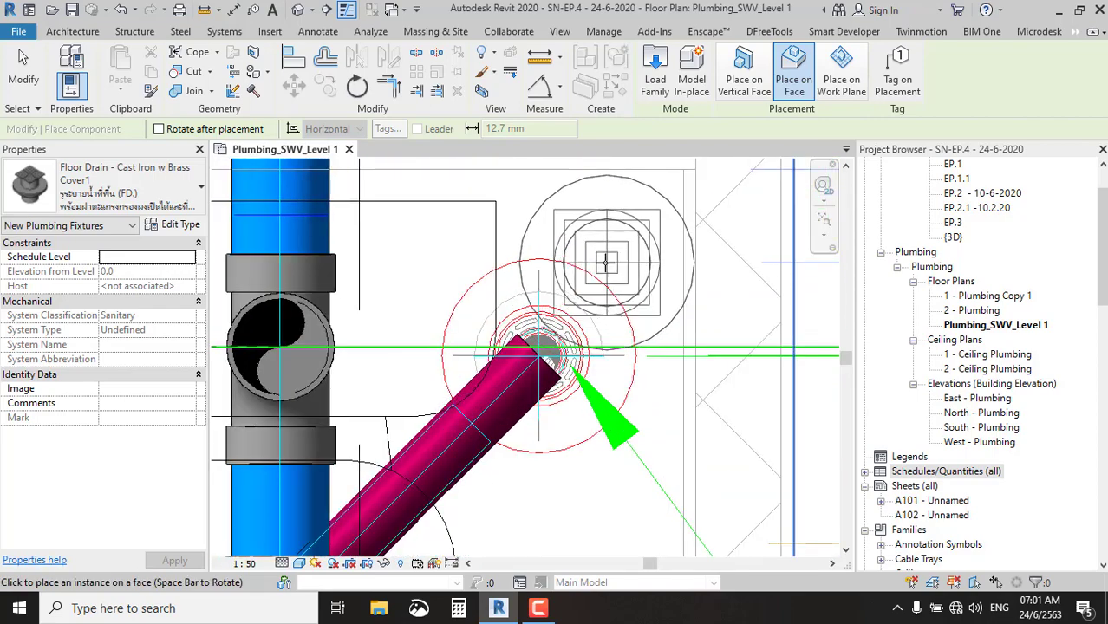
scroll(607, 262, "down", 2)
scroll(604, 260, "down", 1)
middle_click_drag(640, 408, 633, 487)
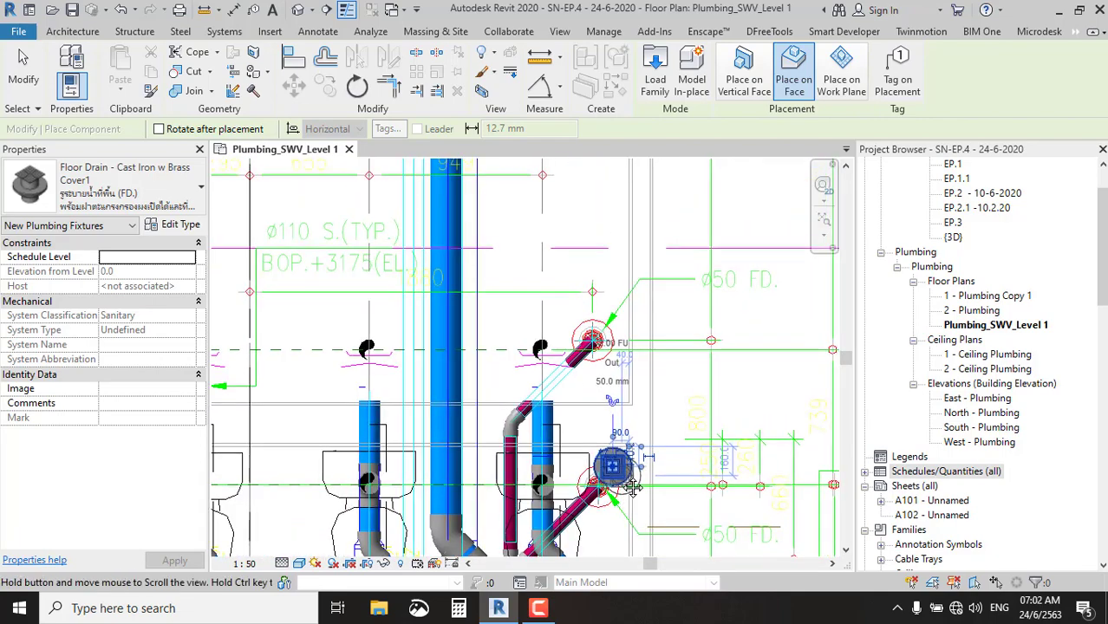
scroll(605, 298, "up", 1)
scroll(598, 295, "up", 2)
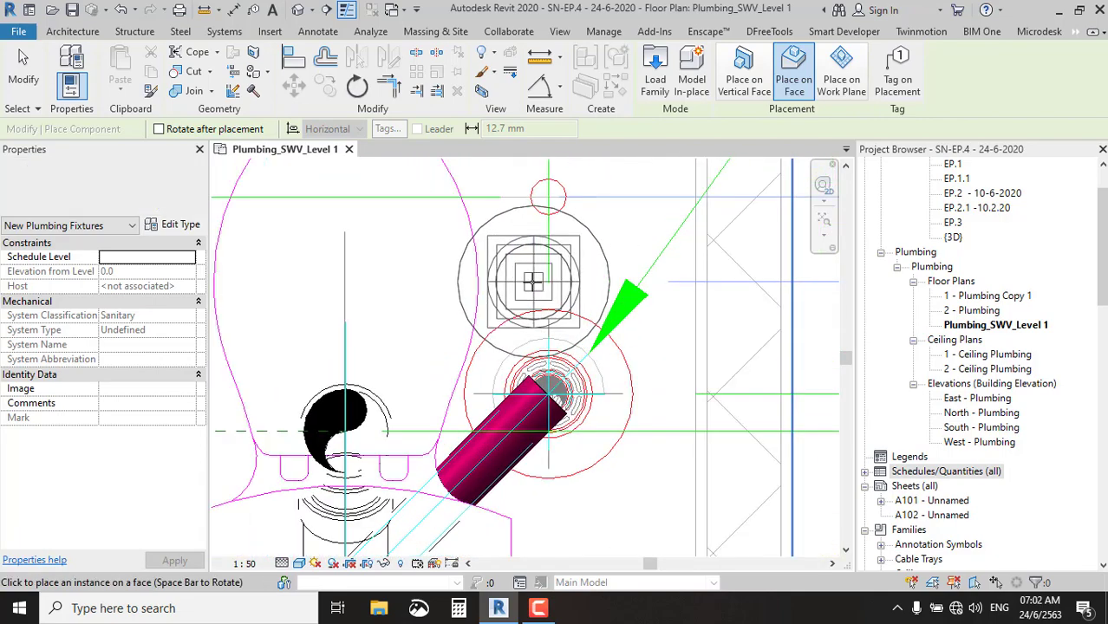
scroll(654, 406, "down", 3)
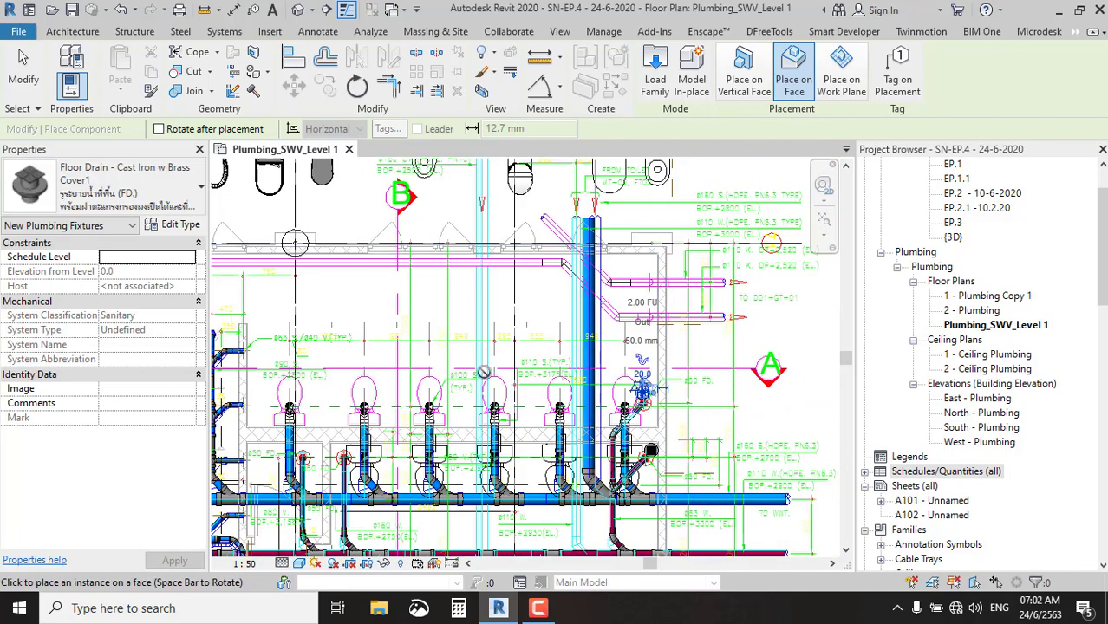
middle_click_drag(642, 392, 701, 295)
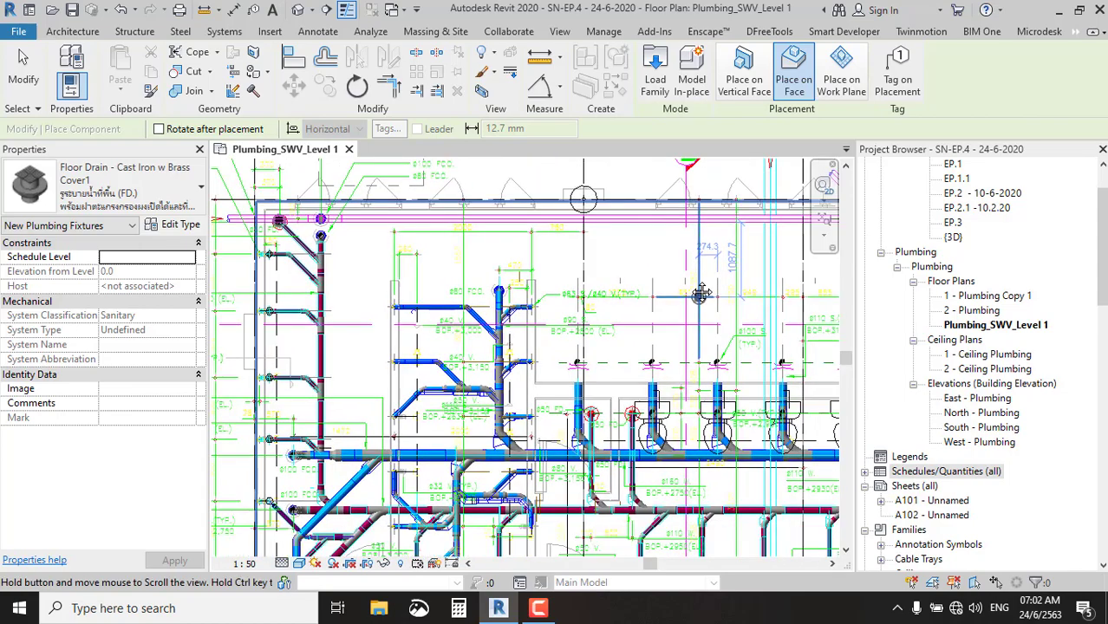
scroll(680, 255, "up", 1)
scroll(642, 390, "up", 1)
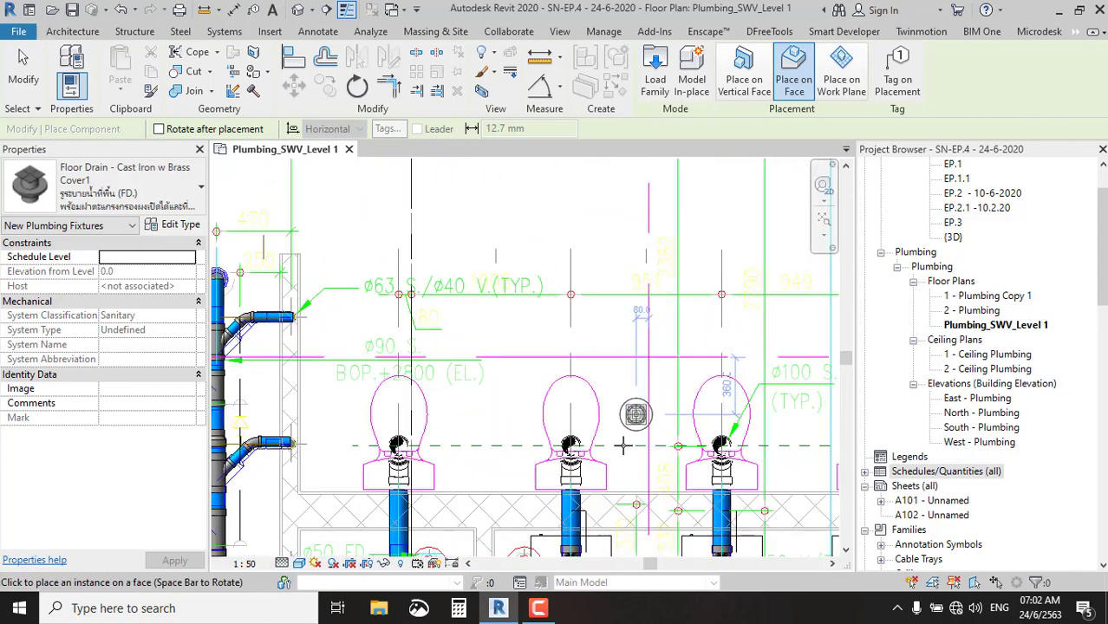
middle_click_drag(623, 446, 669, 342)
middle_click_drag(338, 426, 527, 331)
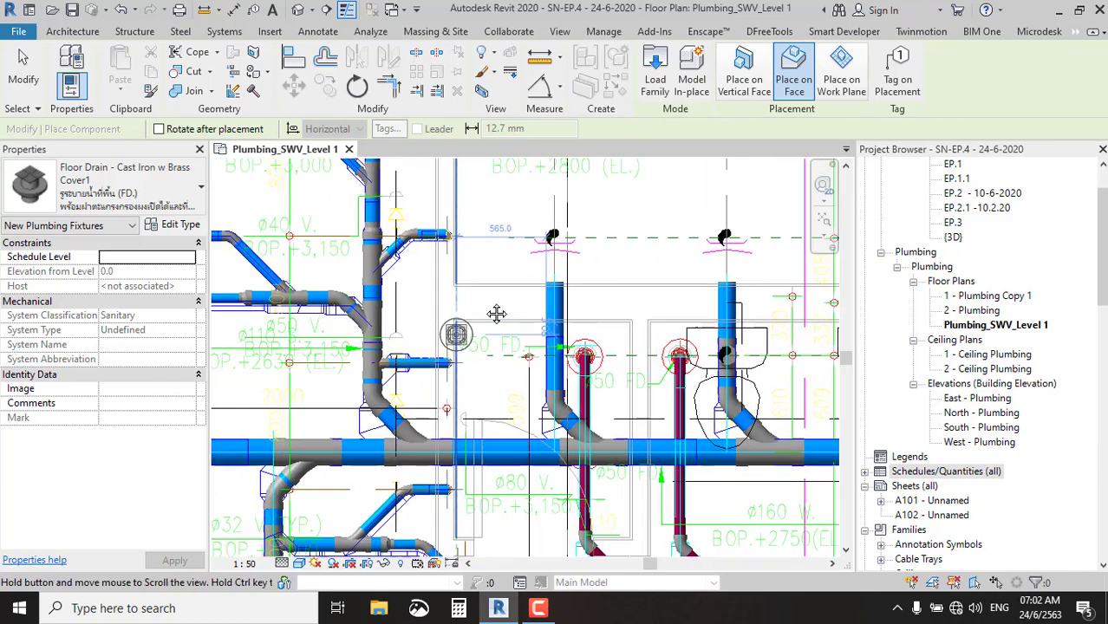
scroll(624, 303, "up", 1)
scroll(570, 273, "up", 1)
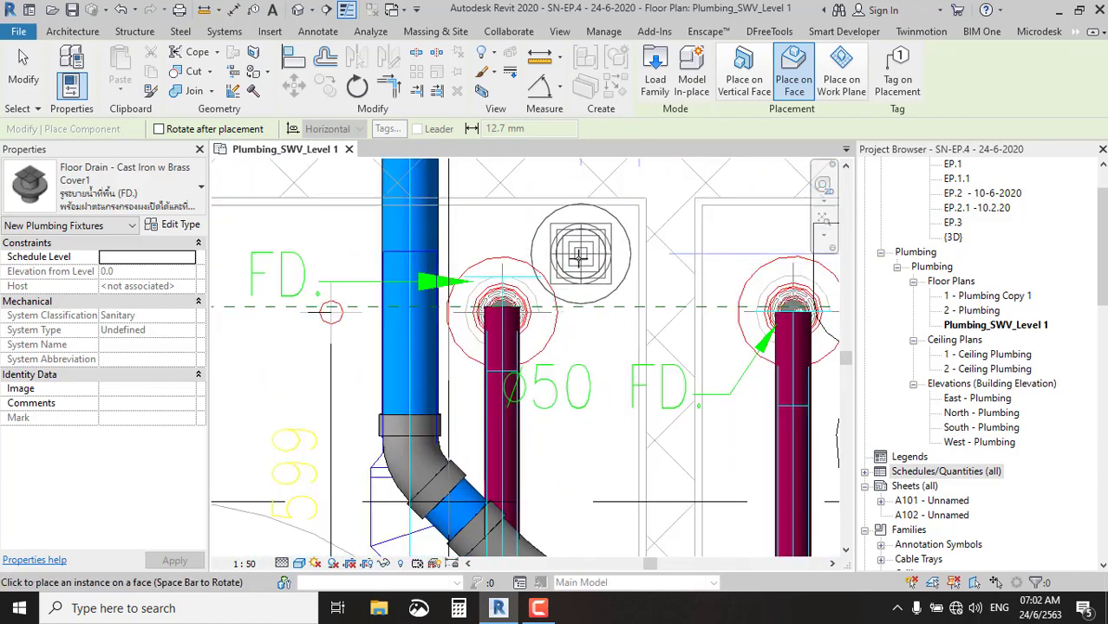
Place floor drains at two adjacent ø50 pipe ends beside the toilet row.
left_click(587, 241)
middle_click_drag(801, 254, 526, 274)
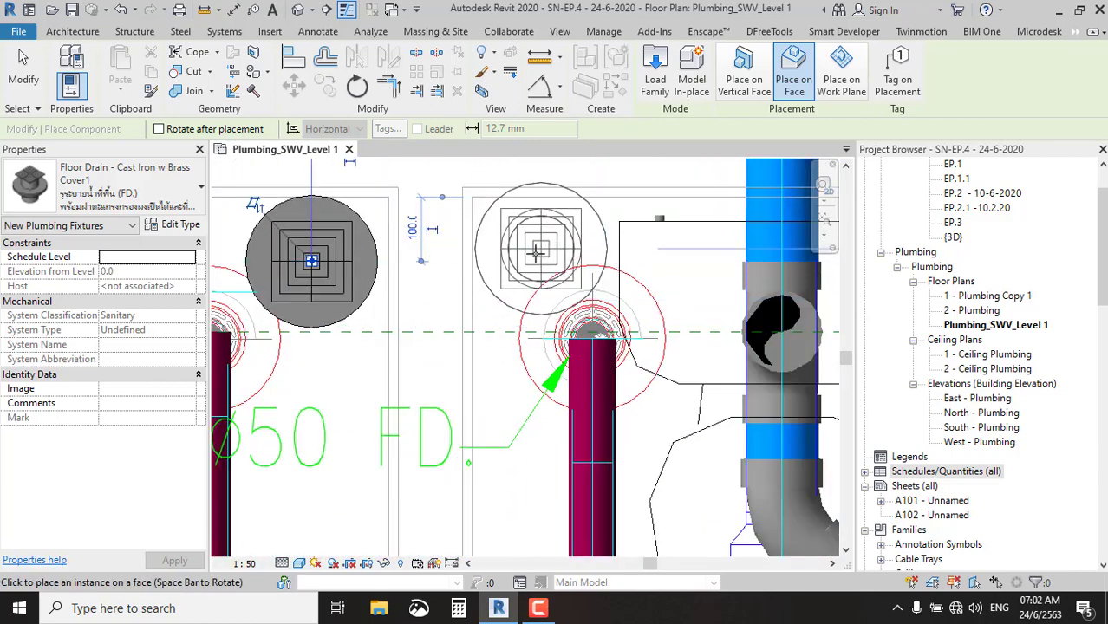
left_click(530, 253)
scroll(525, 264, "down", 1)
scroll(520, 268, "down", 2)
scroll(520, 268, "down", 2)
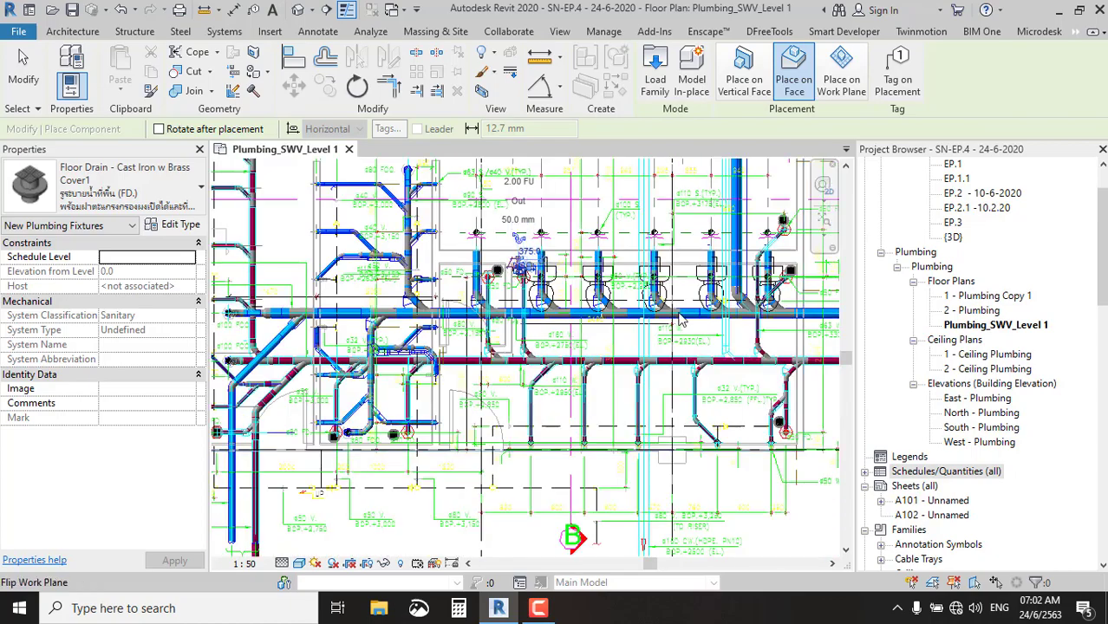
middle_click_drag(217, 451, 404, 340)
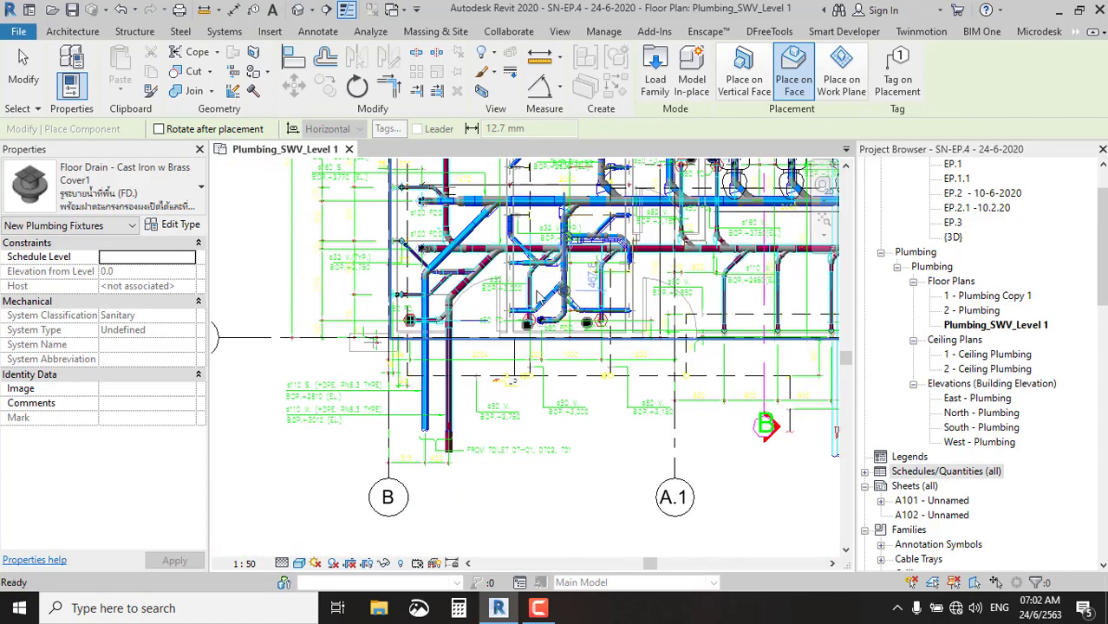
End floor drain placement and select the placed drain to inspect it.
scroll(373, 340, "up", 6)
scroll(407, 391, "up", 4)
key("Escape")
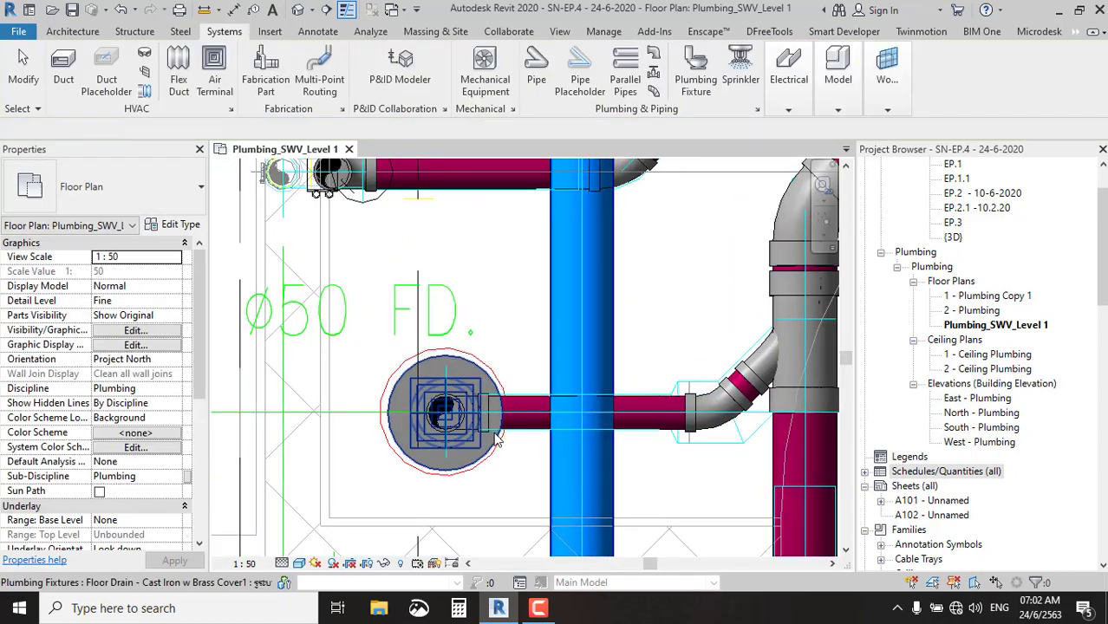
scroll(518, 285, "down", 2)
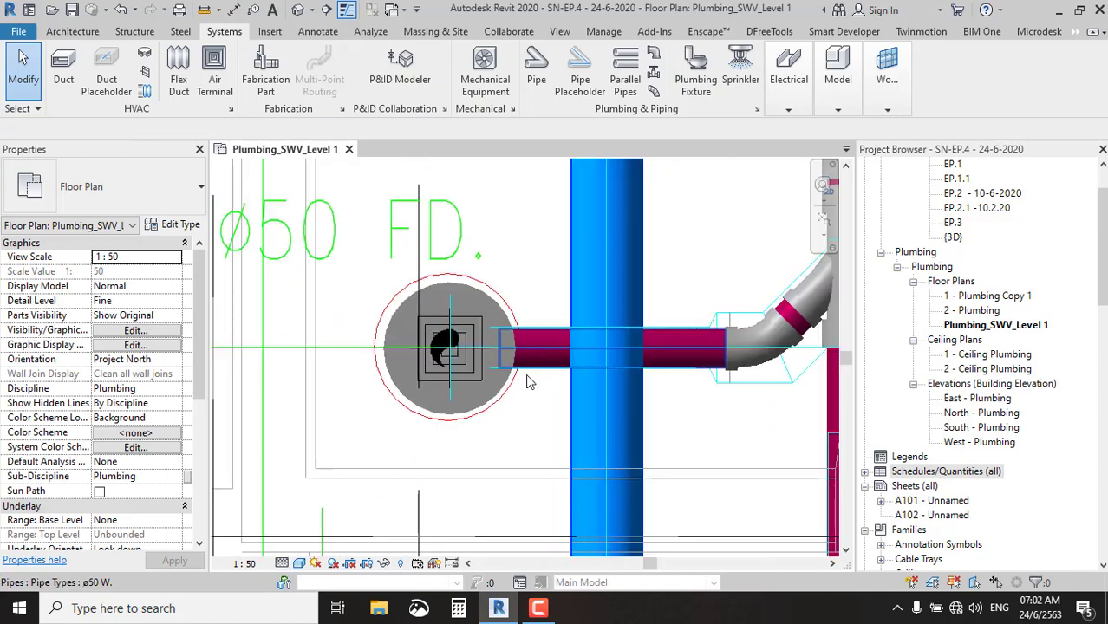
scroll(455, 330, "up", 2)
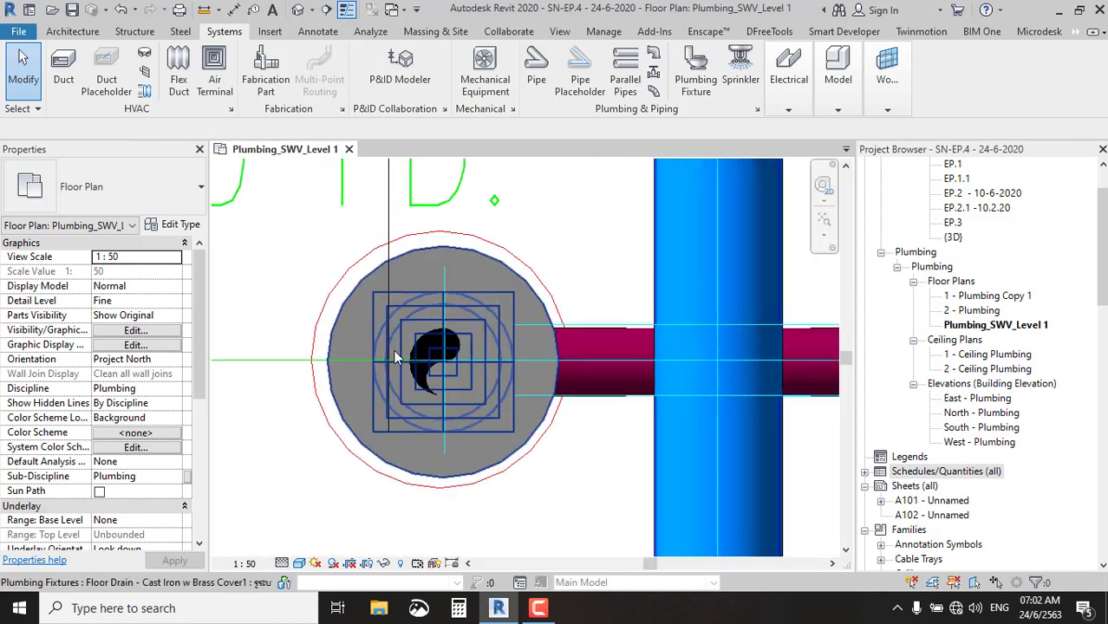
scroll(492, 267, "up", 3)
scroll(567, 311, "down", 3)
scroll(581, 286, "up", 2)
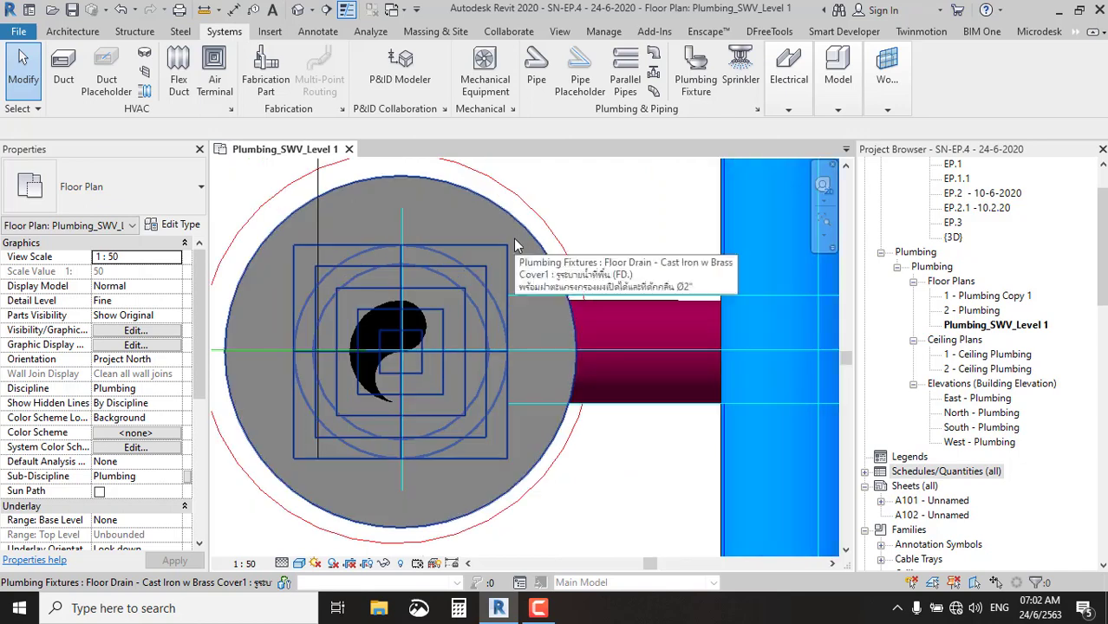
left_click(439, 303)
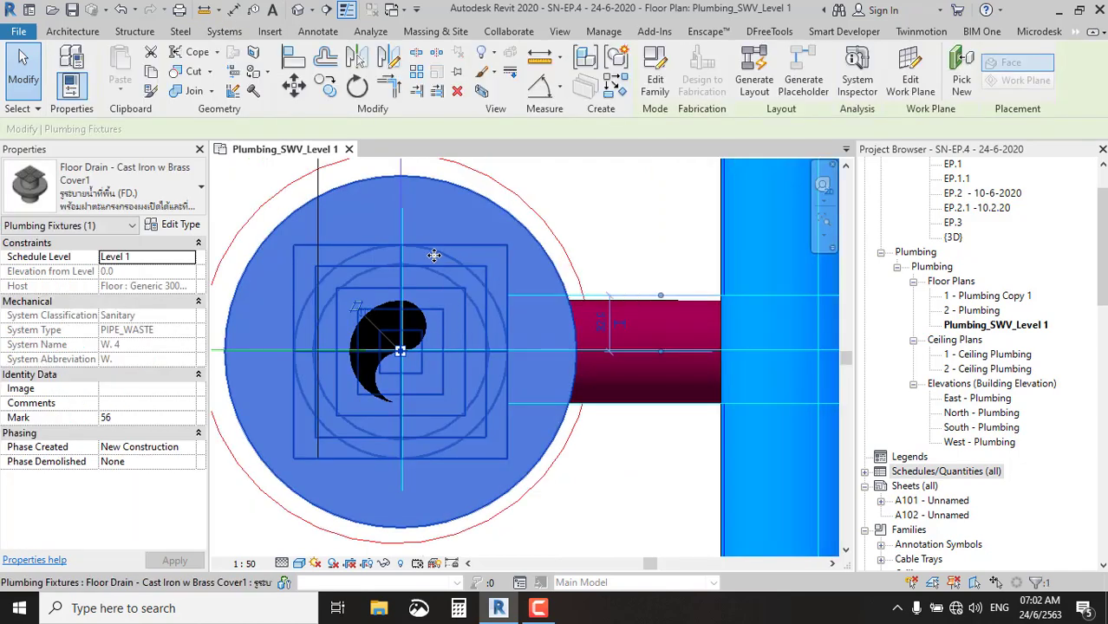
left_click(607, 210)
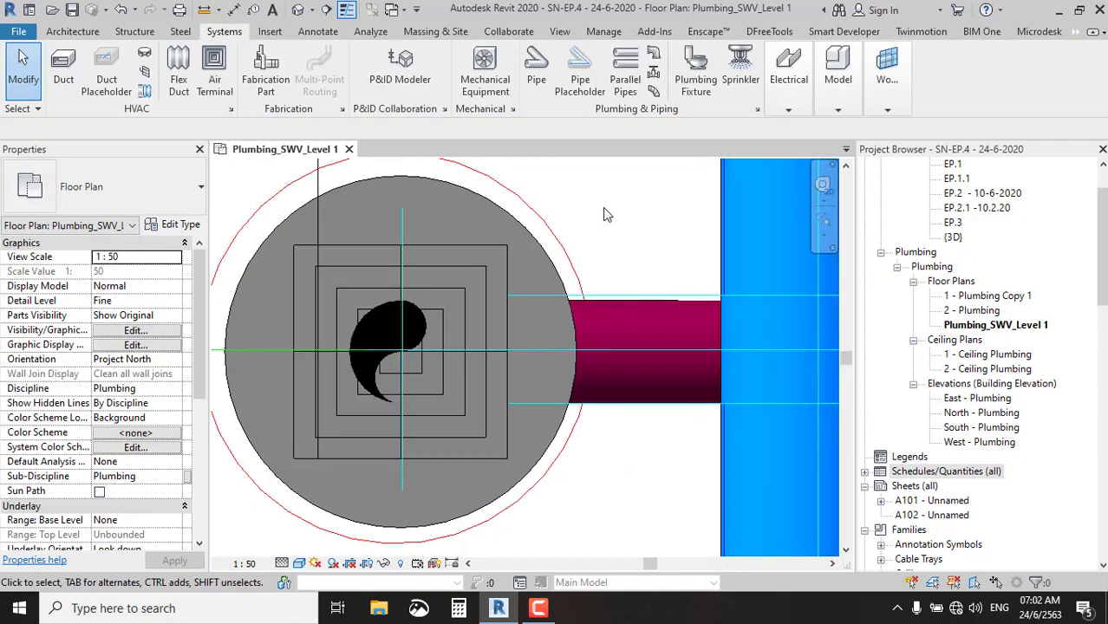
Reselect the drain, cancel an Align attempt, and confirm it belongs to PIPE_WASTE system W. 4.
scroll(607, 207, "down", 5)
scroll(607, 196, "up", 2)
scroll(607, 196, "up", 1)
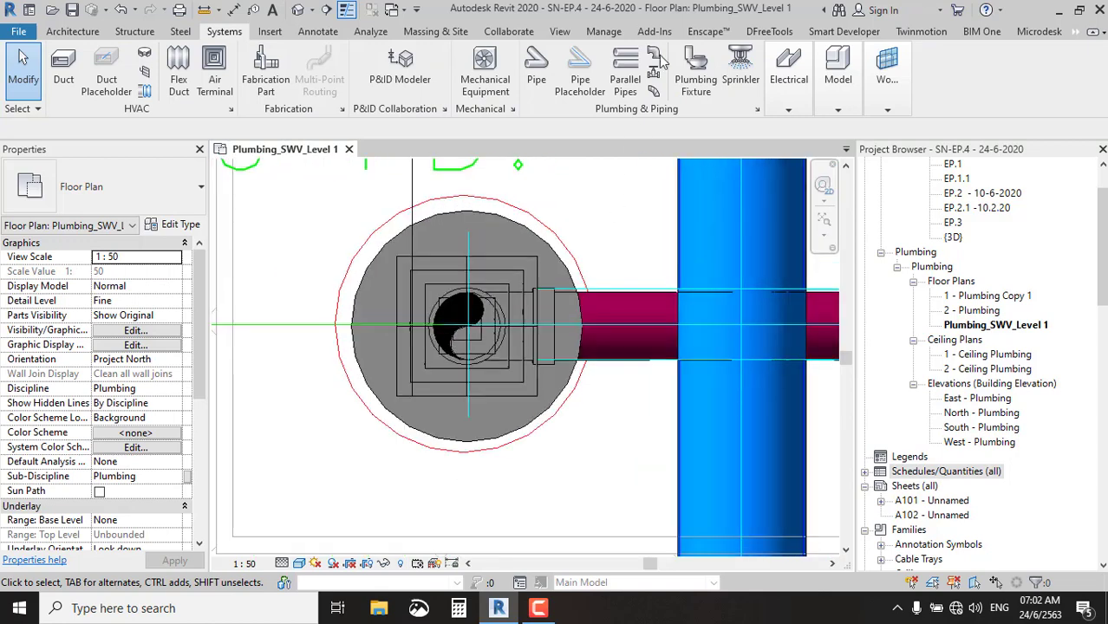
left_click(547, 257)
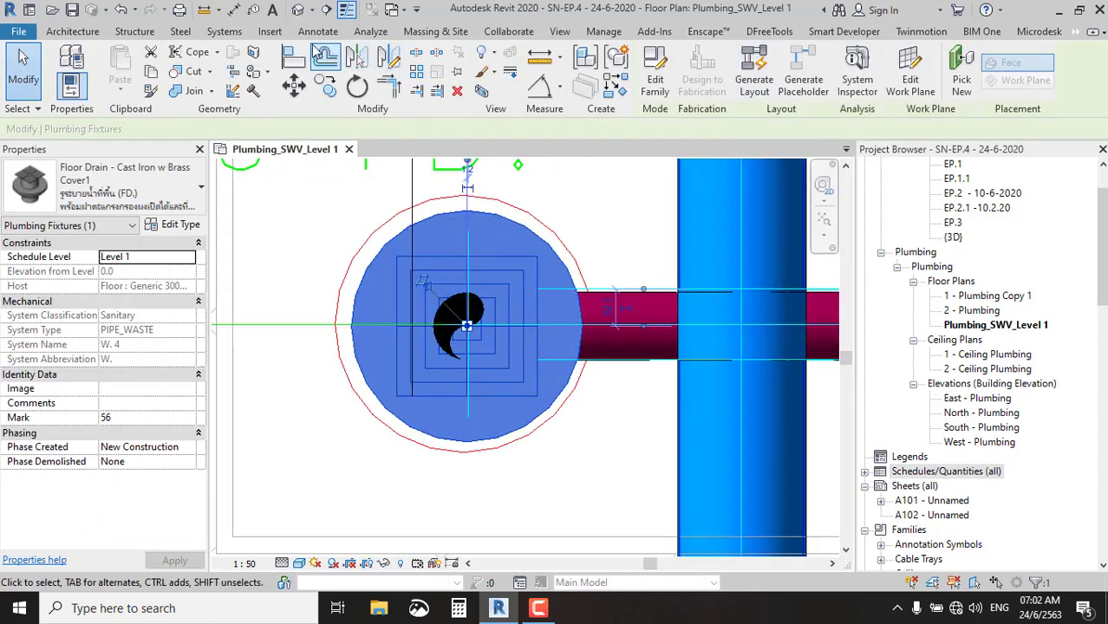
left_click(292, 56)
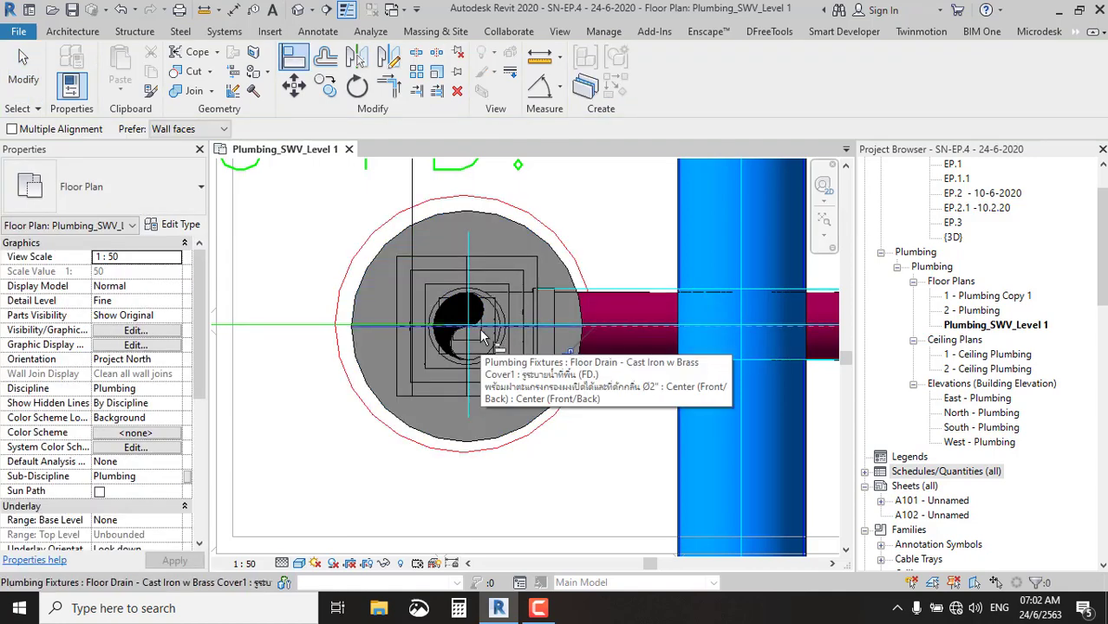
key("Escape")
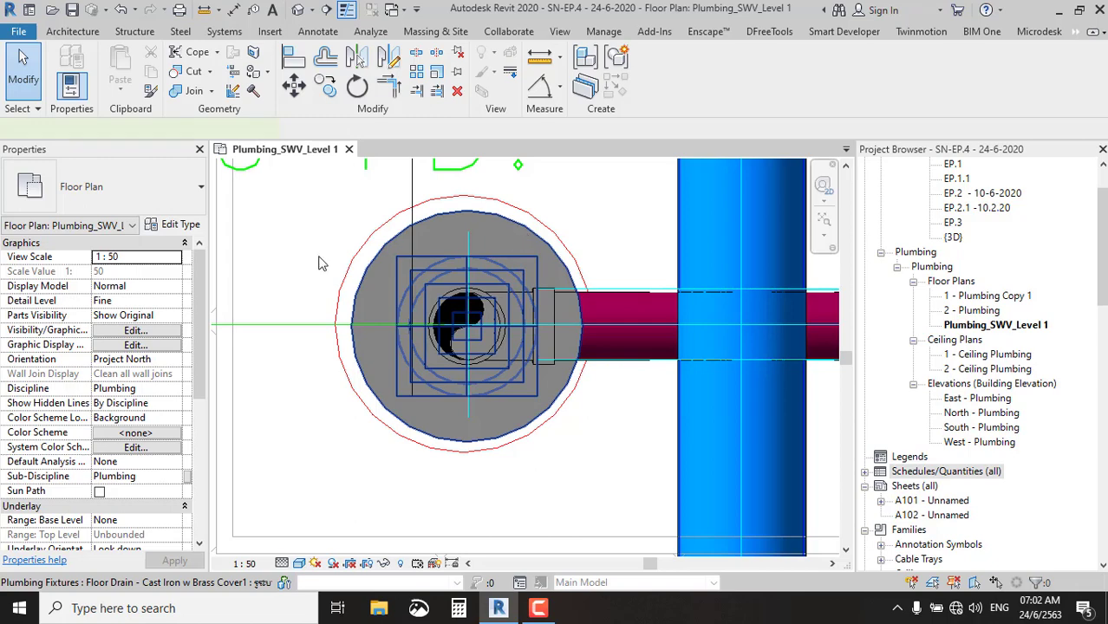
left_click(318, 263)
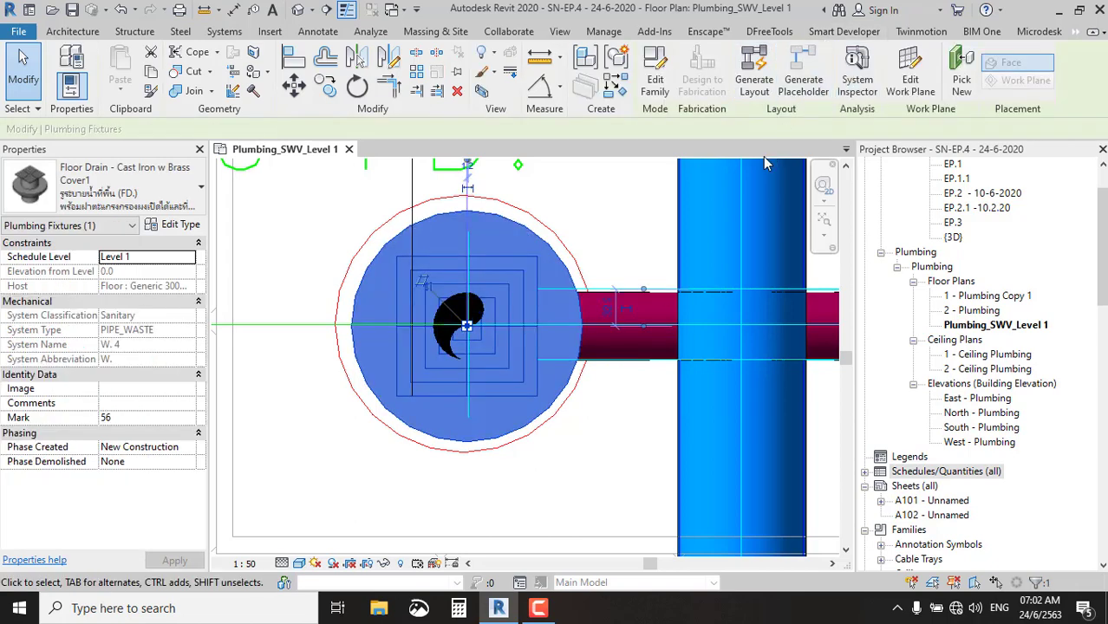
left_click(331, 217)
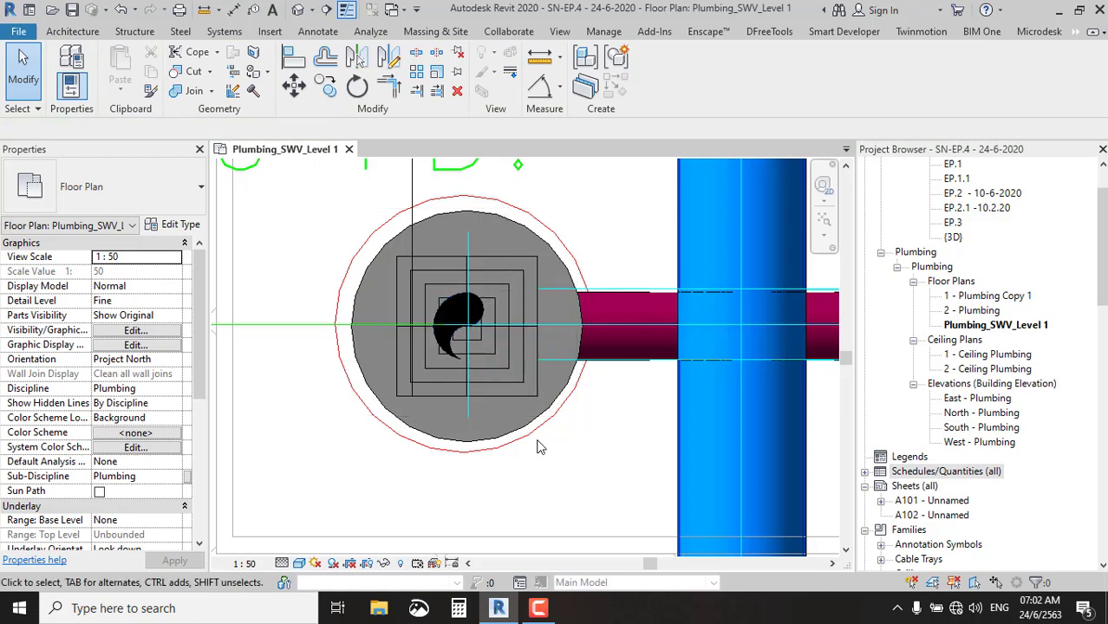
left_click(503, 391)
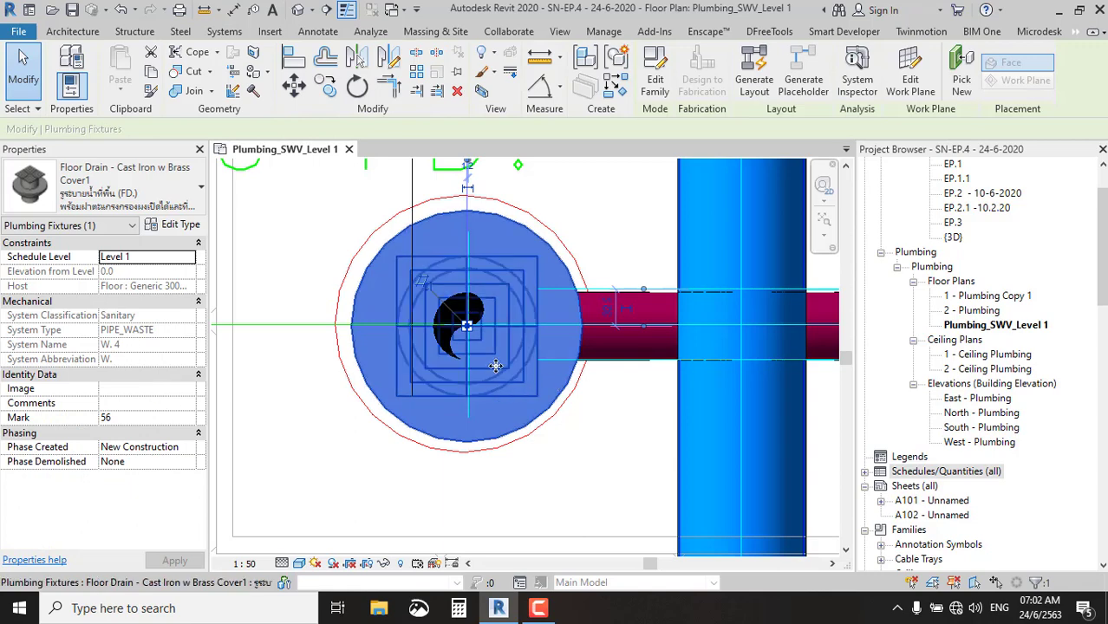
scroll(570, 373, "down", 3)
scroll(538, 347, "up", 1)
scroll(529, 321, "up", 2)
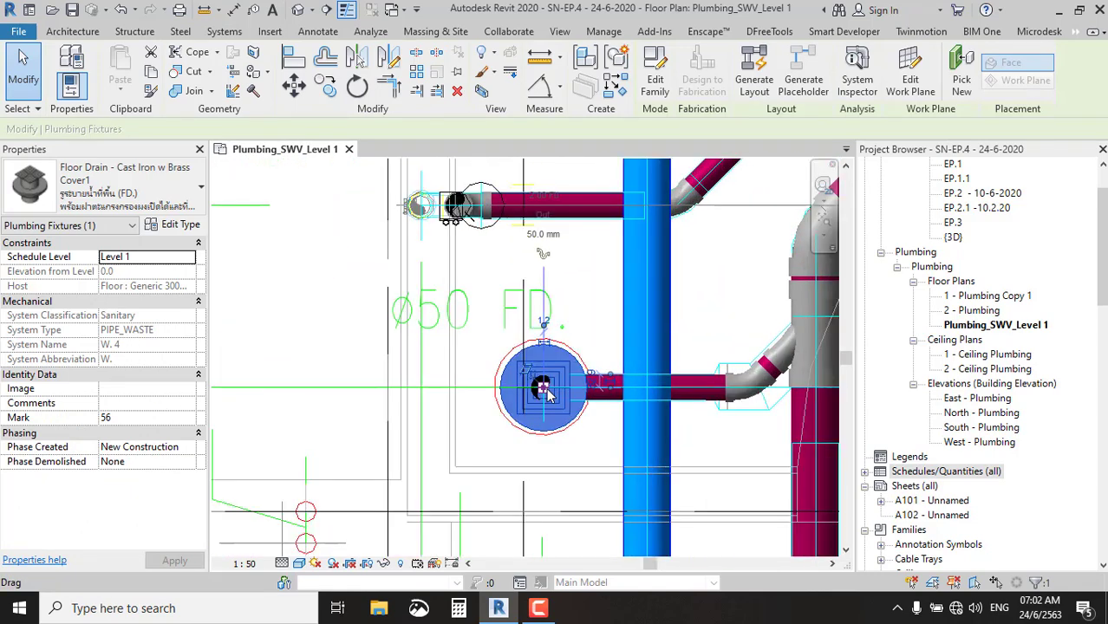
scroll(526, 312, "up", 2)
middle_click_drag(526, 312, 419, 403)
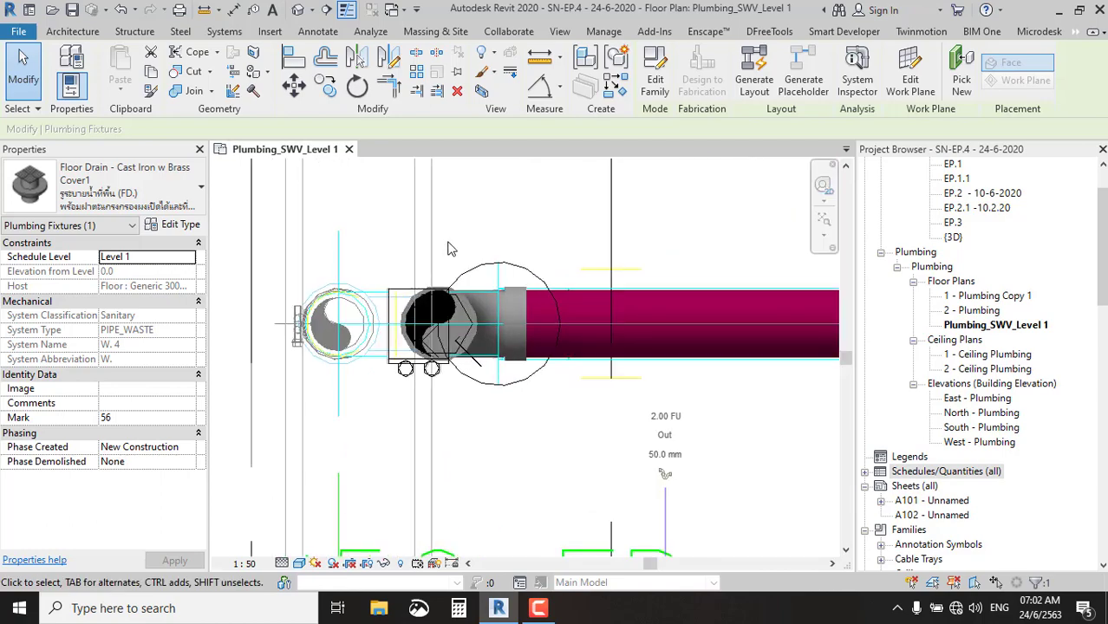
scroll(419, 403, "down", 2)
middle_click_drag(457, 482, 445, 532)
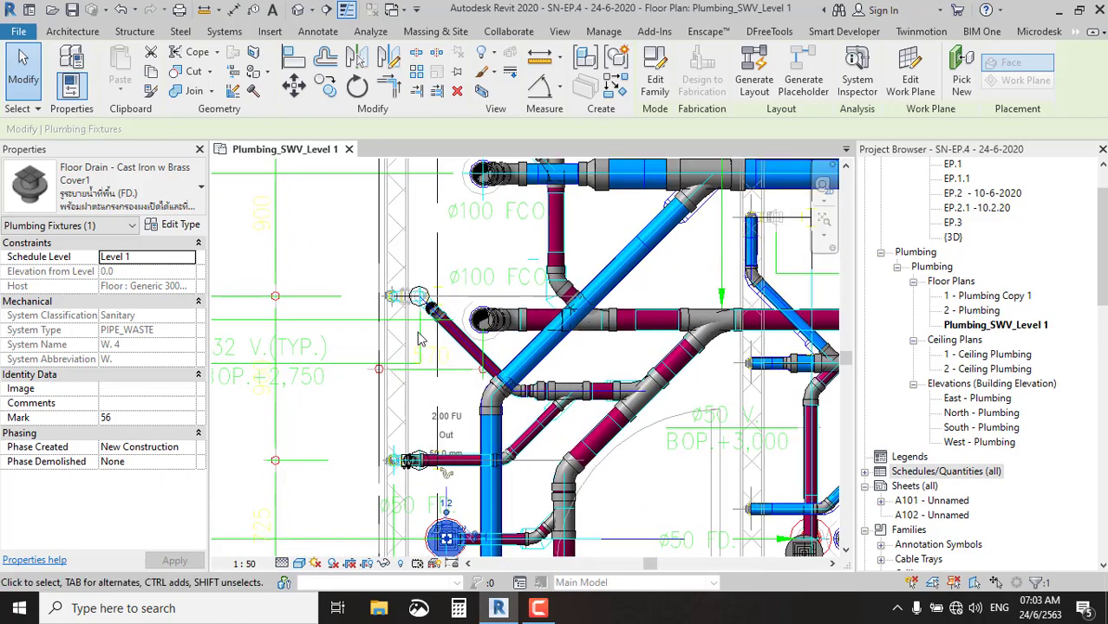
scroll(496, 303, "up", 2)
scroll(496, 304, "up", 1)
scroll(487, 347, "down", 2)
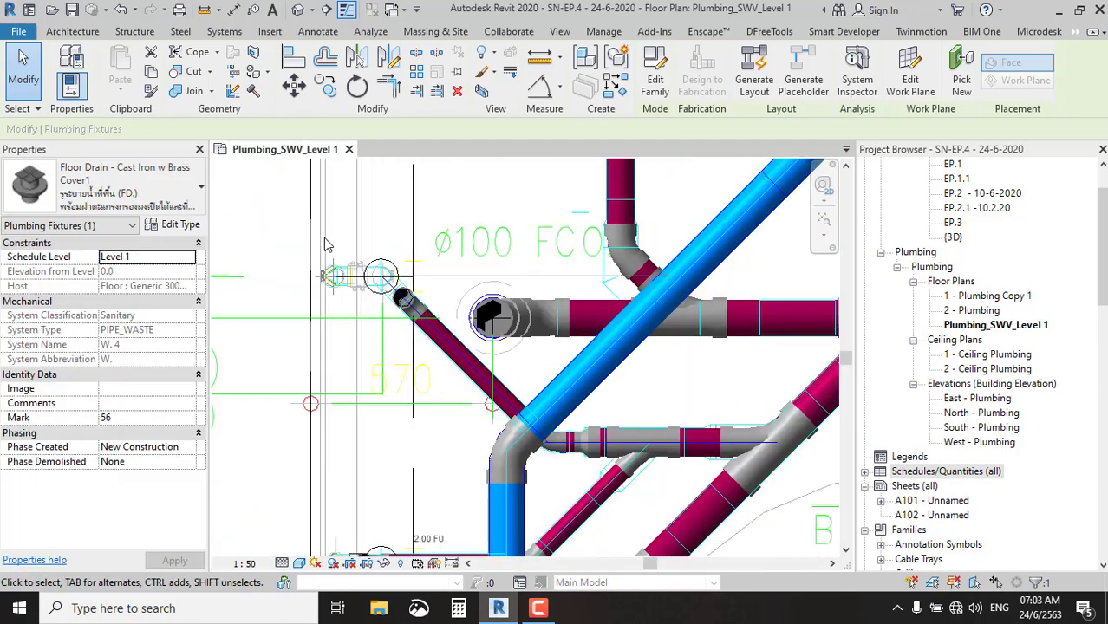
middle_click_drag(549, 277, 697, 417)
scroll(697, 417, "up", 2)
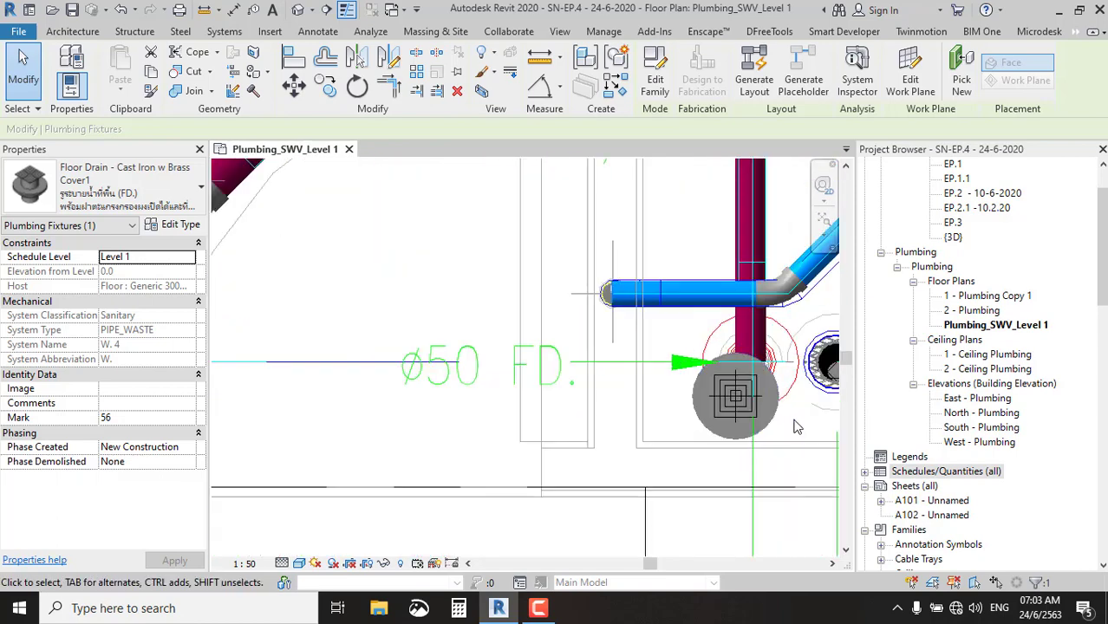
scroll(711, 417, "up", 2)
left_click(738, 411)
key("Escape")
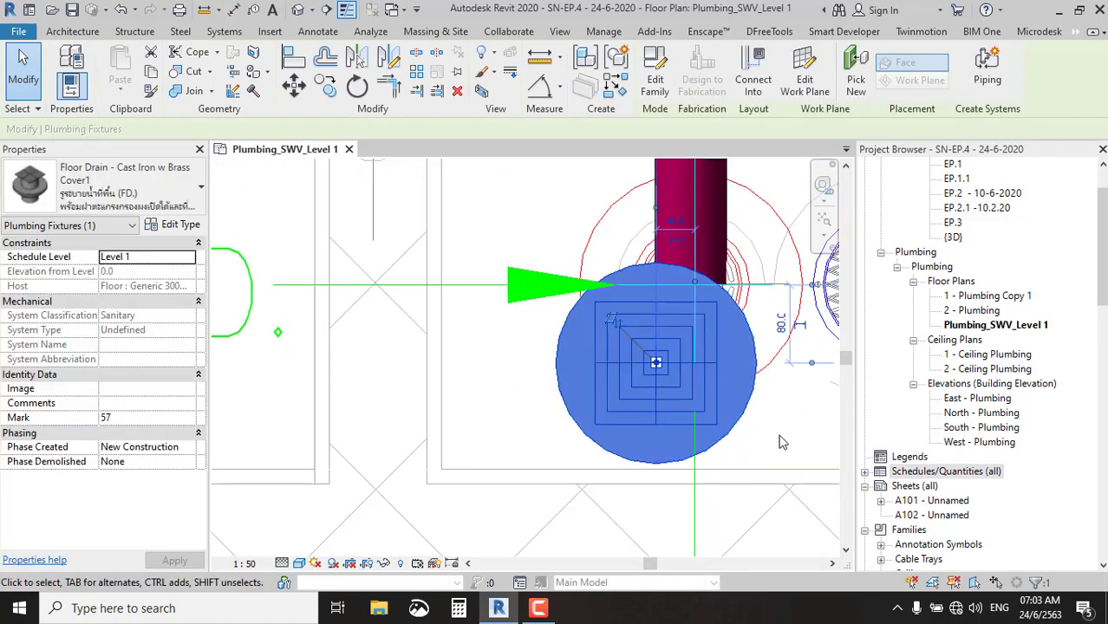
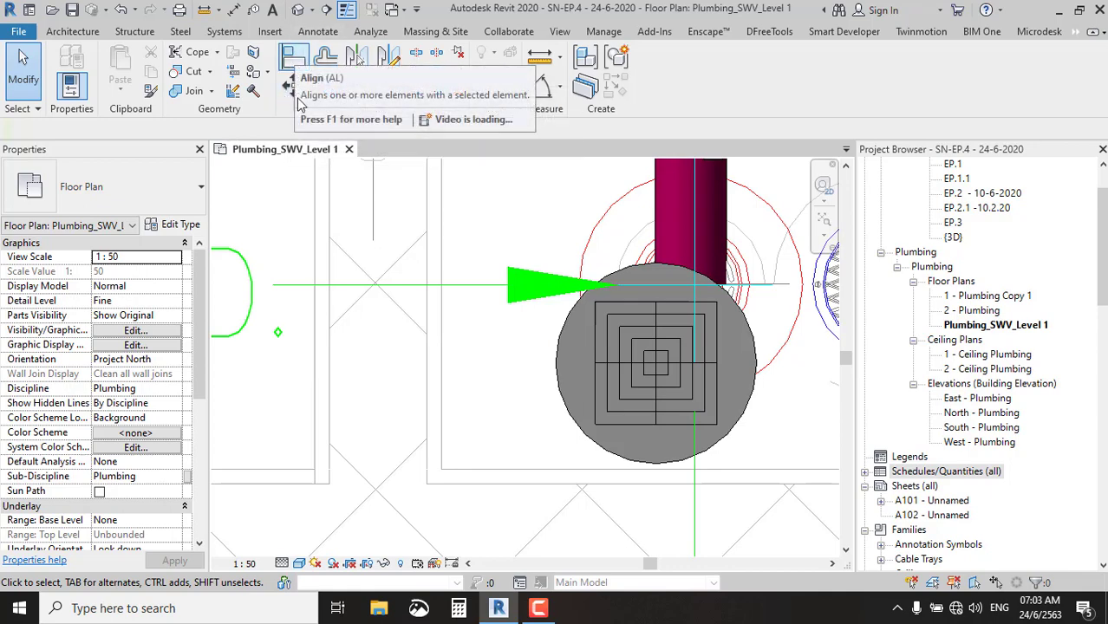
Align the floor drain to the vertical waste pipe's centreline with AL.
key("a")
key("l")
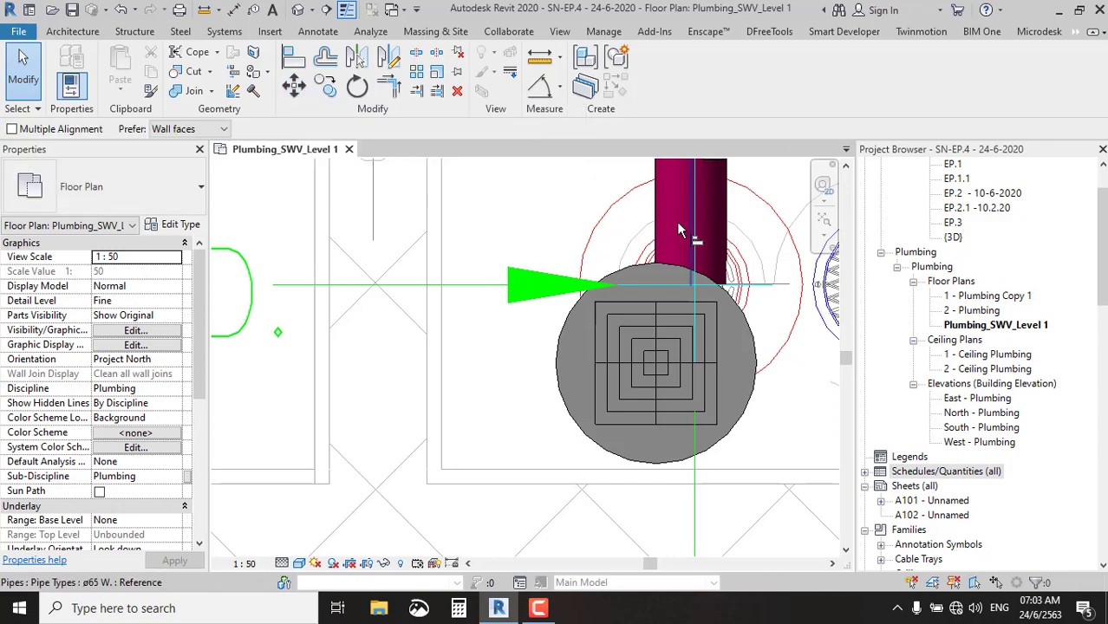
left_click(678, 221)
left_click(656, 331)
key("Escape")
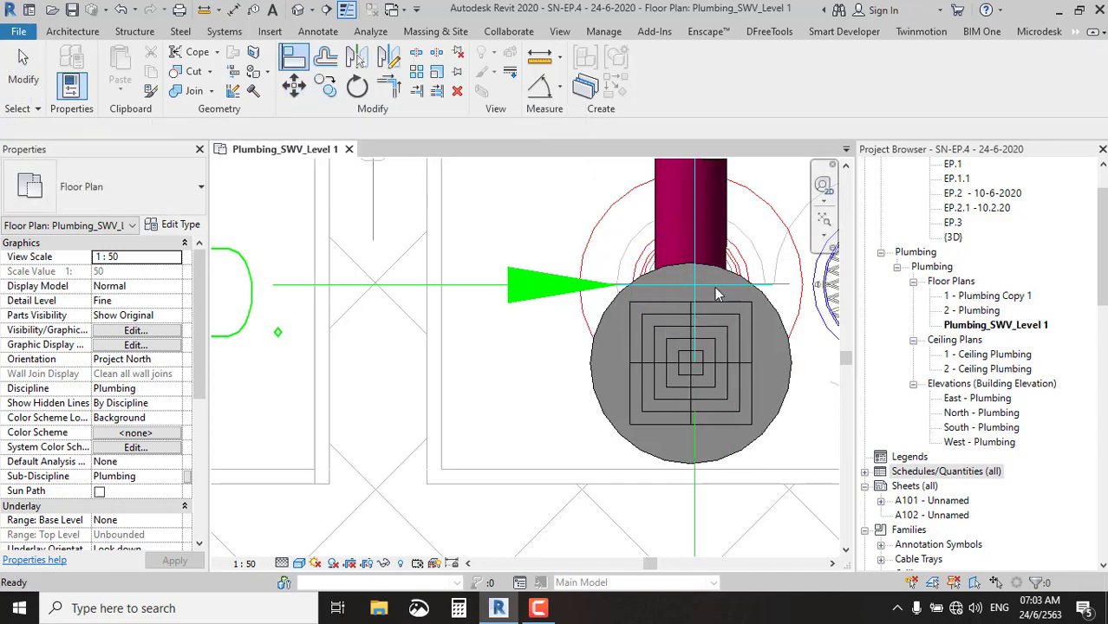
Connect the Cast Iron w Brass Cover1 floor drain into the vertical sanitary pipe above it.
left_click(699, 352)
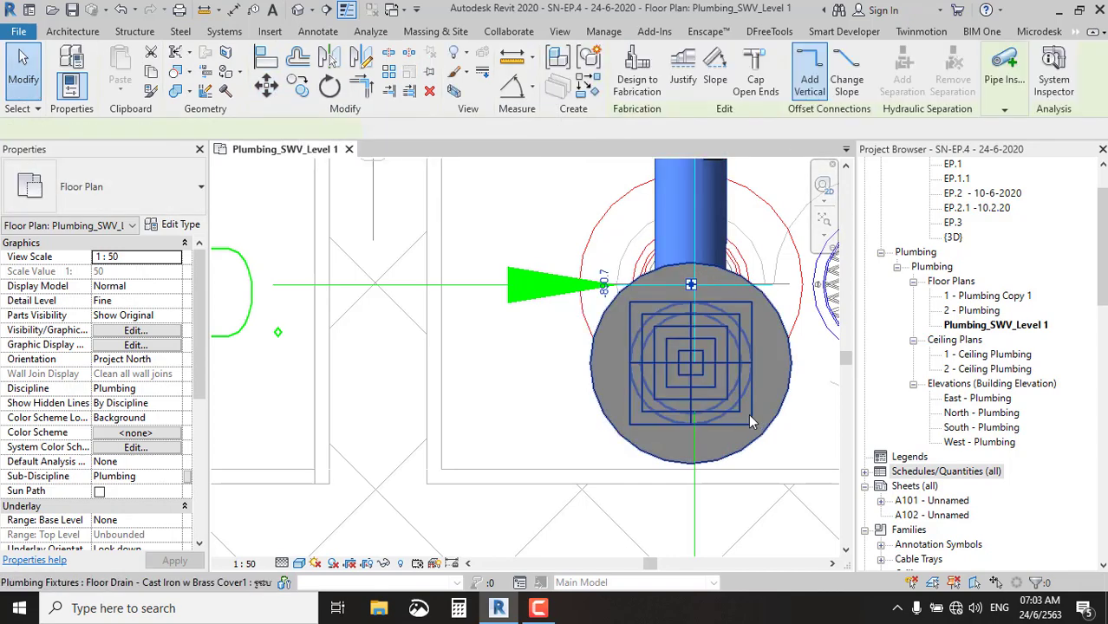
left_click(748, 414)
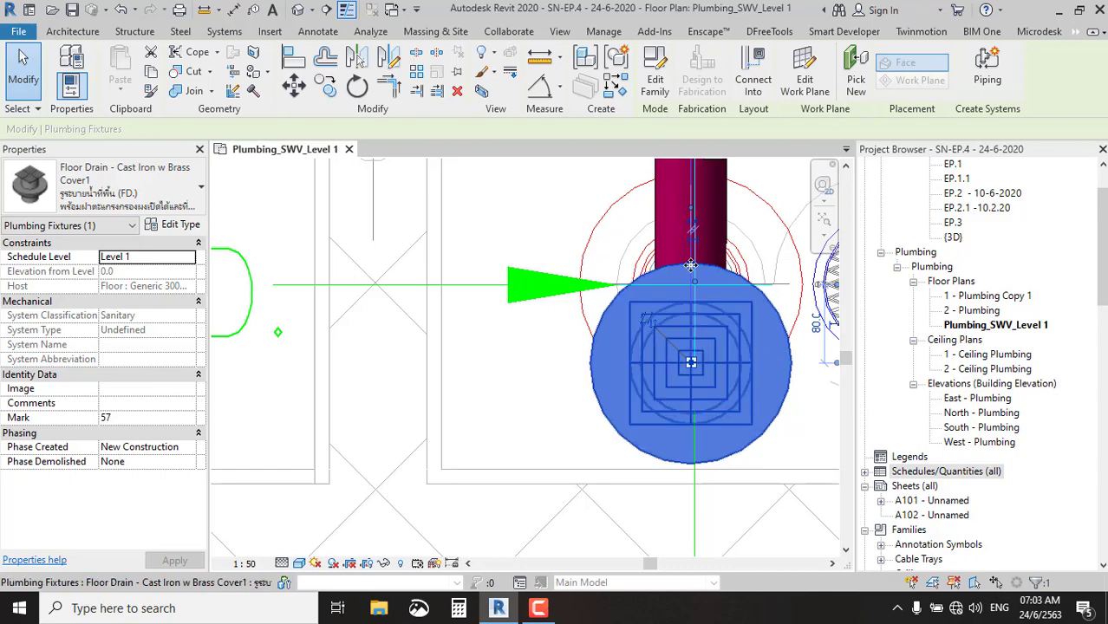
scroll(619, 410, "down", 2)
scroll(716, 242, "up", 1)
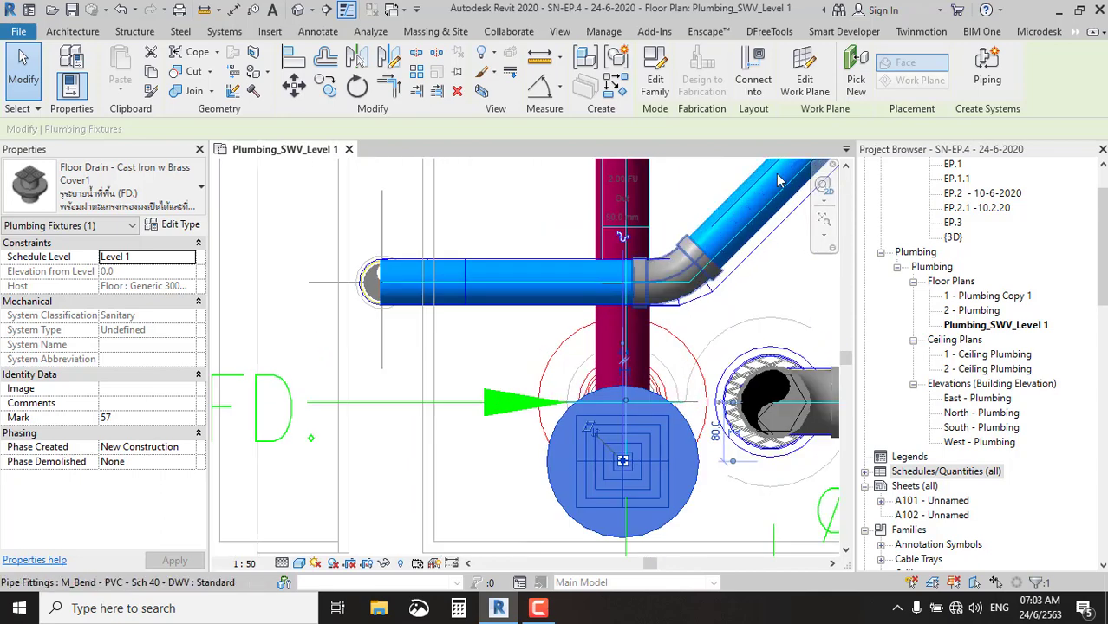
left_click(747, 81)
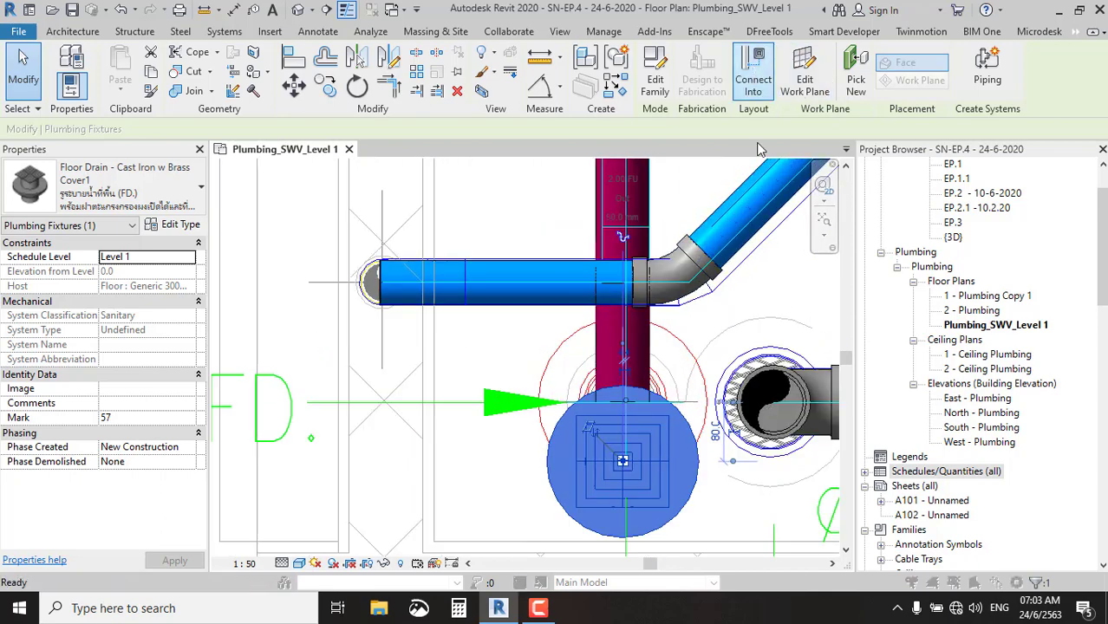
left_click(669, 446)
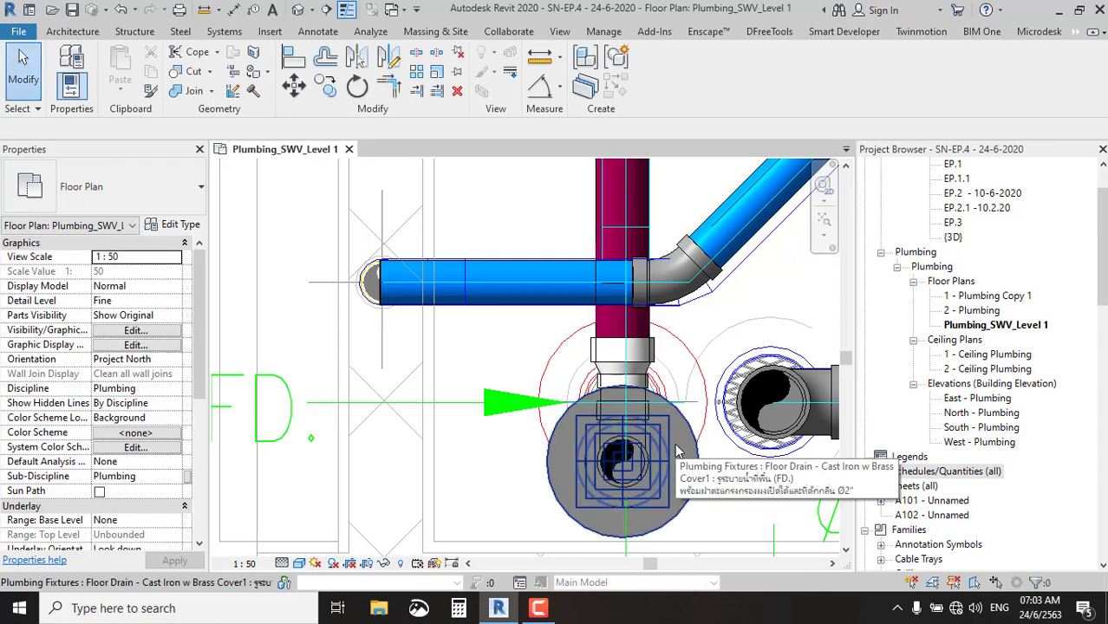
scroll(674, 443, "down", 2)
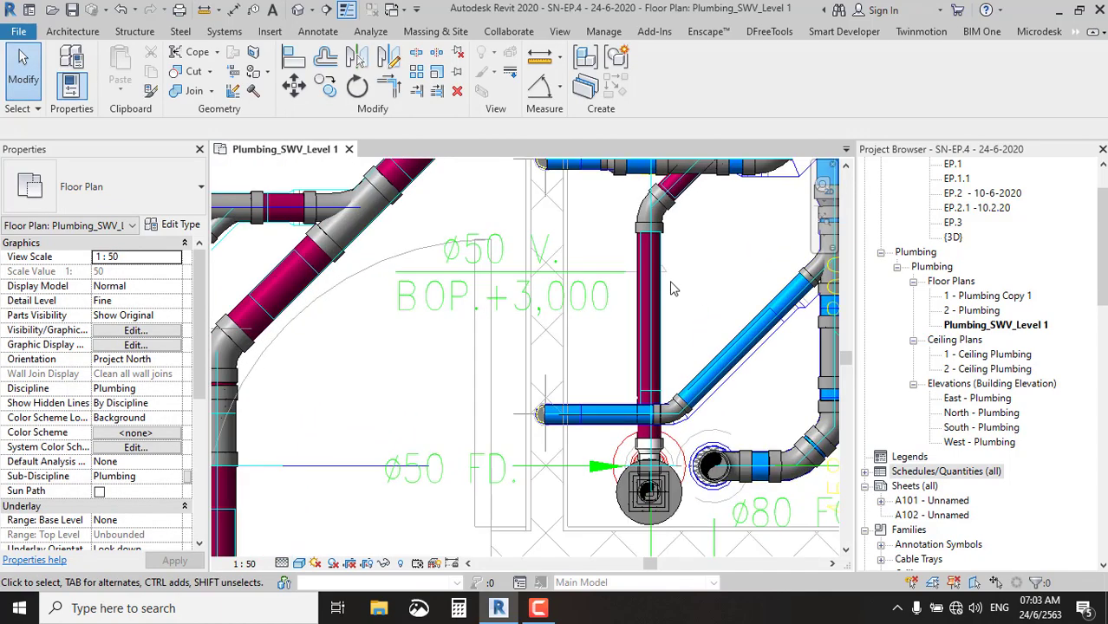
Inspect the ø65 waste pipe above the floor drain and its elbow, then view the pipework to the right.
left_click(661, 289)
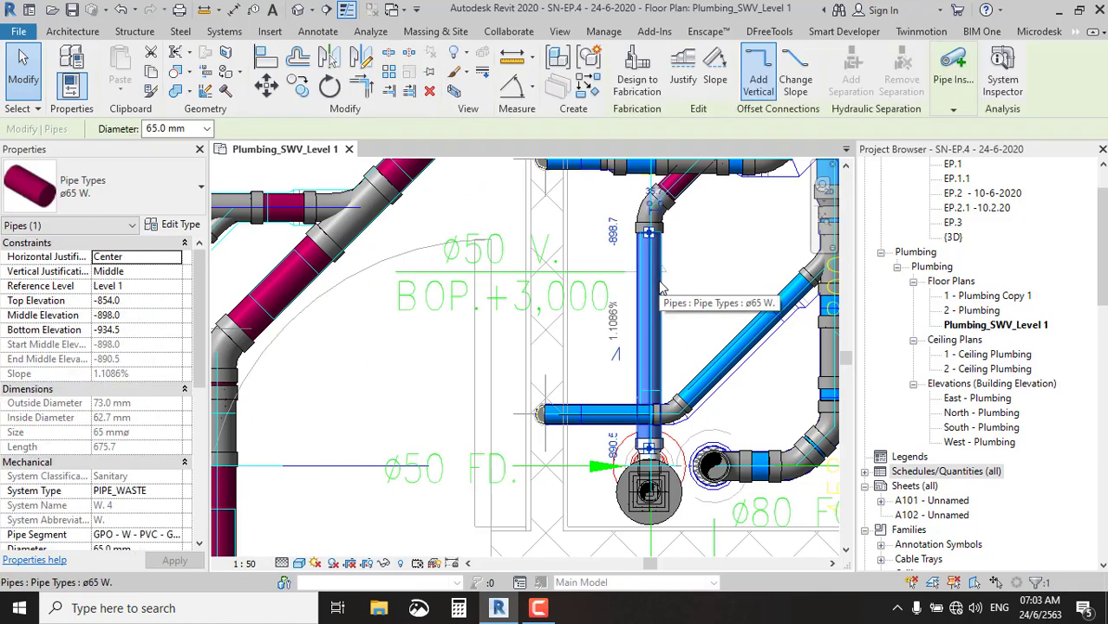
middle_click_drag(732, 297, 557, 416)
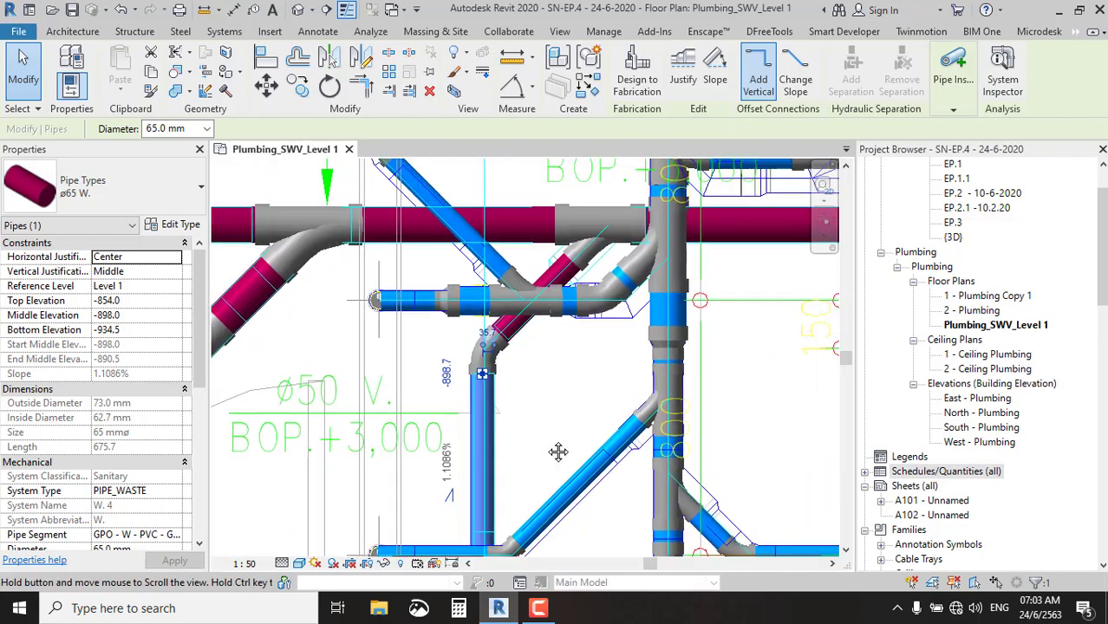
scroll(512, 382, "up", 2)
scroll(511, 377, "up", 2)
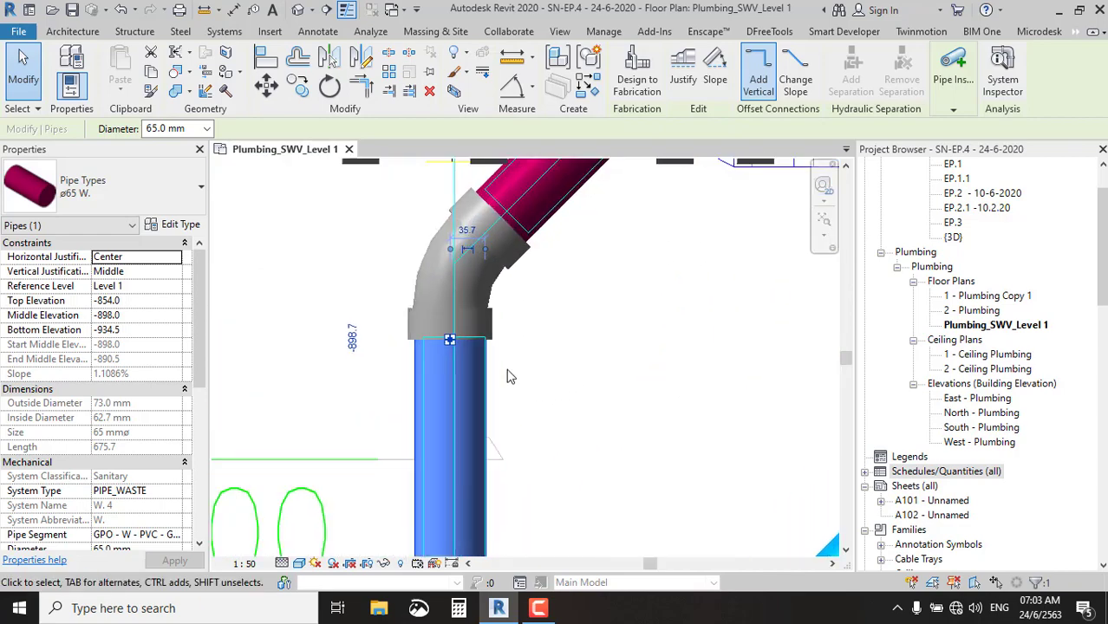
key("Escape")
scroll(551, 299, "down", 2)
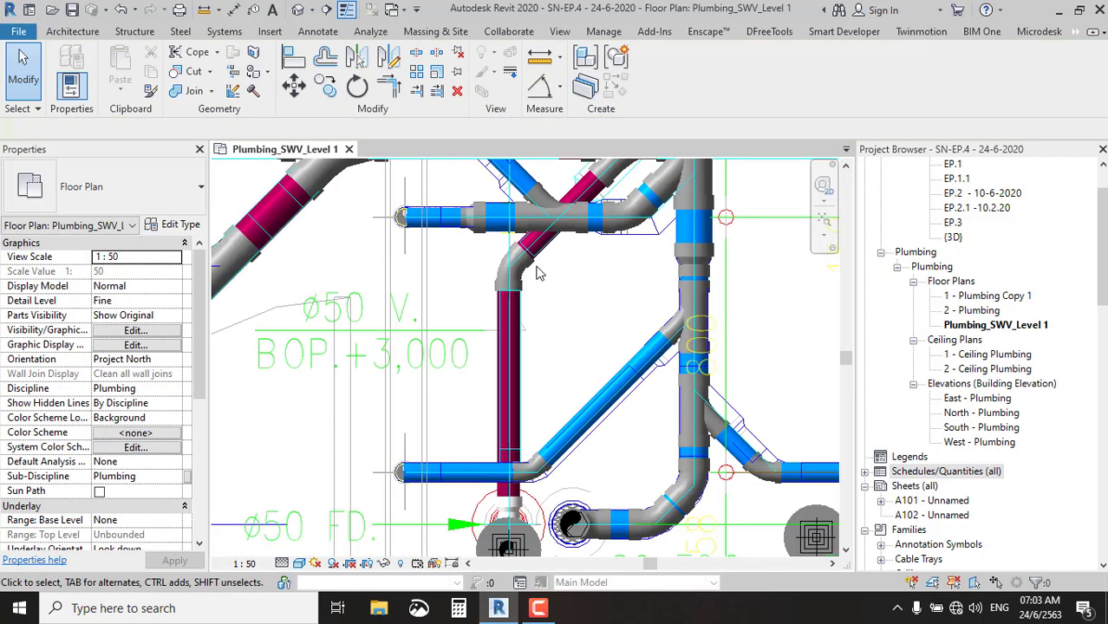
scroll(552, 291, "down", 2)
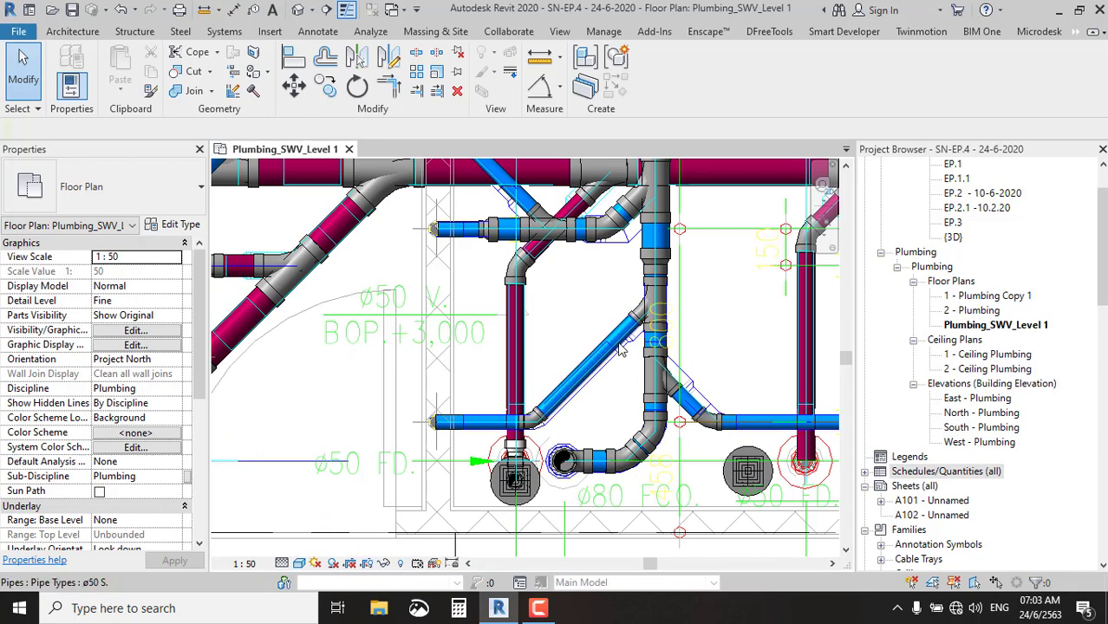
middle_click_drag(624, 329, 400, 332)
scroll(607, 391, "up", 2)
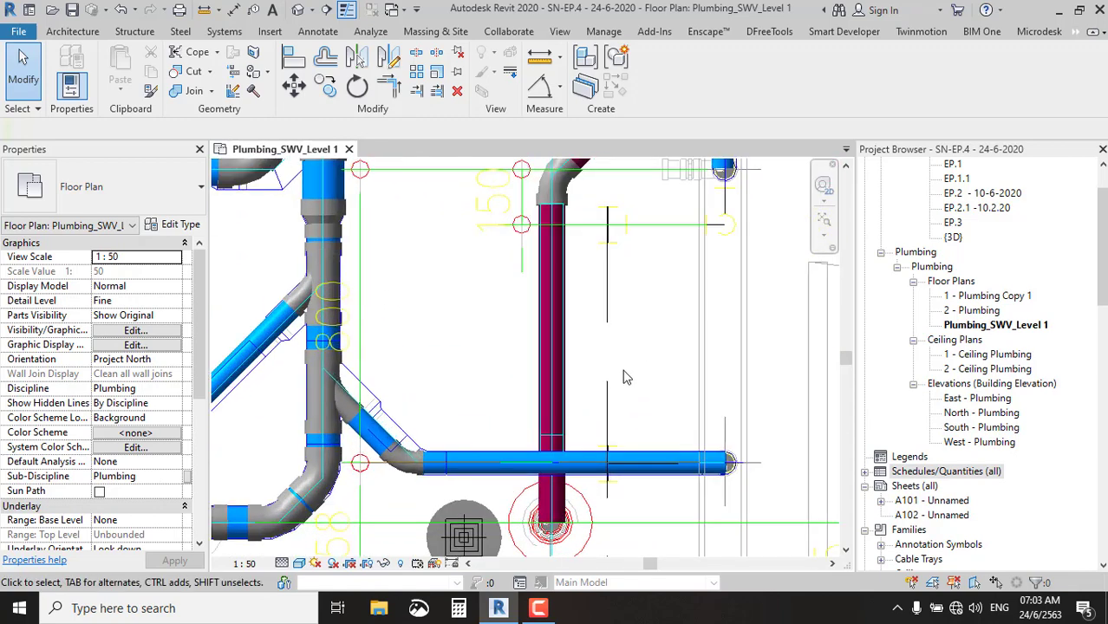
scroll(573, 364, "up", 2)
scroll(526, 321, "up", 2)
Delete the vertical pipe crossing the horizontal blue branch.
left_click(521, 277)
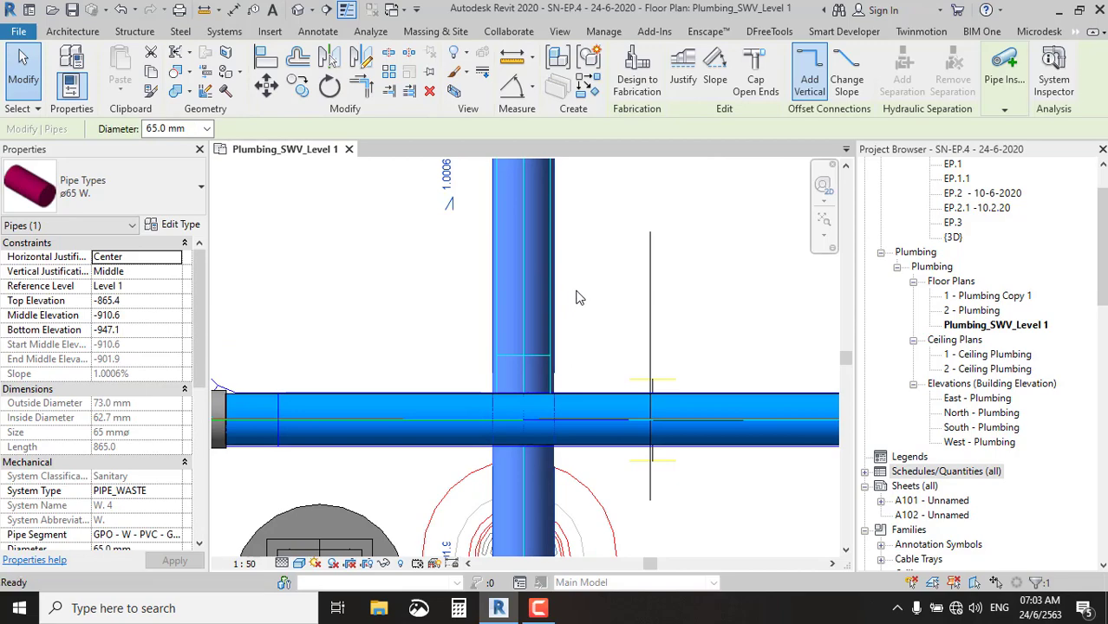
key("Delete")
scroll(579, 298, "down", 5)
scroll(580, 286, "up", 1)
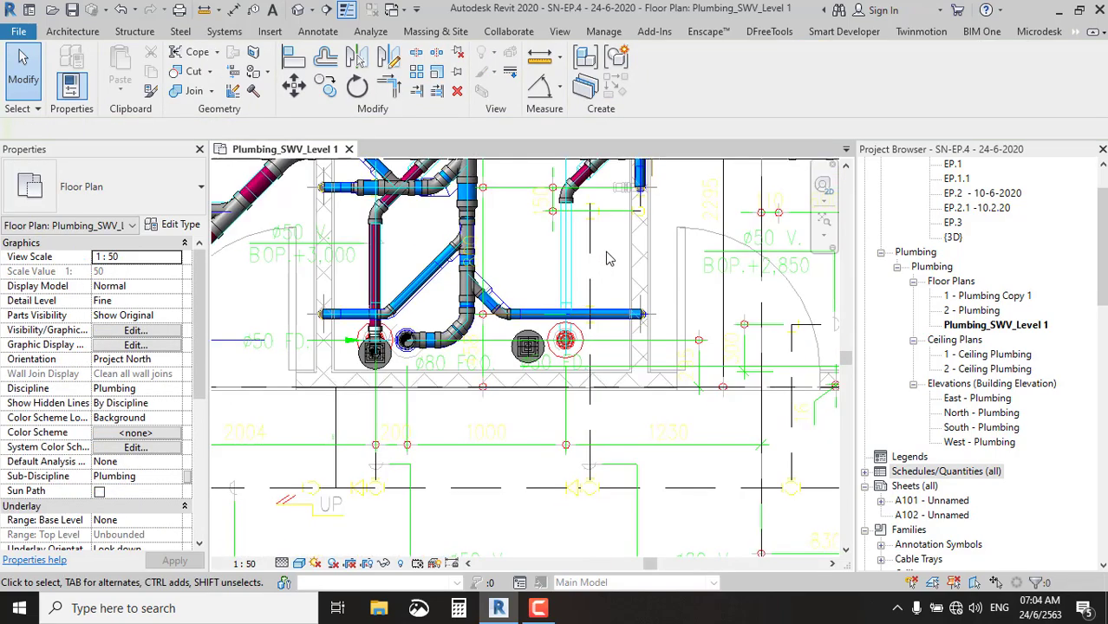
scroll(581, 269, "up", 2)
scroll(583, 256, "up", 2)
scroll(582, 257, "up", 2)
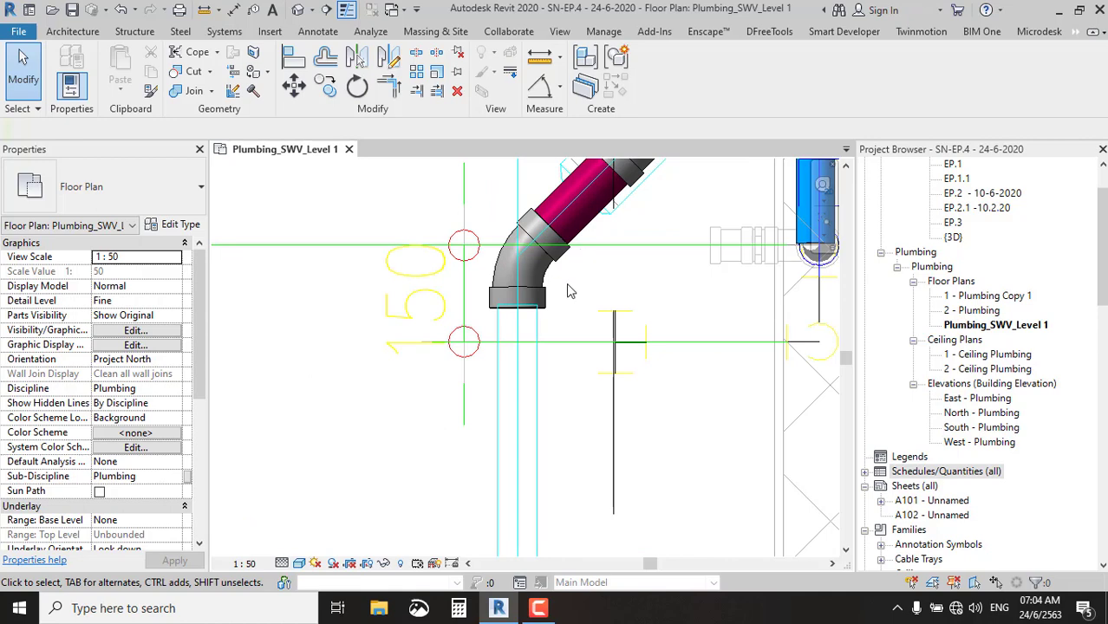
scroll(549, 343, "down", 2)
Start an aligned dimension from a pipe line, then cancel it.
key("i")
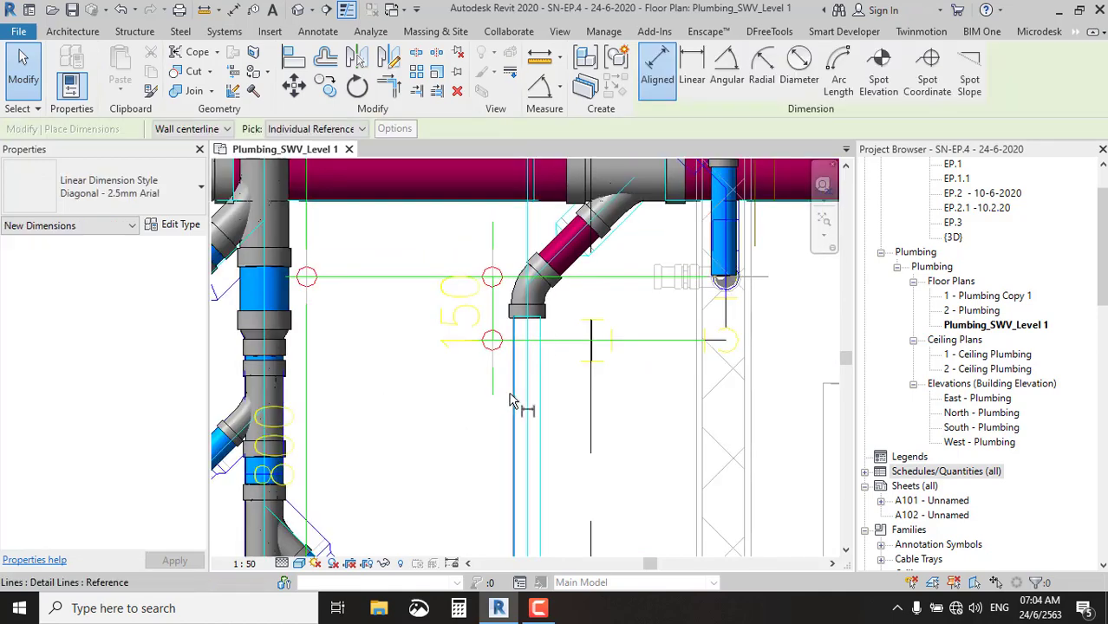
left_click(515, 397)
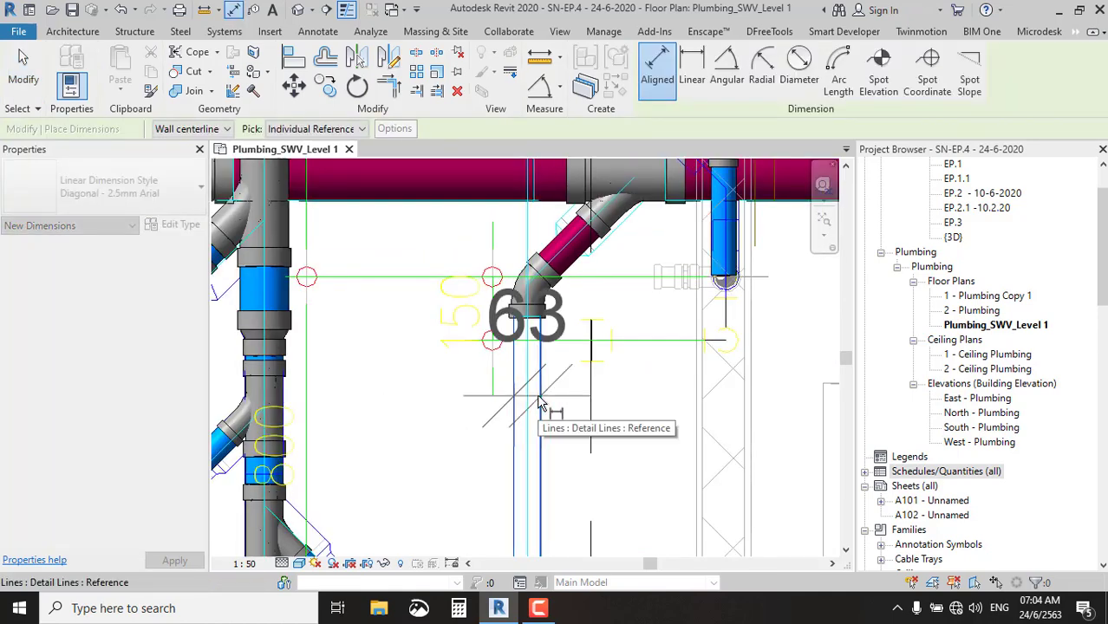
key("Escape")
scroll(534, 382, "down", 3)
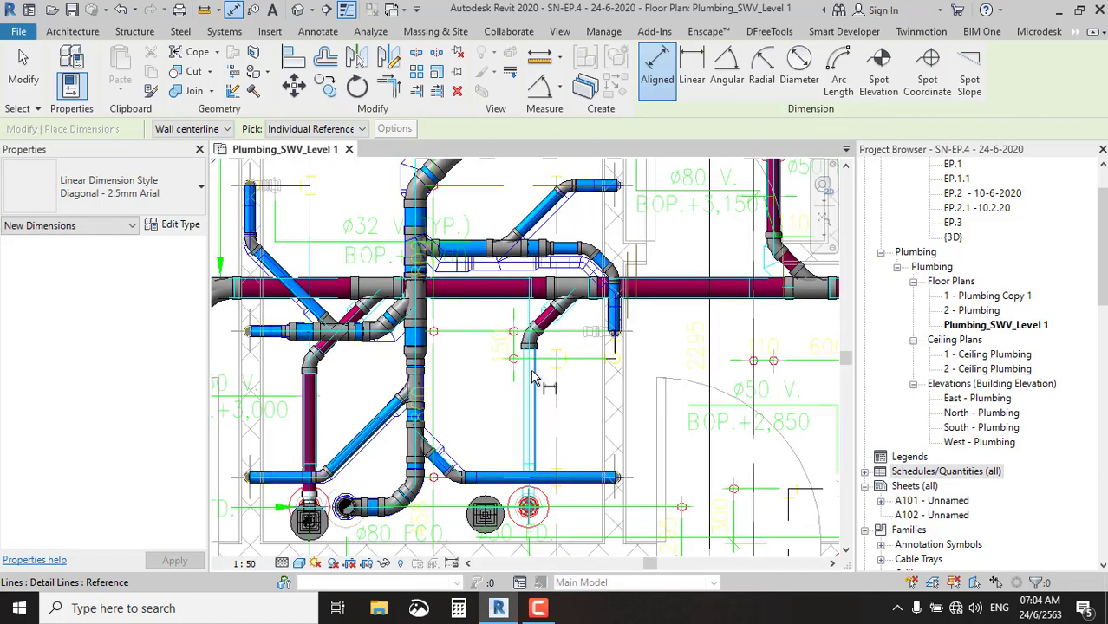
key("Escape")
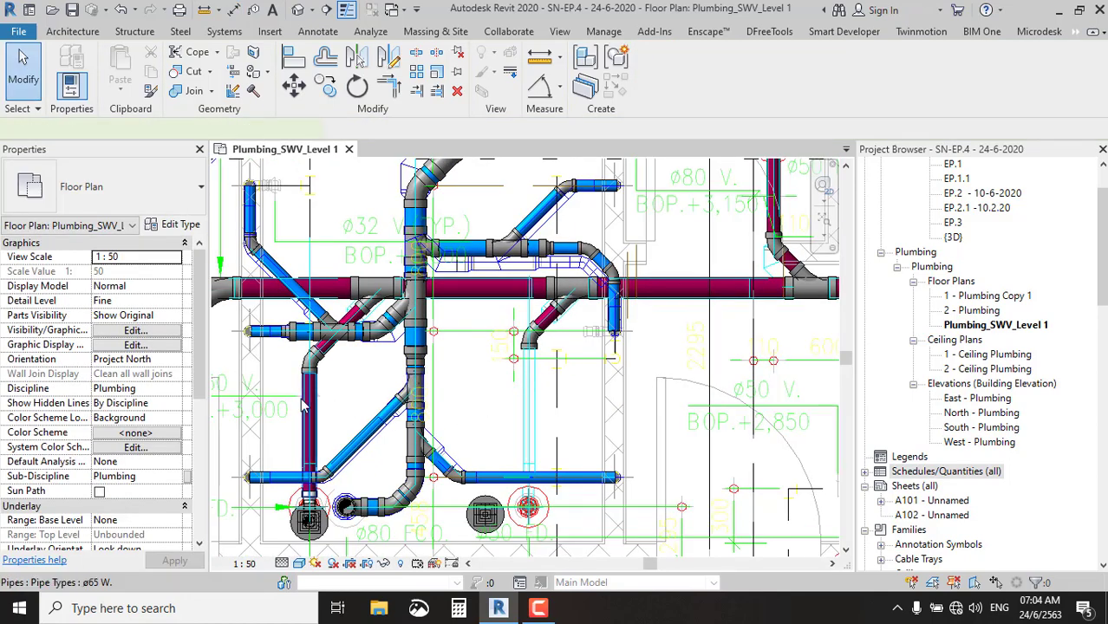
Select the vertical pipe above the left drain together with its elbow.
left_click(302, 405)
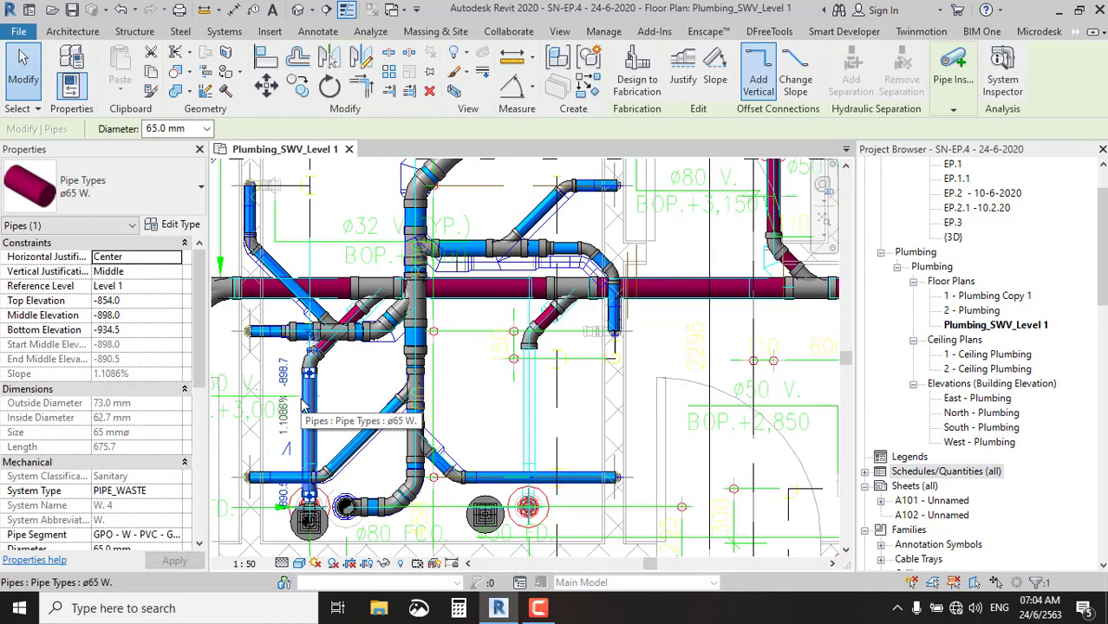
key("Escape")
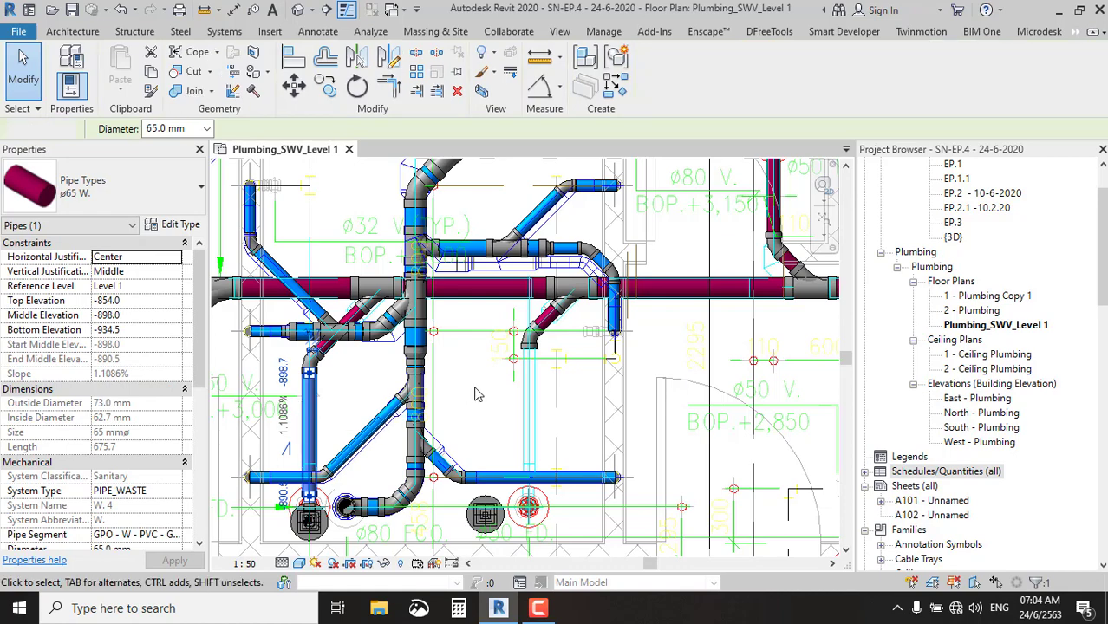
middle_click_drag(545, 438, 787, 379)
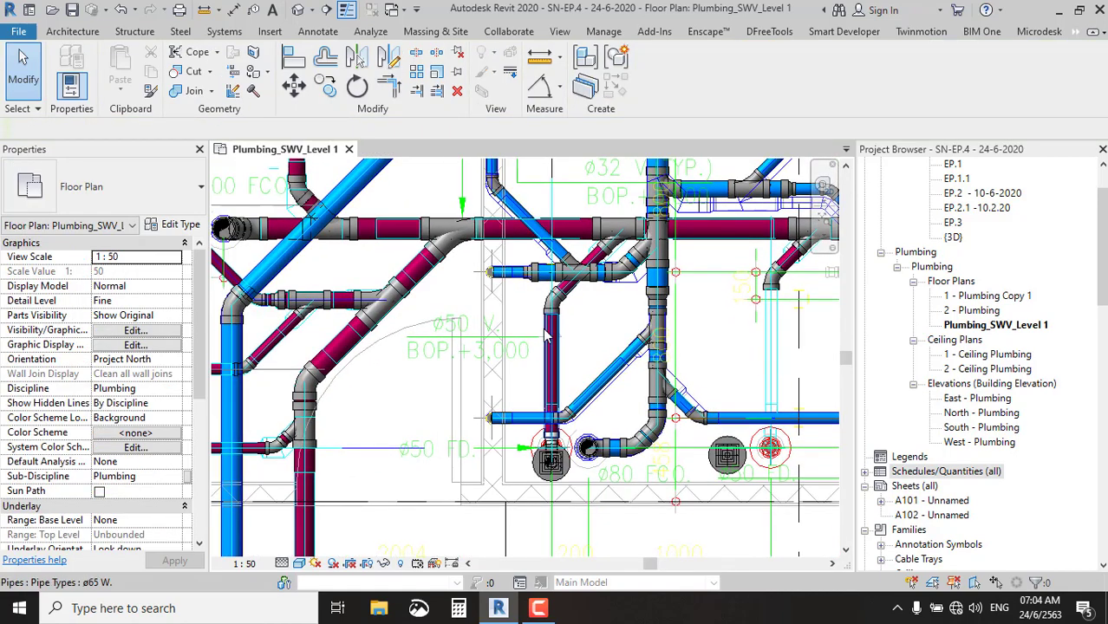
scroll(554, 376, "up", 2)
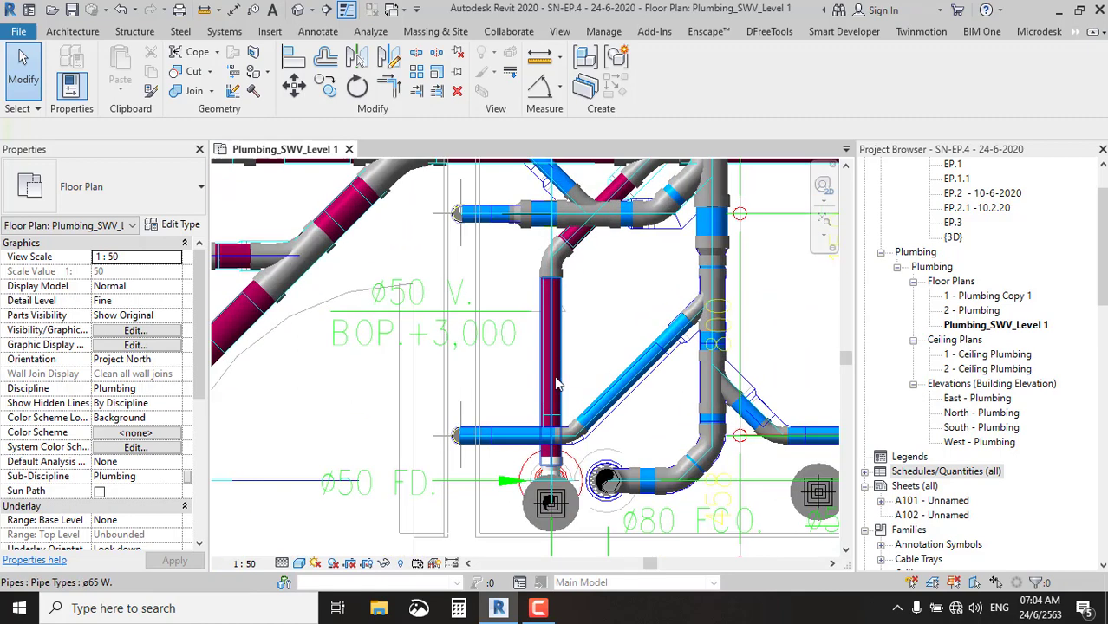
left_click(565, 344)
scroll(560, 264, "up", 2)
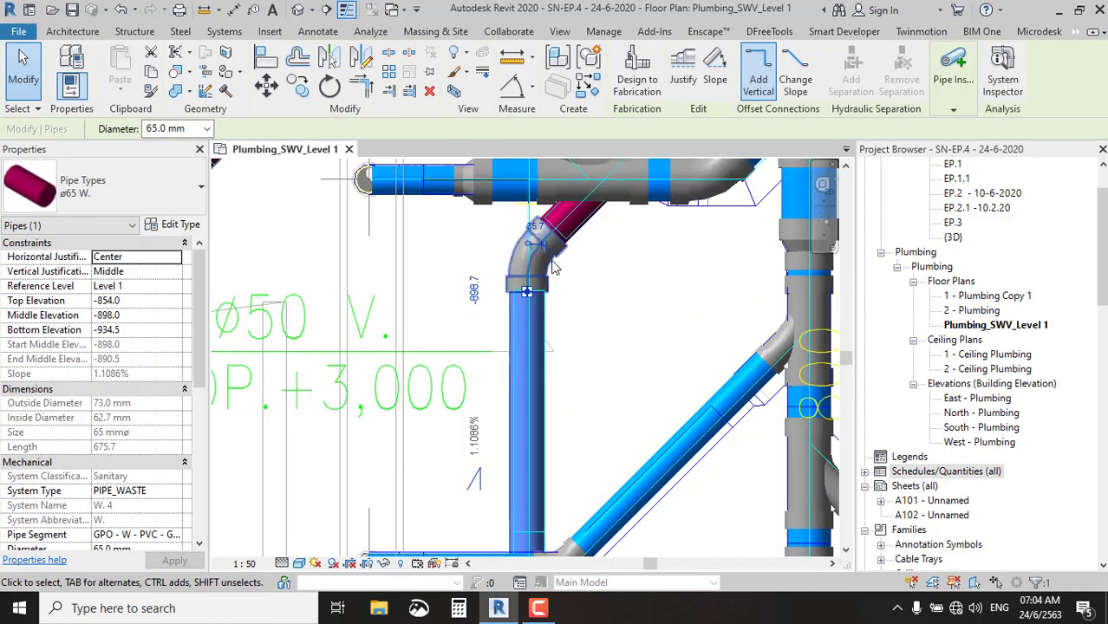
middle_click_drag(546, 375, 532, 396)
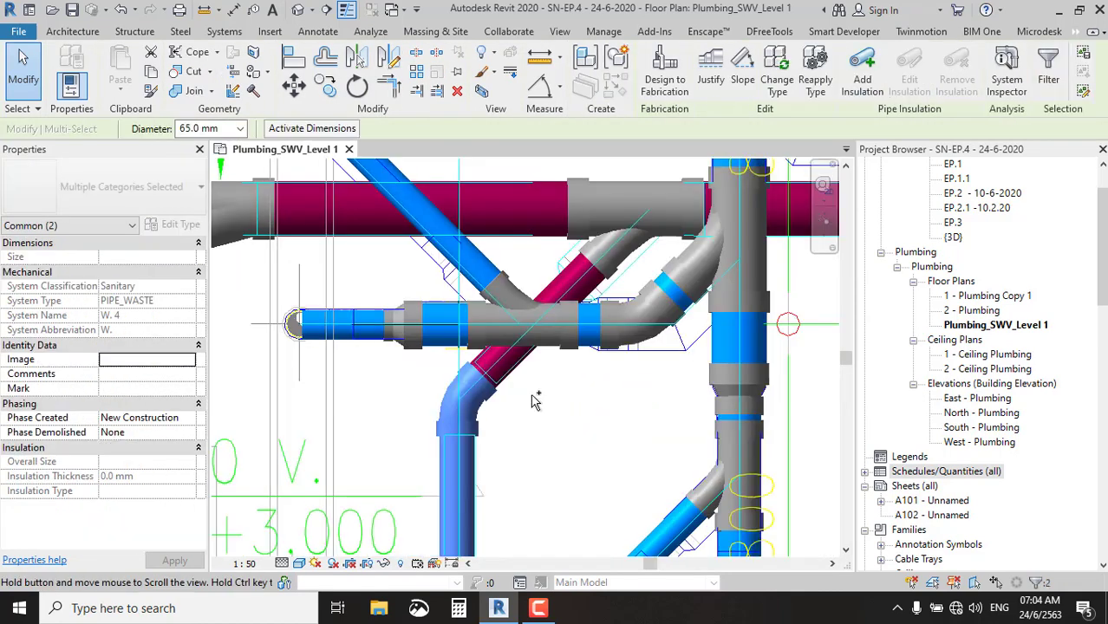
Add the diagonal pipe to the selection and try changing the pipes' type, dismissing the warning.
left_click(558, 293, "ctrl")
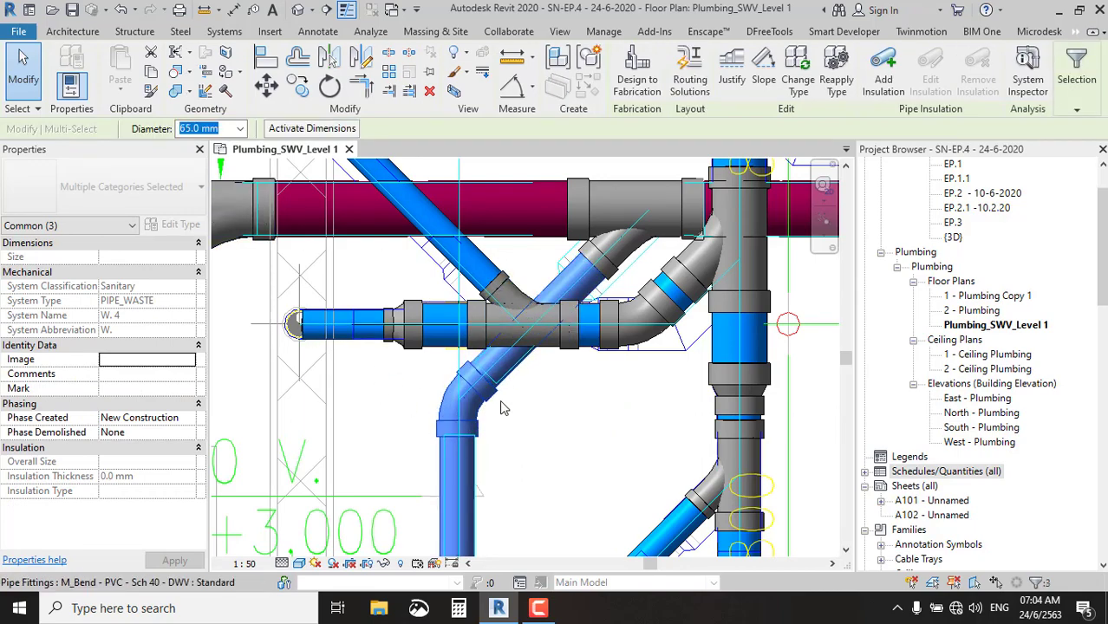
scroll(491, 405, "down", 3)
scroll(490, 410, "up", 2)
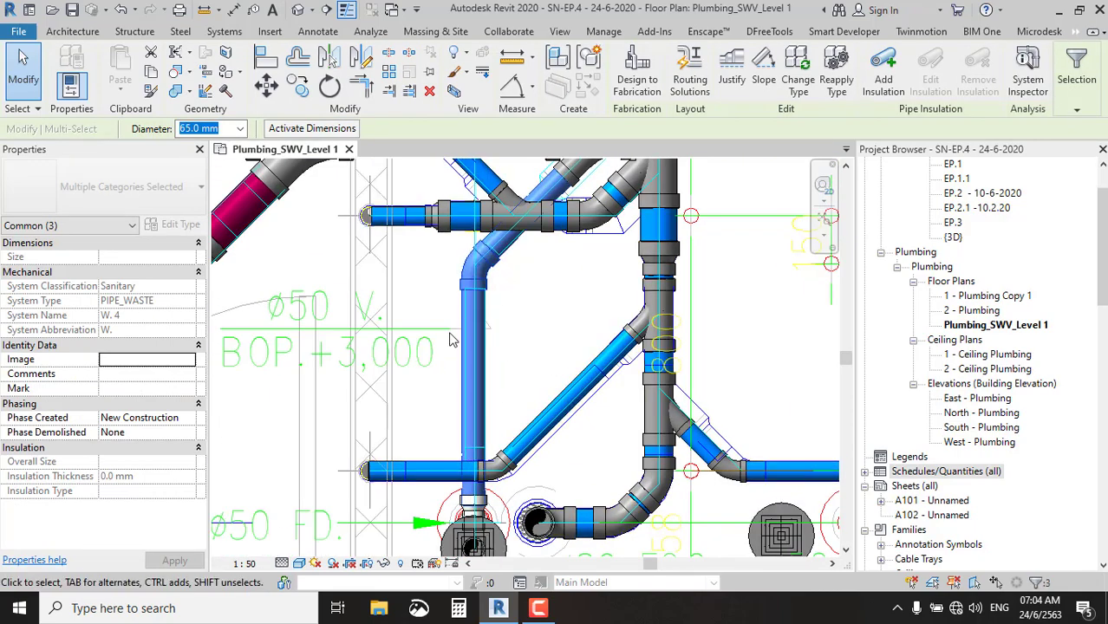
left_click(804, 65)
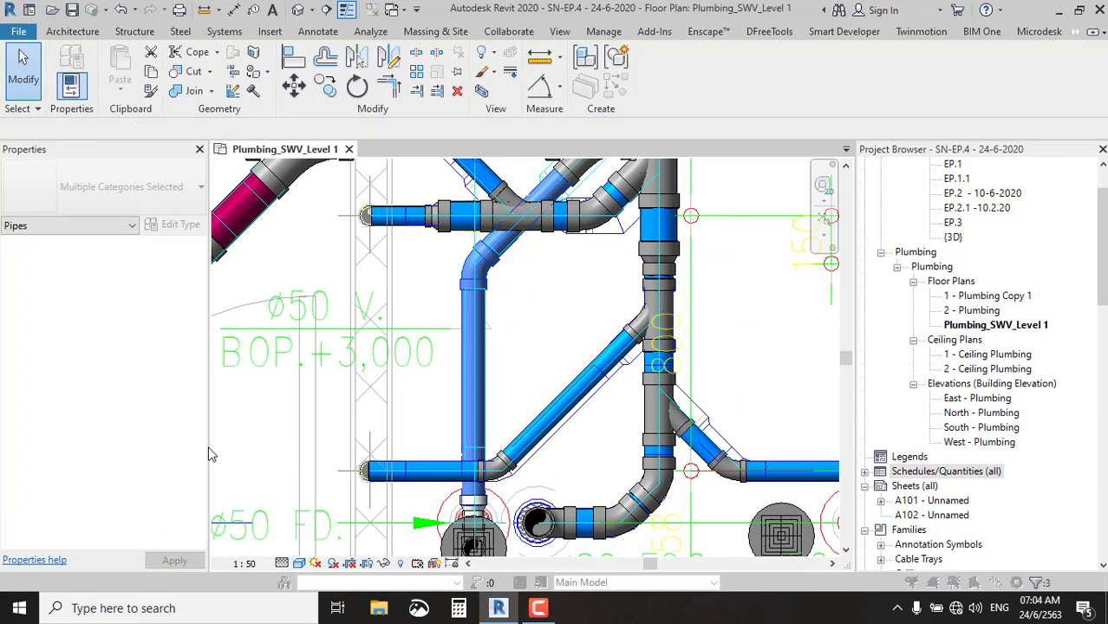
left_click(131, 193)
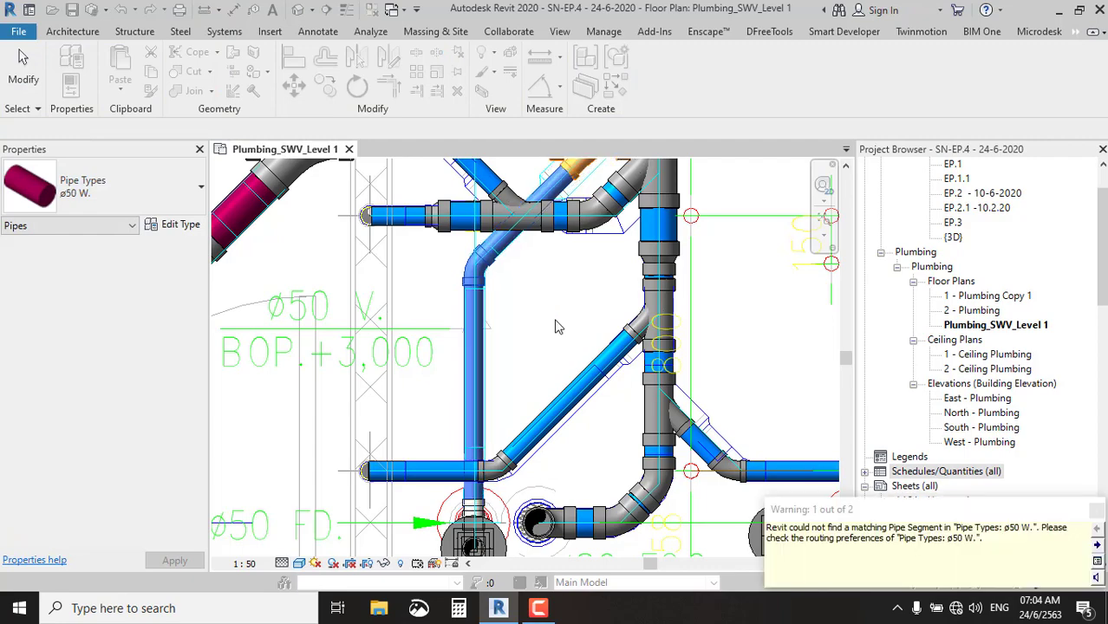
left_click(545, 315)
Box-select and delete the reducer piece above the ø50 floor drain.
scroll(521, 364, "down", 3)
scroll(487, 404, "up", 2)
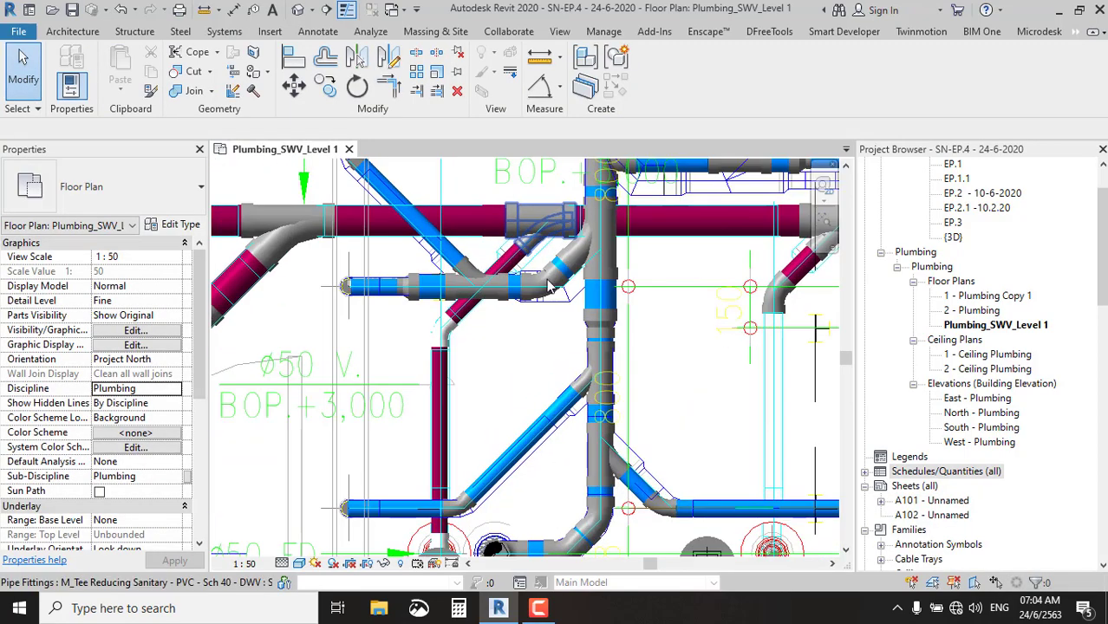
scroll(487, 404, "up", 2)
scroll(491, 355, "up", 2)
scroll(494, 321, "up", 1)
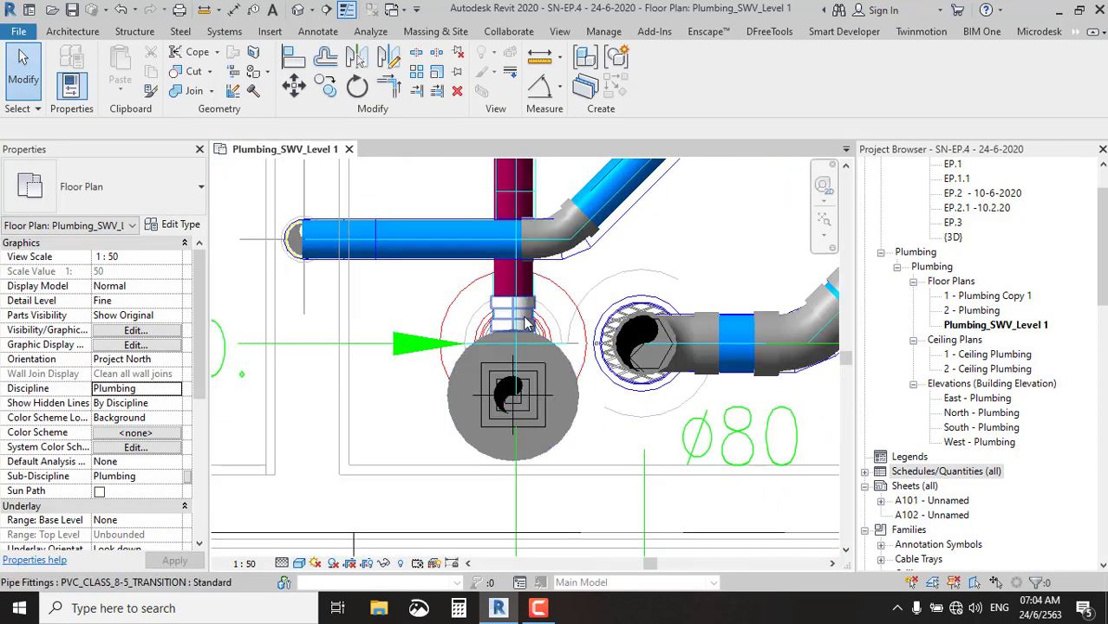
mouse_move(424, 281)
left_mouse_down()
mouse_move(570, 418)
mouse_move(570, 437)
left_mouse_up()
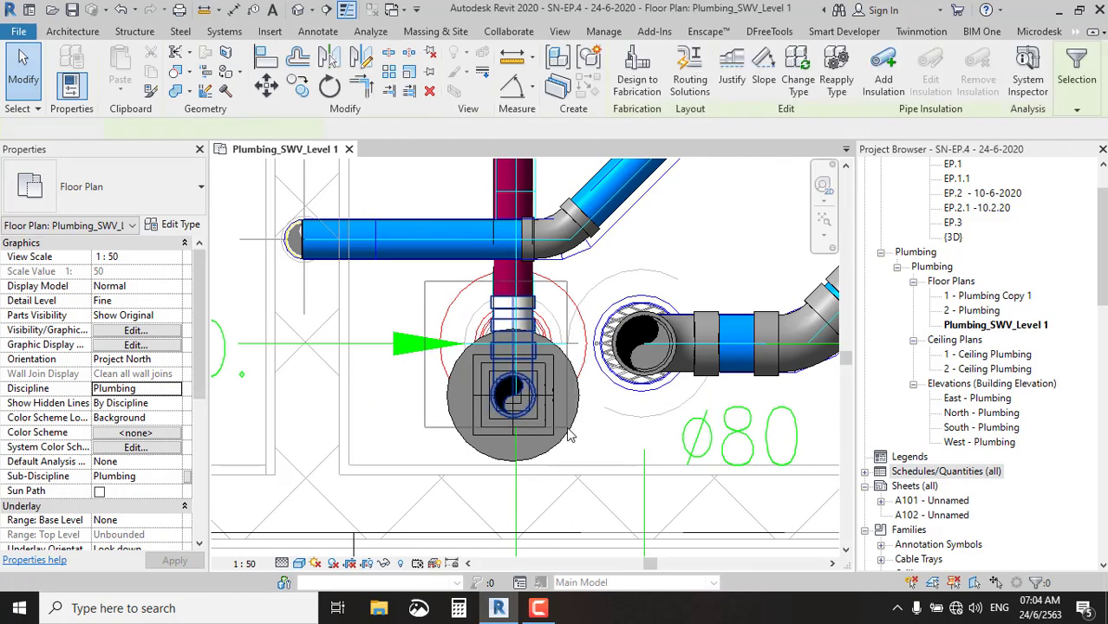
key("Delete")
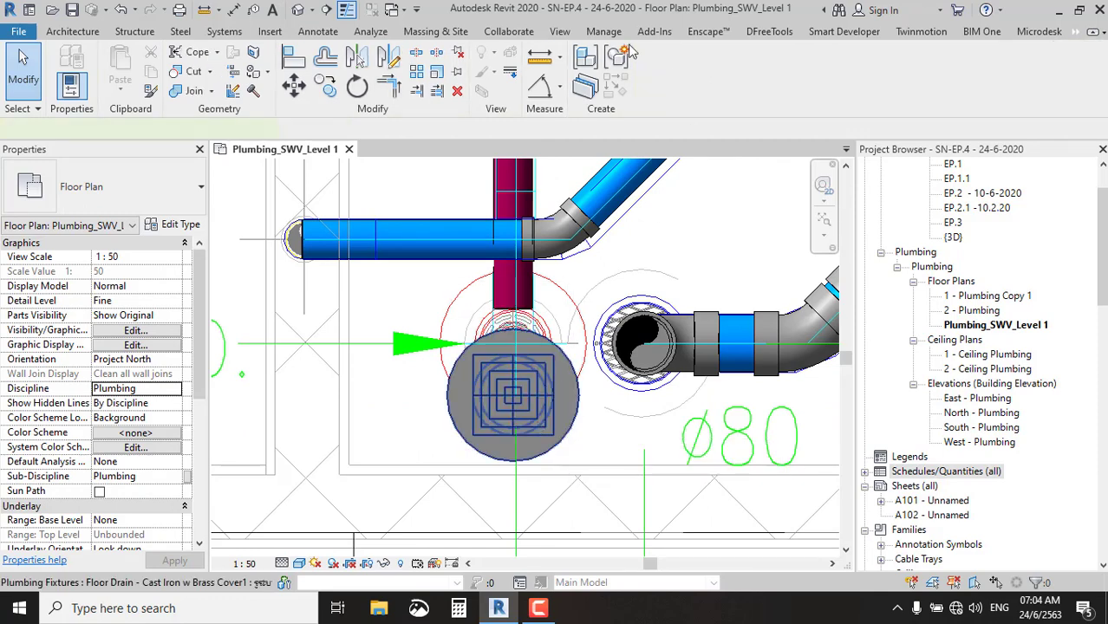
Connect the ø50 floor drain straight into the vertical waste pipe above it.
left_click(851, 75)
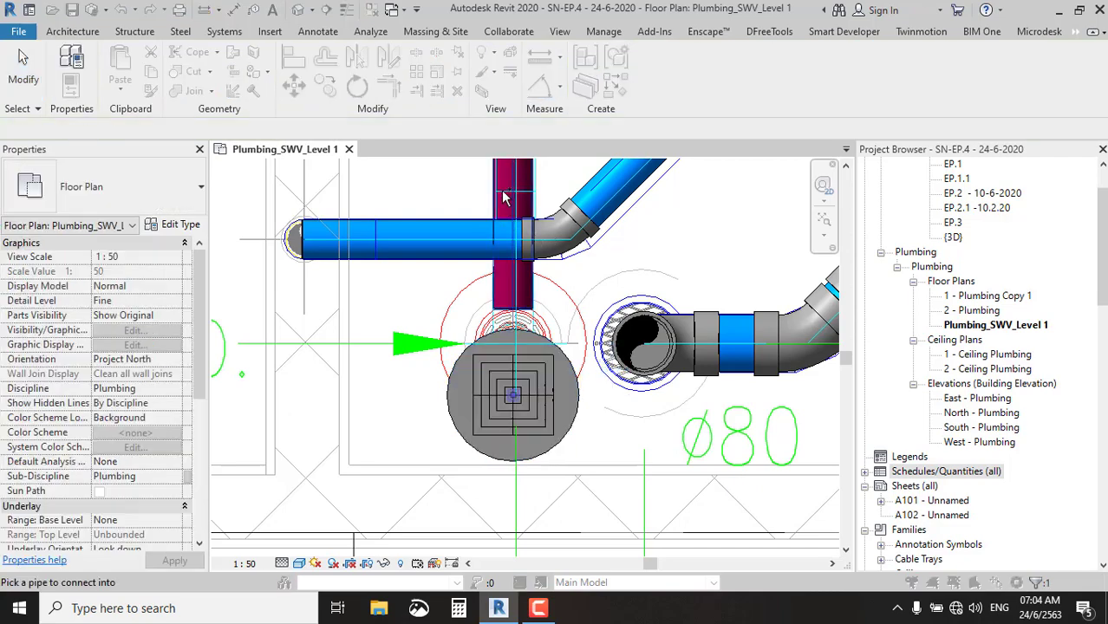
left_click(535, 295)
scroll(529, 334, "down", 5)
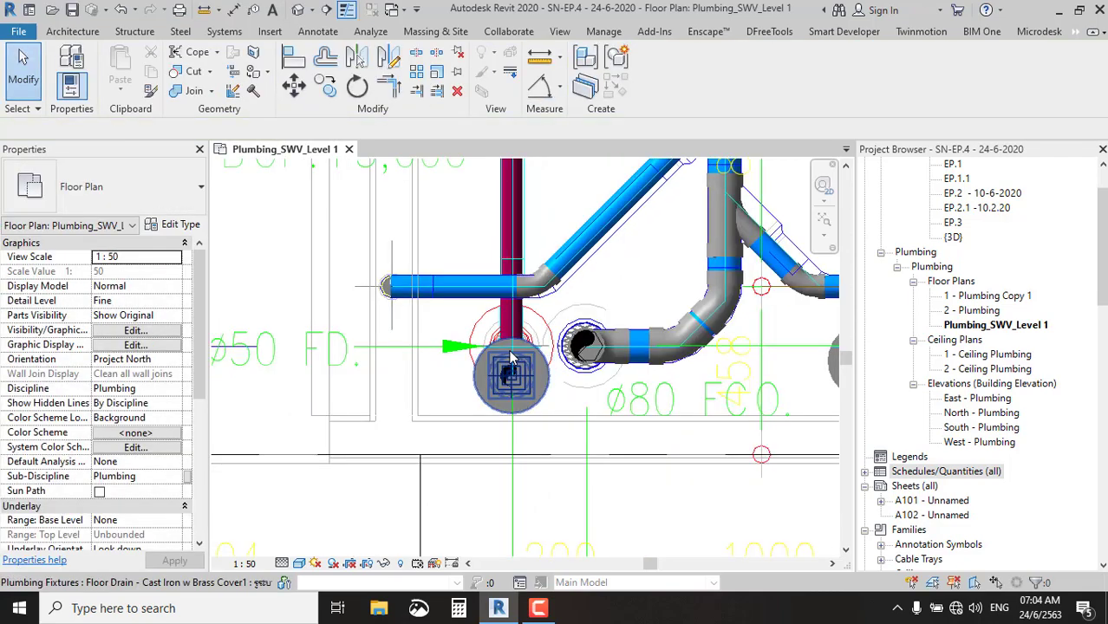
scroll(528, 336, "up", 2)
Change the tee on the horizontal pipe to PVC 8.5 - WYE 45.
scroll(525, 286, "up", 2)
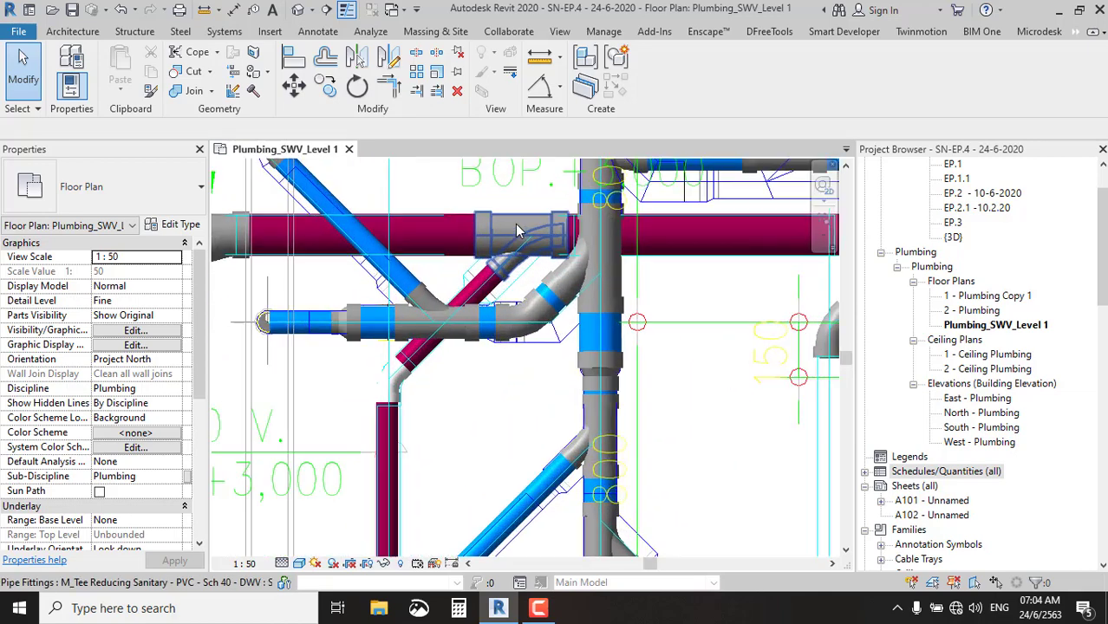
scroll(518, 232, "up", 2)
left_click(518, 232)
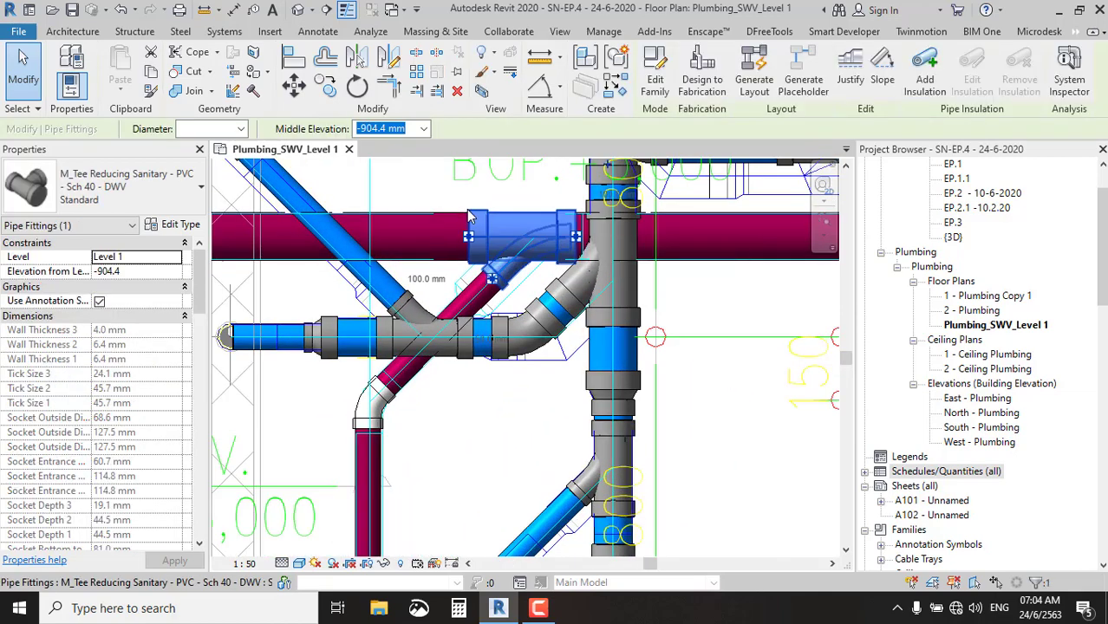
left_click(148, 173)
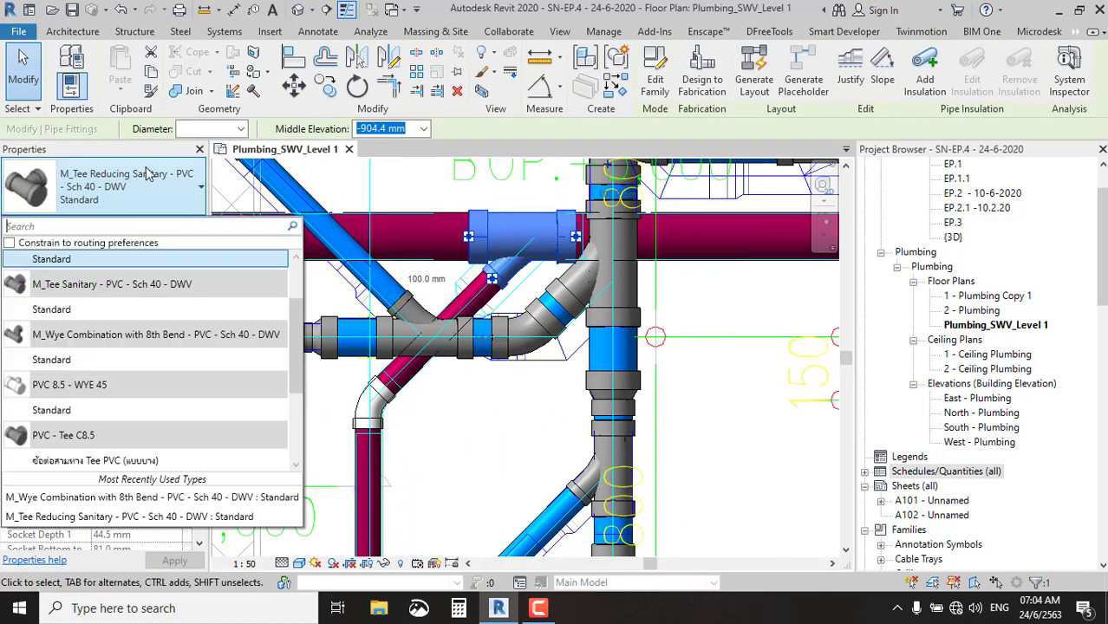
left_click(111, 410)
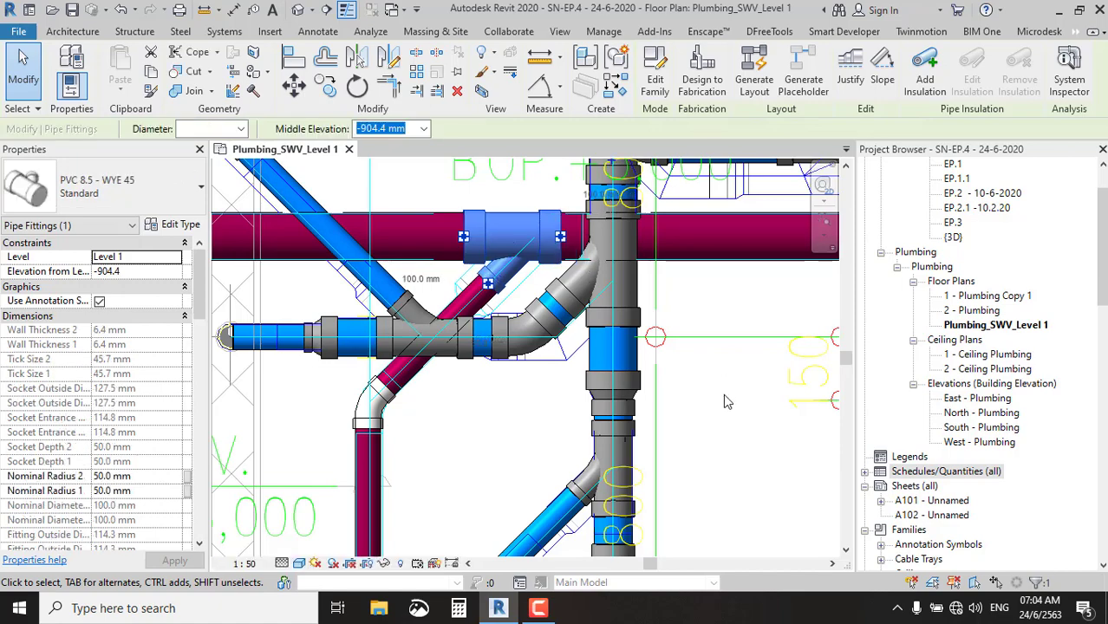
left_click(725, 395)
Try swapping all 46 matching tees to the wye, cancelling after the line-too-short error.
scroll(726, 401, "down", 3)
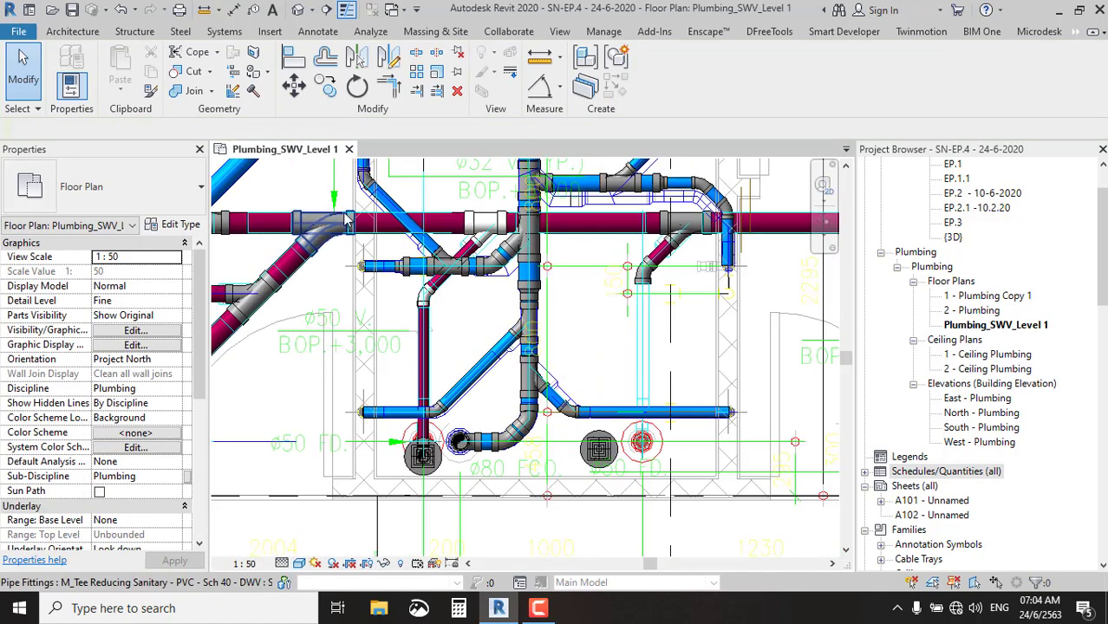
left_click(347, 220)
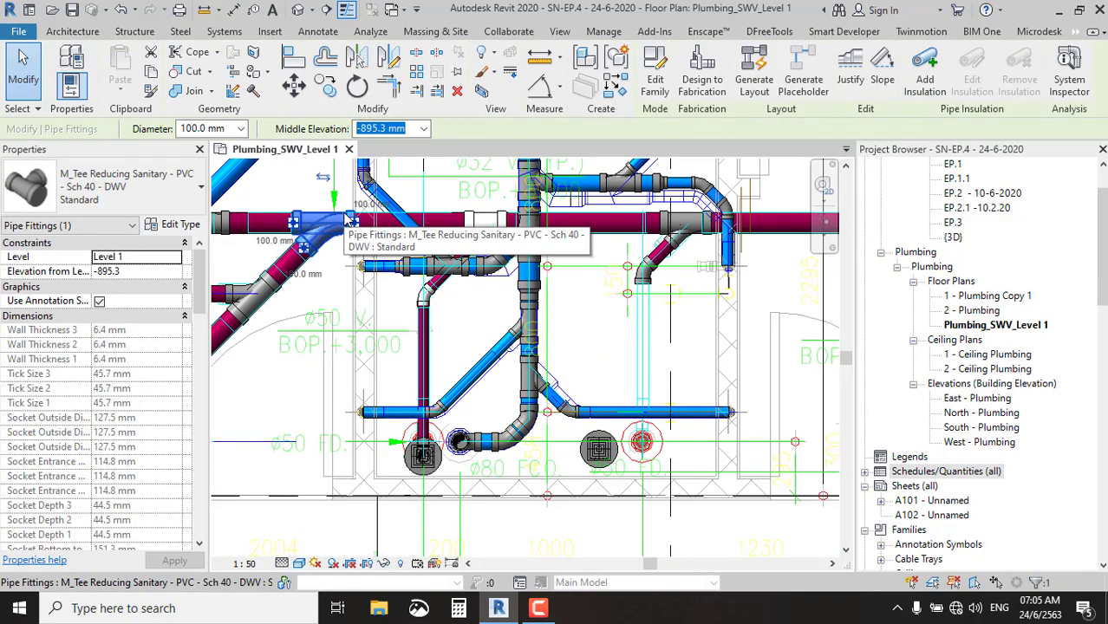
key("s")
key("a")
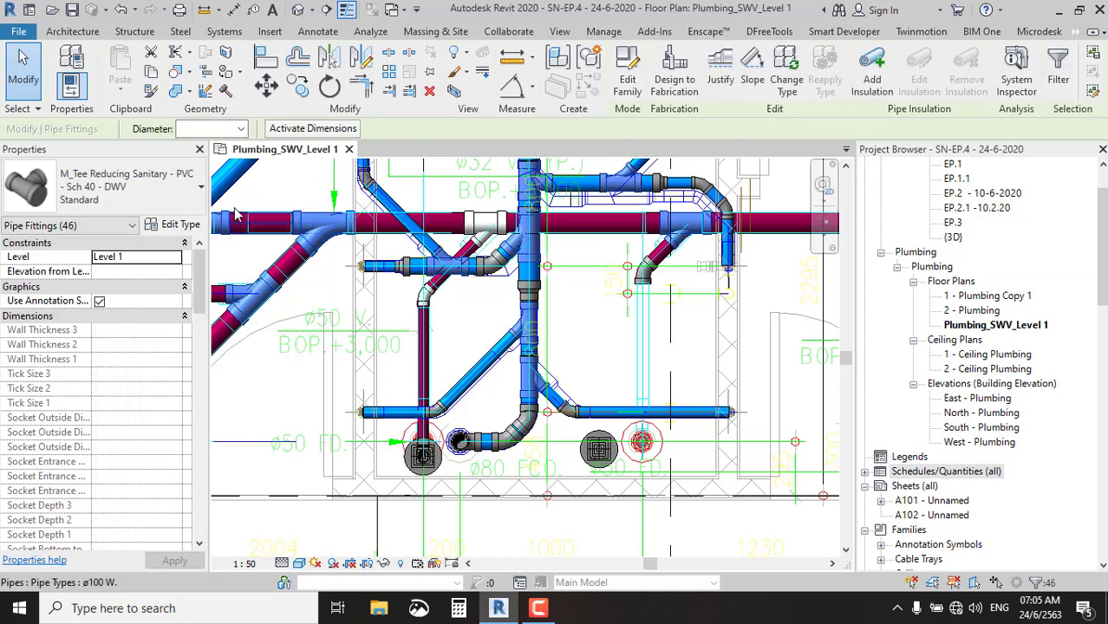
left_click(134, 193)
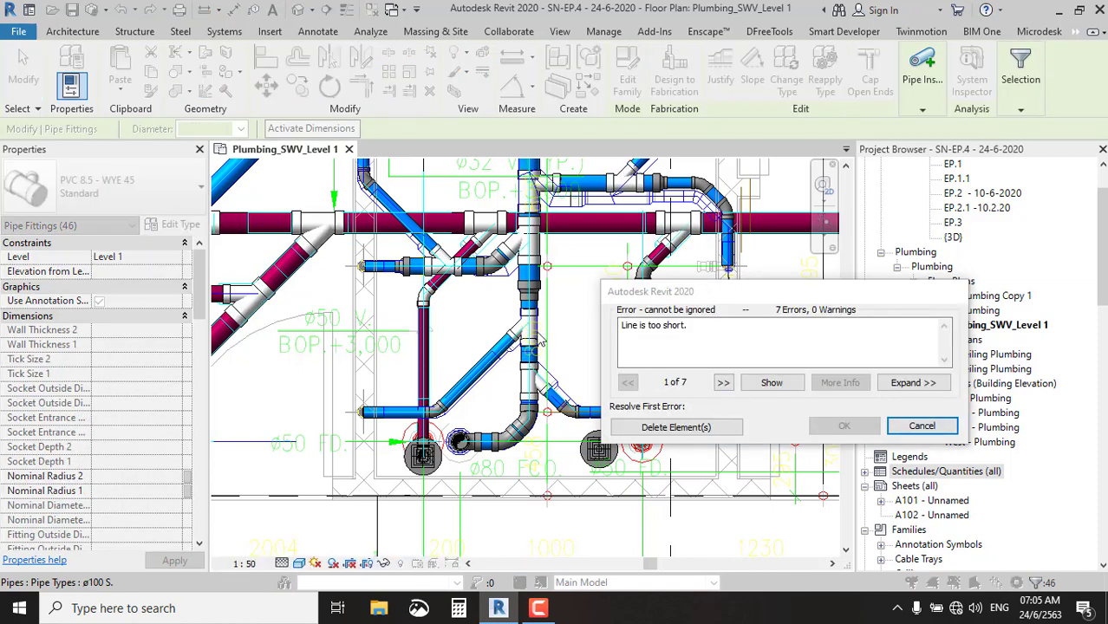
left_click(926, 428)
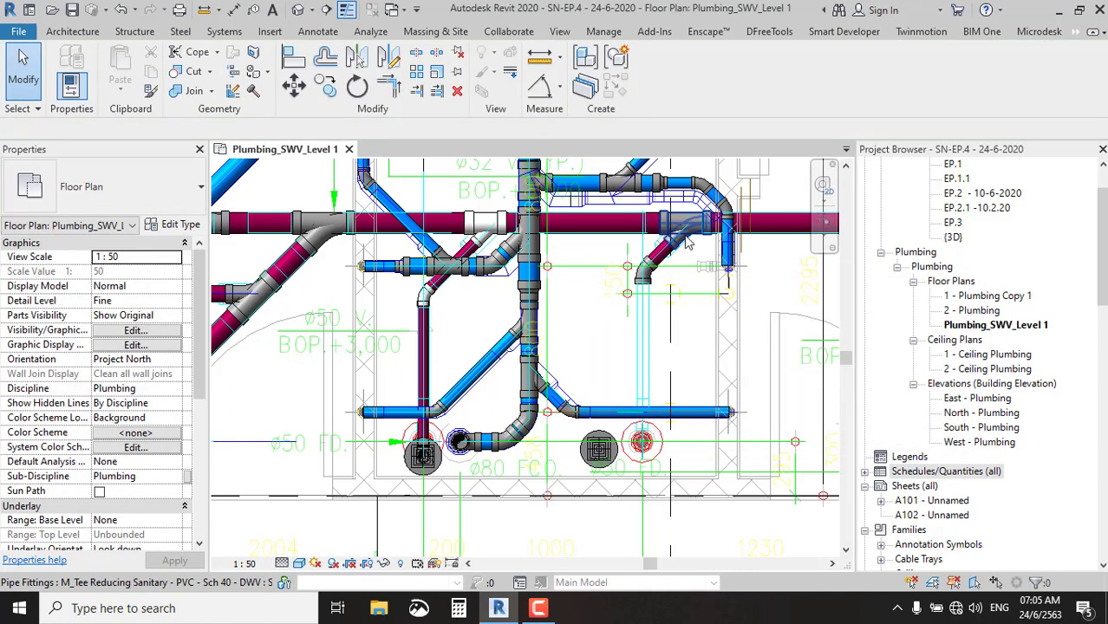
Select six tee fittings across the runs and switch them to PVC 8.5 - WYE 45.
left_click(451, 232)
scroll(452, 233, "up", 2)
middle_click_drag(452, 232, 637, 226)
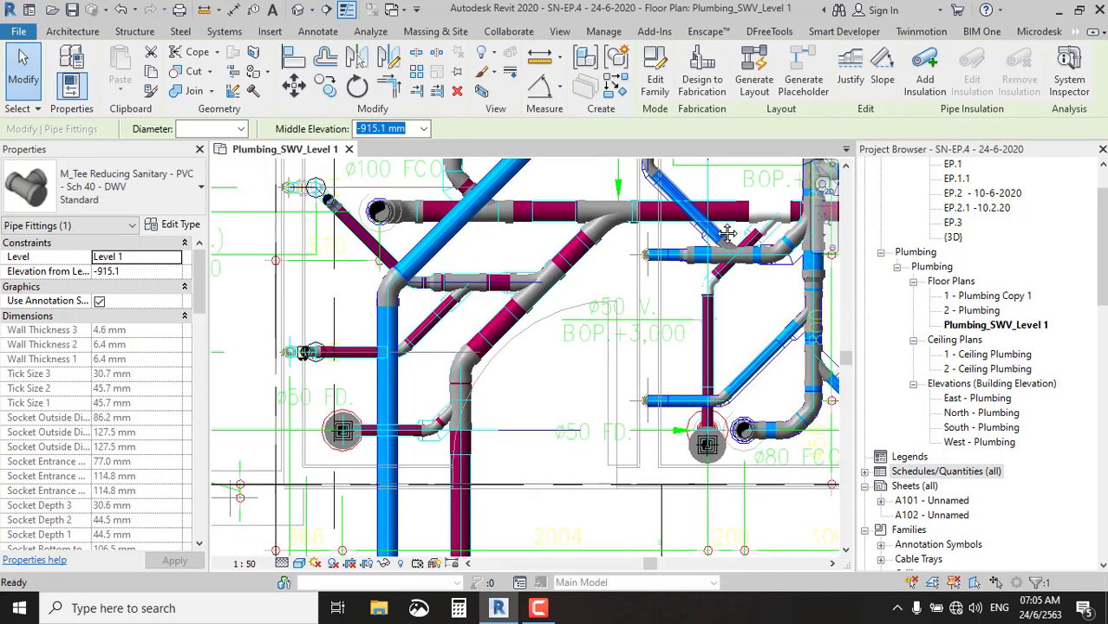
left_click(531, 287, "ctrl")
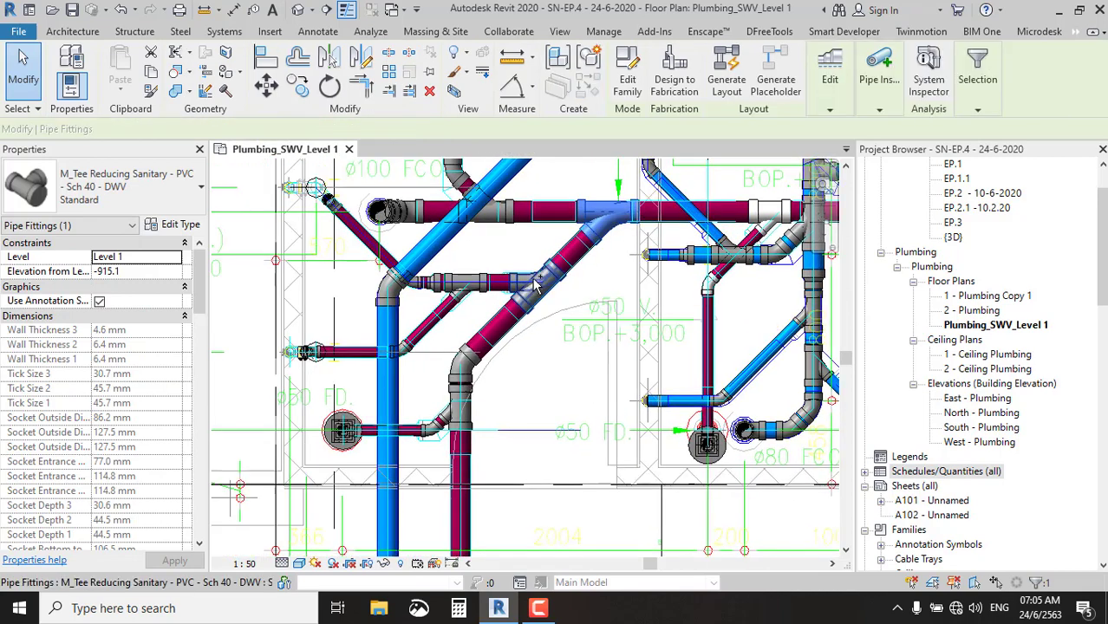
left_click(483, 280, "ctrl")
left_click(474, 407, "ctrl")
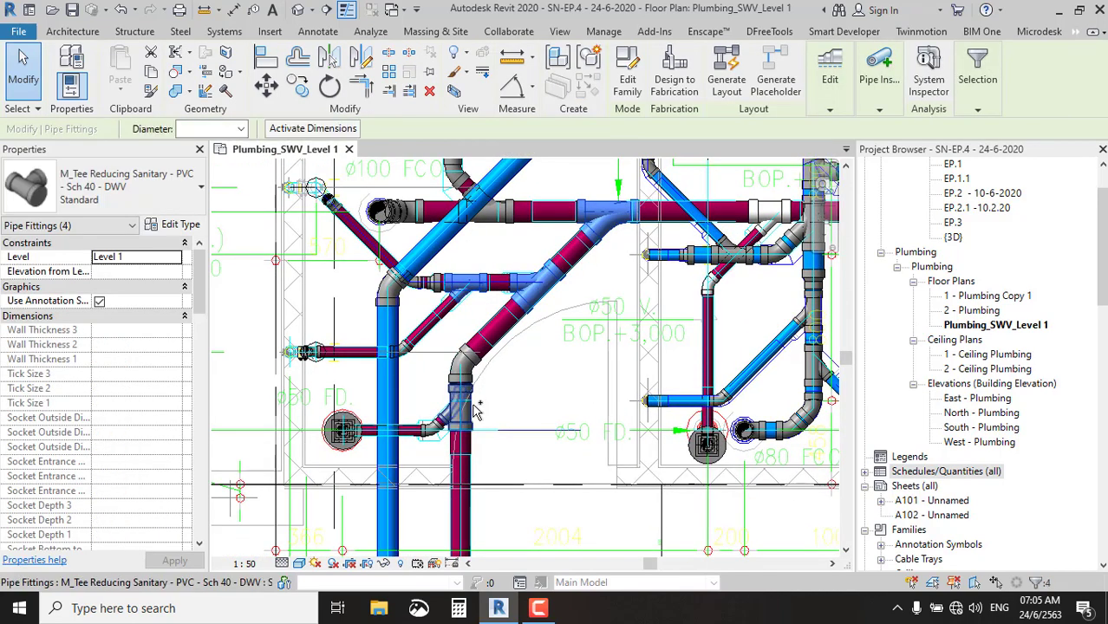
left_click(475, 412, "ctrl")
middle_click_drag(475, 412, 477, 514)
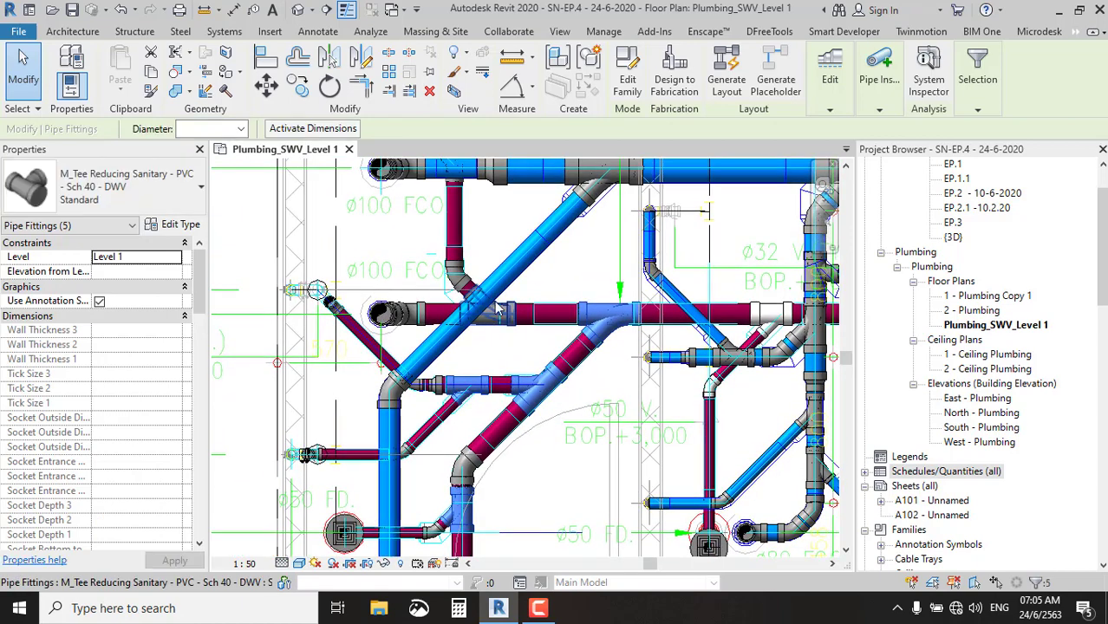
middle_click_drag(512, 343, 507, 366)
left_click(509, 369, "ctrl")
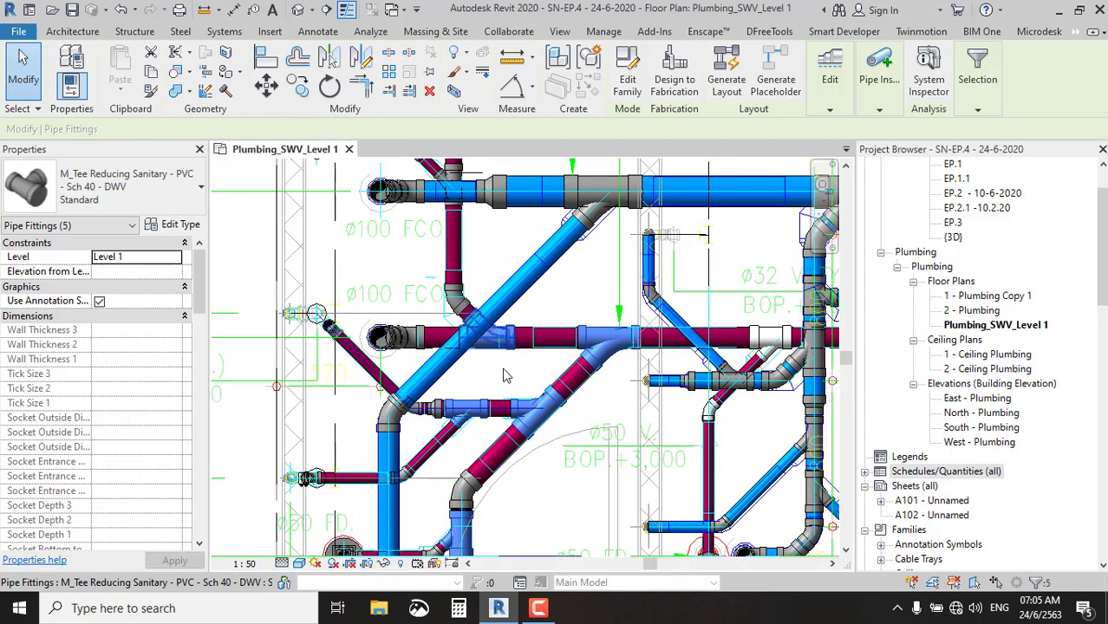
left_click(117, 185)
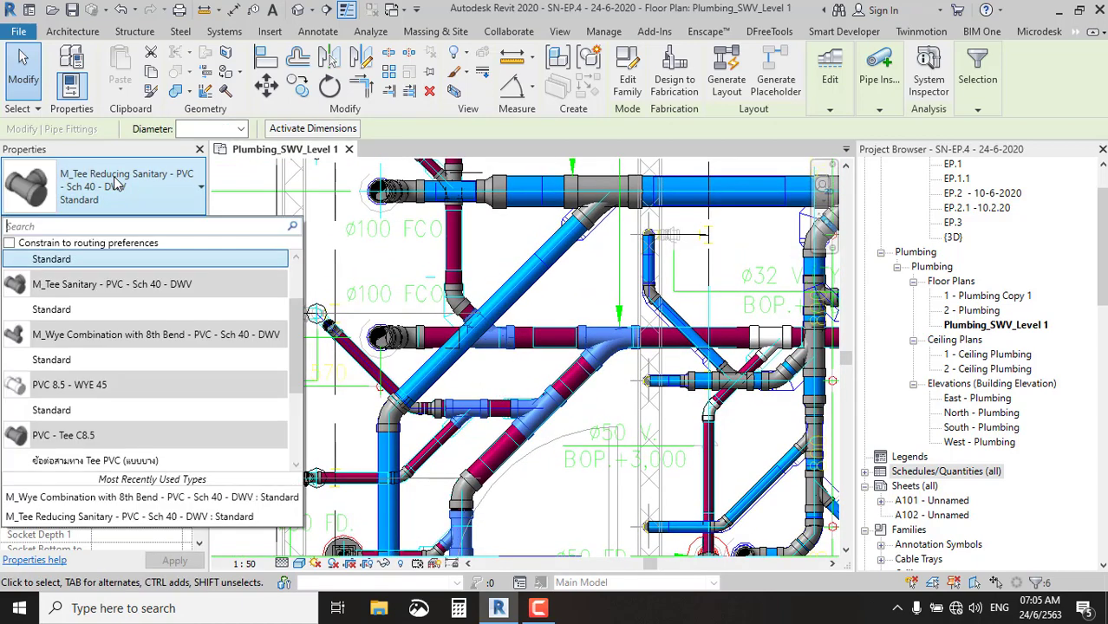
left_click(87, 411)
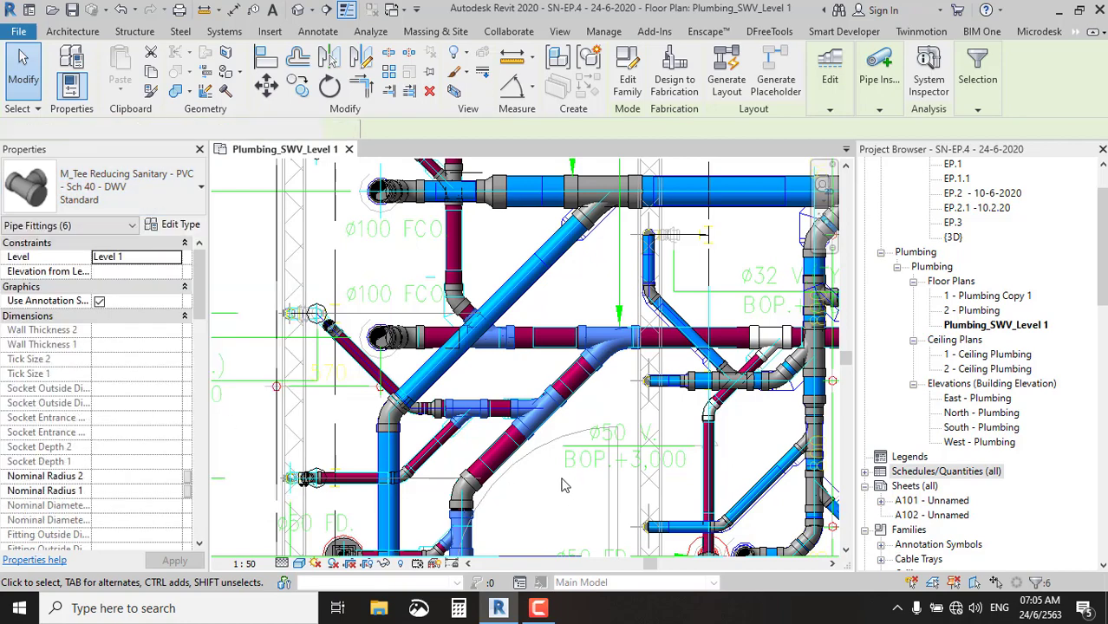
left_click(566, 474)
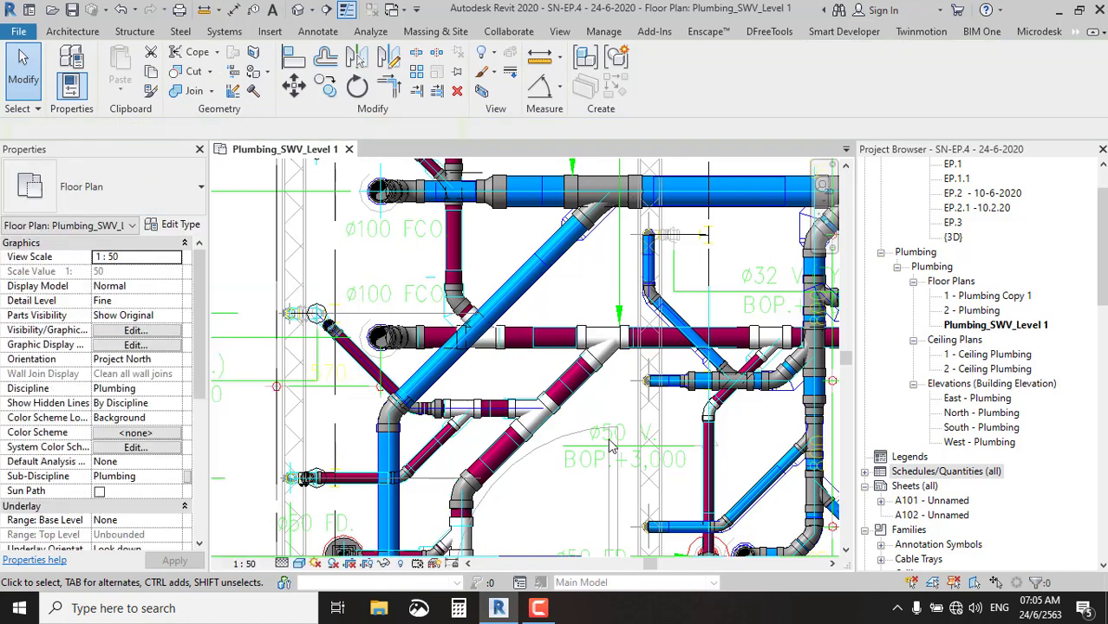
middle_click_drag(604, 444, 353, 279)
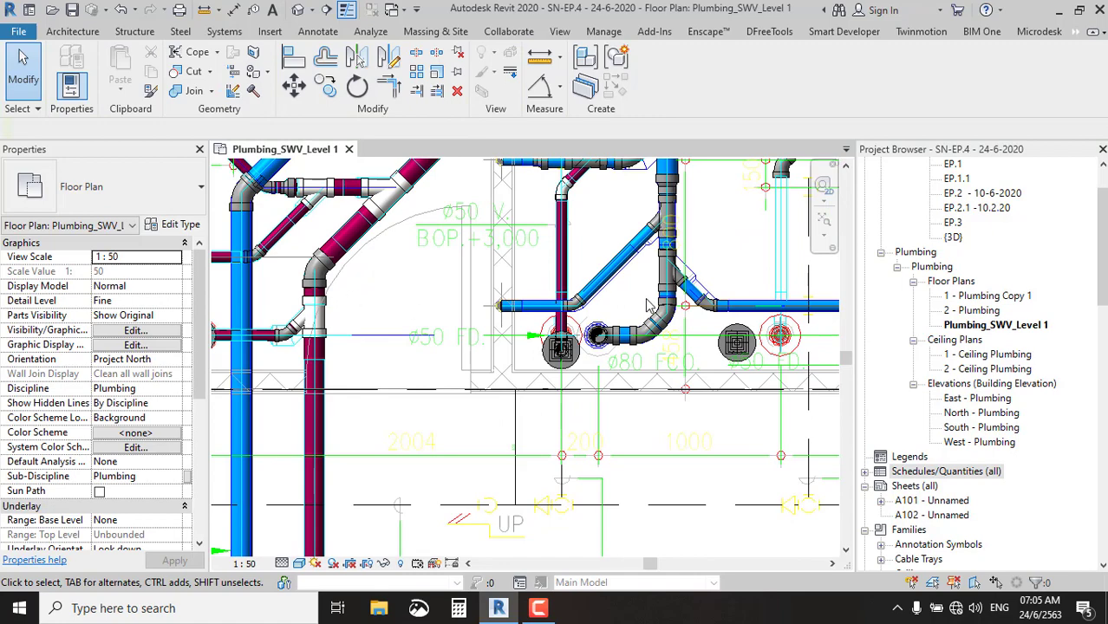
scroll(685, 280, "up", 1)
left_click(708, 251)
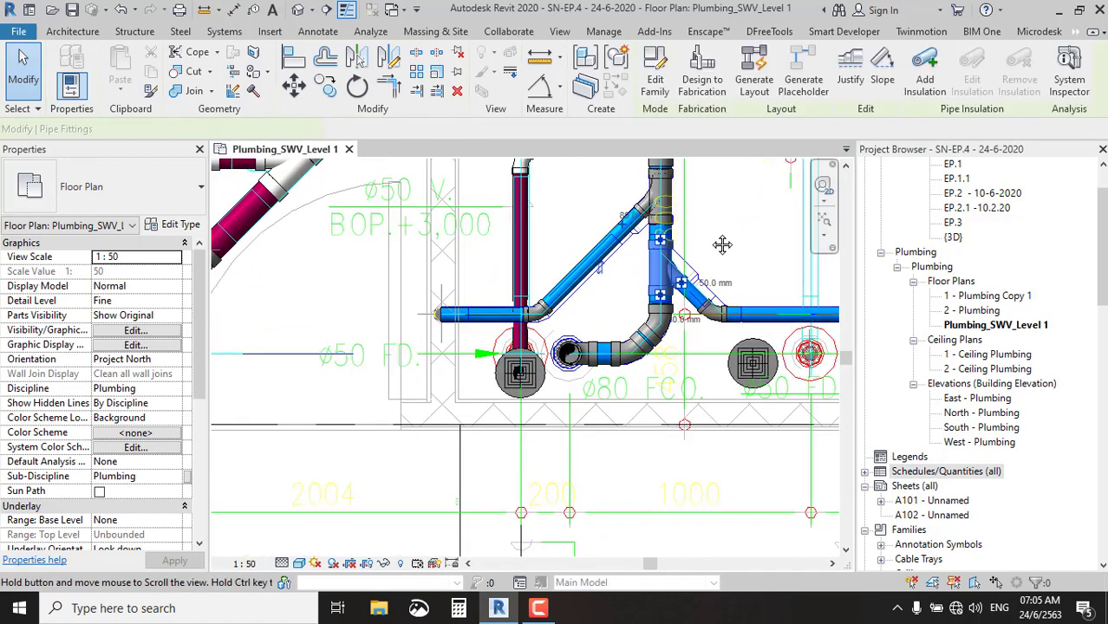
middle_click_drag(716, 240, 620, 337)
left_click(557, 194, "ctrl")
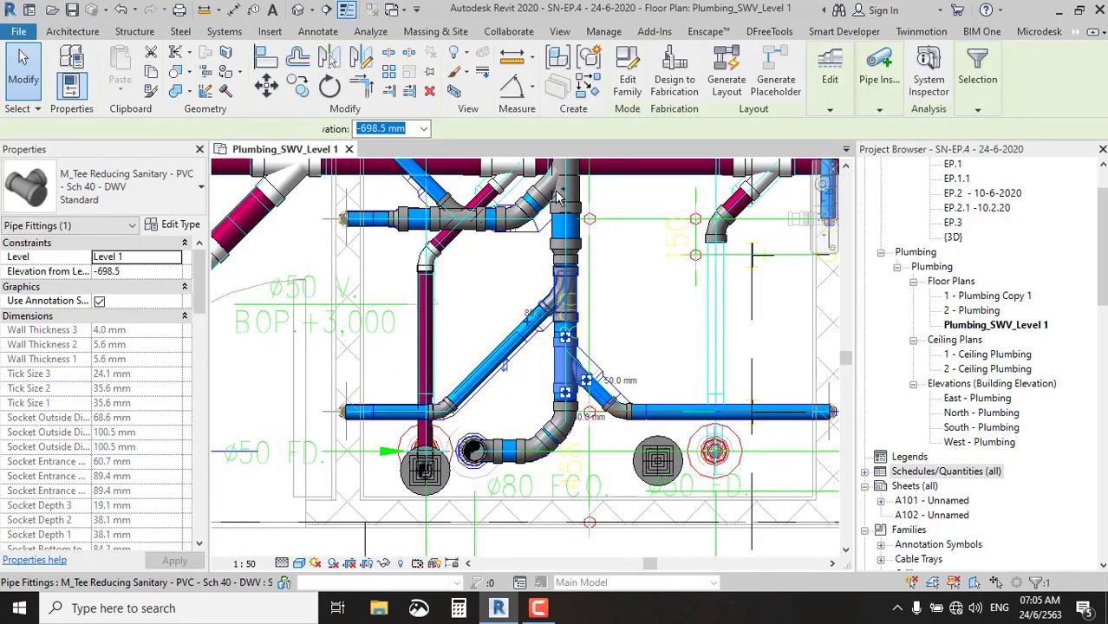
middle_click_drag(650, 265, 438, 384)
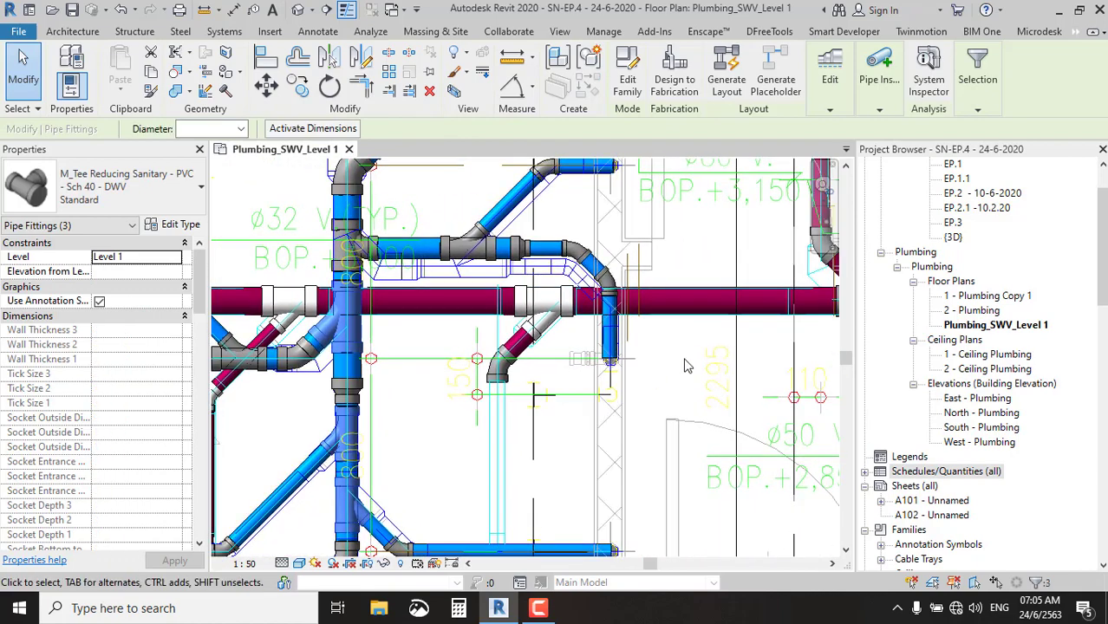
left_click(470, 233, "ctrl")
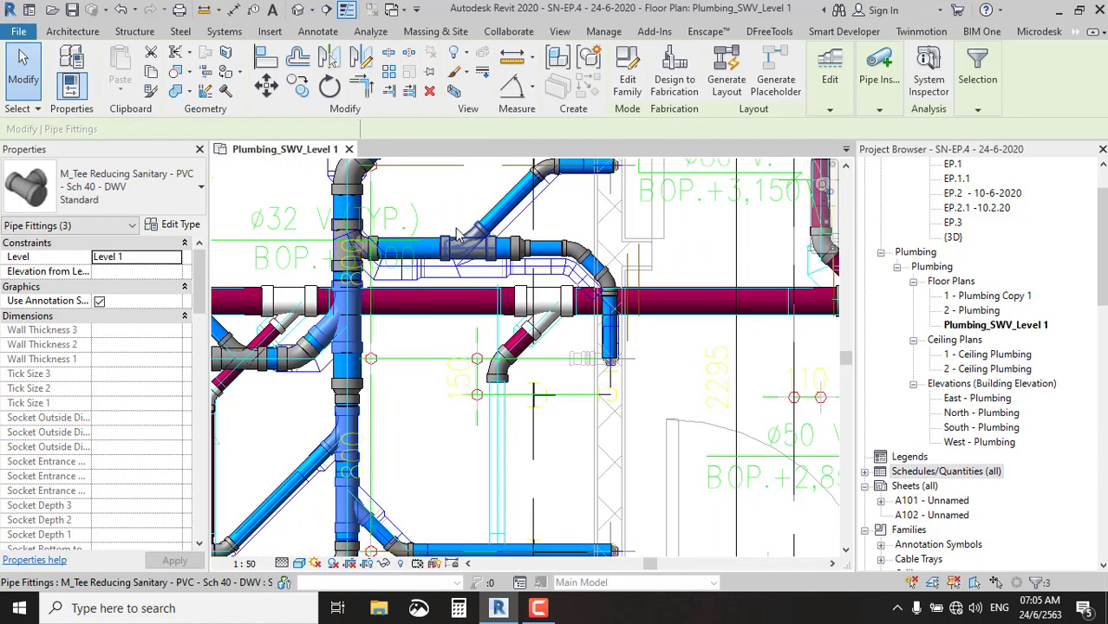
middle_click_drag(465, 231, 445, 330)
middle_click_drag(577, 212, 568, 313)
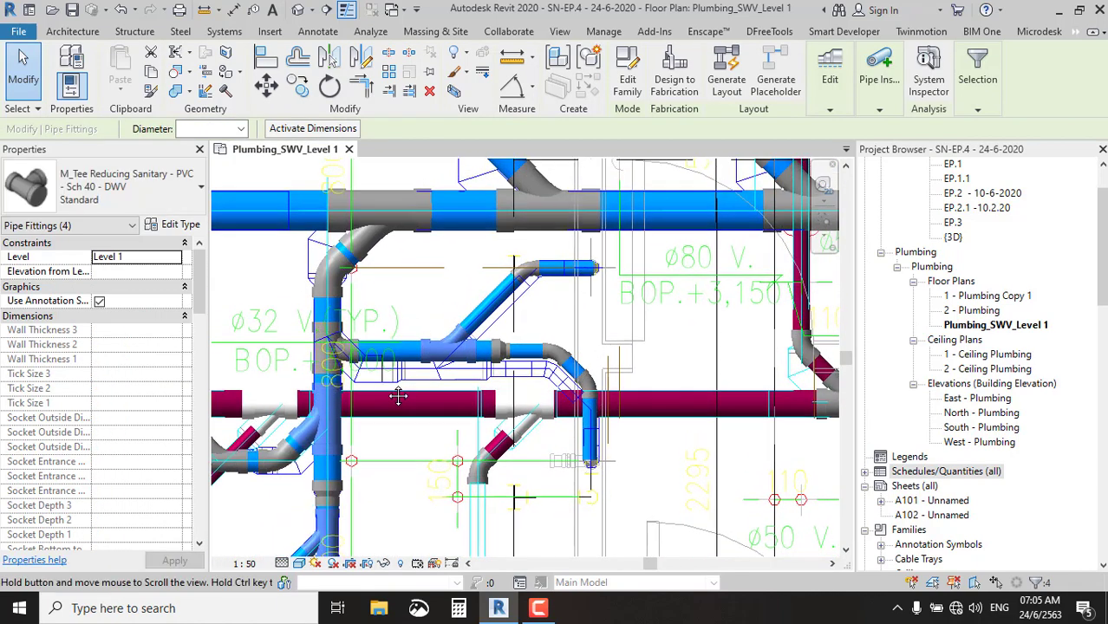
left_click(558, 301, "ctrl")
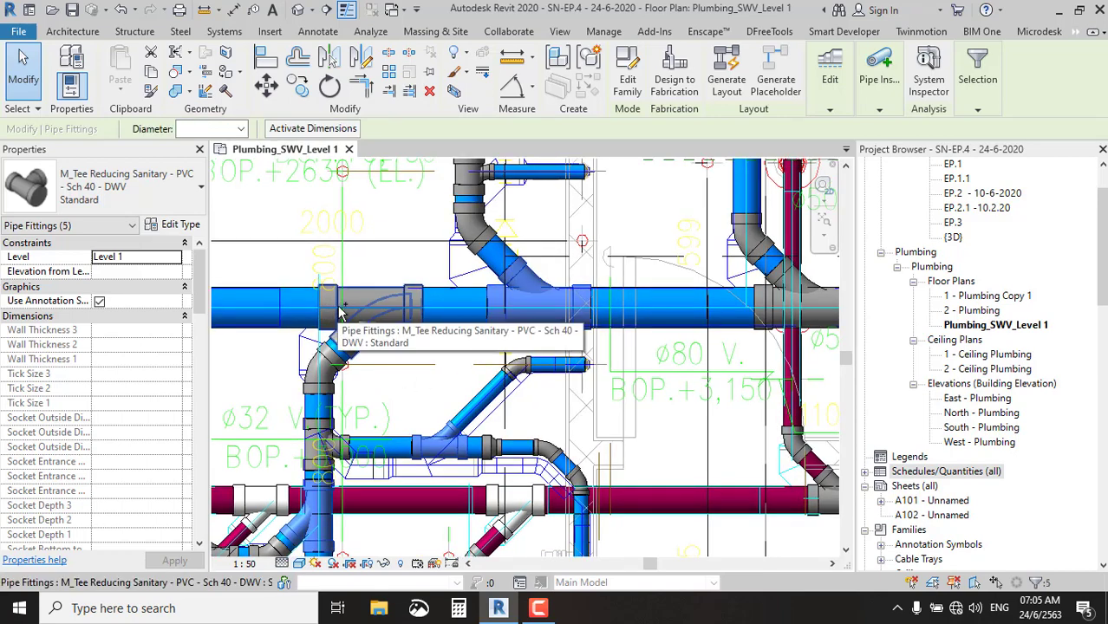
left_click(334, 313, "ctrl")
left_click(771, 312, "ctrl")
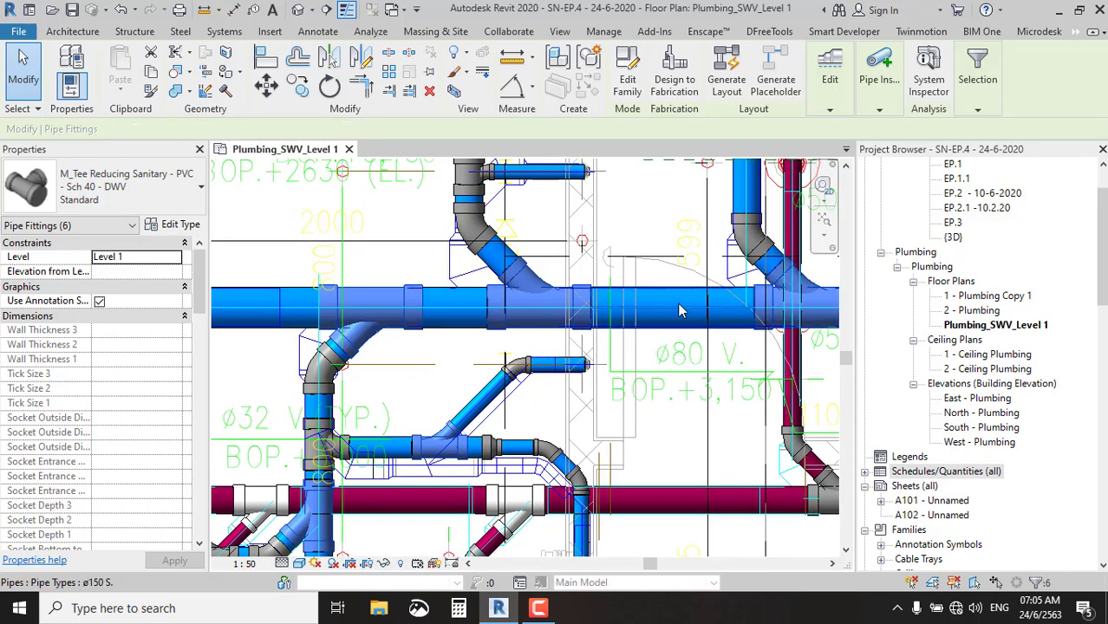
middle_click_drag(771, 312, 398, 392)
left_click(718, 380, "ctrl")
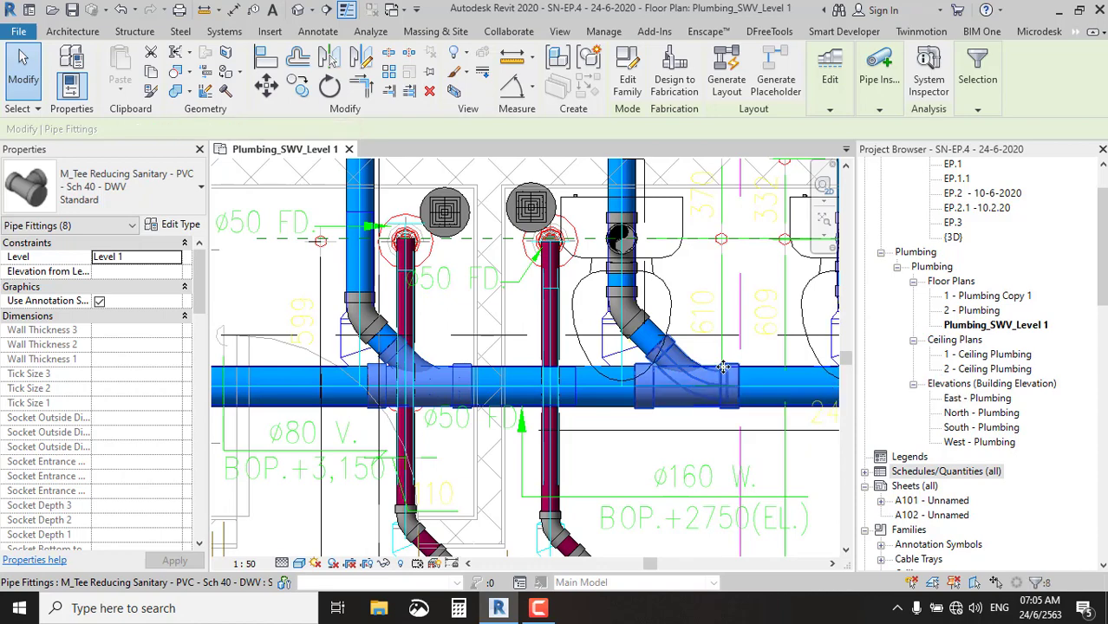
middle_click_drag(718, 380, 426, 357)
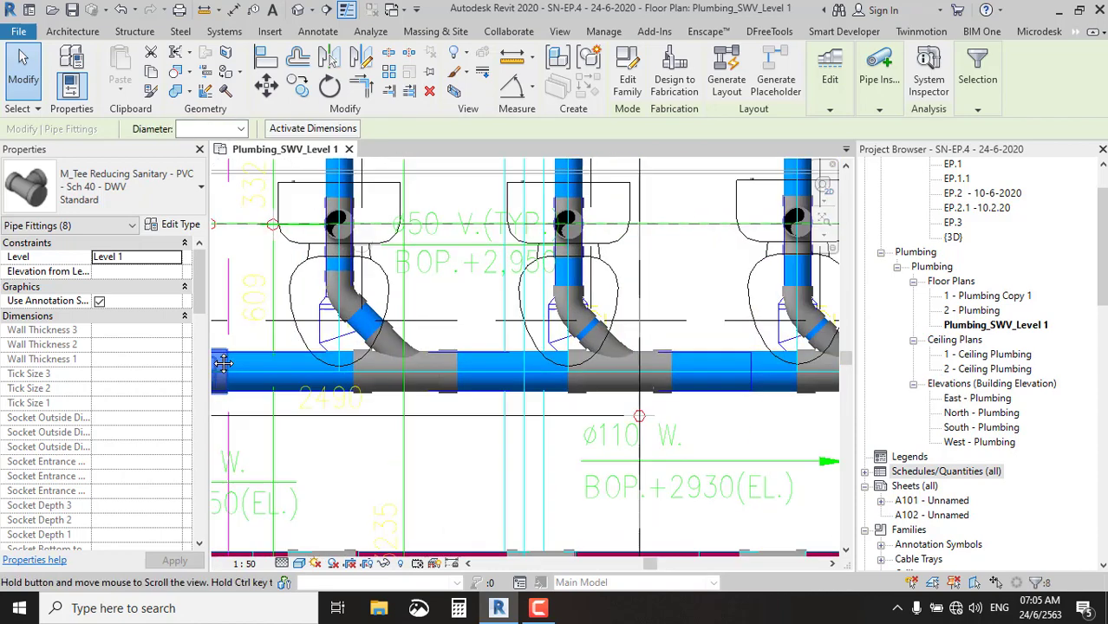
left_click(637, 359, "ctrl")
middle_click_drag(637, 360, 431, 357)
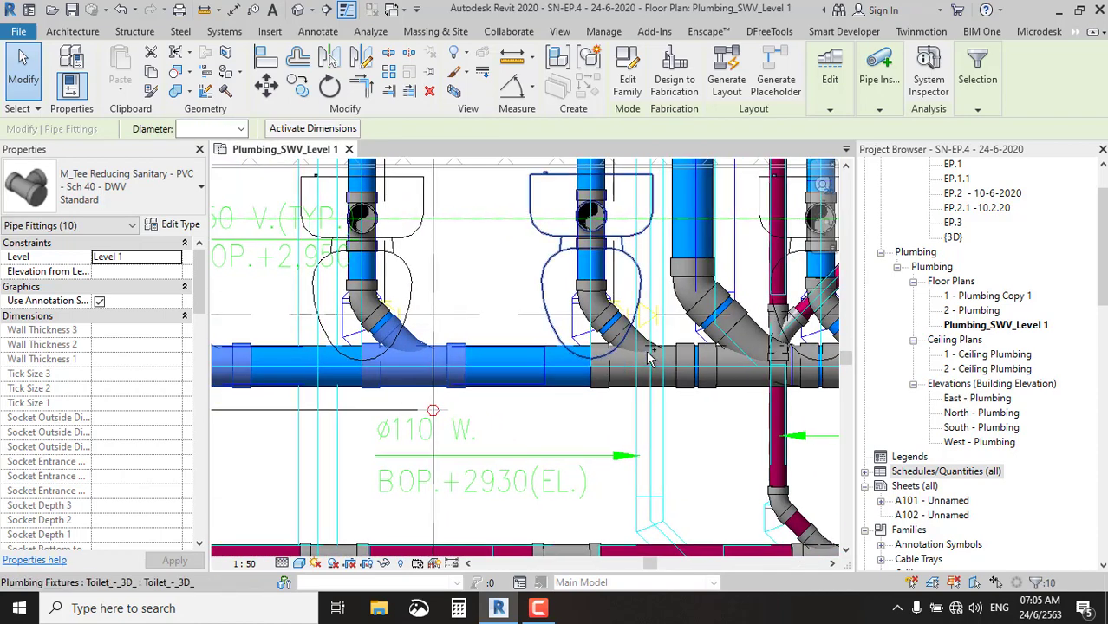
left_click(647, 359, "ctrl")
middle_click_drag(647, 358, 474, 353)
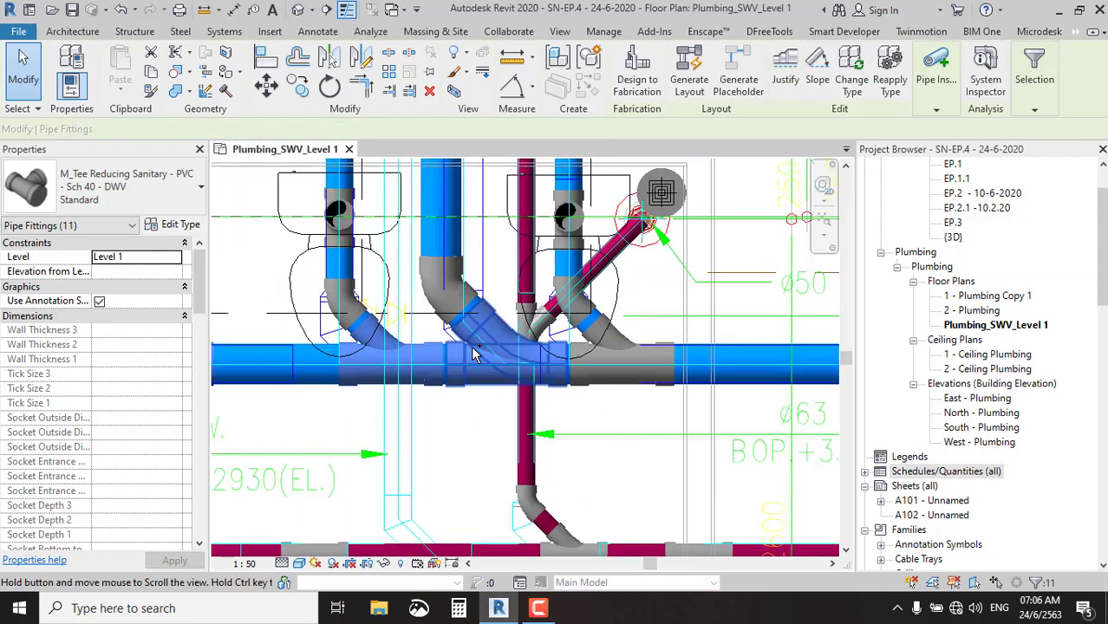
left_click(474, 354, "ctrl")
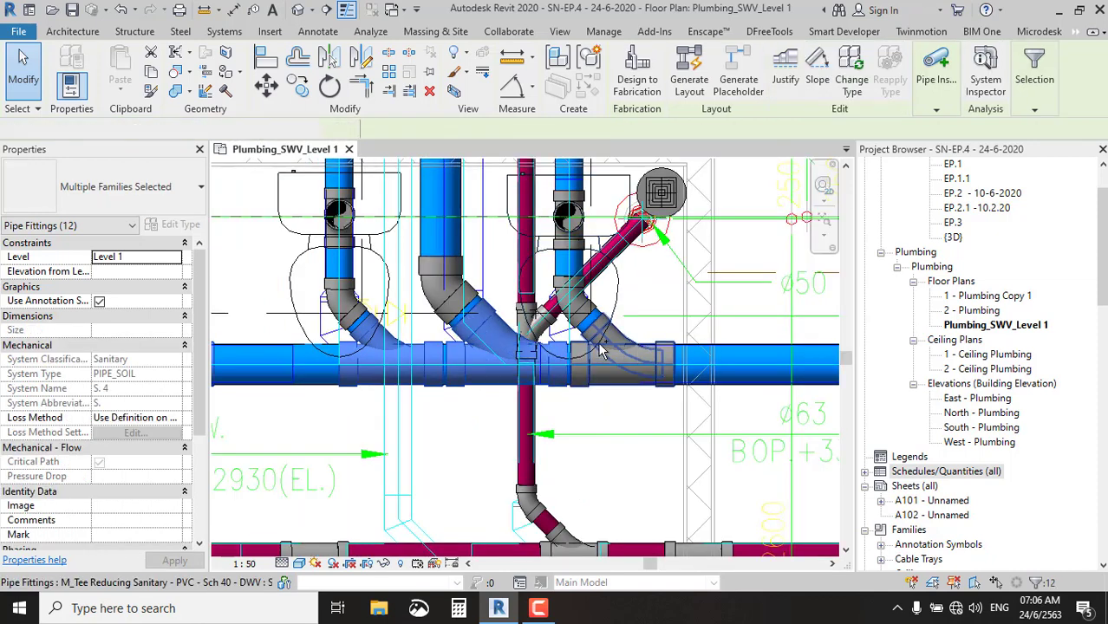
left_click(99, 196)
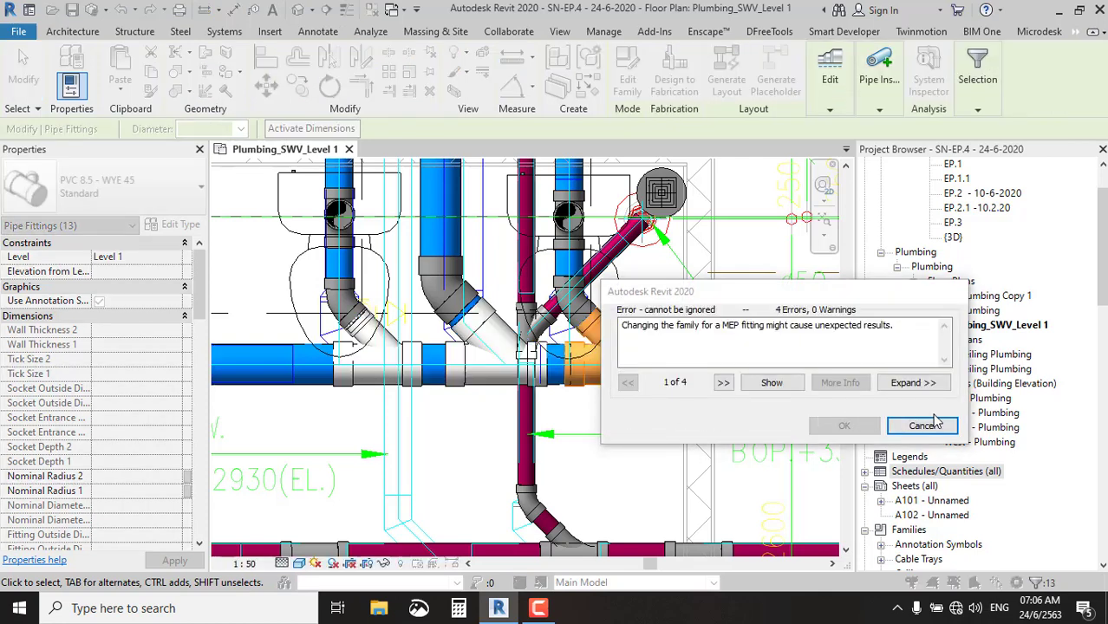
left_click(919, 425)
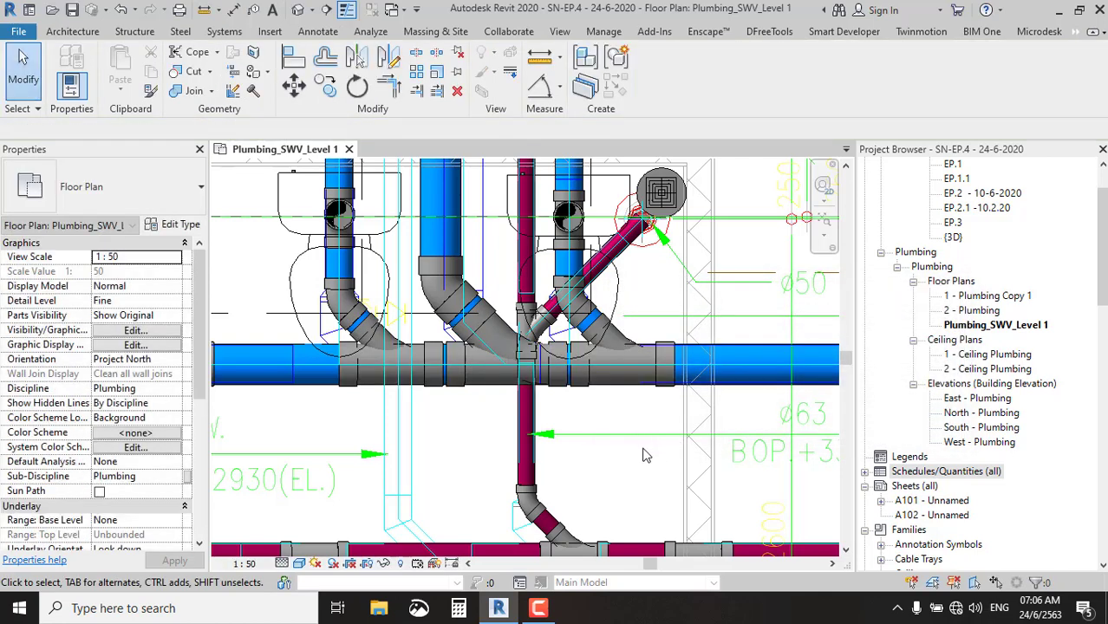
Try changing two reducing tees on the main to PVC 8.5 - WYE 45, cancelling both after errors.
left_click(607, 355)
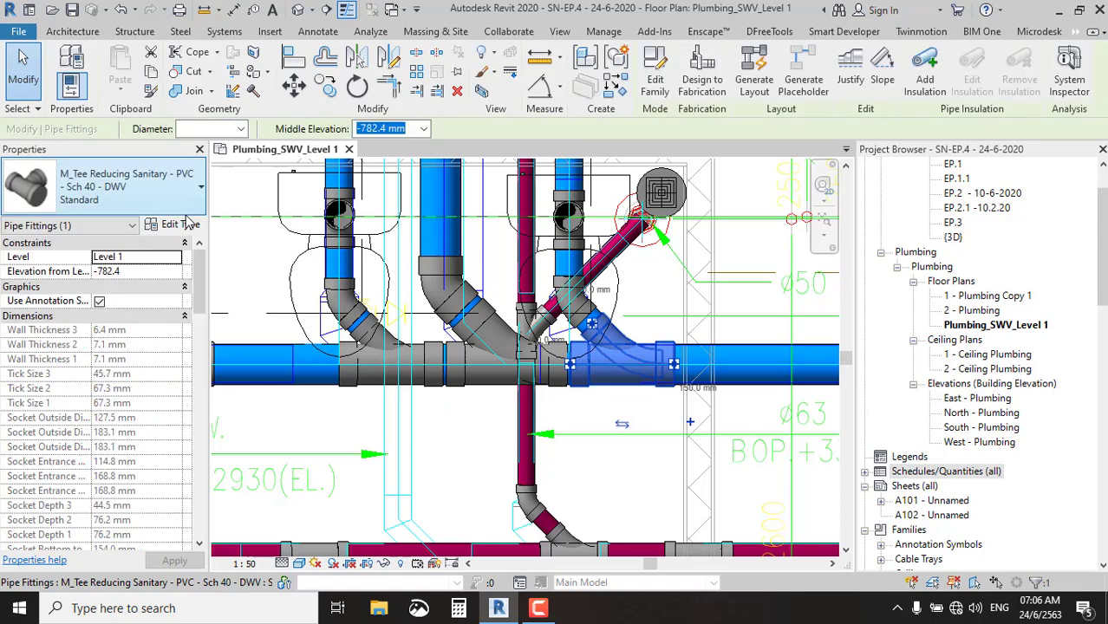
left_click(201, 187)
left_click(67, 411)
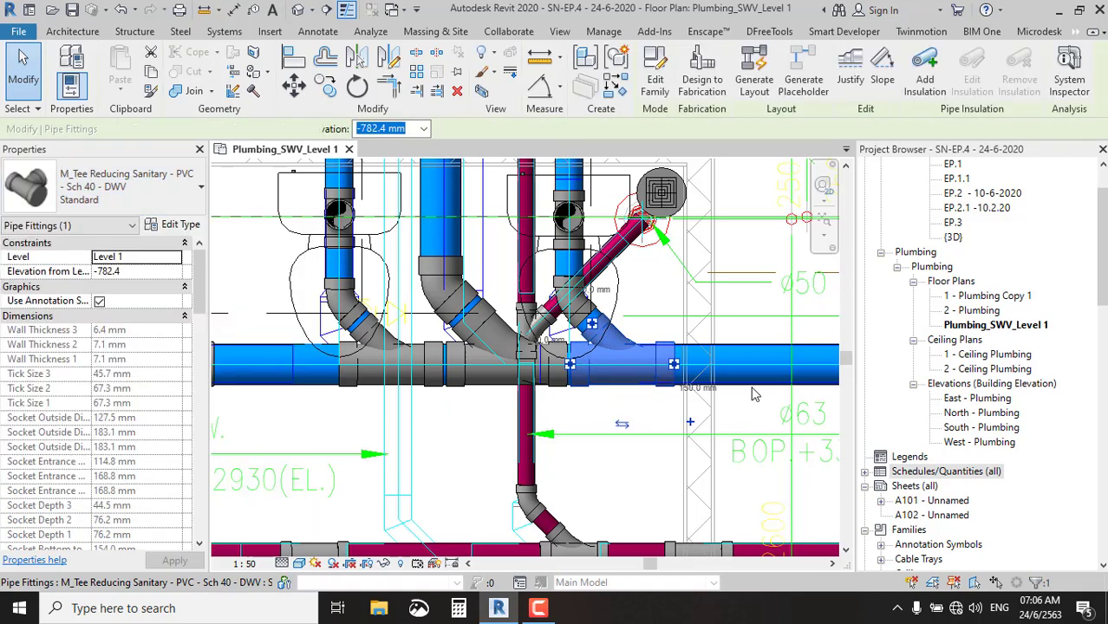
left_click(977, 425)
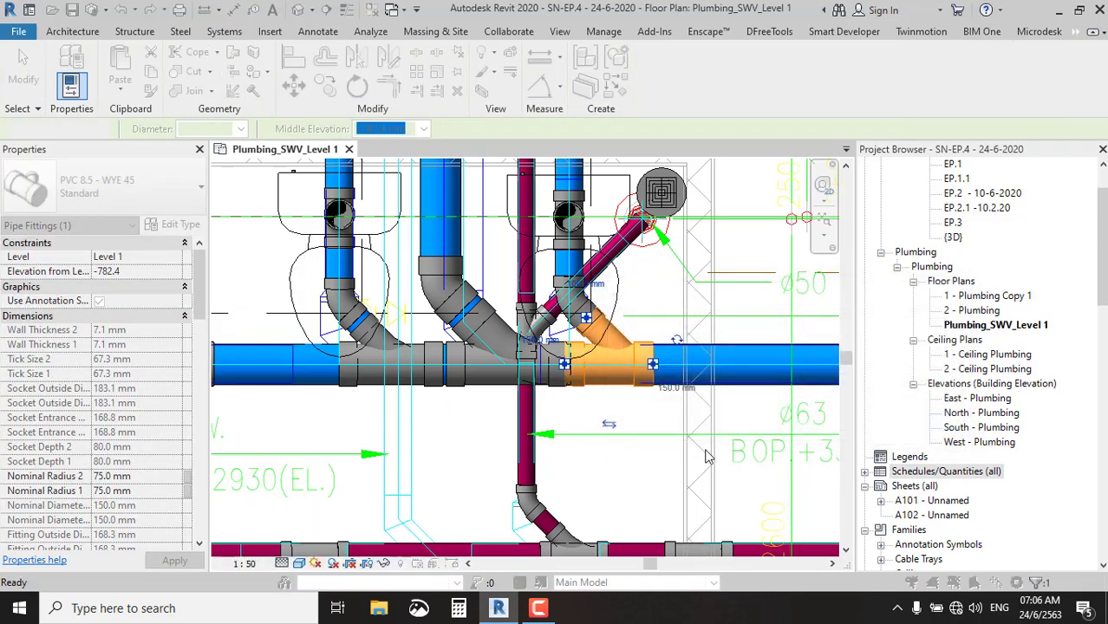
key("Escape")
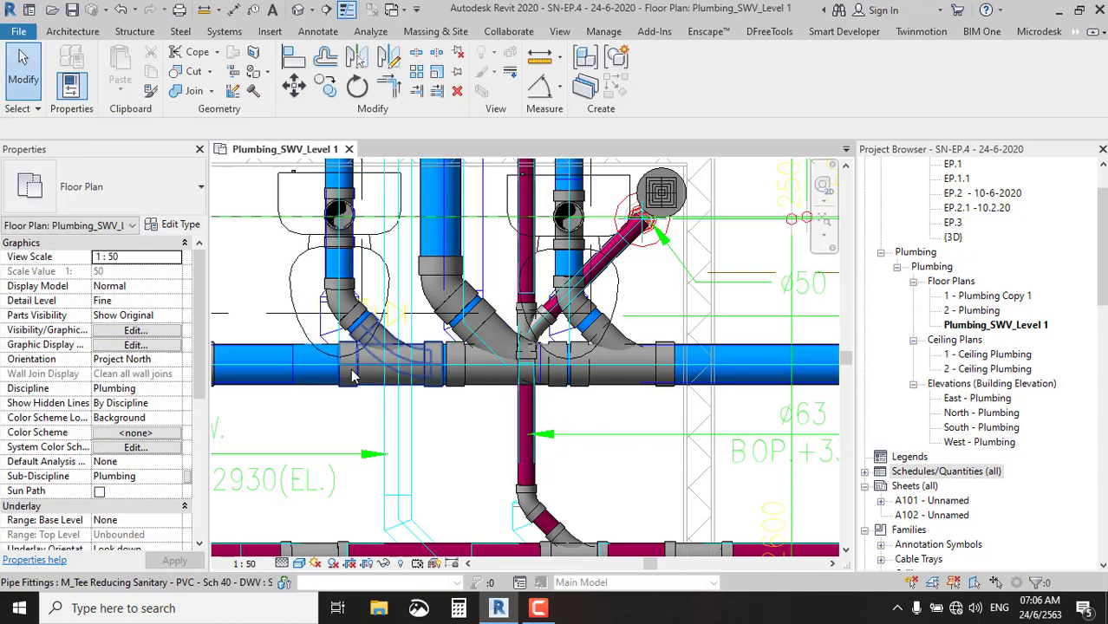
left_click(352, 374)
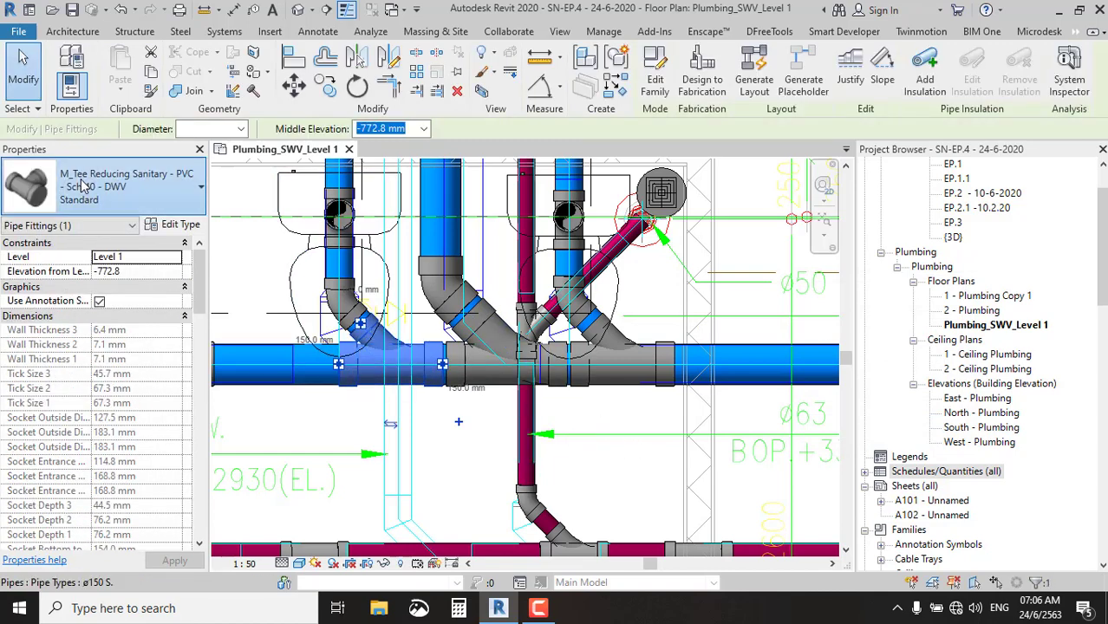
left_click(84, 191)
left_click(56, 411)
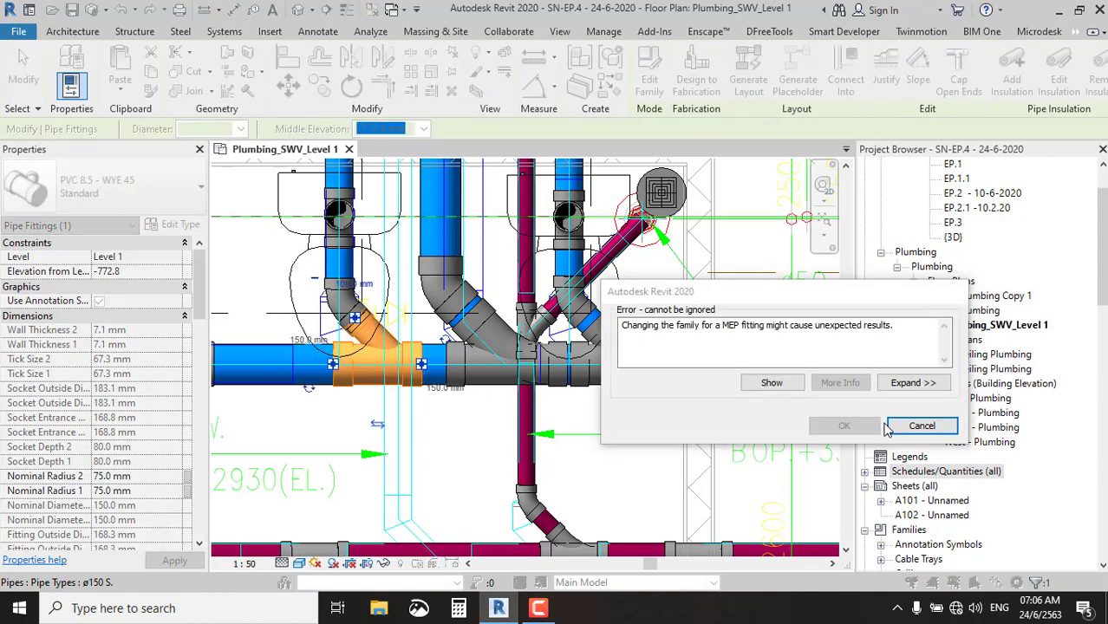
left_click(922, 425)
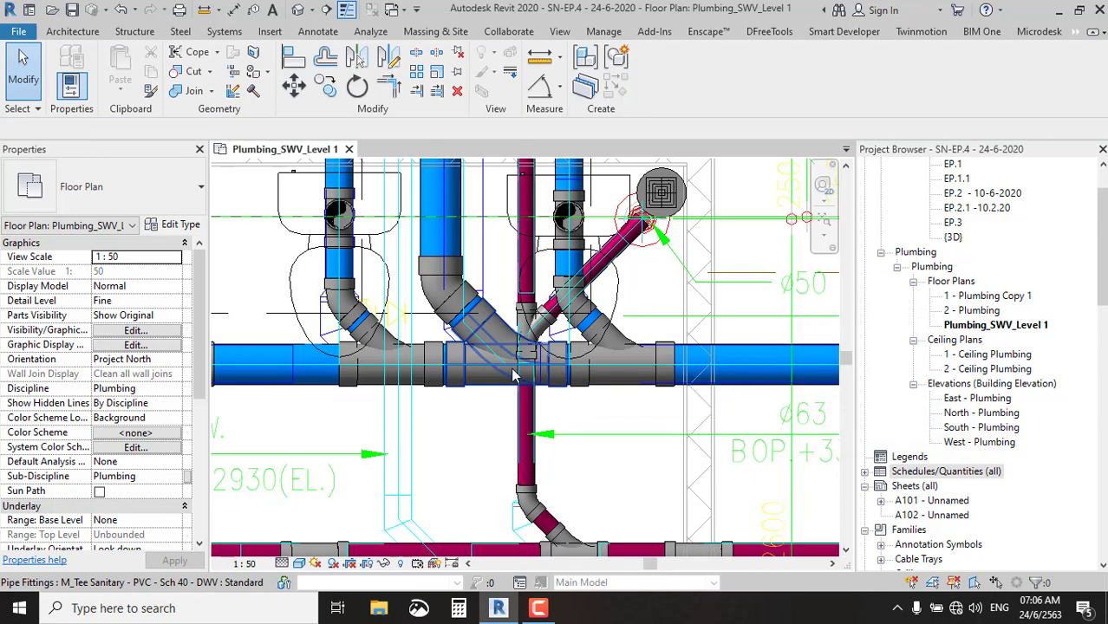
Change two more reducing tees near the toilet branches to PVC 8.5 - WYE 45.
scroll(733, 325, "down", 2)
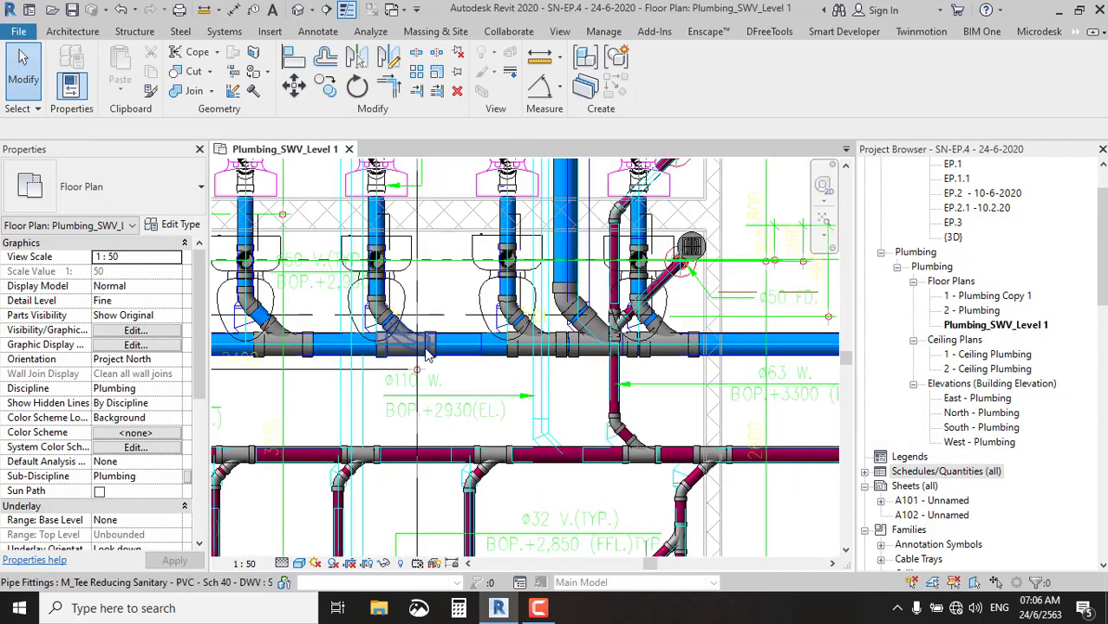
middle_click_drag(395, 355, 499, 338)
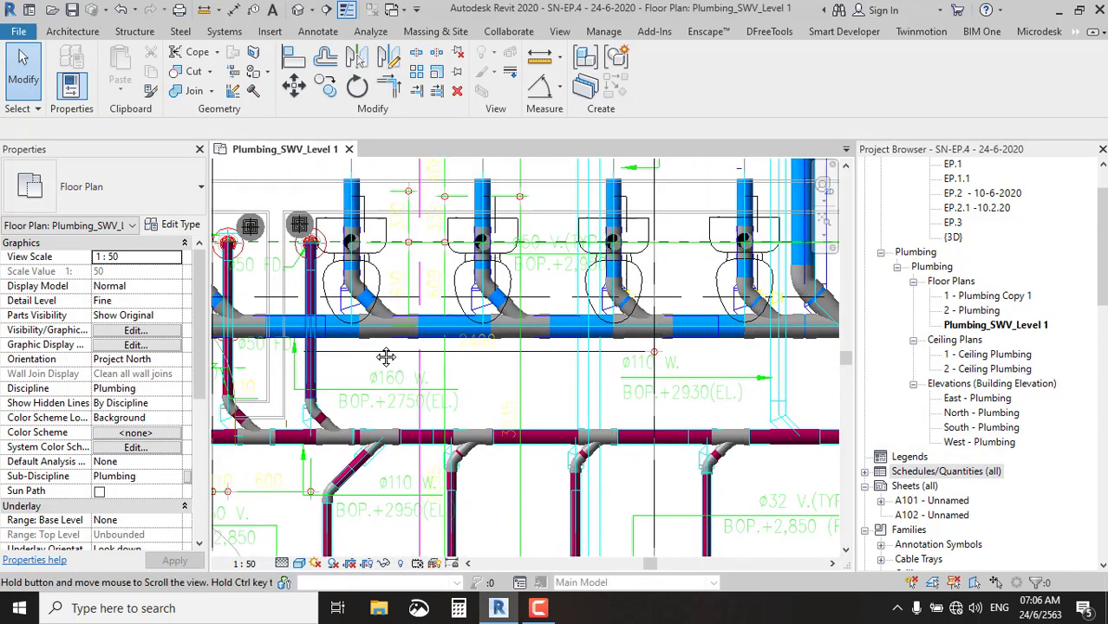
middle_click_drag(386, 356, 436, 344)
left_click(108, 197)
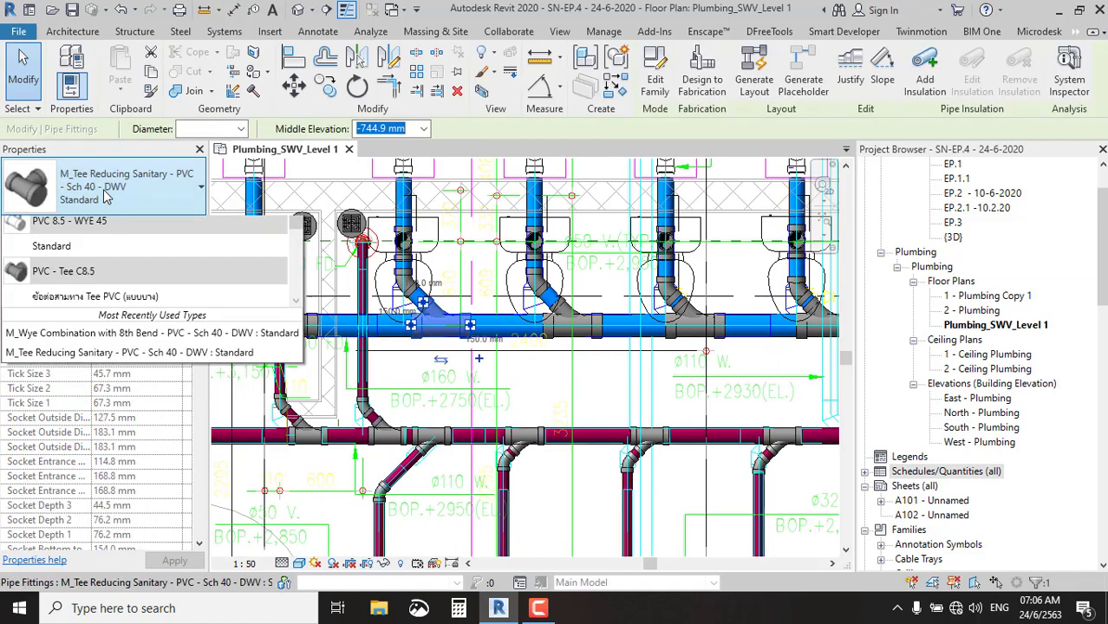
left_click(108, 410)
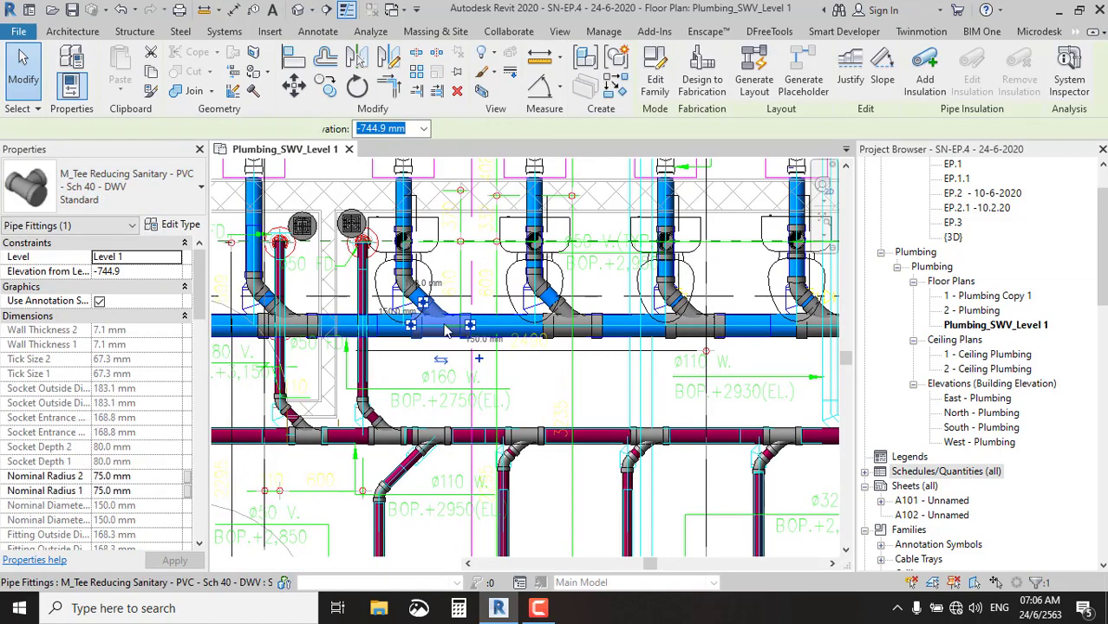
scroll(511, 330, "up", 2)
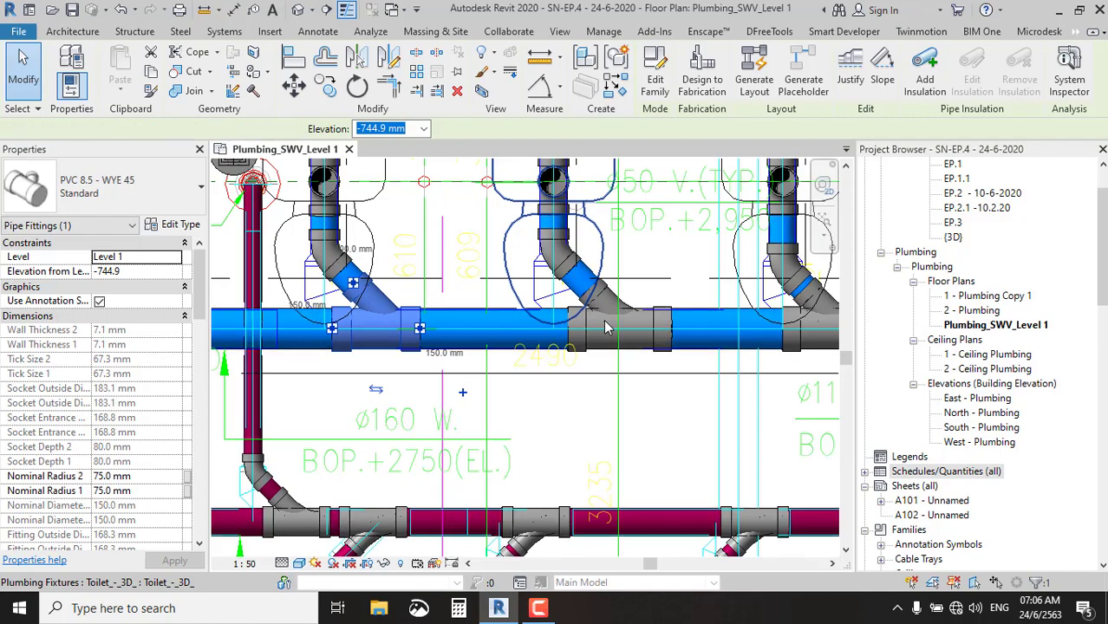
left_click(659, 335)
key("Escape")
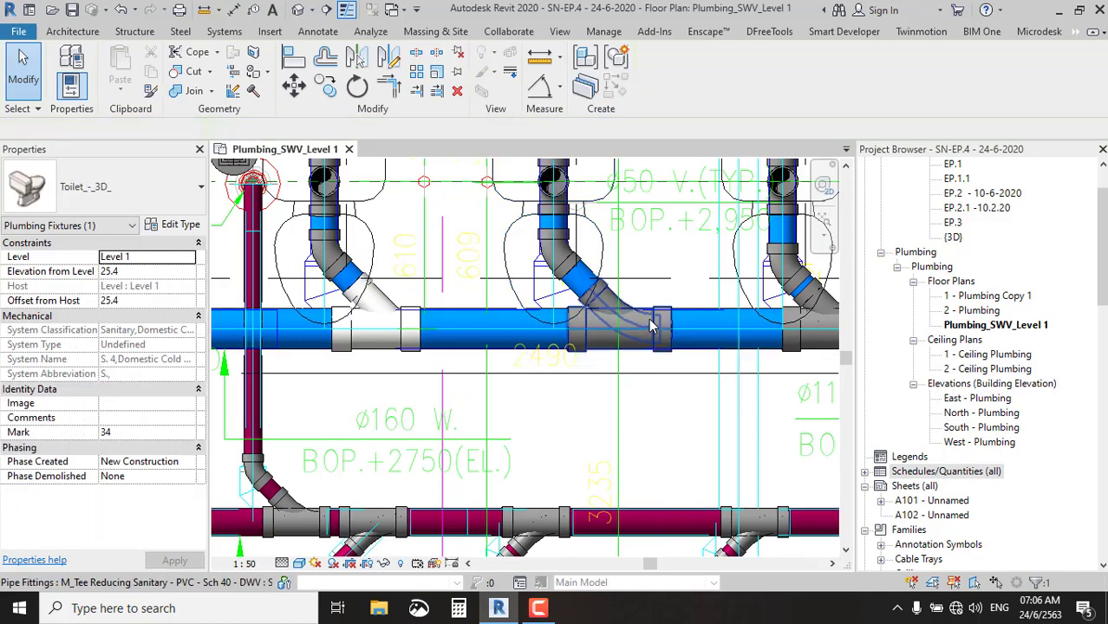
left_click(620, 327)
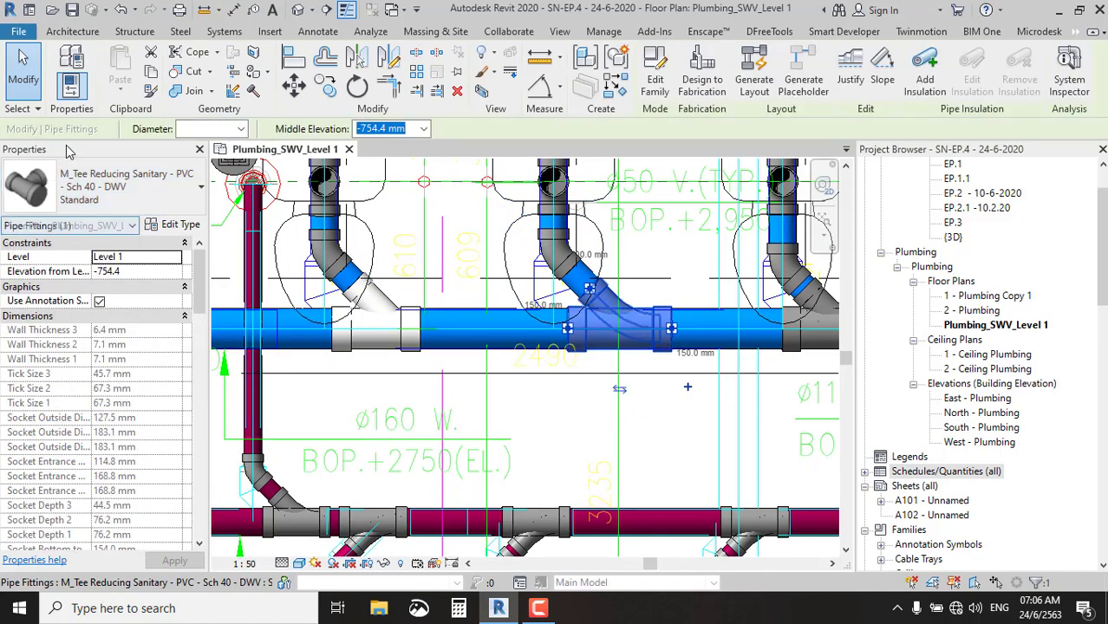
left_click(121, 186)
left_click(68, 410)
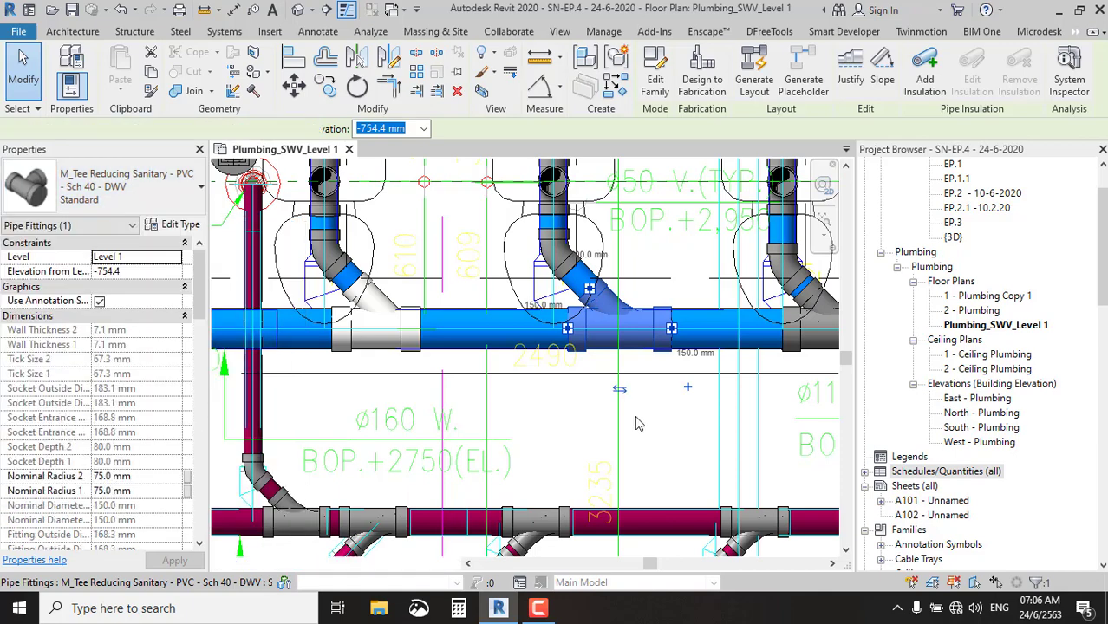
key("Escape")
Change the tee at the floor-drain junction to the wye, then undo the change.
middle_click_drag(462, 399, 701, 392)
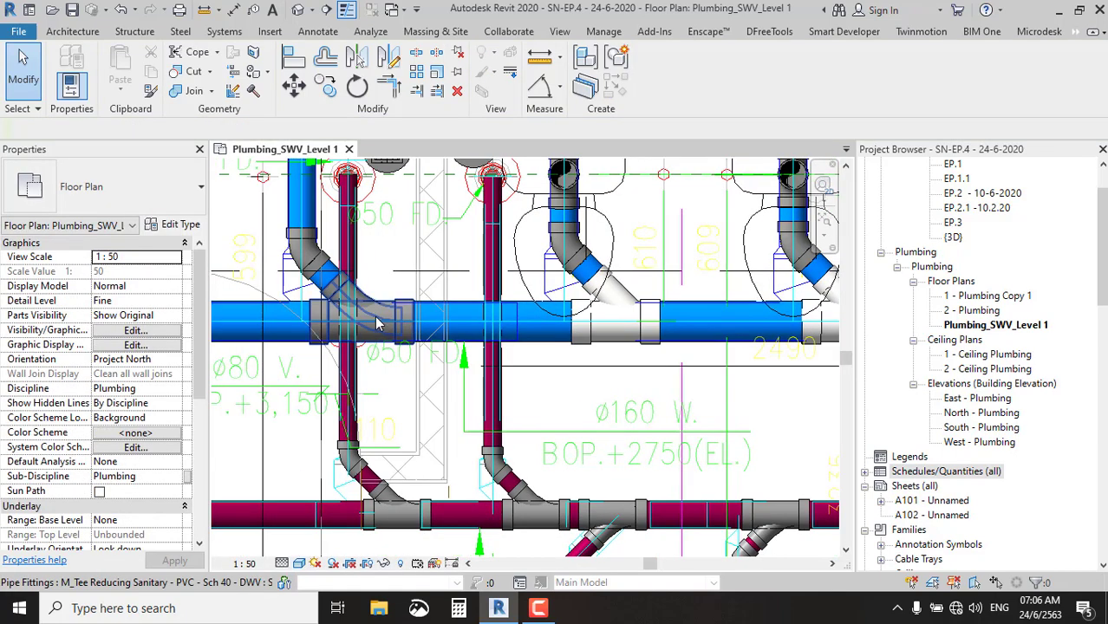
left_click(125, 191)
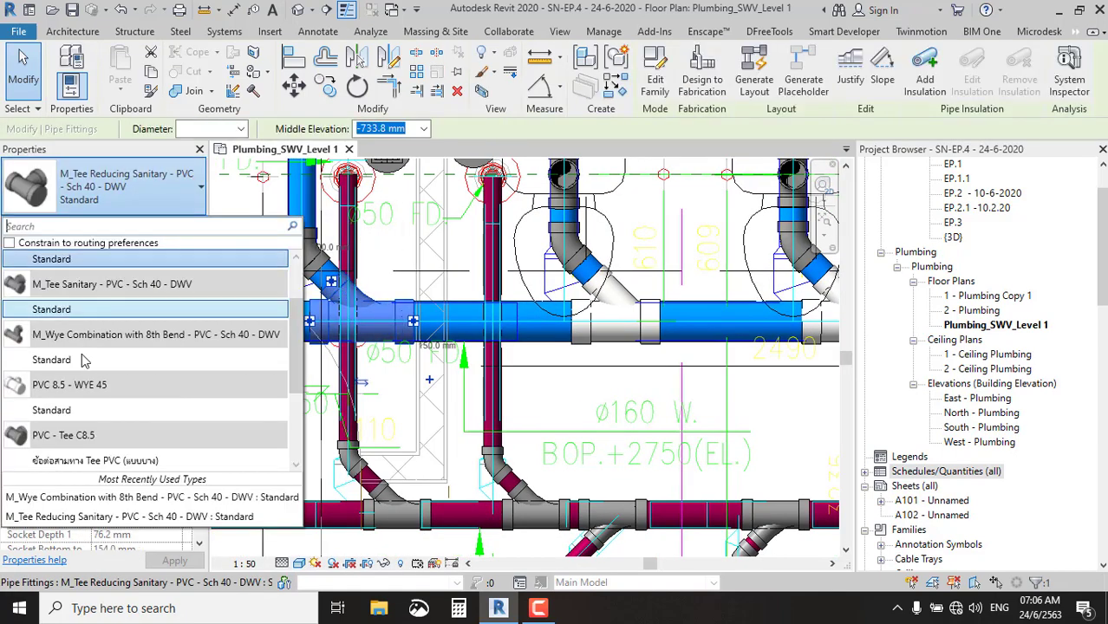
left_click(67, 407)
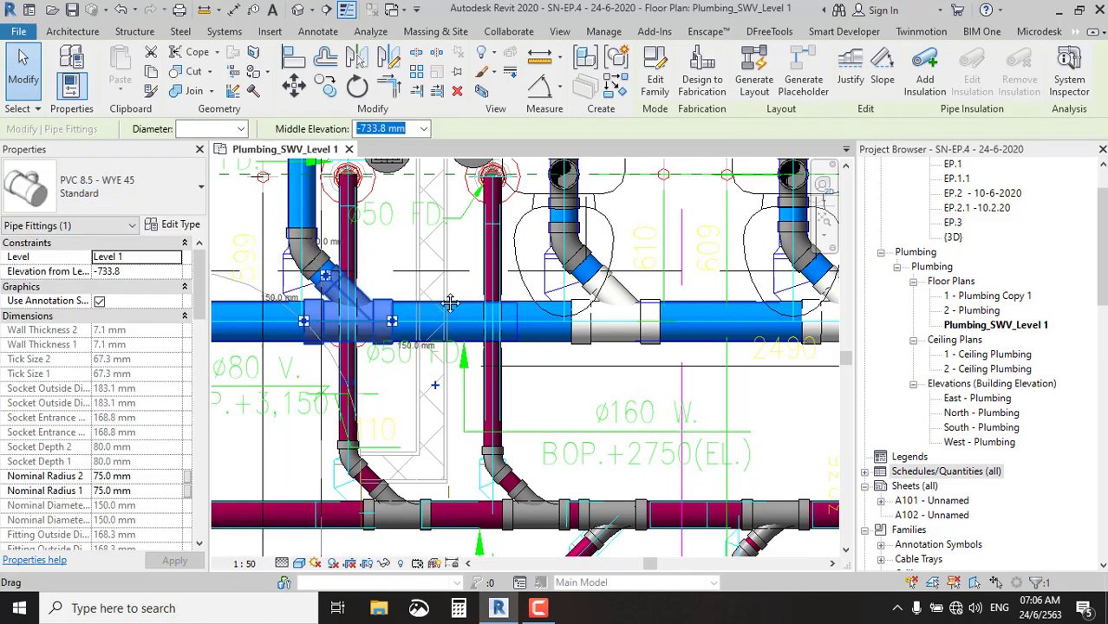
middle_click_drag(450, 302, 666, 341)
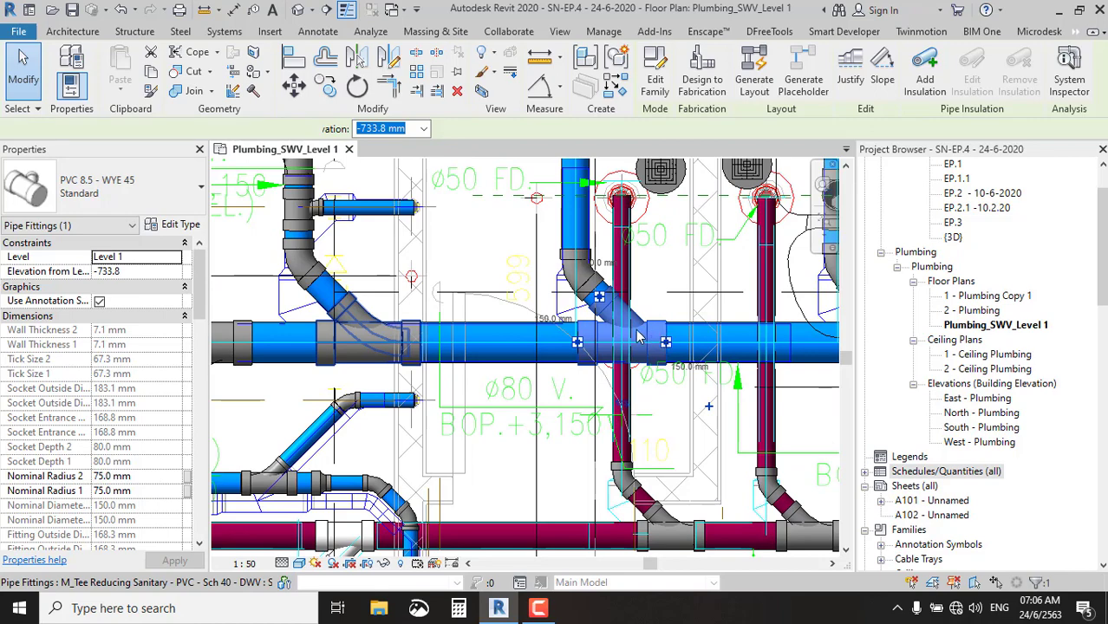
key("ctrl+z")
Select another fitting on the main and check its type list, leaving it unchanged.
middle_click_drag(486, 337, 620, 334)
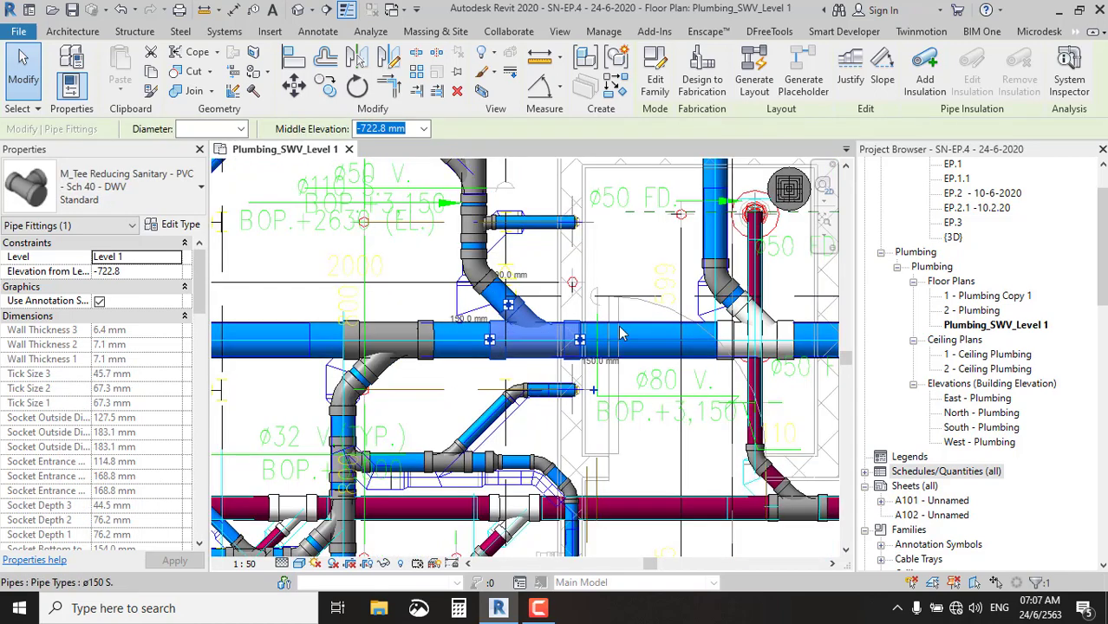
scroll(620, 334, "down", 2)
middle_click_drag(375, 332, 425, 330)
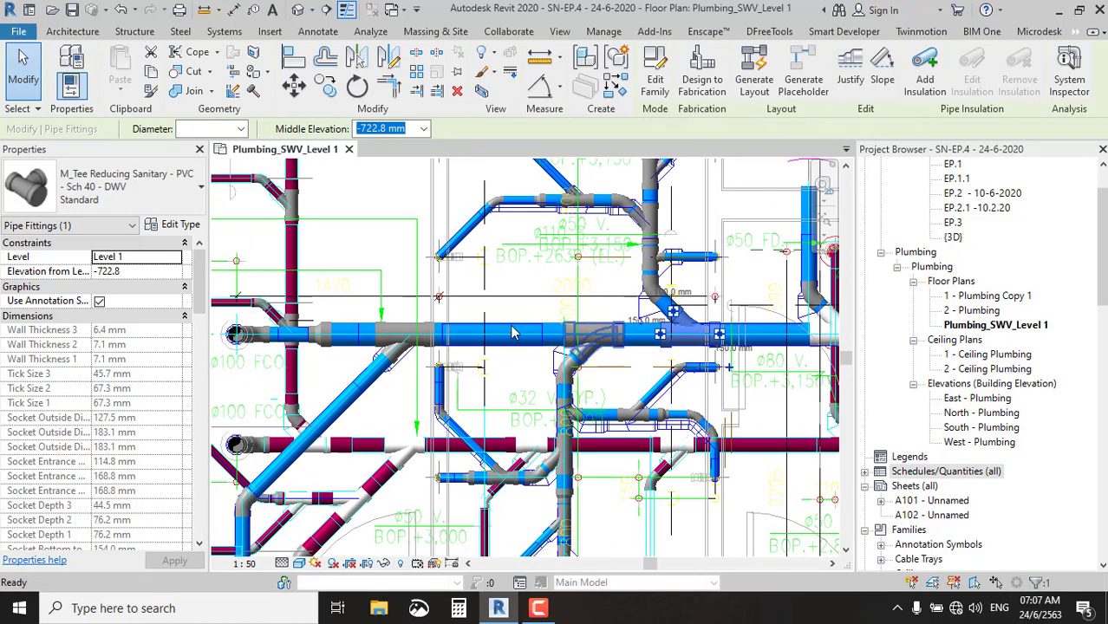
left_click(452, 417, "ctrl")
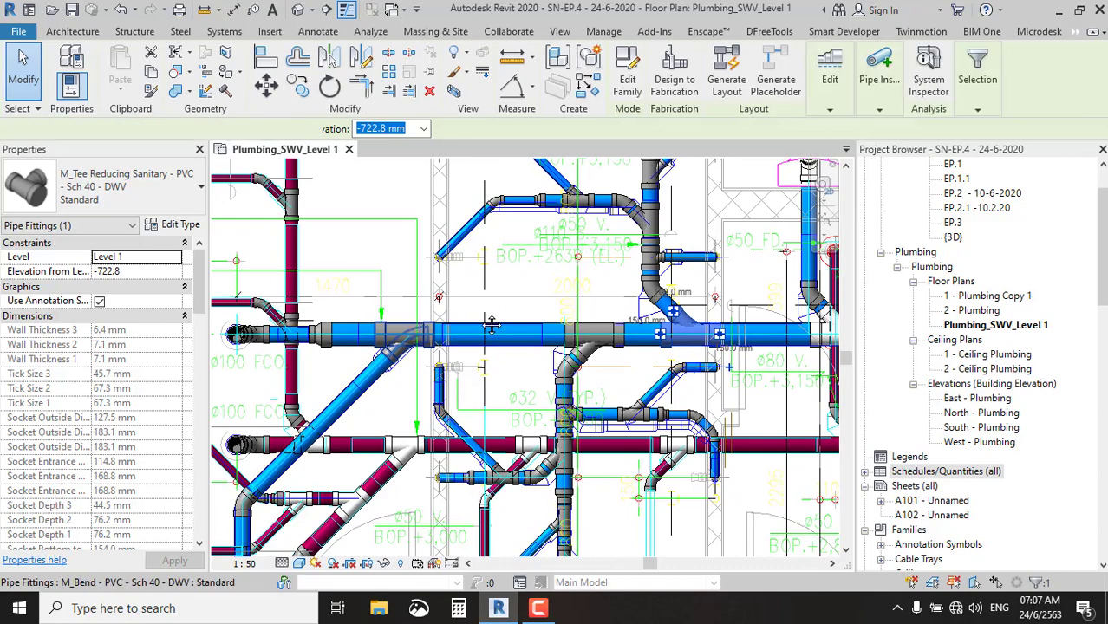
middle_click_drag(369, 542, 394, 344)
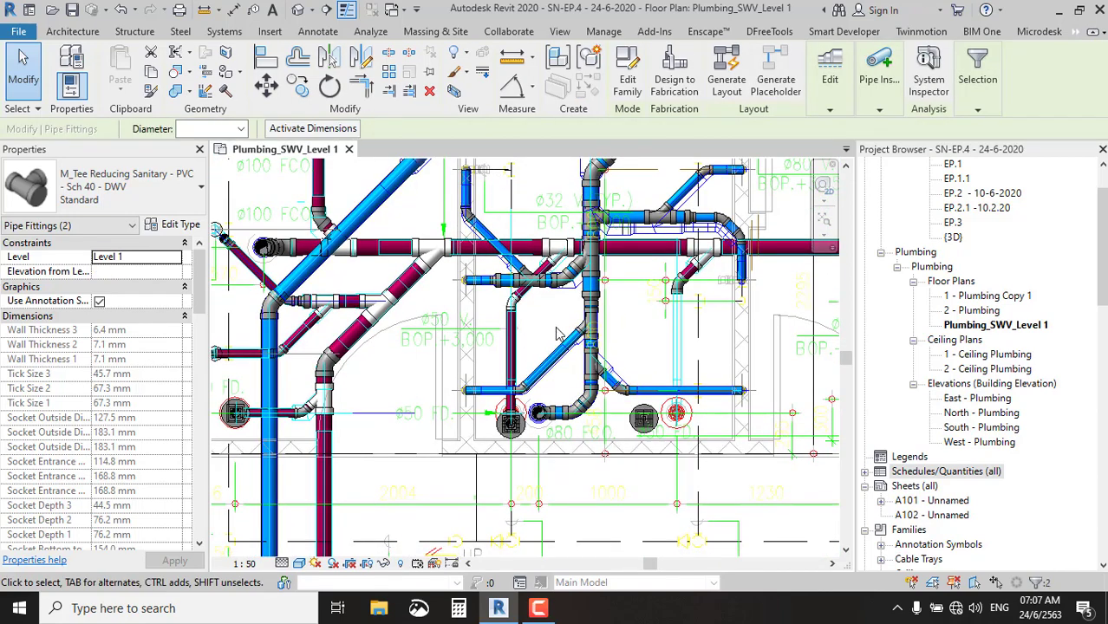
scroll(663, 367, "up", 2)
scroll(629, 272, "up", 1)
scroll(562, 226, "up", 1)
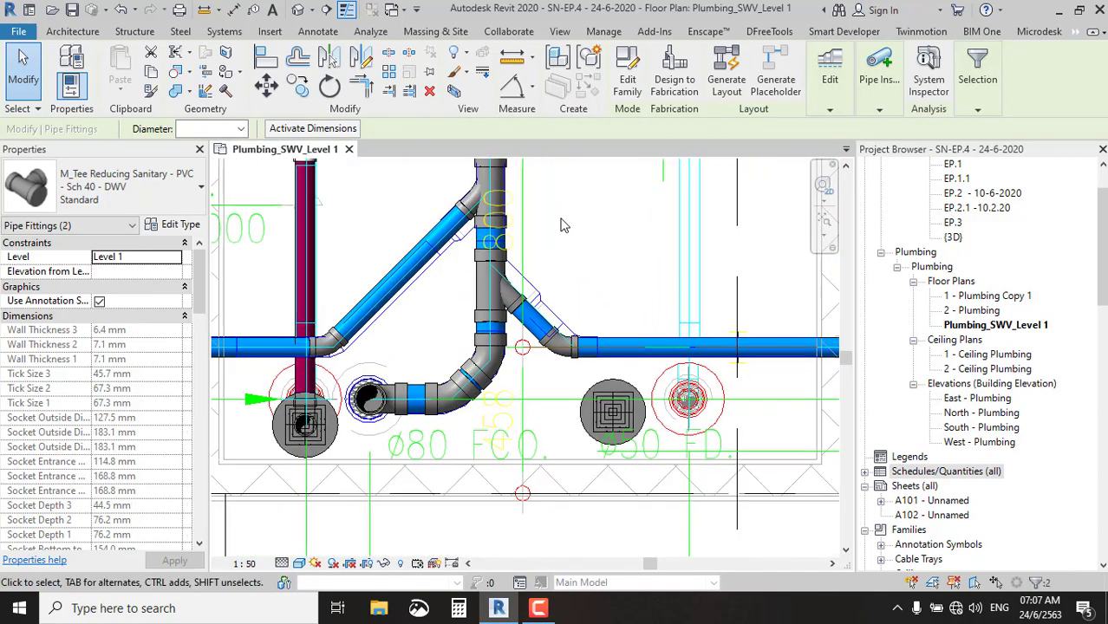
scroll(450, 410, "down", 2)
left_click(130, 186)
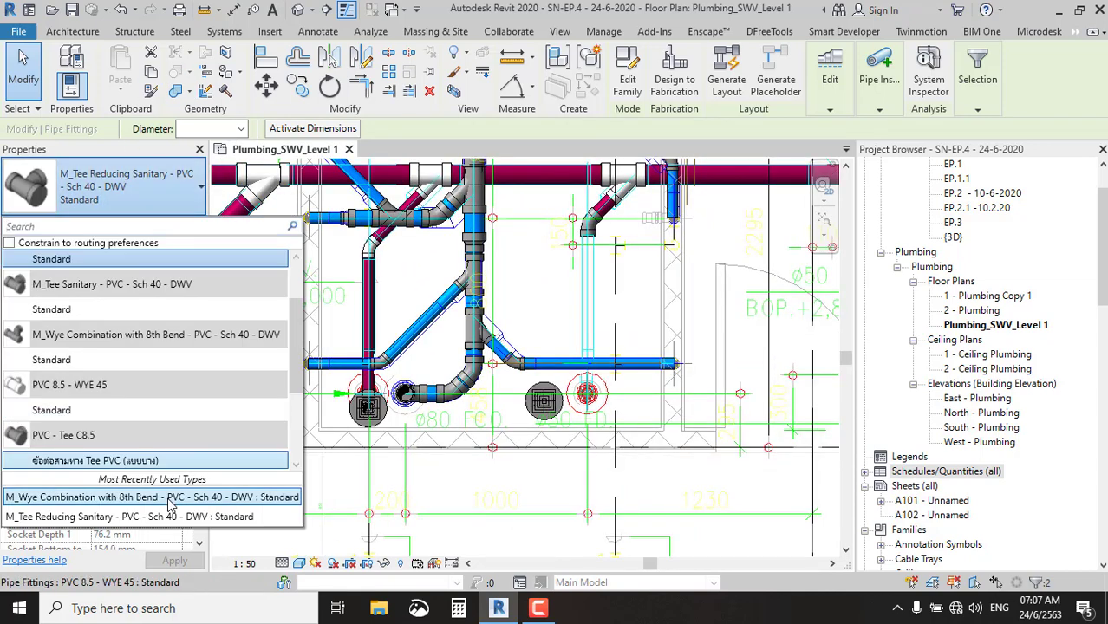
left_click(98, 408)
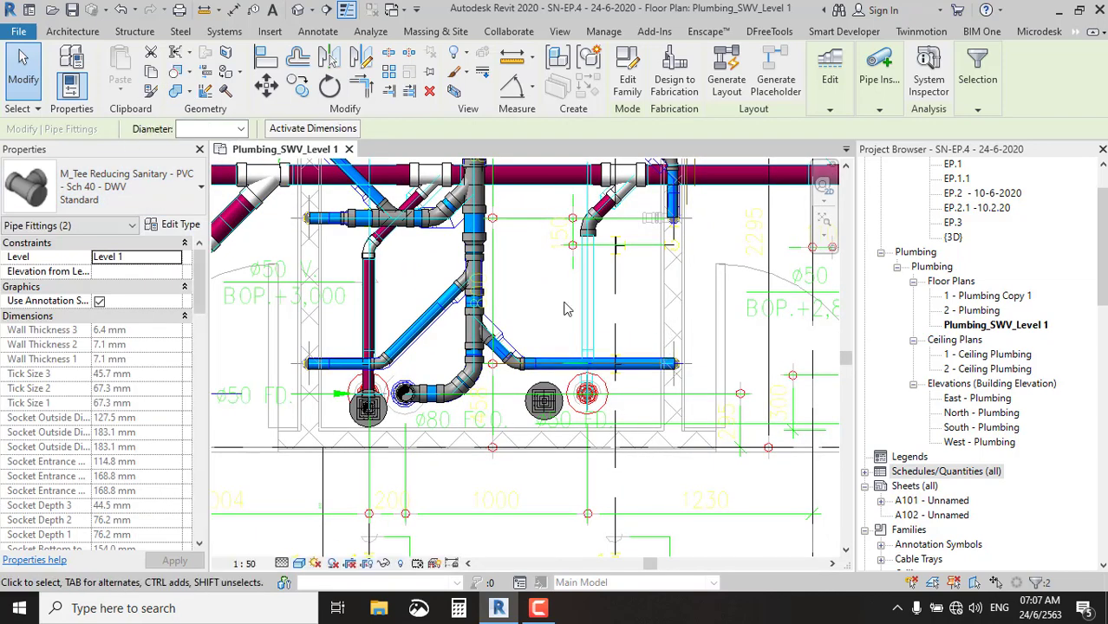
left_click(532, 267)
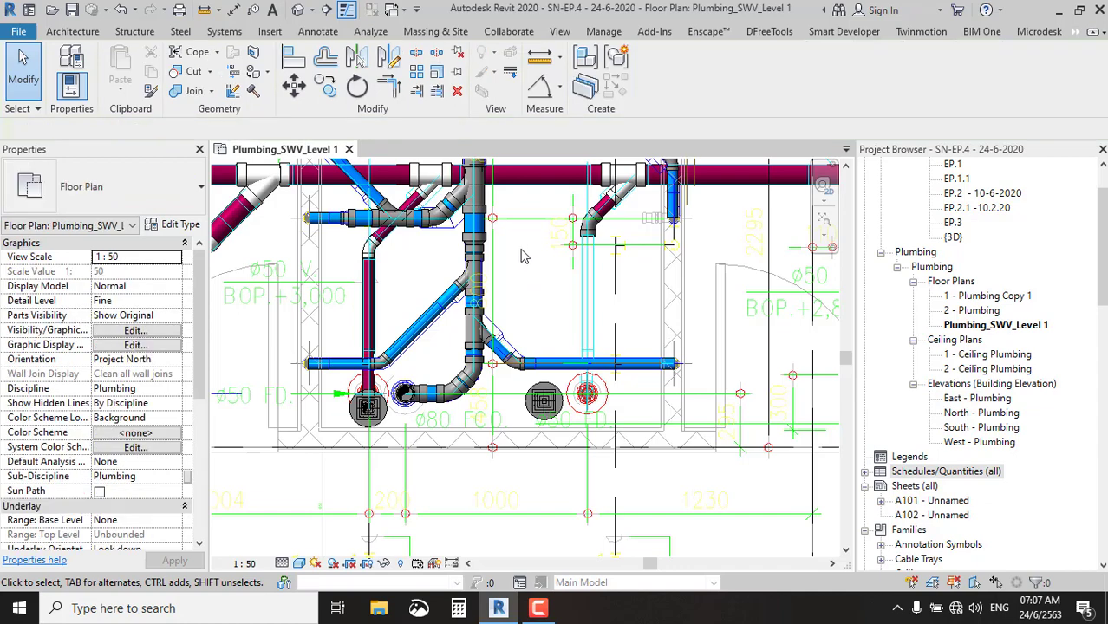
Swap the two reducing tees on the lower floor-drain branches to PVC 8.5 - WYE 45.
scroll(529, 264, "up", 2)
middle_click_drag(527, 365, 448, 276)
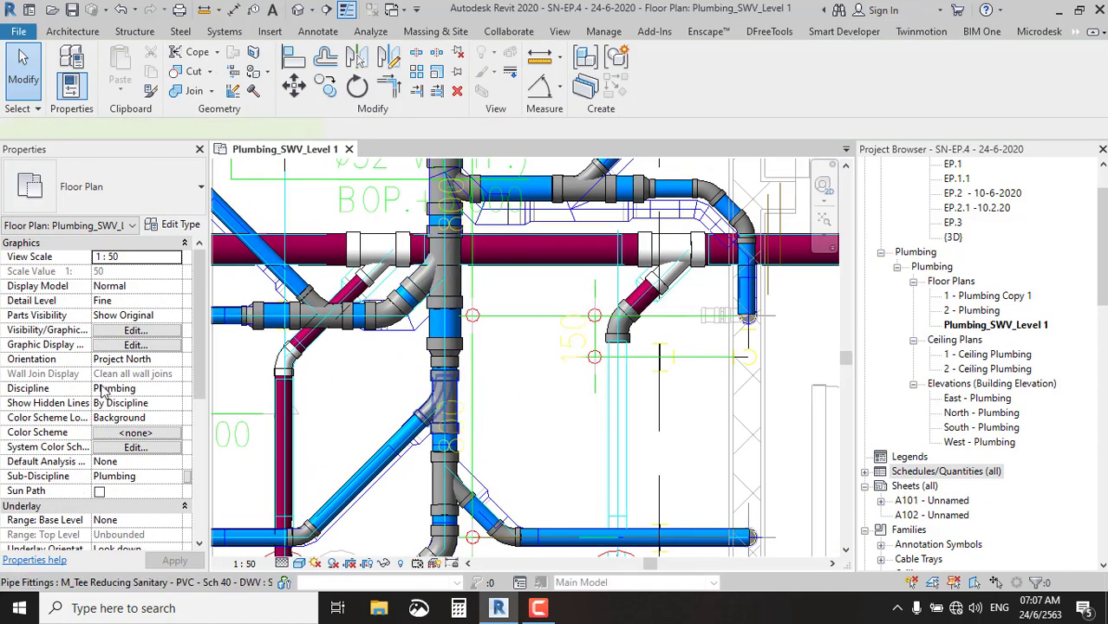
left_click(444, 382)
left_click(113, 186)
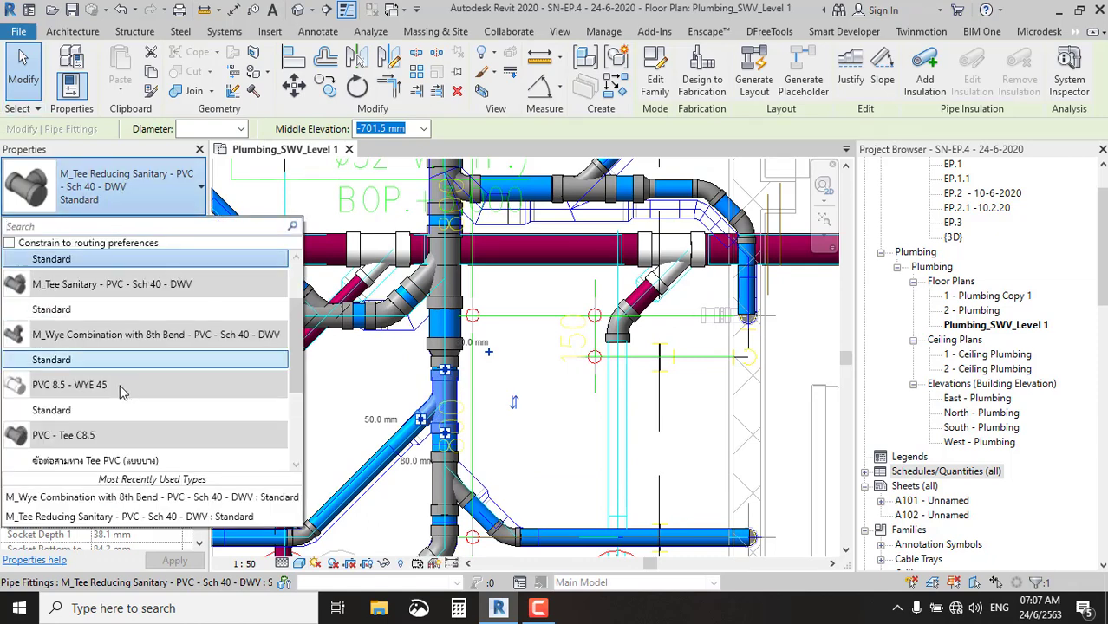
left_click(84, 411)
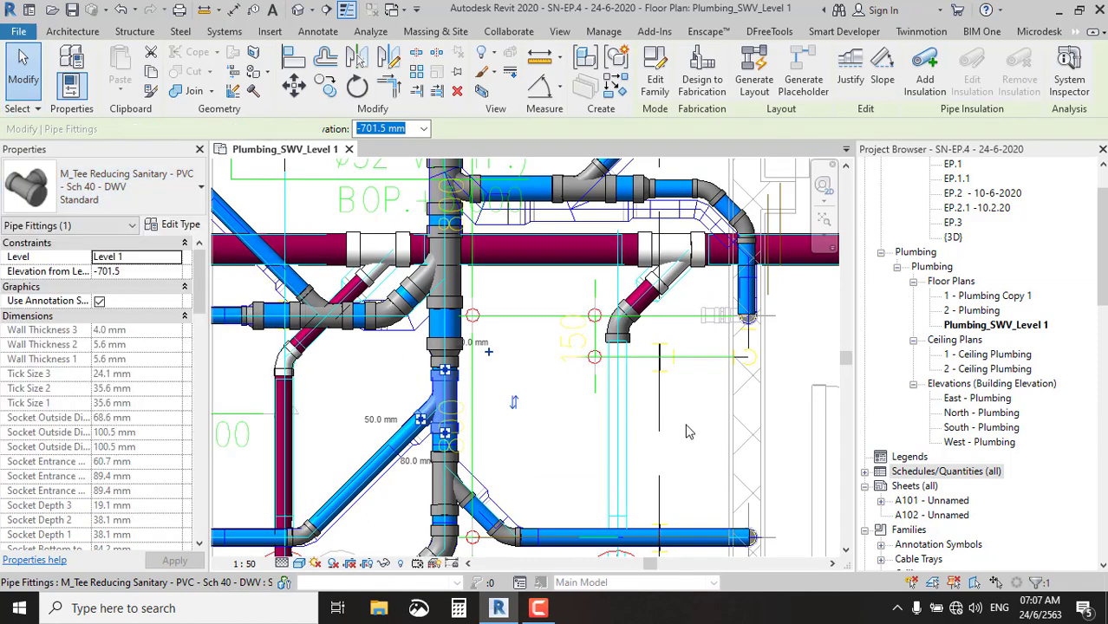
left_click(535, 440)
middle_click_drag(534, 440, 481, 248)
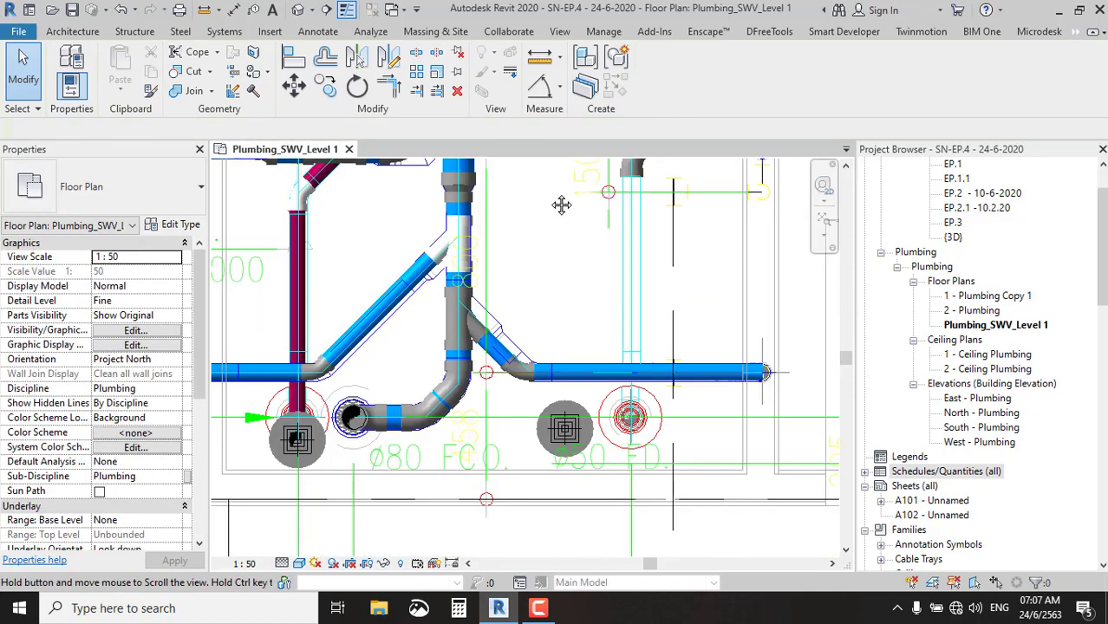
left_click(457, 247)
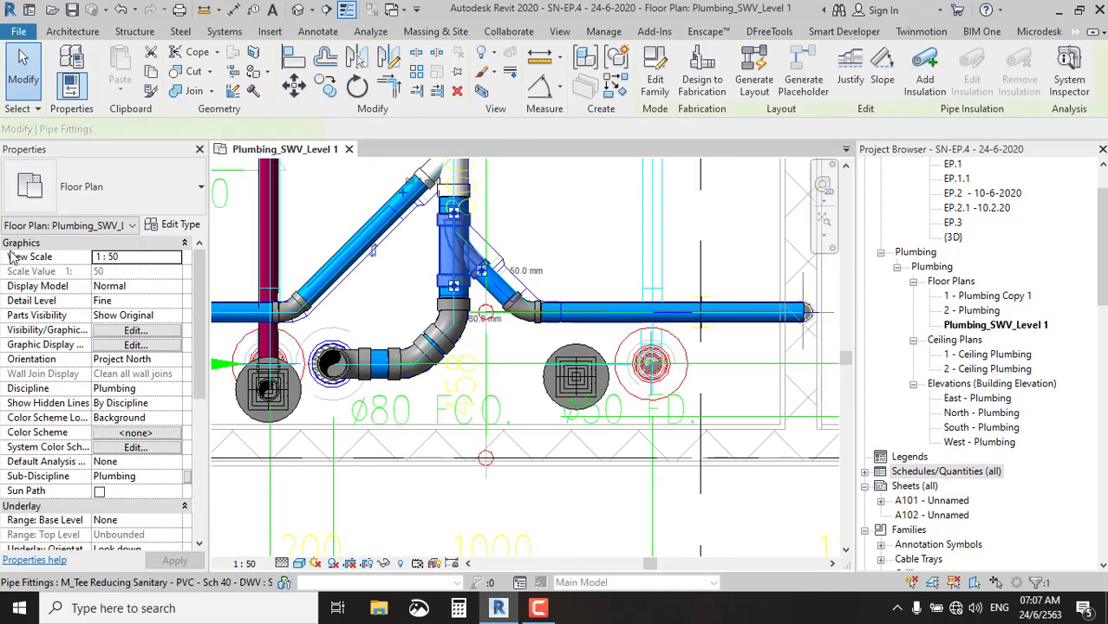
left_click(89, 192)
left_click(72, 411)
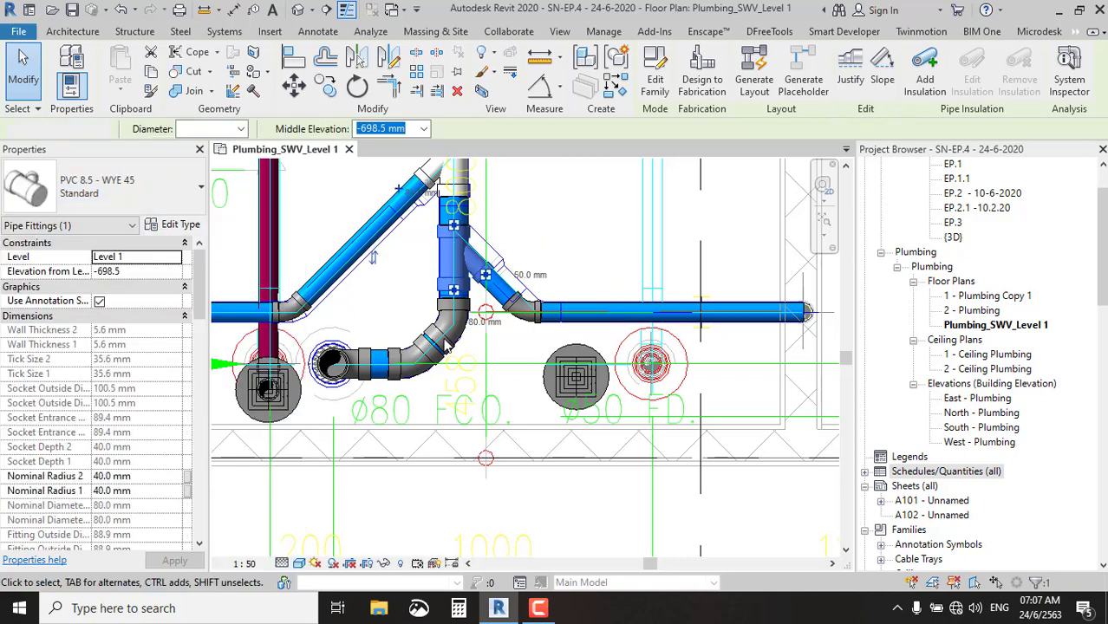
key("Escape")
scroll(447, 345, "up", 3)
Change the 45° bend beside the ø80 floor cleanout to PVC_CLASS_8-5_ELBOW.
left_click(499, 345)
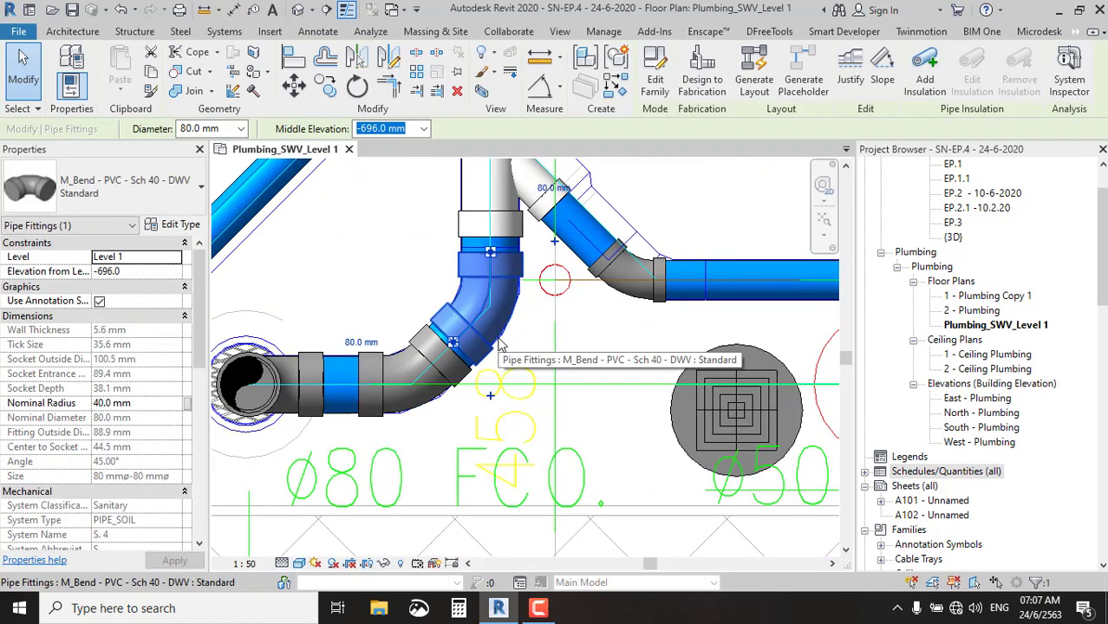
key("s")
key("a")
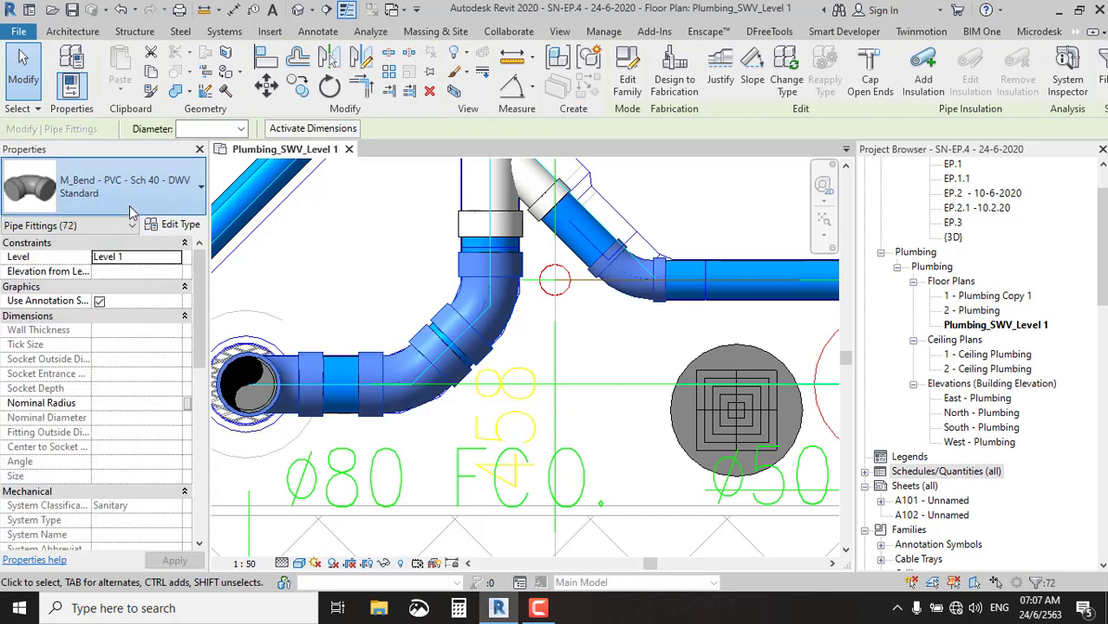
left_click(129, 206)
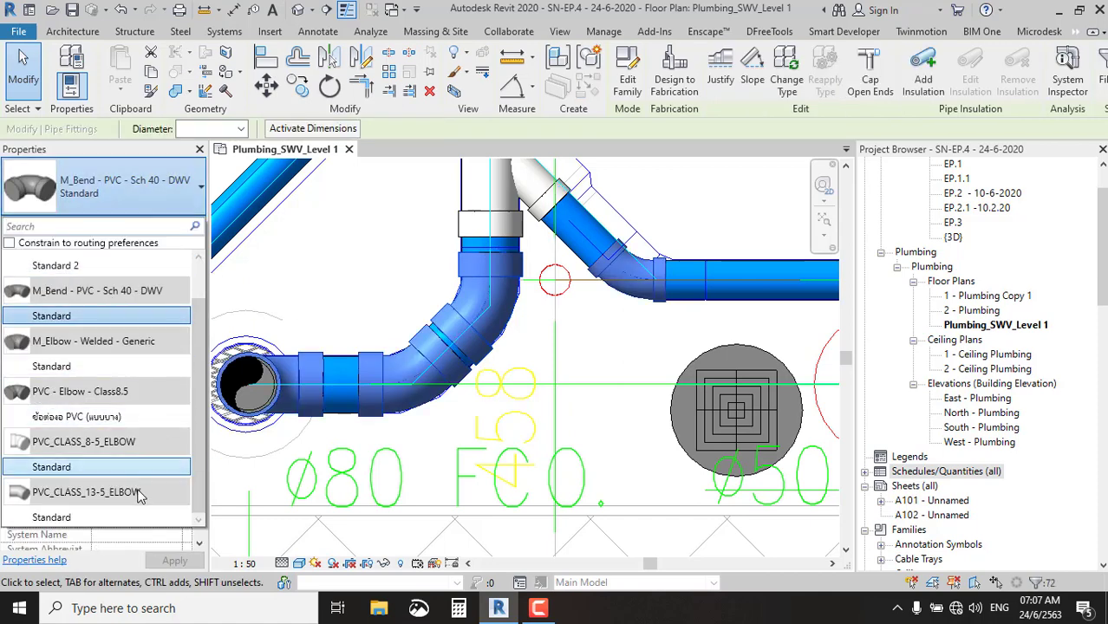
left_click(76, 479)
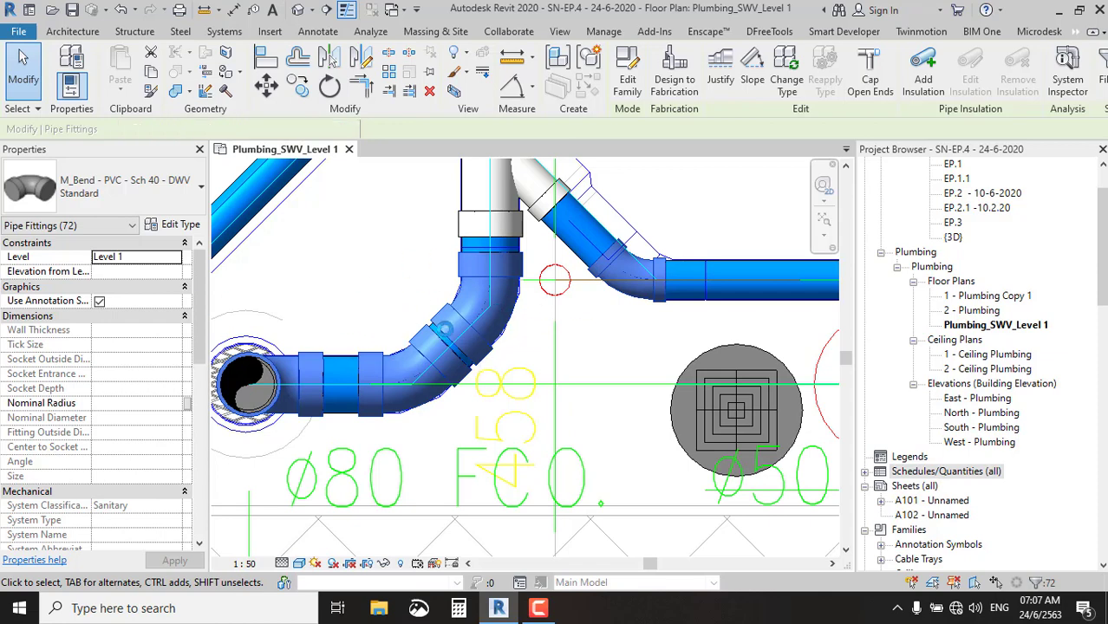
key("Escape")
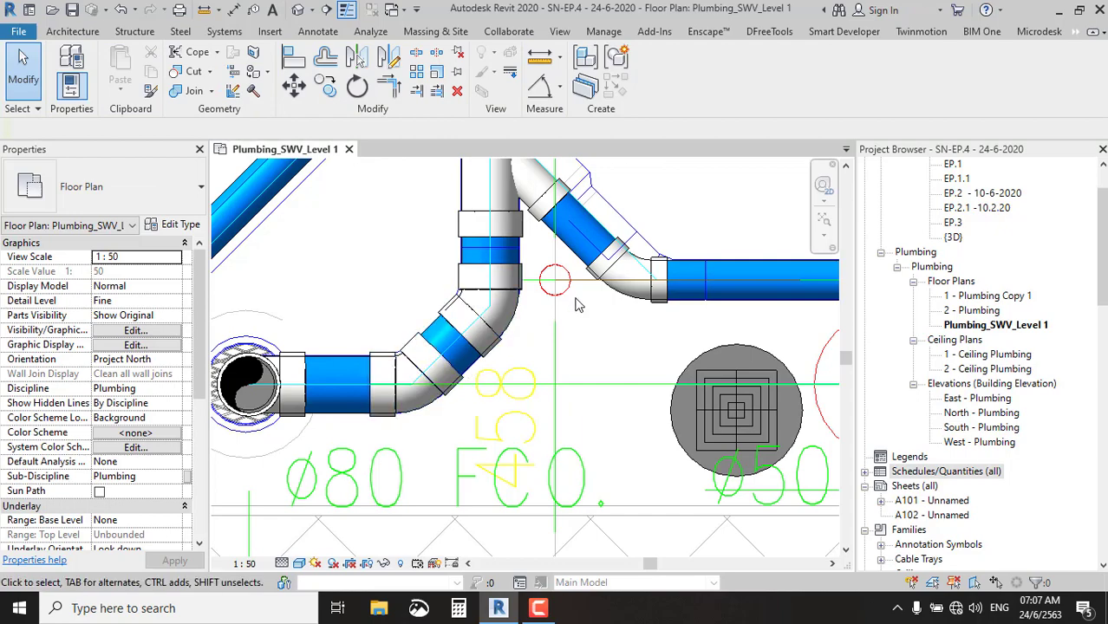
Check the left-branch pipe reducer's fitting type, leaving it unchanged.
scroll(580, 304, "down", 3)
scroll(585, 278, "down", 2)
middle_click_drag(591, 233, 560, 380)
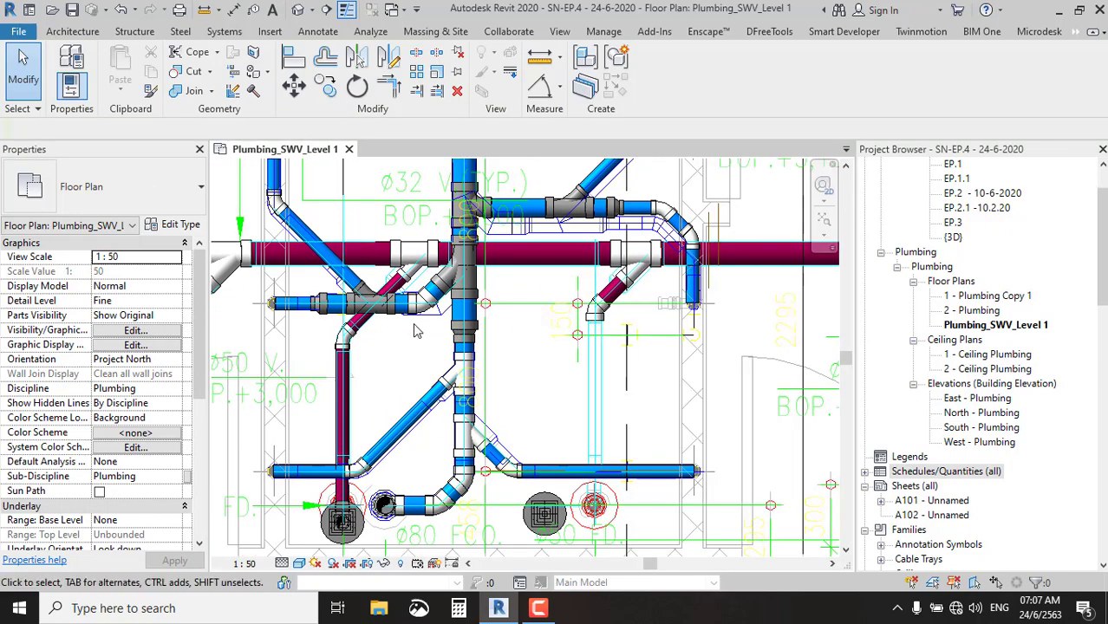
scroll(415, 330, "up", 1)
scroll(433, 342, "up", 1)
scroll(445, 347, "up", 1)
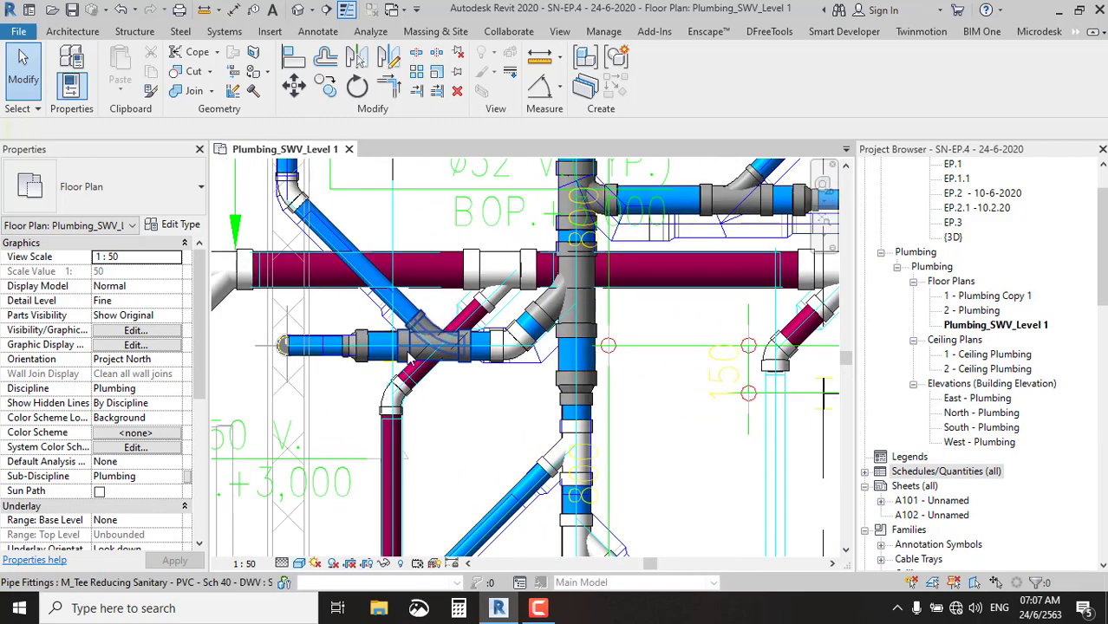
left_click(356, 366)
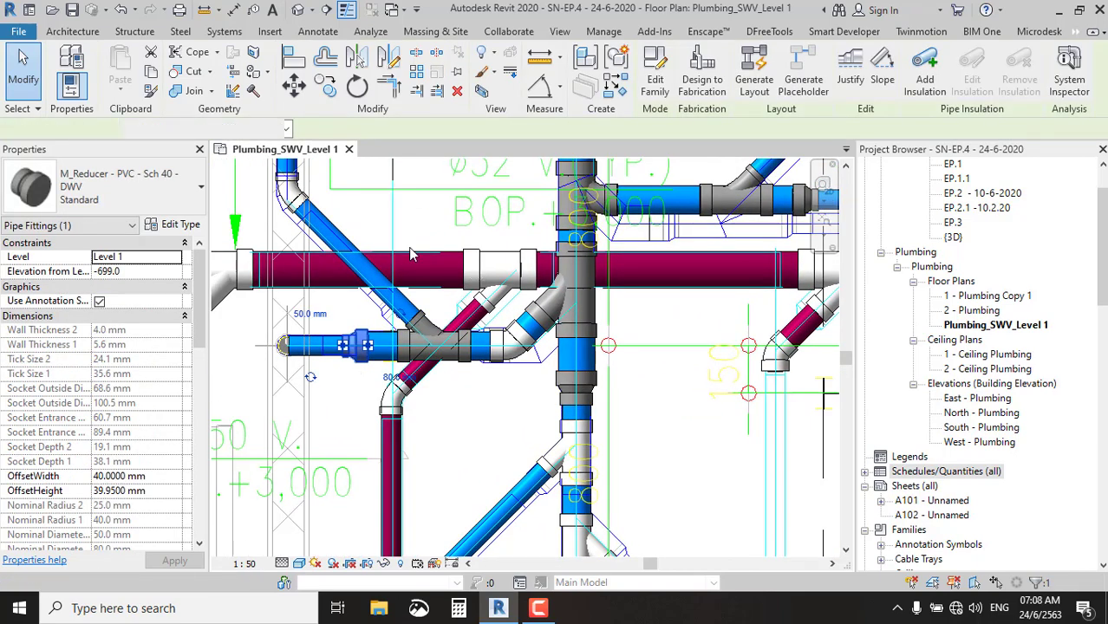
left_click(122, 182)
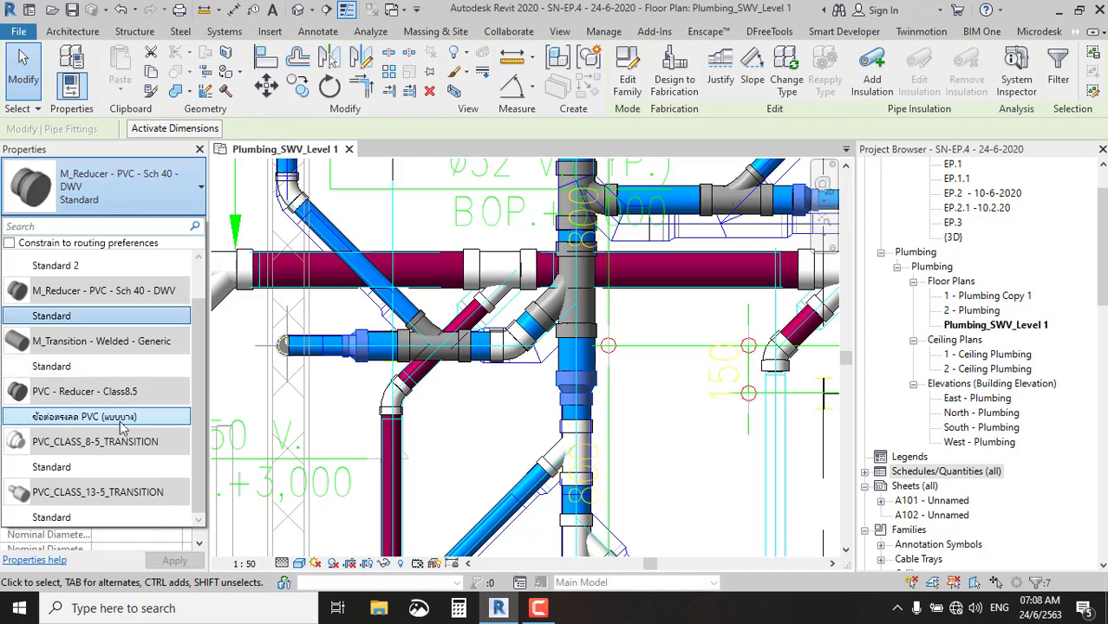
left_click(234, 472)
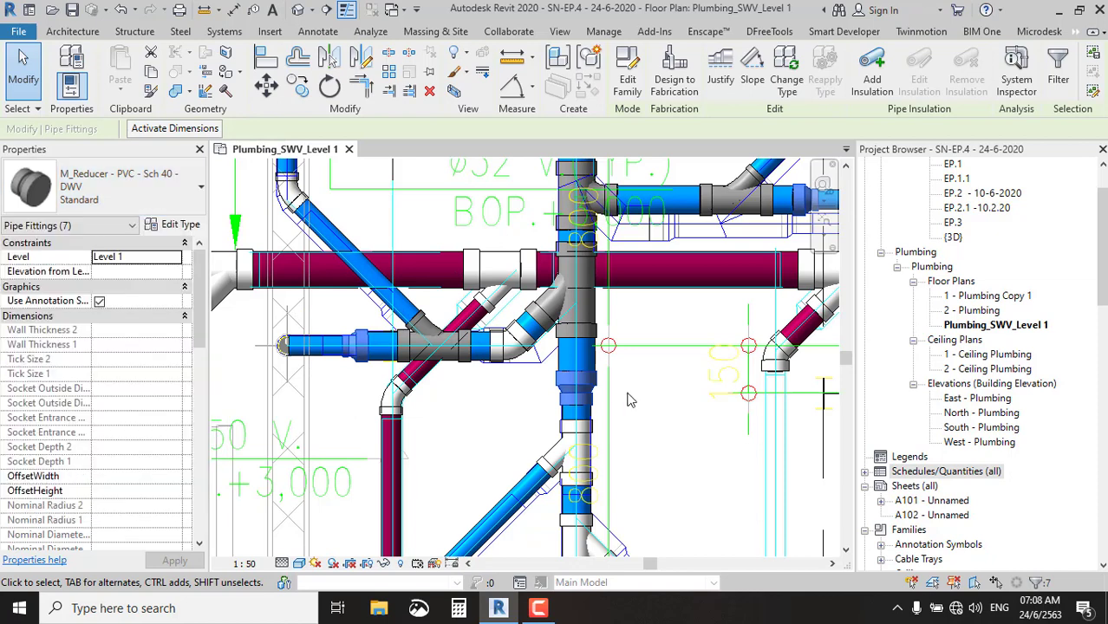
key("Escape")
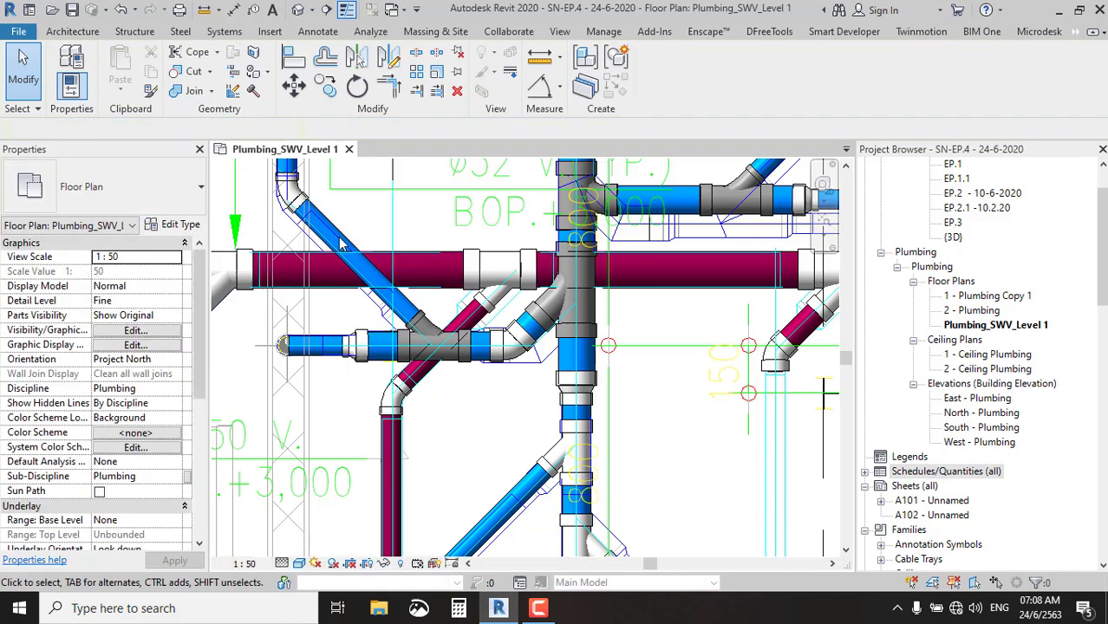
middle_click_drag(397, 240, 649, 328)
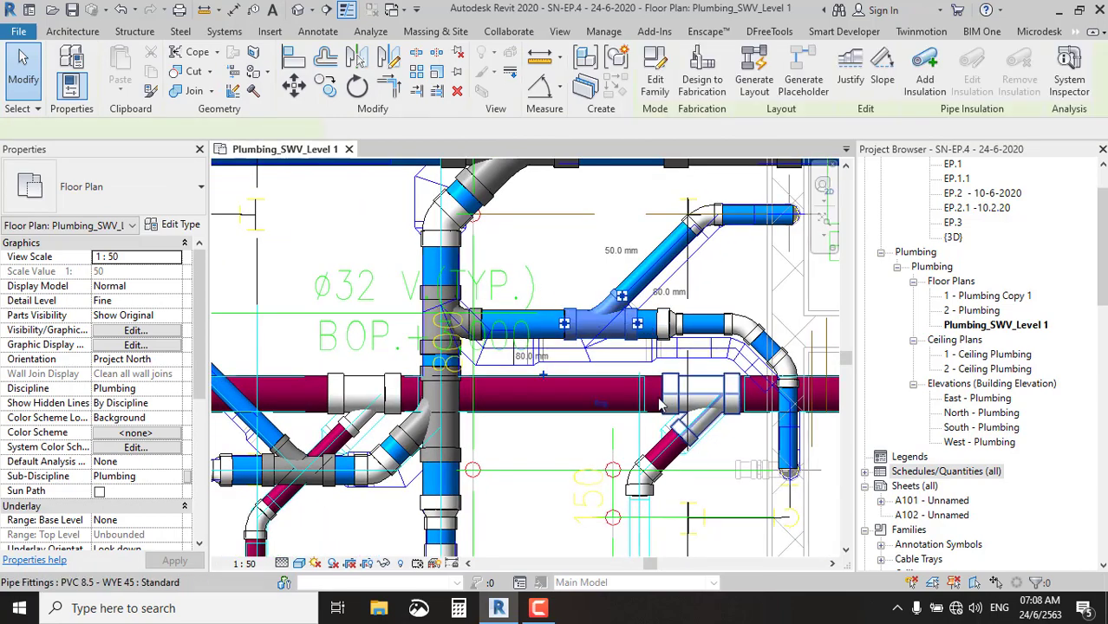
Swap the reducing tees at the wye junction for PVC 8.5 - WYE 45 fittings.
left_click(601, 322)
middle_click_drag(456, 456, 434, 347)
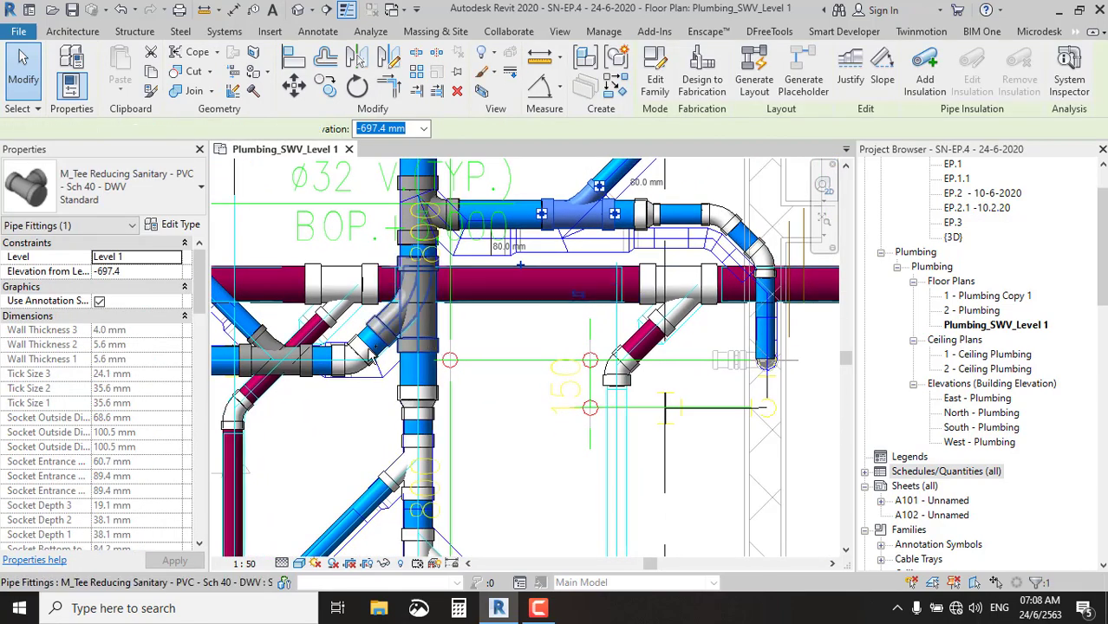
left_click(173, 225)
left_click(373, 43)
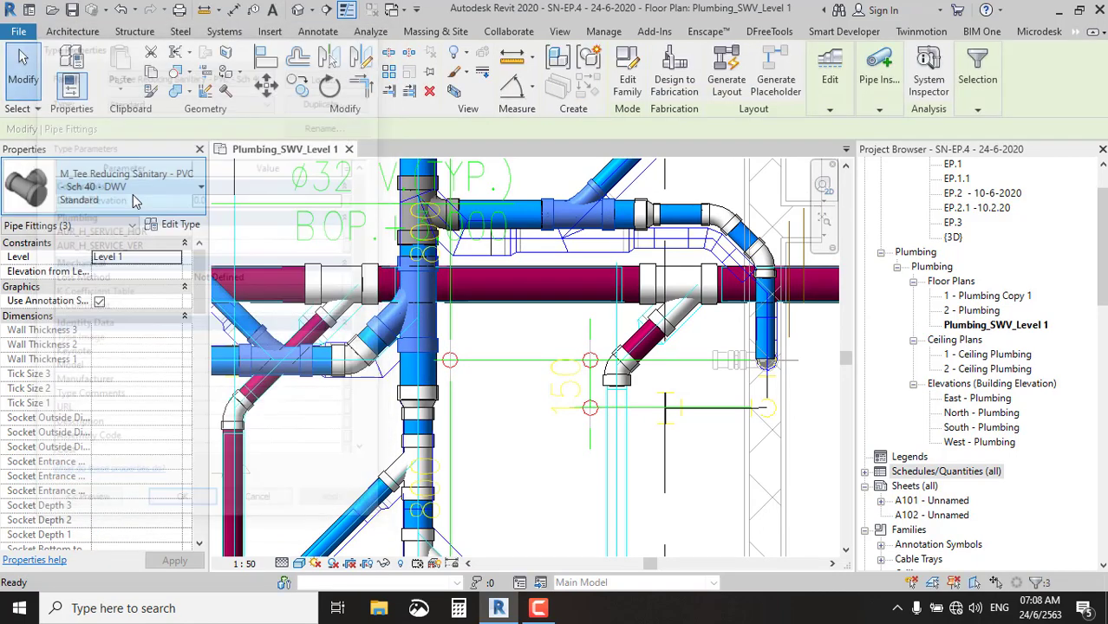
left_click(121, 187)
scroll(99, 403, "down", 3)
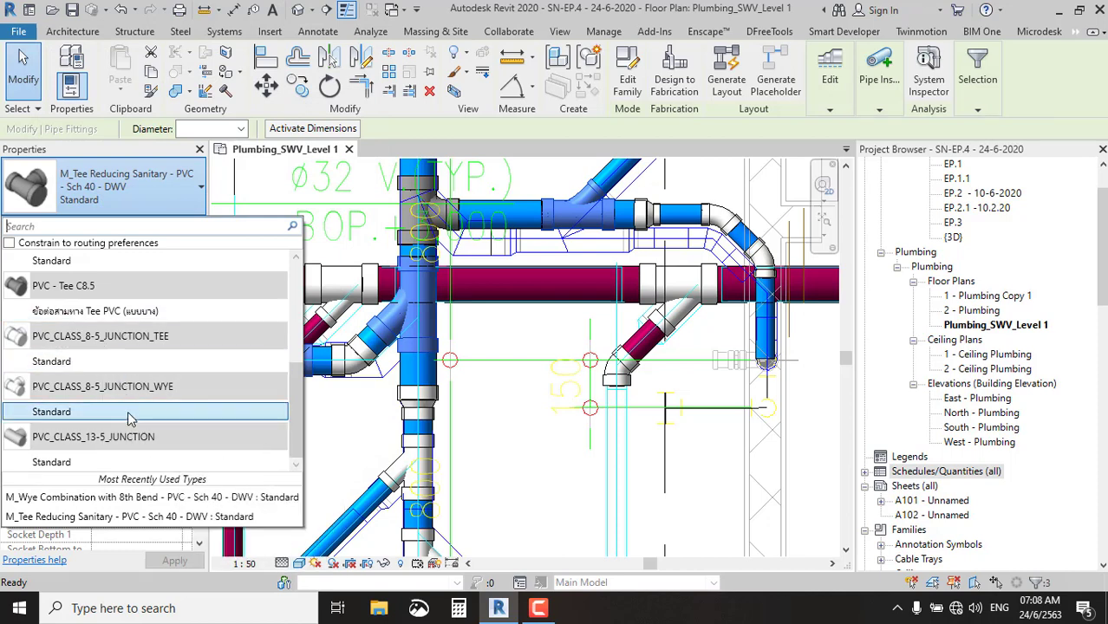
scroll(133, 375, "up", 2)
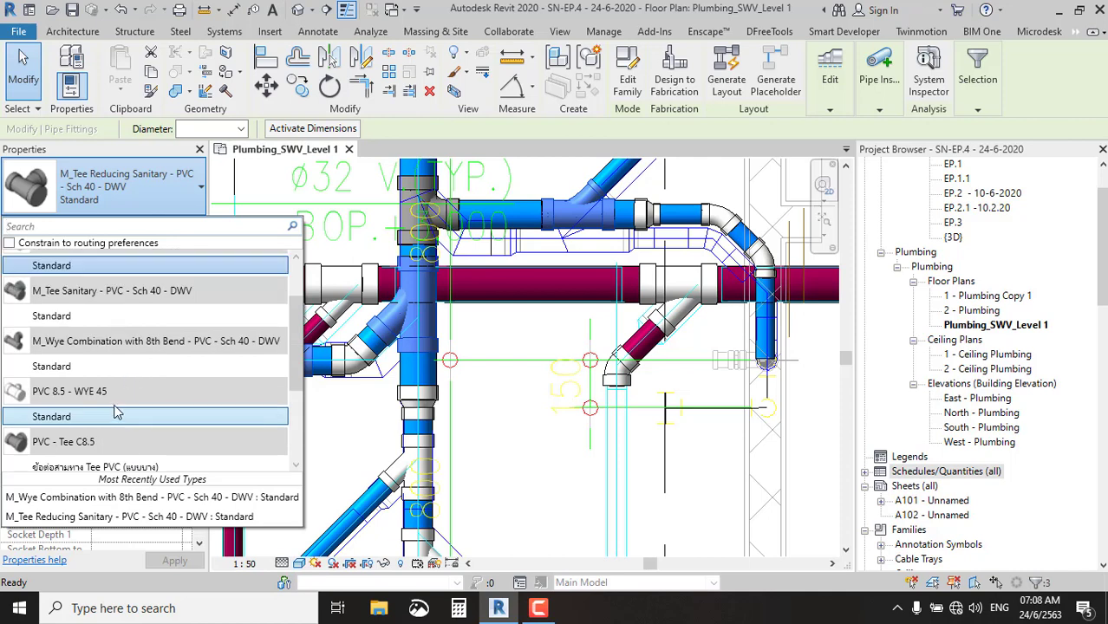
left_click(100, 422)
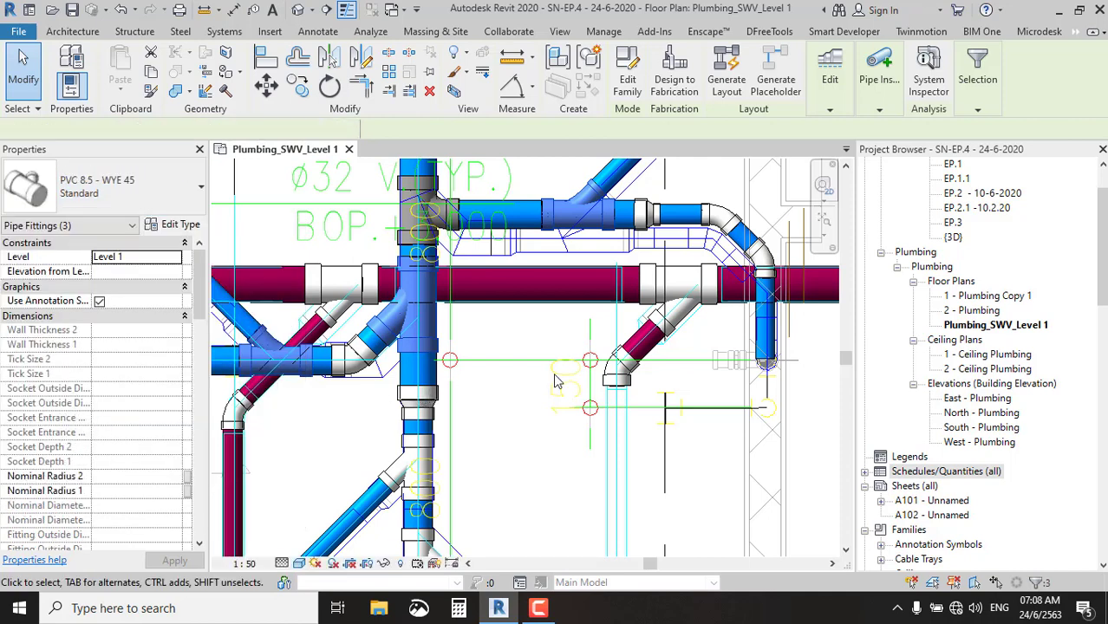
left_click(522, 422)
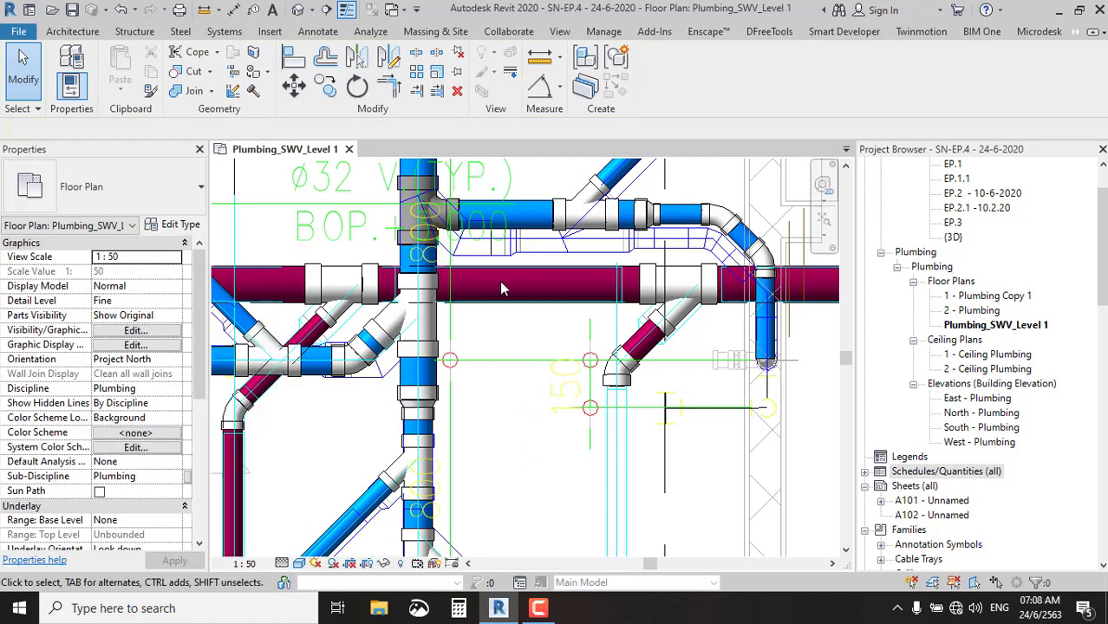
Change the vertical stack's reducing tee to PVC_CLASS_8-5_JUNCTION_WYE.
left_click(418, 225)
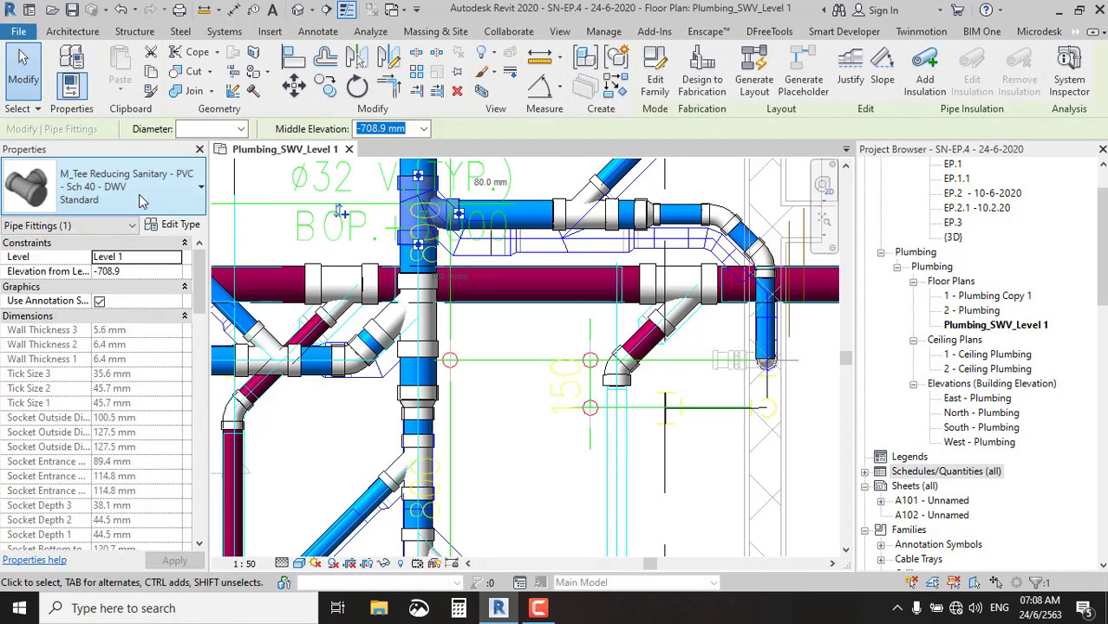
left_click(112, 186)
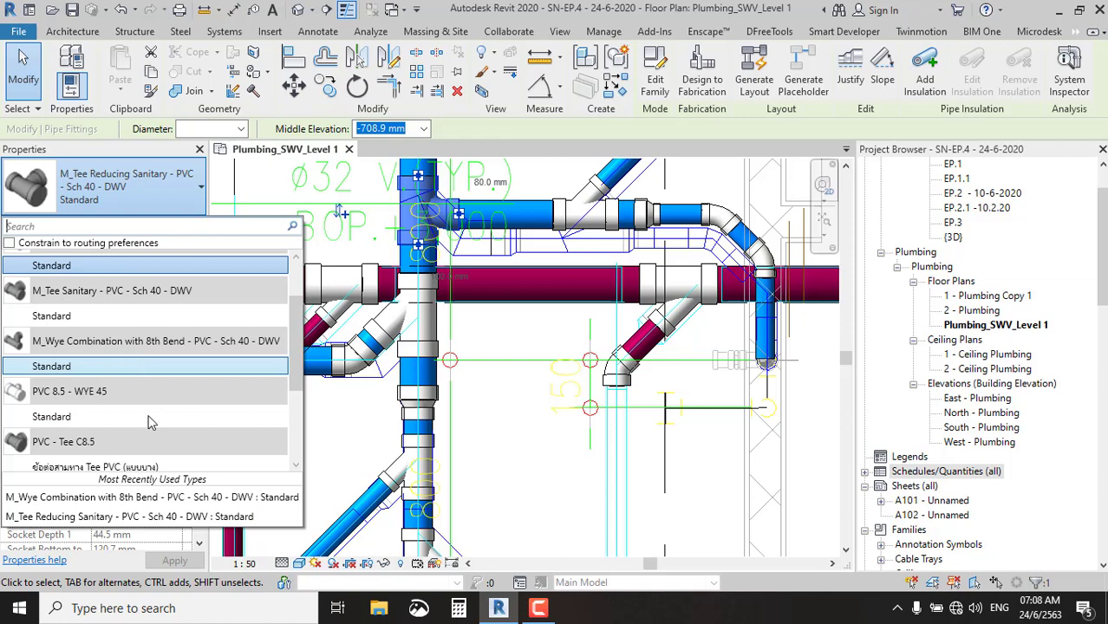
scroll(147, 422, "down", 5)
scroll(148, 422, "down", 1)
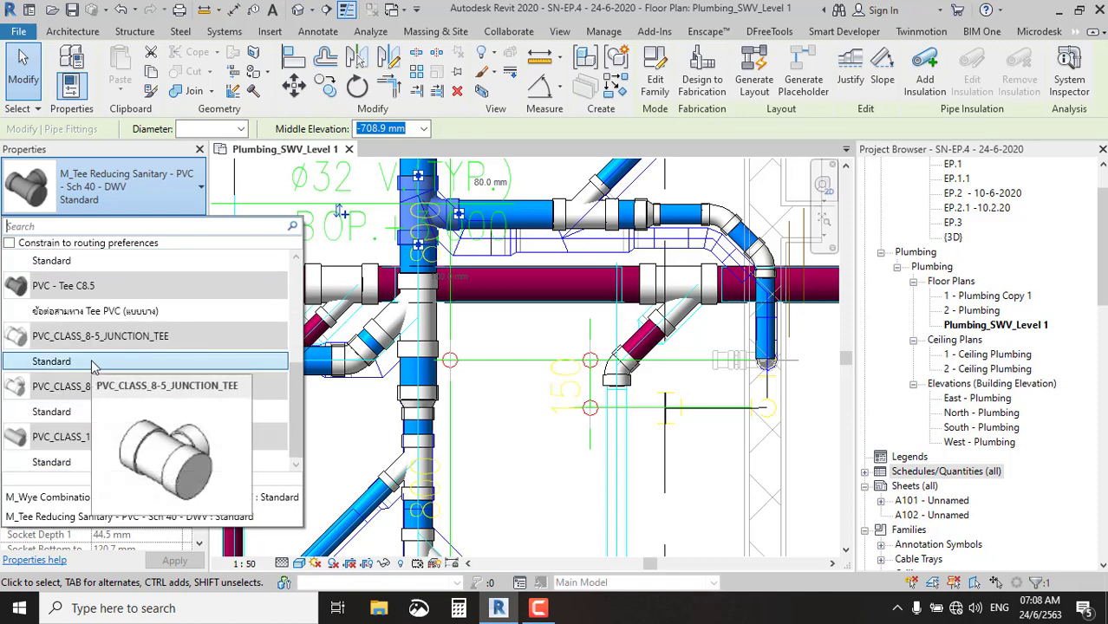
mouse_move(87, 412)
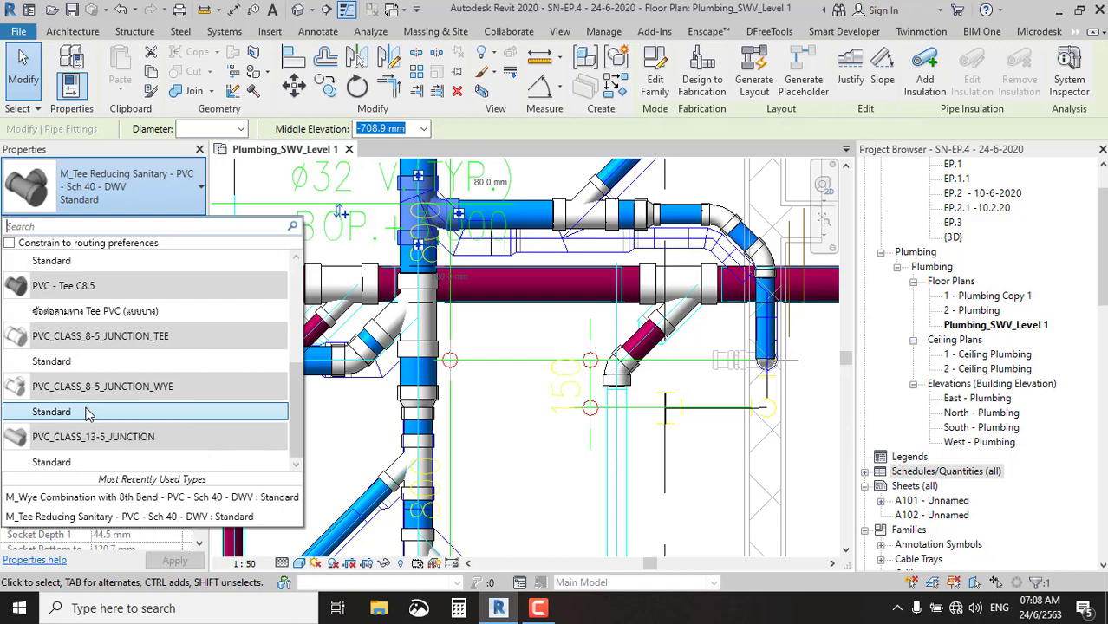
left_click(87, 412)
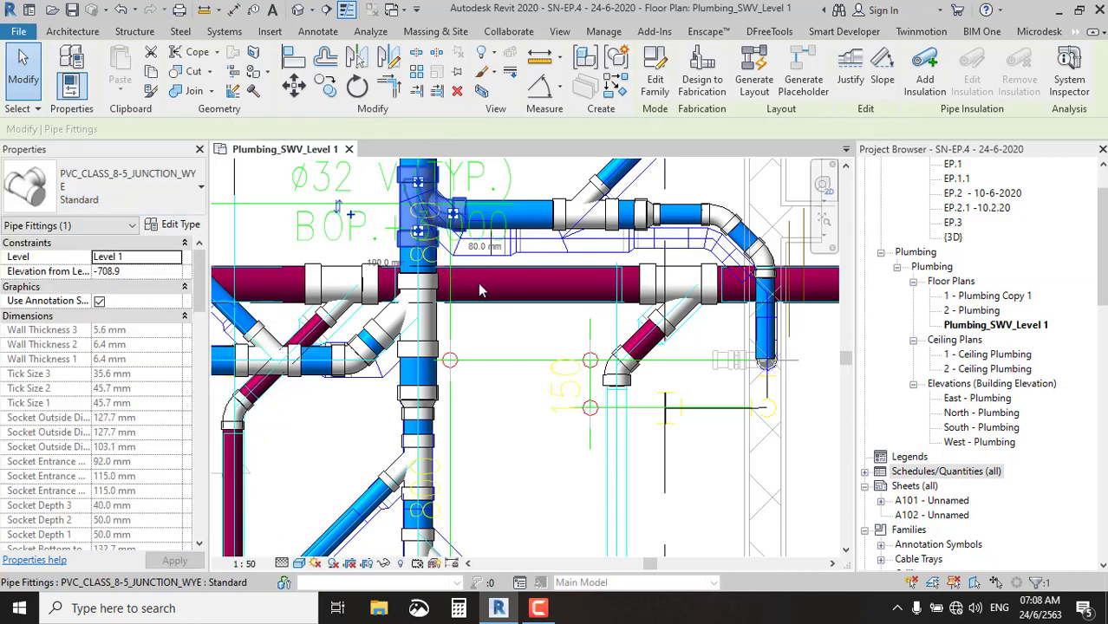
left_click(460, 247)
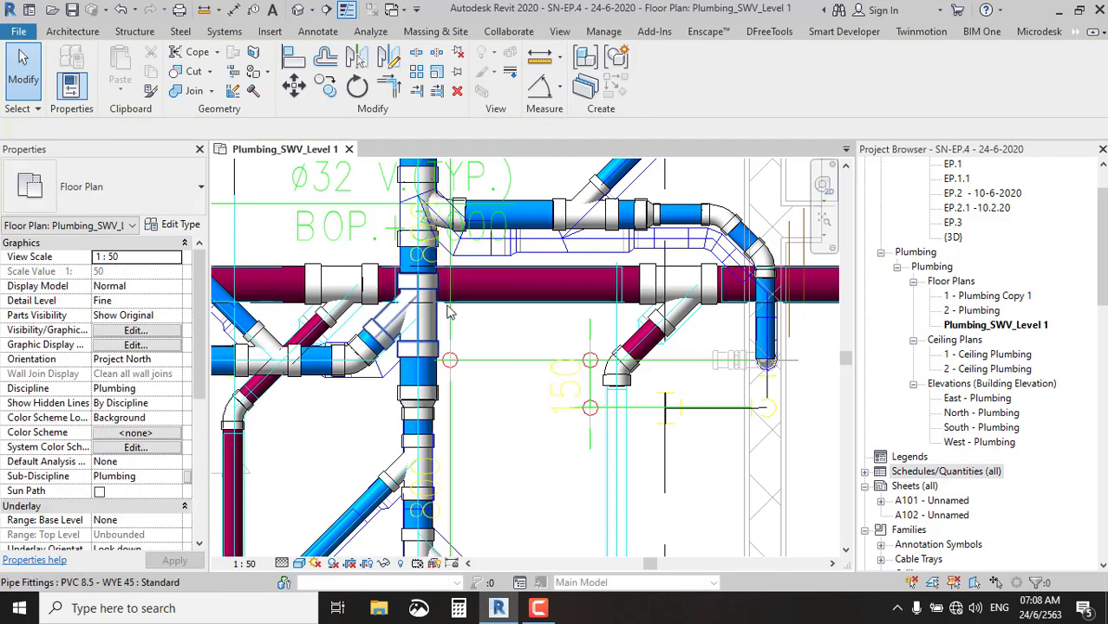
scroll(472, 308, "down", 3)
Select the reducing tees on the top main and the main run.
scroll(477, 311, "up", 1)
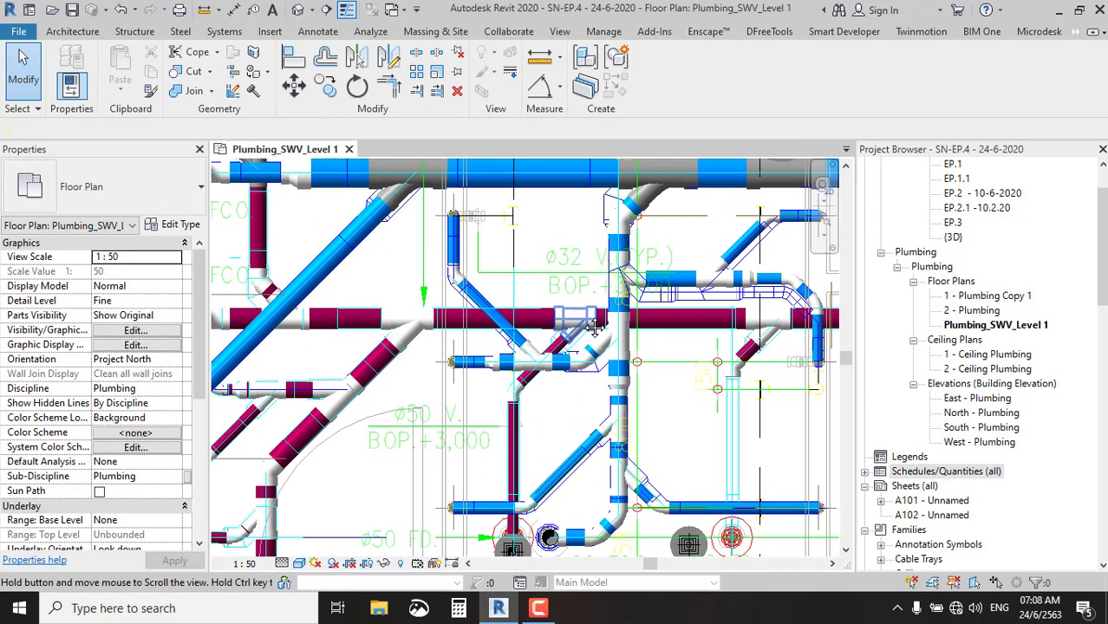
scroll(462, 257, "up", 1)
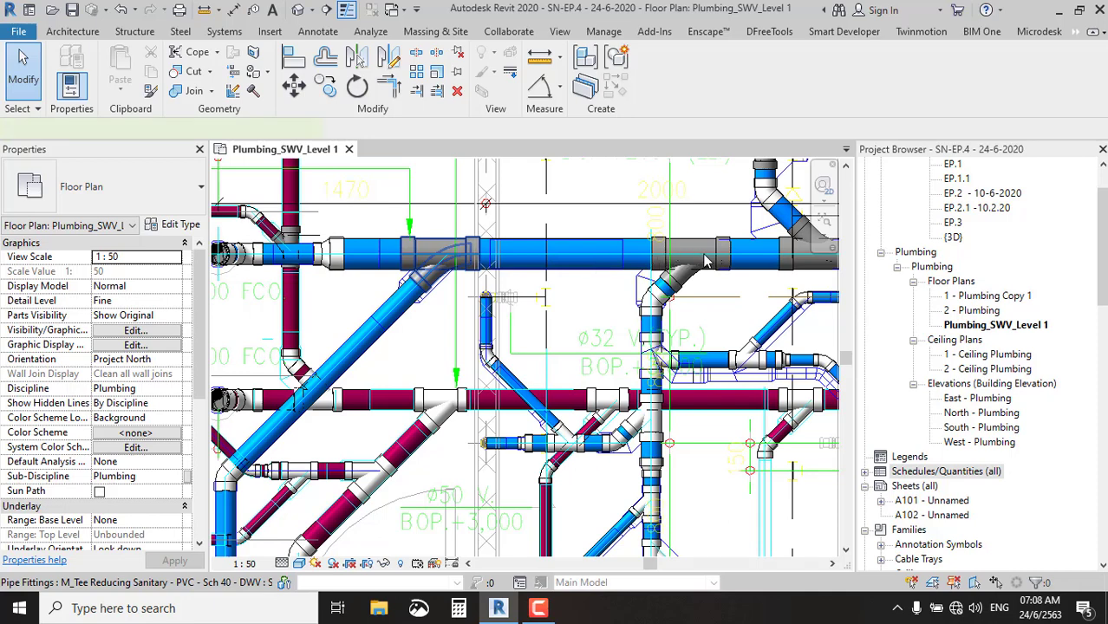
left_click(437, 258)
left_click(113, 186)
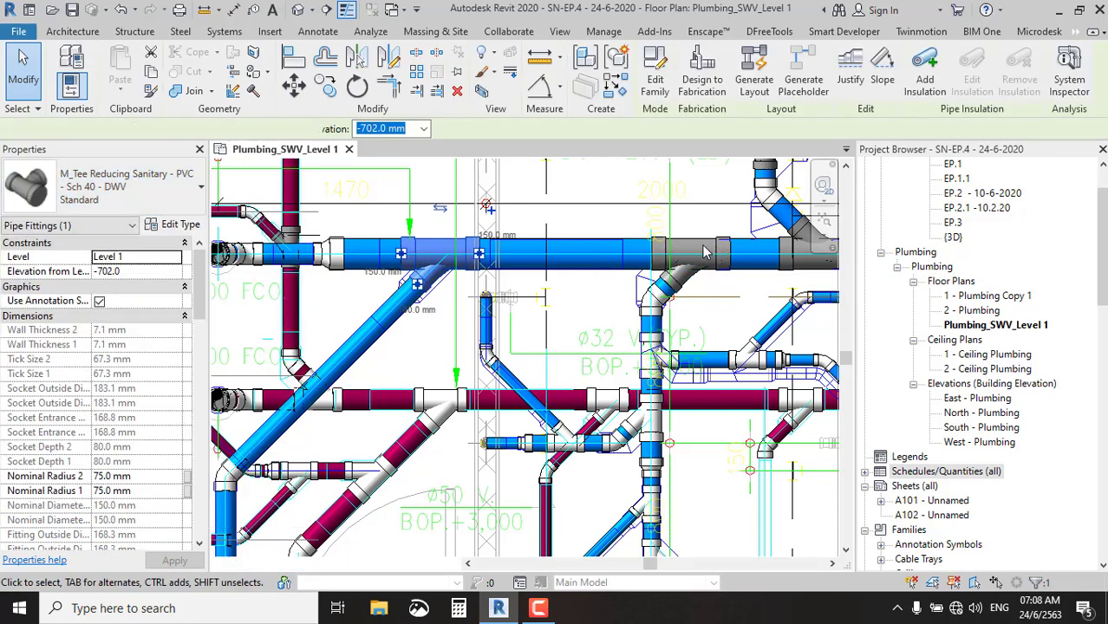
left_click(731, 226)
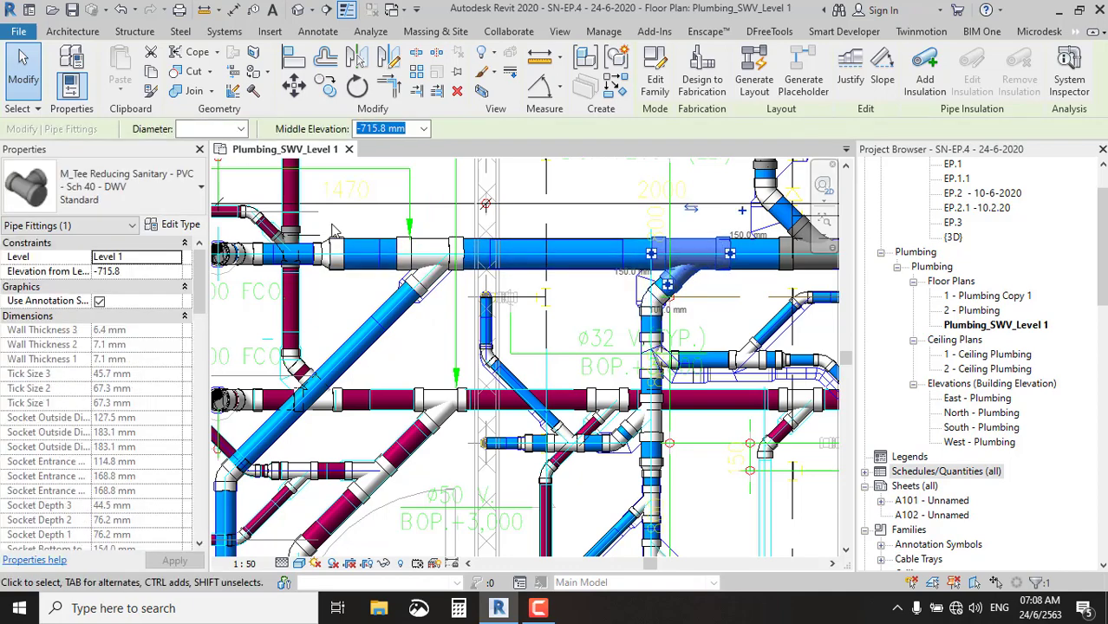
scroll(334, 231, "up", 2)
scroll(295, 241, "up", 3)
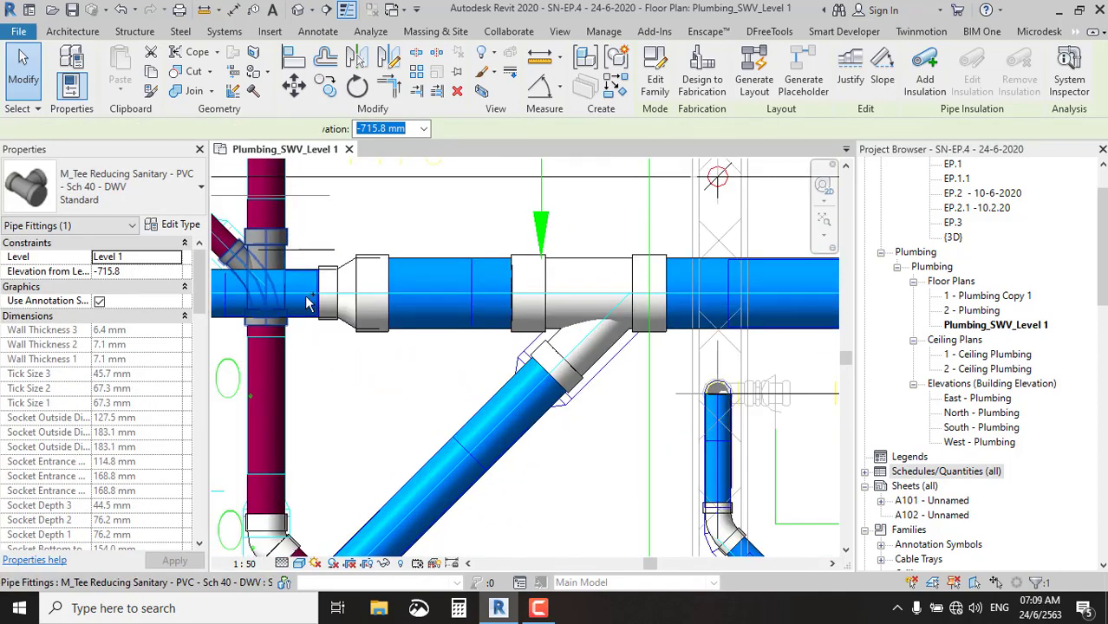
scroll(308, 304, "down", 5)
scroll(617, 293, "up", 3)
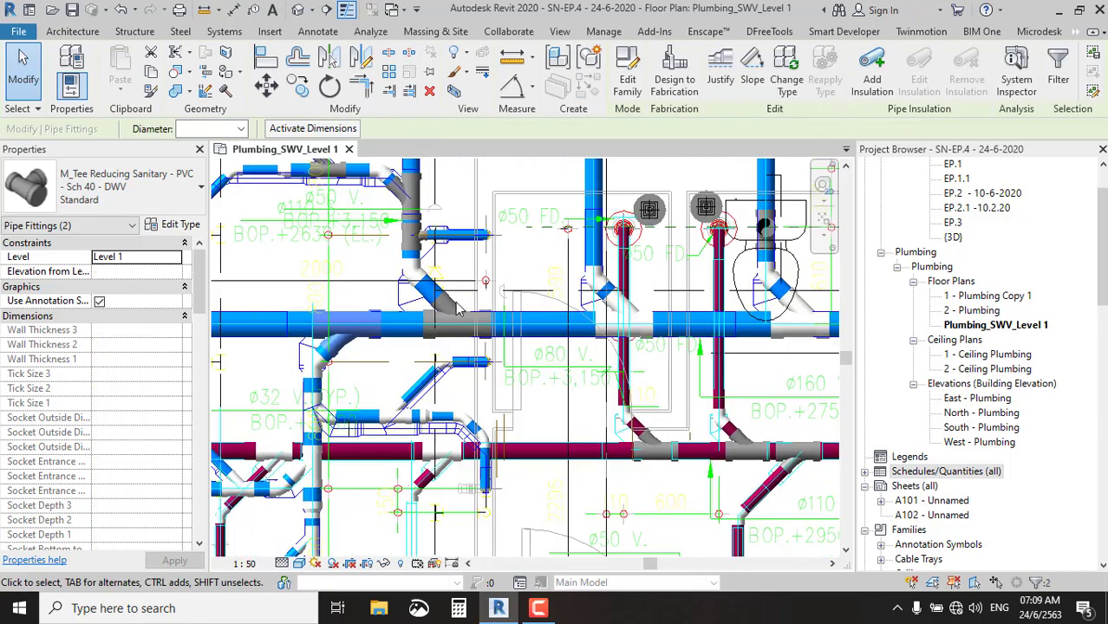
Add the remaining riser tees and change them all to PVC 8.5 - WYE 45.
left_click(409, 198, "ctrl")
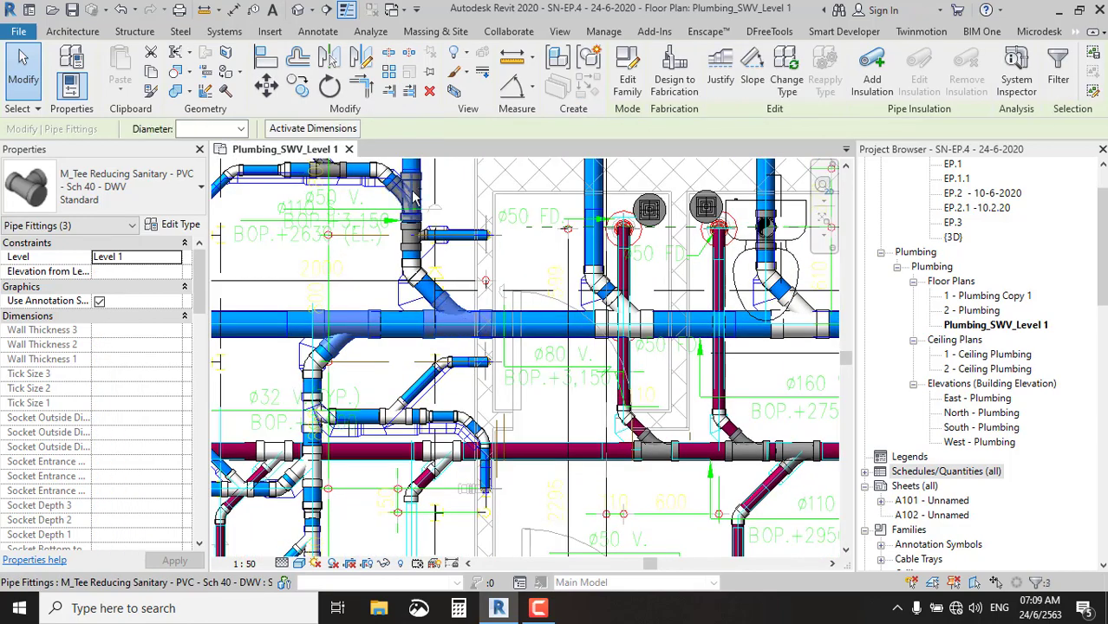
left_click(503, 236, "ctrl")
middle_click_drag(502, 238, 503, 361)
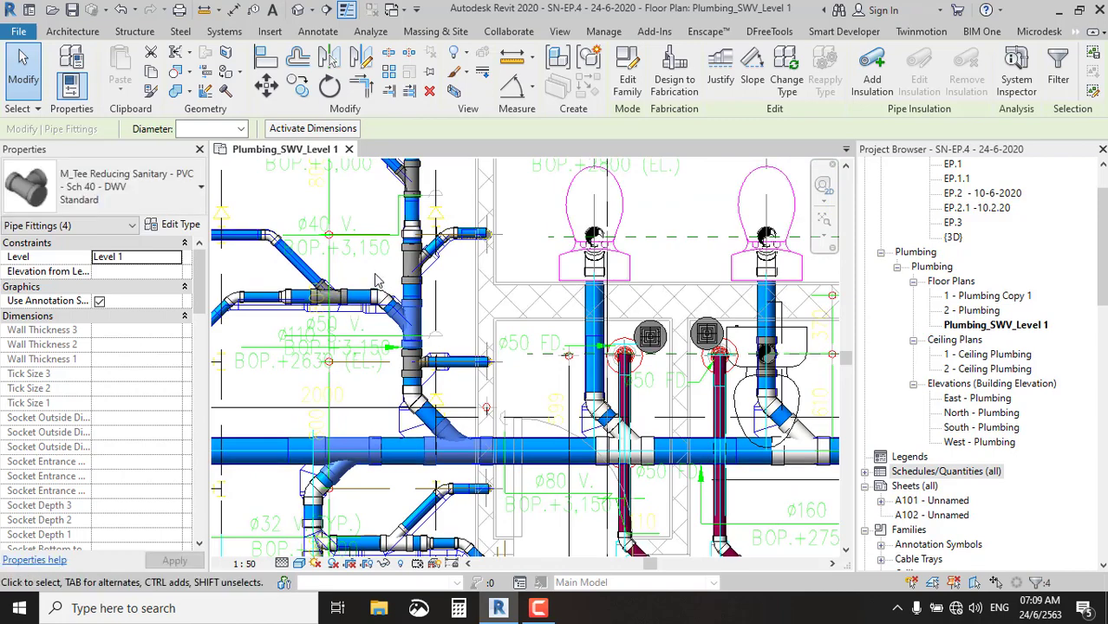
scroll(377, 280, "up", 3)
left_click(488, 253, "ctrl")
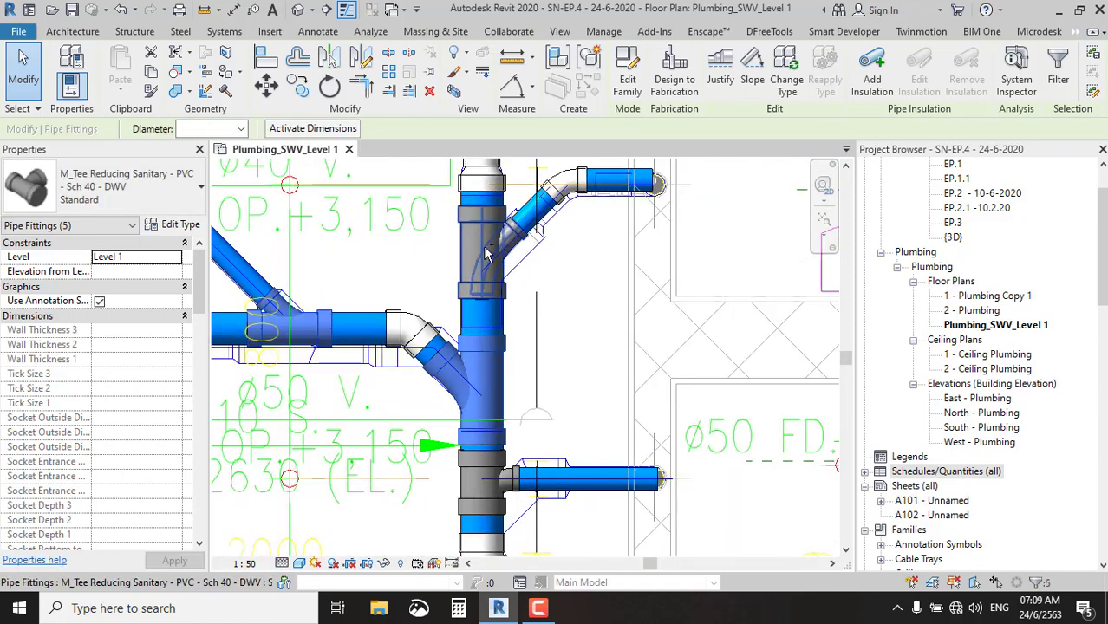
left_click(122, 187)
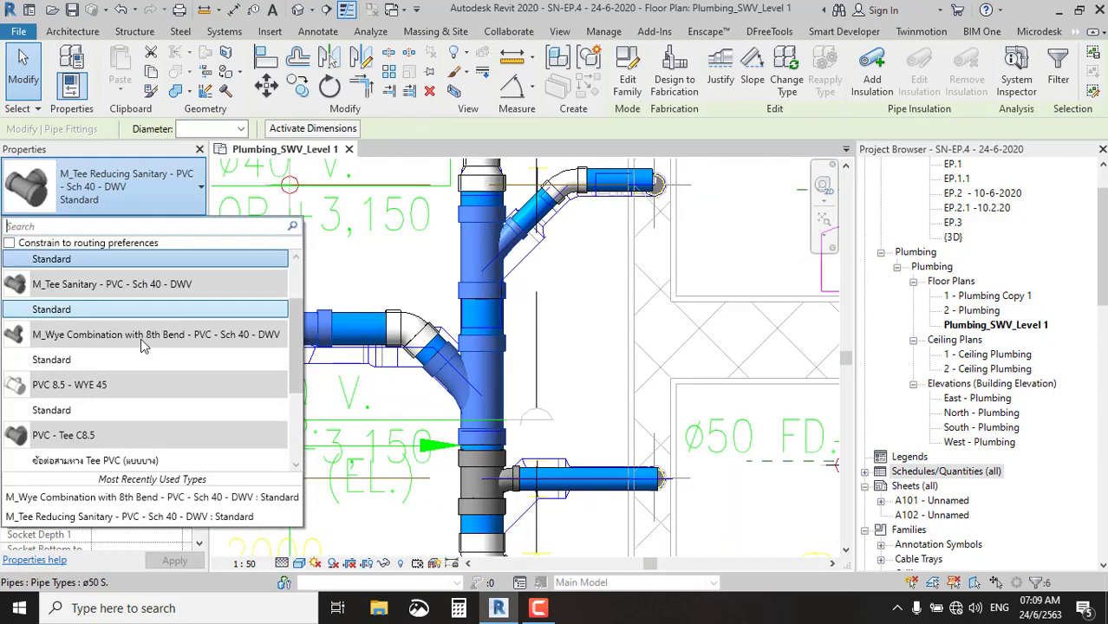
left_click(146, 411)
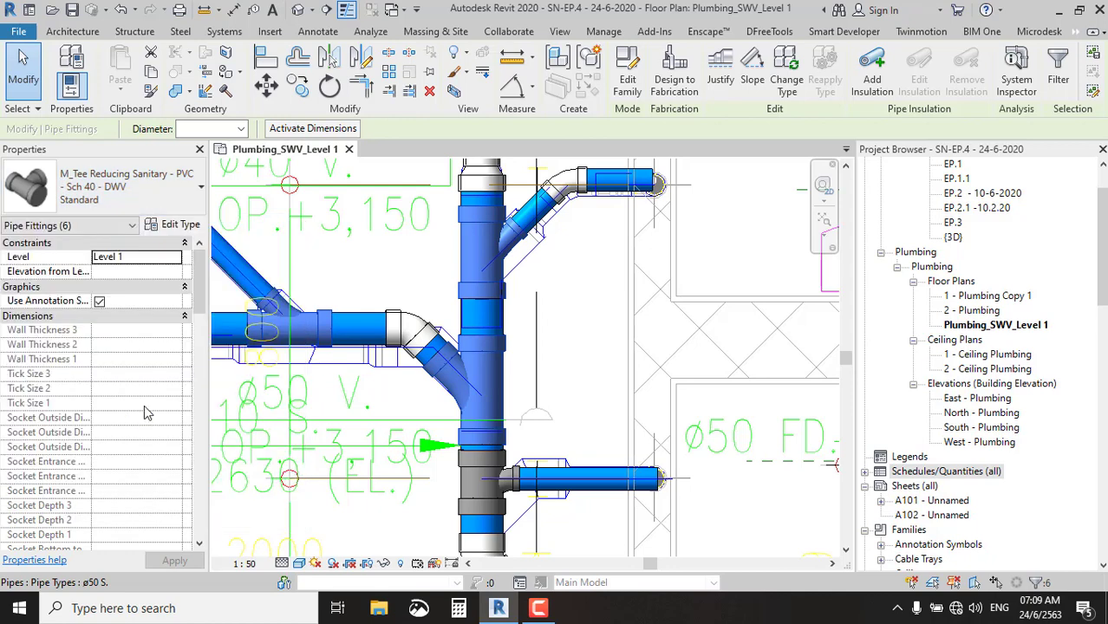
left_click(607, 388)
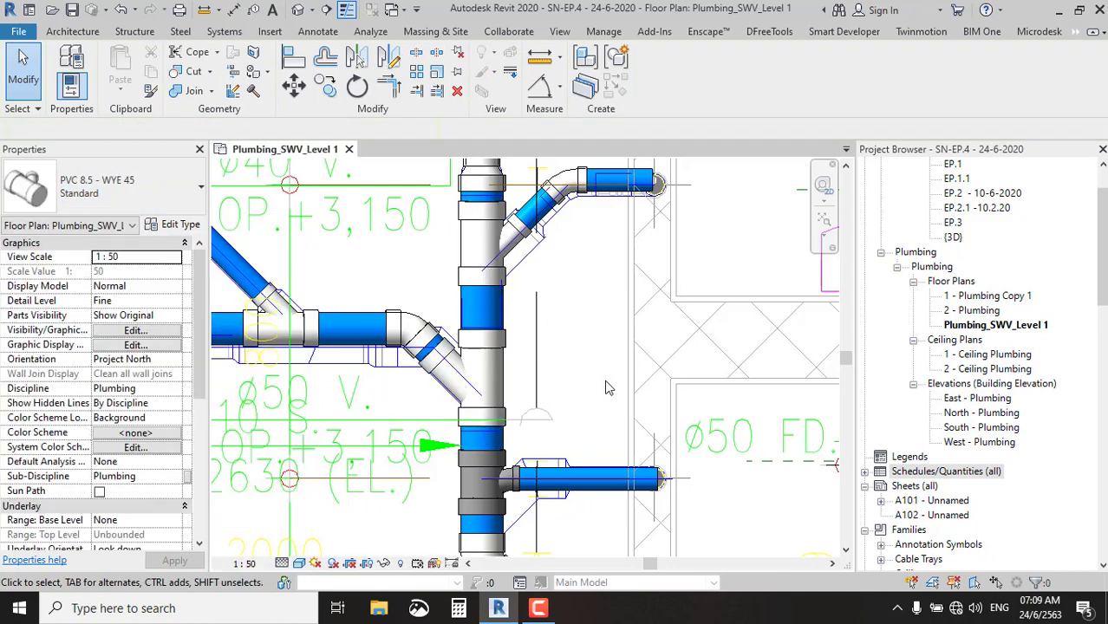
middle_click_drag(519, 366, 536, 199)
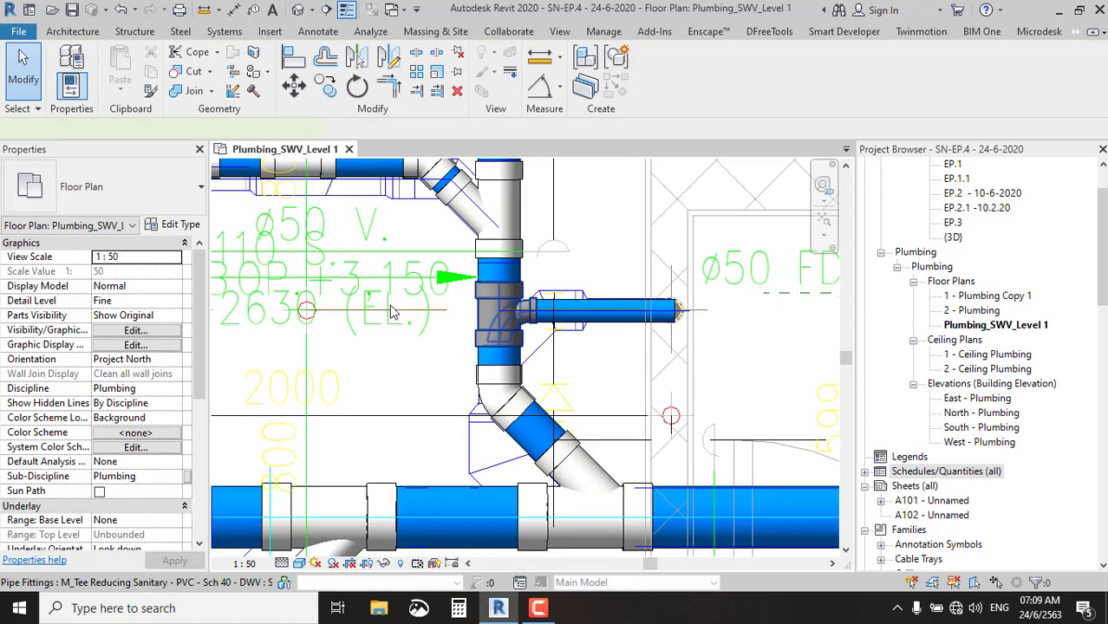
Swap the reducing tee at the ø50 branch to a replacement fitting type.
left_click(527, 355)
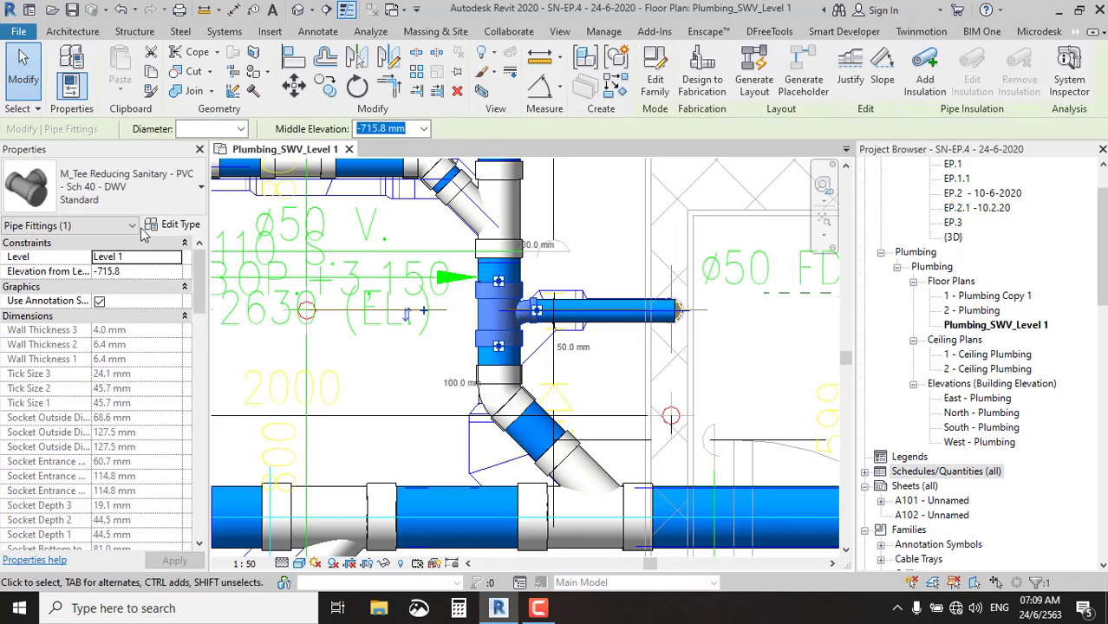
left_click(128, 192)
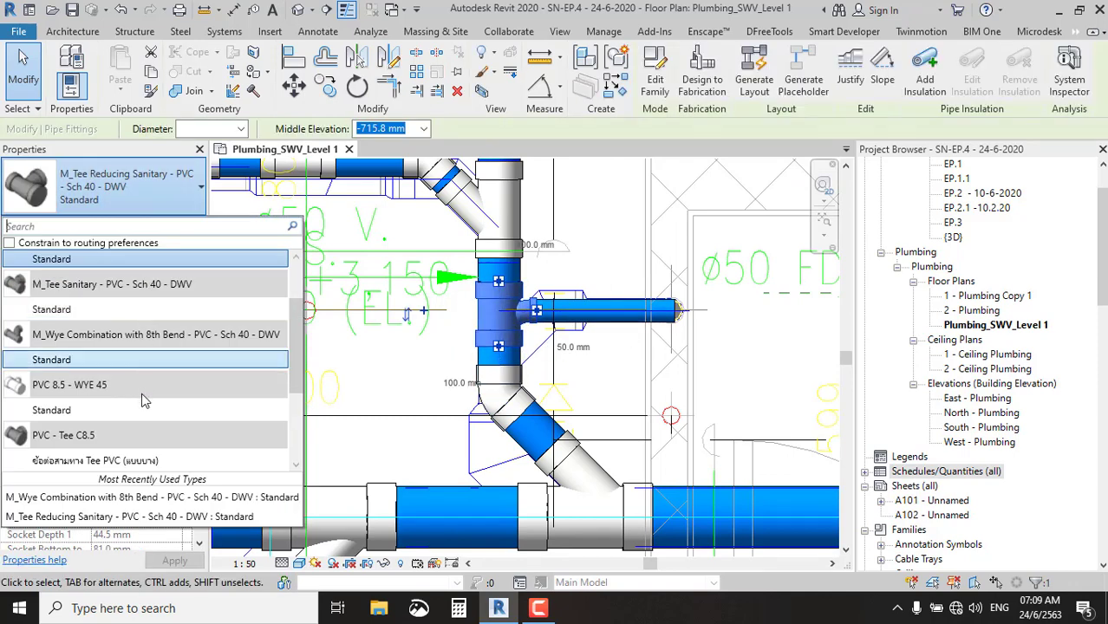
scroll(144, 399, "down", 2)
left_click(439, 423)
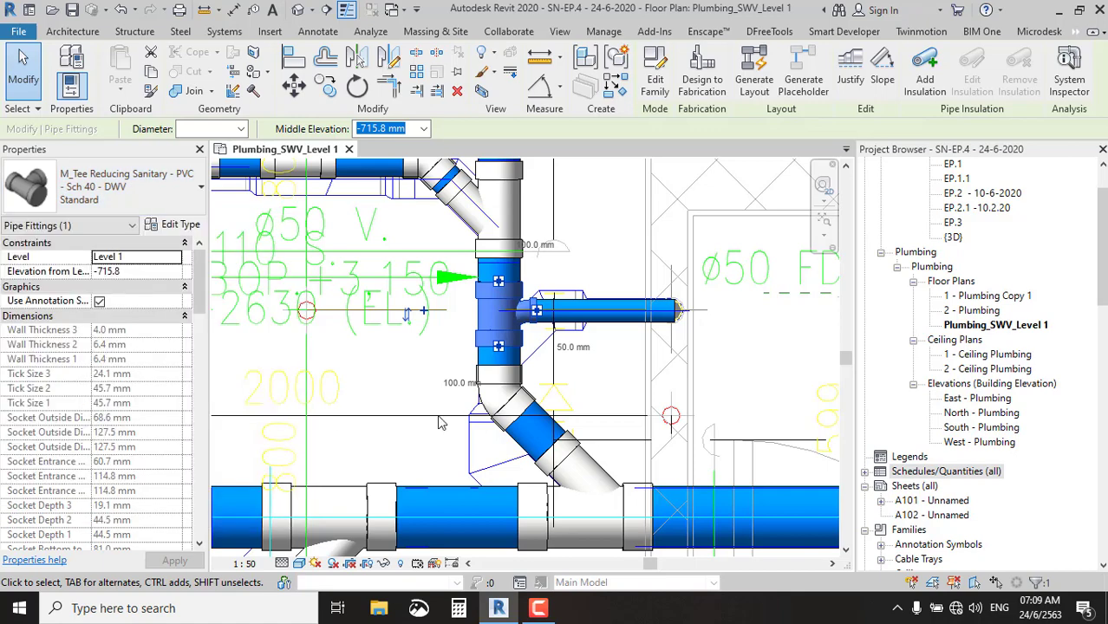
key("Escape")
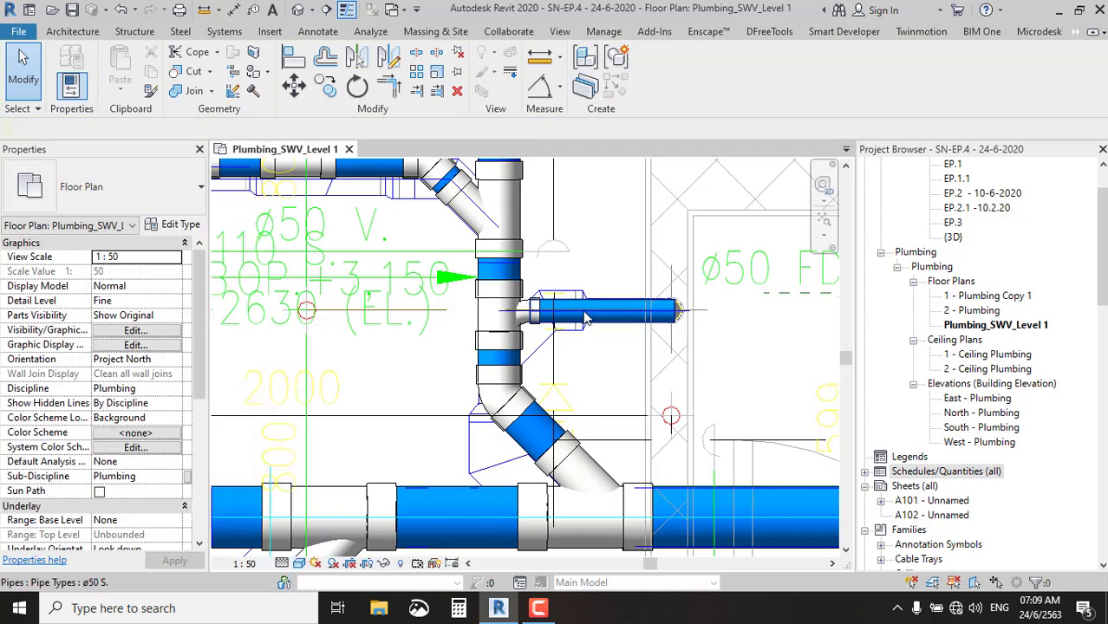
scroll(470, 323, "down", 3)
scroll(469, 323, "down", 2)
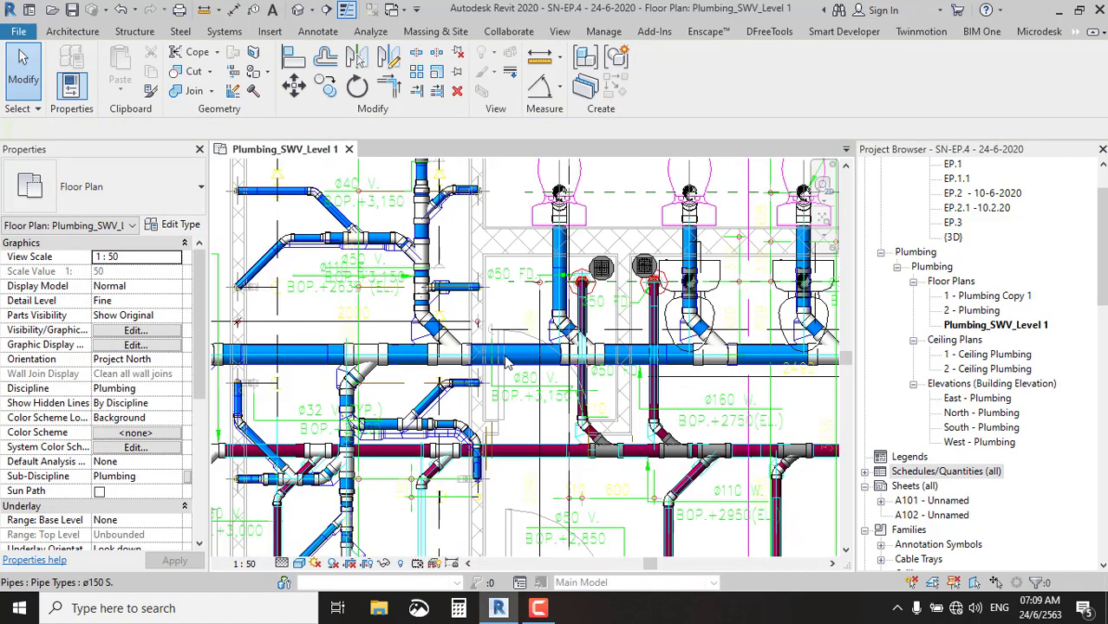
scroll(509, 356, "up", 2)
scroll(477, 277, "up", 1)
scroll(456, 230, "up", 1)
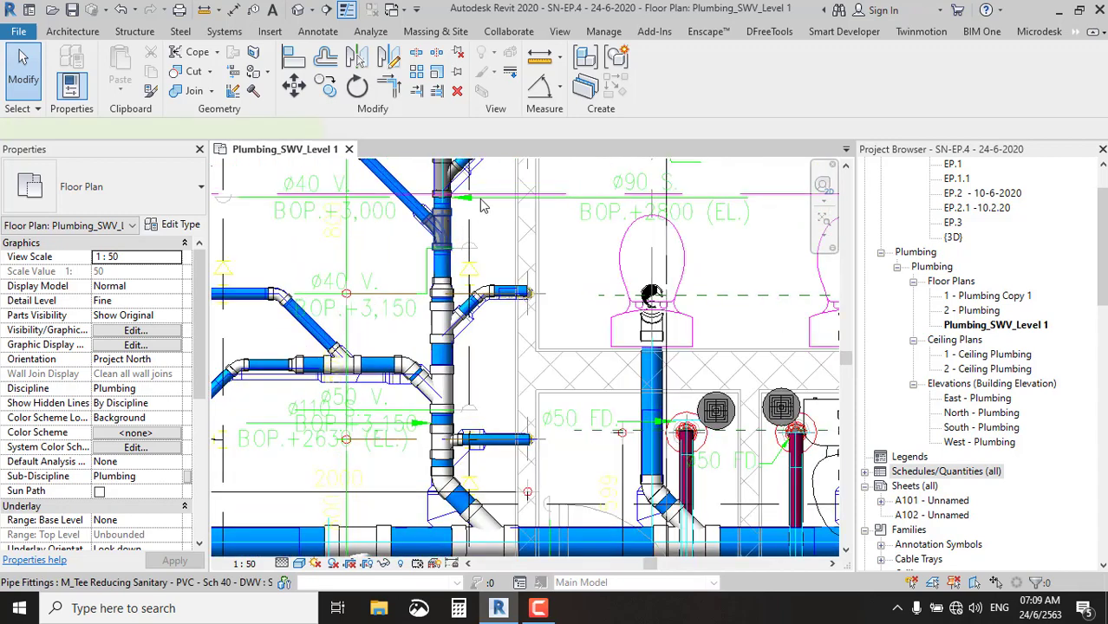
scroll(483, 206, "up", 2)
Change the upper riser's reducing tee to PVC 8.5 - WYE 45.
left_click(444, 328)
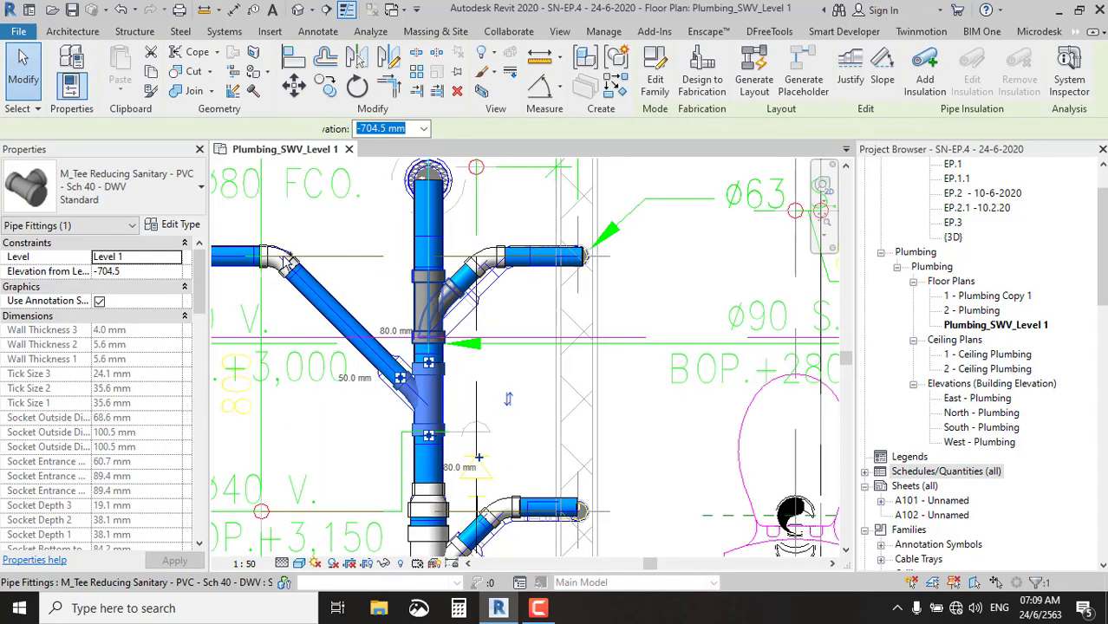
left_click(130, 186)
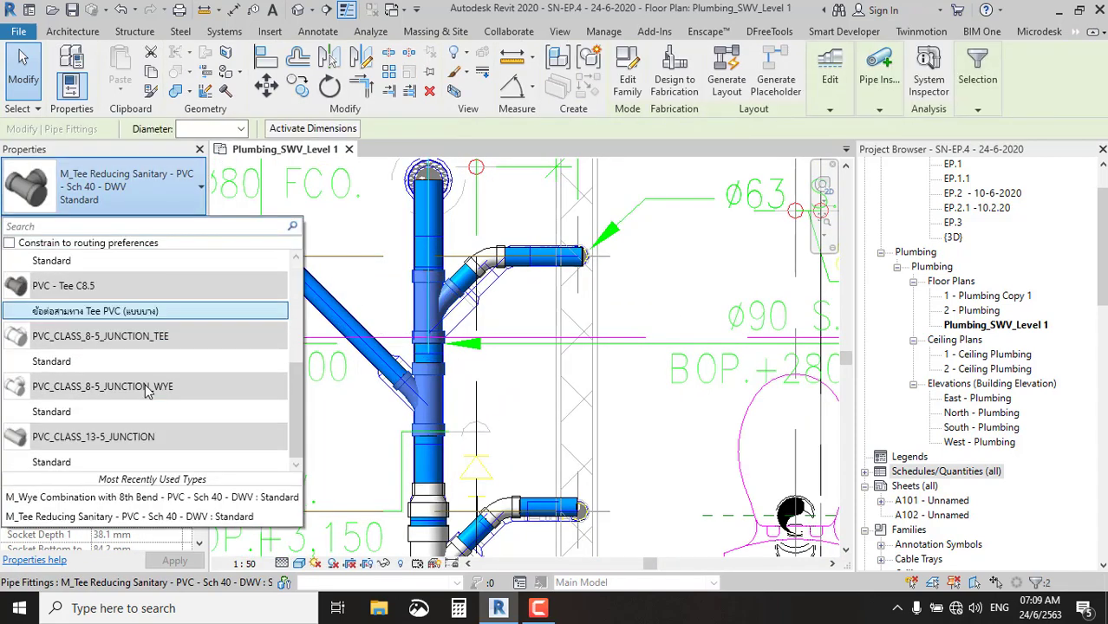
scroll(127, 308, "up", 1)
scroll(126, 326, "up", 1)
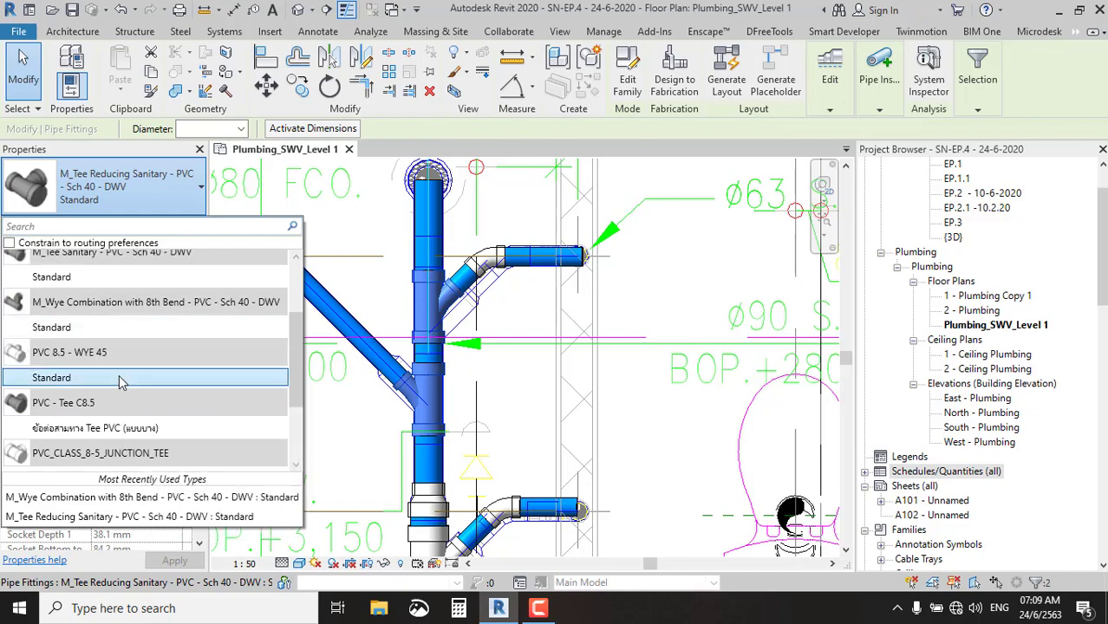
left_click(121, 383)
Select the left and right toilet riser tees on the waste main.
scroll(377, 321, "down", 2)
key("Escape")
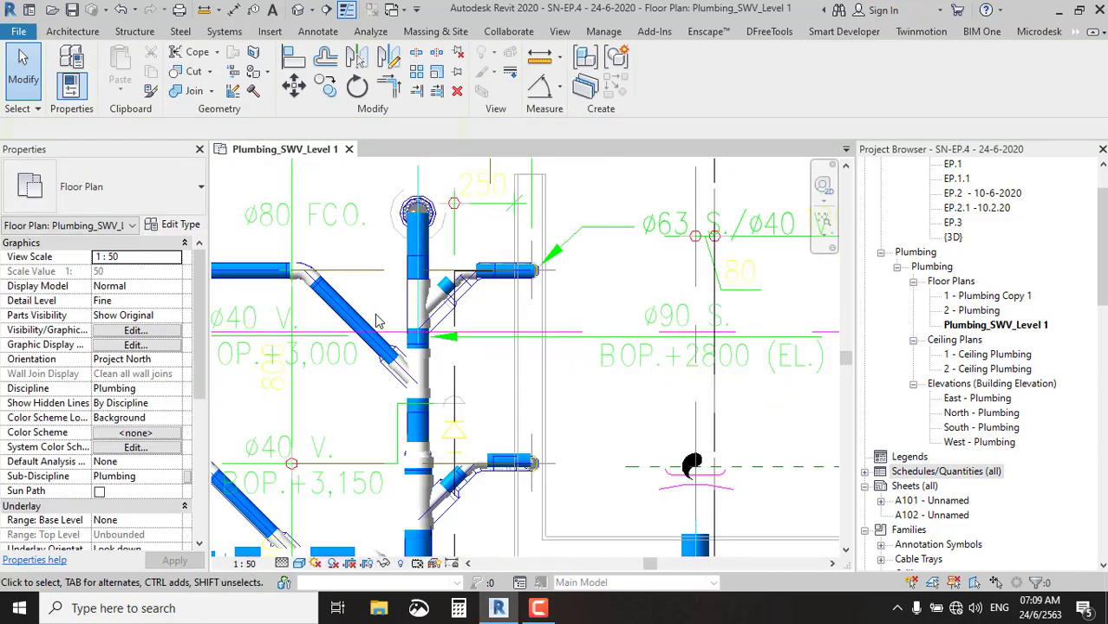
scroll(377, 321, "down", 3)
scroll(730, 480, "up", 2)
scroll(730, 480, "up", 2)
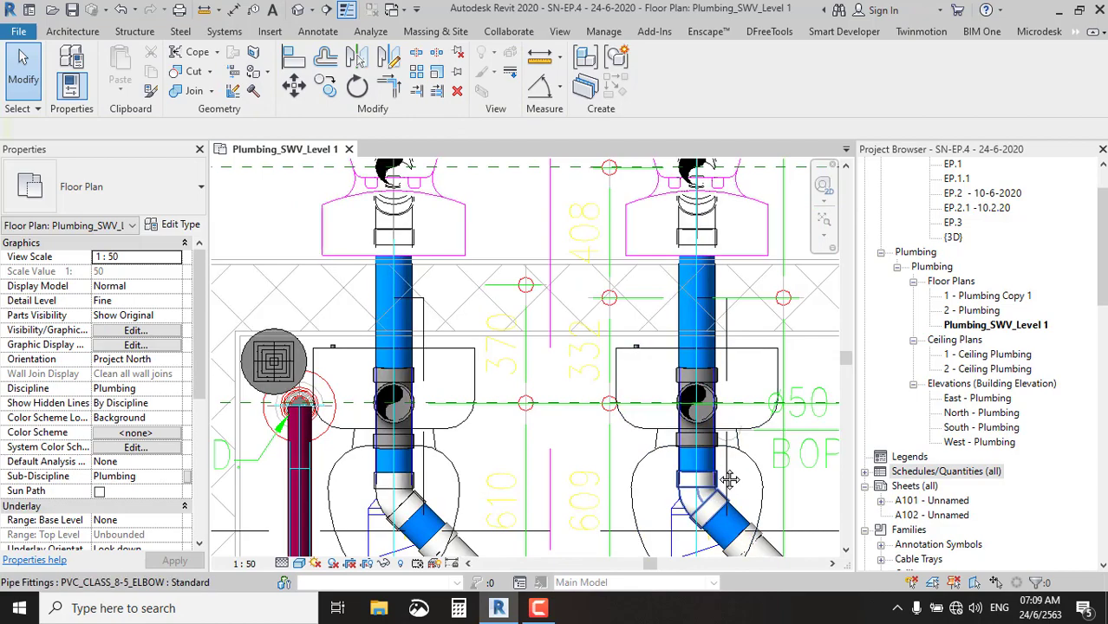
middle_click_drag(731, 479, 593, 341)
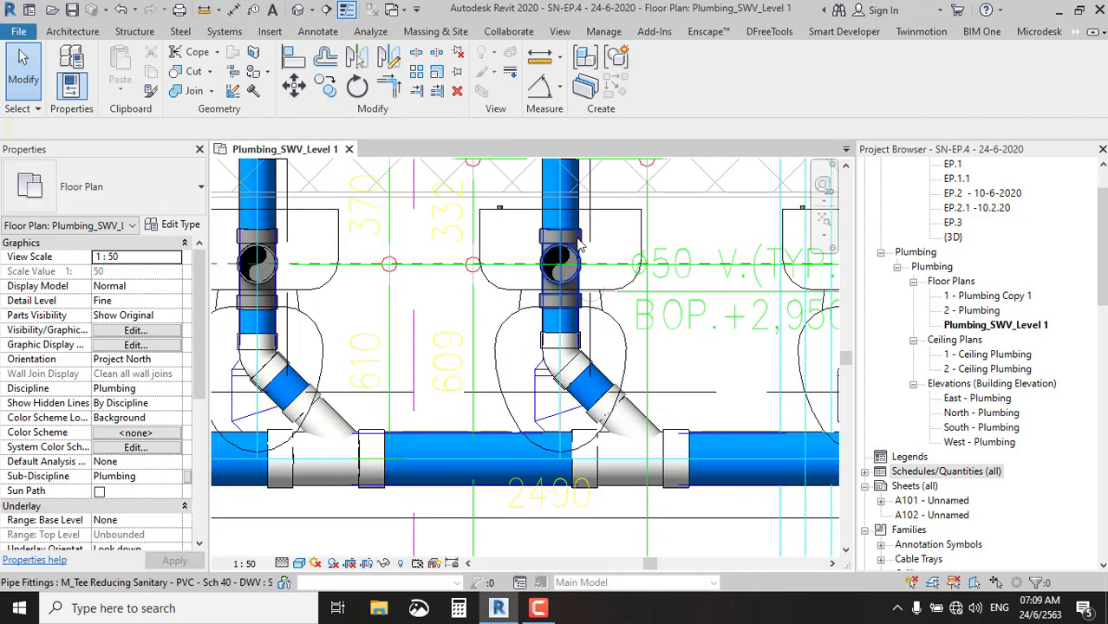
left_click(561, 261)
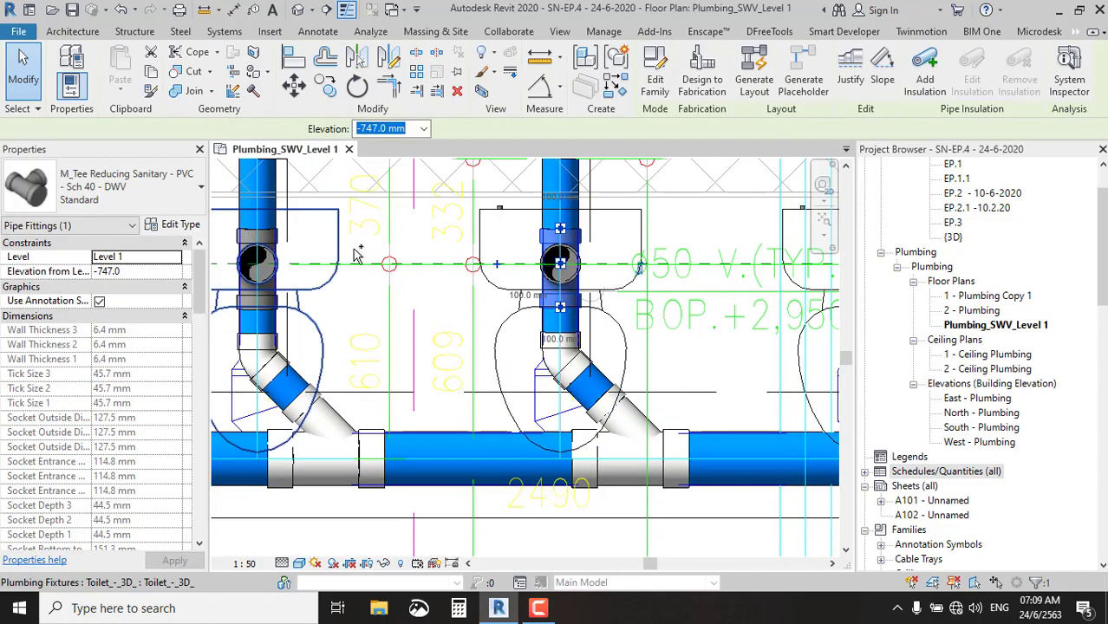
left_click(295, 239)
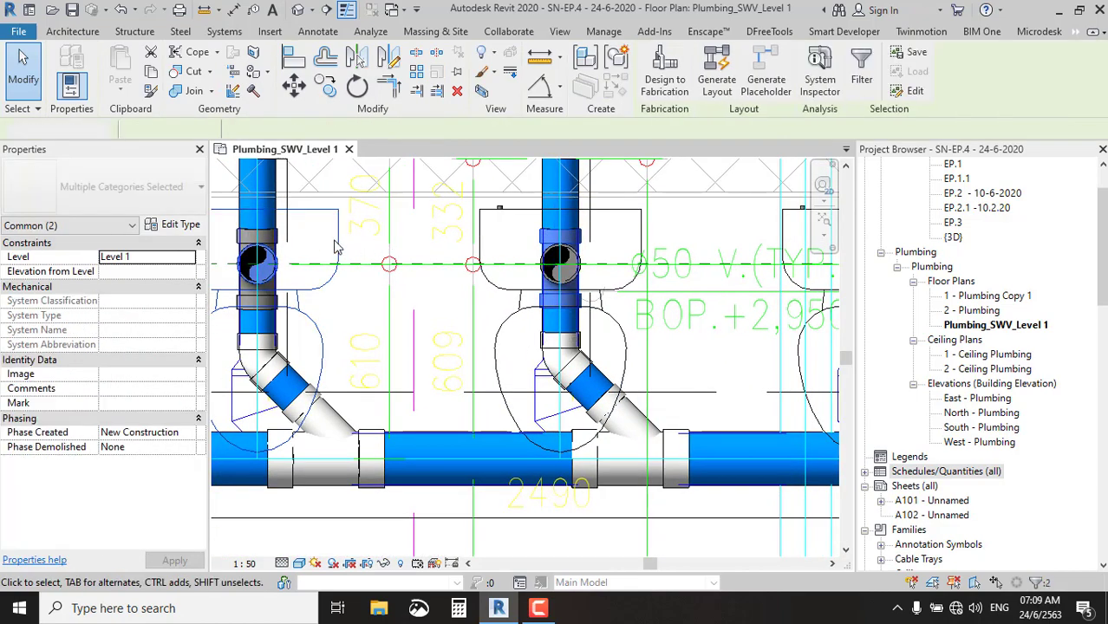
left_click(257, 252)
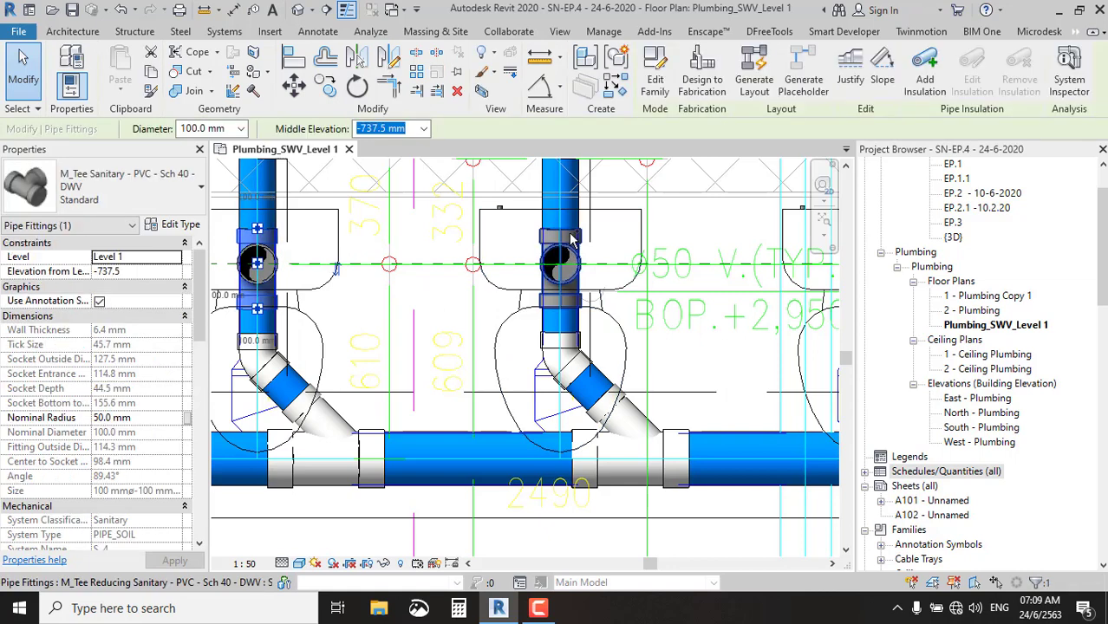
scroll(420, 240, "down", 3)
left_click(685, 245, "ctrl")
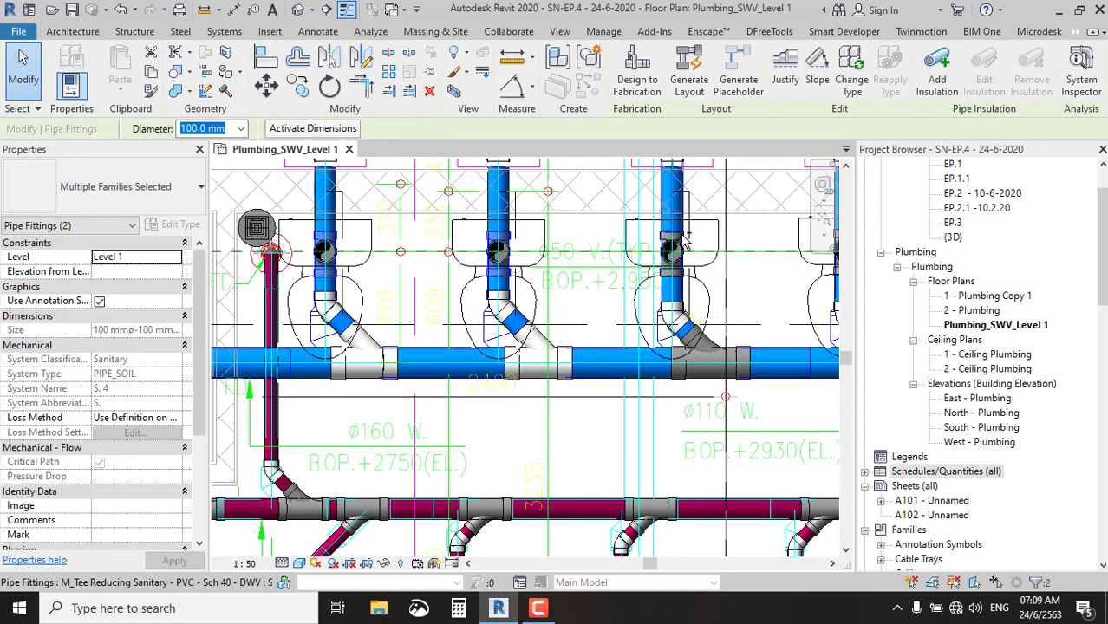
scroll(702, 294, "up", 2)
scroll(550, 247, "up", 2)
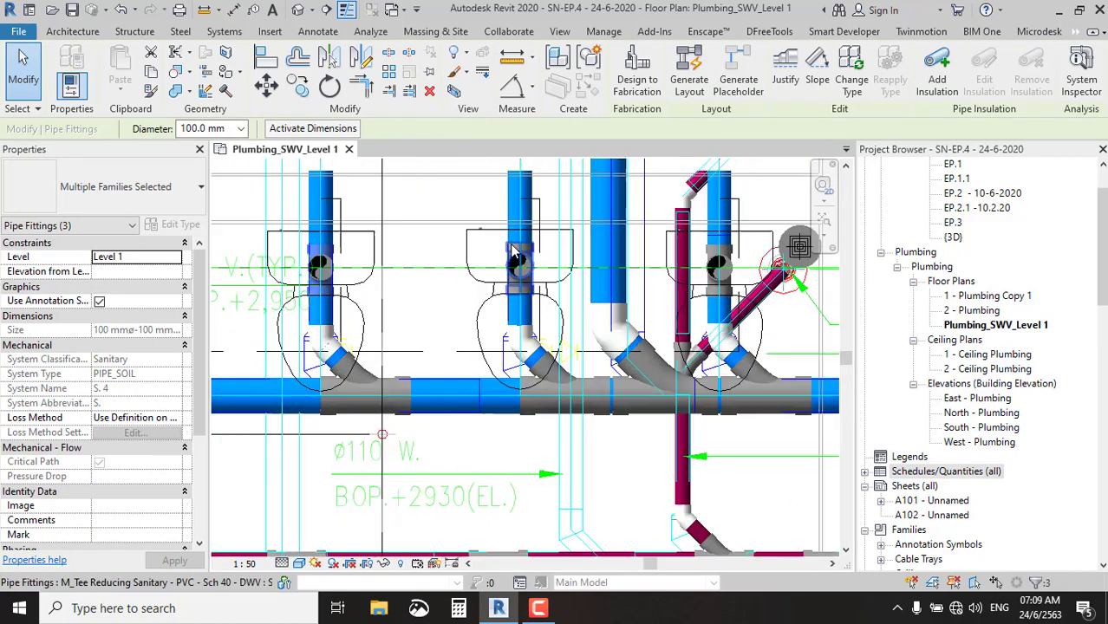
scroll(551, 247, "up", 2)
Add two more riser tees and set all five to PVC_CLASS_8-5_JUNCTION_WYE Standard.
left_click(554, 252, "ctrl")
scroll(553, 252, "down", 3)
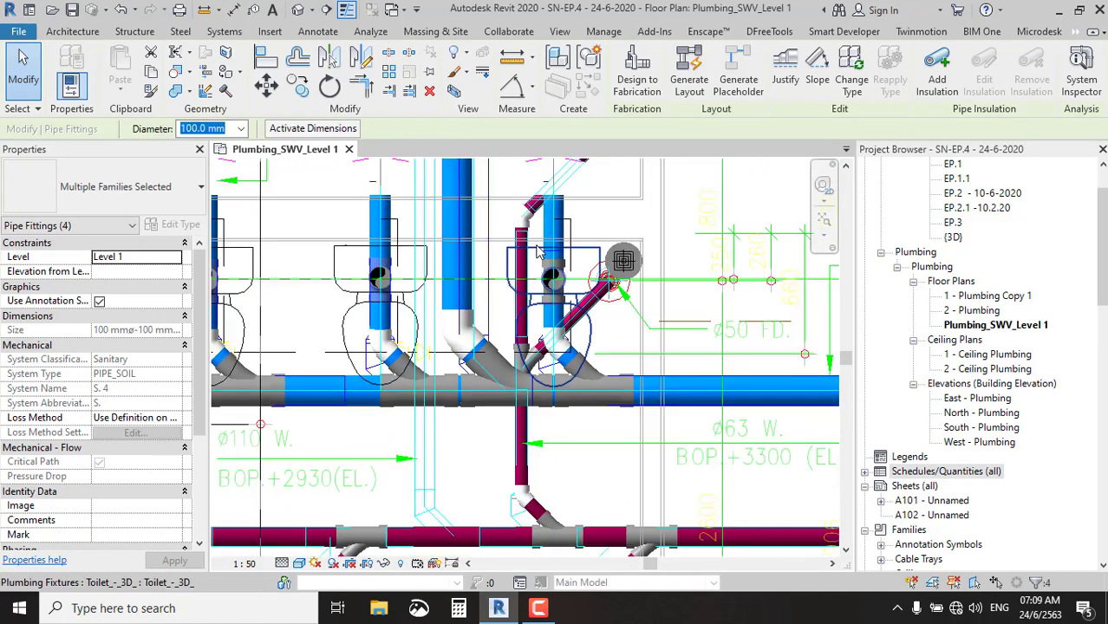
scroll(589, 278, "up", 2)
scroll(596, 286, "up", 1)
left_click(593, 278, "ctrl")
scroll(593, 277, "down", 5)
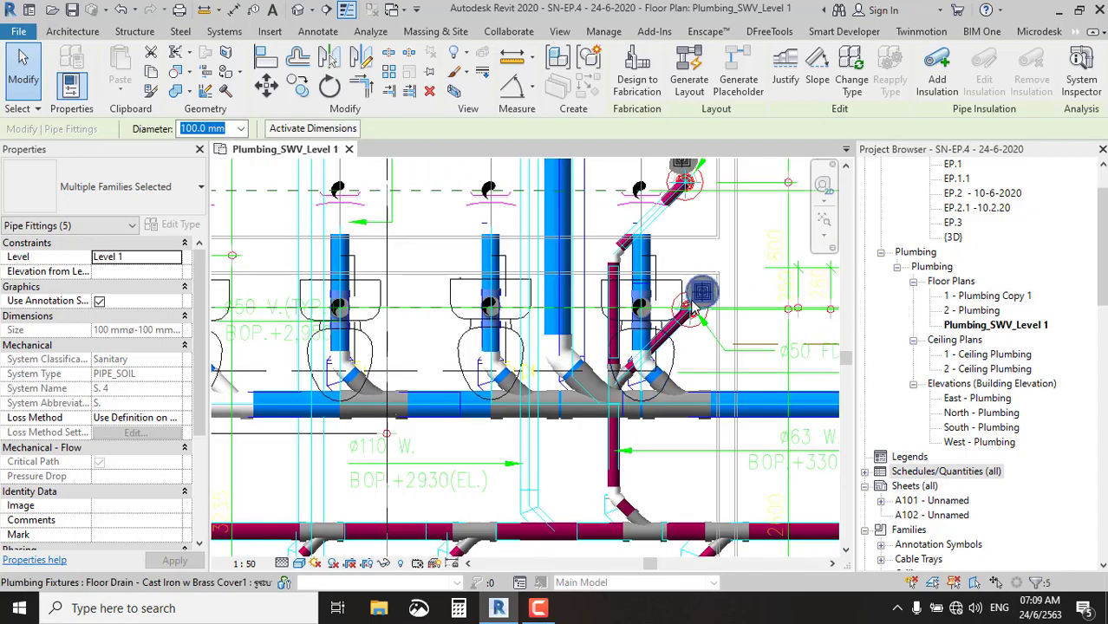
scroll(351, 303, "up", 3)
scroll(353, 302, "up", 1)
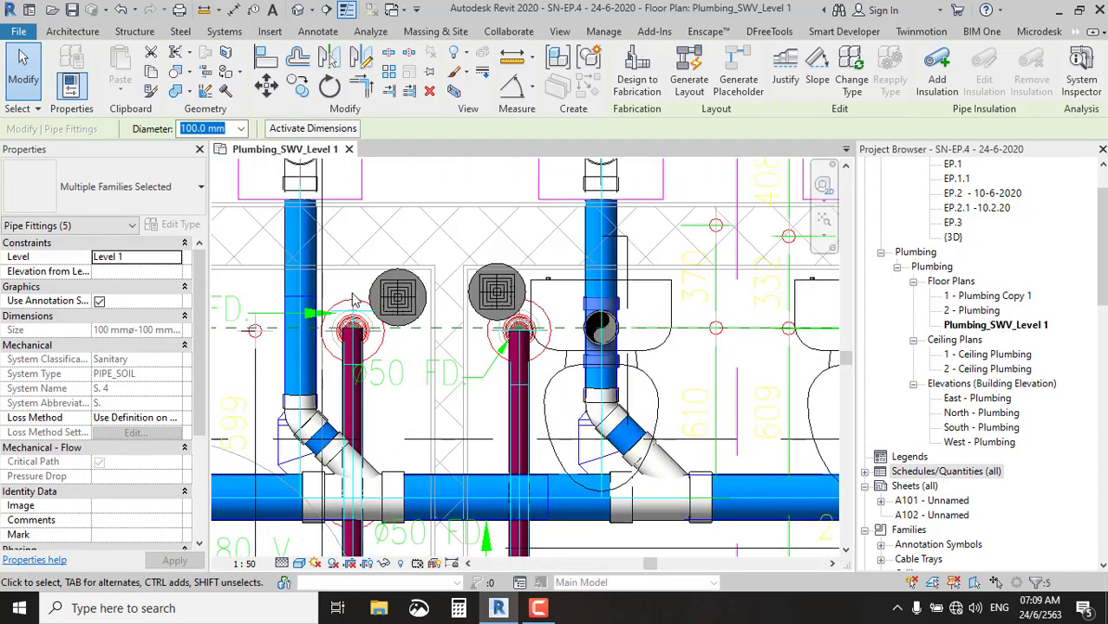
scroll(344, 298, "down", 3)
scroll(390, 299, "down", 2)
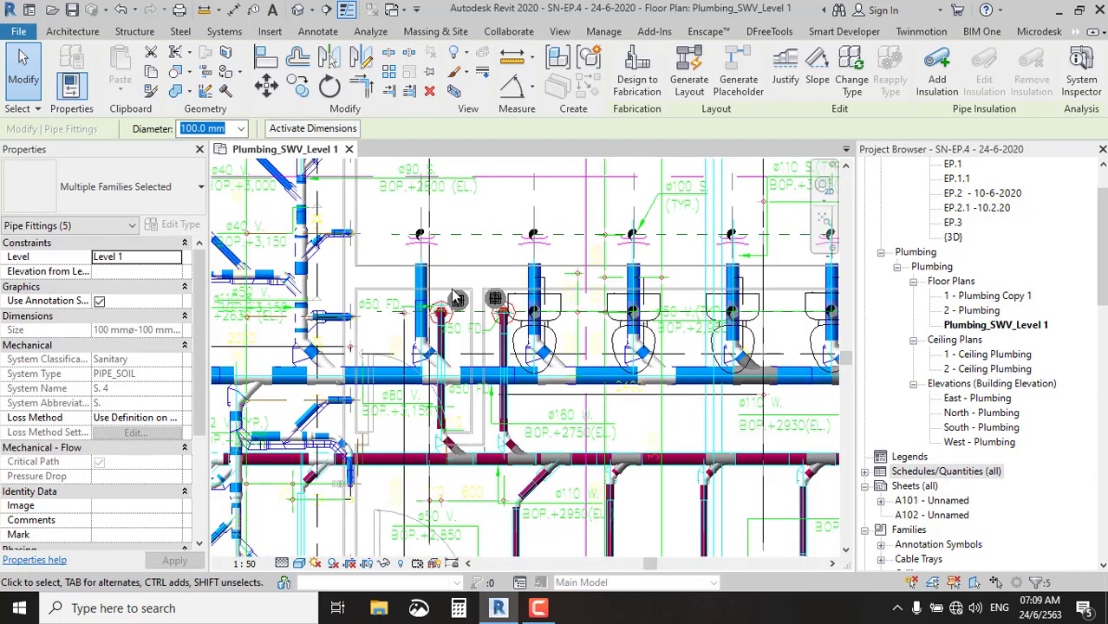
left_click(148, 195)
scroll(130, 408, "down", 2)
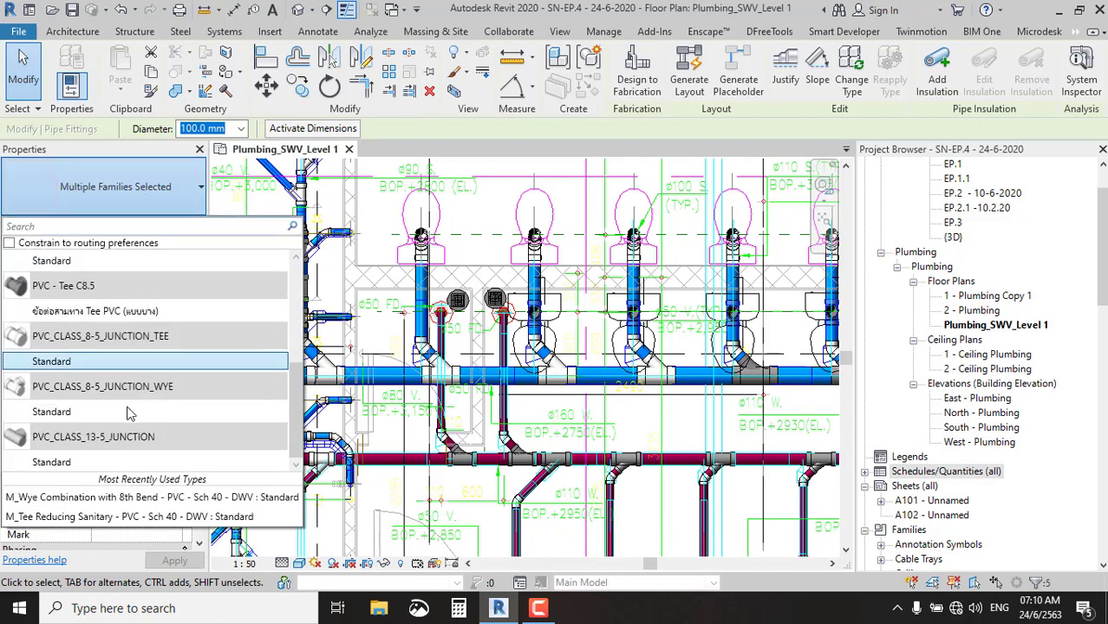
key("Escape")
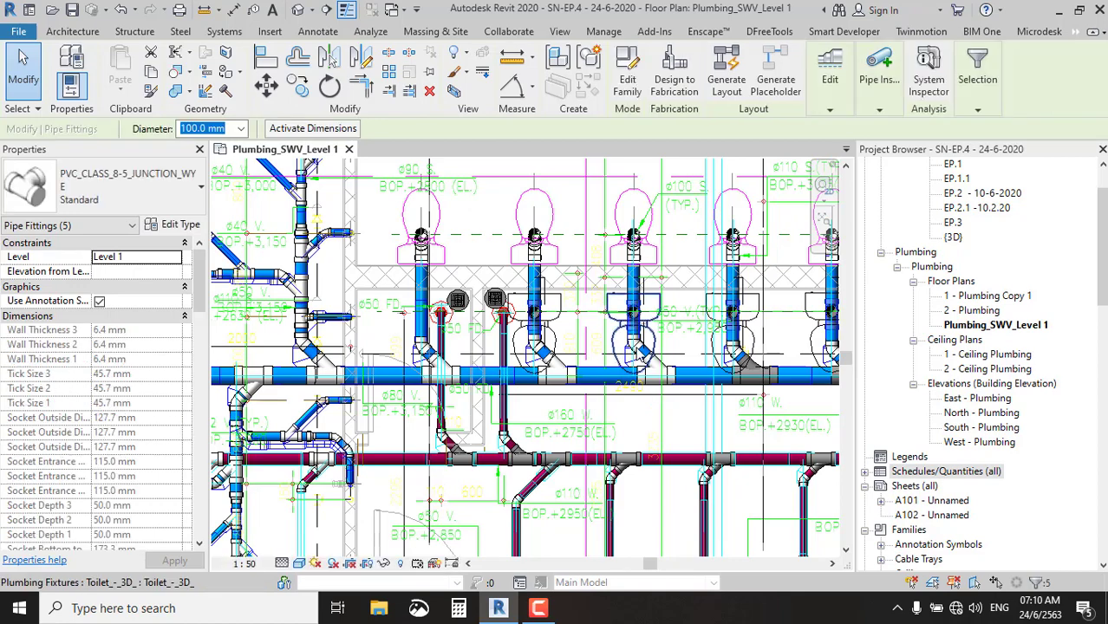
scroll(638, 349, "up", 5)
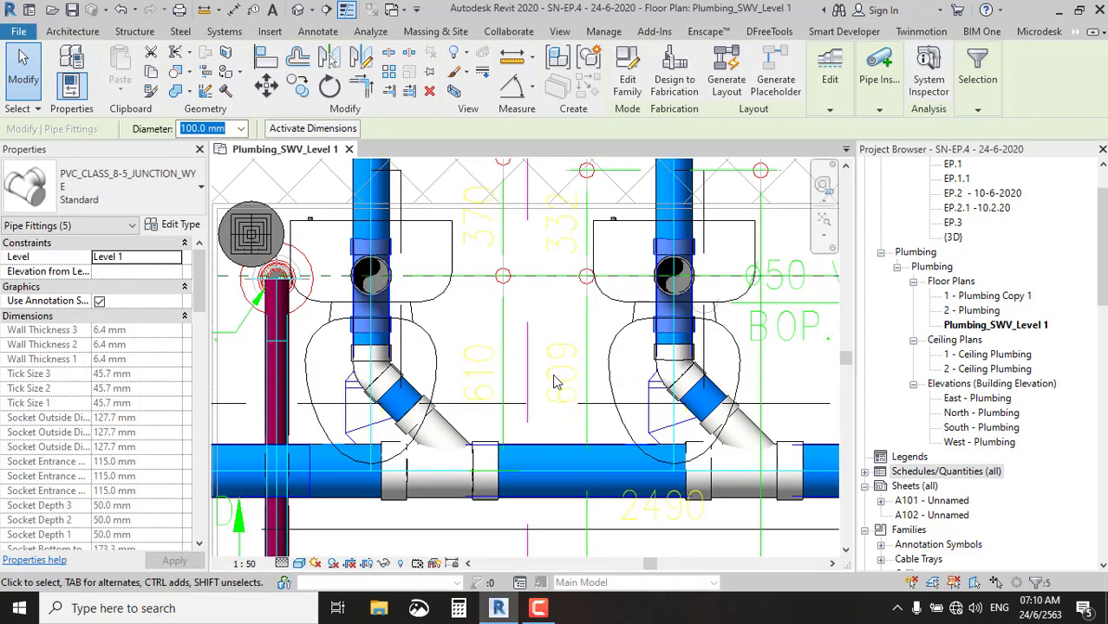
Change the toilet branch's sanitary tee on the main to PVC_CLASS_8-5_JUNCTION_WYE Standard.
middle_click_drag(555, 382, 230, 333)
key("Escape")
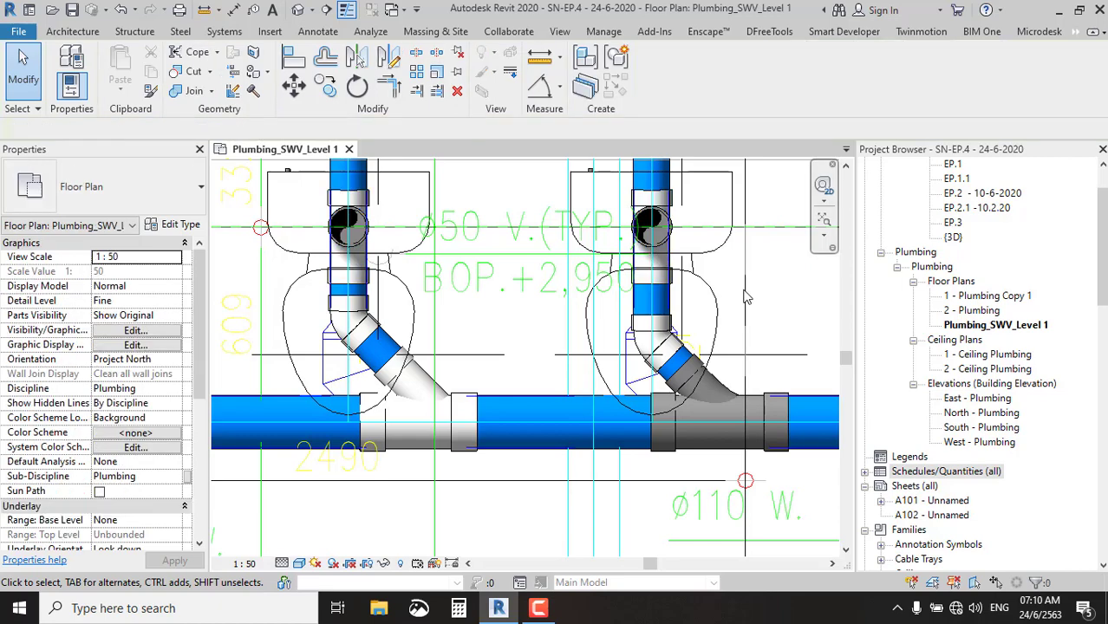
middle_click_drag(731, 289, 652, 345)
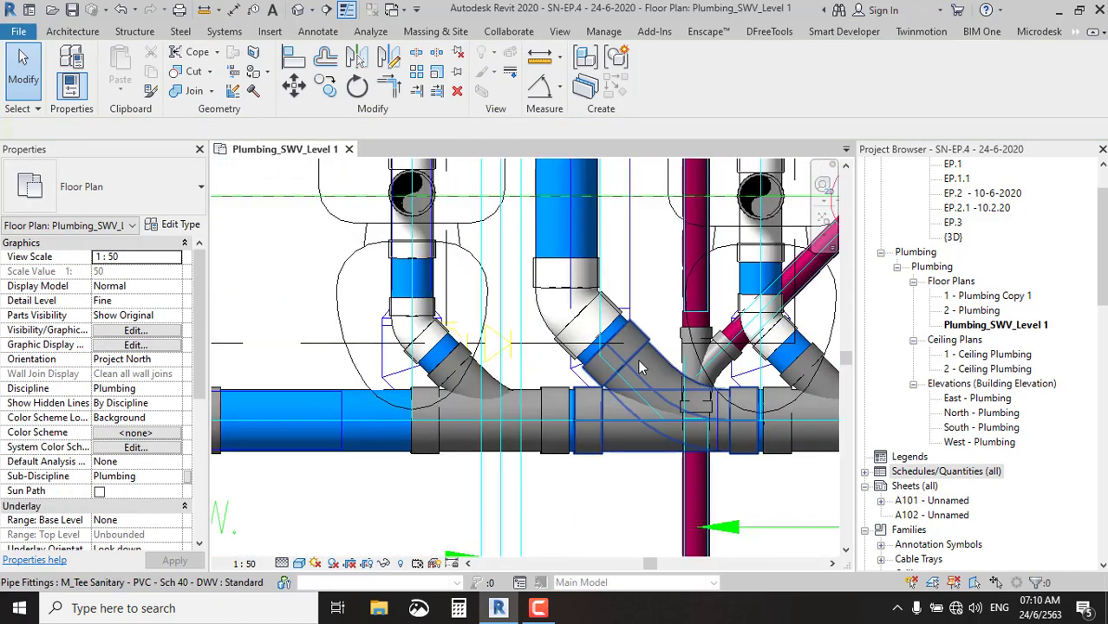
left_click(637, 356)
left_click(122, 198)
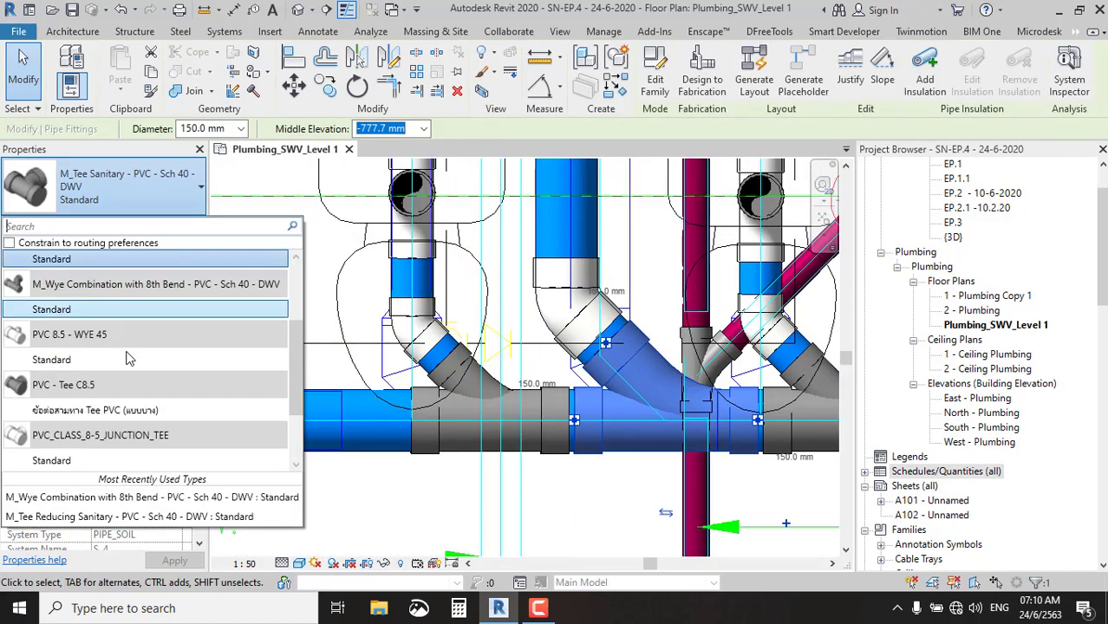
scroll(108, 434, "down", 2)
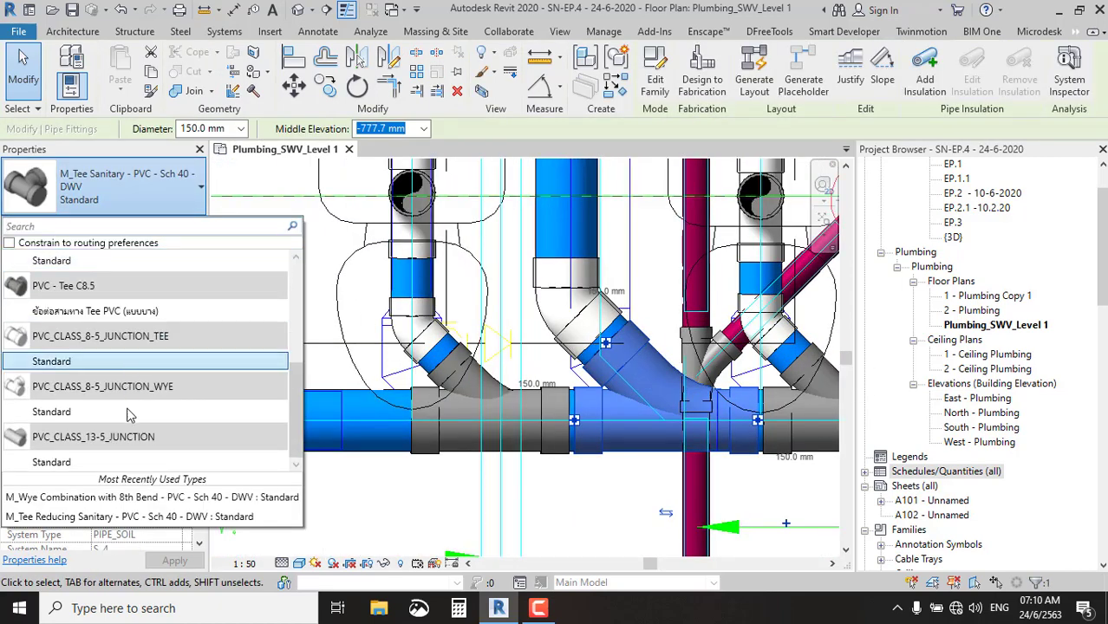
left_click(78, 411)
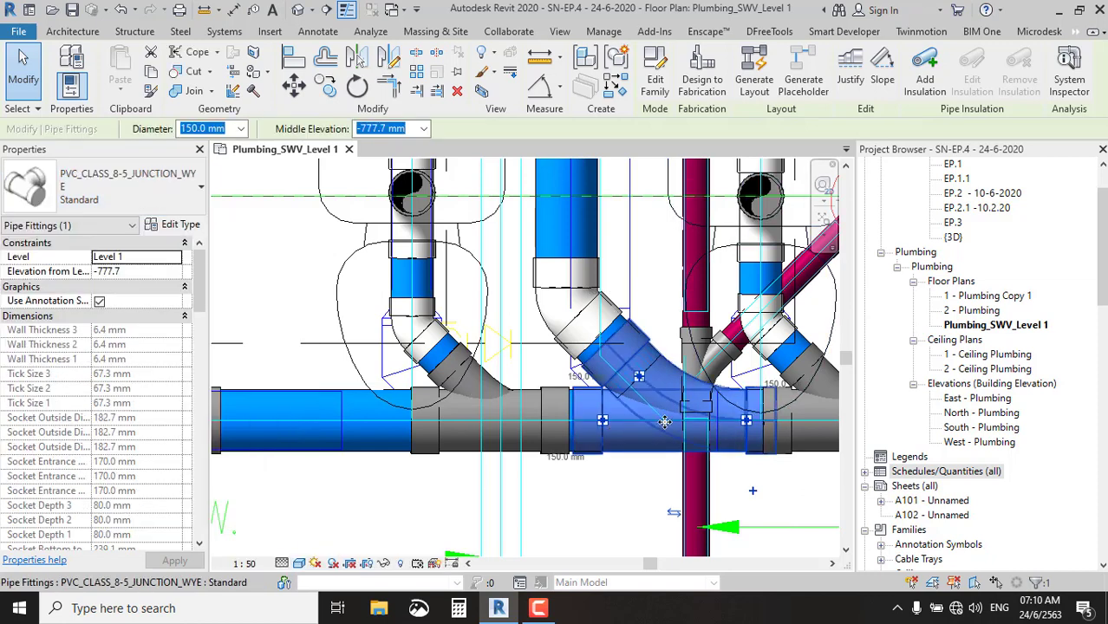
scroll(409, 302, "down", 2)
left_click(726, 449)
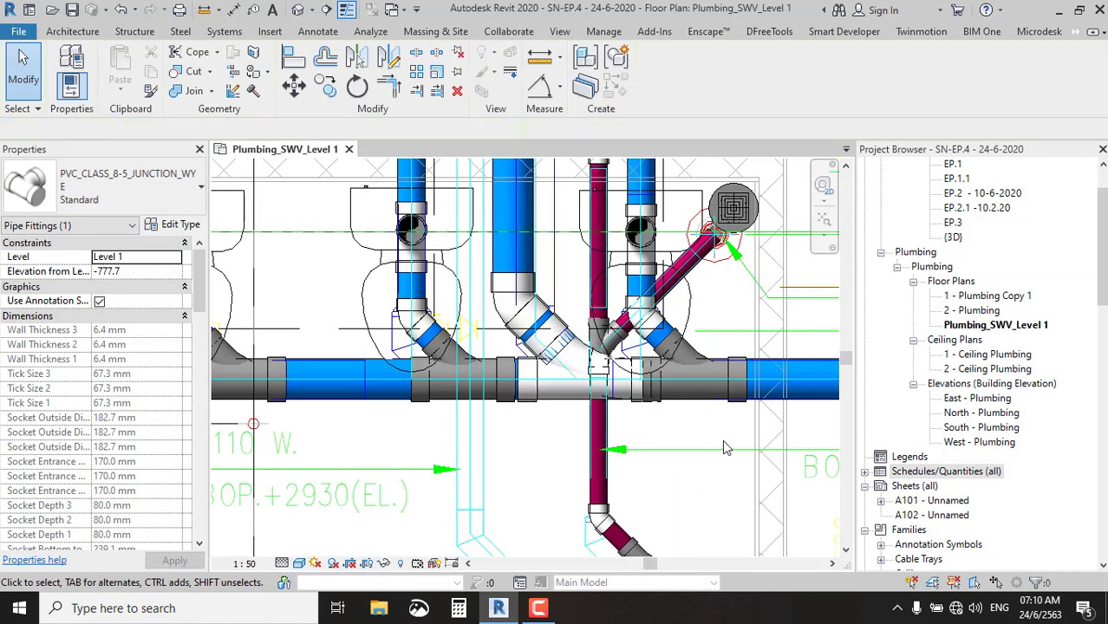
Inspect the angled branch pipe and new junction wye, then pan to the next junction.
scroll(726, 448, "up", 2)
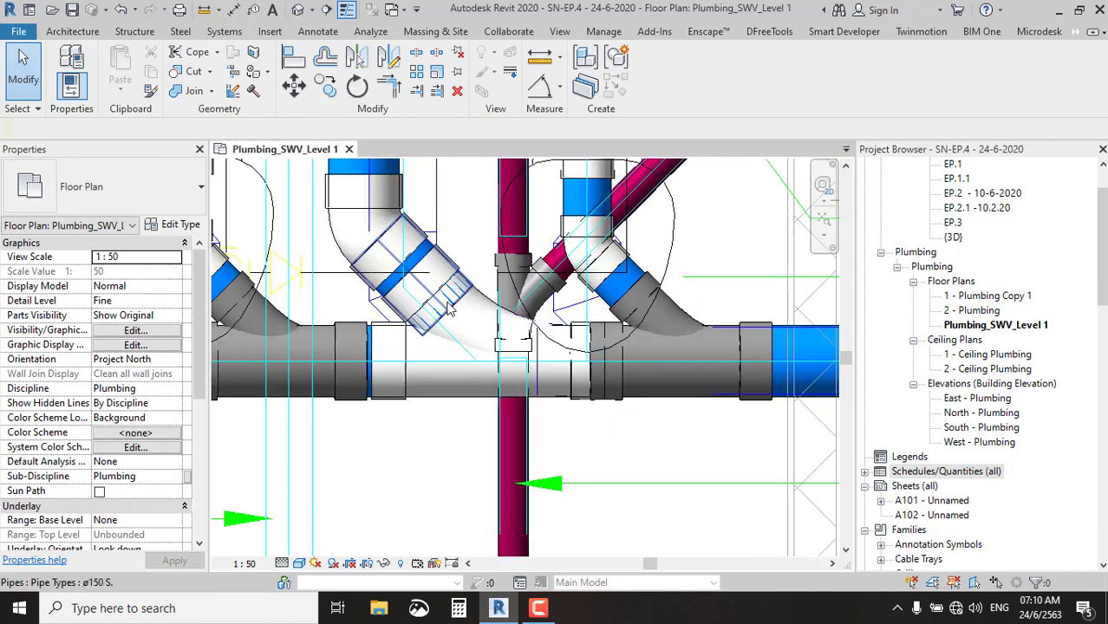
scroll(449, 311, "up", 2)
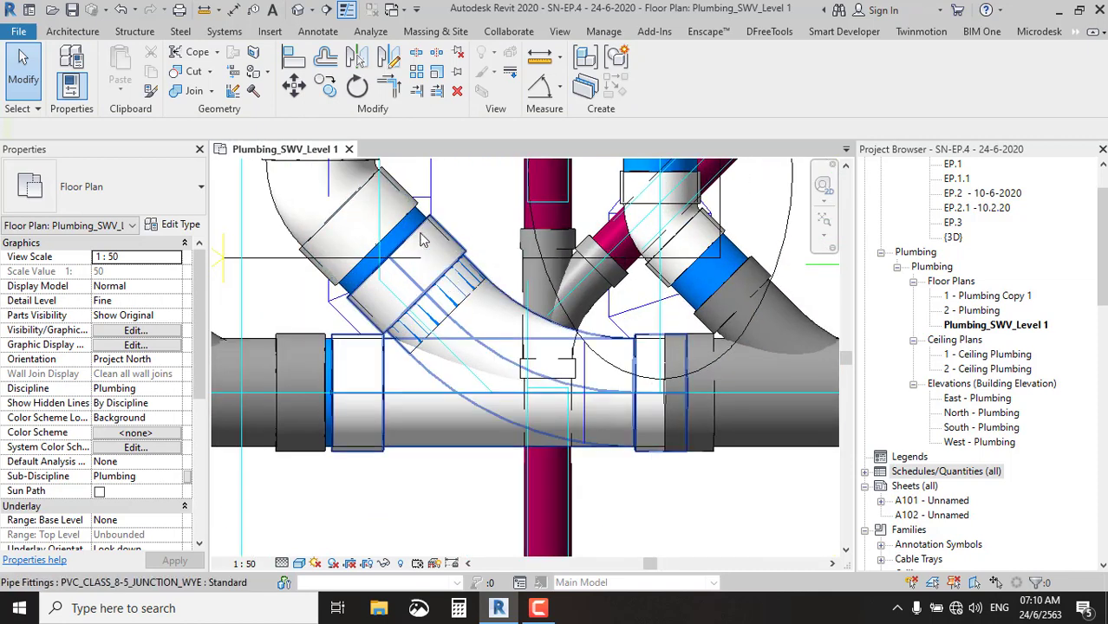
left_click(422, 245)
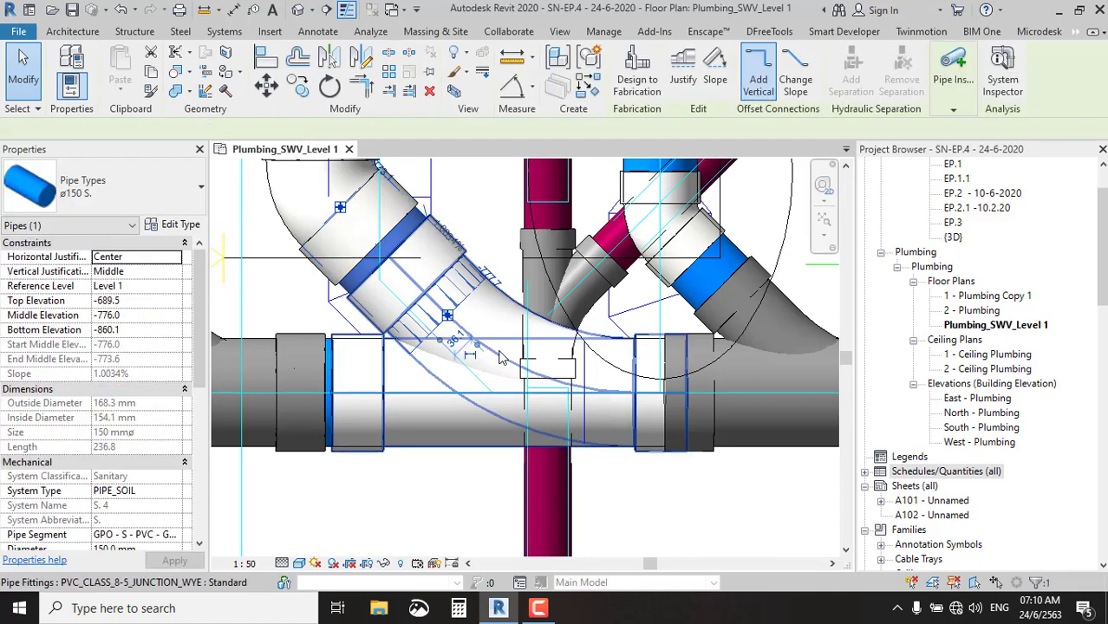
left_click(500, 358)
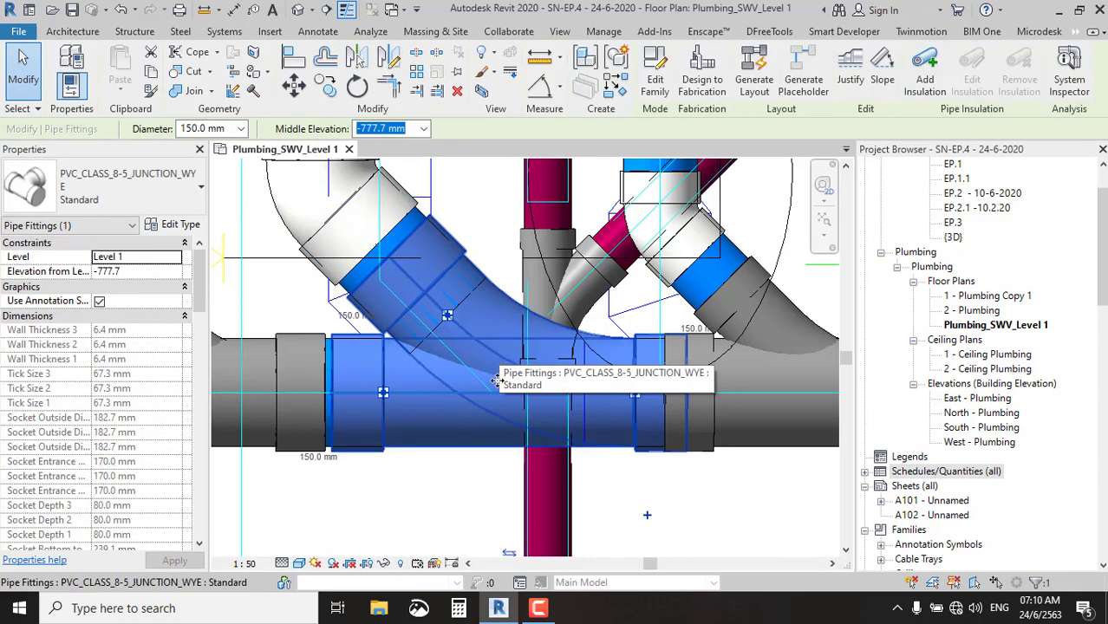
left_click(488, 472)
scroll(607, 391, "up", 2)
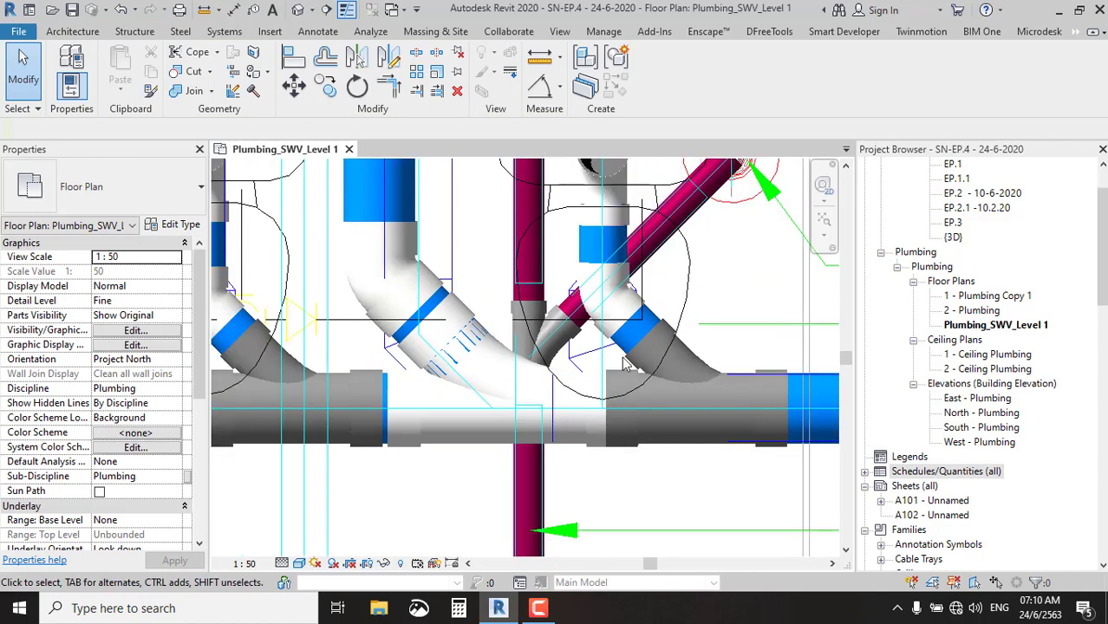
middle_click_drag(724, 341, 550, 311)
Nudge the reducing sanitary tee slightly right along the main.
scroll(551, 310, "down", 1)
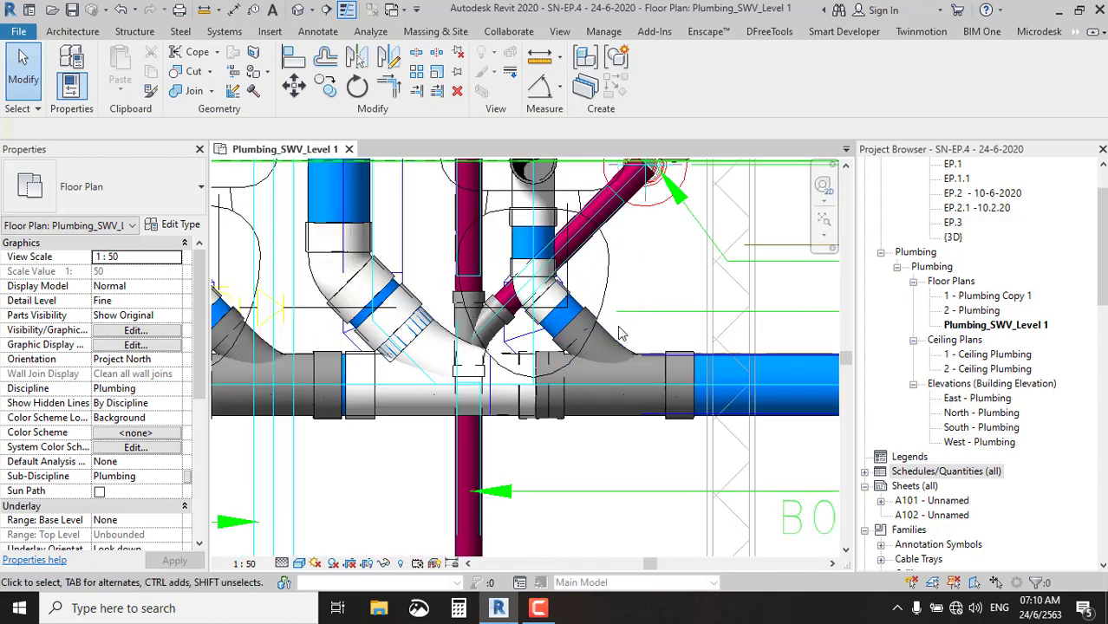
scroll(611, 345, "down", 1)
left_click(619, 356)
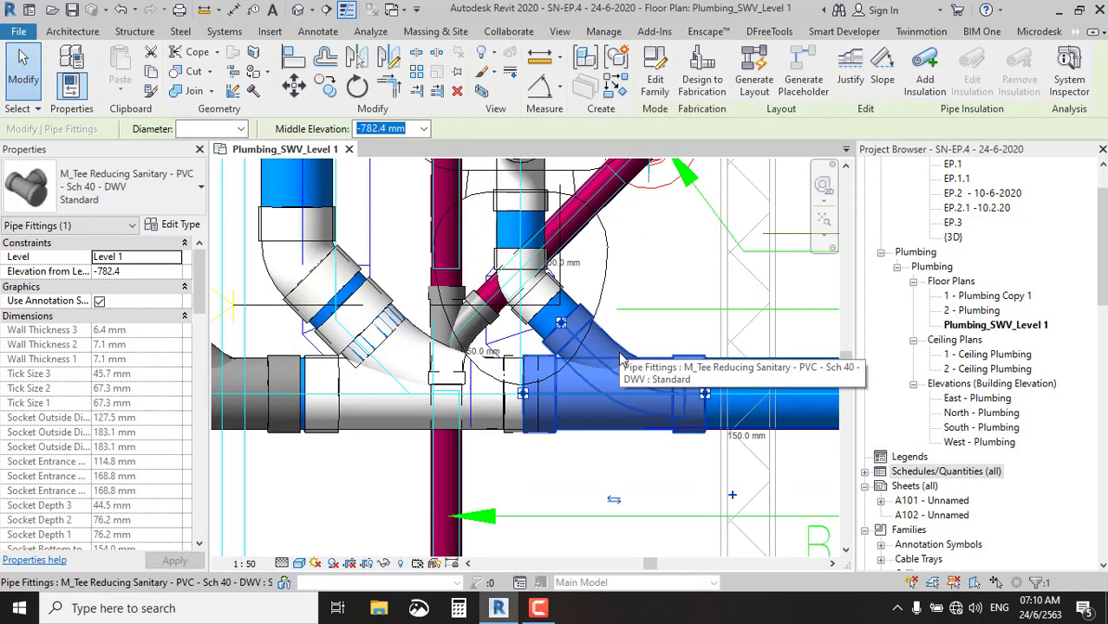
left_click_drag(621, 355, 619, 353)
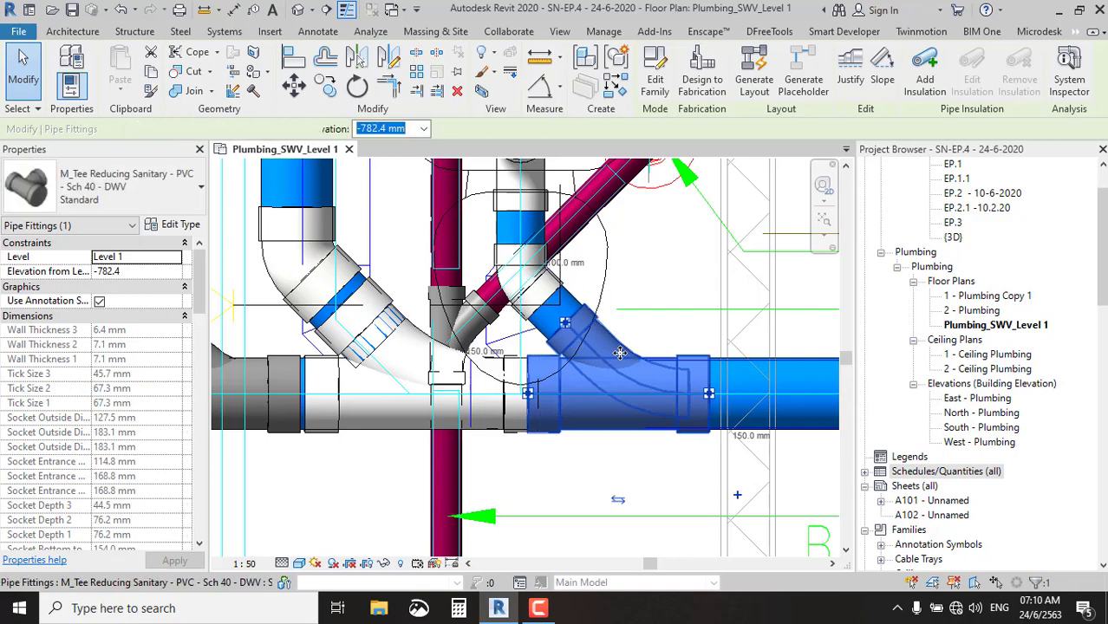
key("Right")
key("Right")
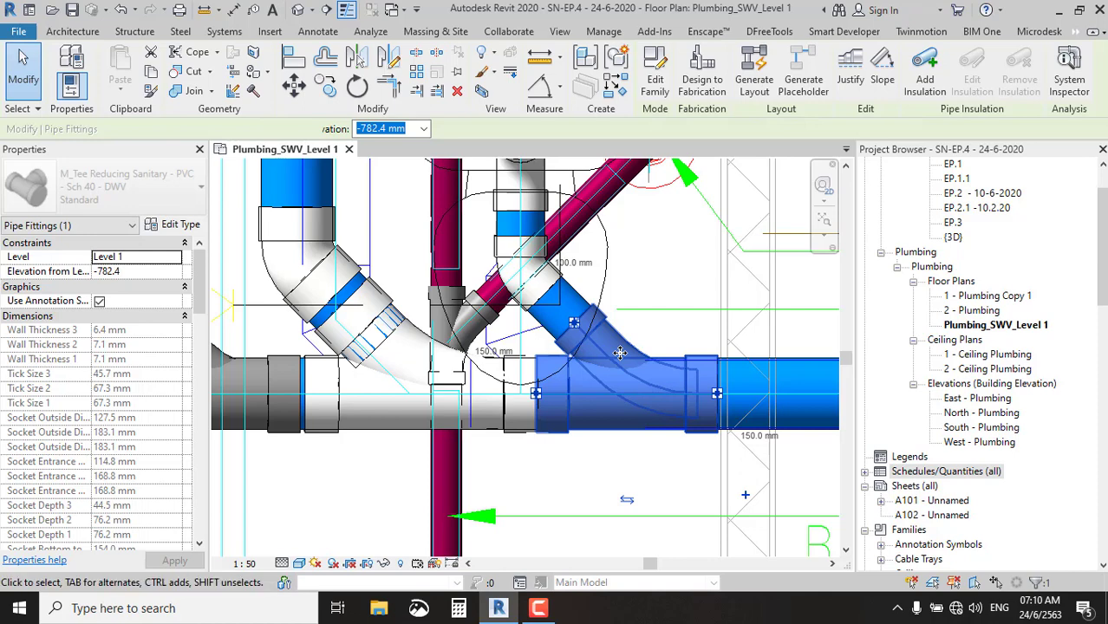
key("Right")
key("Right")
key("Right")
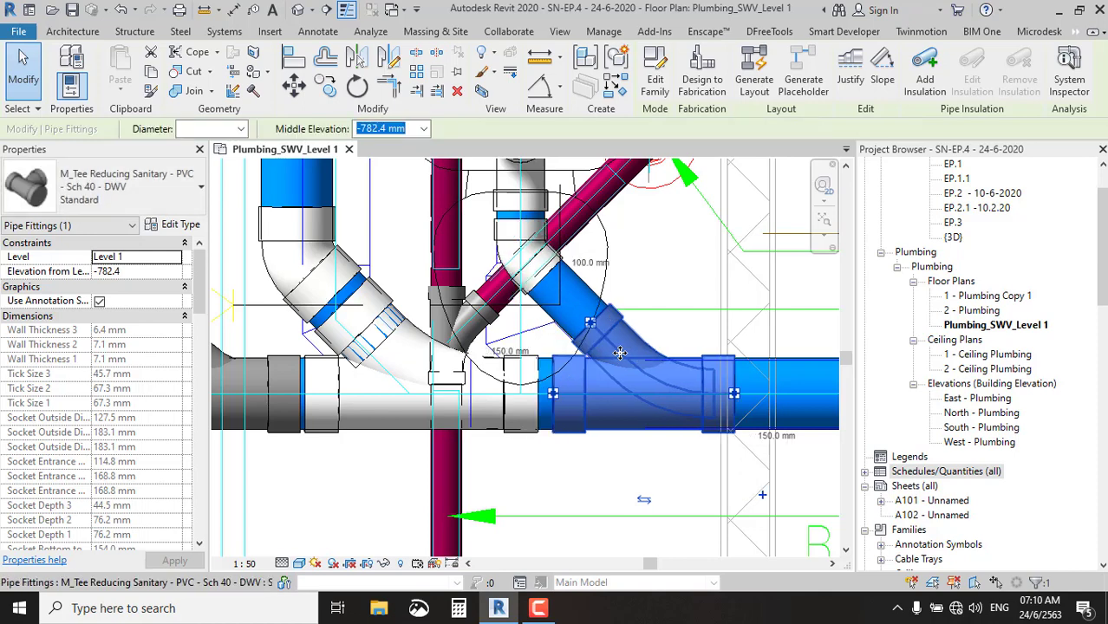
key("Right")
Change the moved tee to PVC 8.5 - WYE 45 and check the neighbouring junction wye.
left_click(37, 171)
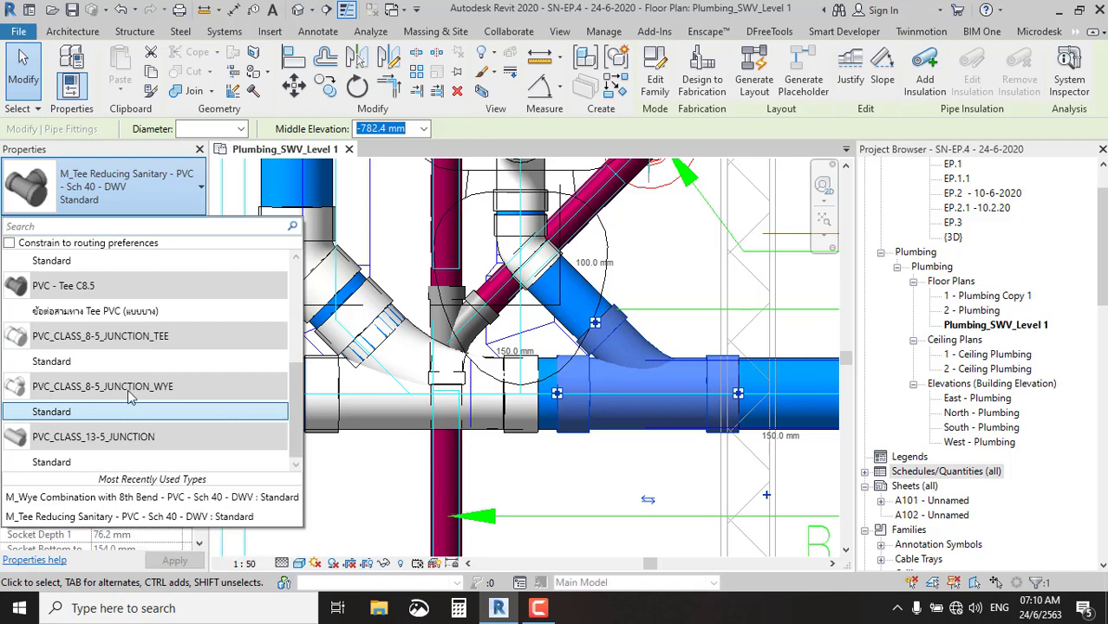
scroll(104, 347, "up", 2)
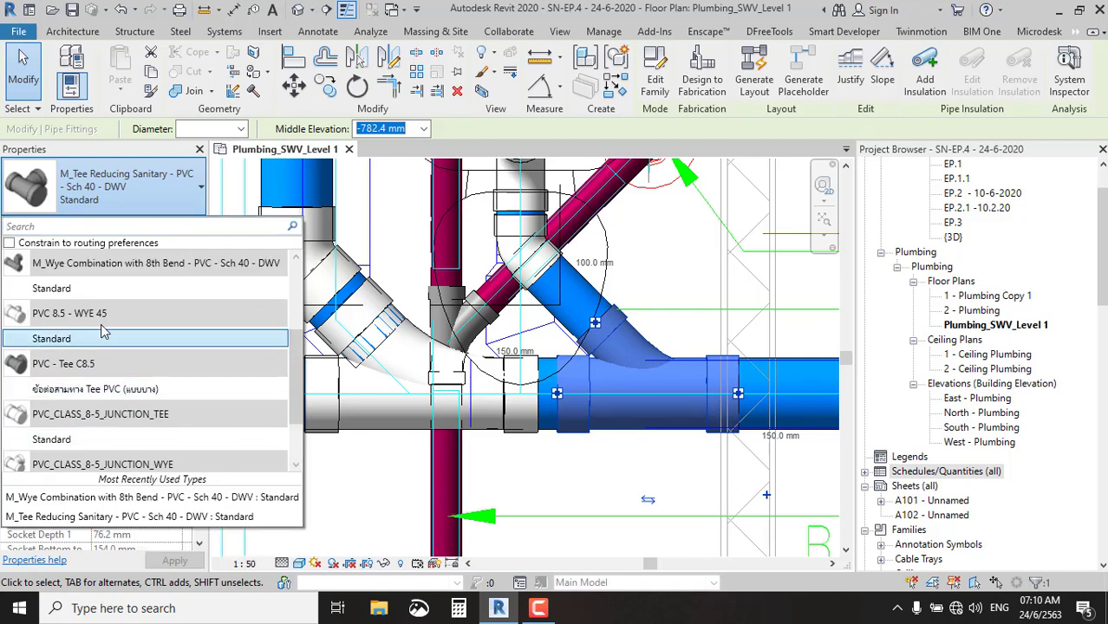
left_click(102, 338)
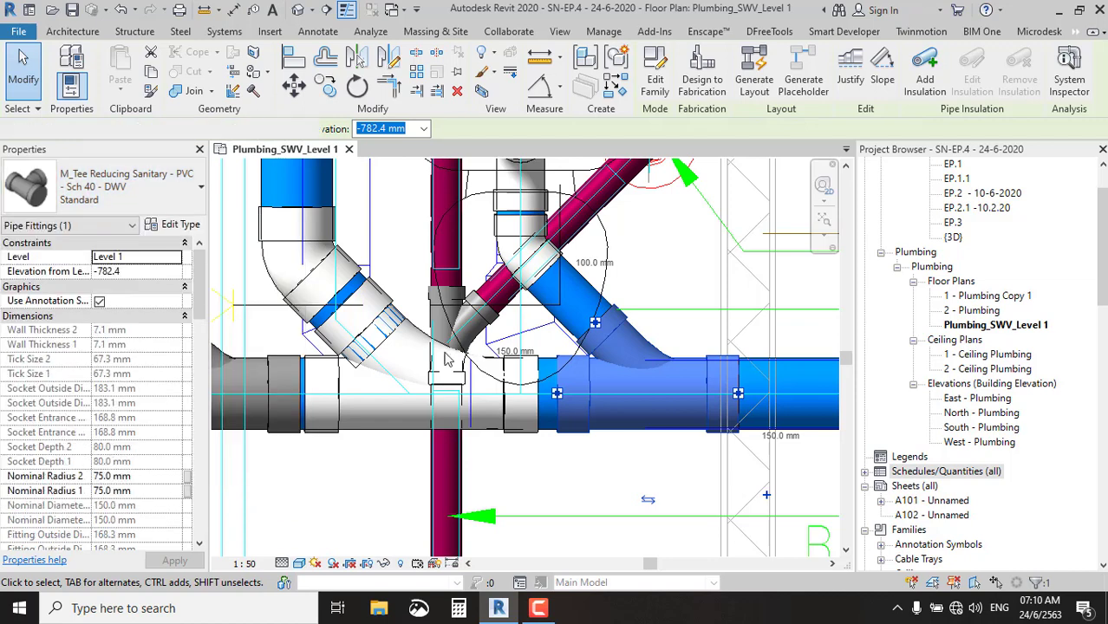
key("Escape")
middle_click_drag(361, 384, 491, 376)
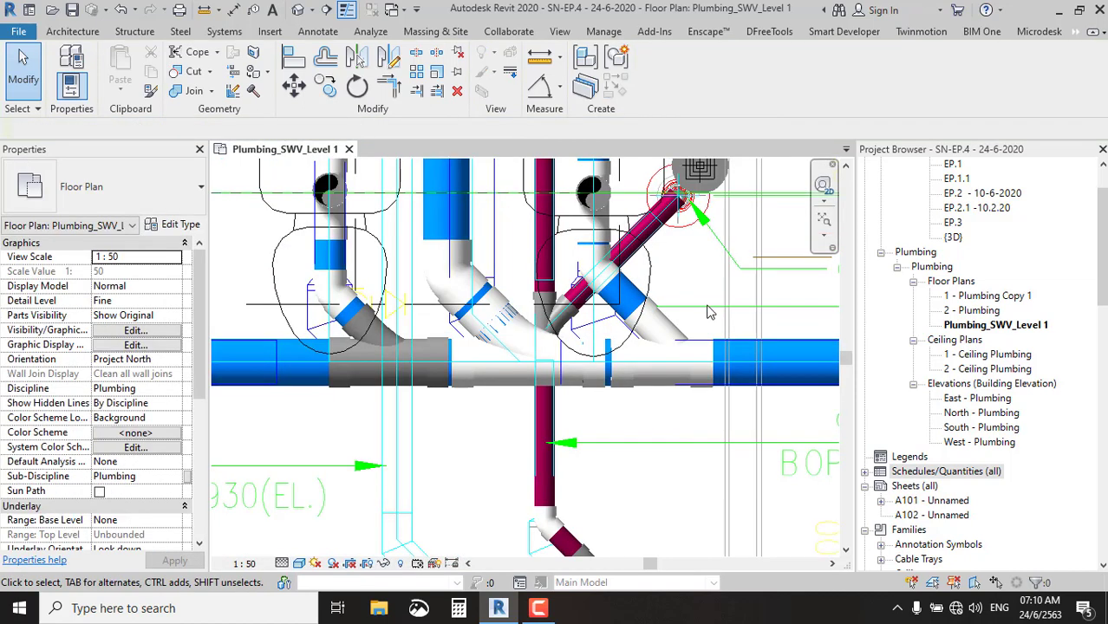
left_click(491, 374)
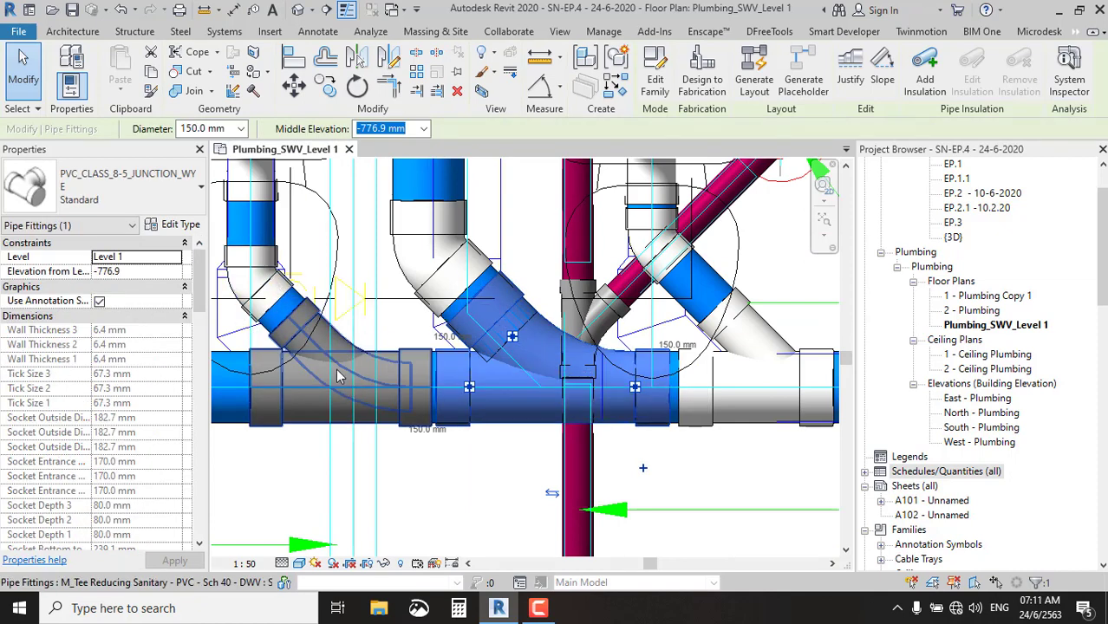
Change the reducing tee at the left junction to a PVC 8.5 - WYE 45 fitting.
left_click(279, 276)
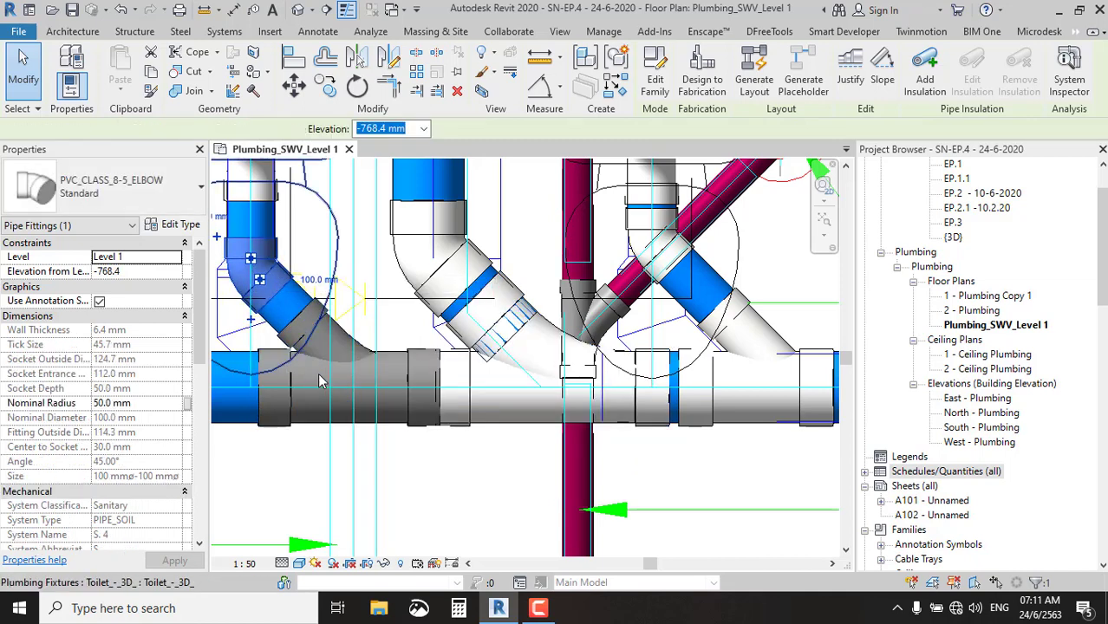
left_click(320, 381)
key("Escape")
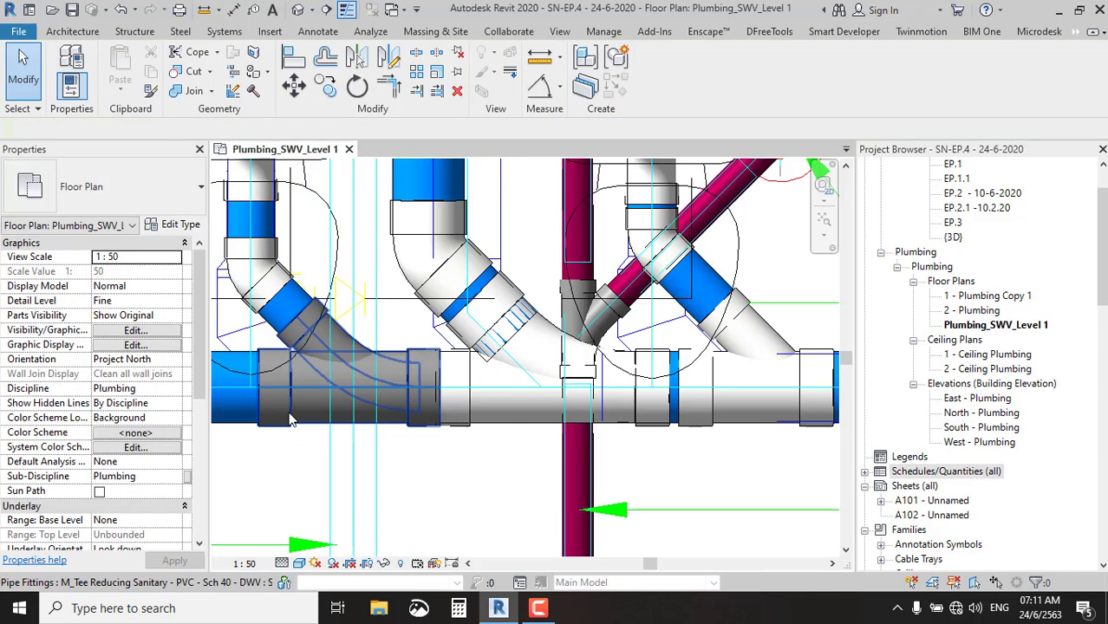
left_click(347, 385)
left_click(113, 186)
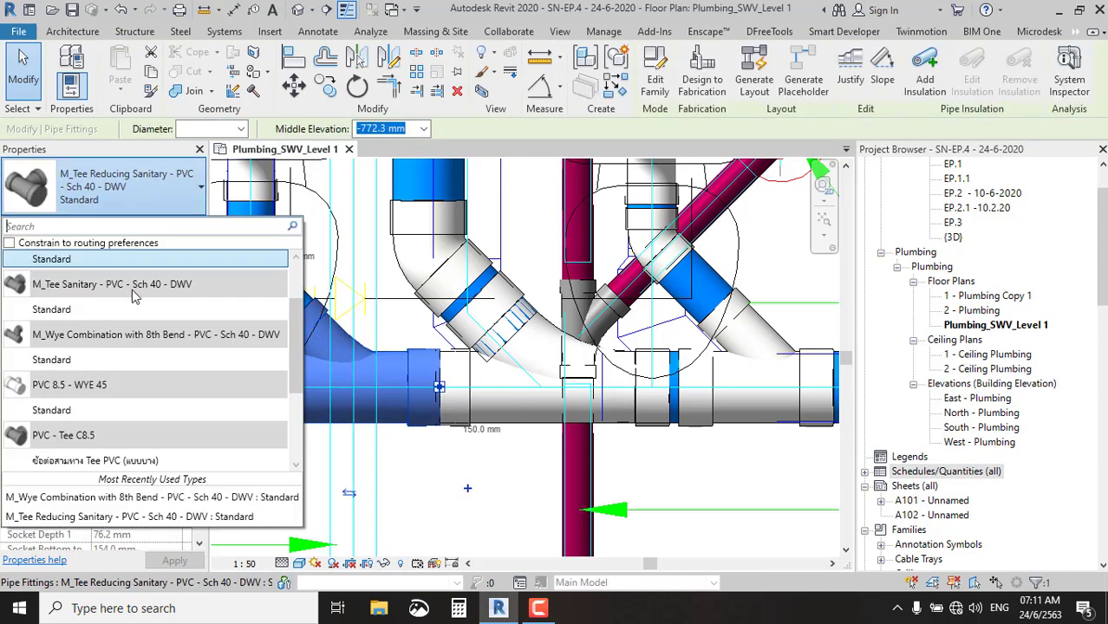
left_click(91, 411)
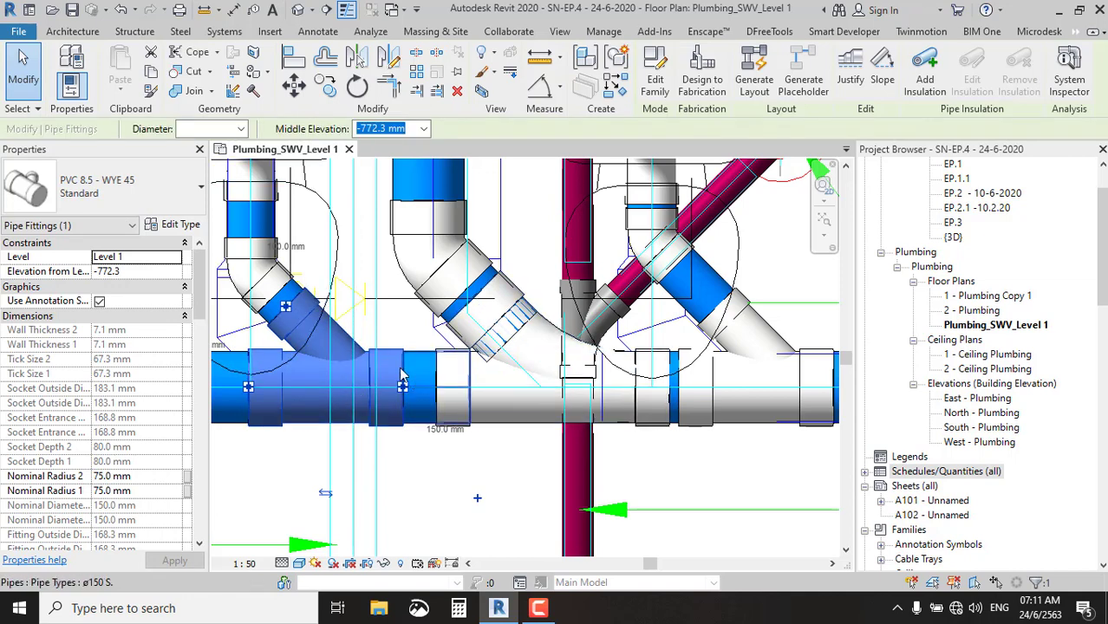
Shift the elbow above the junction slightly and change the junction wye to PVC 8.5 - WYE 45.
left_click(475, 330)
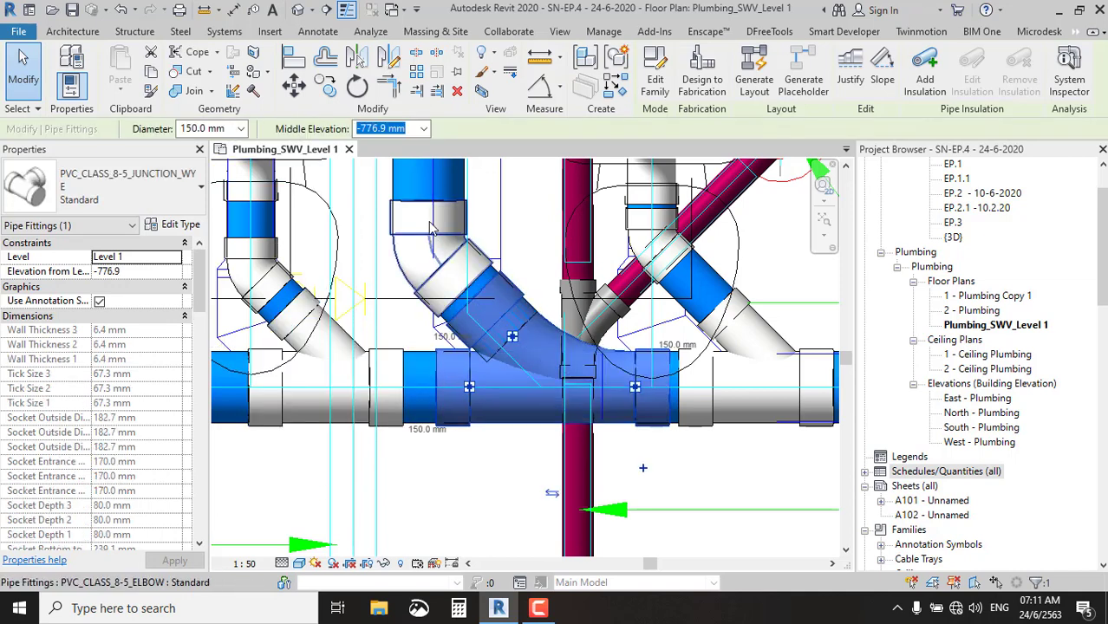
left_click(431, 228)
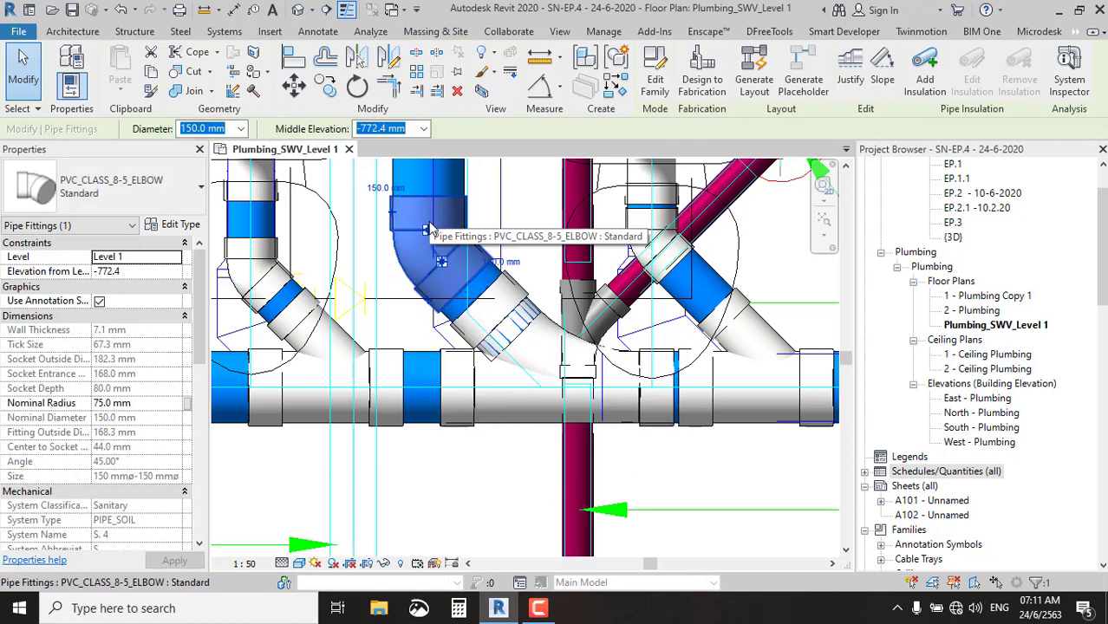
left_click_drag(429, 226, 429, 221)
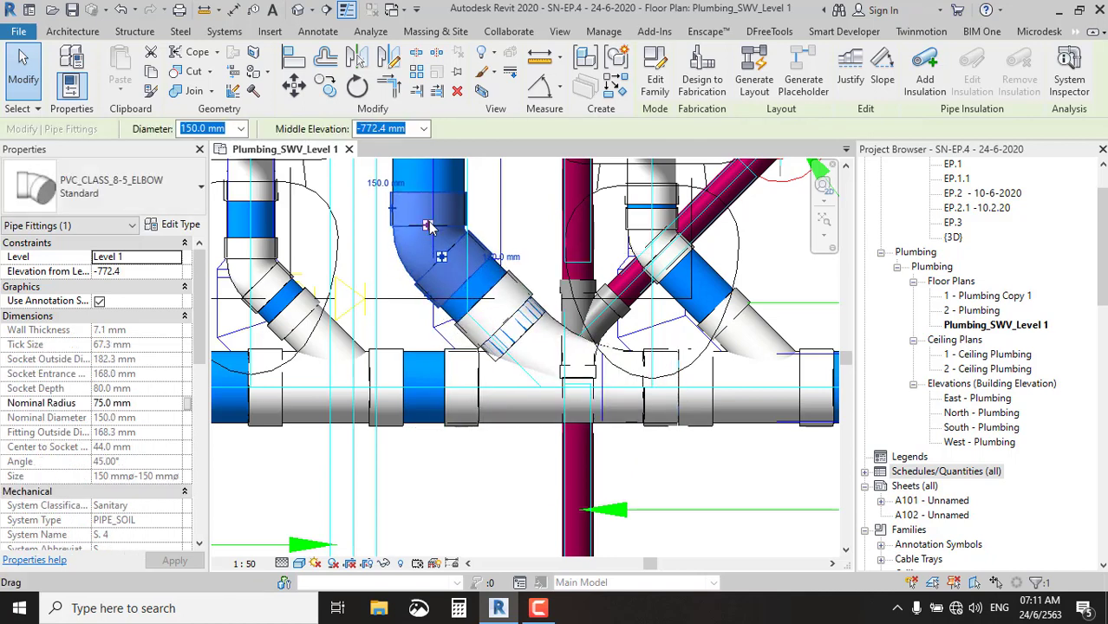
left_click(476, 411)
left_click(135, 188)
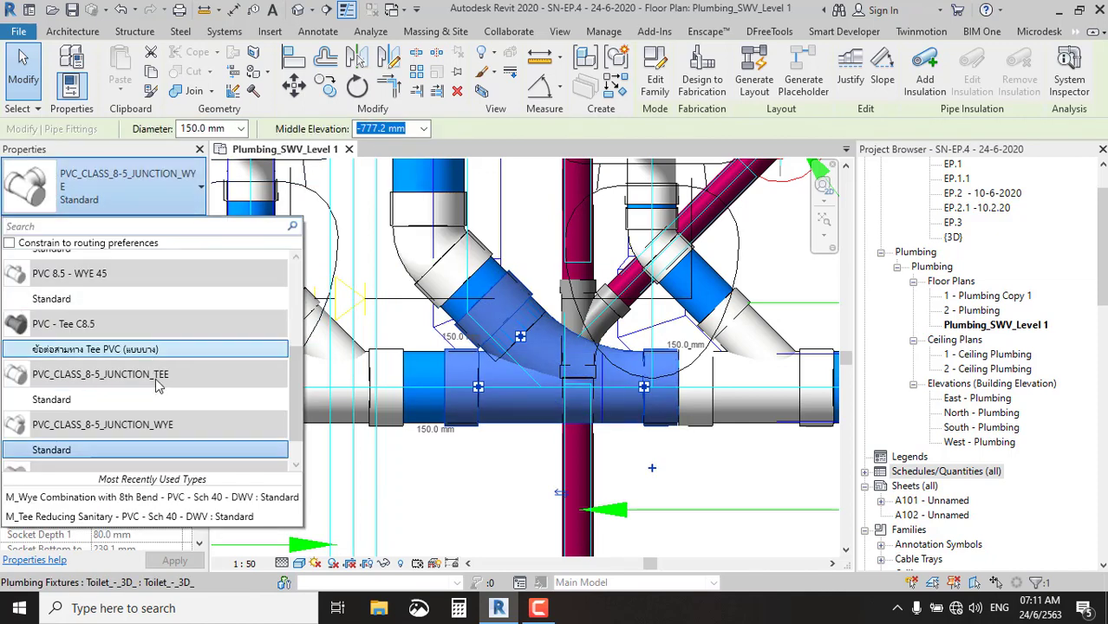
left_click(87, 299)
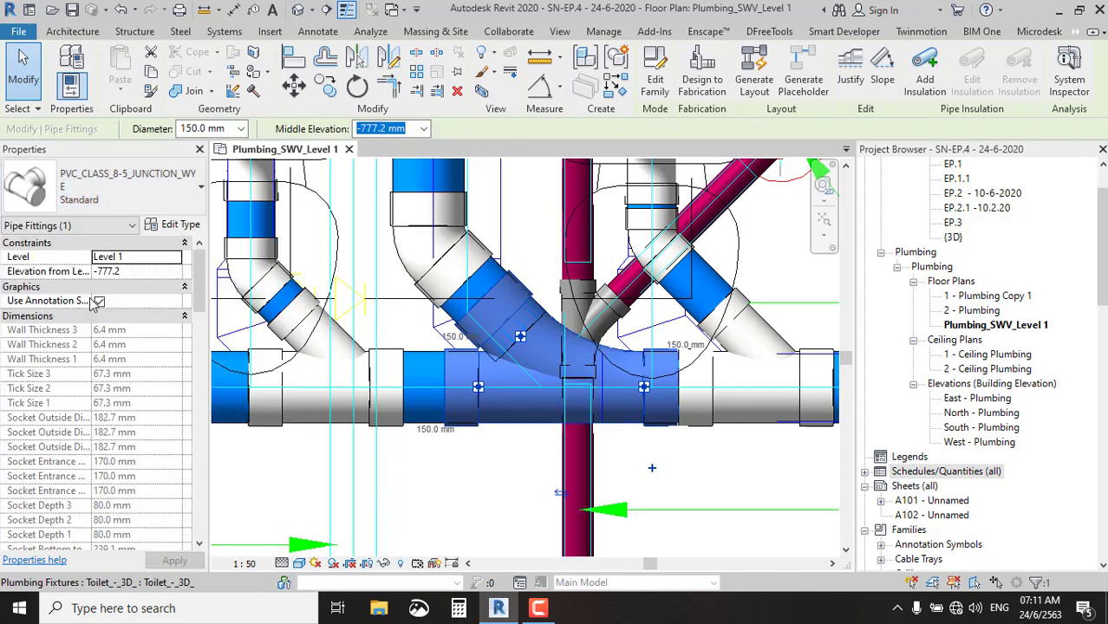
left_click(459, 483)
Nudge the branch's 45° elbow down two increments.
scroll(549, 401, "down", 3)
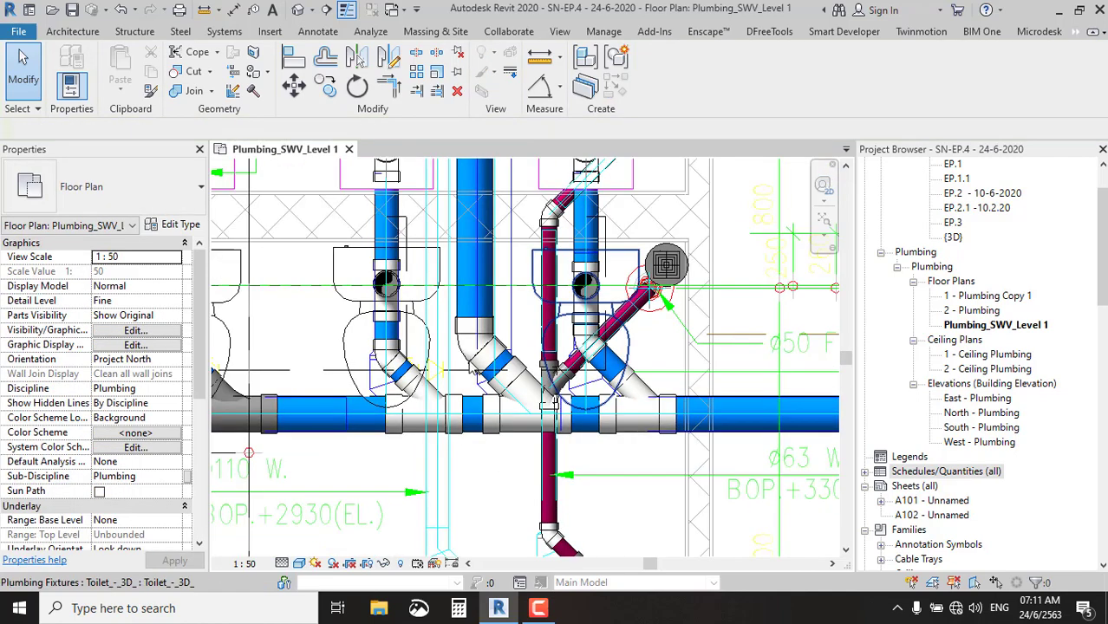
scroll(621, 364, "up", 2)
scroll(599, 347, "up", 1)
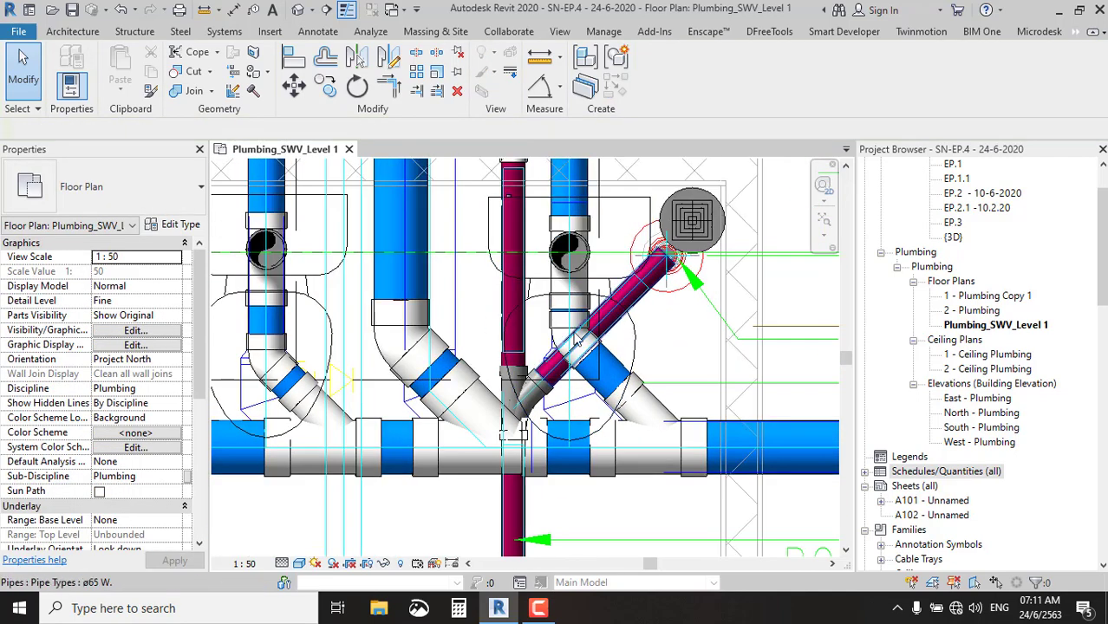
scroll(565, 330, "up", 2)
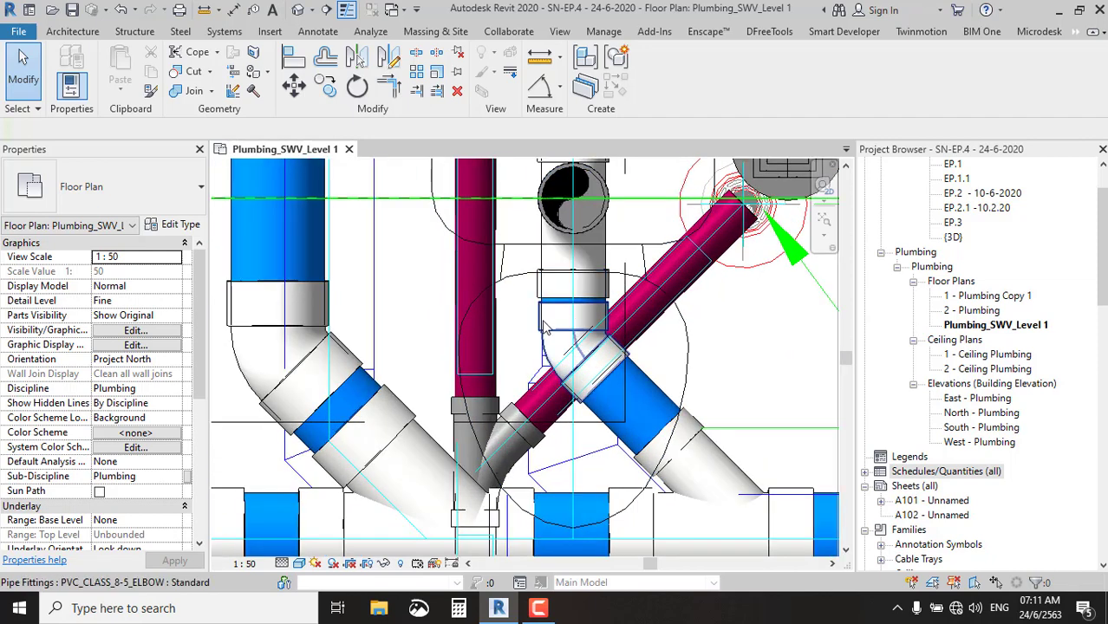
left_click(545, 327)
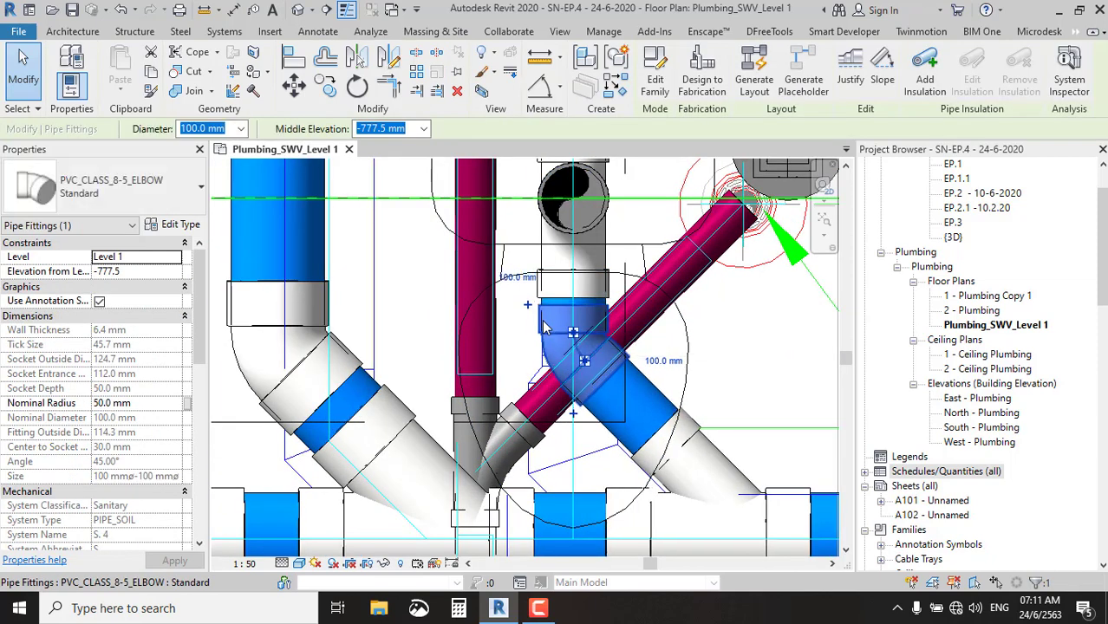
key("Down")
key("Down")
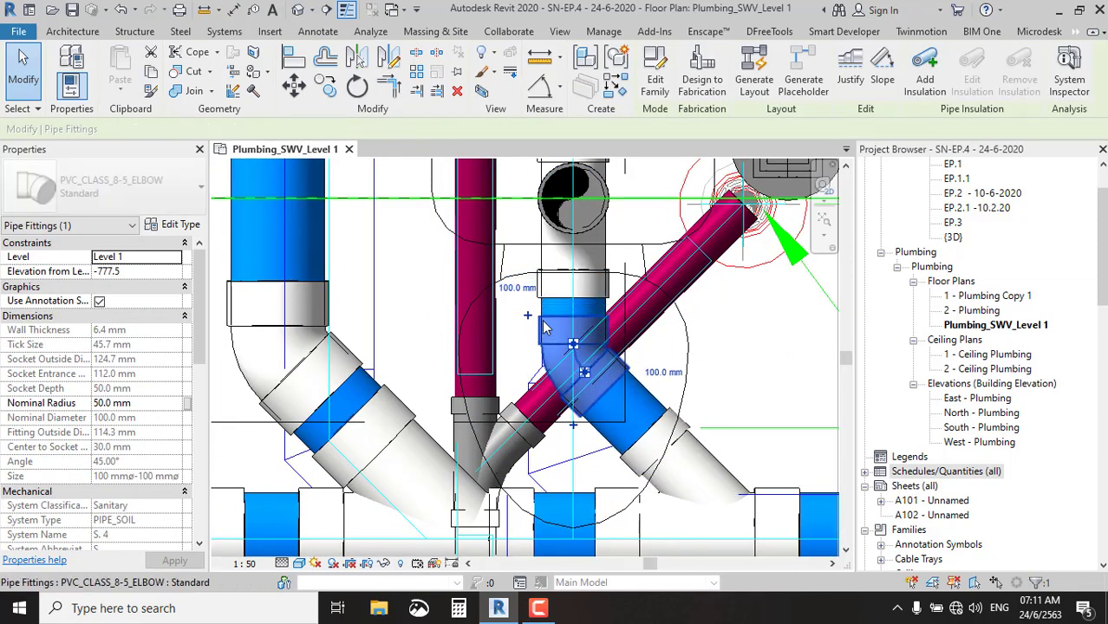
key("Down")
key("Down")
Nudge the left toilet's 45° elbow up to elevation -768.4.
scroll(657, 351, "down", 3)
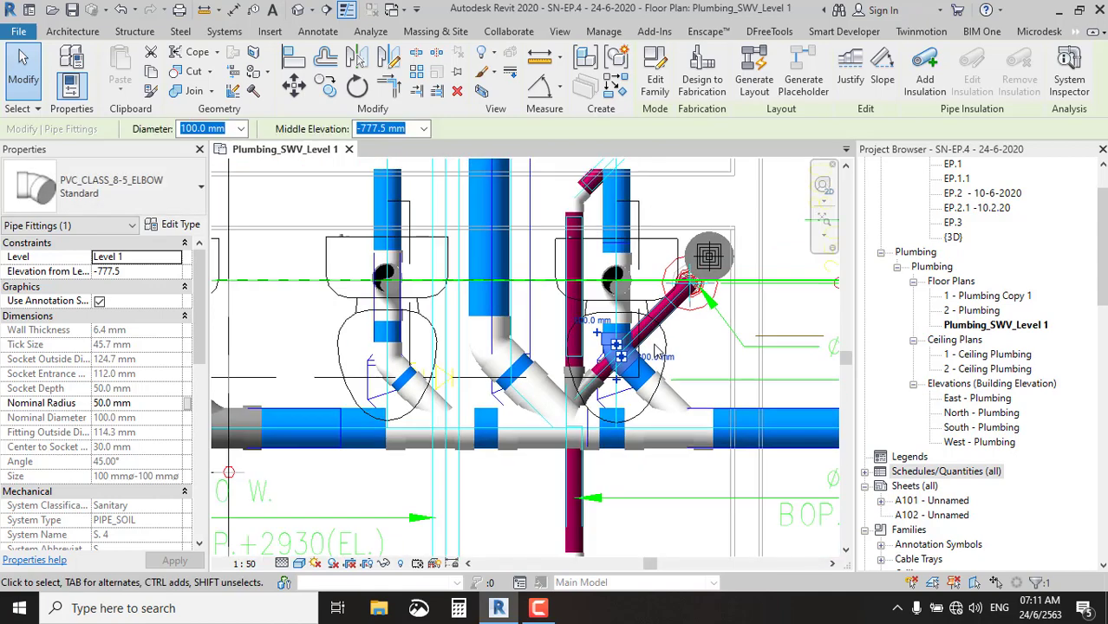
left_click(392, 371)
scroll(423, 373, "up", 2)
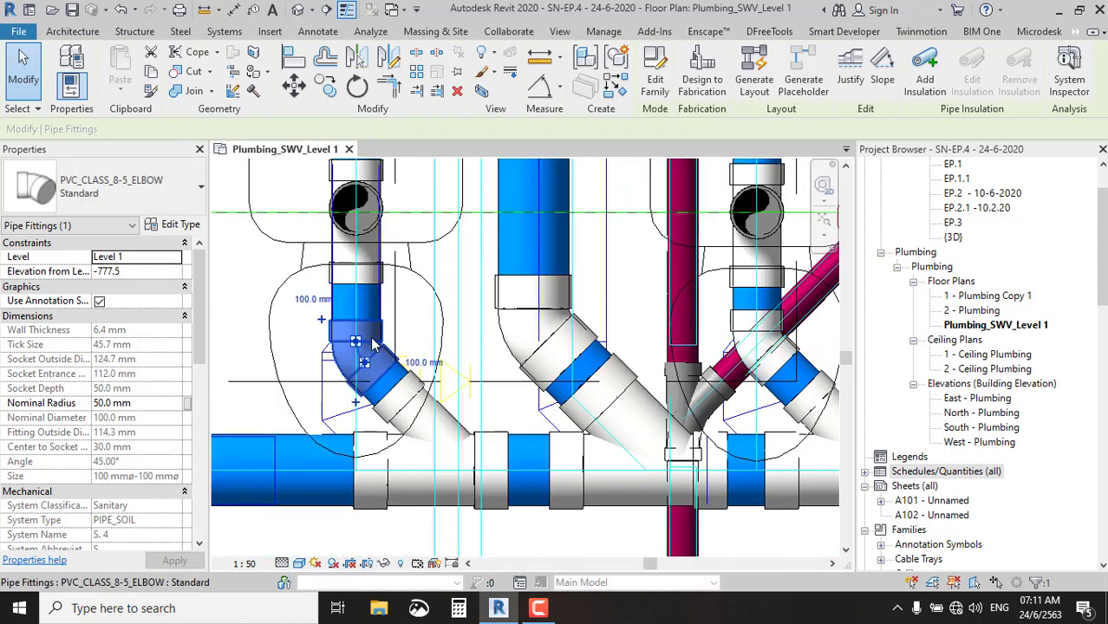
key("Up")
key("Up")
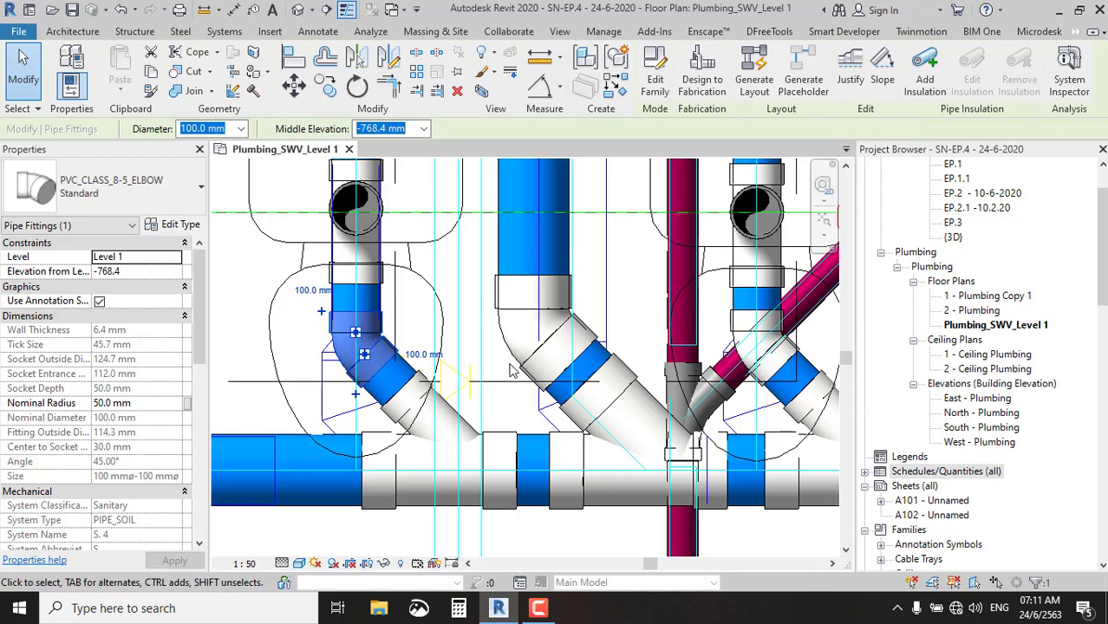
scroll(512, 371, "down", 3)
middle_click_drag(753, 251, 717, 334)
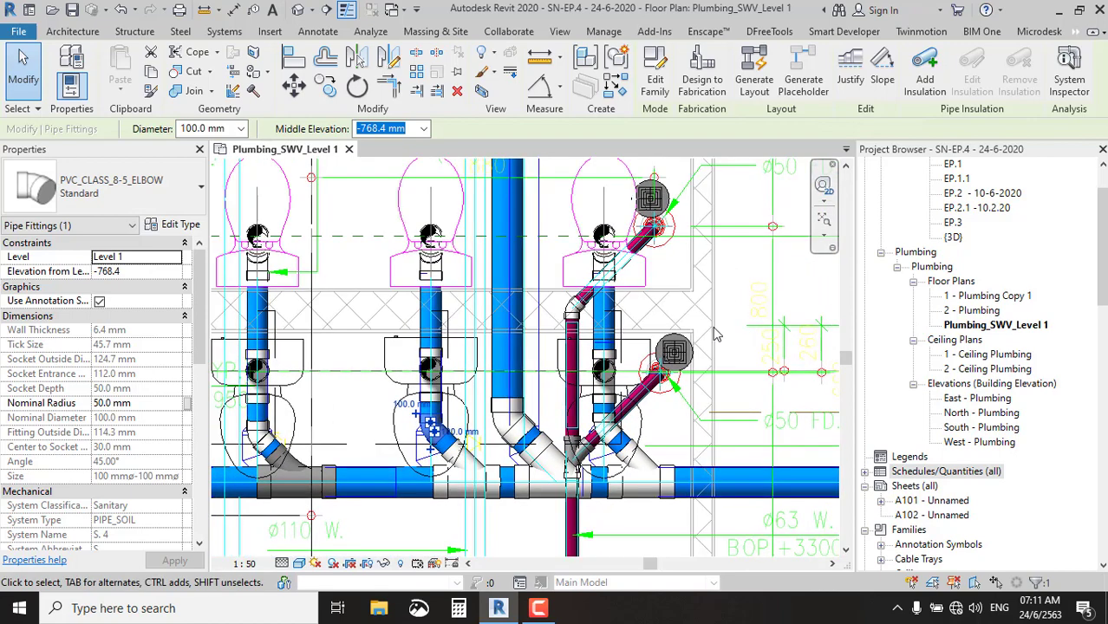
Move the floor drain onto the end of the diagonal magenta pipe.
scroll(698, 355, "up", 4)
scroll(669, 362, "up", 1)
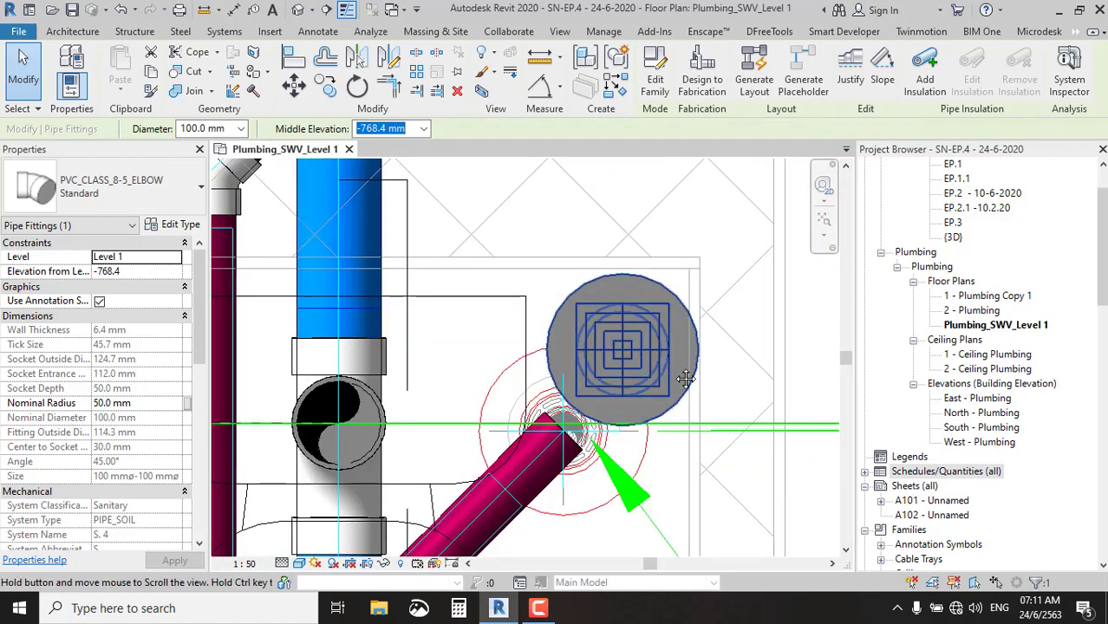
middle_click_drag(685, 379, 708, 318)
scroll(675, 294, "up", 1)
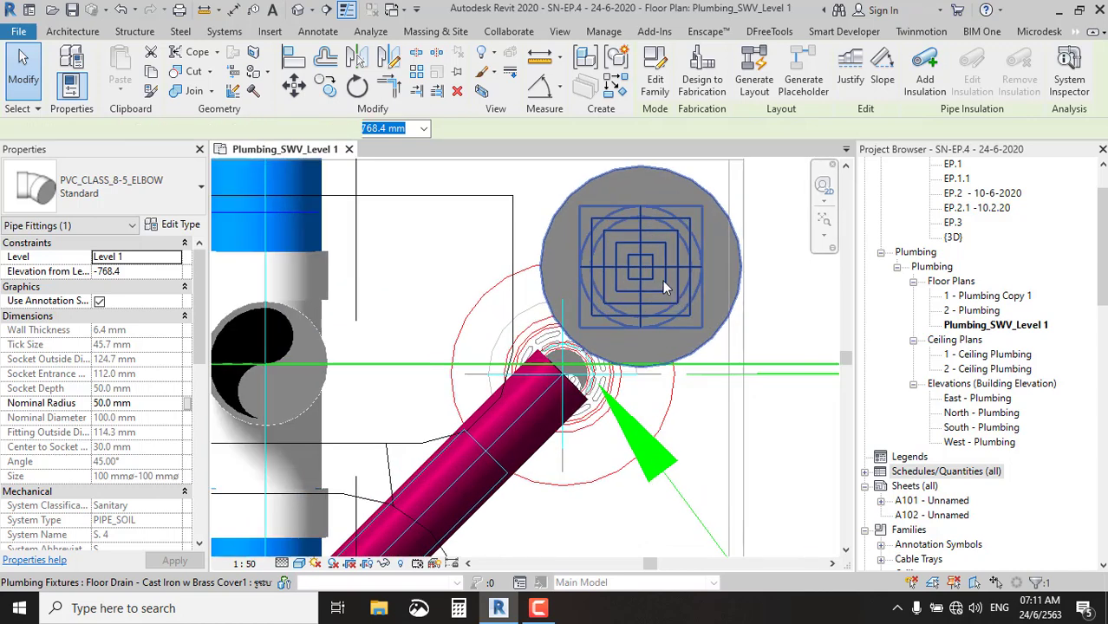
left_click(662, 280)
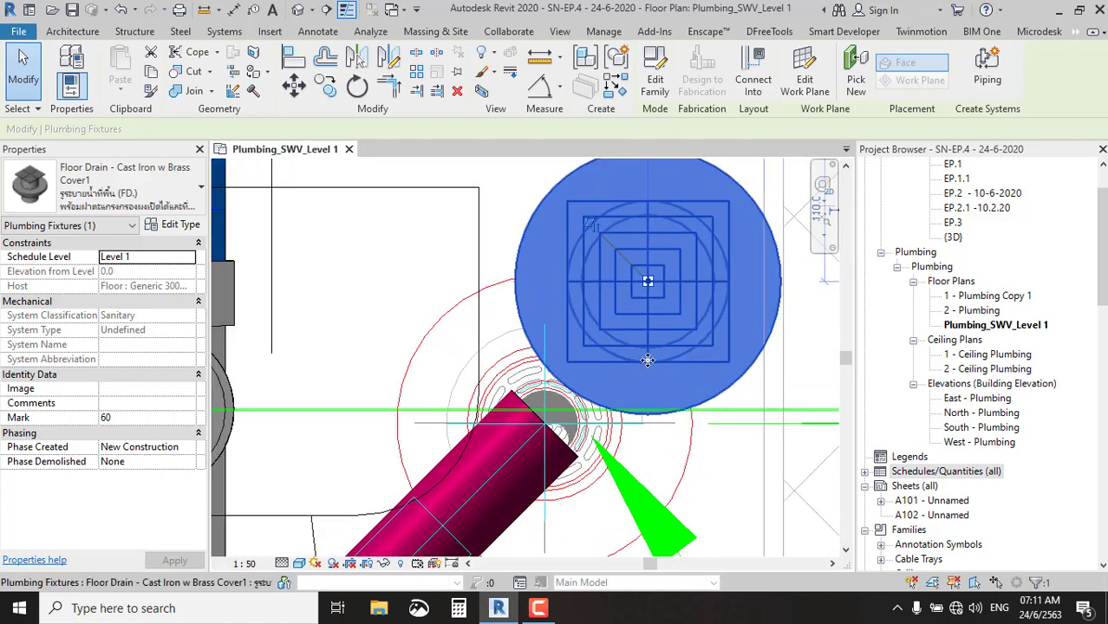
scroll(568, 343, "up", 2)
scroll(590, 403, "down", 1)
scroll(607, 381, "down", 1)
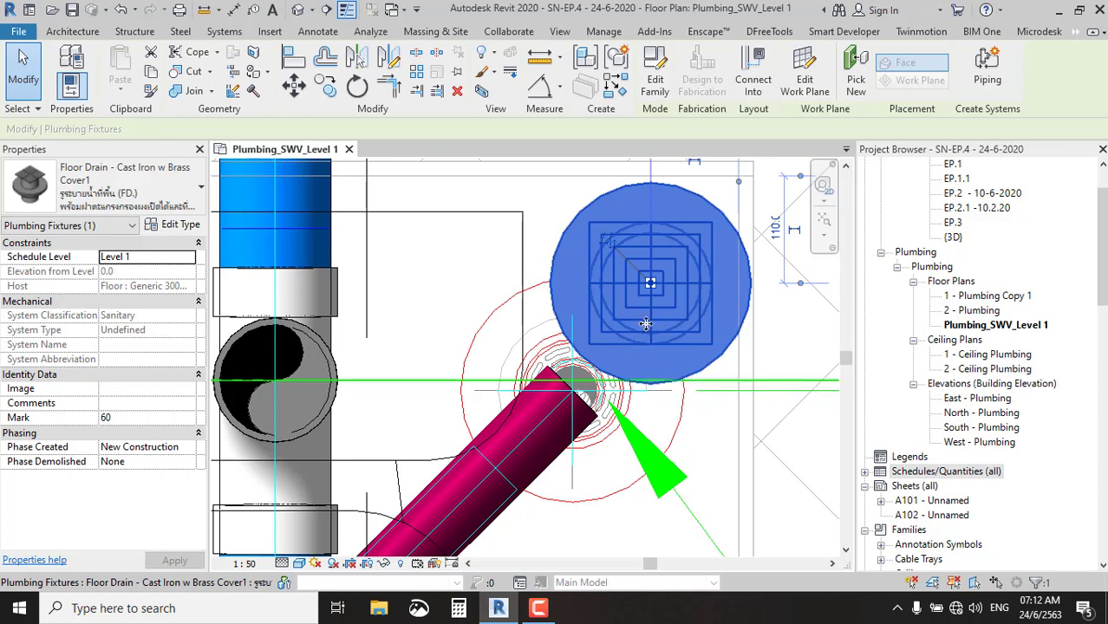
left_click_drag(654, 305, 572, 397)
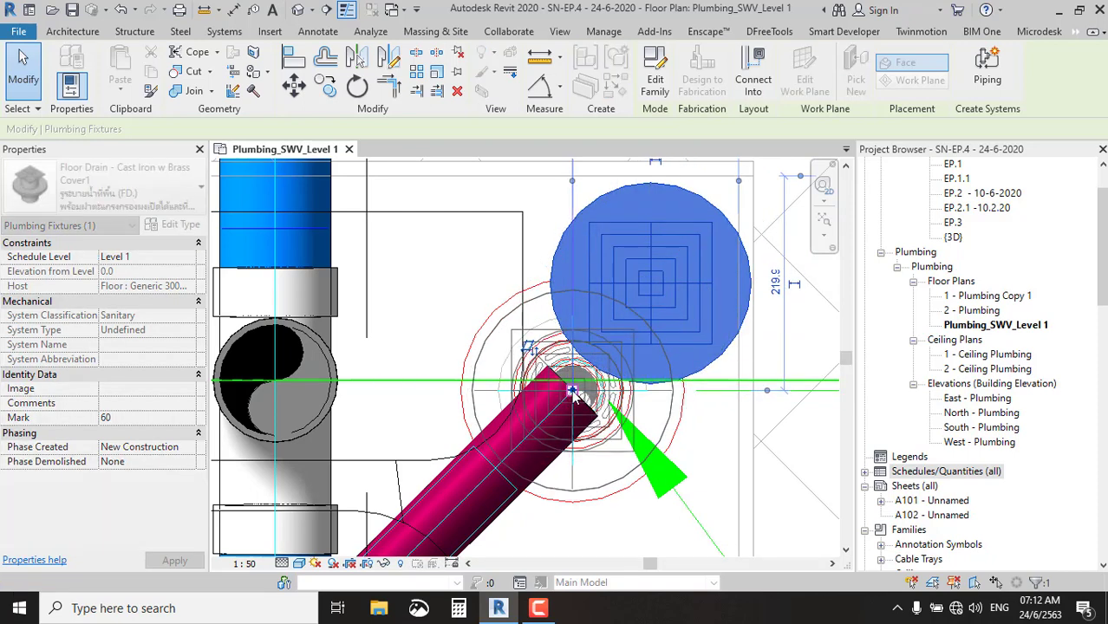
left_click_drag(573, 392, 573, 392)
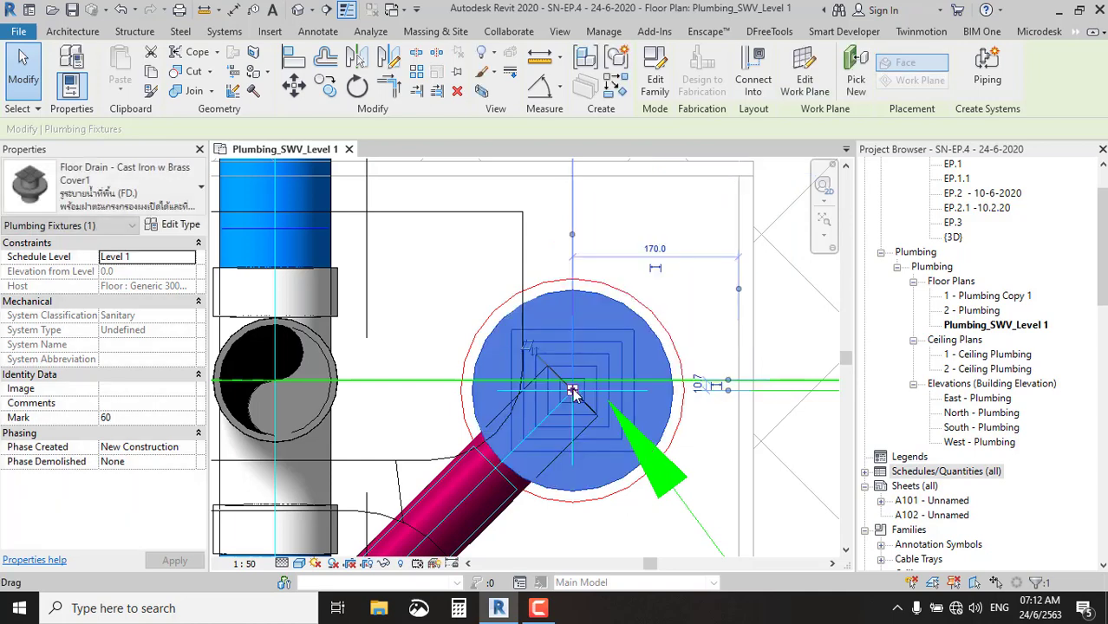
key("Escape")
Reselect the floor drain and start Connect Into.
scroll(619, 383, "up", 1)
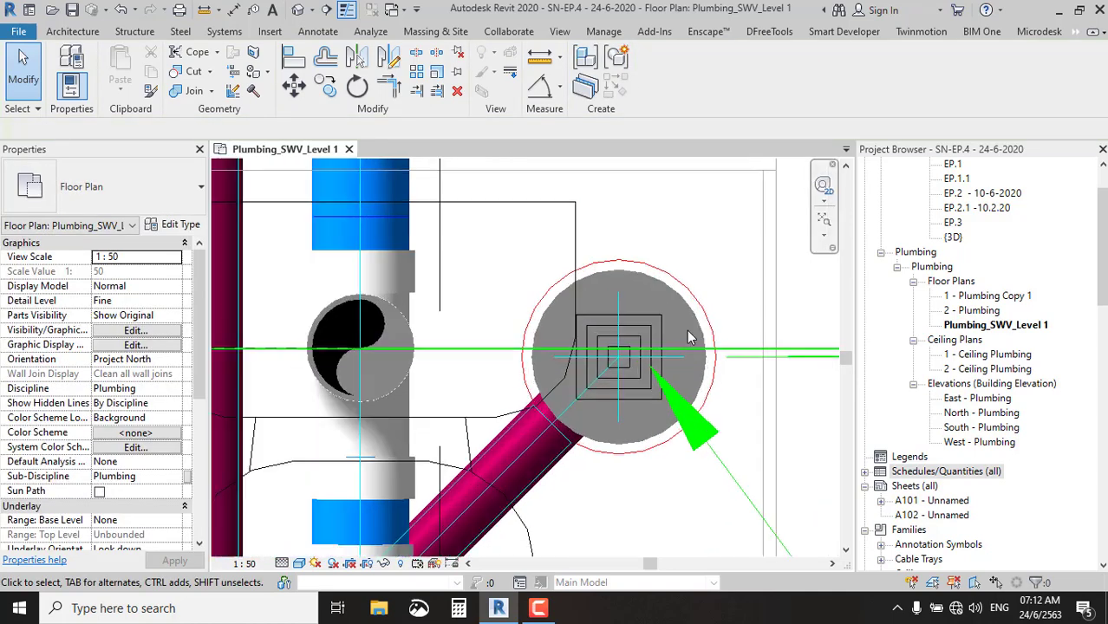
scroll(619, 382, "up", 1)
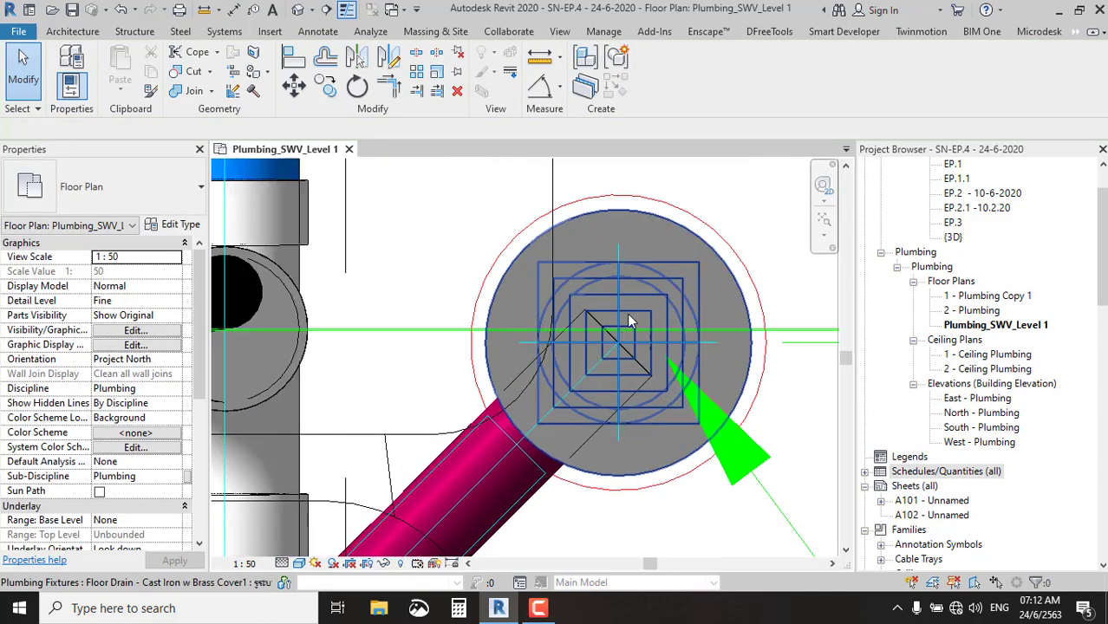
left_click(630, 320)
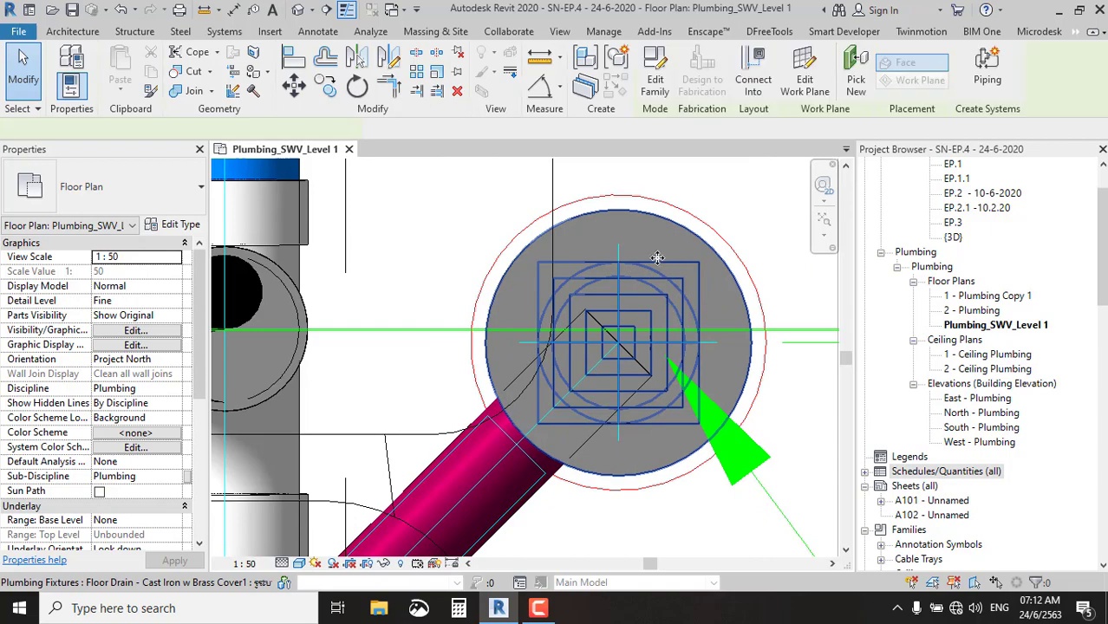
left_click(747, 76)
scroll(565, 391, "down", 3)
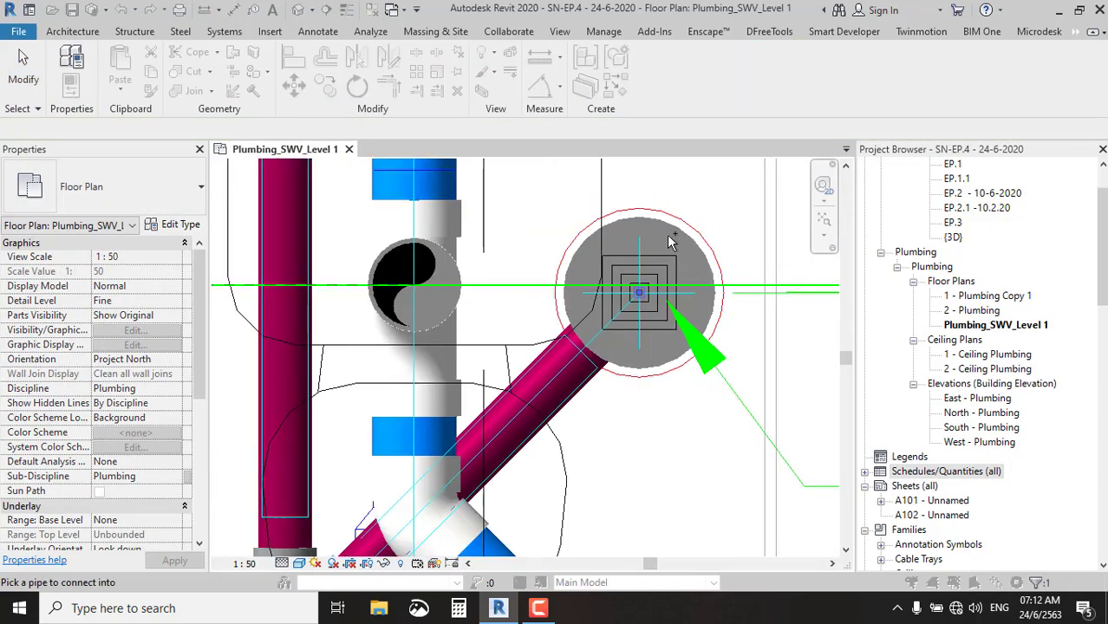
scroll(667, 235, "down", 1)
scroll(619, 303, "up", 1)
Connect the diagonal magenta pipe into the floor drain and select that branch.
left_click(624, 322)
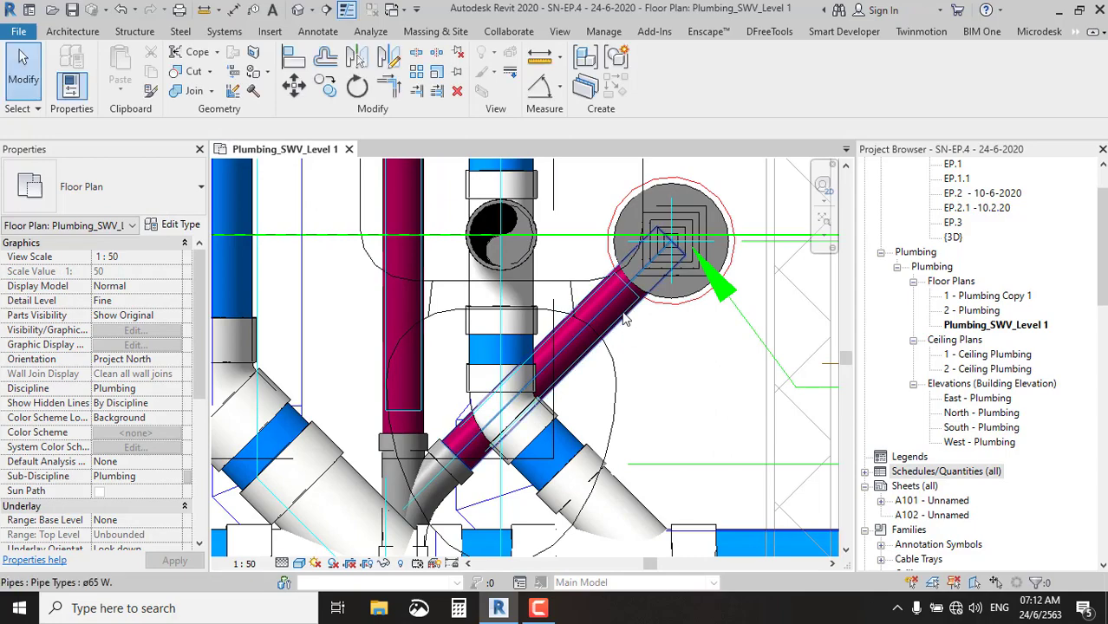
left_click(646, 291)
scroll(642, 295, "down", 3)
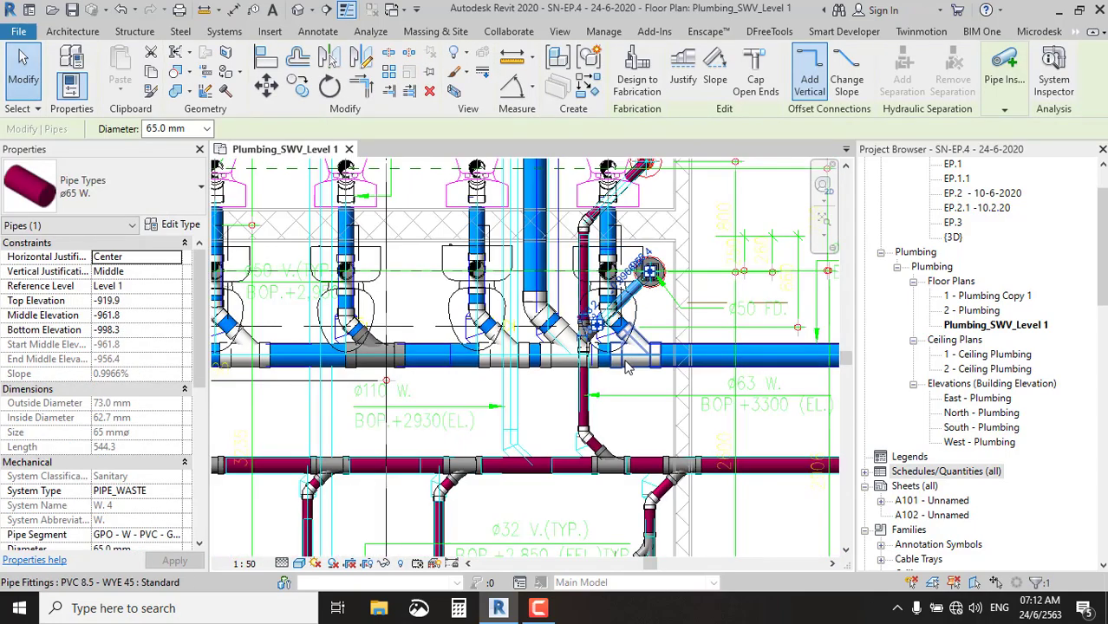
middle_click_drag(627, 395, 452, 376)
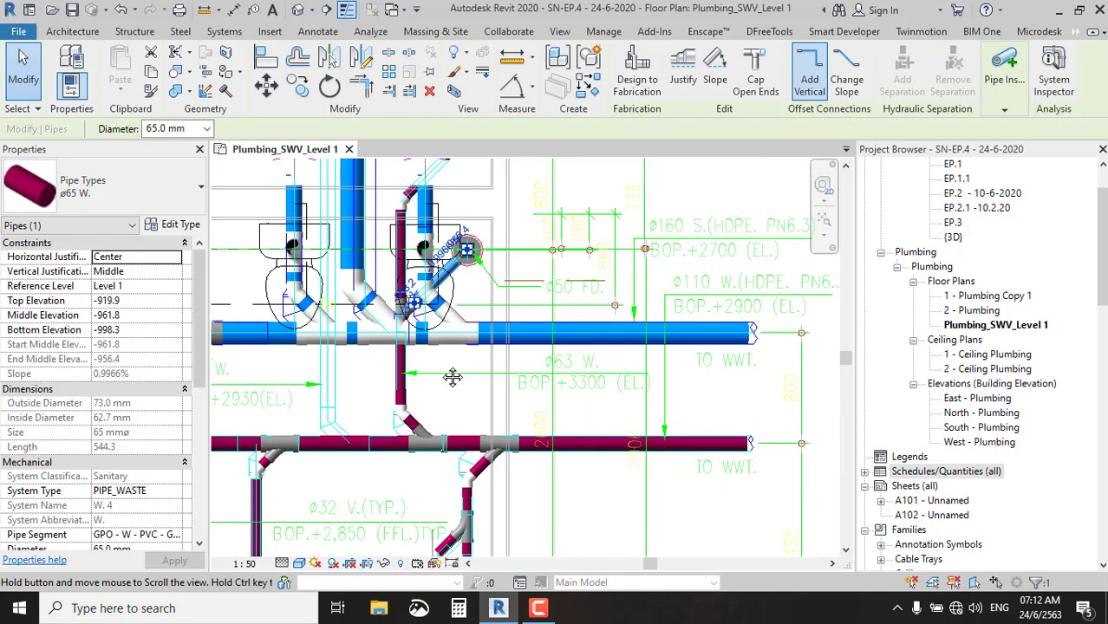
middle_click_drag(426, 244, 490, 326)
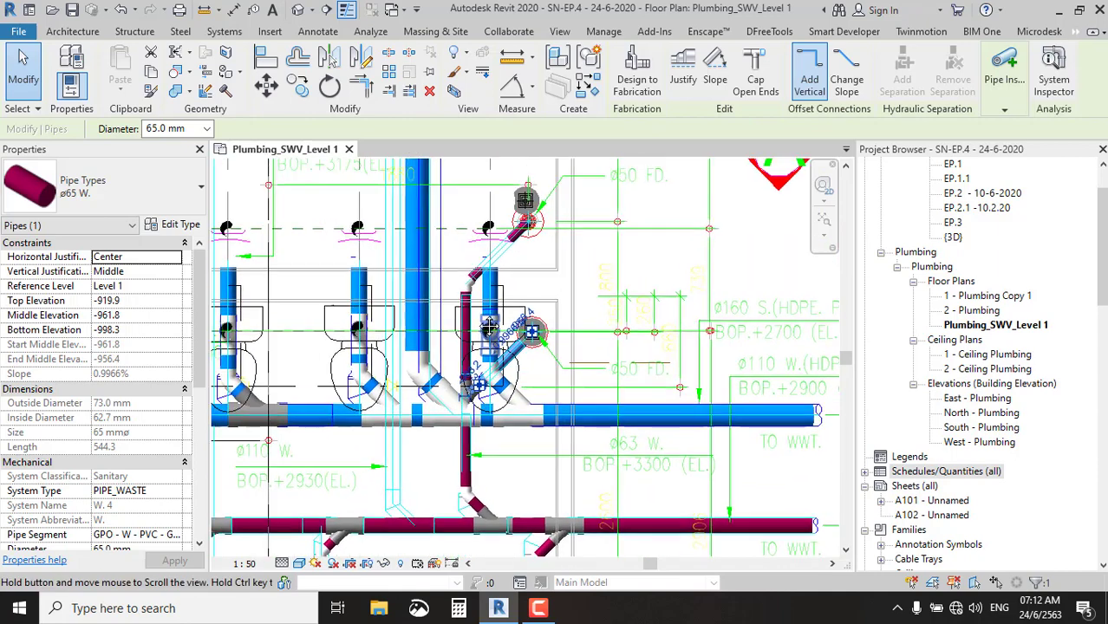
scroll(486, 446, "up", 2)
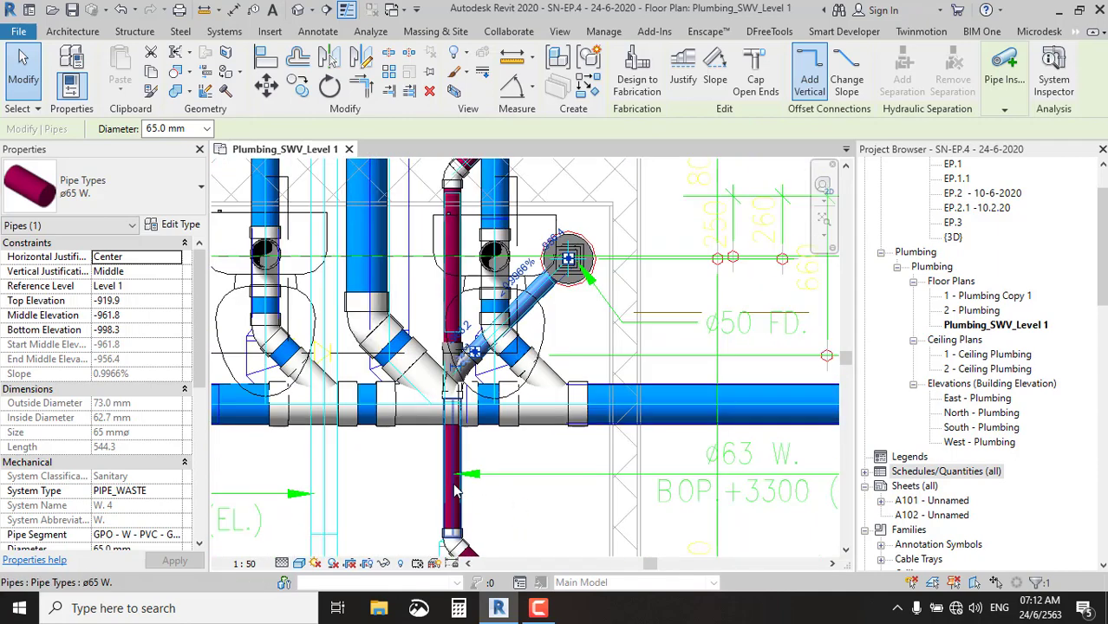
scroll(459, 484, "up", 2)
scroll(425, 459, "down", 3)
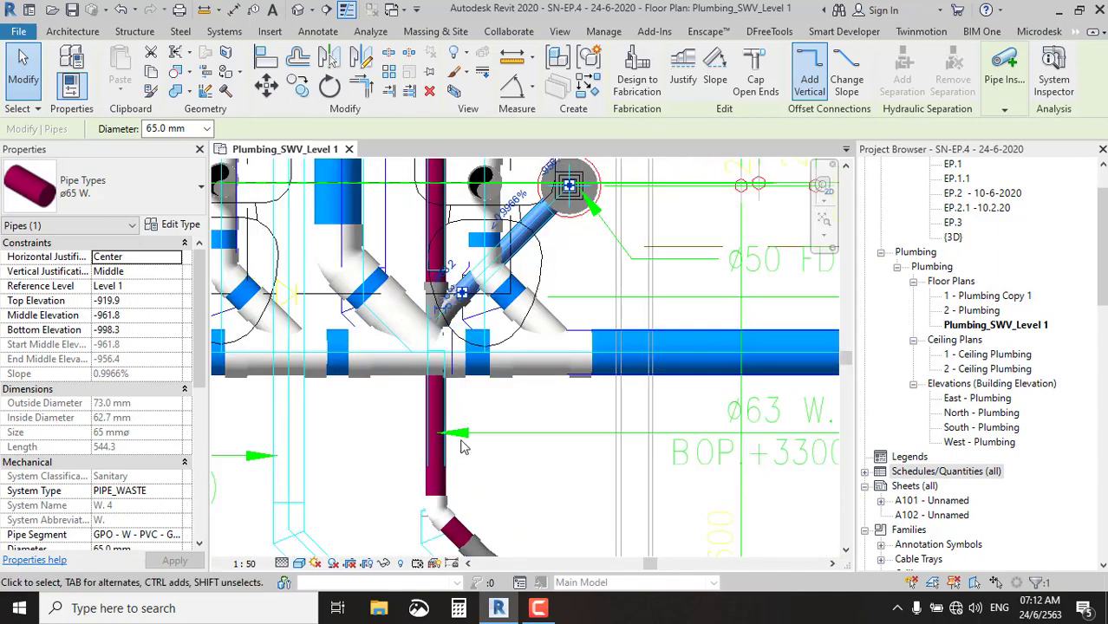
scroll(447, 328, "up", 2)
scroll(455, 335, "up", 1)
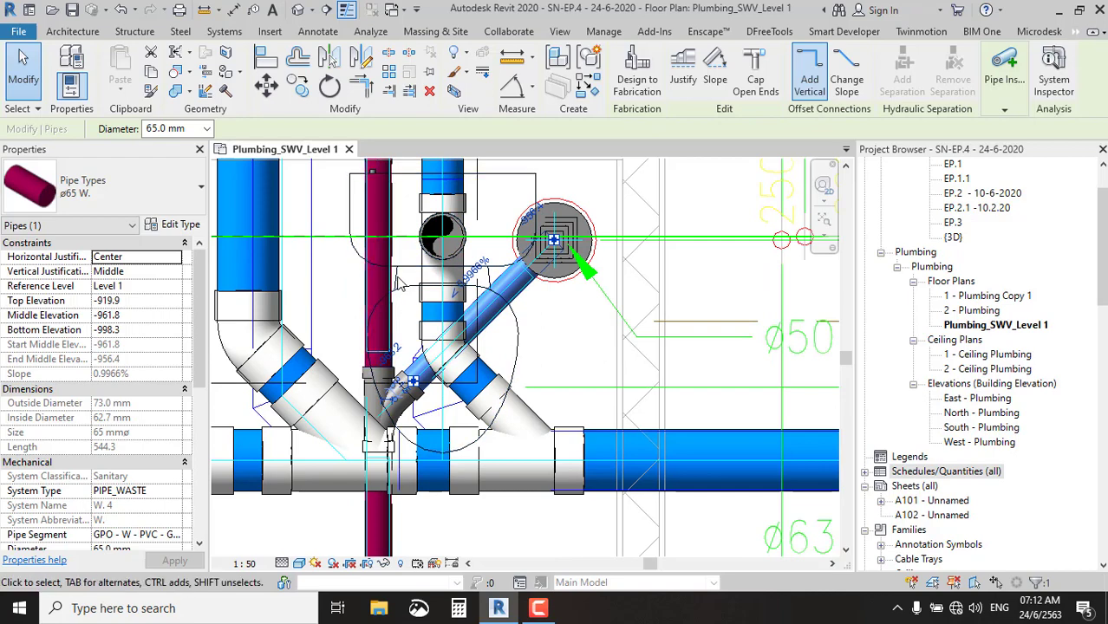
scroll(369, 299, "down", 2)
middle_click_drag(373, 290, 421, 352)
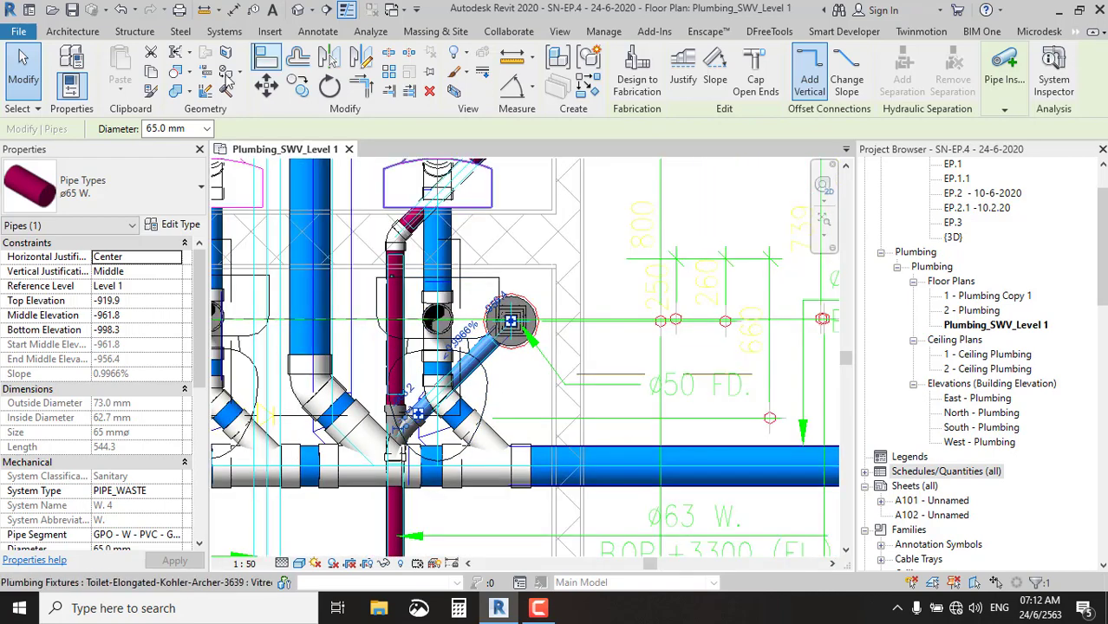
Change the diagonal drain branch pipe to the ø50 W. type.
left_click(184, 181)
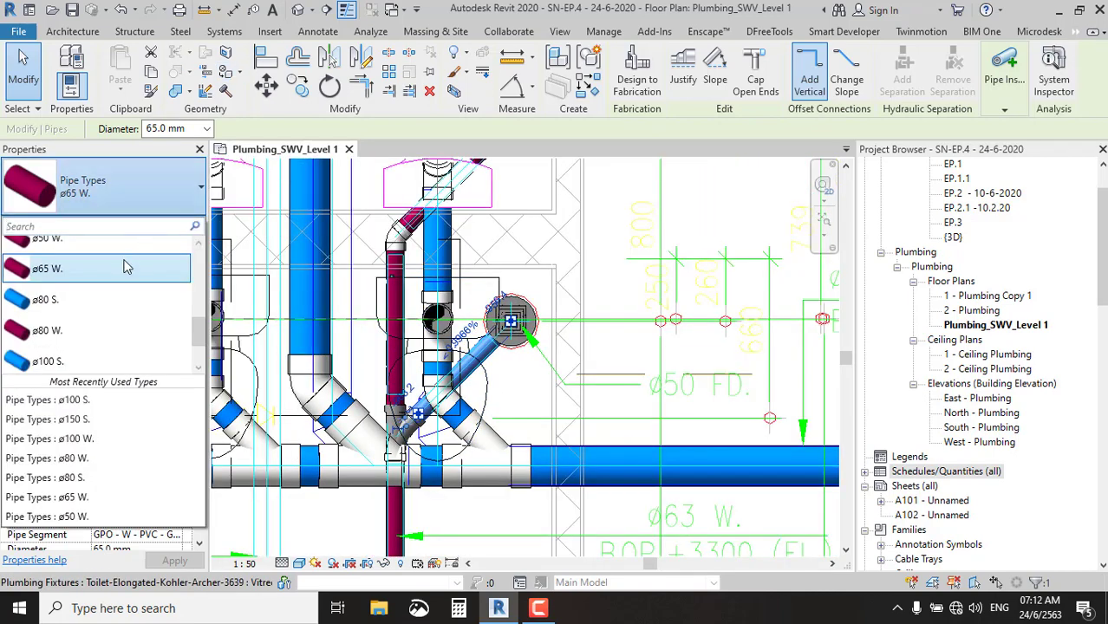
left_click(101, 289)
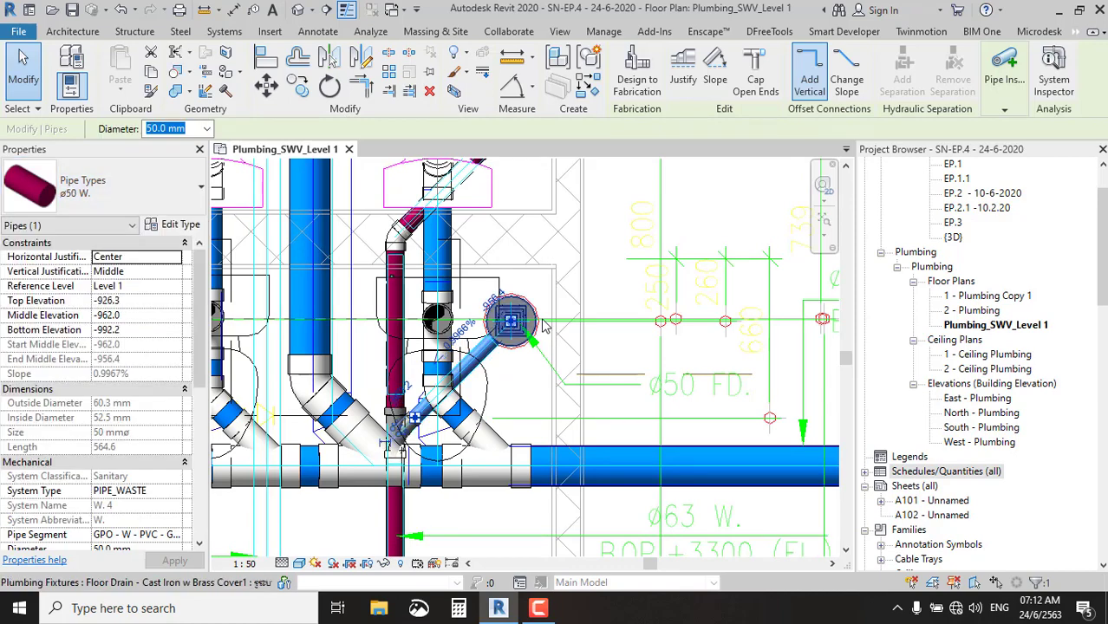
scroll(510, 321, "up", 2)
left_click(617, 249)
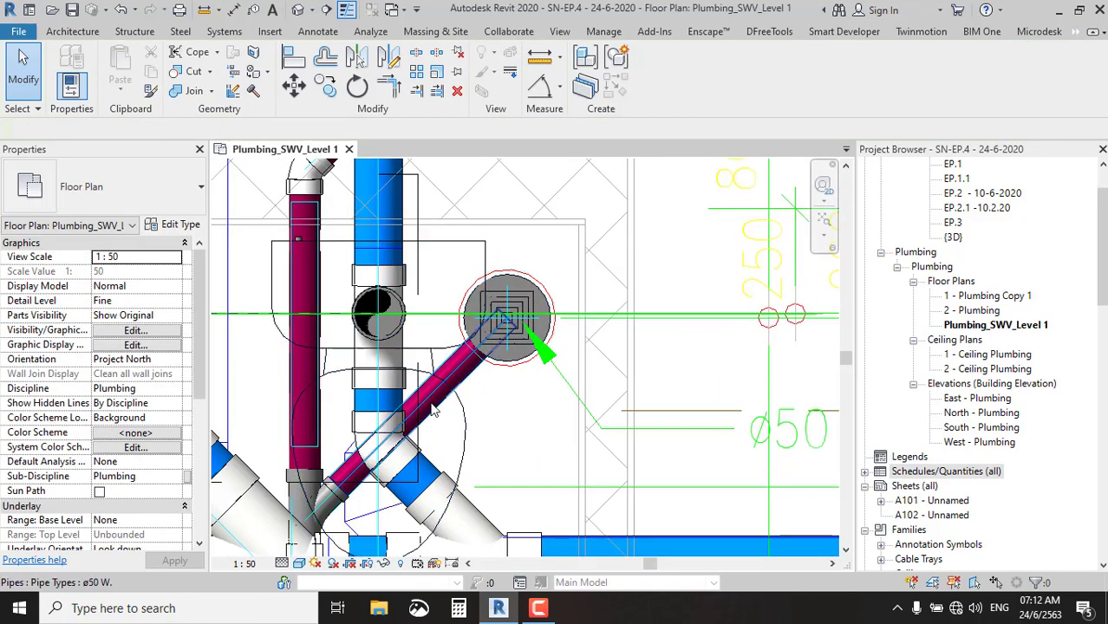
scroll(434, 410, "up", 2)
scroll(449, 338, "up", 2)
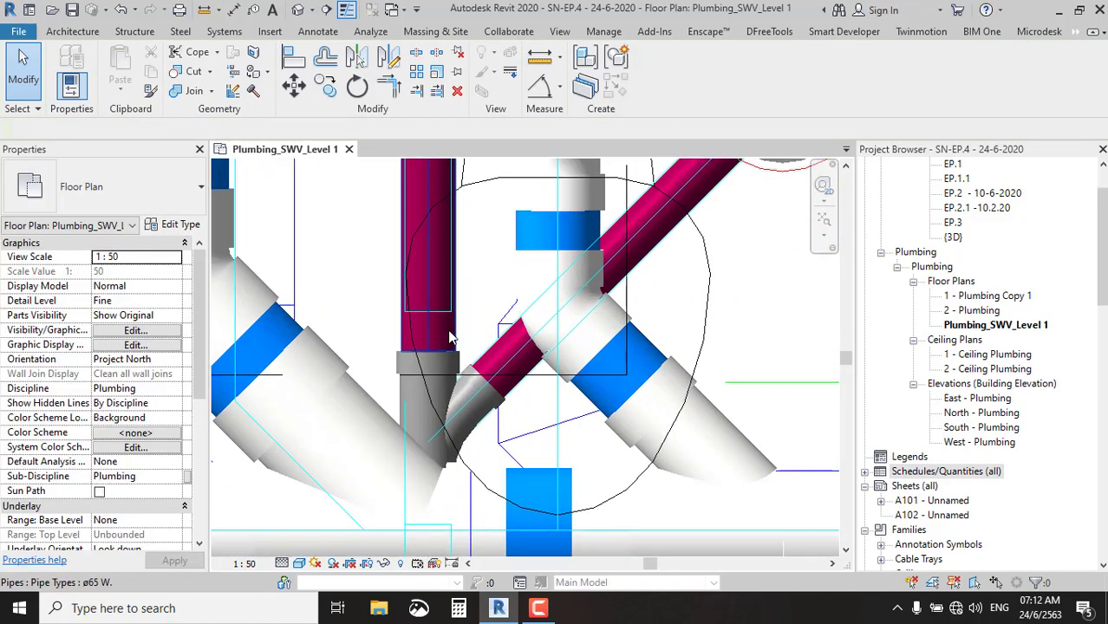
scroll(449, 338, "down", 2)
scroll(451, 364, "up", 1)
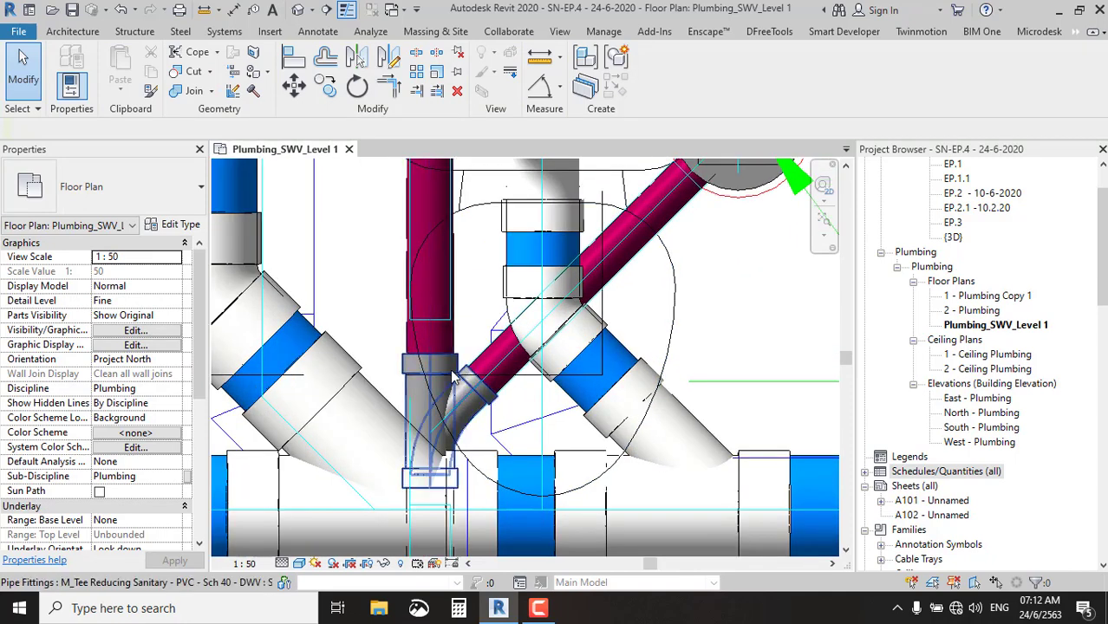
Make the 689.0 mm vertical pipe beside the drain branch ø50 W. too.
left_click(413, 208)
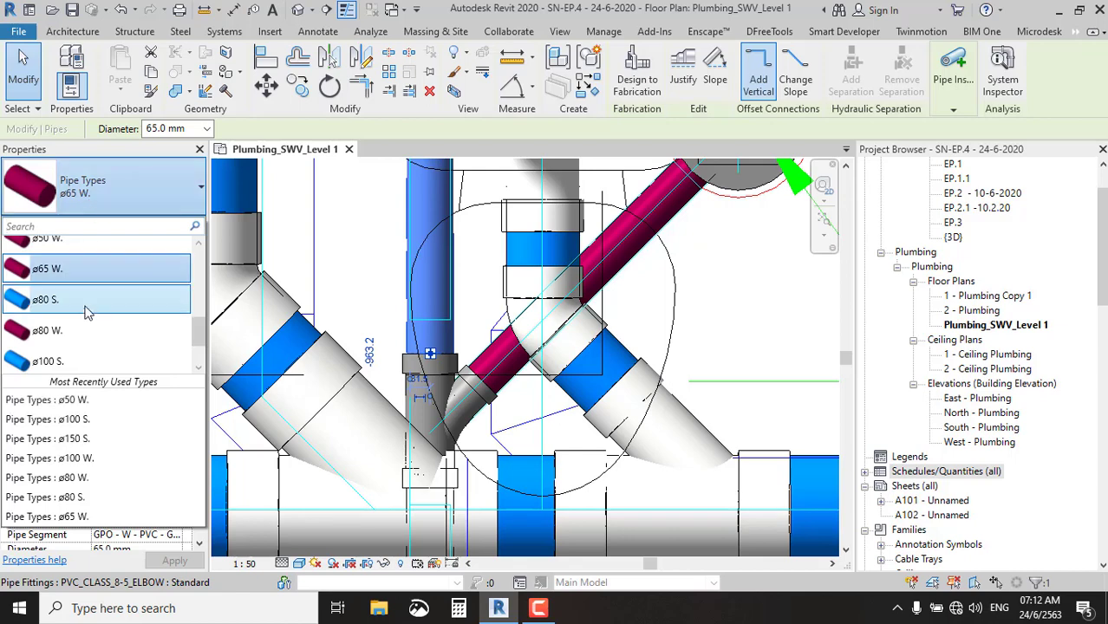
left_click(87, 247)
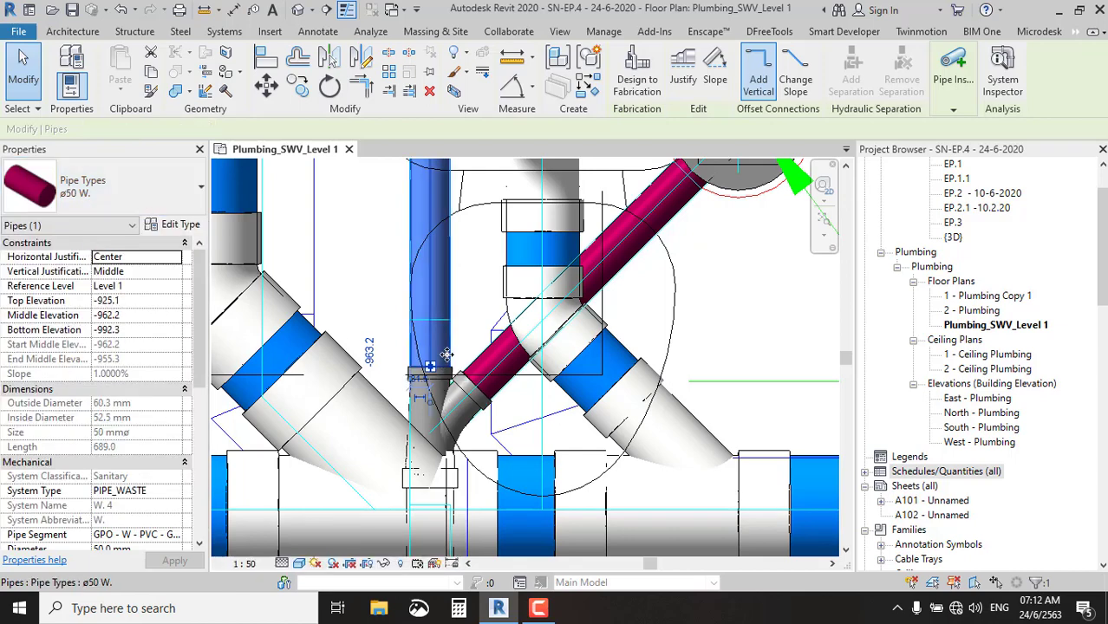
scroll(449, 414, "down", 2)
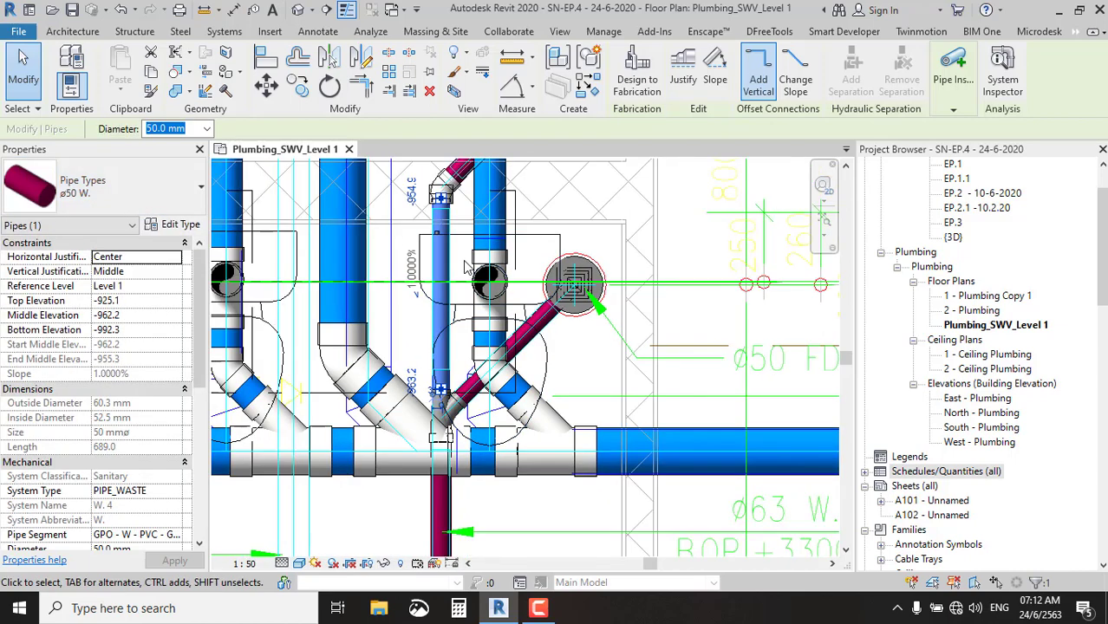
key("Escape")
Tab-select the vertical pipe, elbow and diagonal pipe chain, then clear the selection.
scroll(464, 192, "up", 2)
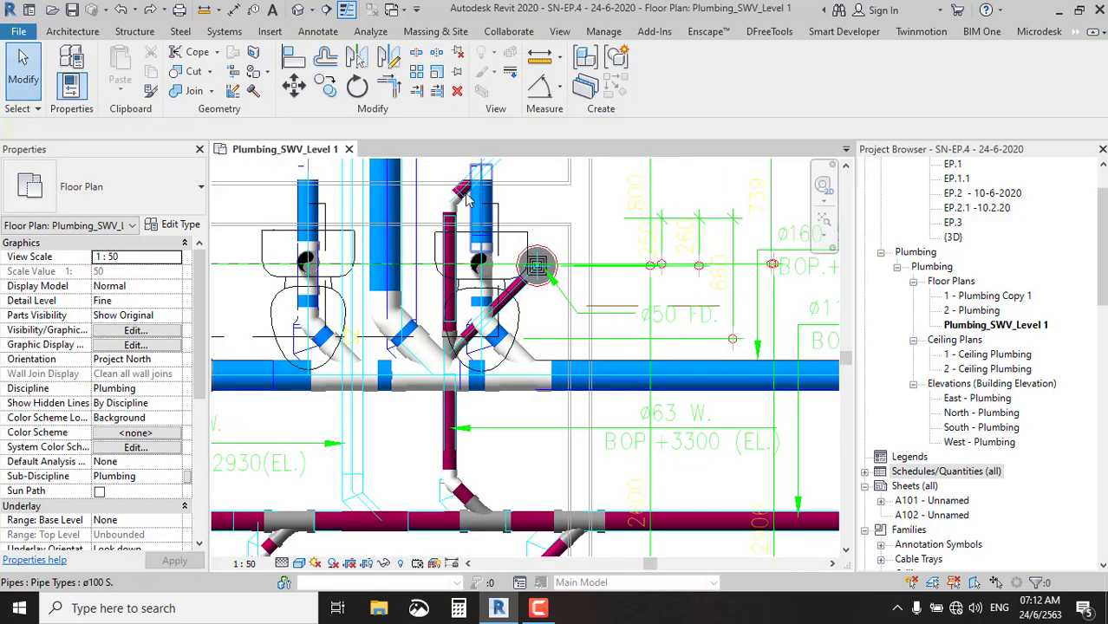
left_click(491, 294)
middle_click_drag(492, 294, 451, 400)
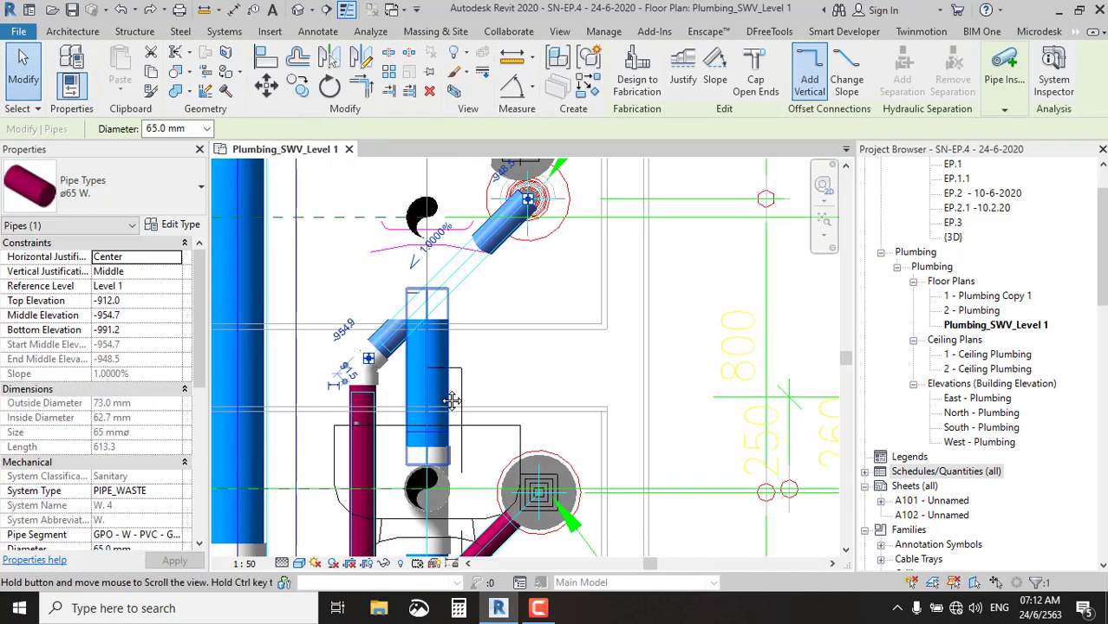
middle_click_drag(477, 307, 524, 171)
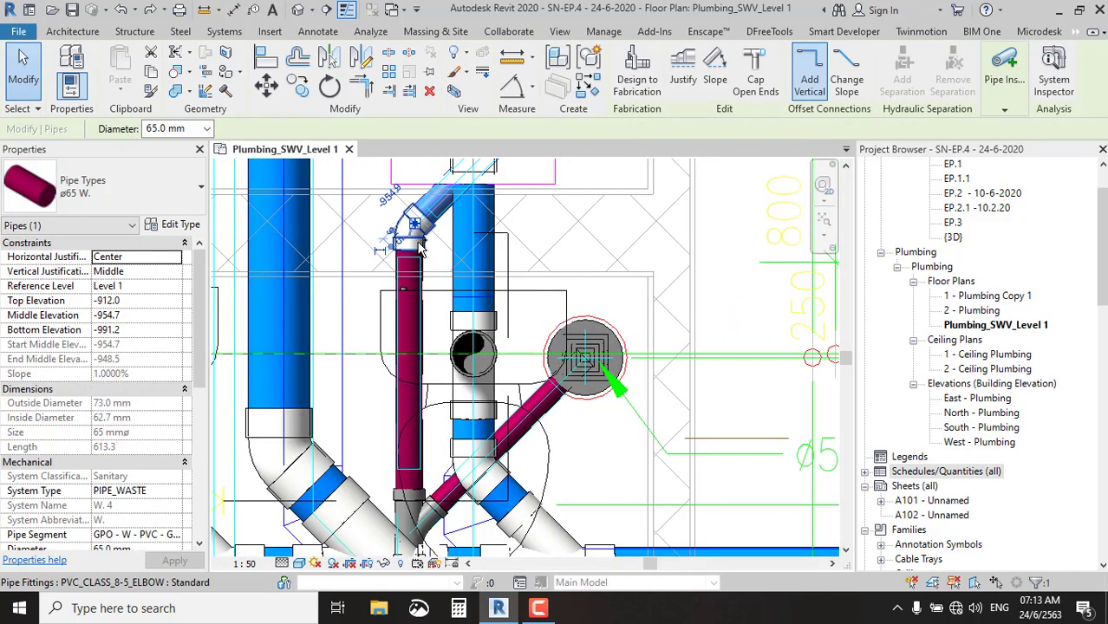
key("Tab")
left_click(423, 329)
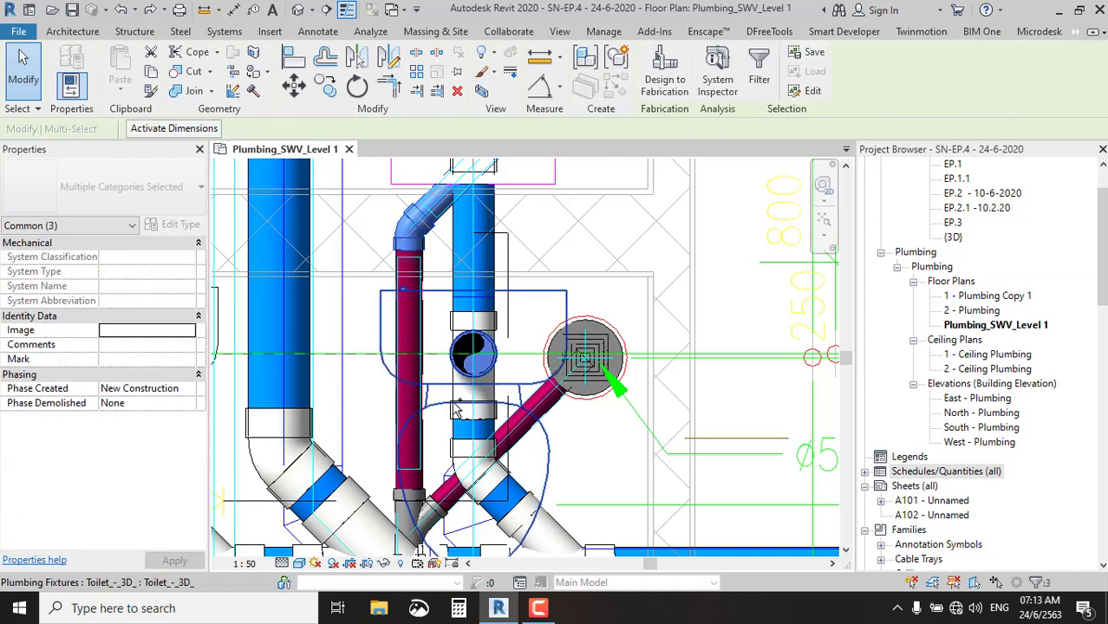
key("Escape")
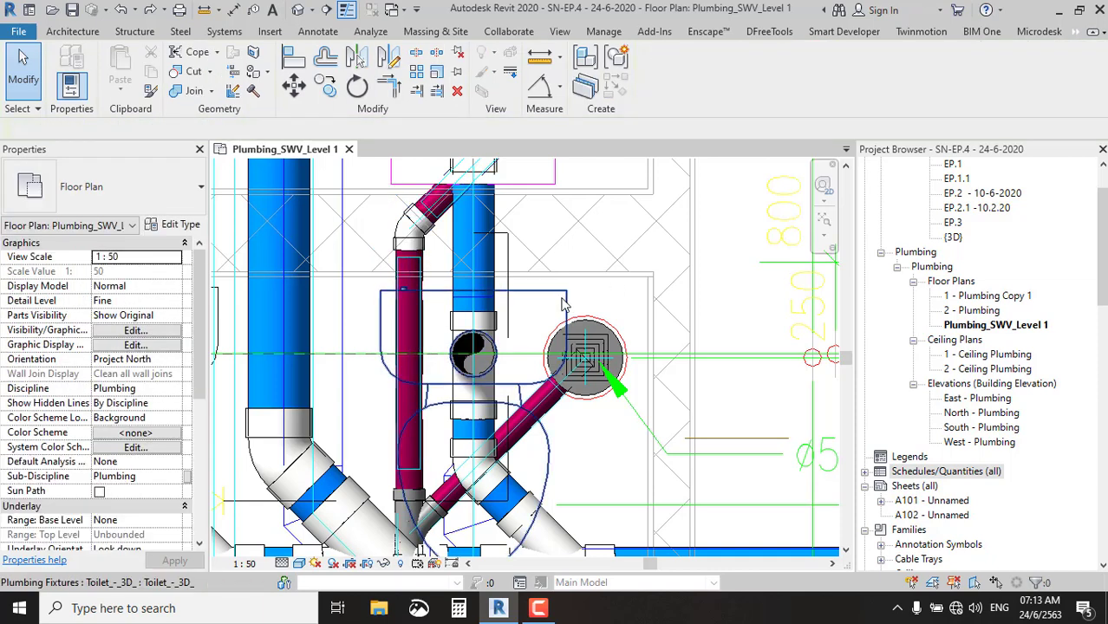
Select all matching toilet fixtures with SA, then clear the selection.
left_click(448, 293)
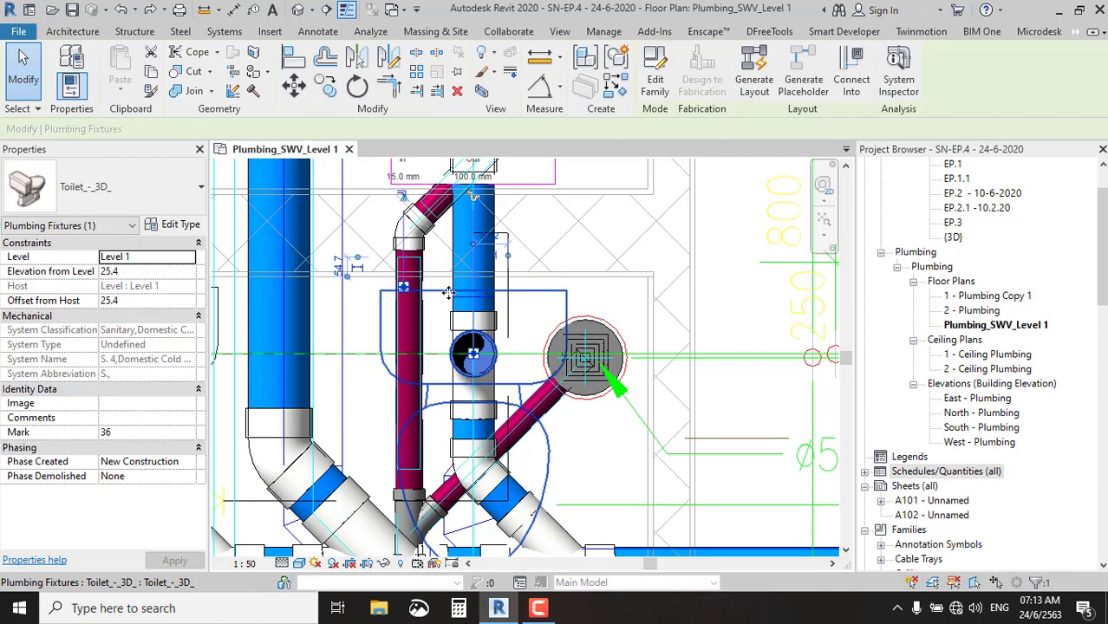
scroll(447, 293, "down", 3)
key("s")
key("a")
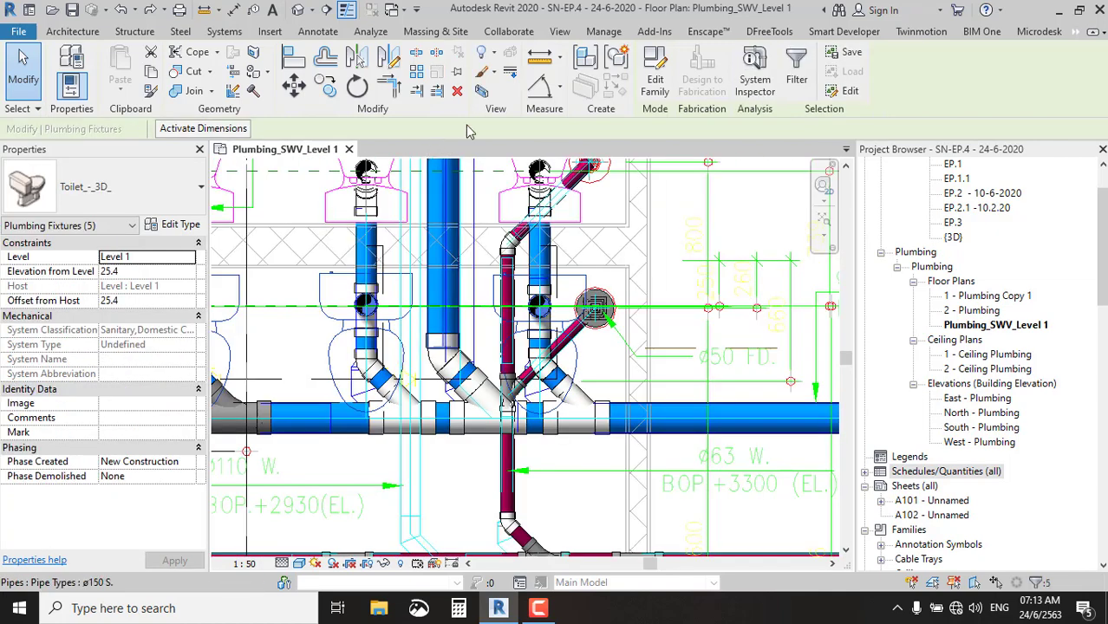
left_click(583, 216)
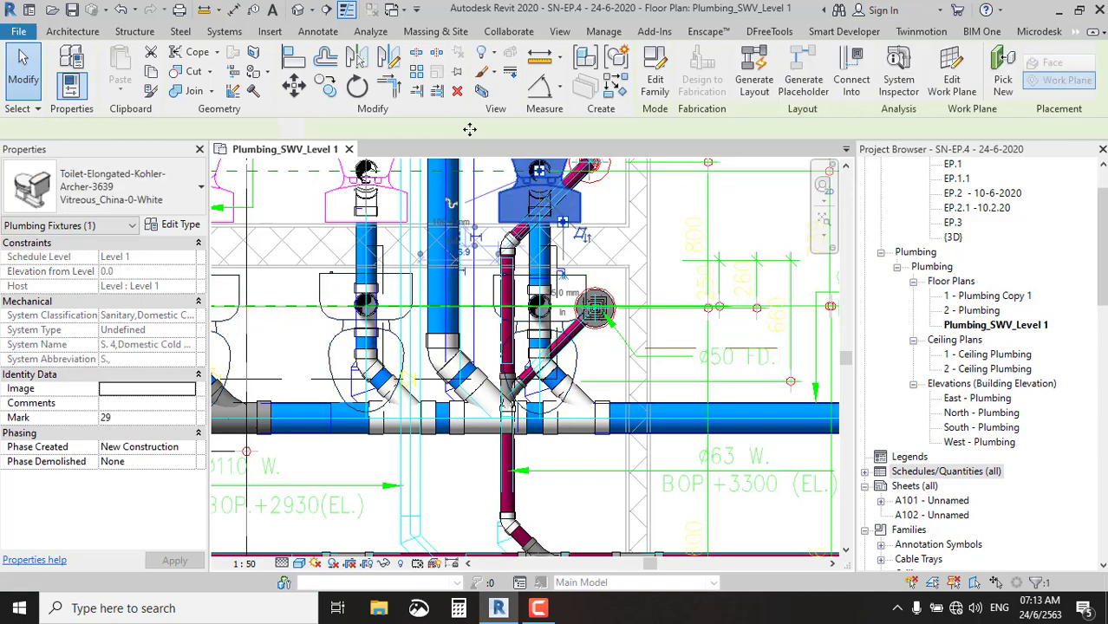
key("s")
key("a")
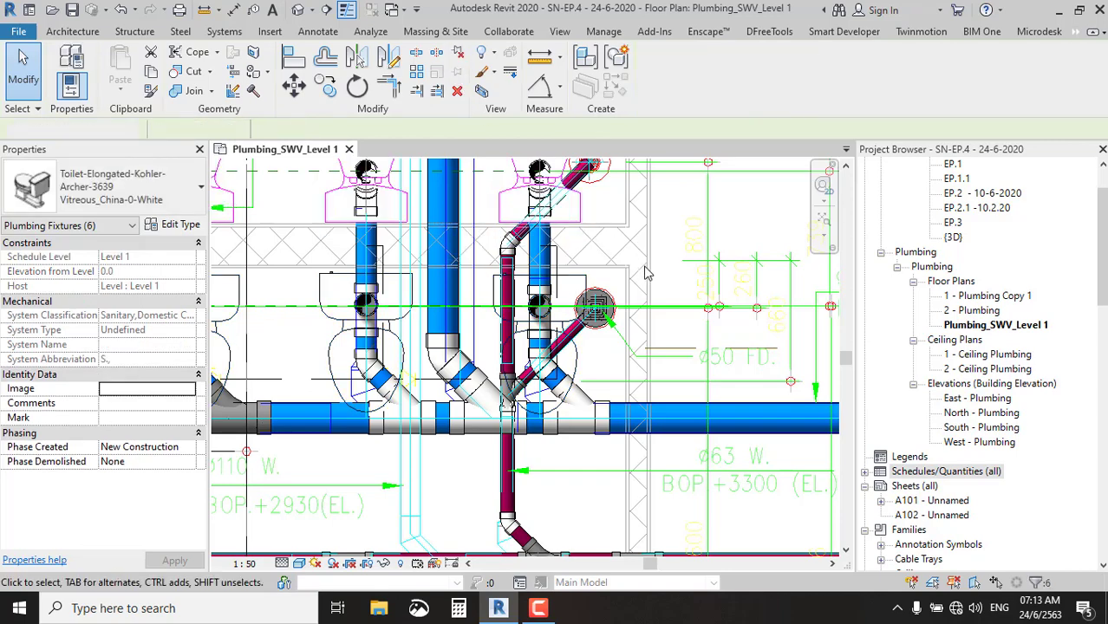
key("Escape")
scroll(555, 299, "up", 5)
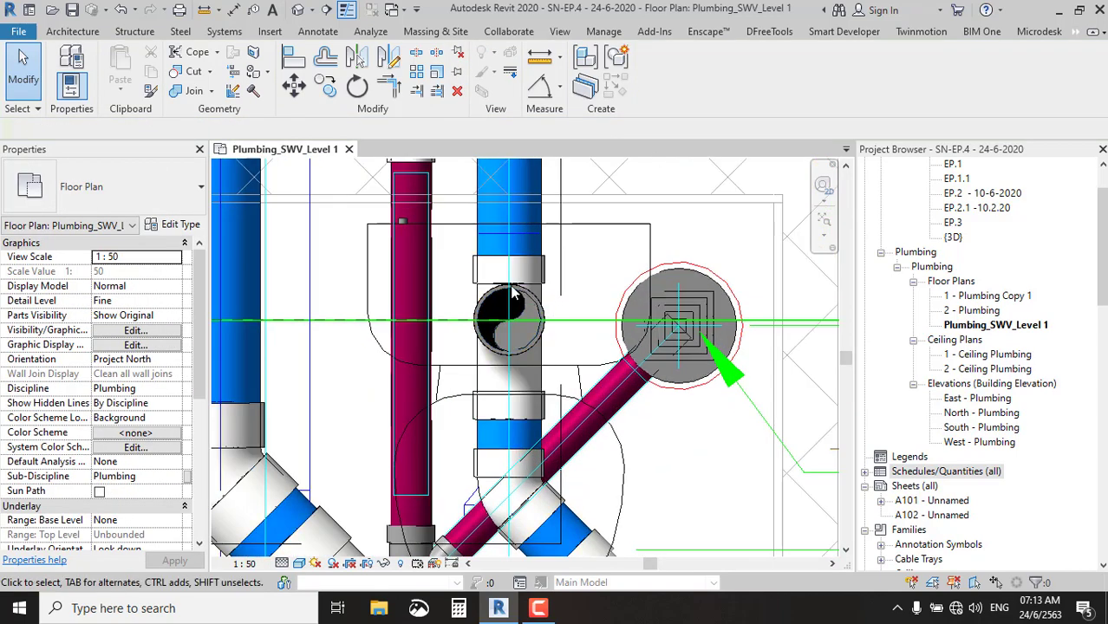
scroll(512, 295, "down", 2)
Change the vertical waste pipe, elbow and upper diagonal pipe to ø50 W.
left_click(464, 250)
middle_click_drag(464, 250, 440, 366)
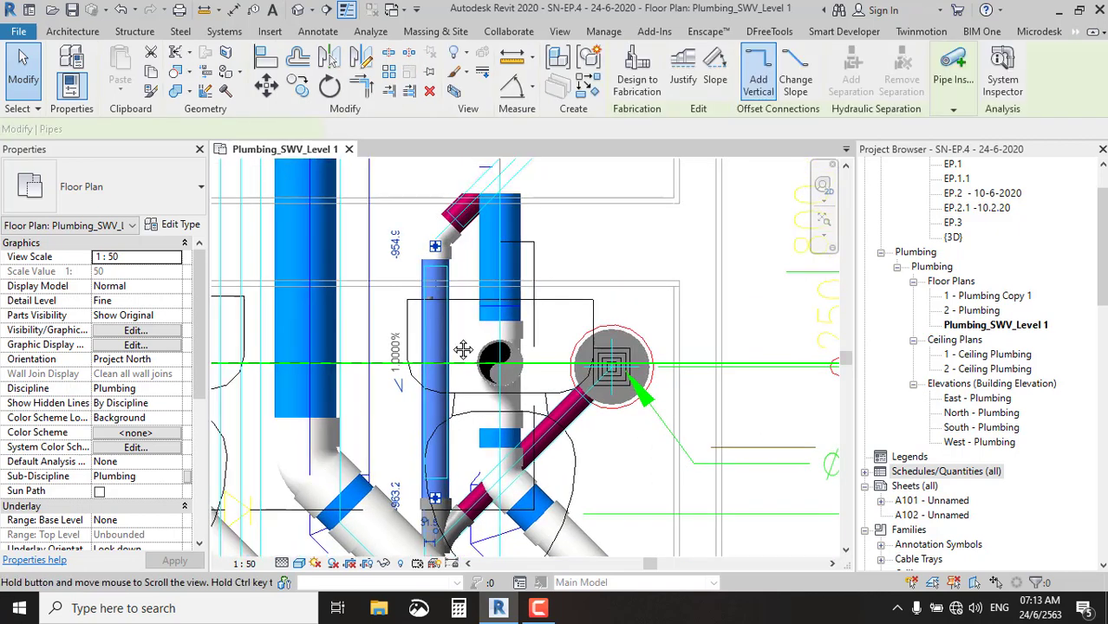
left_click(555, 202)
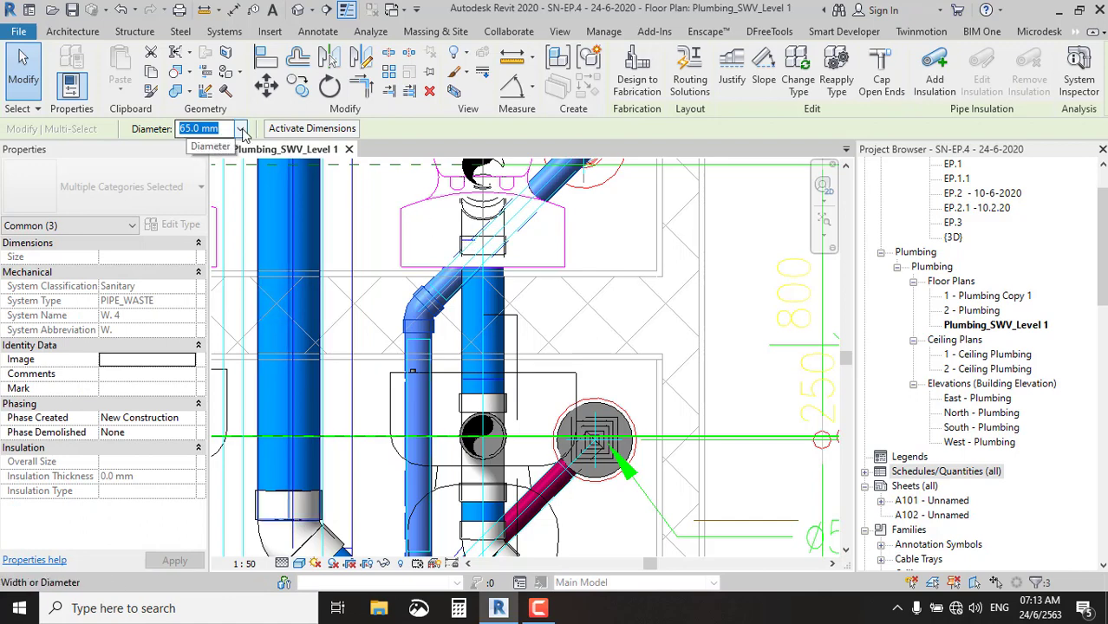
left_click(797, 69)
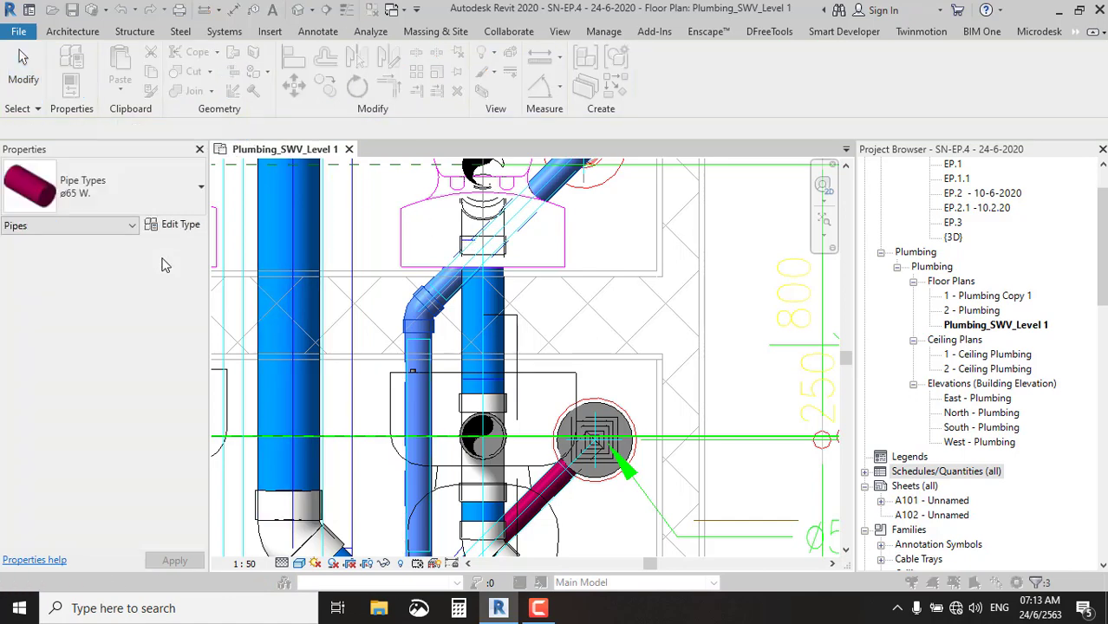
left_click(153, 171)
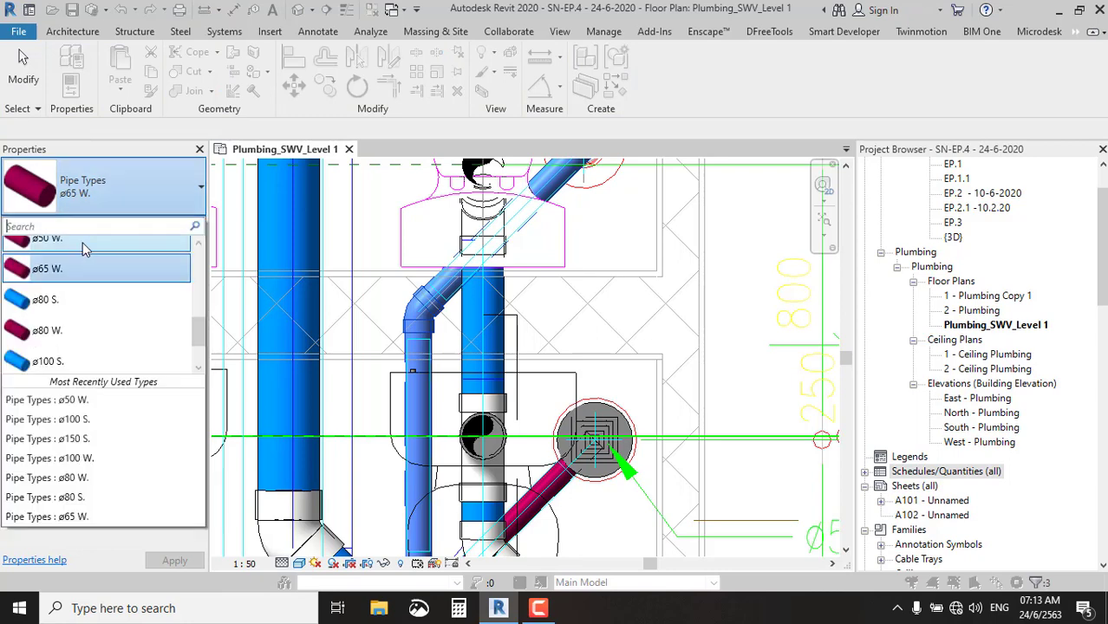
left_click(83, 244)
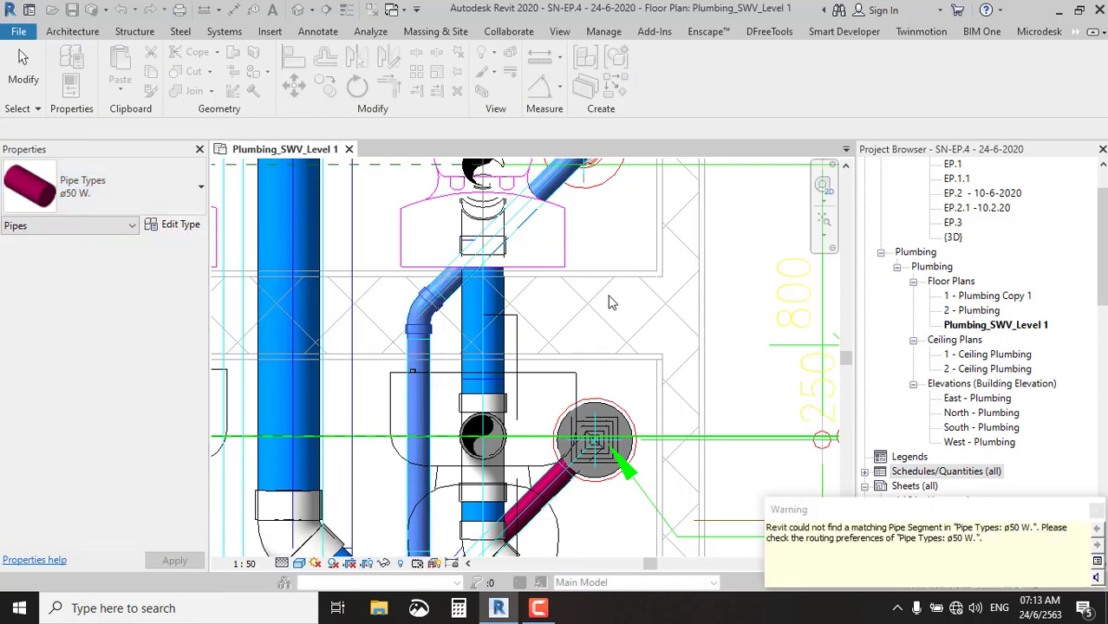
scroll(610, 301, "down", 2)
scroll(610, 300, "down", 1)
key("Escape")
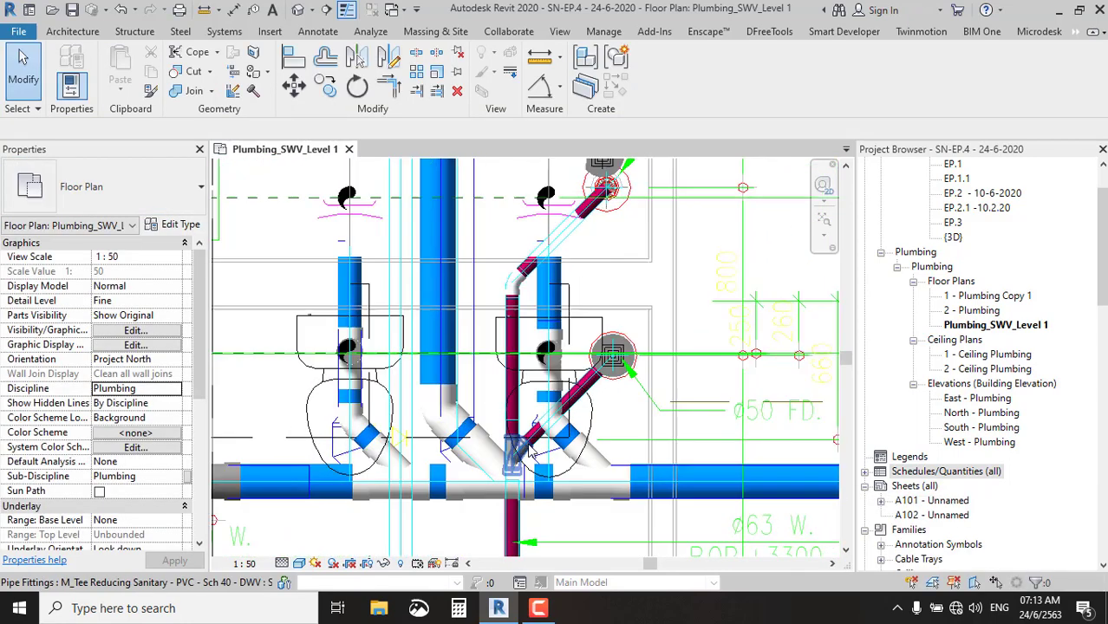
Replace the reducing tee with a PVC 8.5 - WYE 45 fitting.
scroll(531, 451, "up", 4)
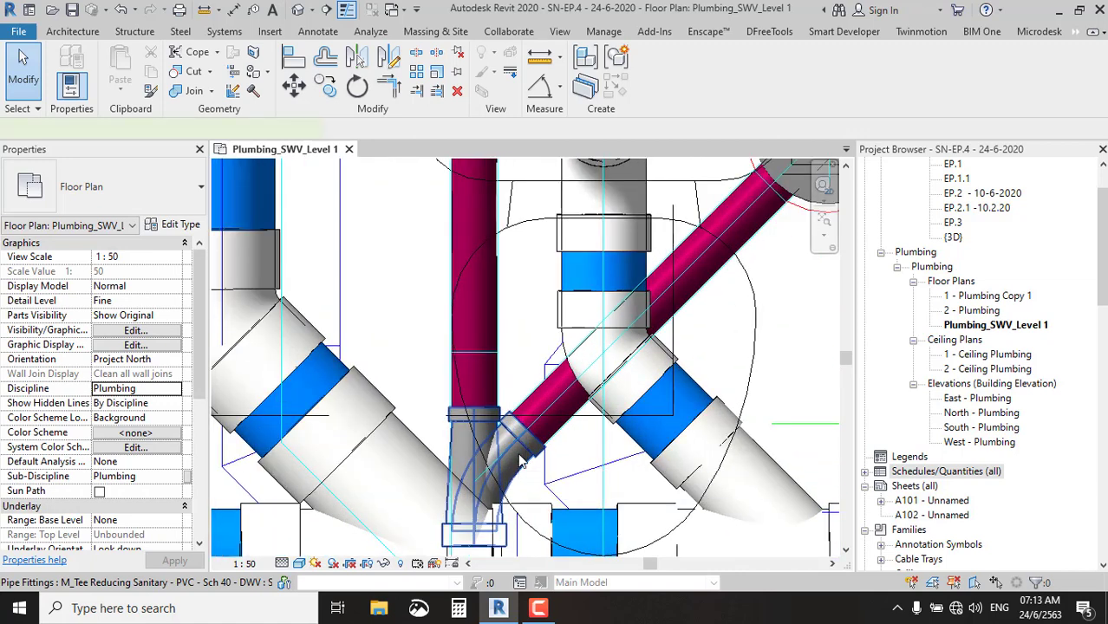
left_click(520, 462)
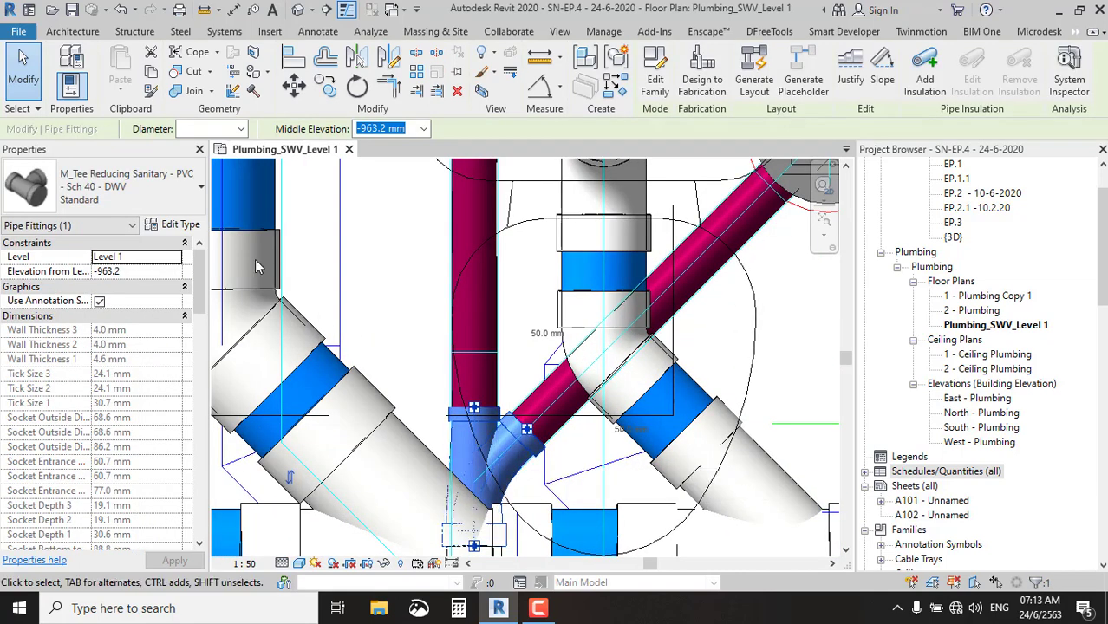
left_click(130, 186)
left_click(119, 411)
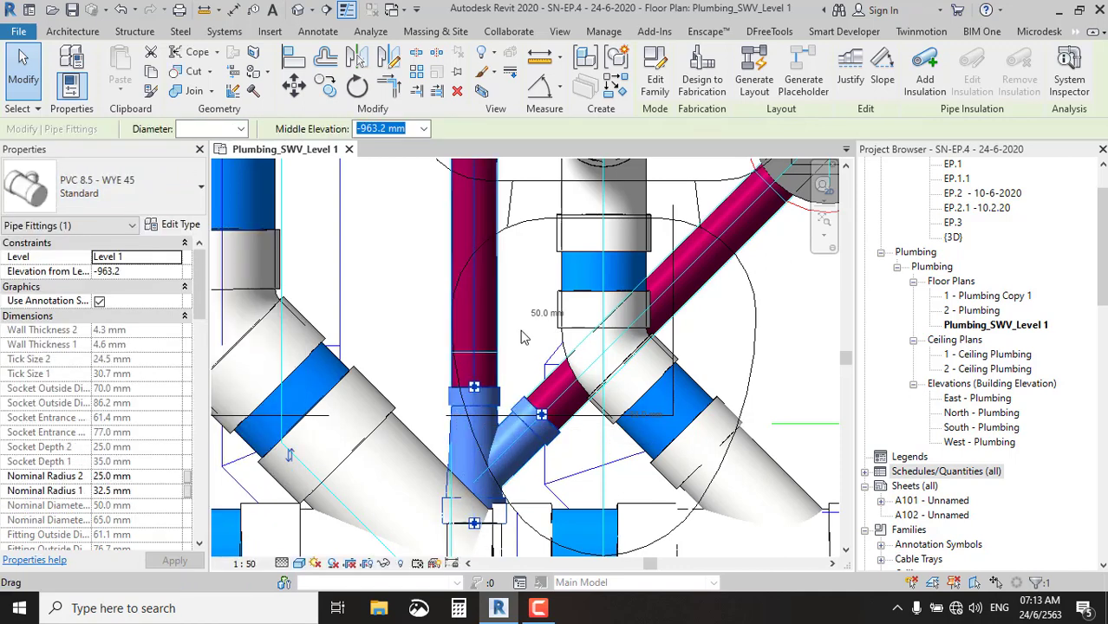
left_click(377, 260)
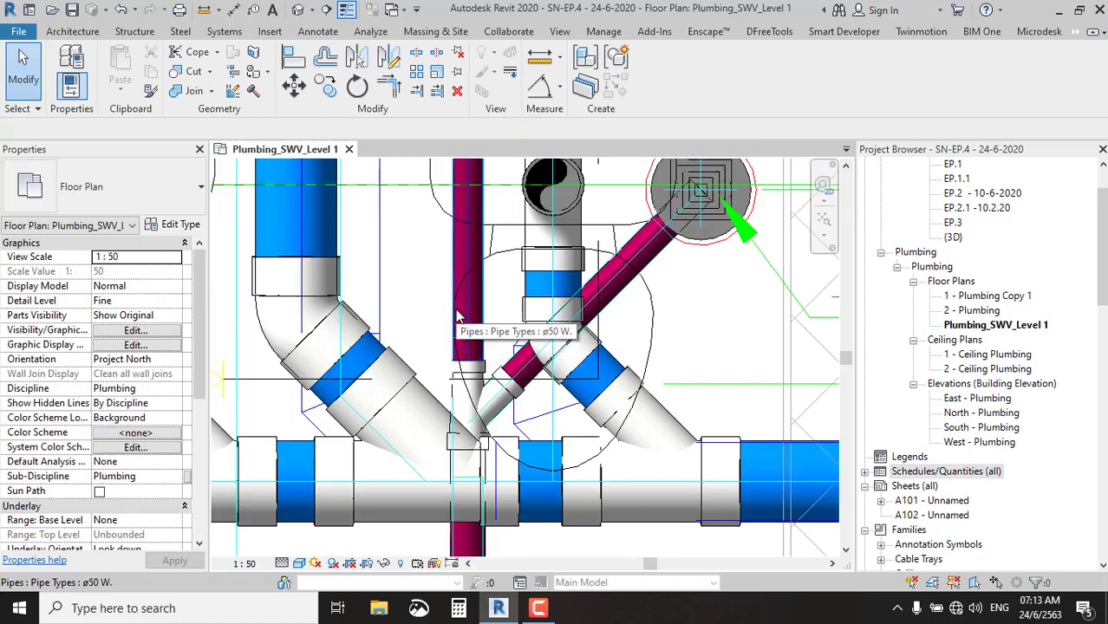
Split the vertical pipe and make the short 141.4 mm segment ø65 W., 65 mm diameter.
key("s")
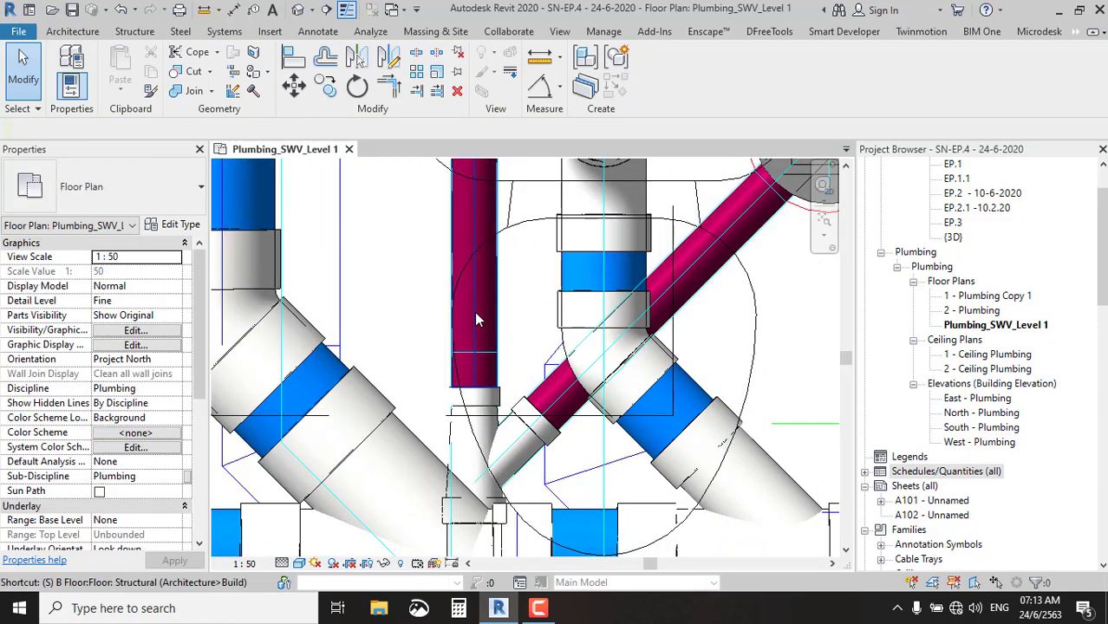
key("l")
key("Escape")
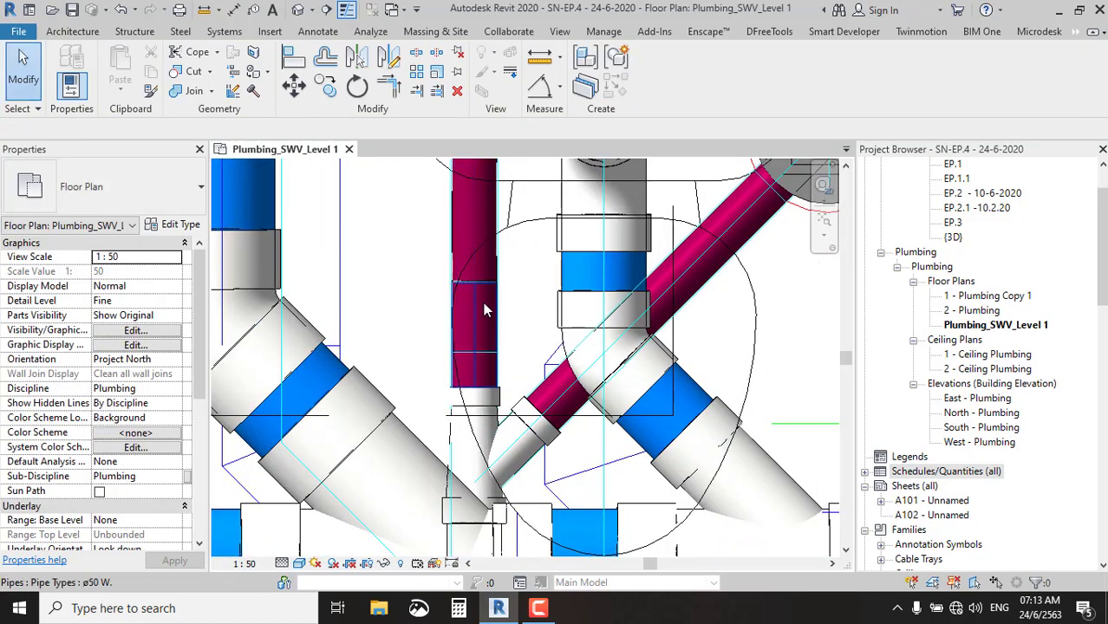
left_click(483, 306)
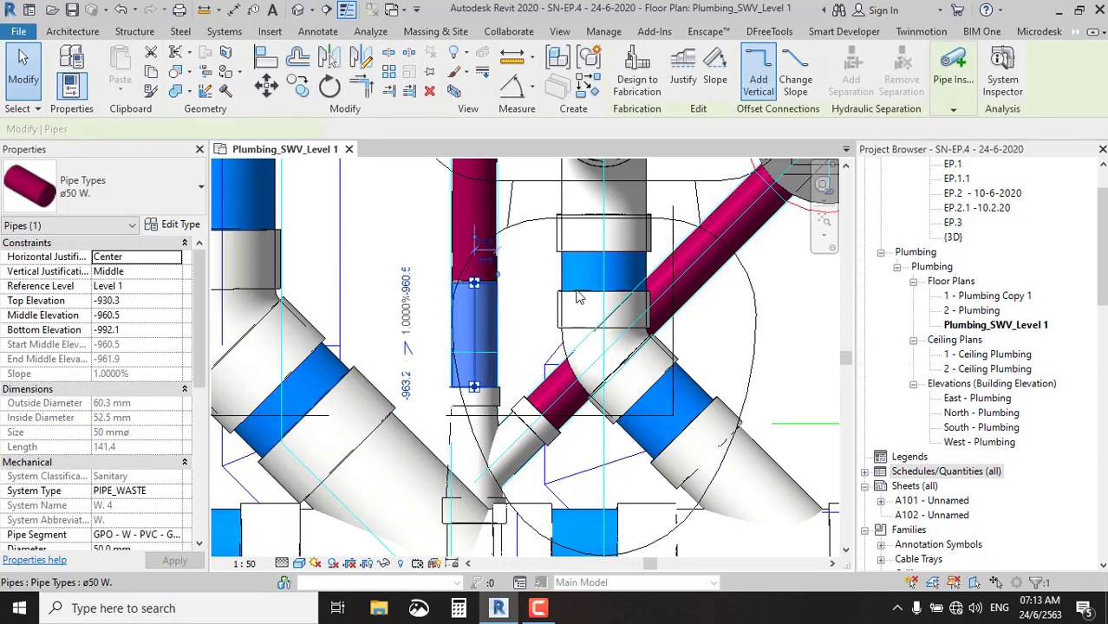
left_click(184, 205)
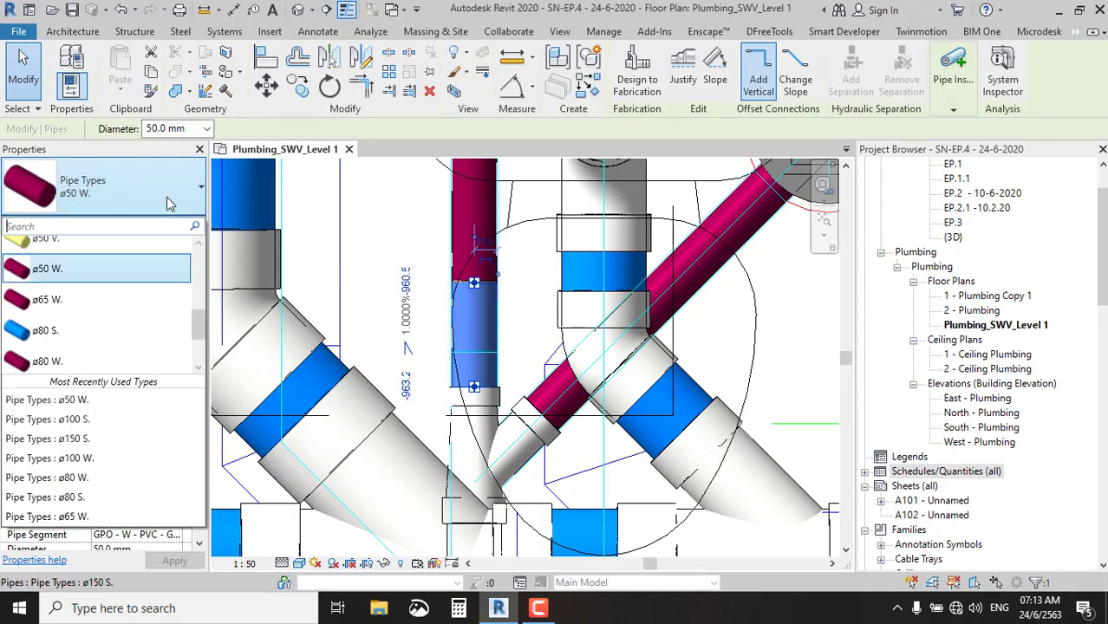
left_click(125, 301)
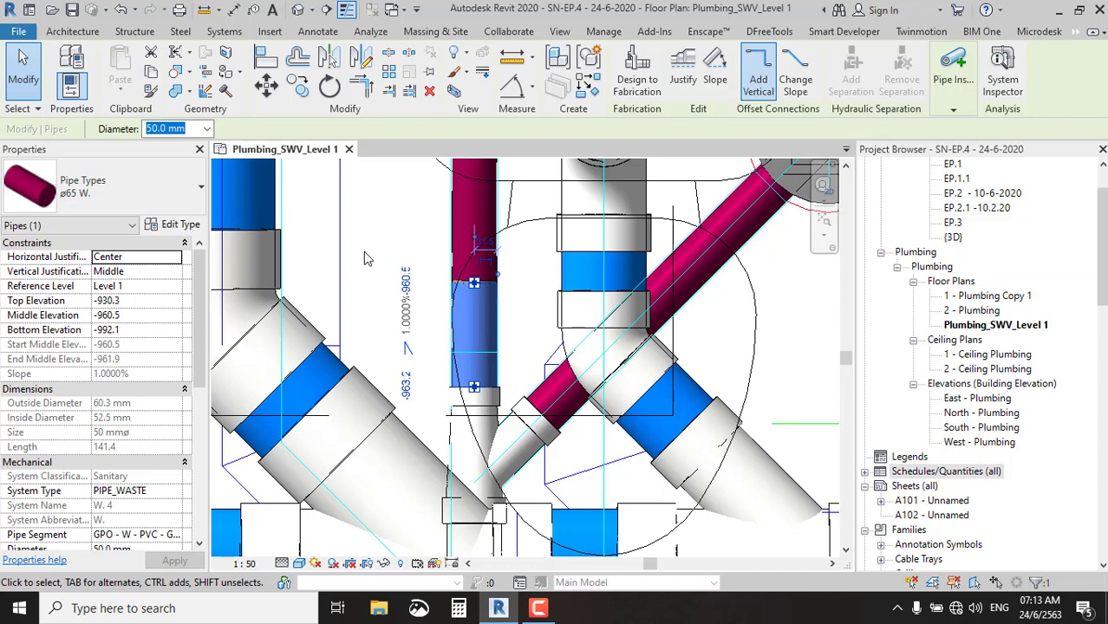
left_click(208, 129)
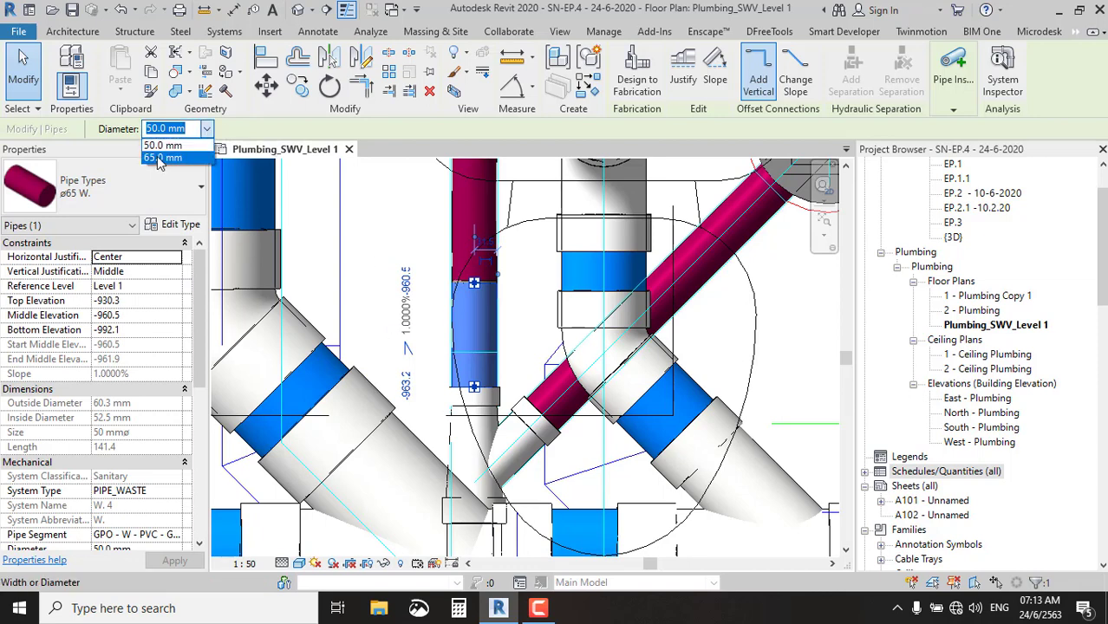
left_click(163, 162)
Deselect the pipe, select the upper floor drain, then start and cancel Connect Into.
left_click(413, 223)
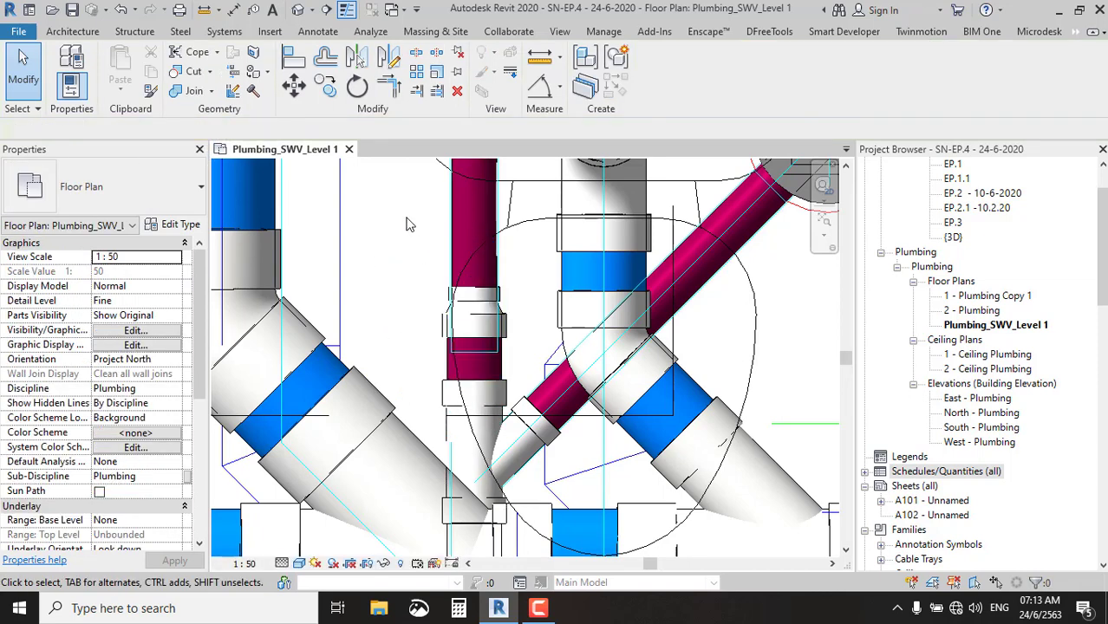
scroll(447, 323, "down", 3)
scroll(416, 364, "up", 2)
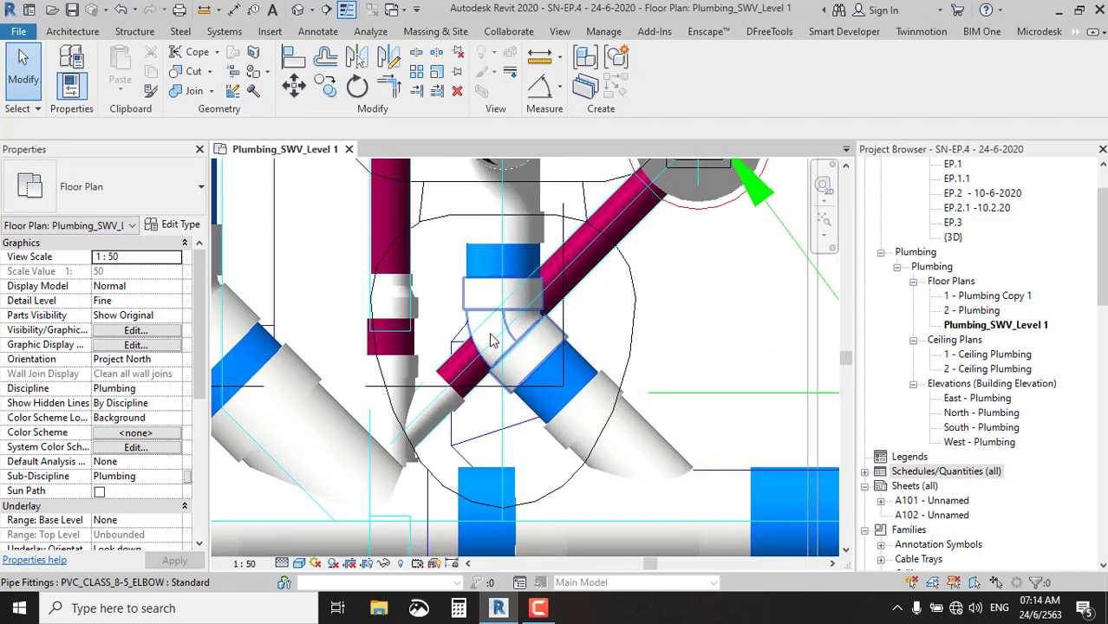
scroll(607, 343, "down", 3)
scroll(629, 345, "up", 2)
scroll(626, 364, "up", 2)
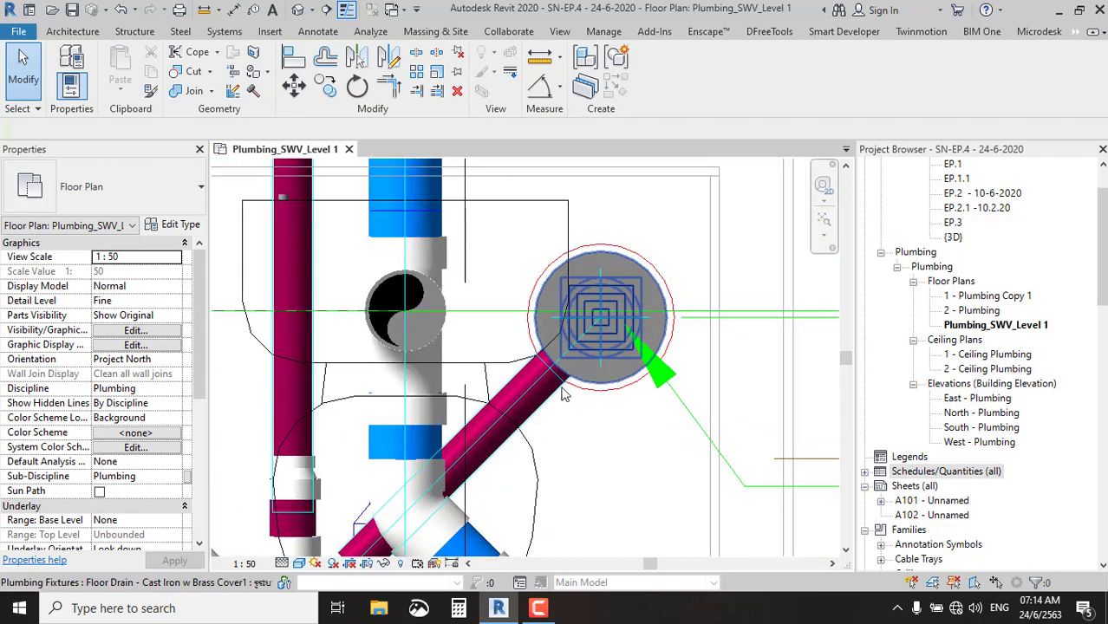
left_click(621, 368)
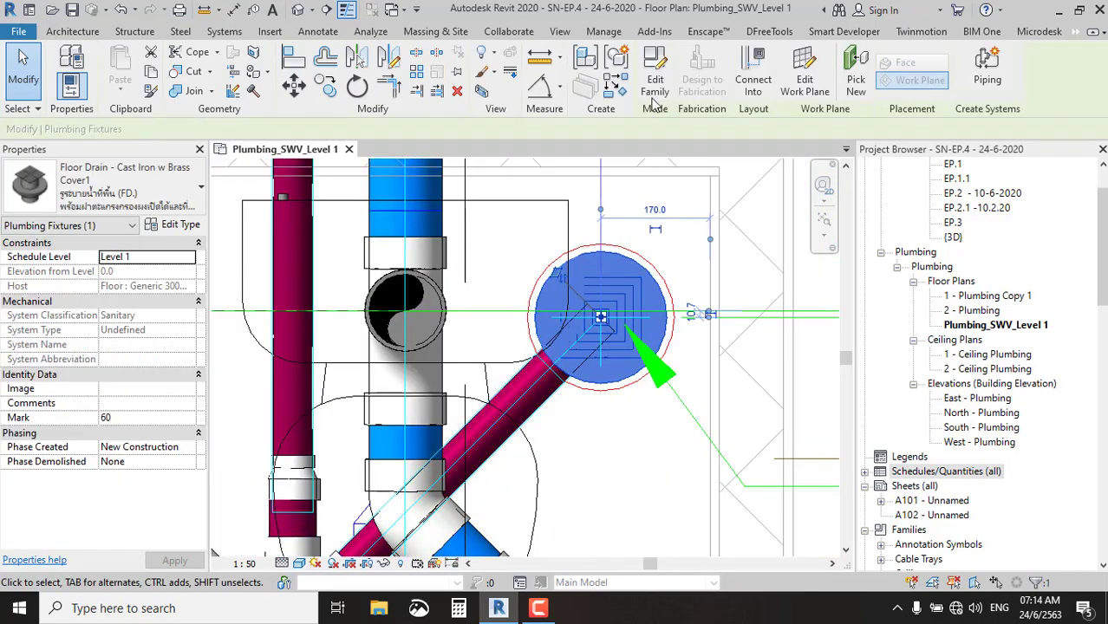
left_click(751, 68)
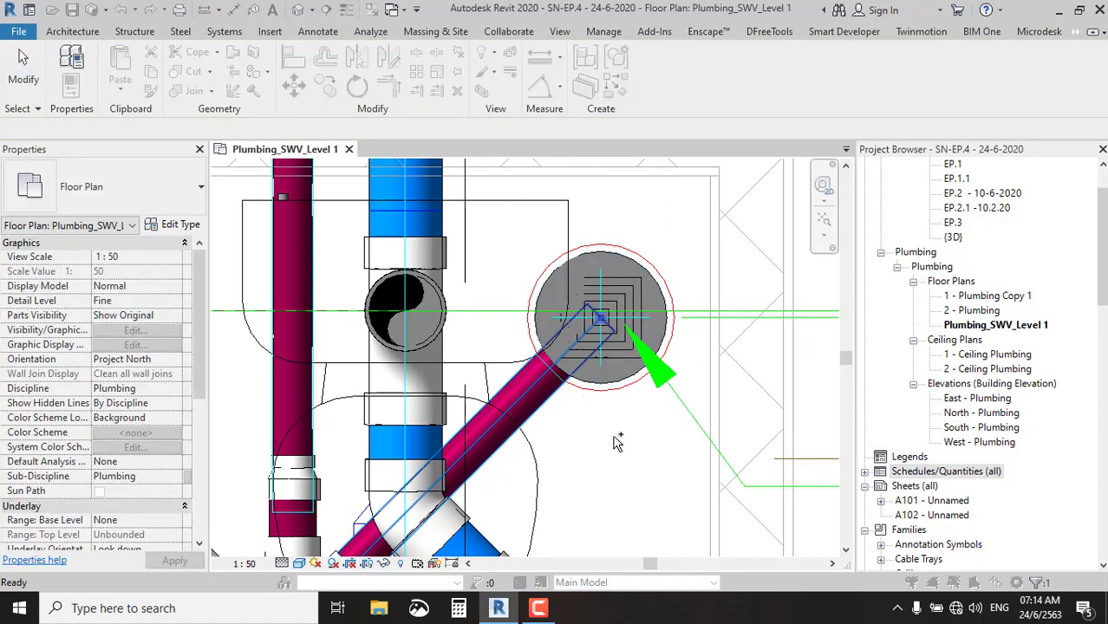
key("Escape")
Drag the floor drain onto the end of the ø50 waste pipe so it snaps.
scroll(747, 226, "down", 5)
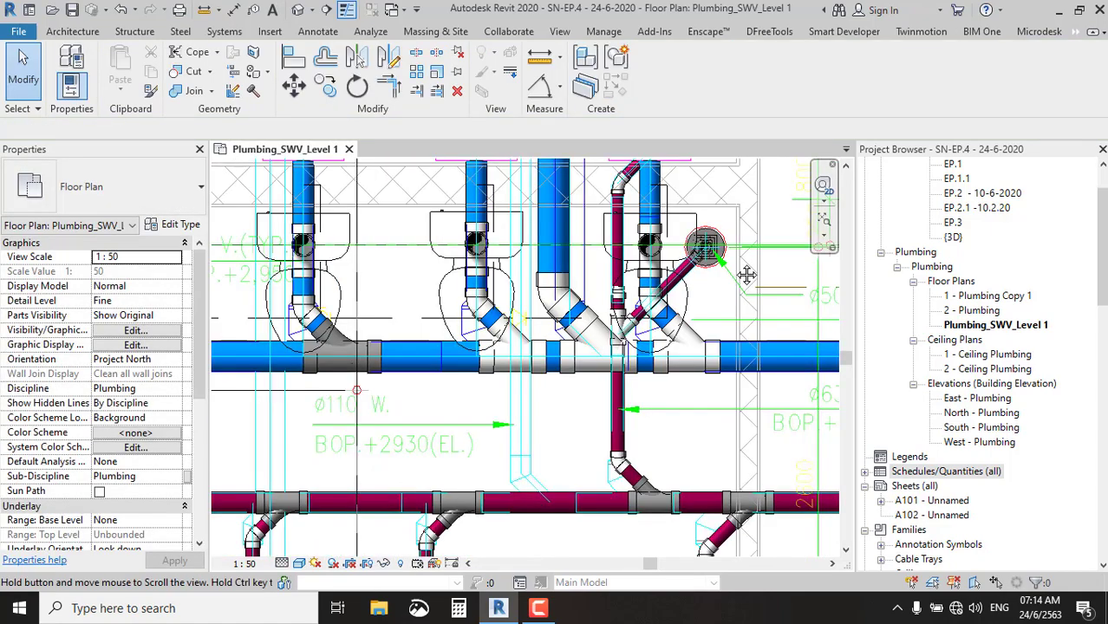
scroll(747, 276, "up", 2)
scroll(555, 204, "up", 3)
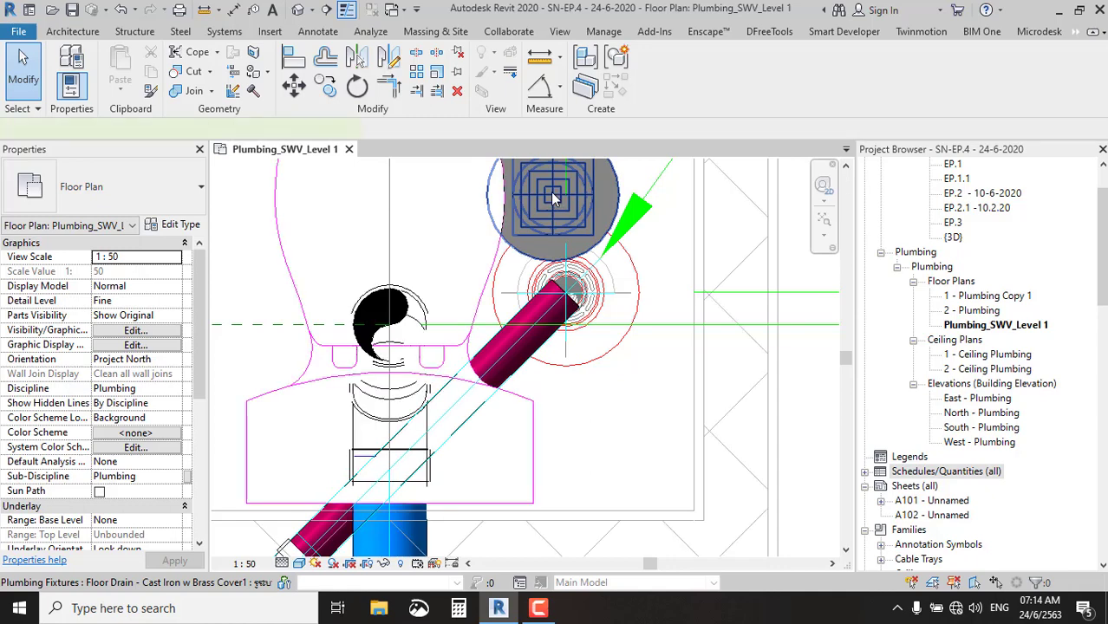
left_click(552, 198)
scroll(552, 198, "up", 2)
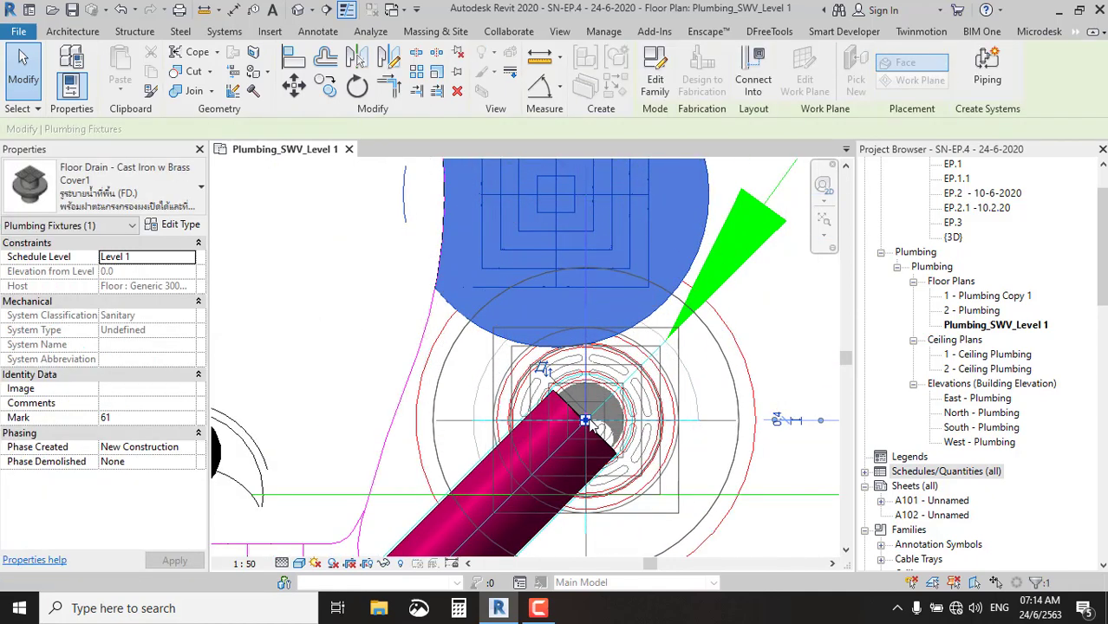
left_click_drag(587, 422, 588, 423)
left_click_drag(660, 442, 655, 330)
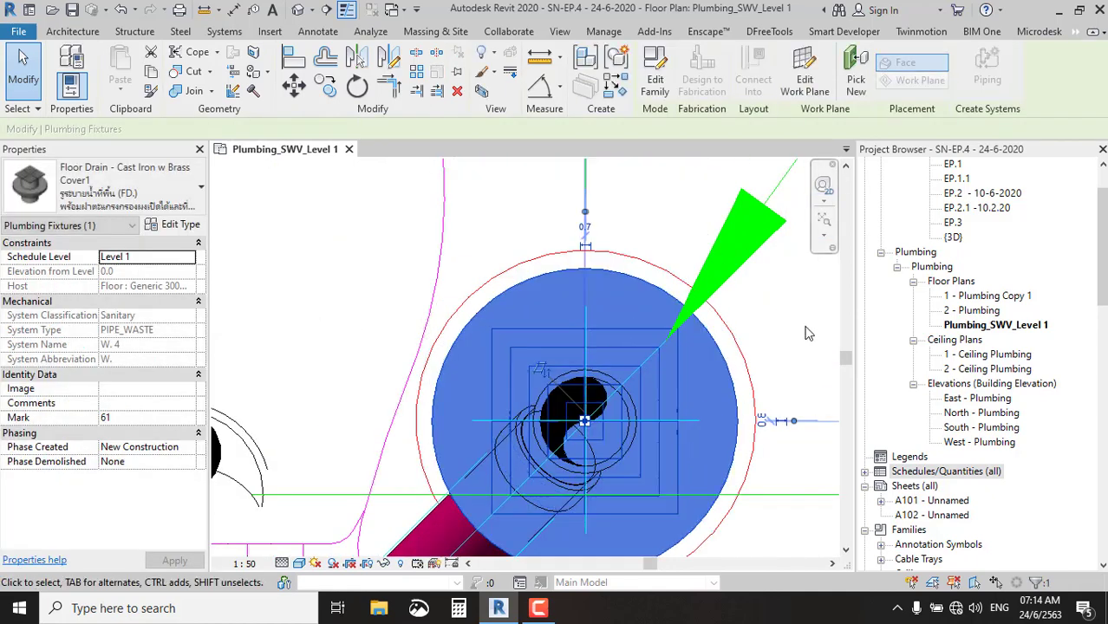
scroll(655, 330, "down", 3)
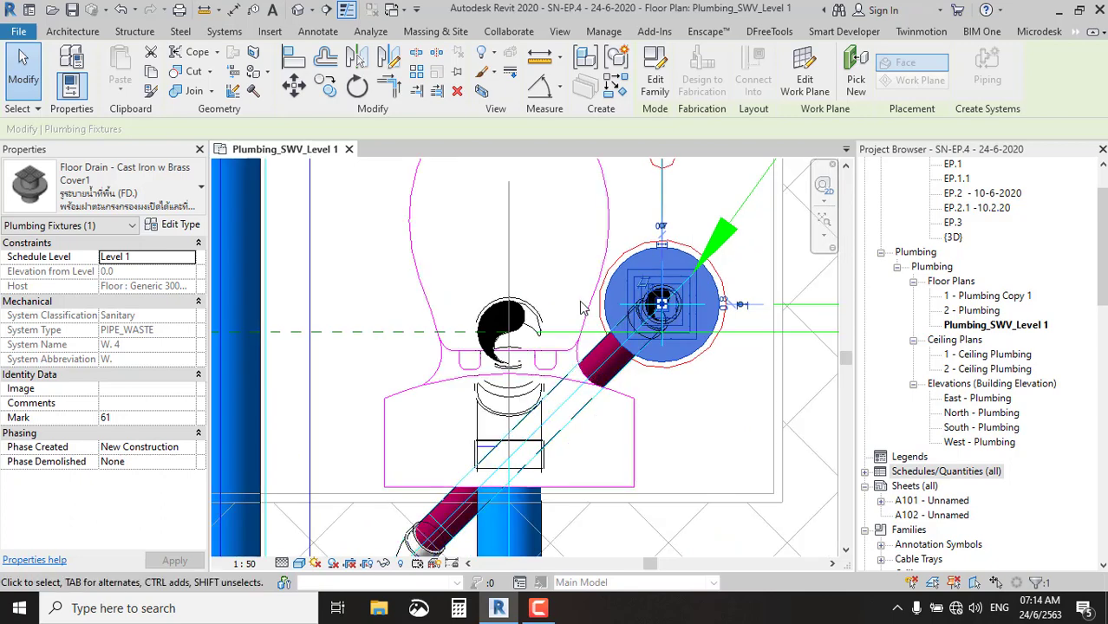
scroll(642, 314, "down", 2)
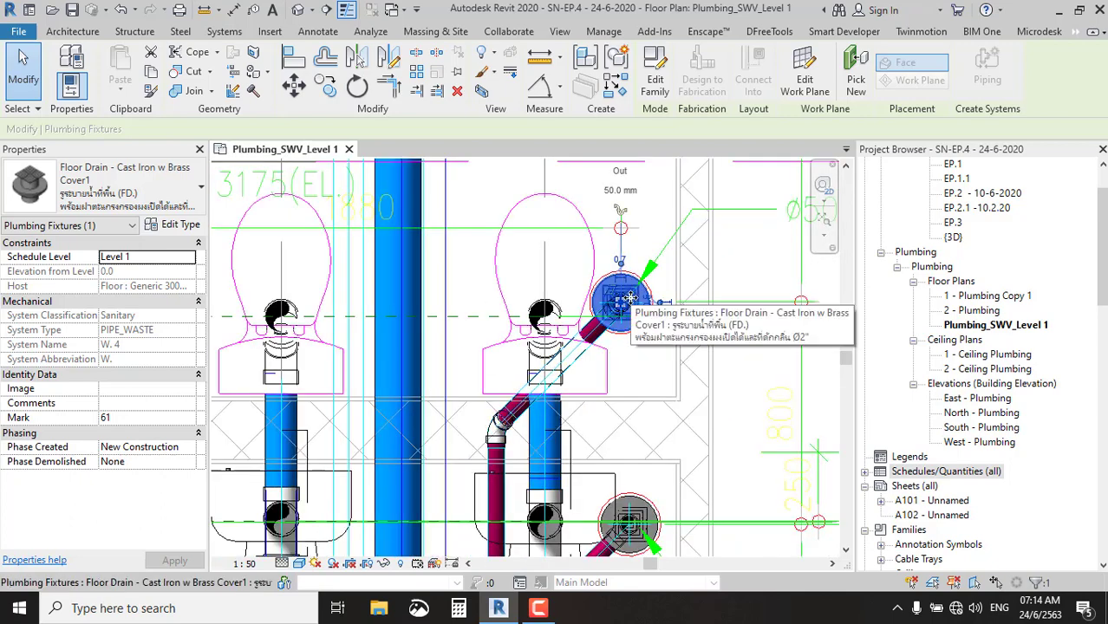
key("Escape")
scroll(638, 316, "up", 5)
scroll(582, 464, "down", 2)
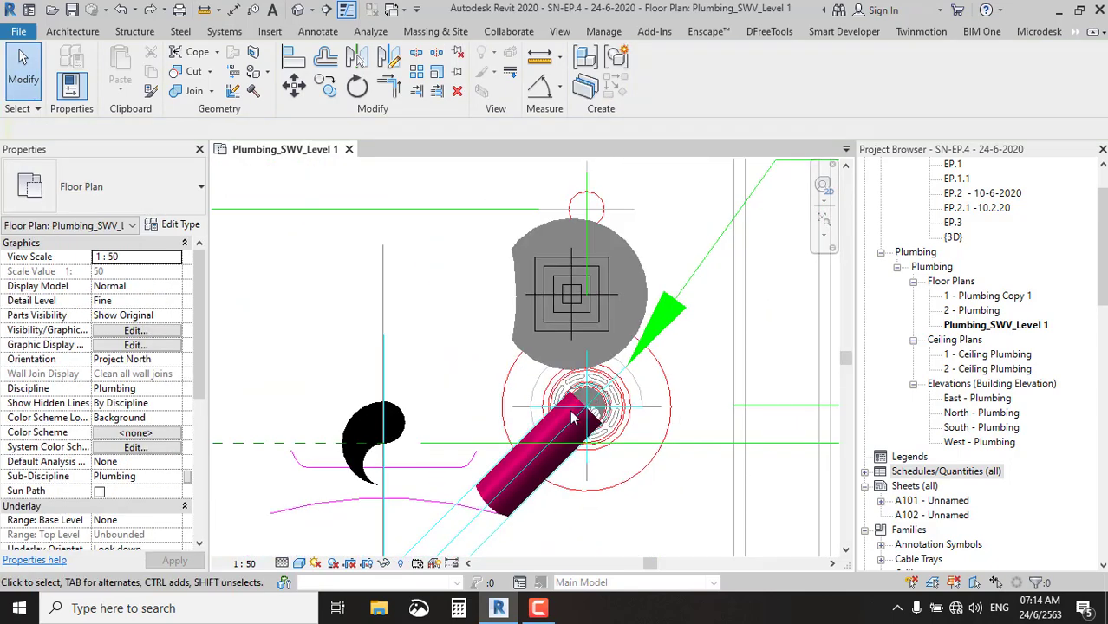
Reselect the floor drain and move it down onto the pipe end.
left_click(589, 309)
left_click(590, 310)
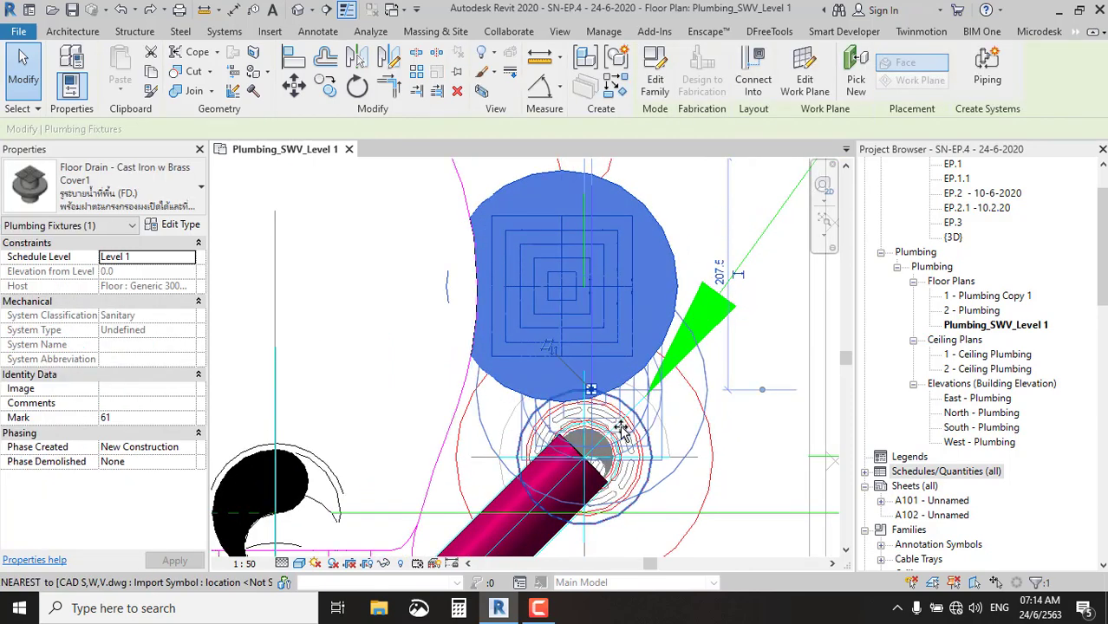
scroll(621, 447, "up", 1)
left_click_drag(621, 447, 599, 446)
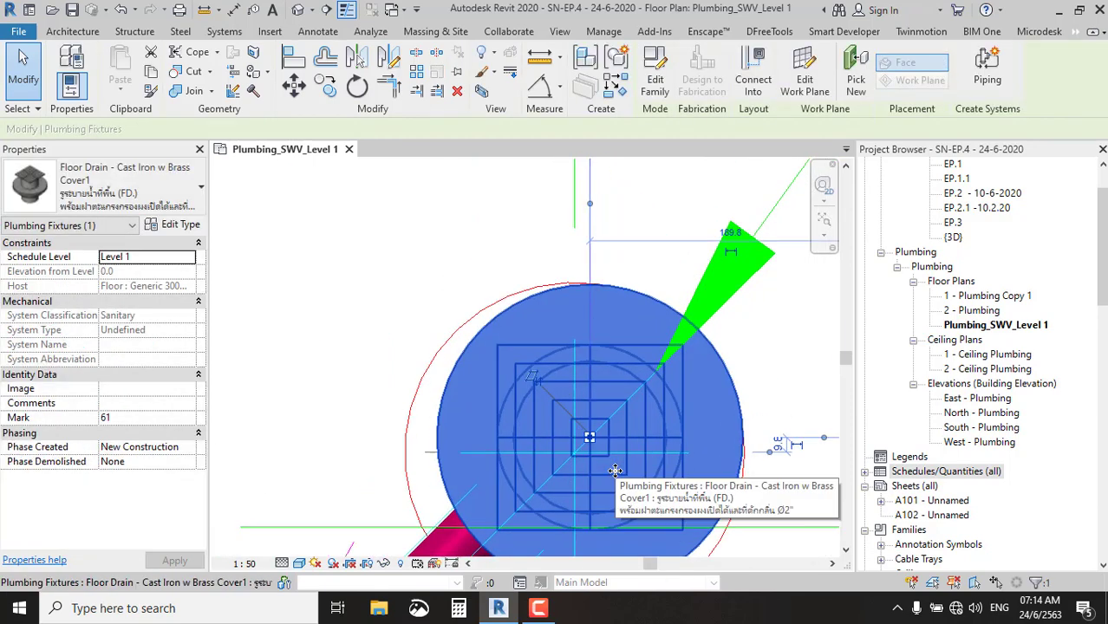
scroll(522, 488, "down", 2)
scroll(563, 403, "down", 1)
scroll(568, 399, "down", 1)
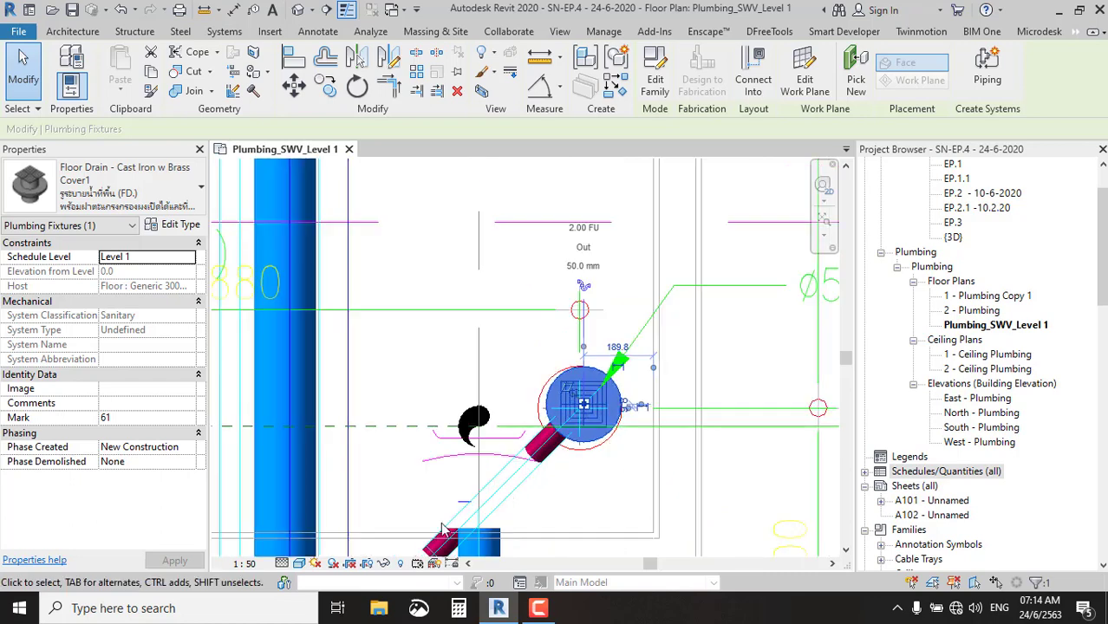
scroll(614, 382, "down", 1)
Move the drain back onto its drain circle, then window-select the branch pipes, fittings and drain.
middle_click_drag(613, 382, 706, 324)
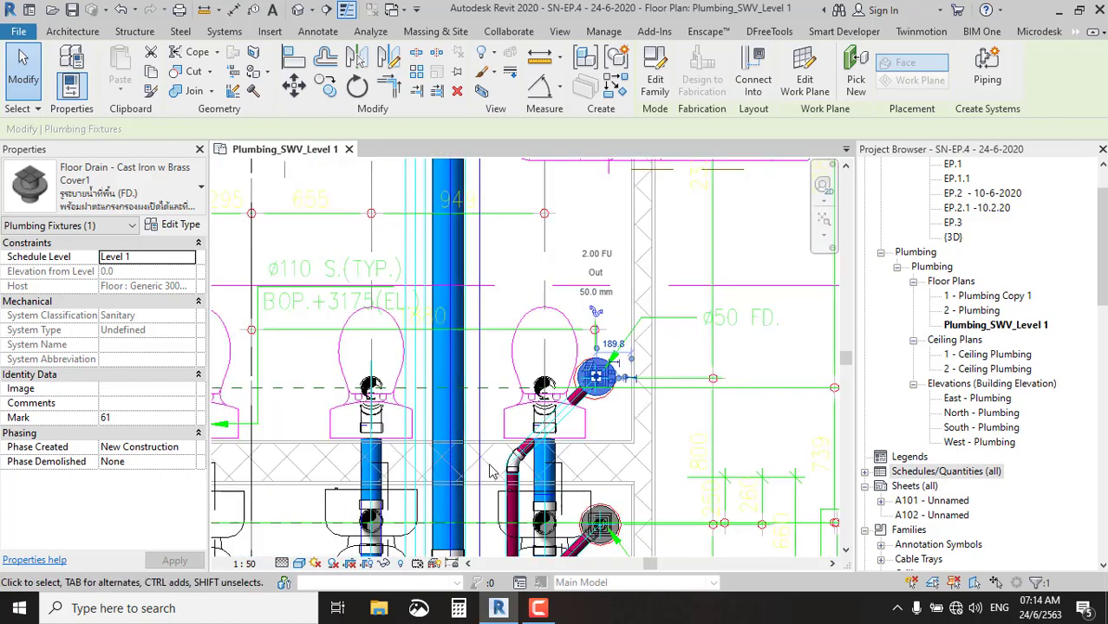
scroll(698, 319, "up", 3)
scroll(676, 320, "down", 1)
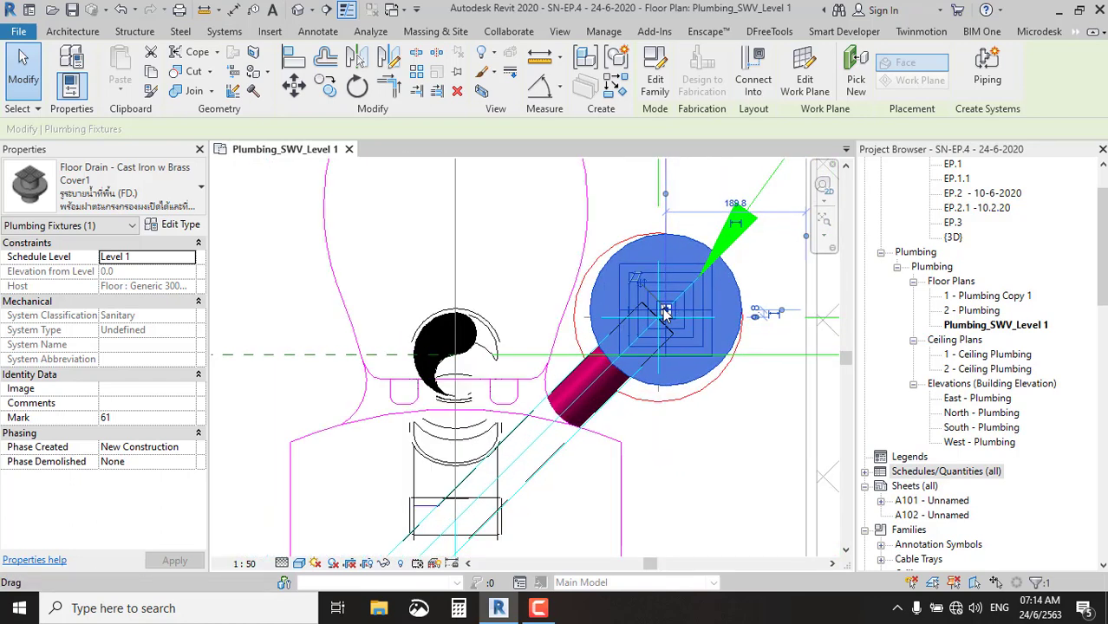
mouse_move(661, 320)
left_mouse_down()
mouse_move(662, 233)
mouse_move(646, 380)
left_mouse_up()
scroll(662, 232, "up", 2)
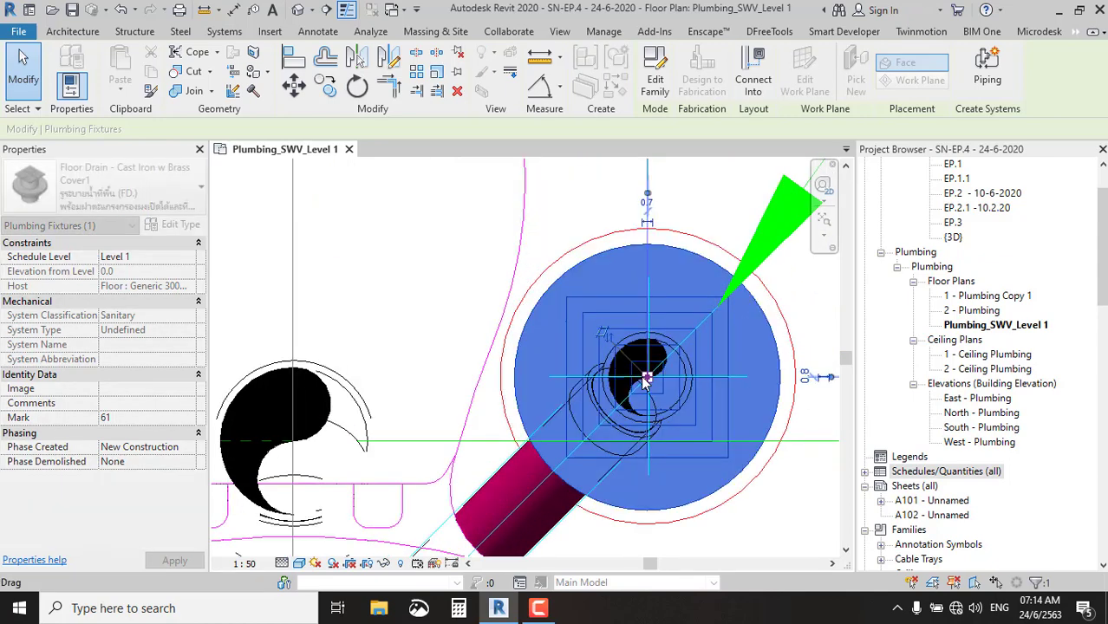
scroll(582, 409, "down", 3)
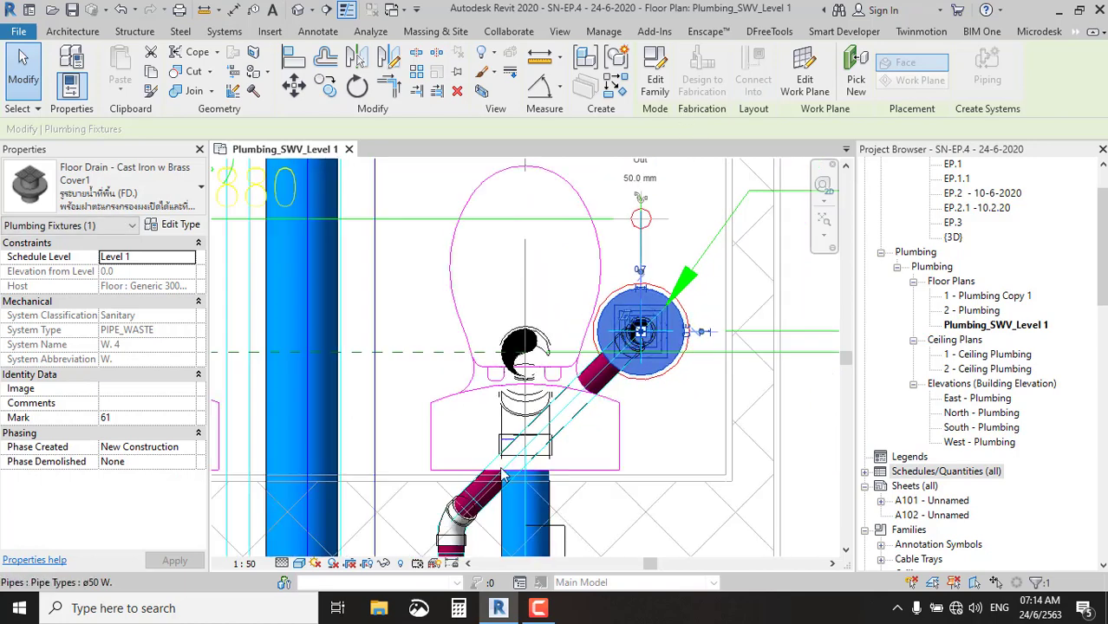
scroll(496, 262, "down", 3)
key("Escape")
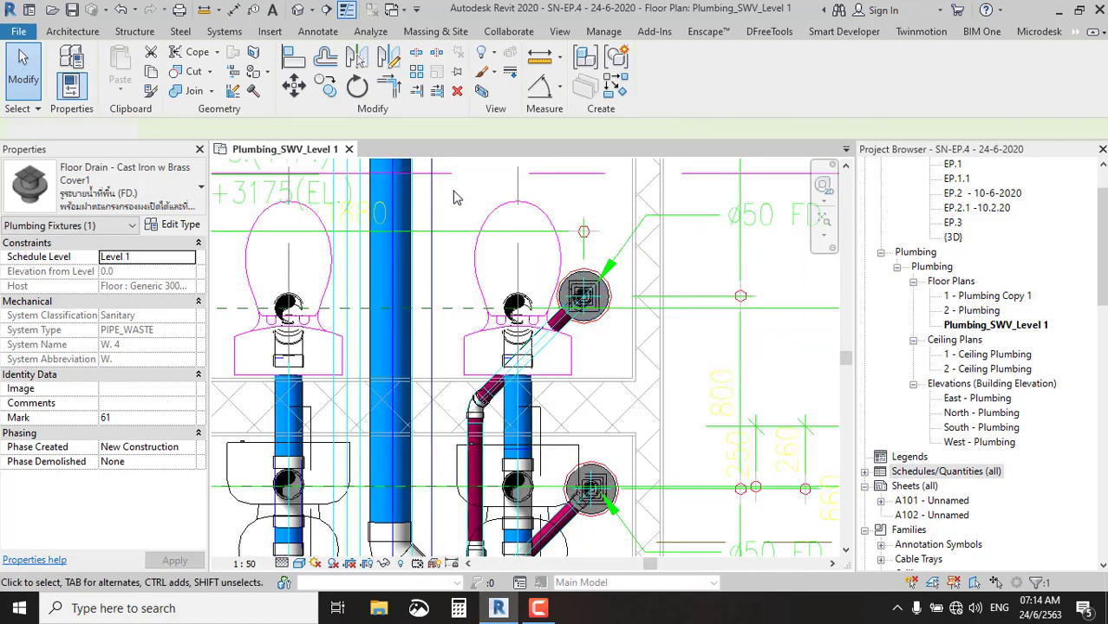
left_click_drag(444, 191, 642, 441)
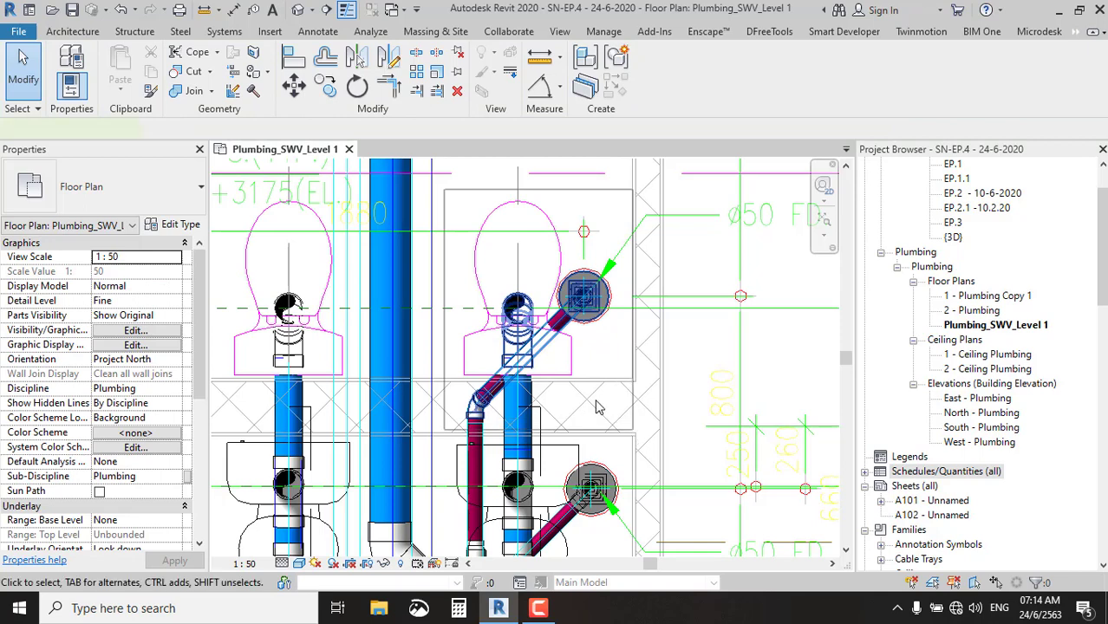
Show the selected branch in a section-boxed 3D view and orbit to inspect the pipe connections.
left_click(485, 92)
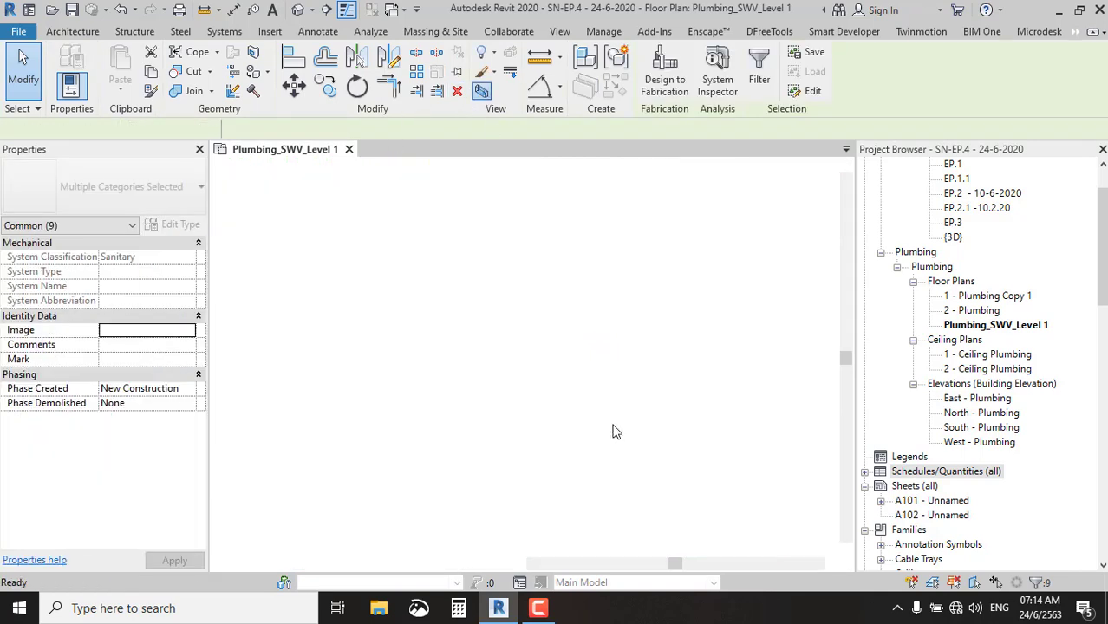
middle_click_drag(508, 407, 554, 275, "shift")
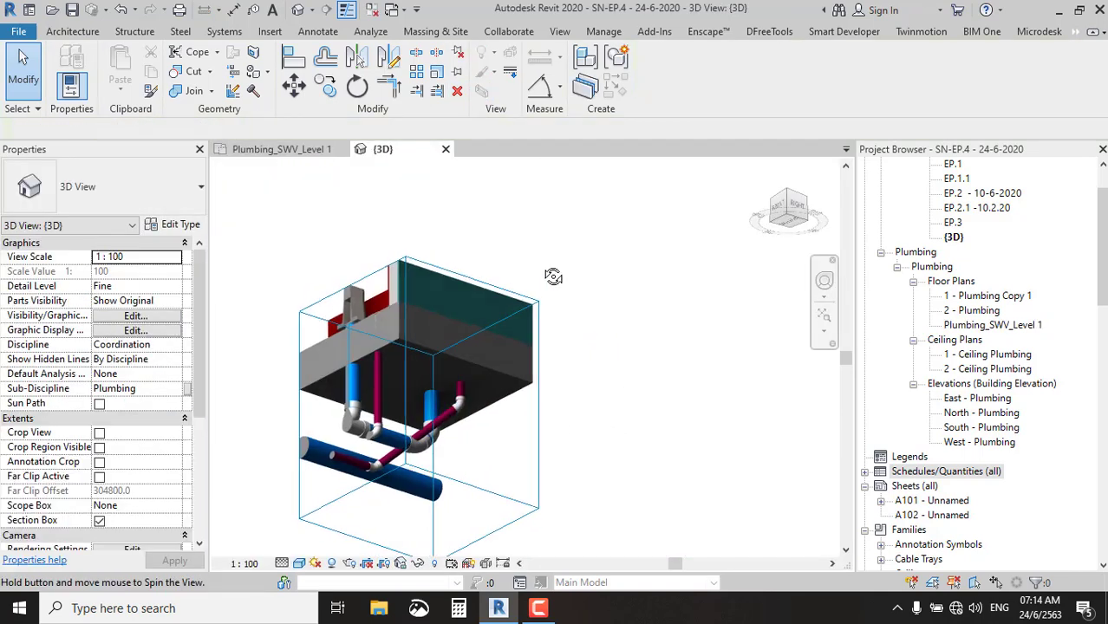
scroll(449, 494, "up", 3)
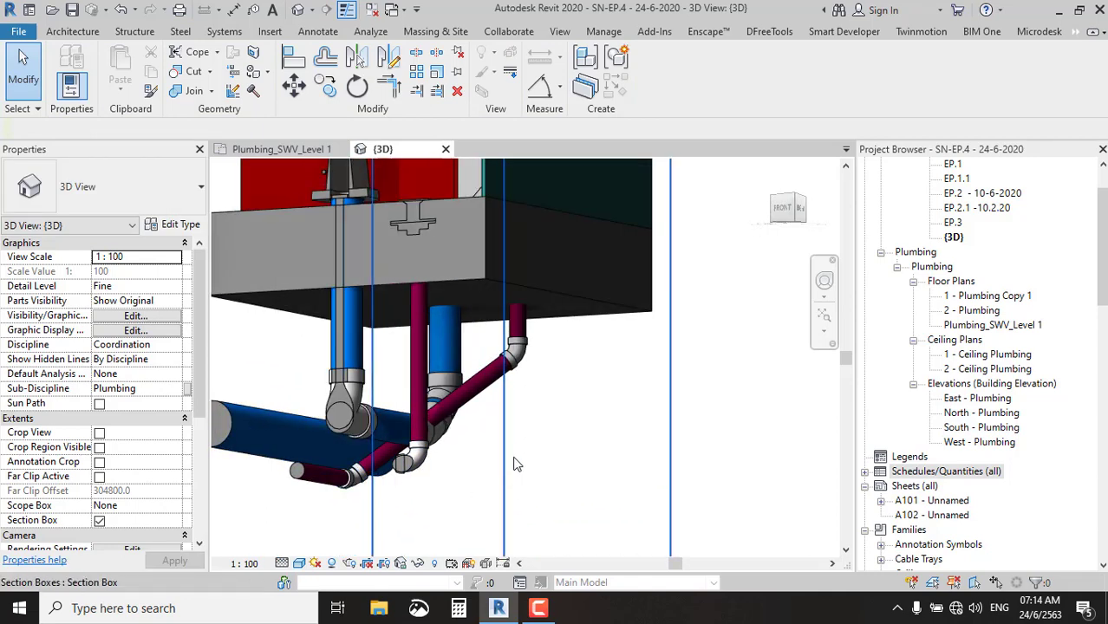
middle_click_drag(519, 426, 497, 508, "shift")
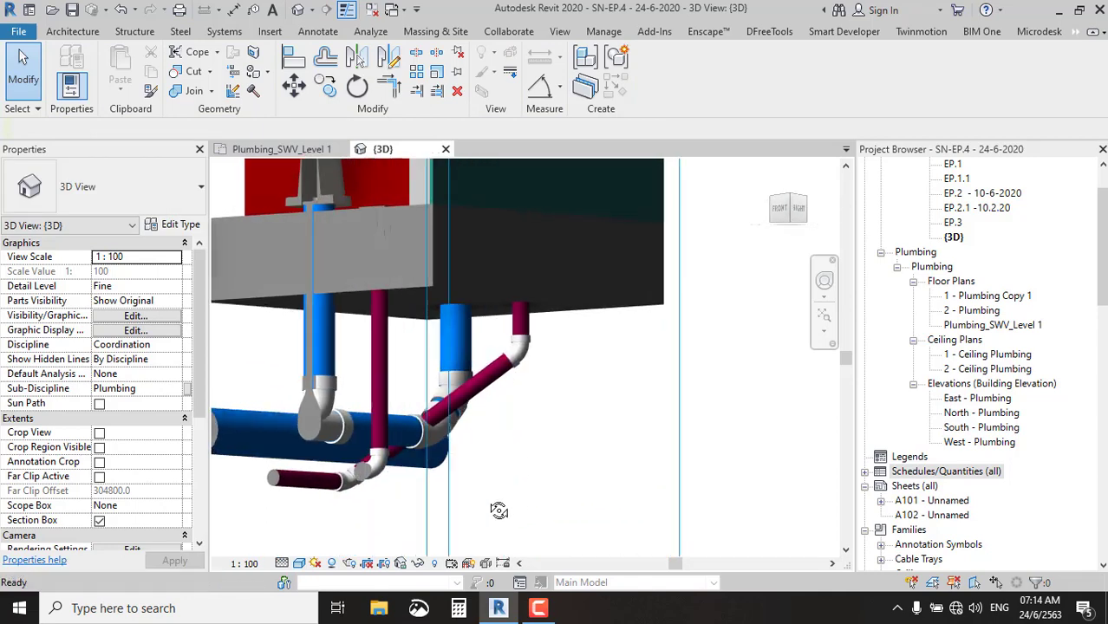
Bring up the Camtasia Recorder panel, browse its options menus, then collapse it to compact view.
left_click(539, 610)
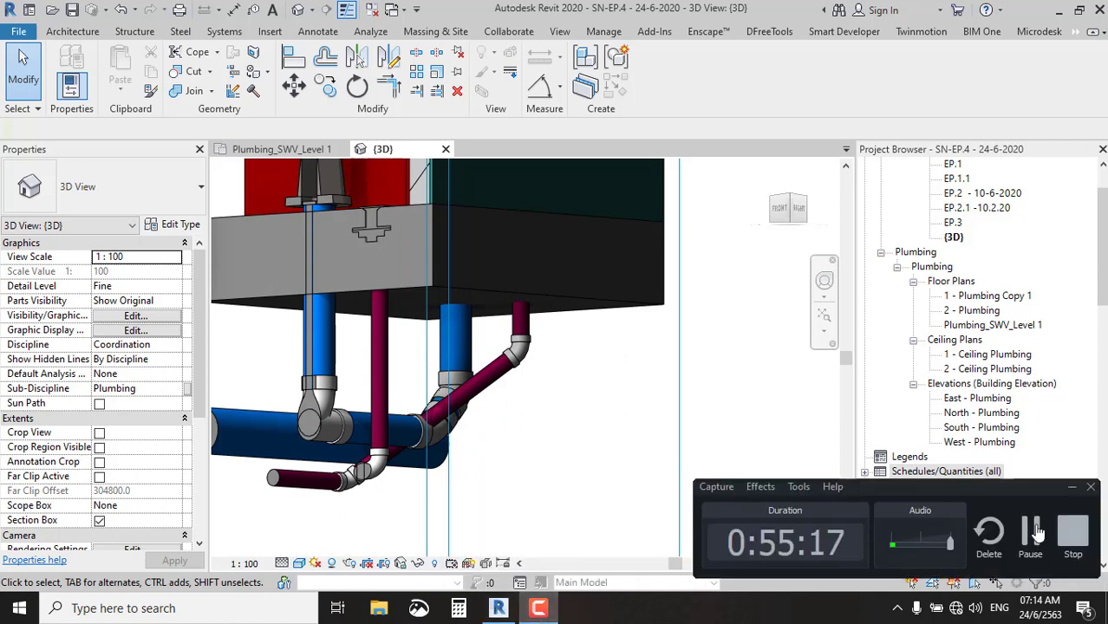
left_click(801, 488)
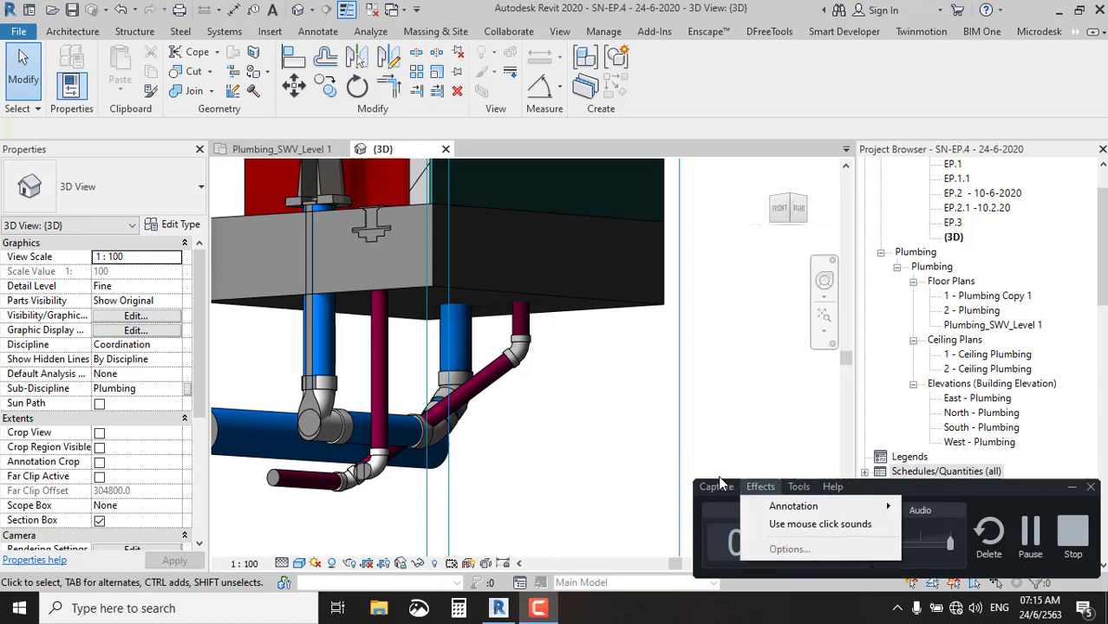
left_click(594, 443)
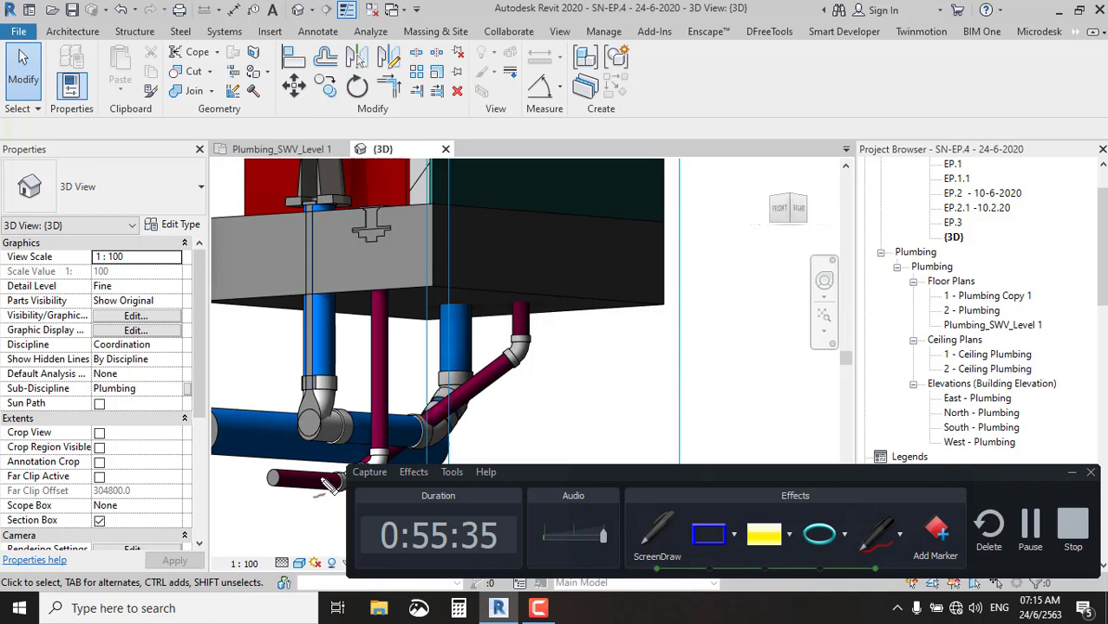
left_click(1072, 473)
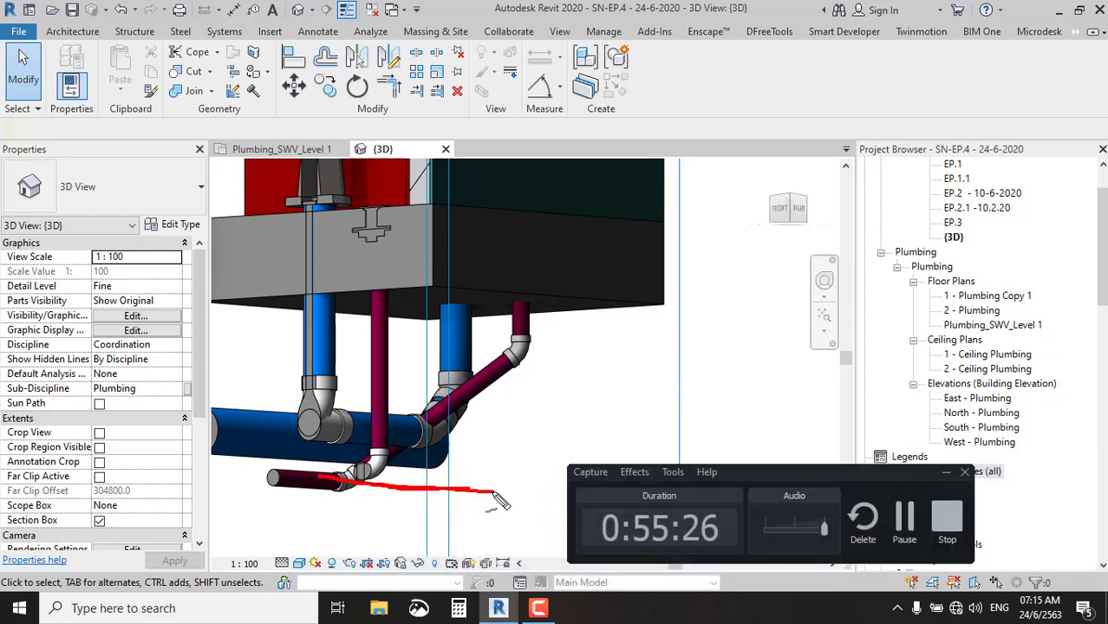
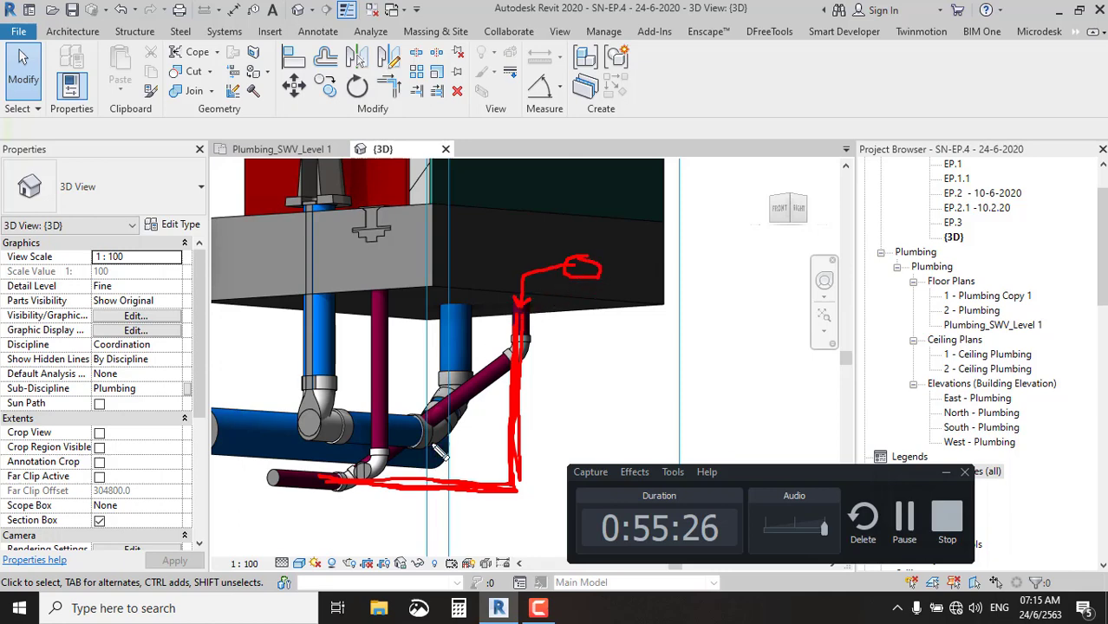
Orbit the 3D model to a new viewing angle.
left_click_drag(460, 425, 626, 308)
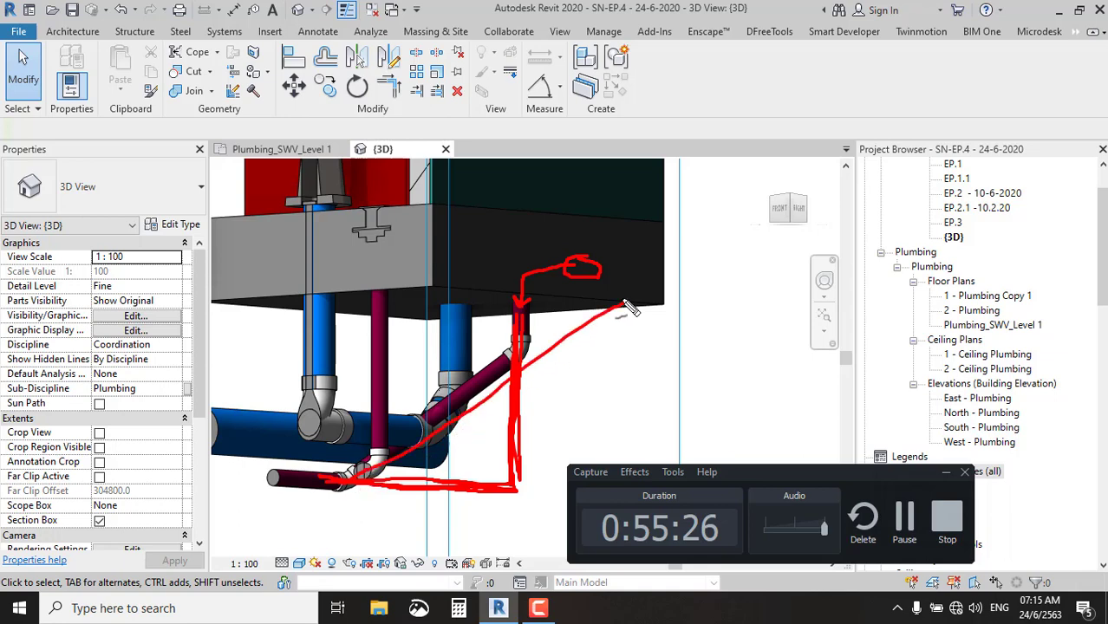
key("Escape")
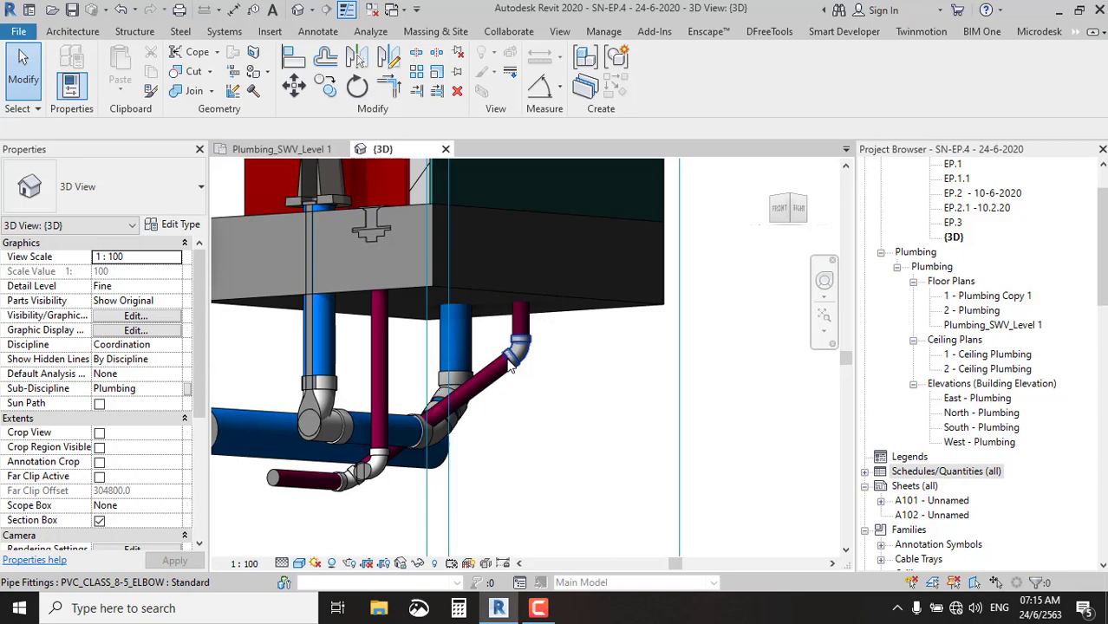
middle_click_drag(512, 369, 586, 395, "shift")
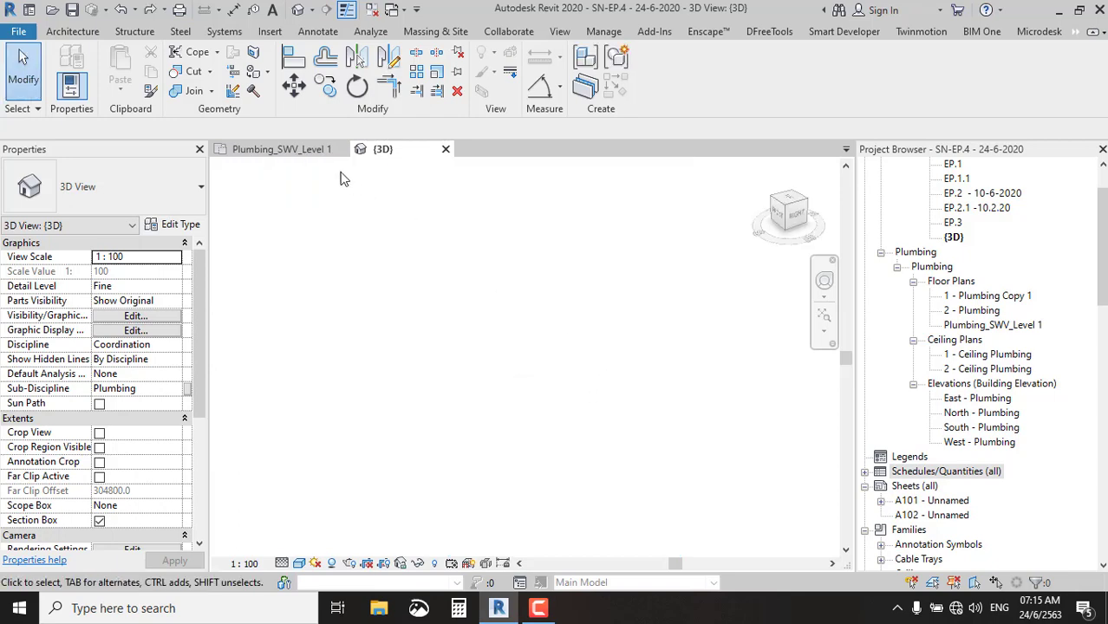
On Plumbing_SWV_Level 1, move the floor drain up and to the right.
left_click(295, 151)
scroll(583, 338, "up", 2)
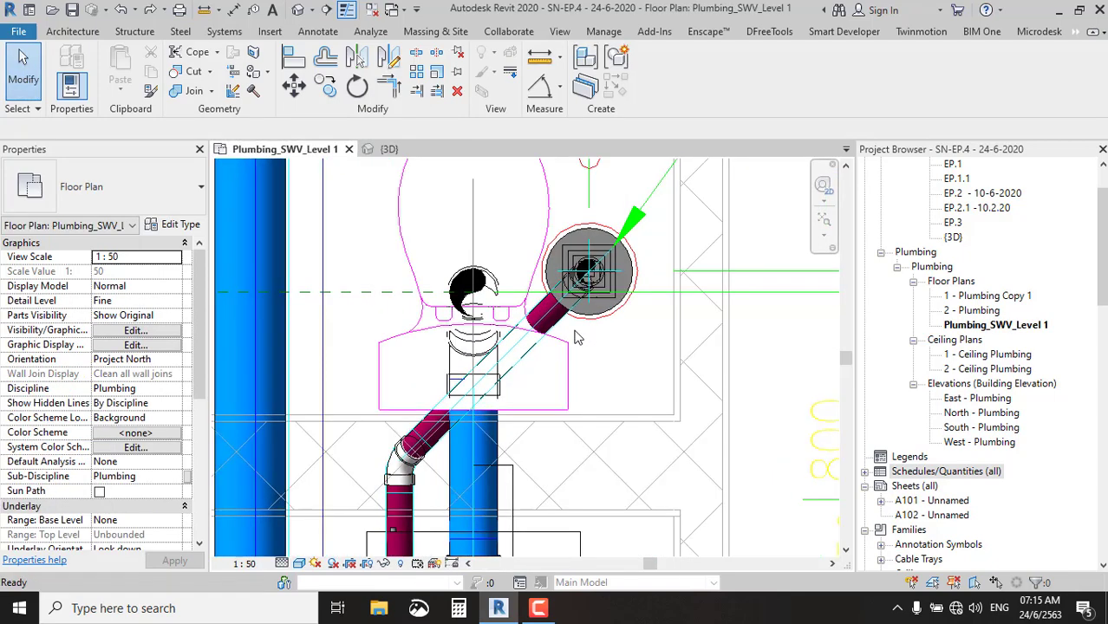
scroll(579, 334, "up", 3)
scroll(595, 288, "down", 2)
scroll(607, 269, "up", 1)
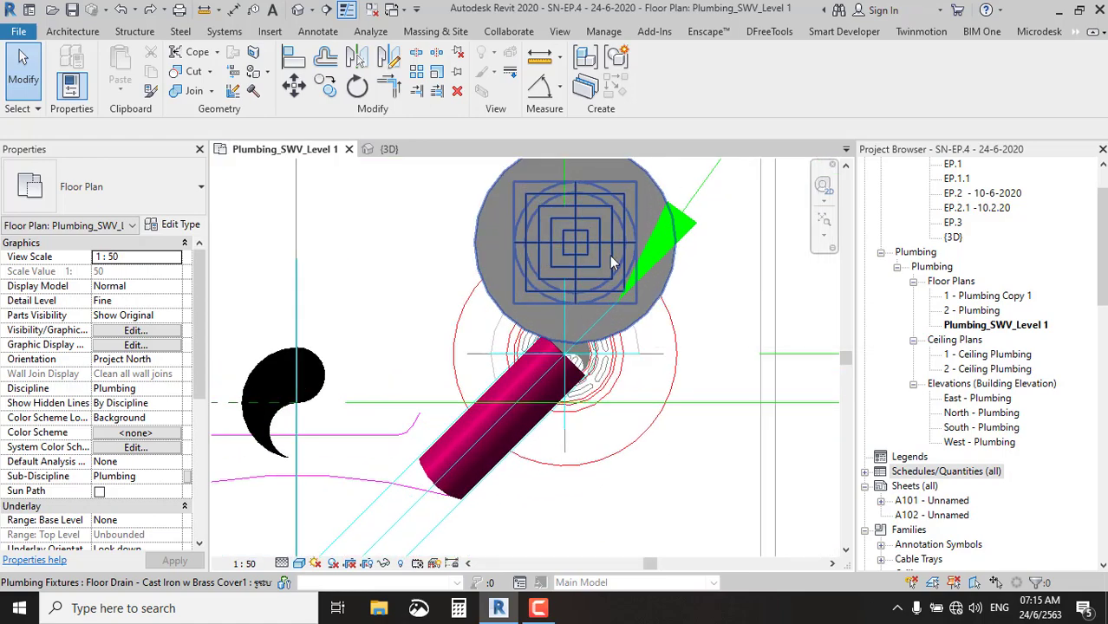
left_click(611, 263)
scroll(611, 263, "up", 3)
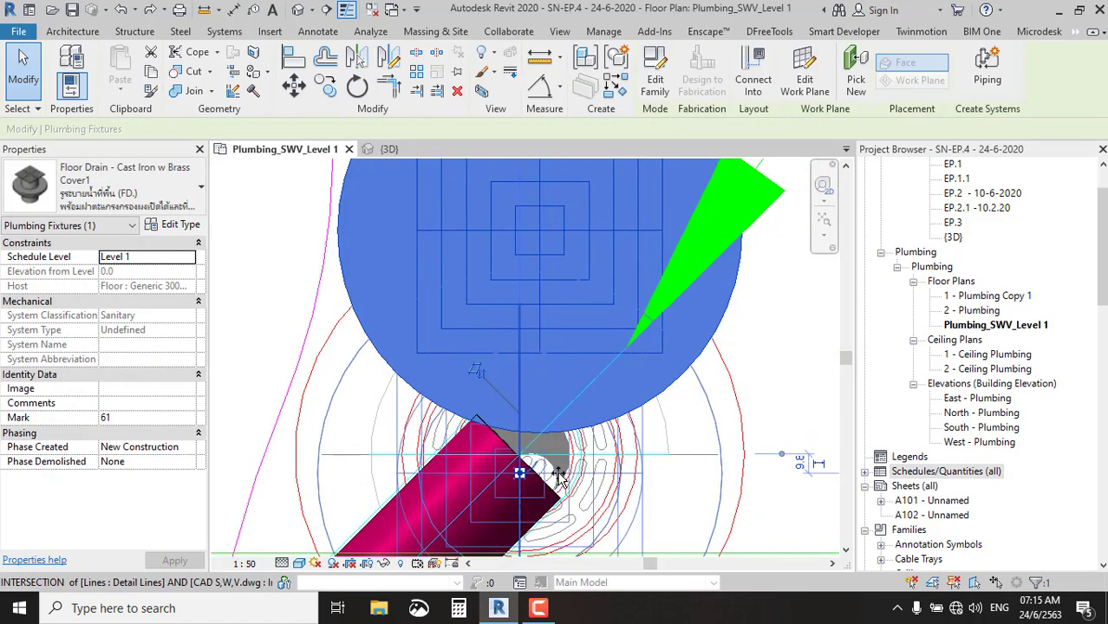
left_click_drag(560, 477, 586, 434)
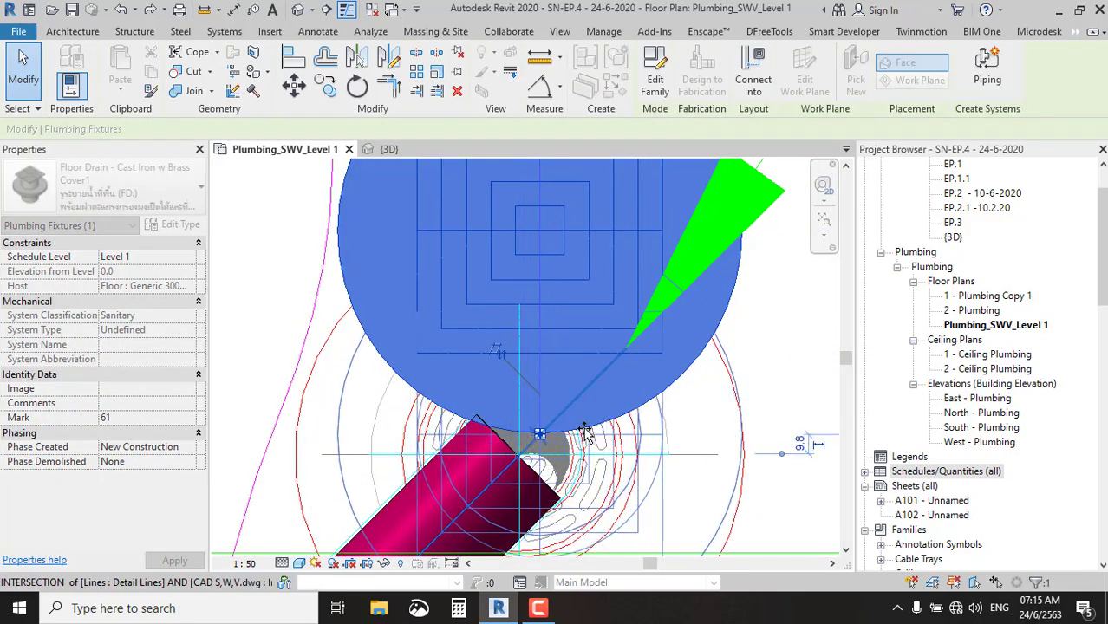
scroll(562, 271, "down", 3)
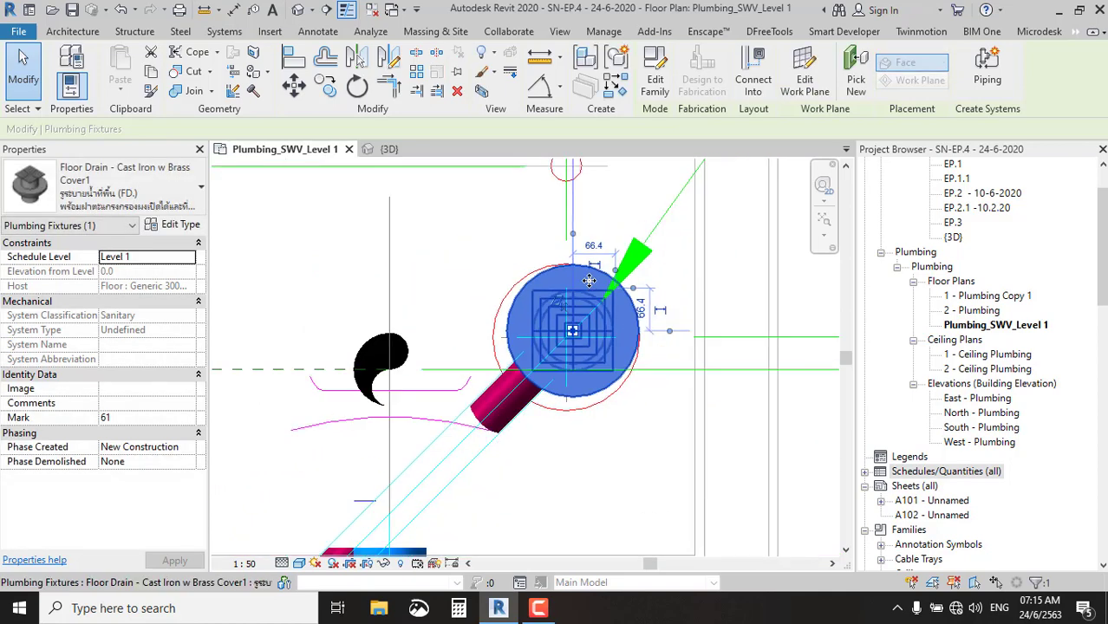
scroll(569, 344, "up", 2)
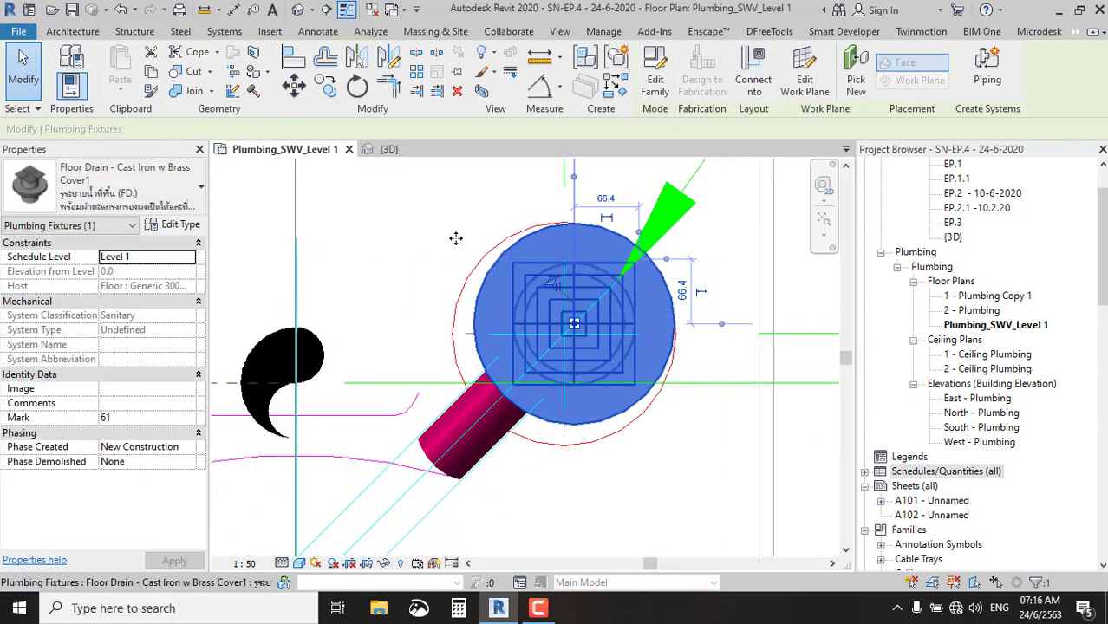
Connect the floor drain into waste system W. 4, snap it to the intersection, and return to 3D.
left_click(754, 73)
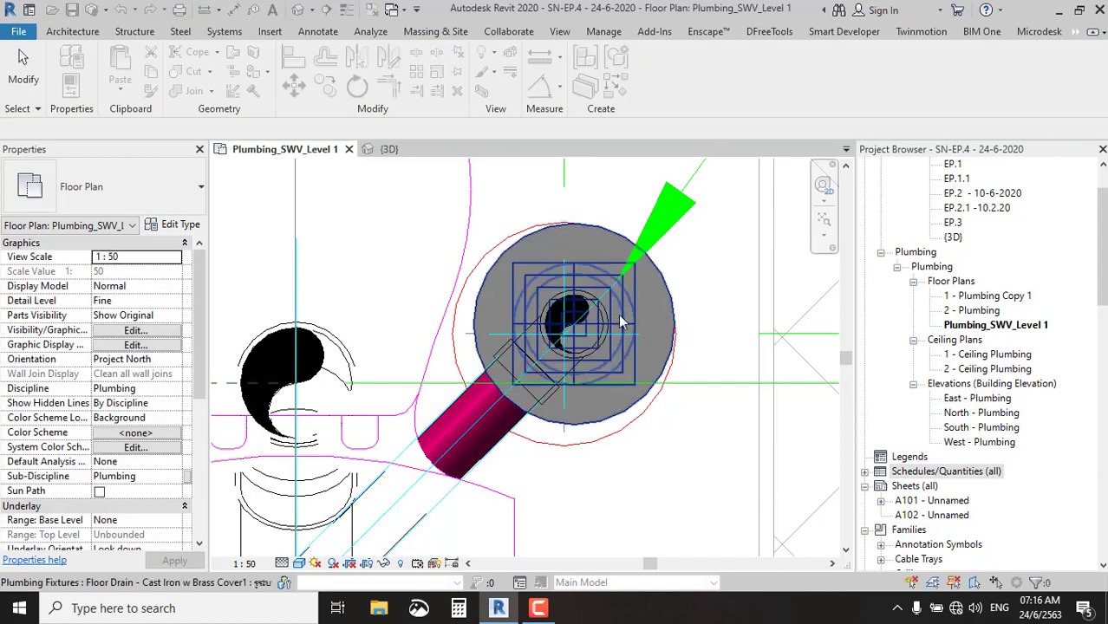
left_click(615, 313)
scroll(614, 312, "up", 2)
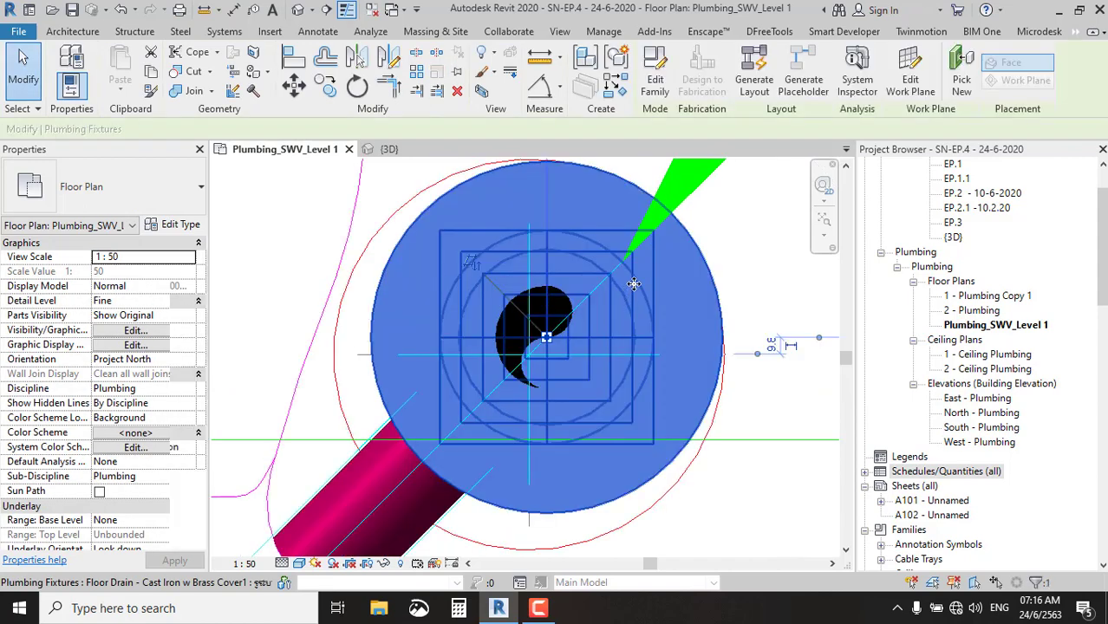
left_click_drag(615, 313, 611, 312)
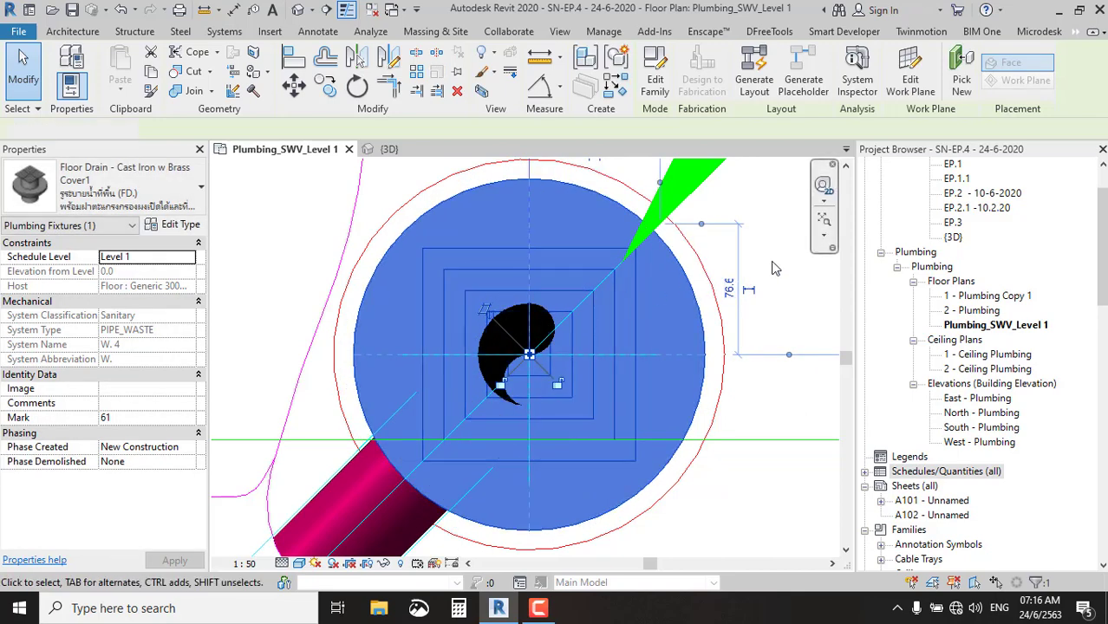
key("Escape")
scroll(607, 248, "down", 3)
scroll(616, 247, "down", 2)
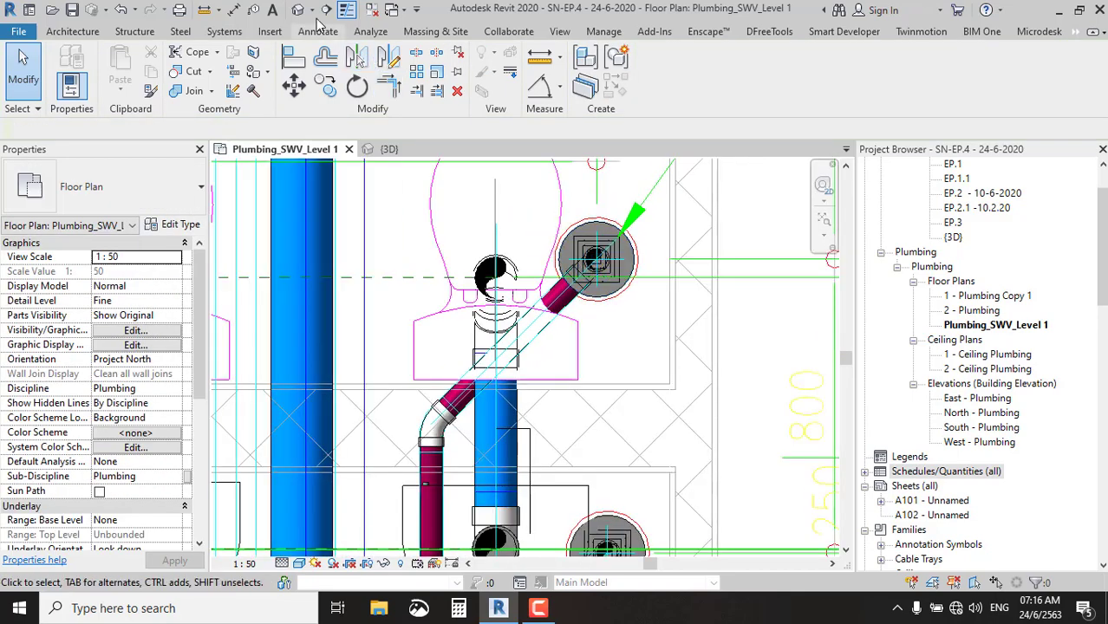
left_click(297, 10)
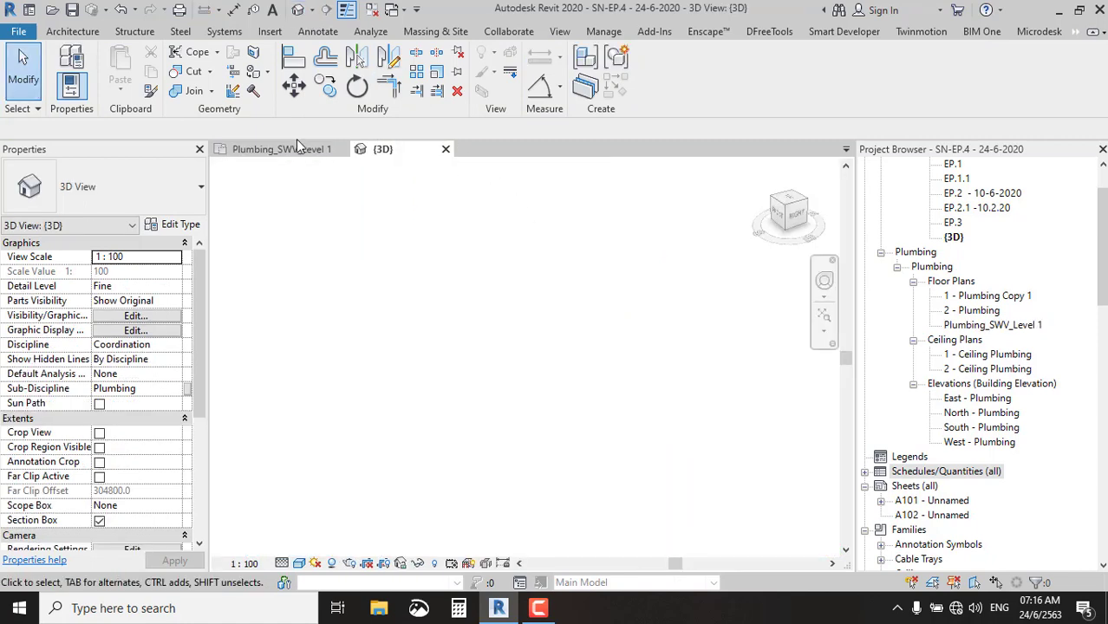
Isolate the Level 1 floor drain and its connected pipes in a Selection Box 3D view.
left_click(297, 144)
left_click_drag(378, 194, 545, 403)
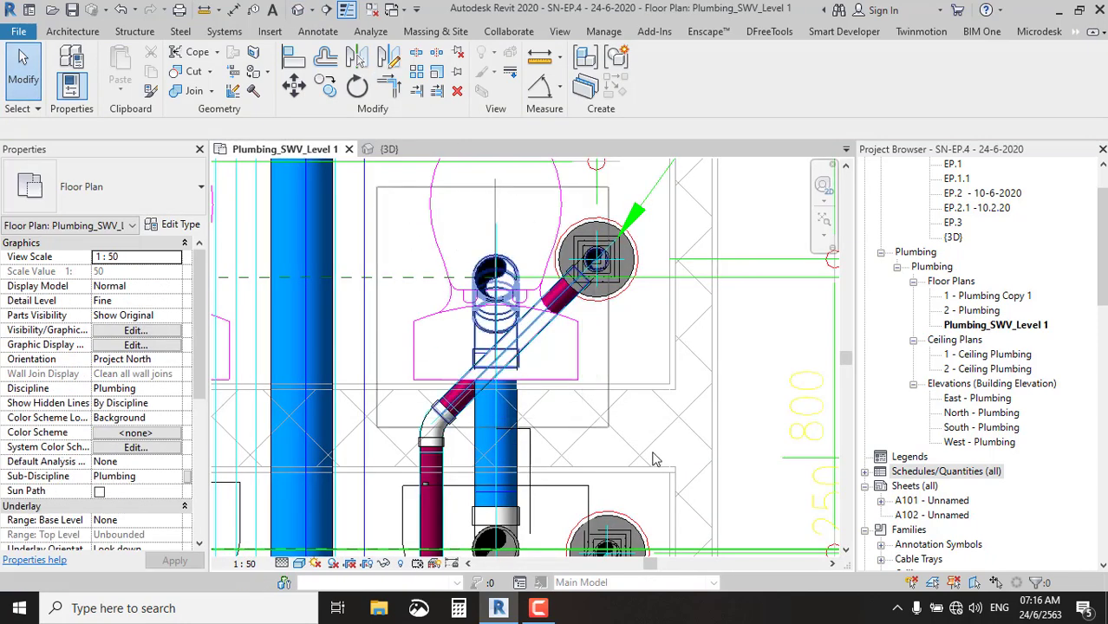
left_click(490, 93)
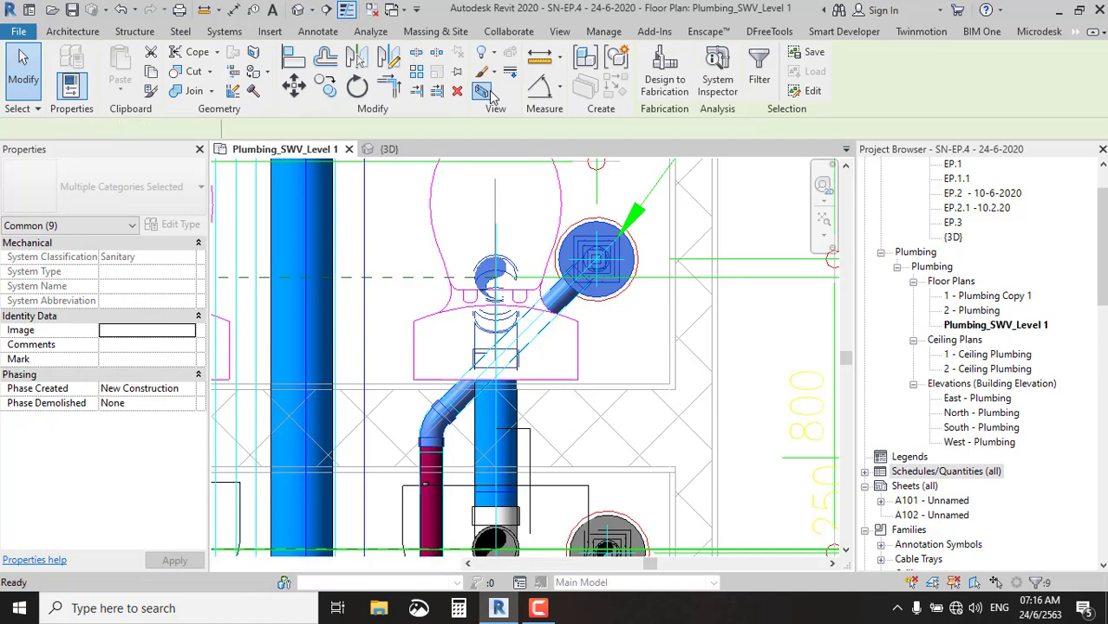
left_click(541, 606)
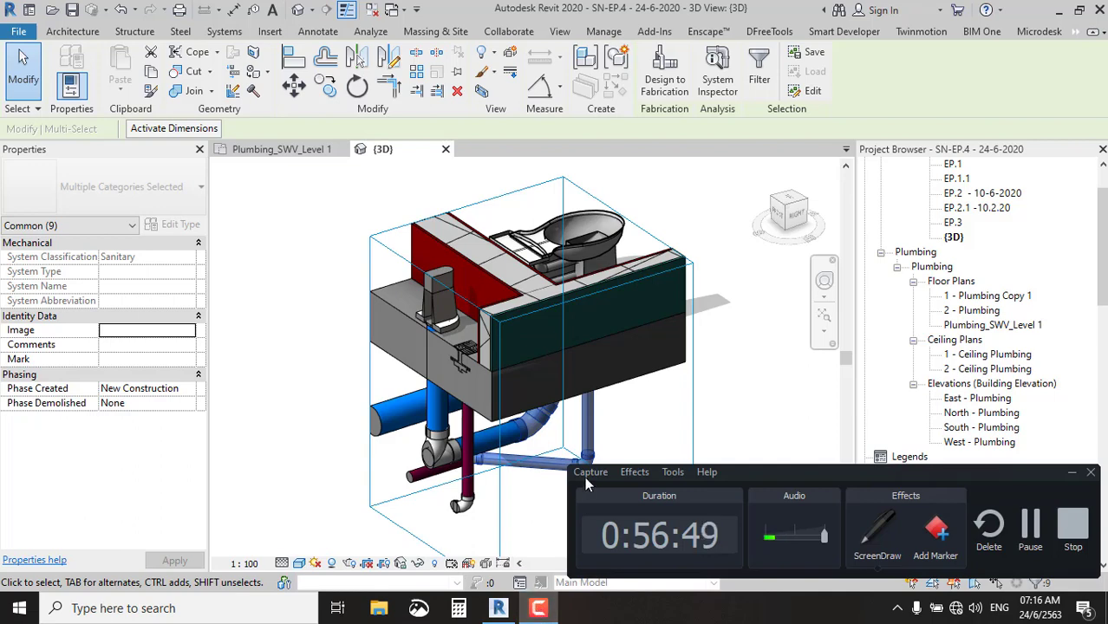
left_click(1072, 476)
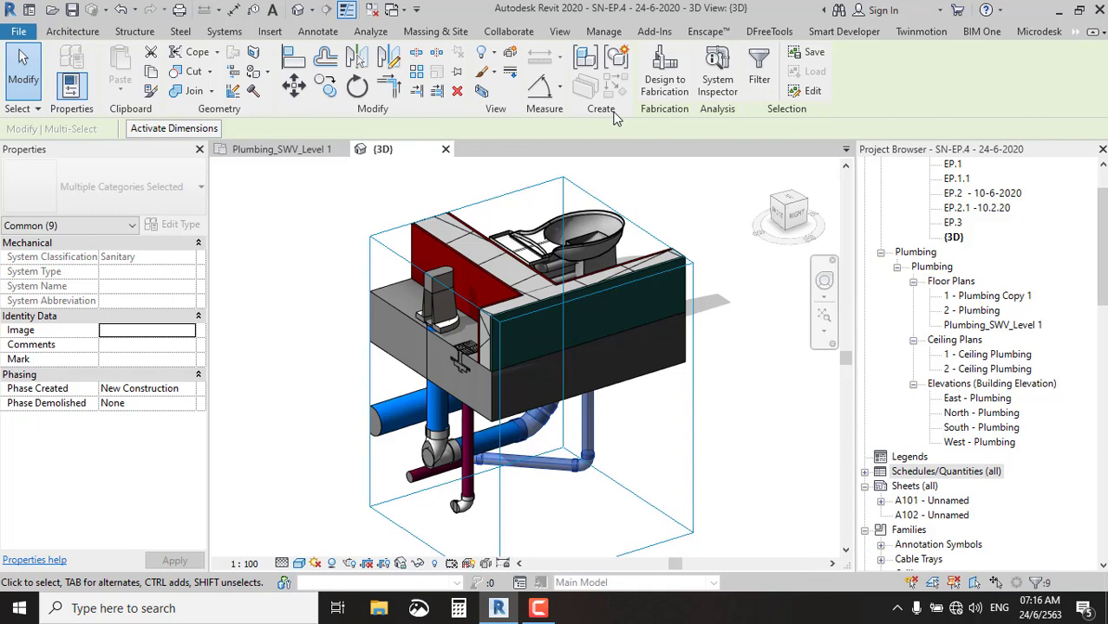
Orbit the cropped view to check the waste pipe, elbows and sanitary drain below the slab.
scroll(502, 379, "down", 3)
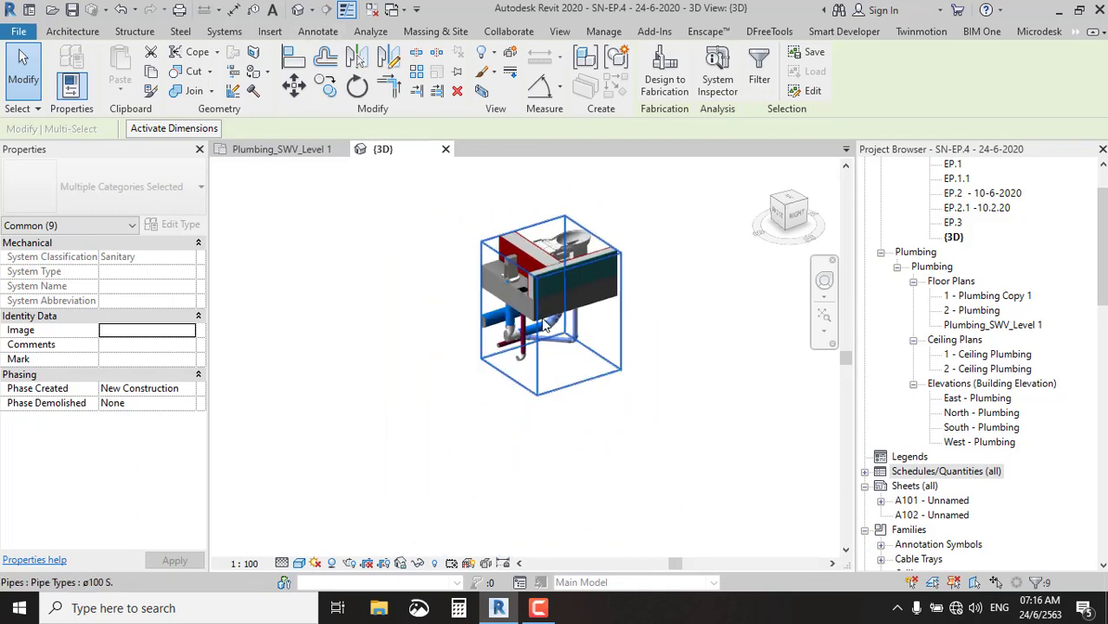
mouse_move(503, 378)
middle_mouse_down("shift")
mouse_move(720, 329)
mouse_move(458, 377)
middle_mouse_up("shift")
scroll(561, 313, "up", 3)
scroll(562, 314, "up", 2)
mouse_move(618, 426)
middle_mouse_down("shift")
mouse_move(615, 376)
mouse_move(455, 461)
mouse_move(609, 446)
middle_mouse_up("shift")
left_click(678, 396)
scroll(674, 392, "up", 2)
scroll(674, 392, "down", 2)
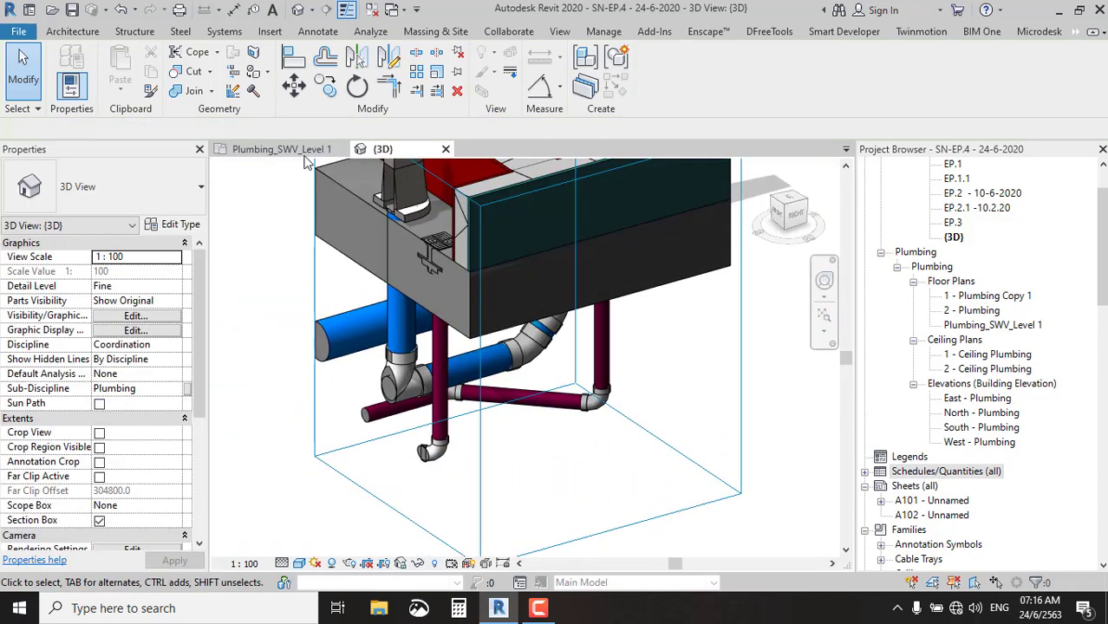
scroll(984, 401, "down", 2)
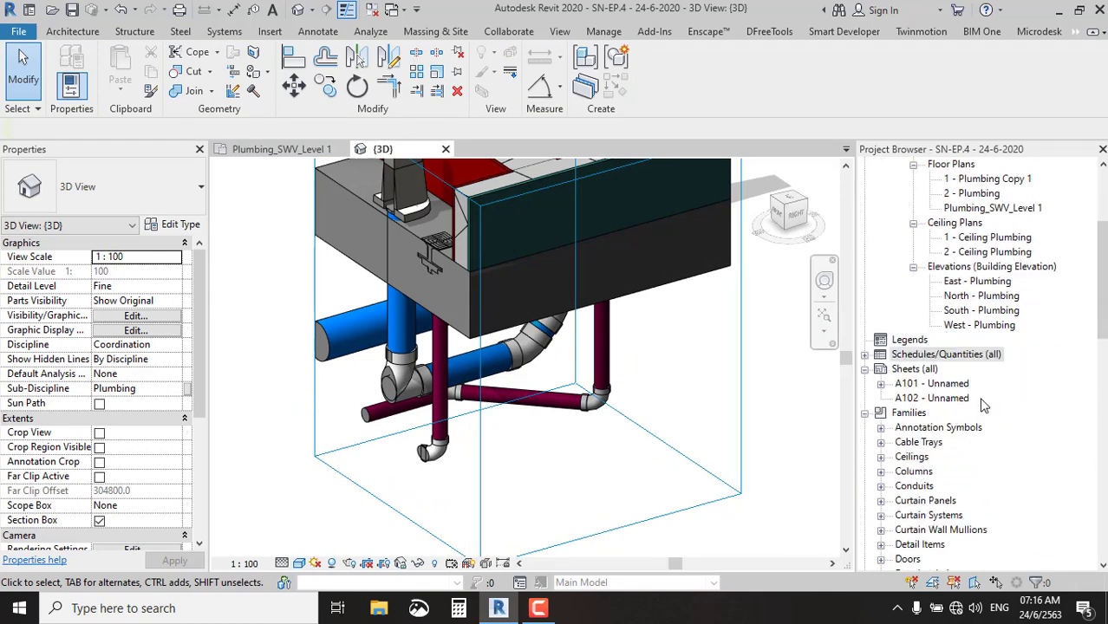
scroll(995, 383, "down", 1)
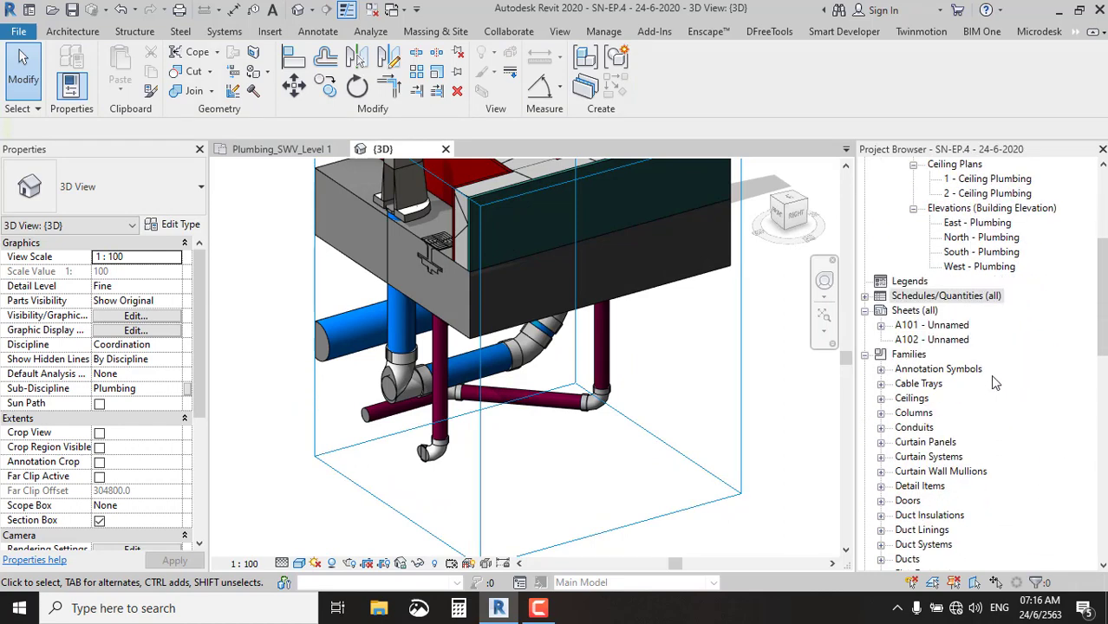
Open the Pipe Schedule for review, then close it.
left_click(865, 296)
left_click(930, 312)
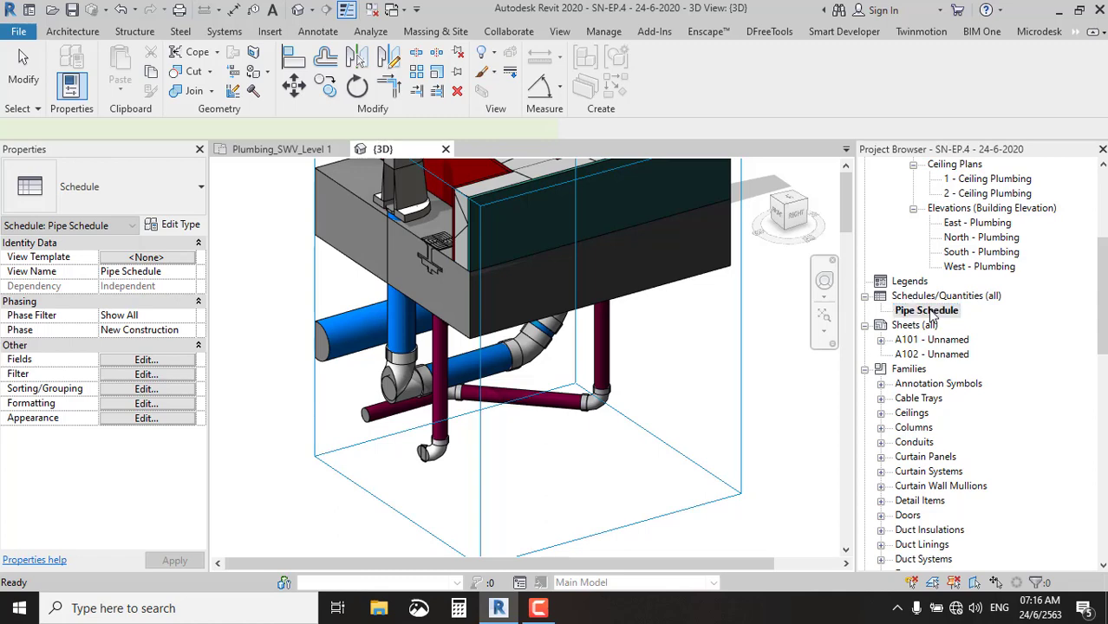
double_click(928, 312)
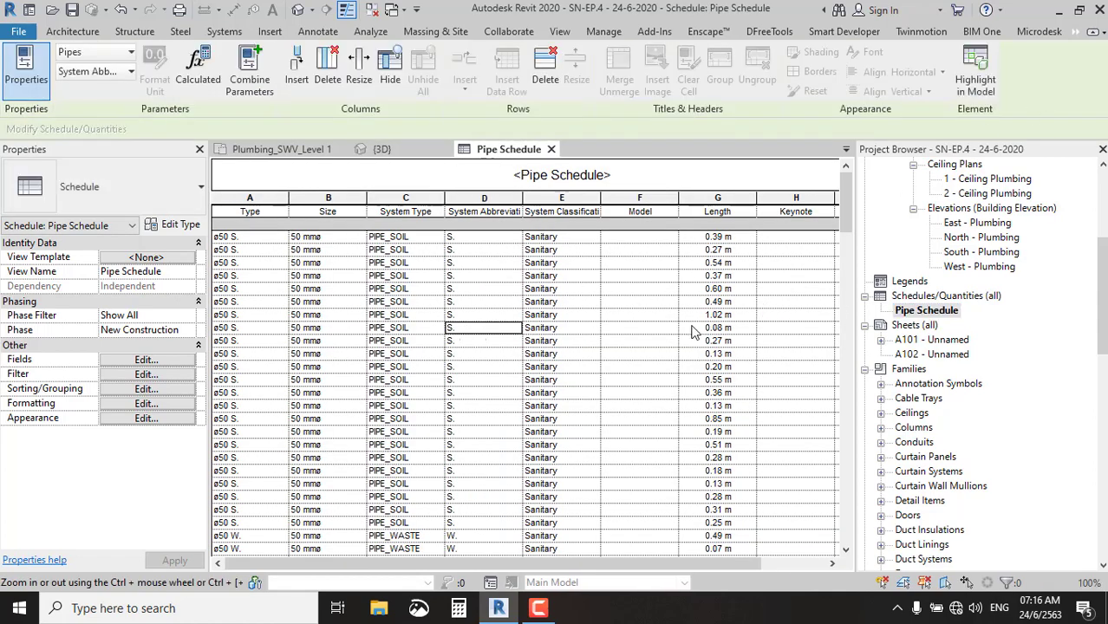
left_click(552, 149)
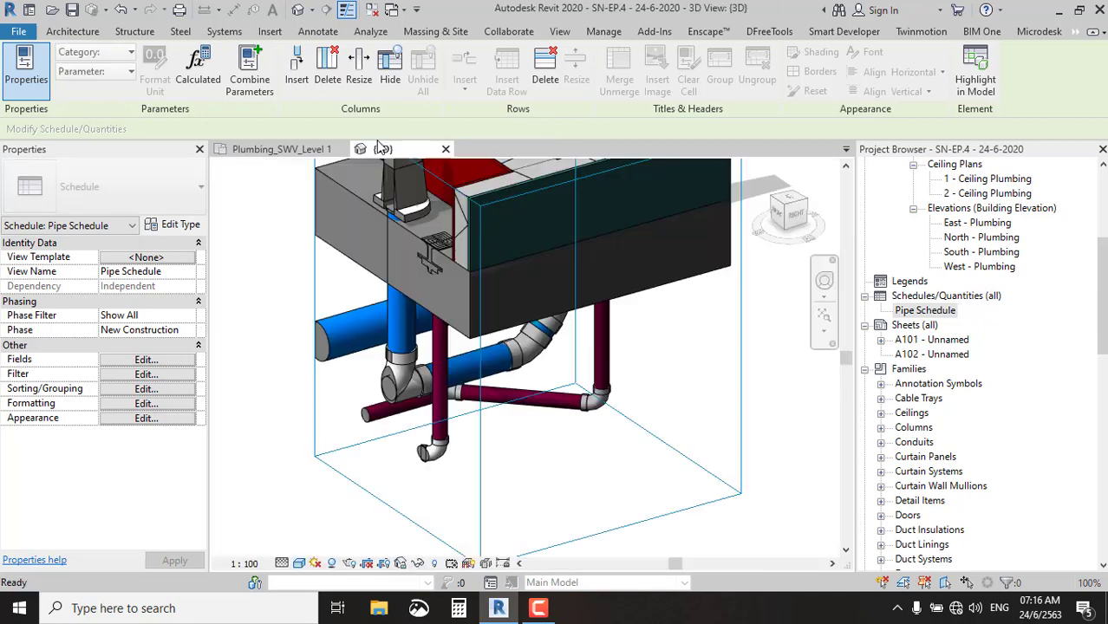
Orbit the 3D pipe assembly from several angles, then return to the Plumbing_SWV_Level 1 plan.
left_click(598, 409)
mouse_move(598, 409)
middle_mouse_down("shift")
mouse_move(581, 402)
mouse_move(582, 368)
middle_mouse_up("shift")
scroll(582, 369, "down", 2)
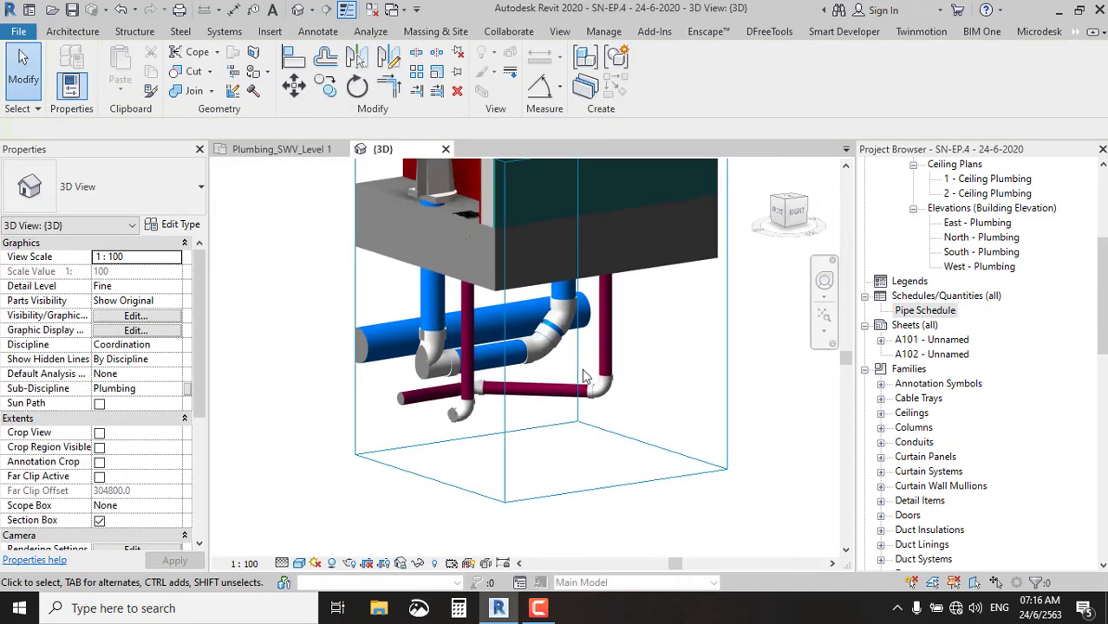
scroll(566, 415, "up", 3)
scroll(565, 415, "up", 1)
scroll(622, 329, "down", 2)
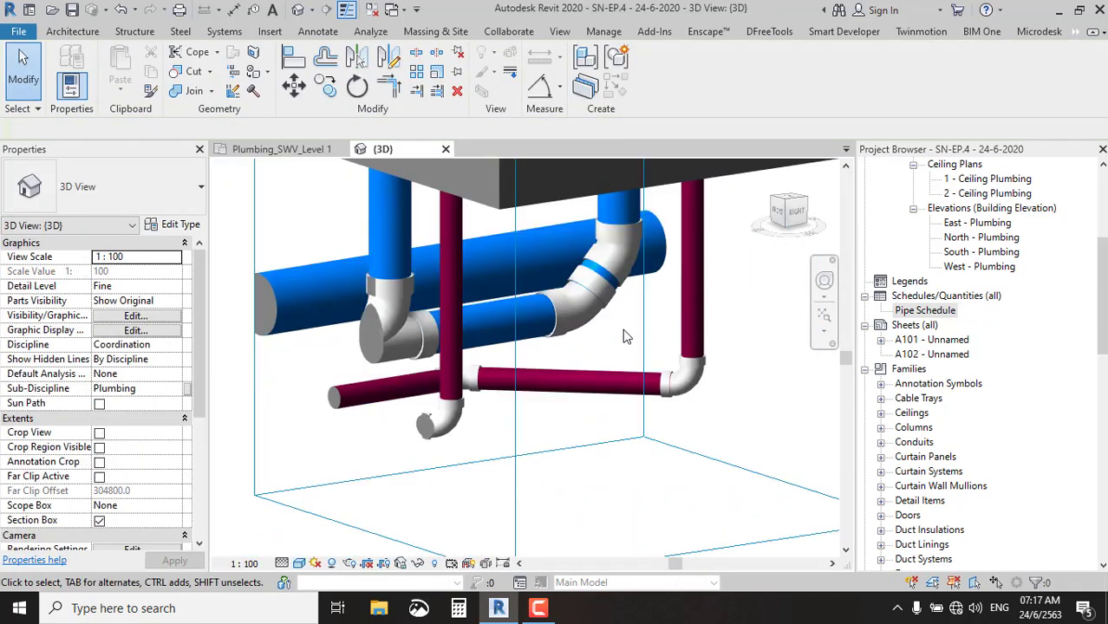
scroll(659, 343, "up", 2)
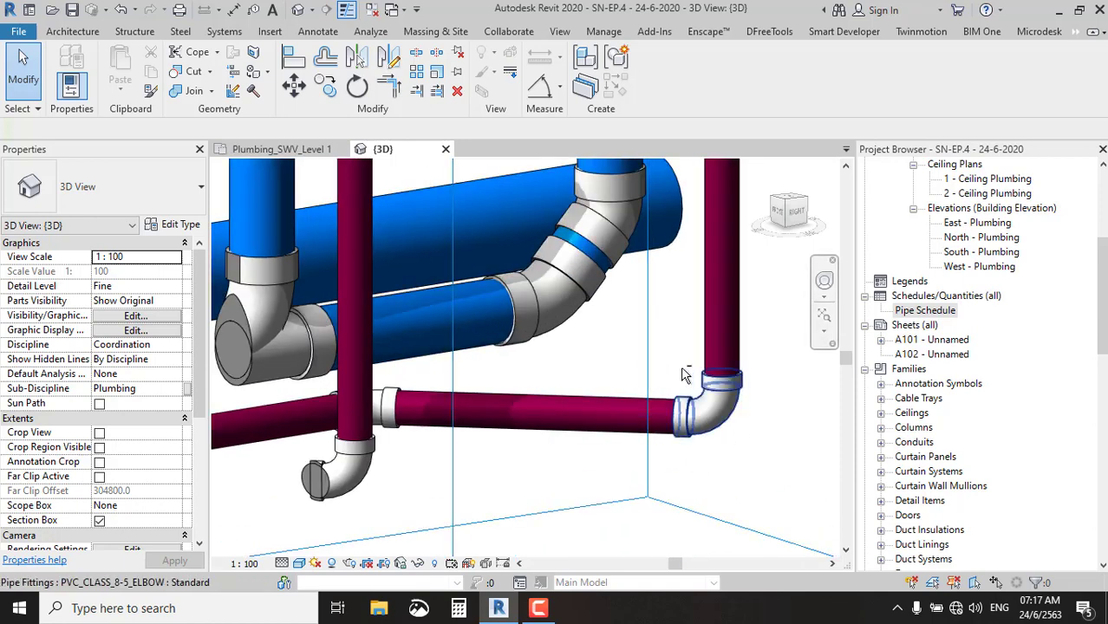
middle_click_drag(682, 375, 628, 362, "shift")
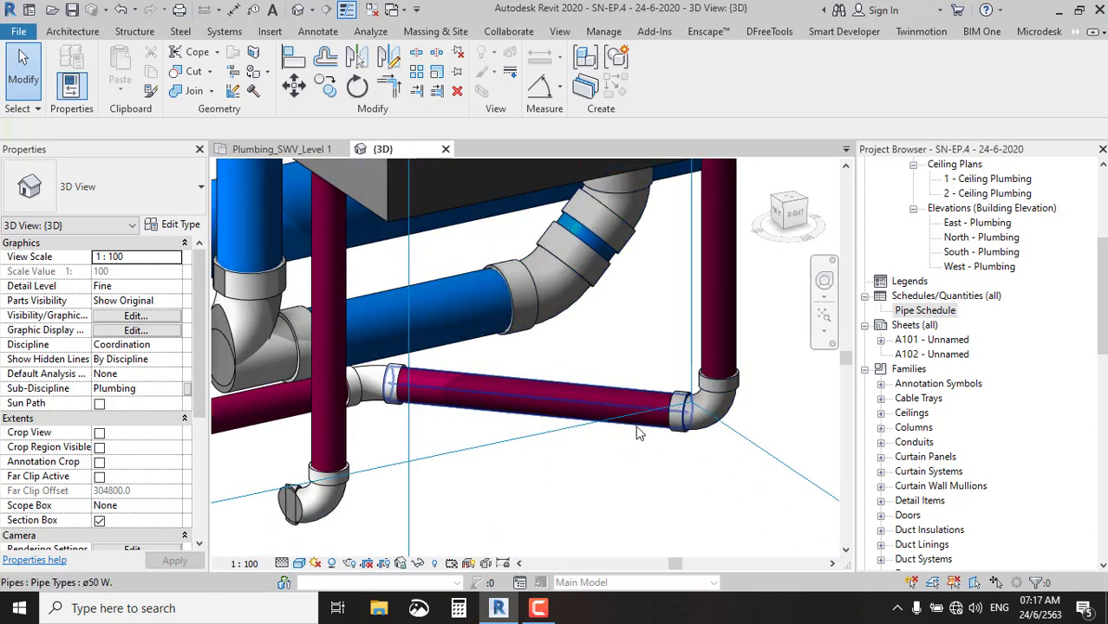
scroll(656, 355, "down", 3)
scroll(656, 356, "up", 3)
scroll(655, 356, "down", 2)
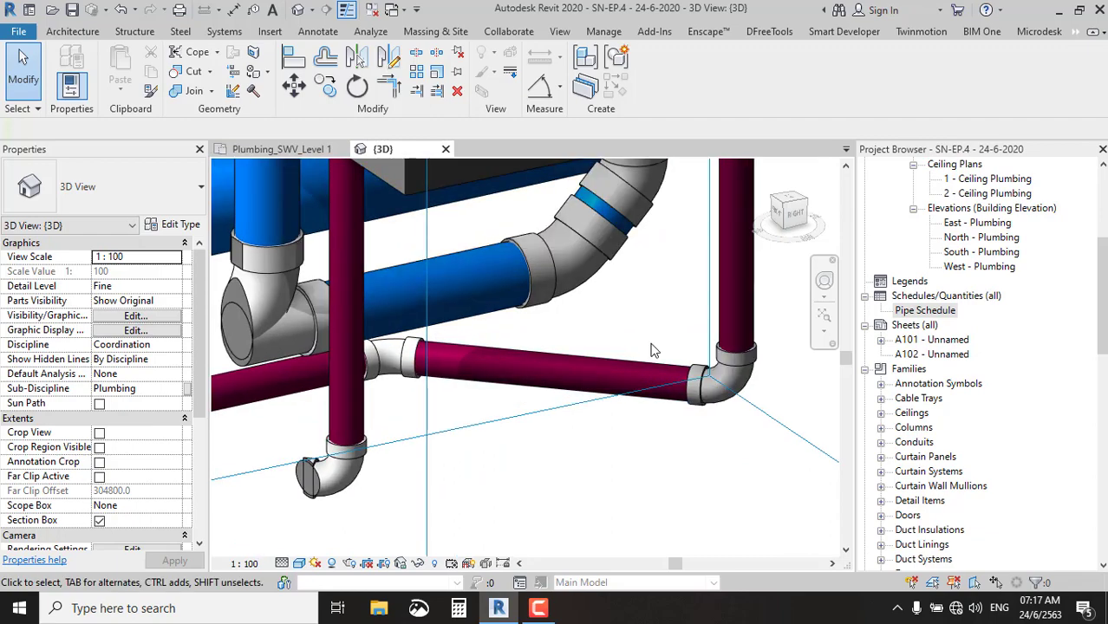
scroll(656, 356, "down", 3)
mouse_move(607, 447)
middle_mouse_down("shift")
mouse_move(582, 450)
mouse_move(780, 453)
mouse_move(638, 439)
mouse_move(579, 448)
middle_mouse_up("shift")
scroll(623, 305, "up", 3)
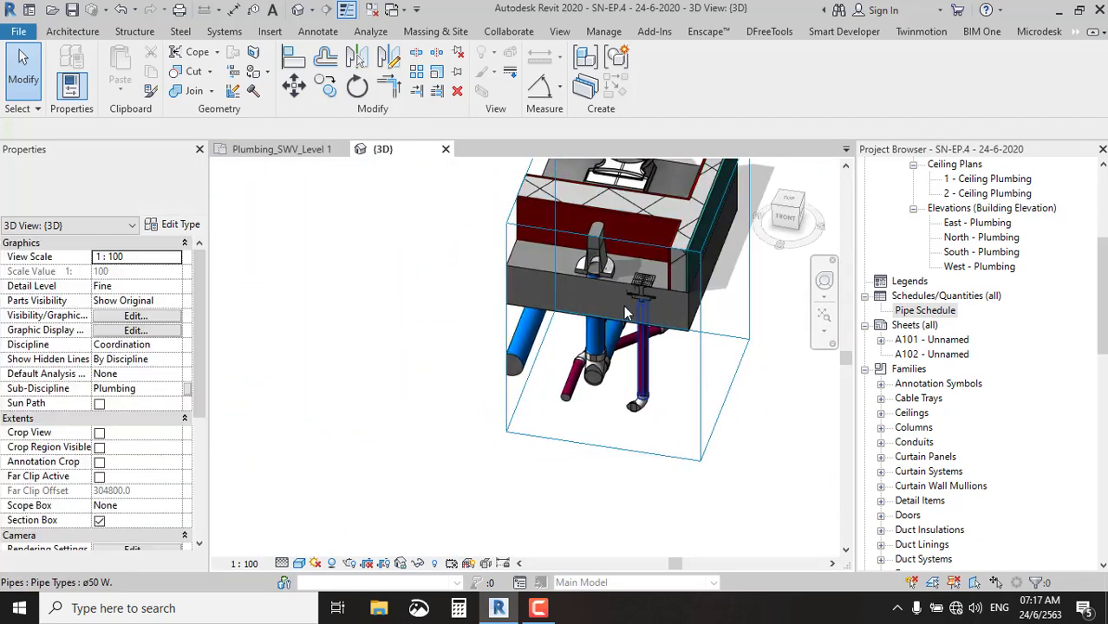
scroll(623, 305, "up", 2)
left_click(282, 149)
Move the floor drain onto the drawn CAD drain symbol near the toilet row pipes.
scroll(749, 315, "down", 3)
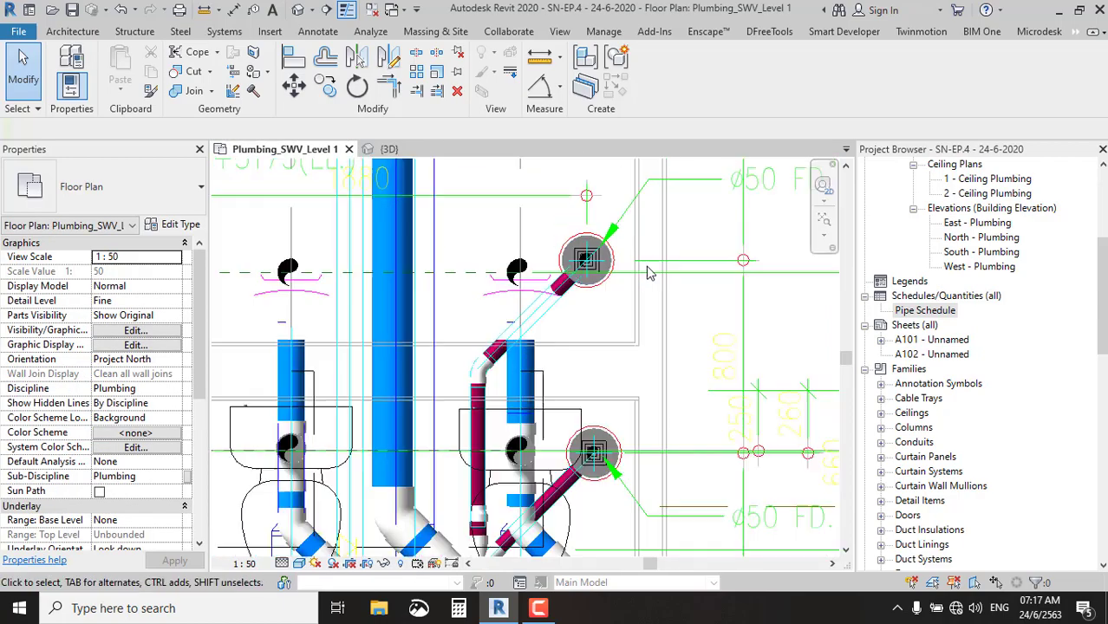
scroll(658, 365, "down", 3)
middle_click_drag(682, 347, 650, 318)
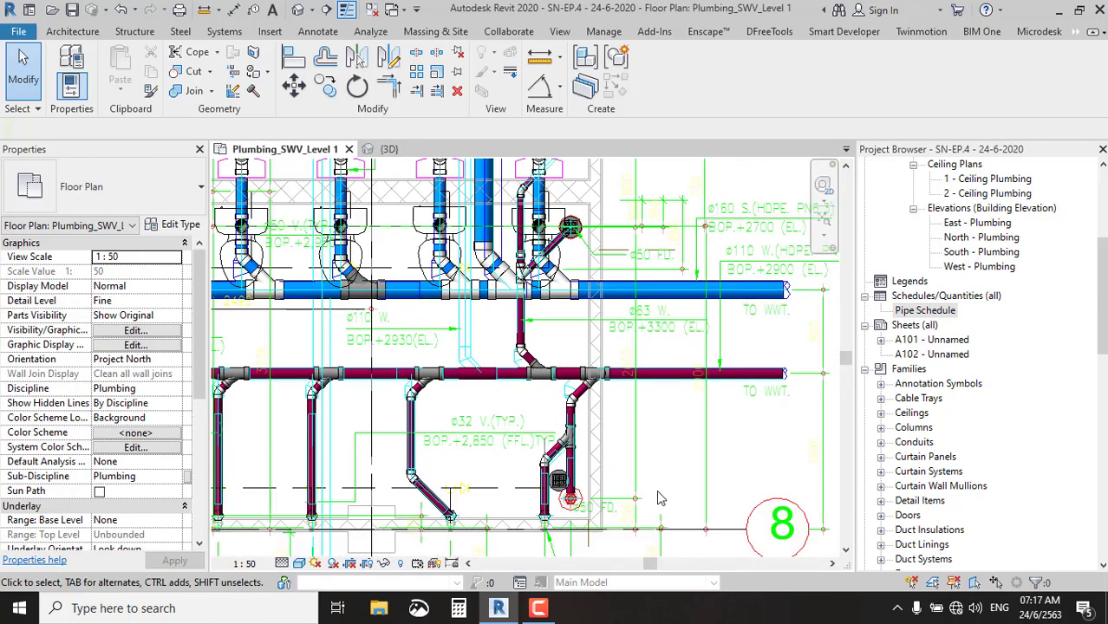
scroll(590, 512, "up", 2)
scroll(590, 511, "up", 3)
scroll(589, 511, "up", 2)
scroll(514, 386, "up", 2)
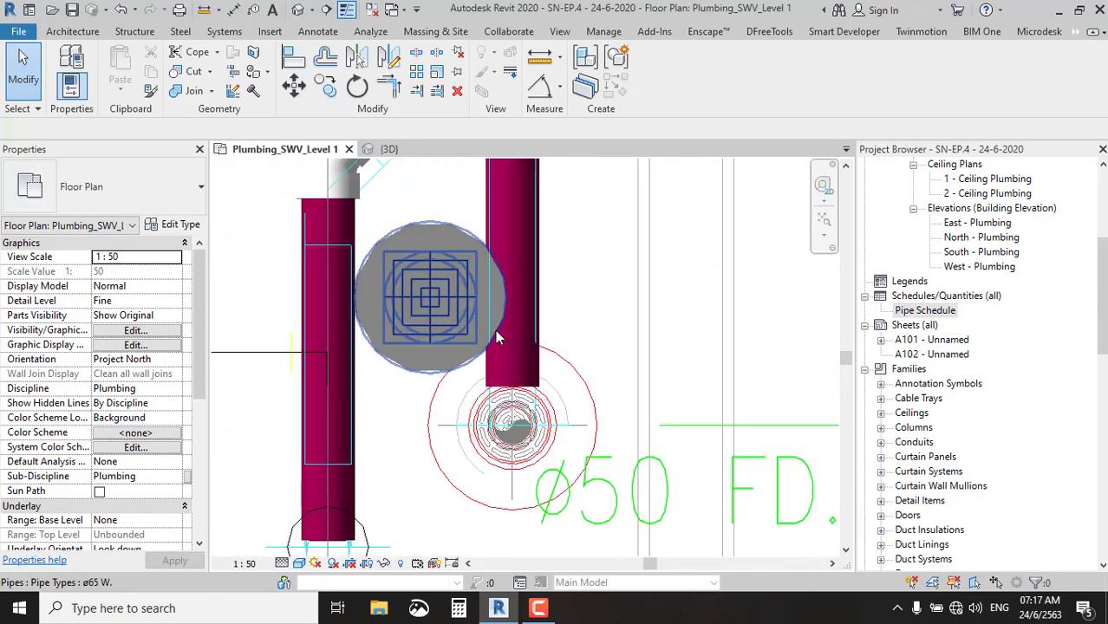
left_click(451, 288)
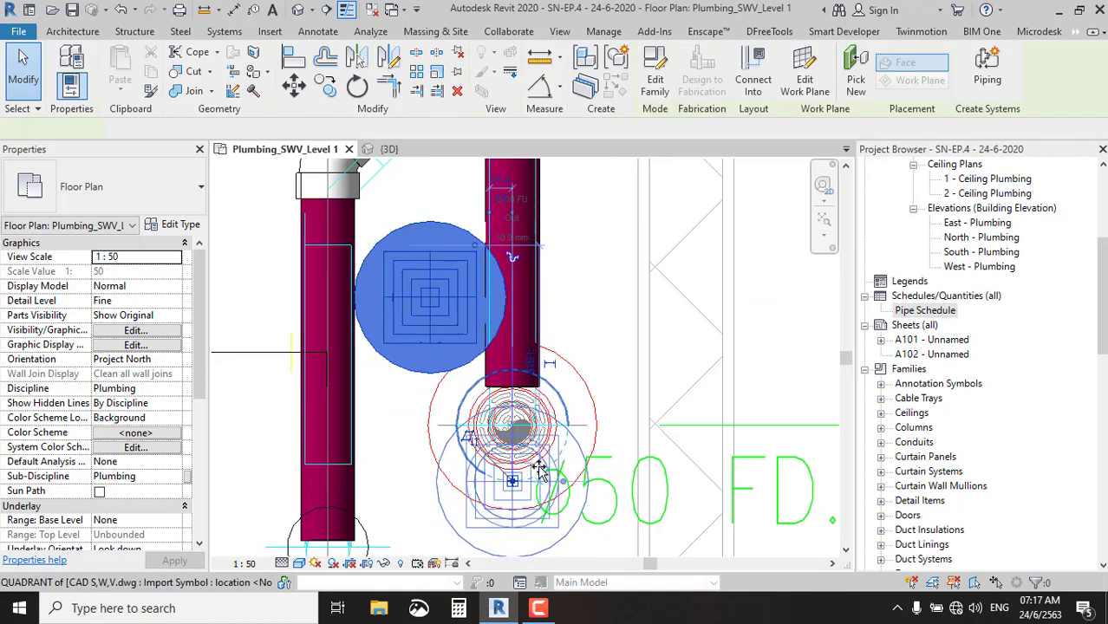
left_click_drag(544, 469, 526, 468)
middle_click_drag(527, 469, 561, 373)
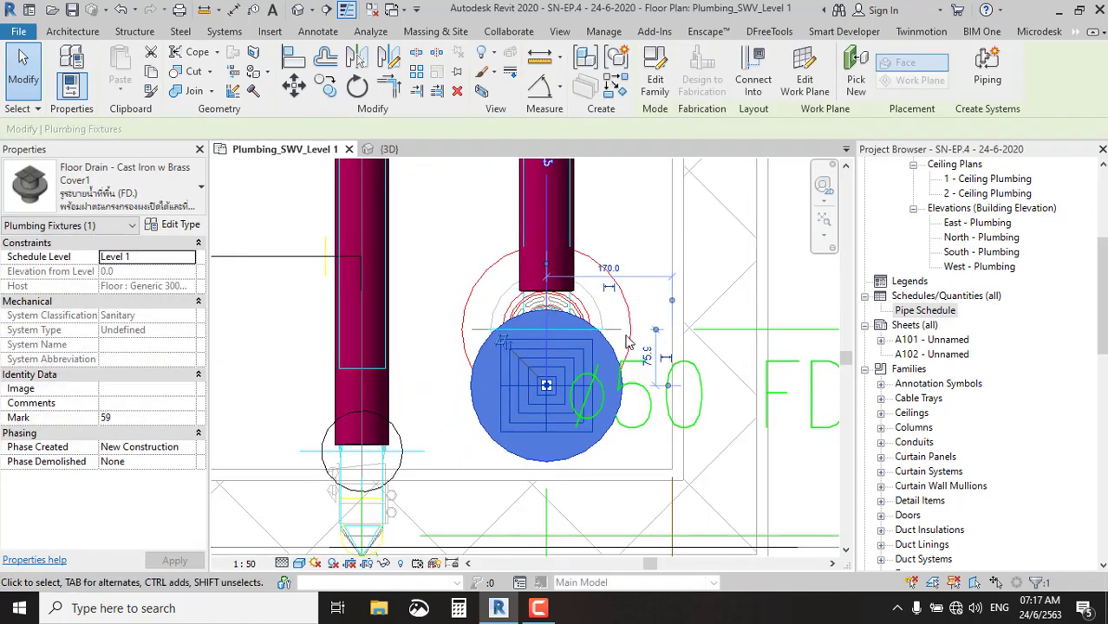
Attempt to connect the drain into the riser pipe, dismissing the no-route error.
left_click(754, 79)
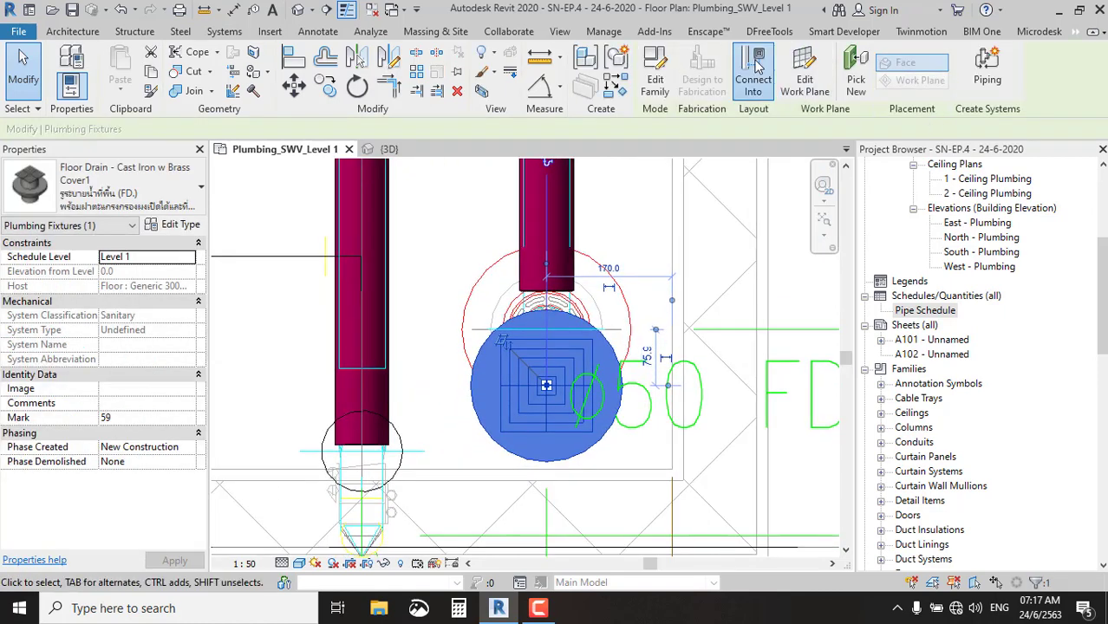
left_click(669, 251)
left_click(925, 429)
scroll(659, 334, "down", 3)
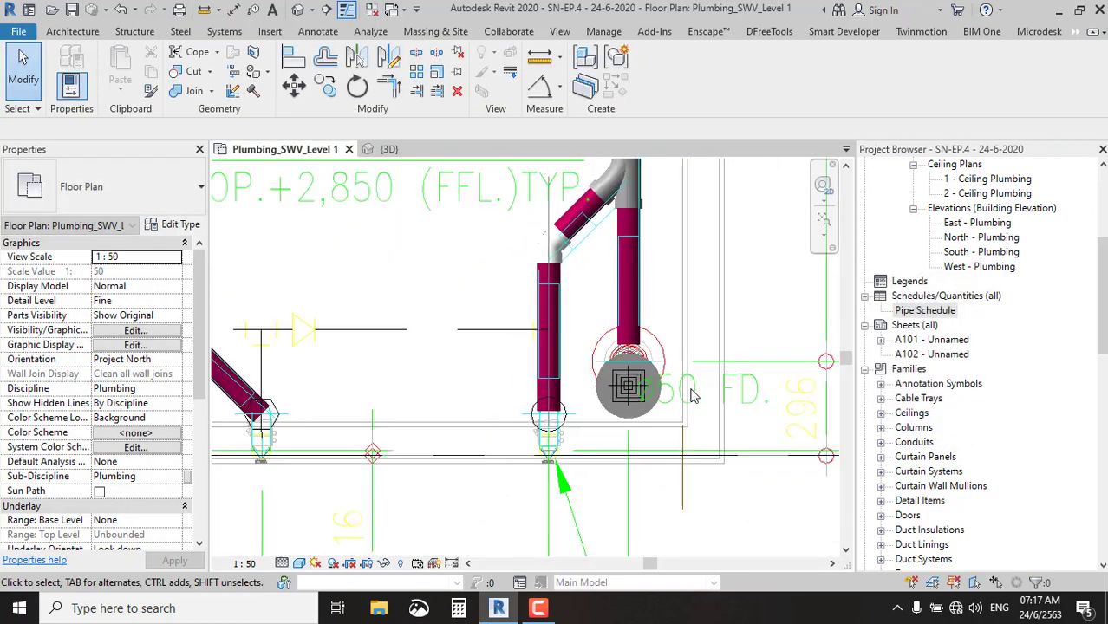
Change the drain's branch pipes and elbow to pipe type ø50 W.
left_click(655, 318)
scroll(650, 286, "up", 2)
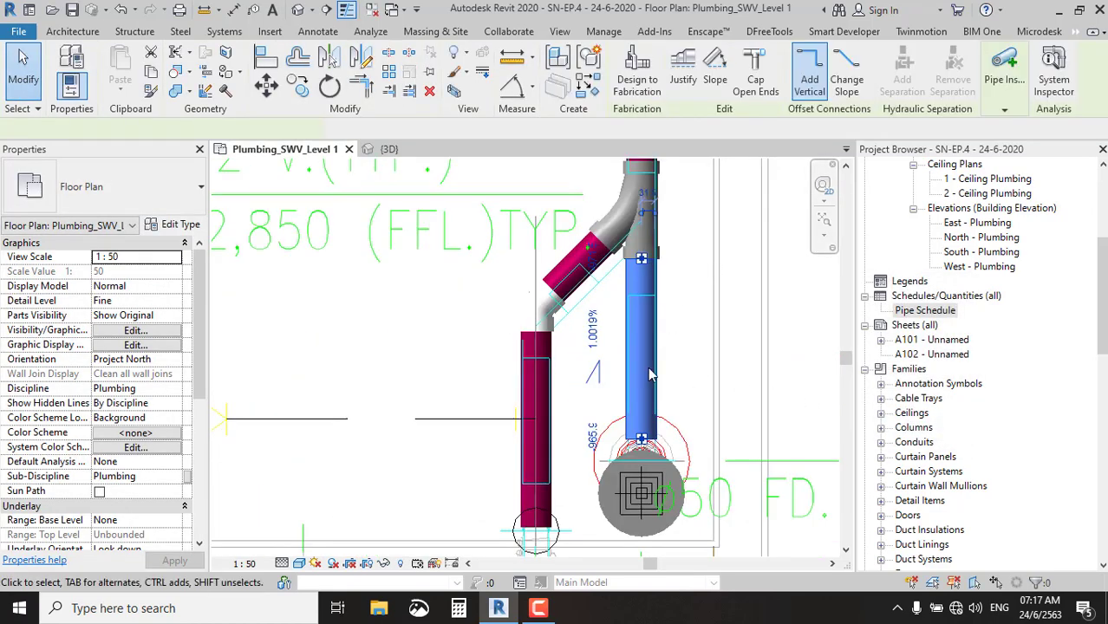
left_click(566, 271, "ctrl")
left_click(566, 272, "ctrl")
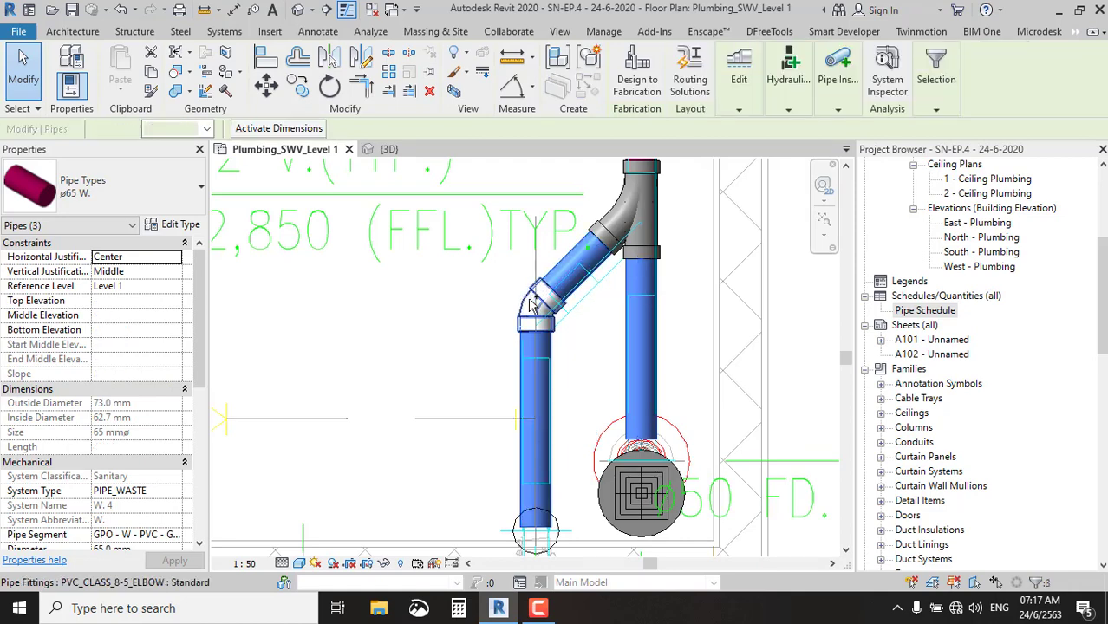
left_click(536, 299, "ctrl")
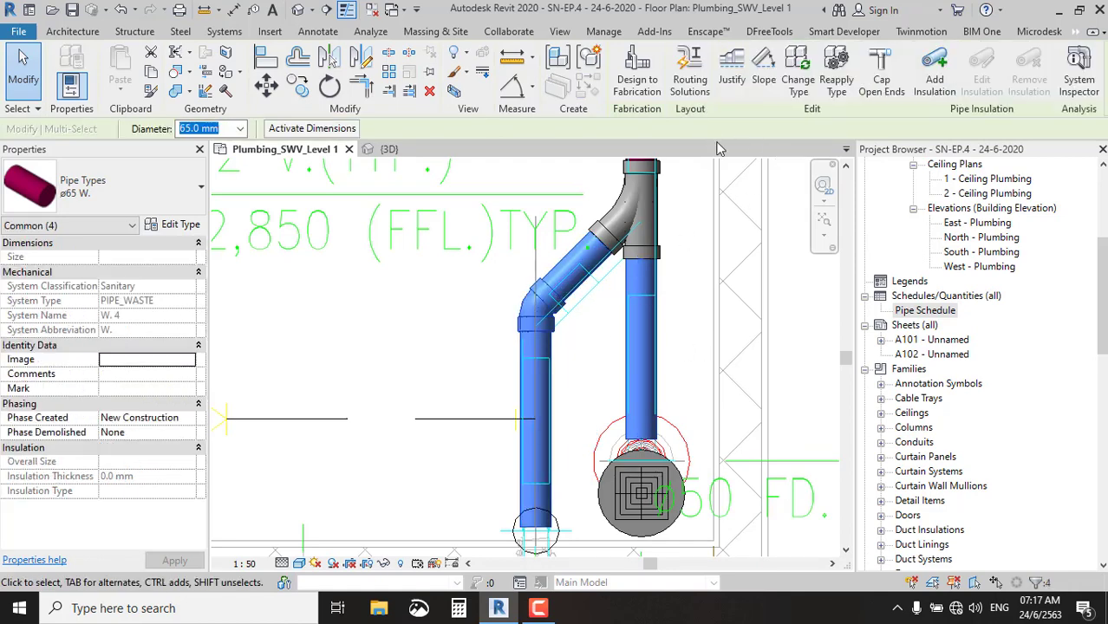
left_click(799, 74)
left_click(76, 195)
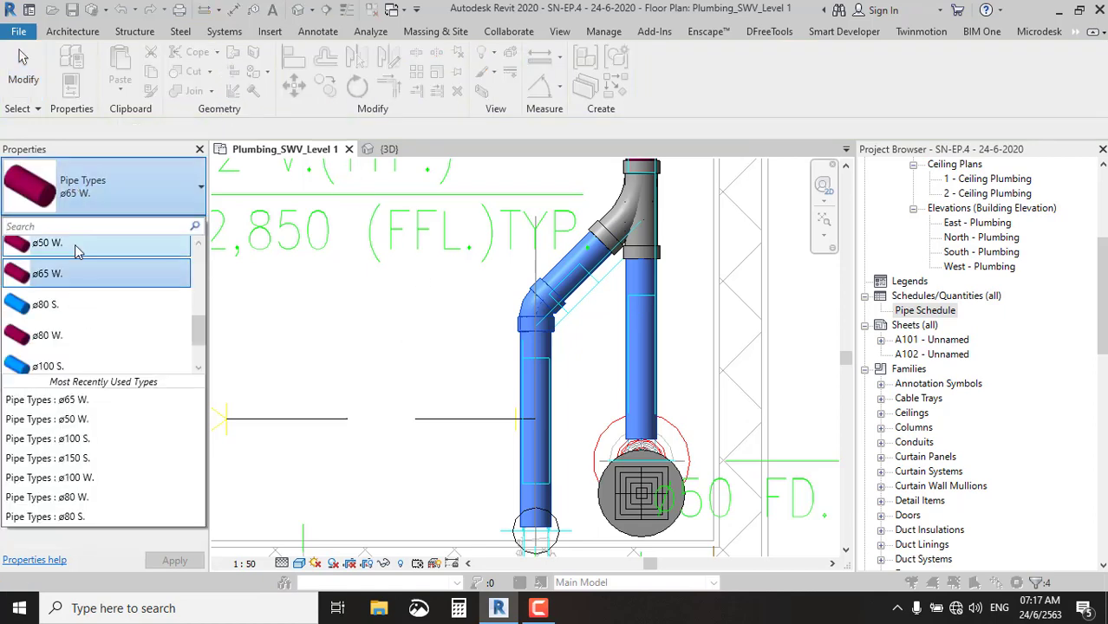
left_click(76, 246)
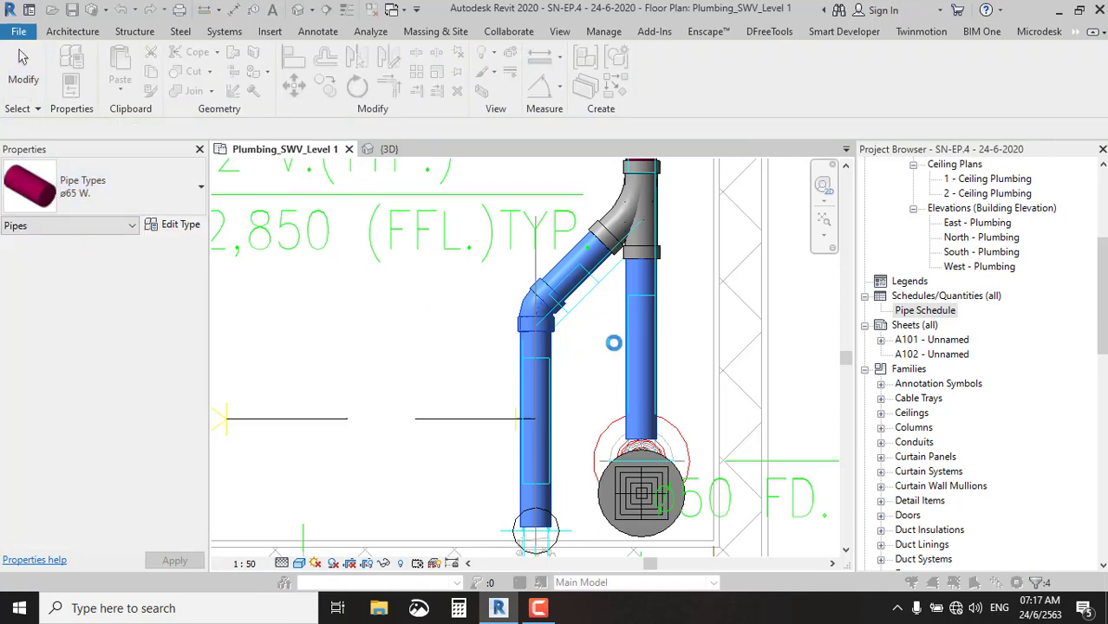
left_click(700, 338)
Replace the branch tee with a PVC 8.5 - WYE 45 fitting.
left_click(643, 222)
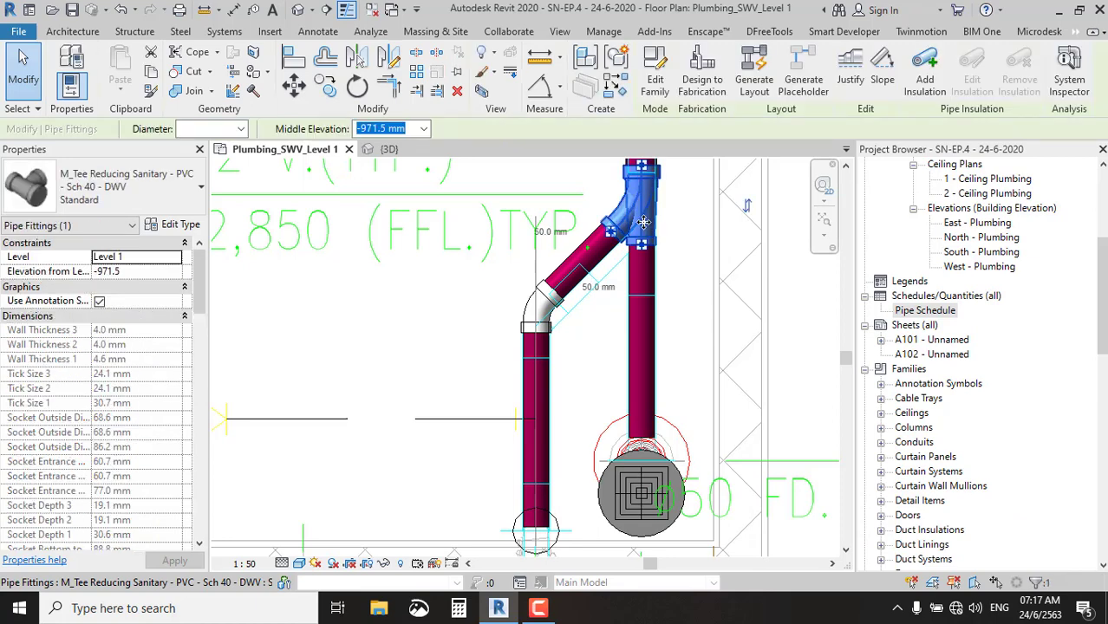
left_click(130, 187)
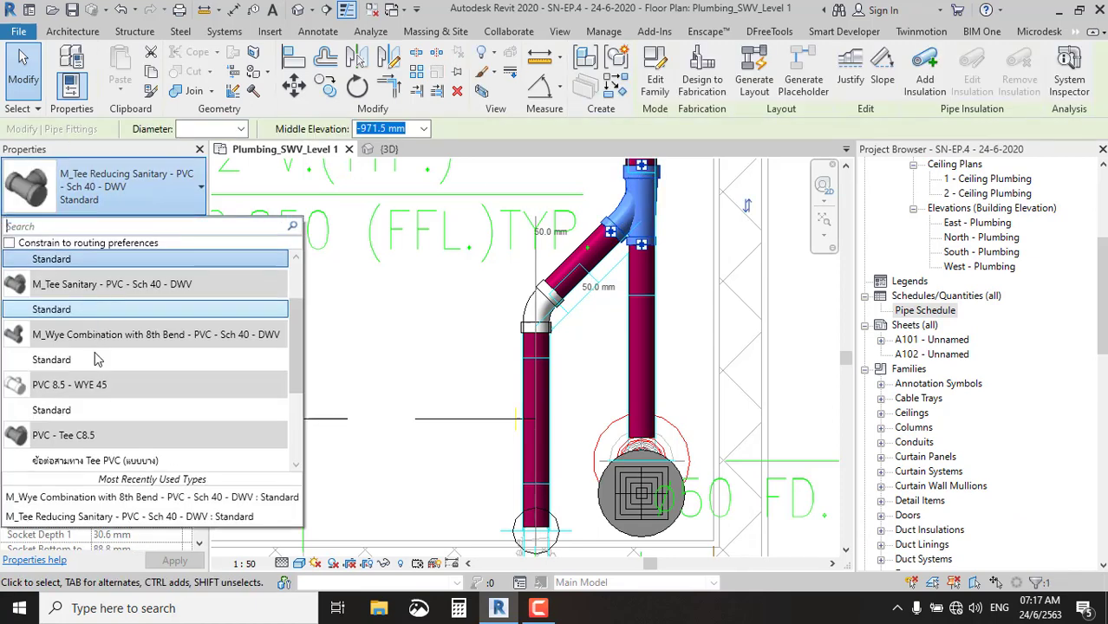
left_click(96, 409)
left_click(682, 246)
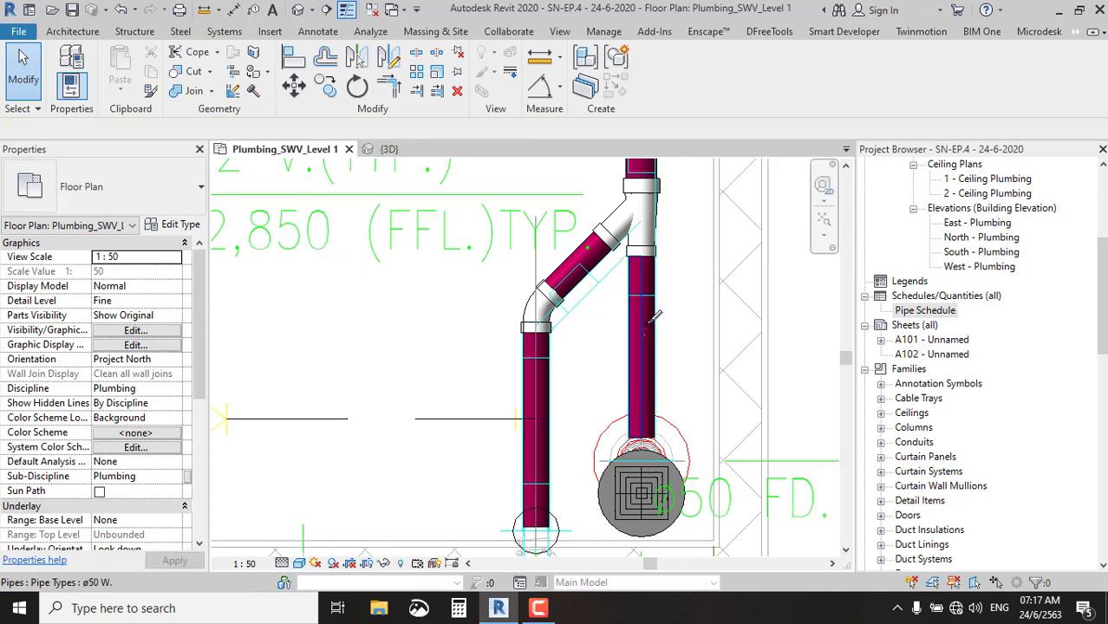
Split the riser into a short segment and change it to ø65 W.
key("s")
key("l")
key("Escape")
left_click(649, 287)
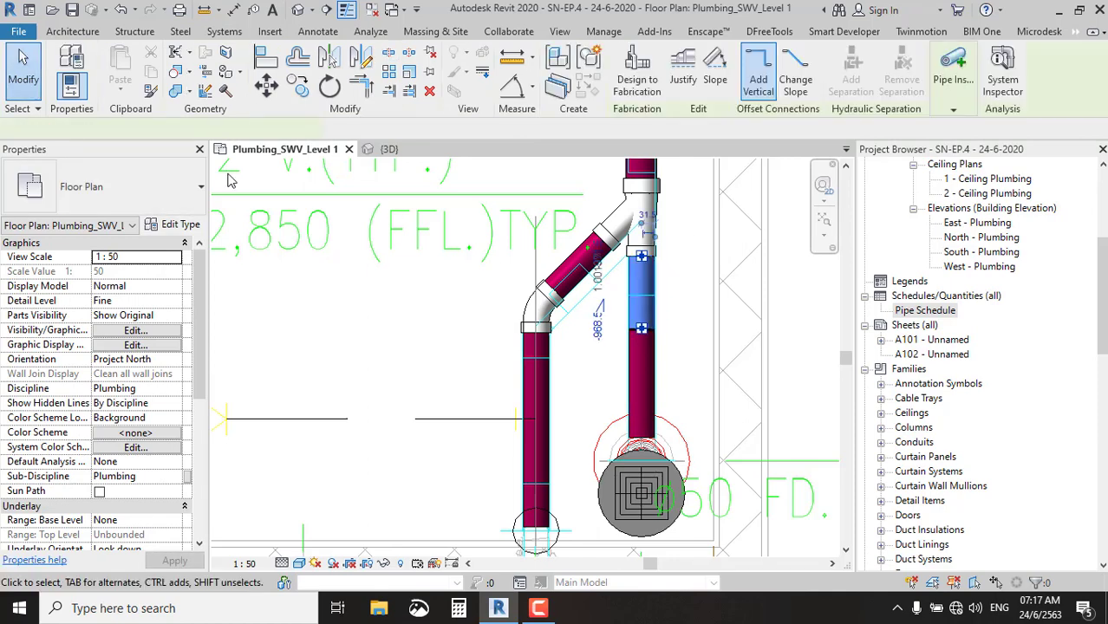
left_click(134, 198)
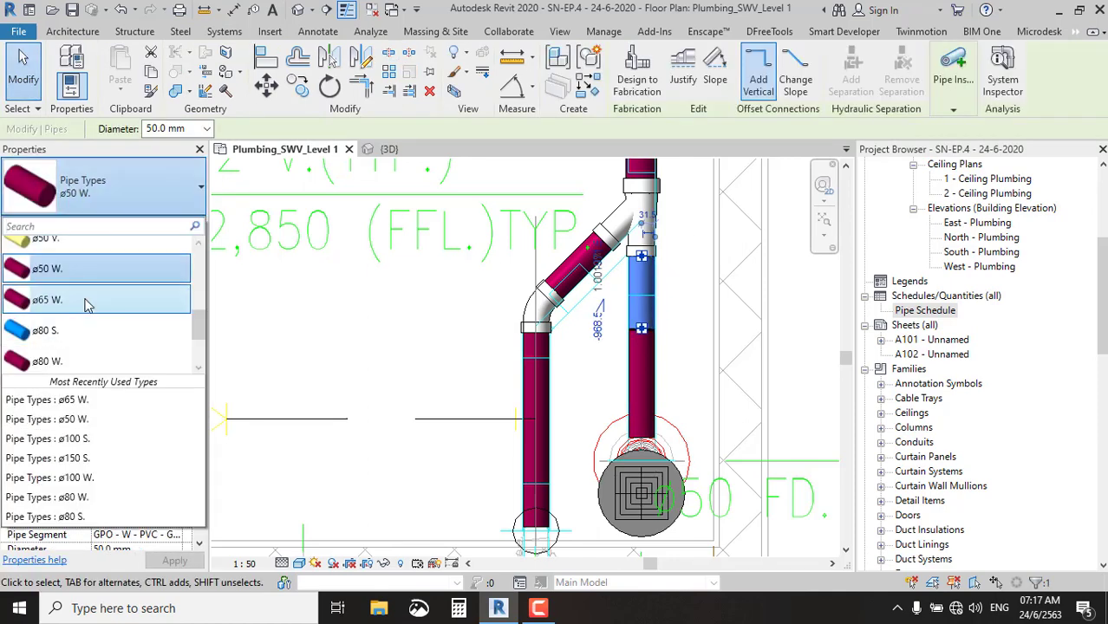
left_click(91, 299)
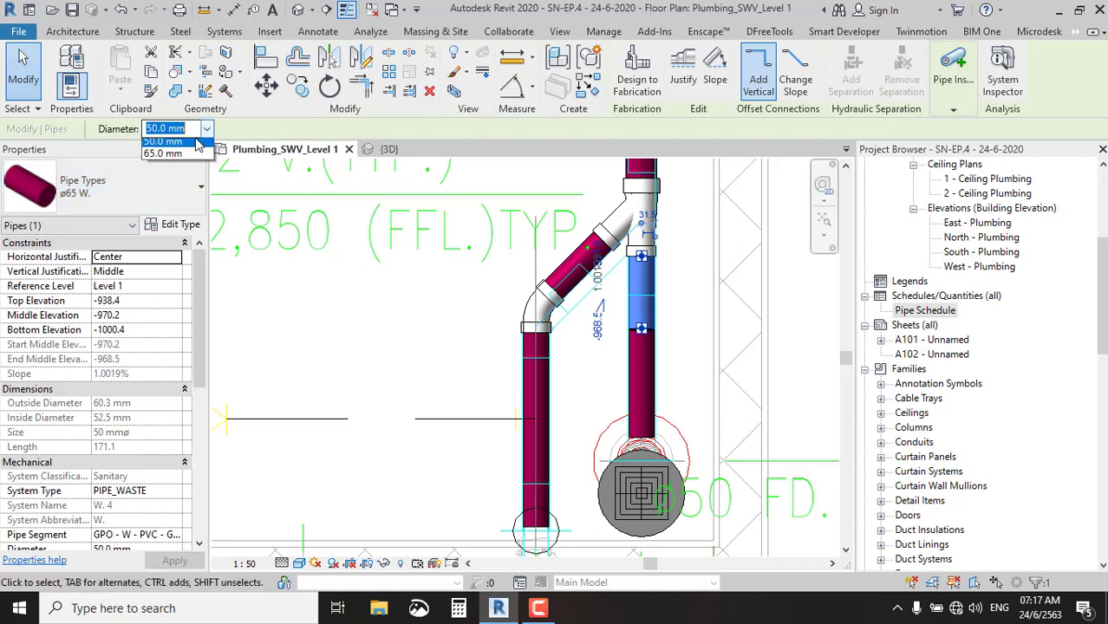
left_click(640, 254)
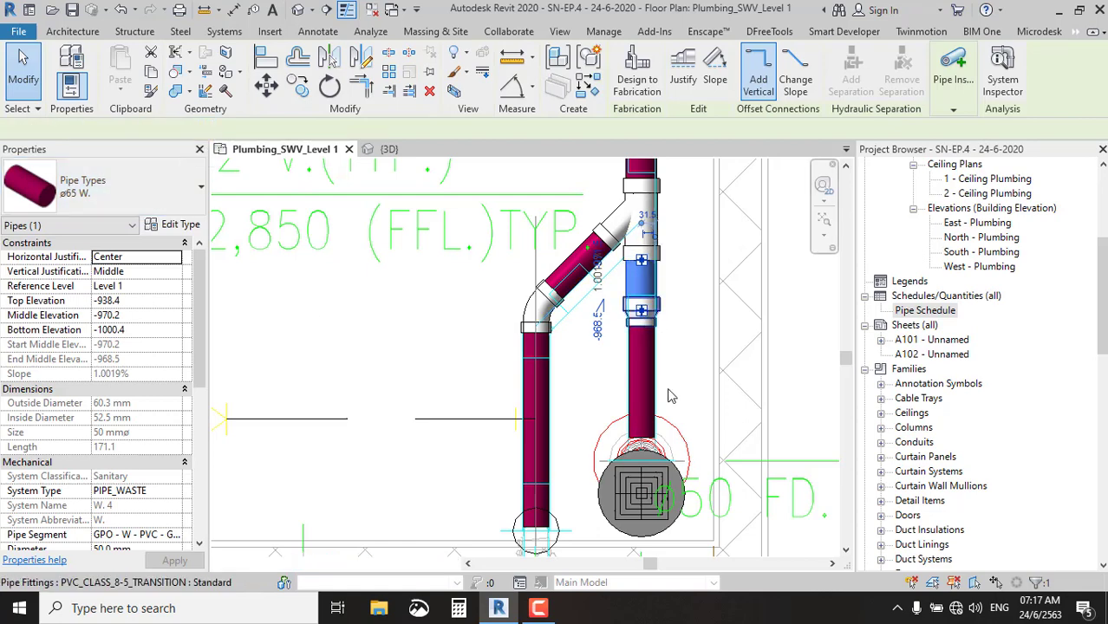
middle_click_drag(678, 369, 694, 308)
type("al")
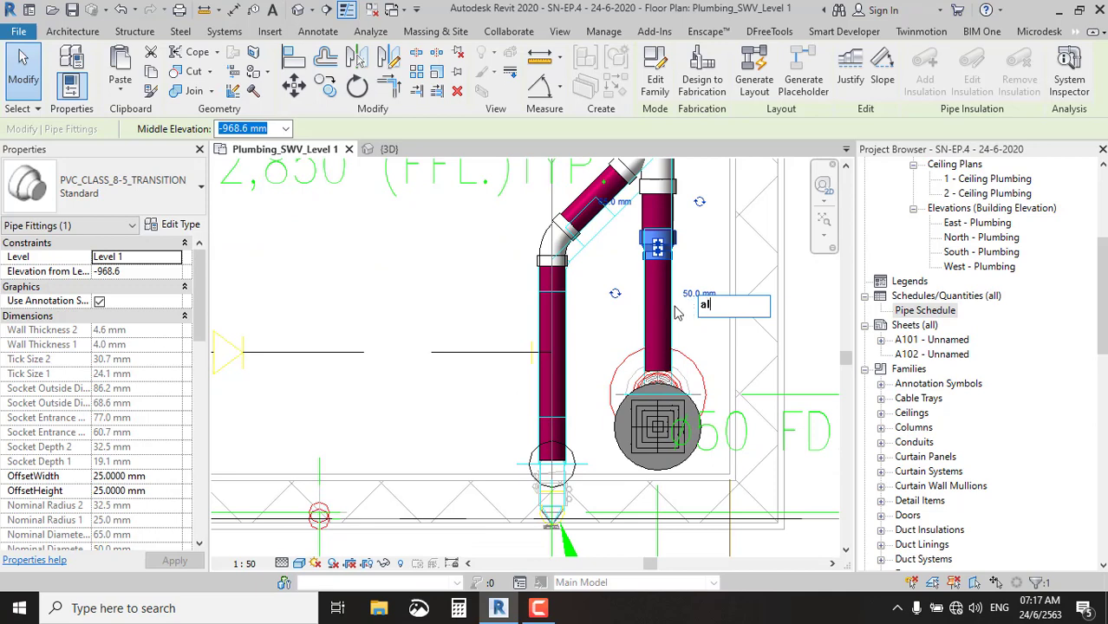
key("Return")
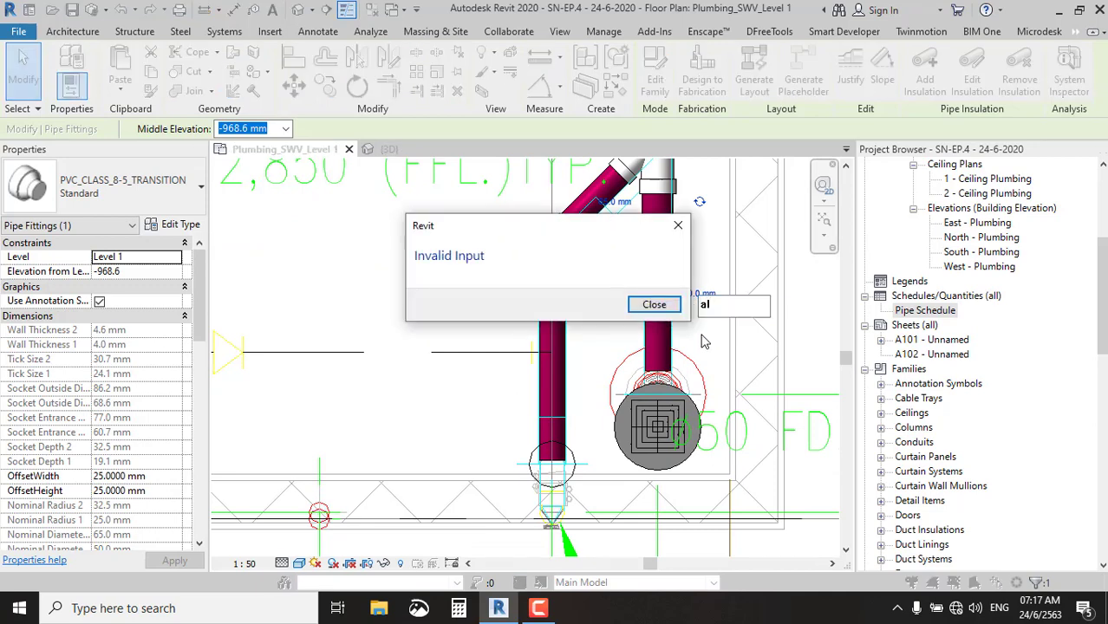
key("Return")
key("Escape")
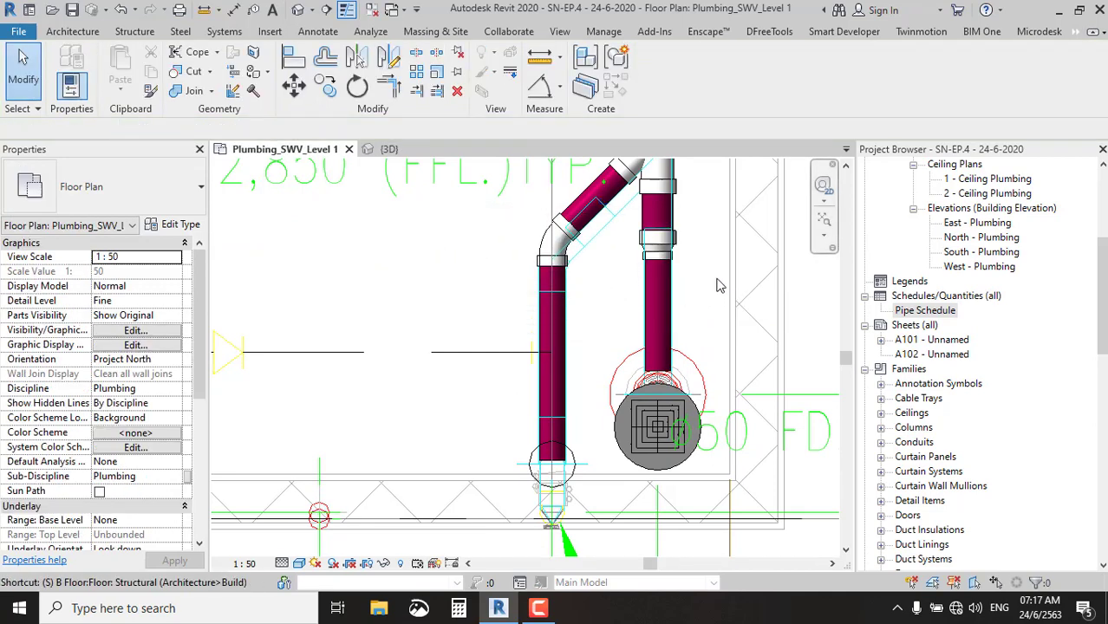
key("a")
key("l")
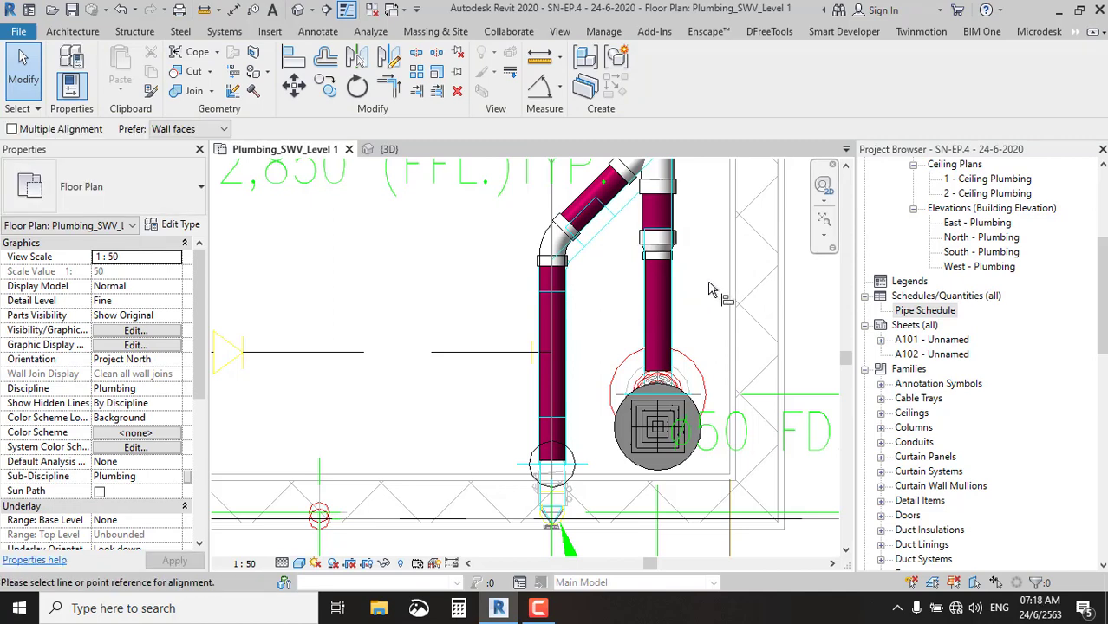
key("Escape")
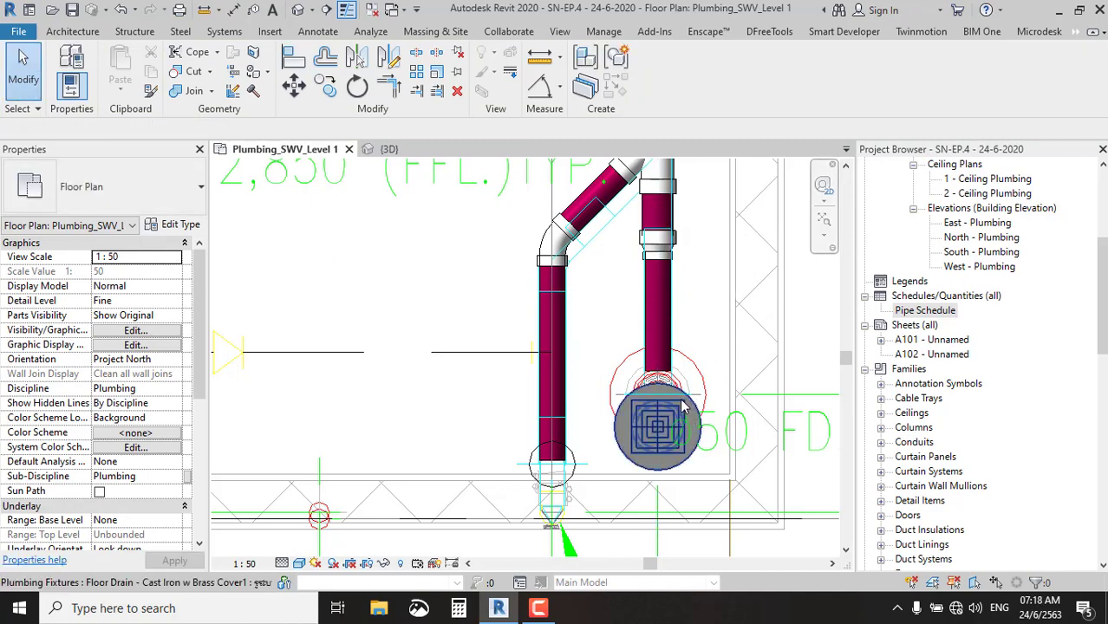
left_click(658, 407)
left_click(752, 70)
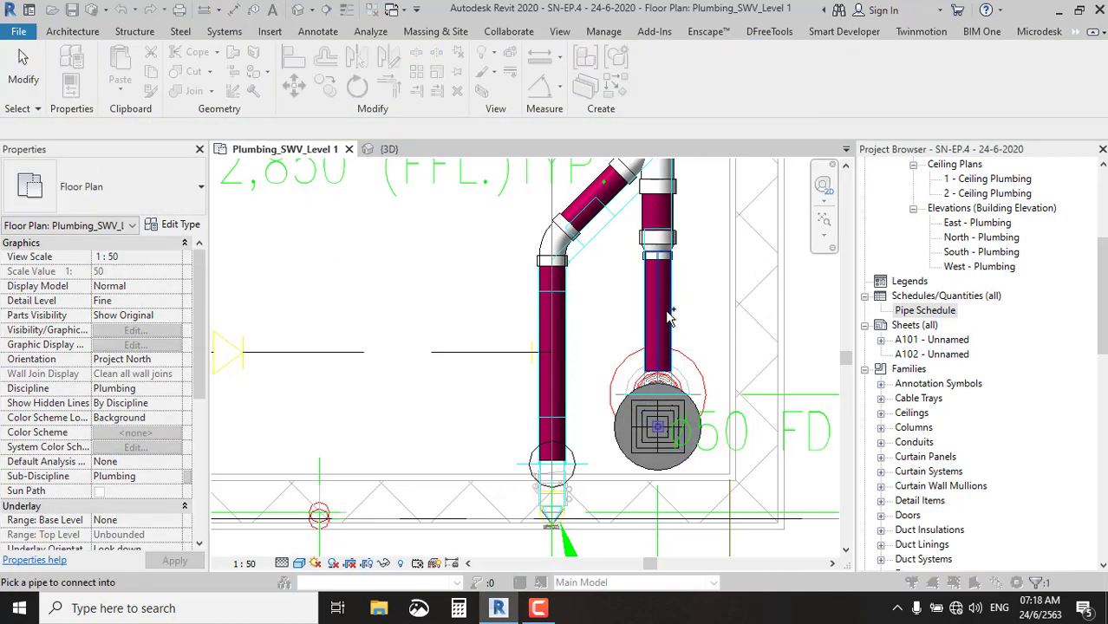
left_click(681, 416)
scroll(681, 416, "up", 2)
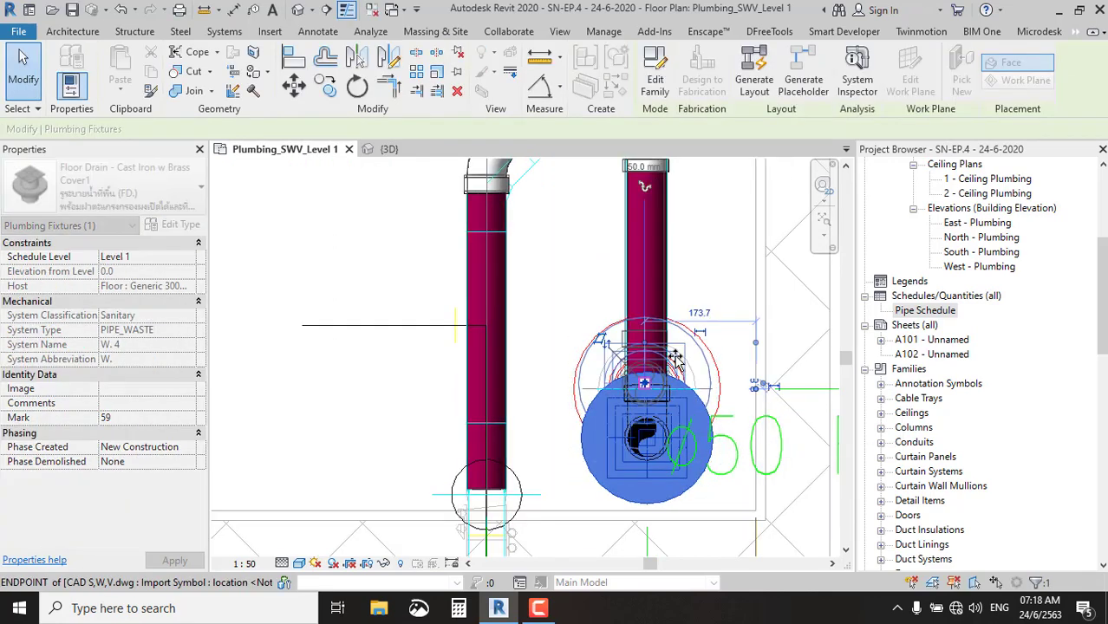
scroll(677, 373, "up", 2)
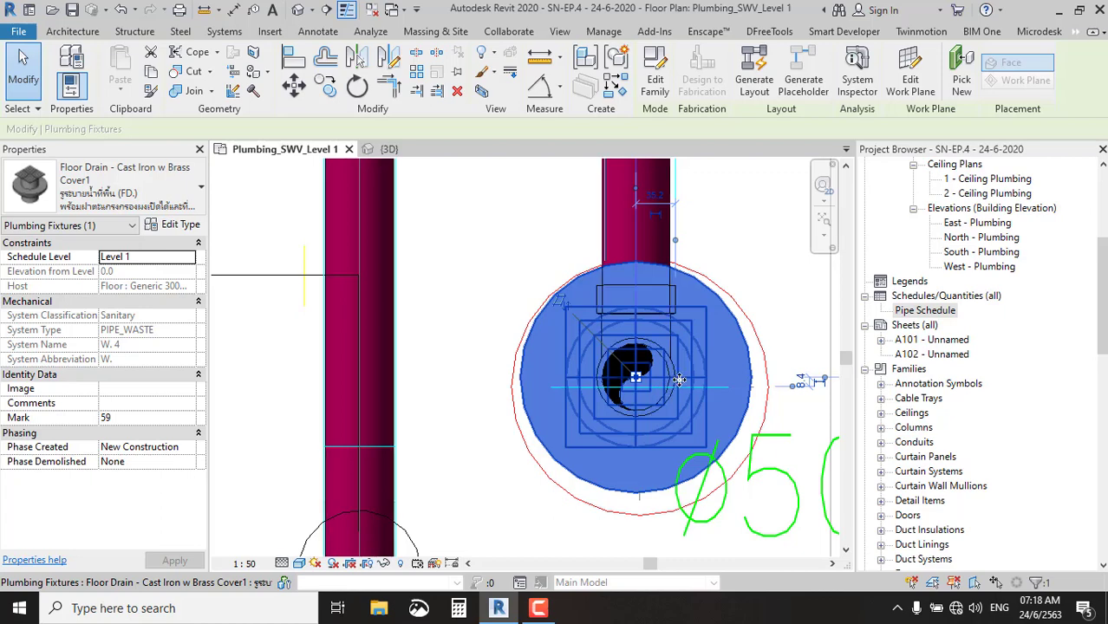
left_click_drag(679, 392, 665, 403)
scroll(665, 404, "up", 1)
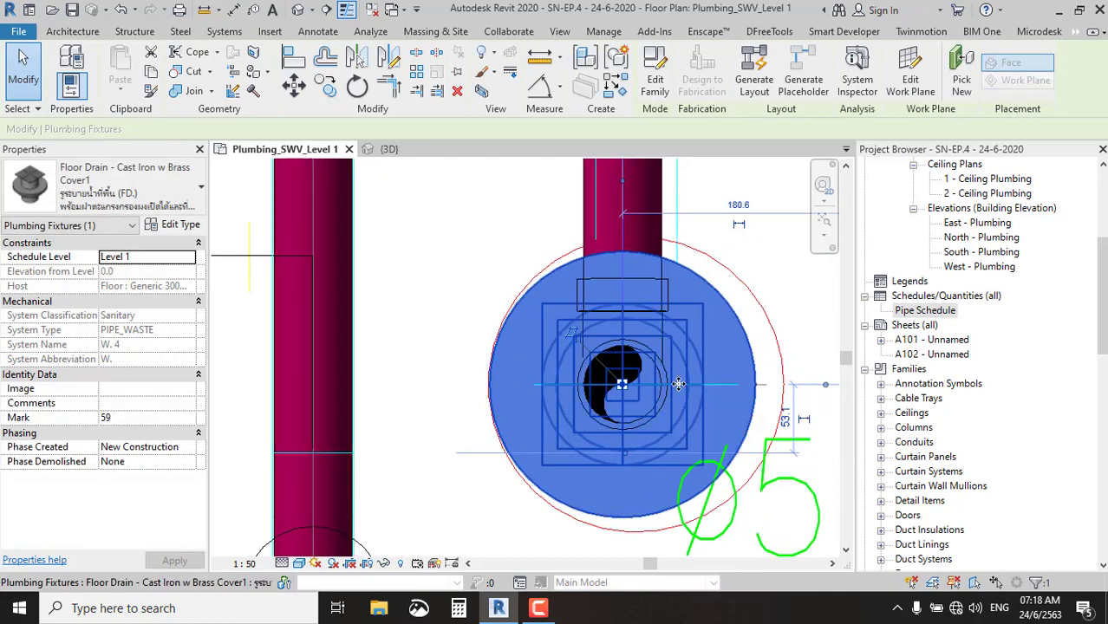
middle_click_drag(762, 340, 764, 327)
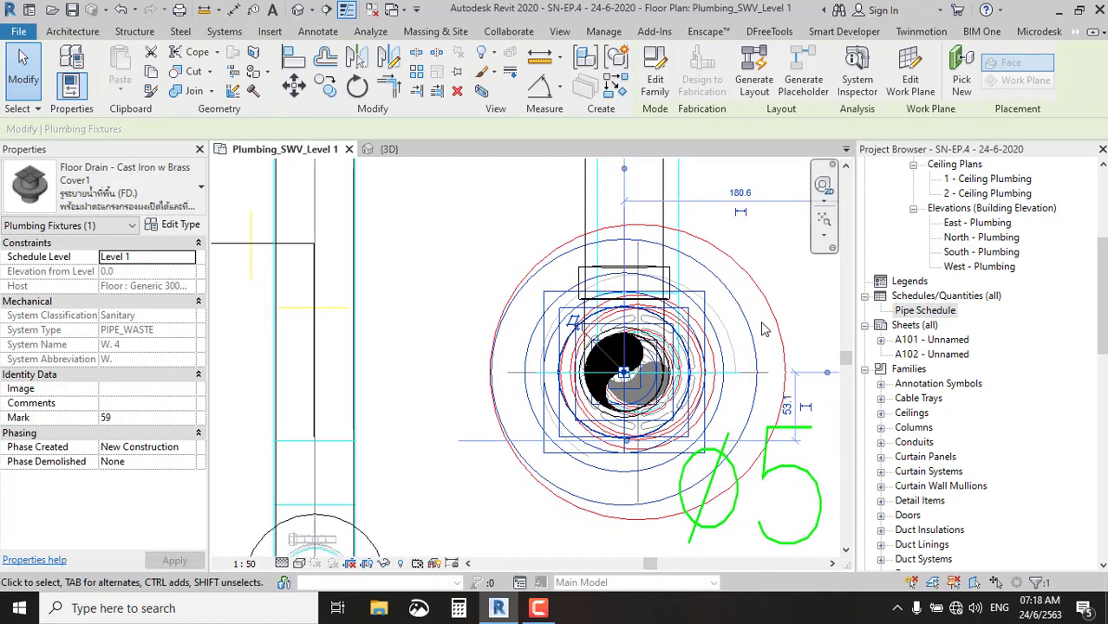
key("l")
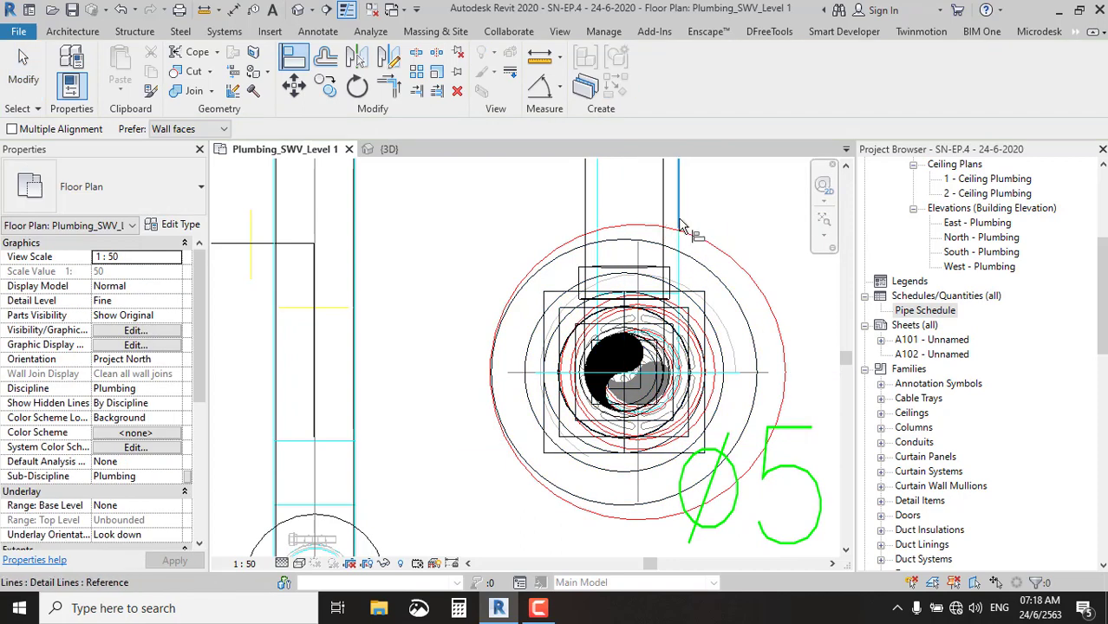
left_click(636, 460)
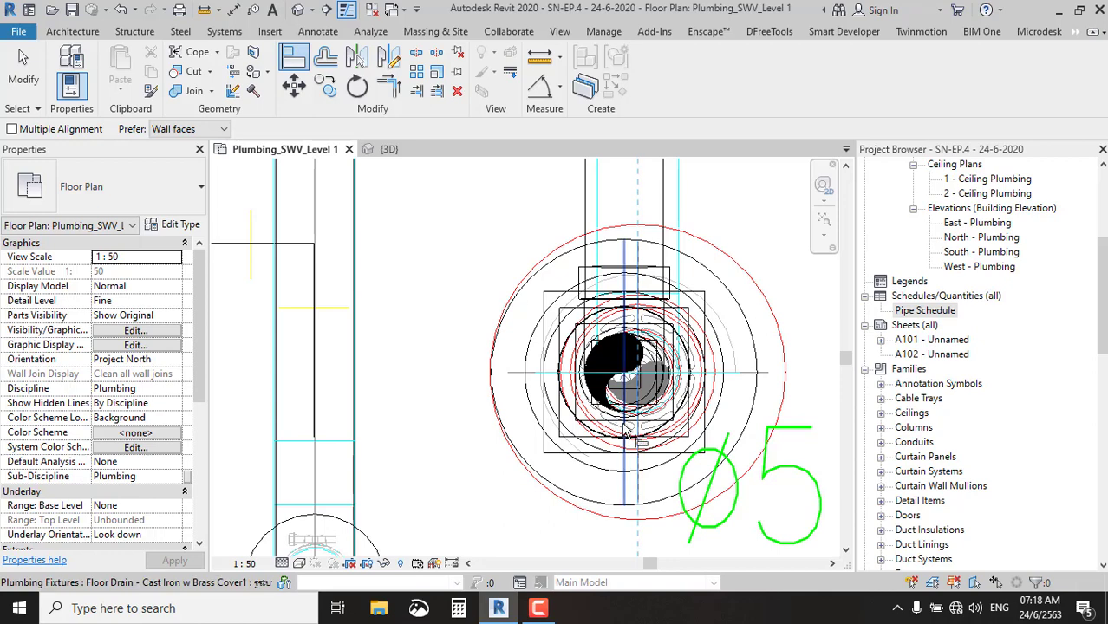
scroll(685, 359, "down", 5)
key("Escape")
key("Escape")
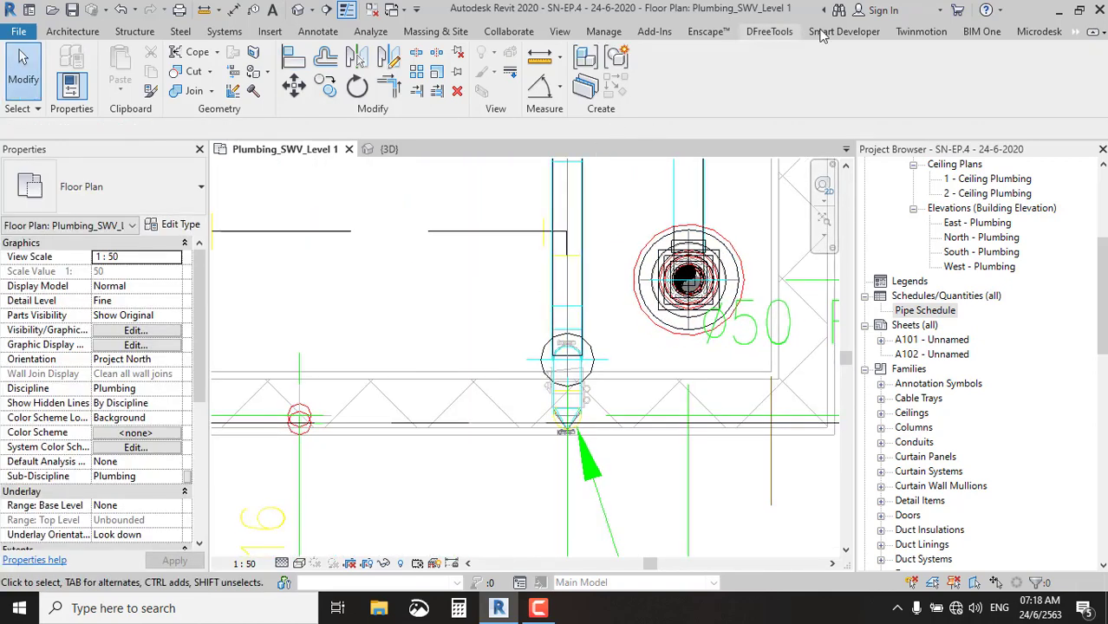
Activate the Microdesk elbow tool and frame the waste risers along the wall.
left_click(1040, 35)
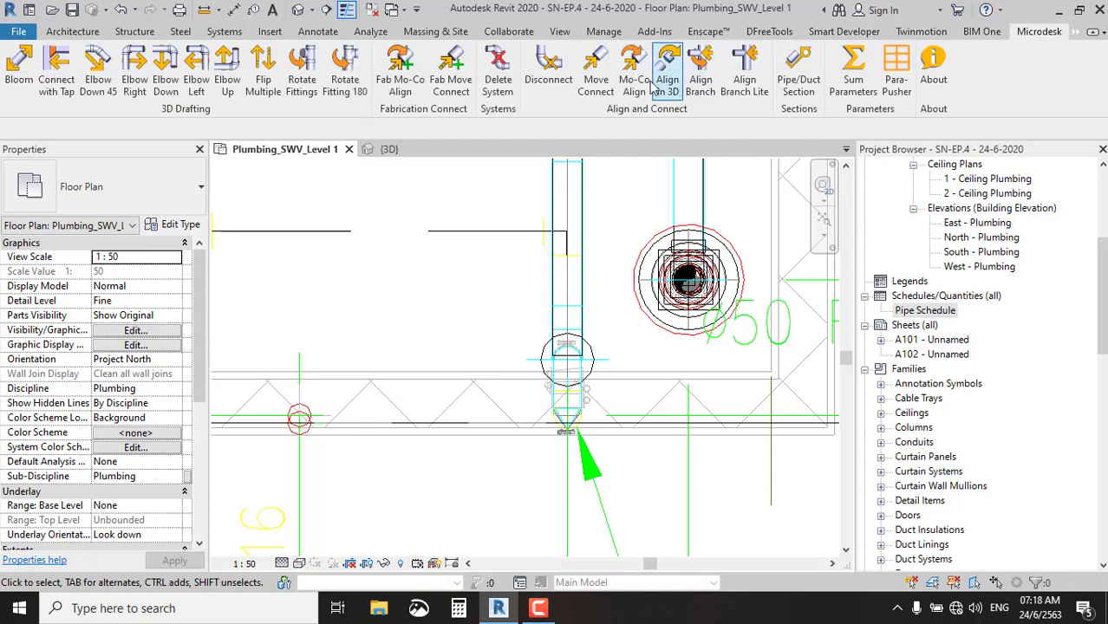
left_click(227, 70)
scroll(653, 392, "down", 3)
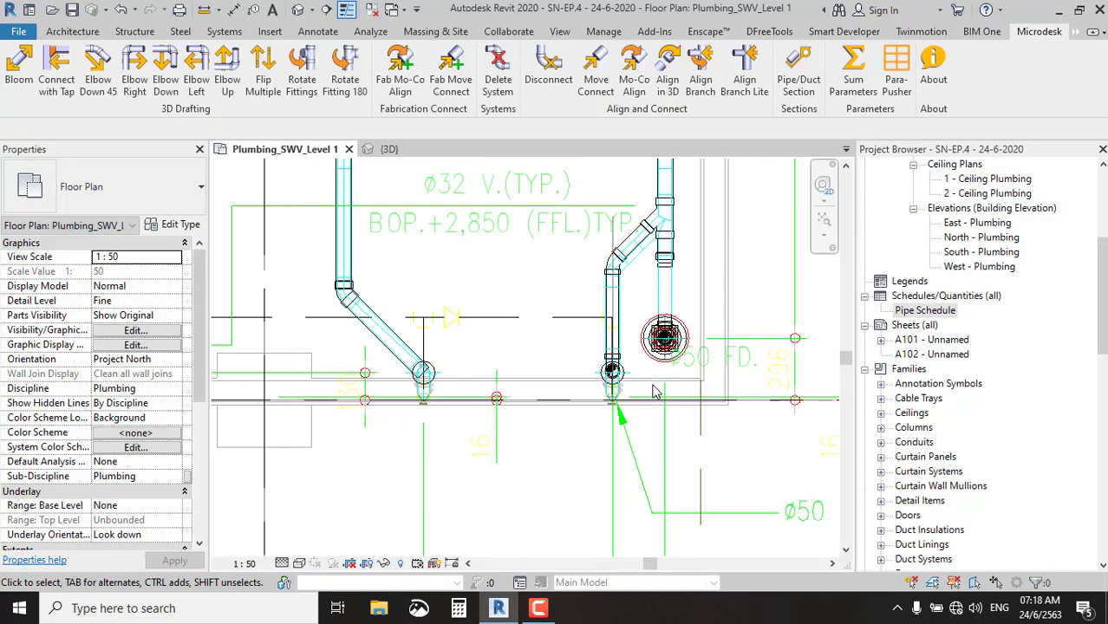
scroll(366, 302, "up", 2)
mouse_move(366, 302)
middle_mouse_down()
mouse_move(562, 418)
mouse_move(461, 359)
middle_mouse_up()
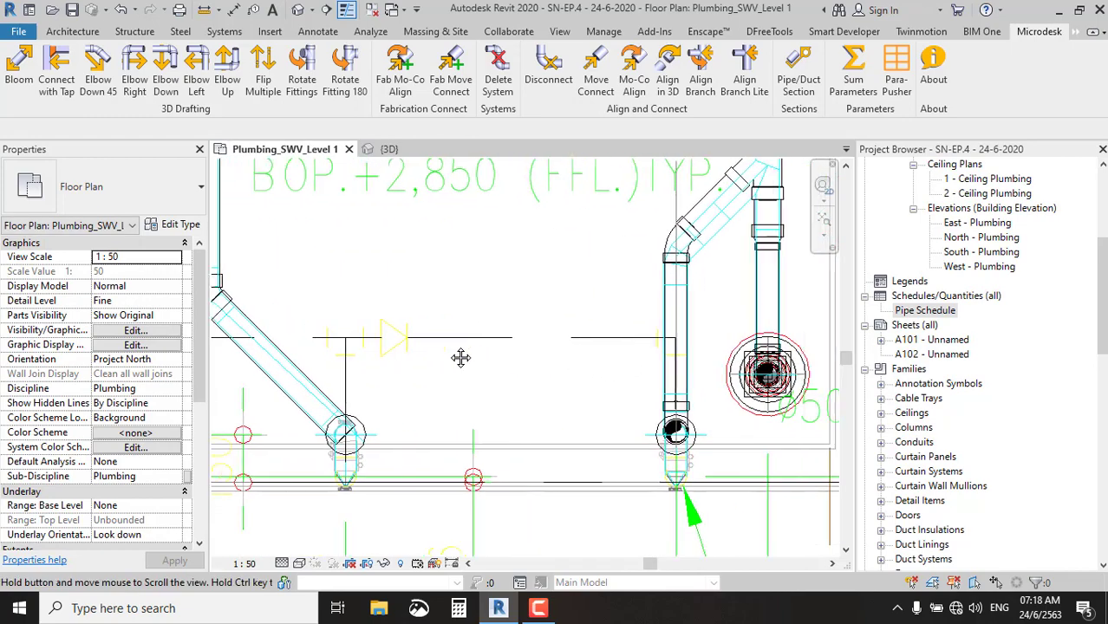
scroll(460, 359, "down", 2)
mouse_move(529, 396)
middle_mouse_down()
mouse_move(579, 394)
mouse_move(593, 443)
middle_mouse_up()
scroll(594, 442, "up", 2)
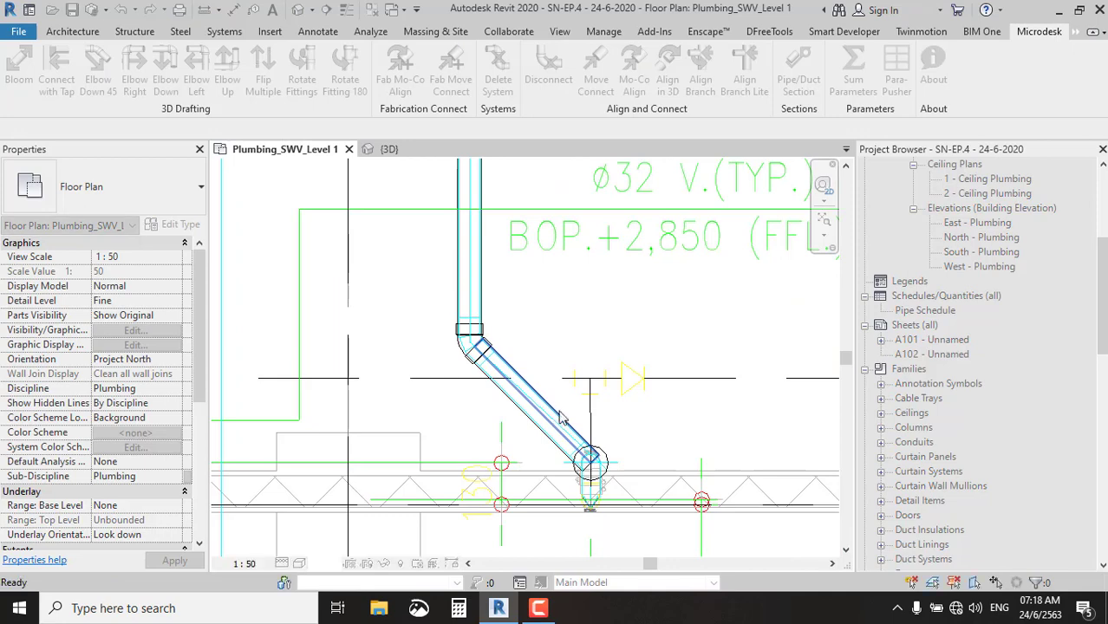
scroll(496, 404, "down", 2)
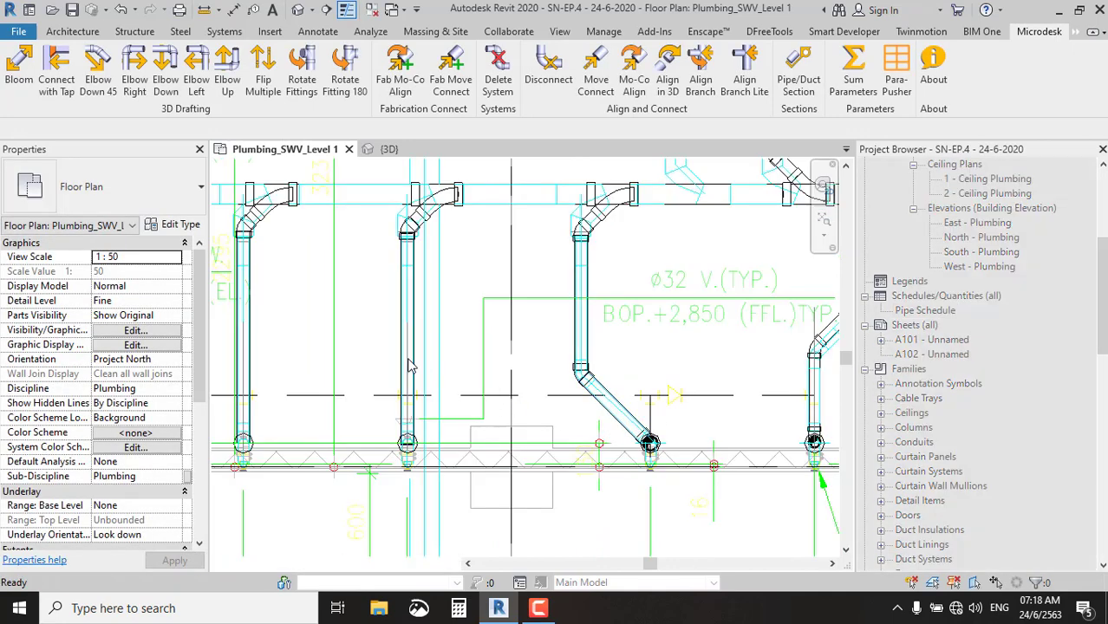
middle_click_drag(443, 358, 587, 333)
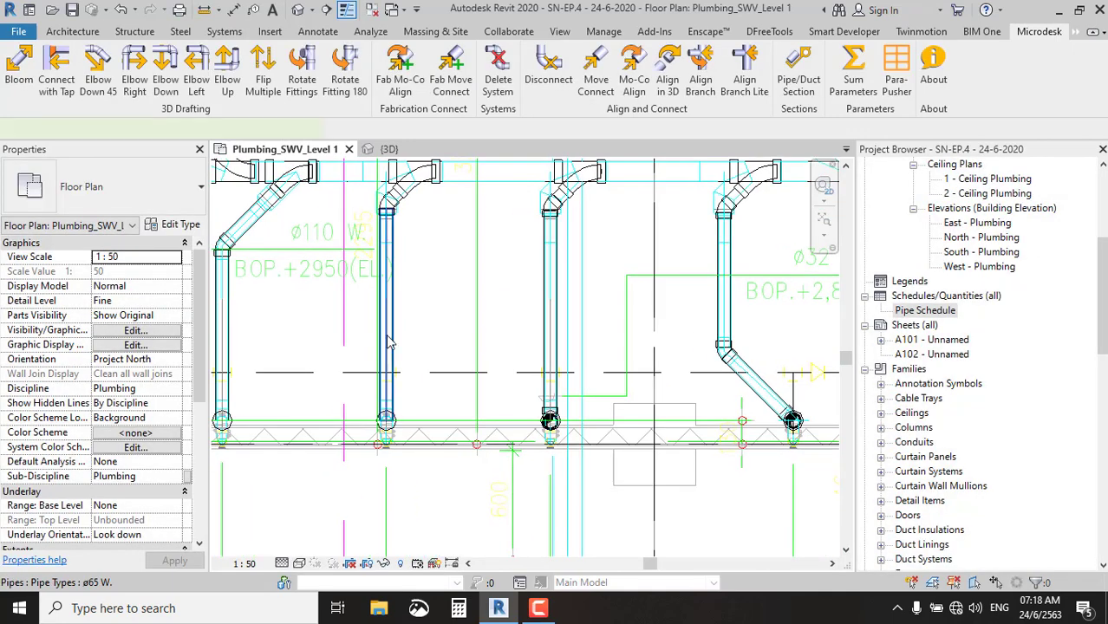
Add an elbow at the second waste riser's lower end, then pan left to the next pipes.
left_click(389, 341)
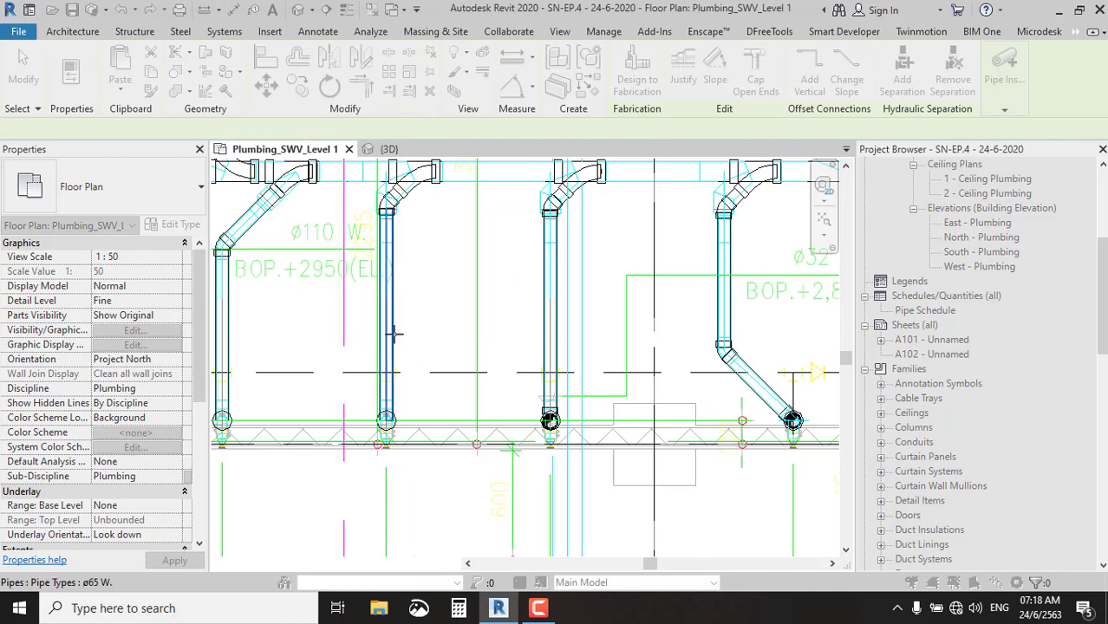
key("Escape")
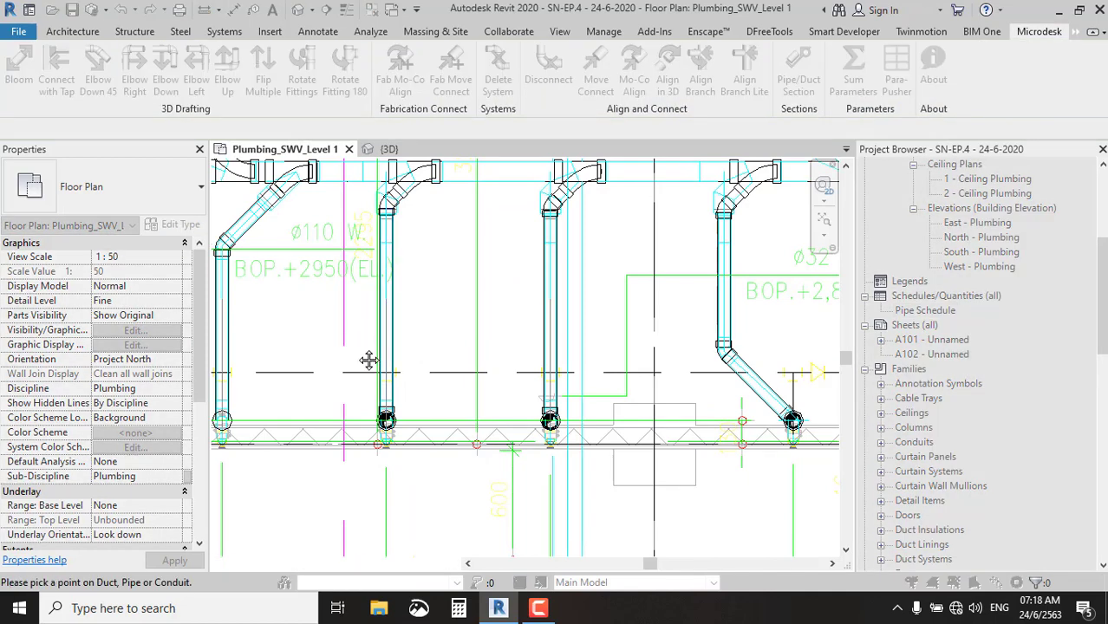
middle_click_drag(249, 356, 427, 350)
key("Escape")
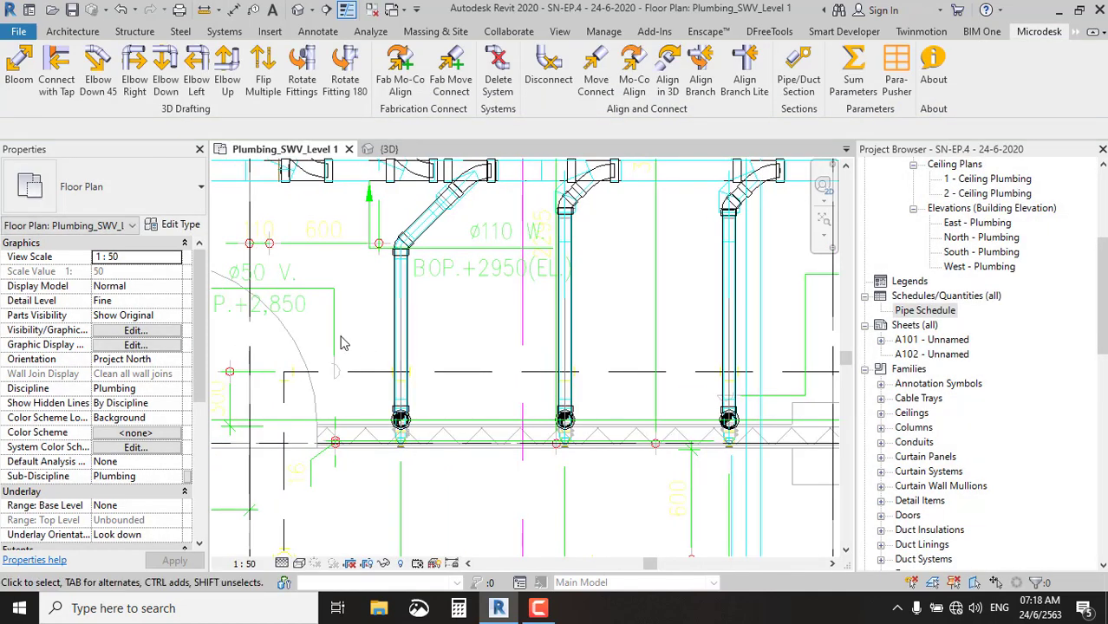
middle_click_drag(331, 339, 520, 338)
middle_click_drag(351, 327, 555, 331)
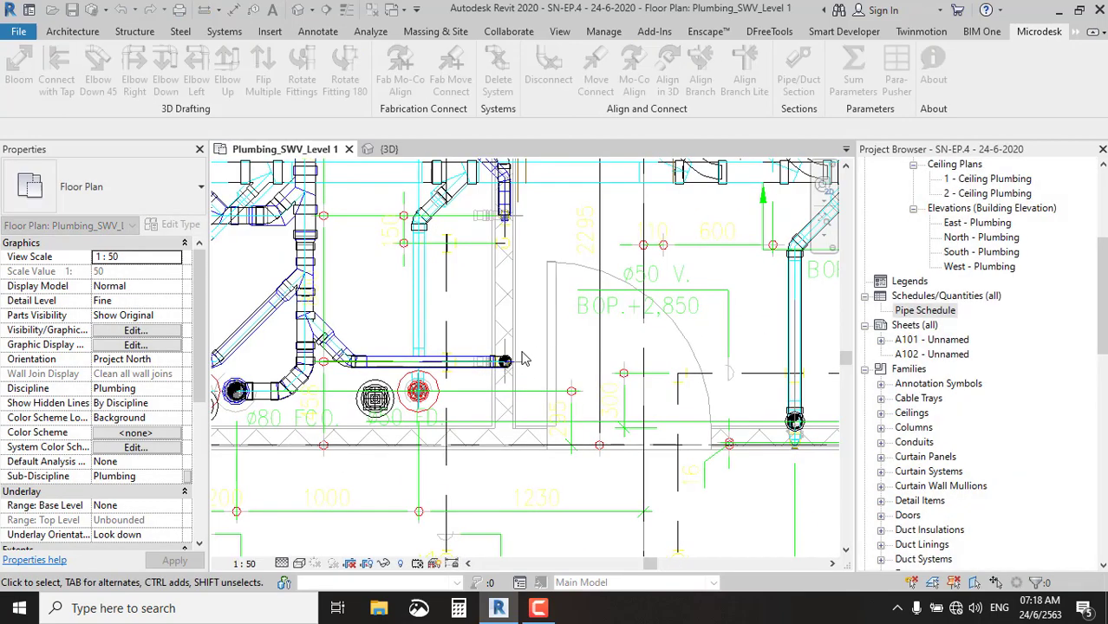
Add an elbow-up fitting at the horizontal pipe's left end and repeat it for other ends.
middle_click_drag(286, 345, 450, 324)
scroll(386, 317, "up", 2)
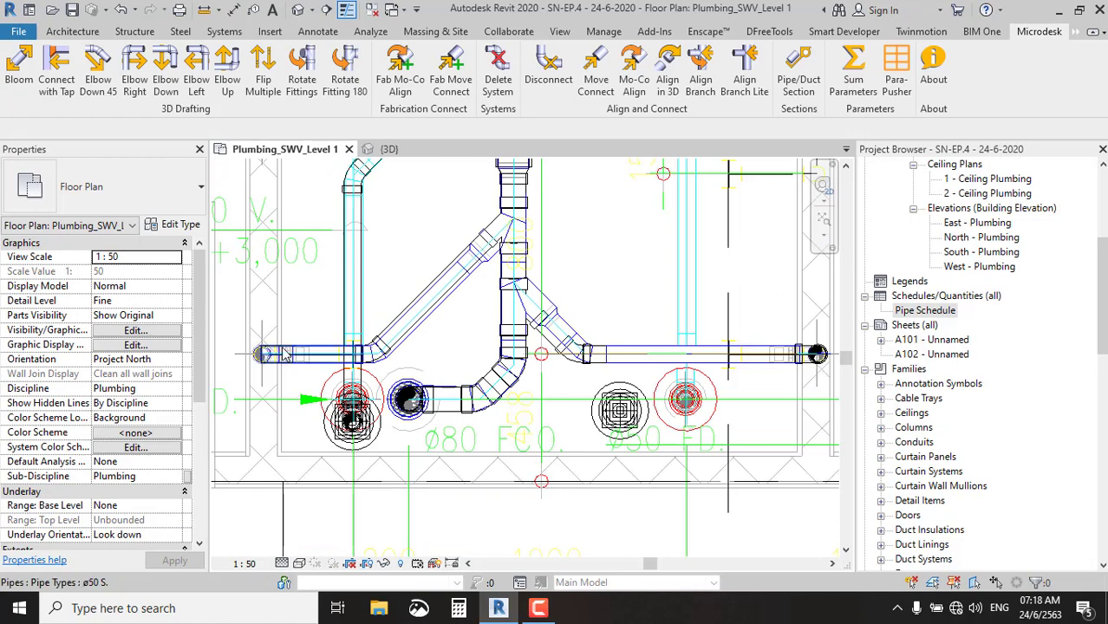
left_click(283, 354)
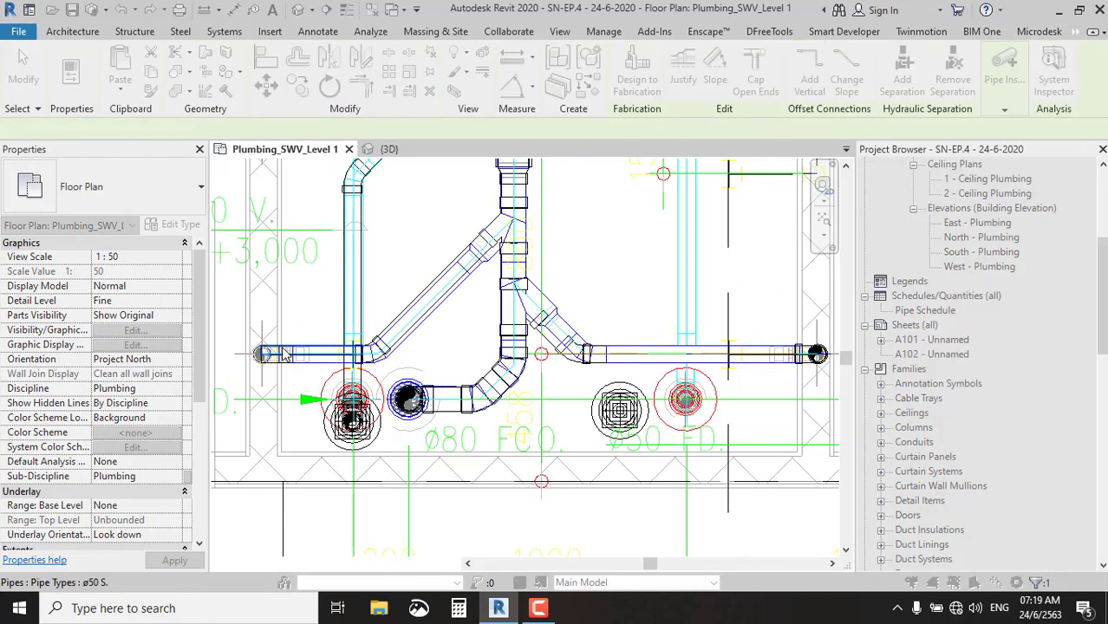
key("Escape")
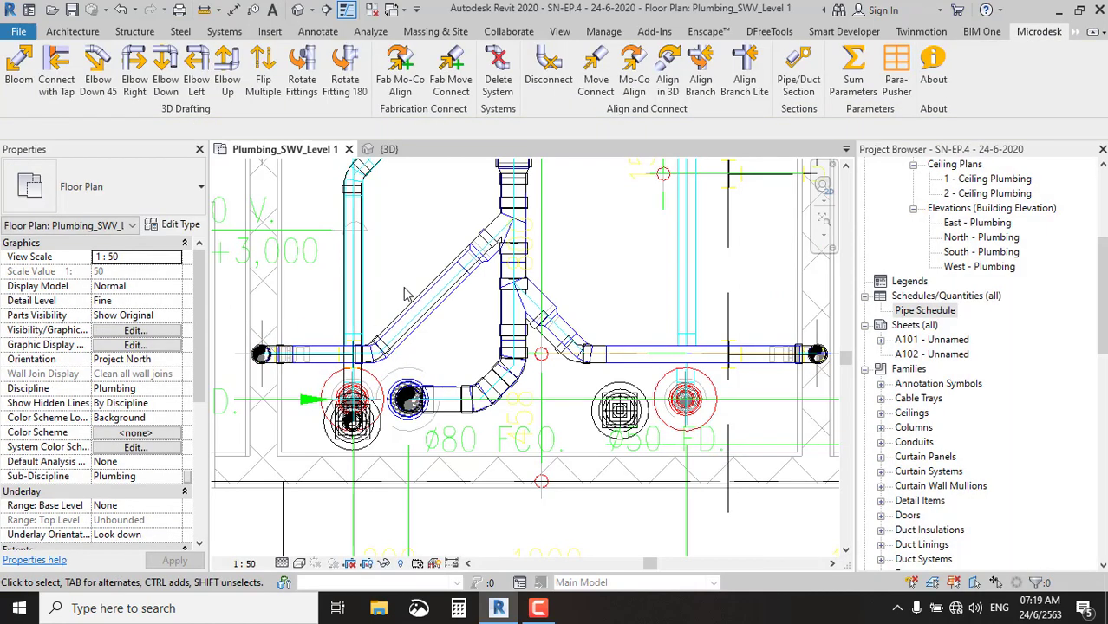
scroll(441, 295, "down", 2)
scroll(442, 295, "up", 2)
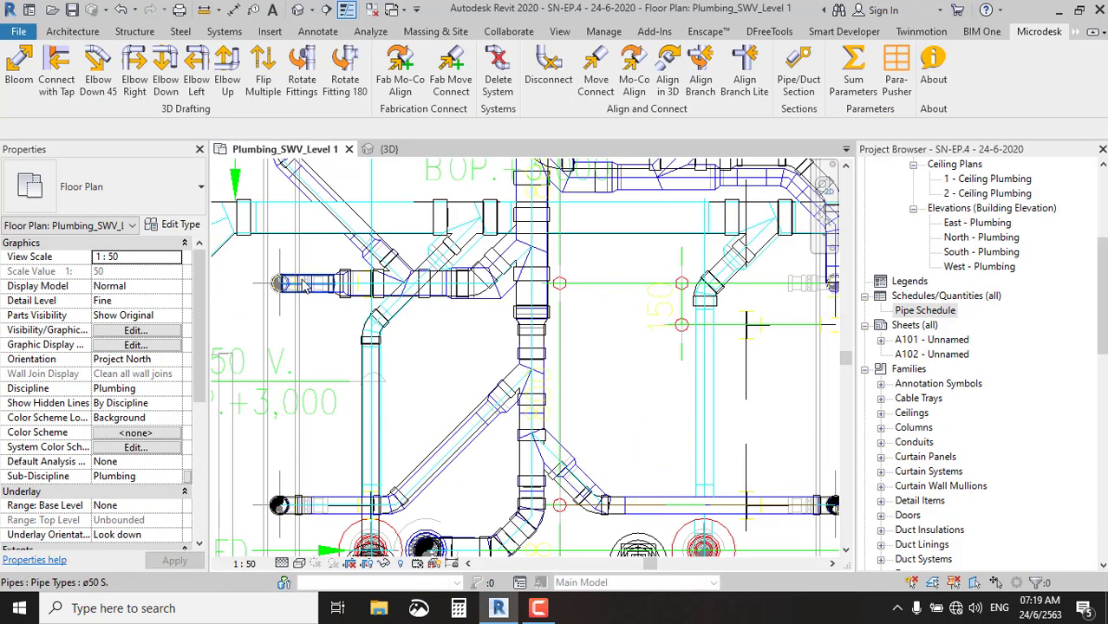
key("Return")
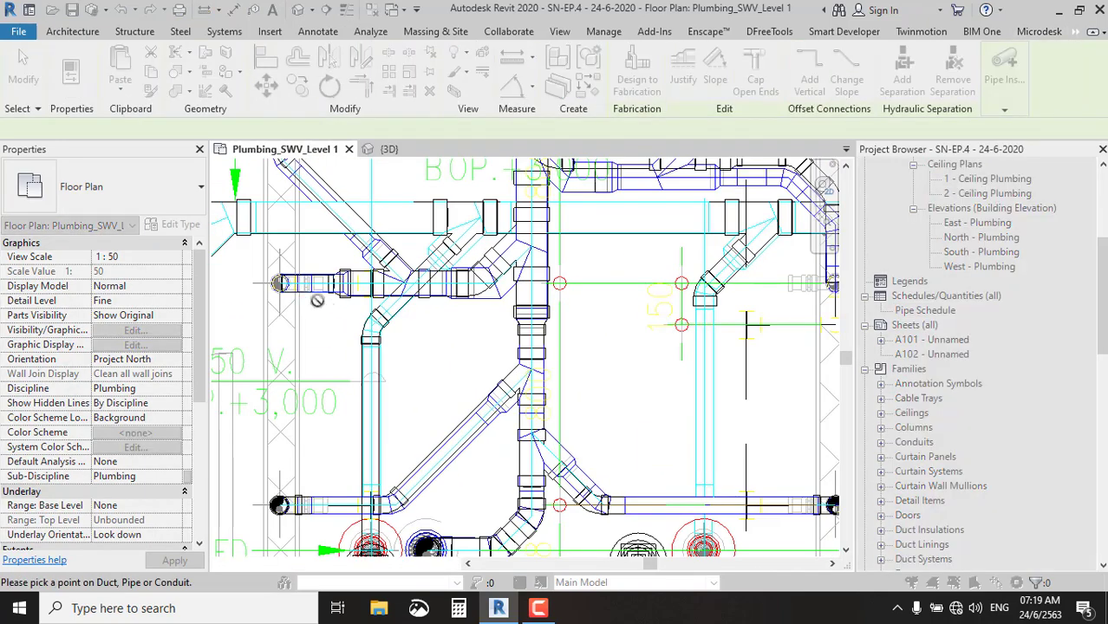
key("Return")
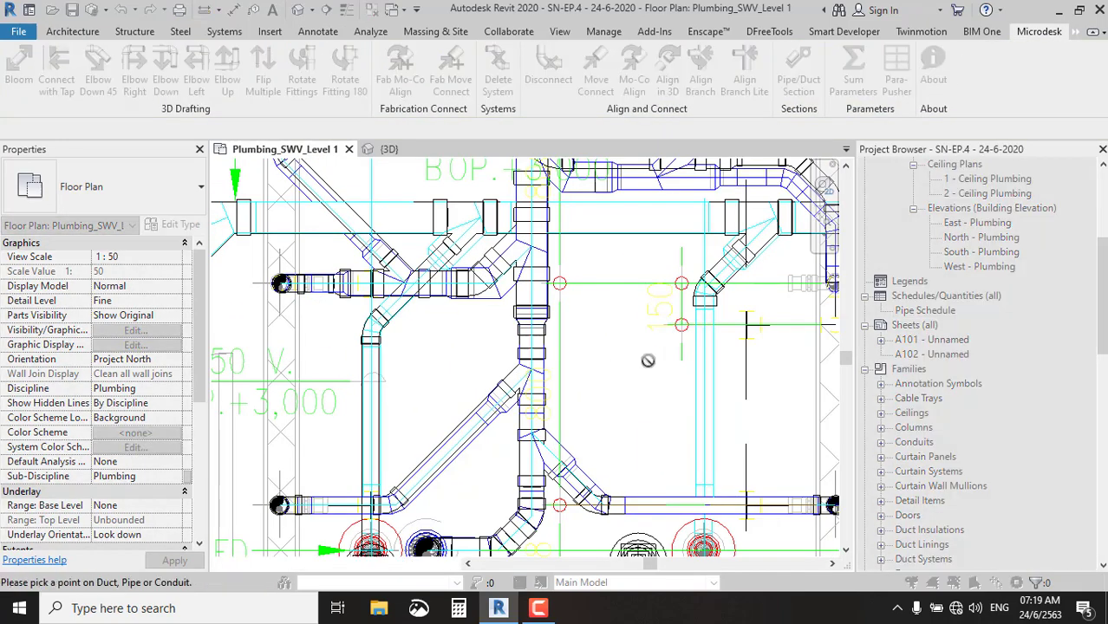
scroll(513, 336, "down", 2)
Inspect the short Ø50 floor-drain branch pipe near the Ø80 vent.
middle_click_drag(513, 336, 667, 201)
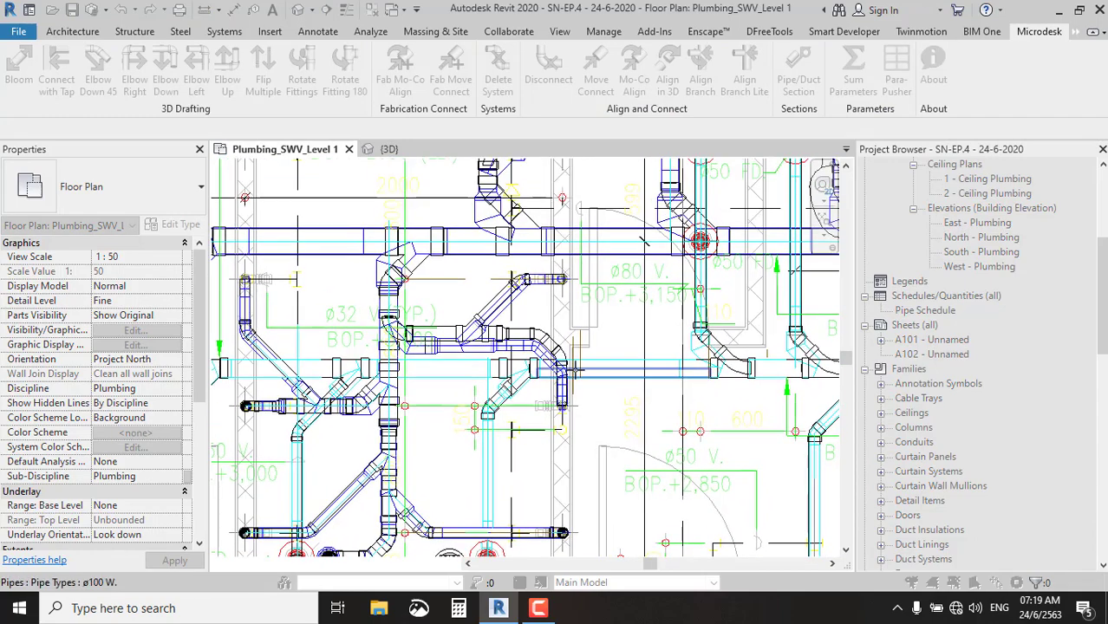
scroll(668, 201, "up", 2)
scroll(667, 201, "up", 2)
left_click(482, 447)
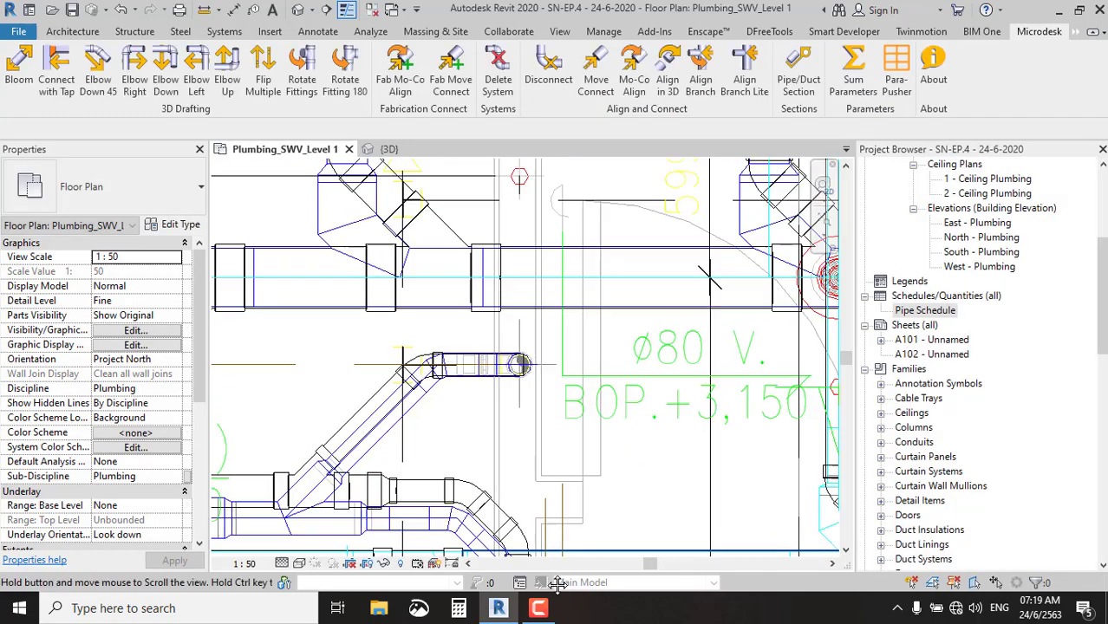
middle_click_drag(507, 422, 508, 448)
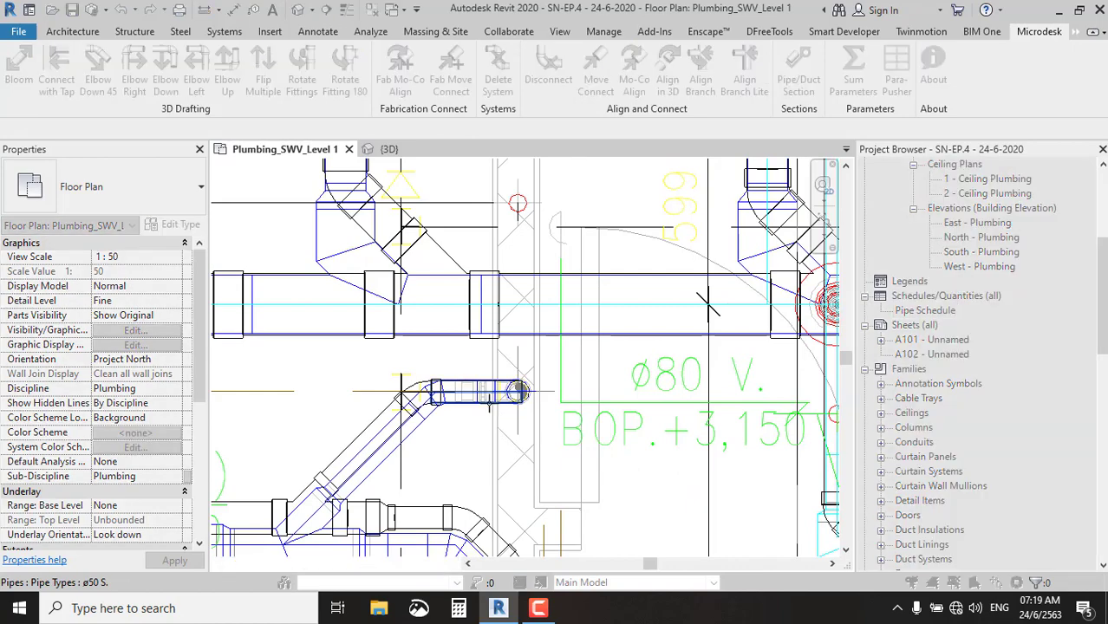
middle_click_drag(444, 353, 462, 339)
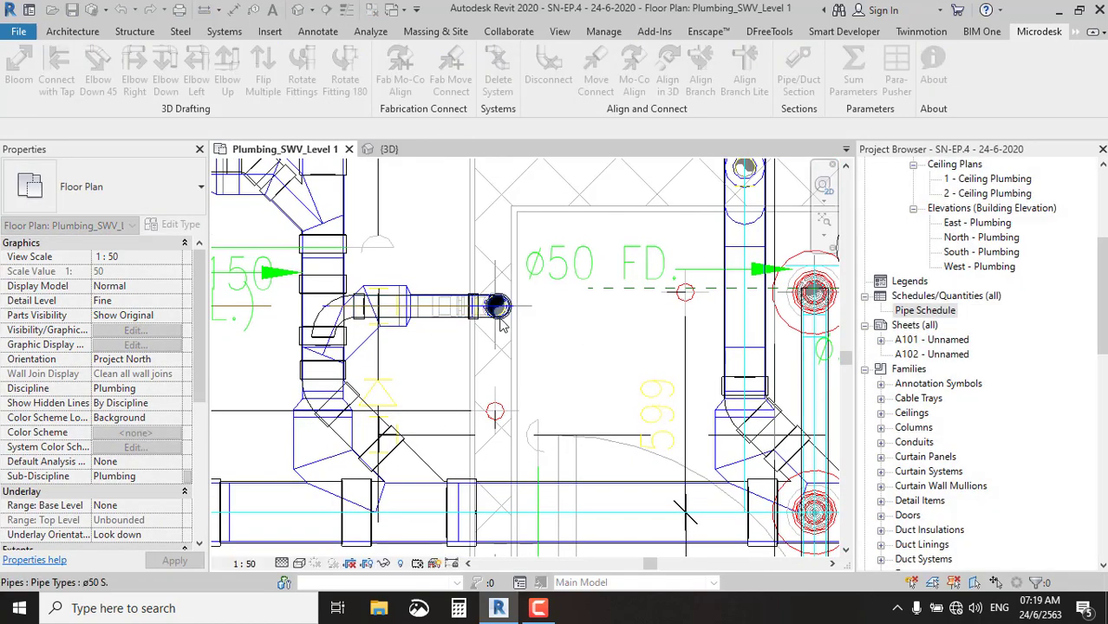
scroll(572, 343, "down", 3)
scroll(527, 236, "up", 2)
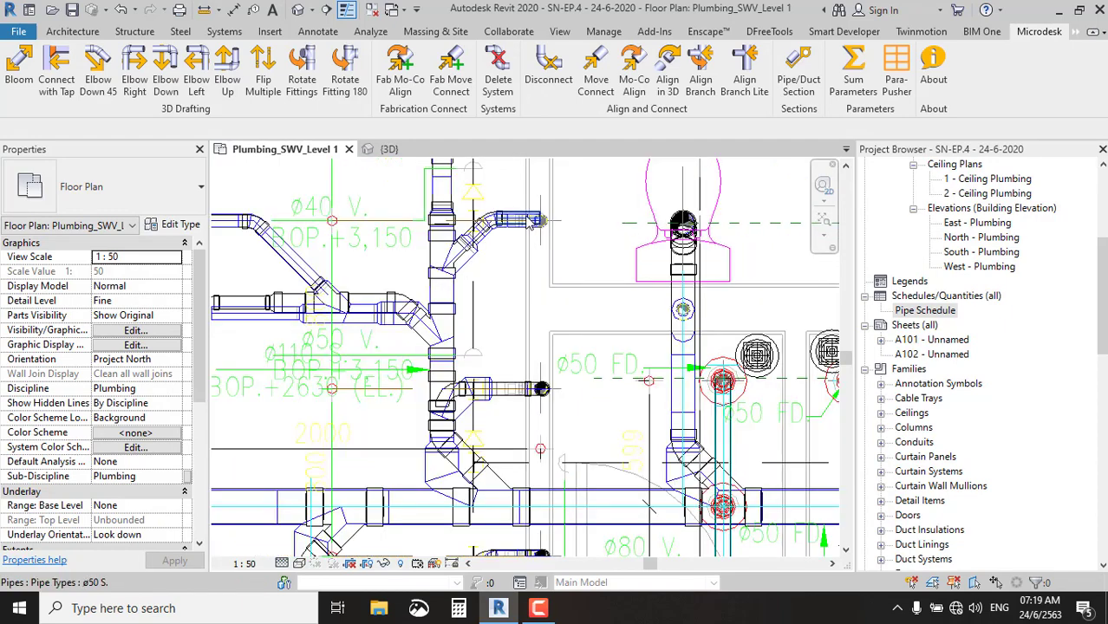
scroll(526, 236, "up", 1)
scroll(526, 236, "up", 1)
scroll(523, 251, "up", 1)
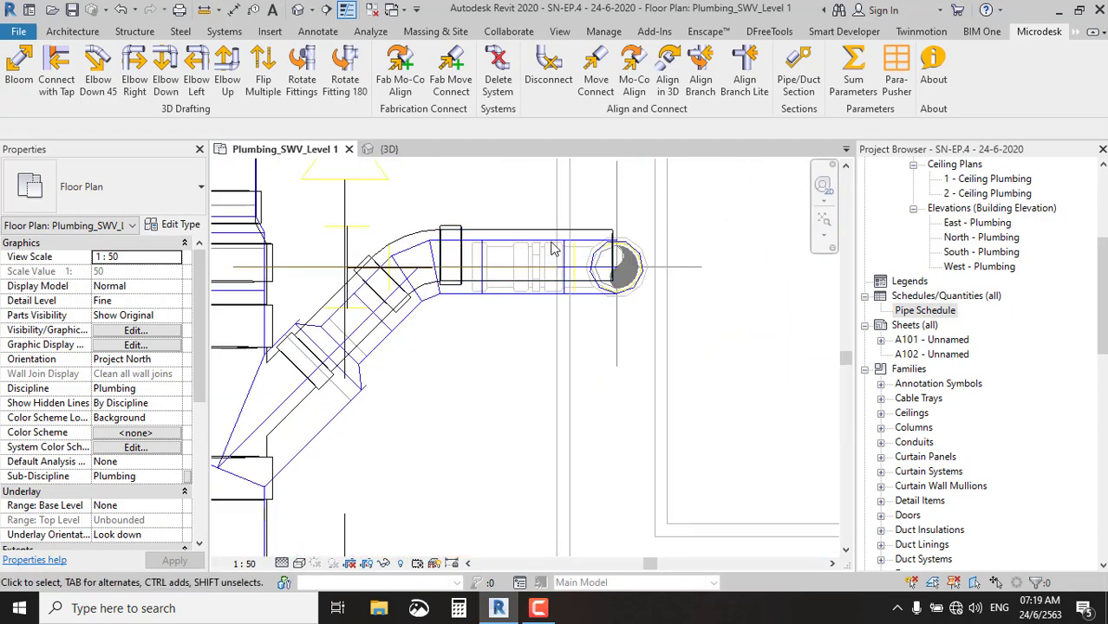
scroll(538, 247, "up", 1)
scroll(555, 250, "down", 1)
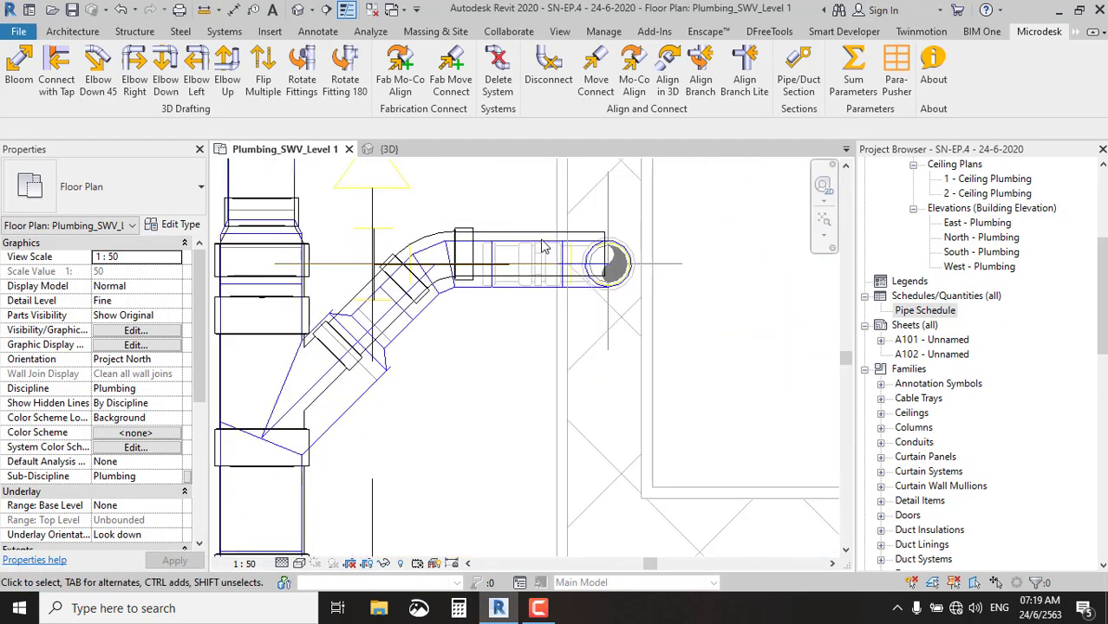
left_click(542, 241)
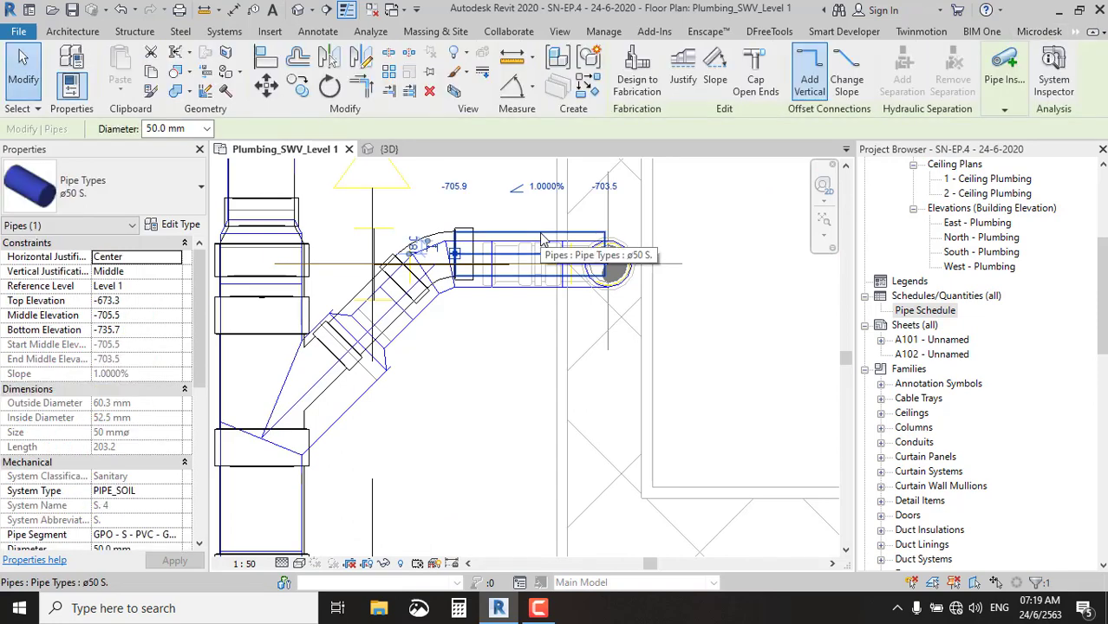
key("Escape")
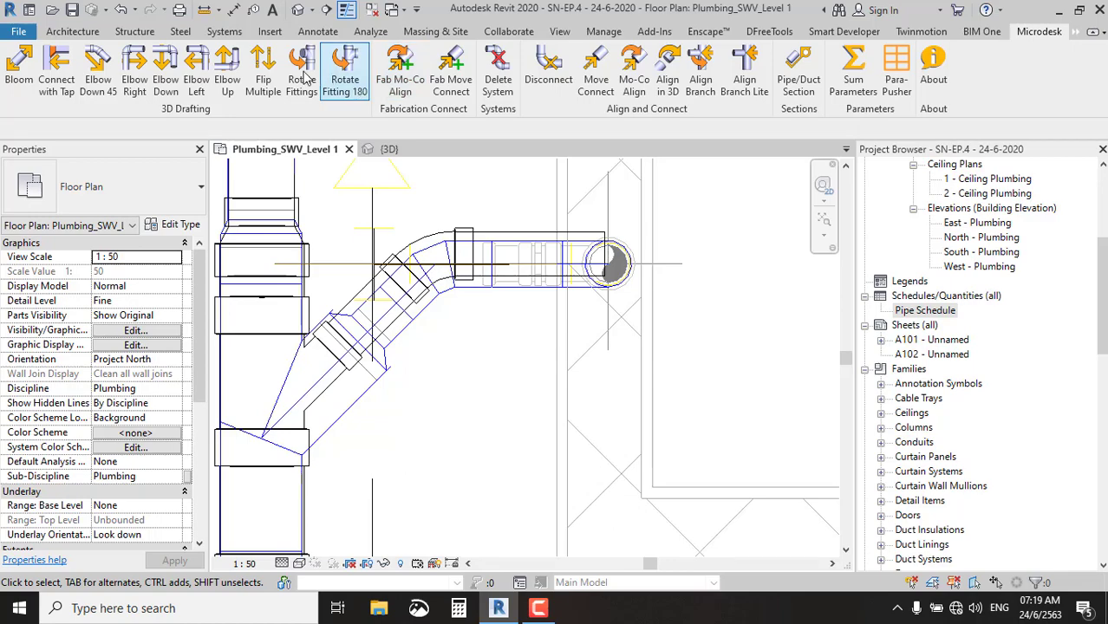
Turn the right, upper-left and lower-left branch pipe ends upward with elbows.
left_click(227, 68)
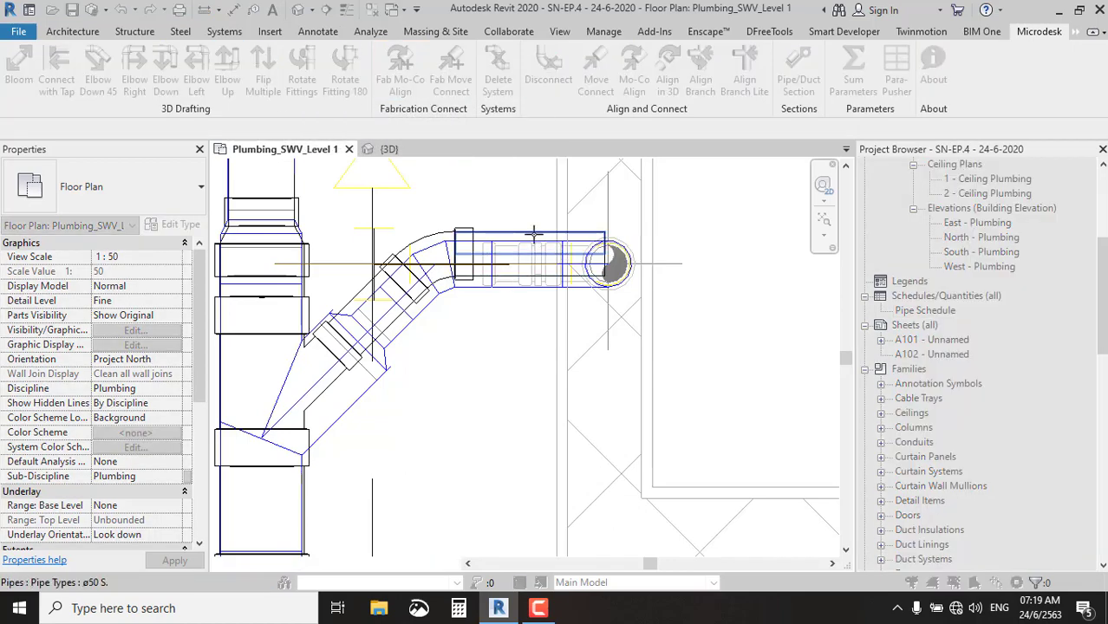
scroll(646, 334, "down", 4)
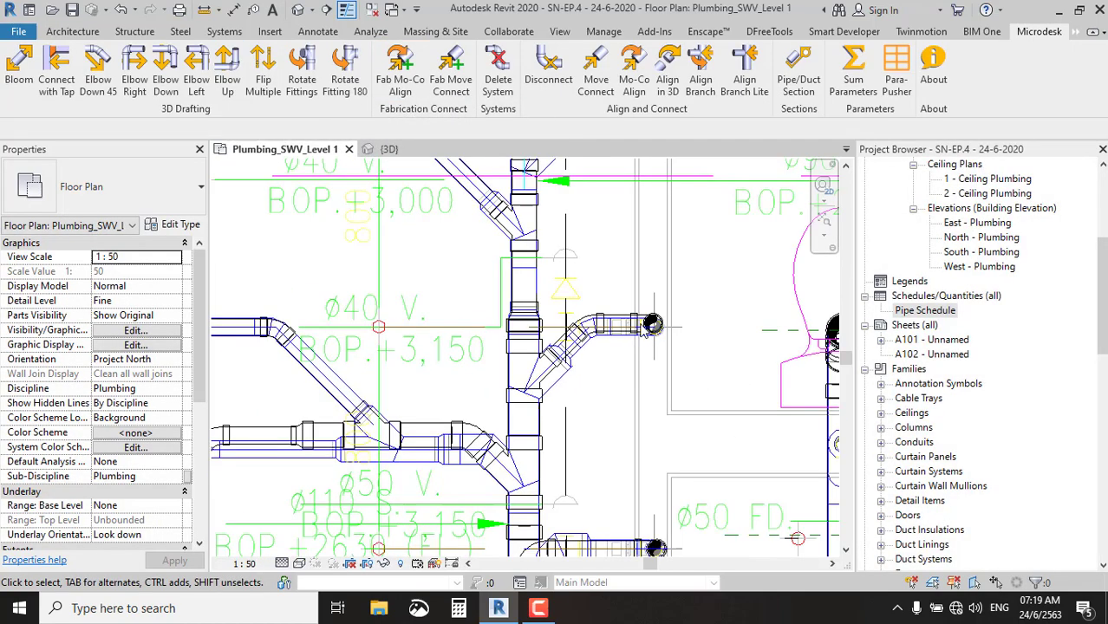
middle_click_drag(625, 264, 615, 298)
left_click(604, 271)
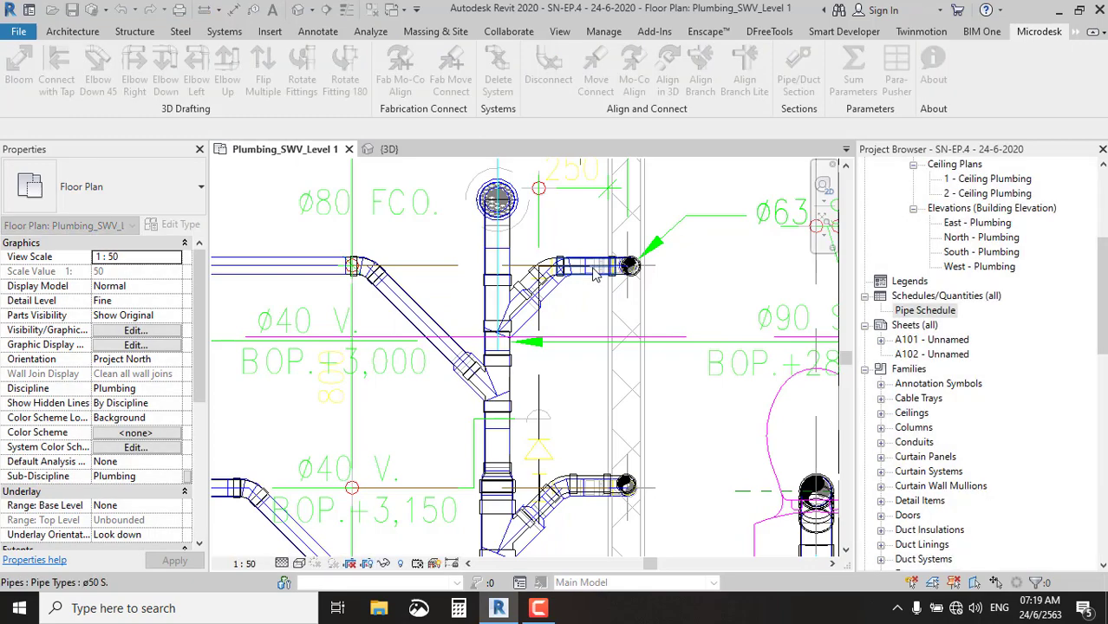
middle_click_drag(261, 260, 456, 273)
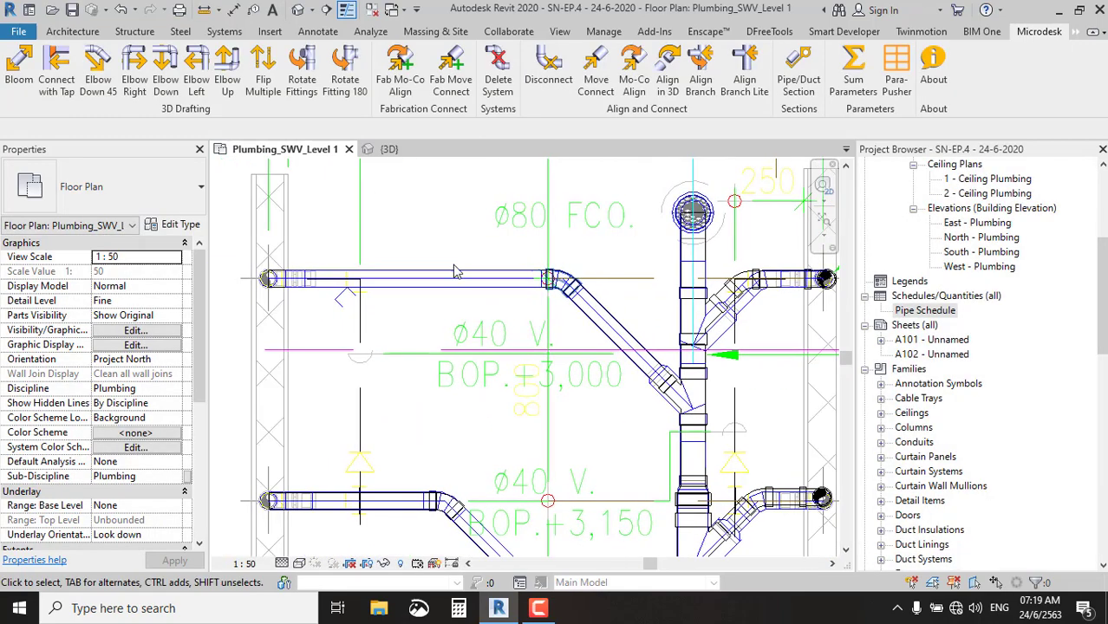
left_click(292, 276)
left_click(302, 497)
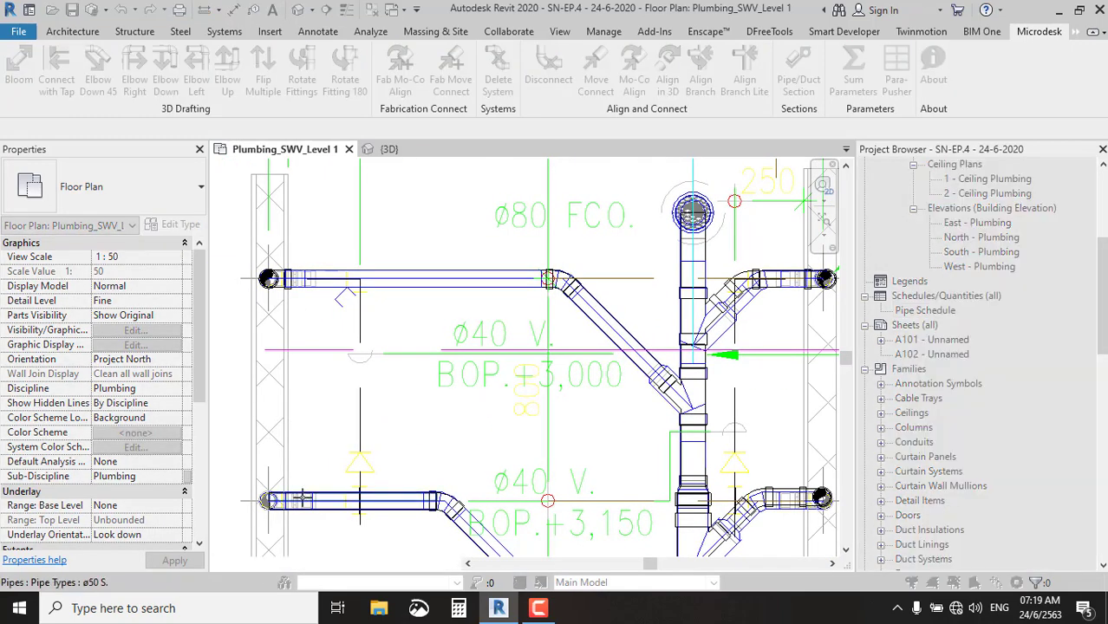
Select the ø80 vertical riser pipe below the FCO to check its pipe type.
middle_click_drag(315, 522, 427, 238)
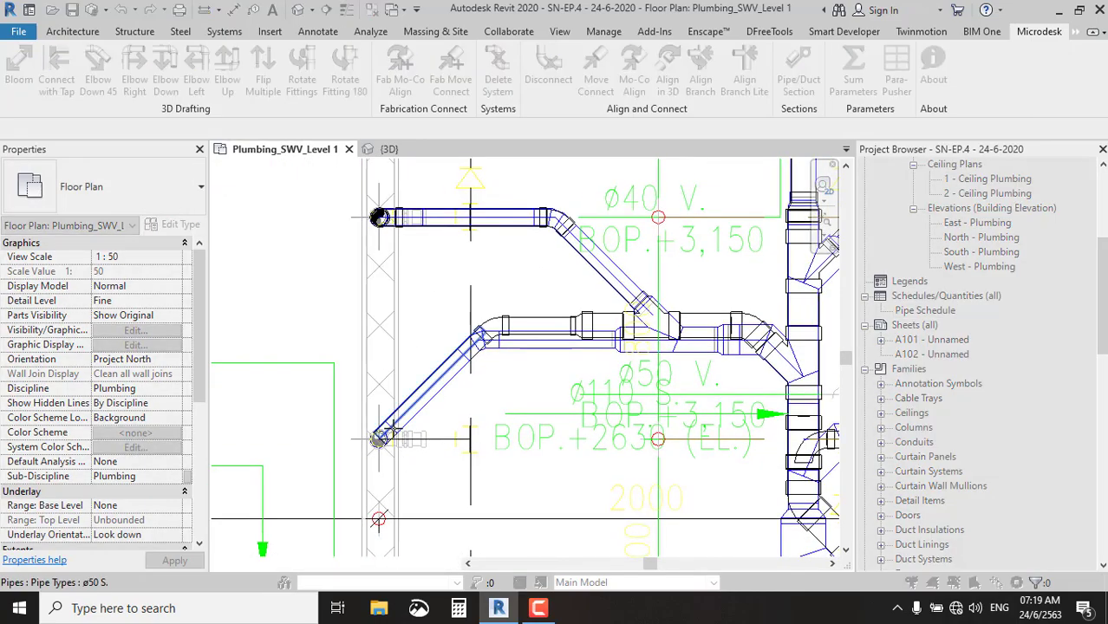
mouse_move(413, 496)
middle_mouse_down()
mouse_move(458, 400)
mouse_move(485, 423)
middle_mouse_up()
scroll(458, 400, "down", 2)
scroll(485, 423, "up", 2)
middle_click_drag(458, 317, 507, 460)
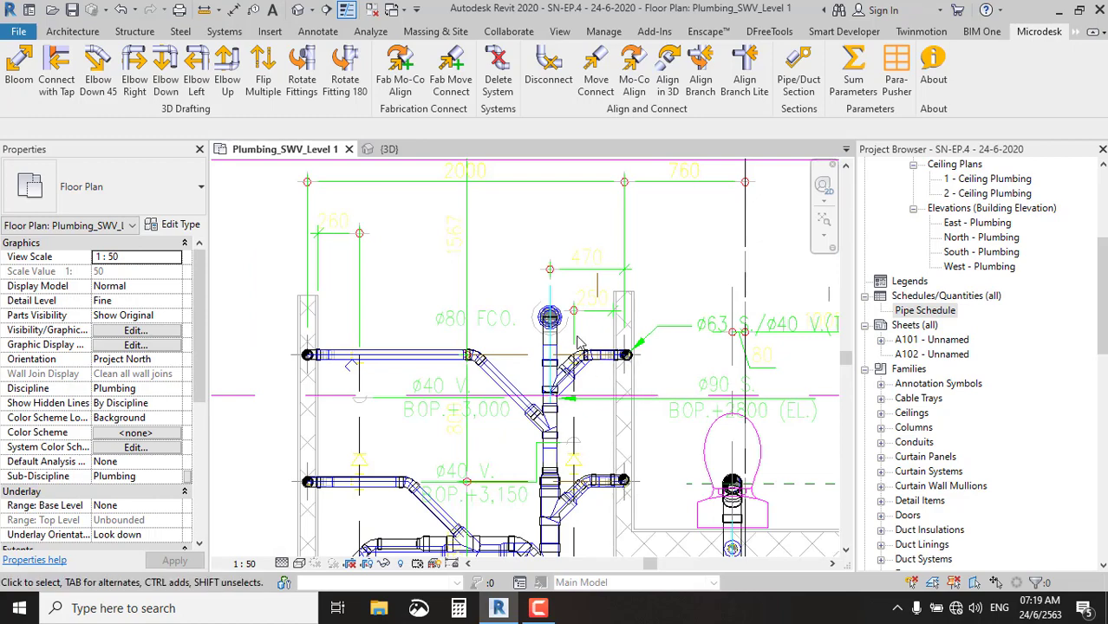
scroll(582, 371, "up", 2)
scroll(583, 371, "up", 2)
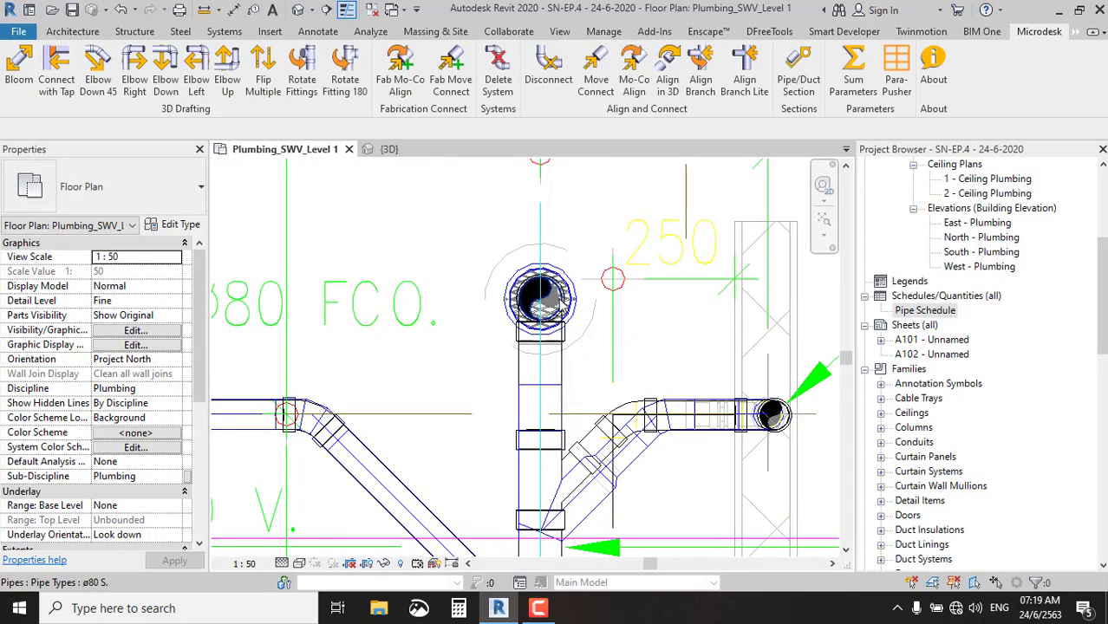
left_click(562, 300)
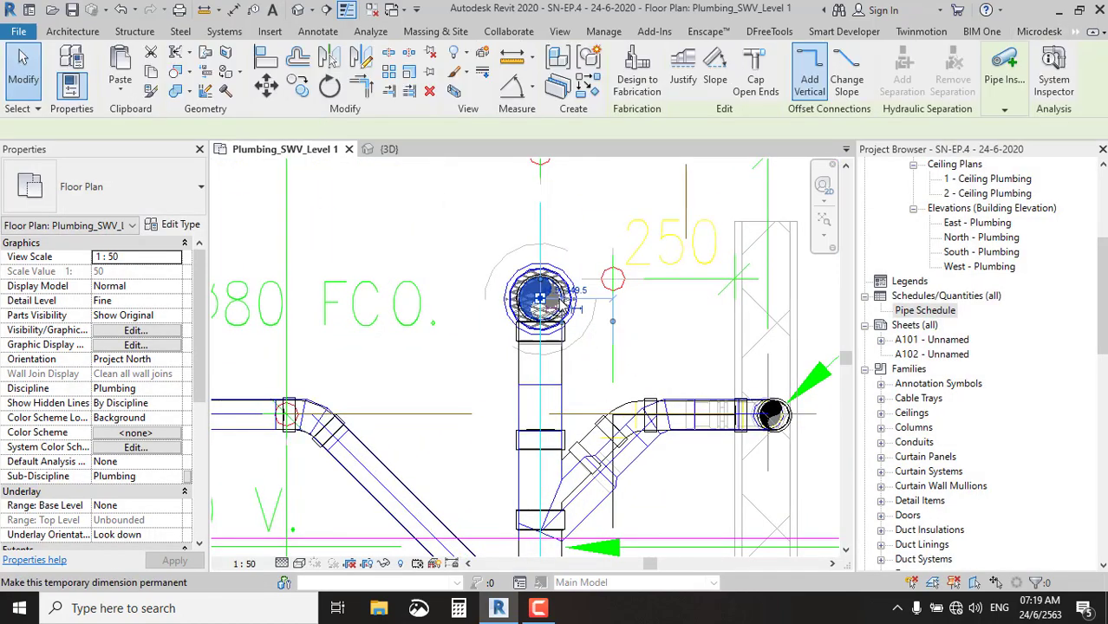
left_click(717, 78)
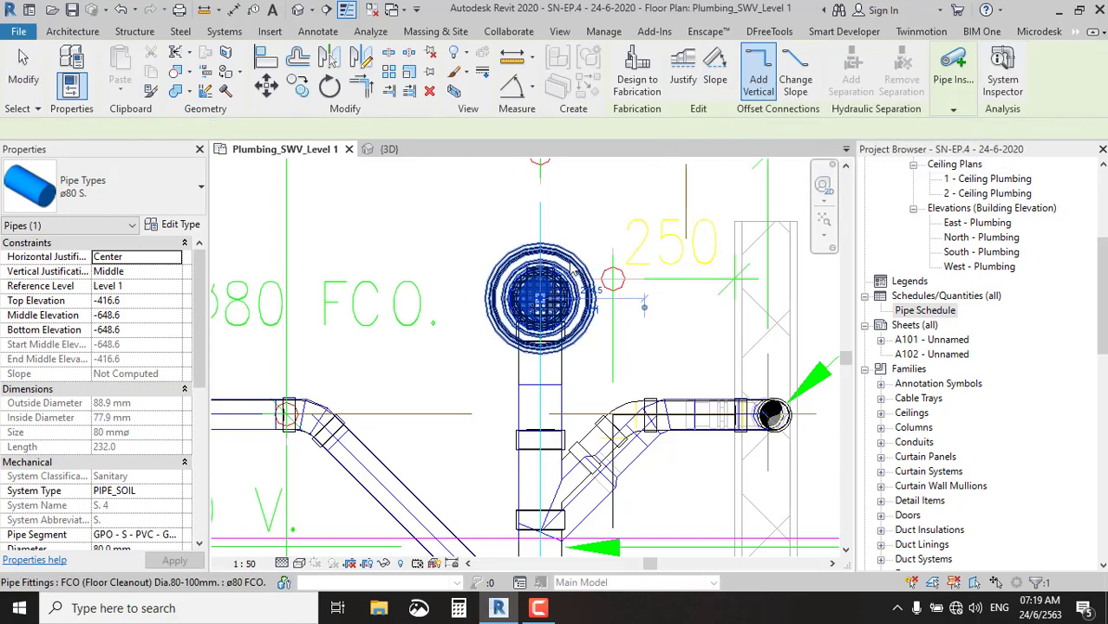
scroll(537, 277, "down", 5)
key("Escape")
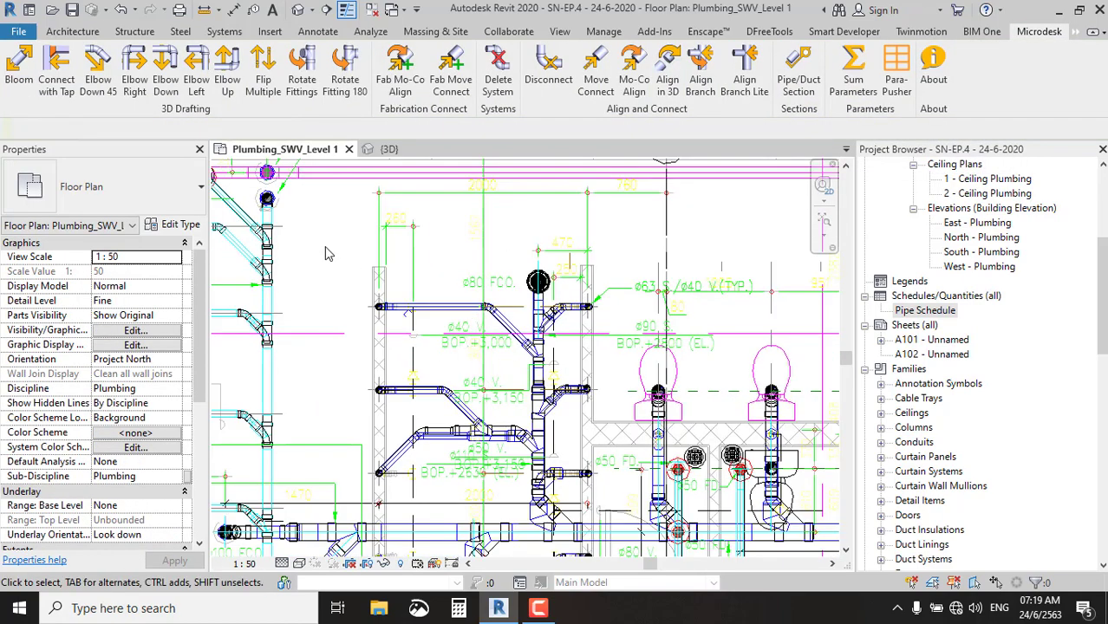
scroll(490, 250, "up", 2)
scroll(451, 225, "up", 3)
scroll(424, 209, "up", 2)
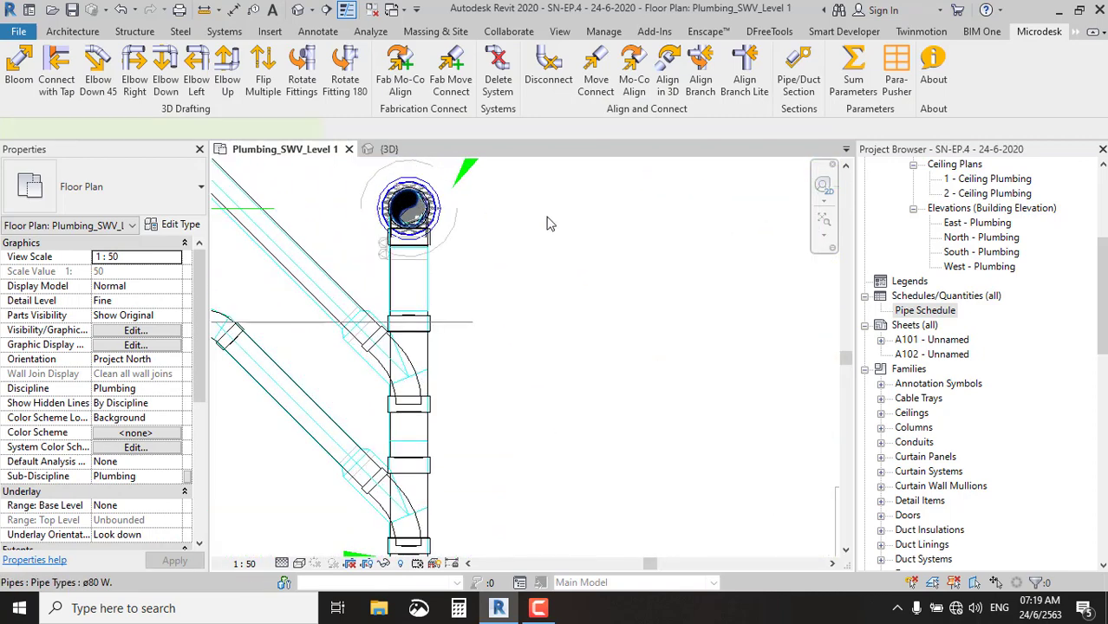
left_click(432, 278)
left_click(178, 225)
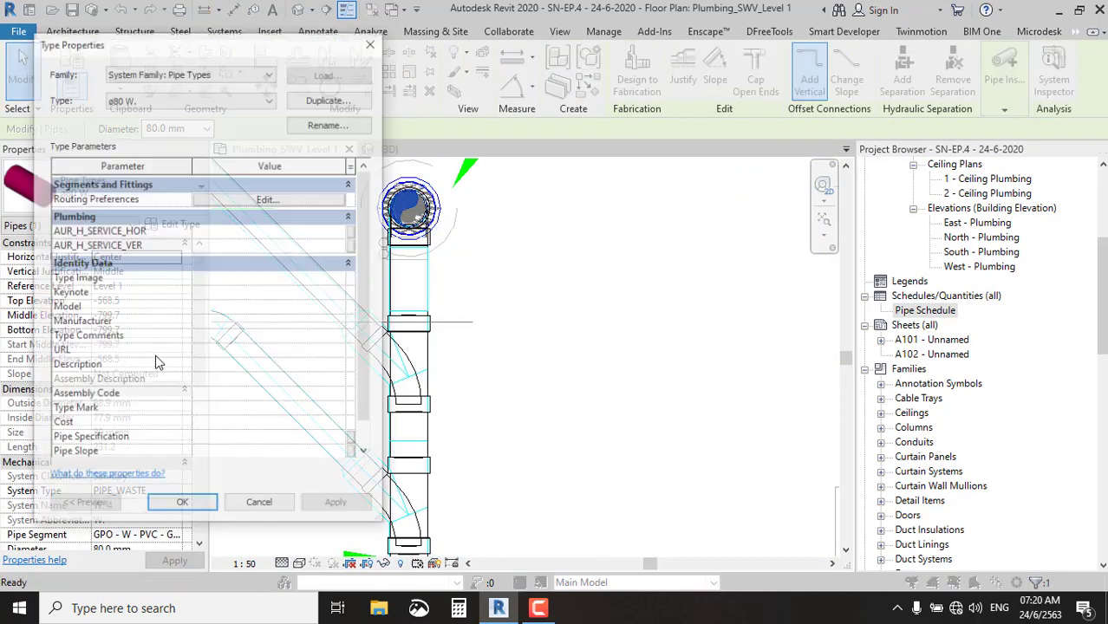
left_click(271, 200)
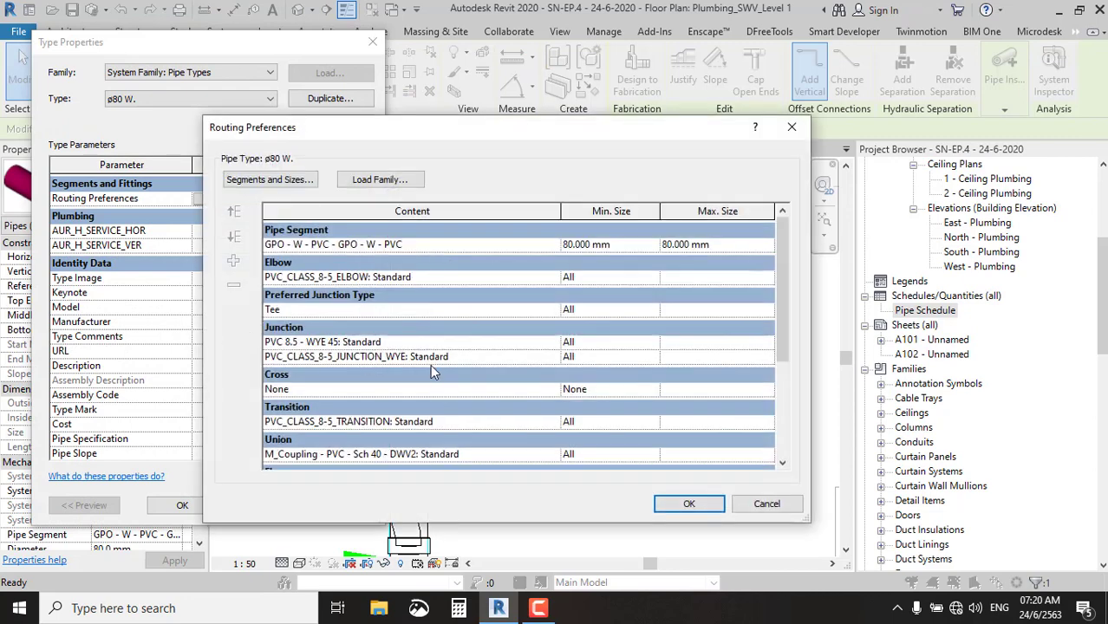
scroll(433, 368, "down", 5)
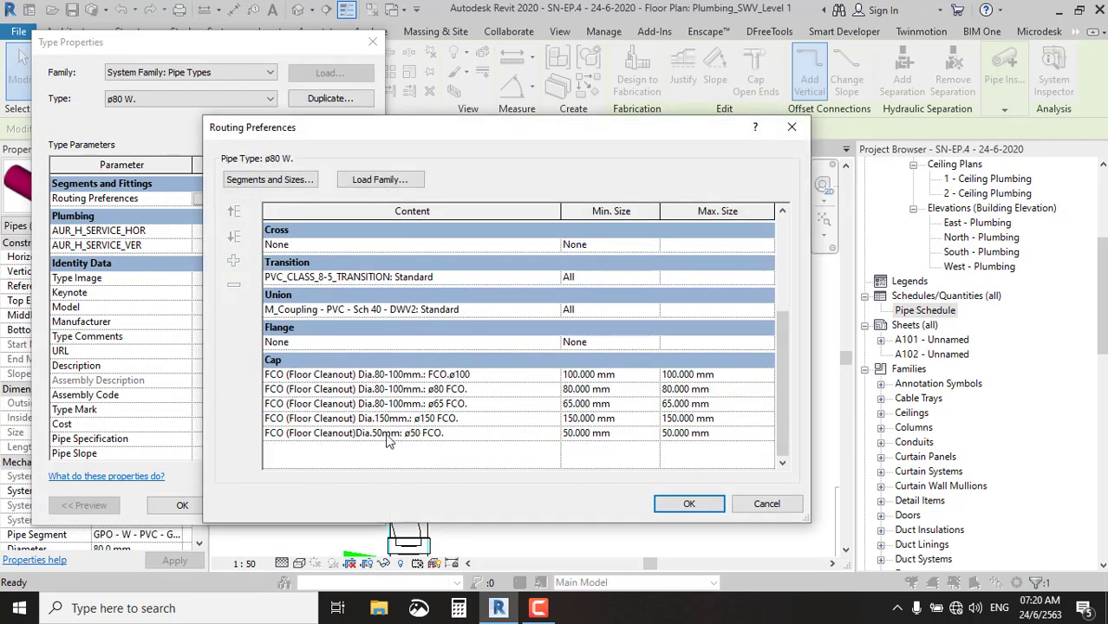
left_click(685, 503)
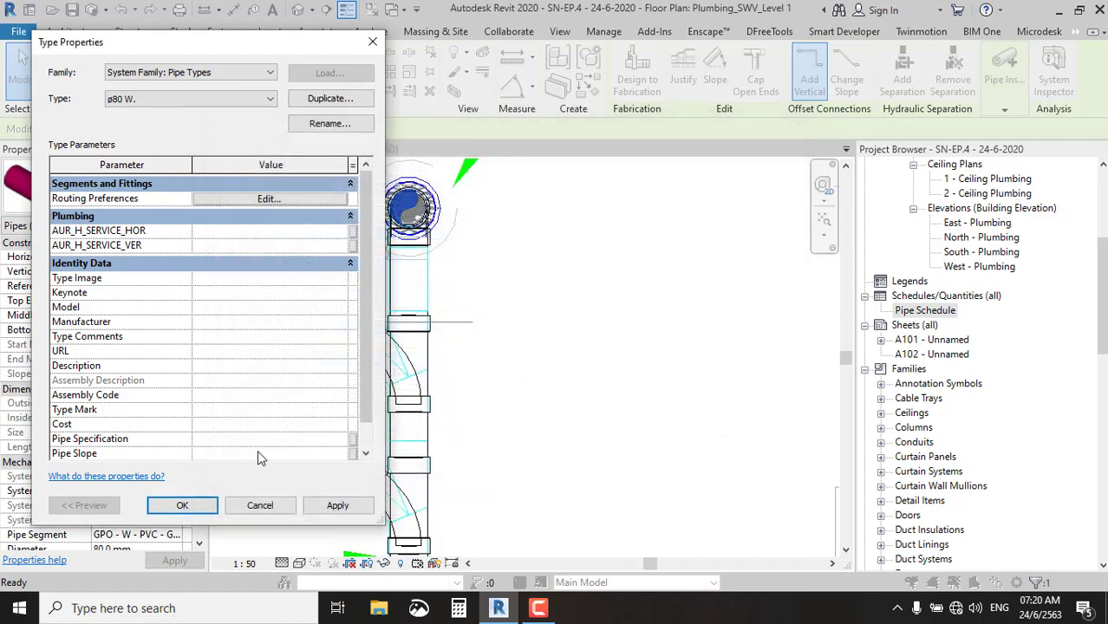
left_click(210, 503)
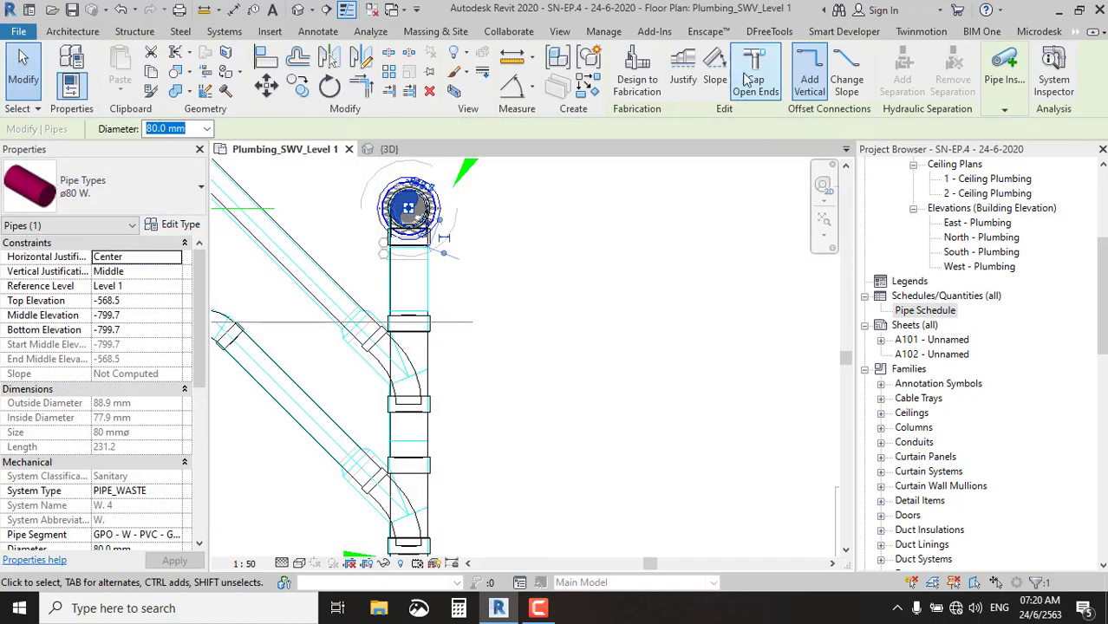
Zoom to the ø100 FCO and inspect its vertical ø100 S pipe.
scroll(505, 251, "down", 2)
scroll(507, 247, "down", 2)
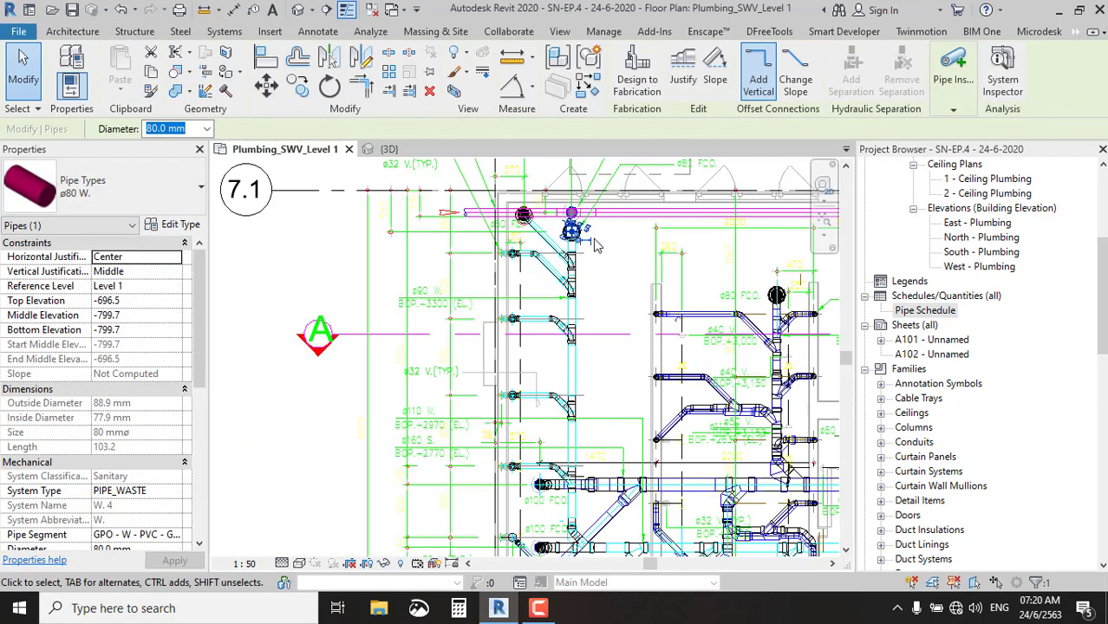
scroll(511, 232, "up", 2)
scroll(511, 232, "up", 2)
scroll(521, 260, "down", 2)
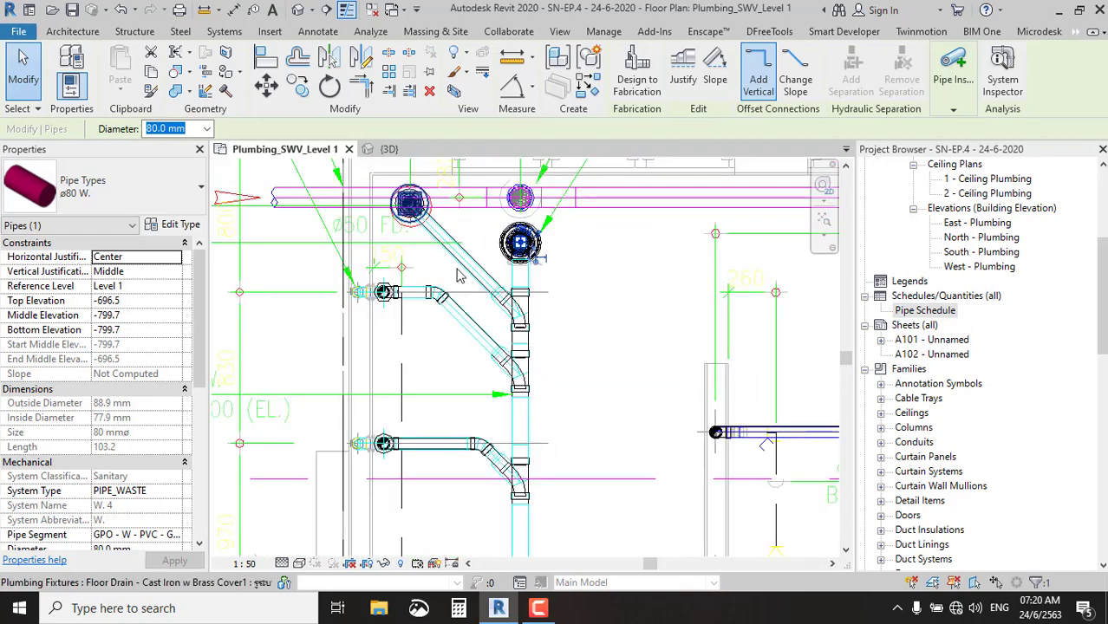
scroll(559, 315, "down", 2)
scroll(559, 315, "down", 2)
scroll(612, 420, "down", 1)
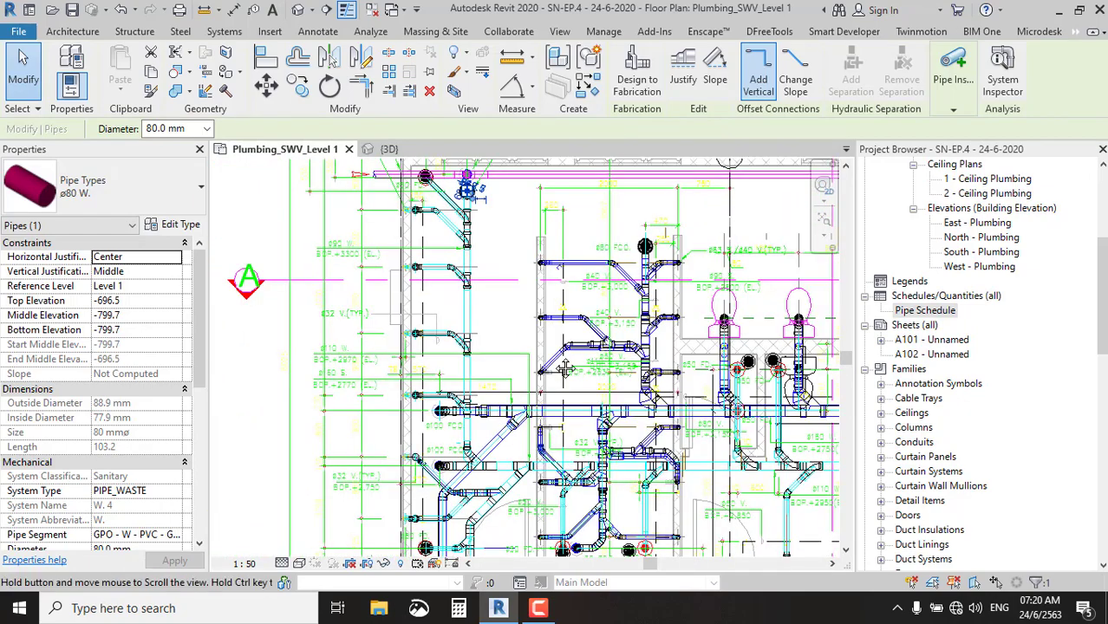
scroll(564, 371, "up", 2)
scroll(538, 360, "up", 2)
scroll(515, 354, "up", 2)
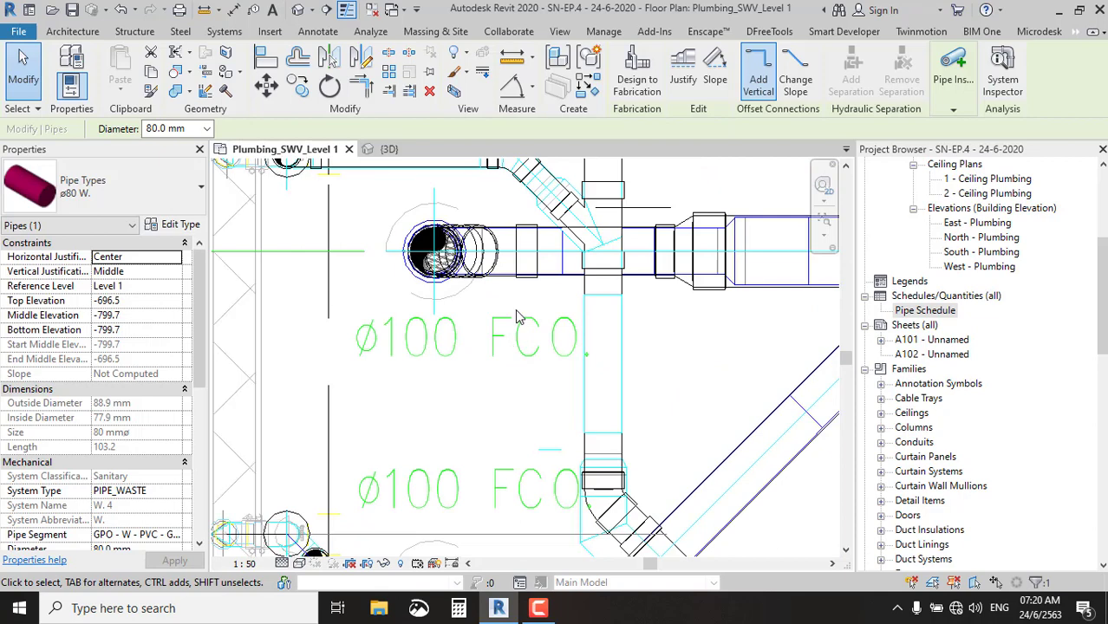
middle_click_drag(468, 301, 488, 366)
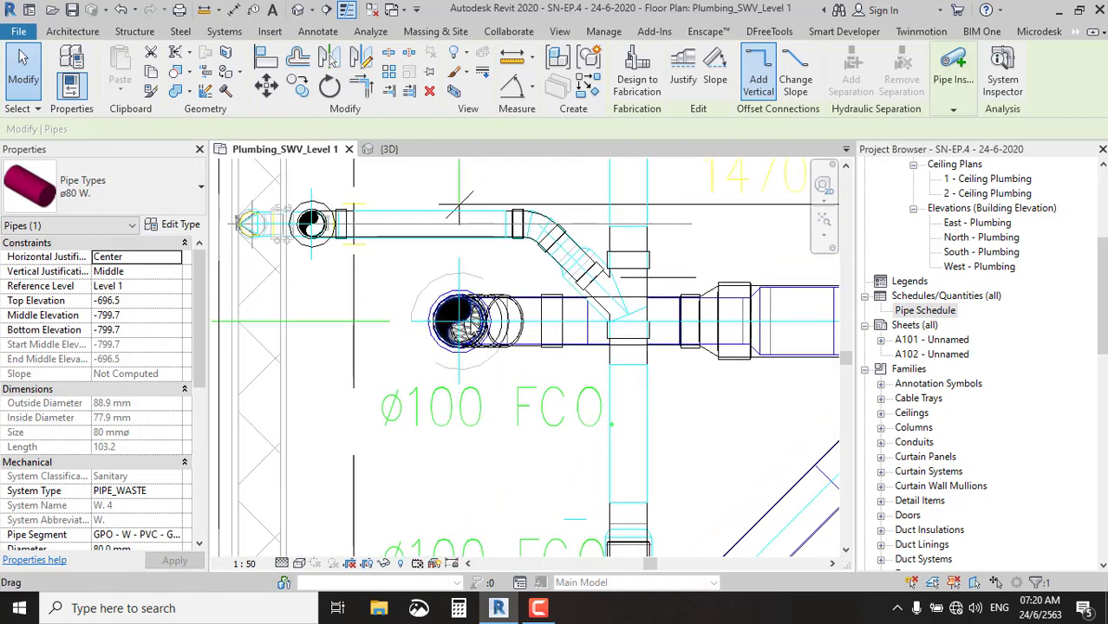
left_click(462, 319)
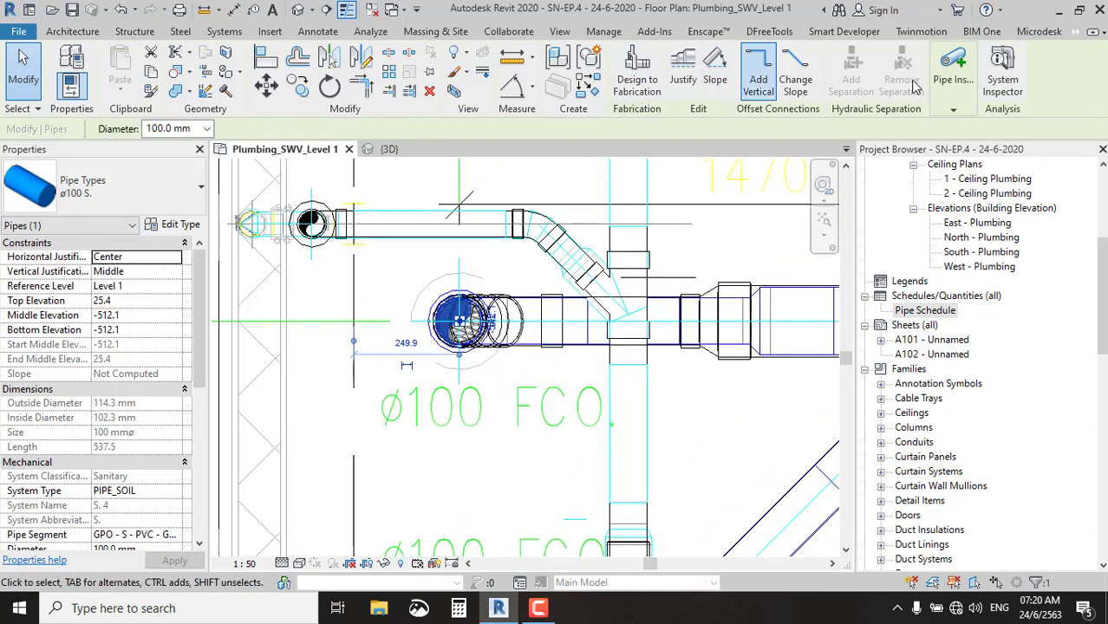
key("Escape")
Check the pipe connector fixture and the ø100 S pipe at the cleanout.
scroll(472, 312, "up", 2)
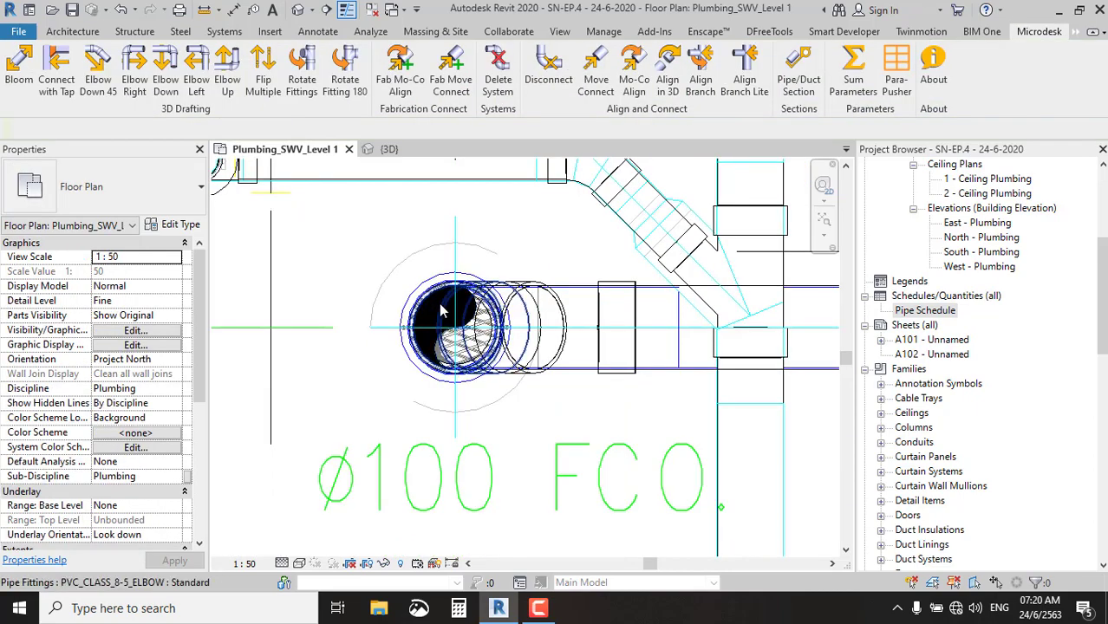
left_click(438, 310)
scroll(438, 310, "up", 2)
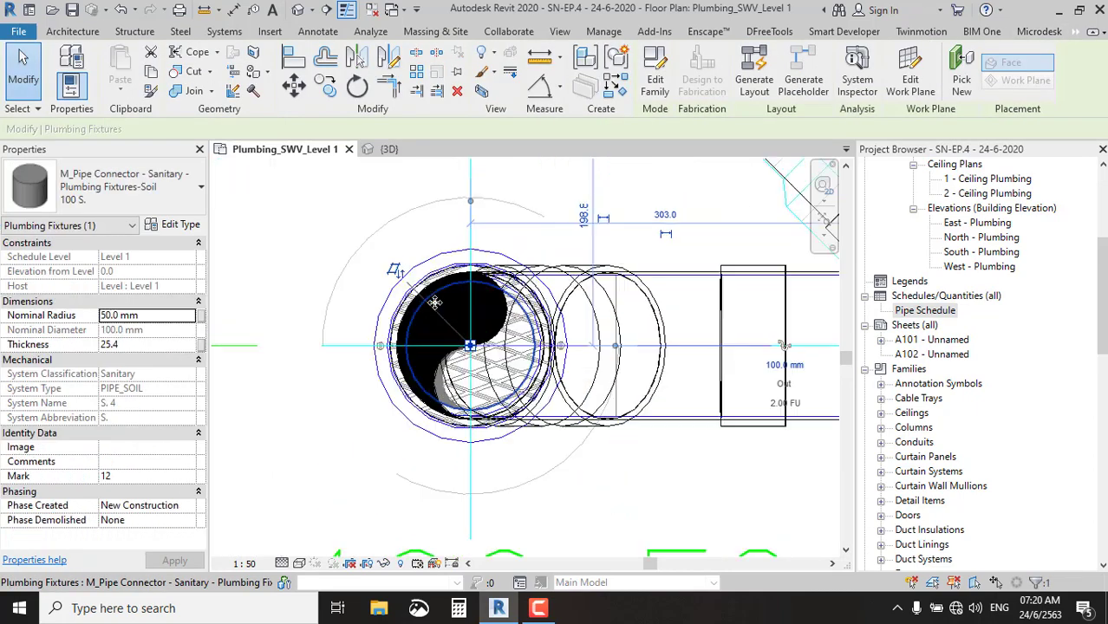
key("Escape")
left_click(433, 289)
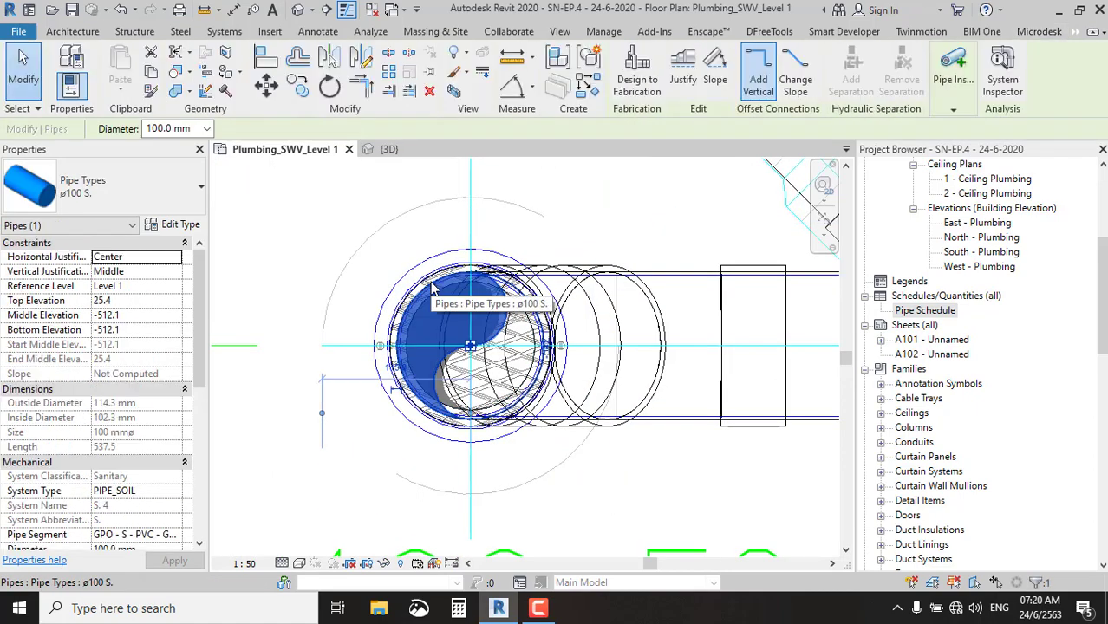
left_click(628, 209)
Window-select the 81 toilet piping elements and box them in a 3D view.
scroll(520, 232, "down", 3)
scroll(501, 260, "down", 2)
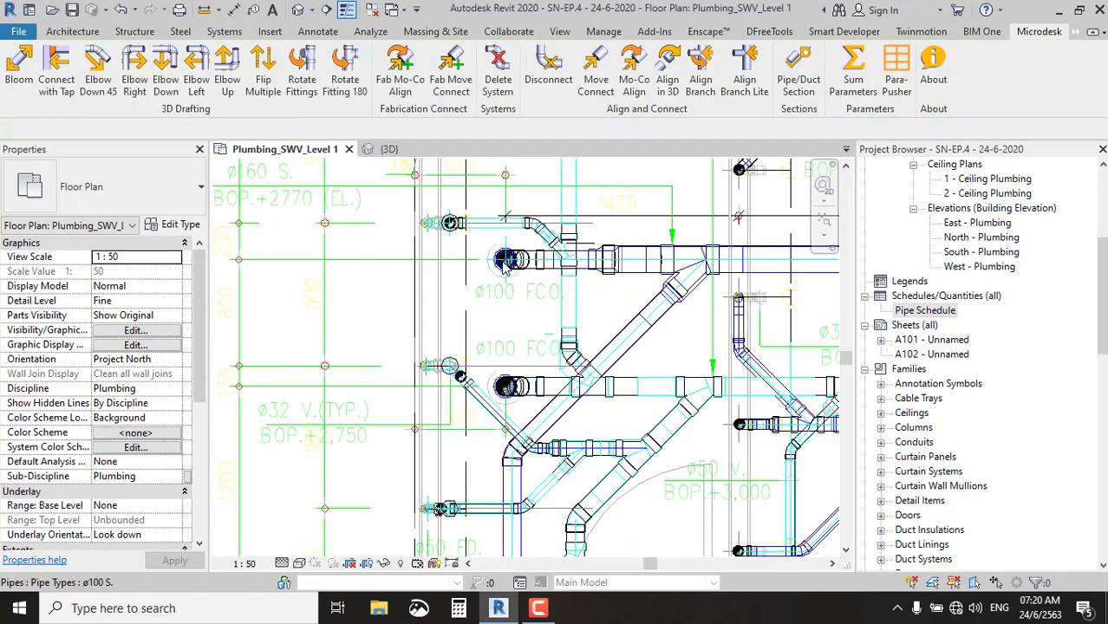
scroll(485, 257, "down", 2)
scroll(468, 255, "down", 2)
scroll(449, 252, "down", 2)
scroll(449, 252, "up", 1)
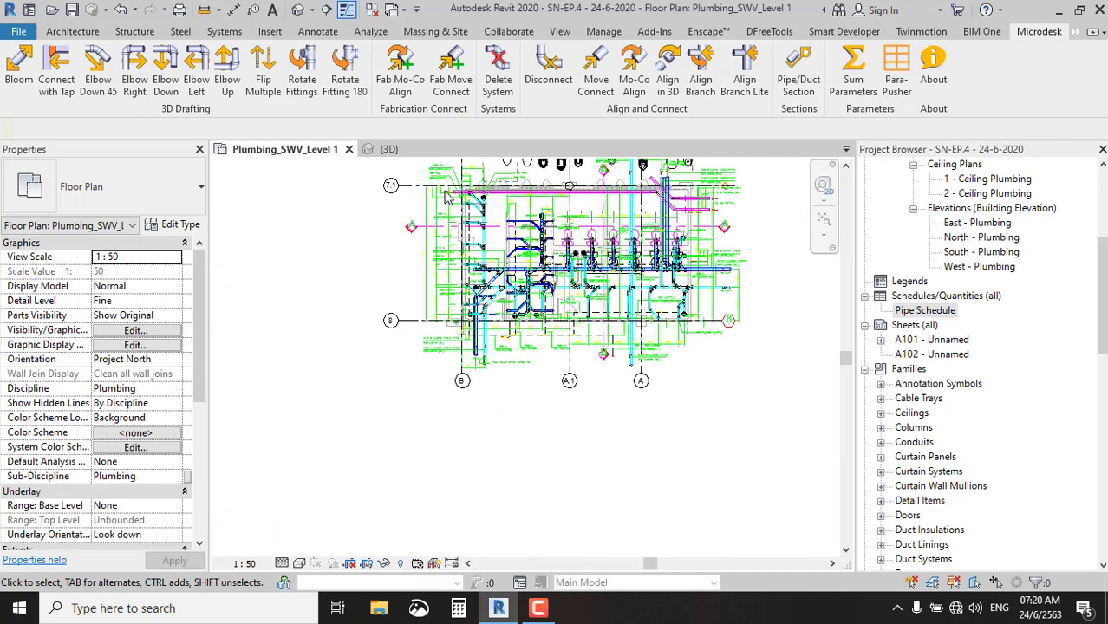
scroll(419, 208, "up", 1)
left_click_drag(400, 198, 520, 397)
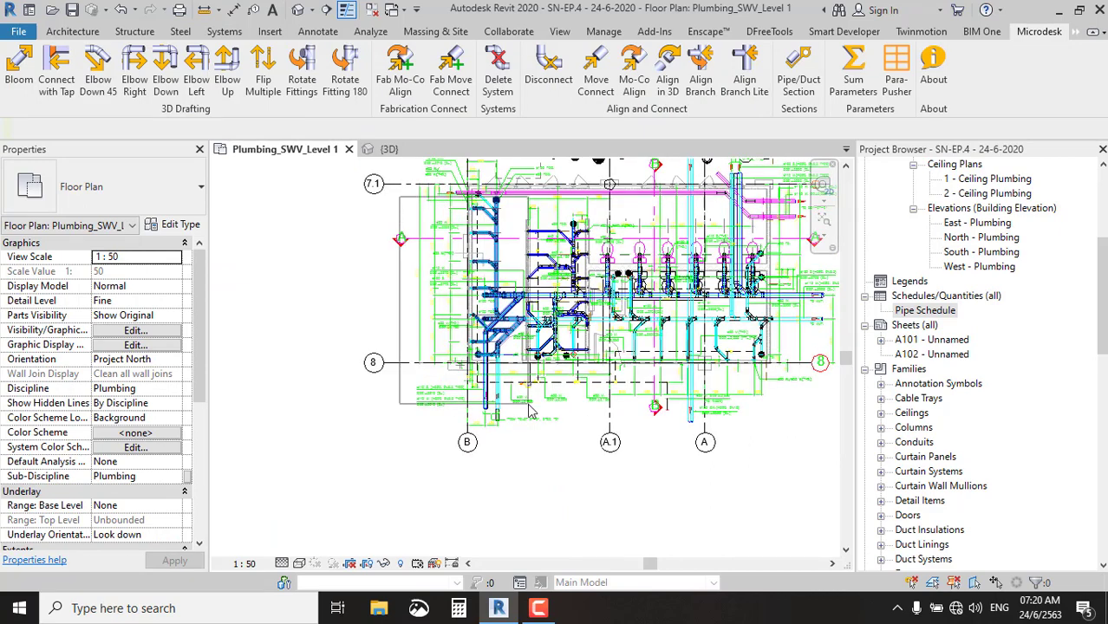
left_click_drag(503, 343, 505, 345)
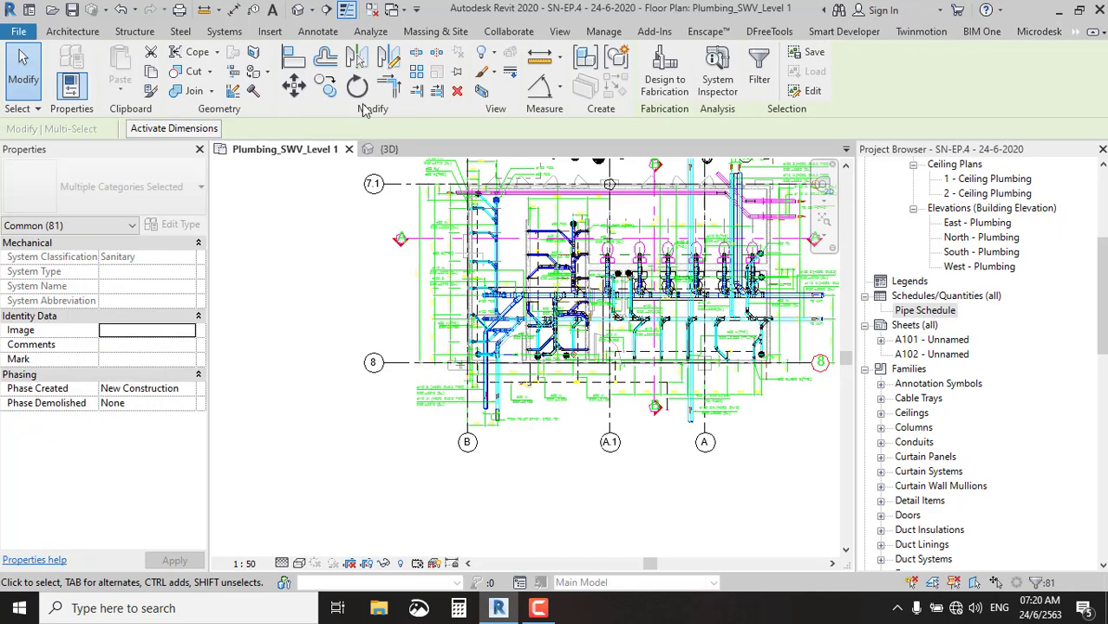
left_click(483, 93)
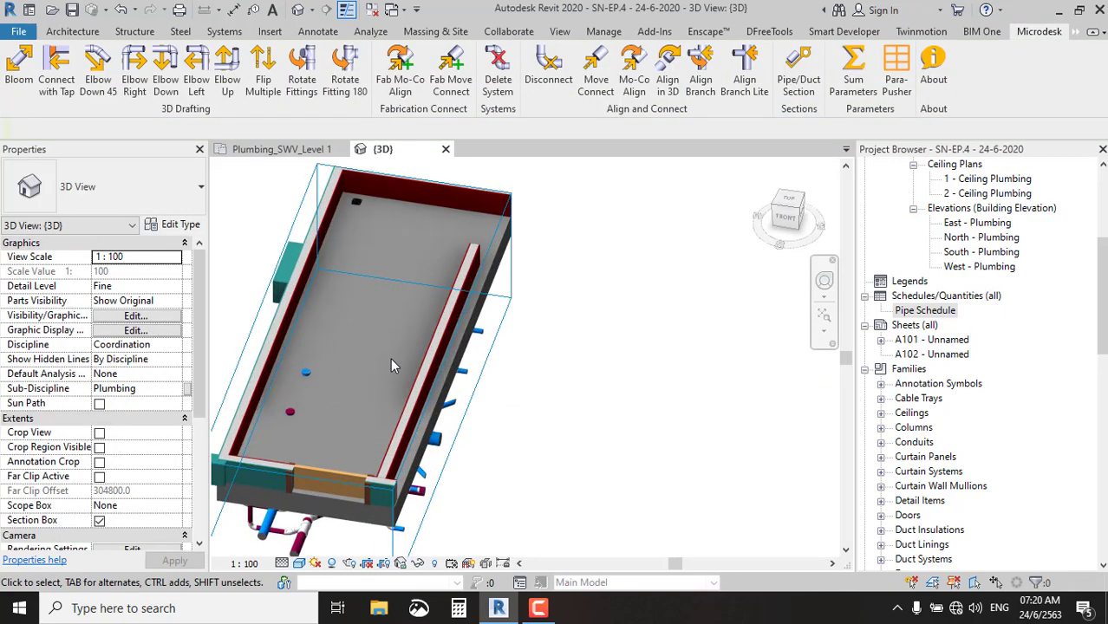
Pull the section box top down through the slab to expose the pipes.
middle_click_drag(358, 338, 474, 281, "shift")
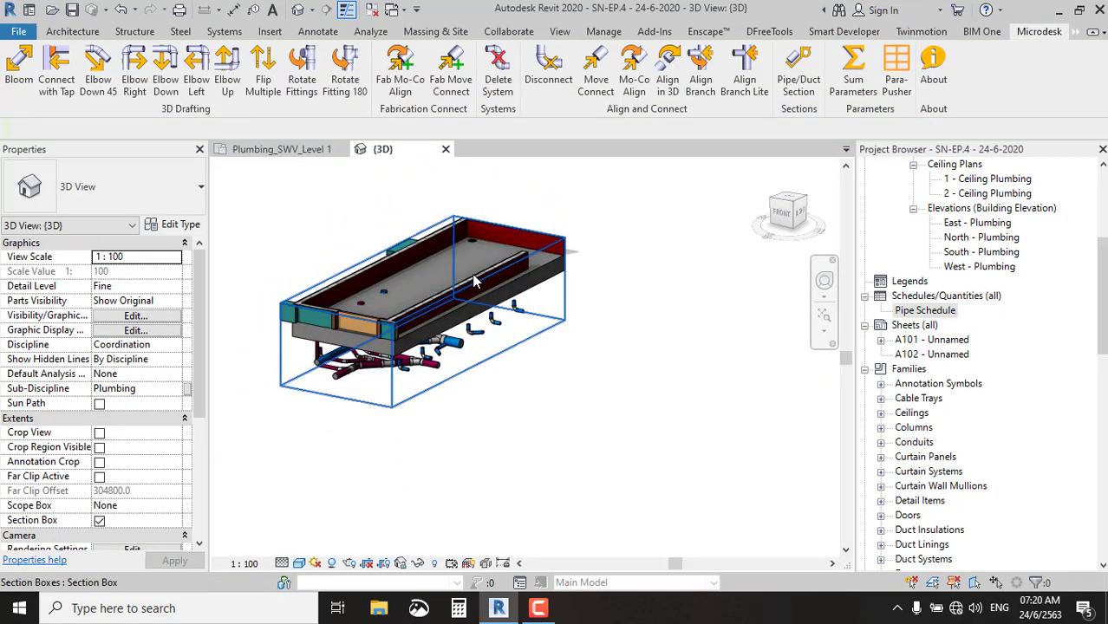
scroll(477, 274, "up", 3)
left_click(589, 250)
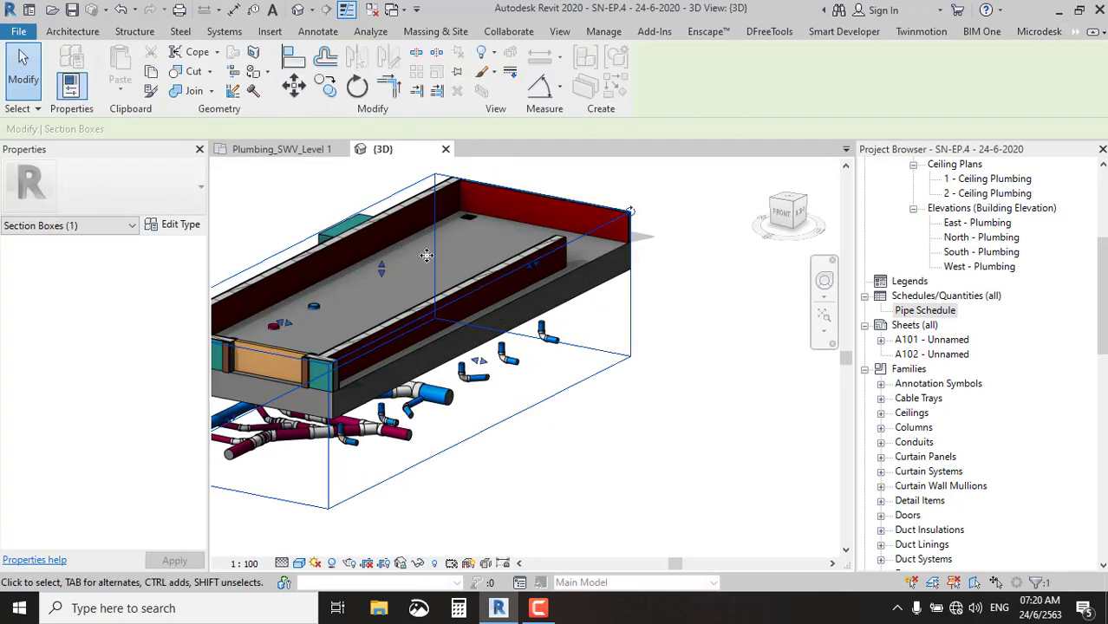
left_click_drag(383, 271, 381, 340)
middle_click_drag(531, 390, 509, 407, "shift")
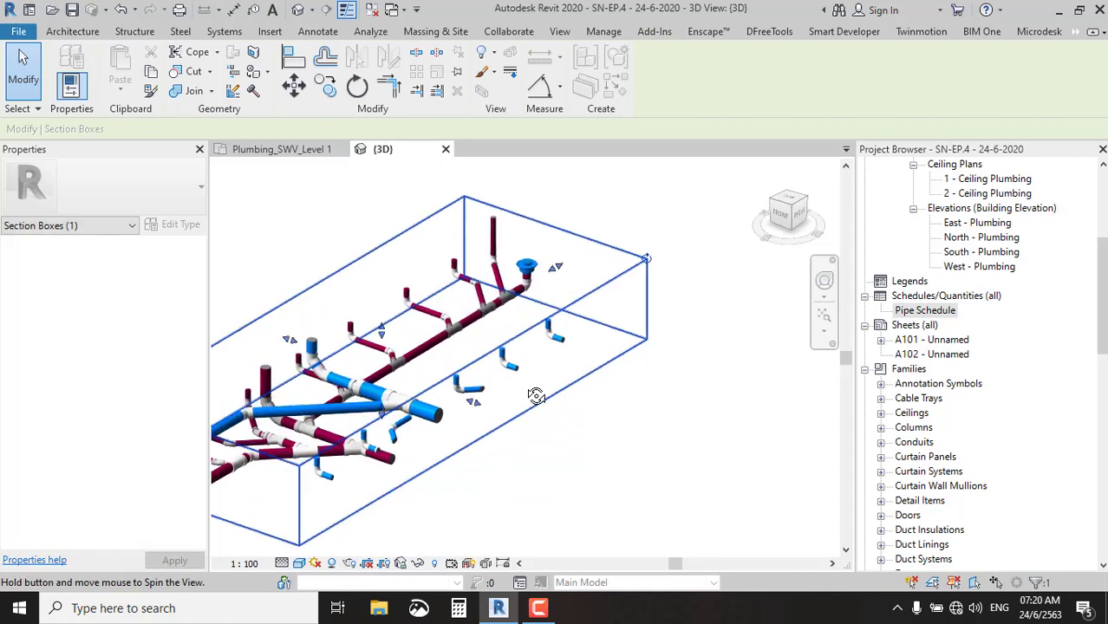
scroll(509, 408, "up", 2)
scroll(538, 287, "up", 3)
scroll(520, 286, "down", 5)
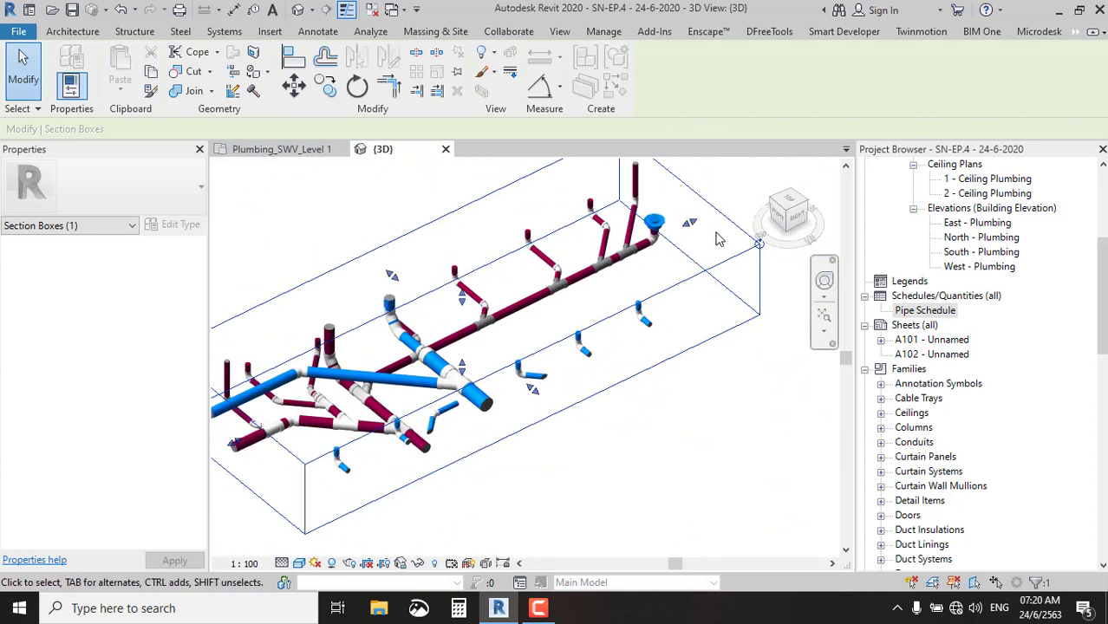
Orbit along the pipe network and inspect the vertical soil pipe below the drain.
middle_click_drag(520, 286, 347, 266, "shift")
scroll(581, 320, "up", 2)
scroll(495, 297, "down", 3)
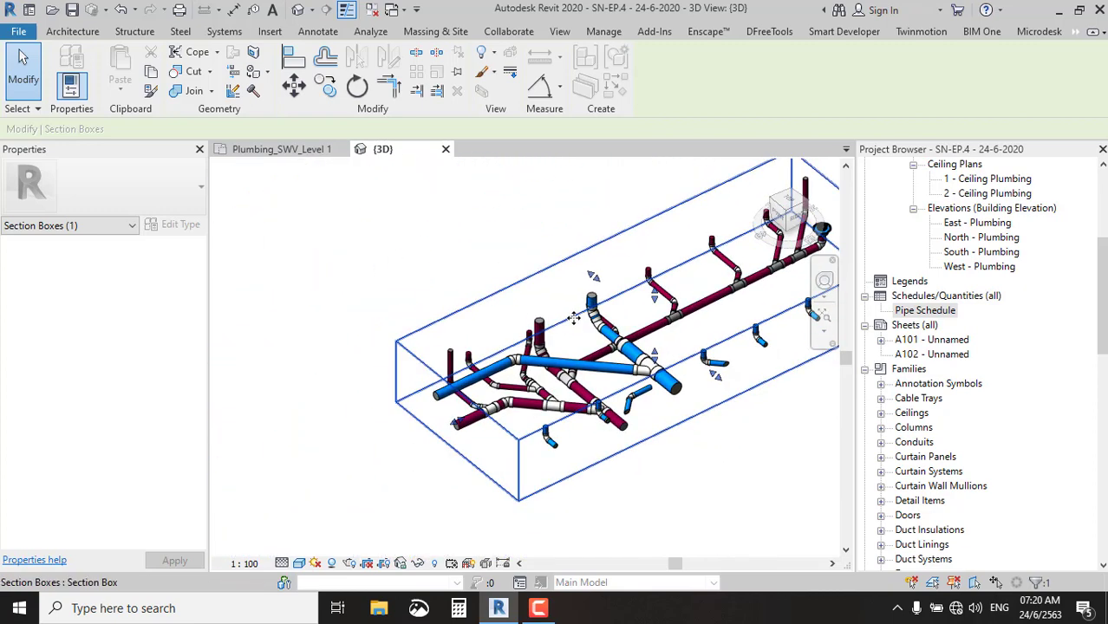
scroll(601, 295, "up", 2)
scroll(601, 295, "up", 3)
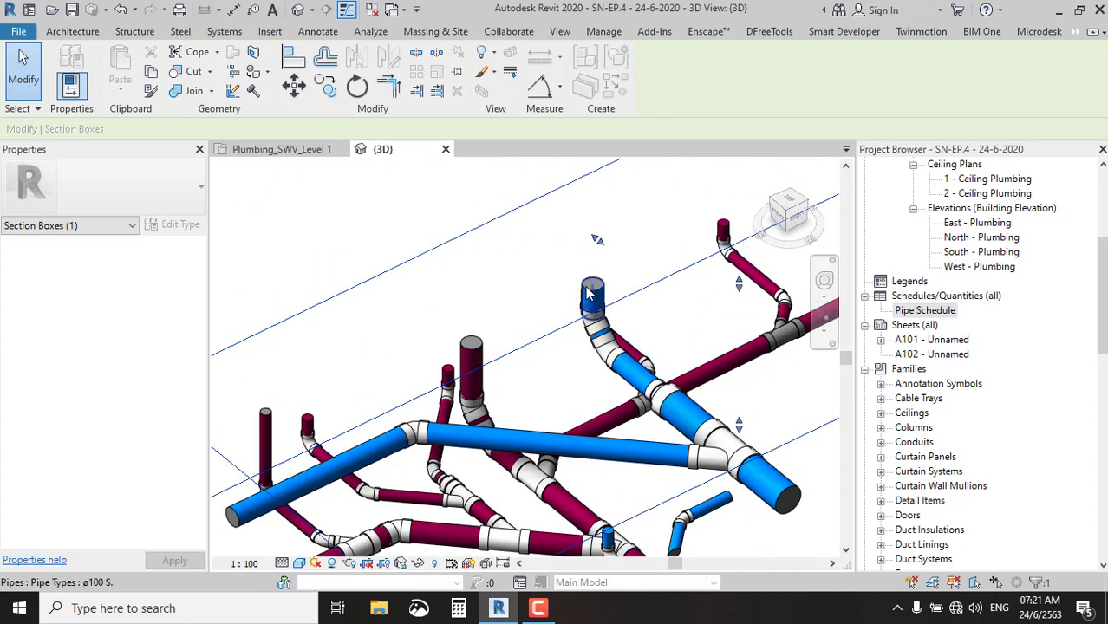
left_click(590, 294)
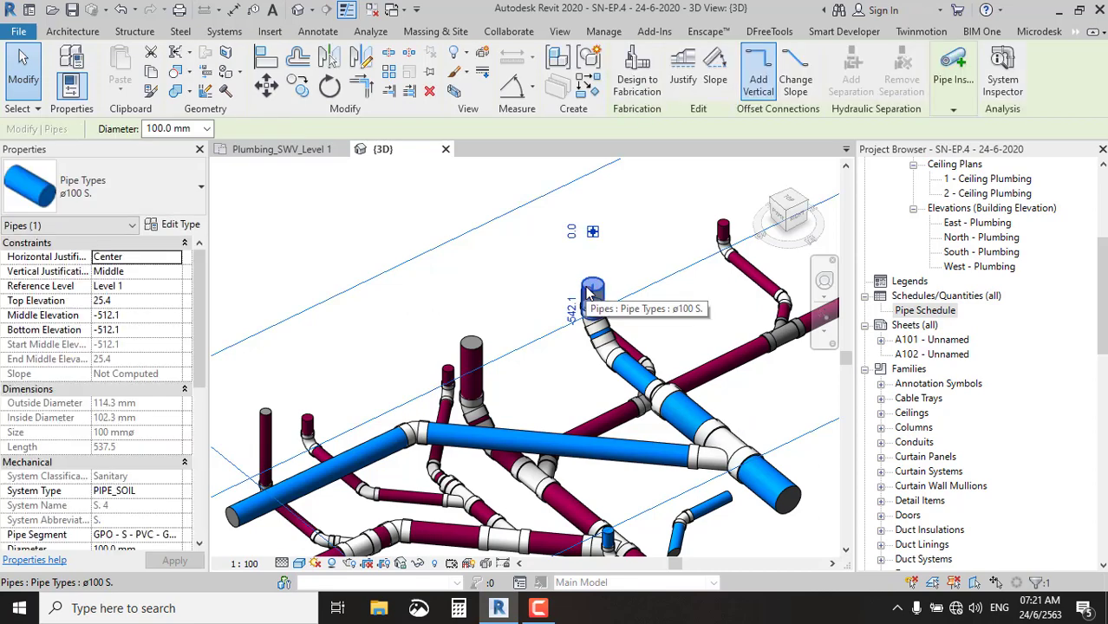
left_click(545, 265)
scroll(546, 277, "down", 3)
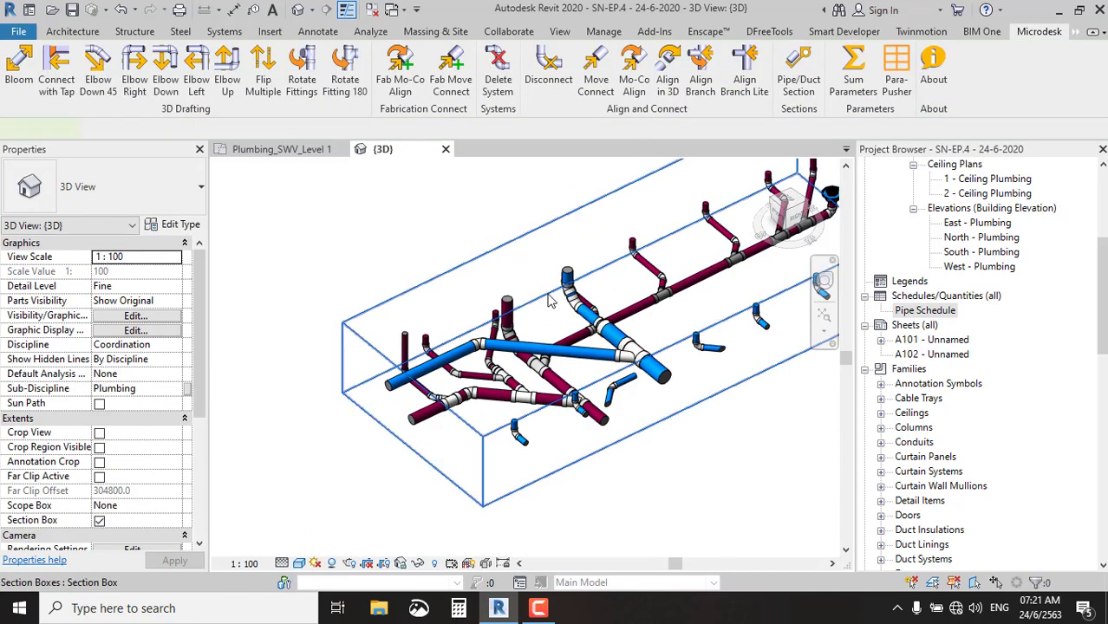
Raise the section box to include the slab and check the pipe rising through it.
left_click(636, 250)
left_click_drag(635, 251, 636, 234)
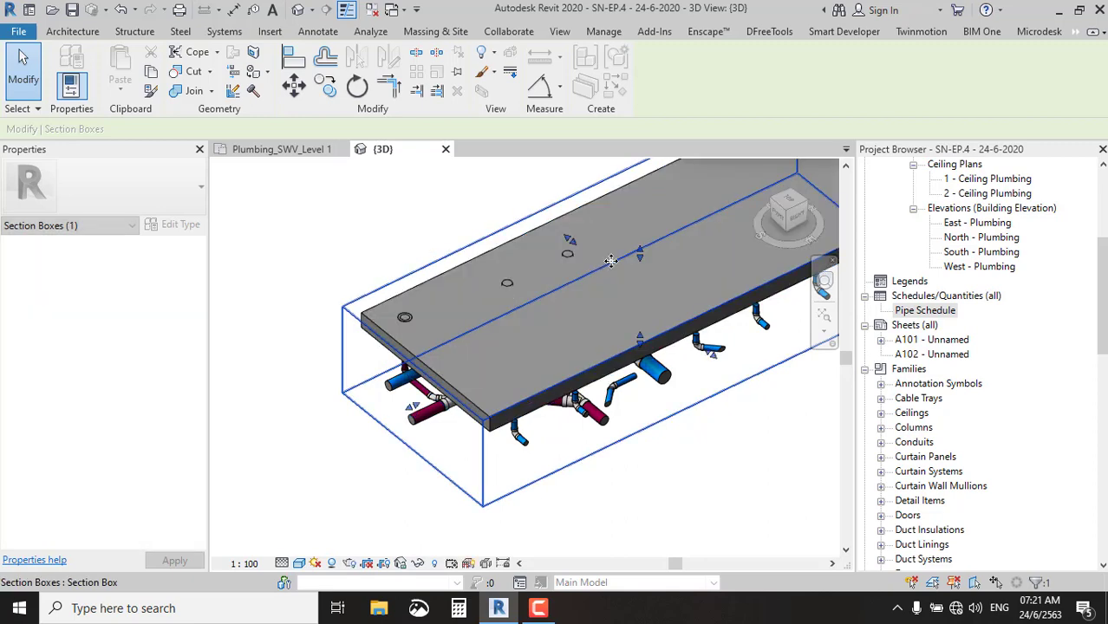
scroll(573, 260, "up", 3)
scroll(564, 252, "up", 3)
left_click(540, 246)
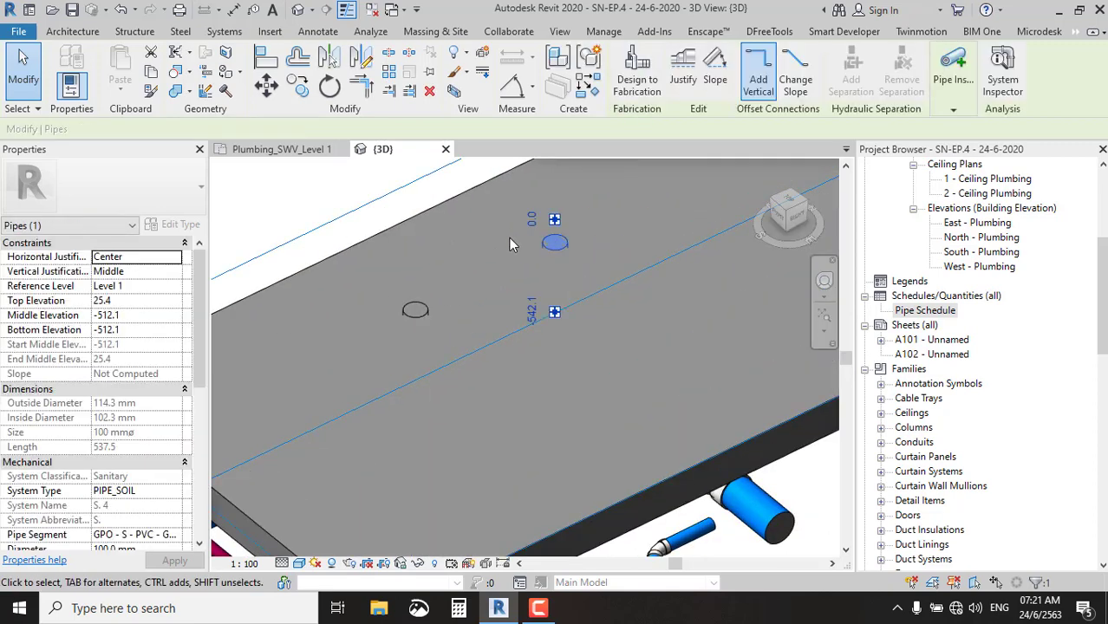
scroll(596, 242, "down", 3)
scroll(563, 247, "down", 2)
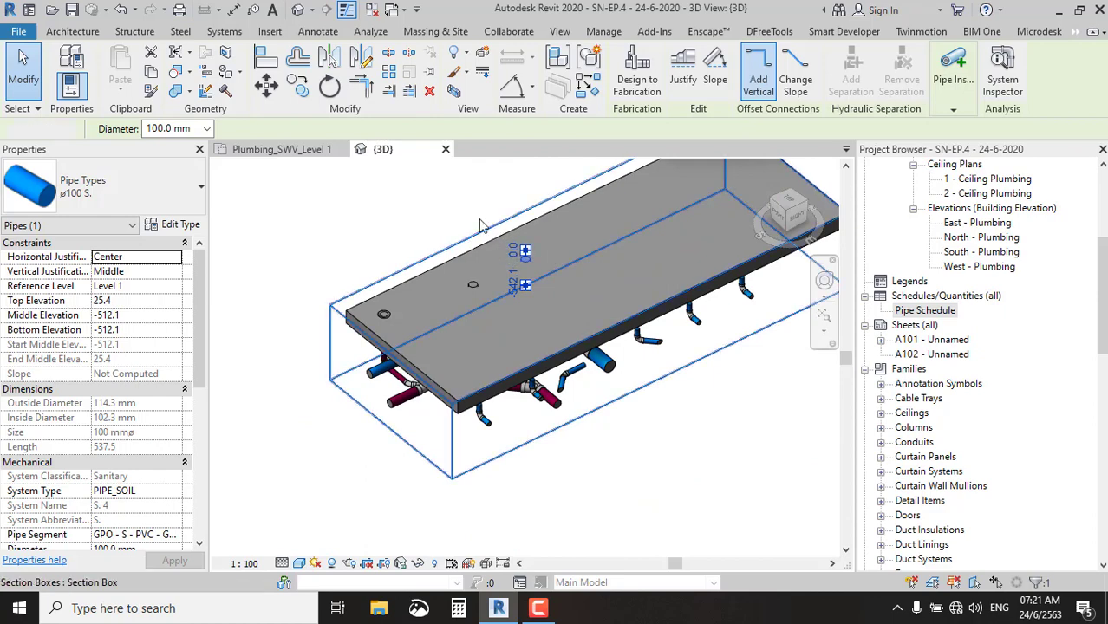
left_click_drag(469, 211, 546, 270)
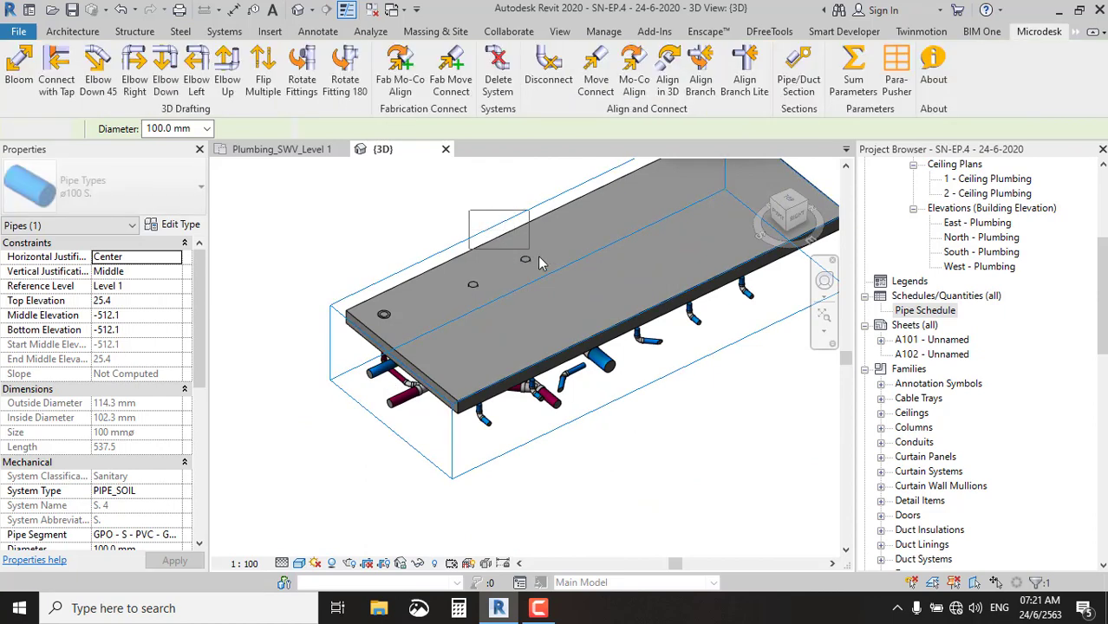
Lower the section box top again so it cuts through the slab.
left_click(494, 232)
left_click_drag(588, 249, 588, 269)
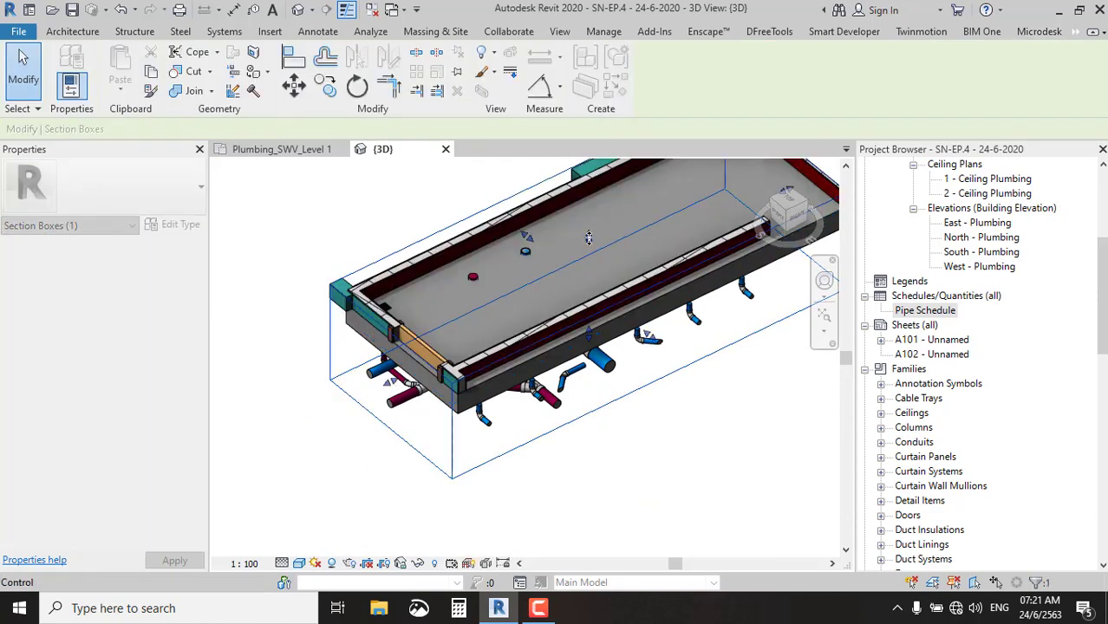
scroll(519, 264, "up", 3)
scroll(519, 264, "up", 2)
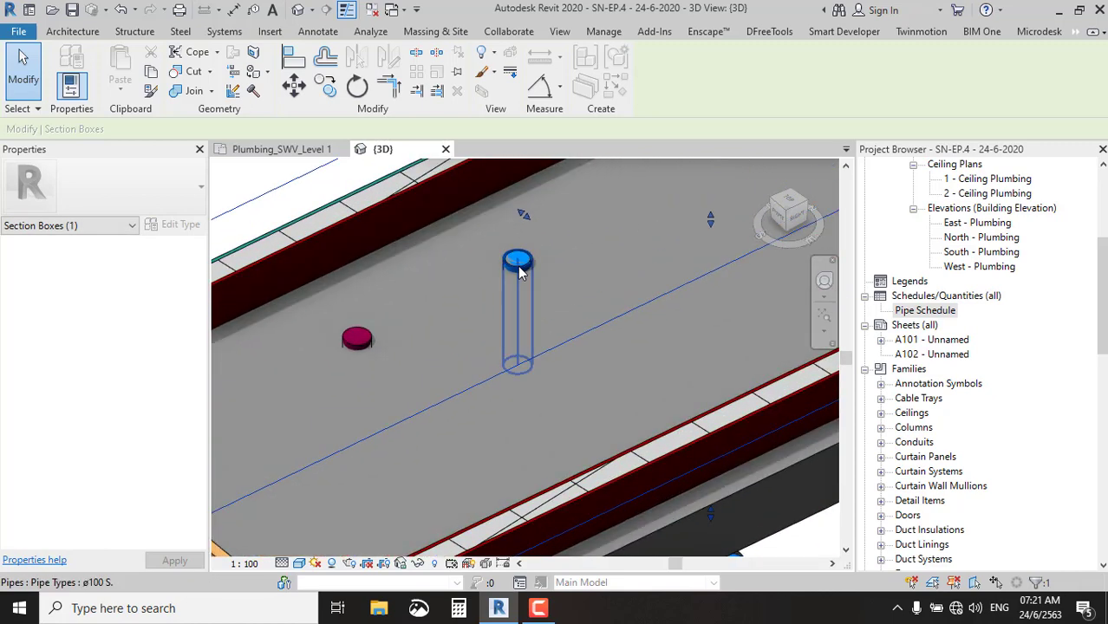
scroll(371, 187, "down", 2)
left_click_drag(358, 186, 524, 289)
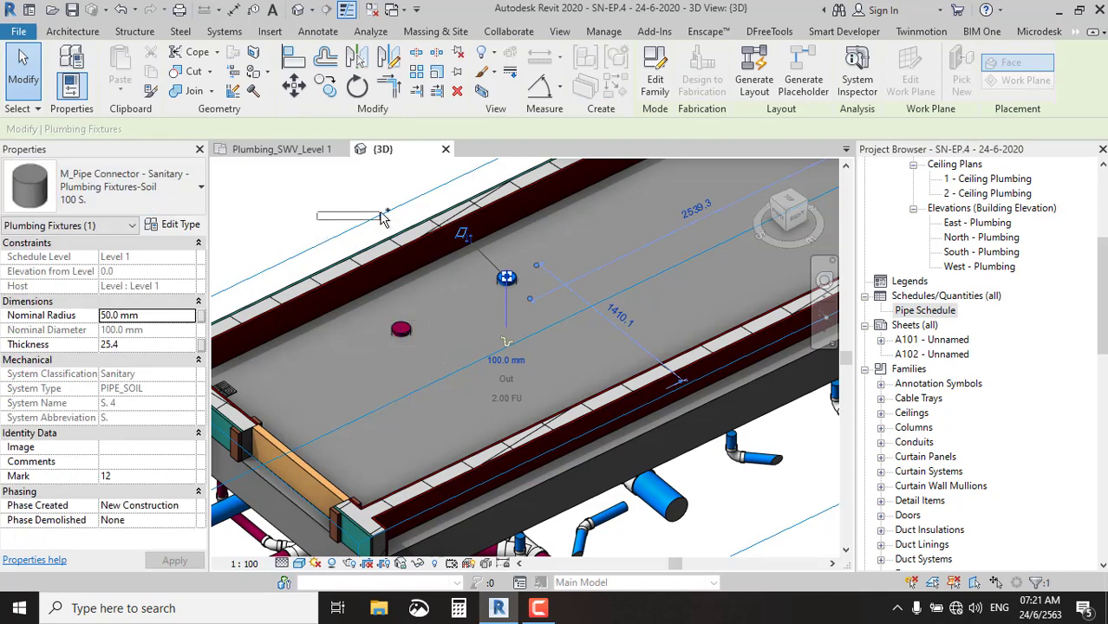
key("Escape")
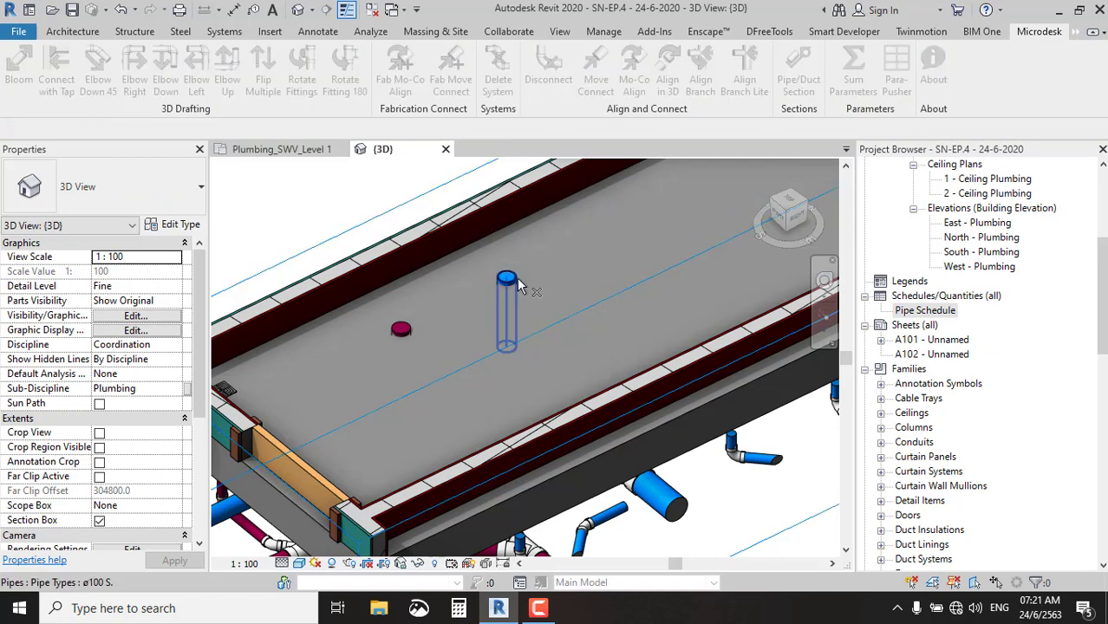
Inspect the drain's pipe connector and the vertical soil pipe beneath it.
scroll(514, 279, "up", 3)
left_click(501, 286)
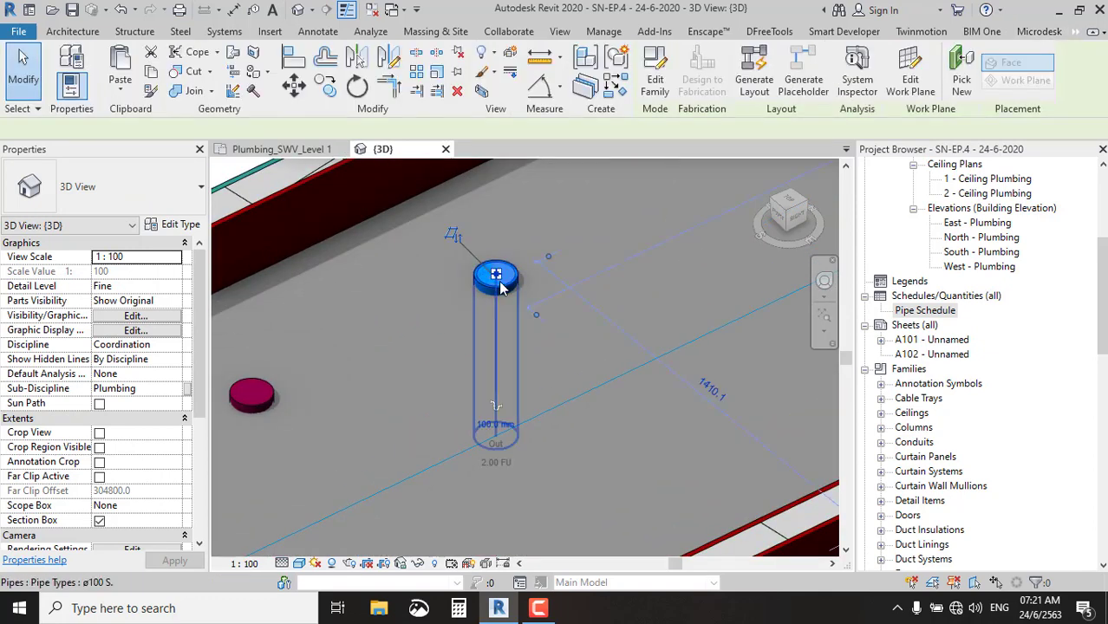
left_click(501, 288)
key("Escape")
left_click(504, 286)
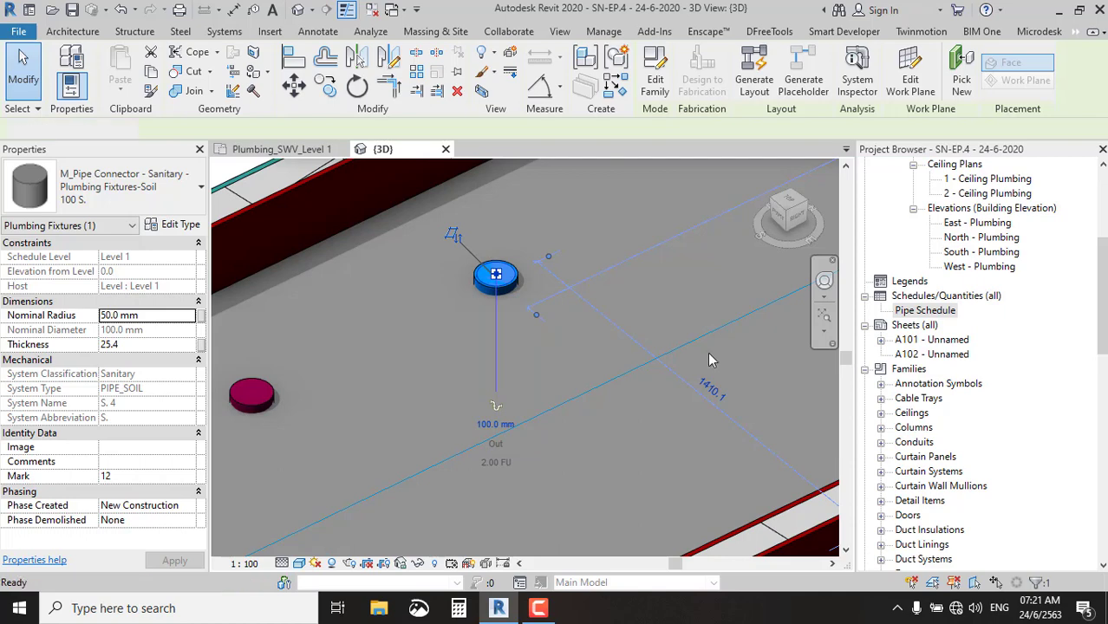
key("Escape")
left_click(662, 271)
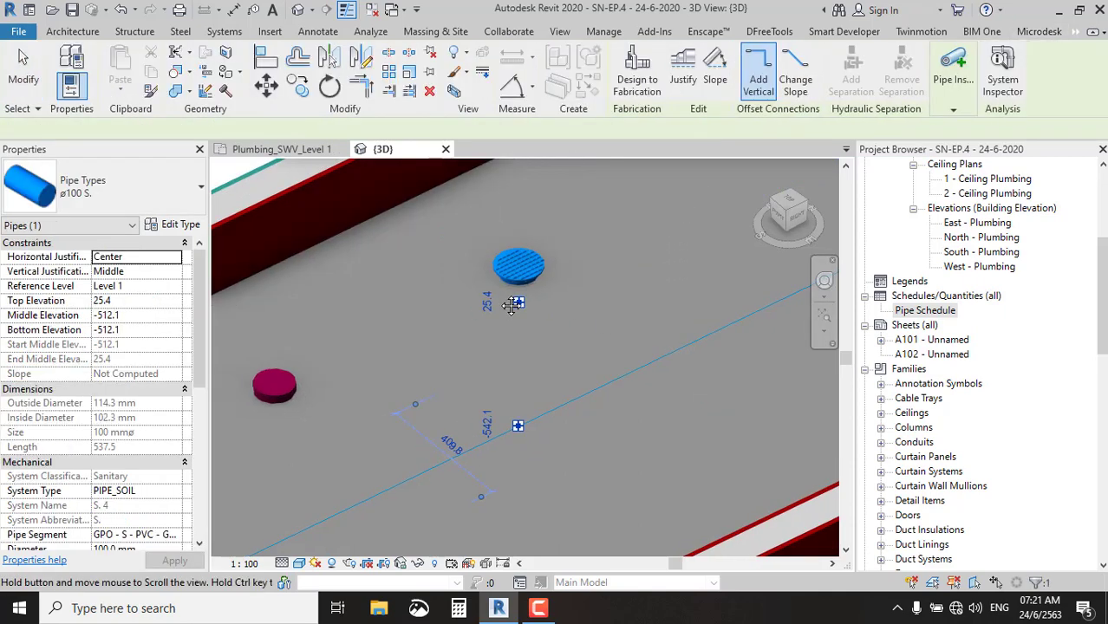
scroll(293, 363, "up", 3)
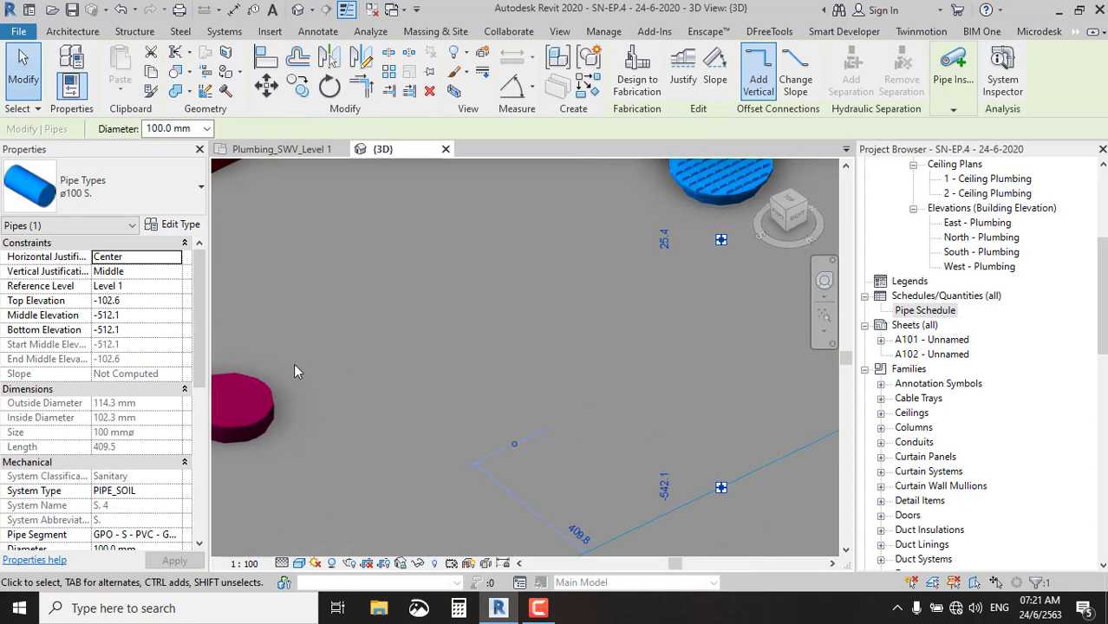
Use Add Vertical on the PIPE_WASTE pipe to set its top at -102.6.
left_click(254, 402)
middle_click_drag(293, 398, 513, 350)
left_click(811, 82)
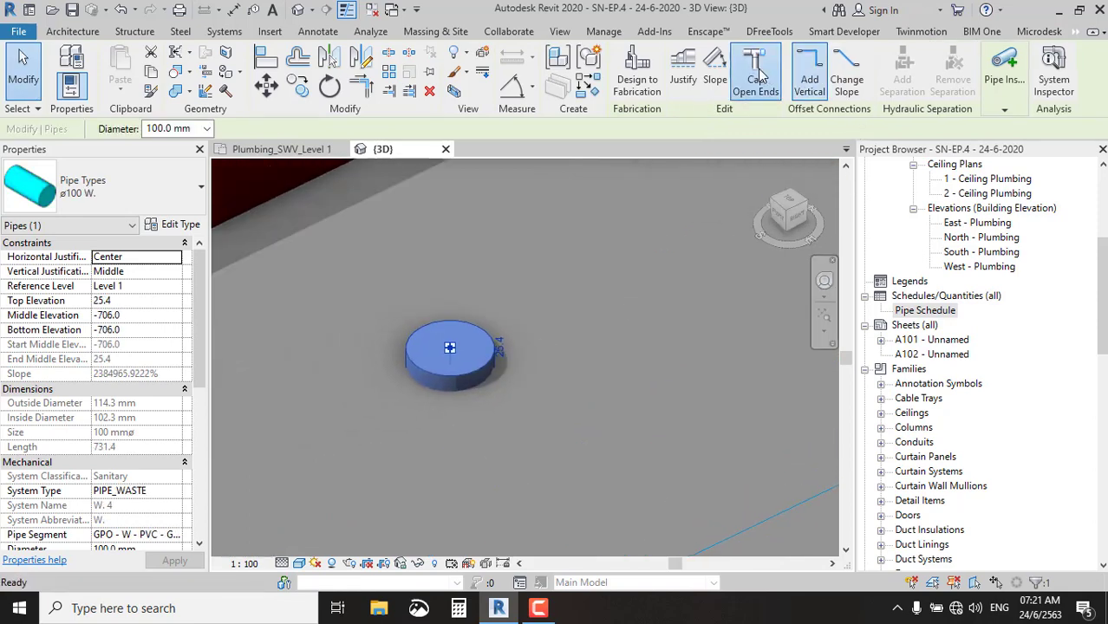
left_click(476, 363)
scroll(413, 338, "down", 2)
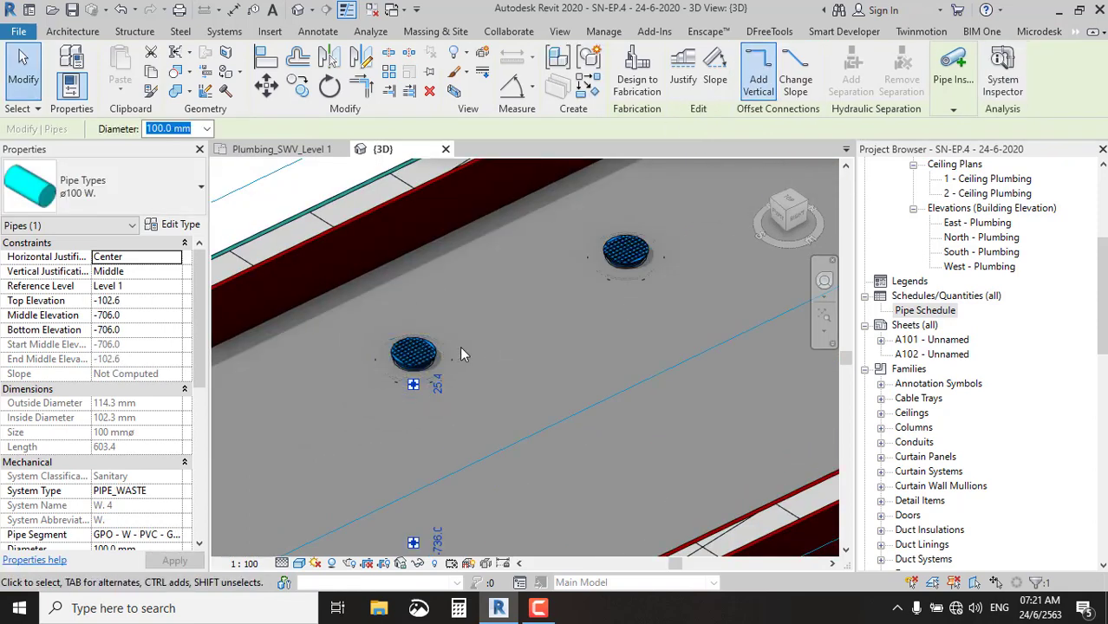
scroll(457, 347, "up", 2)
scroll(520, 334, "down", 4)
middle_click_drag(612, 322, 246, 272, "shift")
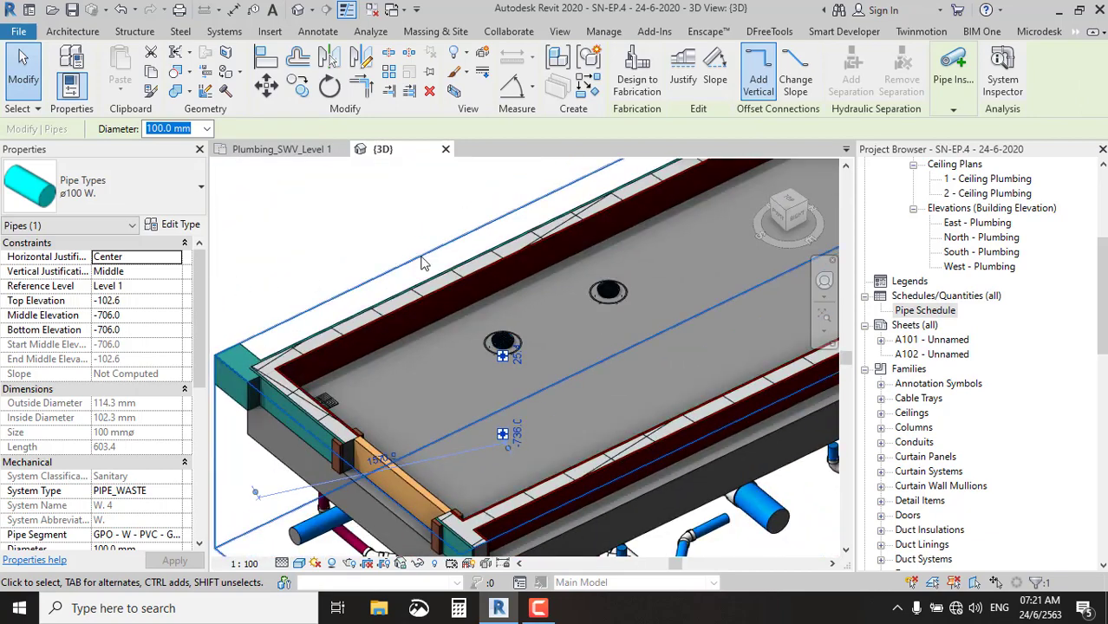
mouse_move(423, 263)
middle_mouse_down("shift")
mouse_move(465, 378)
mouse_move(659, 272)
middle_mouse_up("shift")
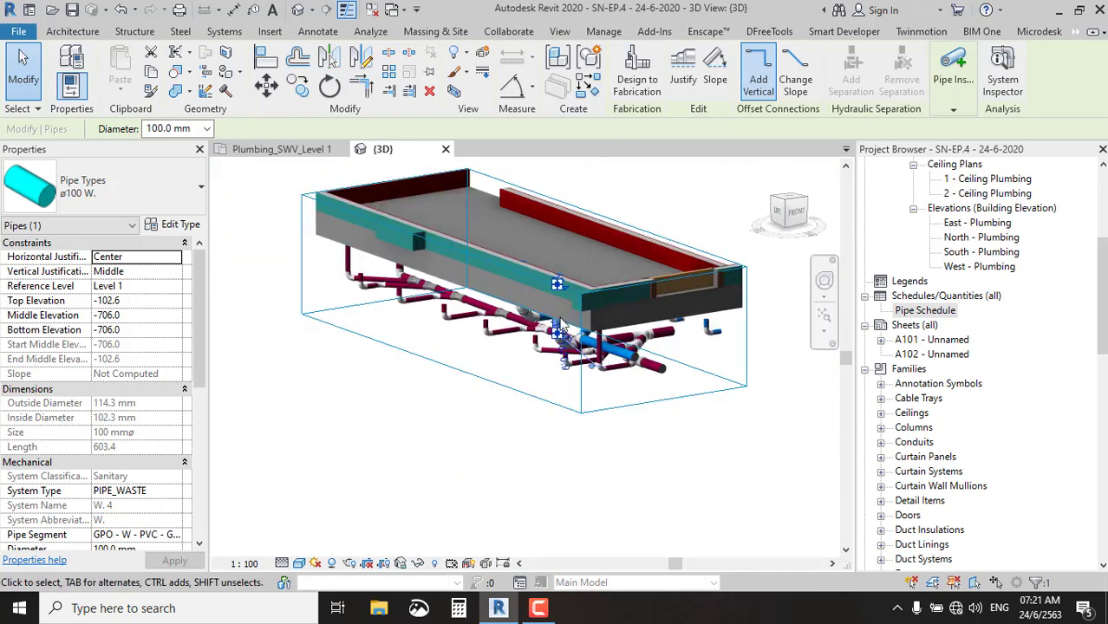
Orbit and pan the 3D view to see the slab underside, clearing the pipe selection.
middle_click_drag(562, 325, 486, 338, "shift")
scroll(425, 338, "up", 2)
scroll(382, 347, "up", 2)
scroll(378, 347, "up", 1)
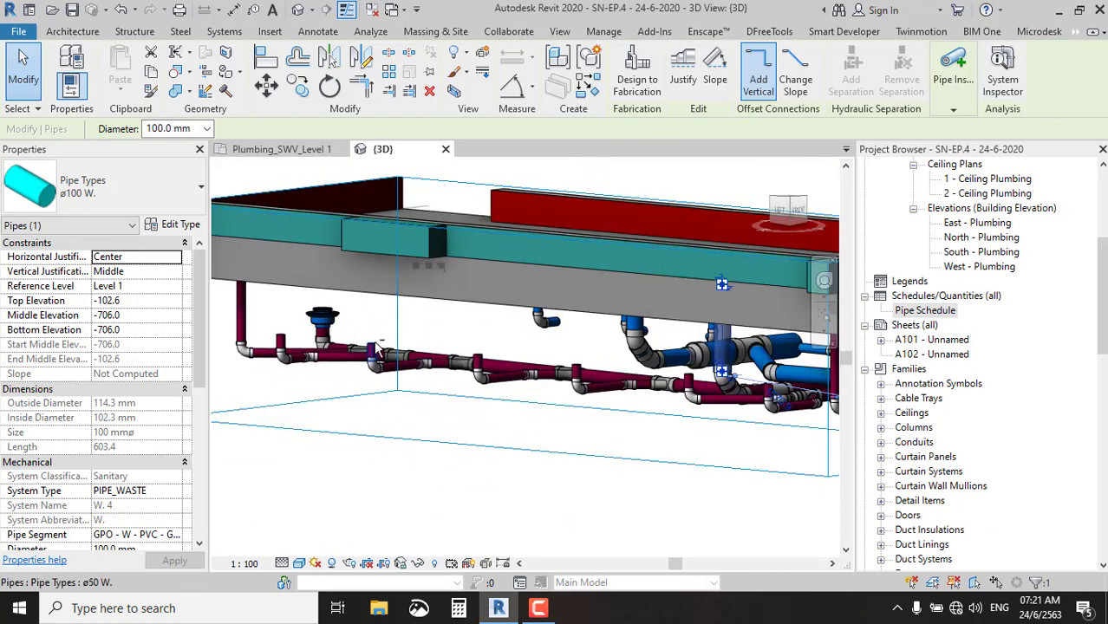
mouse_move(378, 348)
middle_mouse_down("shift")
mouse_move(395, 227)
mouse_move(378, 272)
mouse_move(471, 365)
mouse_move(445, 366)
mouse_move(516, 459)
mouse_move(488, 441)
middle_mouse_up("shift")
scroll(388, 275, "down", 3)
key("Escape")
middle_click_drag(454, 220, 482, 392)
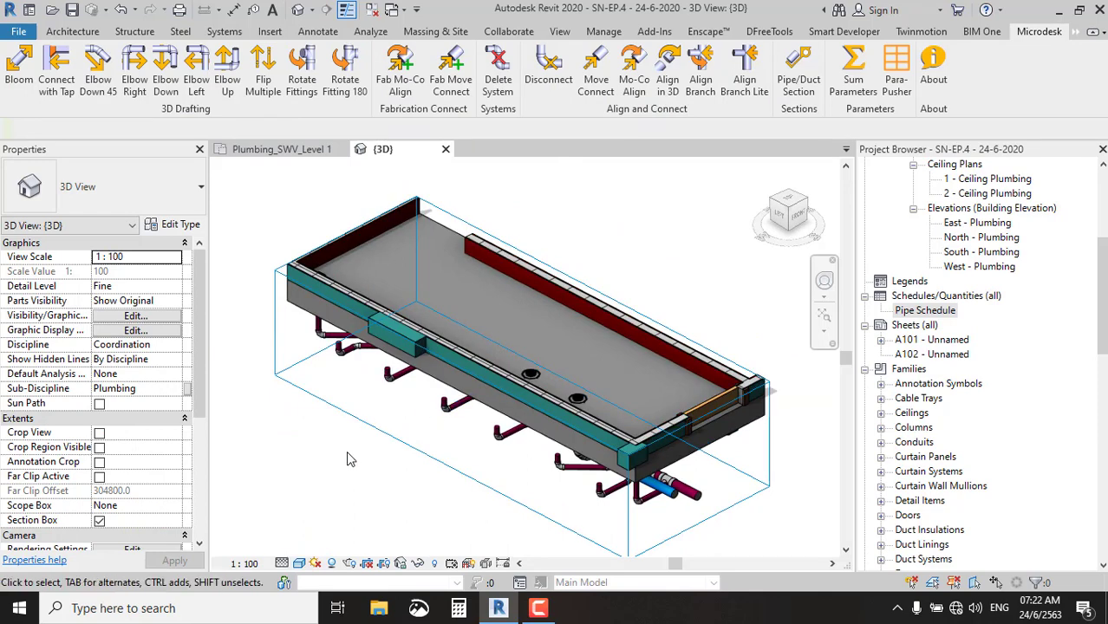
Use Align to extend three short pipe stubs up to the slab reference.
key("l")
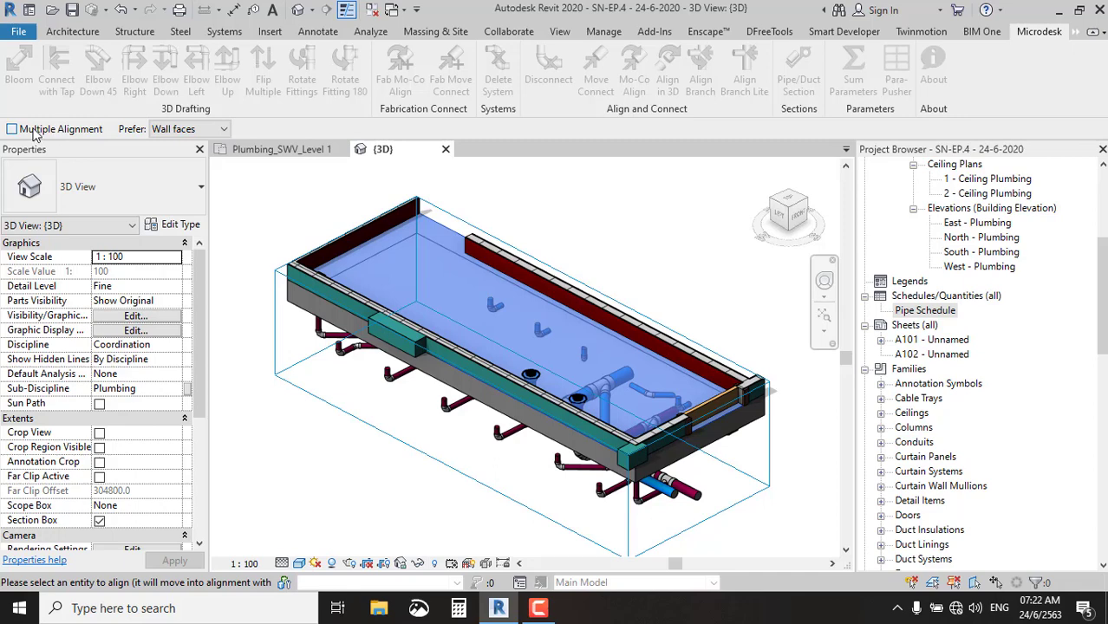
middle_click_drag(466, 450, 347, 460, "shift")
scroll(342, 462, "up", 4)
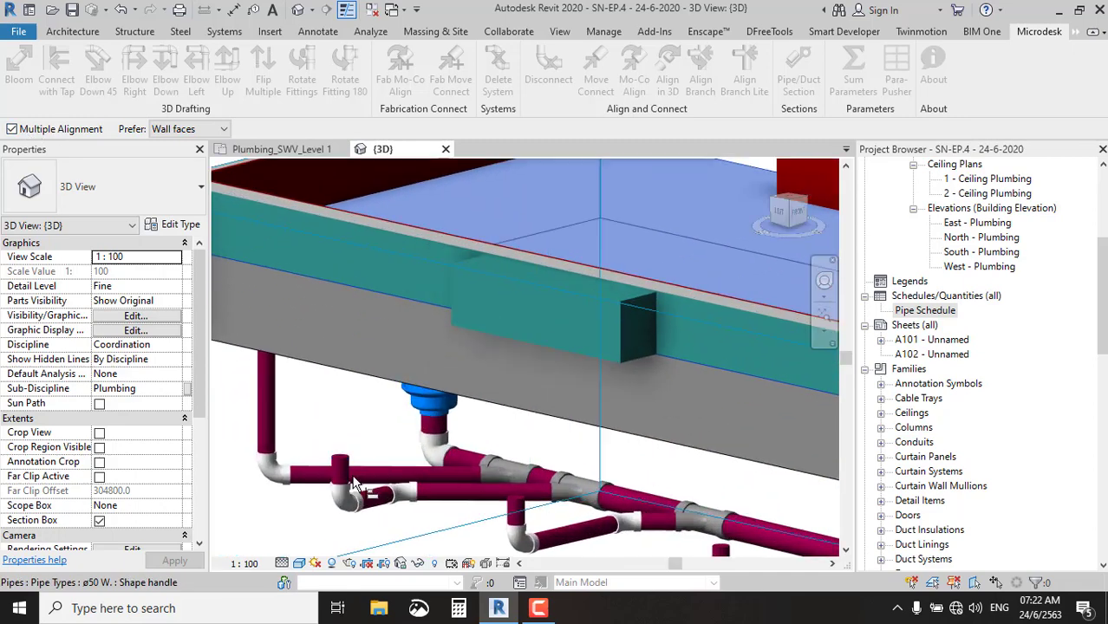
scroll(341, 462, "up", 1)
left_click(341, 462)
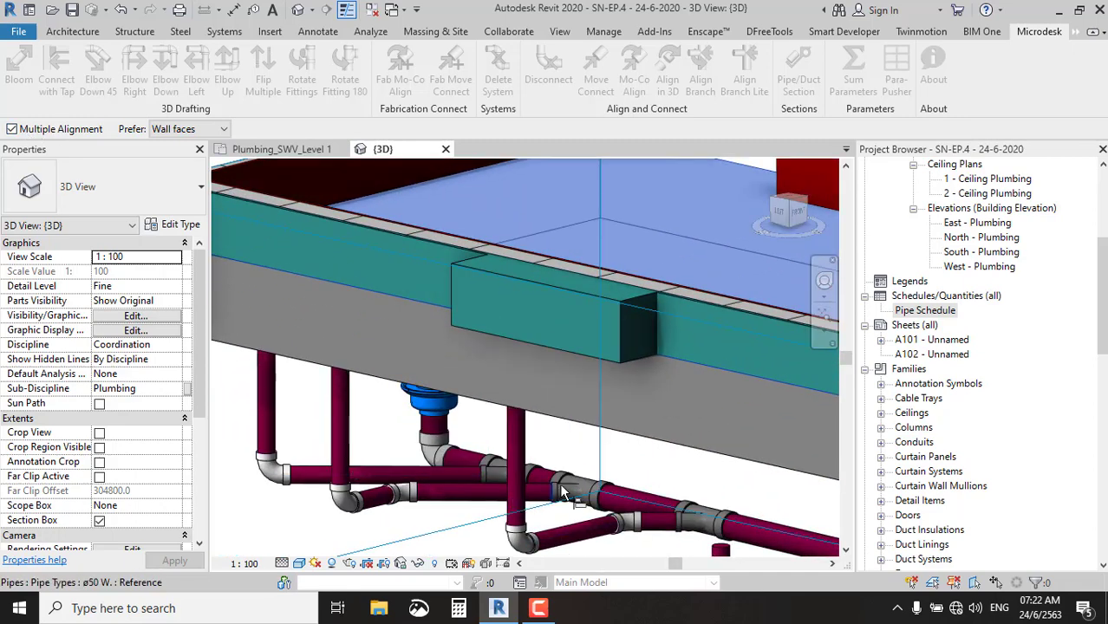
scroll(561, 491, "down", 3)
middle_click_drag(520, 486, 460, 433)
scroll(461, 434, "up", 3)
scroll(503, 437, "up", 1)
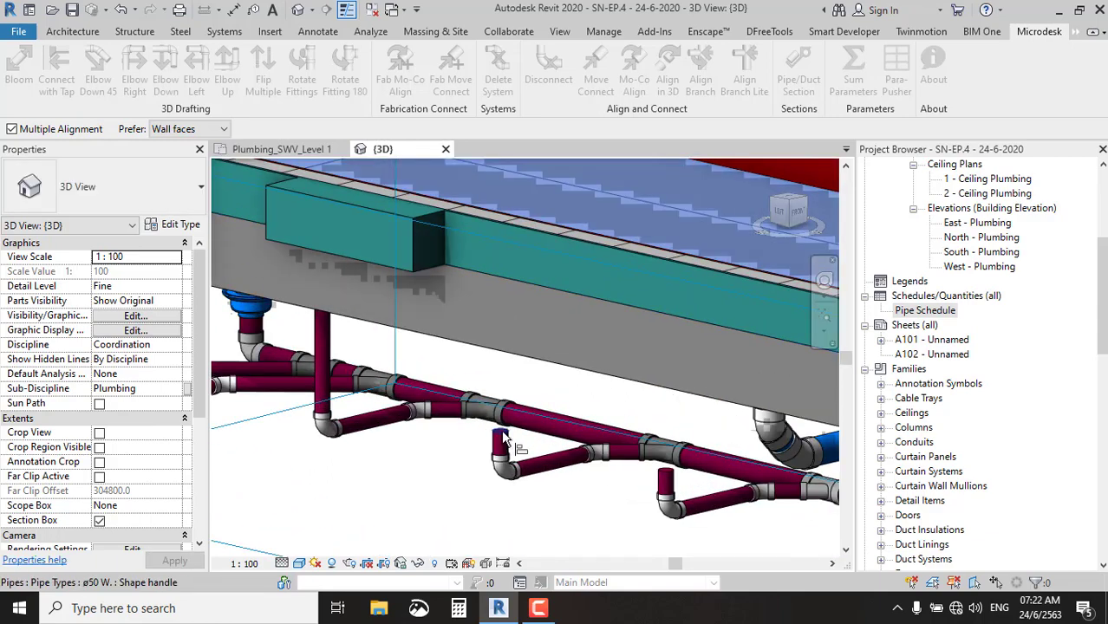
left_click(503, 438)
left_click(666, 474)
scroll(666, 474, "down", 3)
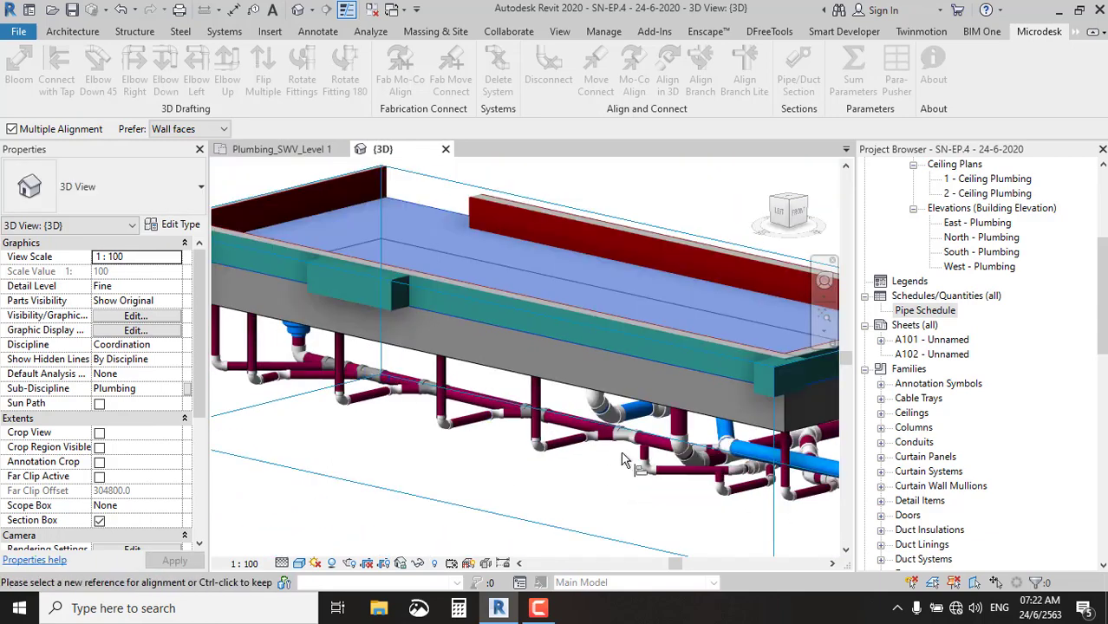
scroll(649, 454, "up", 3)
scroll(649, 455, "down", 3)
Orbit the model to inspect the extended pipes from several angles.
middle_click_drag(649, 455, 486, 408, "shift")
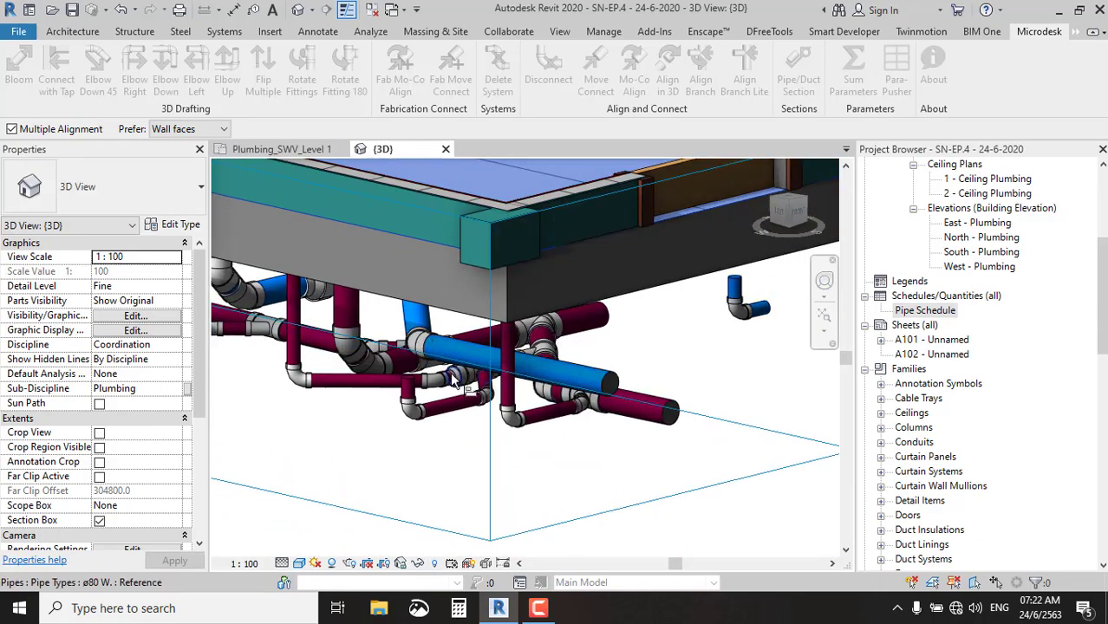
scroll(402, 374, "up", 3)
scroll(402, 373, "down", 5)
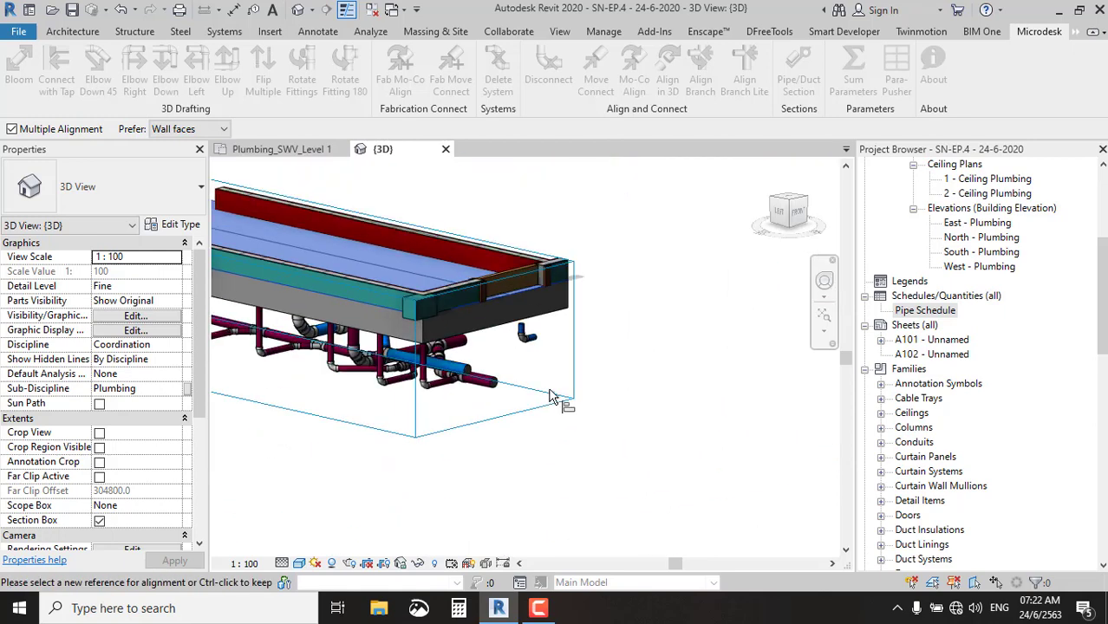
middle_click_drag(537, 395, 454, 360, "shift")
scroll(454, 360, "up", 3)
scroll(503, 338, "up", 3)
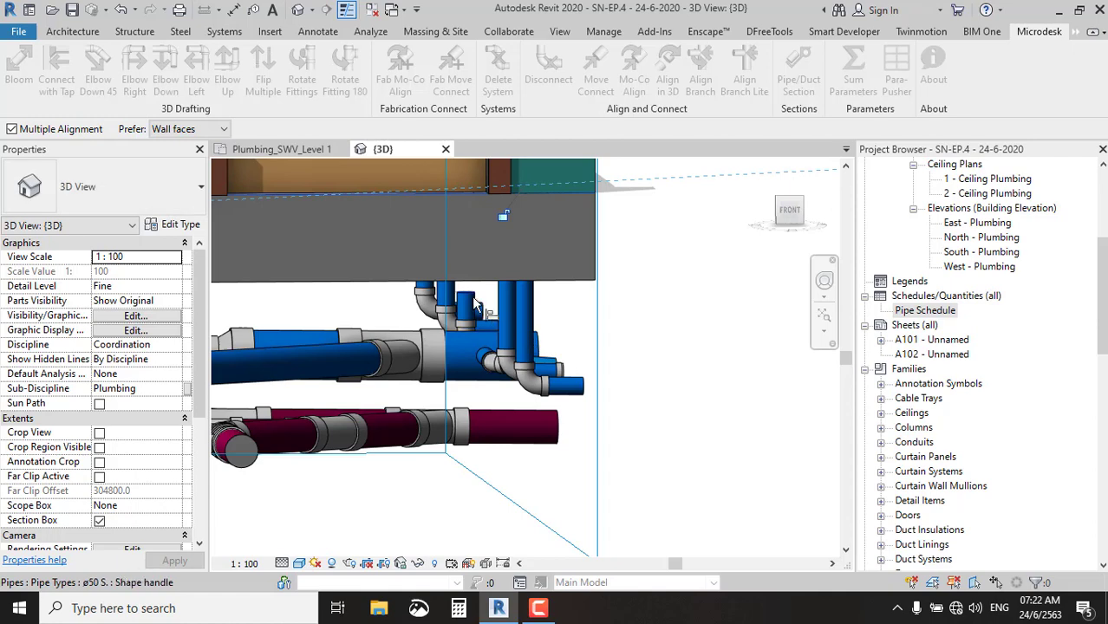
scroll(476, 308, "down", 3)
mouse_move(476, 309)
middle_mouse_down("shift")
mouse_move(504, 359)
mouse_move(495, 365)
mouse_move(476, 321)
middle_mouse_up("shift")
scroll(505, 359, "up", 3)
scroll(473, 308, "up", 2)
scroll(469, 298, "up", 2)
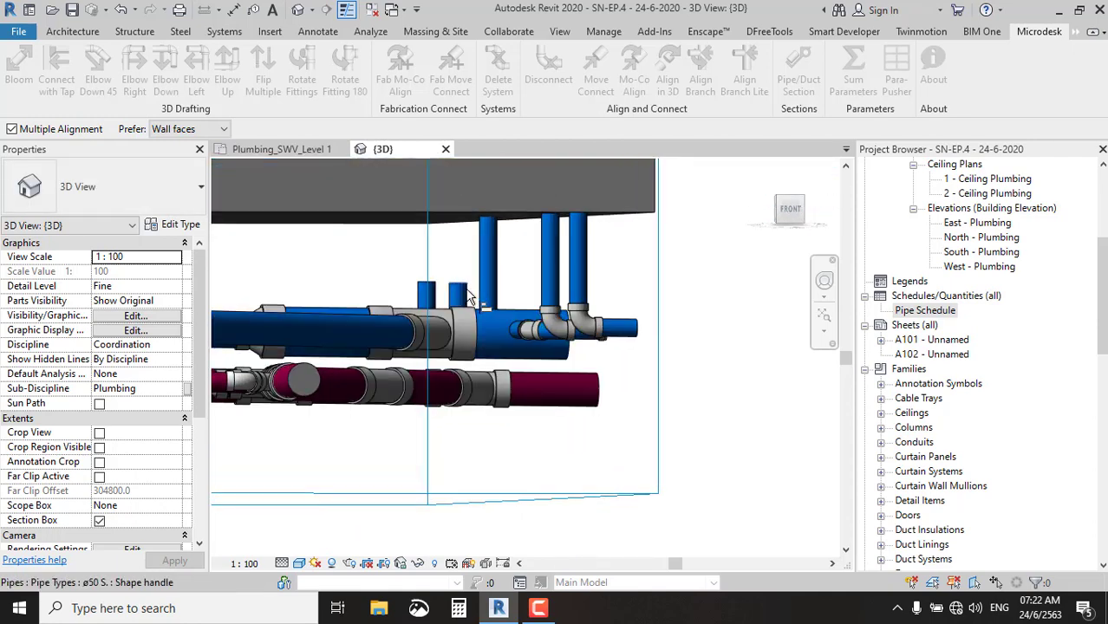
scroll(520, 299, "down", 3)
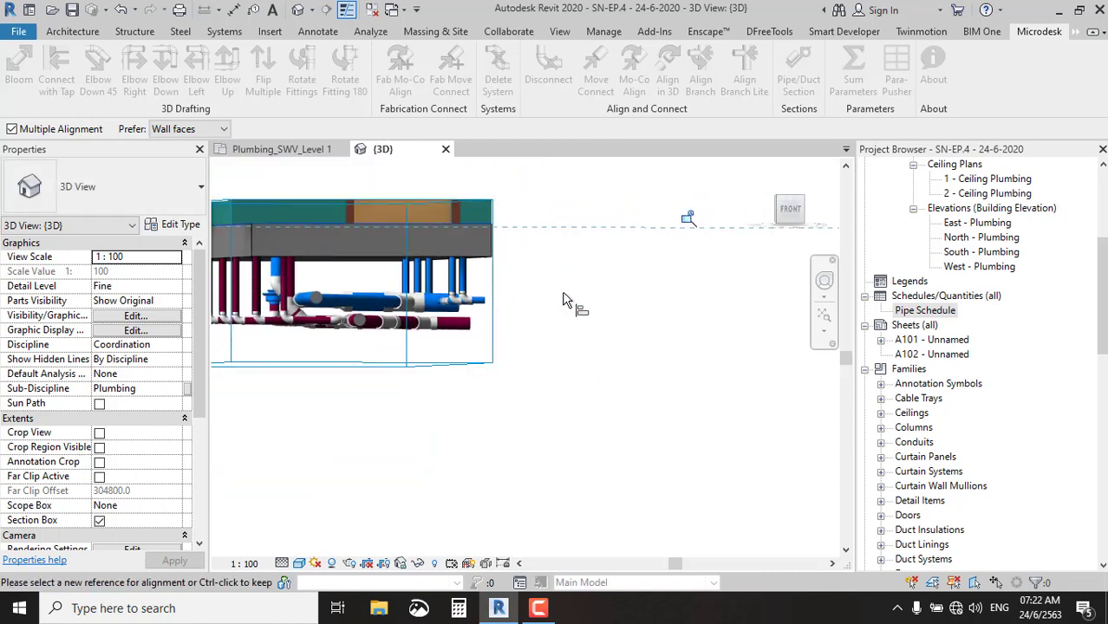
mouse_move(569, 303)
middle_mouse_down("shift")
mouse_move(563, 390)
mouse_move(539, 319)
middle_mouse_up("shift")
scroll(555, 356, "down", 2)
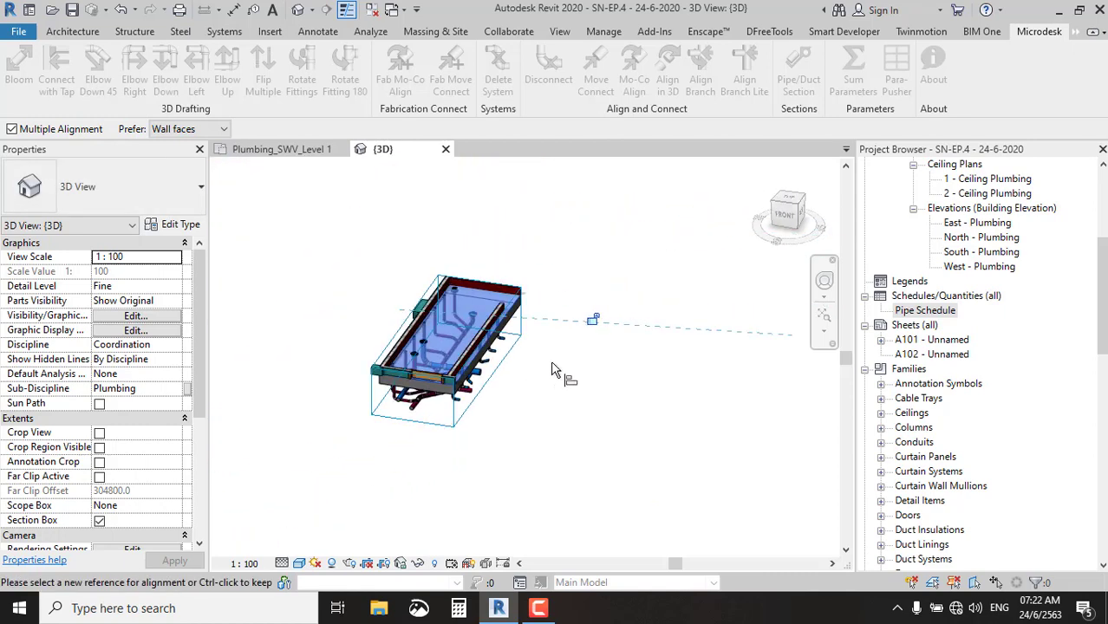
Stretch the 3D section box outward so it encloses the whole toilet slab.
key("Escape")
left_click(520, 351)
scroll(488, 369, "up", 2)
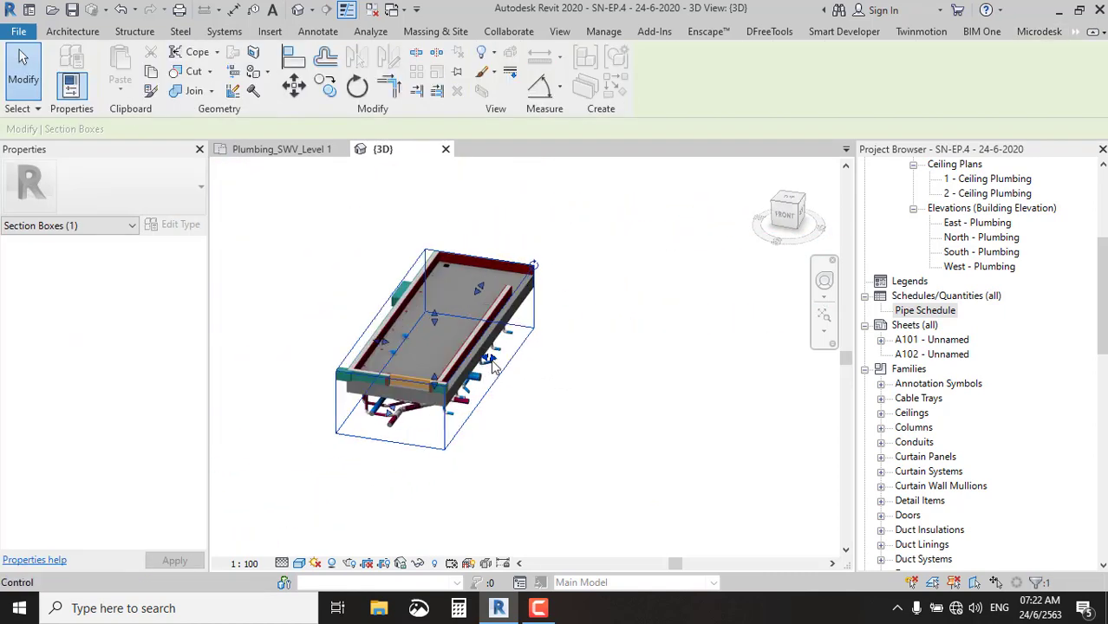
scroll(488, 369, "up", 2)
left_click_drag(675, 411, 762, 464)
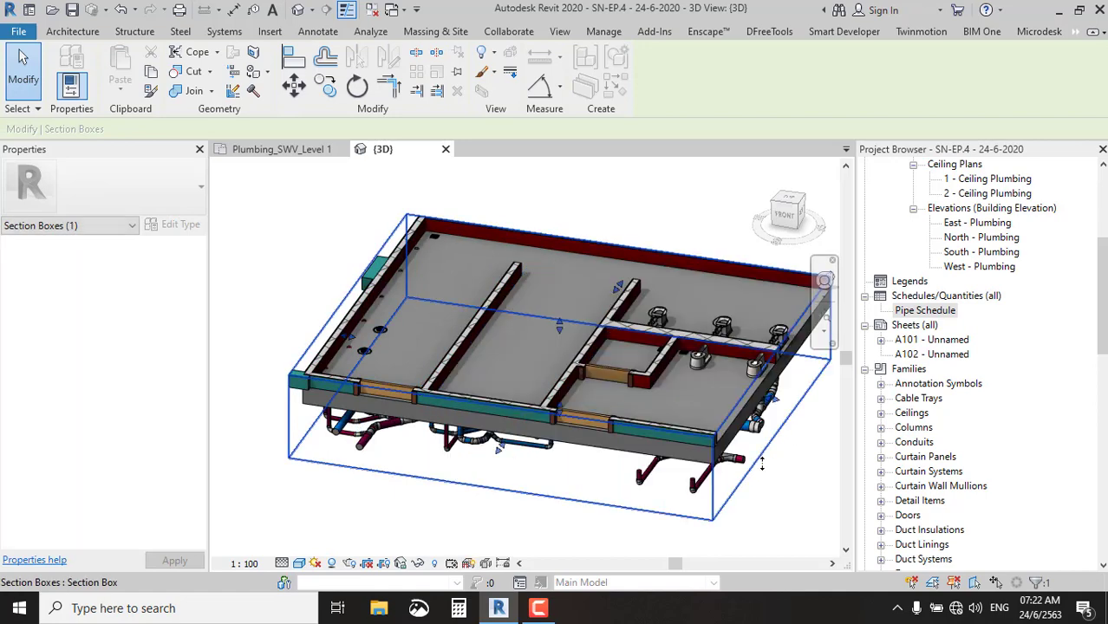
scroll(490, 364, "down", 3)
scroll(617, 392, "down", 1)
left_click_drag(618, 392, 698, 406)
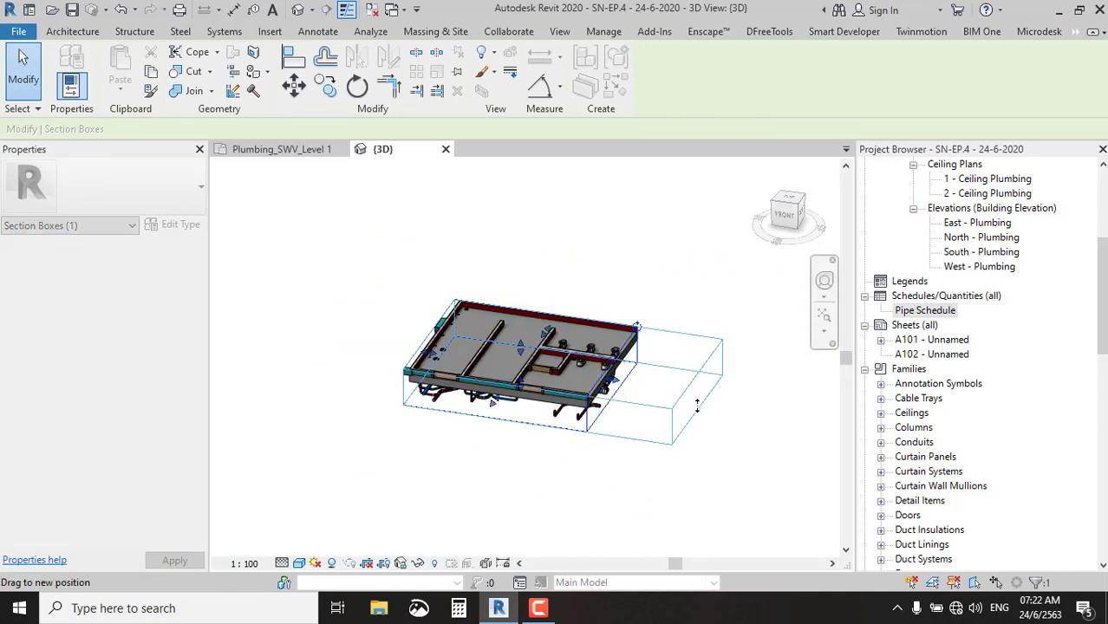
left_click(532, 460)
With Align (AL), extend three short vertical blue pipes up to the slab underside.
scroll(533, 462, "up", 1)
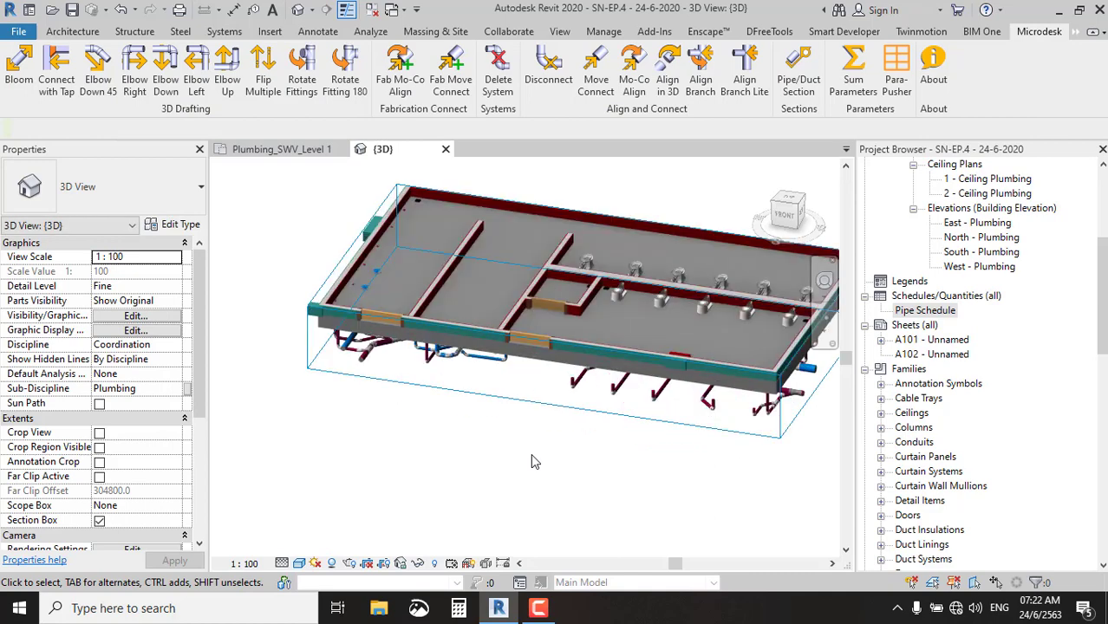
scroll(533, 462, "up", 1)
key("a")
key("l")
mouse_move(534, 462)
middle_mouse_down("shift")
mouse_move(594, 446)
mouse_move(600, 330)
middle_mouse_up("shift")
scroll(474, 239, "up", 2)
scroll(498, 255, "up", 2)
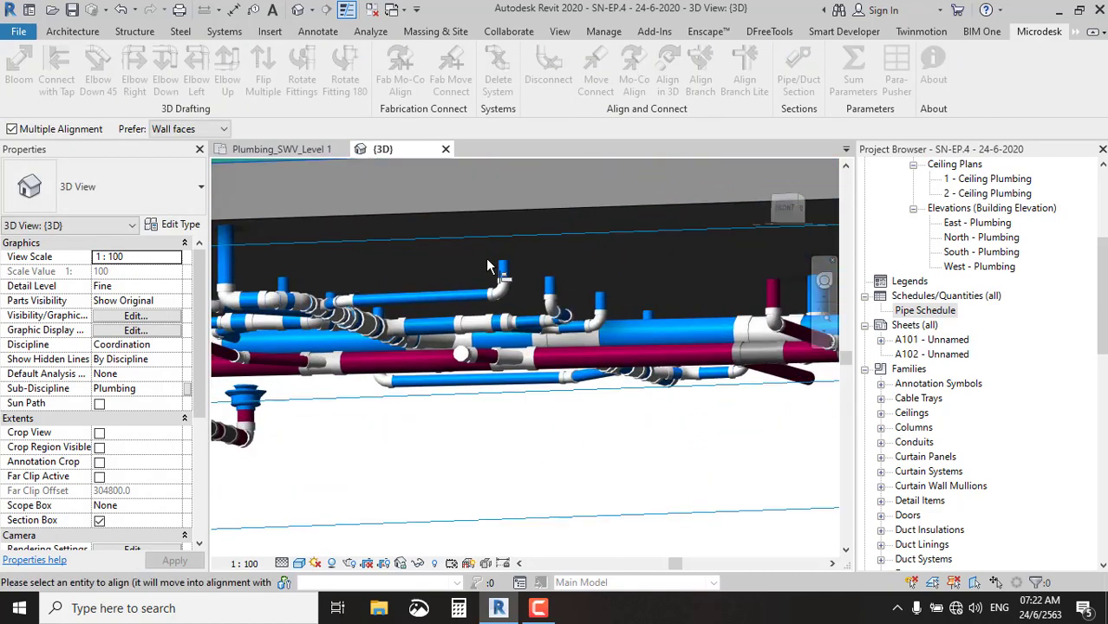
scroll(524, 273, "up", 2)
left_click(523, 267)
left_click(583, 289)
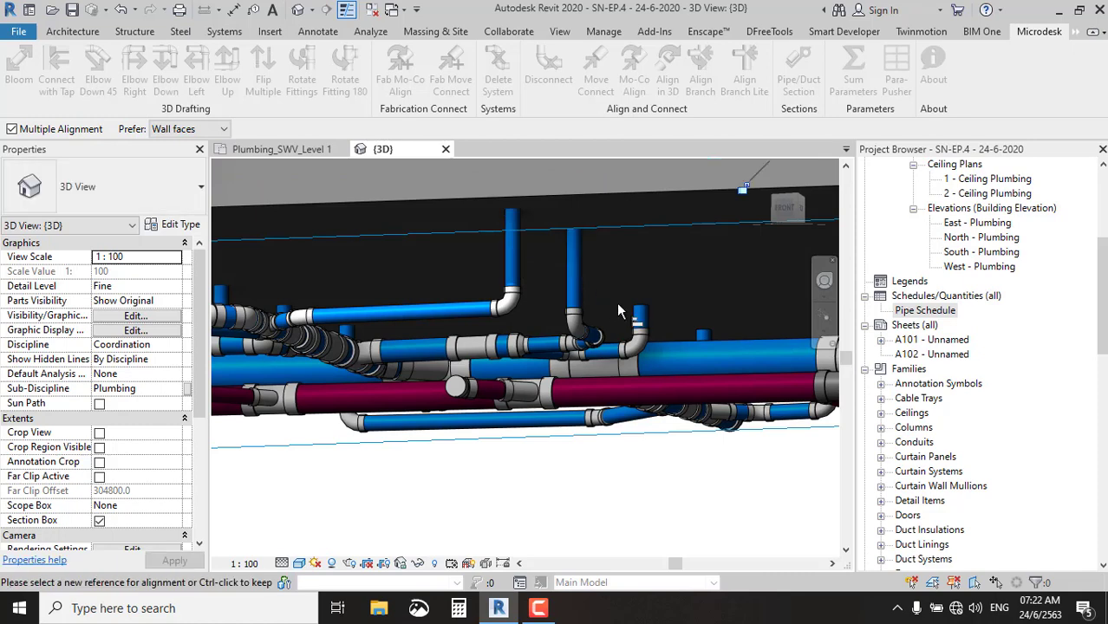
left_click(640, 310)
Orbit the model to review the extended waste and vent pipes beneath the slab.
mouse_move(685, 328)
middle_mouse_down("shift")
mouse_move(560, 369)
mouse_move(668, 390)
mouse_move(586, 389)
mouse_move(492, 346)
middle_mouse_up("shift")
scroll(492, 346, "up", 3)
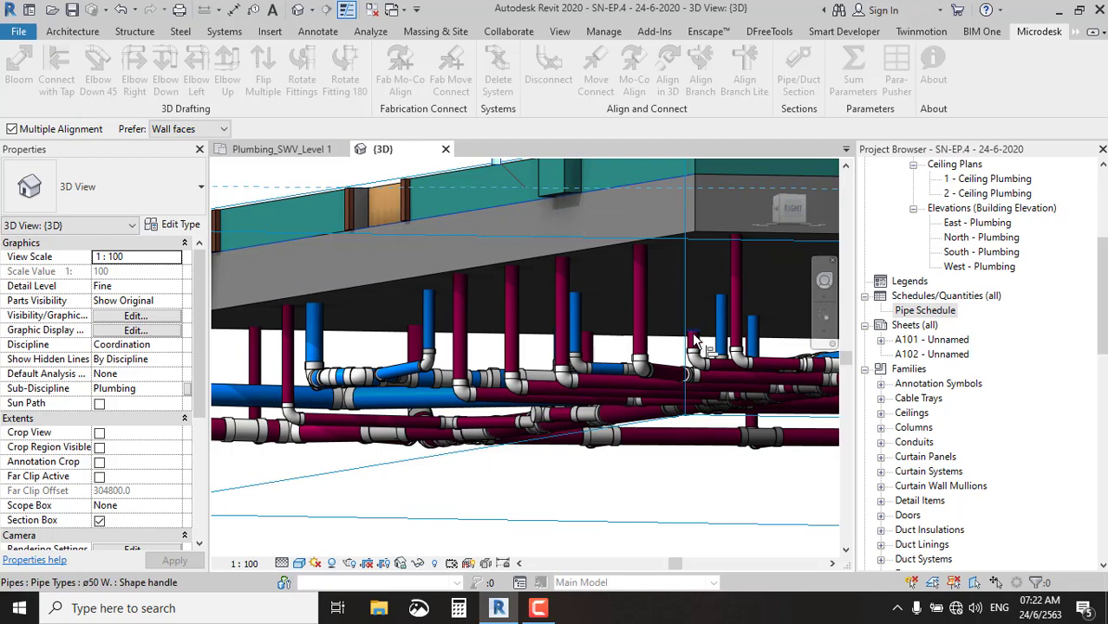
scroll(694, 339, "down", 5)
middle_click_drag(694, 338, 660, 385, "shift")
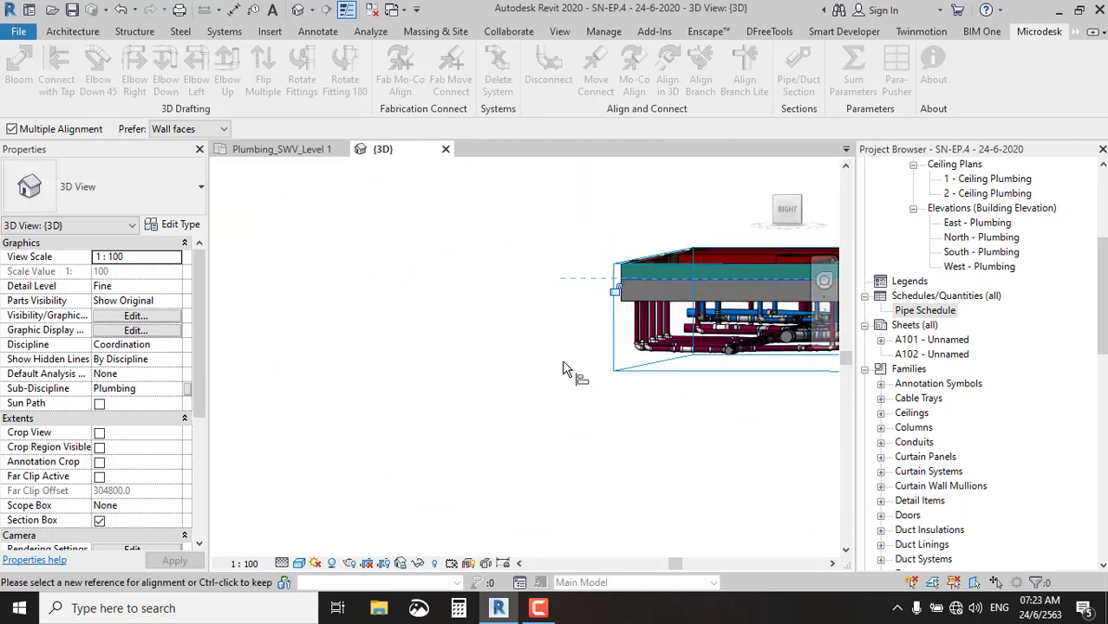
scroll(638, 396, "up", 3)
scroll(619, 395, "up", 3)
mouse_move(730, 371)
middle_mouse_down()
mouse_move(555, 397)
mouse_move(625, 379)
mouse_move(613, 382)
middle_mouse_up()
scroll(556, 397, "down", 2)
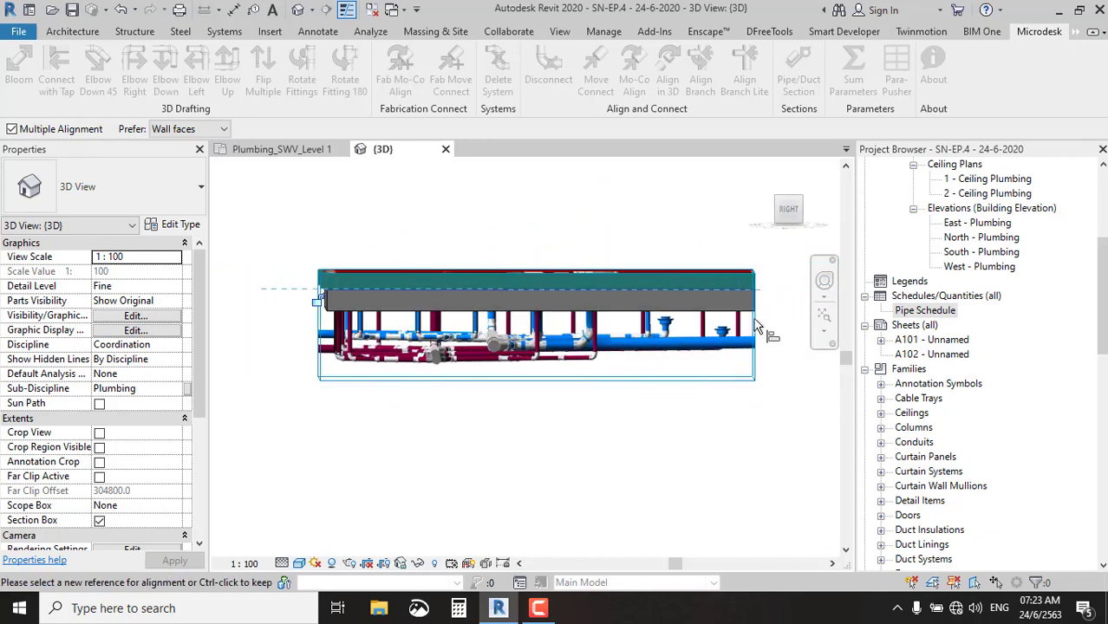
scroll(642, 319, "up", 3)
scroll(537, 342, "up", 2)
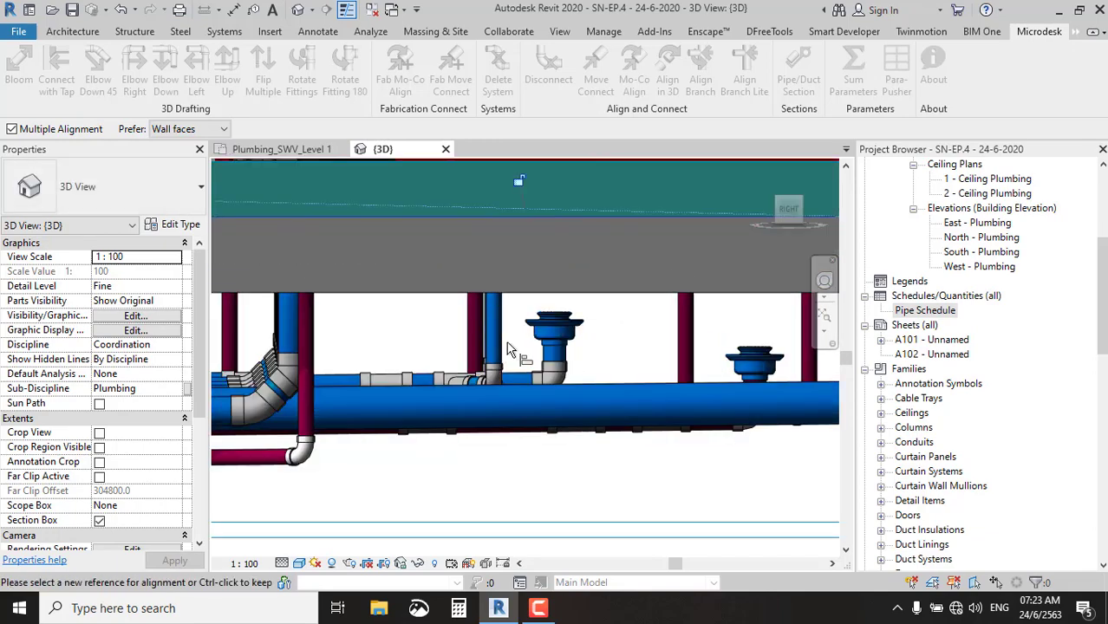
scroll(510, 350, "down", 3)
mouse_move(569, 389)
middle_mouse_down("shift")
mouse_move(519, 384)
mouse_move(474, 348)
mouse_move(489, 351)
mouse_move(437, 361)
mouse_move(511, 387)
middle_mouse_up("shift")
scroll(474, 348, "up", 2)
scroll(466, 349, "up", 2)
scroll(514, 345, "down", 2)
scroll(512, 387, "up", 3)
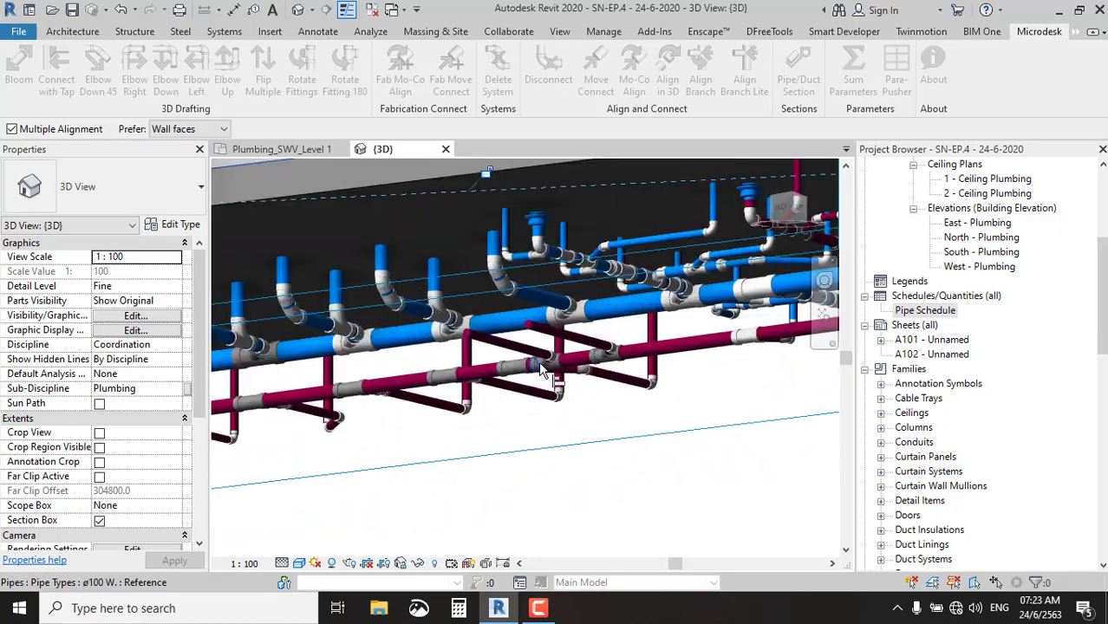
scroll(523, 382, "down", 2)
mouse_move(523, 382)
middle_mouse_down("shift")
mouse_move(536, 296)
mouse_move(600, 298)
mouse_move(441, 312)
mouse_move(380, 333)
middle_mouse_up("shift")
scroll(381, 330, "up", 2)
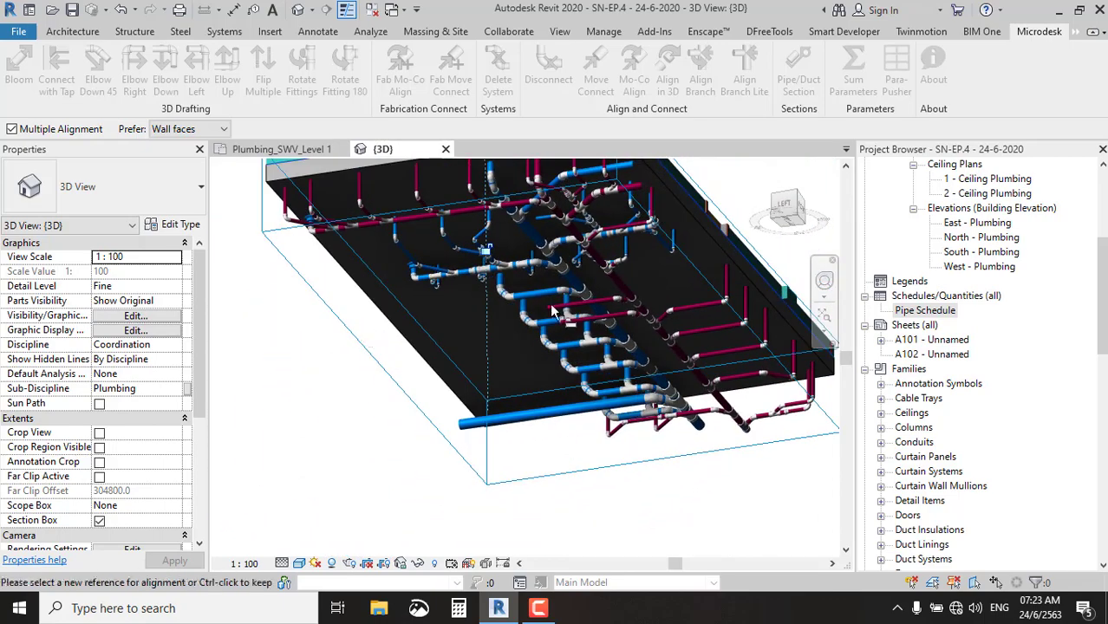
scroll(521, 286, "up", 2)
scroll(680, 245, "up", 2)
scroll(634, 269, "up", 1)
scroll(634, 269, "down", 5)
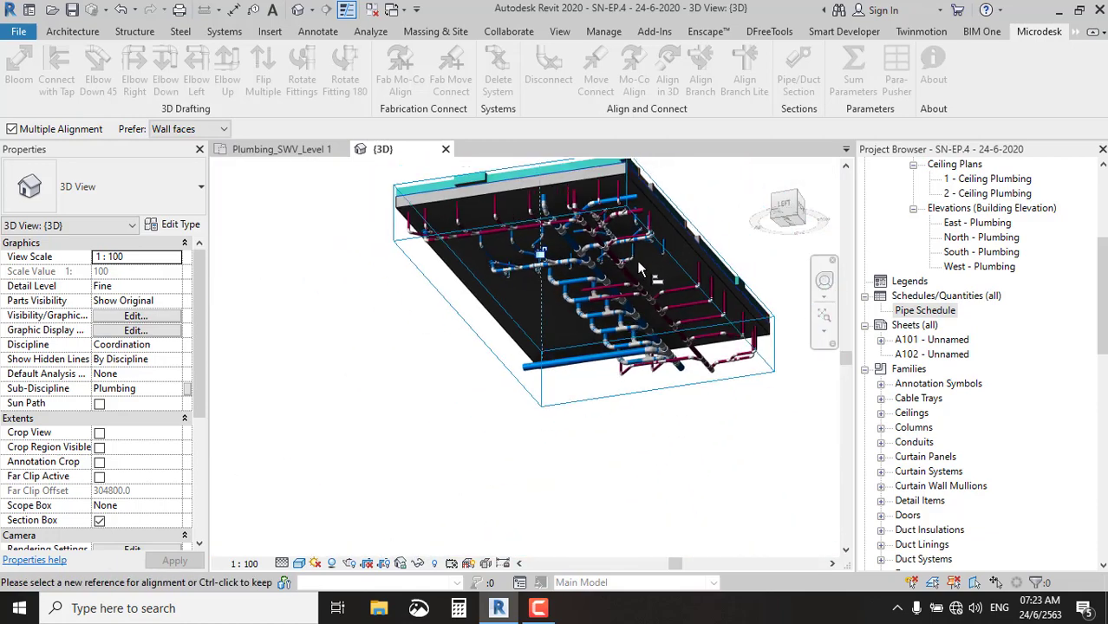
mouse_move(637, 260)
middle_mouse_down("shift")
mouse_move(613, 401)
mouse_move(398, 176)
middle_mouse_up("shift")
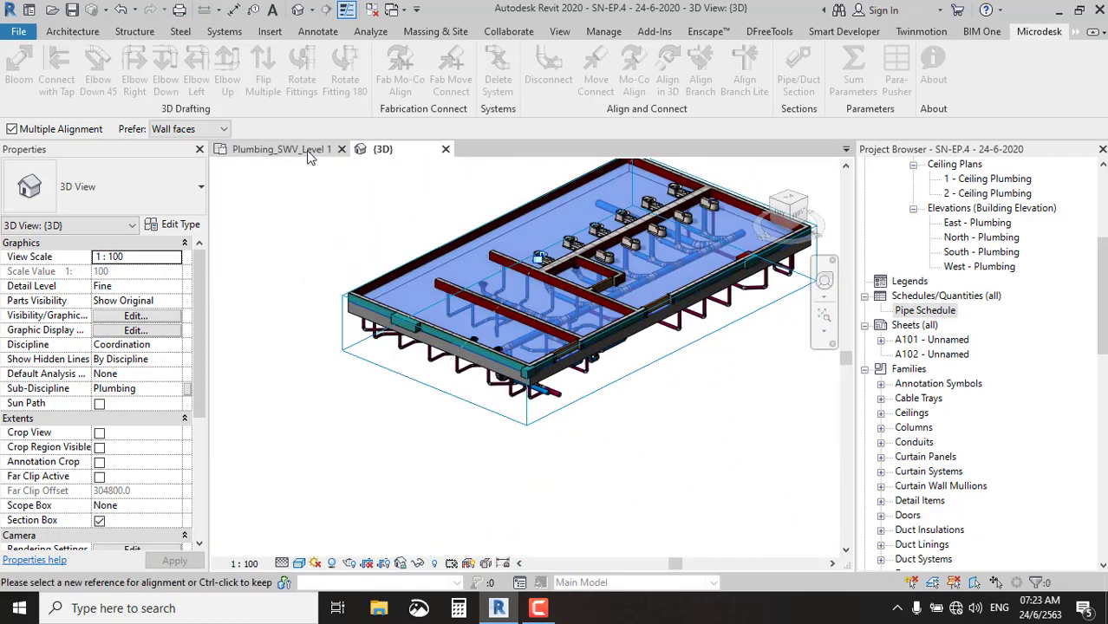
Switch to the Plumbing_SWV_Level 1 floor plan and dismiss the save reminder.
left_click(281, 149)
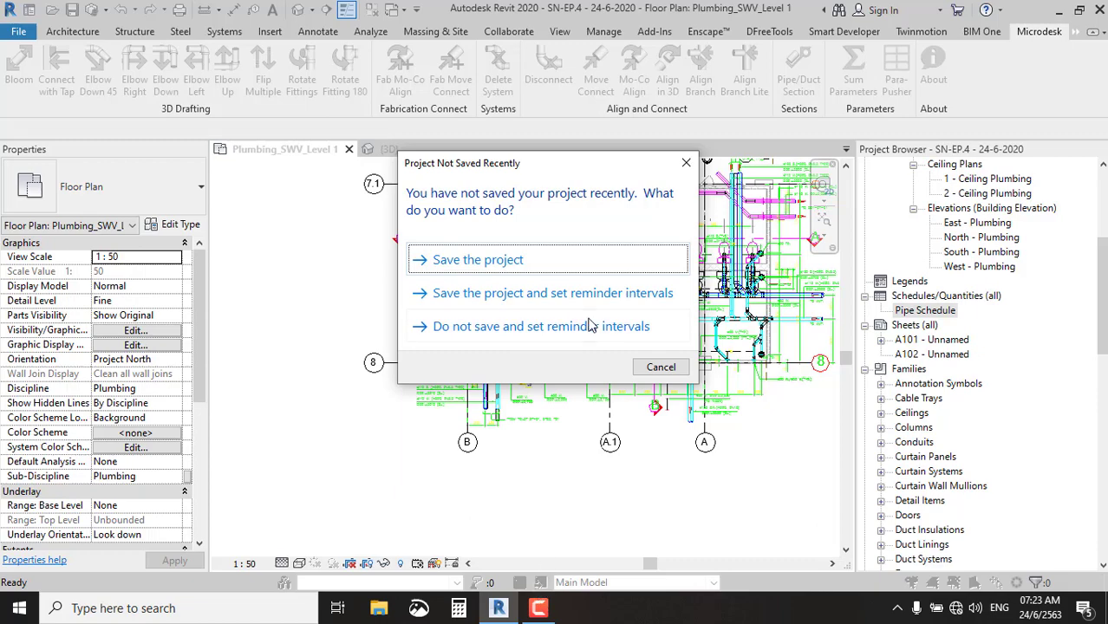
left_click(590, 326)
left_click(553, 607)
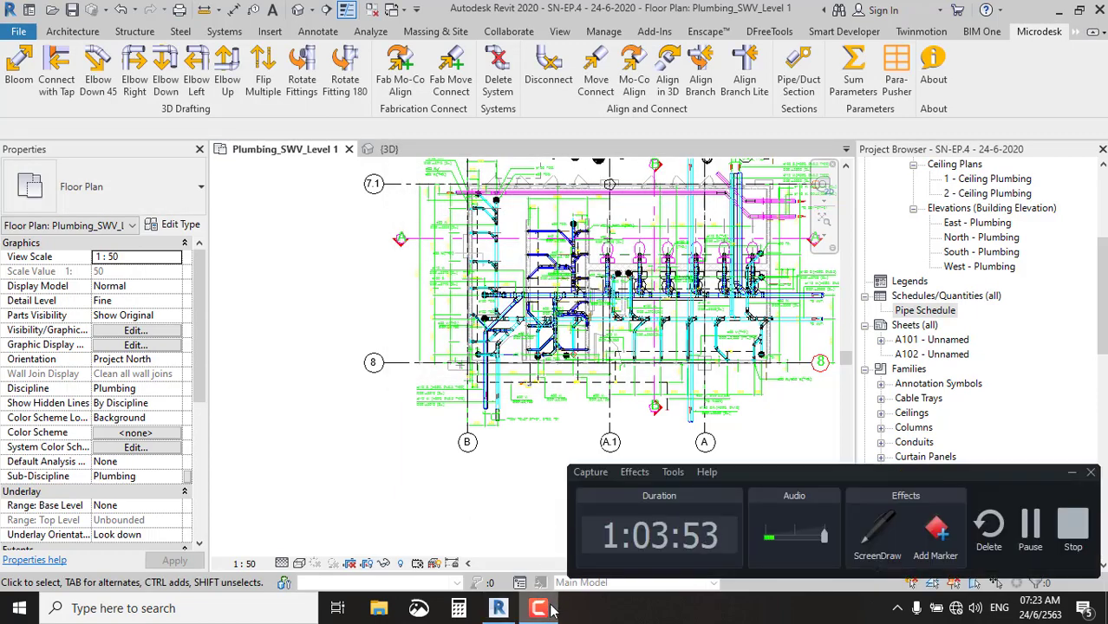
left_click(553, 609)
Zoom and pan the plan to bring the toilet fixture drains into view.
scroll(639, 231, "up", 2)
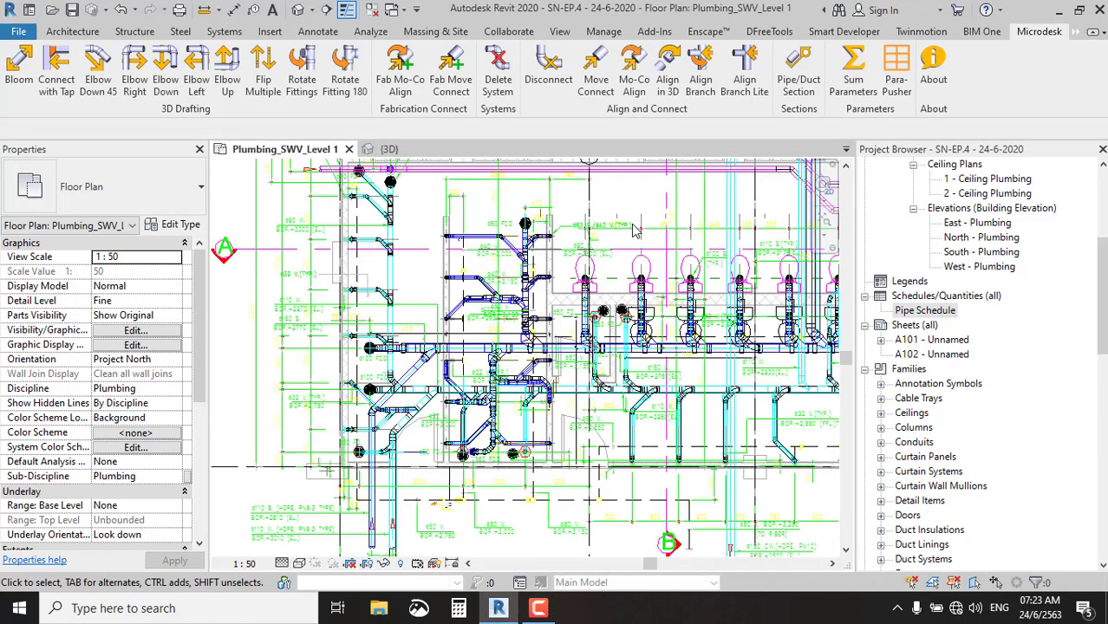
middle_click_drag(639, 202, 602, 247)
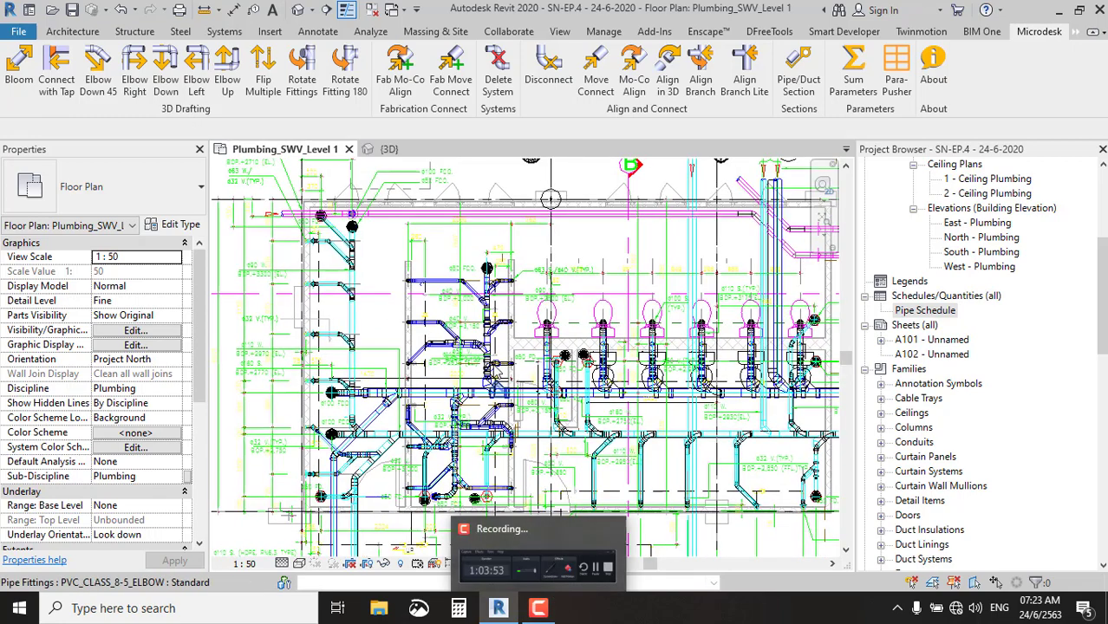
scroll(299, 220, "down", 4)
scroll(305, 197, "up", 2)
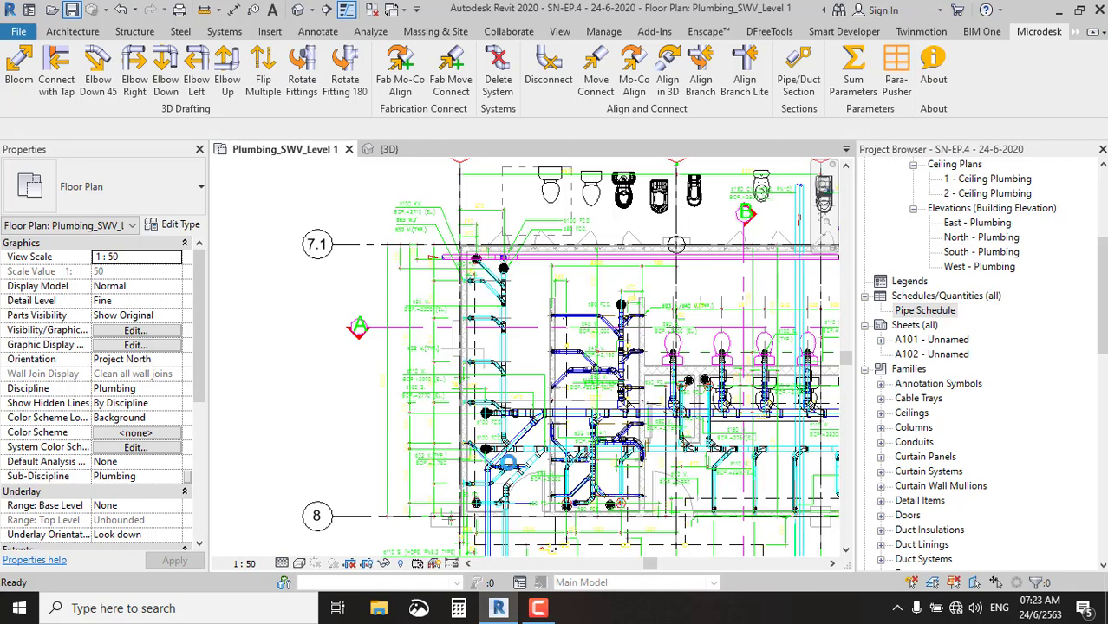
left_click(546, 609)
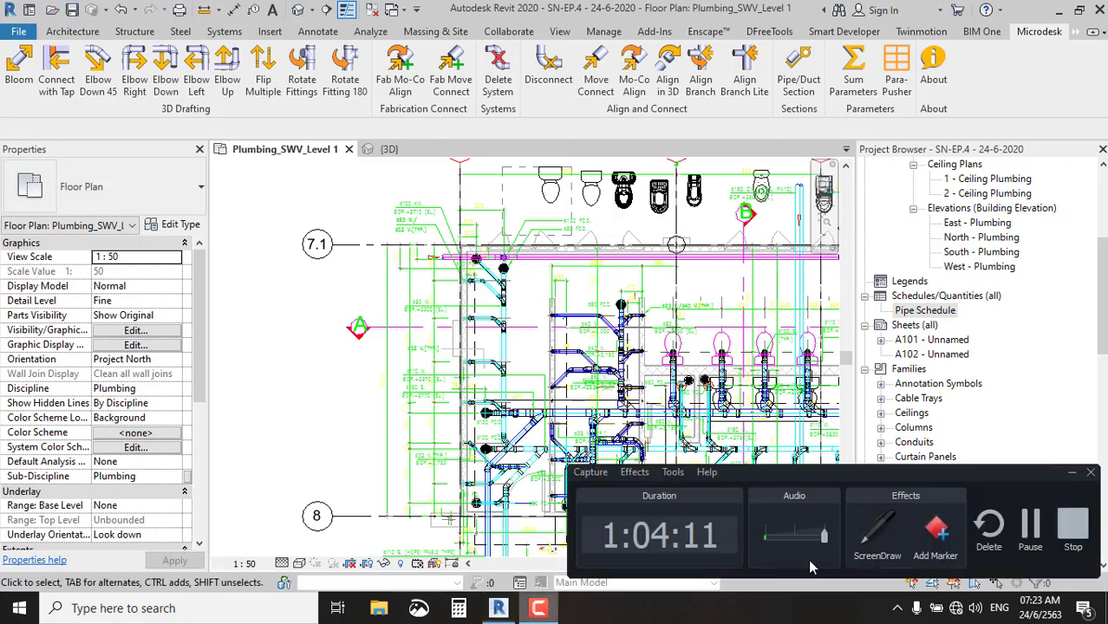